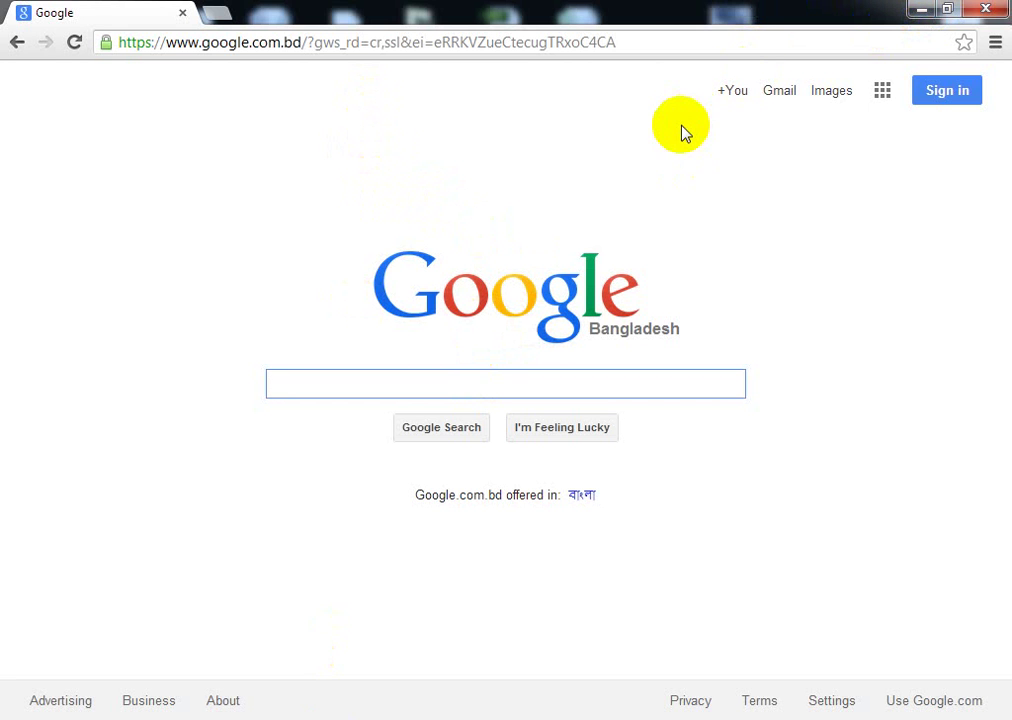
Step: Minimize Chrome, search the Start Menu for 'avro', then dismiss the search to show the desktop
{"action": "left_click", "coordinate": [922, 12]}
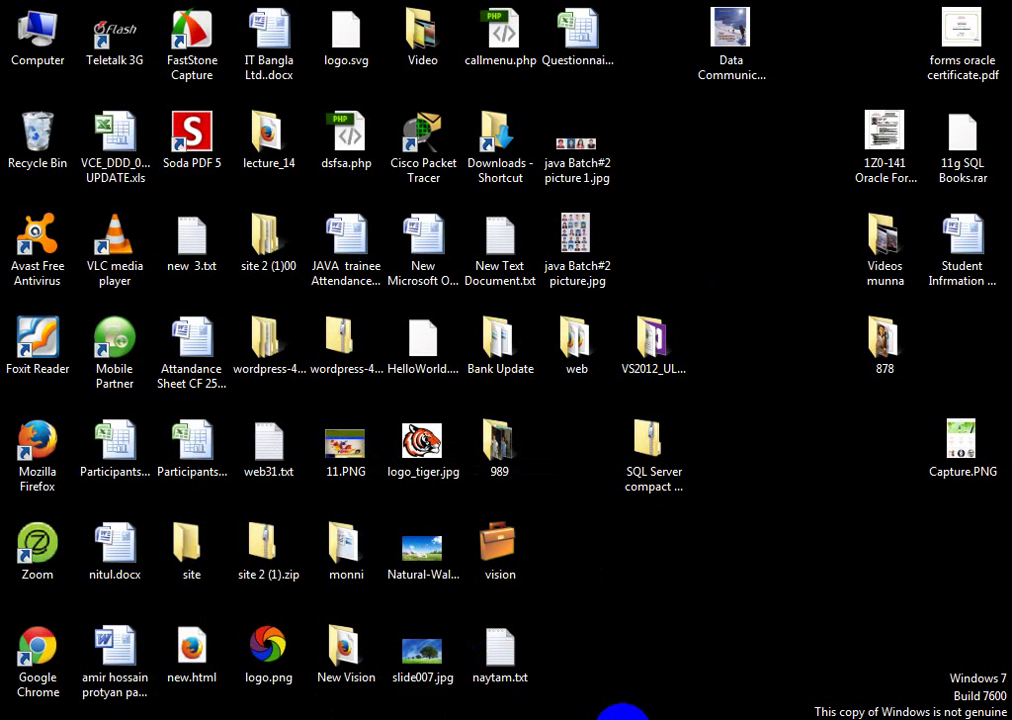
{"action": "left_click", "coordinate": [40, 714]}
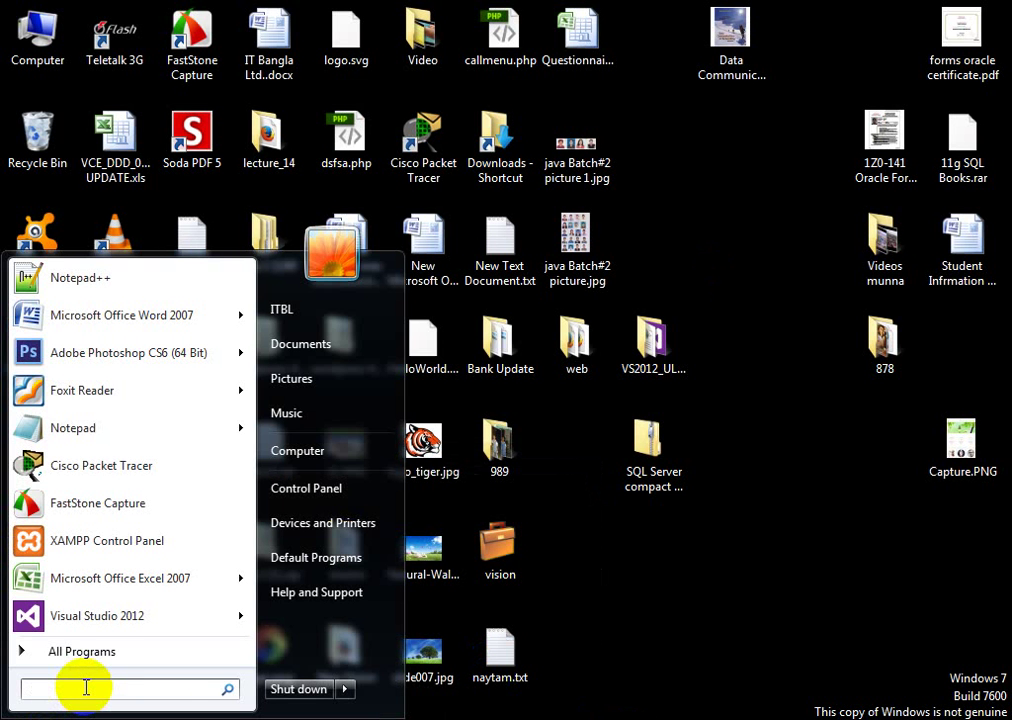
{"action": "type", "text": "a"}
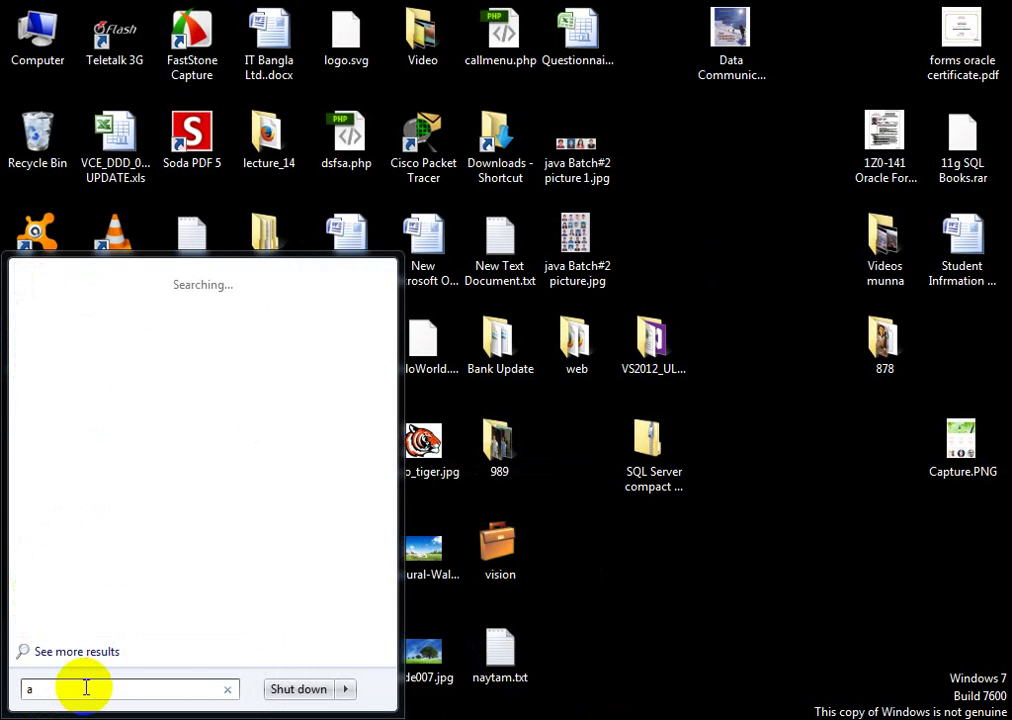
{"action": "key", "text": "BackSpace"}
{"action": "type", "text": "avro"}
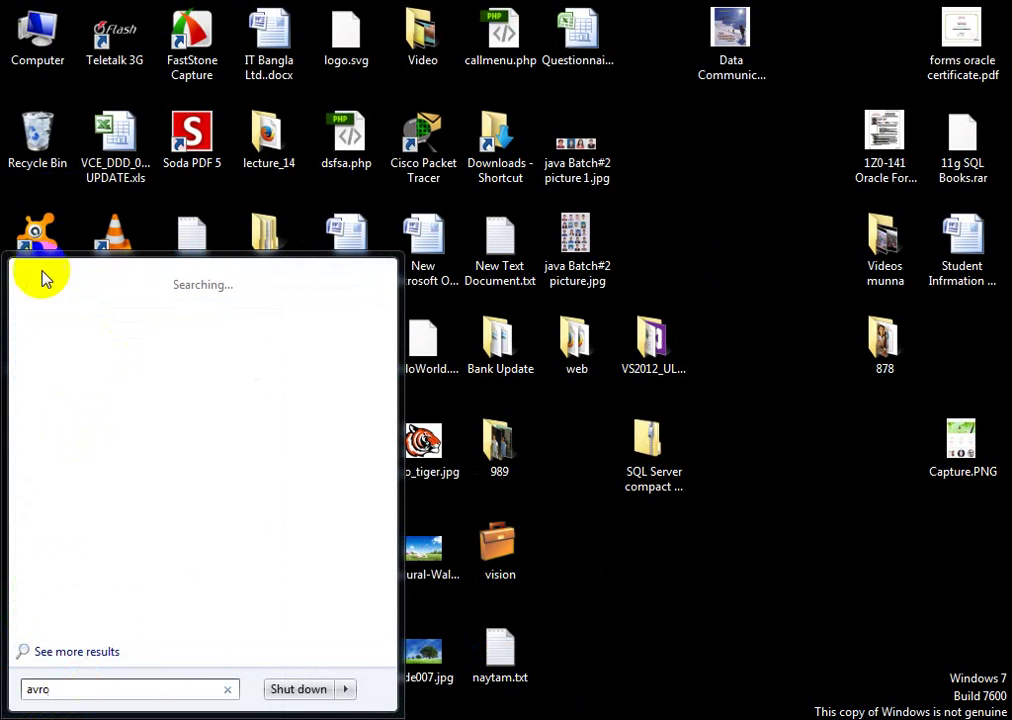
{"action": "left_click", "coordinate": [651, 97]}
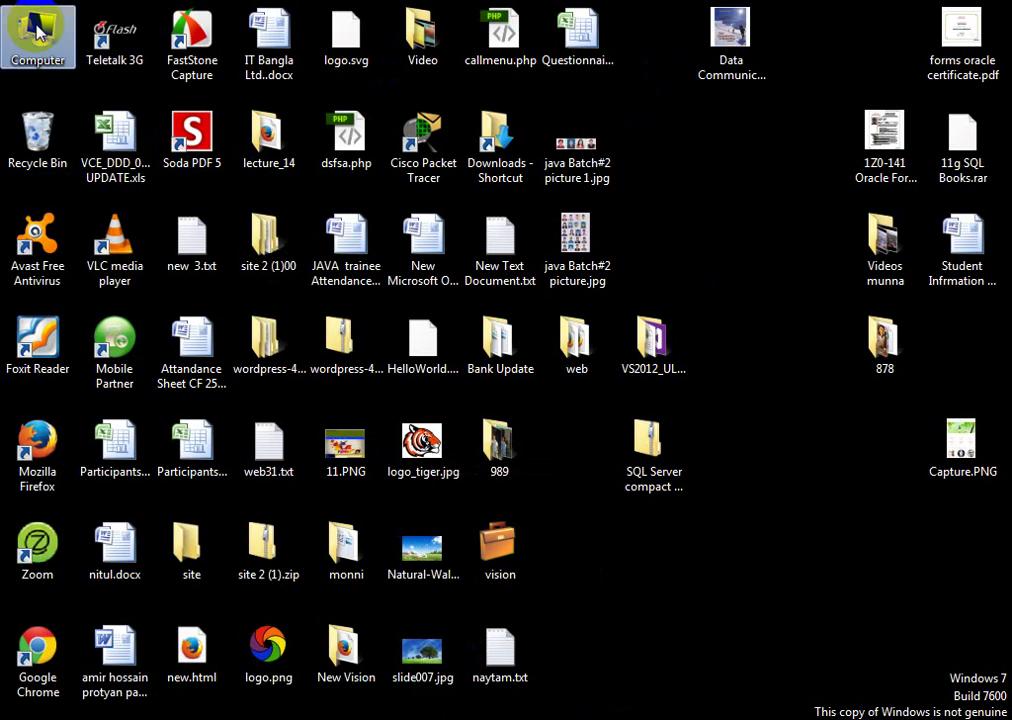
Step: Run setup_avrokeyboard_4.5.1.exe from D:\bootstrap\Avro Key-Board (Unicode)
{"action": "double_click", "coordinate": [38, 30]}
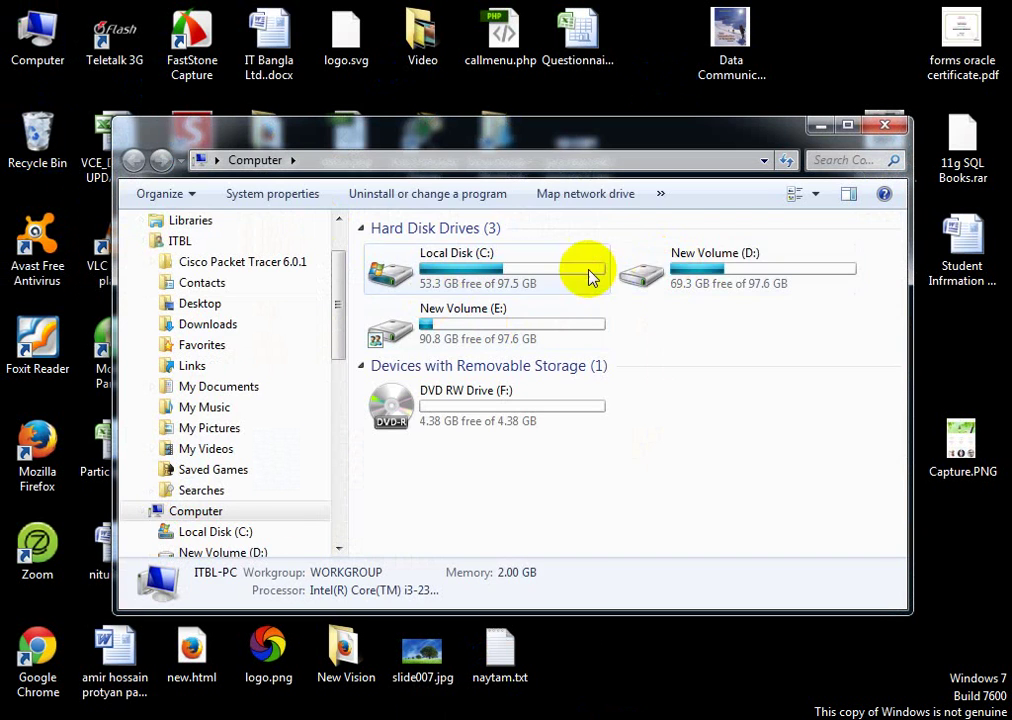
{"action": "double_click", "coordinate": [655, 271]}
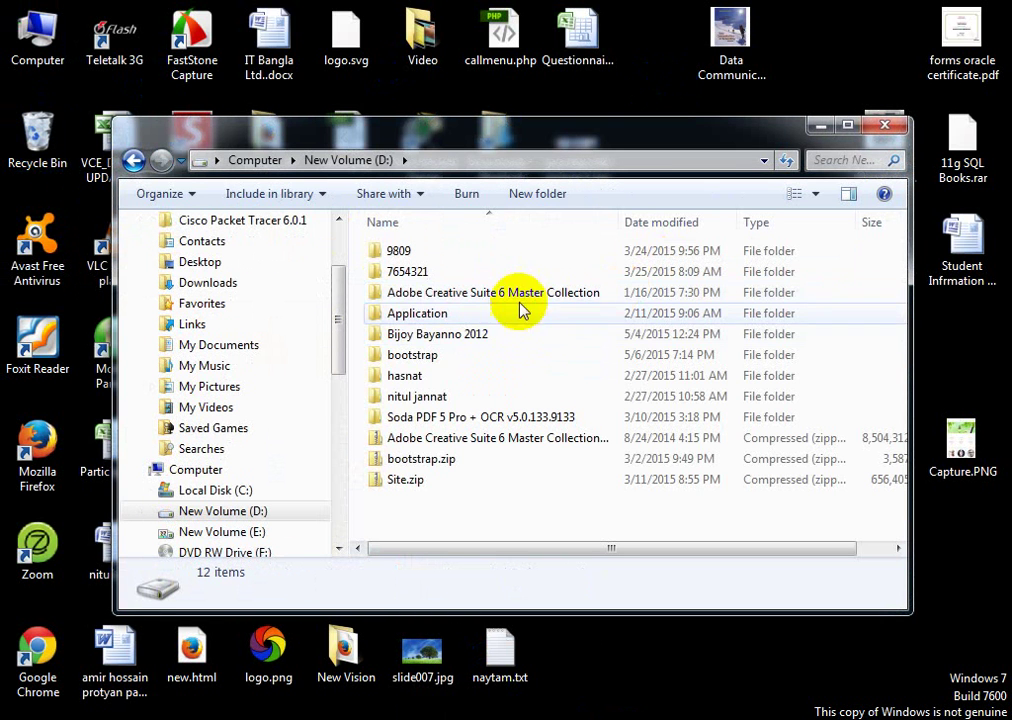
{"action": "left_click", "coordinate": [408, 292]}
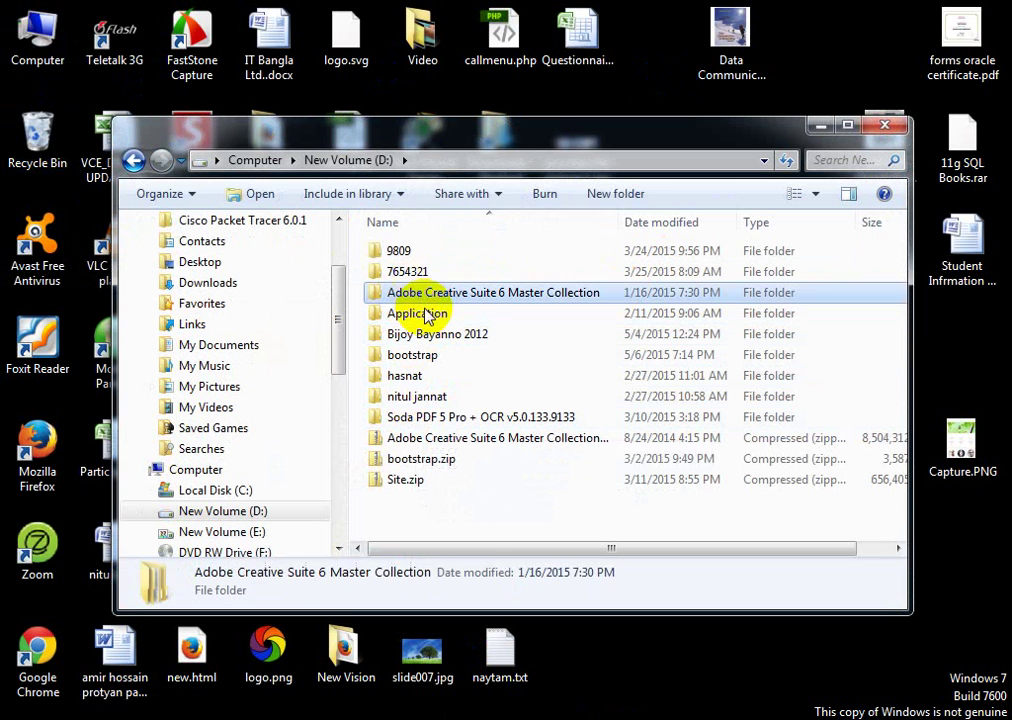
{"action": "double_click", "coordinate": [416, 358]}
{"action": "left_click", "coordinate": [432, 250]}
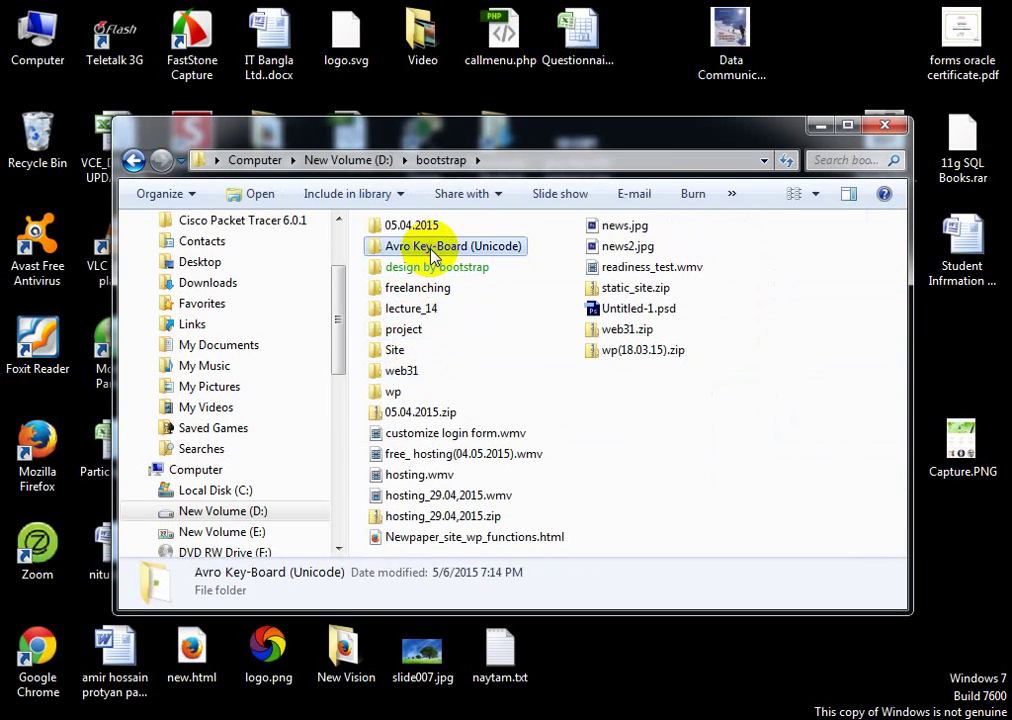
{"action": "double_click", "coordinate": [432, 250]}
{"action": "double_click", "coordinate": [432, 253]}
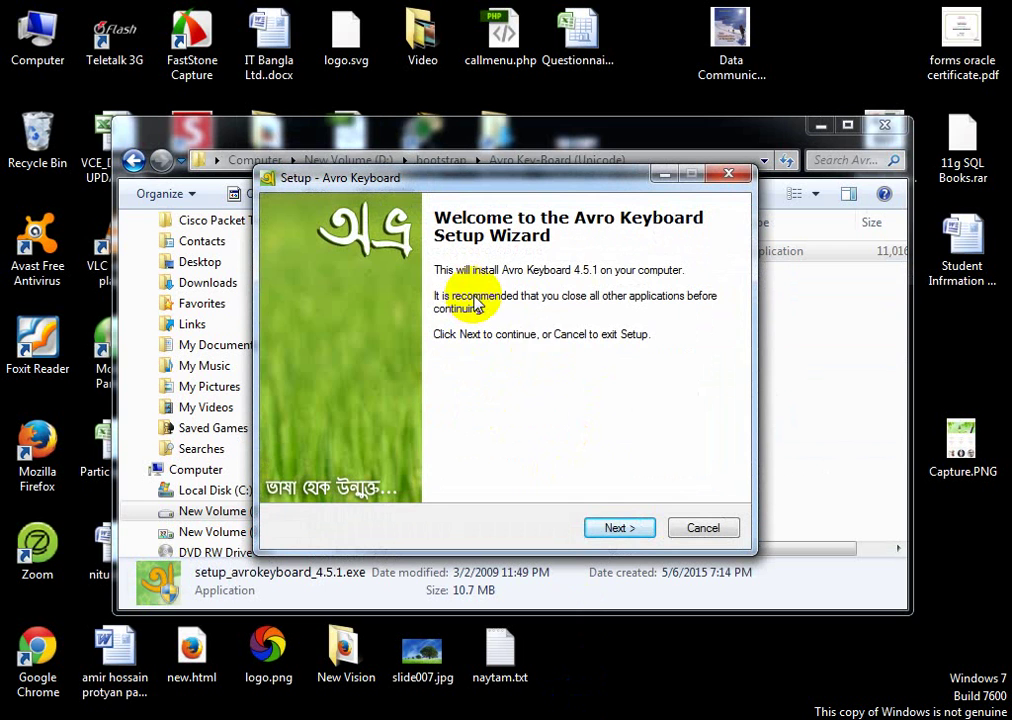
Step: Accept the Avro Keyboard license and keep the default install and Start Menu folders
{"action": "left_click", "coordinate": [625, 531]}
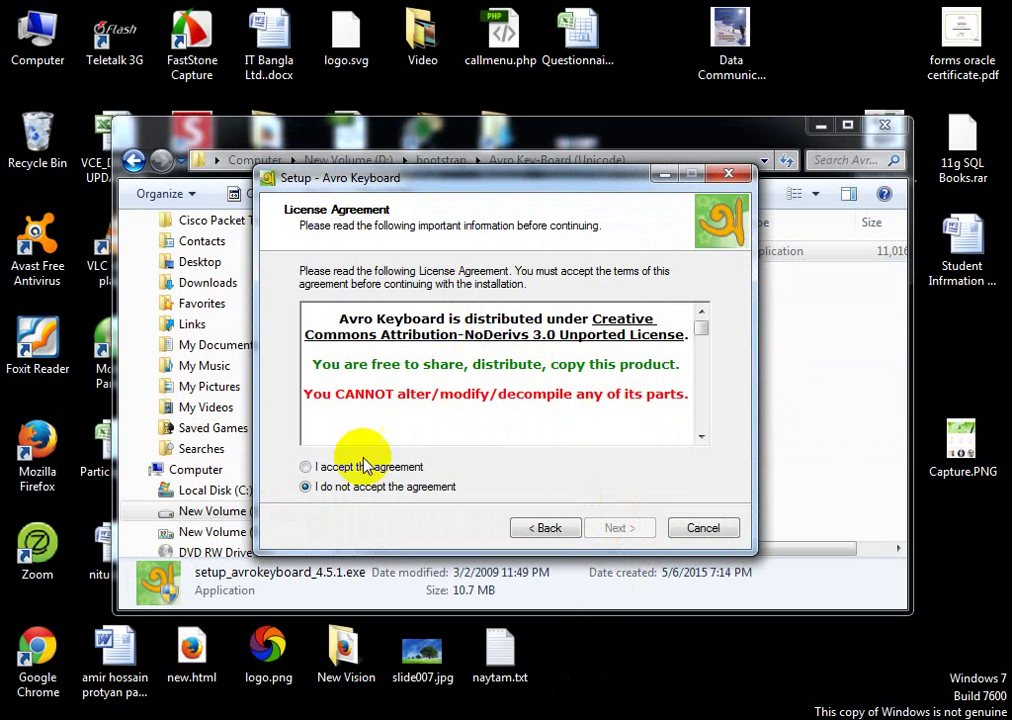
{"action": "left_click", "coordinate": [307, 467]}
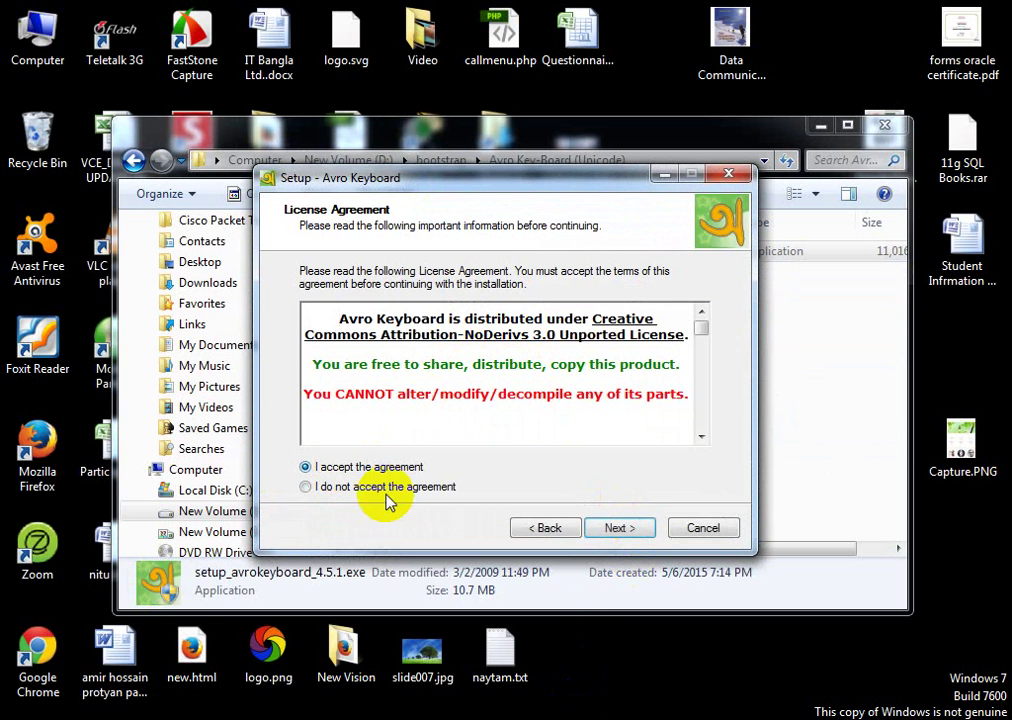
{"action": "left_click", "coordinate": [620, 530]}
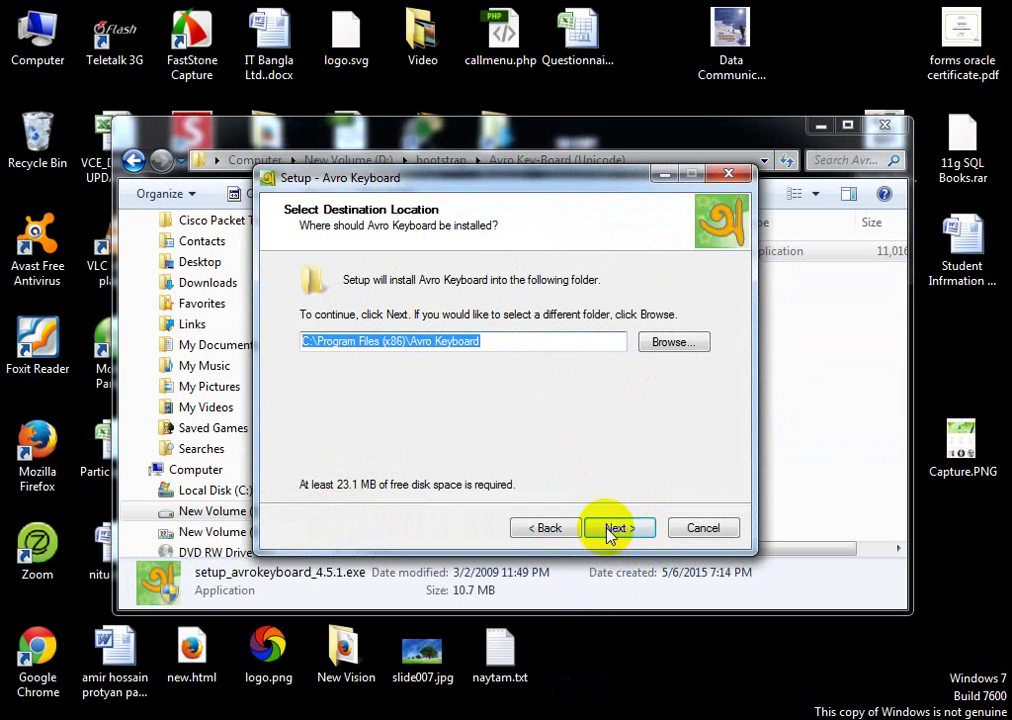
{"action": "left_click", "coordinate": [553, 531]}
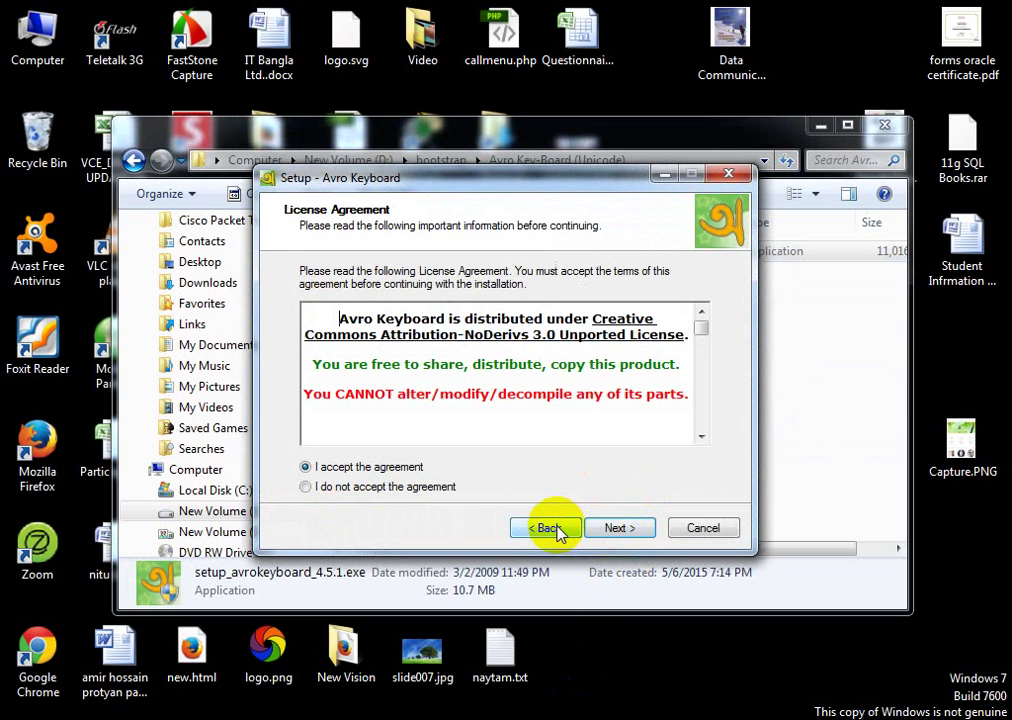
{"action": "left_click", "coordinate": [617, 530]}
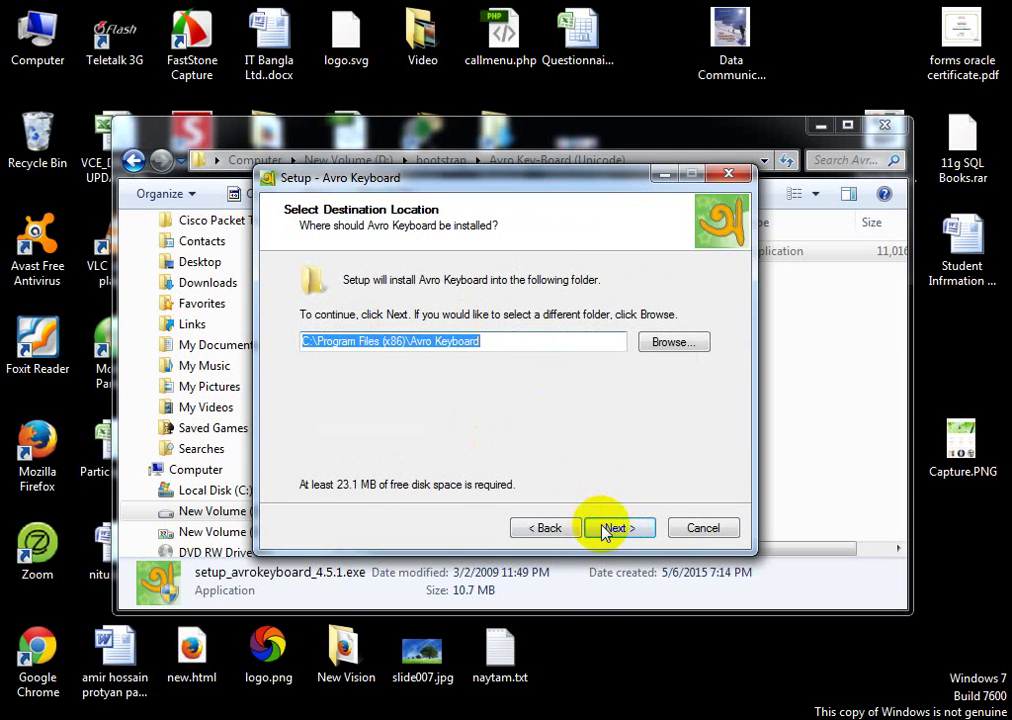
{"action": "left_click", "coordinate": [603, 530]}
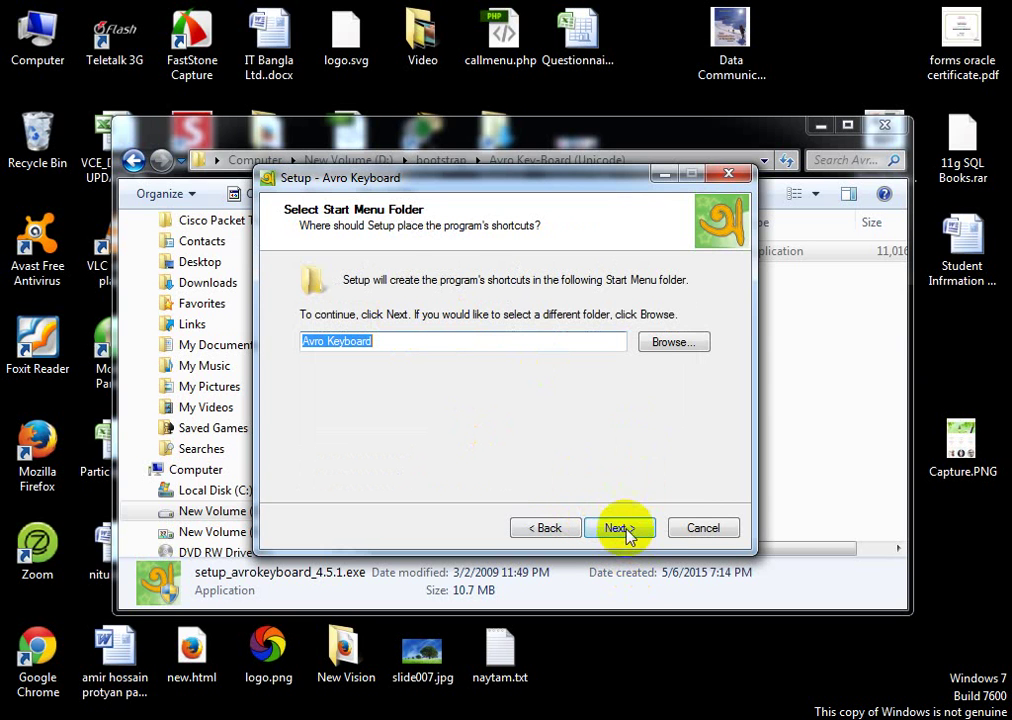
{"action": "left_click", "coordinate": [624, 531]}
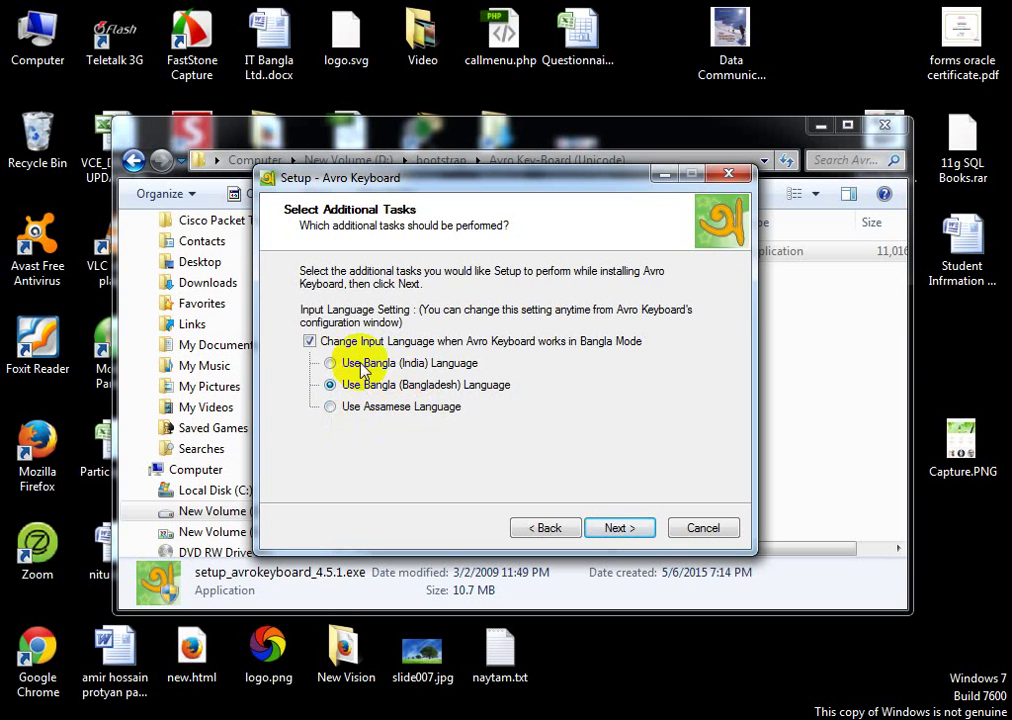
Step: Keep Bangla (Bangladesh) input, install Avro Keyboard, and finish with 'Start Avro Keyboard' checked
{"action": "left_click", "coordinate": [624, 530]}
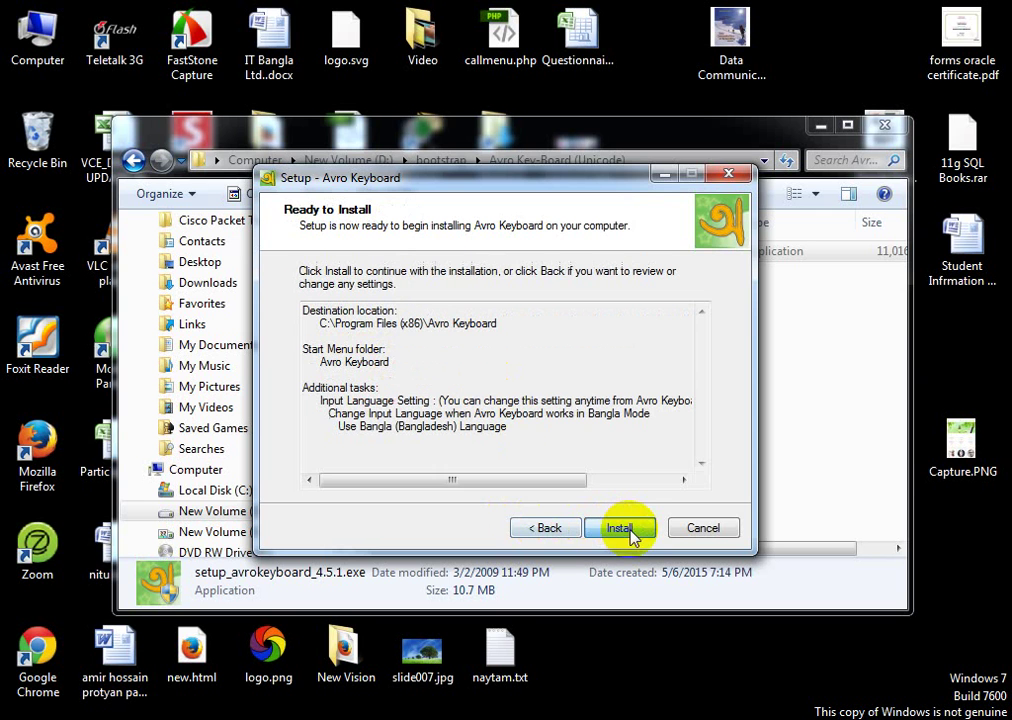
{"action": "left_click", "coordinate": [620, 530]}
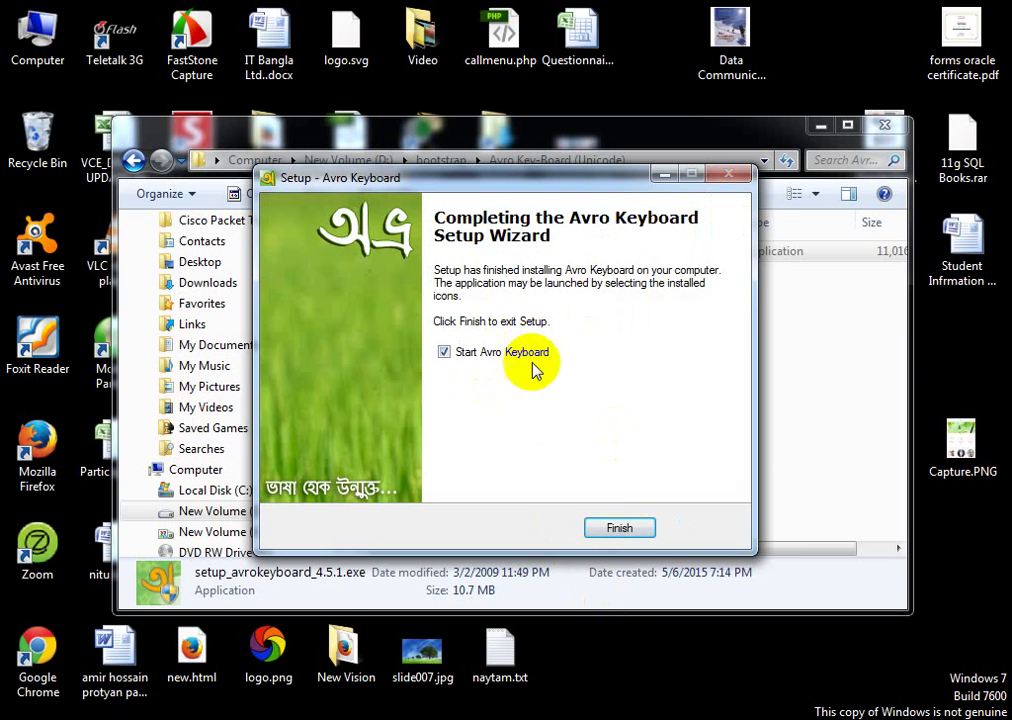
{"action": "left_click", "coordinate": [632, 528]}
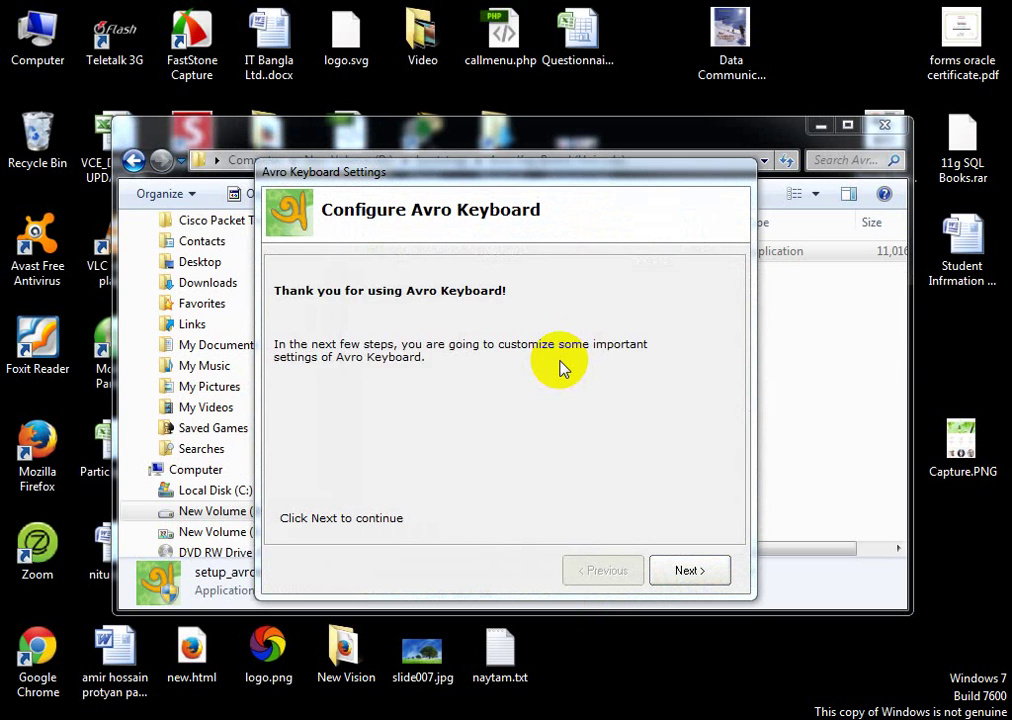
Step: Finish Avro setup with F12 switching and English to Bangla Phonetic, then close Explorer
{"action": "left_click", "coordinate": [562, 369]}
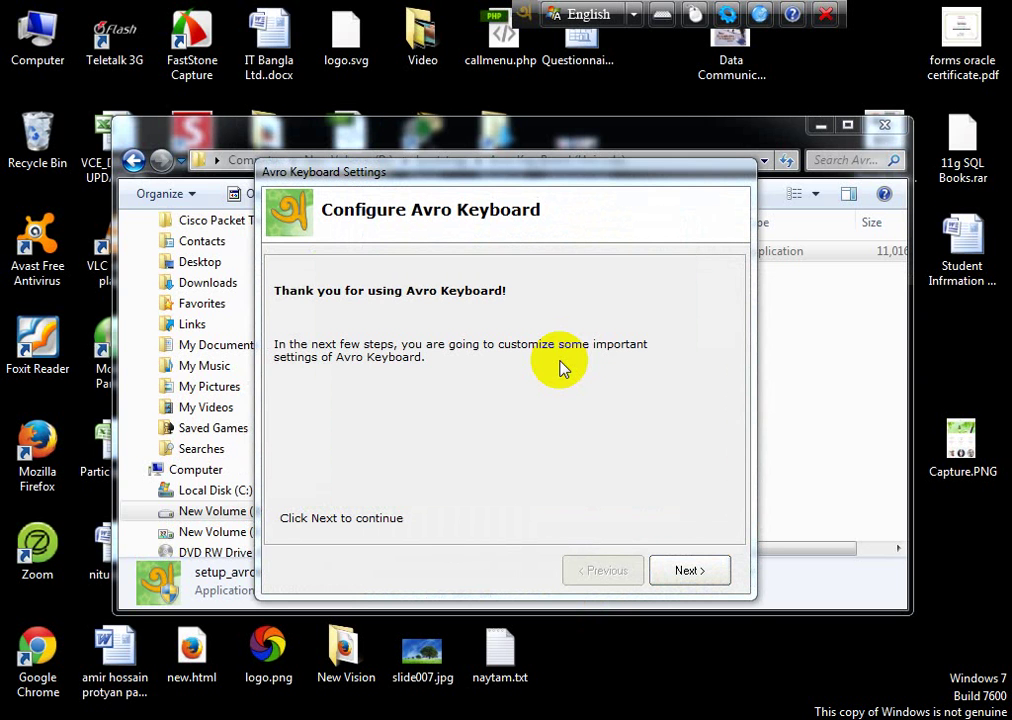
{"action": "left_click", "coordinate": [684, 571]}
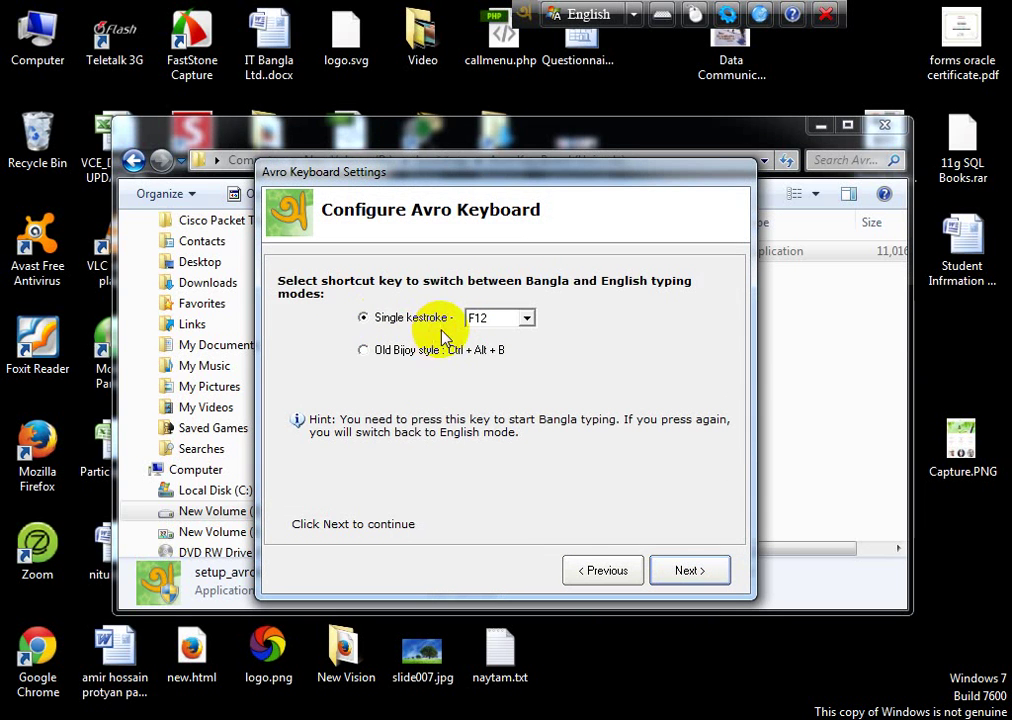
{"action": "left_click", "coordinate": [684, 570]}
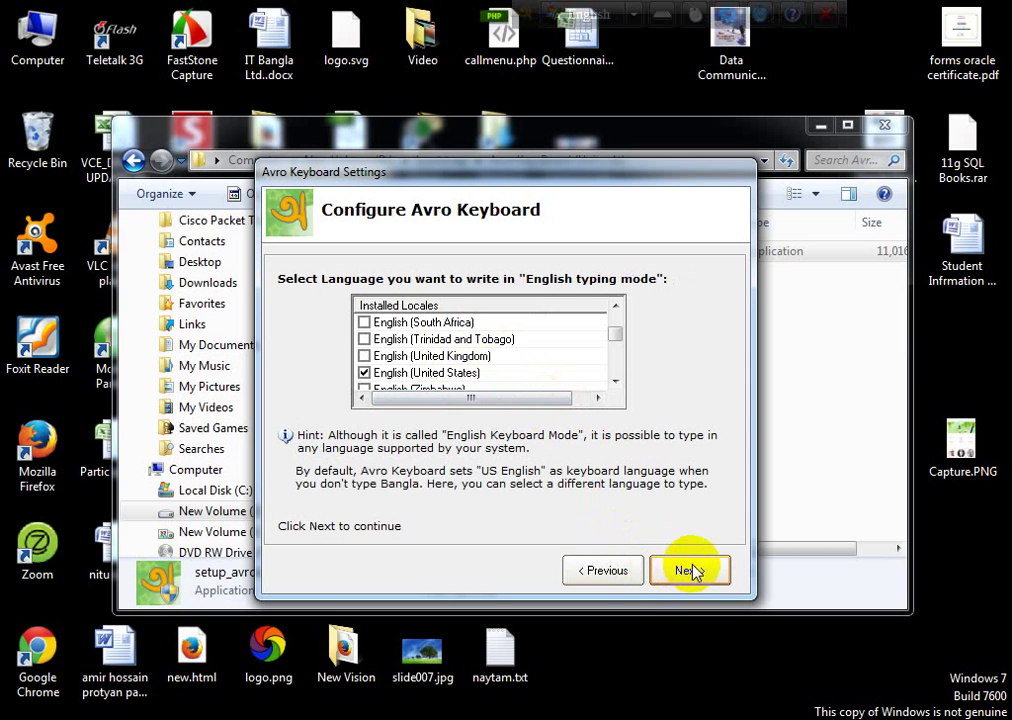
{"action": "left_click", "coordinate": [690, 570]}
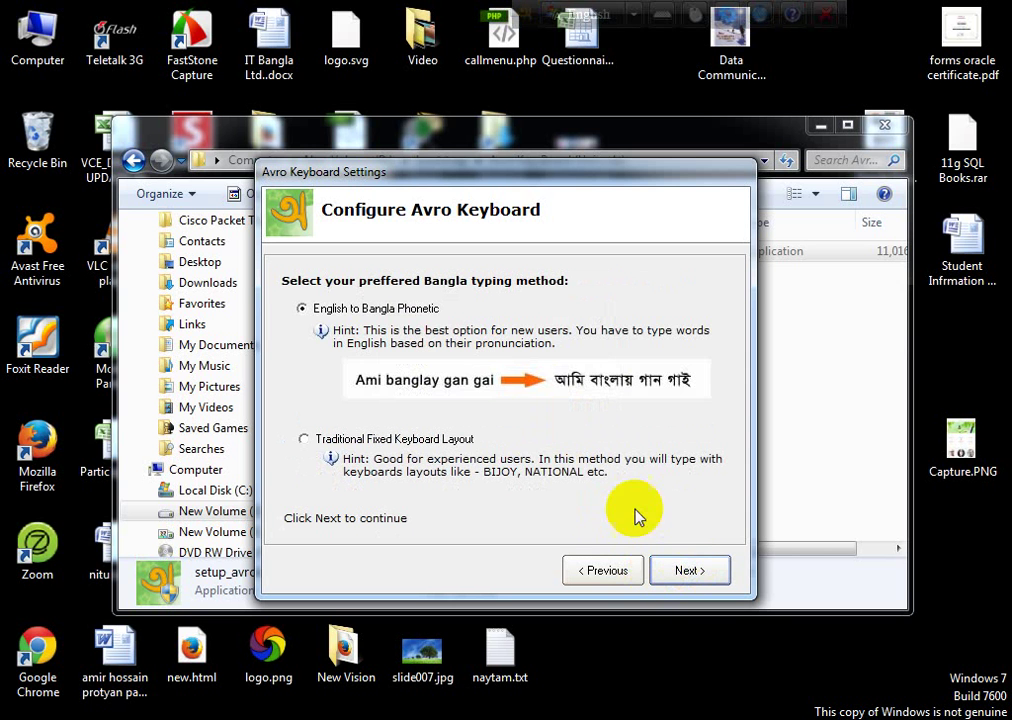
{"action": "left_click", "coordinate": [690, 572]}
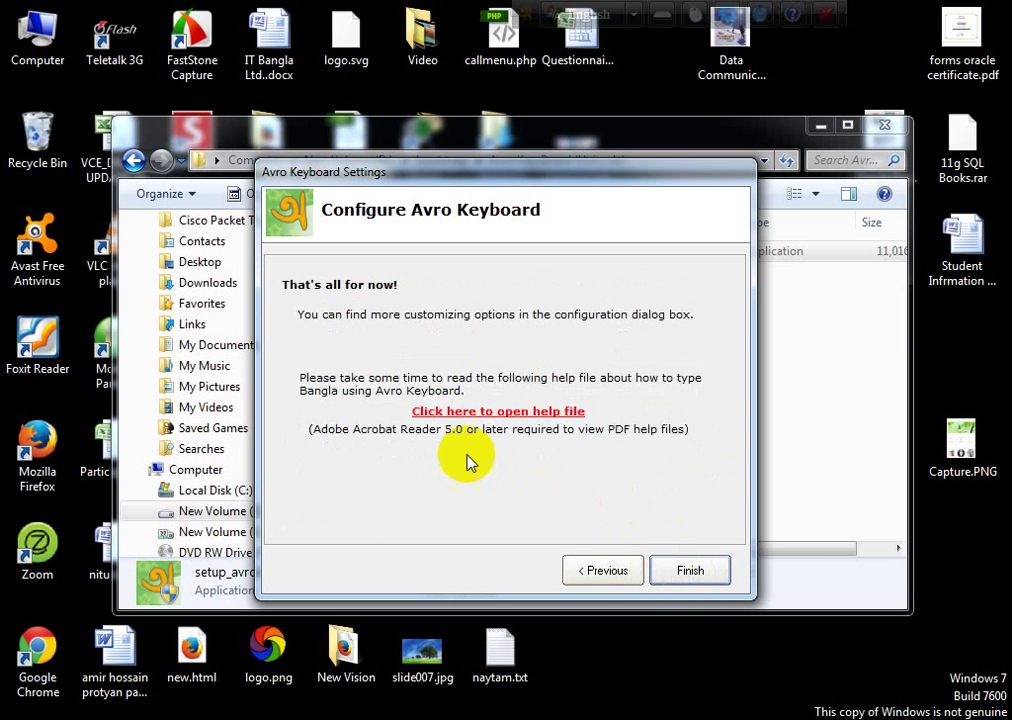
{"action": "left_click", "coordinate": [690, 572]}
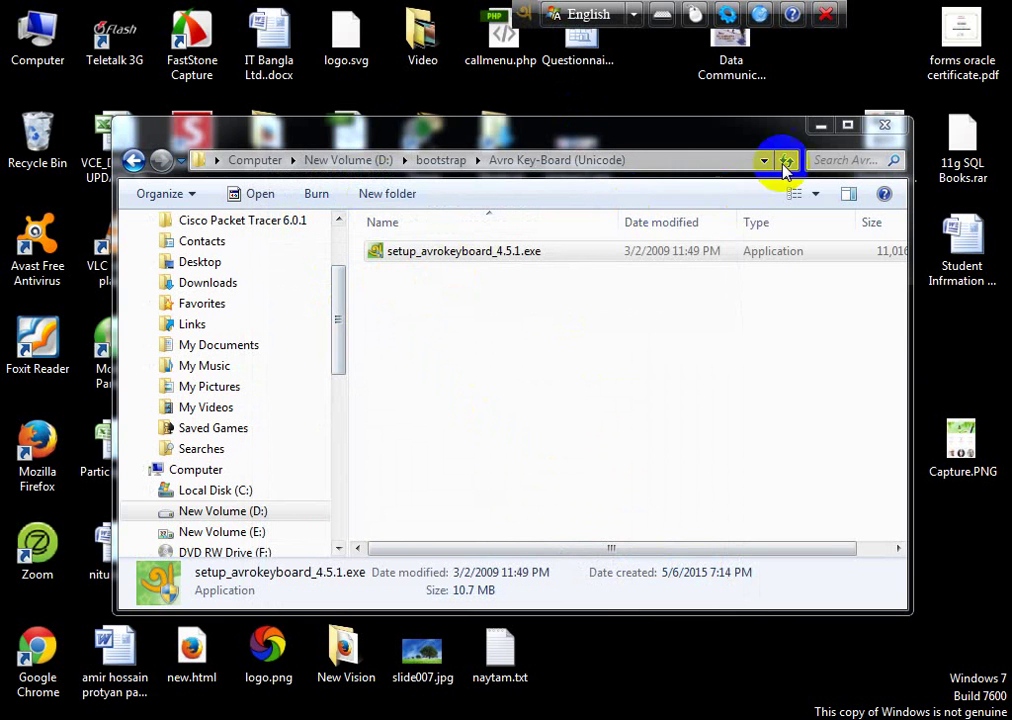
{"action": "left_click", "coordinate": [884, 125]}
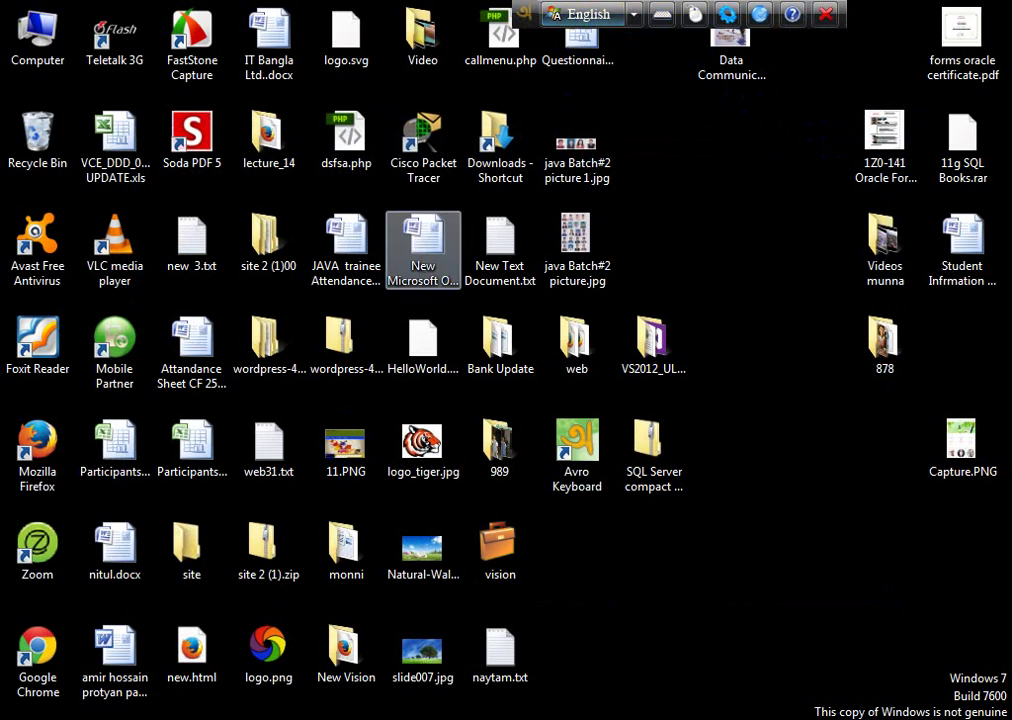
Step: Launch Microsoft Office Word 2007 from the Start Menu
{"action": "left_click", "coordinate": [12, 712]}
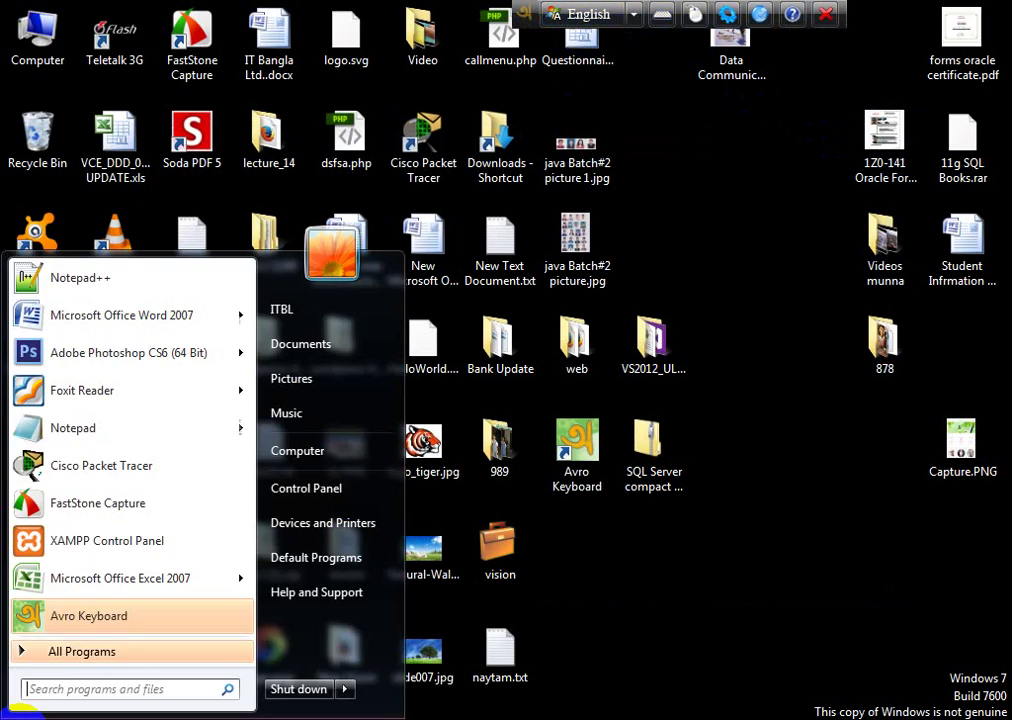
{"action": "left_click", "coordinate": [89, 322]}
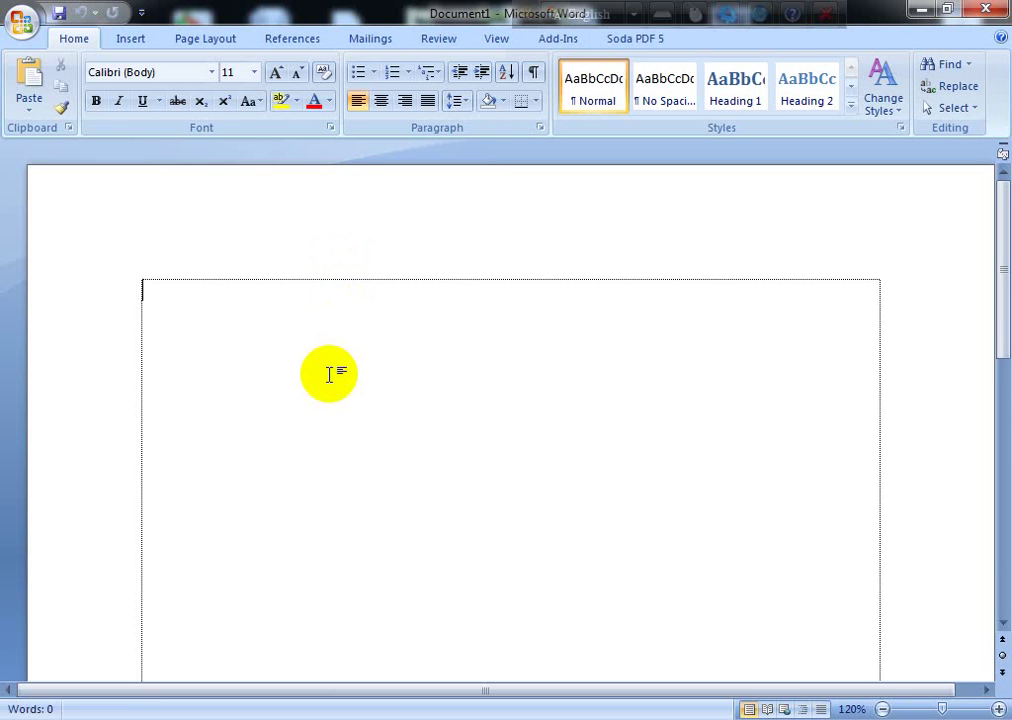
Step: Enlarge the 'hf' text and switch Avro to Bangla typing mode
{"action": "key", "text": "ctrl+a"}
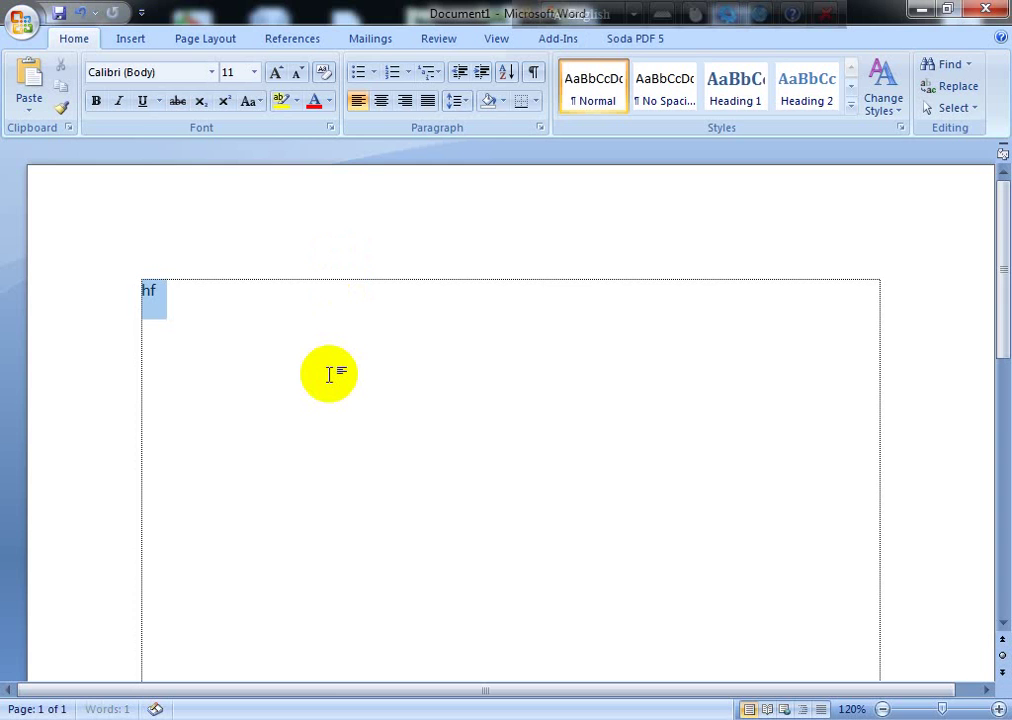
{"action": "key", "text": "ctrl+shift+period"}
{"action": "key", "text": "ctrl+shift+period"}
{"action": "key", "text": "ctrl+shift+period"}
{"action": "key", "text": "ctrl+shift+period"}
{"action": "key", "text": "ctrl+shift+period"}
{"action": "key", "text": "ctrl+shift+period"}
{"action": "key", "text": "ctrl+shift+period"}
{"action": "key", "text": "ctrl+shift+period"}
{"action": "key", "text": "ctrl+shift+period"}
{"action": "key", "text": "ctrl+shift+period"}
{"action": "key", "text": "ctrl+shift+period"}
{"action": "key", "text": "ctrl+shift+period"}
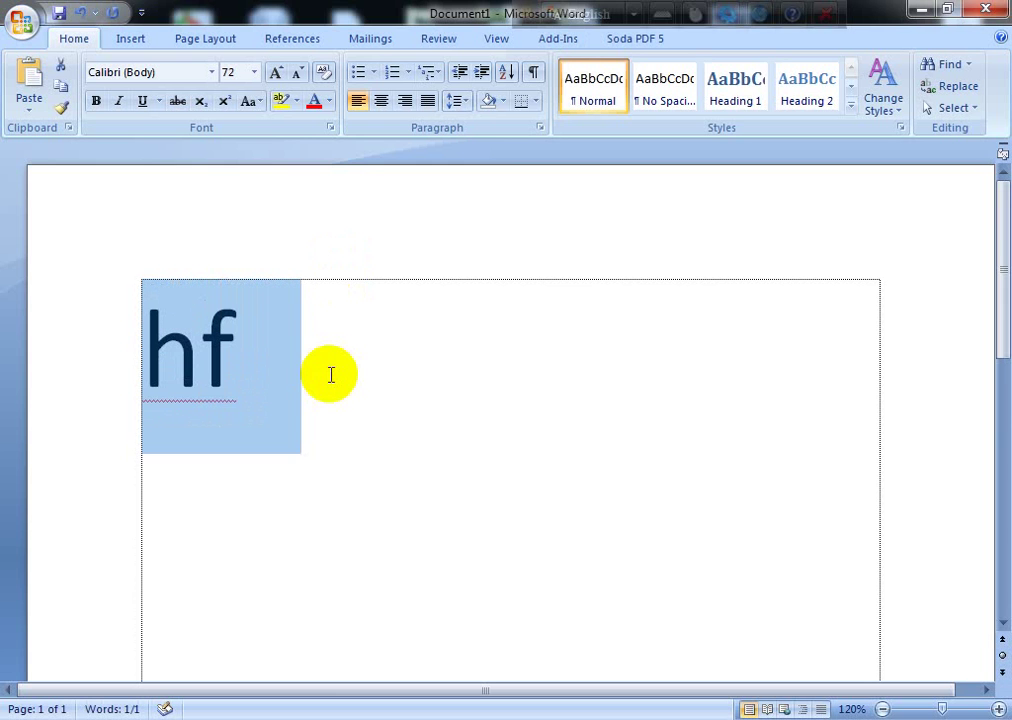
{"action": "left_click", "coordinate": [592, 14]}
{"action": "left_click", "coordinate": [420, 250]}
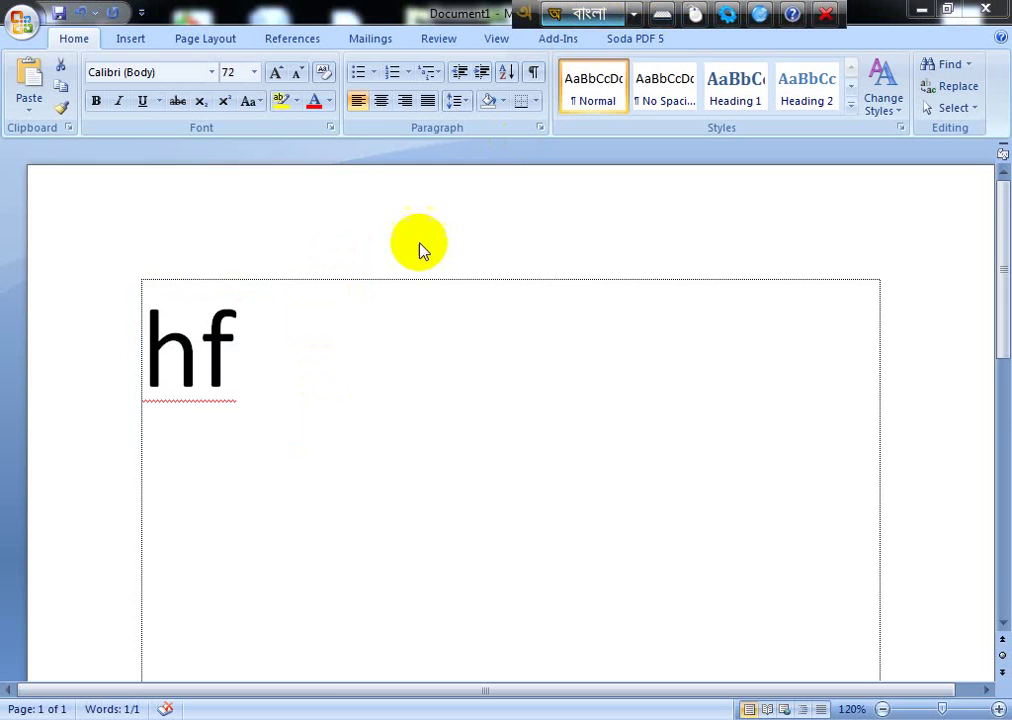
Step: Replace 'hf' with 'bangla' typed phonetically as বাংলা, then select the word
{"action": "triple_click", "coordinate": [249, 350]}
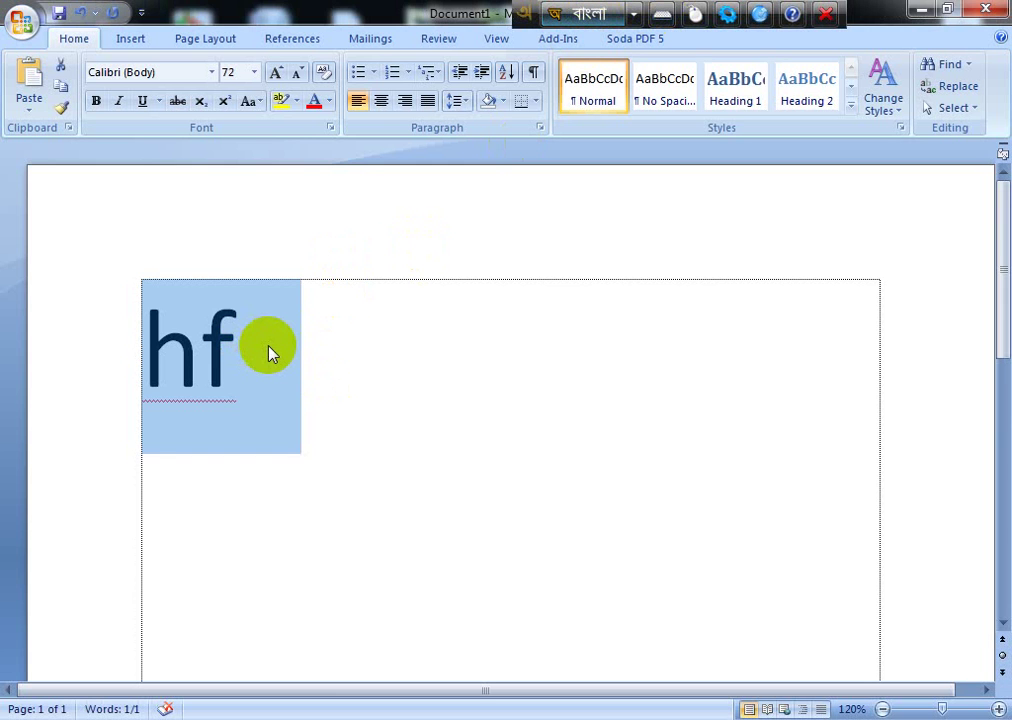
{"action": "left_click", "coordinate": [268, 352]}
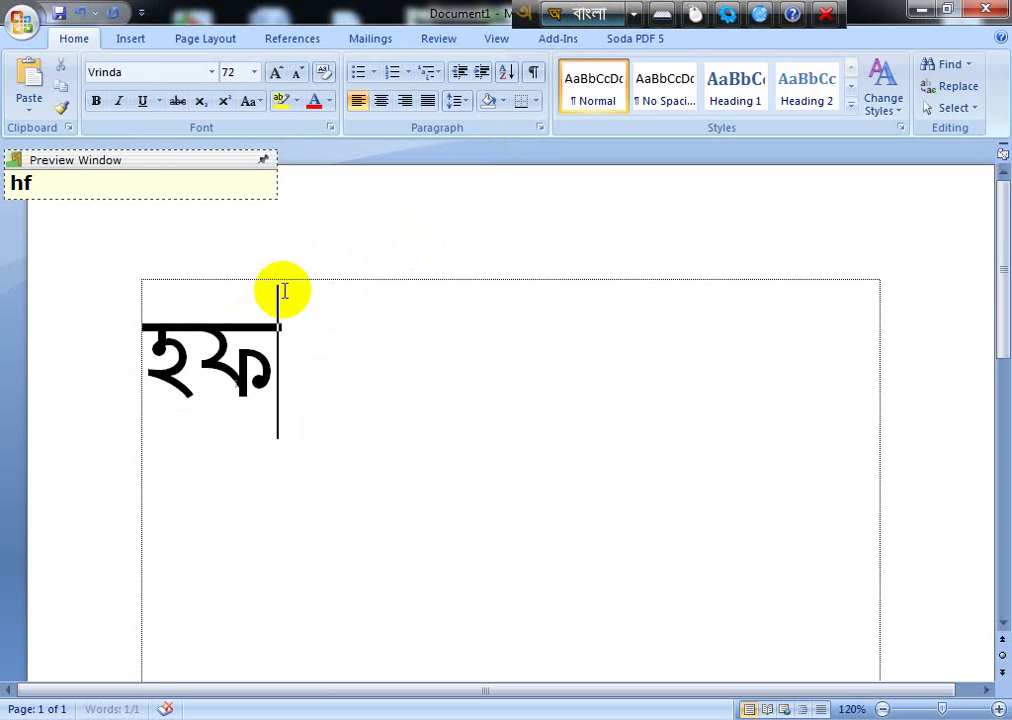
{"action": "key", "text": "BackSpace"}
{"action": "key", "text": "BackSpace"}
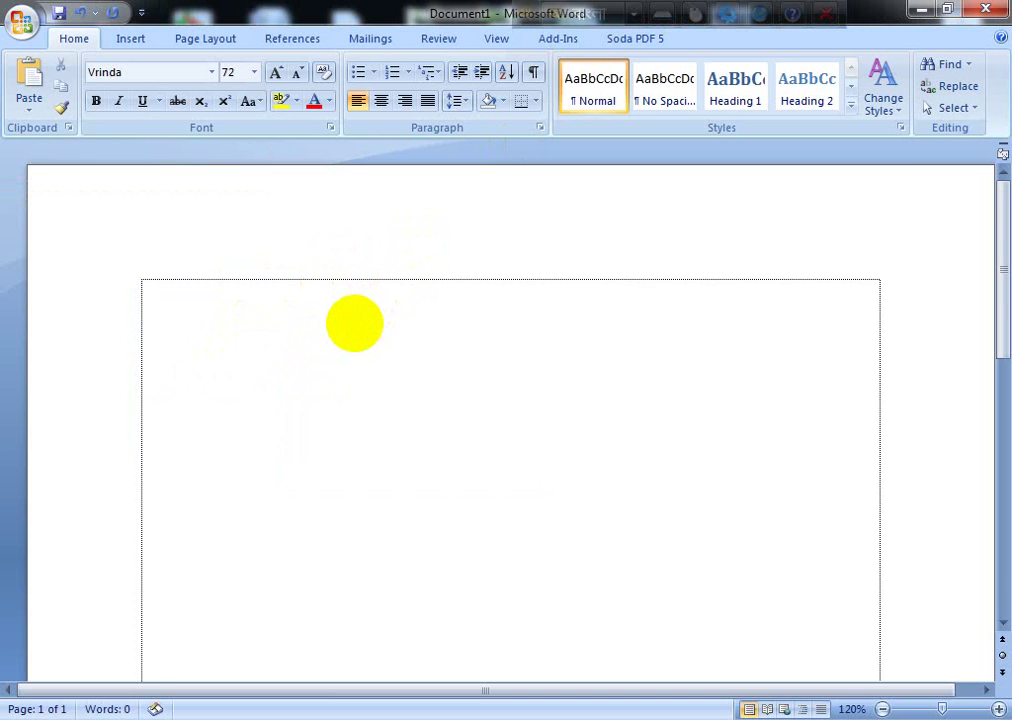
{"action": "type", "text": "hf"}
{"action": "key", "text": "BackSpace"}
{"action": "key", "text": "BackSpace"}
{"action": "type", "text": "ba"}
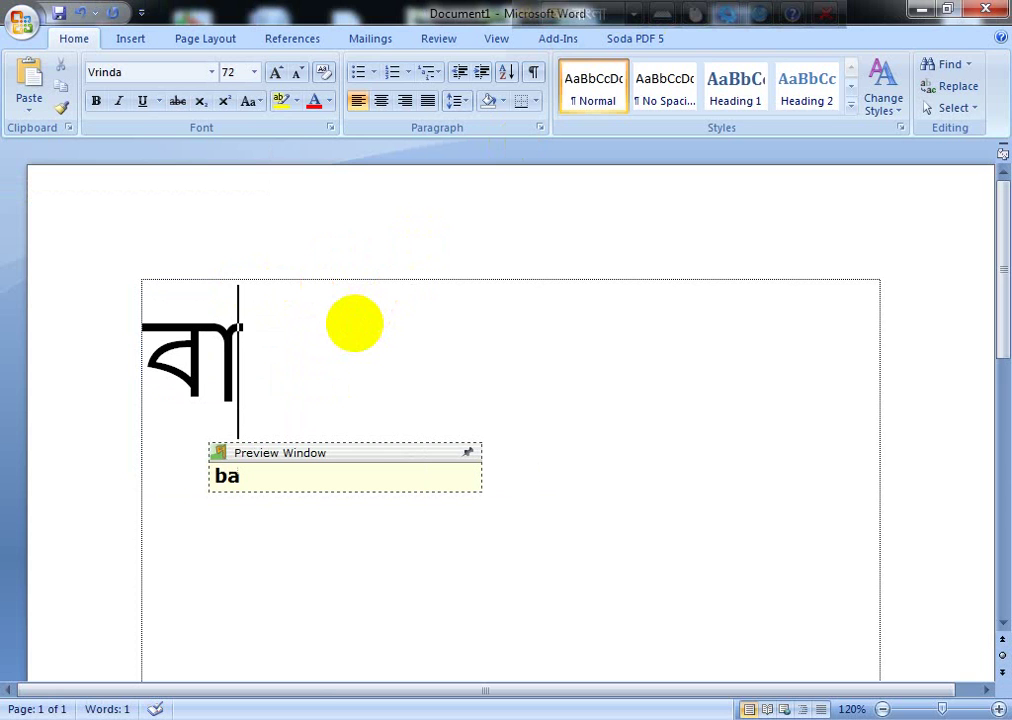
{"action": "type", "text": "ng"}
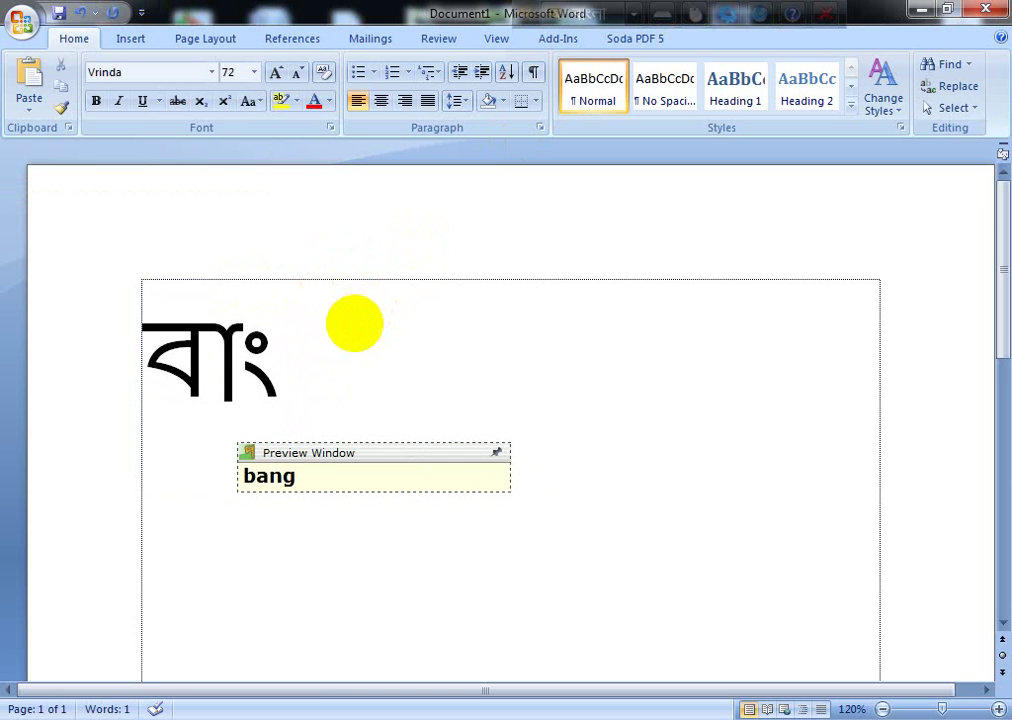
{"action": "type", "text": "la"}
{"action": "key", "text": "Return"}
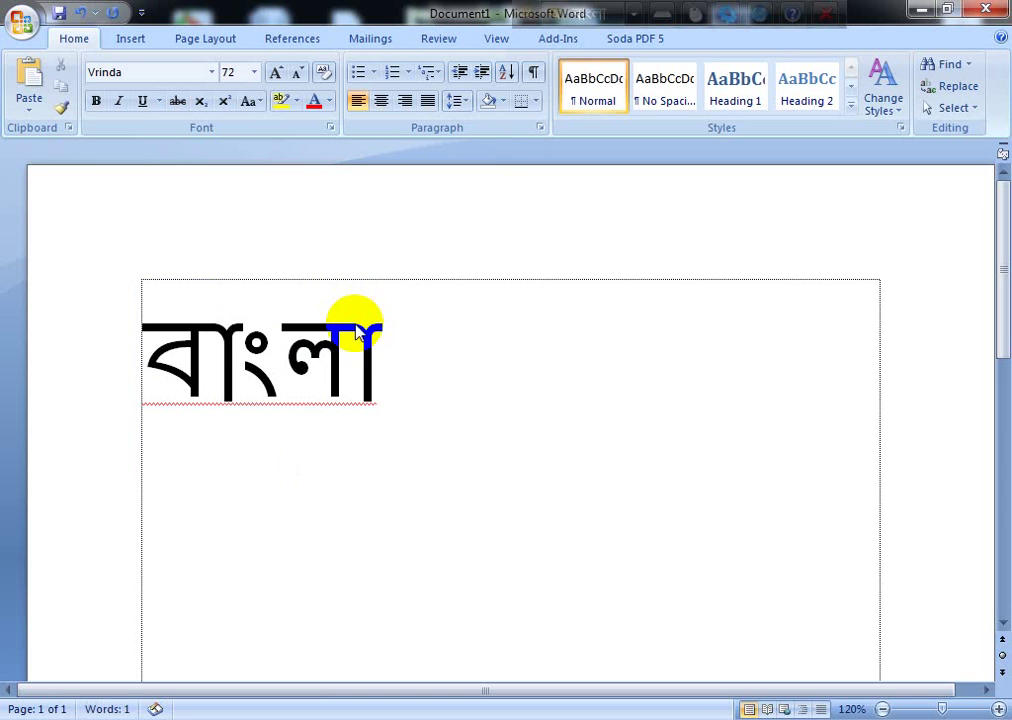
{"action": "left_click_drag", "start_coordinate": [158, 368], "coordinate": [389, 350]}
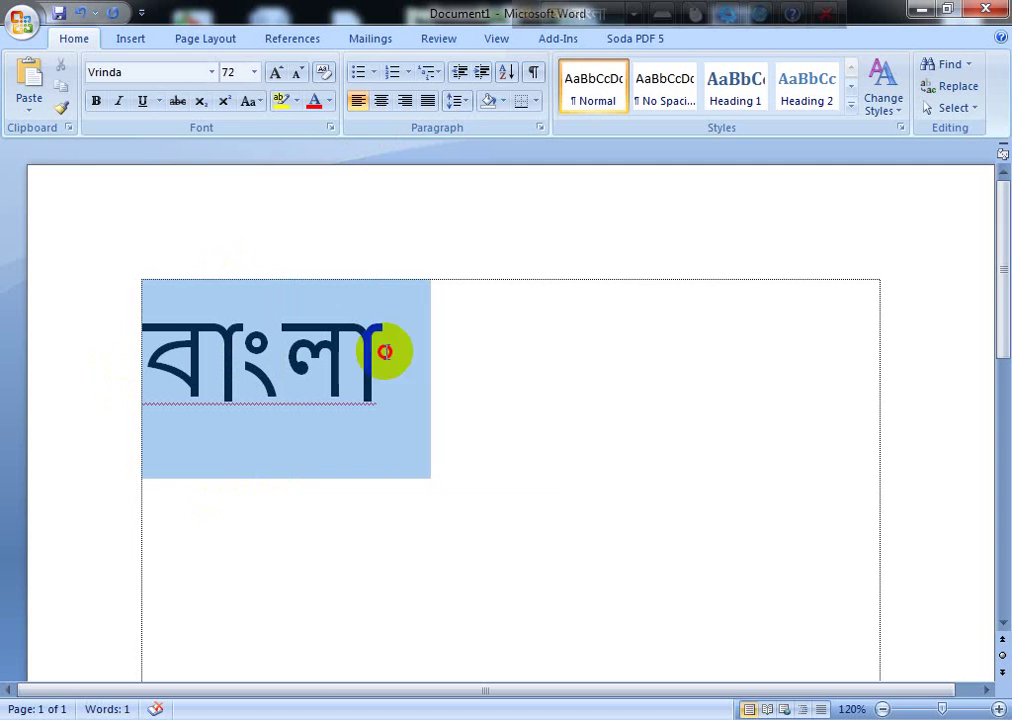
Step: Select UniBijoy from the Avro keyboard layout list and return to the document after বাংলা
{"action": "left_click", "coordinate": [636, 18]}
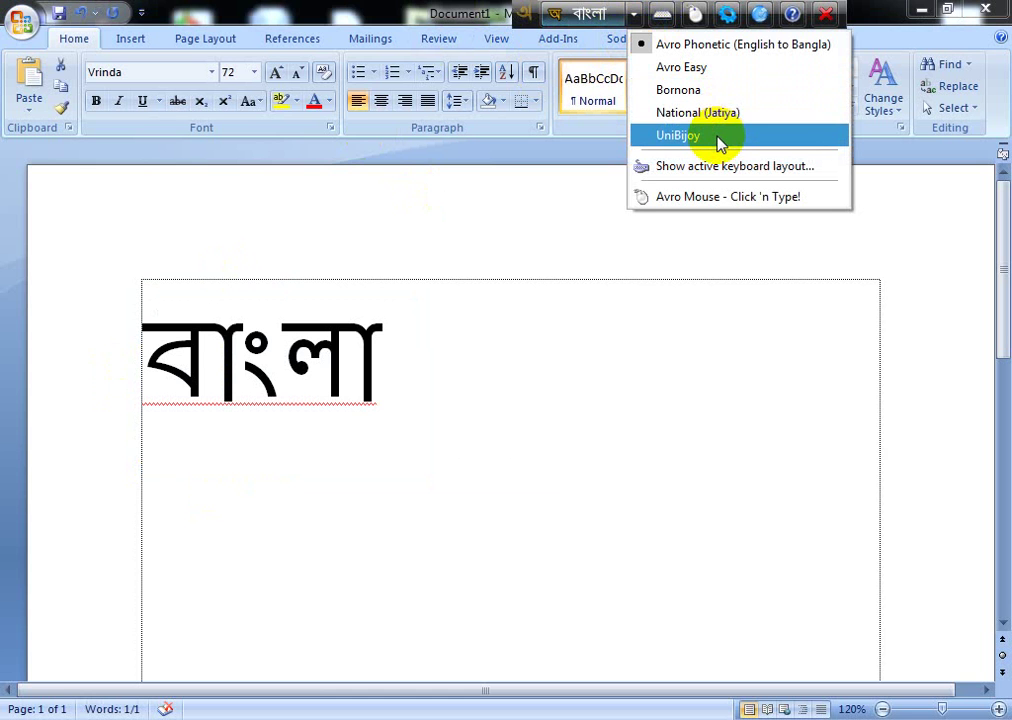
{"action": "left_click", "coordinate": [587, 250]}
{"action": "left_click", "coordinate": [634, 12]}
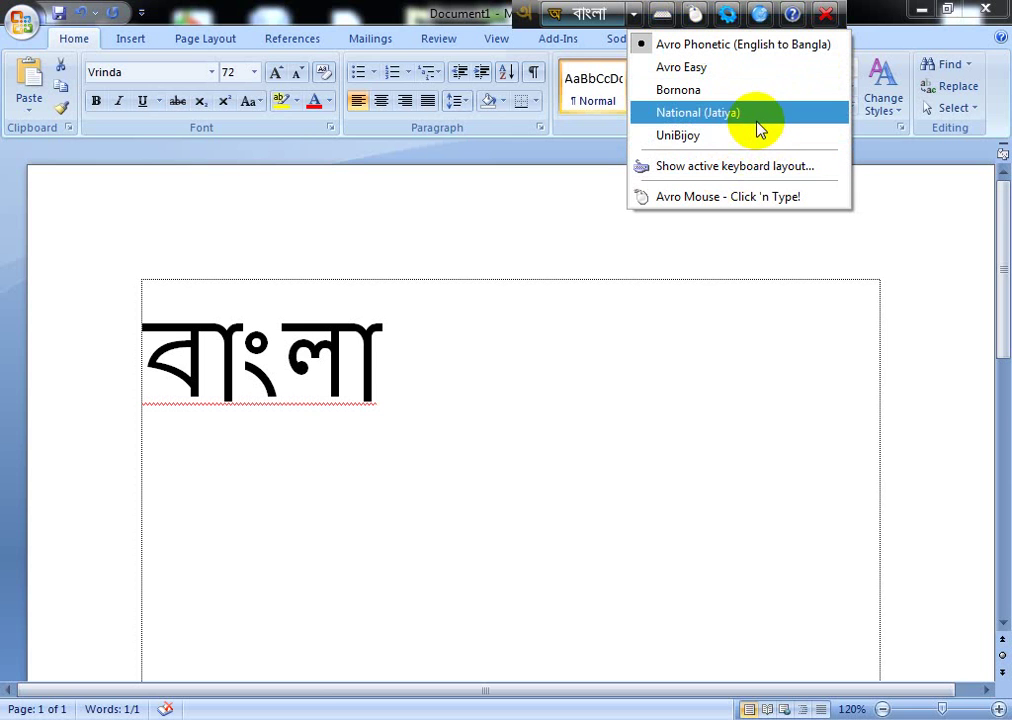
{"action": "left_click", "coordinate": [690, 145]}
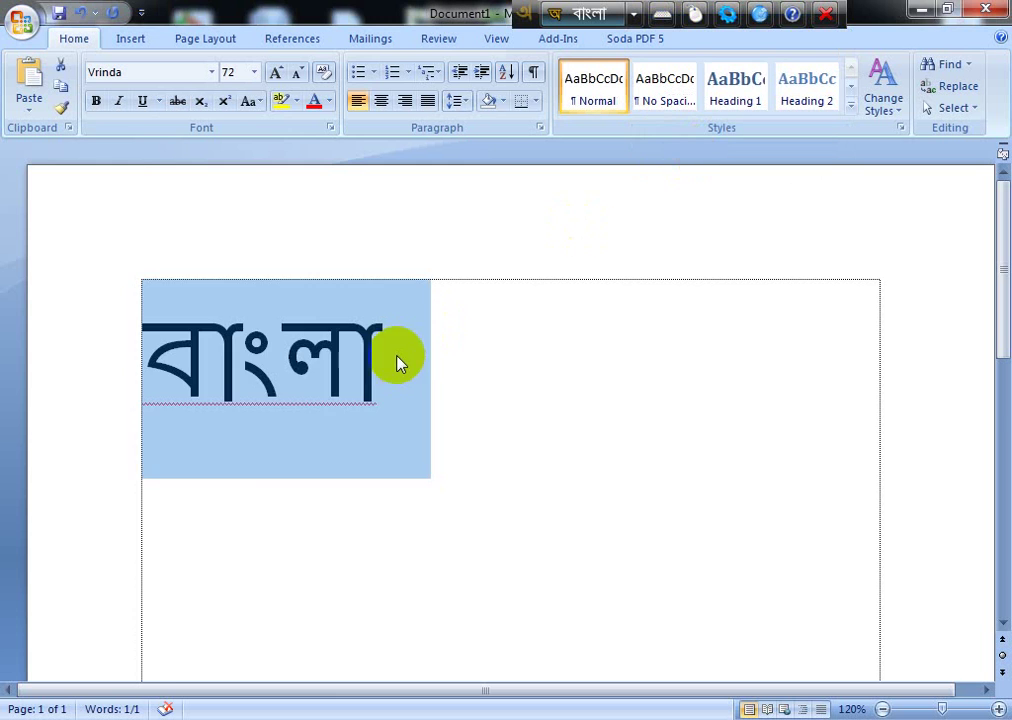
{"action": "left_click", "coordinate": [407, 353]}
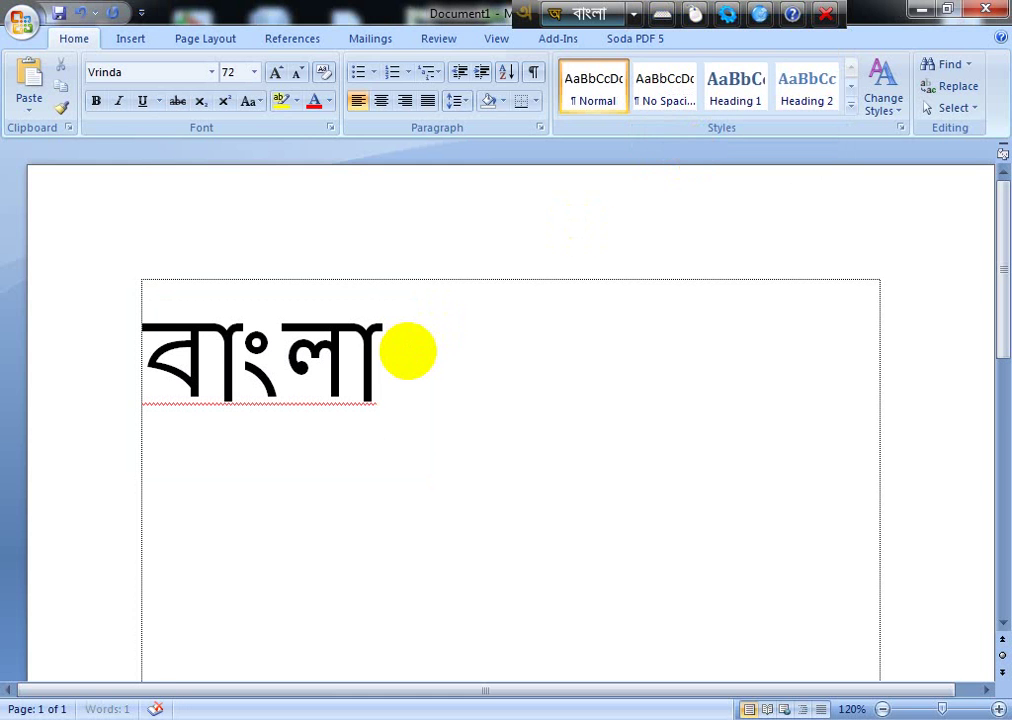
Step: Type আমাদের দেশের, then নাম বাংলাদেশ on a new line beneath বাংলা
{"action": "type", "text": "আমাদের"}
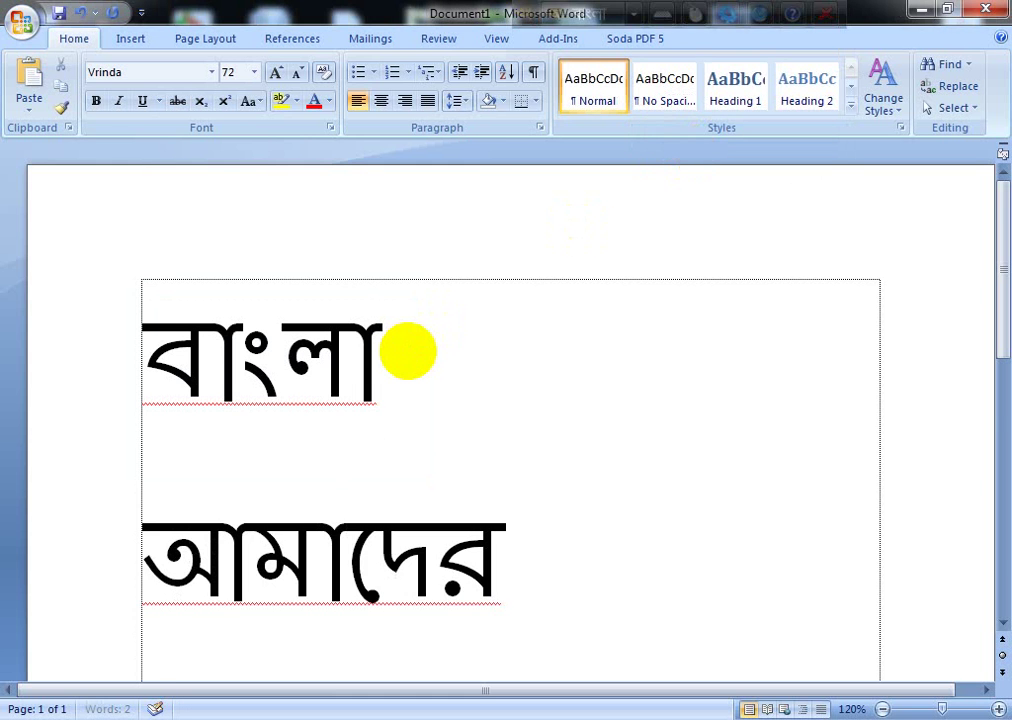
{"action": "type", "text": " দেশের"}
{"action": "key", "text": "Return"}
{"action": "type", "text": "নাম বাঙলা"}
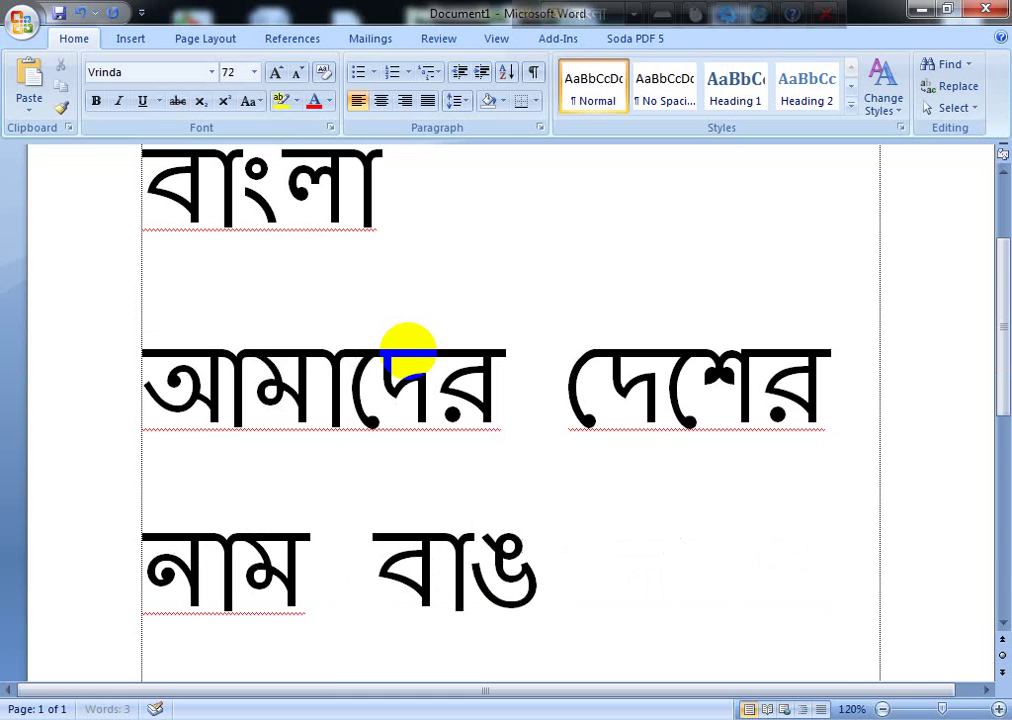
{"action": "key", "text": "BackSpace"}
{"action": "key", "text": "BackSpace"}
{"action": "key", "text": "BackSpace"}
{"action": "type", "text": "ংলাদেশ"}
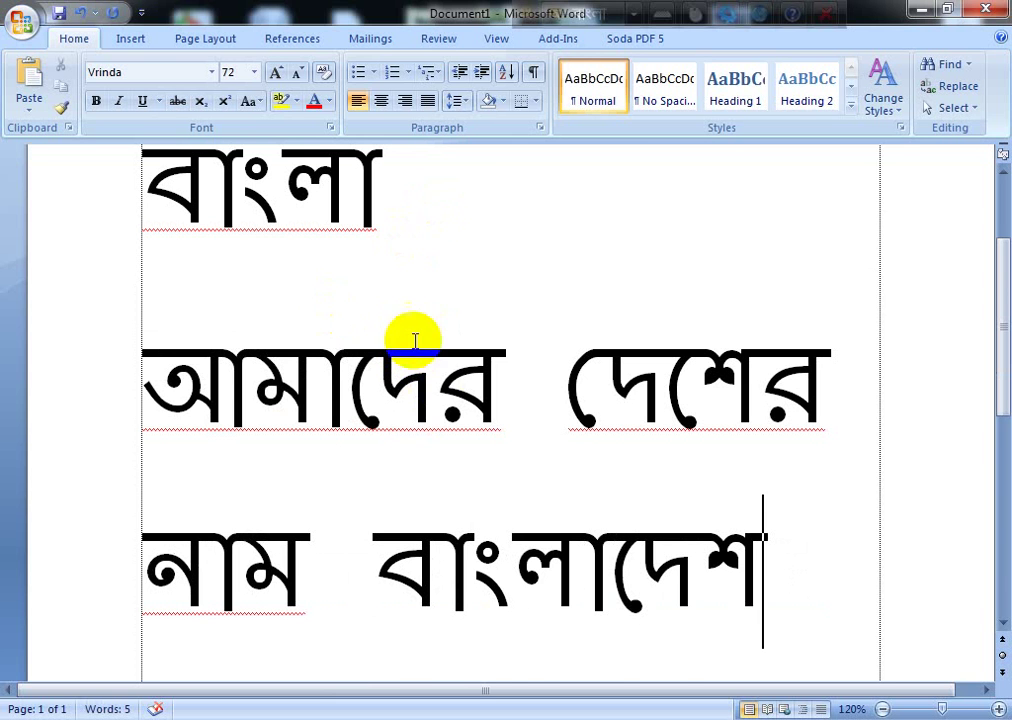
Step: Select all three lines of Bangla text
{"action": "scroll", "coordinate": [198, 264], "scroll_direction": "up", "scroll_amount": 2}
{"action": "left_click_drag", "start_coordinate": [147, 235], "coordinate": [760, 521]}
{"action": "left_click", "coordinate": [790, 483]}
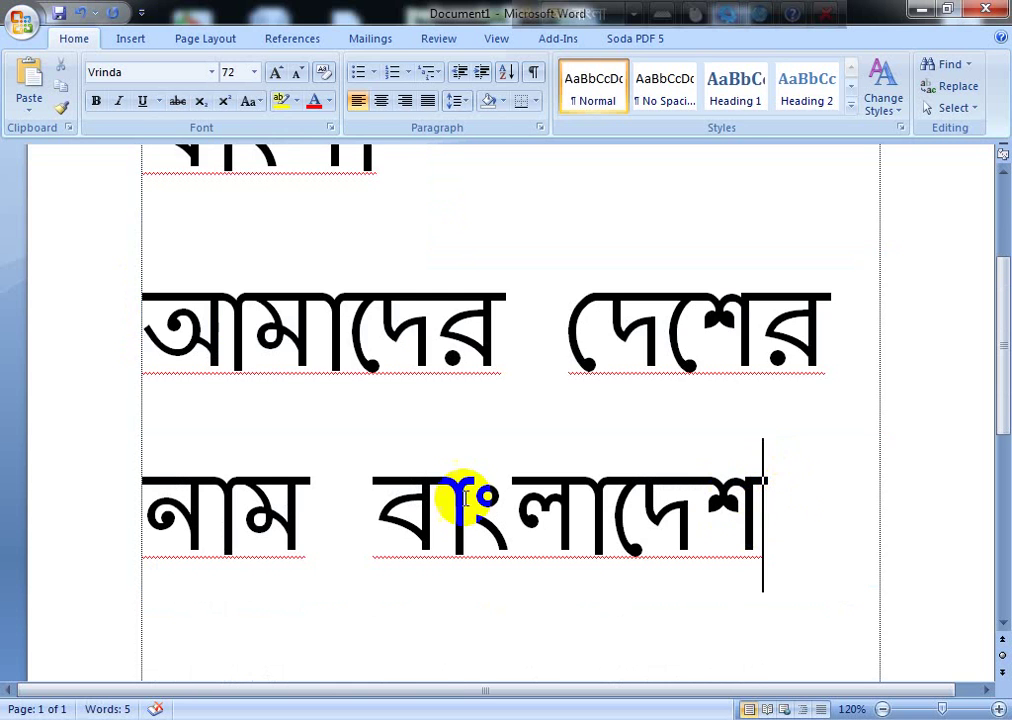
{"action": "scroll", "coordinate": [420, 450], "scroll_direction": "up", "scroll_amount": 3}
{"action": "left_click", "coordinate": [158, 294], "text": "shift"}
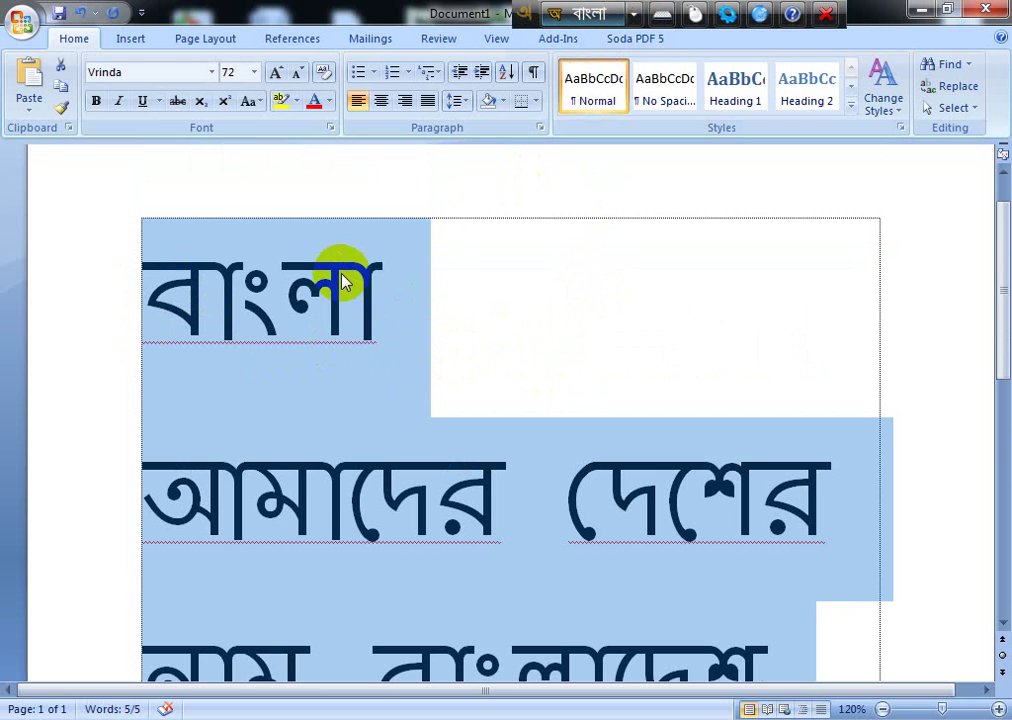
{"action": "scroll", "coordinate": [343, 300], "scroll_direction": "down", "scroll_amount": 3}
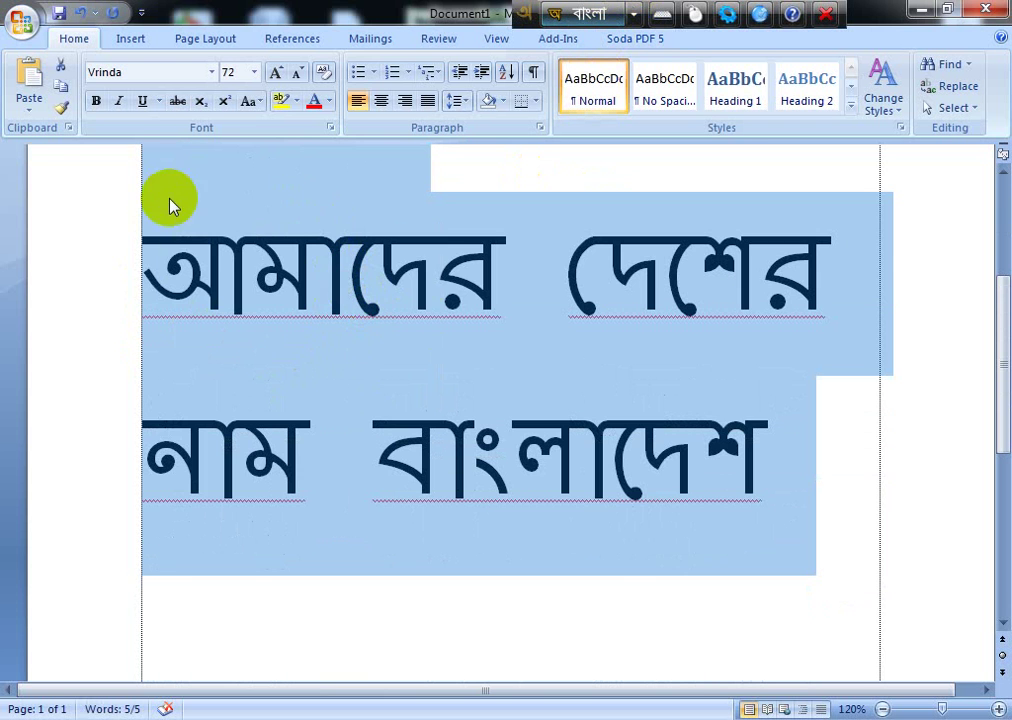
{"action": "left_click", "coordinate": [250, 252]}
{"action": "double_click", "coordinate": [253, 235]}
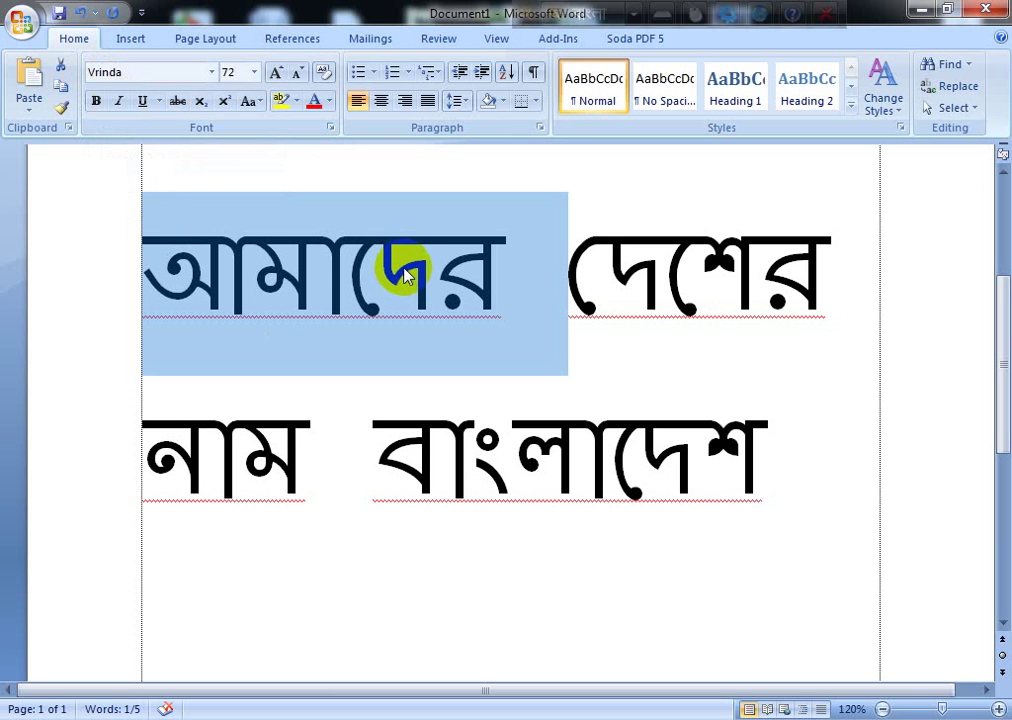
{"action": "left_click", "coordinate": [371, 253]}
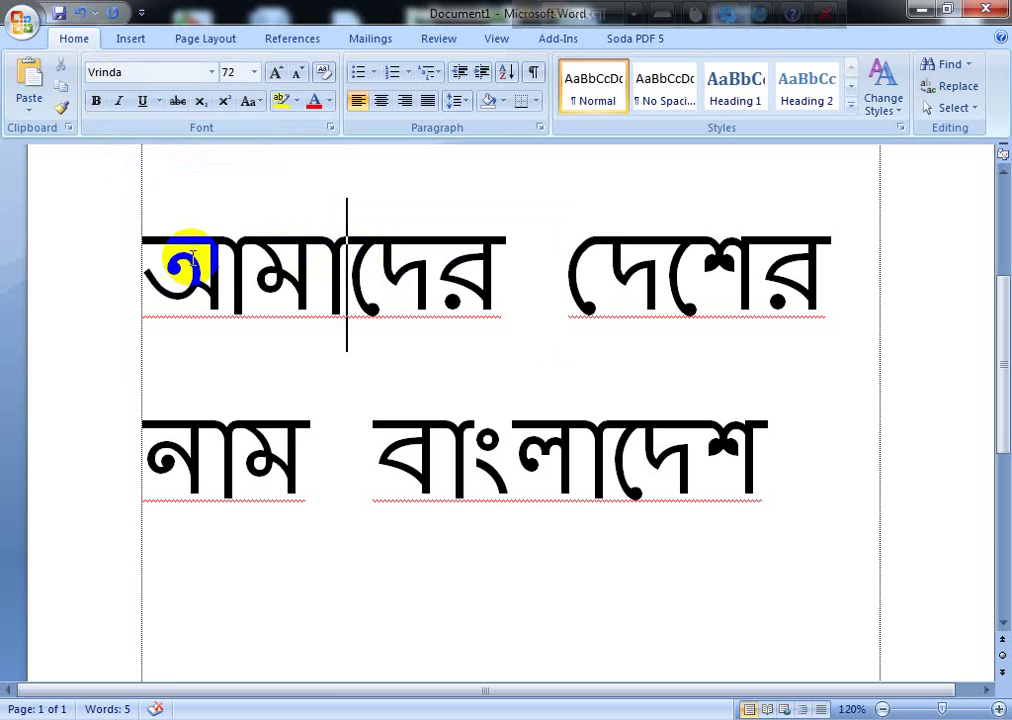
{"action": "left_click_drag", "start_coordinate": [149, 253], "coordinate": [513, 272]}
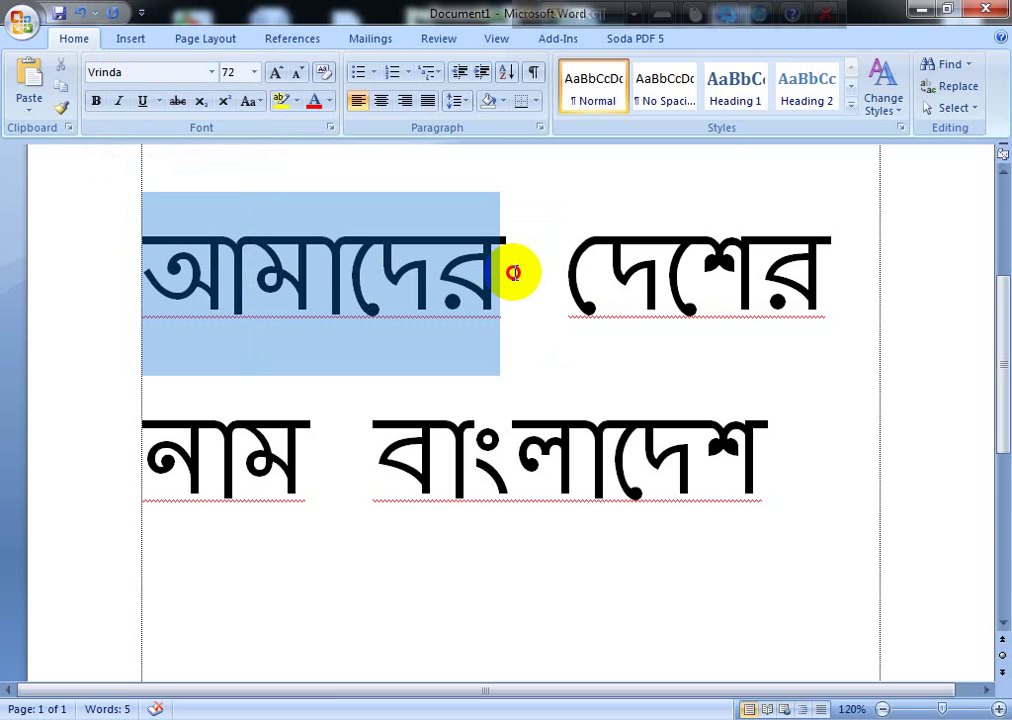
{"action": "left_click", "coordinate": [245, 265]}
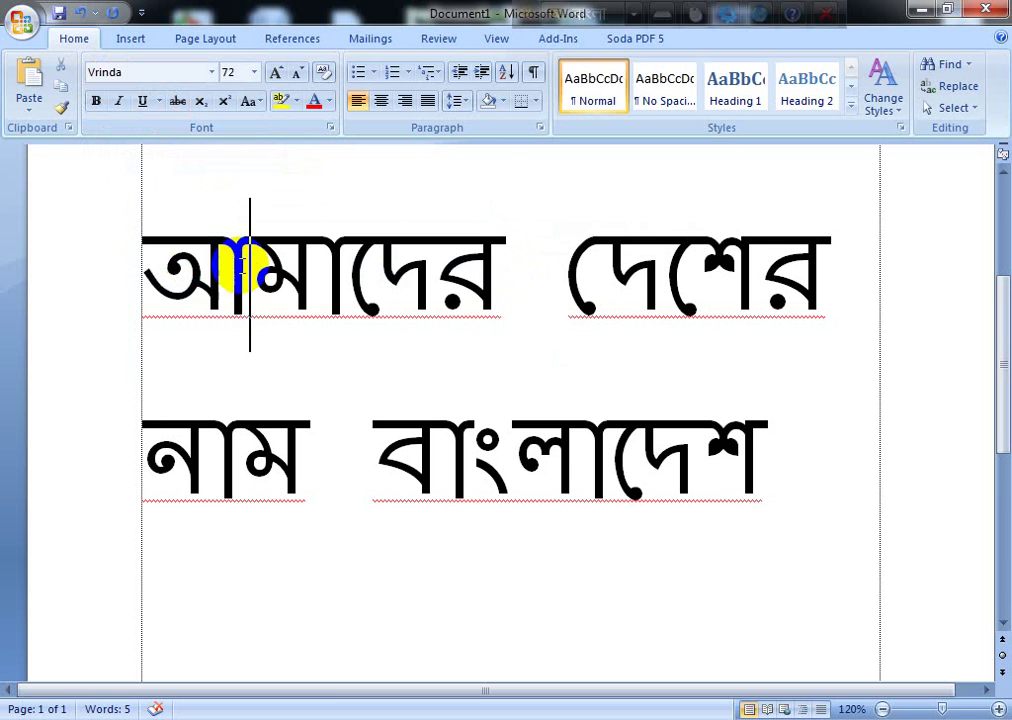
{"action": "left_click_drag", "start_coordinate": [160, 255], "coordinate": [493, 255]}
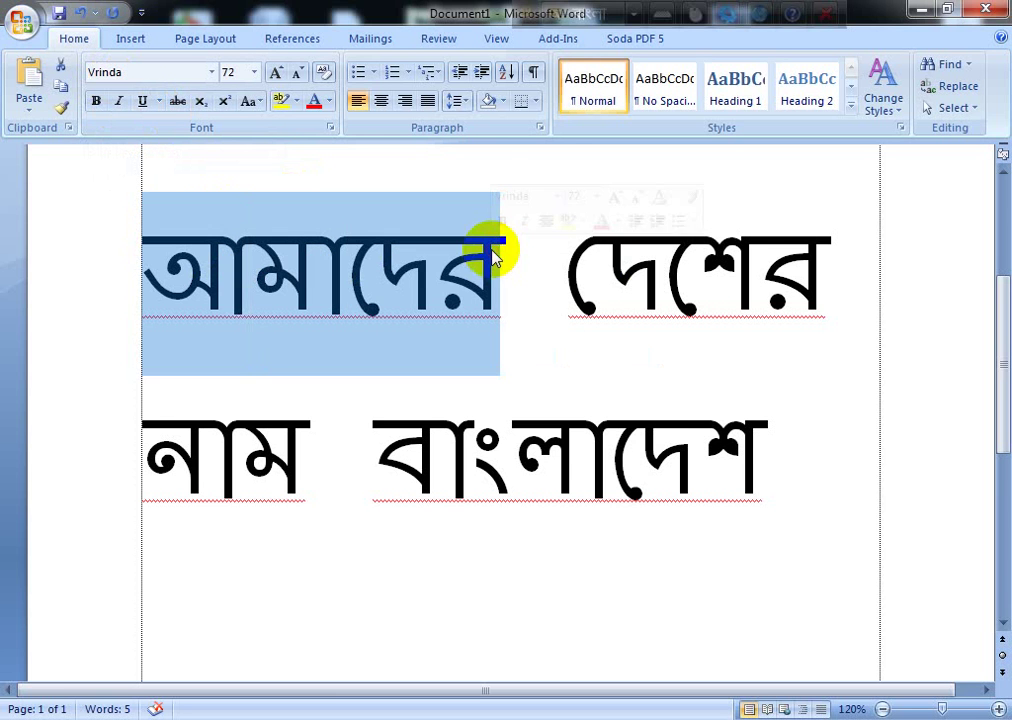
{"action": "scroll", "coordinate": [460, 320], "scroll_direction": "up", "scroll_amount": 2}
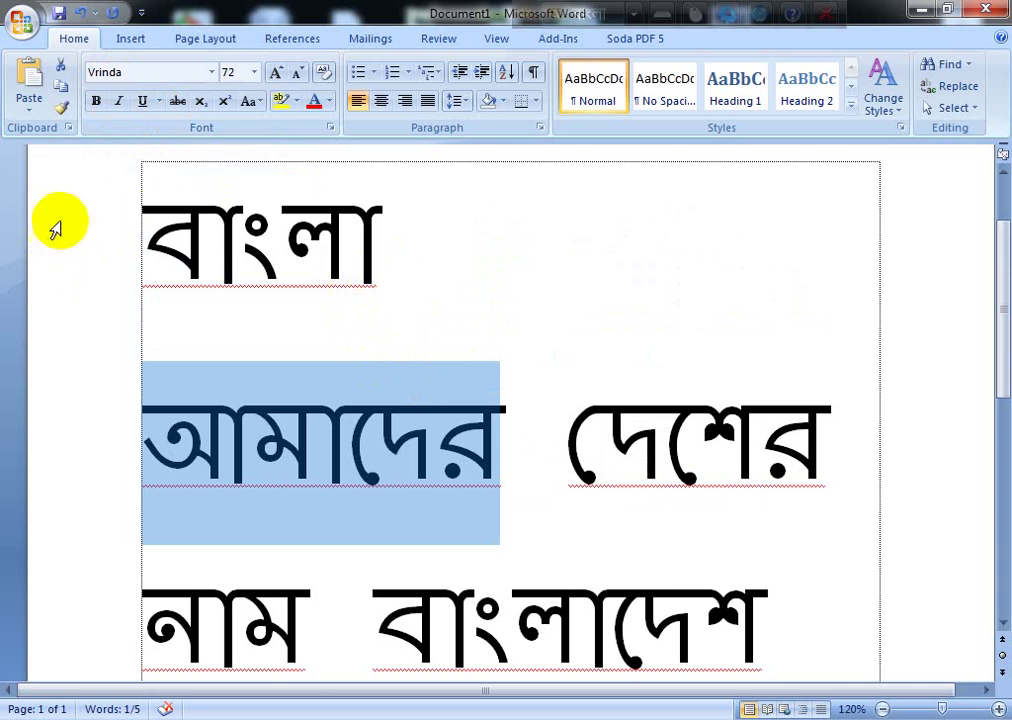
{"action": "left_click_drag", "start_coordinate": [150, 232], "coordinate": [400, 224]}
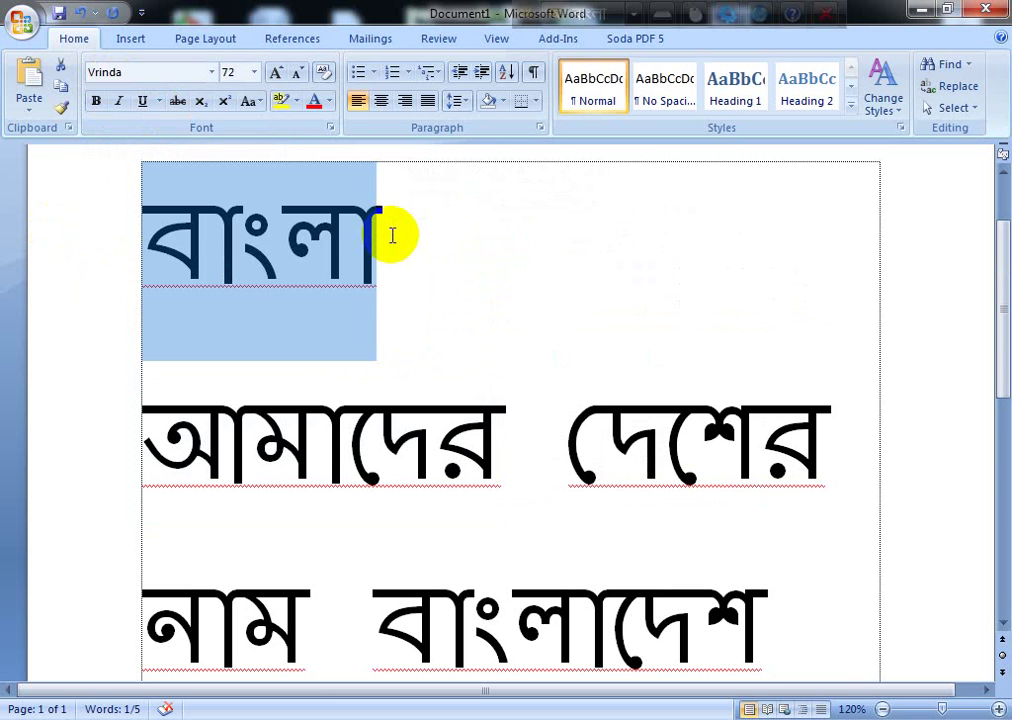
{"action": "left_click", "coordinate": [368, 237]}
{"action": "left_click_drag", "start_coordinate": [154, 226], "coordinate": [386, 240]}
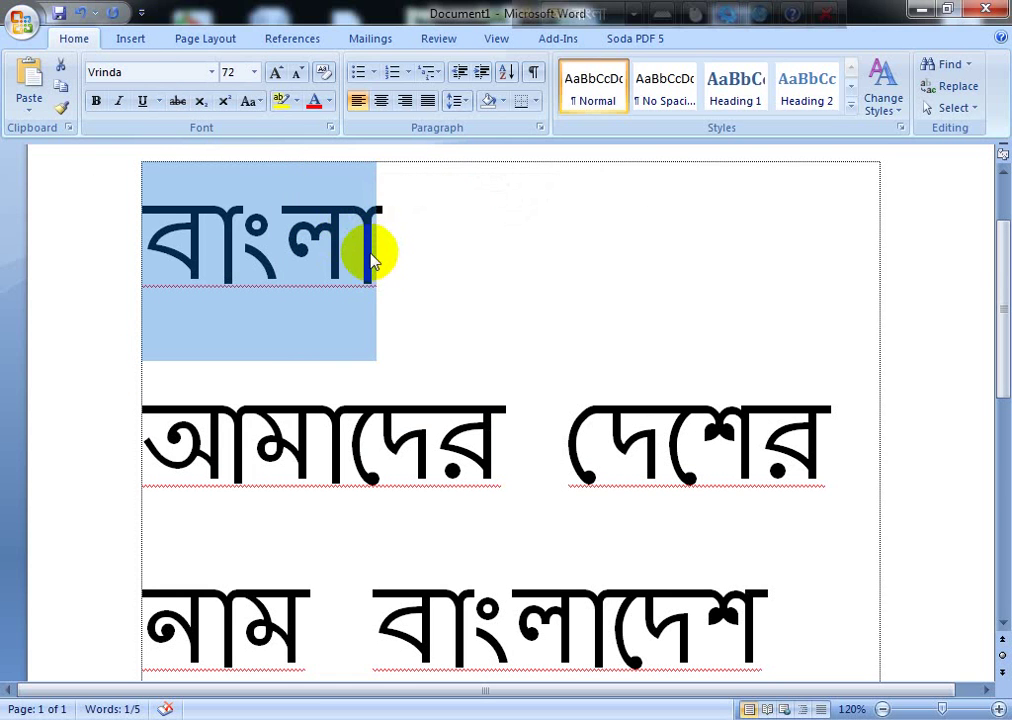
{"action": "left_click", "coordinate": [352, 255]}
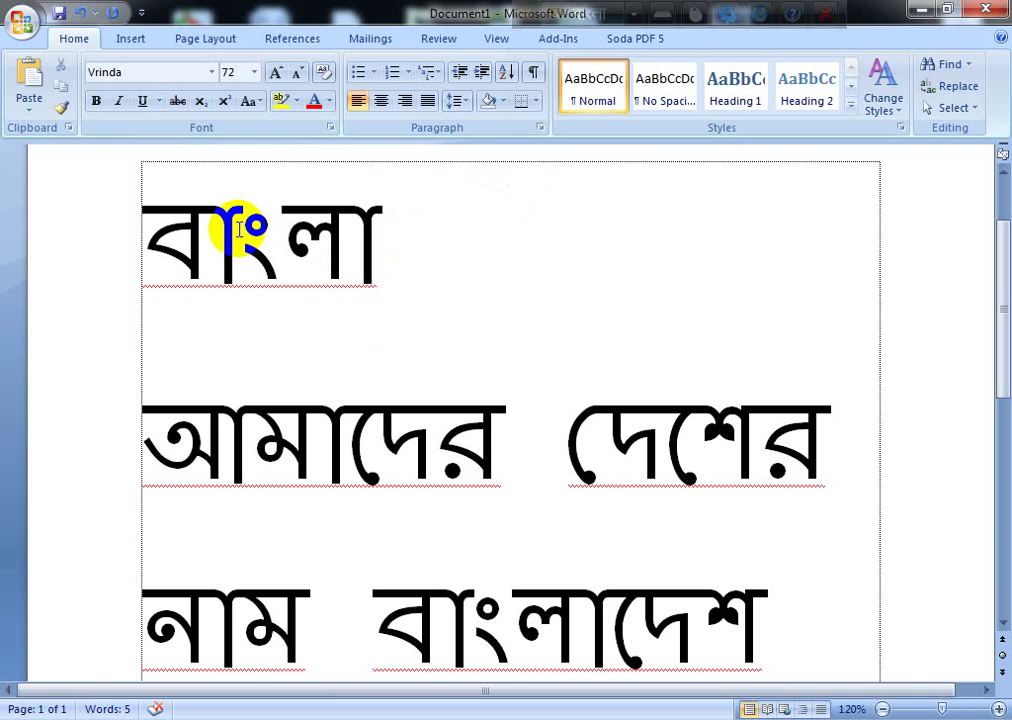
{"action": "mouse_move", "coordinate": [155, 240]}
{"action": "left_mouse_down"}
{"action": "mouse_move", "coordinate": [361, 237]}
{"action": "mouse_move", "coordinate": [357, 245]}
{"action": "mouse_move", "coordinate": [400, 272]}
{"action": "left_mouse_up"}
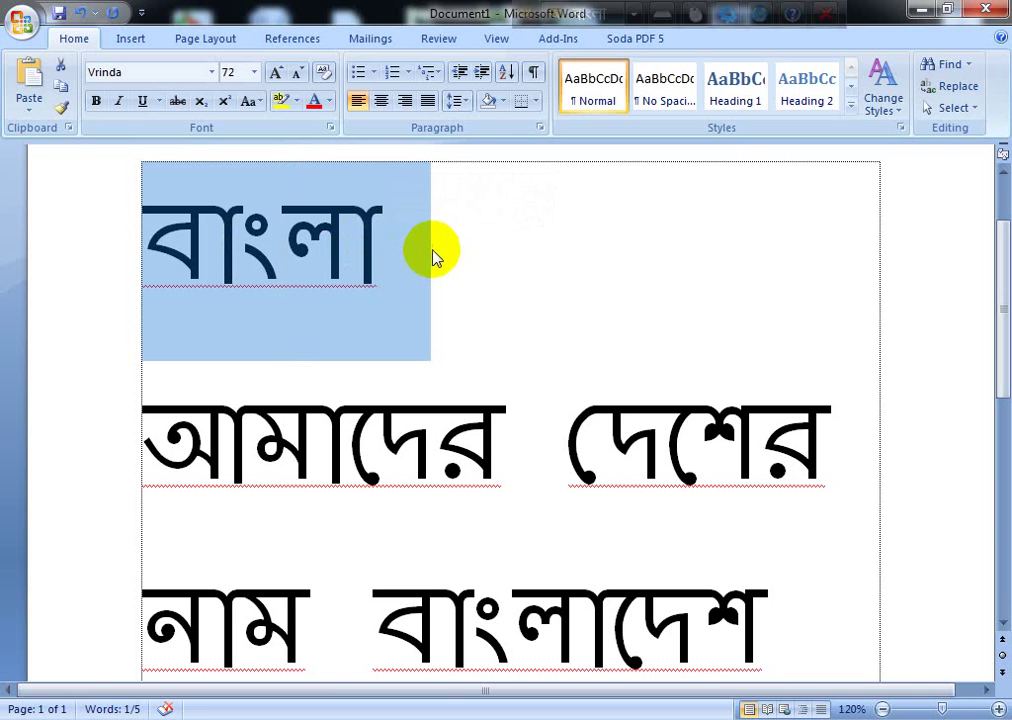
{"action": "left_click", "coordinate": [384, 226]}
{"action": "left_click_drag", "start_coordinate": [185, 219], "coordinate": [360, 228]}
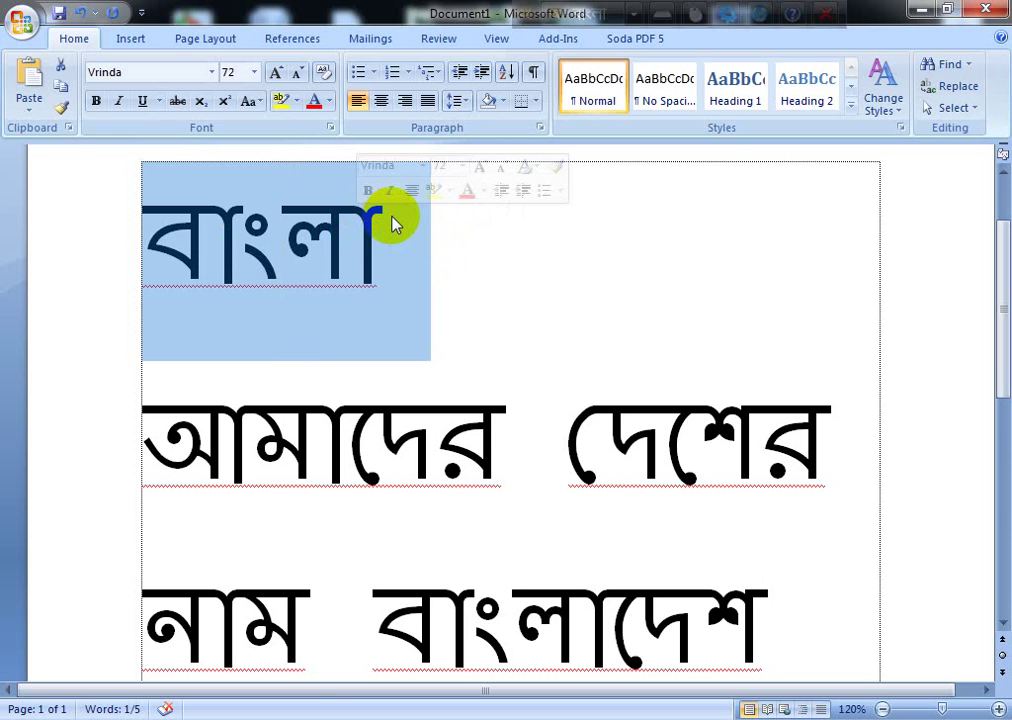
{"action": "left_click_drag", "start_coordinate": [262, 440], "coordinate": [650, 440]}
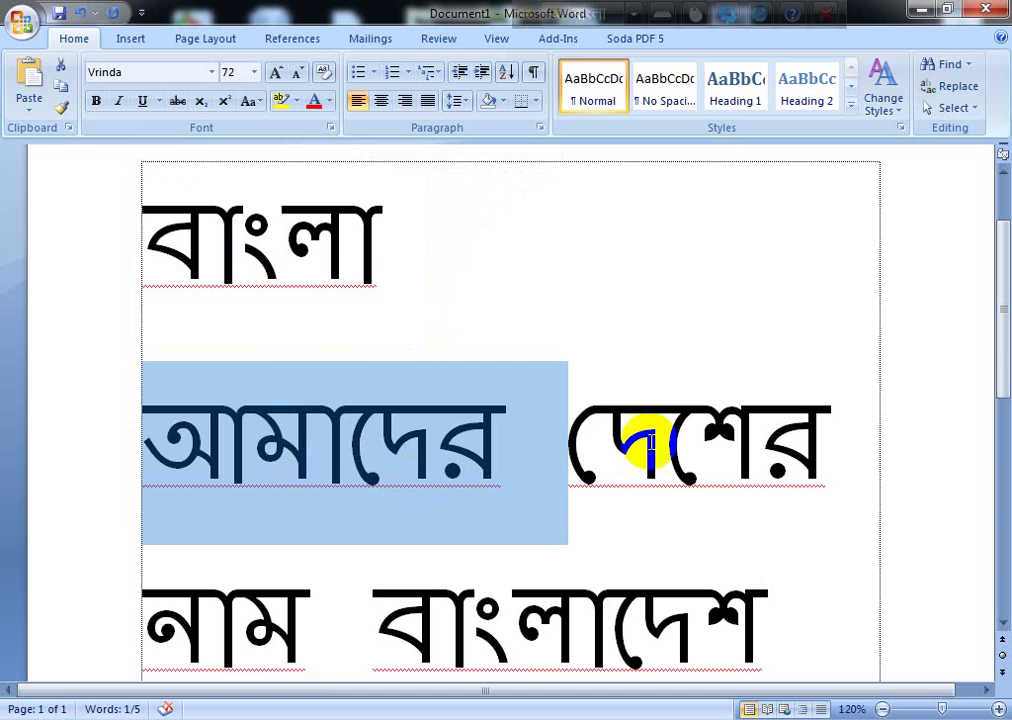
{"action": "key", "text": "ctrl+a"}
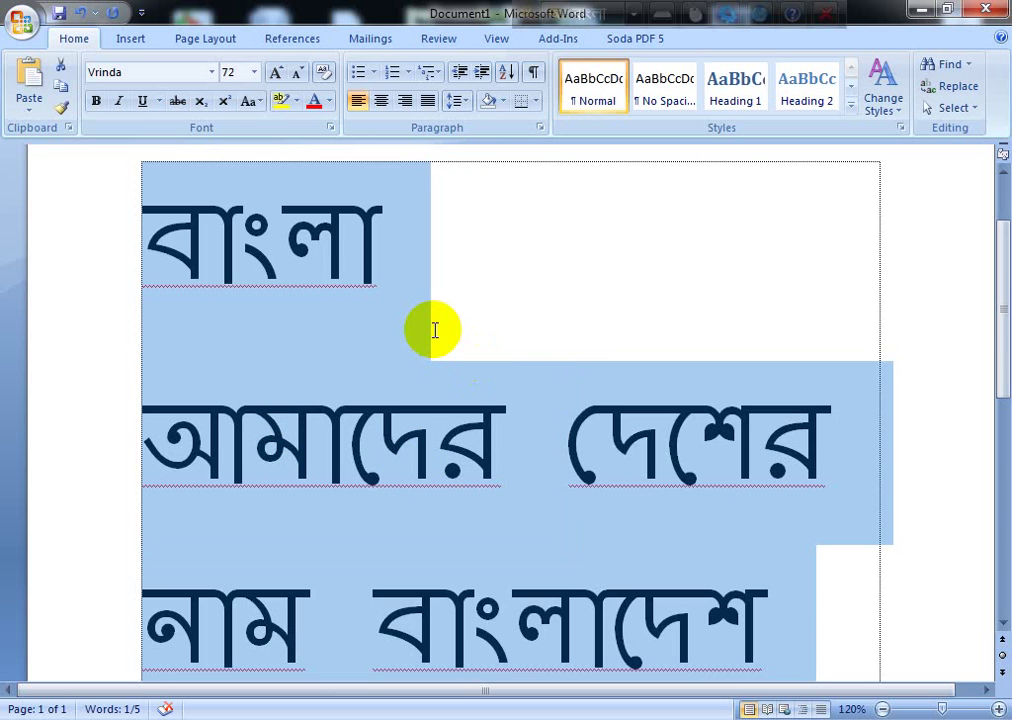
Step: Shrink the Bangla text to 36 pt and add an empty paragraph below the sentence
{"action": "key", "text": "ctrl+shift+comma"}
{"action": "key", "text": "ctrl+shift+comma"}
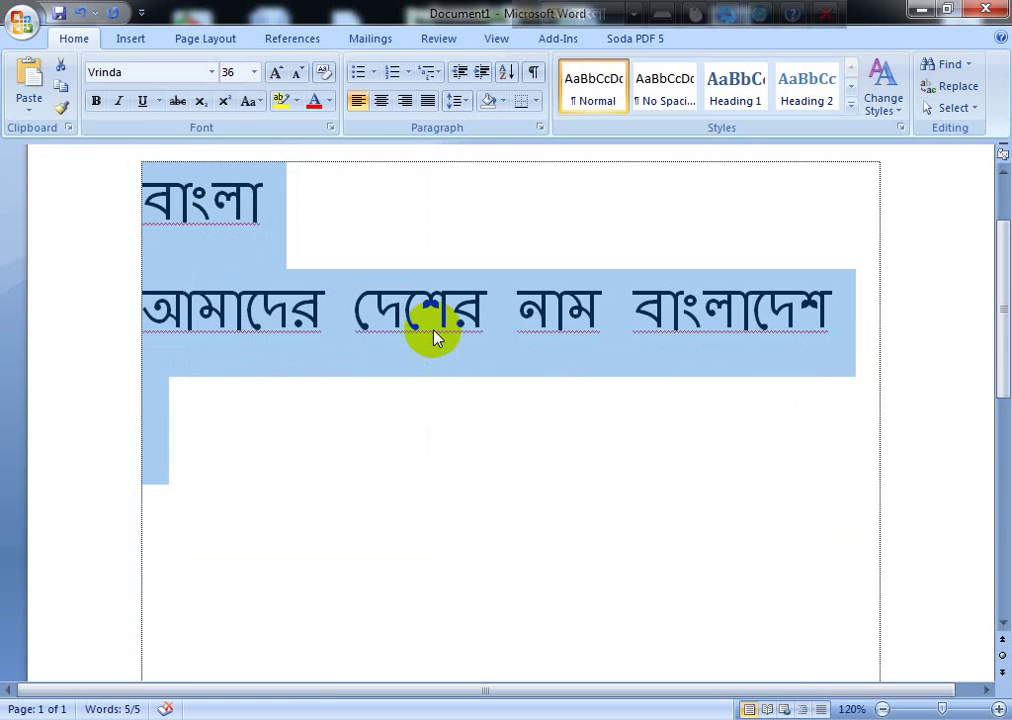
{"action": "left_click", "coordinate": [842, 296]}
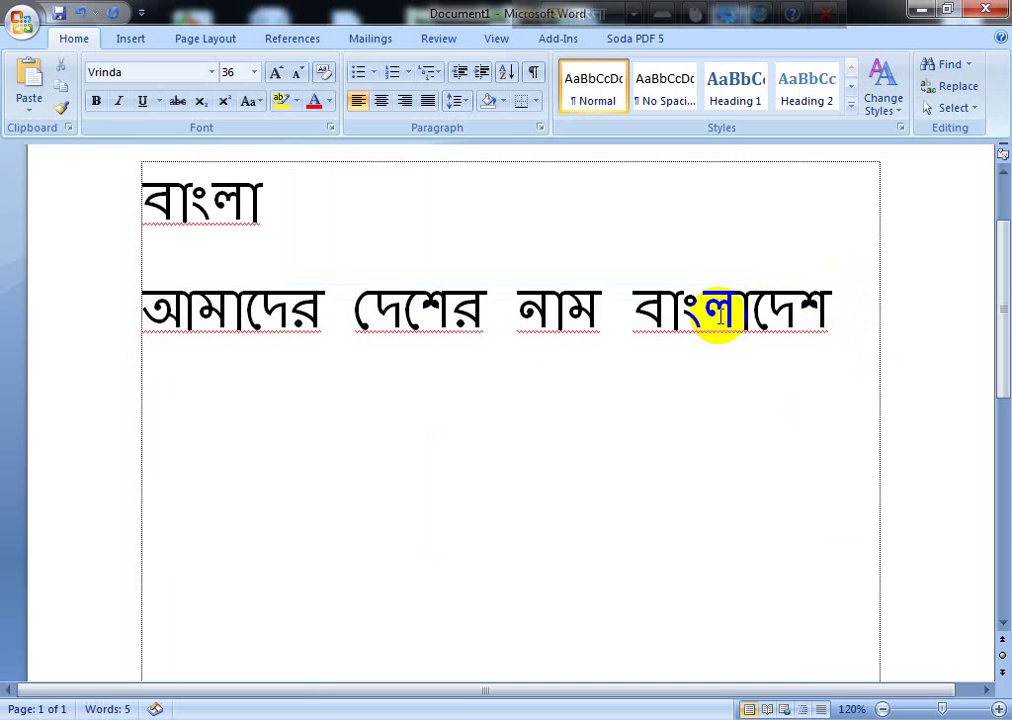
{"action": "left_click", "coordinate": [450, 437]}
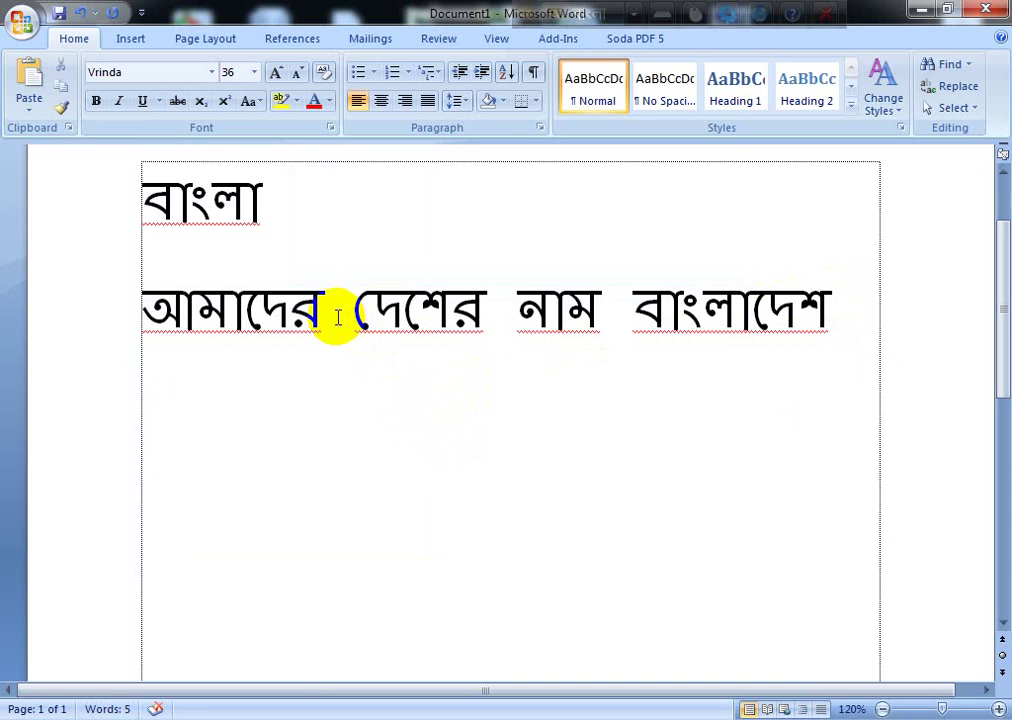
{"action": "double_click", "coordinate": [240, 297]}
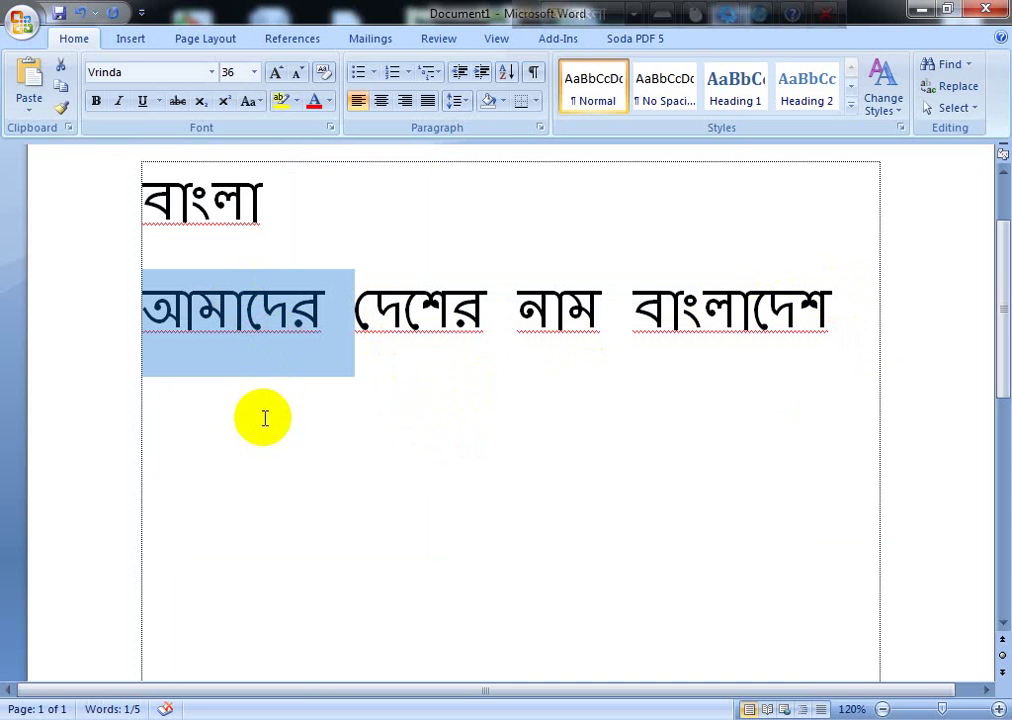
{"action": "left_click", "coordinate": [474, 436]}
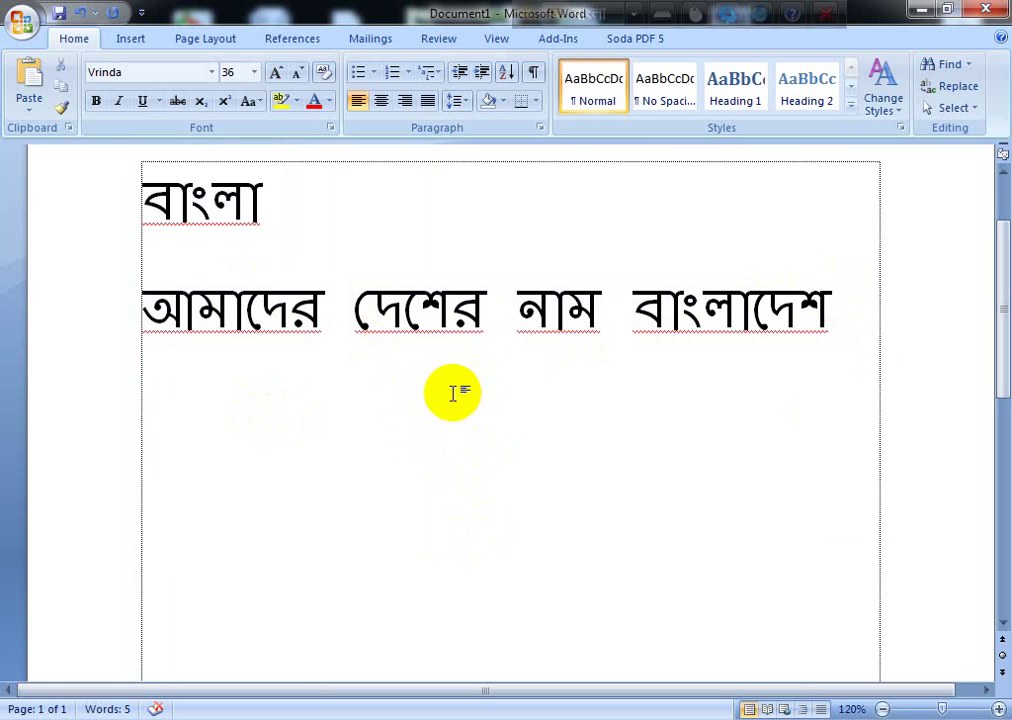
{"action": "left_click", "coordinate": [194, 352]}
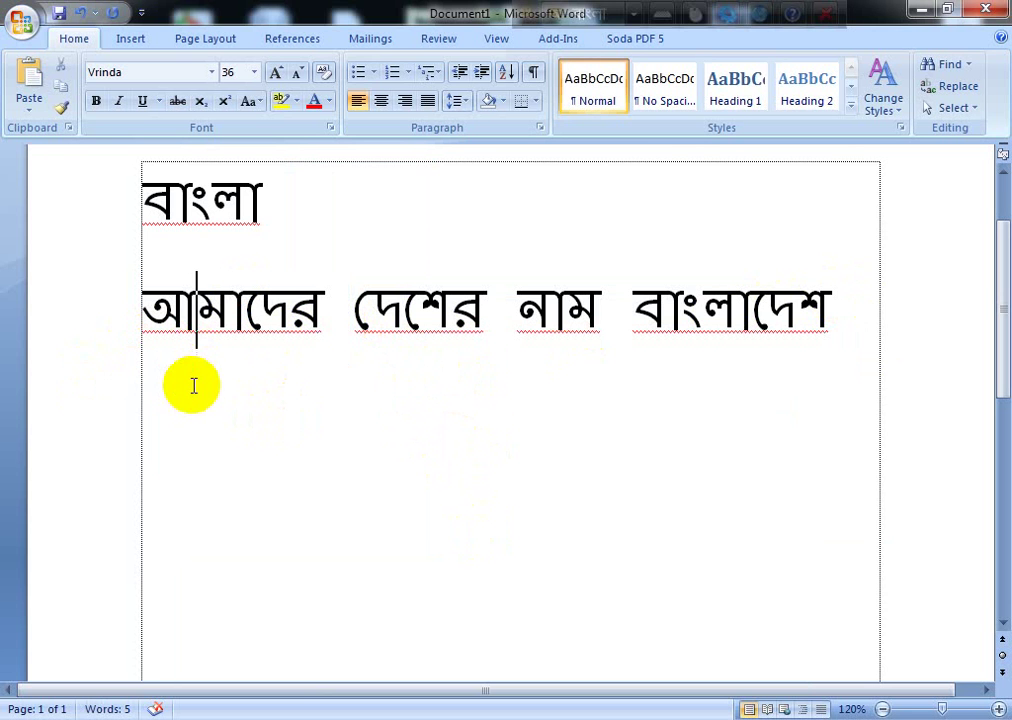
{"action": "left_click", "coordinate": [181, 409]}
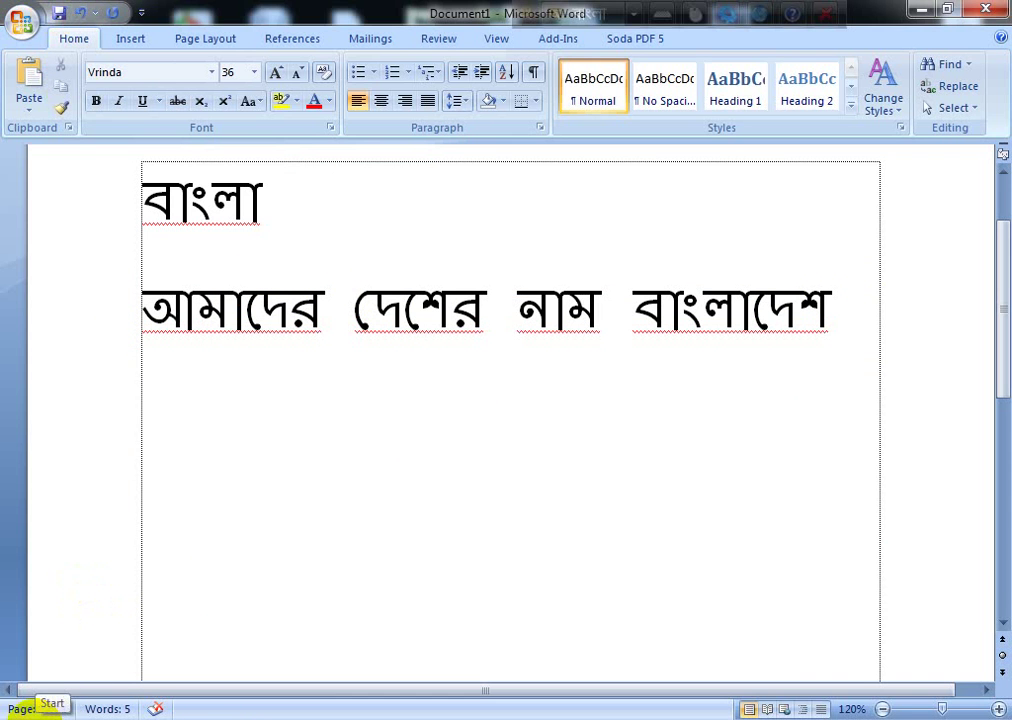
{"action": "key", "text": "Return"}
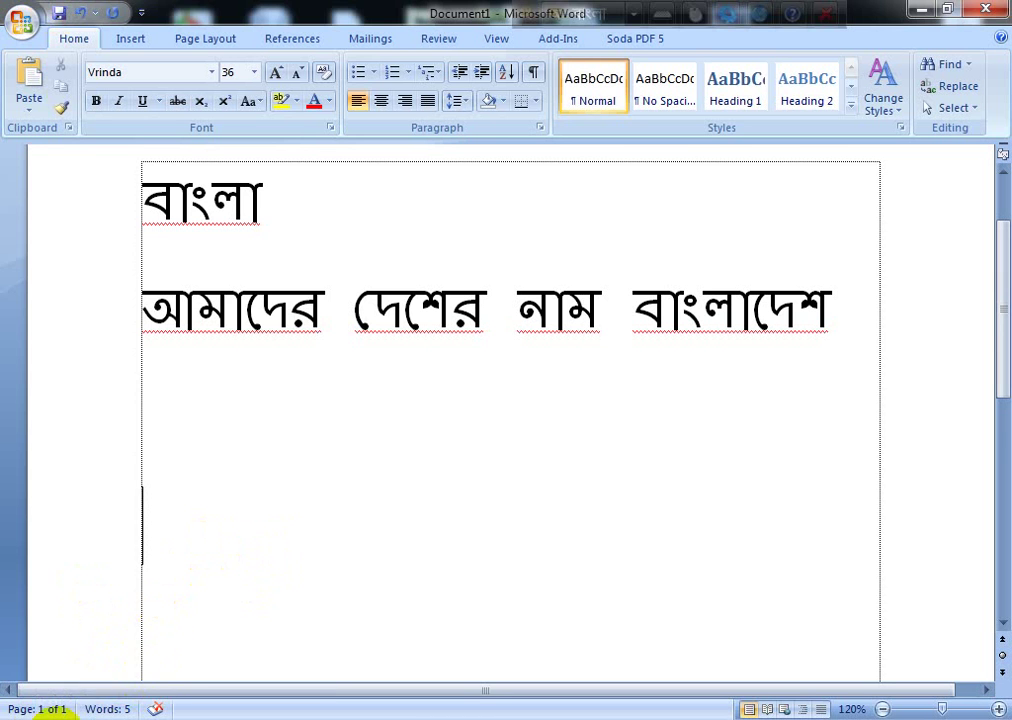
Step: Switch on the Bijoy Bayanno keyboard from the system tray's hidden icons
{"action": "left_click", "coordinate": [22, 712]}
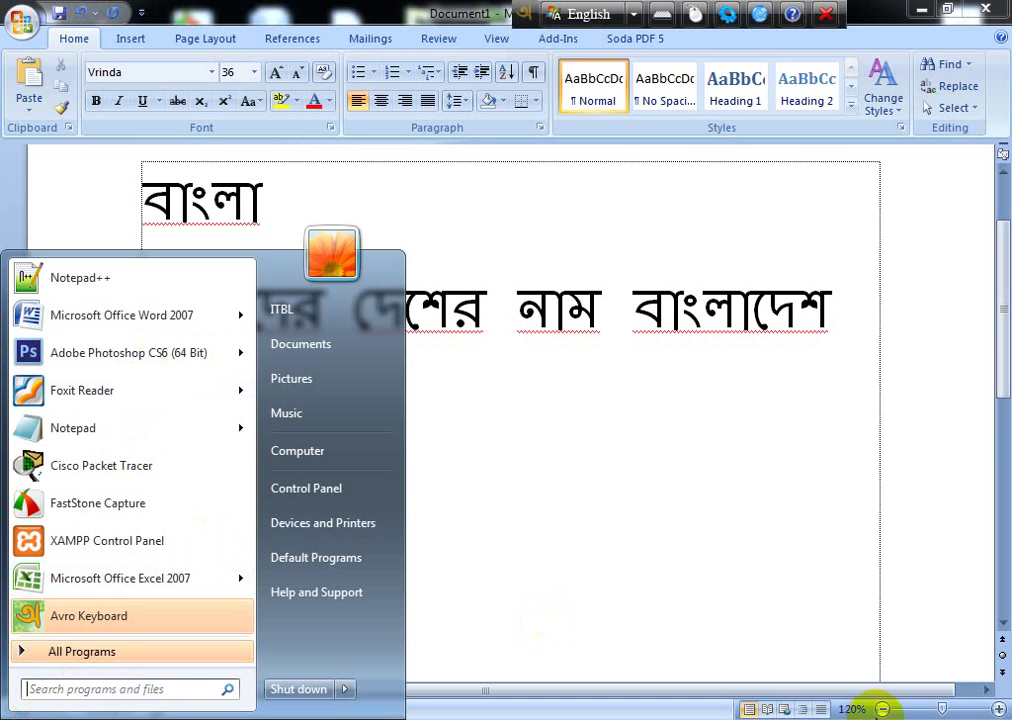
{"action": "left_click", "coordinate": [812, 711]}
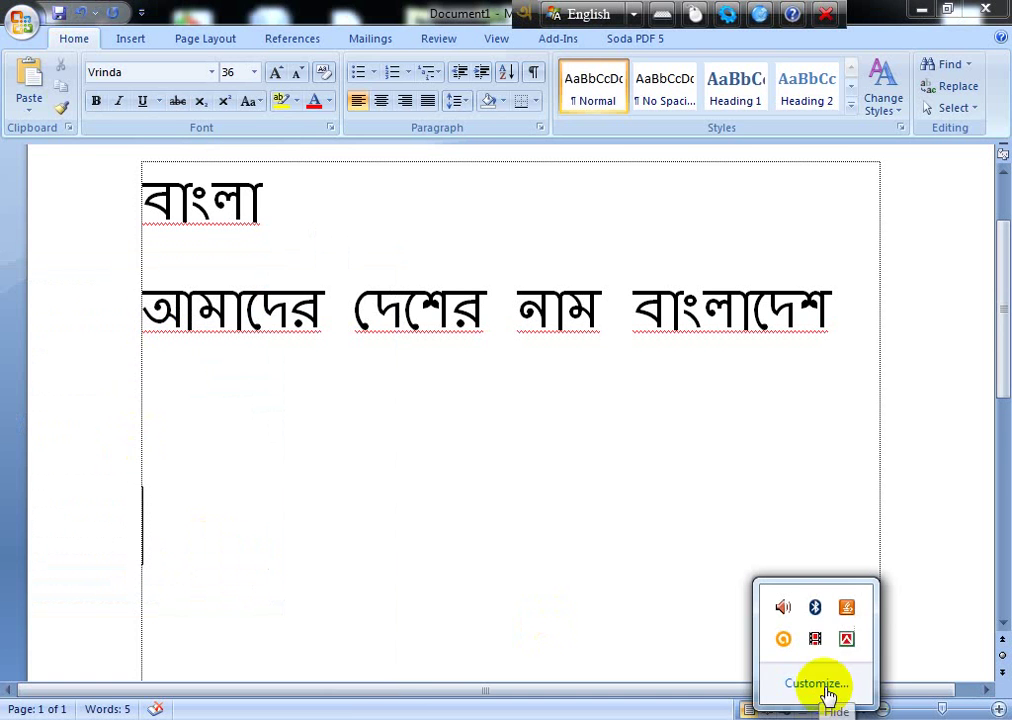
{"action": "left_click", "coordinate": [847, 640]}
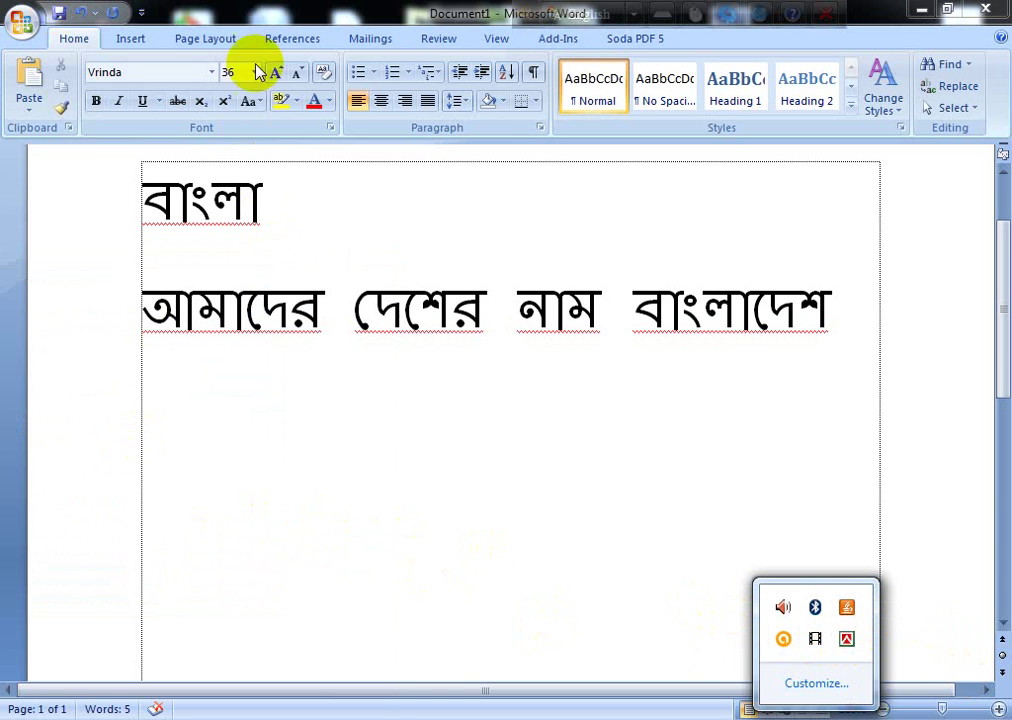
Step: Put the cursor on the new empty line and bring up the Font name list
{"action": "left_click", "coordinate": [205, 72]}
{"action": "left_click", "coordinate": [214, 73]}
{"action": "left_click", "coordinate": [214, 73]}
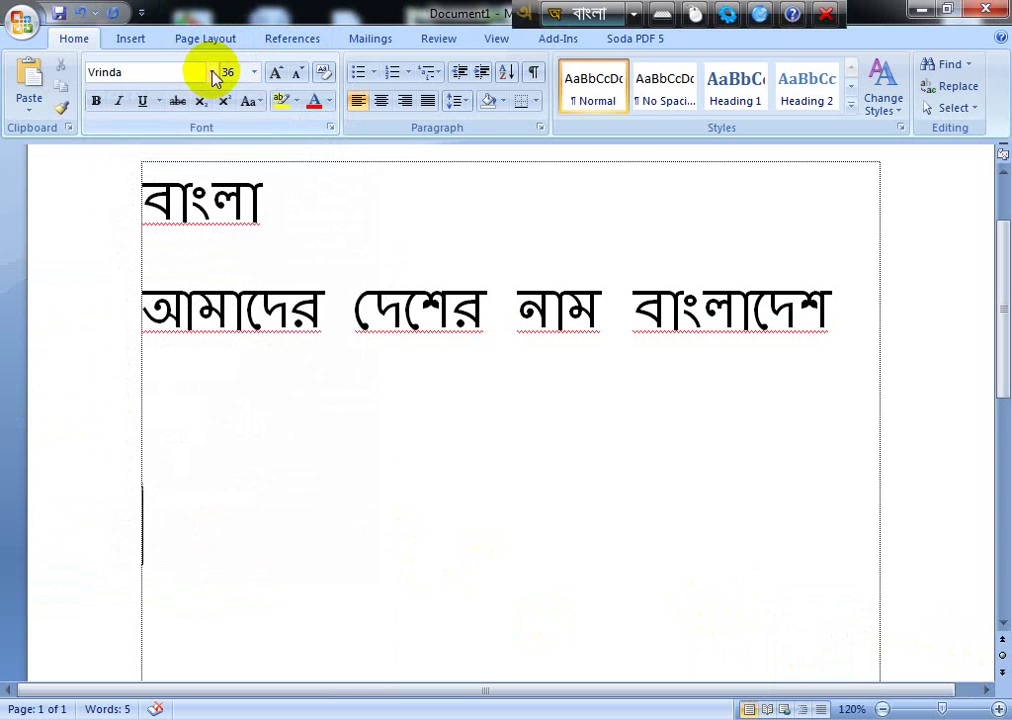
{"action": "left_click", "coordinate": [584, 13]}
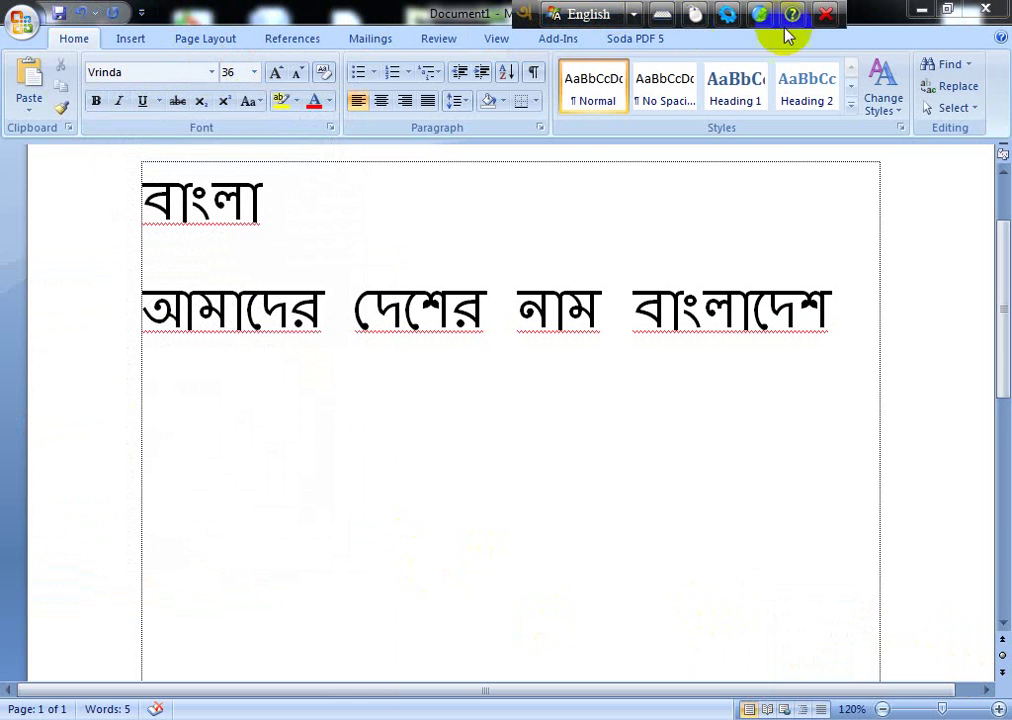
{"action": "left_click", "coordinate": [165, 501]}
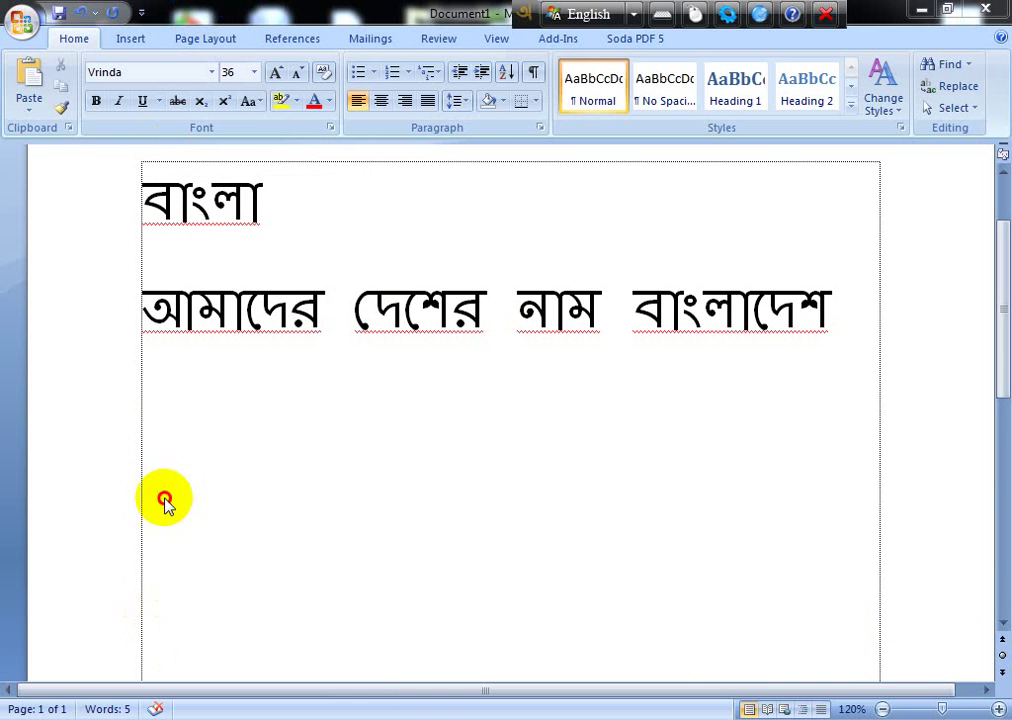
{"action": "left_click", "coordinate": [212, 73]}
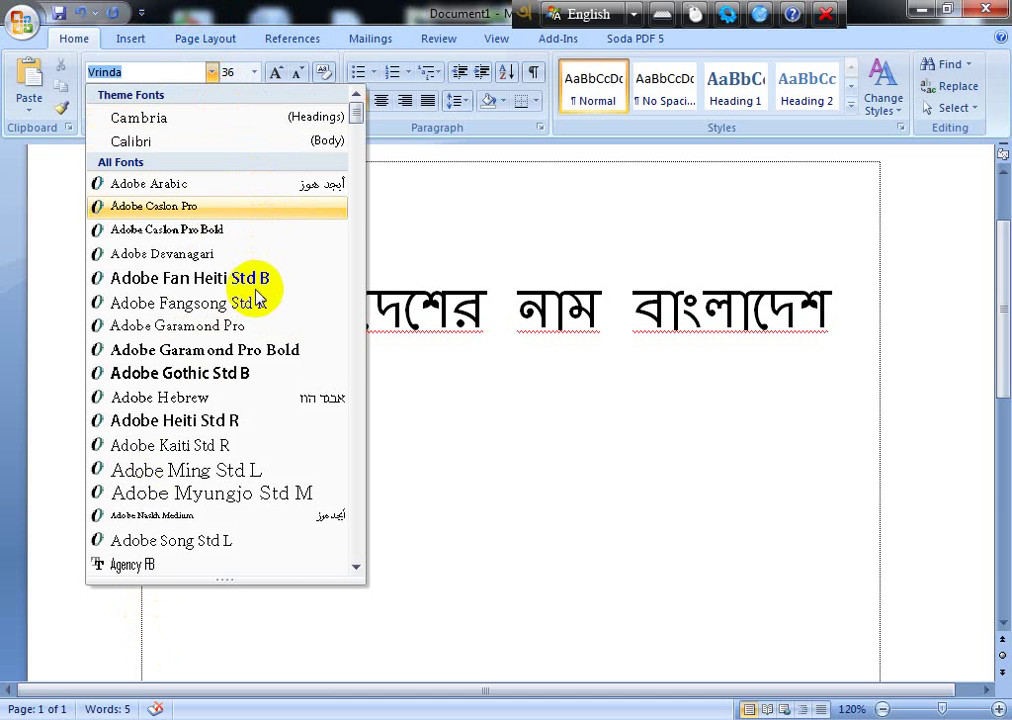
Step: Apply the KongshoMJ font from the font list
{"action": "left_click", "coordinate": [357, 129]}
{"action": "left_click", "coordinate": [352, 296]}
{"action": "left_click_drag", "start_coordinate": [352, 296], "coordinate": [355, 327]}
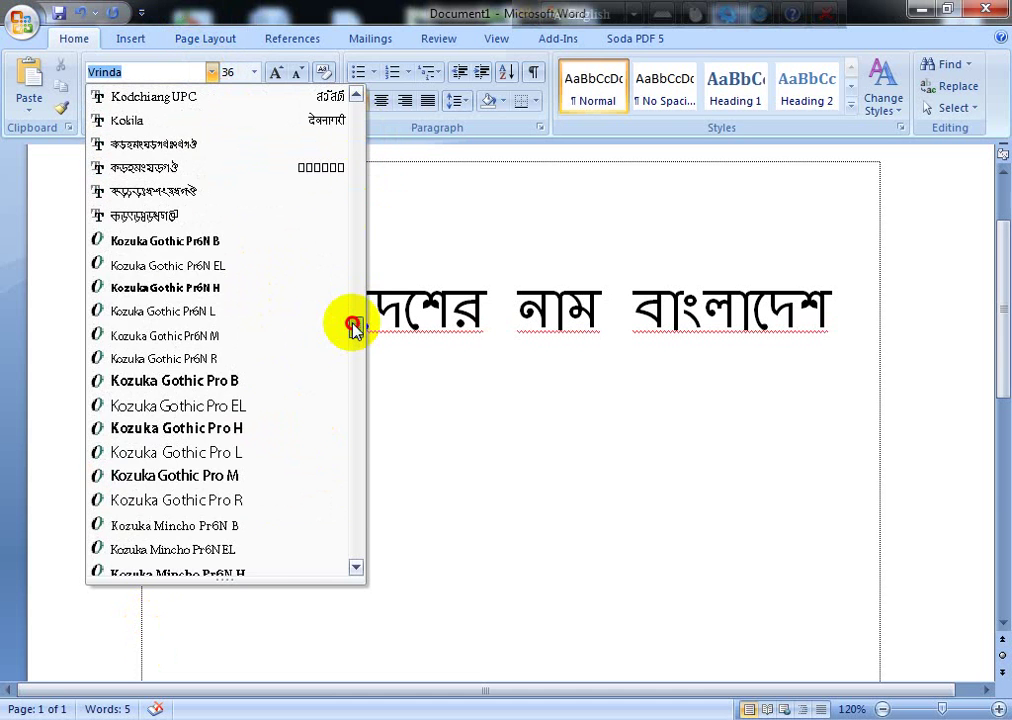
{"action": "left_click", "coordinate": [189, 172]}
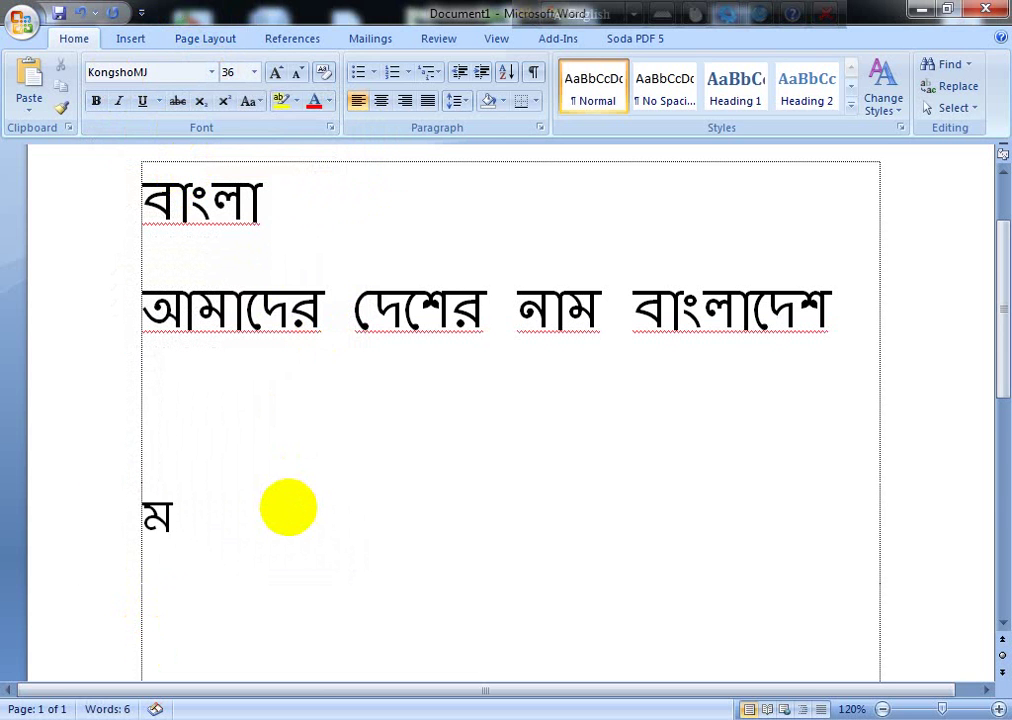
Step: Toggle the Bijoy keyboard and delete the garbled test line মভসভ
{"action": "key", "text": "BackSpace"}
{"action": "key", "text": "shift+Home"}
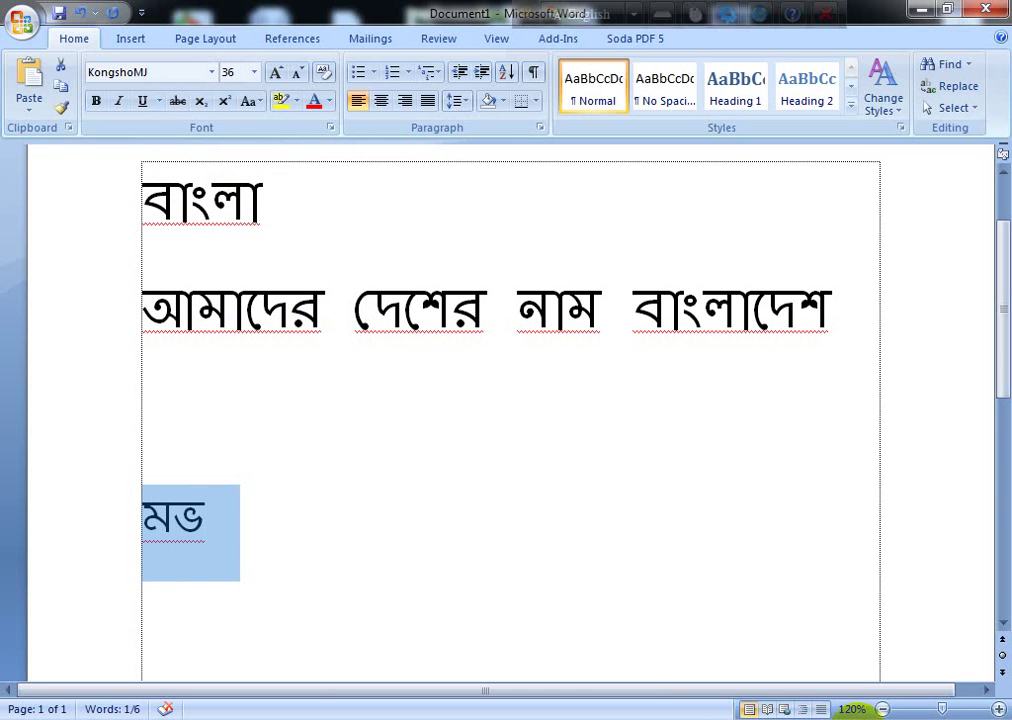
{"action": "left_click", "coordinate": [816, 719]}
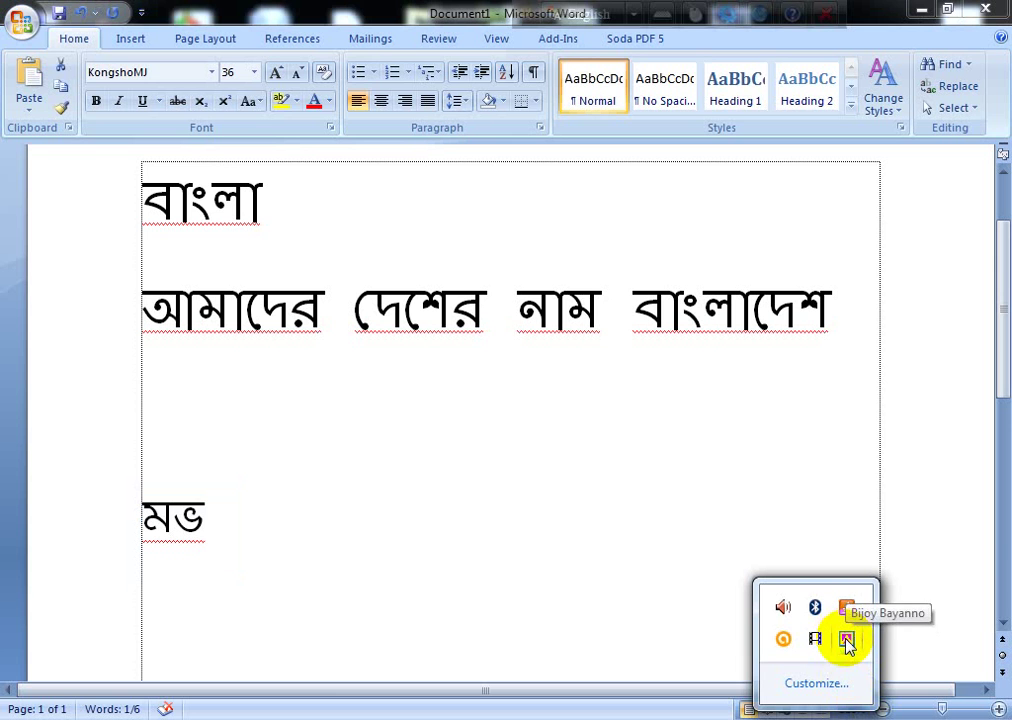
{"action": "left_click", "coordinate": [847, 640]}
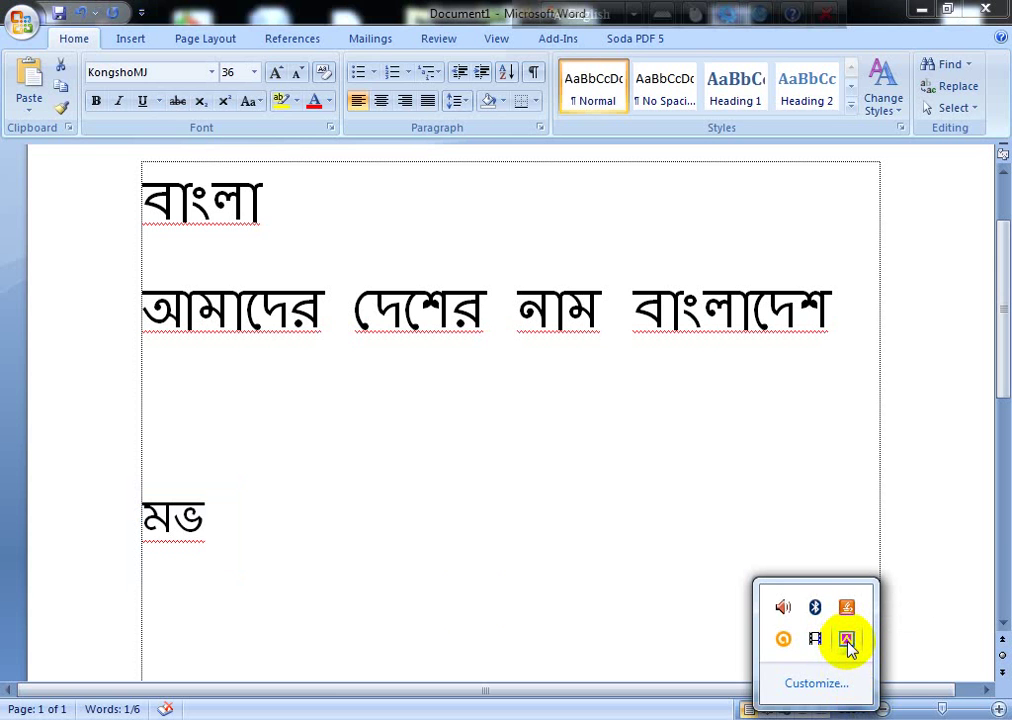
{"action": "left_click_drag", "start_coordinate": [131, 535], "coordinate": [199, 520]}
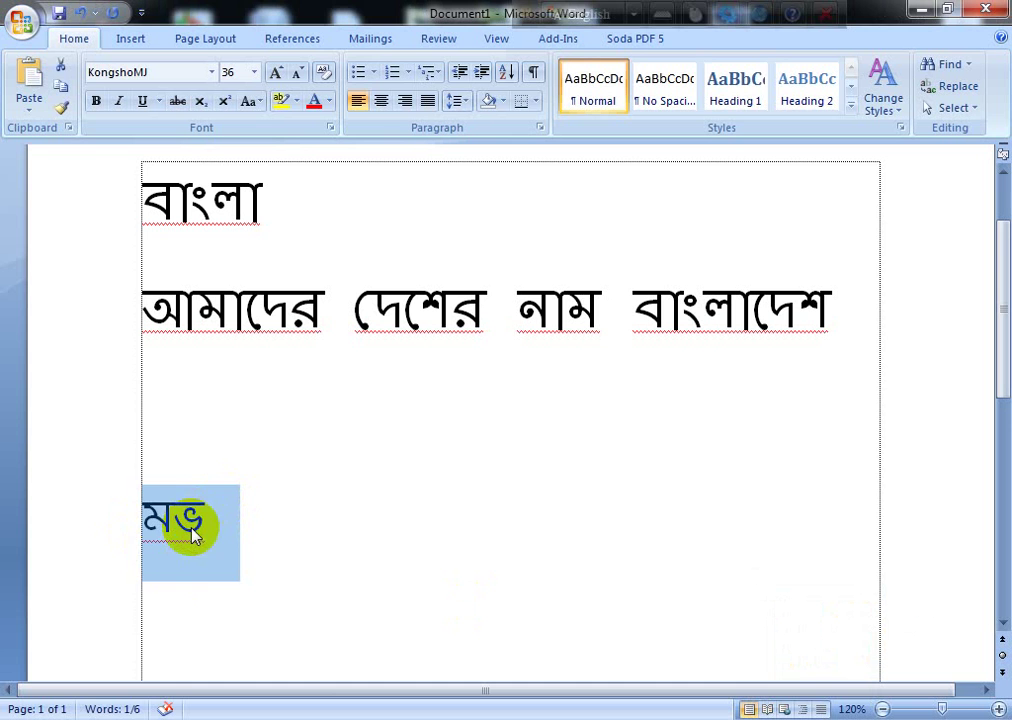
{"action": "left_click", "coordinate": [192, 530]}
{"action": "triple_click", "coordinate": [192, 532]}
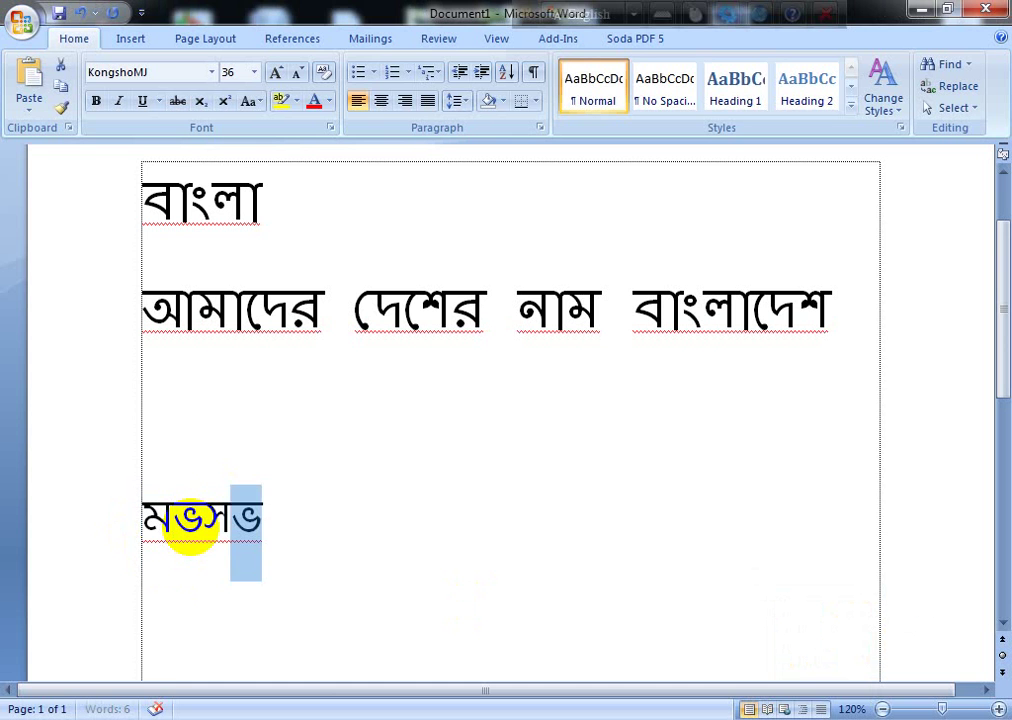
{"action": "key", "text": "BackSpace"}
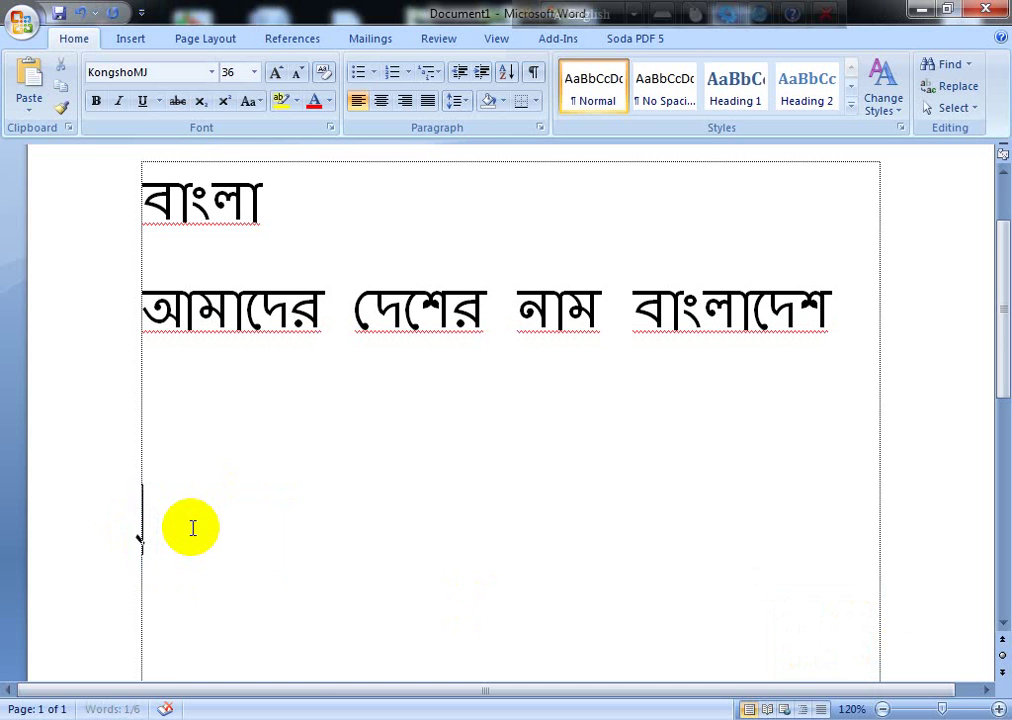
Step: Type 'আমাদেও দেশের না' with Bijoy and select the mistyped letter ও
{"action": "type", "text": "আমাদেও দেশে"}
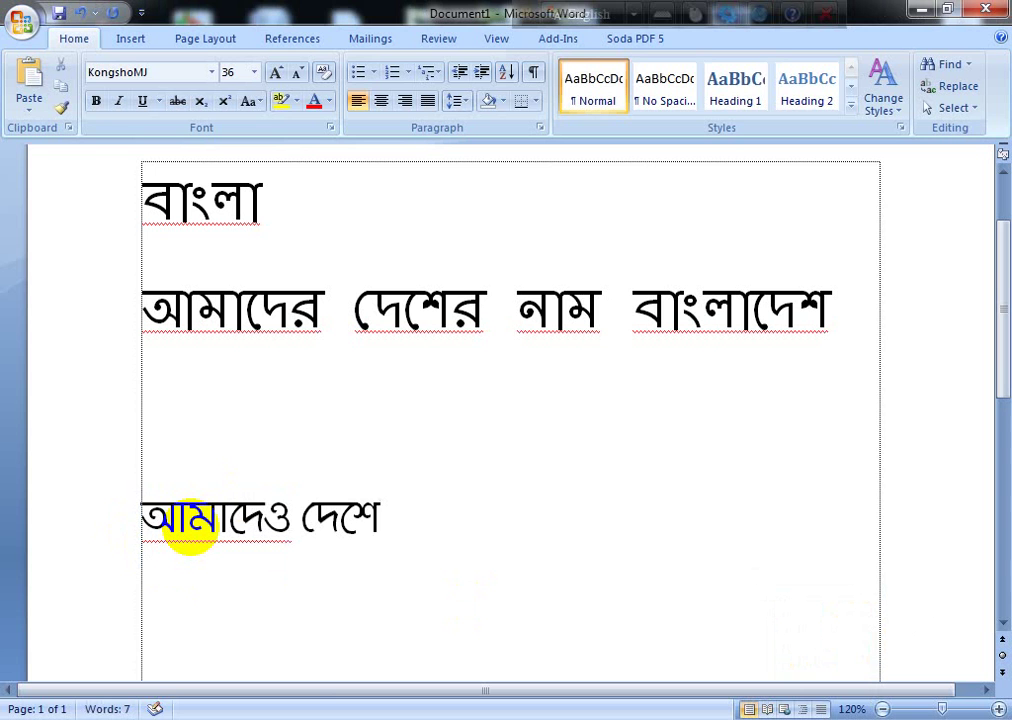
{"action": "type", "text": "র নাম বাংলাদেশ"}
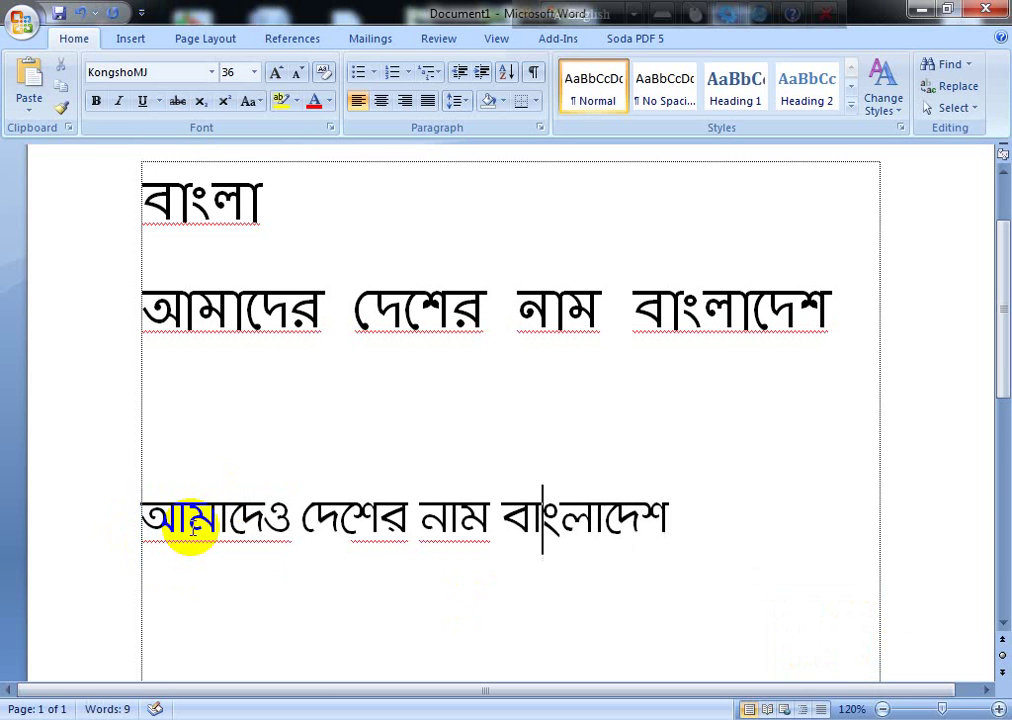
{"action": "key", "text": "shift+Left"}
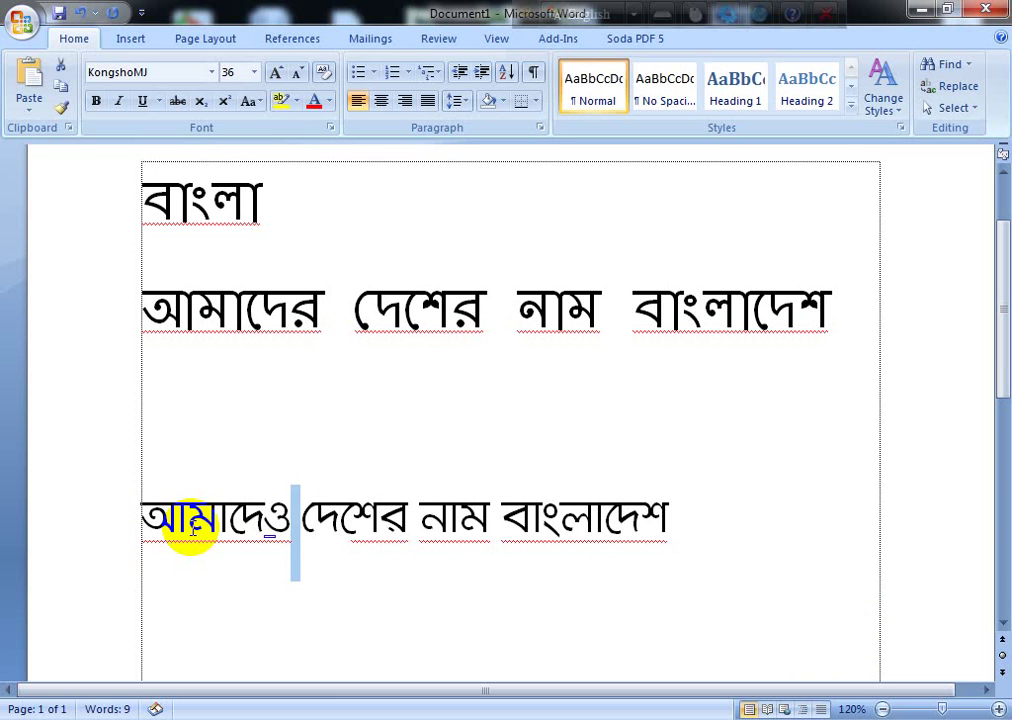
{"action": "key", "text": "Left"}
{"action": "key", "text": "shift+Left"}
Step: Correct the wrong letter to র, then set the new Bangla line in SutonnyMJ
{"action": "type", "text": "র"}
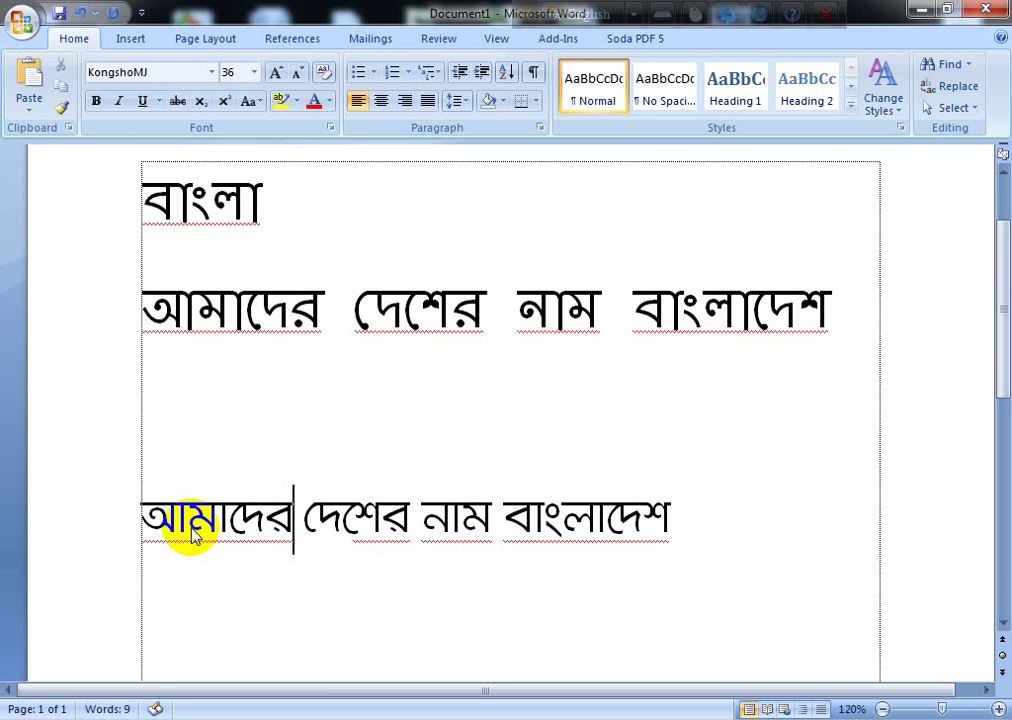
{"action": "left_click", "coordinate": [90, 490]}
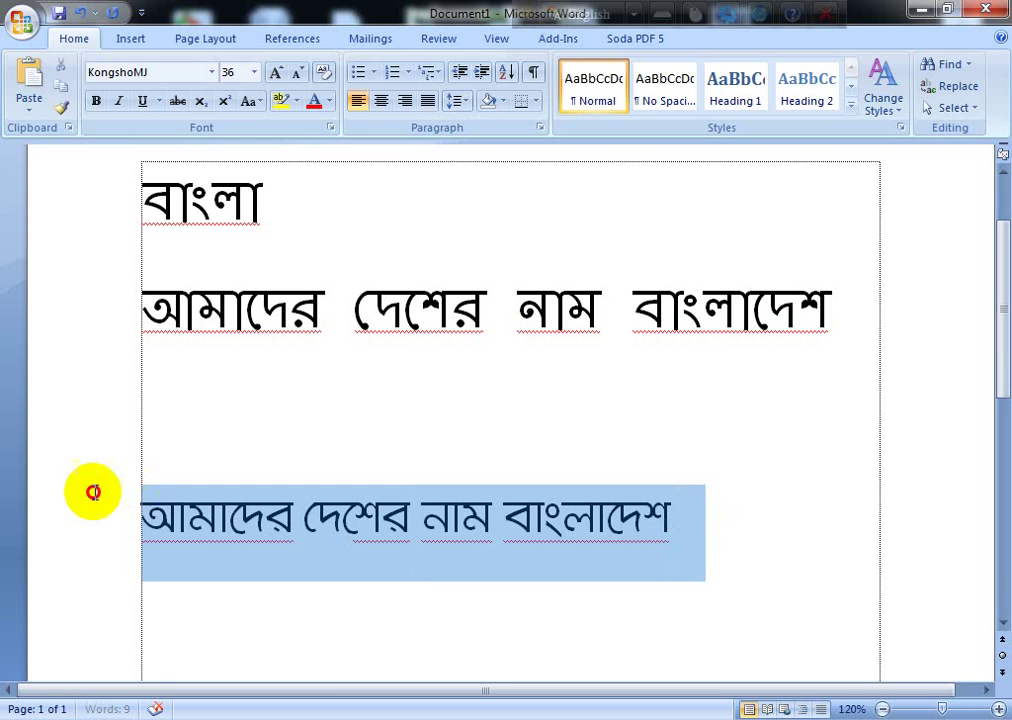
{"action": "left_click", "coordinate": [213, 72]}
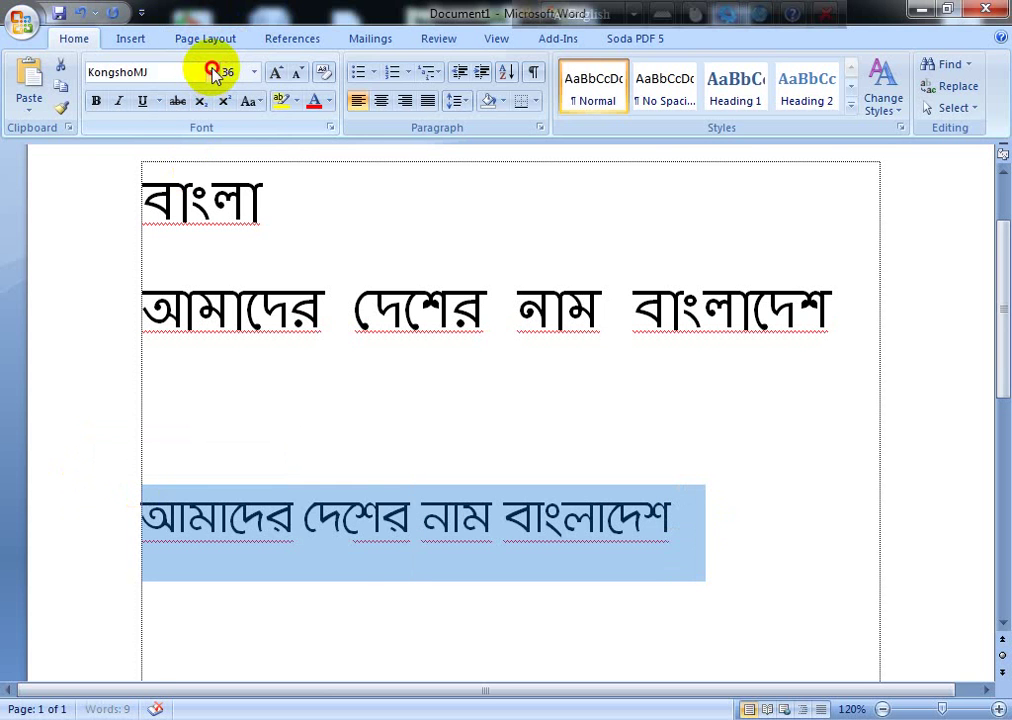
{"action": "left_click", "coordinate": [213, 72]}
{"action": "left_click", "coordinate": [213, 72]}
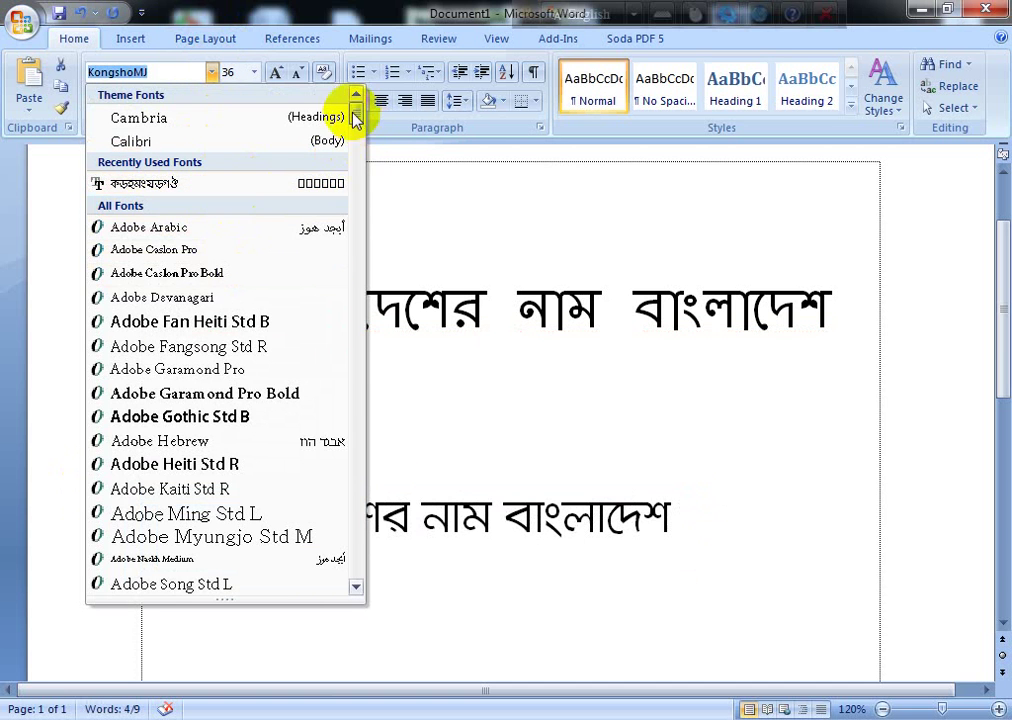
{"action": "left_click_drag", "start_coordinate": [355, 119], "coordinate": [361, 460]}
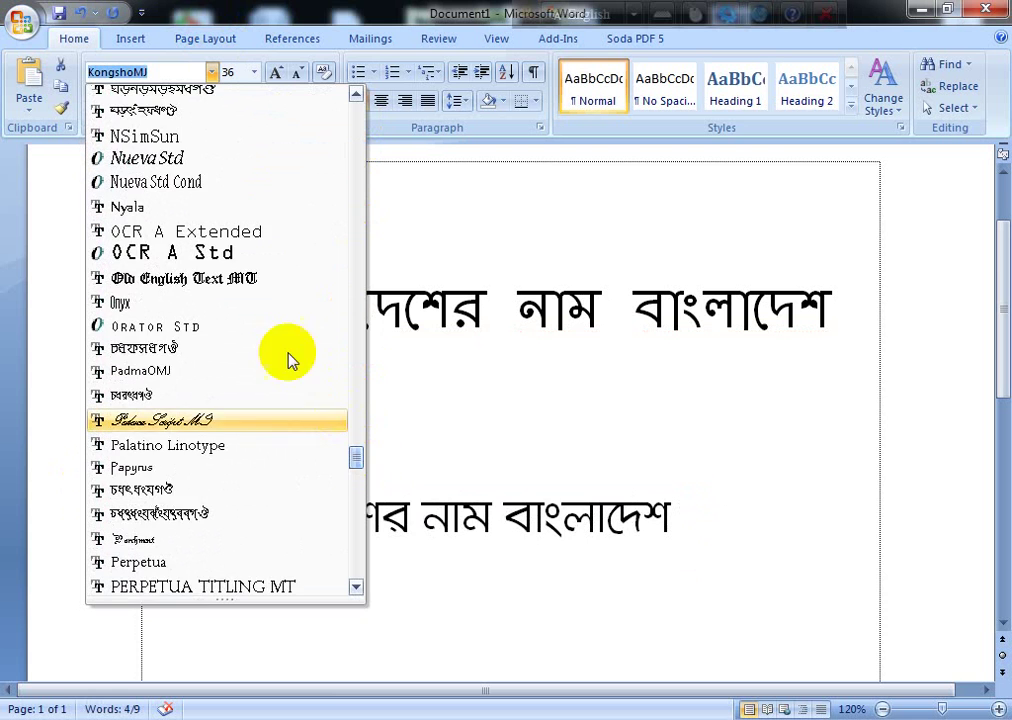
{"action": "scroll", "coordinate": [275, 300], "scroll_direction": "up", "scroll_amount": 3}
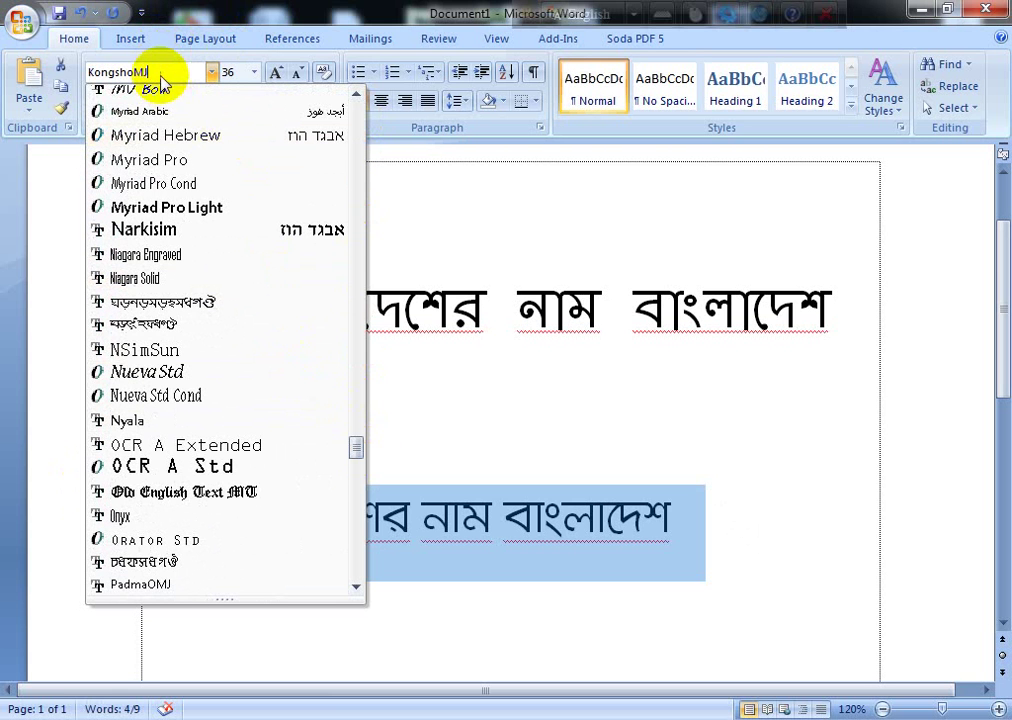
{"action": "left_click_drag", "start_coordinate": [160, 77], "coordinate": [63, 75]}
{"action": "type", "text": "IseR"}
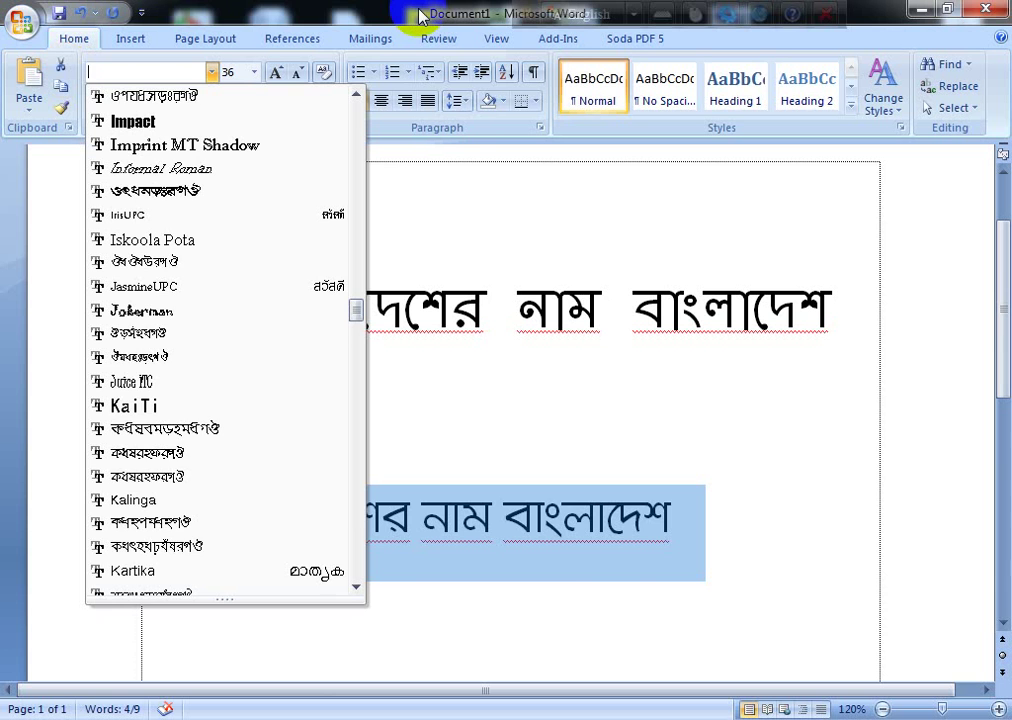
{"action": "type", "text": "SutonnyMJ"}
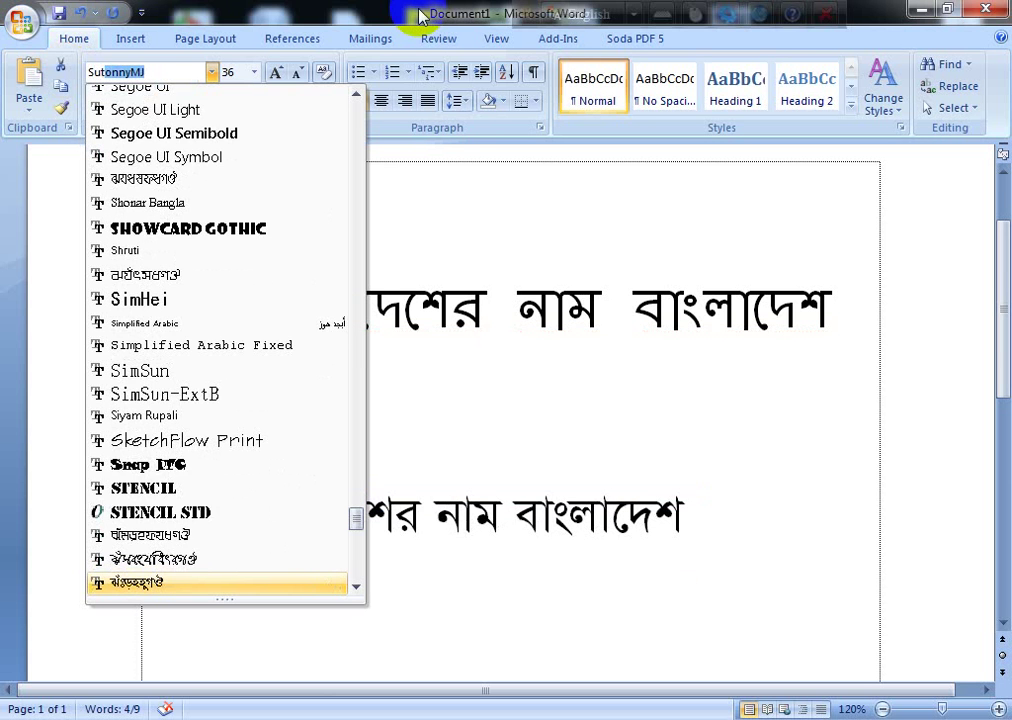
{"action": "key", "text": "Return"}
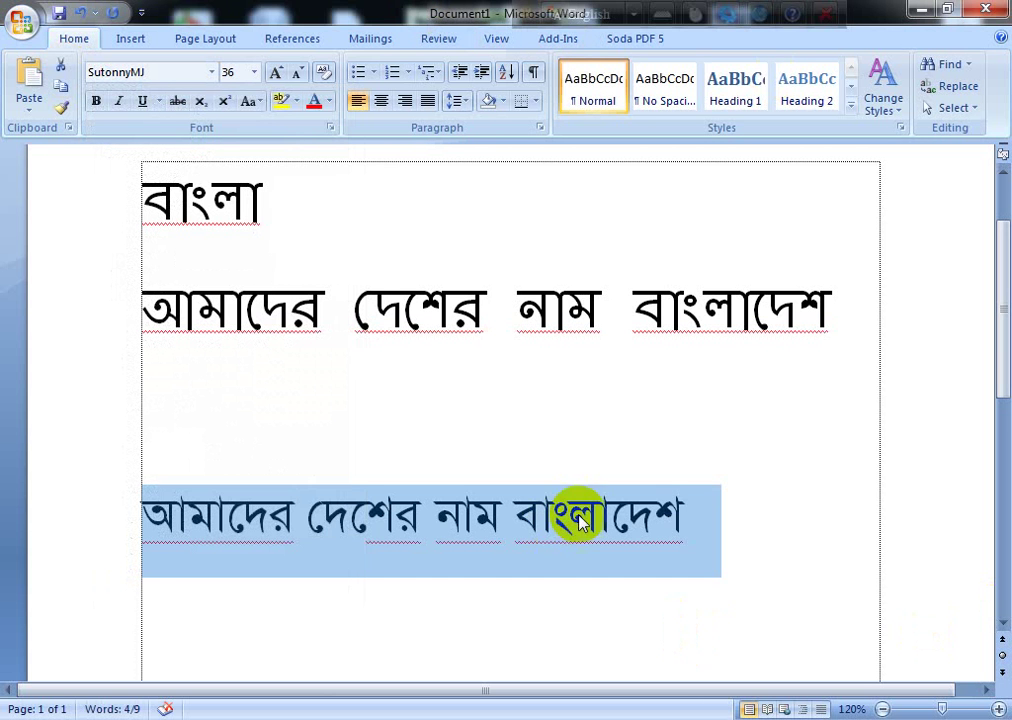
Step: Reselect the whole SutonnyMJ line and switch to the Chrome window
{"action": "left_click", "coordinate": [688, 524]}
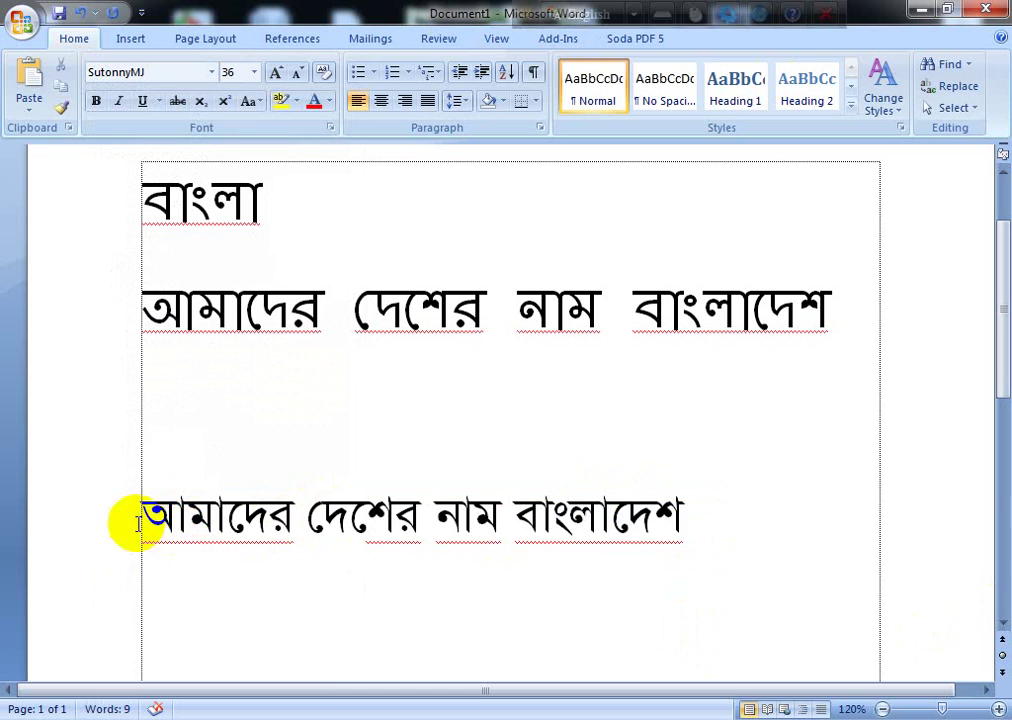
{"action": "left_click", "coordinate": [686, 510]}
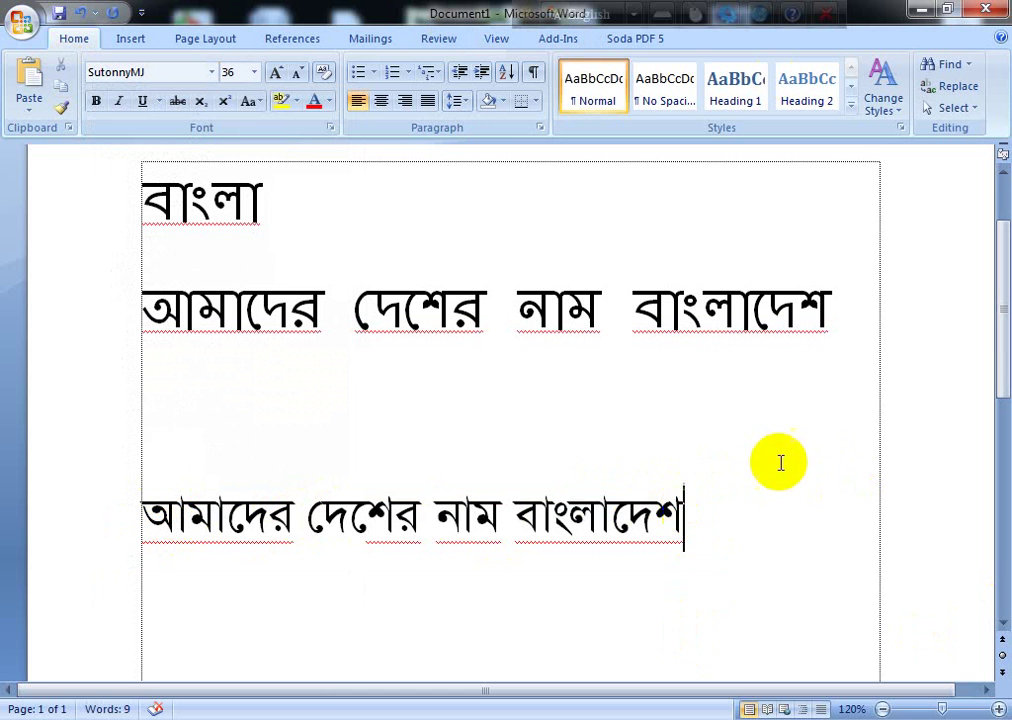
{"action": "left_click", "coordinate": [137, 515]}
{"action": "key", "text": "ctrl+c"}
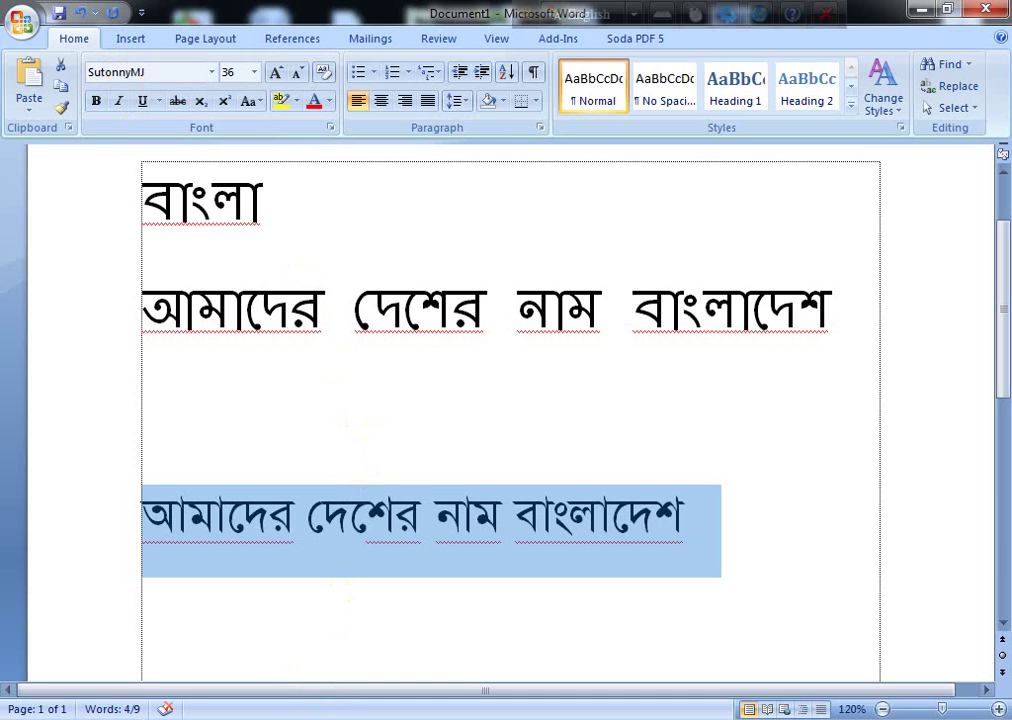
{"action": "left_click", "coordinate": [322, 630]}
{"action": "left_click", "coordinate": [332, 717]}
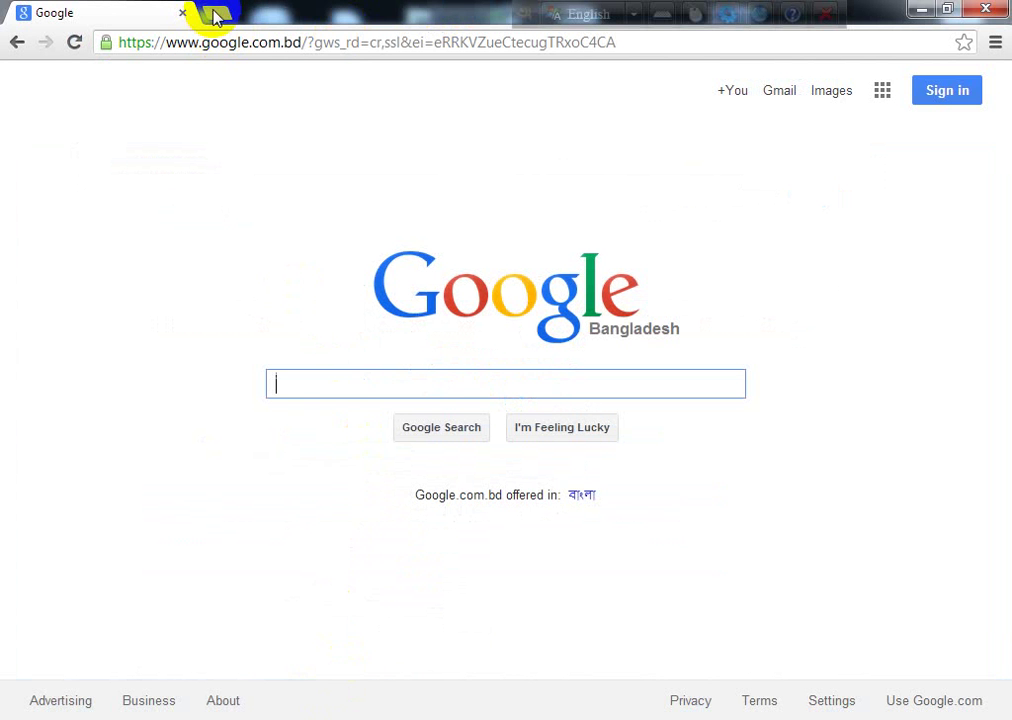
Step: Search Google for 'bijoy to unicode' and open the first banglaconverter result in a background tab
{"action": "left_click", "coordinate": [318, 376]}
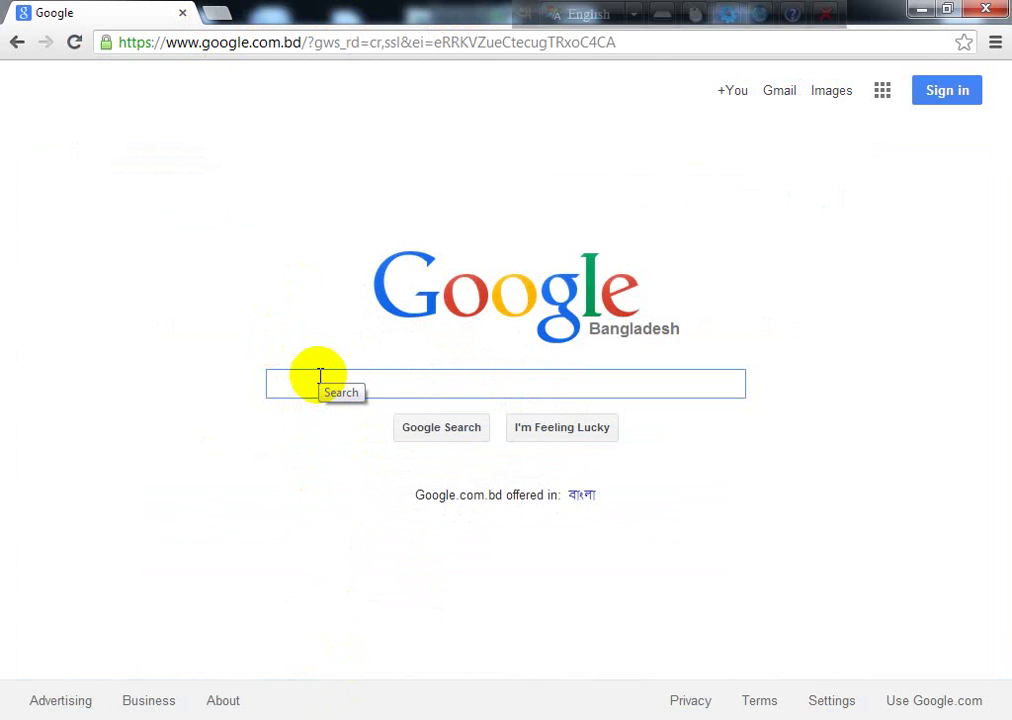
{"action": "type", "text": "bijo"}
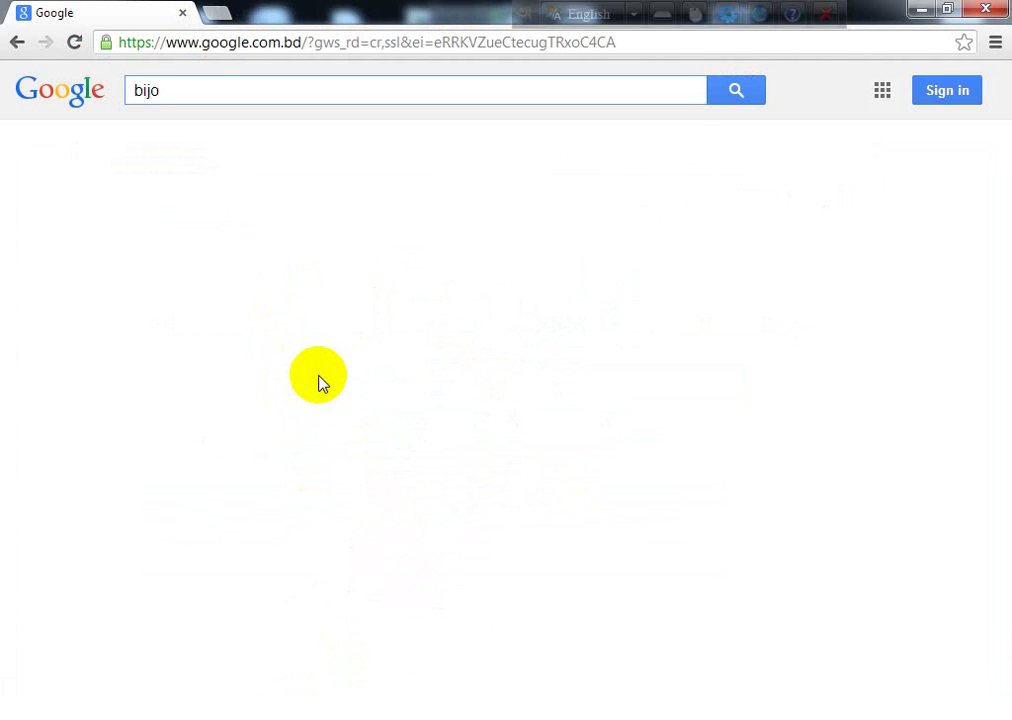
{"action": "key", "text": "BackSpace"}
{"action": "key", "text": "BackSpace"}
{"action": "type", "text": "joy"}
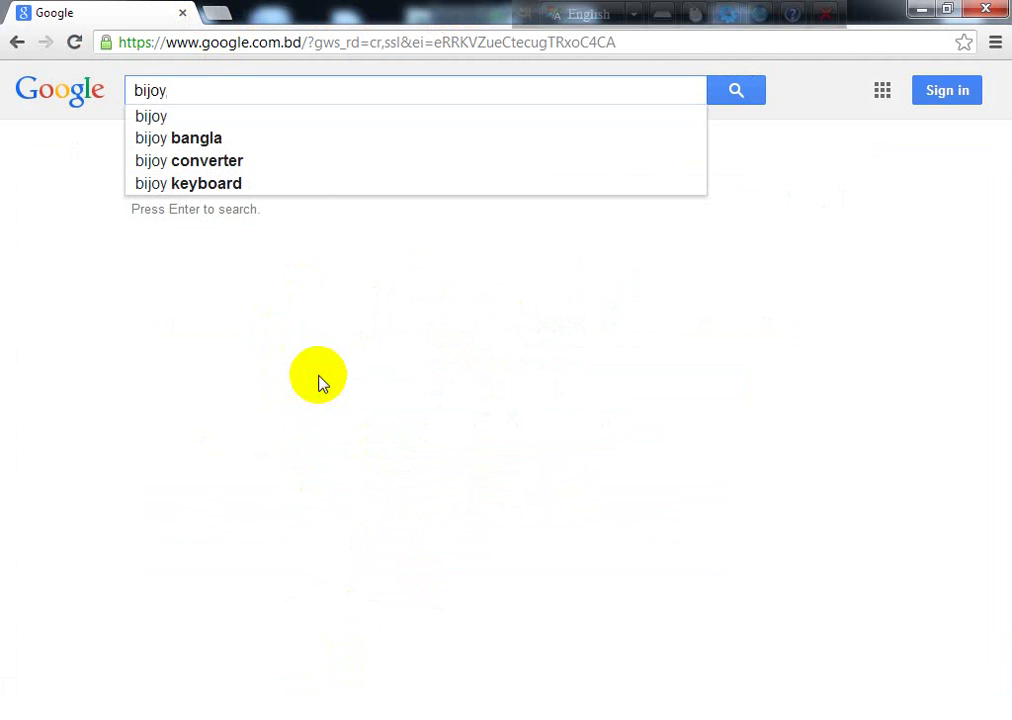
{"action": "type", "text": " to u"}
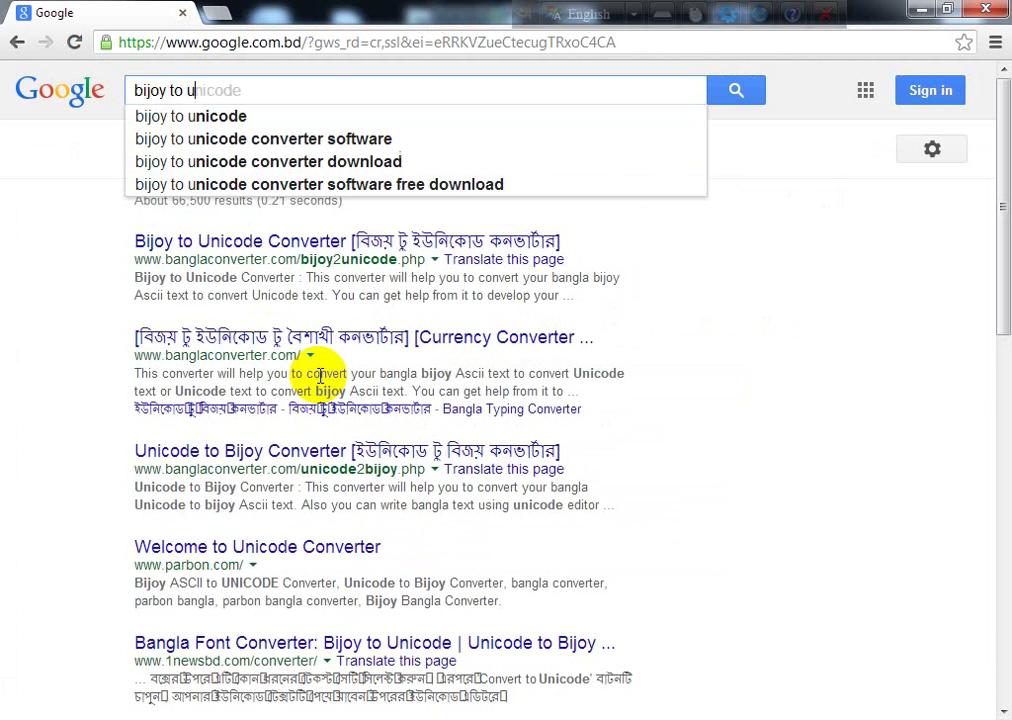
{"action": "key", "text": "Down"}
{"action": "key", "text": "Down"}
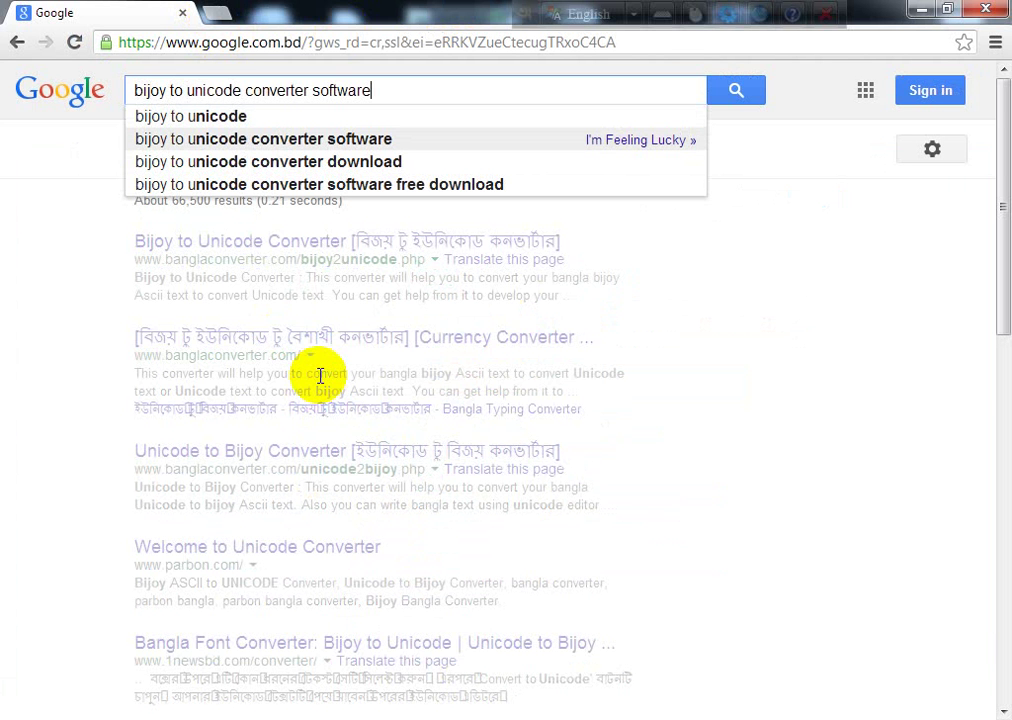
{"action": "key", "text": "Up"}
{"action": "key", "text": "Return"}
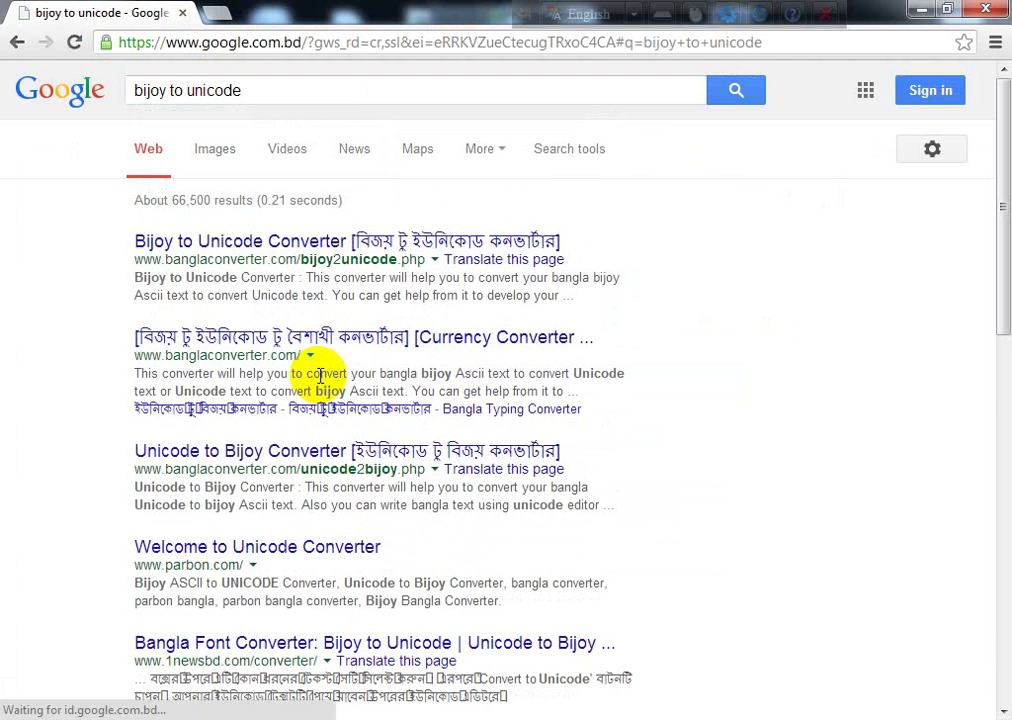
{"action": "middle_click", "coordinate": [283, 250]}
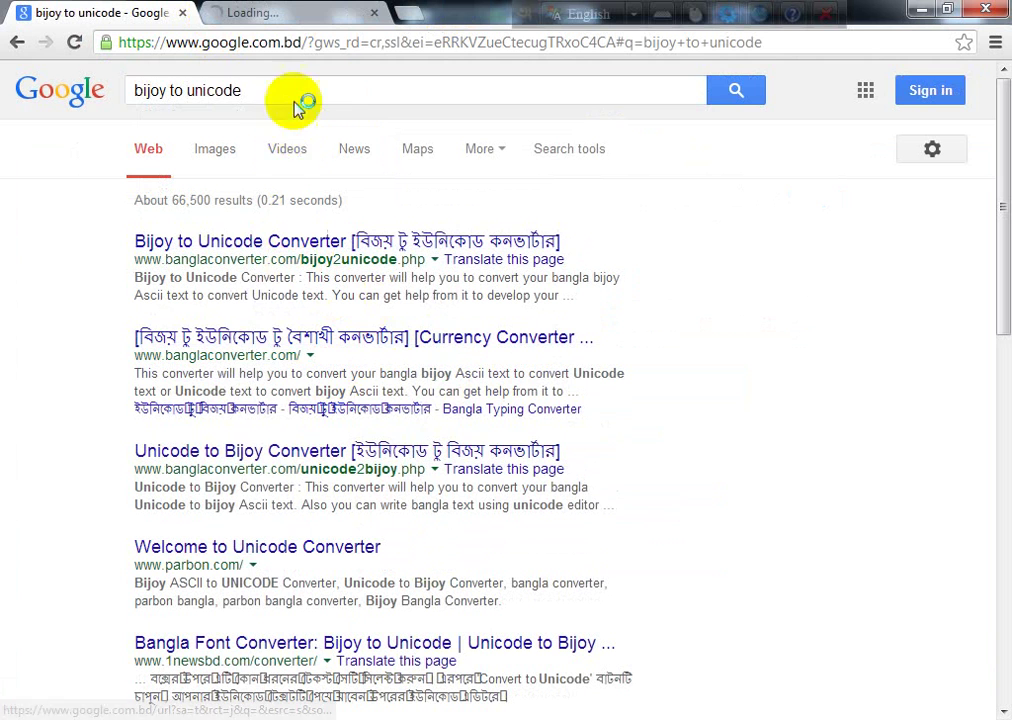
Step: Paste the Bijoy Bangla line into the converter's input box
{"action": "left_click", "coordinate": [262, 13]}
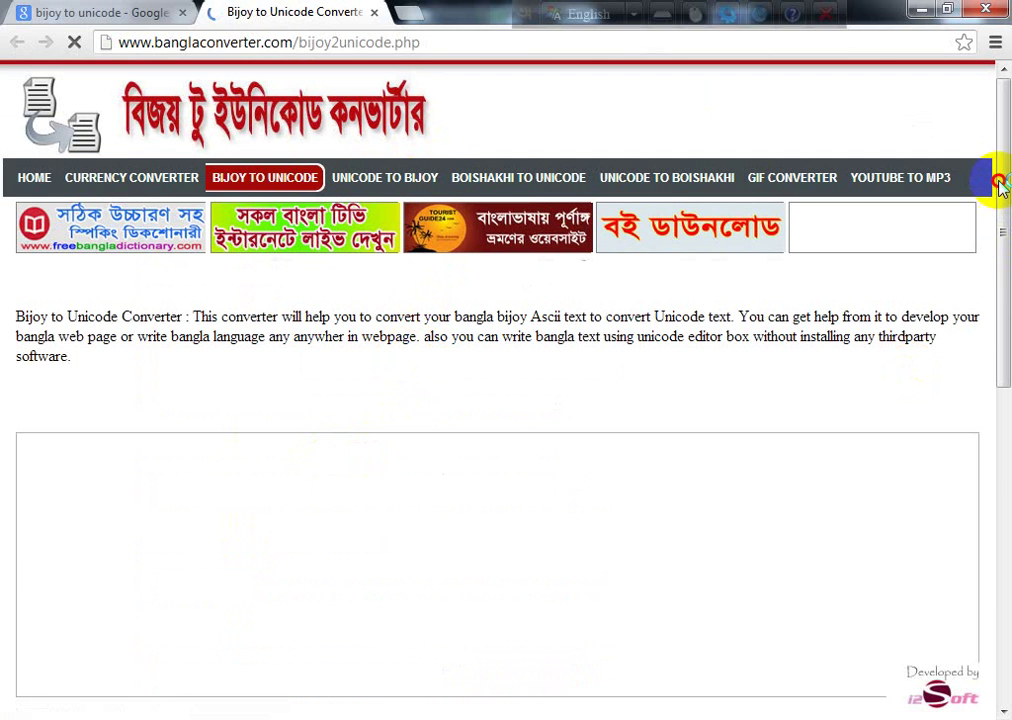
{"action": "scroll", "coordinate": [1000, 185], "scroll_direction": "down", "scroll_amount": 2}
{"action": "left_click", "coordinate": [224, 300]}
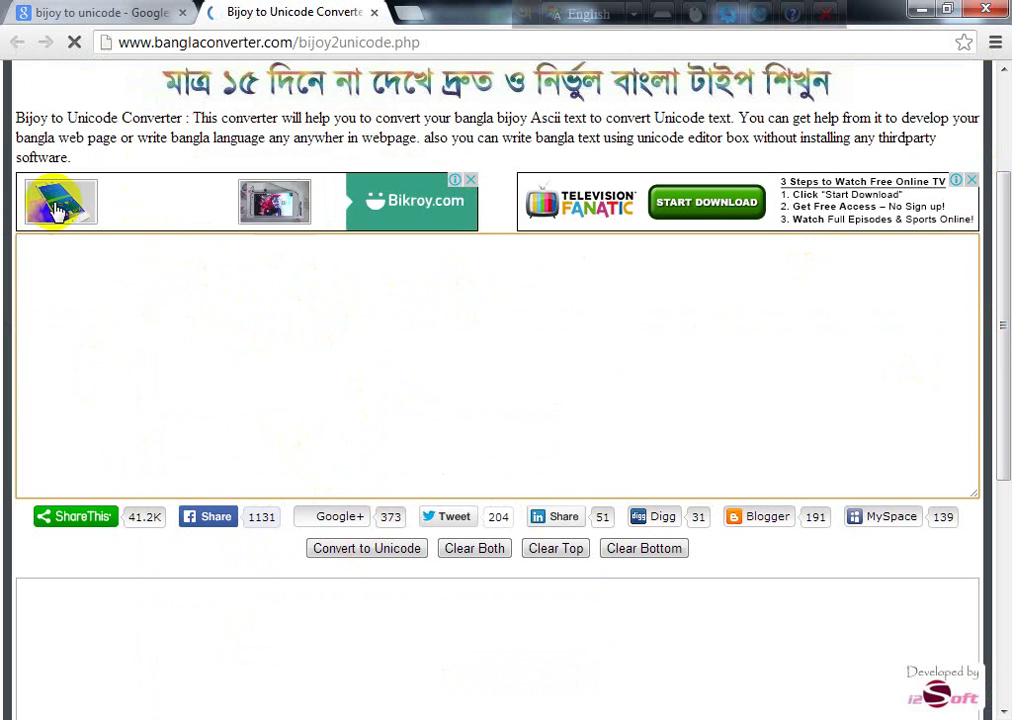
{"action": "key", "text": "ctrl+v"}
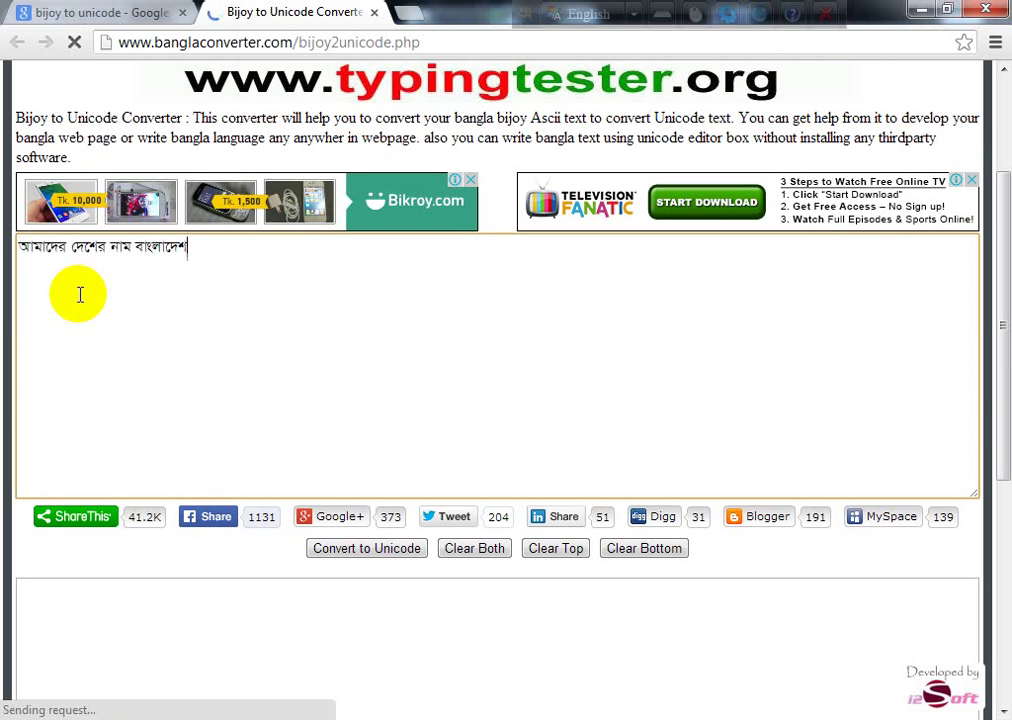
{"action": "left_click", "coordinate": [45, 252]}
{"action": "key", "text": "ctrl+a"}
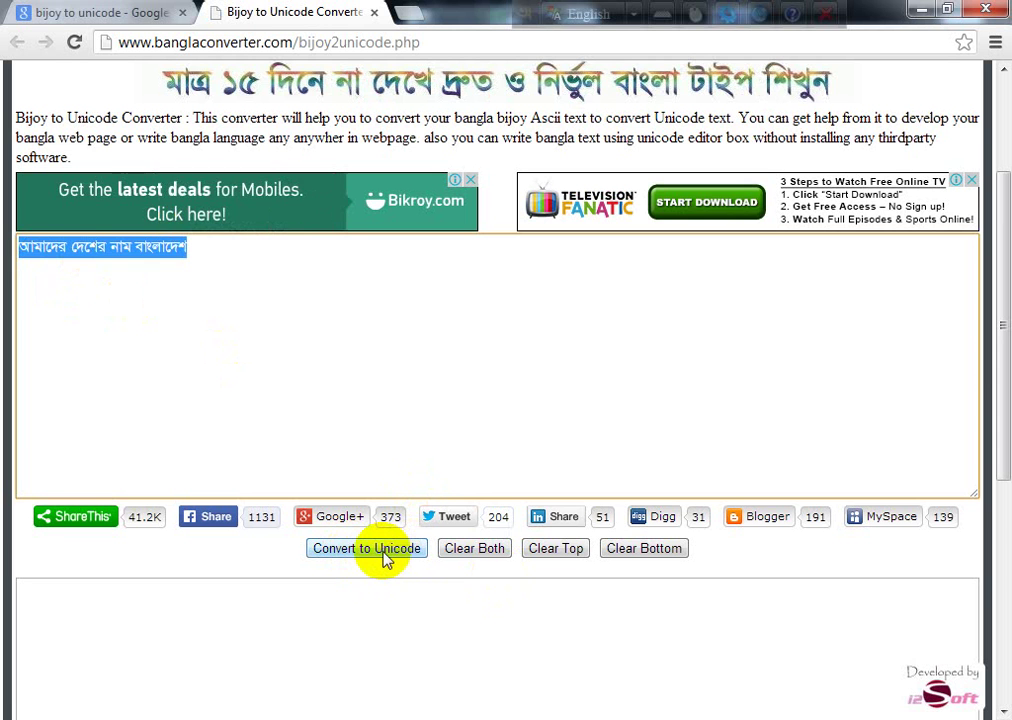
Step: Convert the text to Unicode, select the output line and return to Word
{"action": "scroll", "coordinate": [526, 402], "scroll_direction": "down", "scroll_amount": 2}
{"action": "left_click", "coordinate": [105, 508]}
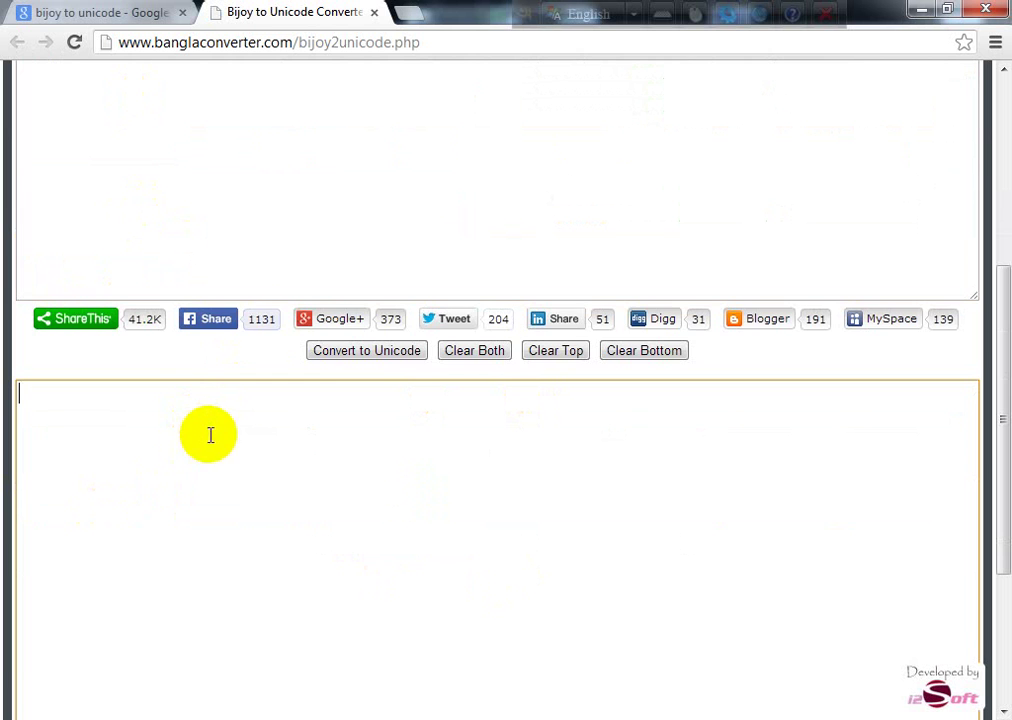
{"action": "scroll", "coordinate": [250, 360], "scroll_direction": "up", "scroll_amount": 3}
{"action": "scroll", "coordinate": [267, 413], "scroll_direction": "down", "scroll_amount": 2}
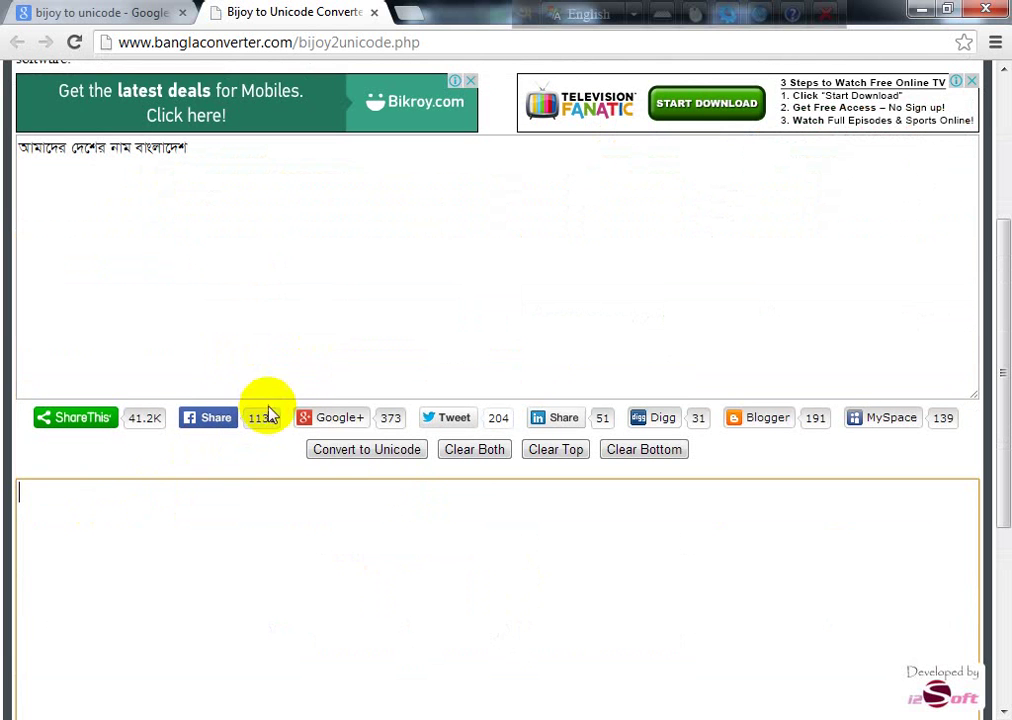
{"action": "left_click", "coordinate": [358, 453]}
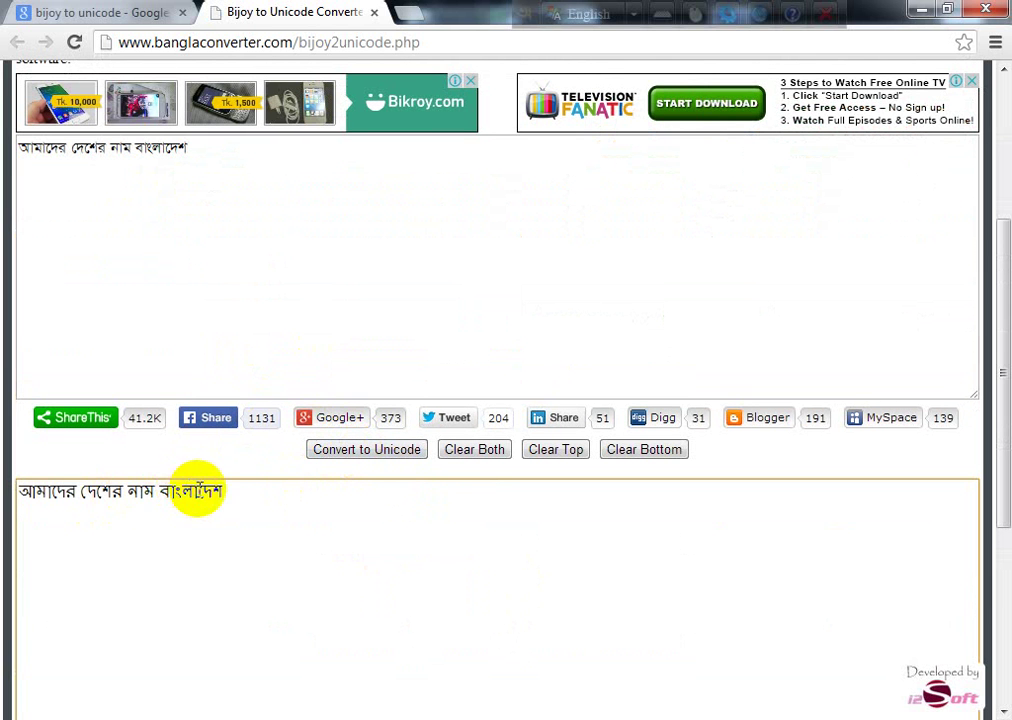
{"action": "left_click_drag", "start_coordinate": [216, 495], "coordinate": [11, 492]}
{"action": "key", "text": "ctrl+c"}
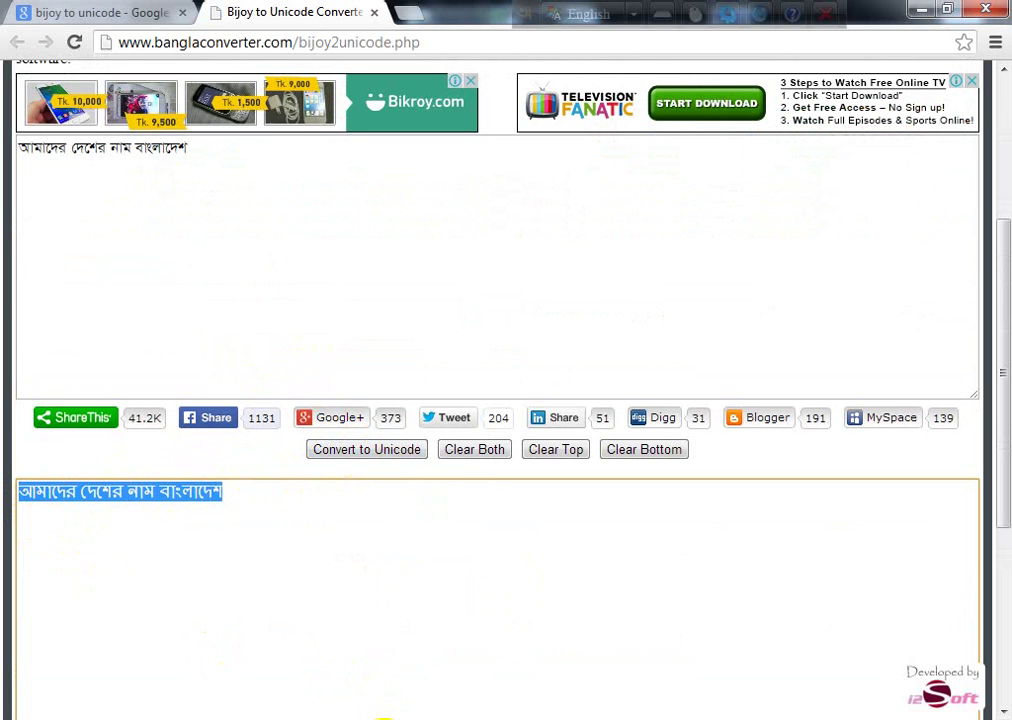
{"action": "left_click", "coordinate": [385, 716]}
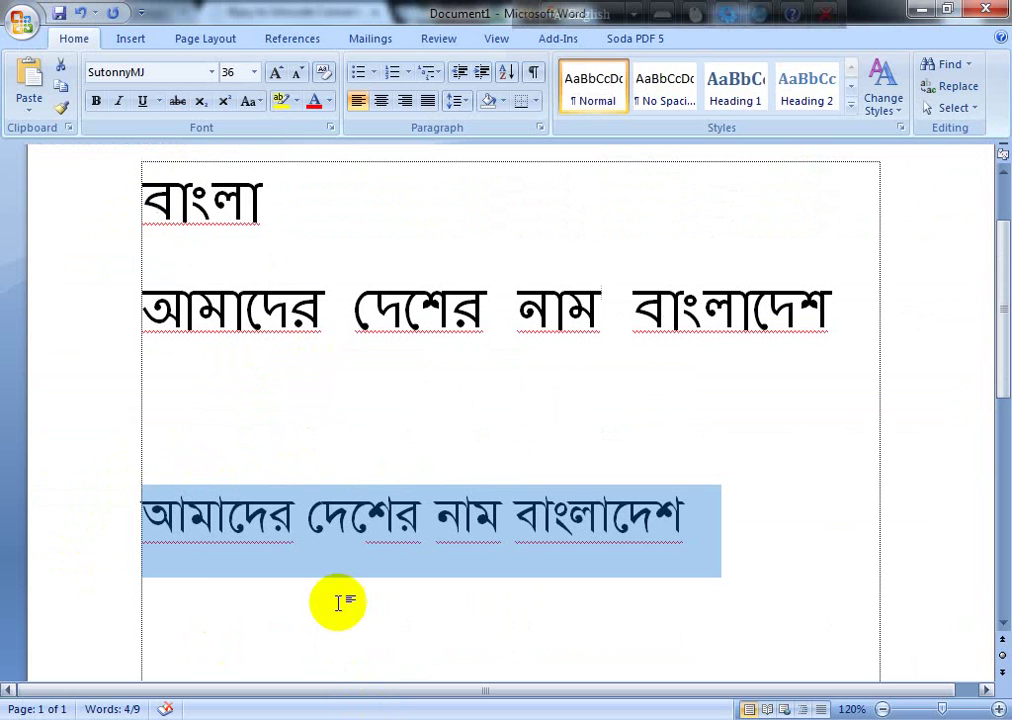
Step: Paste the converted Unicode line on a new line below the SutonnyMJ line
{"action": "left_click", "coordinate": [178, 599]}
{"action": "left_click", "coordinate": [743, 515]}
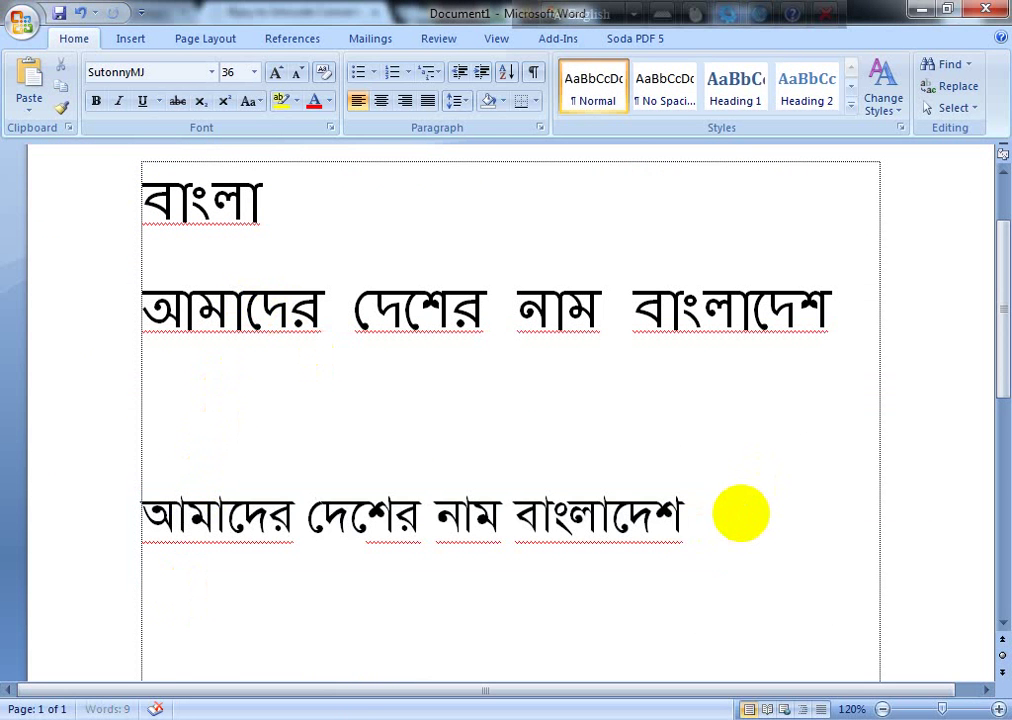
{"action": "key", "text": "Return"}
{"action": "key", "text": "ctrl+v"}
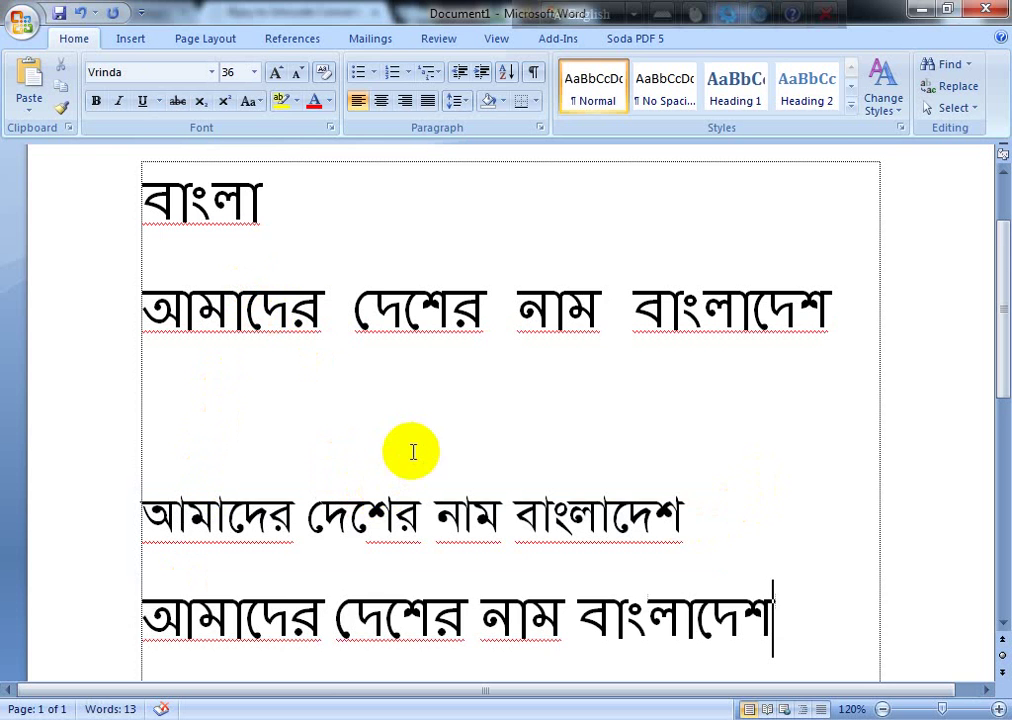
{"action": "scroll", "coordinate": [381, 418], "scroll_direction": "down", "scroll_amount": 1}
{"action": "scroll", "coordinate": [381, 418], "scroll_direction": "down", "scroll_amount": 1}
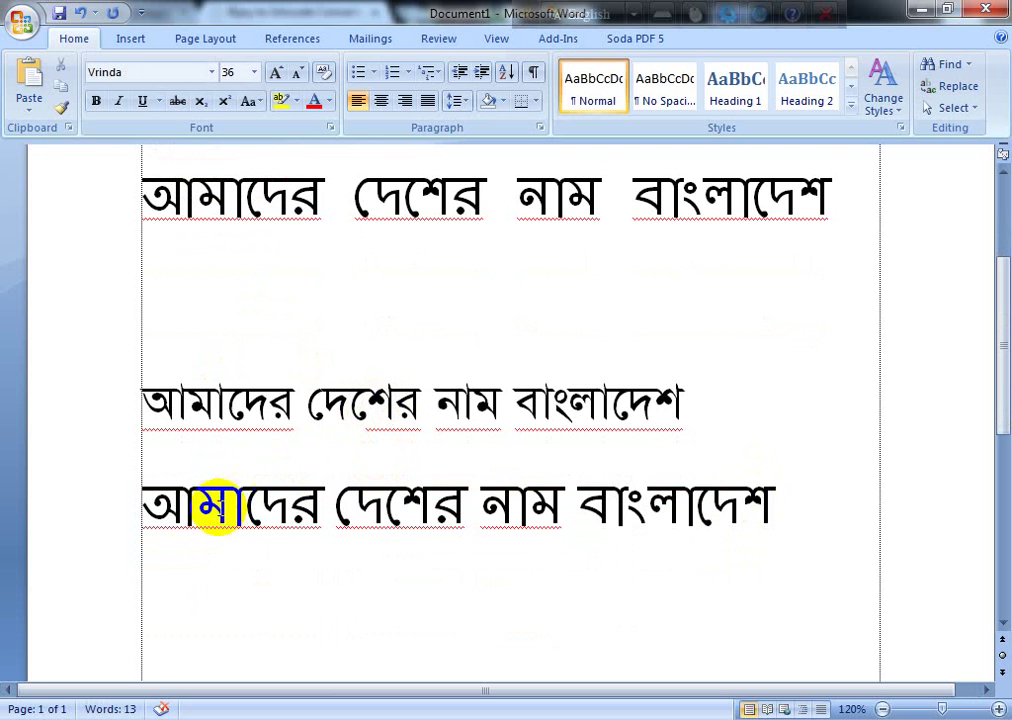
Step: Select parts of the Unicode and SutonnyMJ lines to compare their fonts
{"action": "left_click", "coordinate": [335, 507]}
{"action": "left_click_drag", "start_coordinate": [335, 507], "coordinate": [576, 501]}
{"action": "left_click_drag", "start_coordinate": [227, 380], "coordinate": [600, 410]}
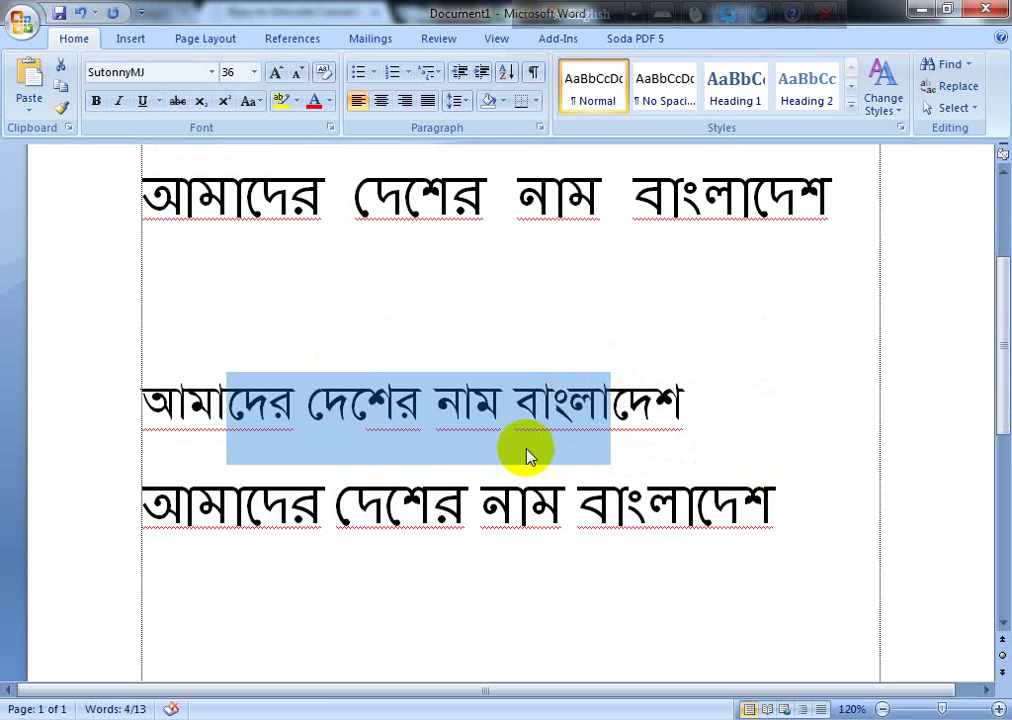
{"action": "left_click", "coordinate": [499, 443]}
{"action": "left_click", "coordinate": [688, 402]}
{"action": "left_click_drag", "start_coordinate": [688, 402], "coordinate": [140, 400]}
{"action": "scroll", "coordinate": [216, 241], "scroll_direction": "up", "scroll_amount": 2}
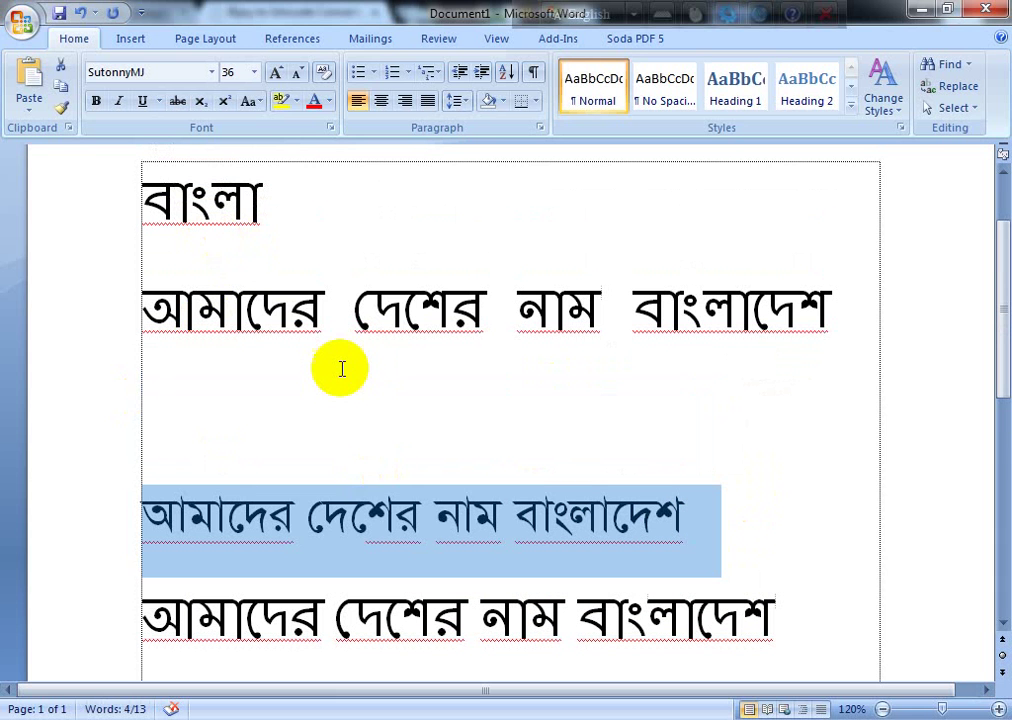
Step: Check the Font box for the SutonnyMJ line, the empty line and the bottom line
{"action": "left_click", "coordinate": [294, 487]}
{"action": "left_click_drag", "start_coordinate": [160, 515], "coordinate": [598, 515]}
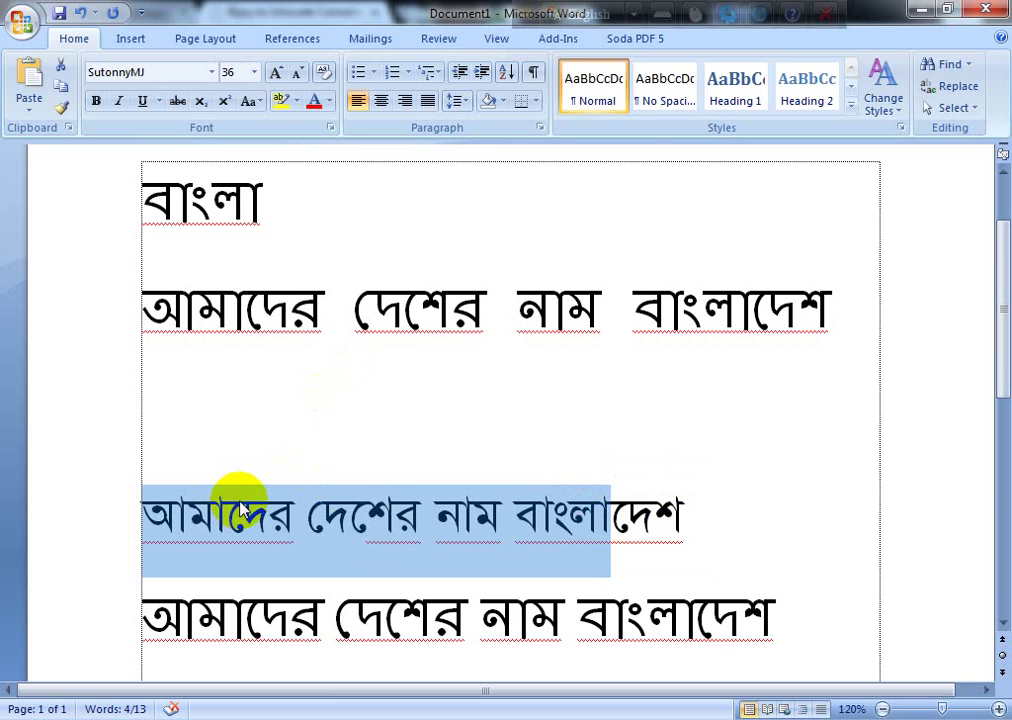
{"action": "left_click_drag", "start_coordinate": [233, 619], "coordinate": [540, 612]}
{"action": "scroll", "coordinate": [203, 482], "scroll_direction": "down", "scroll_amount": 2}
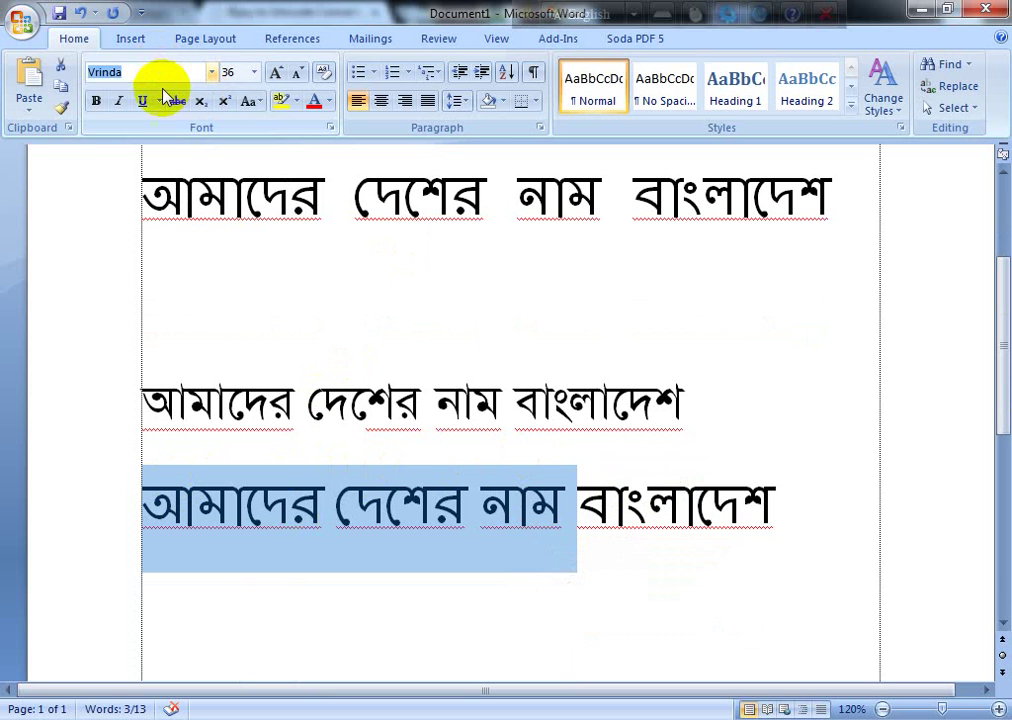
{"action": "left_click", "coordinate": [357, 527]}
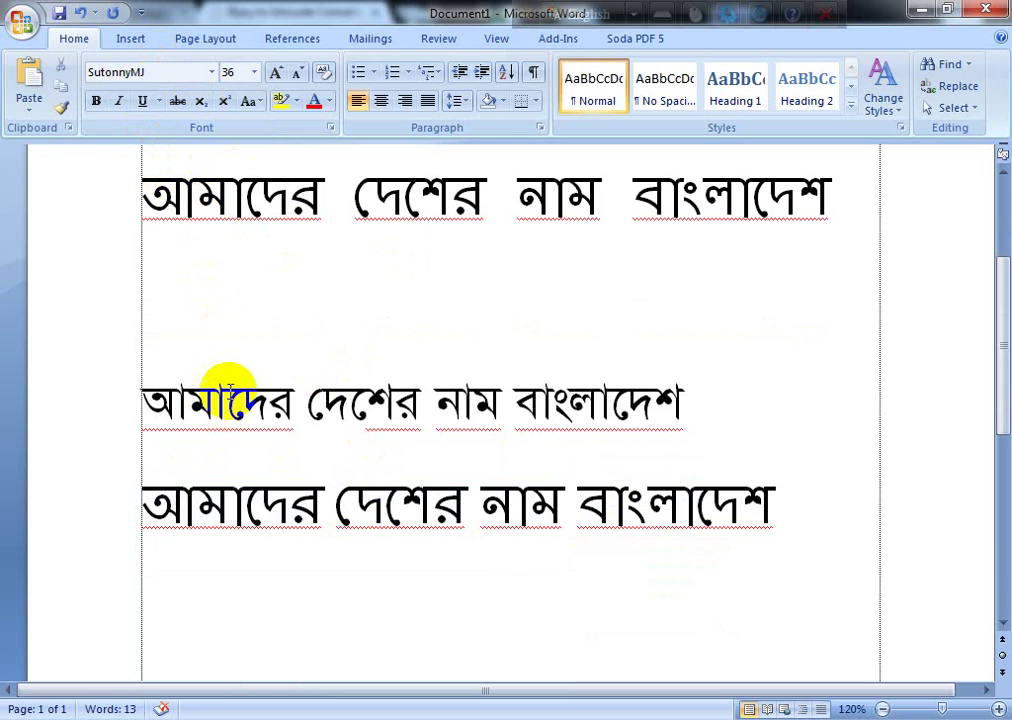
{"action": "left_click", "coordinate": [254, 284]}
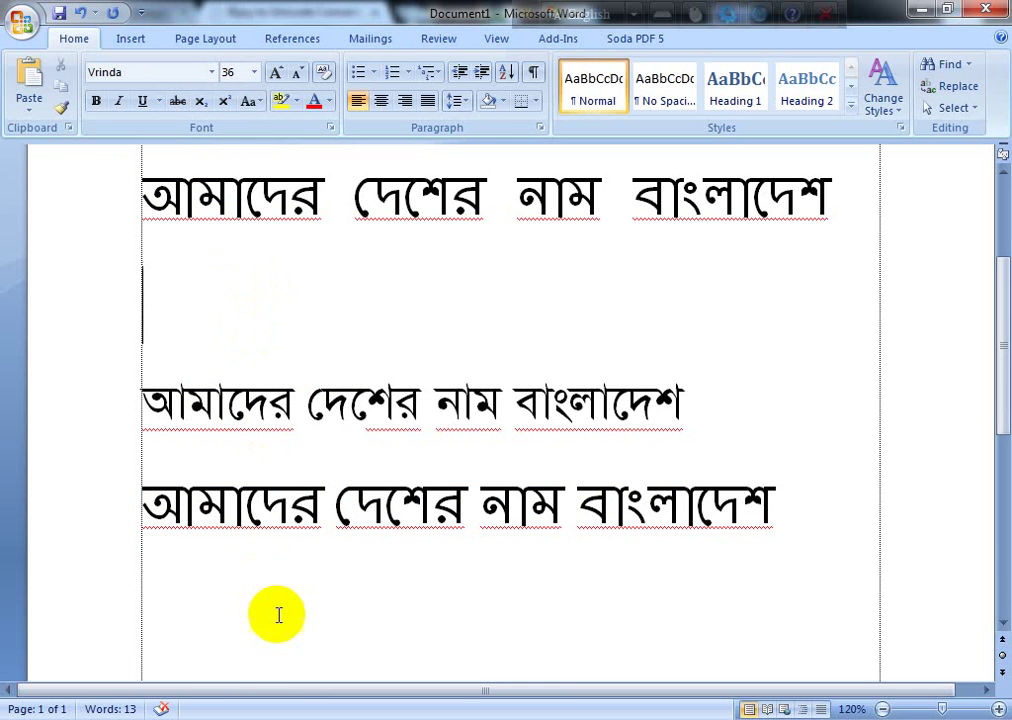
{"action": "left_click_drag", "start_coordinate": [318, 490], "coordinate": [145, 490]}
{"action": "left_click", "coordinate": [316, 712]}
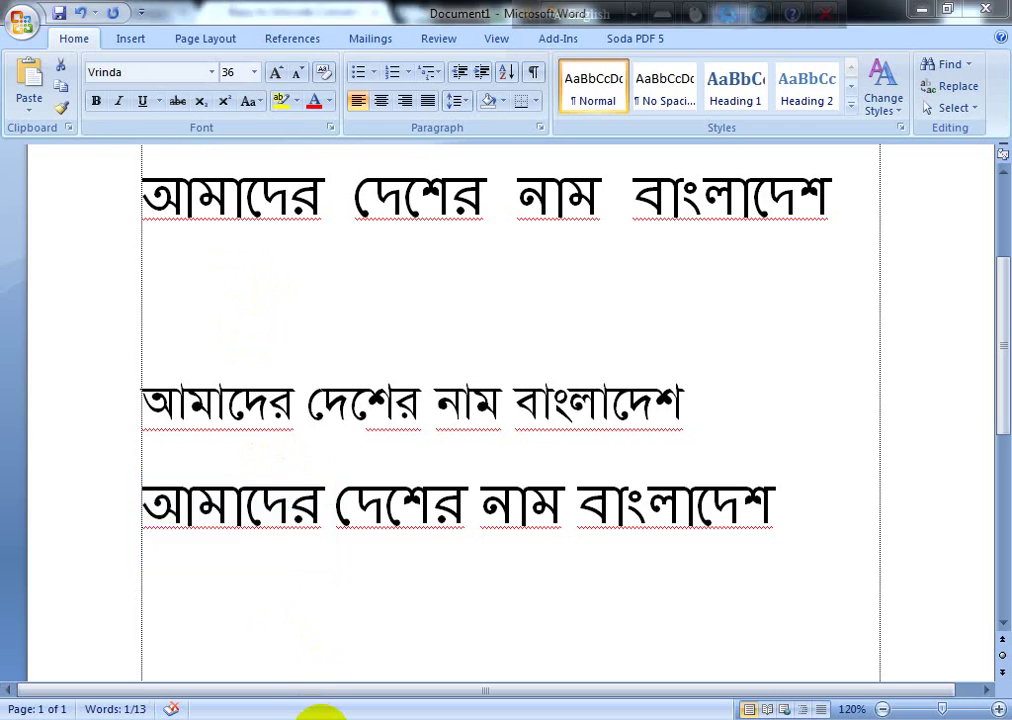
Step: Load google.com in a new tab and switch to the international Google.com version
{"action": "left_click", "coordinate": [410, 12]}
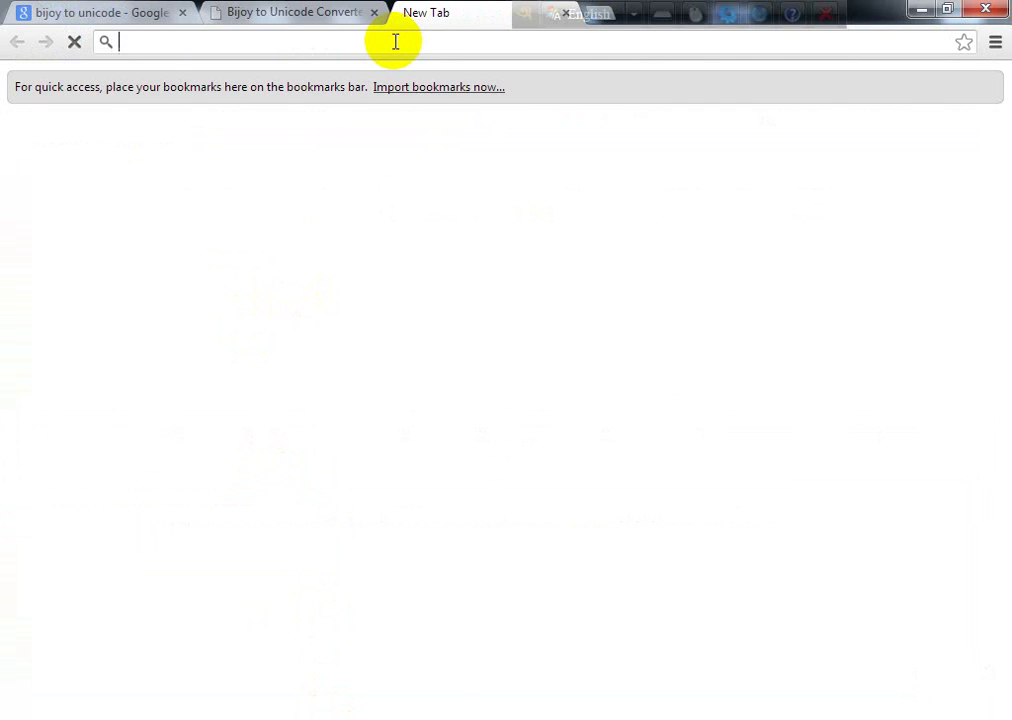
{"action": "type", "text": "google.com"}
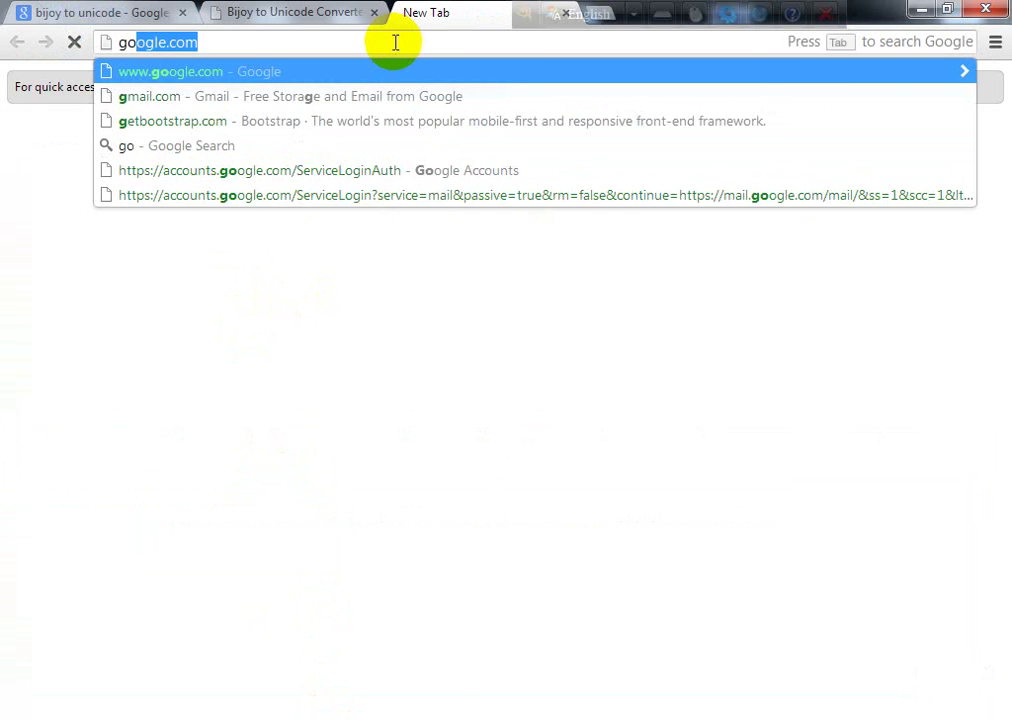
{"action": "key", "text": "Return"}
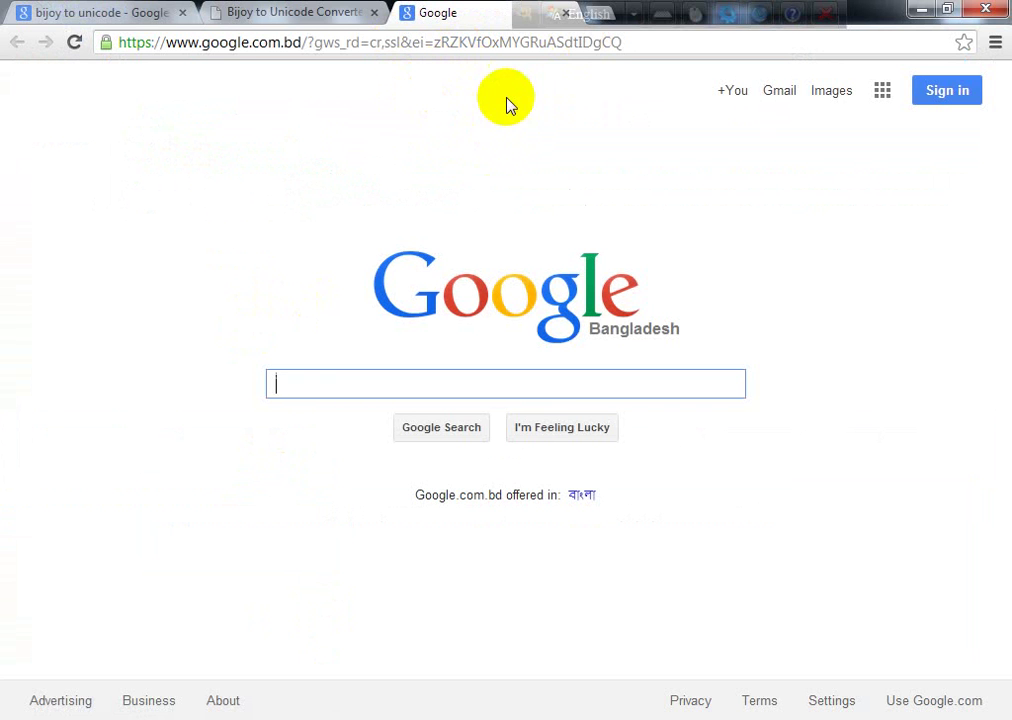
{"action": "left_click", "coordinate": [924, 700]}
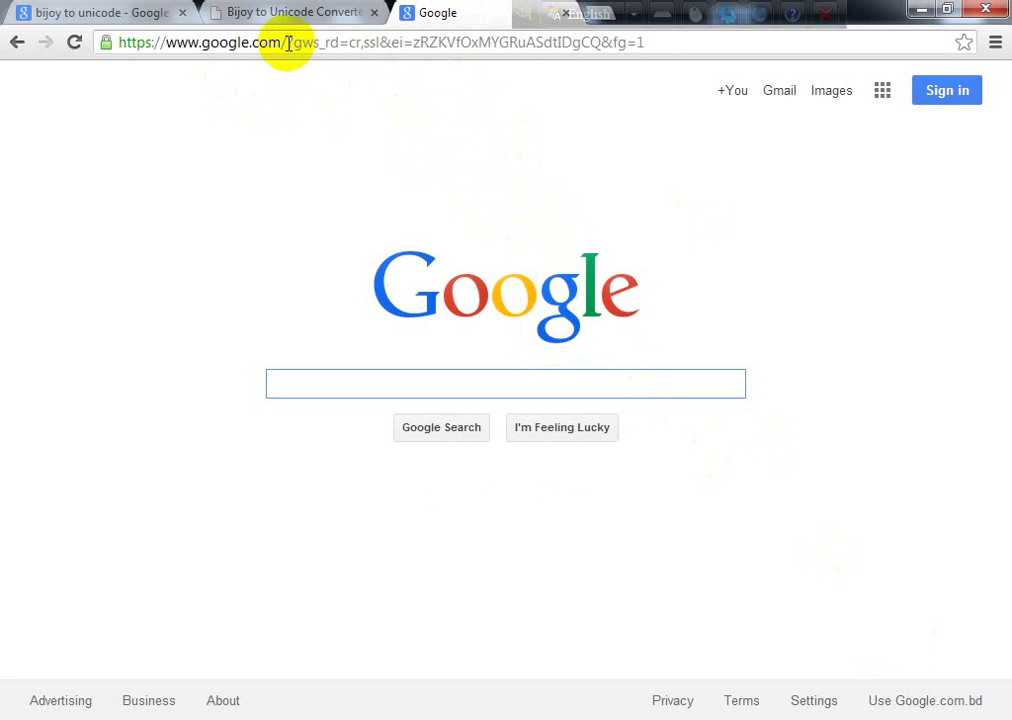
Step: Search for 'google translate' and open the Google Translate site
{"action": "left_click_drag", "start_coordinate": [287, 42], "coordinate": [783, 50]}
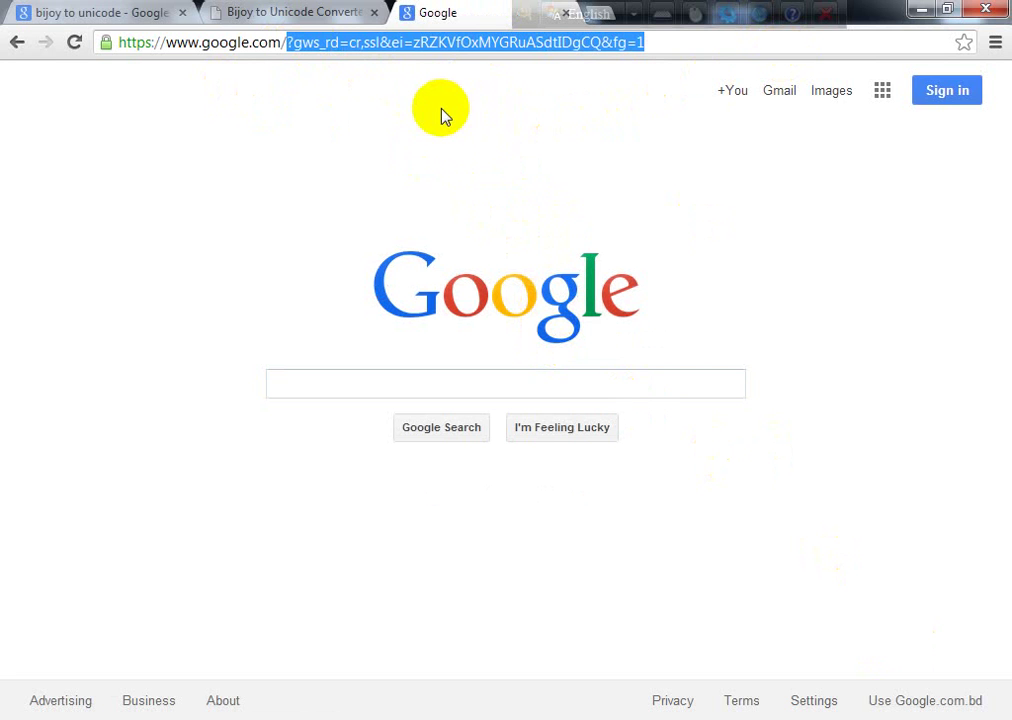
{"action": "left_click", "coordinate": [637, 178]}
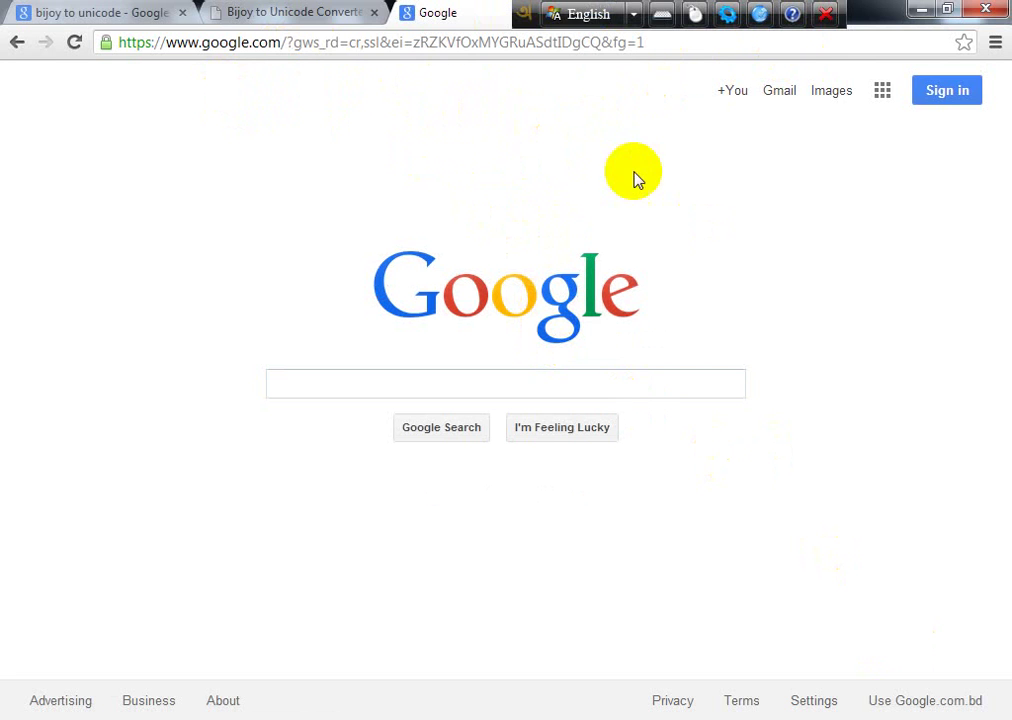
{"action": "left_click", "coordinate": [504, 380]}
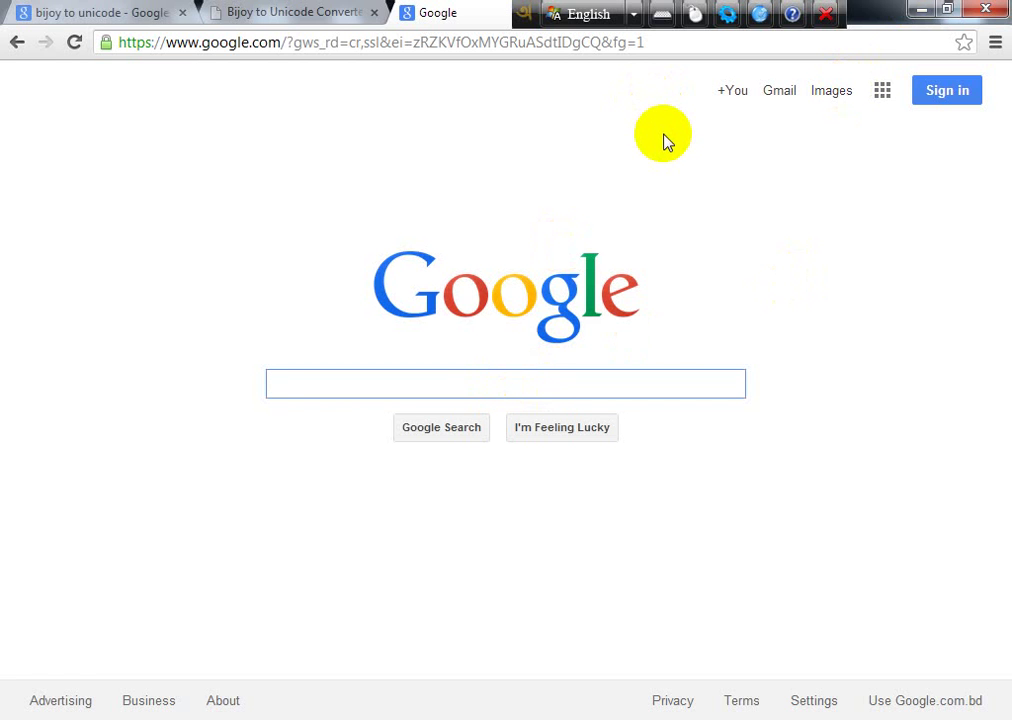
{"action": "type", "text": "goo"}
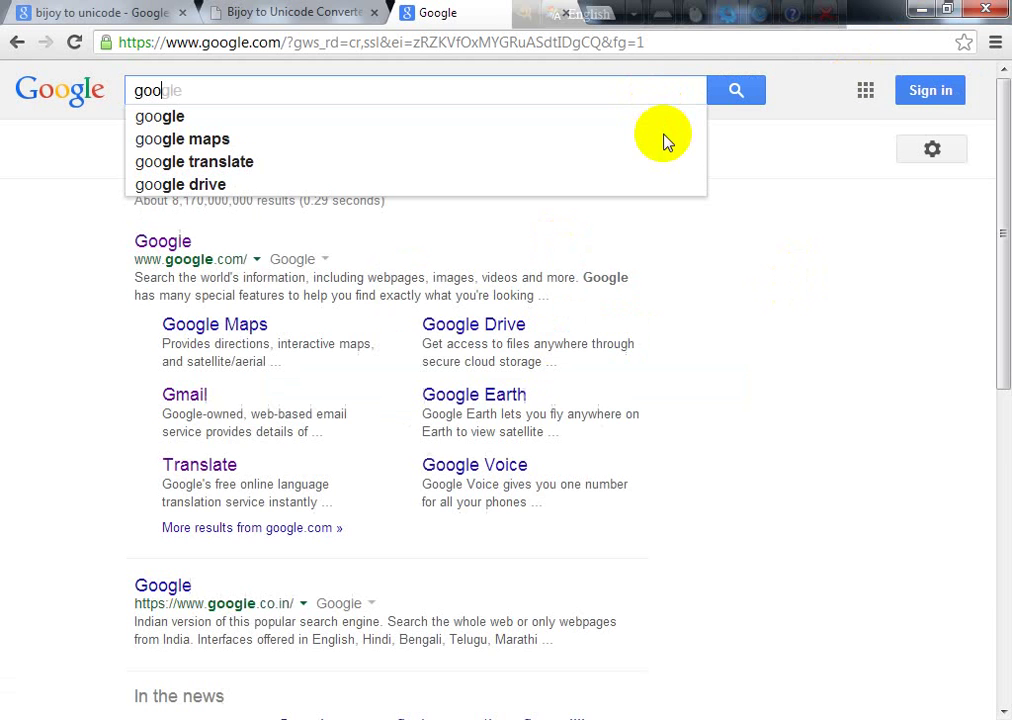
{"action": "type", "text": "gle t"}
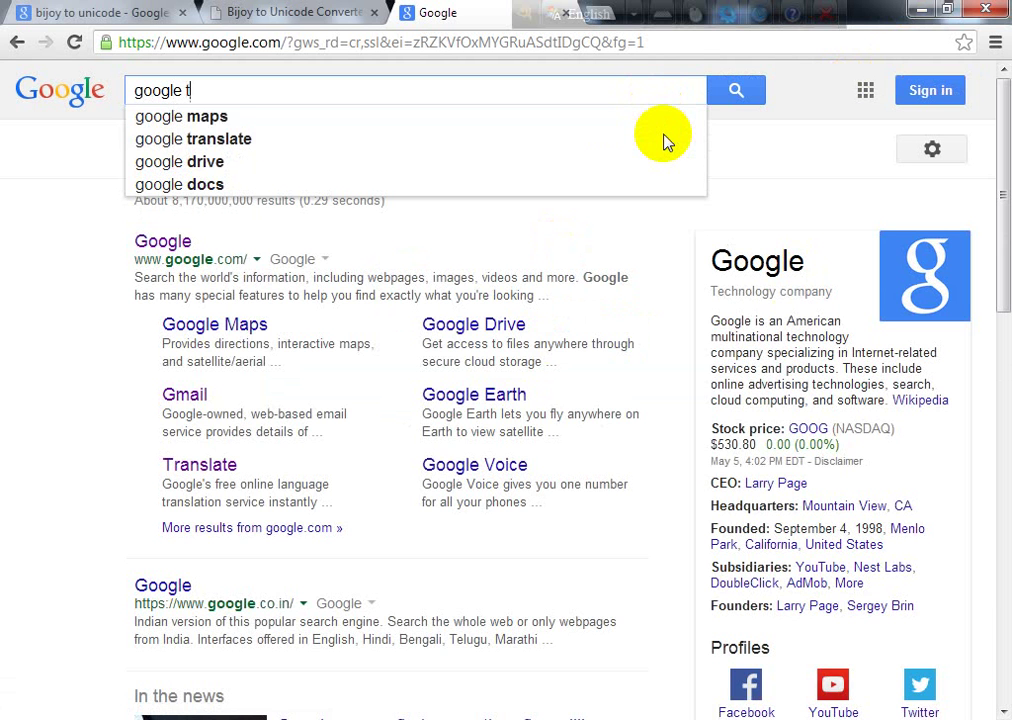
{"action": "type", "text": "ranslate"}
{"action": "key", "text": "Return"}
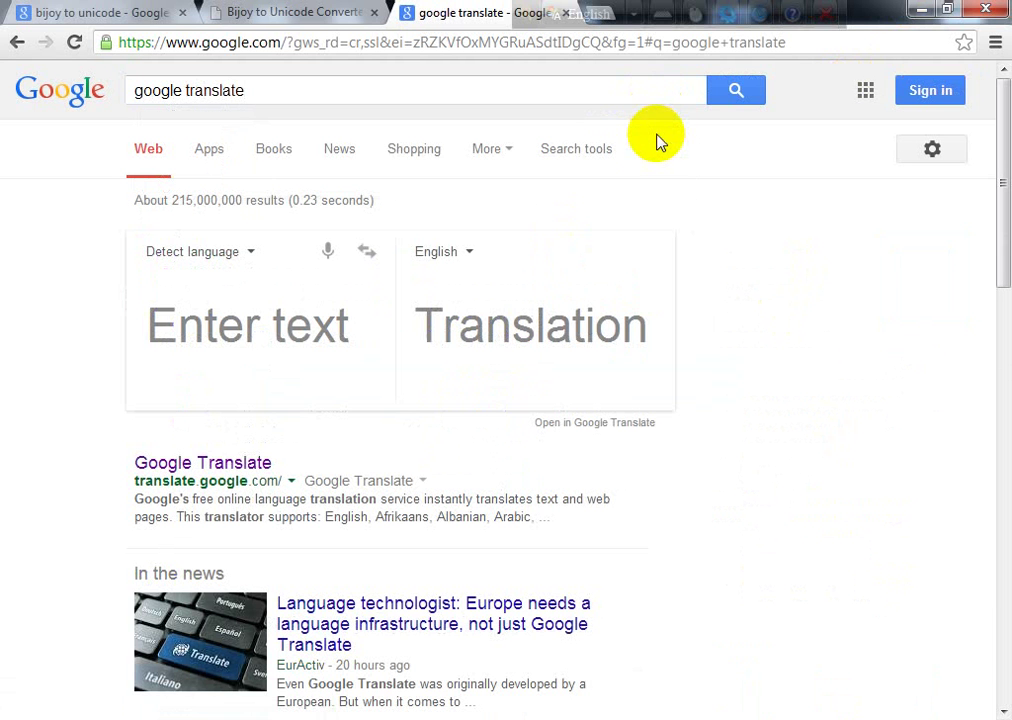
{"action": "left_click", "coordinate": [185, 462]}
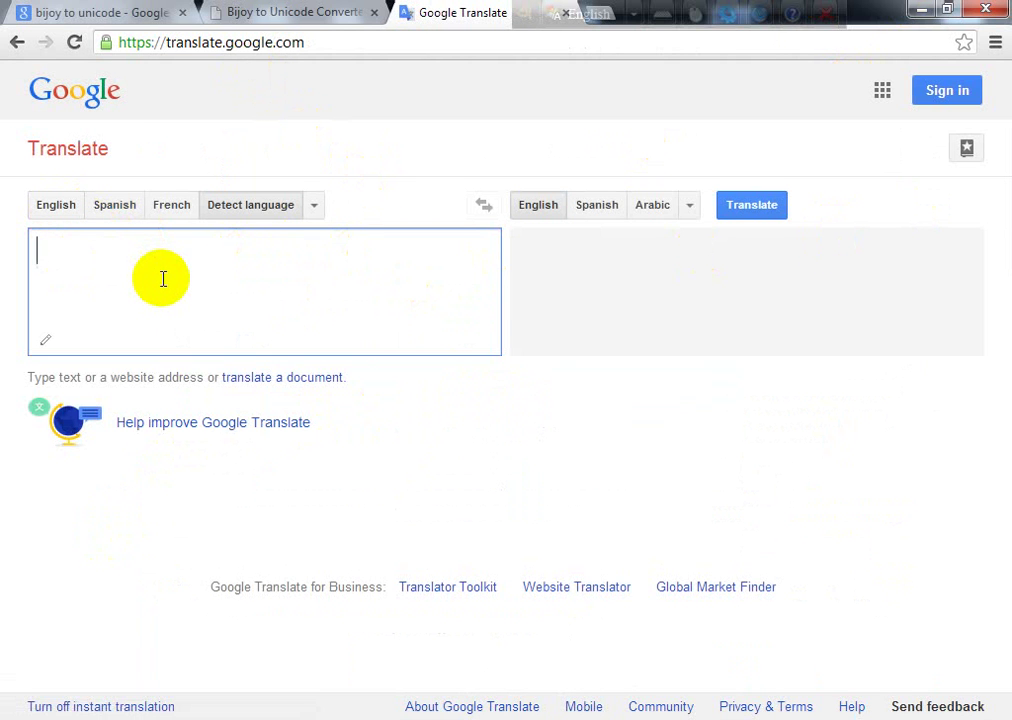
Step: Translate the word 'contact' into Bengali
{"action": "type", "text": "contact"}
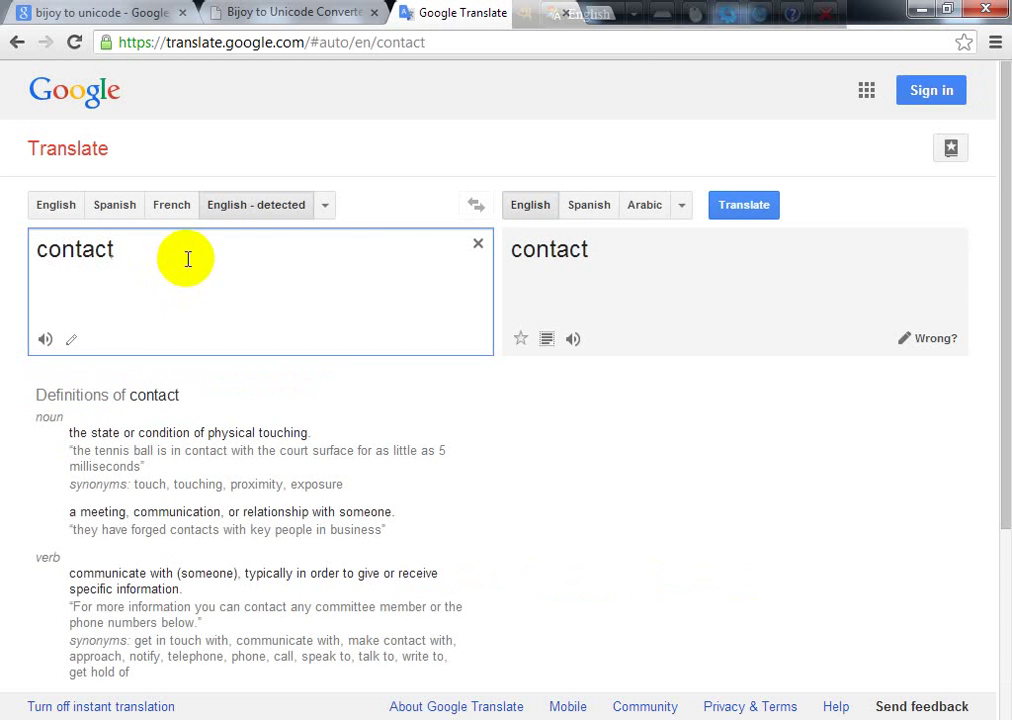
{"action": "left_click", "coordinate": [679, 210]}
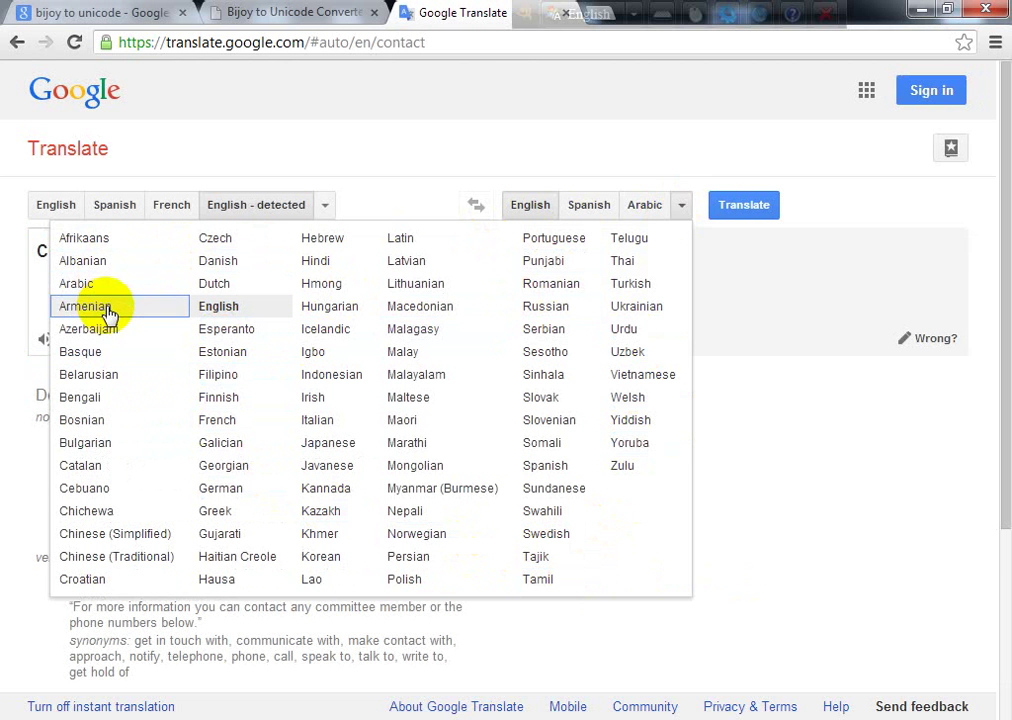
{"action": "left_click", "coordinate": [91, 401]}
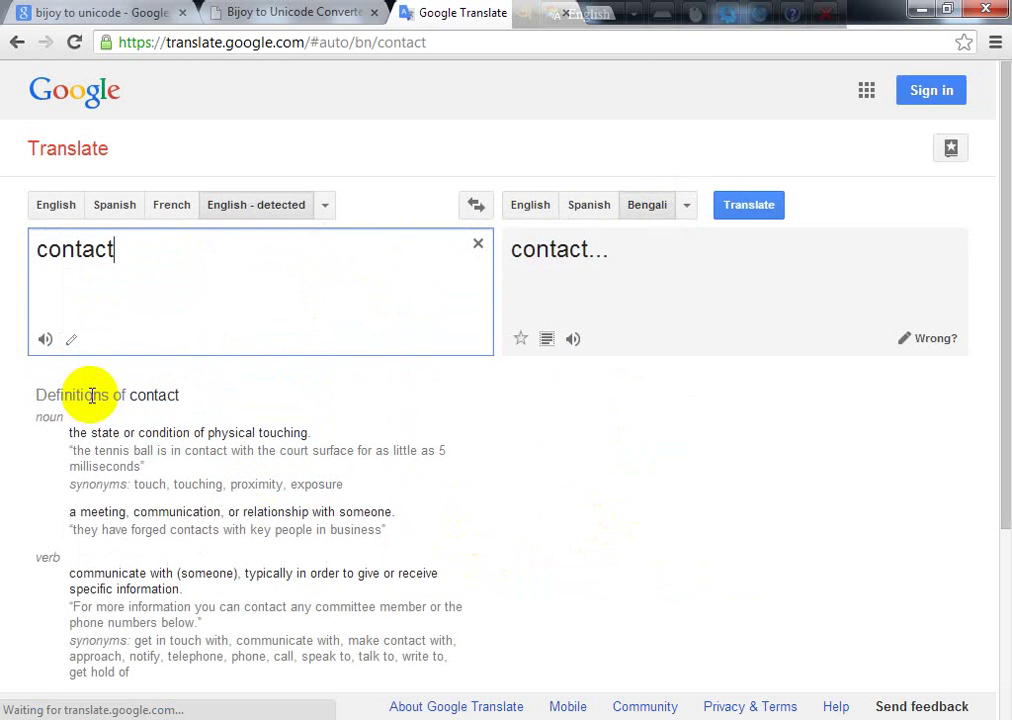
Step: Select the Bengali result যোগাযোগ, copy it, and bring Word back
{"action": "double_click", "coordinate": [66, 250]}
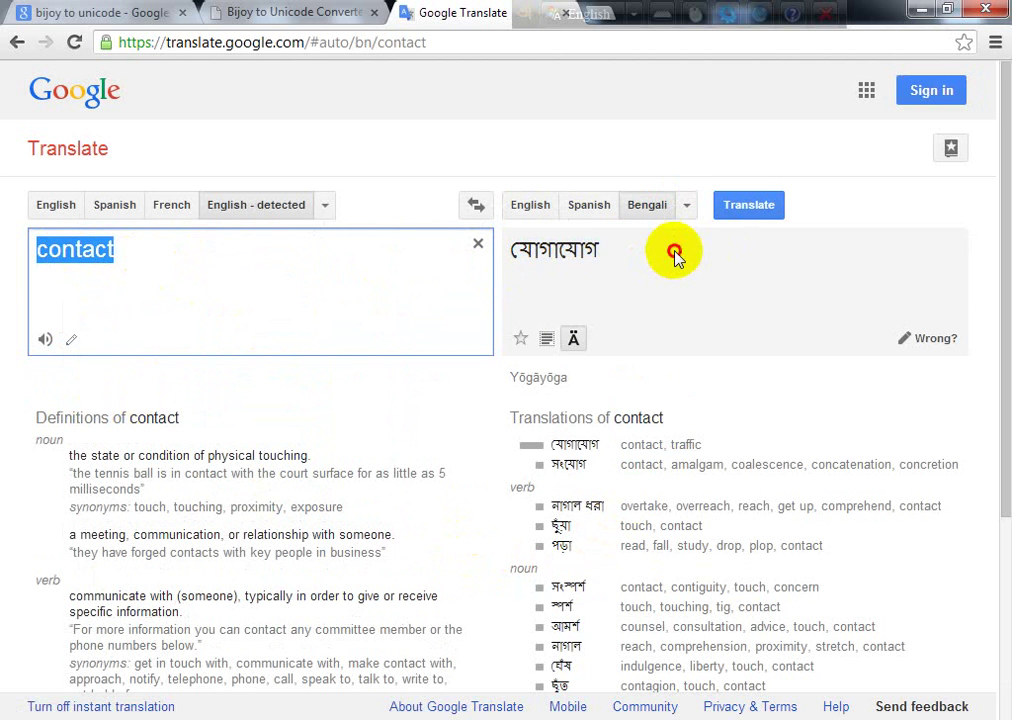
{"action": "left_click_drag", "start_coordinate": [675, 256], "coordinate": [503, 252]}
{"action": "key", "text": "ctrl+c"}
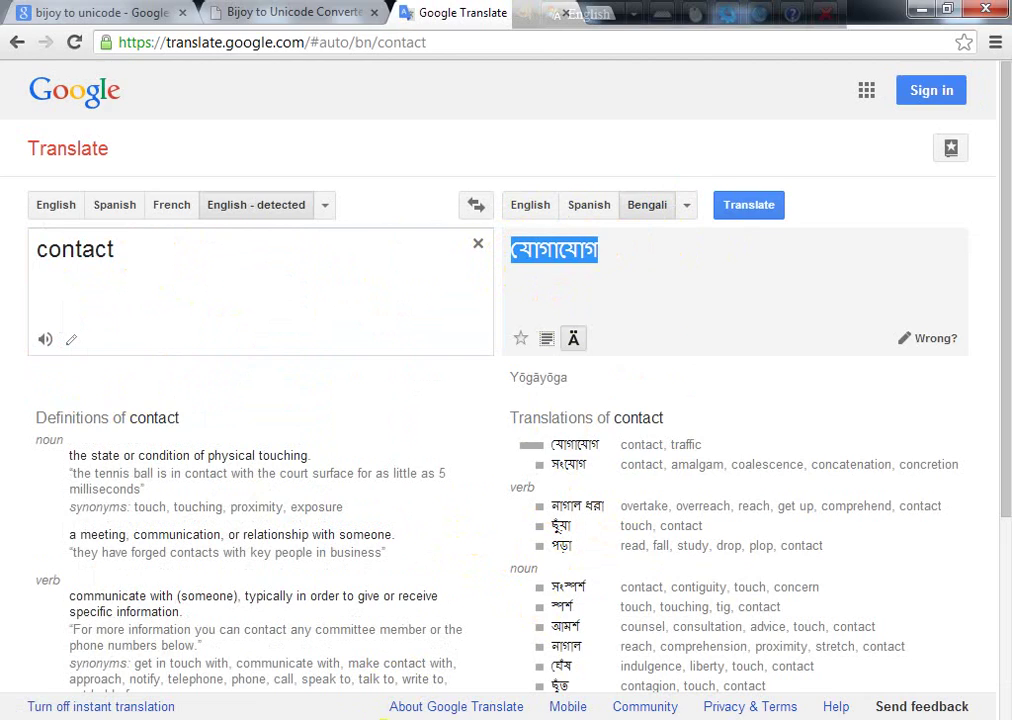
{"action": "key", "text": "alt+Tab"}
{"action": "left_click", "coordinate": [339, 563]}
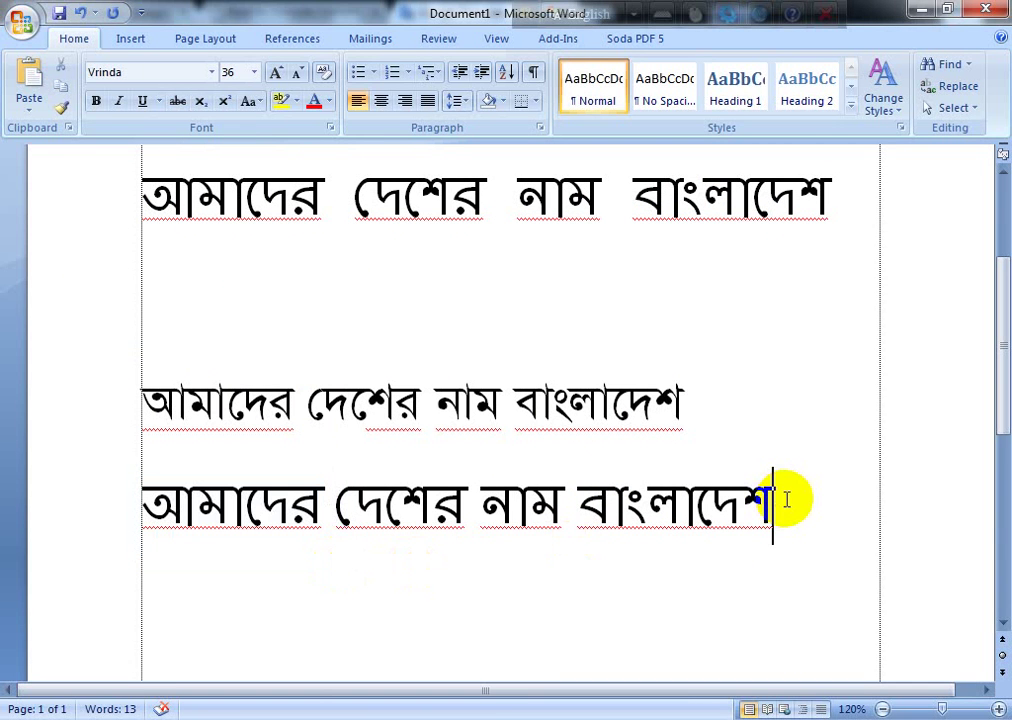
Step: Paste the Bengali word যোগাযোগ into the Word document
{"action": "key", "text": "ctrl+v"}
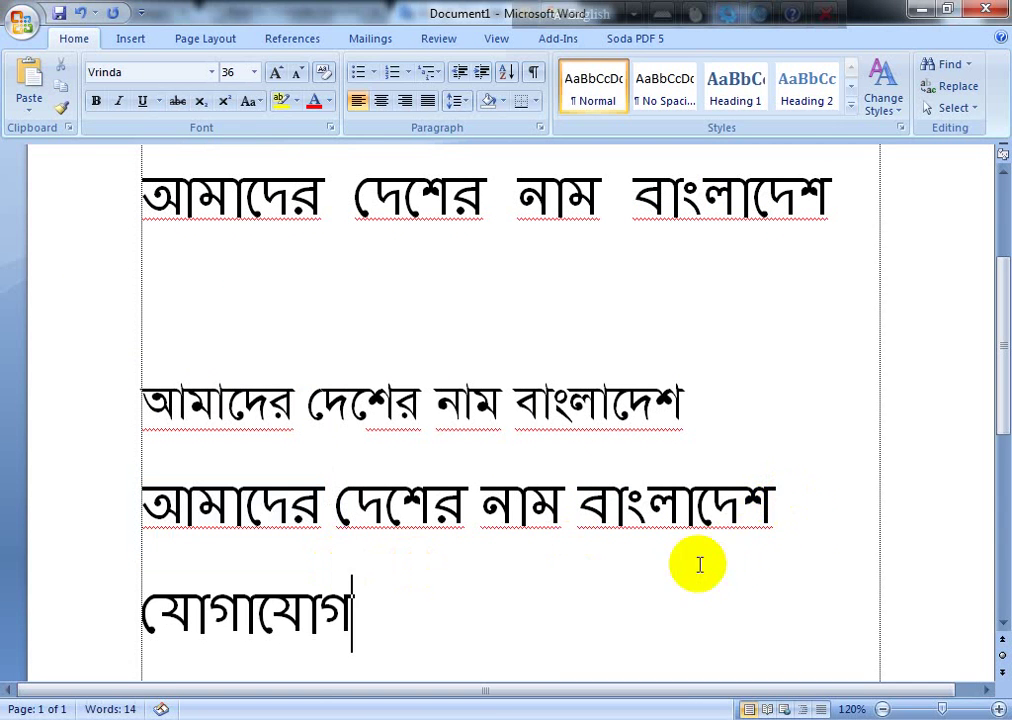
{"action": "scroll", "coordinate": [503, 505], "scroll_direction": "down", "scroll_amount": 3}
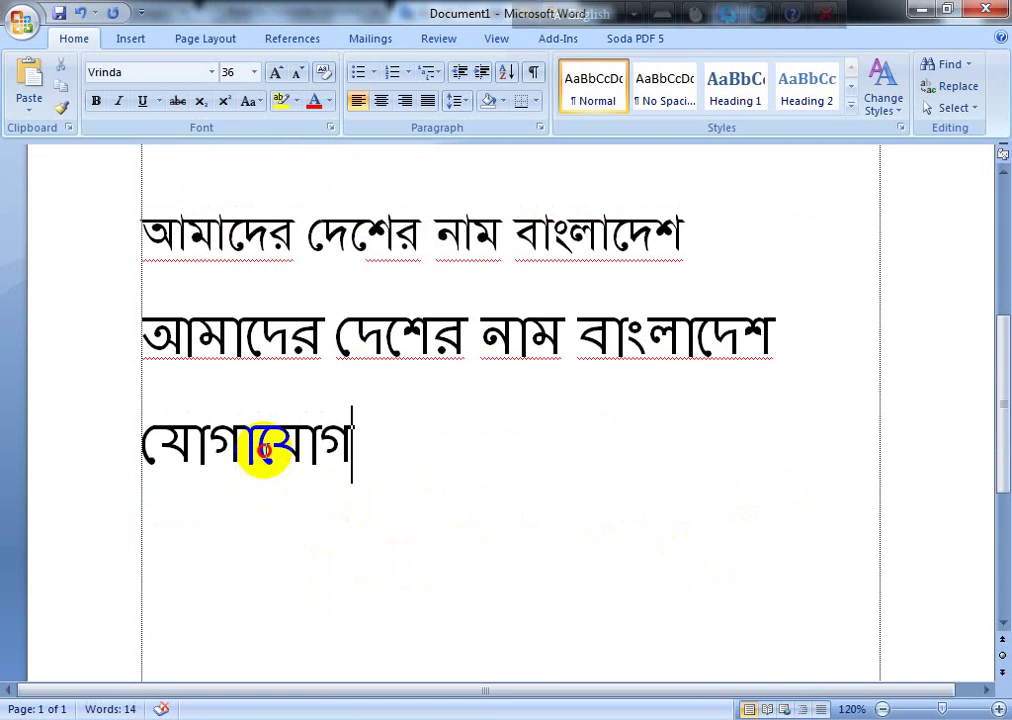
{"action": "left_click_drag", "start_coordinate": [260, 452], "coordinate": [525, 532]}
{"action": "left_click", "coordinate": [395, 488]}
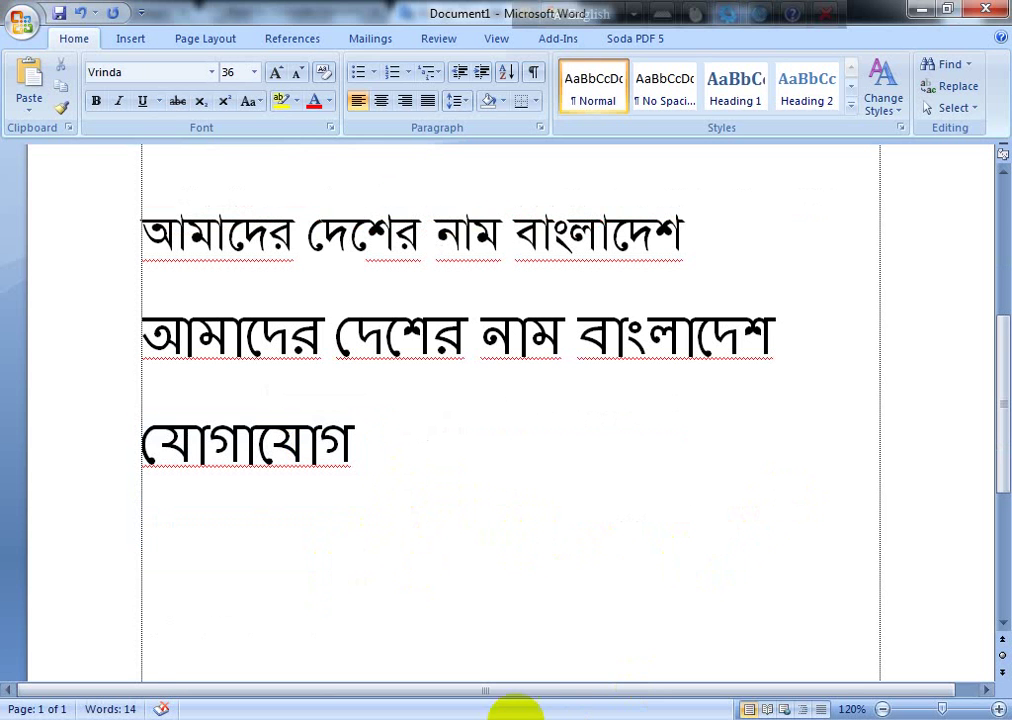
Step: Delete all the document's text and minimize the Word window
{"action": "scroll", "coordinate": [312, 343], "scroll_direction": "up", "scroll_amount": 4}
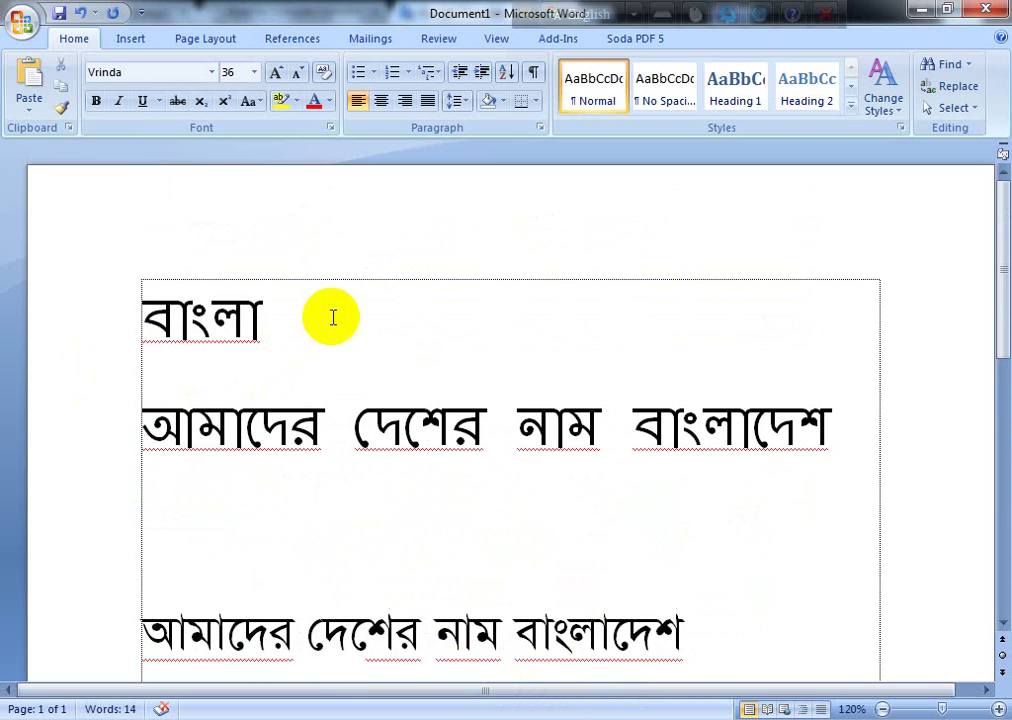
{"action": "scroll", "coordinate": [334, 327], "scroll_direction": "down", "scroll_amount": 2}
{"action": "scroll", "coordinate": [337, 340], "scroll_direction": "up", "scroll_amount": 2}
{"action": "scroll", "coordinate": [337, 340], "scroll_direction": "up", "scroll_amount": 1}
{"action": "left_click_drag", "start_coordinate": [154, 334], "coordinate": [438, 549]}
{"action": "scroll", "coordinate": [449, 540], "scroll_direction": "down", "scroll_amount": 3}
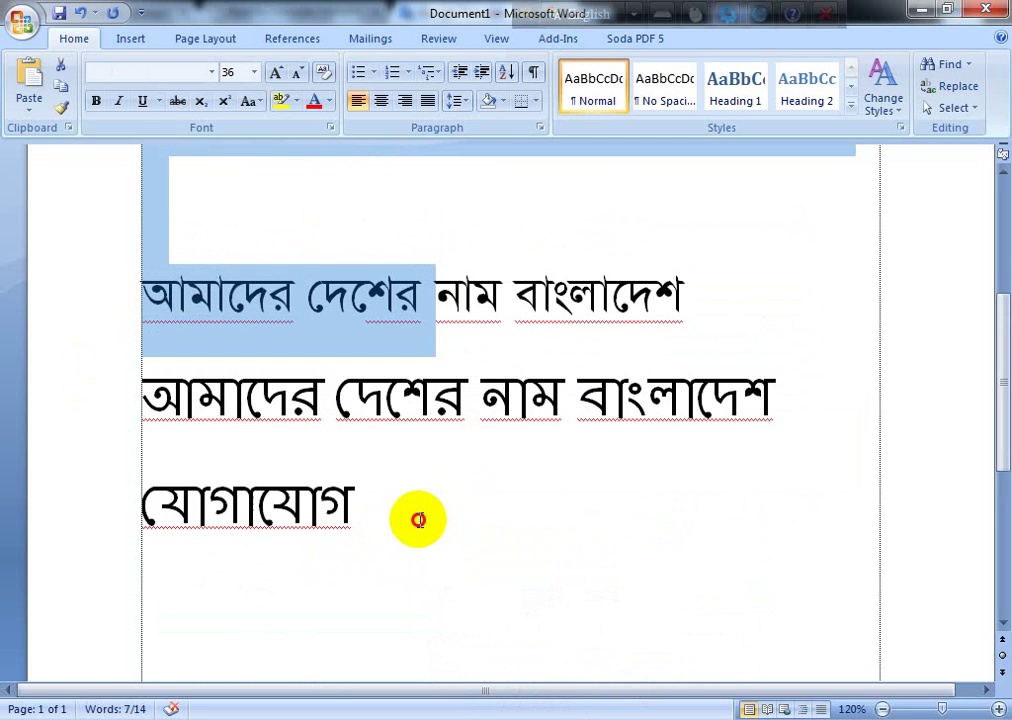
{"action": "key", "text": "ctrl+a"}
{"action": "key", "text": "Delete"}
{"action": "scroll", "coordinate": [420, 520], "scroll_direction": "up", "scroll_amount": 2}
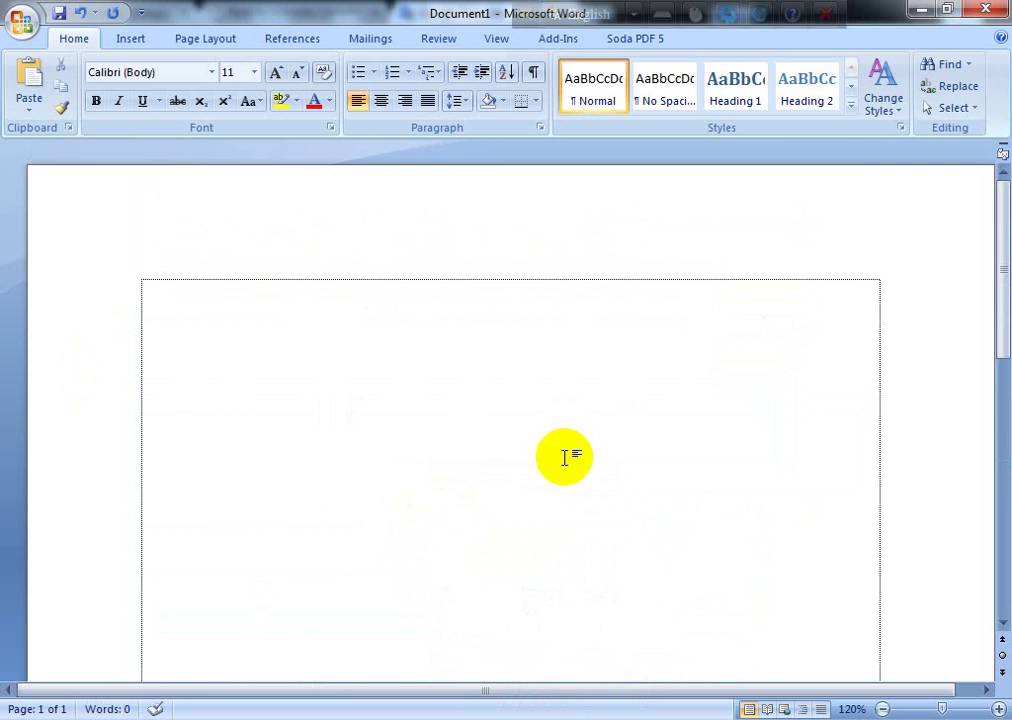
{"action": "left_click", "coordinate": [920, 10]}
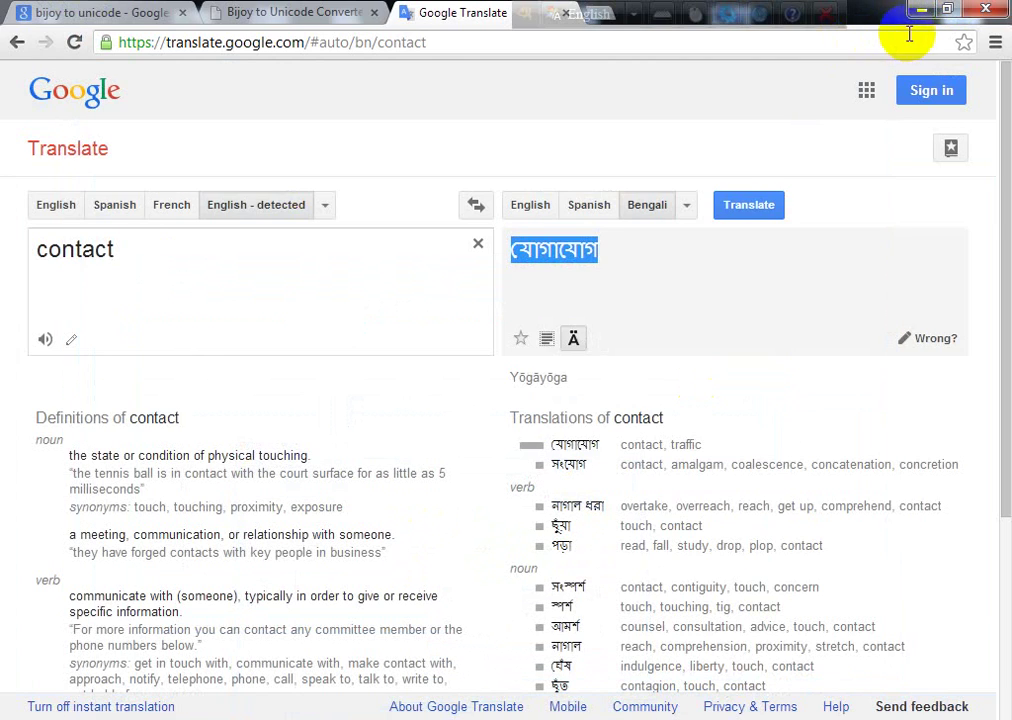
Step: Minimize the Chrome window showing Google Translate to reveal the Windows 7 desktop
{"action": "left_click", "coordinate": [912, 14]}
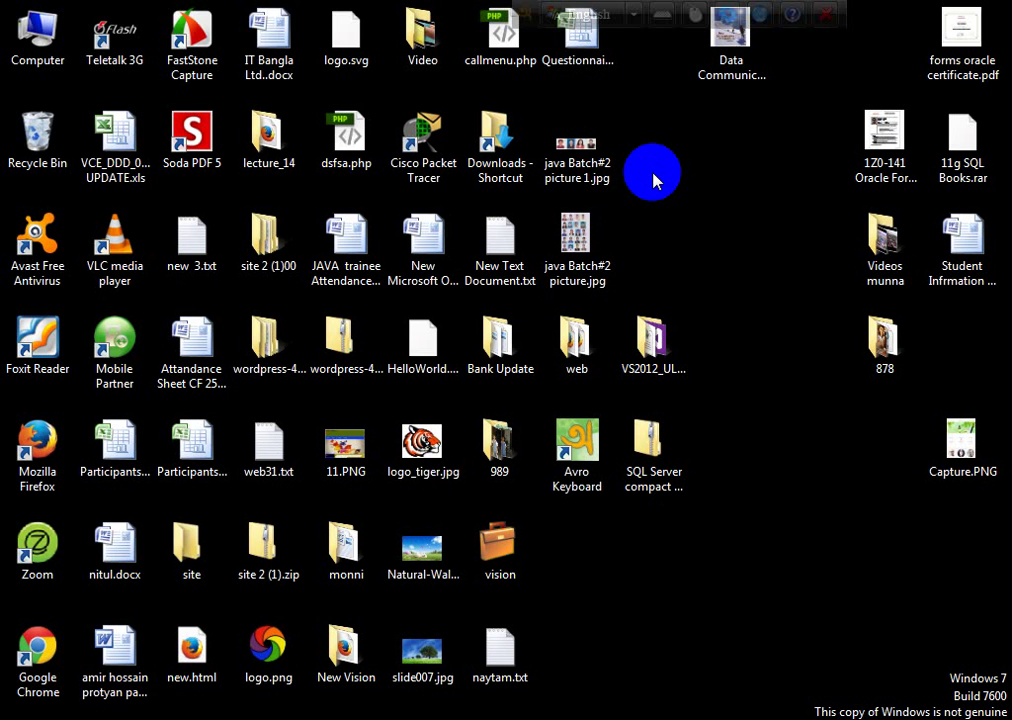
Step: Bring the Chrome window showing Google Translate back to the front
{"action": "left_click", "coordinate": [735, 30]}
{"action": "left_click", "coordinate": [743, 168]}
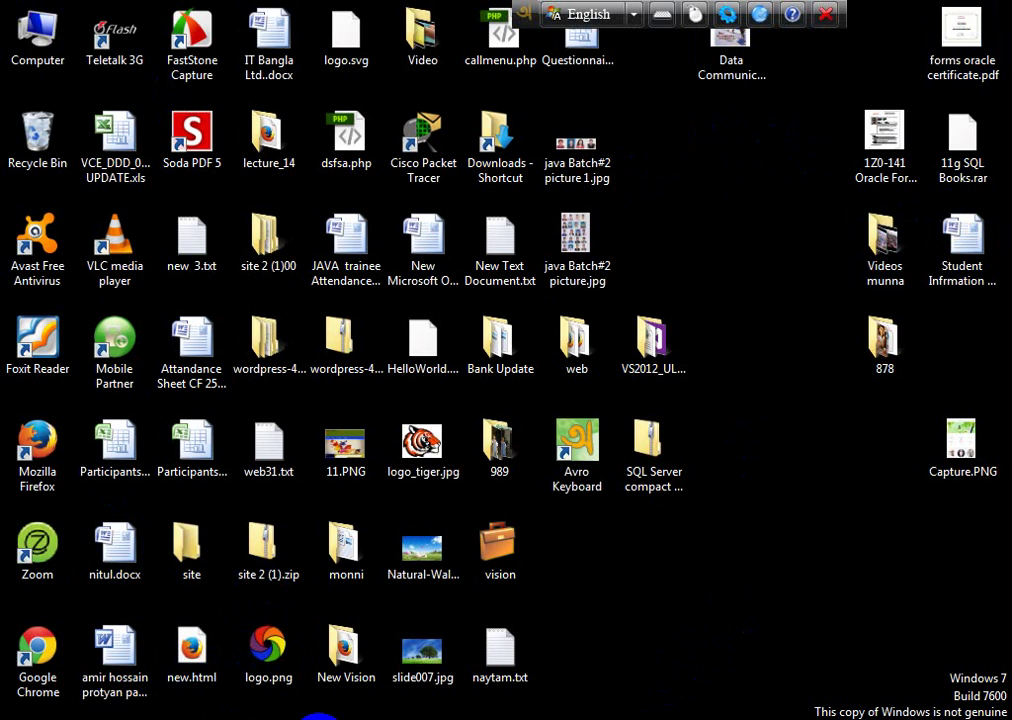
{"action": "left_click", "coordinate": [320, 716]}
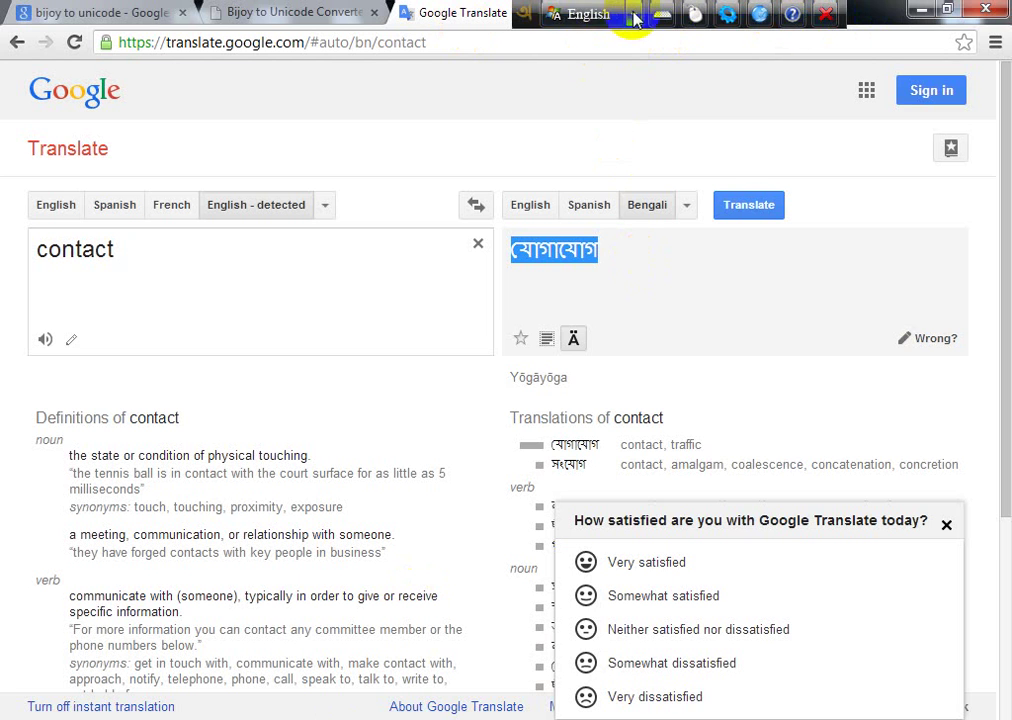
Step: Send Avro Keyboard to the system tray and open a blank new tab
{"action": "left_click", "coordinate": [826, 15]}
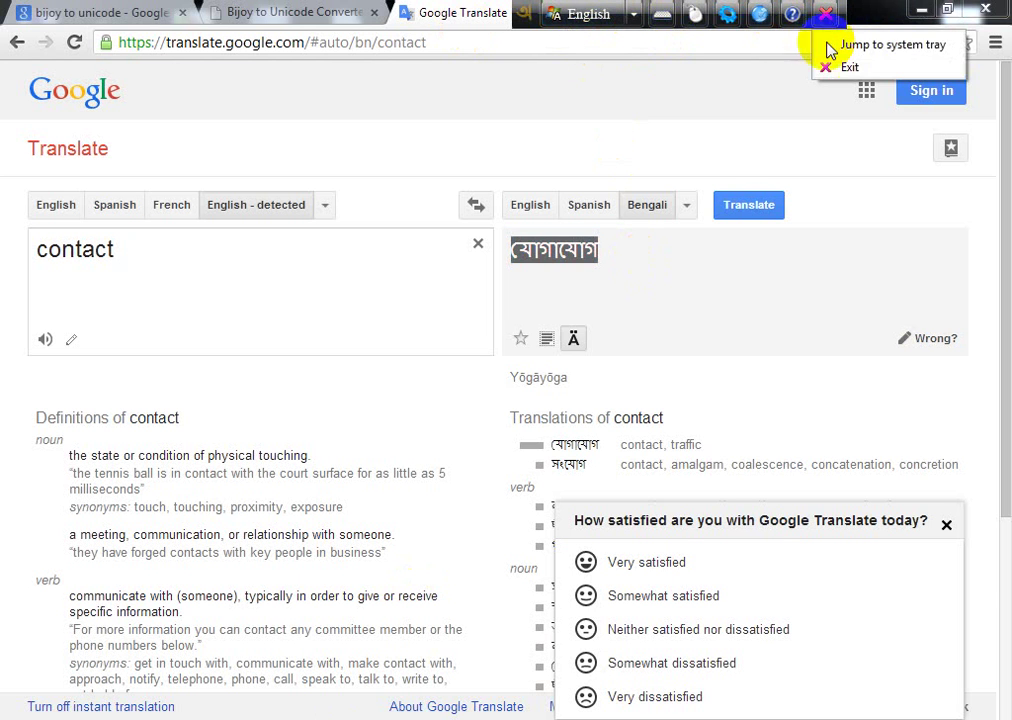
{"action": "left_click", "coordinate": [850, 44]}
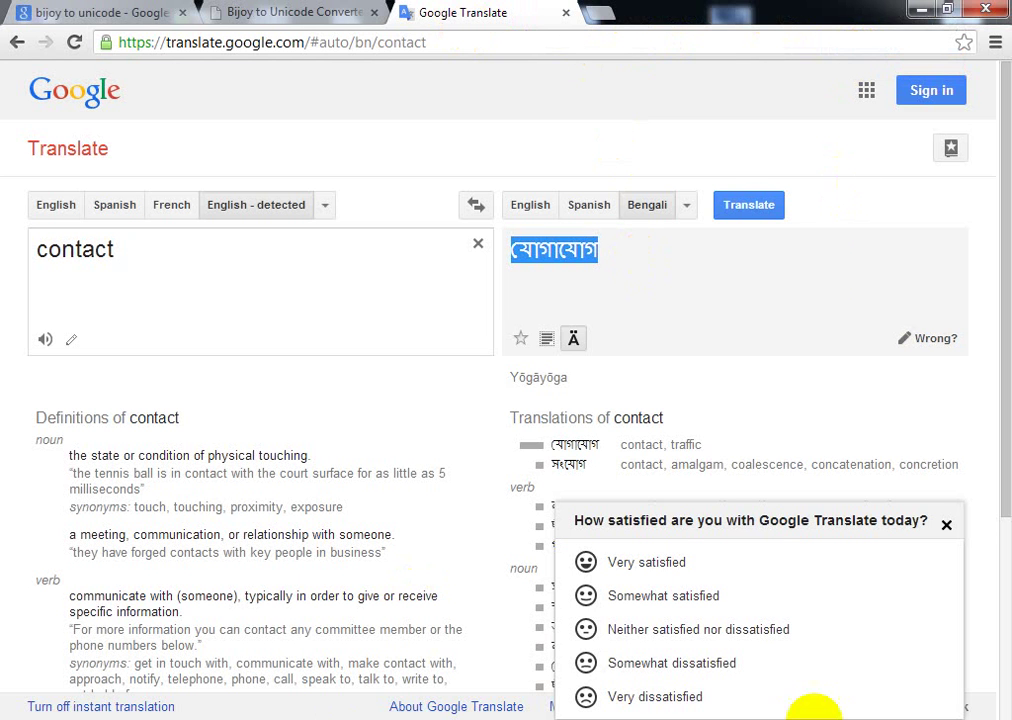
{"action": "left_click", "coordinate": [600, 14]}
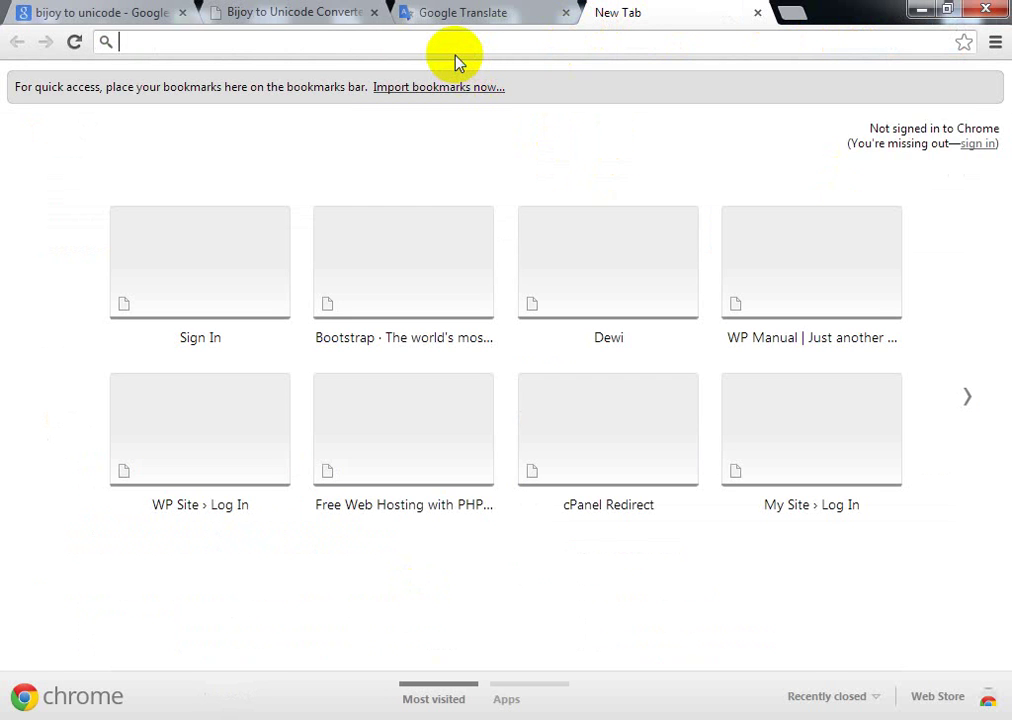
Step: Go to wordpress.org and download the WordPress 4.2.1 zip package
{"action": "type", "text": "wordpress.org"}
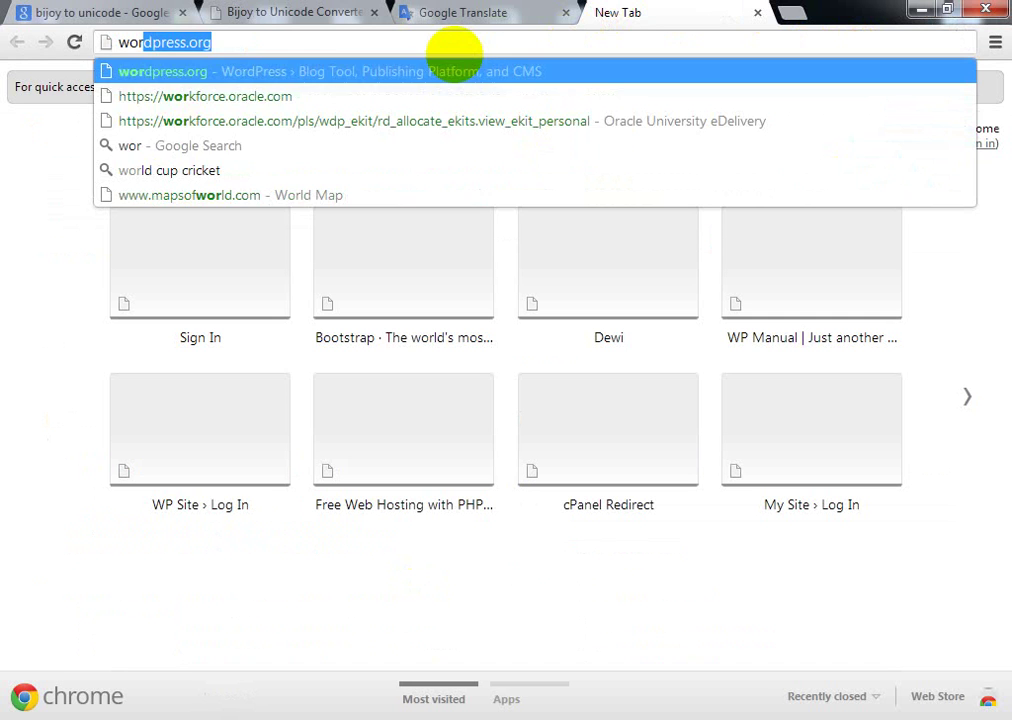
{"action": "key", "text": "Return"}
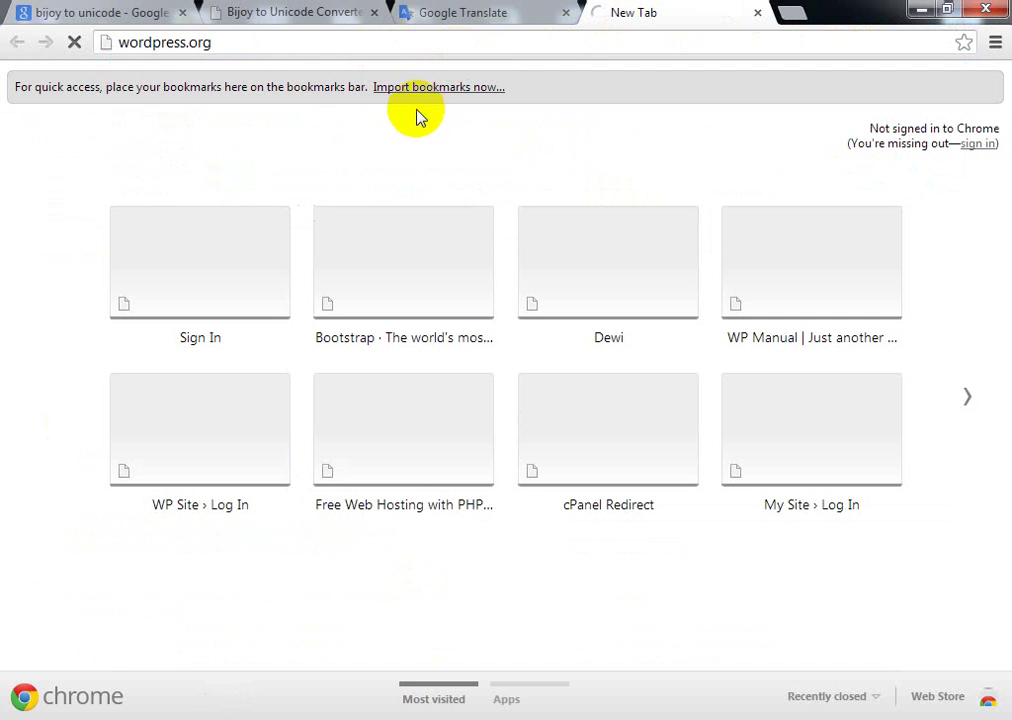
{"action": "left_click", "coordinate": [232, 42]}
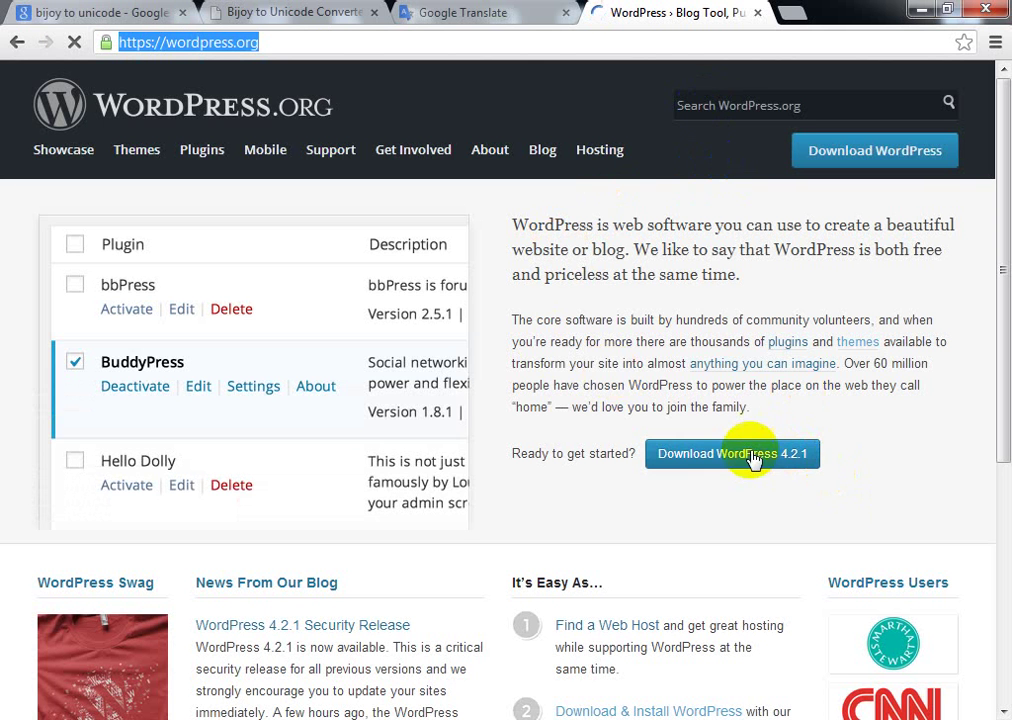
{"action": "left_click", "coordinate": [733, 455]}
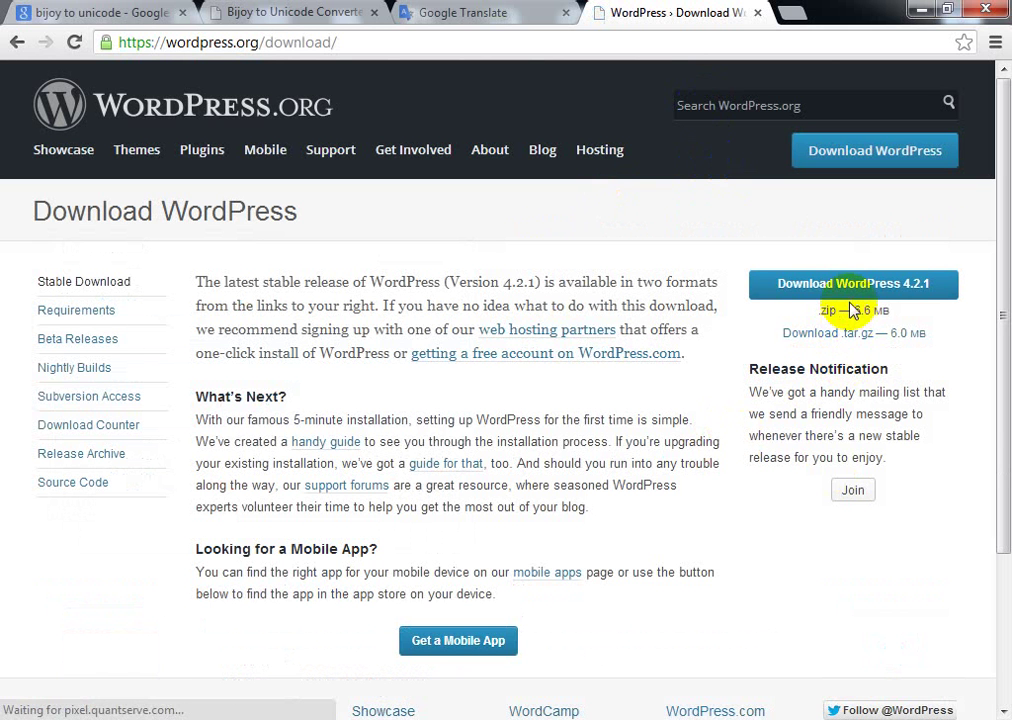
{"action": "left_click", "coordinate": [853, 286]}
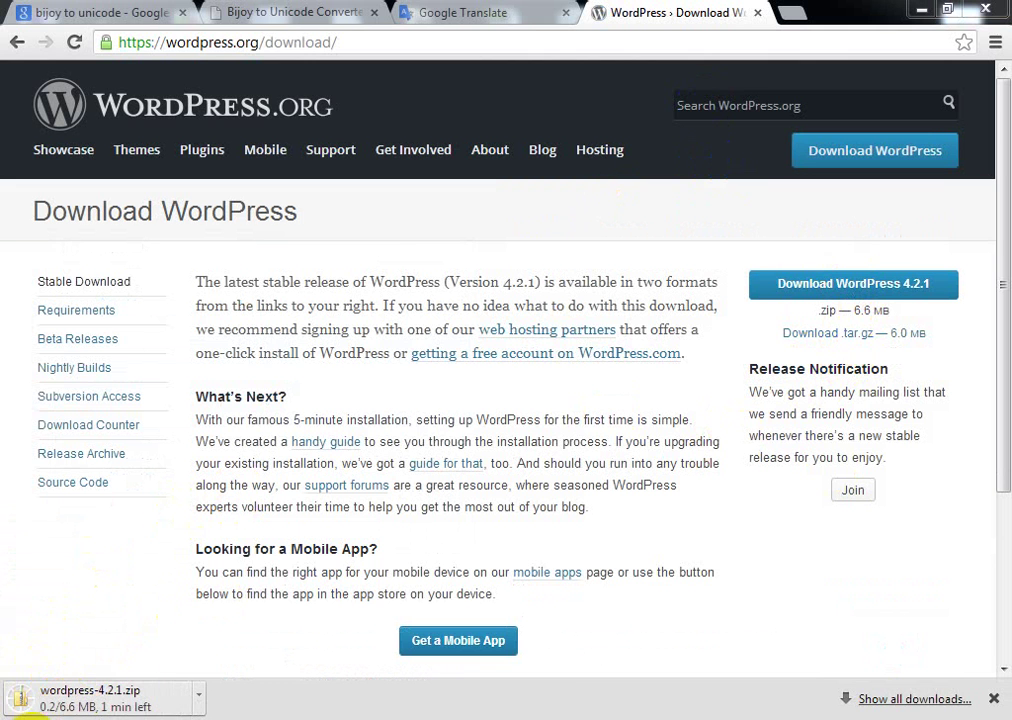
{"action": "left_click", "coordinate": [20, 714]}
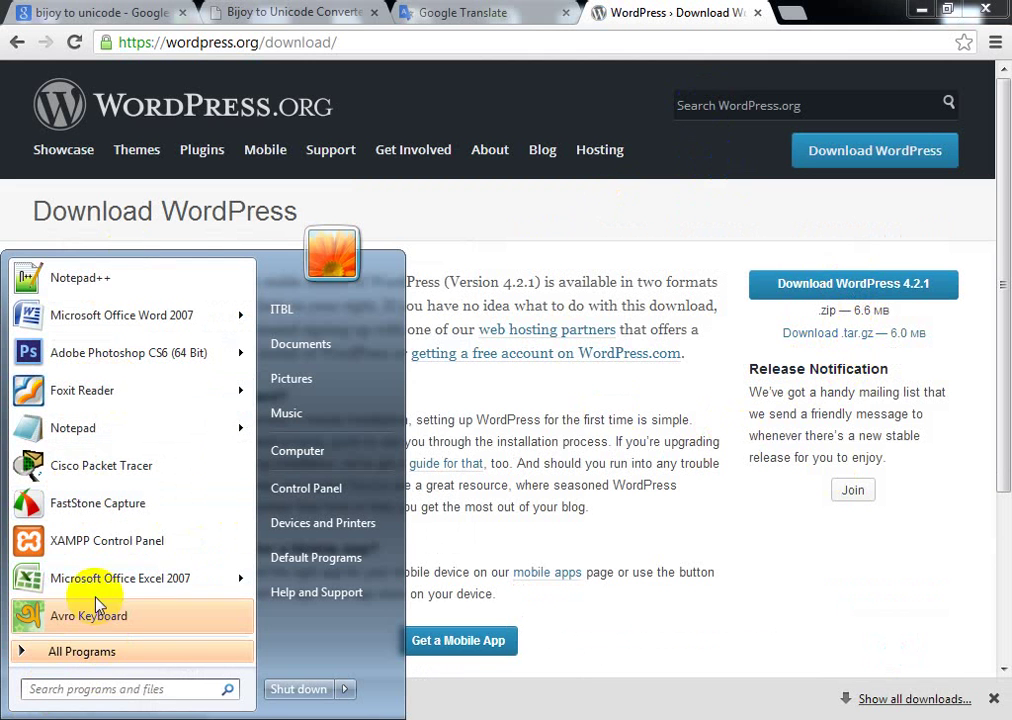
Step: Launch the XAMPP Control Panel and start the Apache and MySQL servers
{"action": "left_click", "coordinate": [105, 541]}
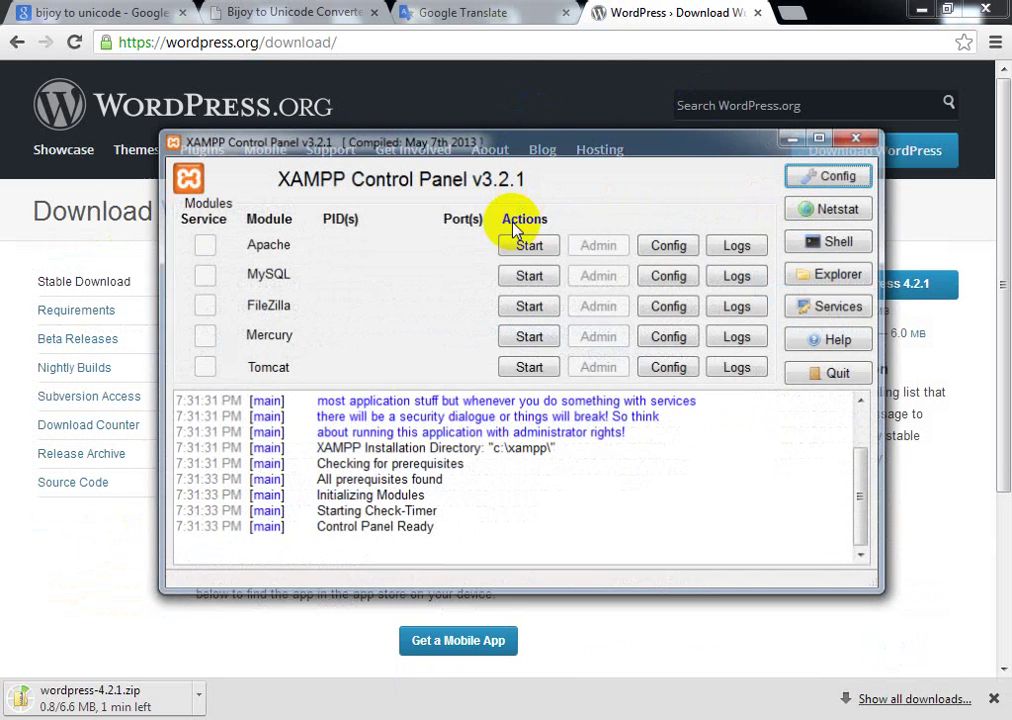
{"action": "left_click", "coordinate": [531, 247]}
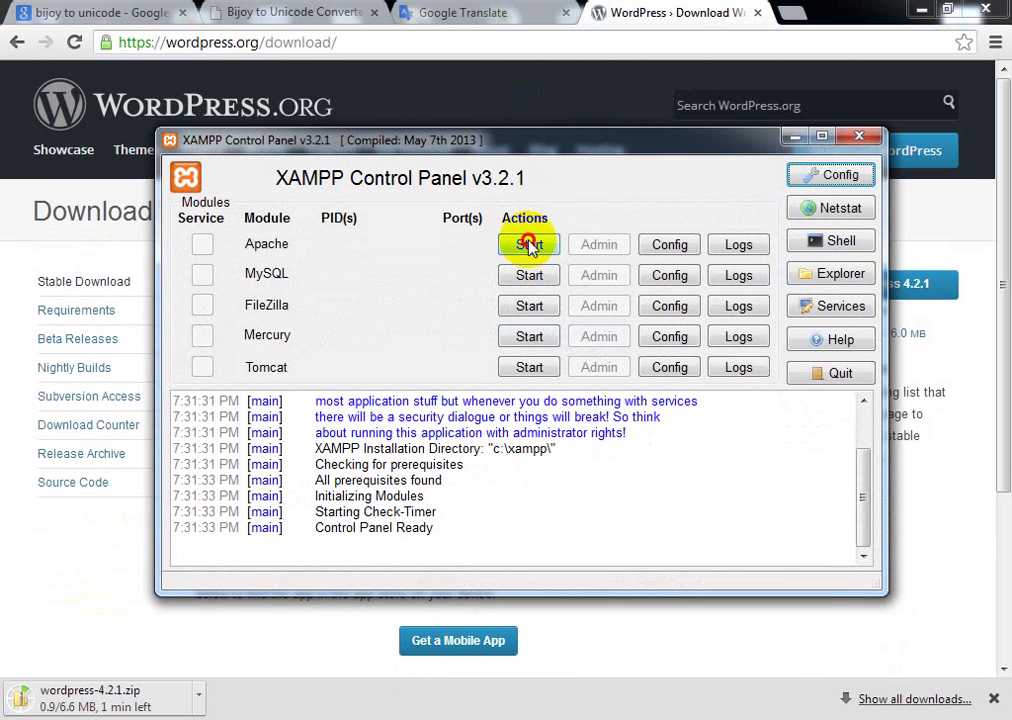
{"action": "left_click", "coordinate": [531, 276]}
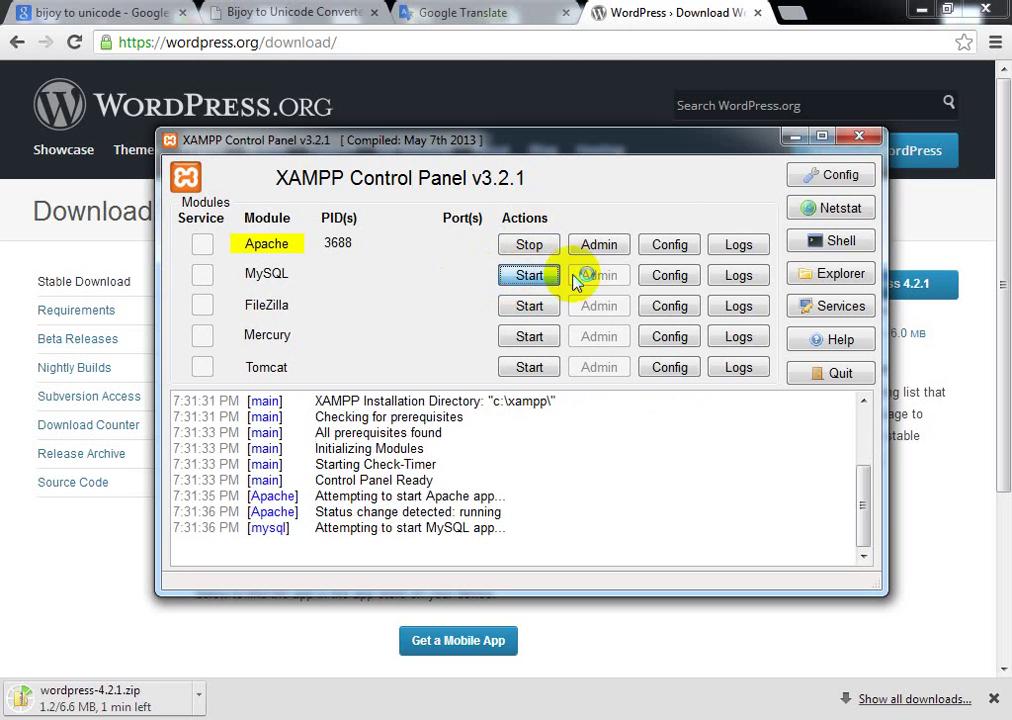
Step: Open the MySQL admin page from XAMPP, then minimize the control panel
{"action": "left_click", "coordinate": [792, 137]}
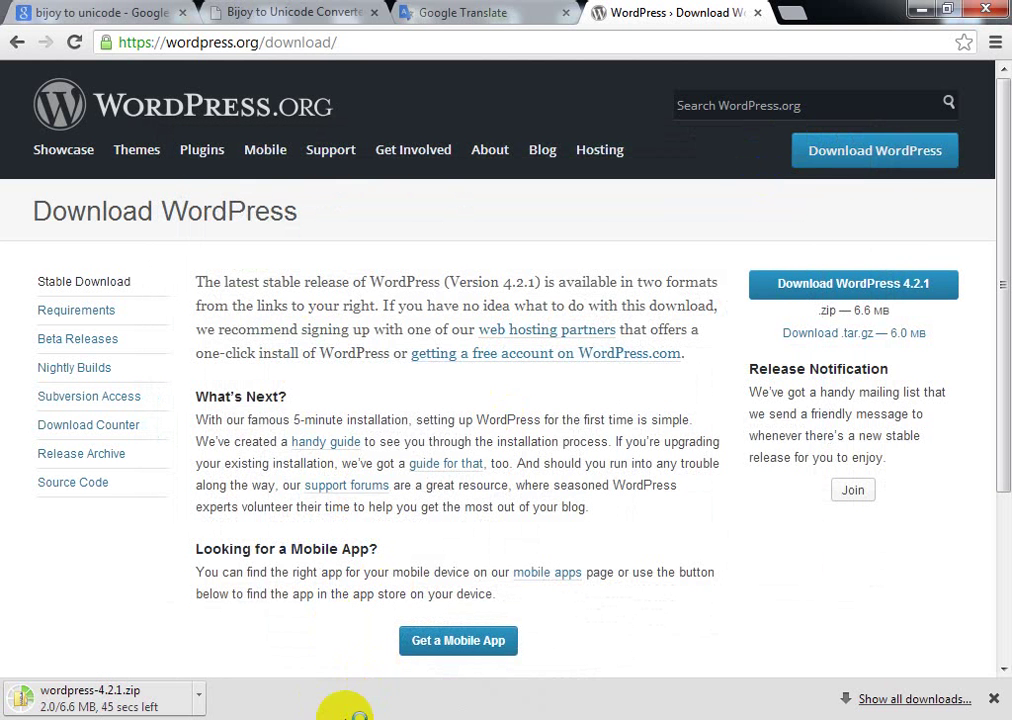
{"action": "mouse_move", "coordinate": [335, 719]}
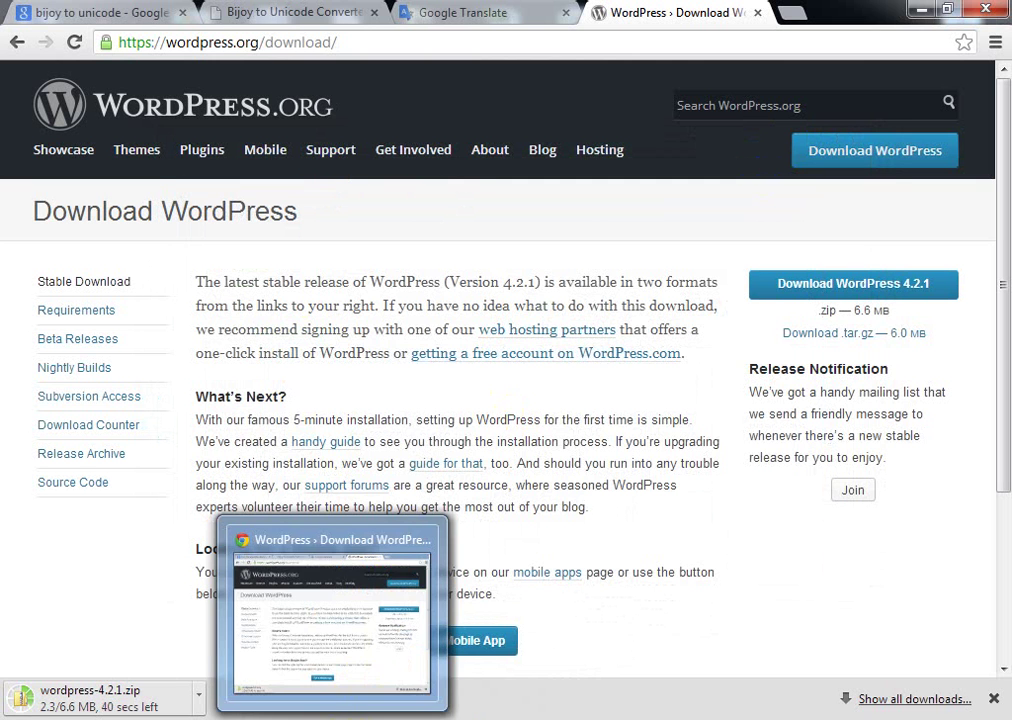
{"action": "left_click", "coordinate": [482, 719]}
{"action": "left_click", "coordinate": [606, 281]}
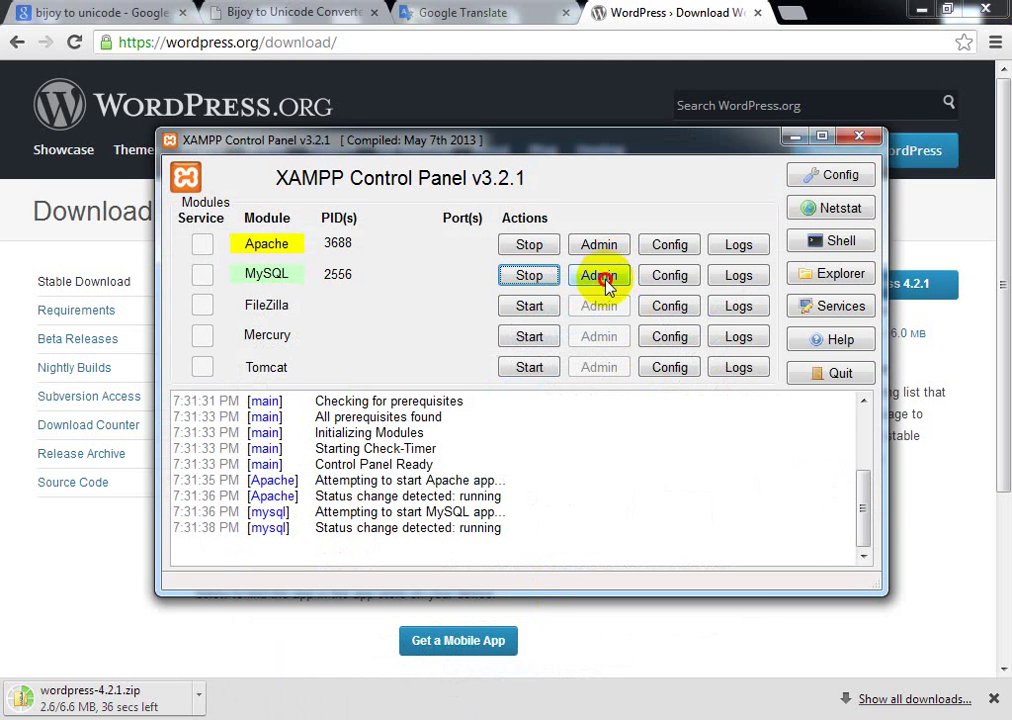
{"action": "left_click", "coordinate": [794, 135]}
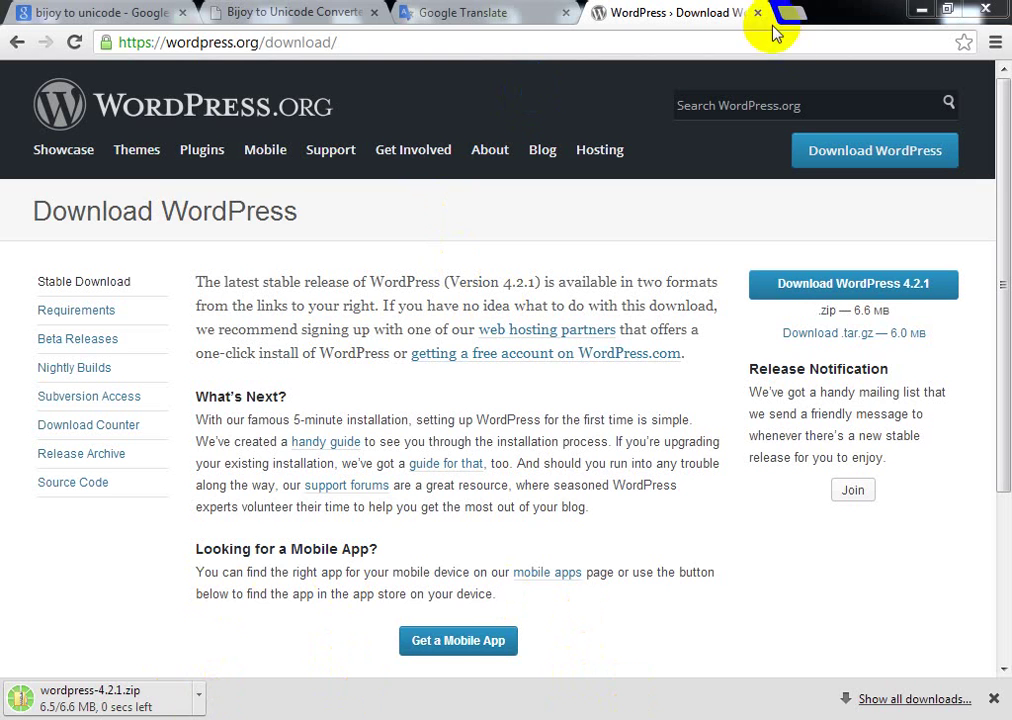
Step: Minimize Chrome and refresh the Windows desktop
{"action": "left_click", "coordinate": [921, 10]}
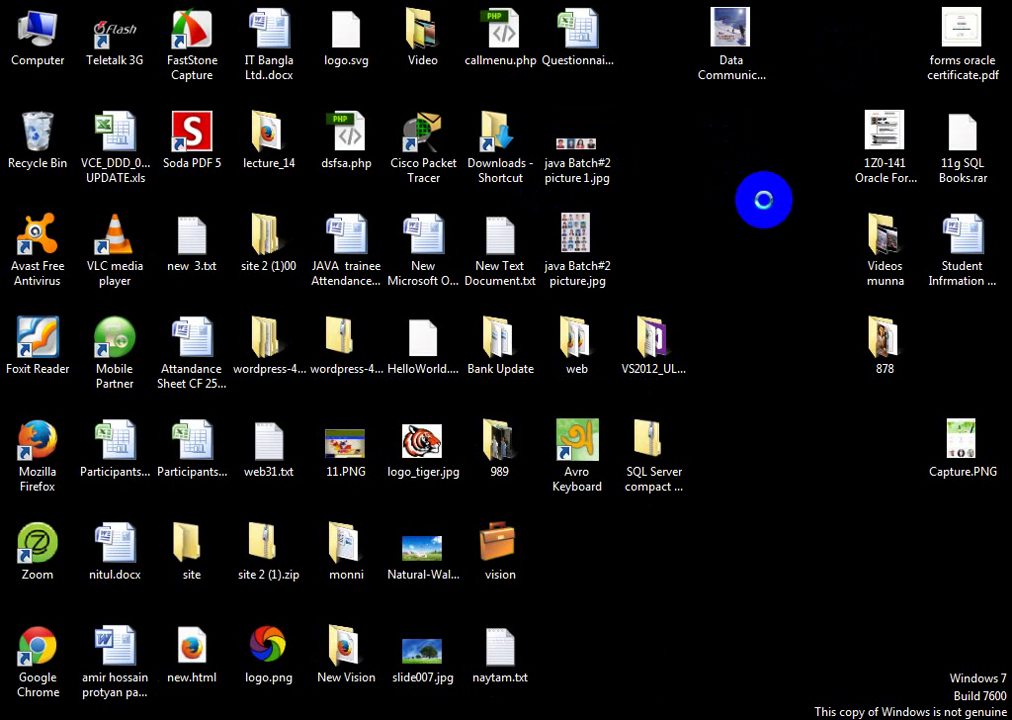
{"action": "right_click", "coordinate": [728, 158]}
{"action": "left_click", "coordinate": [775, 207]}
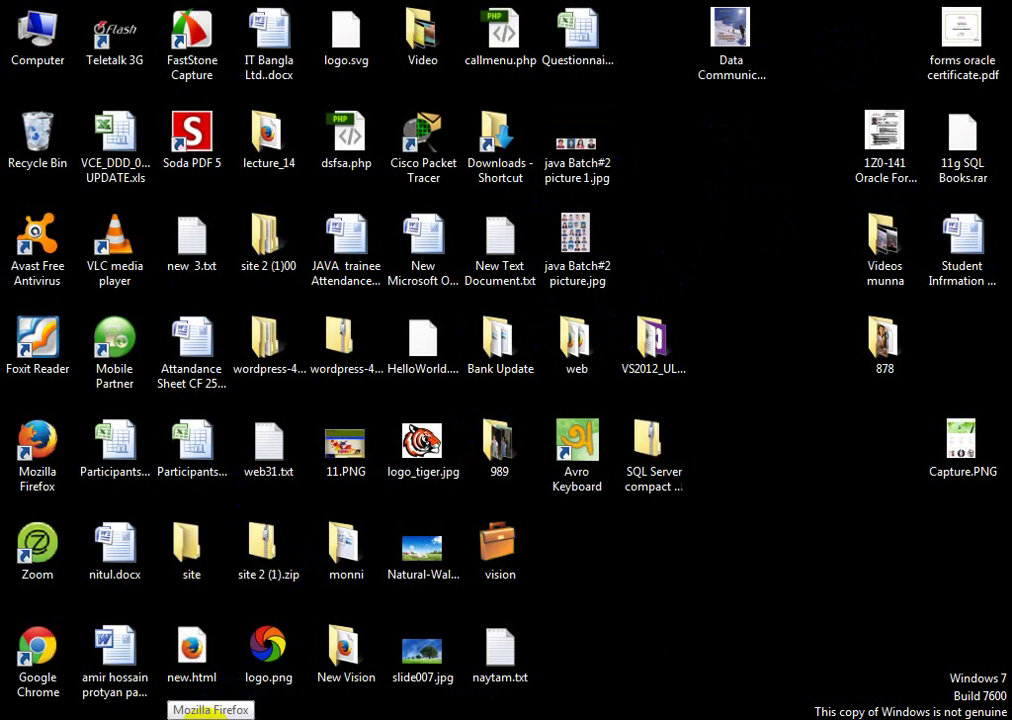
Step: Launch Firefox and load localhost to reach the XAMPP for Windows welcome page
{"action": "left_click", "coordinate": [207, 717]}
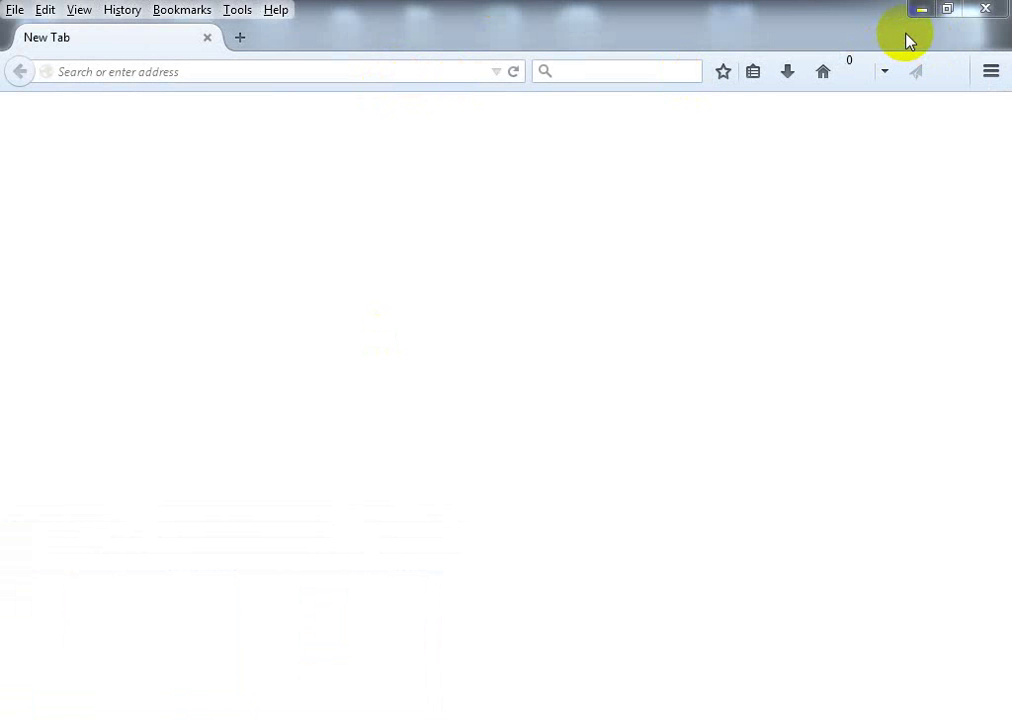
{"action": "left_click", "coordinate": [988, 10]}
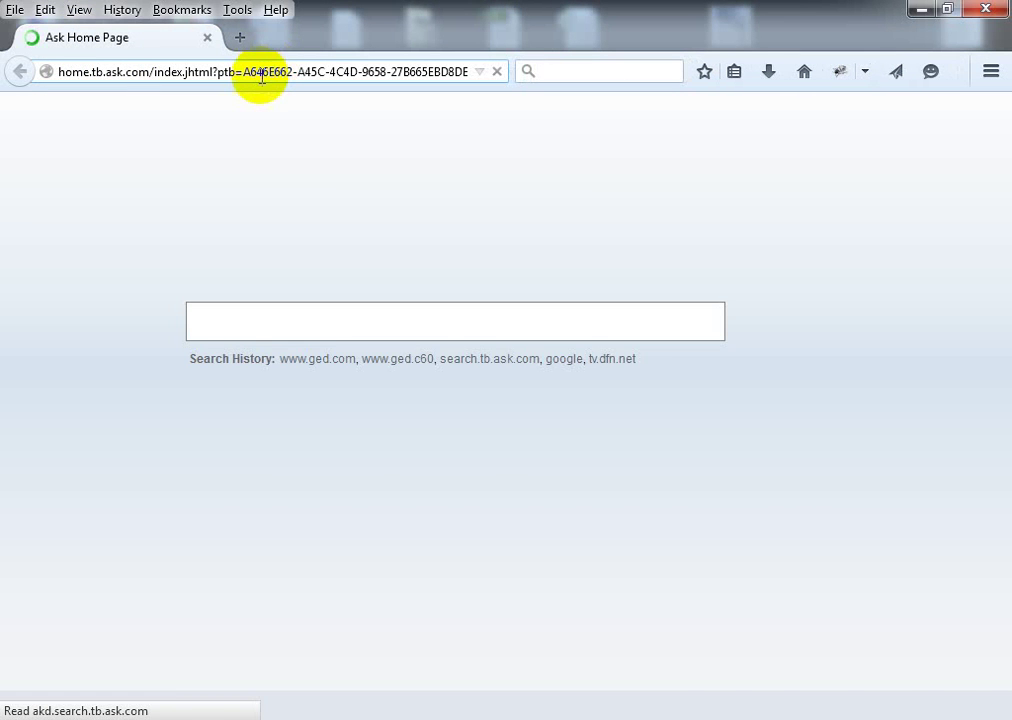
{"action": "left_click", "coordinate": [273, 72]}
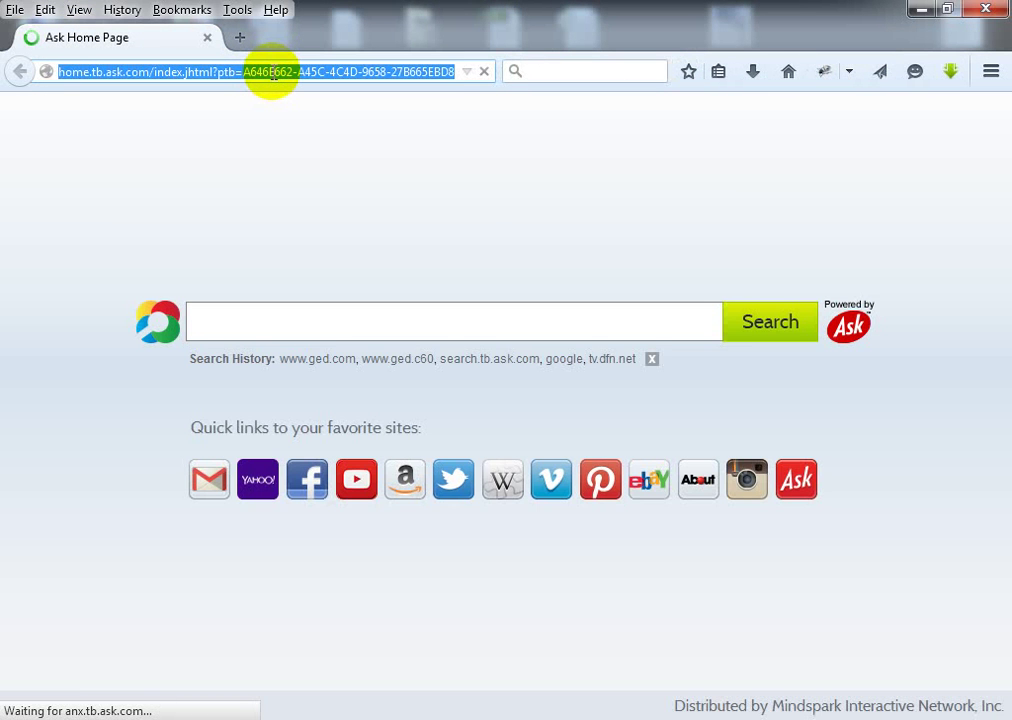
{"action": "type", "text": "loca"}
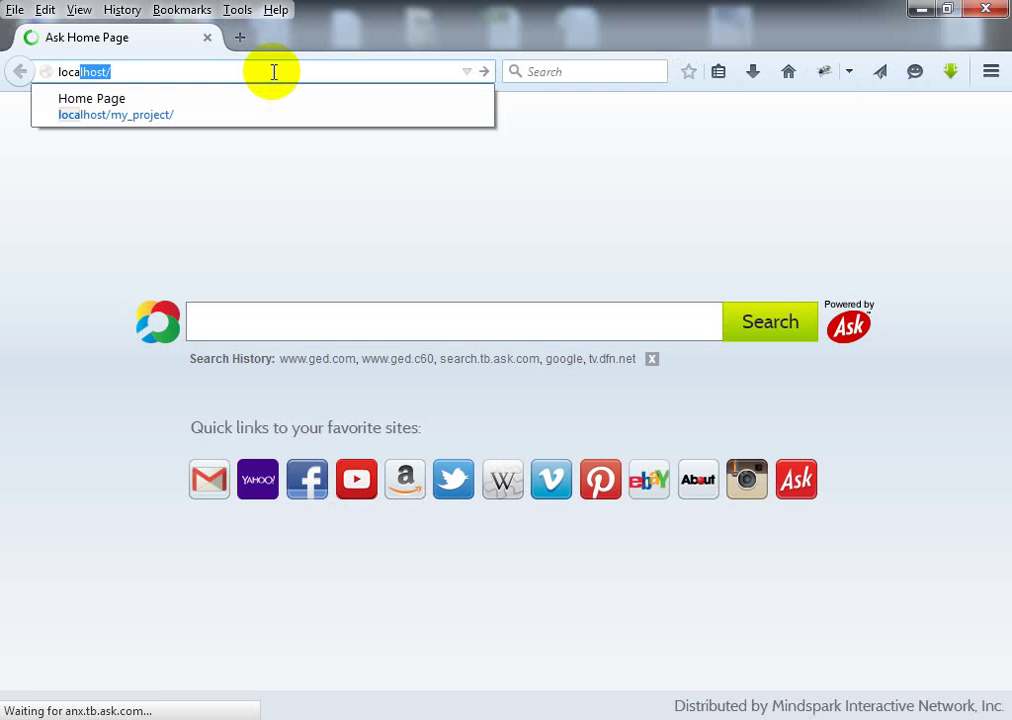
{"action": "key", "text": "Escape"}
{"action": "key", "text": "Return"}
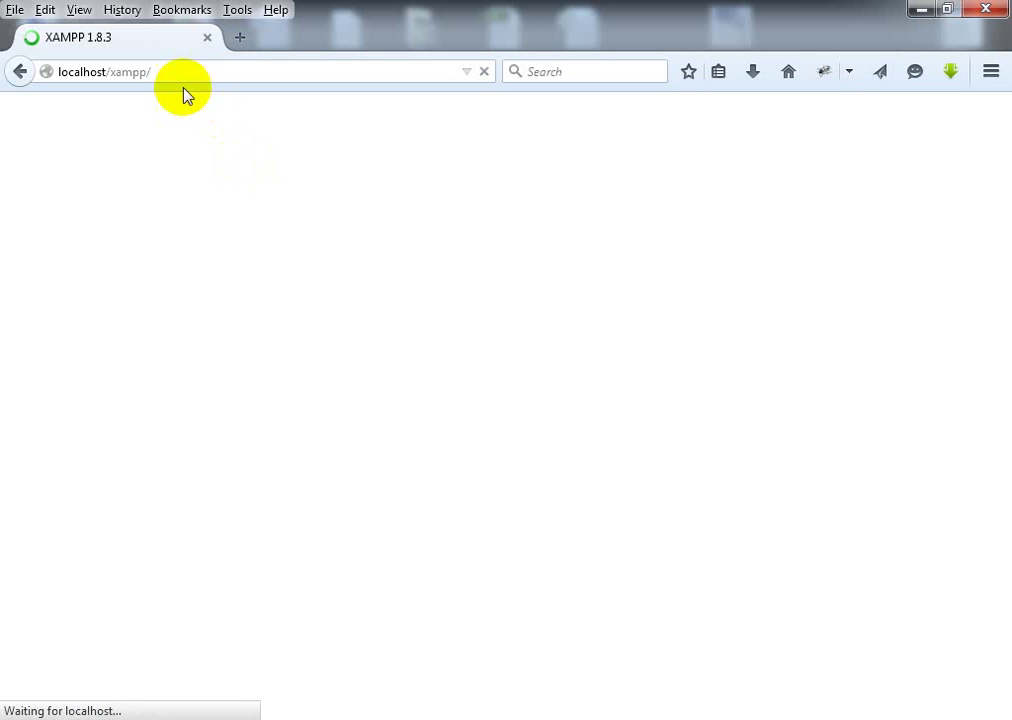
{"action": "left_click", "coordinate": [167, 74]}
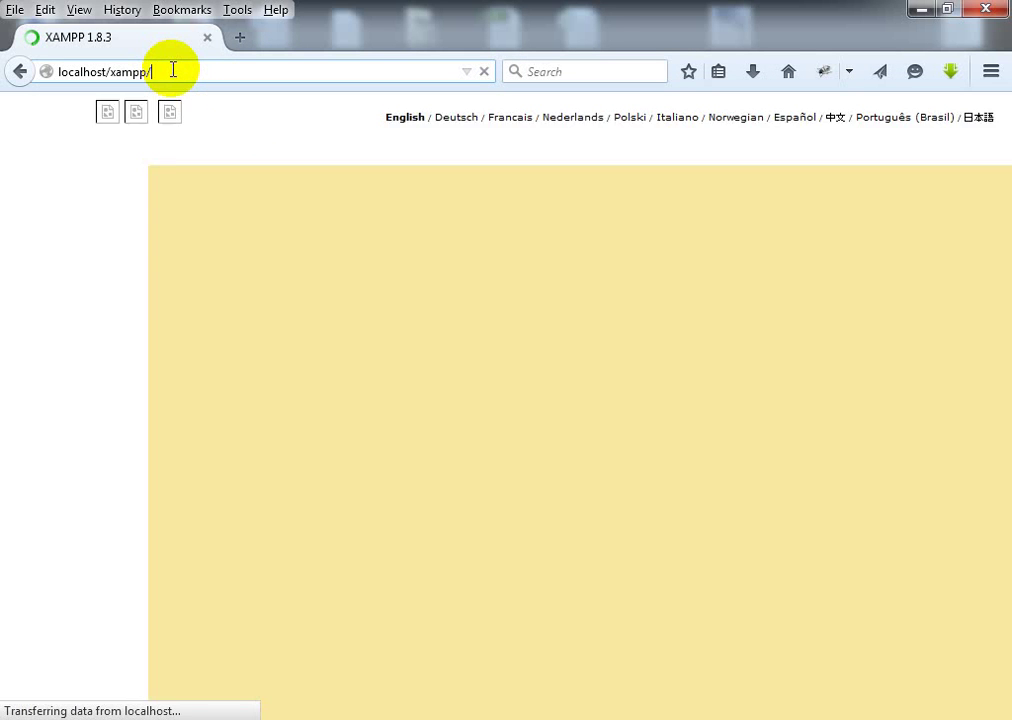
{"action": "left_click", "coordinate": [170, 70]}
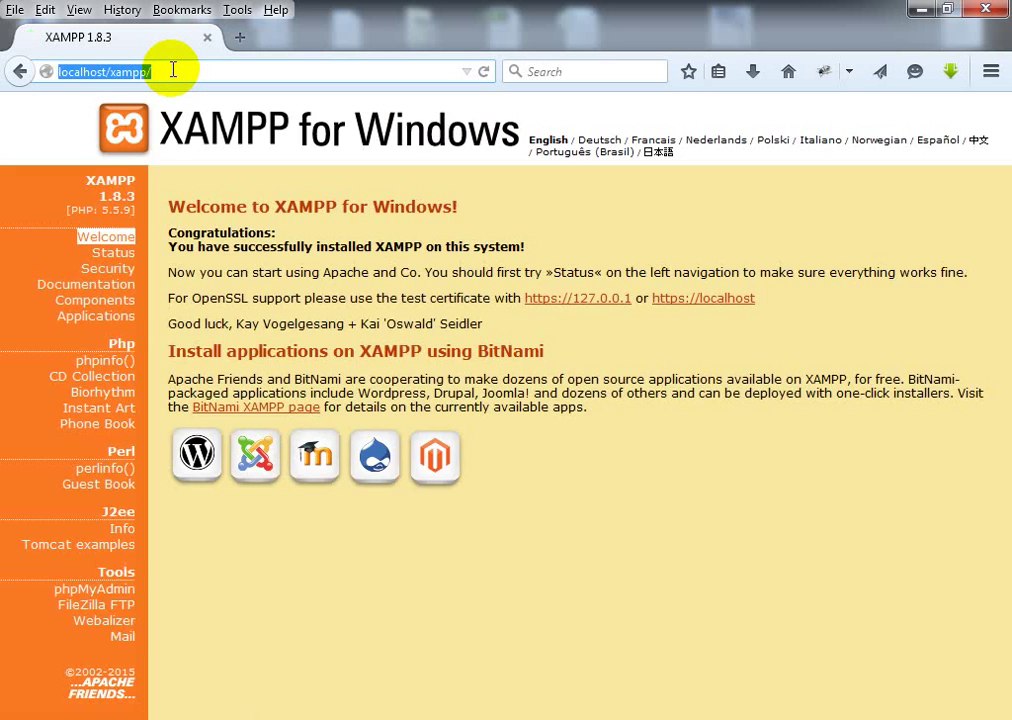
Step: Replace 'xampp/' in the address with 'phpmyadmin' to load localhost/phpmyadmin
{"action": "left_click", "coordinate": [178, 70]}
{"action": "key", "text": "BackSpace"}
{"action": "key", "text": "BackSpace"}
{"action": "key", "text": "BackSpace"}
{"action": "key", "text": "BackSpace"}
{"action": "key", "text": "BackSpace"}
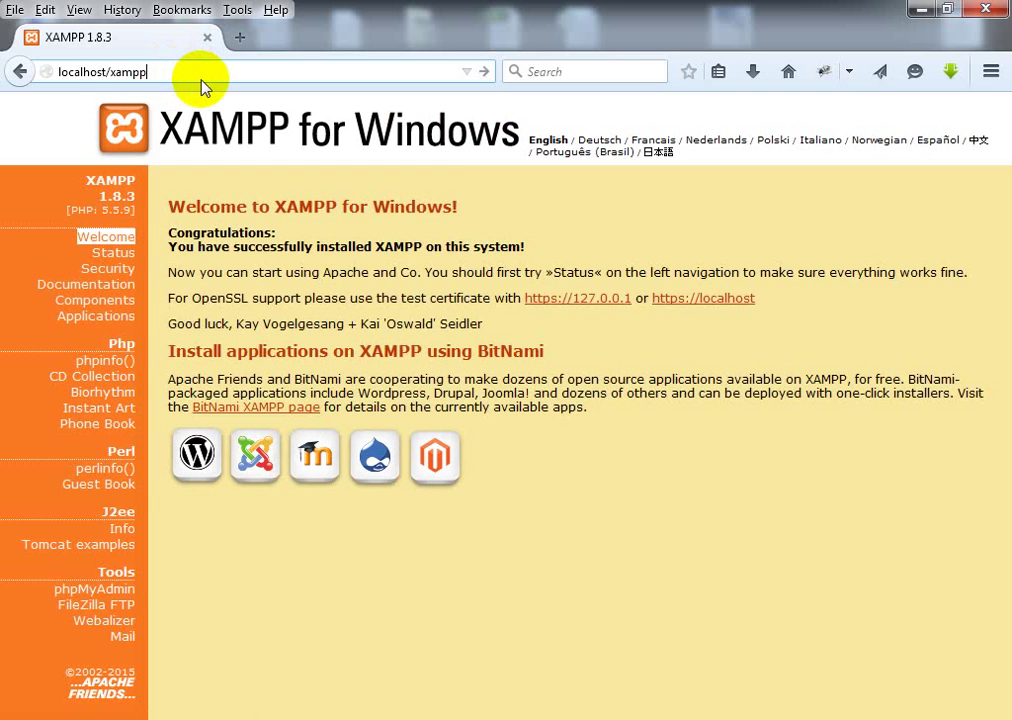
{"action": "key", "text": "BackSpace"}
{"action": "type", "text": "phpmyadmin"}
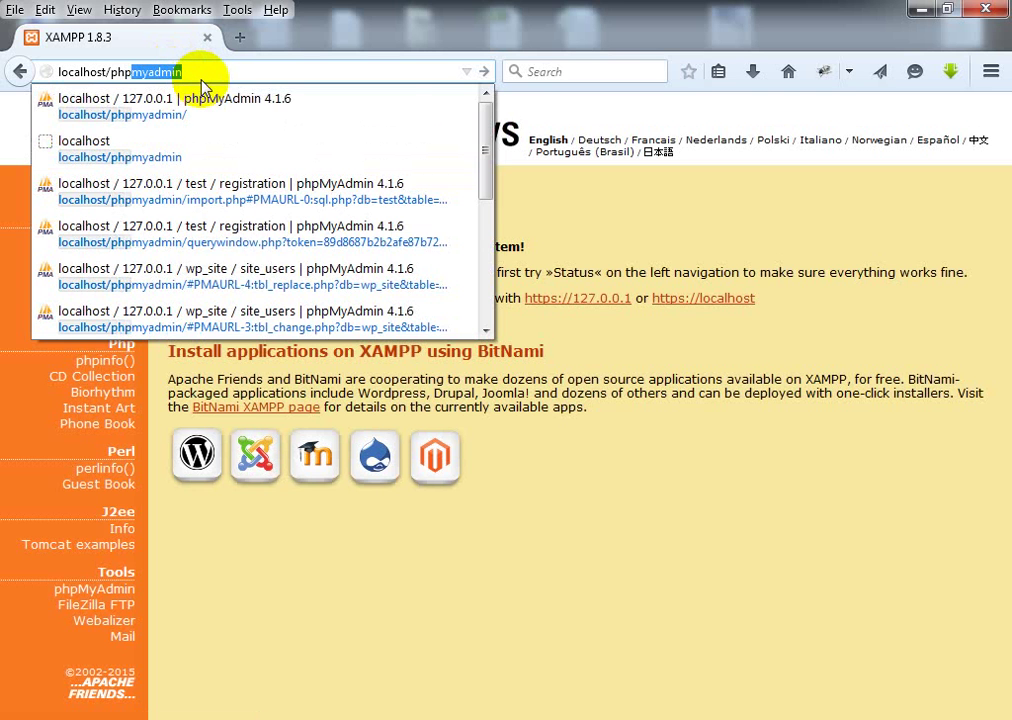
{"action": "key", "text": "Return"}
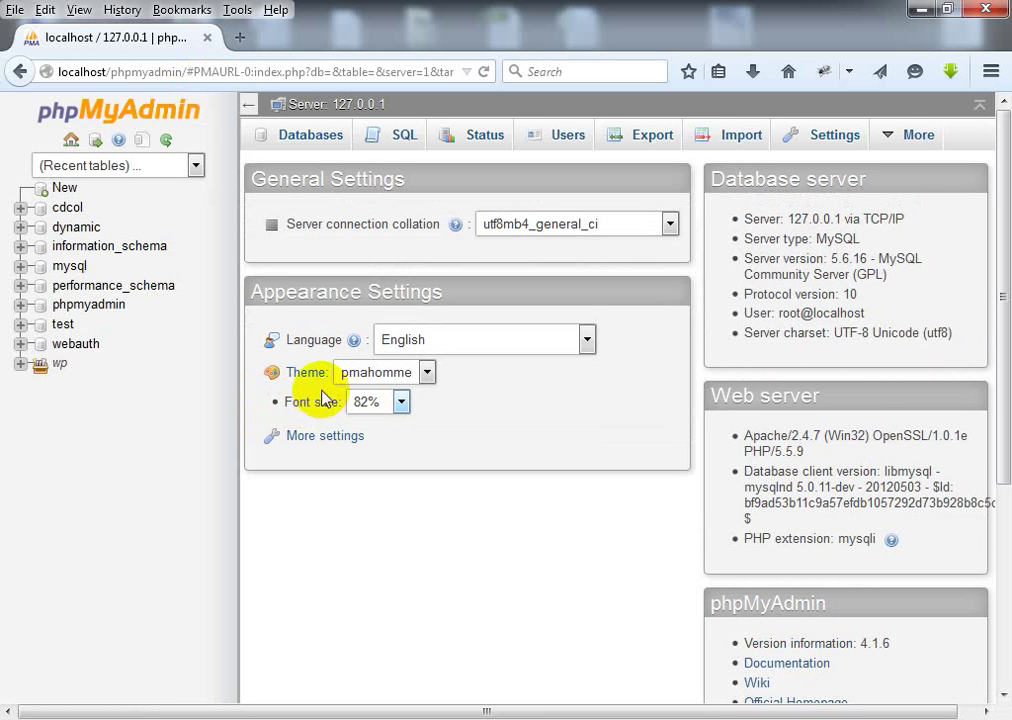
Step: Create a database named 'newspaper' from the Databases tab
{"action": "left_click", "coordinate": [313, 137]}
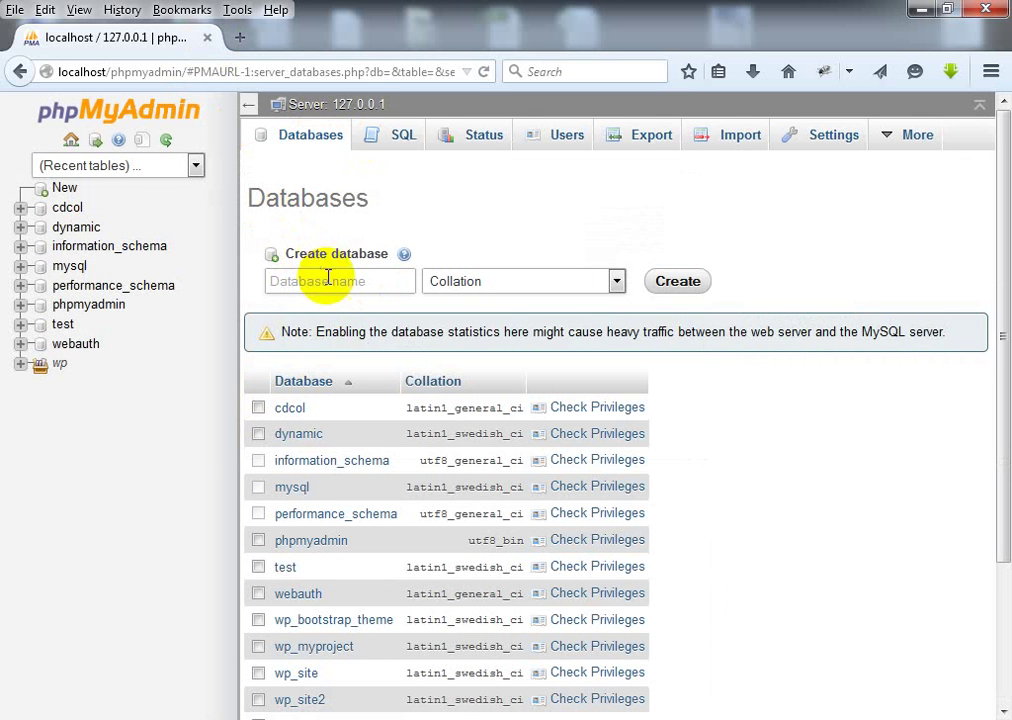
{"action": "type", "text": "newspaper"}
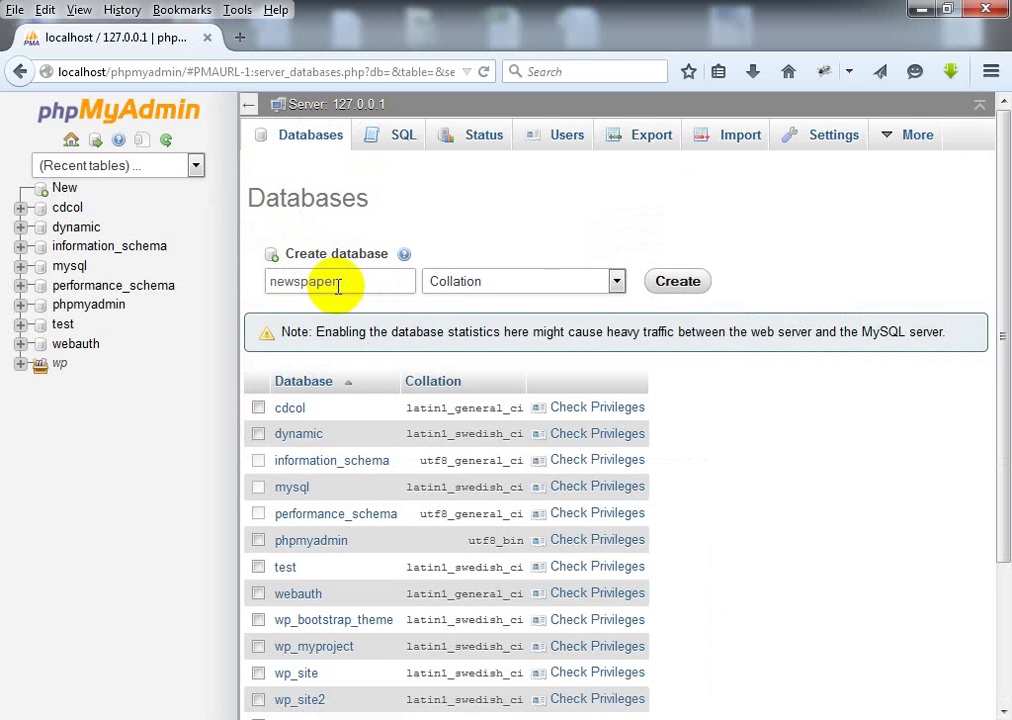
{"action": "left_click", "coordinate": [697, 281]}
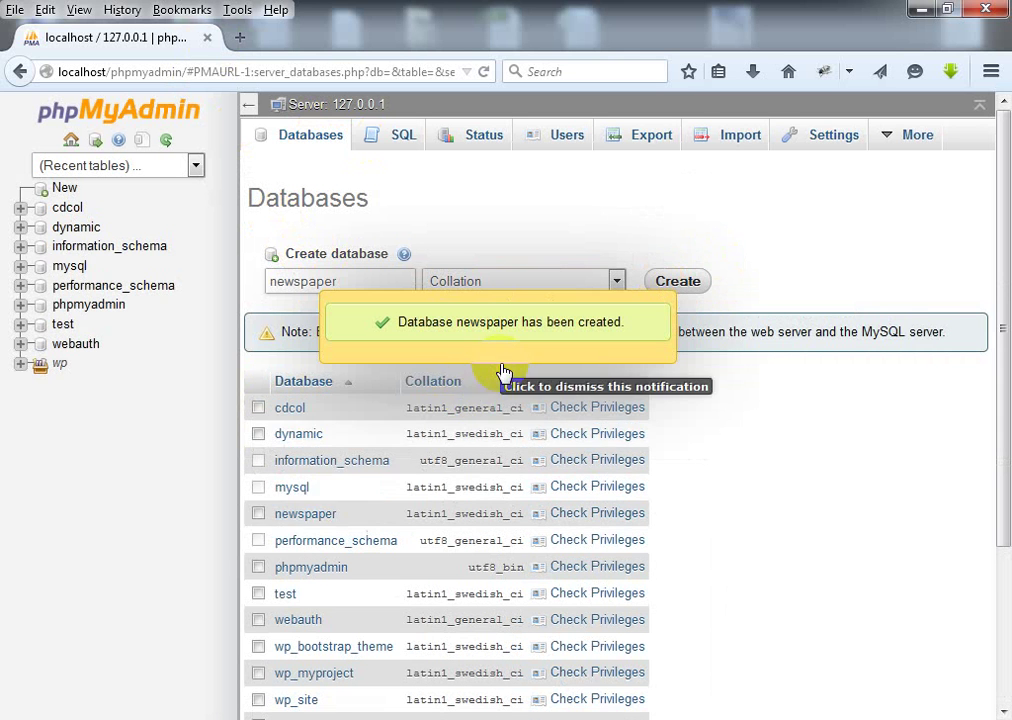
{"action": "mouse_move", "coordinate": [215, 716]}
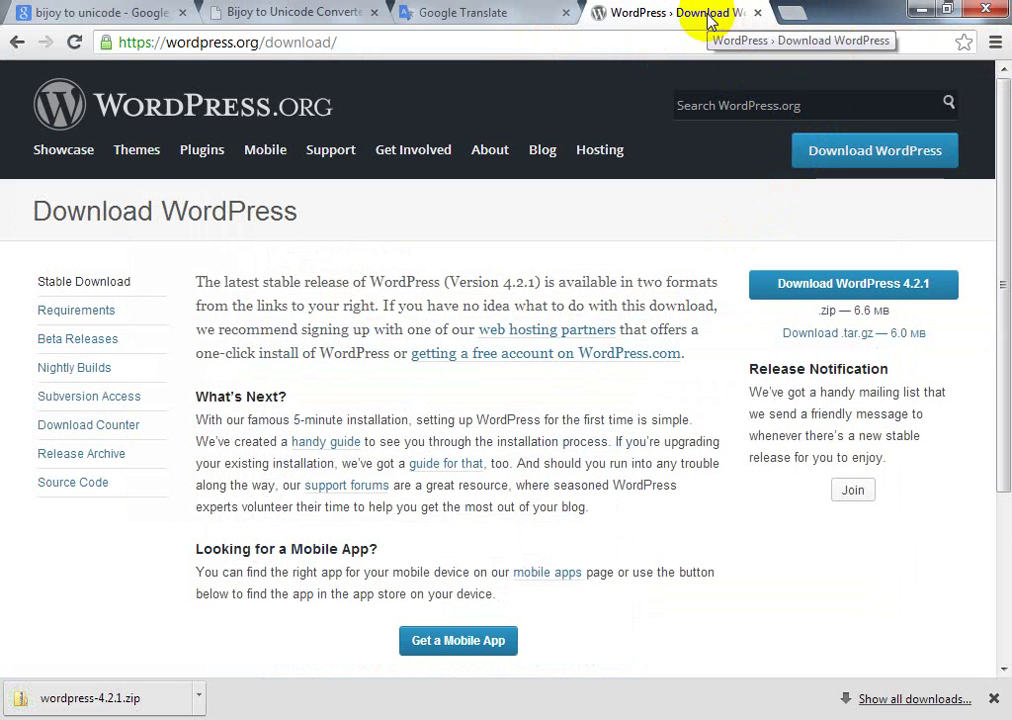
Step: Open Chrome's Downloads list and show wordpress-4.2.1.zip in its folder
{"action": "left_click", "coordinate": [994, 43]}
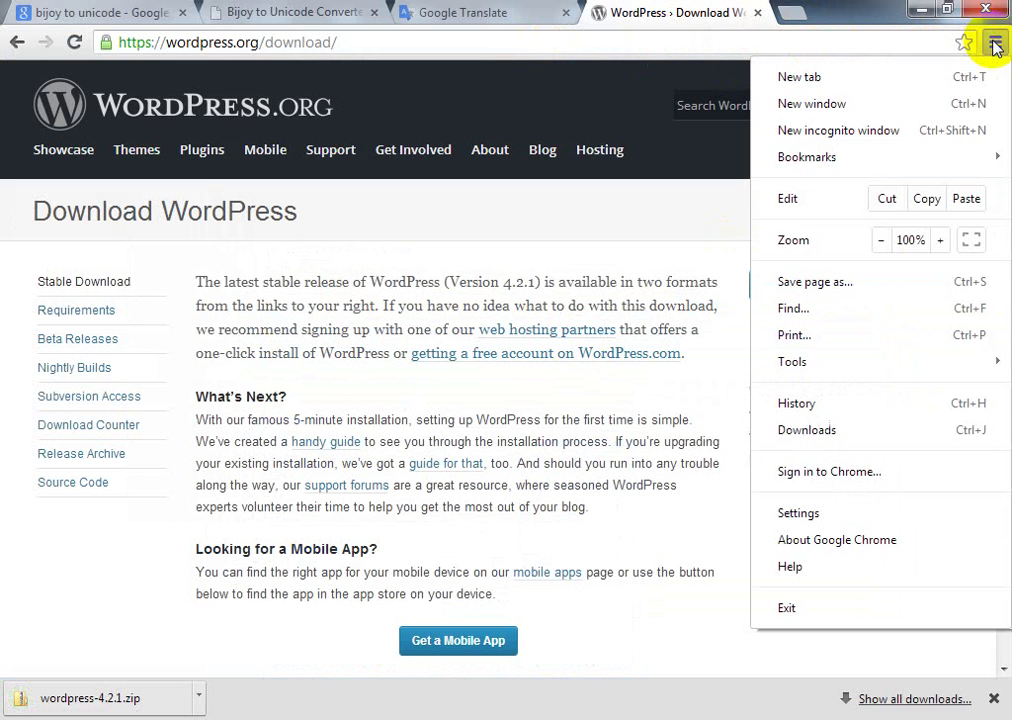
{"action": "left_click", "coordinate": [816, 432]}
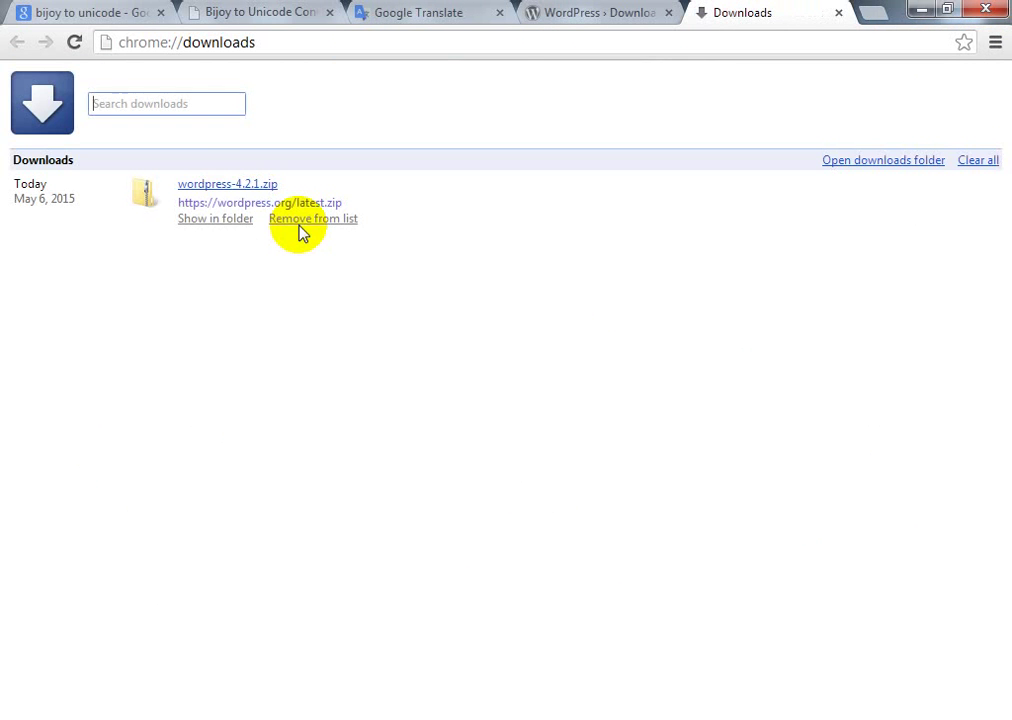
{"action": "left_click", "coordinate": [228, 222]}
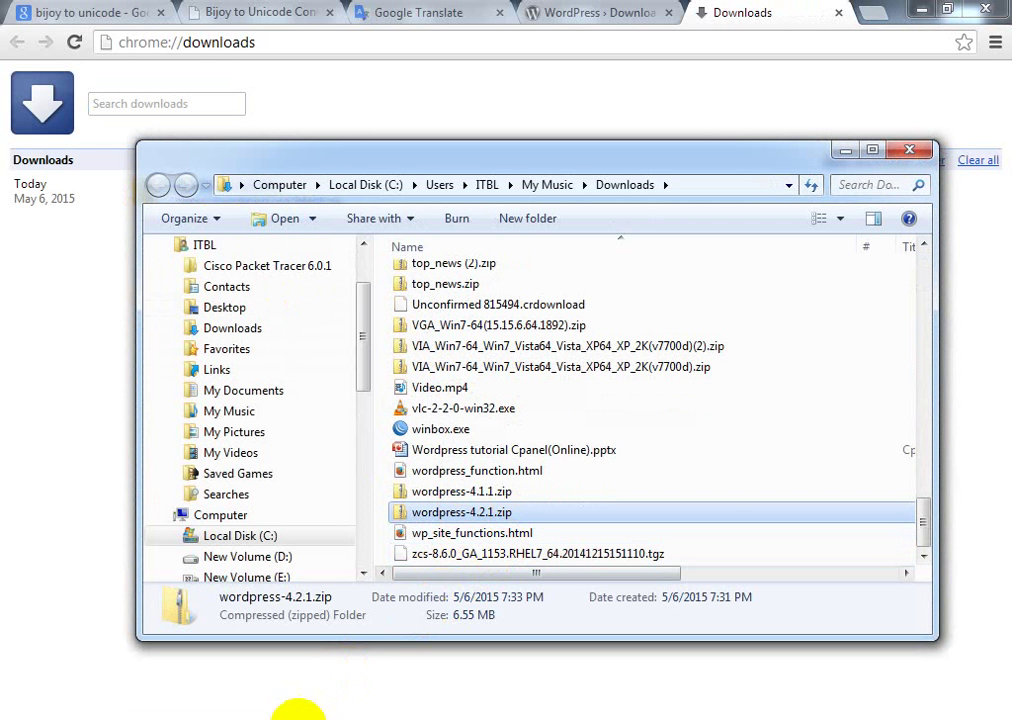
Step: Paste wordpress-4.2.1.zip into the C:\xampp\htdocs folder
{"action": "mouse_move", "coordinate": [160, 717]}
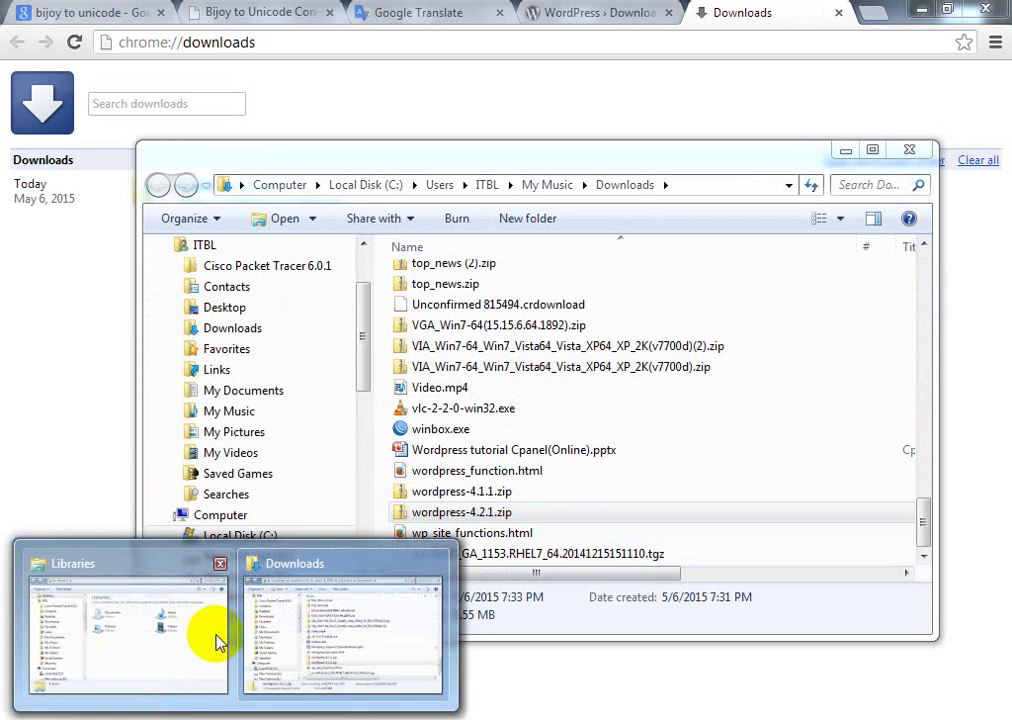
{"action": "mouse_move", "coordinate": [197, 653]}
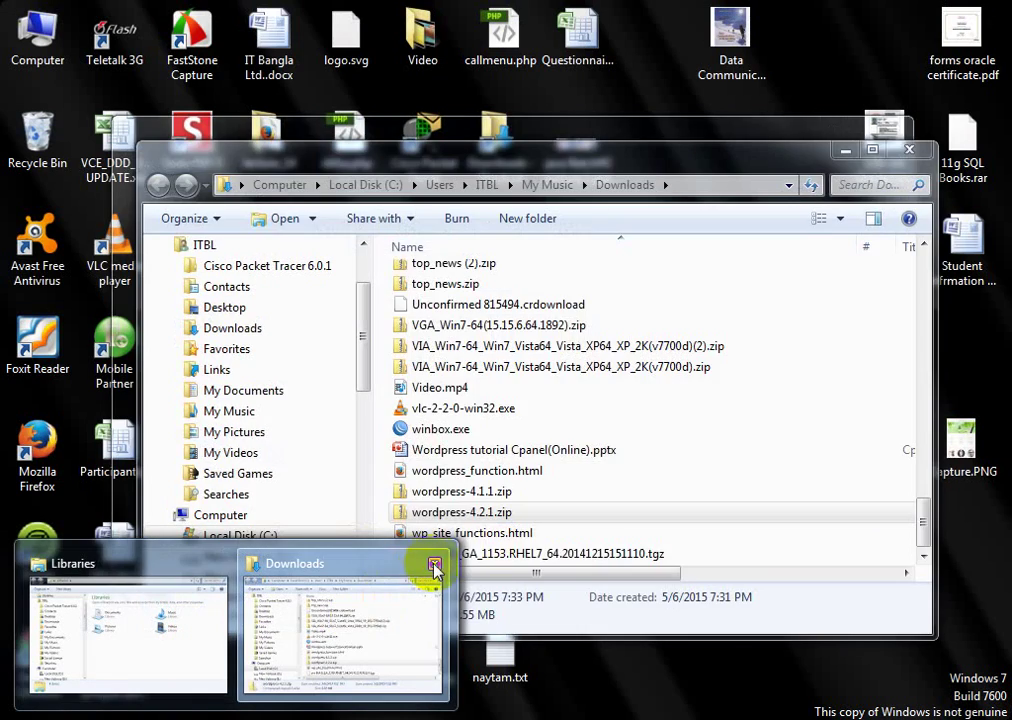
{"action": "left_click", "coordinate": [431, 566]}
{"action": "left_click", "coordinate": [155, 638]}
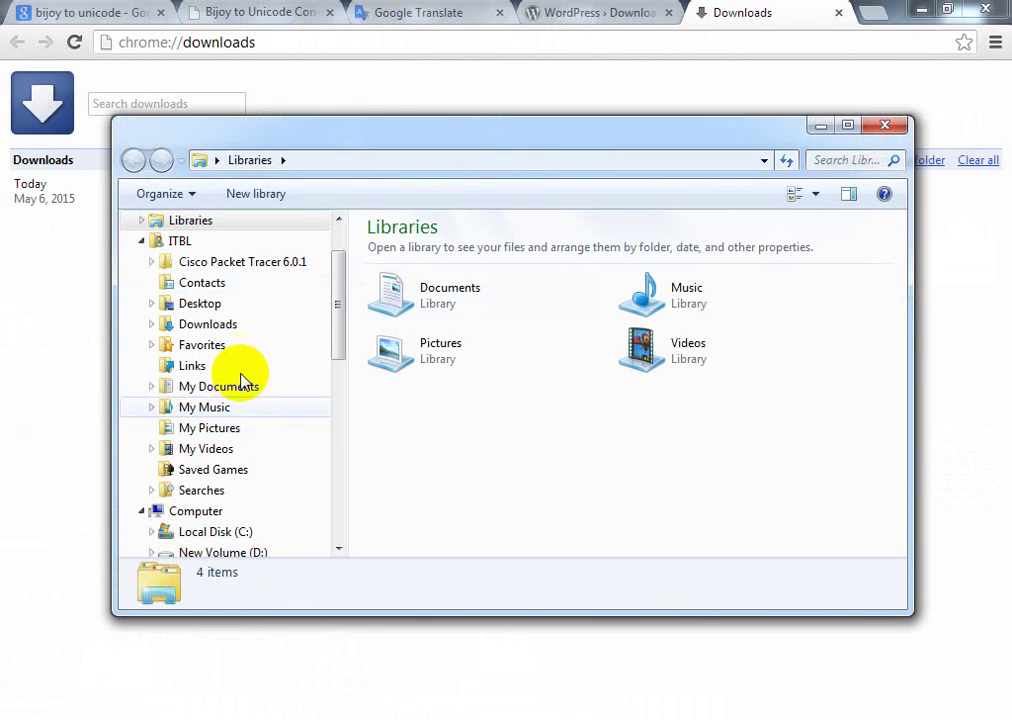
{"action": "left_click", "coordinate": [232, 533]}
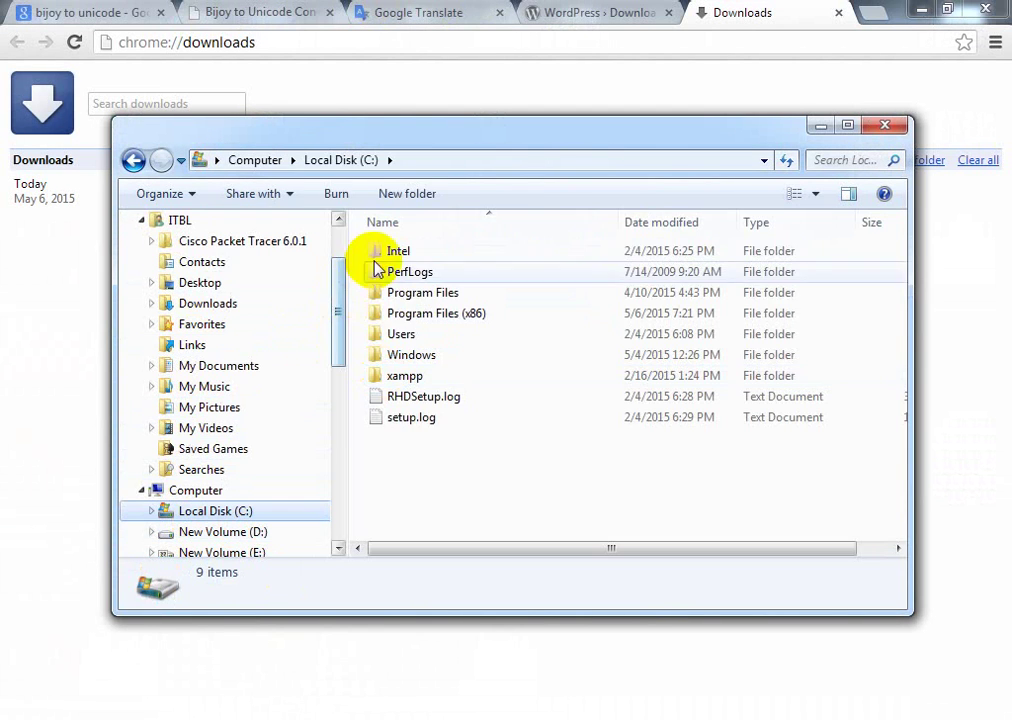
{"action": "double_click", "coordinate": [402, 376]}
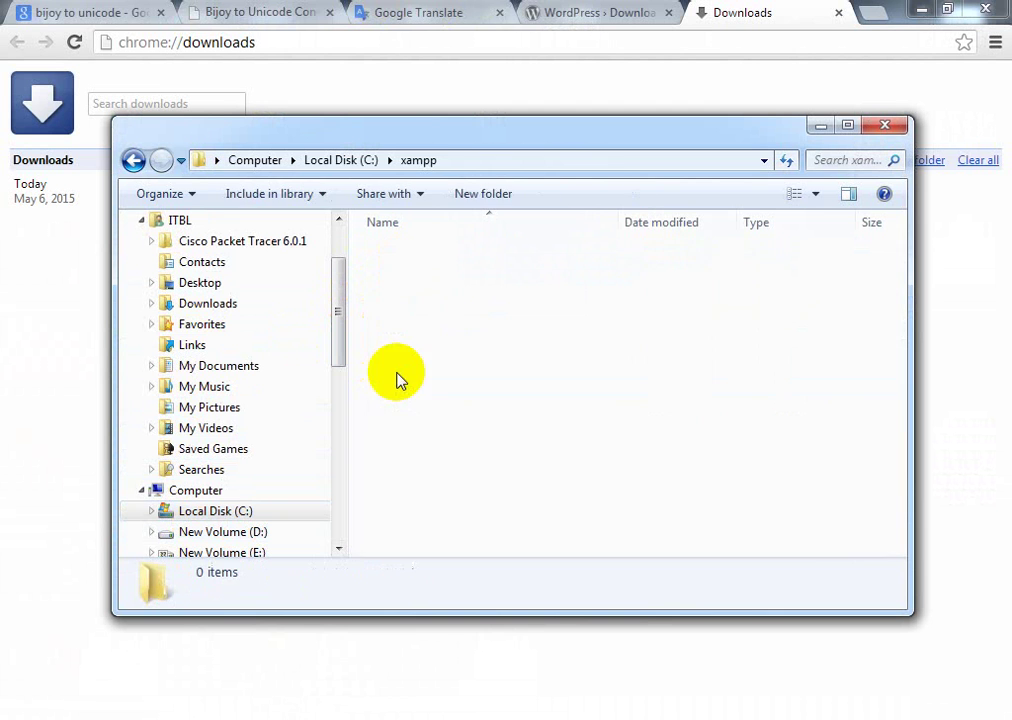
{"action": "double_click", "coordinate": [406, 354]}
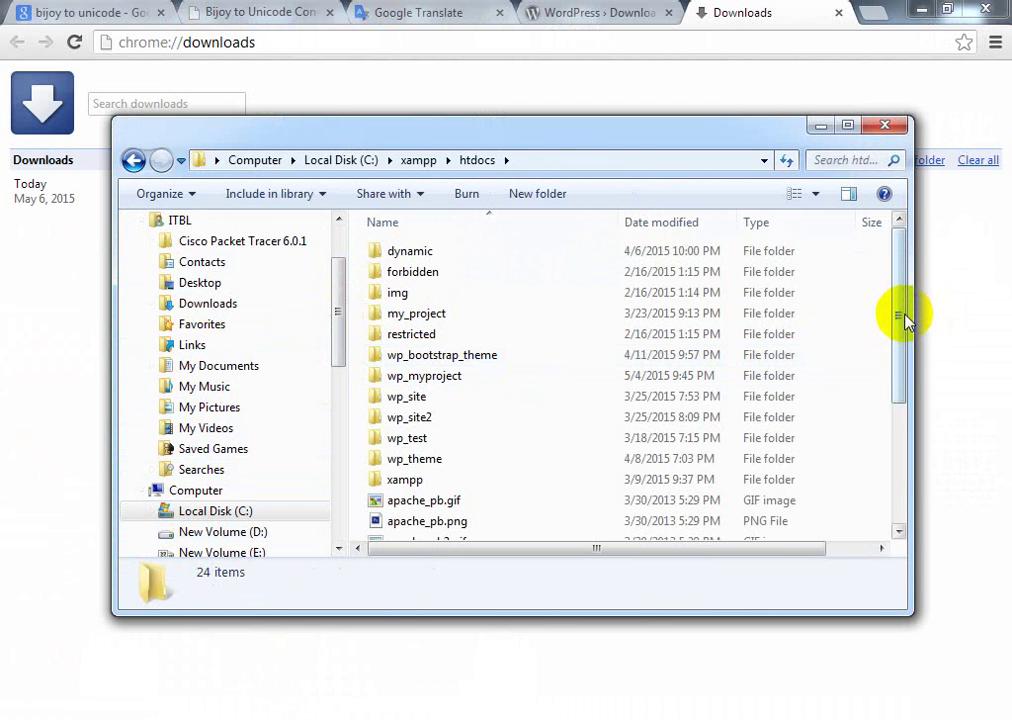
{"action": "key", "text": "ctrl+v"}
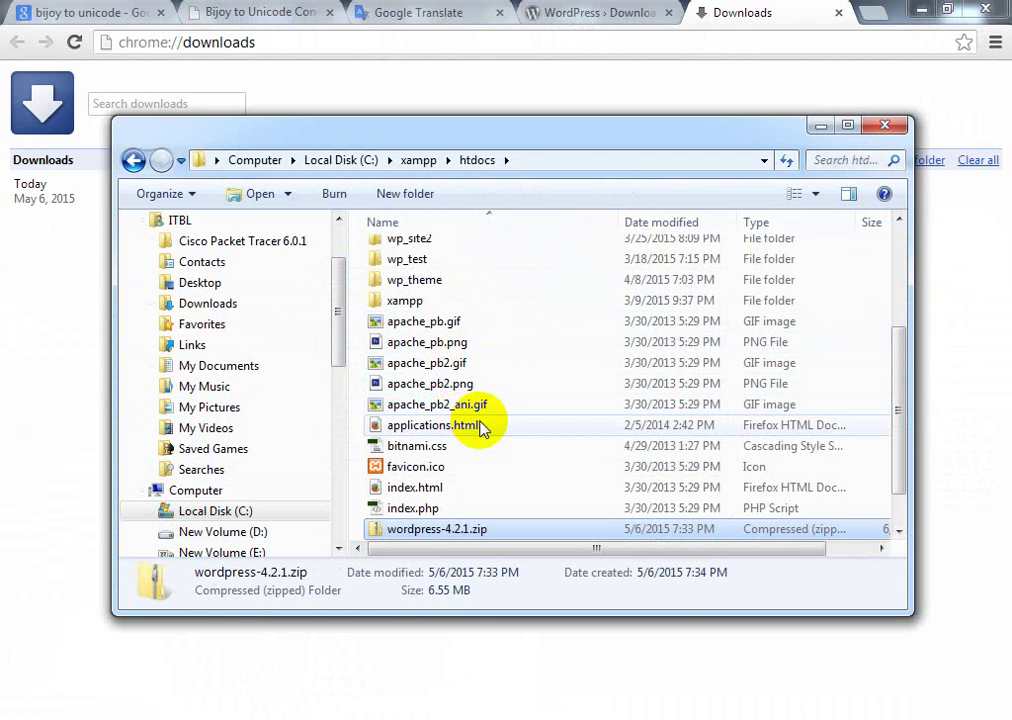
Step: Choose Extract All for wordpress-4.2.1.zip in htdocs
{"action": "scroll", "coordinate": [470, 440], "scroll_direction": "down", "scroll_amount": 1}
{"action": "right_click", "coordinate": [414, 486]}
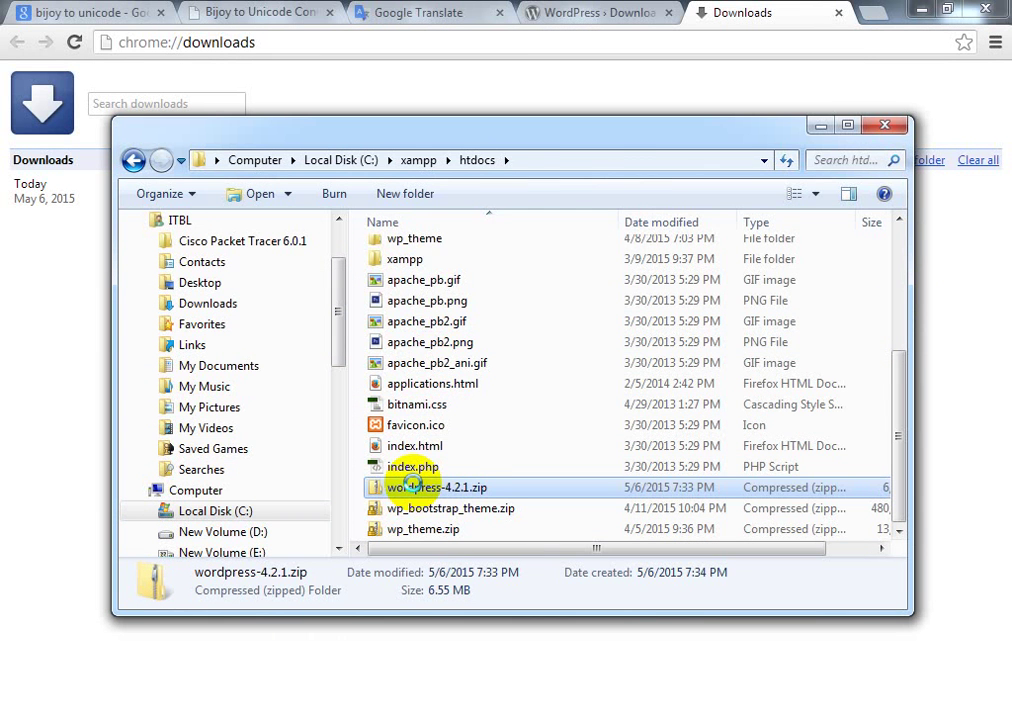
{"action": "left_click", "coordinate": [508, 176]}
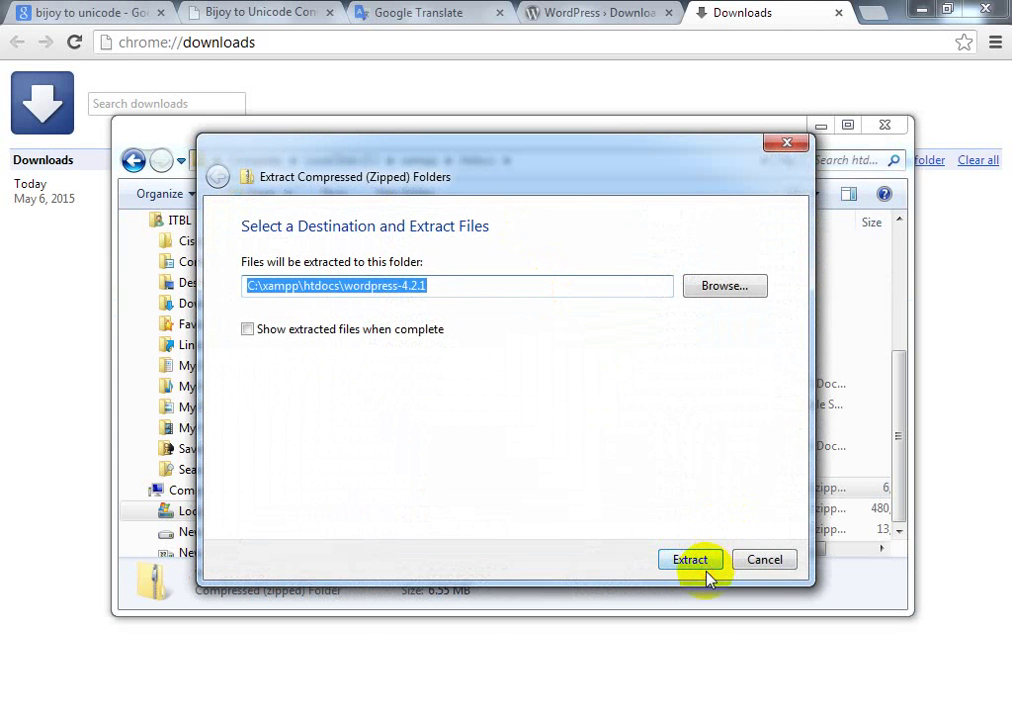
Step: Extract the zip into C:\xampp\htdocs\wordpress-4.2.1
{"action": "left_click", "coordinate": [699, 561]}
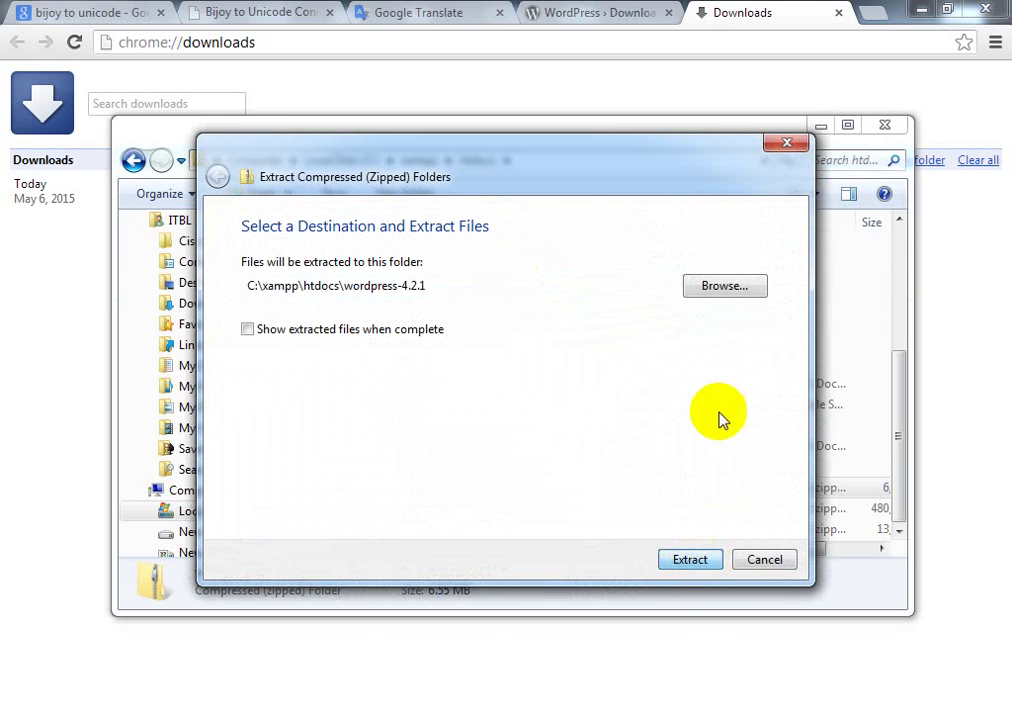
{"action": "left_click", "coordinate": [696, 558]}
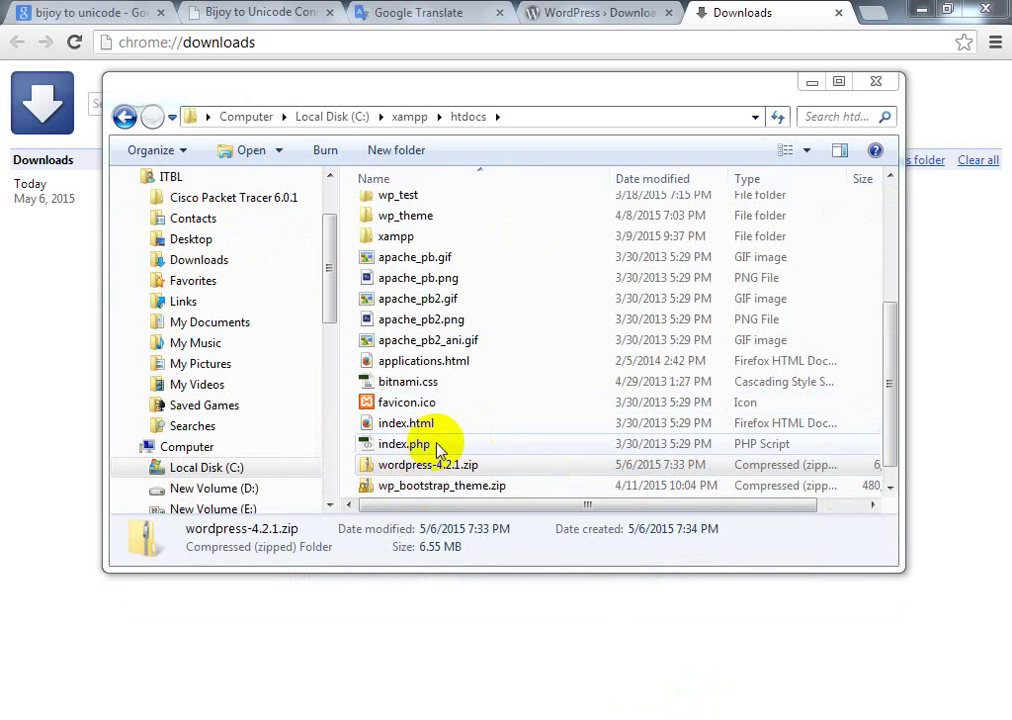
{"action": "left_click", "coordinate": [429, 463]}
{"action": "scroll", "coordinate": [457, 395], "scroll_direction": "up", "scroll_amount": 4}
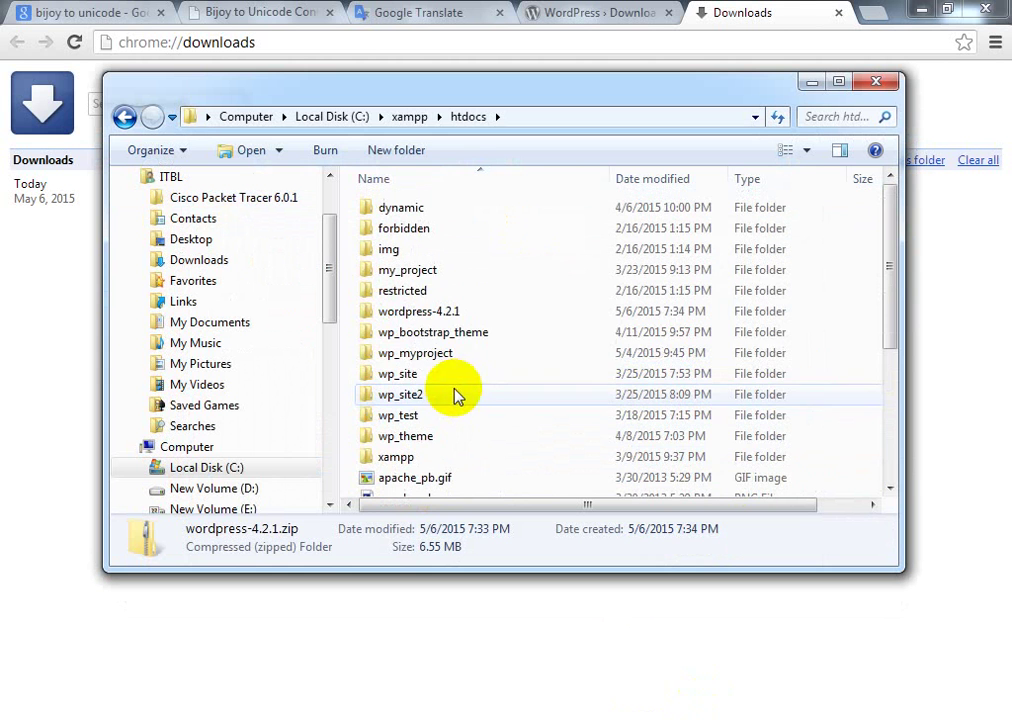
Step: Rename the wordpress-4.2.1 folder in htdocs to 'newspaper'
{"action": "left_click", "coordinate": [427, 313]}
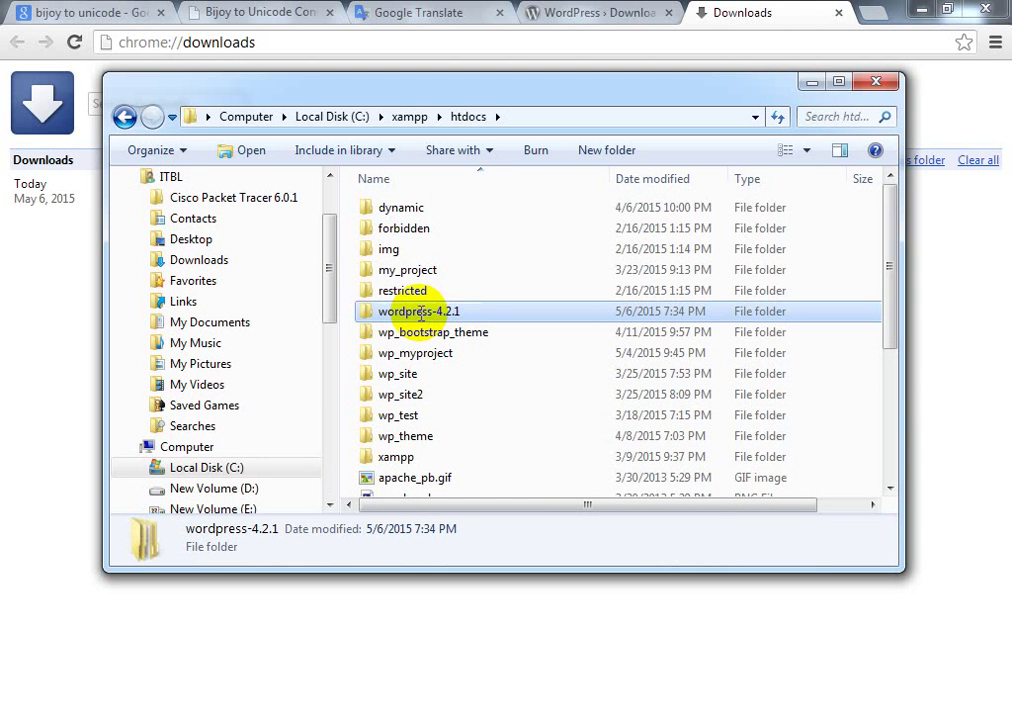
{"action": "left_click", "coordinate": [421, 312]}
{"action": "type", "text": "newspaper"}
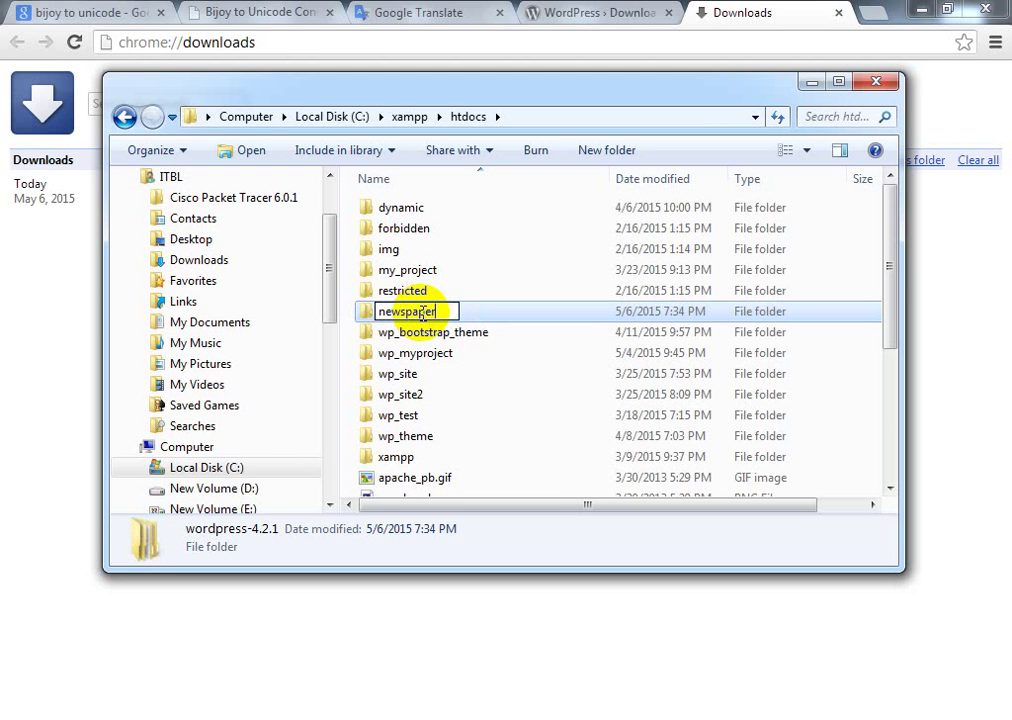
{"action": "key", "text": "Return"}
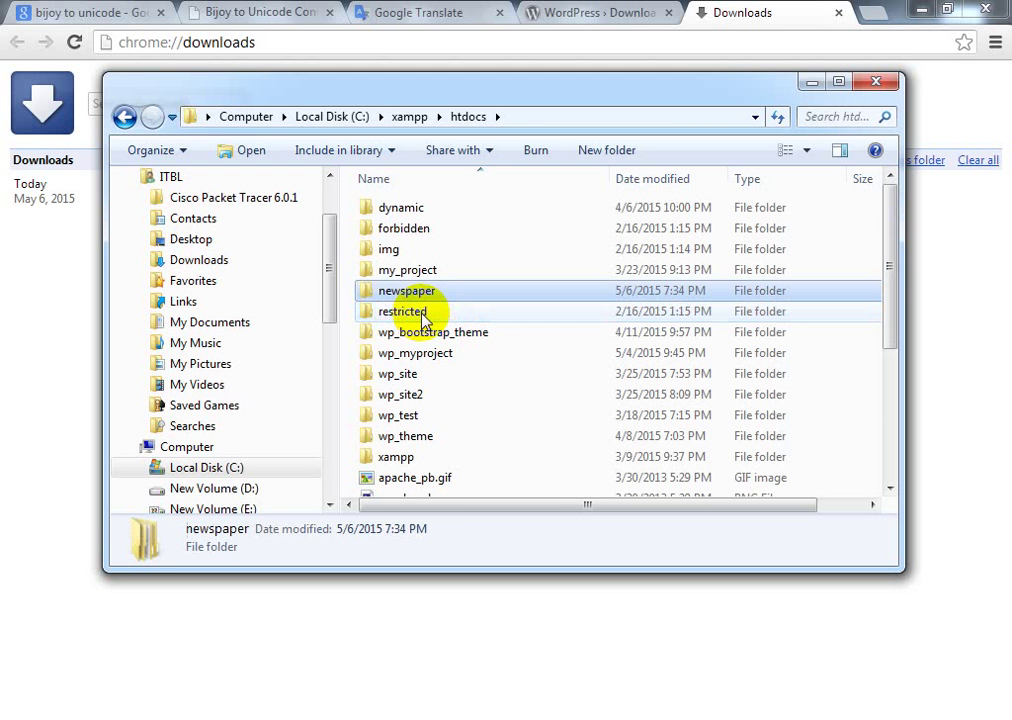
{"action": "mouse_move", "coordinate": [419, 298]}
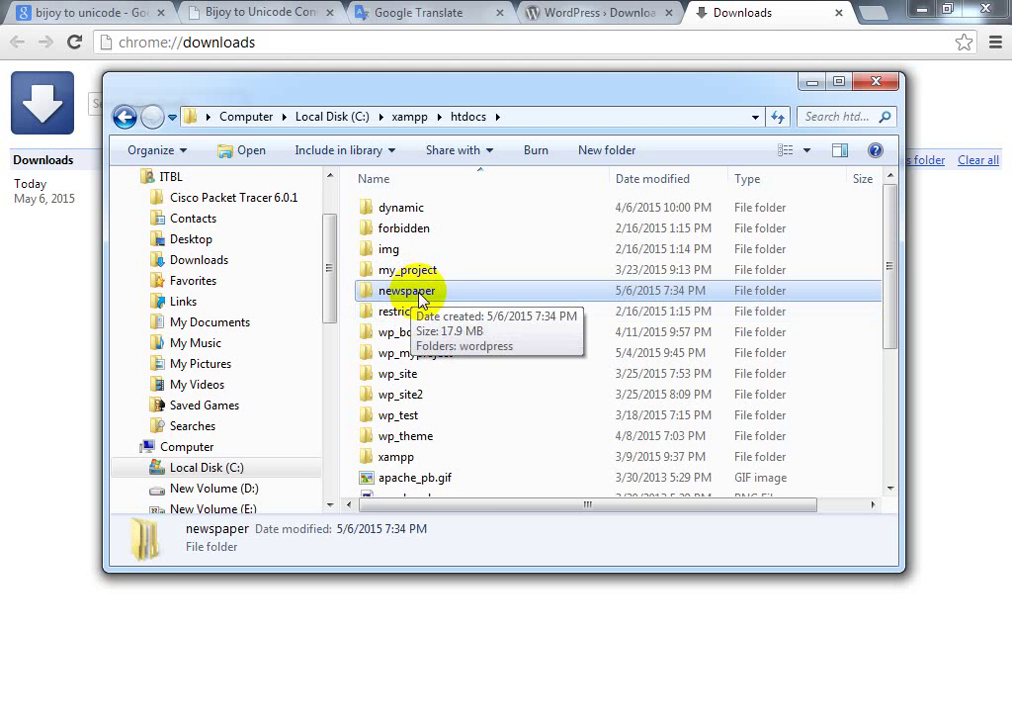
{"action": "scroll", "coordinate": [443, 460], "scroll_direction": "down", "scroll_amount": 5}
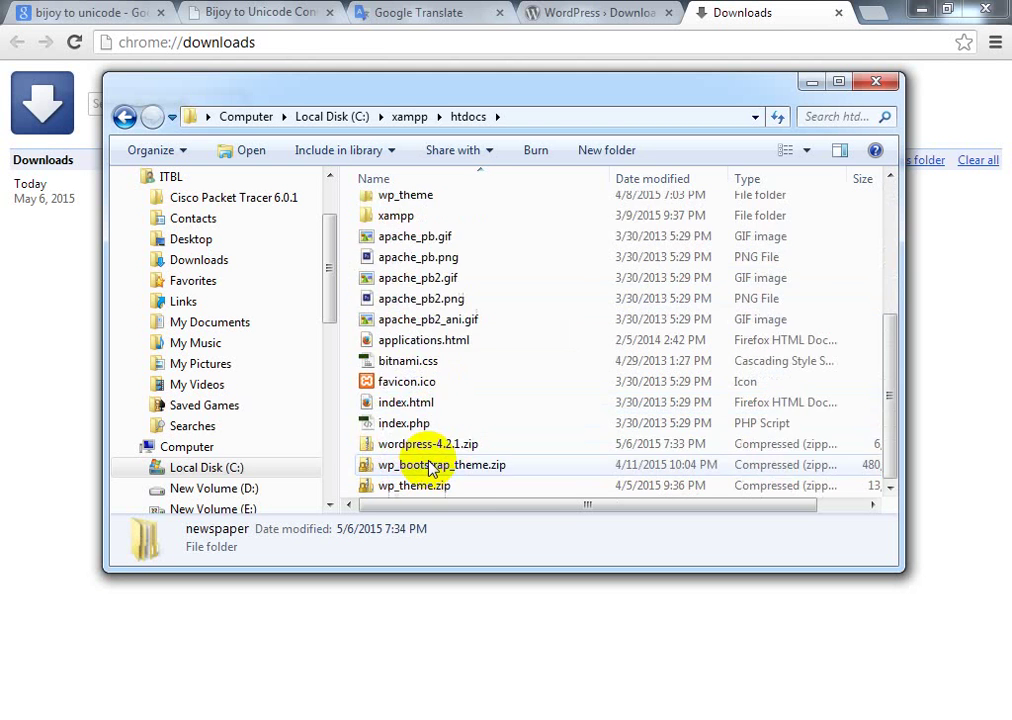
Step: Delete wordpress-4.2.1.zip from htdocs to the Recycle Bin, keeping the extracted newspaper folder
{"action": "left_click", "coordinate": [420, 447]}
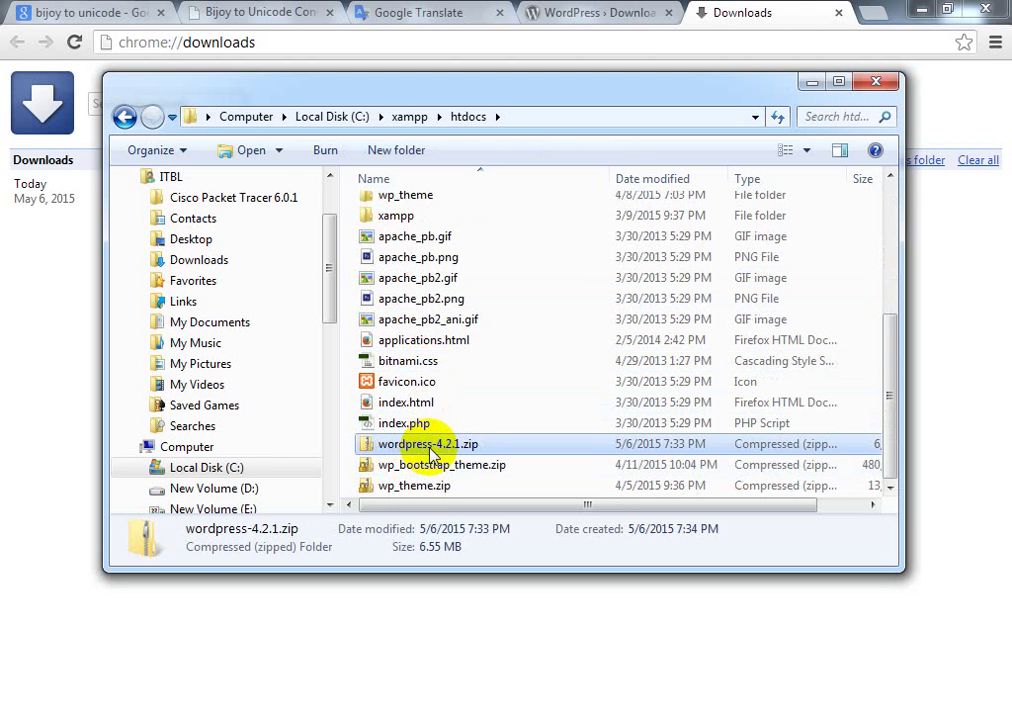
{"action": "double_click", "coordinate": [430, 450]}
{"action": "key", "text": "Delete"}
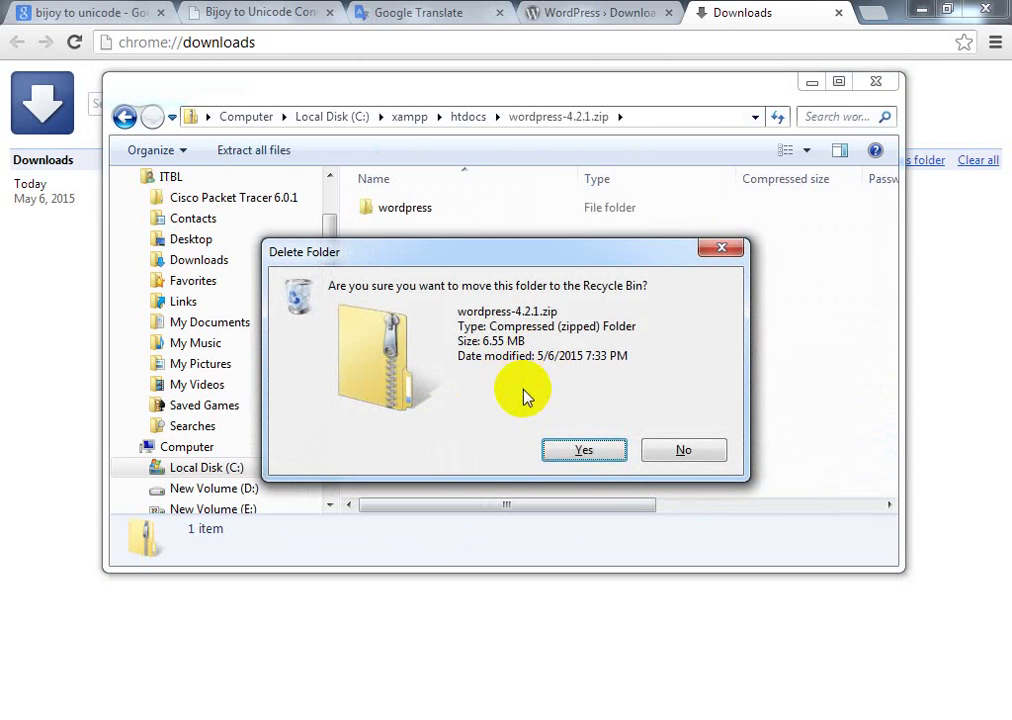
{"action": "left_click", "coordinate": [713, 456]}
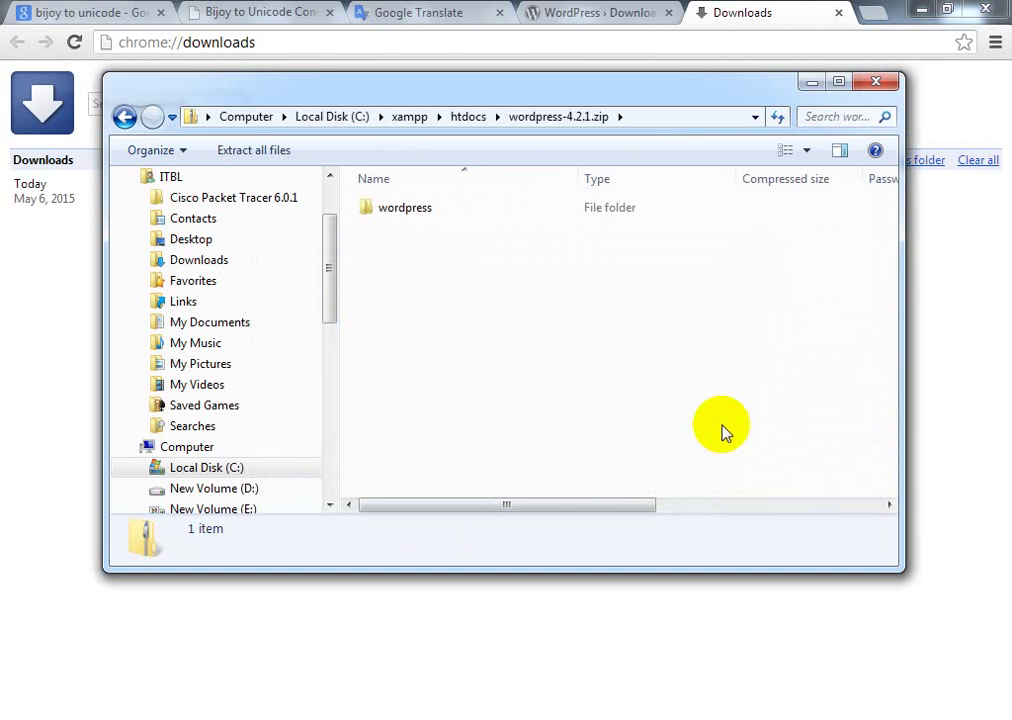
{"action": "left_click", "coordinate": [467, 116]}
{"action": "scroll", "coordinate": [430, 425], "scroll_direction": "down", "scroll_amount": 1}
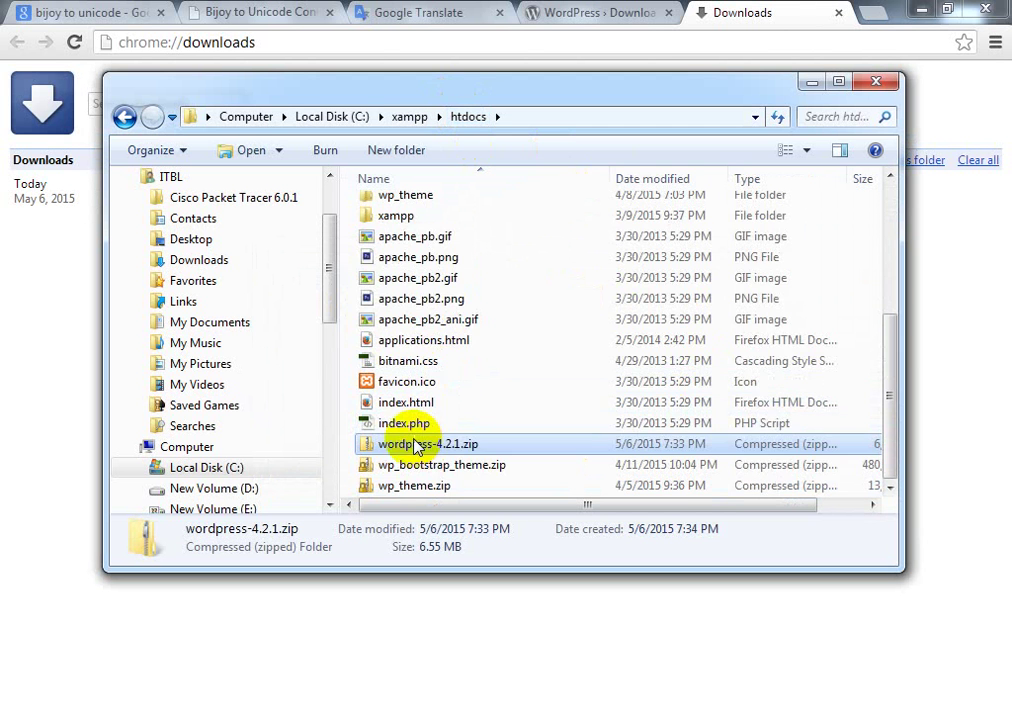
{"action": "scroll", "coordinate": [429, 300], "scroll_direction": "up", "scroll_amount": 3}
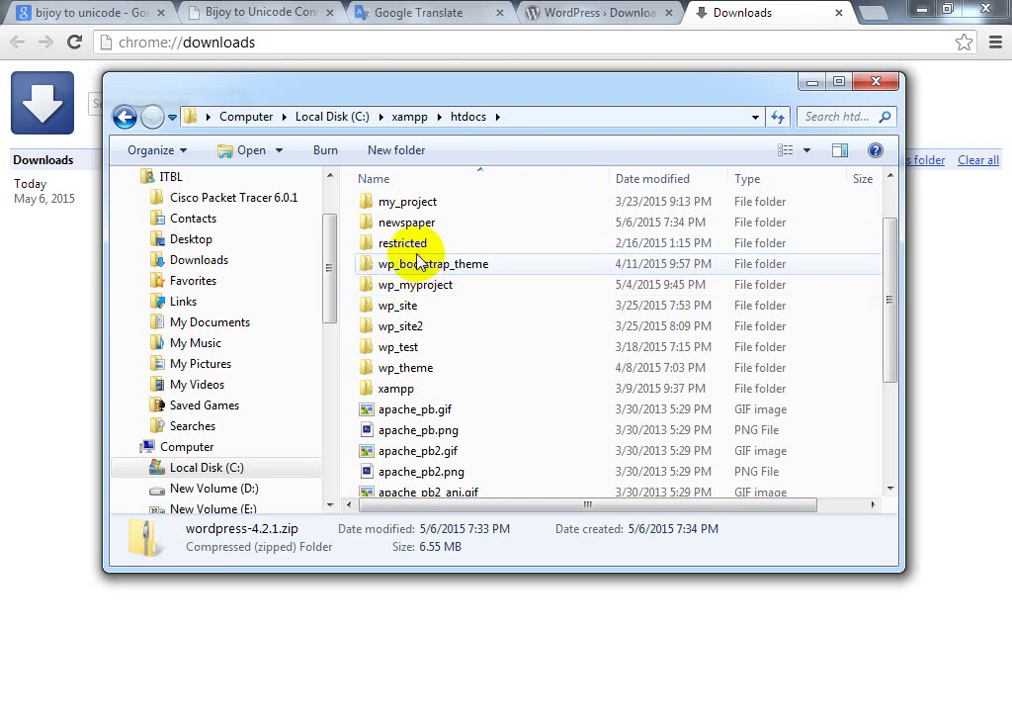
{"action": "scroll", "coordinate": [416, 429], "scroll_direction": "down", "scroll_amount": 3}
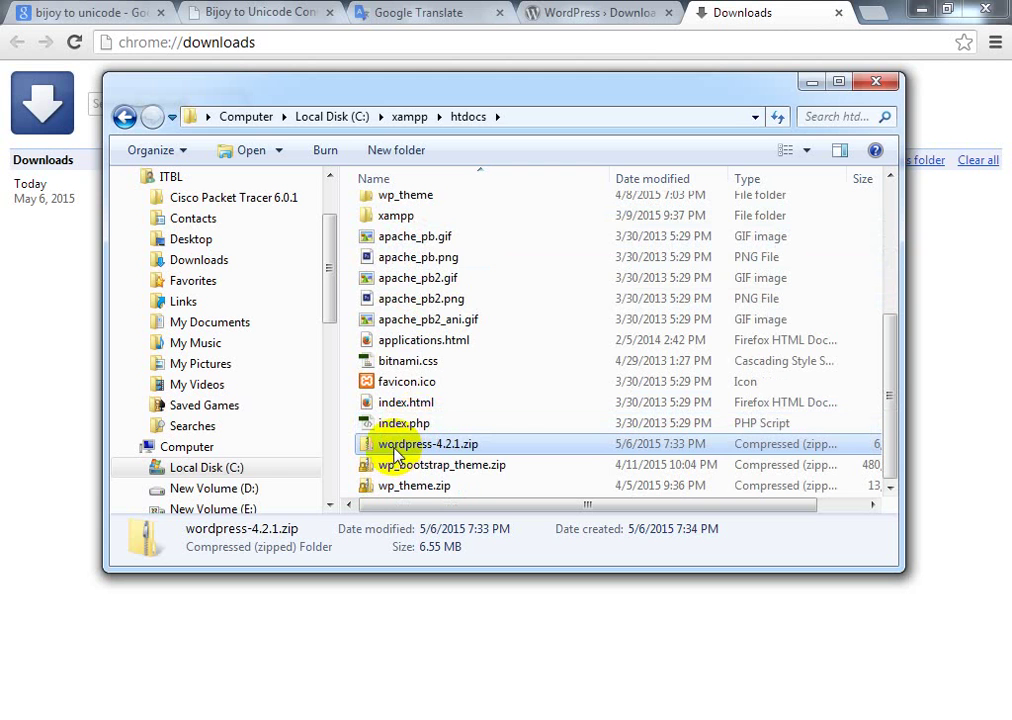
{"action": "key", "text": "Delete"}
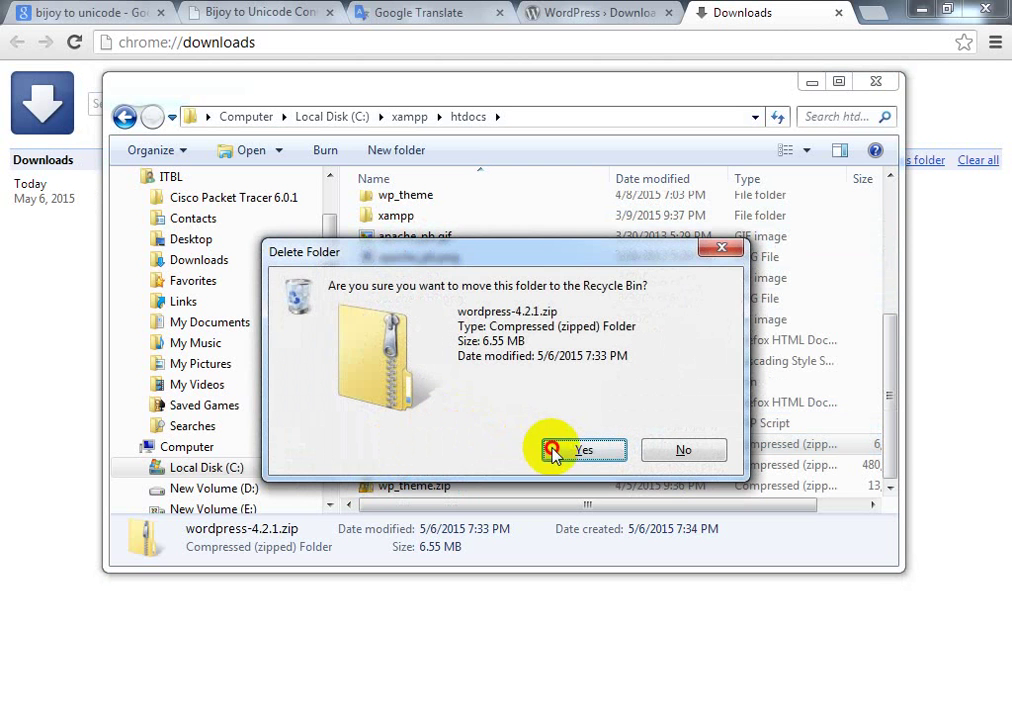
{"action": "left_click", "coordinate": [553, 453]}
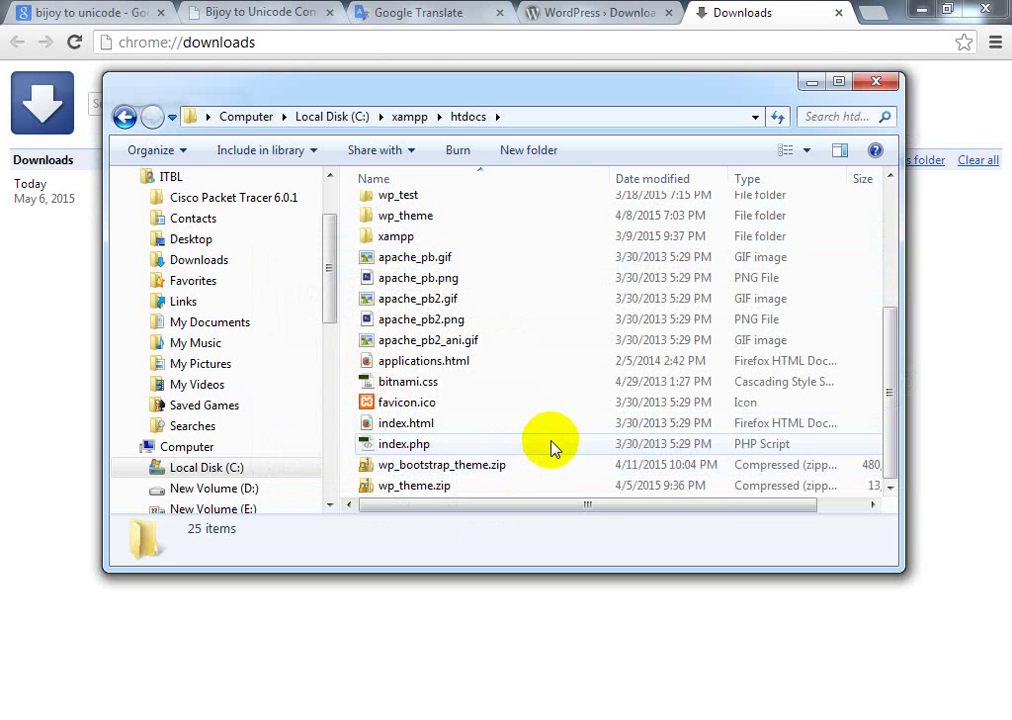
{"action": "scroll", "coordinate": [555, 445], "scroll_direction": "up", "scroll_amount": 4}
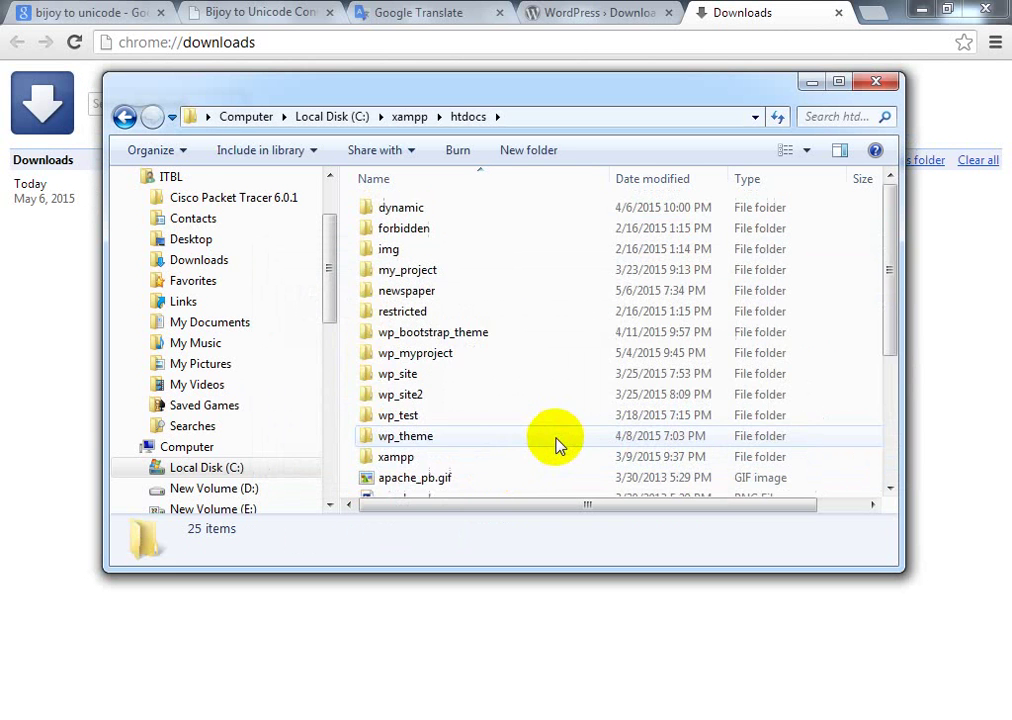
Step: Move all 19 WordPress files from newspaper\wordpress up into the newspaper folder
{"action": "double_click", "coordinate": [417, 294]}
{"action": "left_click", "coordinate": [408, 216]}
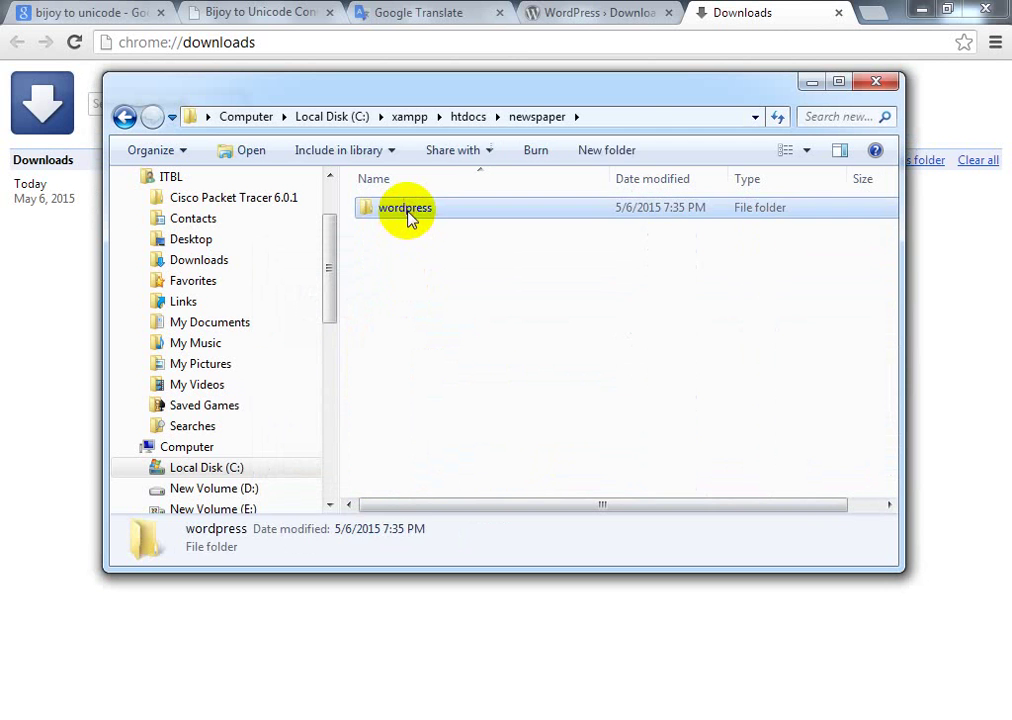
{"action": "double_click", "coordinate": [408, 216]}
{"action": "key", "text": "ctrl+a"}
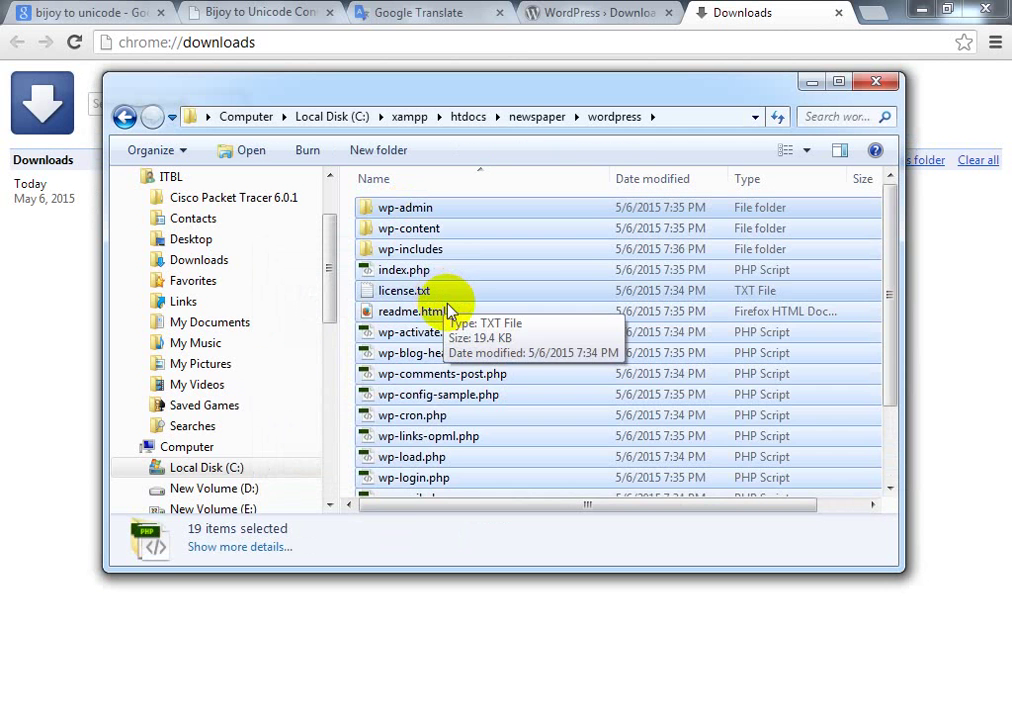
{"action": "key", "text": "ctrl+x"}
{"action": "key", "text": "BackSpace"}
{"action": "left_click", "coordinate": [454, 373]}
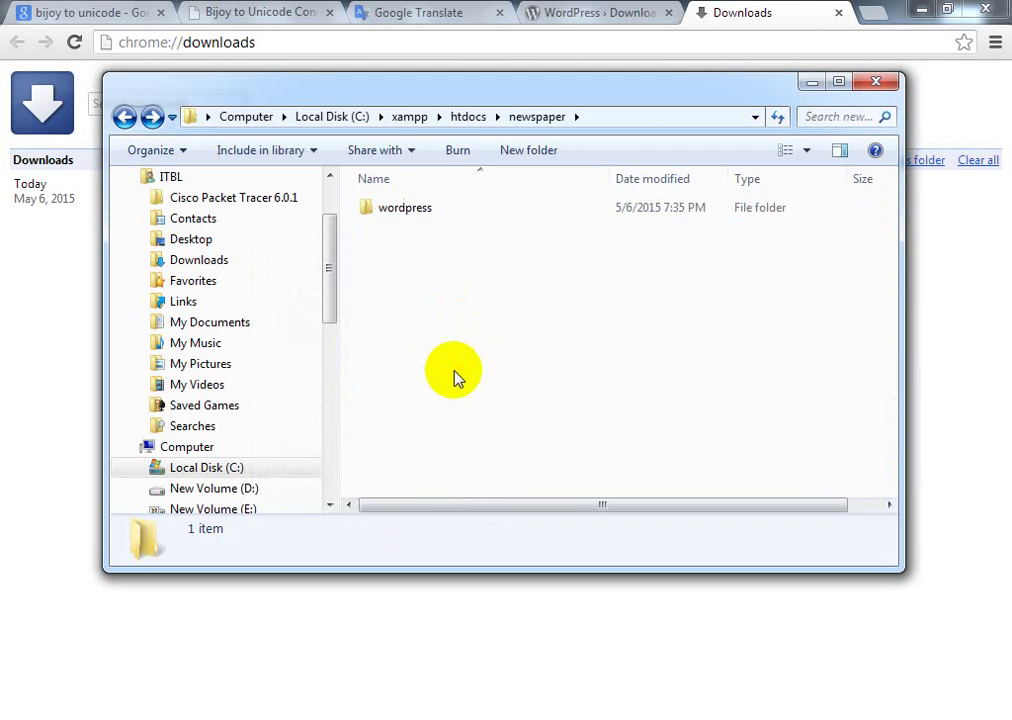
{"action": "key", "text": "ctrl+v"}
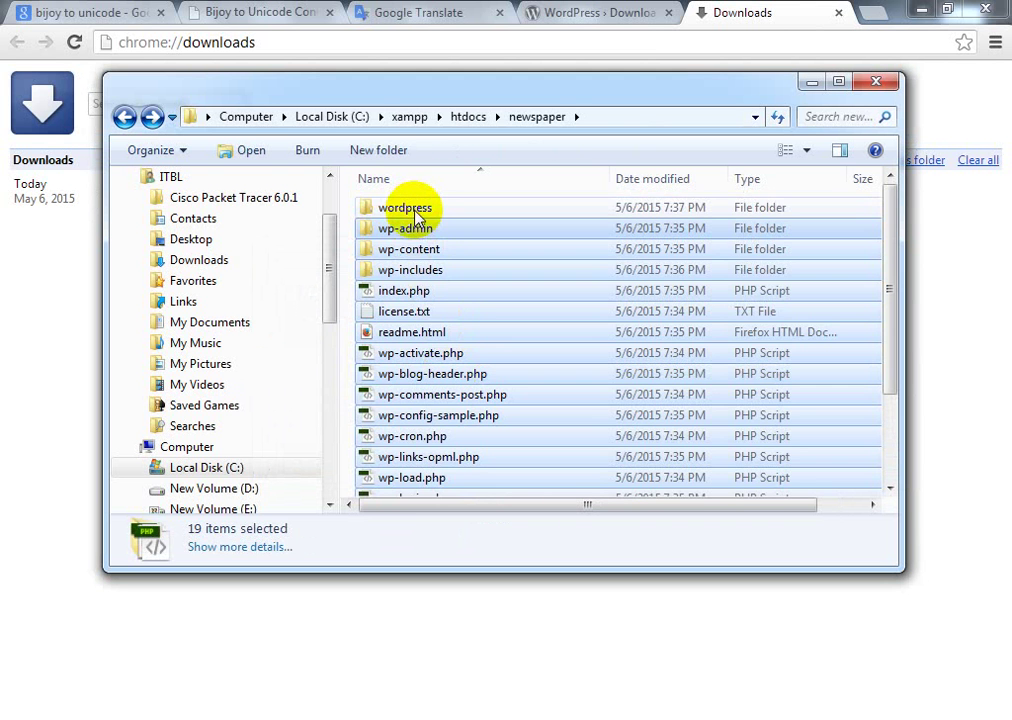
Step: Delete the now-empty inner wordpress folder and return to phpMyAdmin
{"action": "double_click", "coordinate": [416, 210]}
{"action": "key", "text": "BackSpace"}
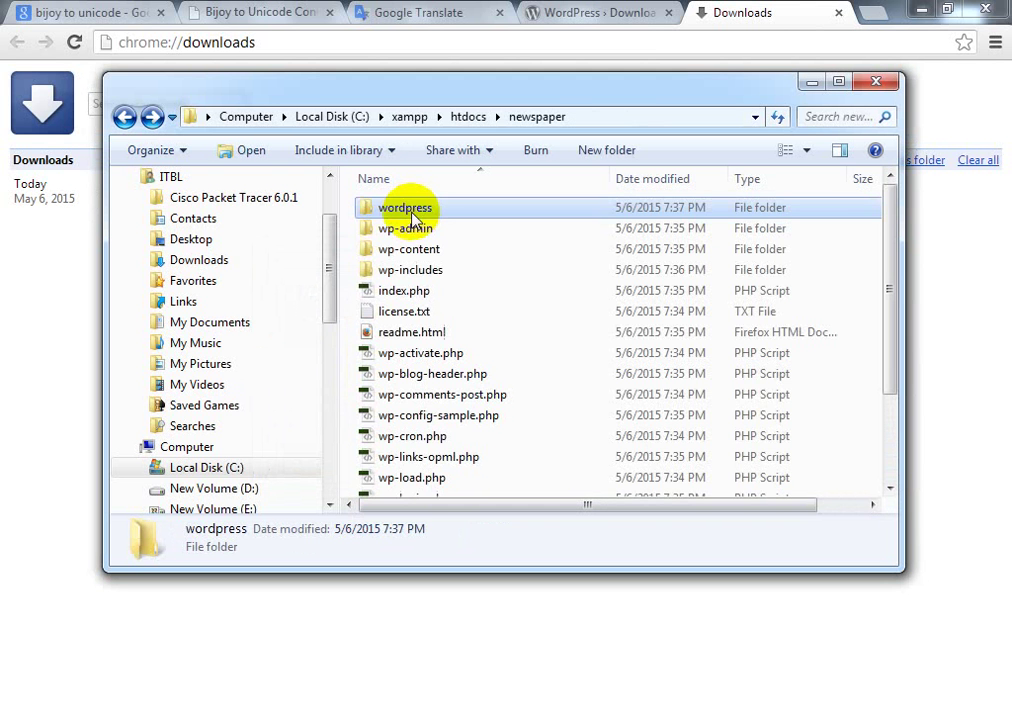
{"action": "left_click", "coordinate": [405, 209]}
{"action": "key", "text": "Escape"}
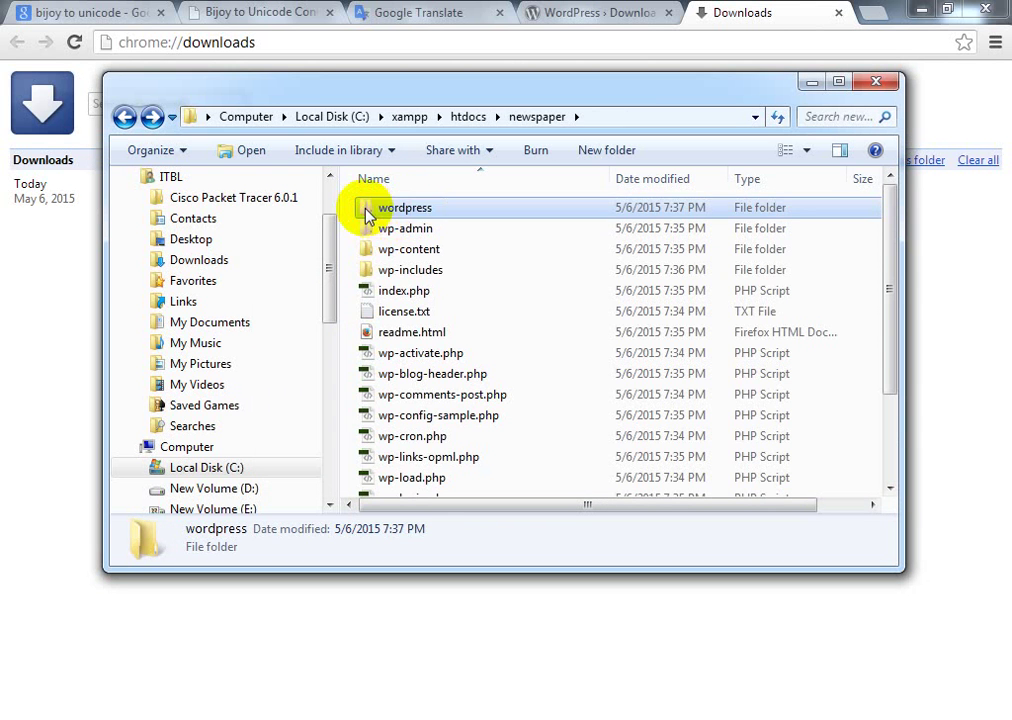
{"action": "key", "text": "Delete"}
{"action": "key", "text": "Return"}
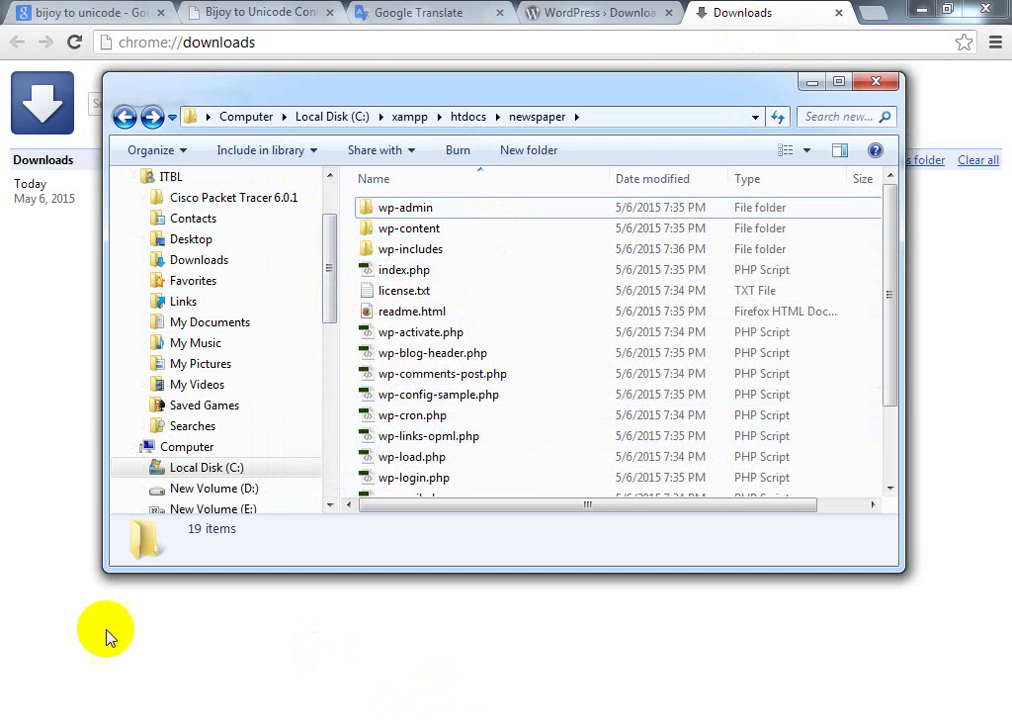
{"action": "left_click", "coordinate": [213, 719]}
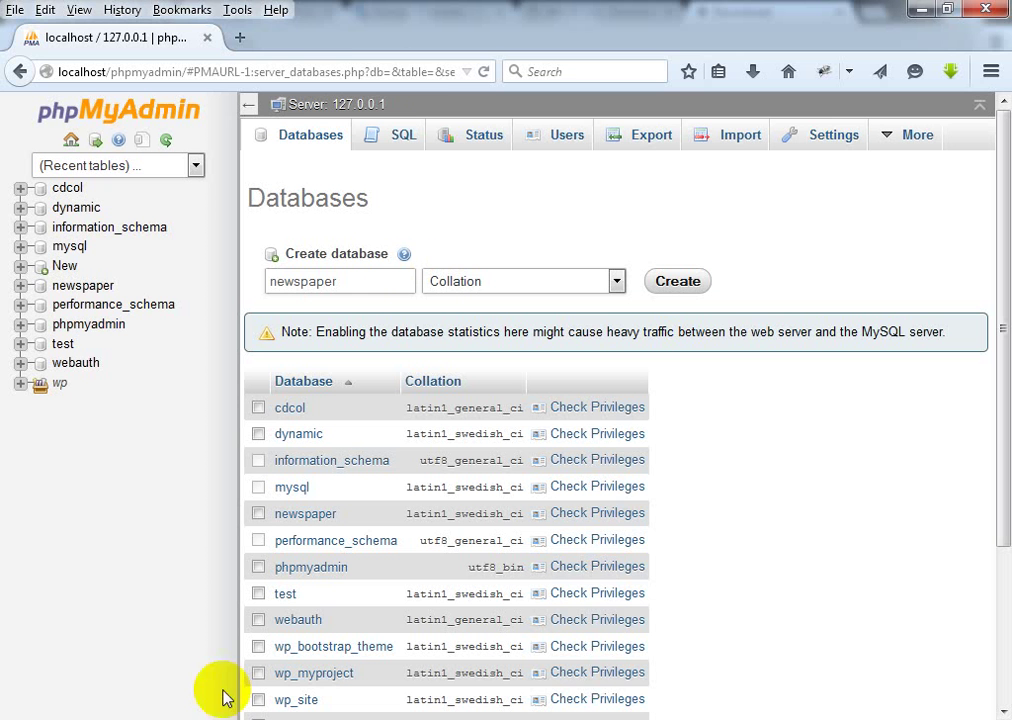
Step: Load localhost/newspaper in a new tab and continue setup in English (United States)
{"action": "left_click", "coordinate": [241, 40]}
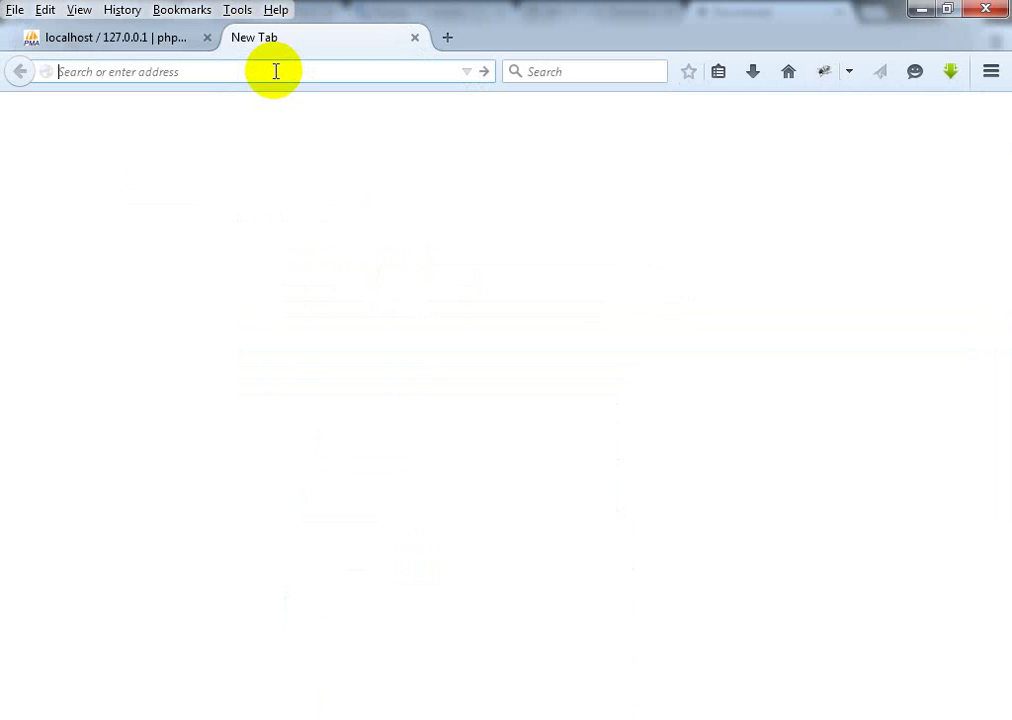
{"action": "type", "text": "localhost/"}
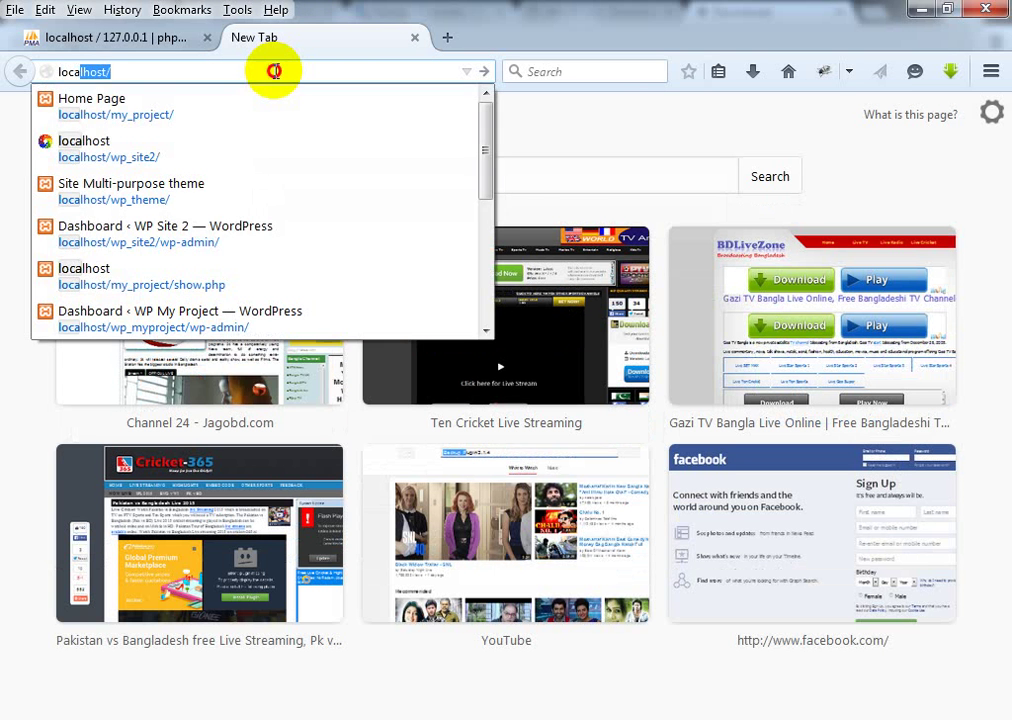
{"action": "left_click", "coordinate": [274, 71]}
{"action": "type", "text": "new"}
{"action": "left_click", "coordinate": [276, 71]}
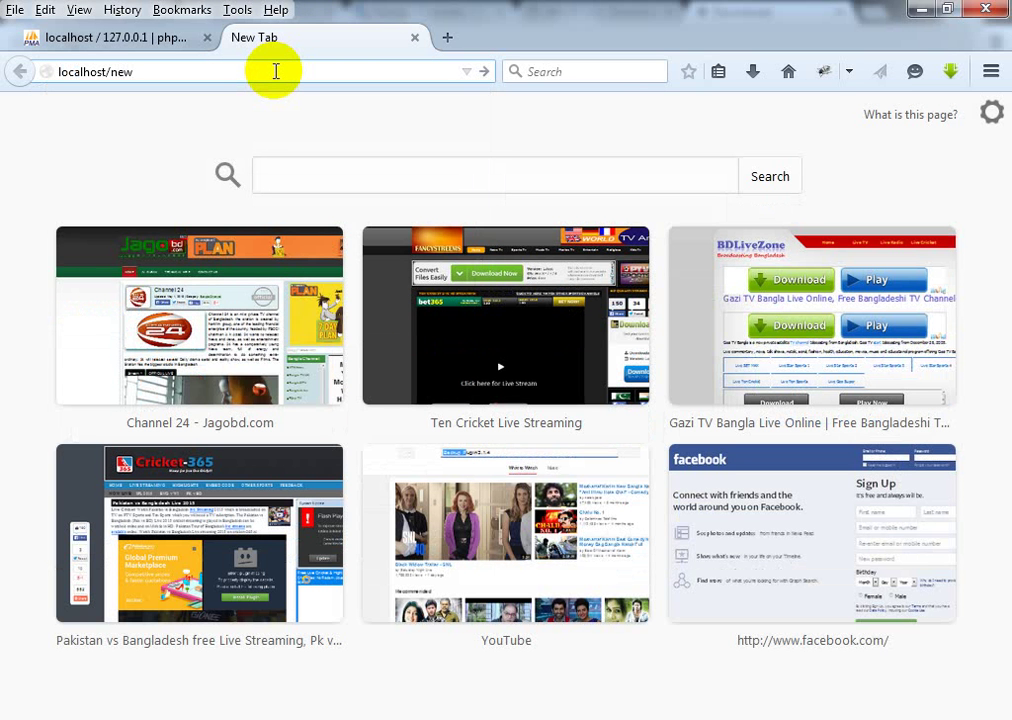
{"action": "type", "text": "spaper"}
{"action": "key", "text": "Return"}
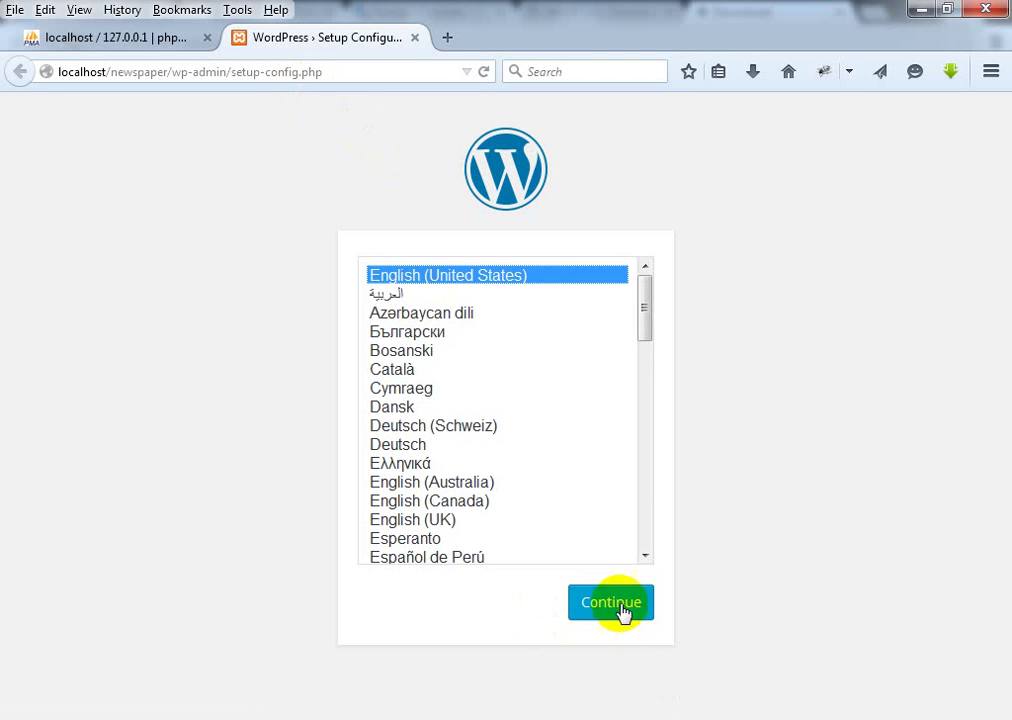
{"action": "left_click", "coordinate": [615, 604]}
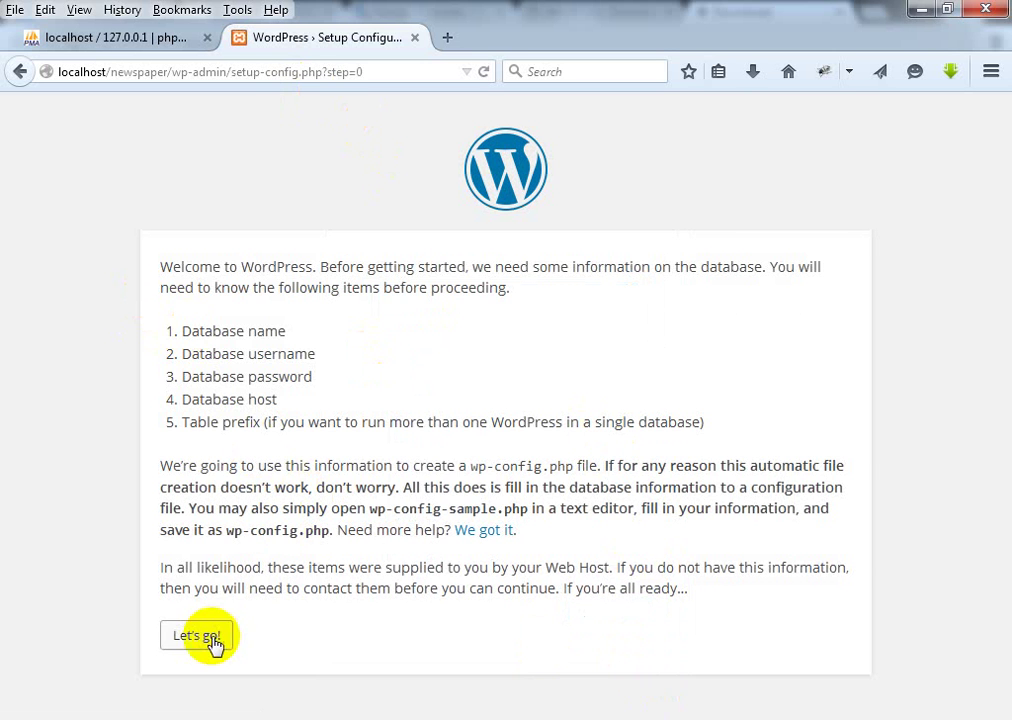
Step: Submit database name newspaper, user root and an empty password, then run the install
{"action": "left_click", "coordinate": [208, 637]}
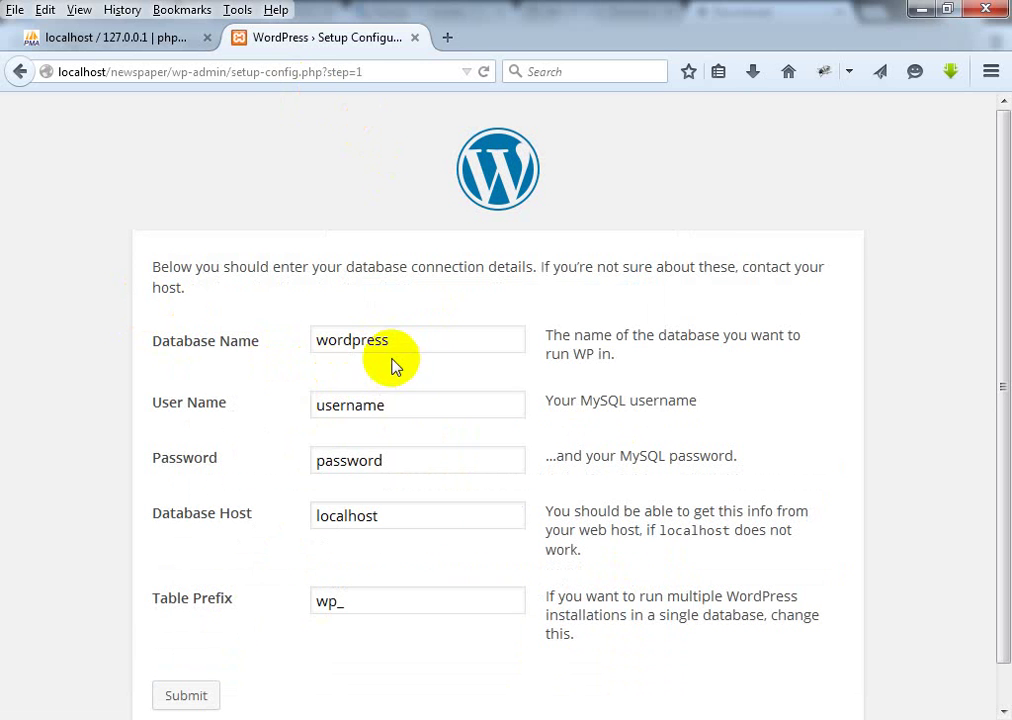
{"action": "left_click_drag", "start_coordinate": [398, 343], "coordinate": [271, 343]}
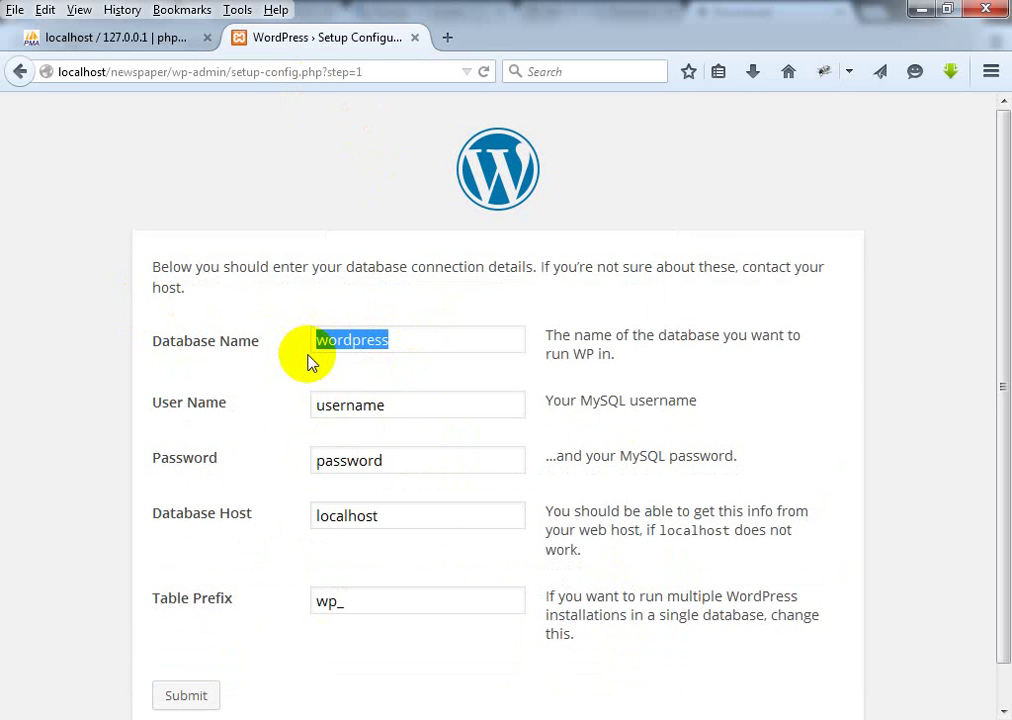
{"action": "type", "text": "newspaper"}
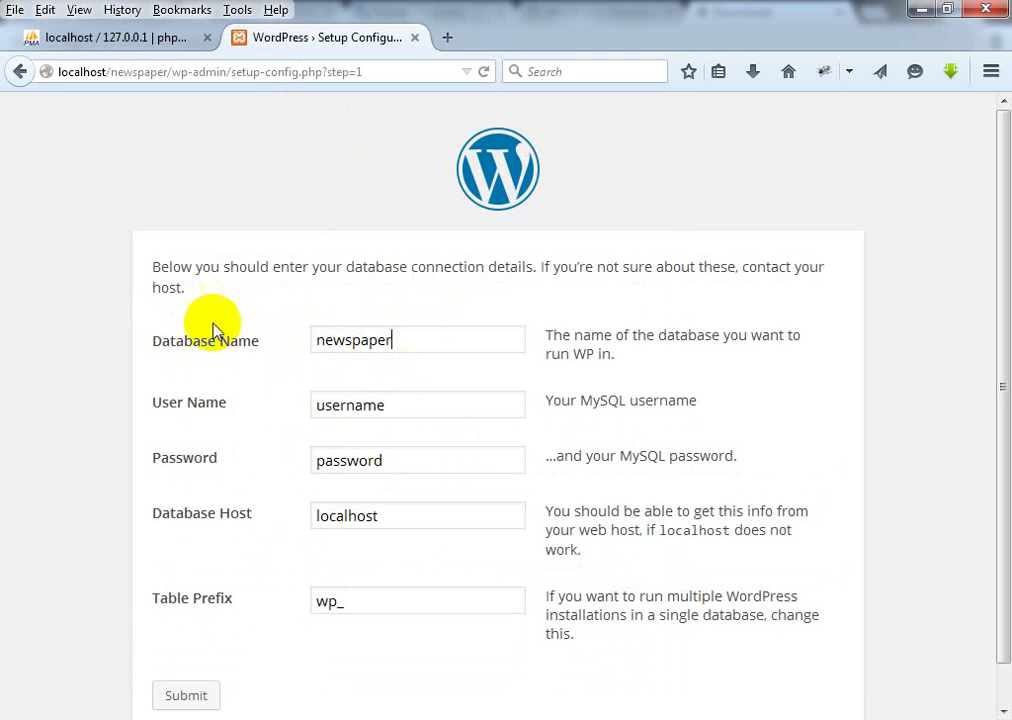
{"action": "left_click_drag", "start_coordinate": [413, 406], "coordinate": [222, 418]}
{"action": "type", "text": "root"}
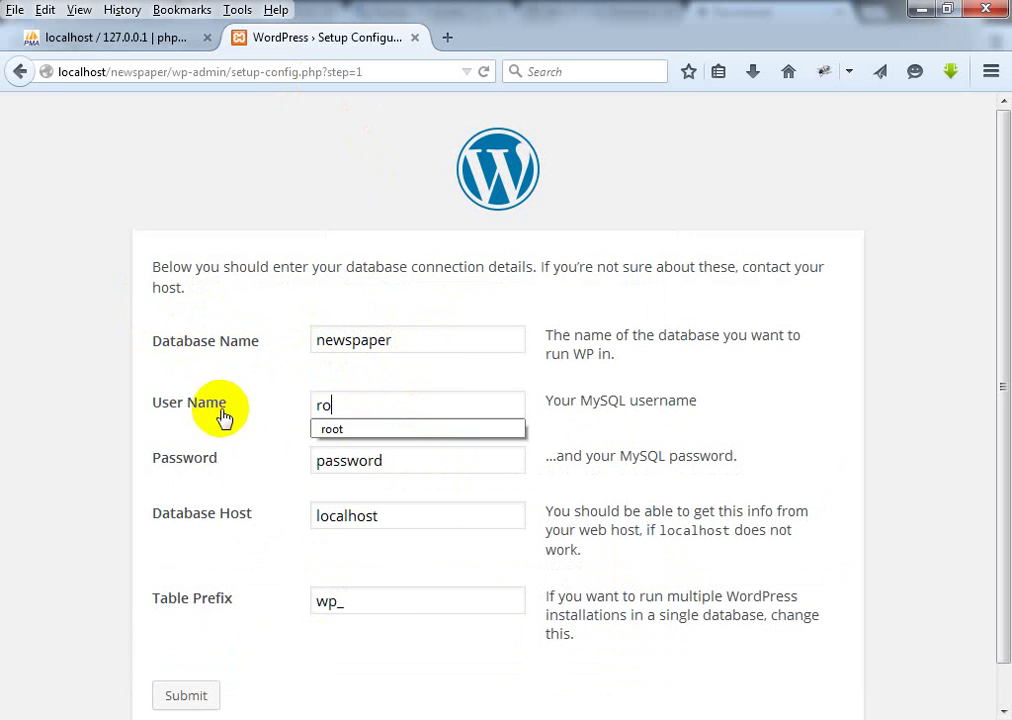
{"action": "key", "text": "Tab"}
{"action": "key", "text": "BackSpace"}
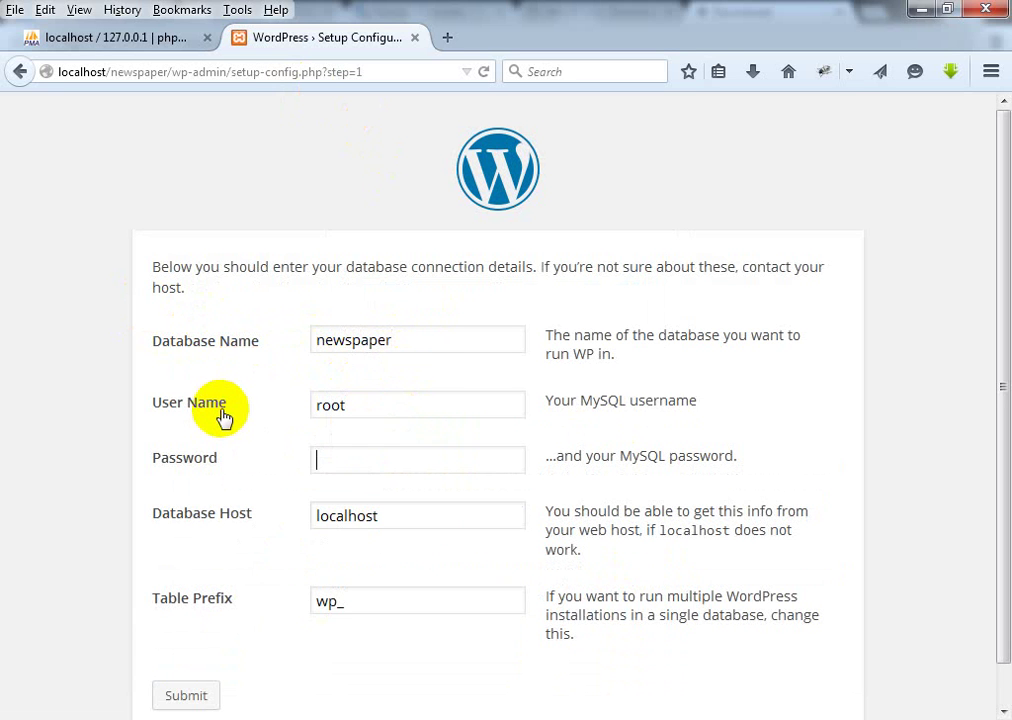
{"action": "key", "text": "Tab"}
{"action": "key", "text": "Tab"}
{"action": "scroll", "coordinate": [361, 473], "scroll_direction": "down", "scroll_amount": 1}
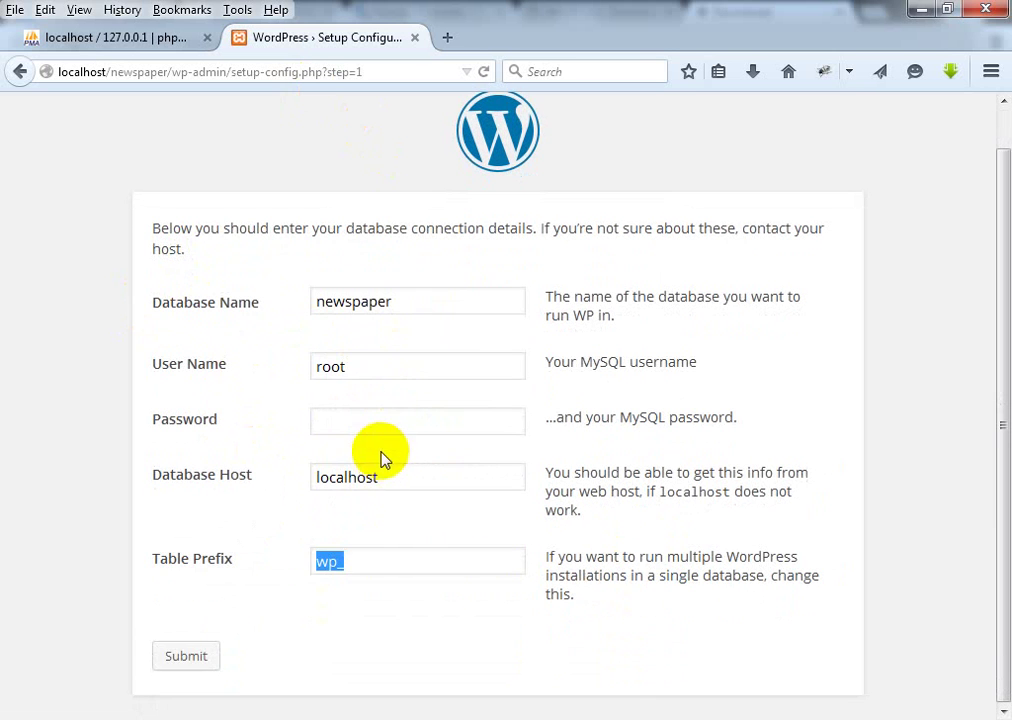
{"action": "left_click", "coordinate": [170, 660]}
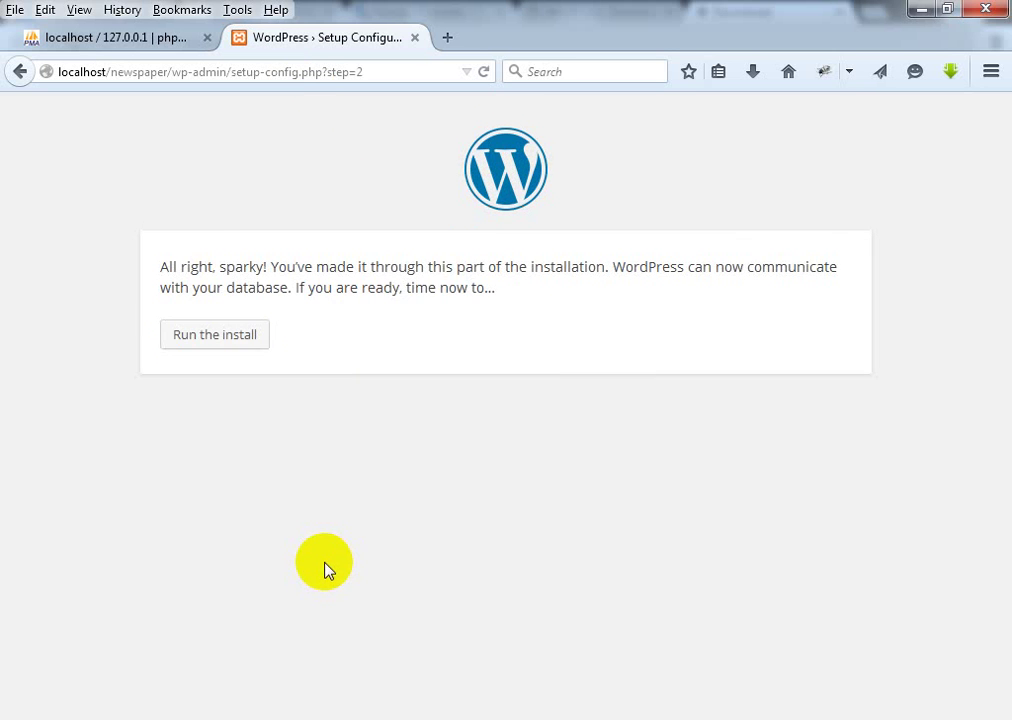
{"action": "left_click", "coordinate": [208, 341]}
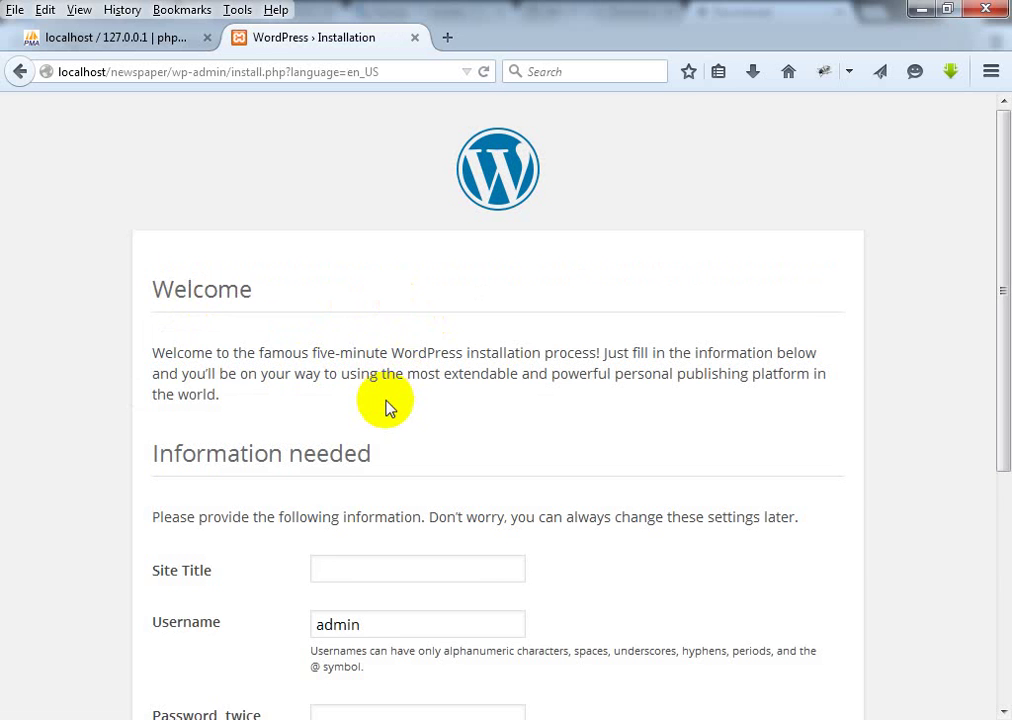
Step: Enter site title newspaper, username admin, and the admin password in both password fields
{"action": "scroll", "coordinate": [389, 407], "scroll_direction": "down", "scroll_amount": 5}
{"action": "left_click", "coordinate": [361, 228]}
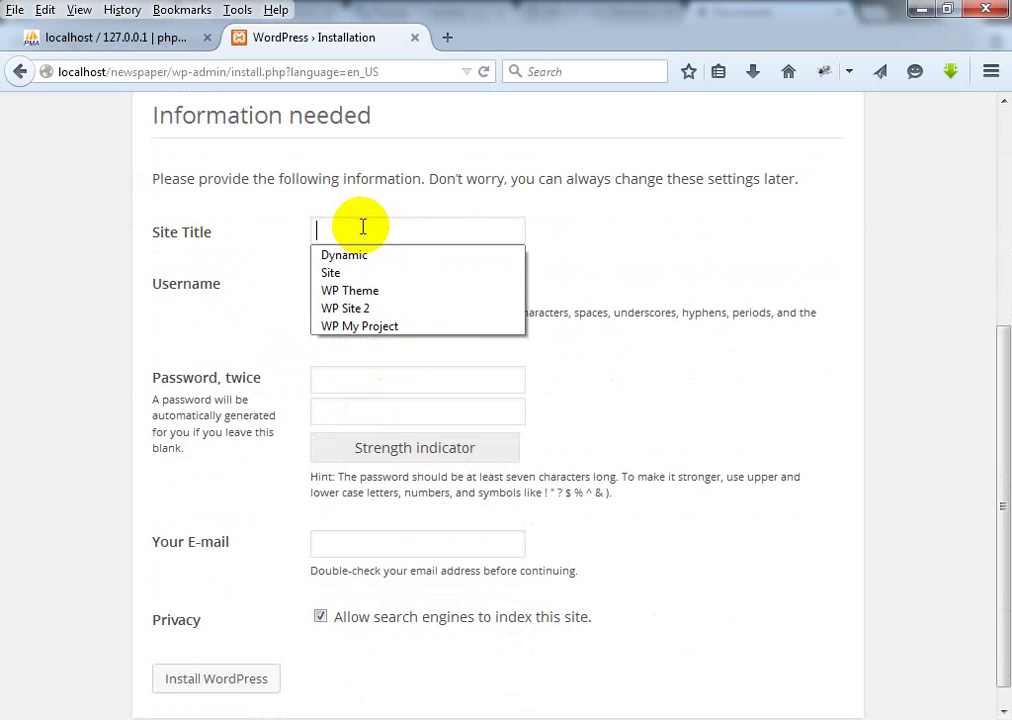
{"action": "type", "text": "newspape"}
{"action": "type", "text": "r"}
{"action": "key", "text": "Tab"}
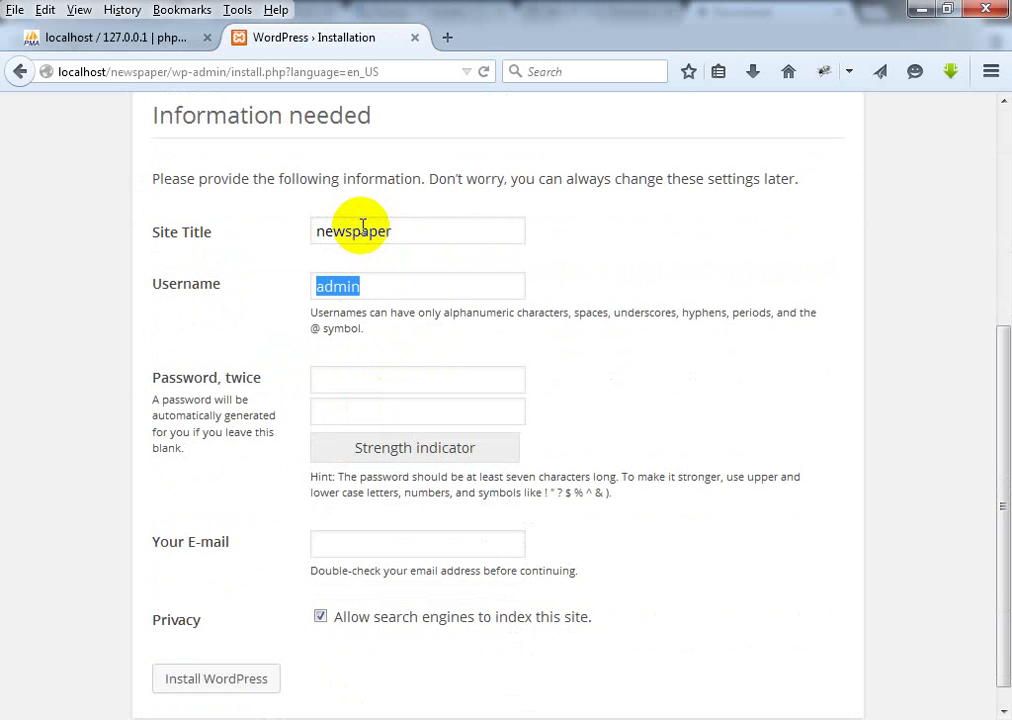
{"action": "key", "text": "Tab"}
{"action": "type", "text": "adm"}
{"action": "key", "text": "BackSpace"}
{"action": "key", "text": "BackSpace"}
{"action": "key", "text": "BackSpace"}
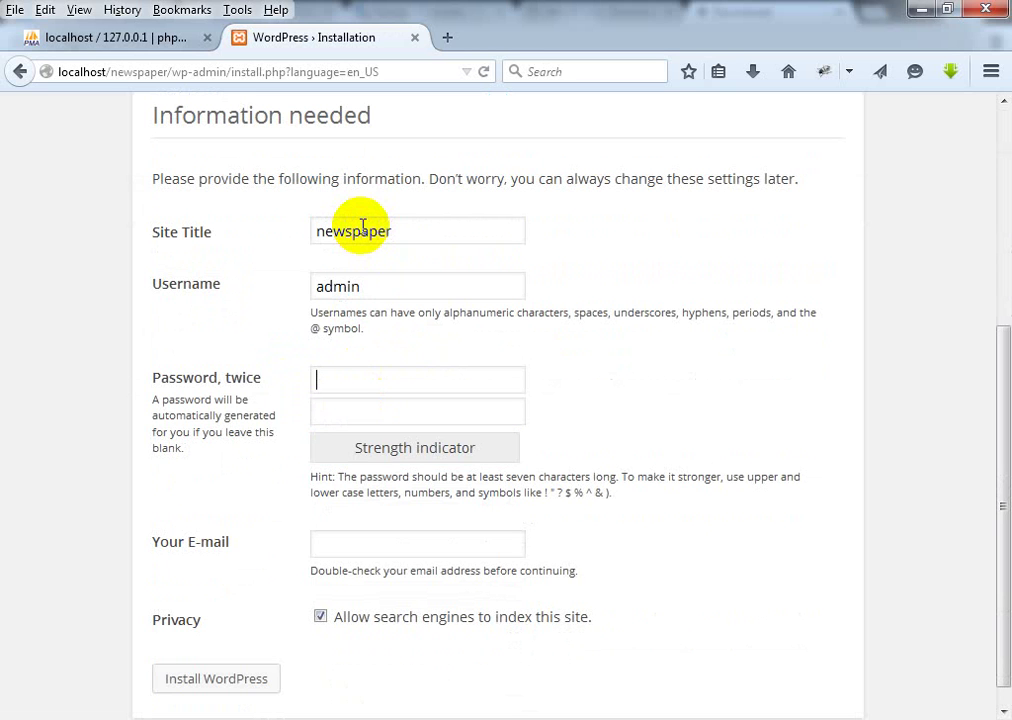
{"action": "type", "text": "ad"}
{"action": "key", "text": "Tab"}
{"action": "type", "text": "adm"}
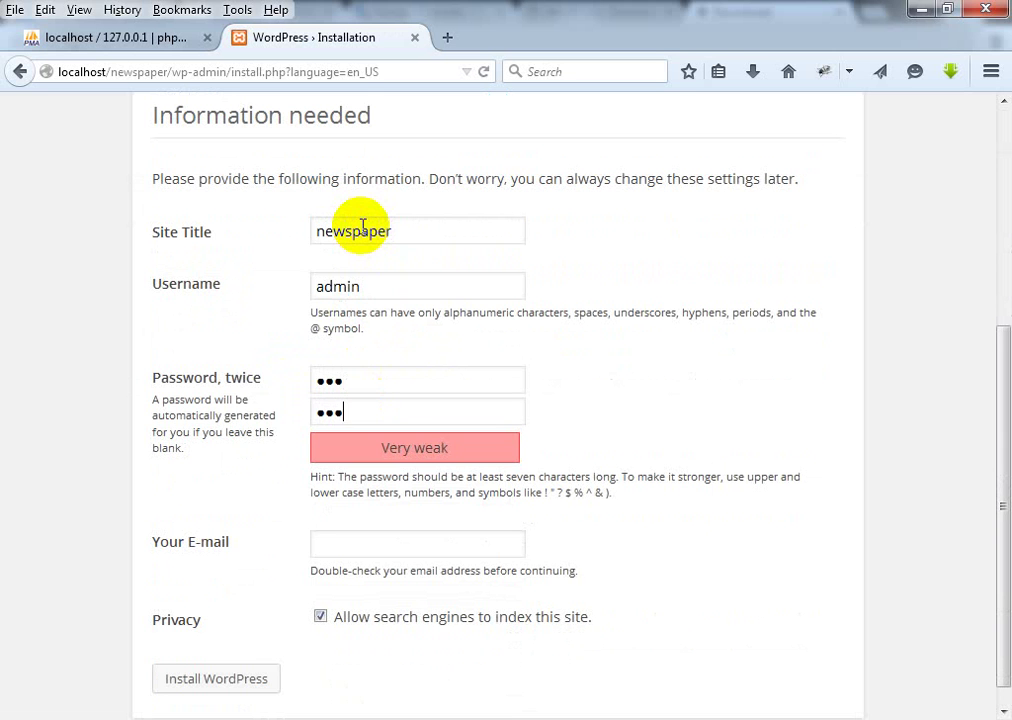
Step: Fill in the admin e-mail address and install WordPress
{"action": "scroll", "coordinate": [361, 235], "scroll_direction": "down", "scroll_amount": 1}
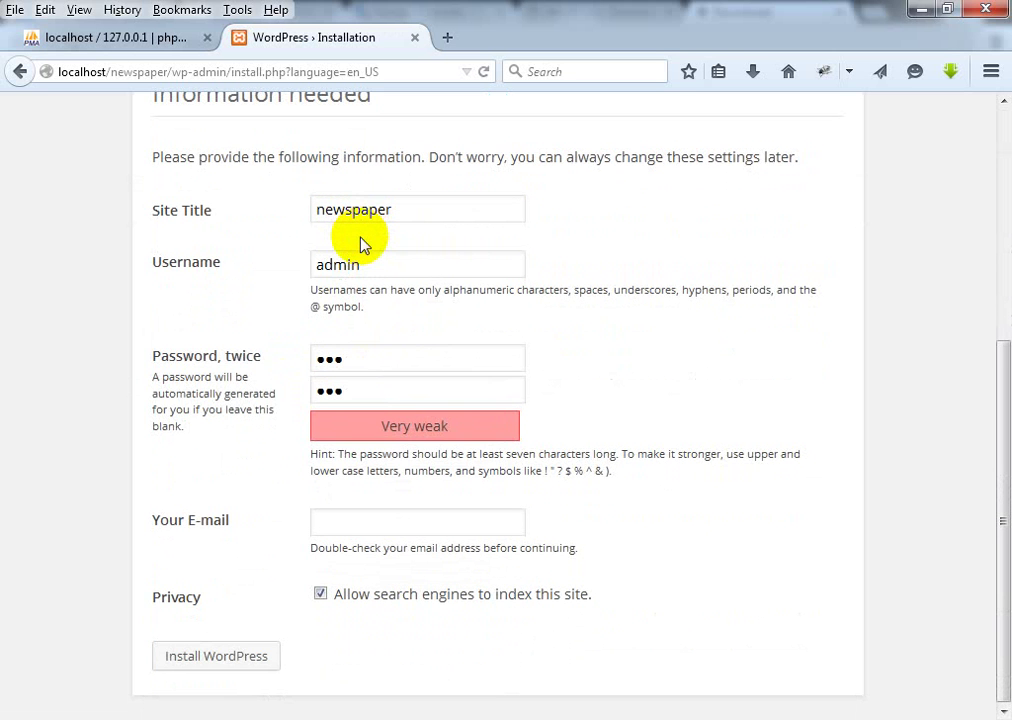
{"action": "type", "text": "loc"}
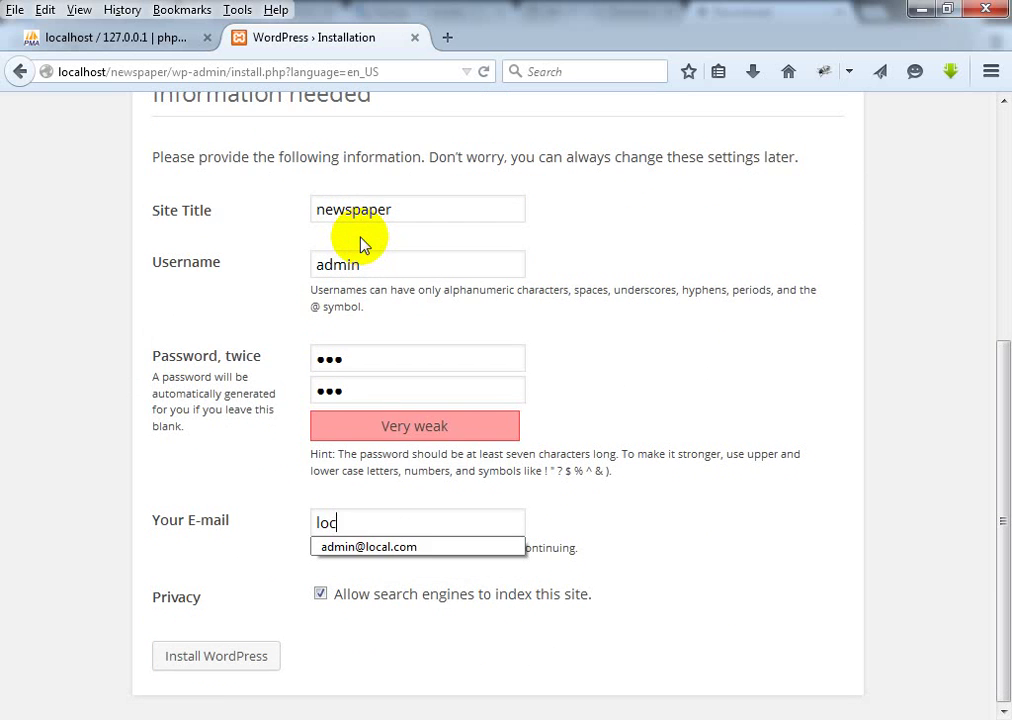
{"action": "key", "text": "BackSpace"}
{"action": "key", "text": "BackSpace"}
{"action": "key", "text": "BackSpace"}
{"action": "type", "text": "a"}
{"action": "key", "text": "Down"}
{"action": "key", "text": "Return"}
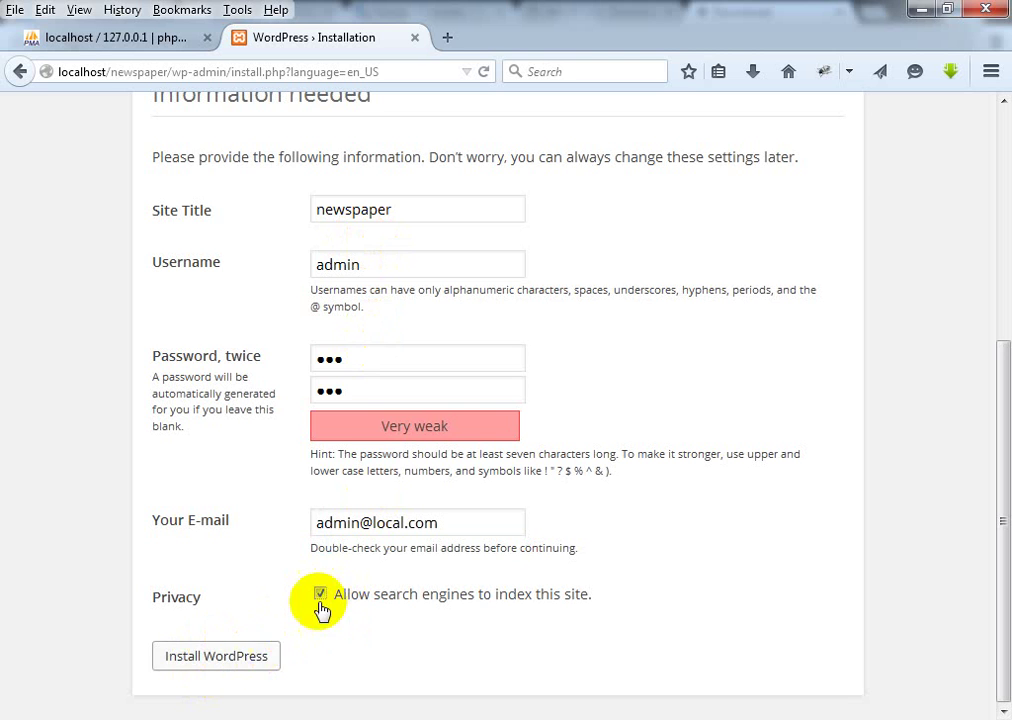
{"action": "left_click", "coordinate": [238, 661]}
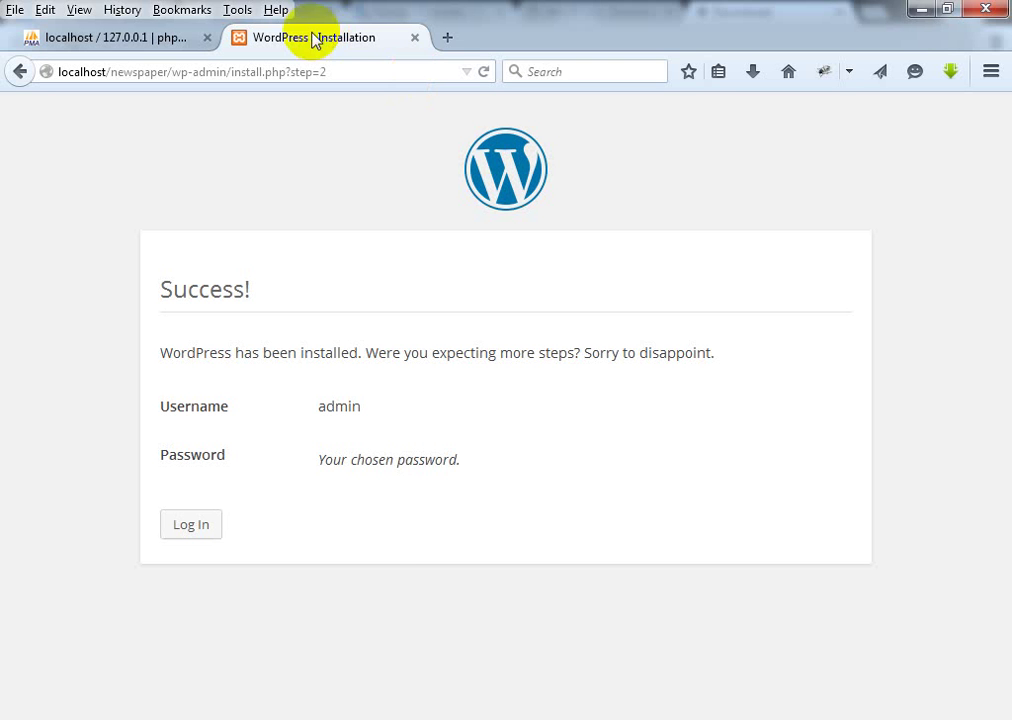
Step: Search Google for 'newspaper wordpress theme' in a new tab
{"action": "left_click", "coordinate": [447, 40]}
{"action": "left_click", "coordinate": [401, 72]}
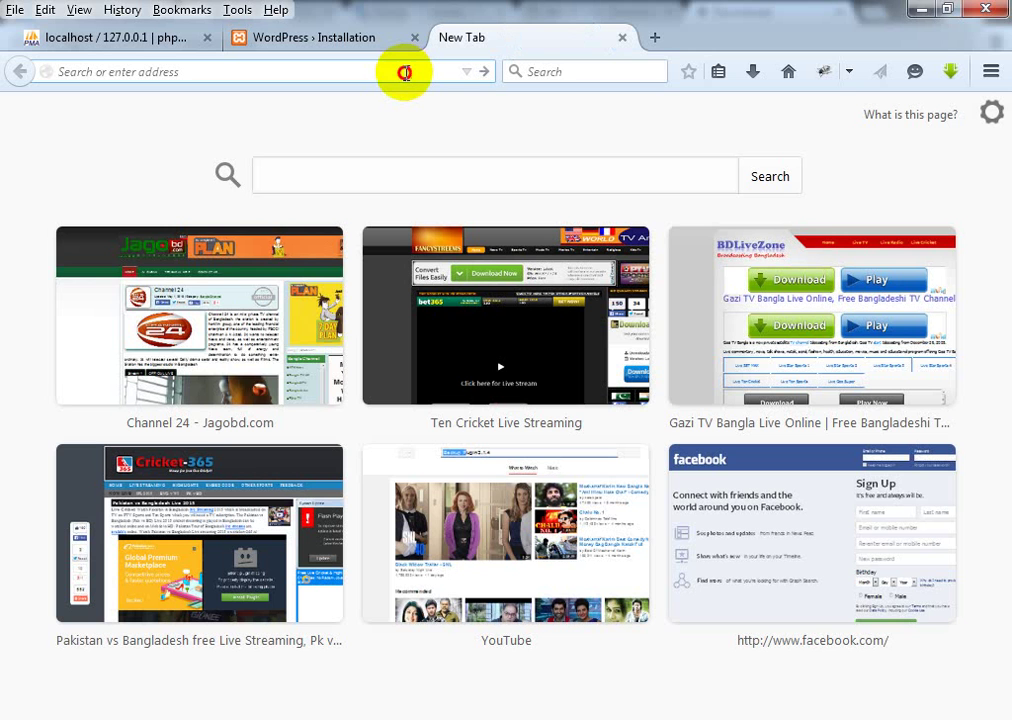
{"action": "type", "text": "google.com/"}
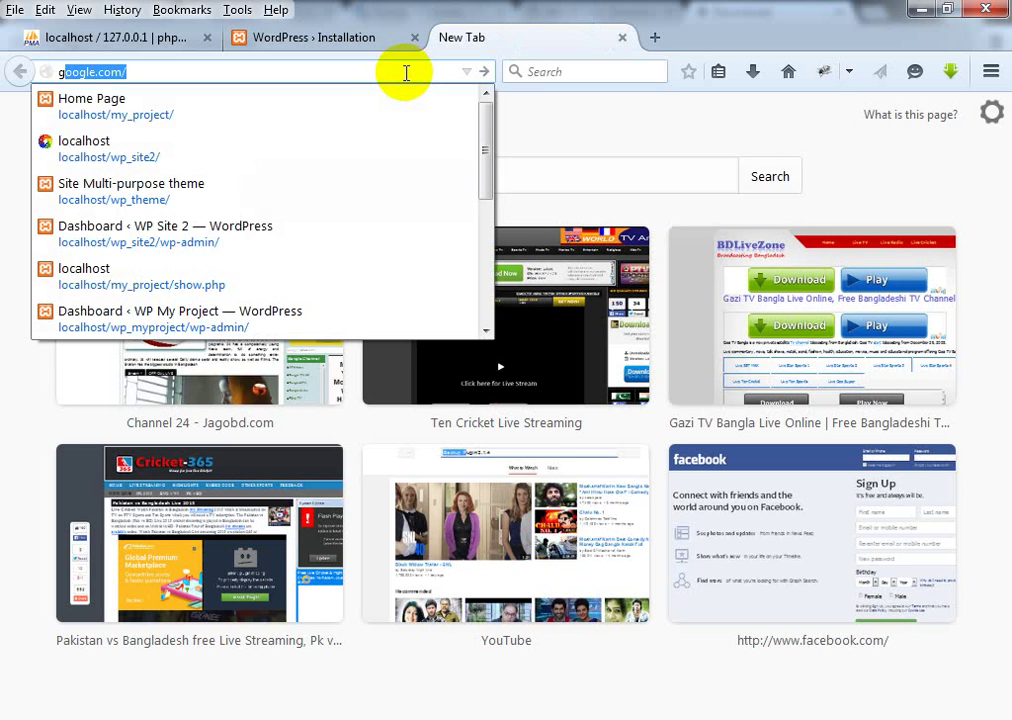
{"action": "key", "text": "Return"}
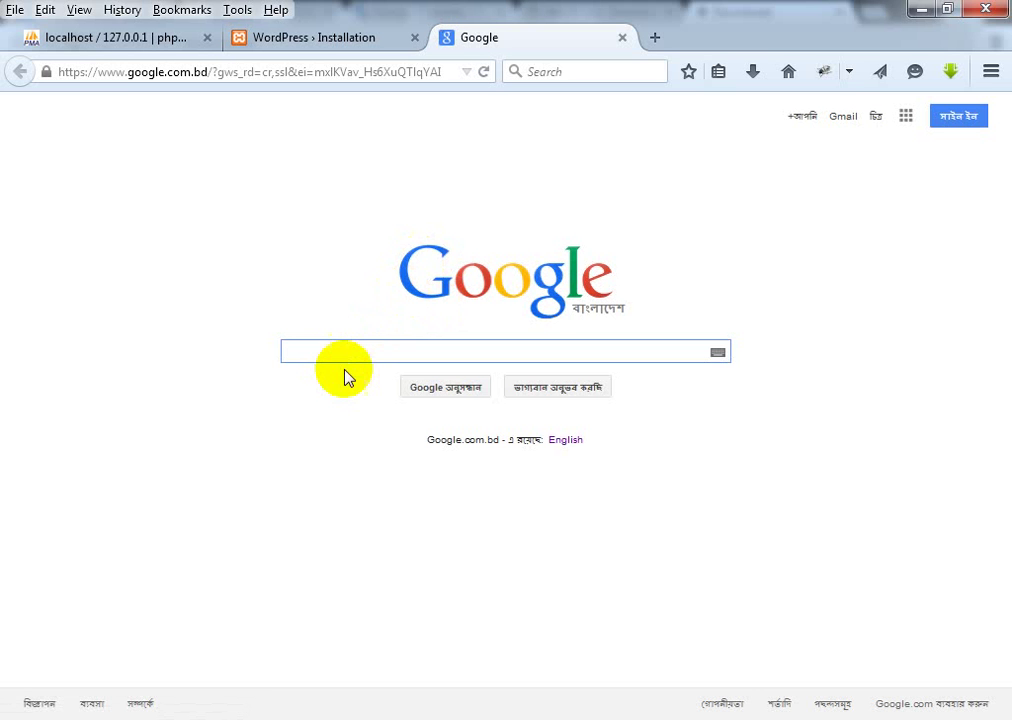
{"action": "type", "text": "new"}
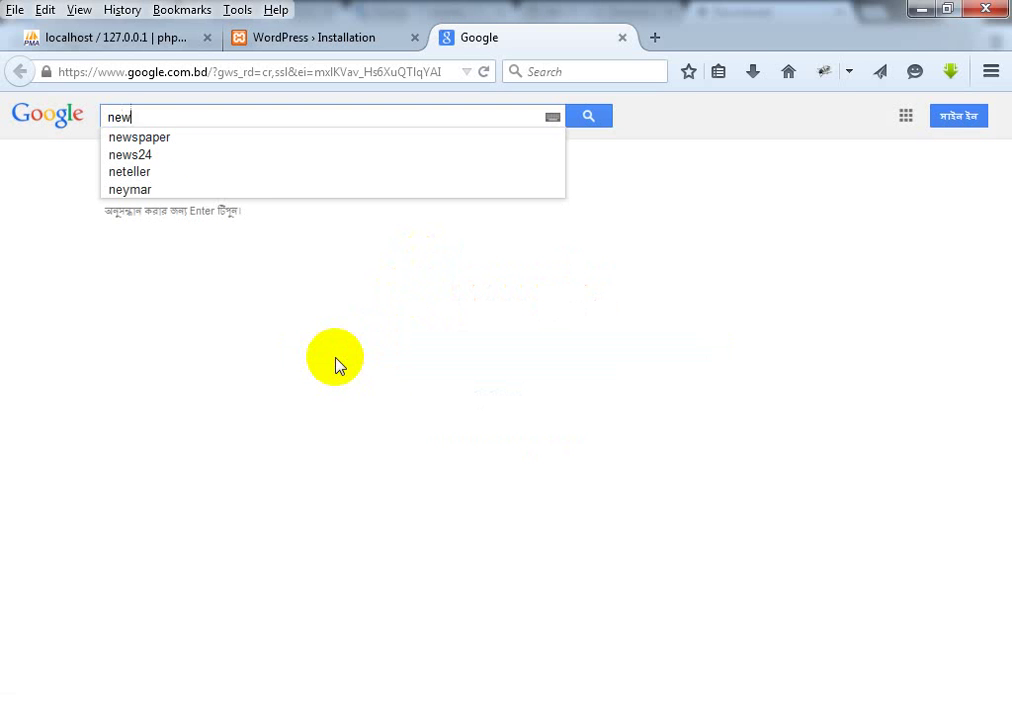
{"action": "type", "text": "spaper w"}
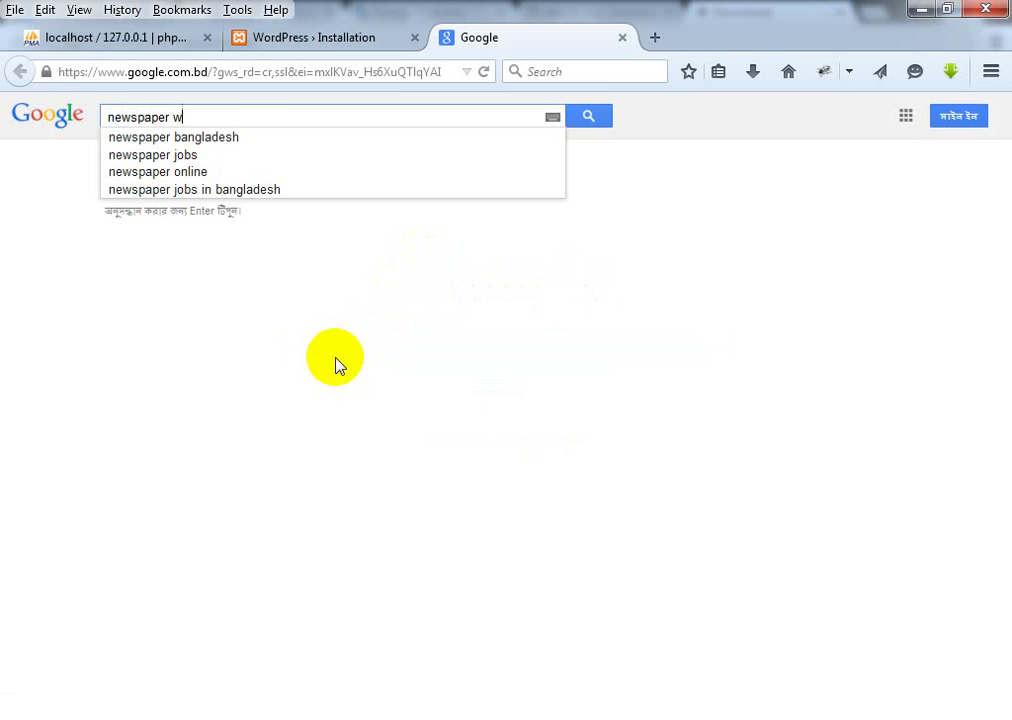
{"action": "type", "text": "o"}
{"action": "key", "text": "Tab"}
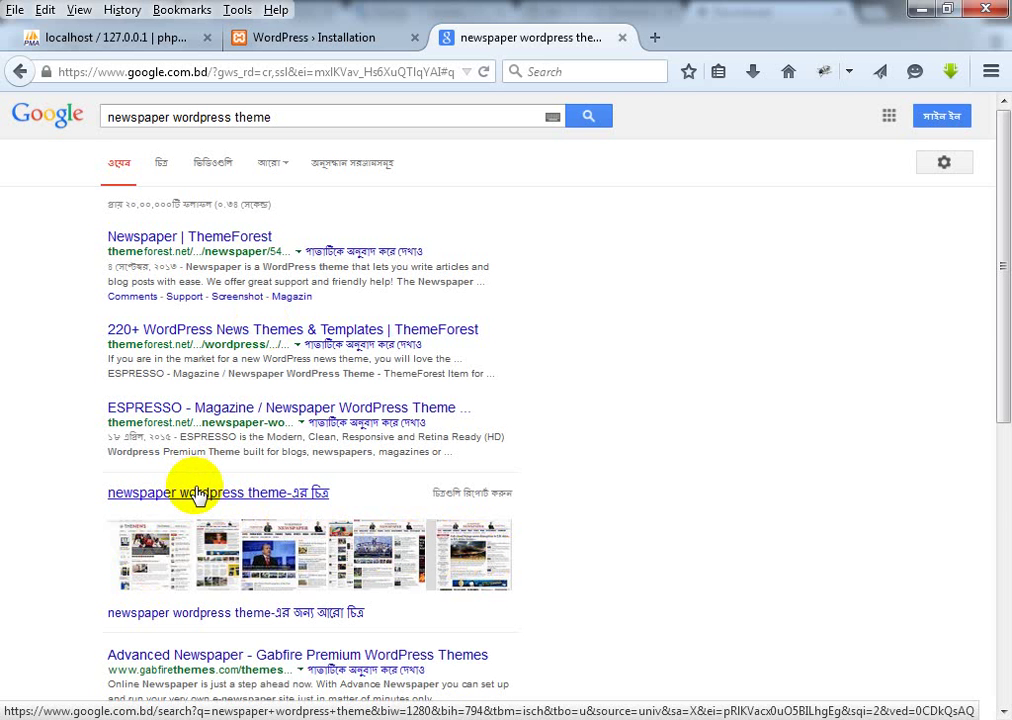
Step: Open a theme image result in a background tab and show the Images results
{"action": "scroll", "coordinate": [203, 492], "scroll_direction": "down", "scroll_amount": 3}
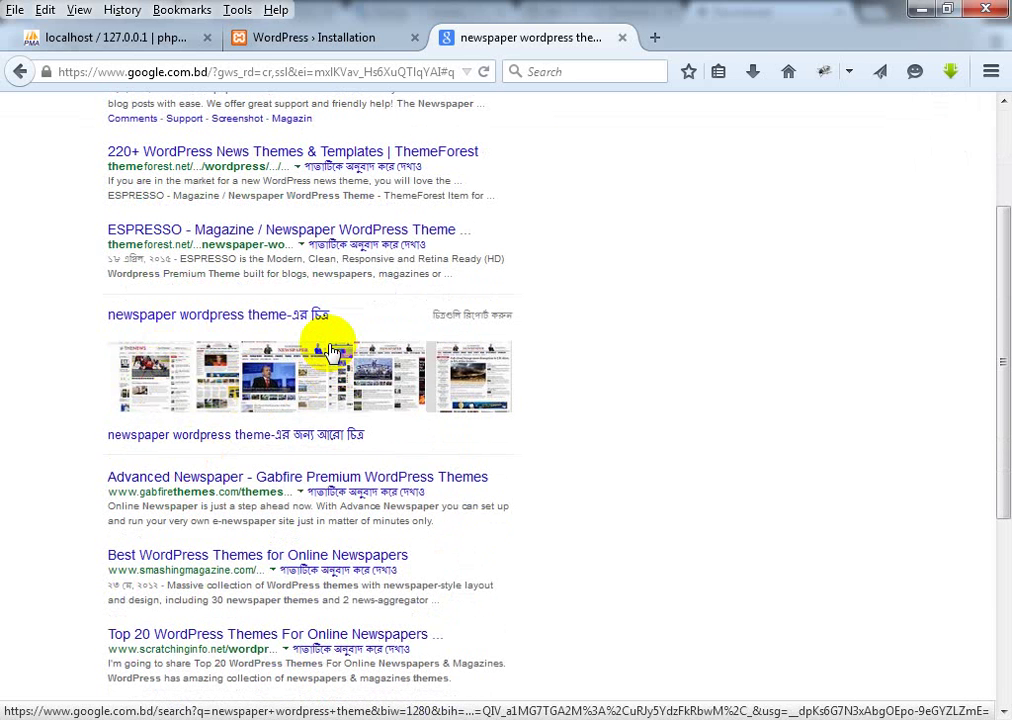
{"action": "middle_click", "coordinate": [255, 381]}
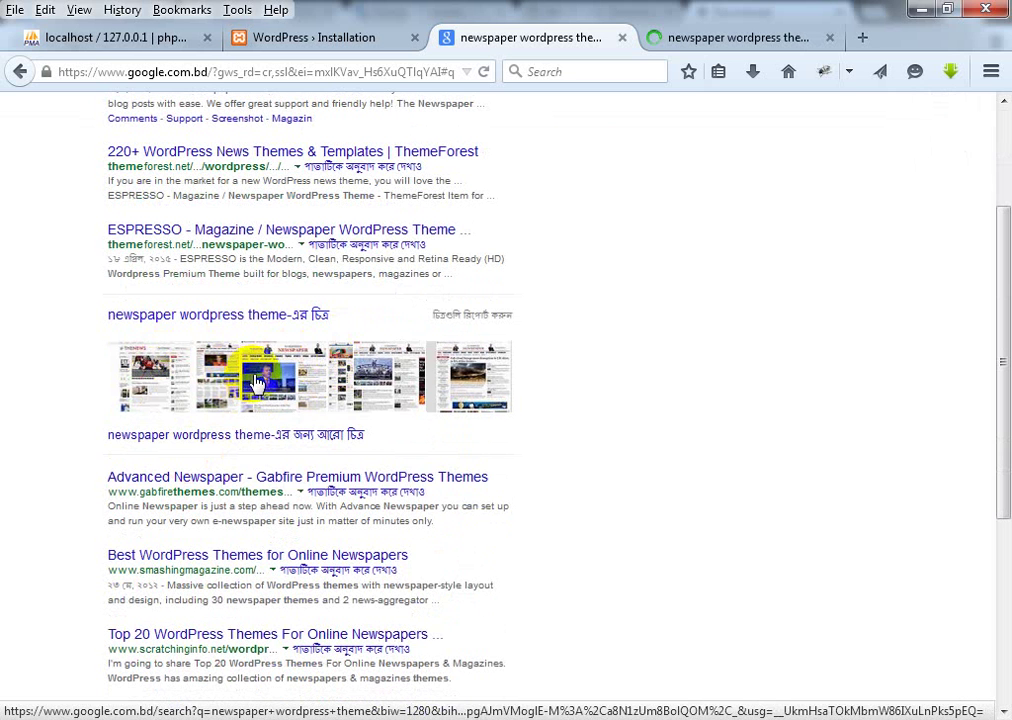
{"action": "scroll", "coordinate": [363, 341], "scroll_direction": "up", "scroll_amount": 3}
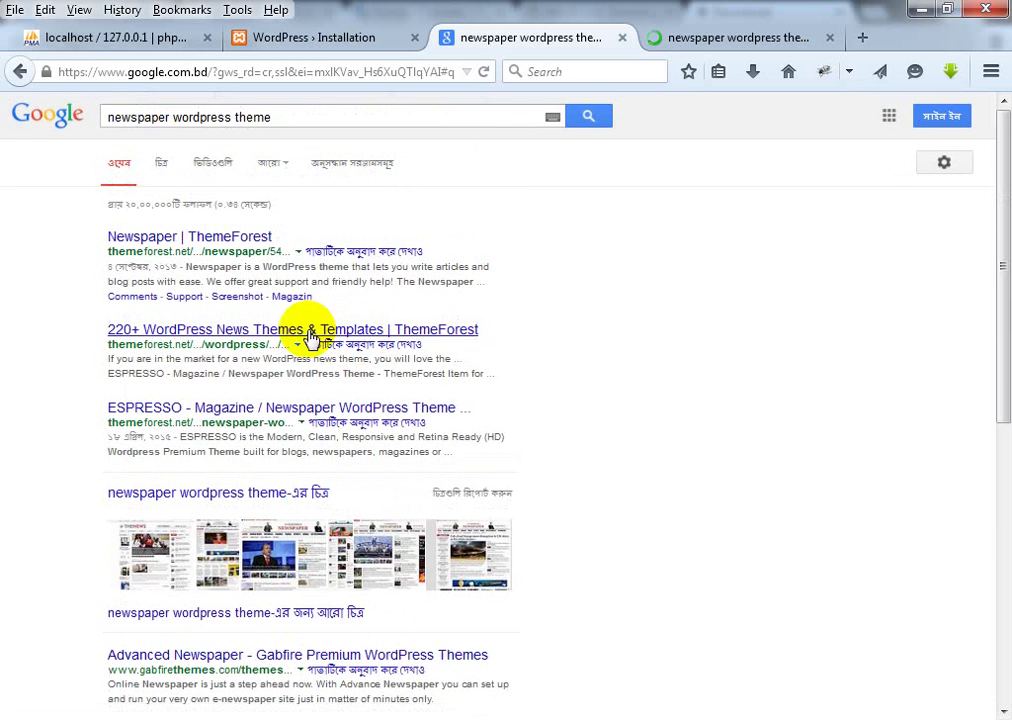
{"action": "left_click", "coordinate": [160, 166]}
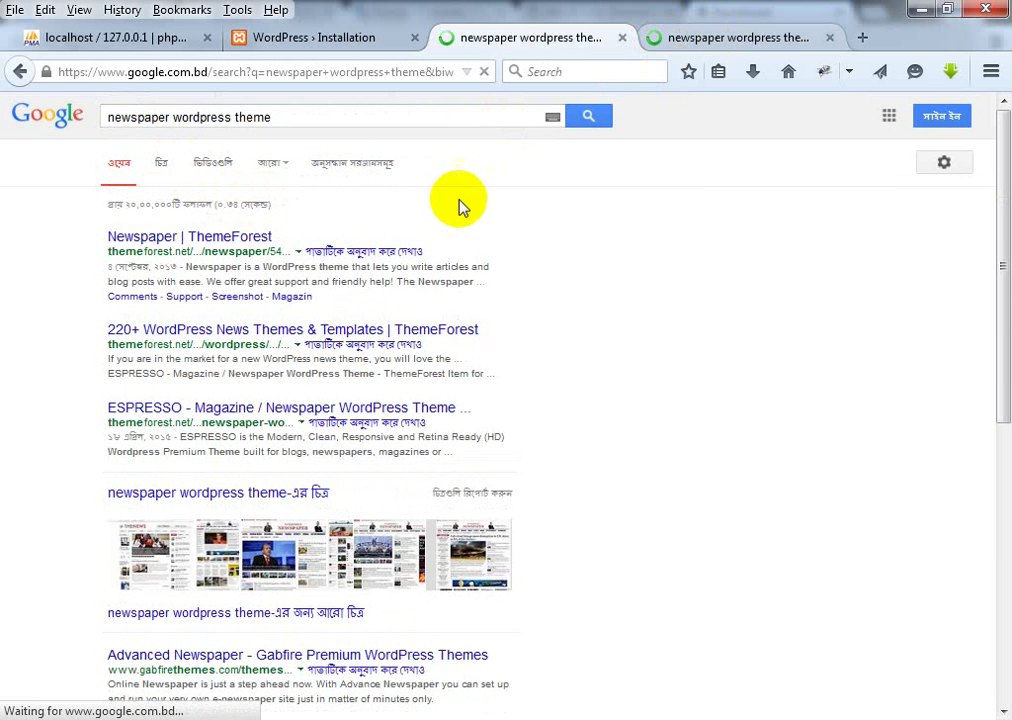
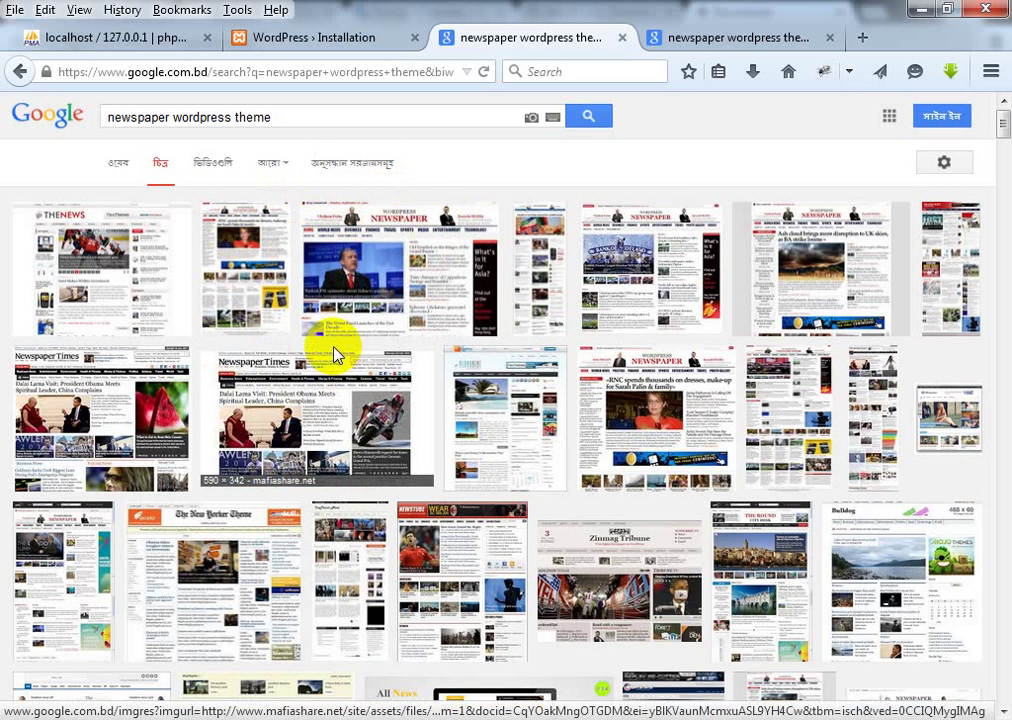
Step: Close the duplicate 'newspaper wordpress theme' image-results tab and return to the WordPress installation Success page
{"action": "left_click", "coordinate": [758, 35]}
{"action": "left_click", "coordinate": [565, 38]}
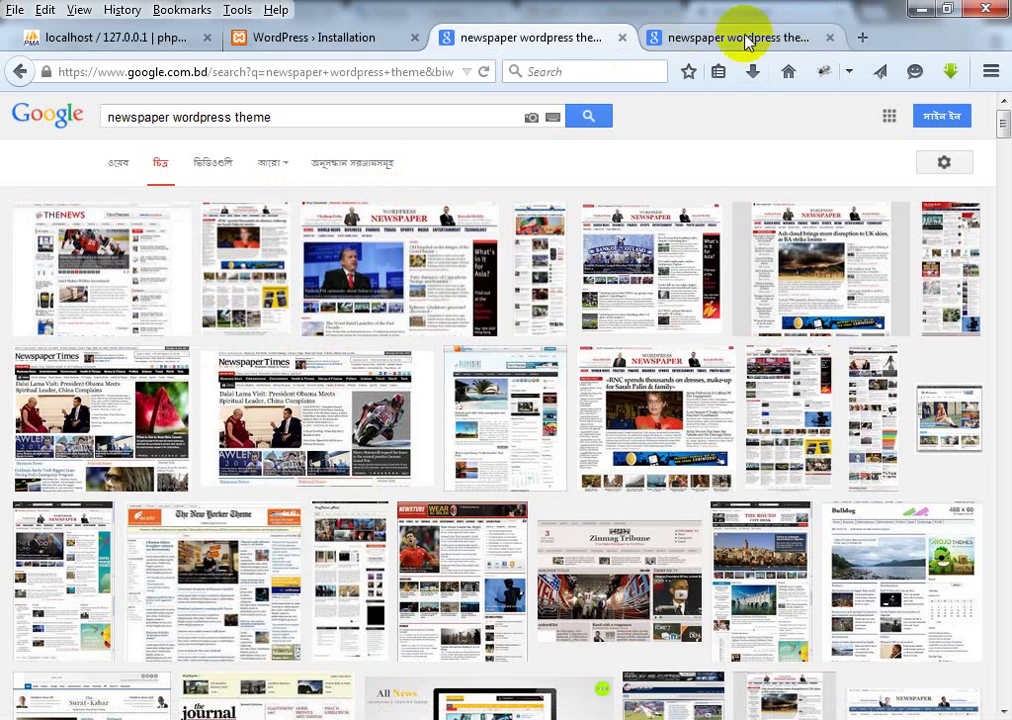
{"action": "left_click", "coordinate": [795, 40]}
{"action": "left_click", "coordinate": [829, 37]}
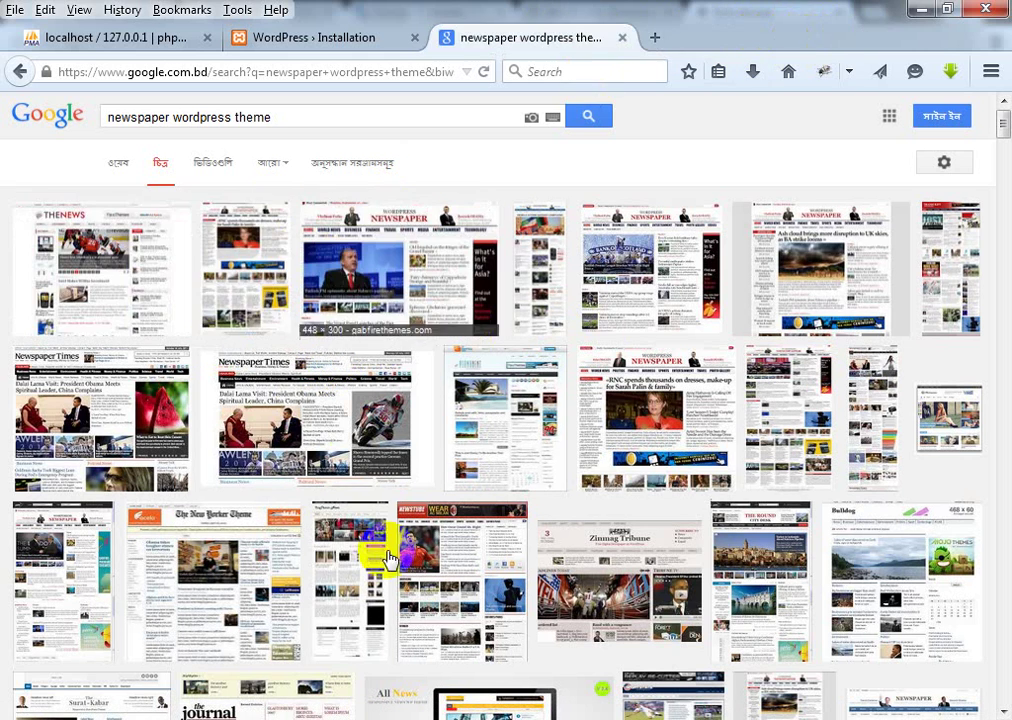
{"action": "scroll", "coordinate": [550, 400], "scroll_direction": "down", "scroll_amount": 3}
{"action": "scroll", "coordinate": [555, 400], "scroll_direction": "down", "scroll_amount": 2}
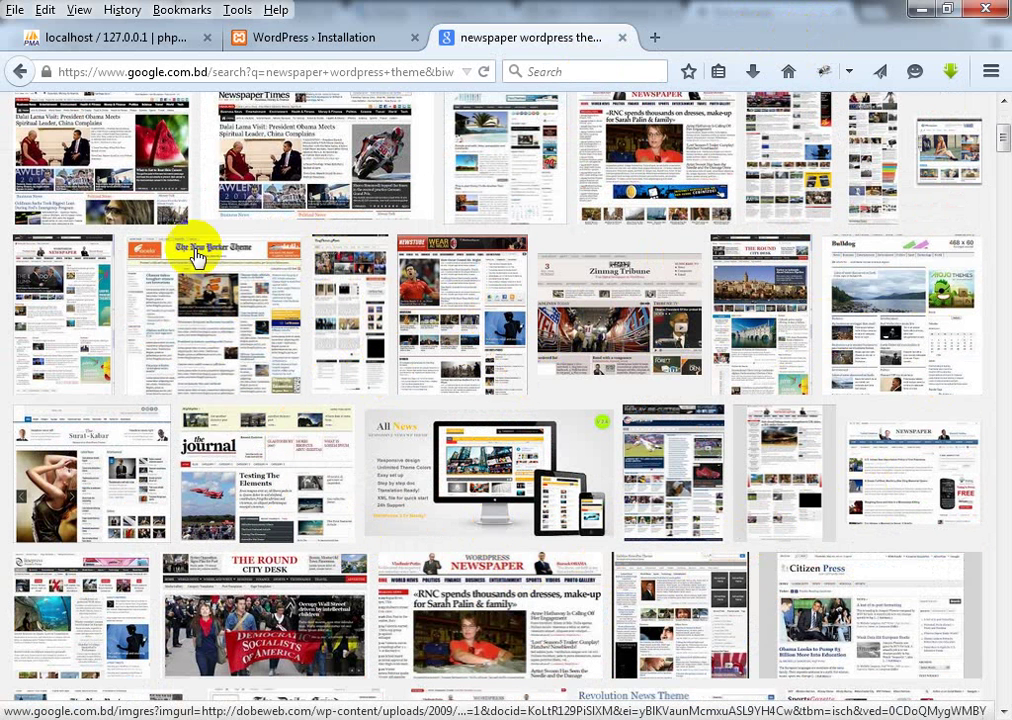
{"action": "scroll", "coordinate": [639, 276], "scroll_direction": "up", "scroll_amount": 3}
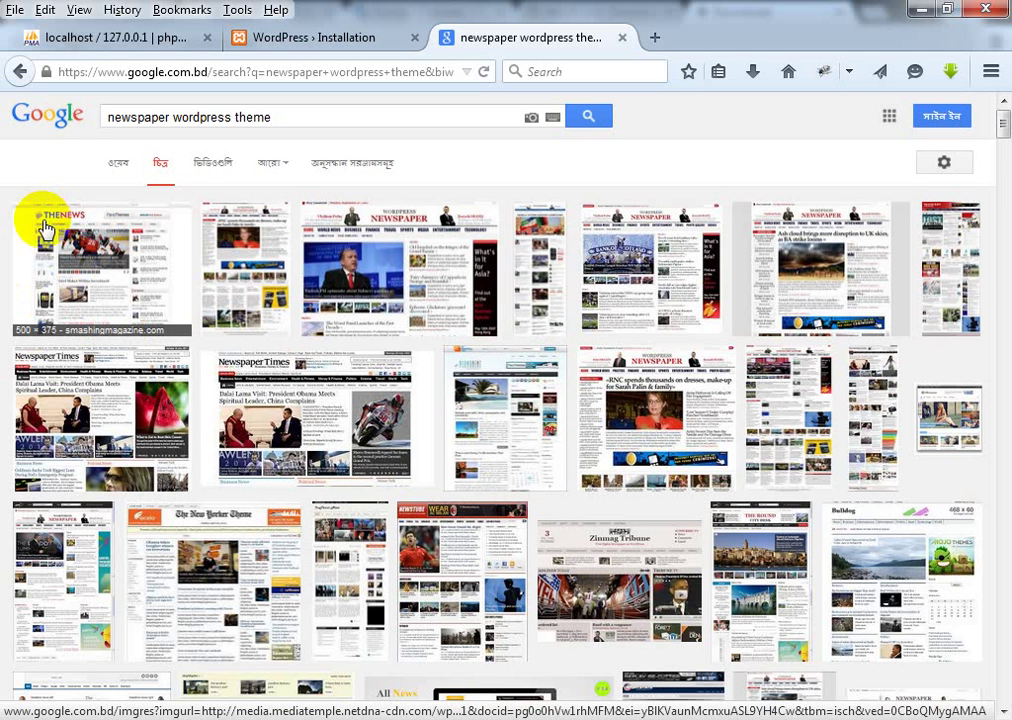
{"action": "left_click", "coordinate": [320, 38]}
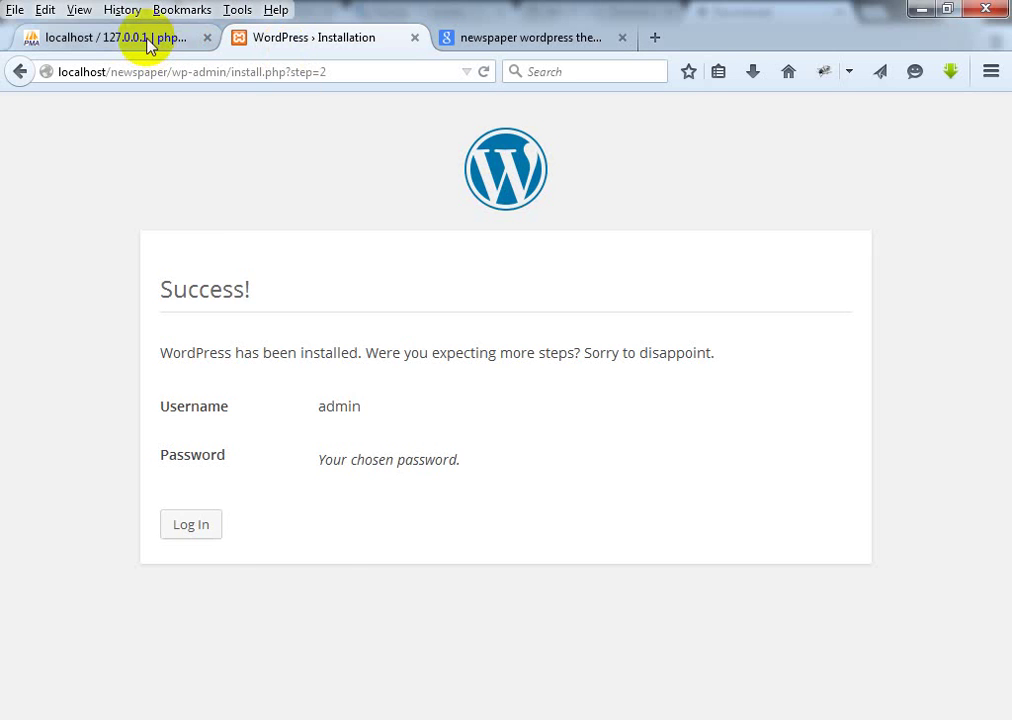
Step: Log in to the WordPress dashboard with the pre-filled admin username and password
{"action": "left_click", "coordinate": [148, 40]}
{"action": "left_click", "coordinate": [300, 40]}
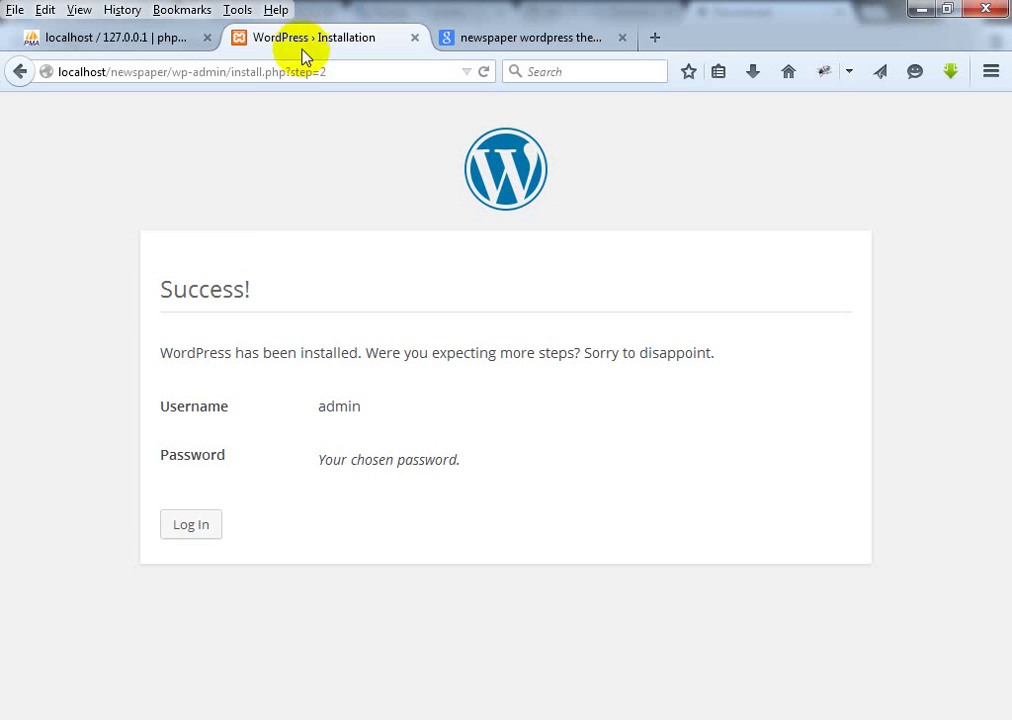
{"action": "left_click", "coordinate": [186, 527]}
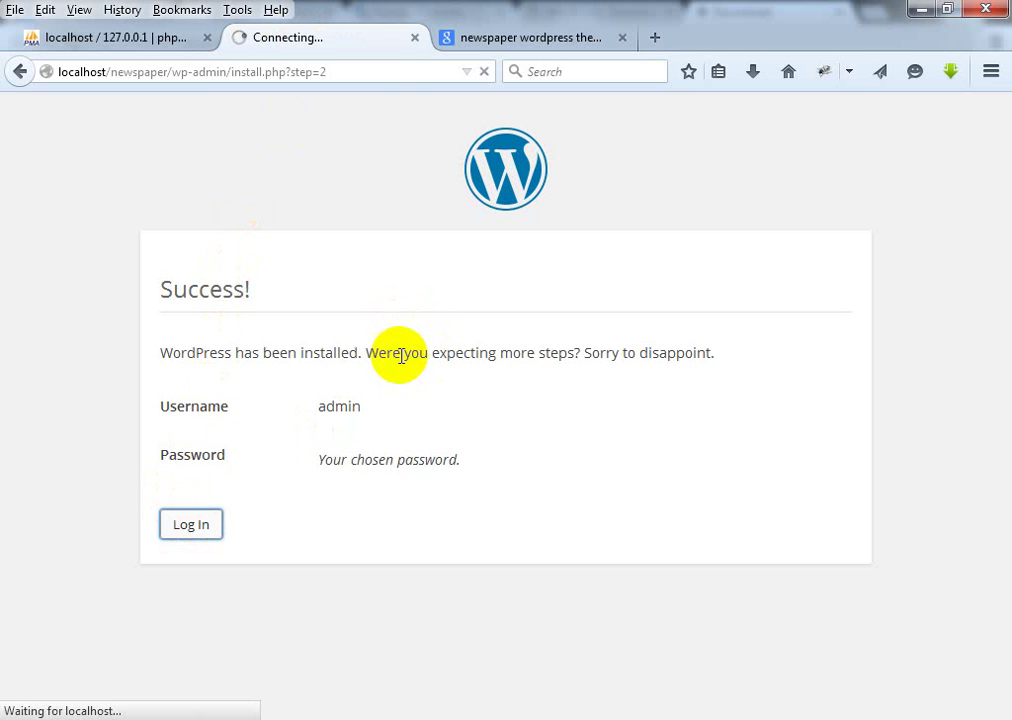
{"action": "left_click", "coordinate": [380, 400]}
{"action": "left_click", "coordinate": [488, 348]}
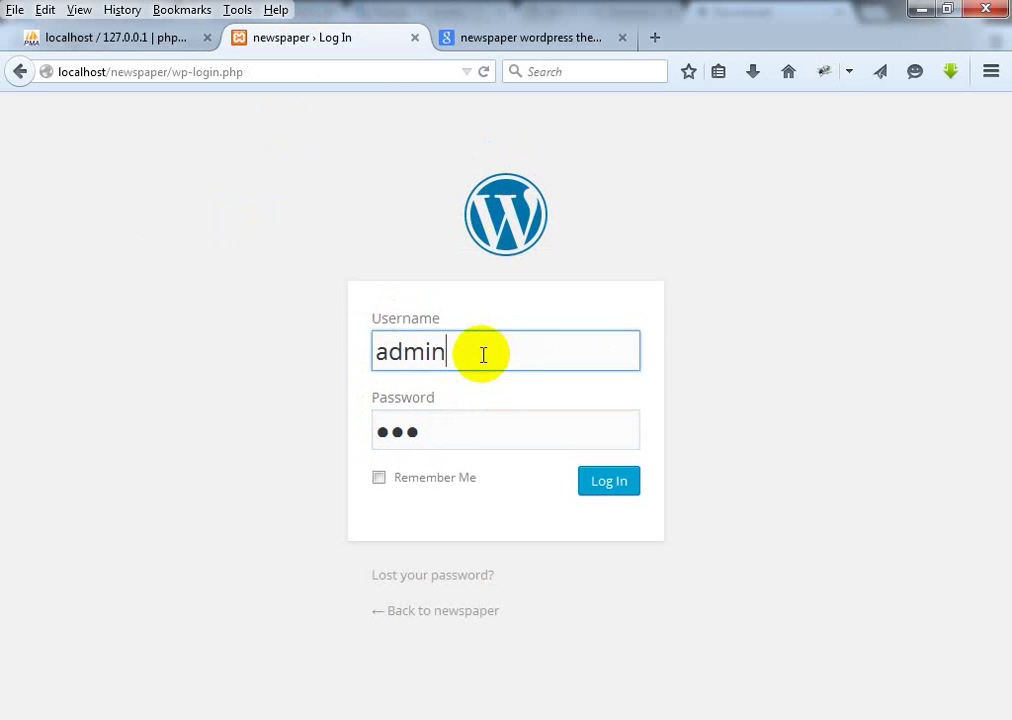
{"action": "left_click", "coordinate": [618, 482]}
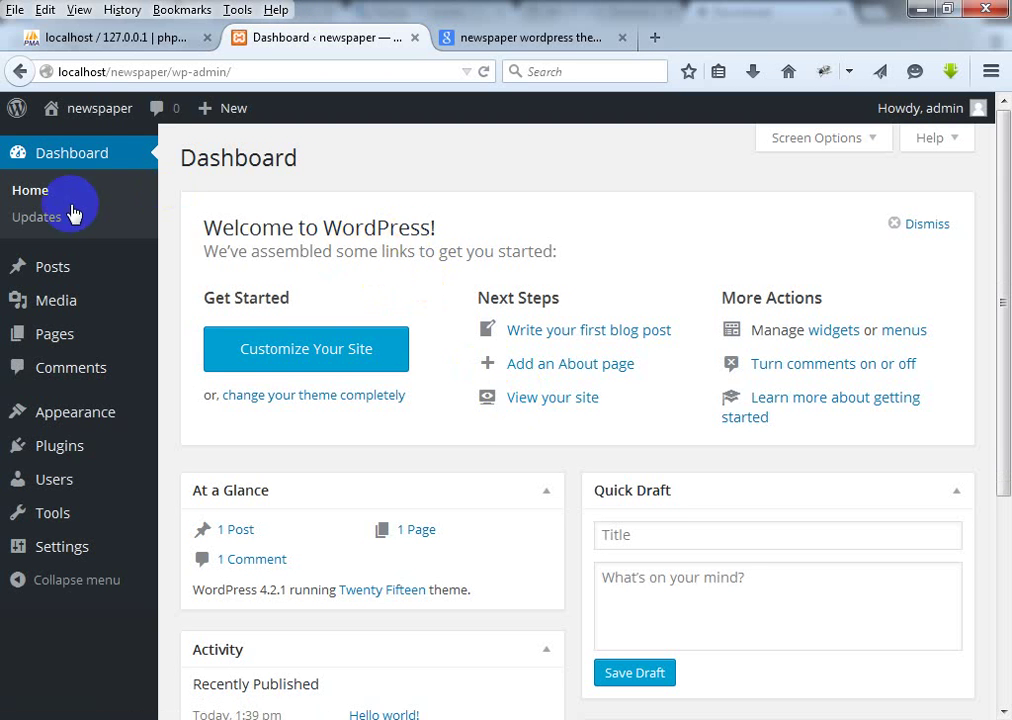
Step: Open the live site in a background tab, close the Google results, and go to Themes
{"action": "mouse_move", "coordinate": [102, 113]}
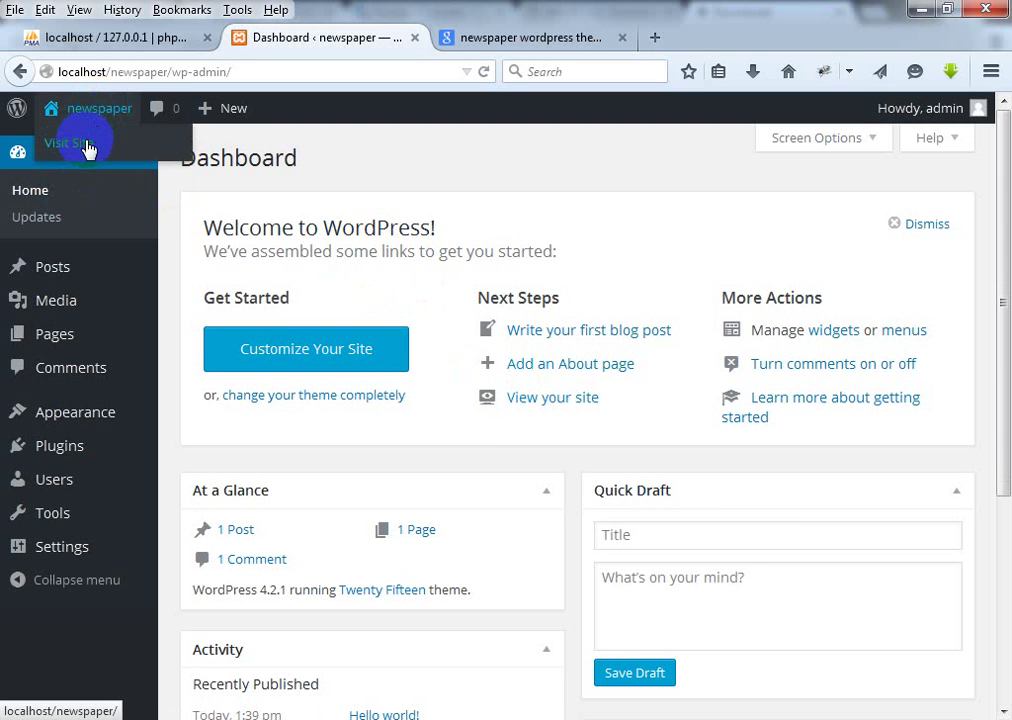
{"action": "middle_click", "coordinate": [88, 148]}
{"action": "left_click", "coordinate": [722, 37]}
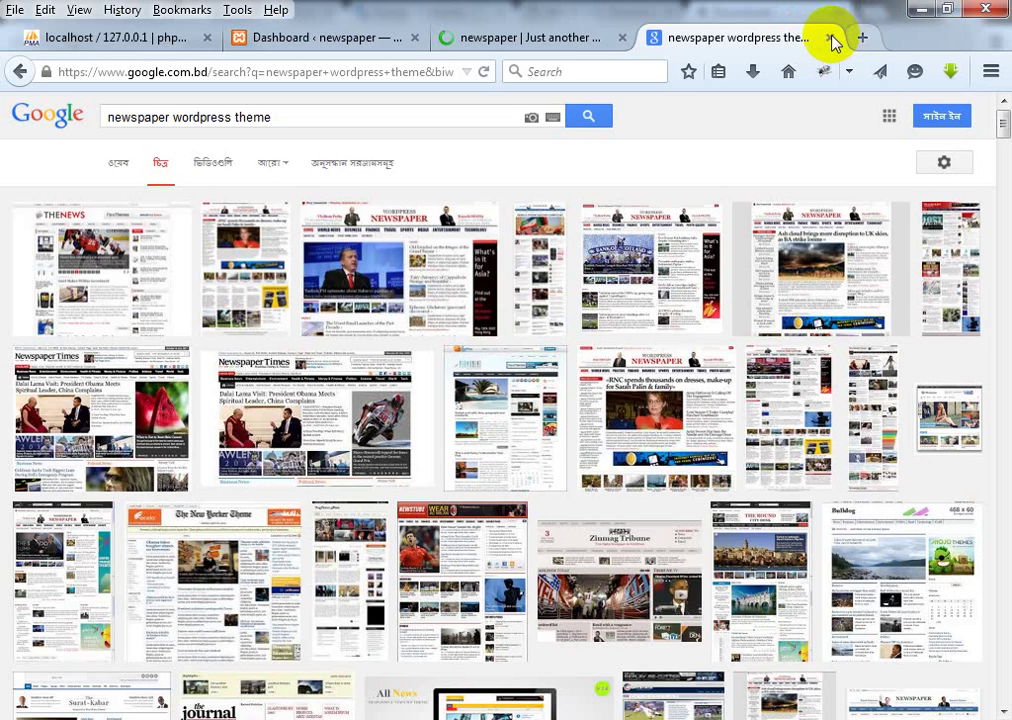
{"action": "left_click", "coordinate": [831, 40]}
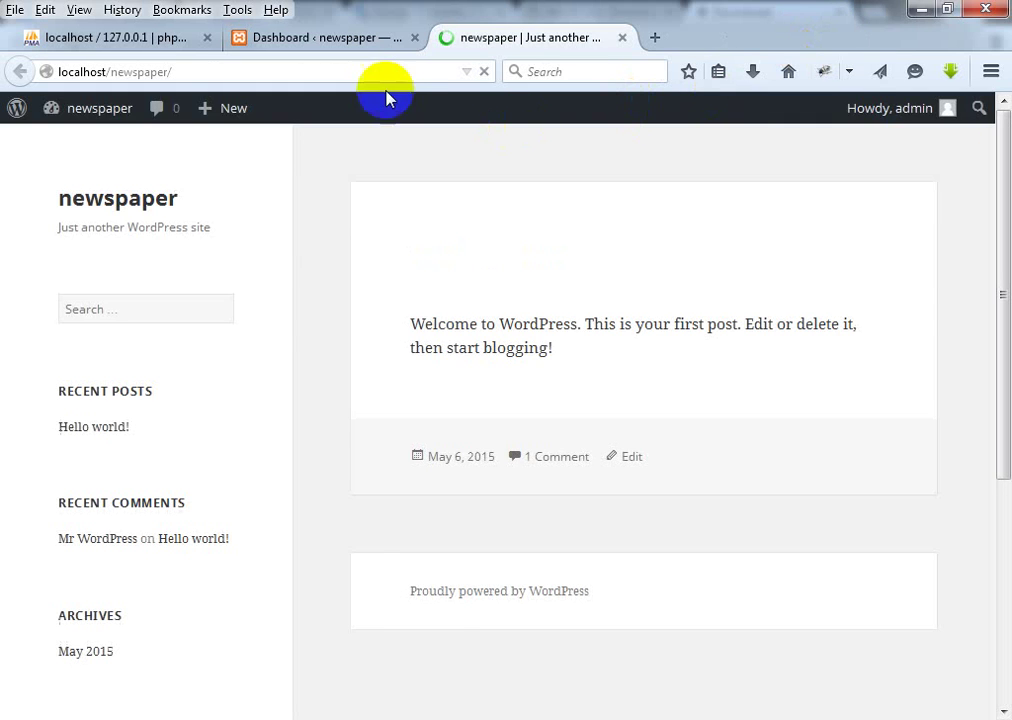
{"action": "left_click", "coordinate": [338, 40]}
{"action": "mouse_move", "coordinate": [87, 412]}
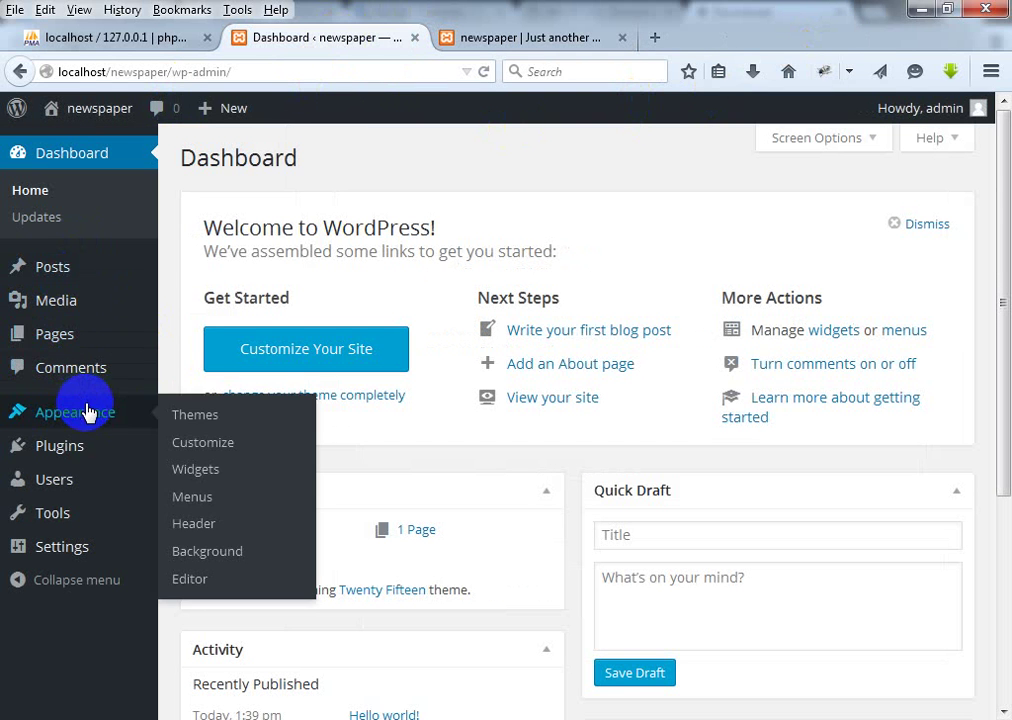
{"action": "left_click", "coordinate": [192, 418]}
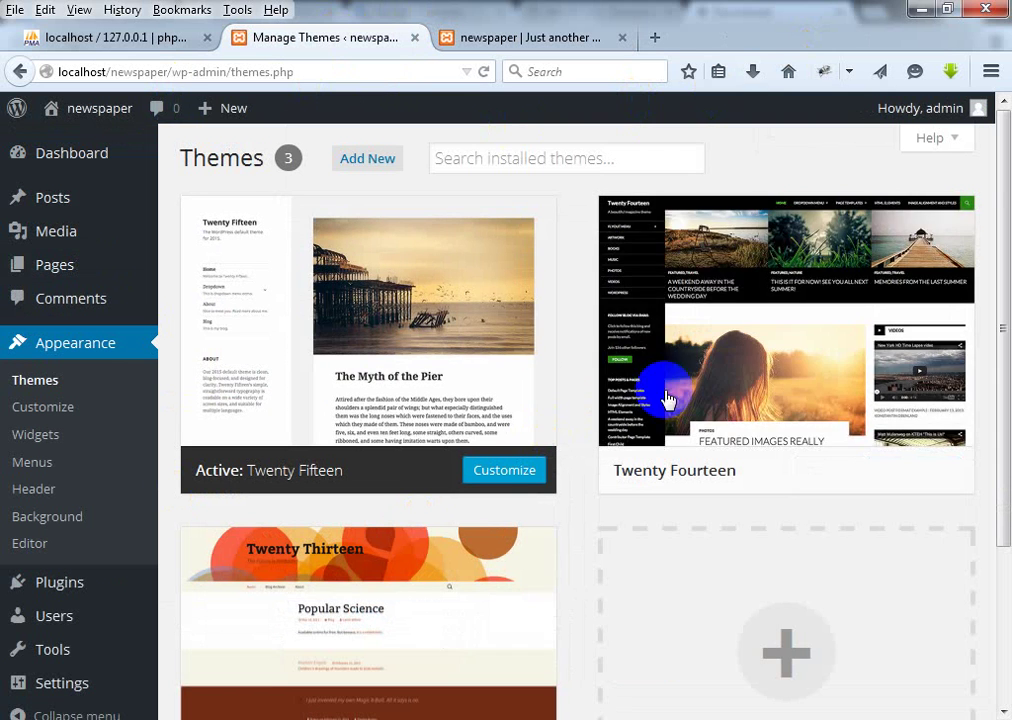
Step: Search Add New themes for 'flatbox', install FlatBox 1.7.1, and activate it
{"action": "scroll", "coordinate": [651, 366], "scroll_direction": "down", "scroll_amount": 3}
{"action": "scroll", "coordinate": [632, 354], "scroll_direction": "up", "scroll_amount": 3}
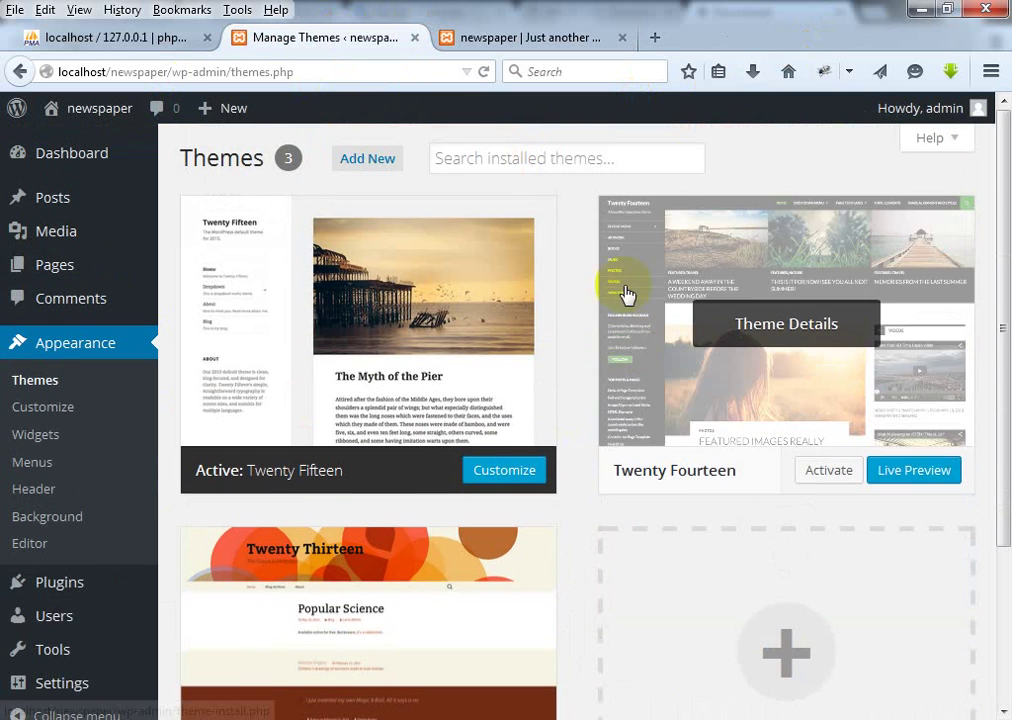
{"action": "left_click", "coordinate": [396, 160]}
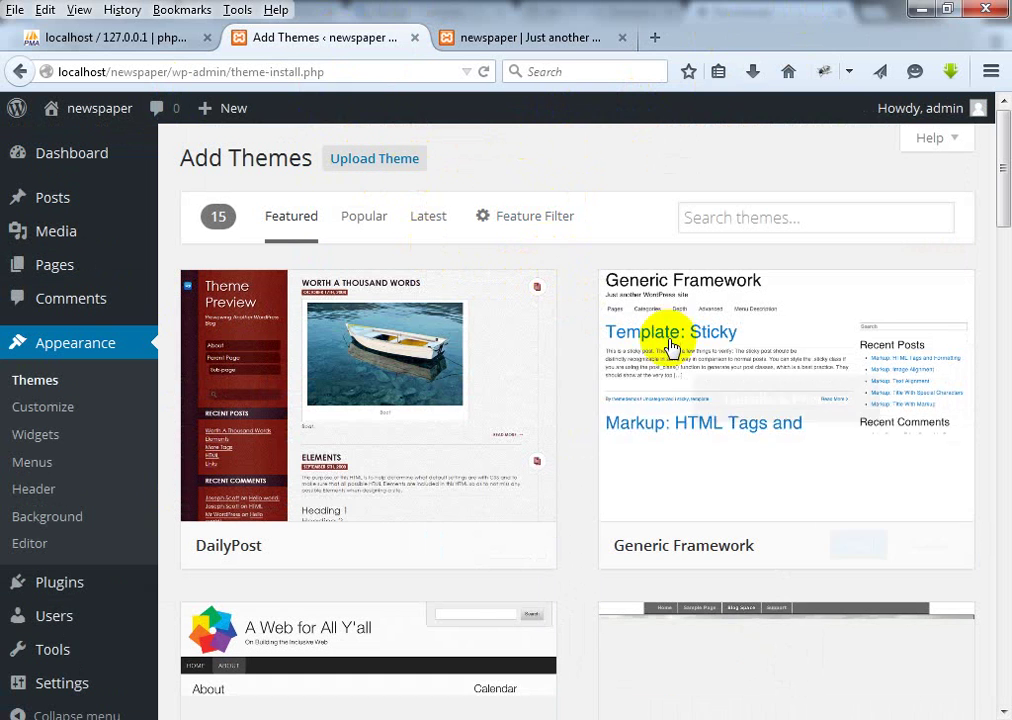
{"action": "left_click", "coordinate": [760, 218]}
{"action": "type", "text": "flatbox"}
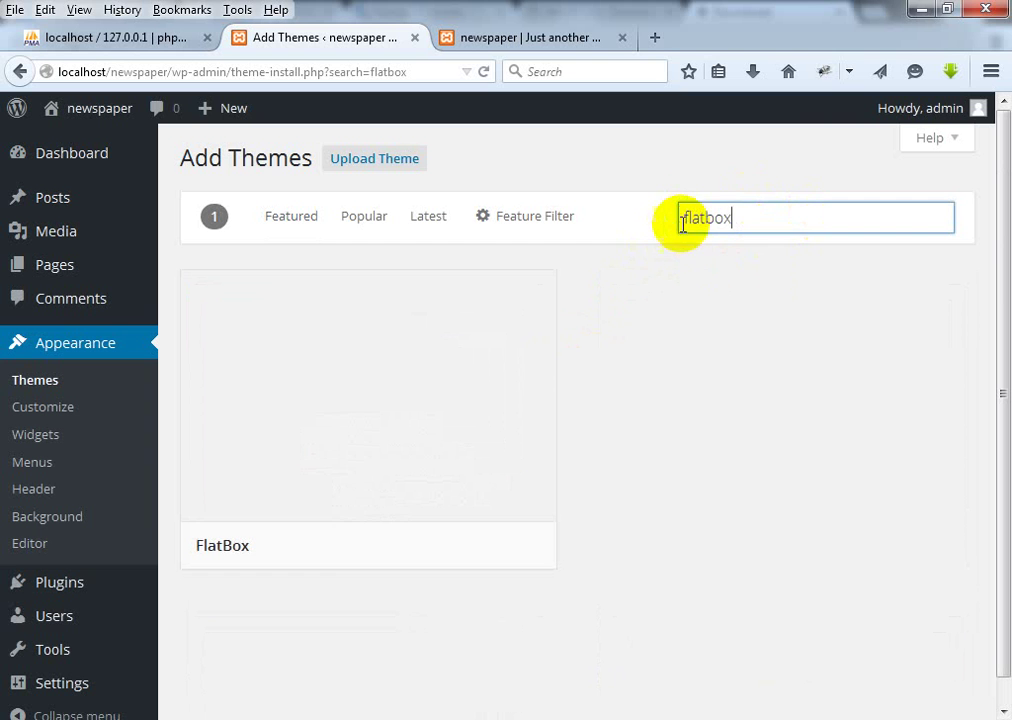
{"action": "mouse_move", "coordinate": [255, 580]}
{"action": "left_click", "coordinate": [440, 545]}
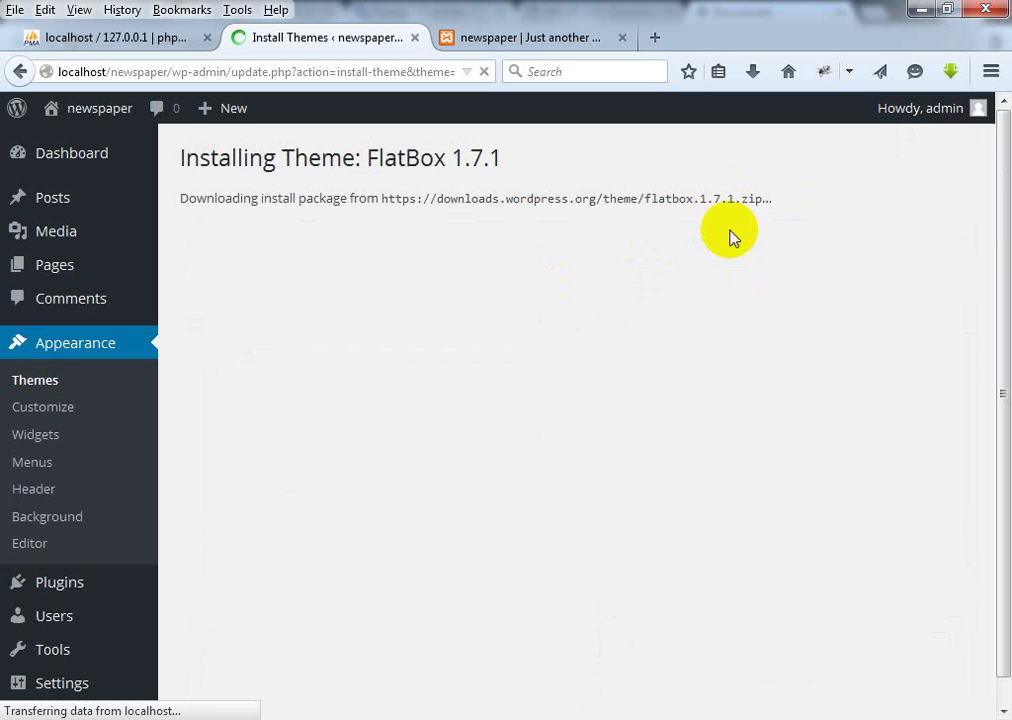
{"action": "left_click", "coordinate": [730, 131]}
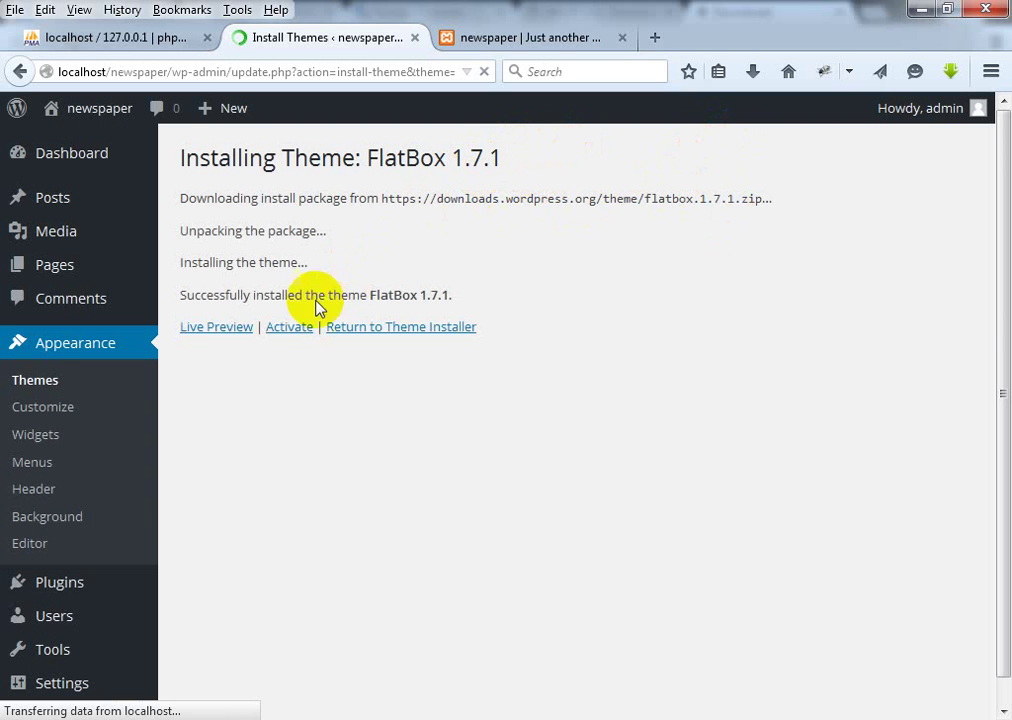
{"action": "left_click", "coordinate": [293, 330]}
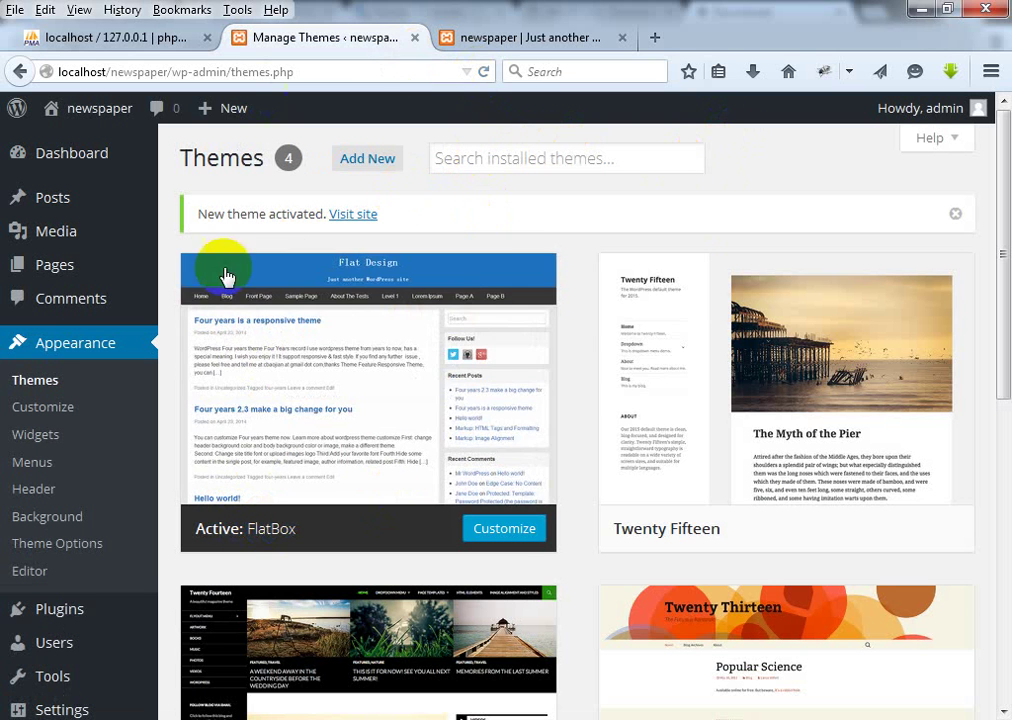
Step: Reload the live site's home page and scroll through the new FlatBox layout
{"action": "left_click", "coordinate": [530, 40]}
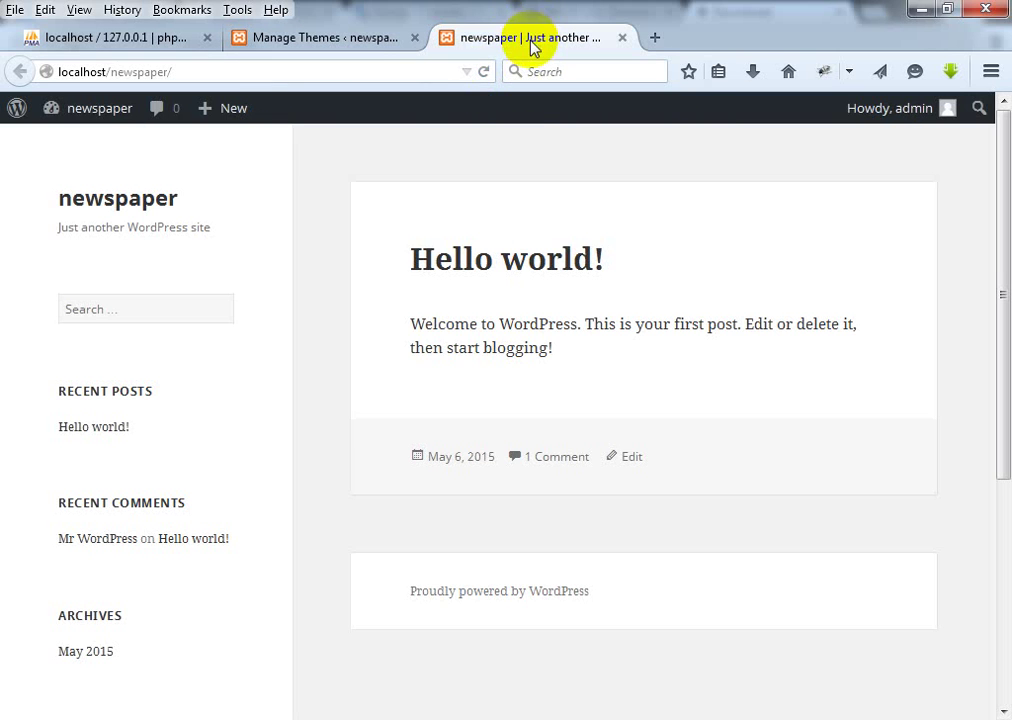
{"action": "left_click", "coordinate": [482, 71]}
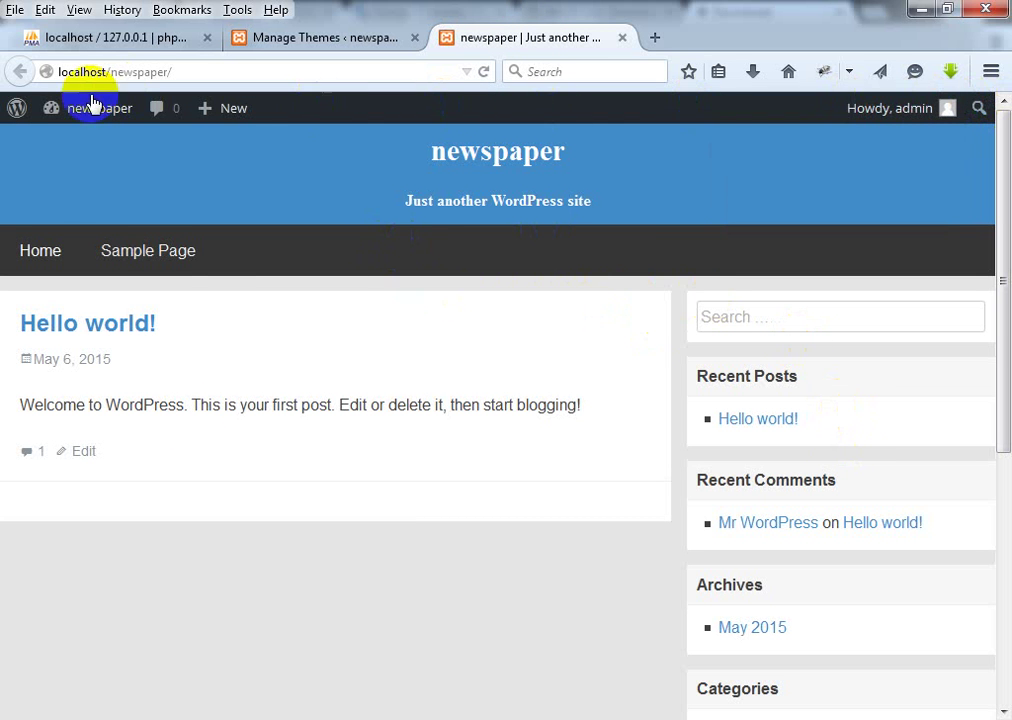
{"action": "mouse_move", "coordinate": [37, 103]}
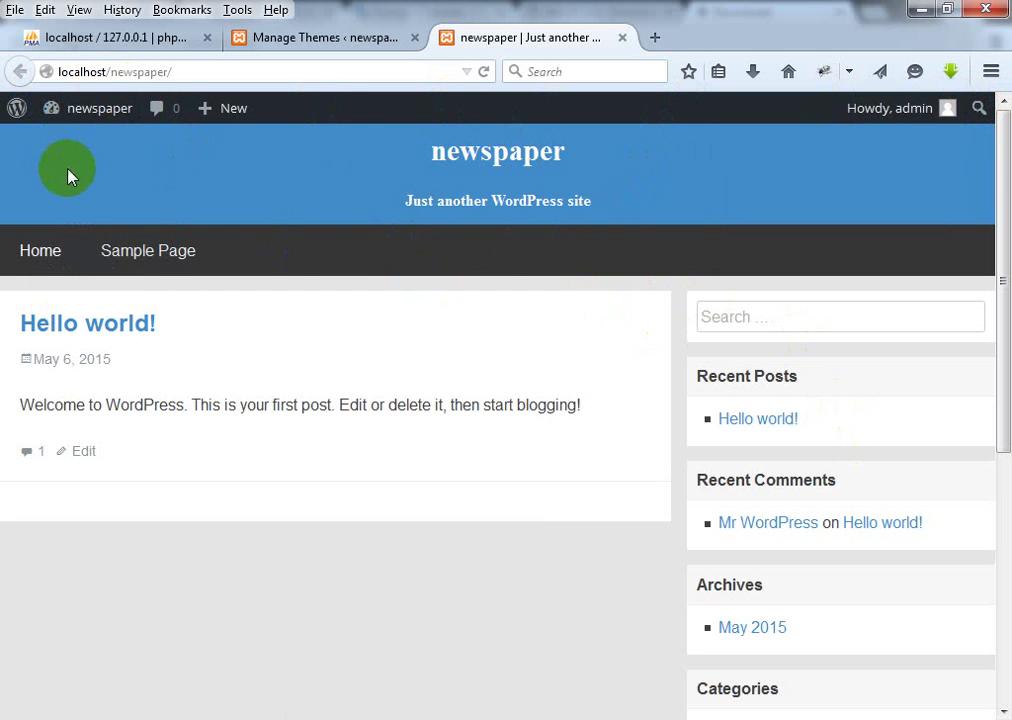
{"action": "left_click", "coordinate": [516, 150]}
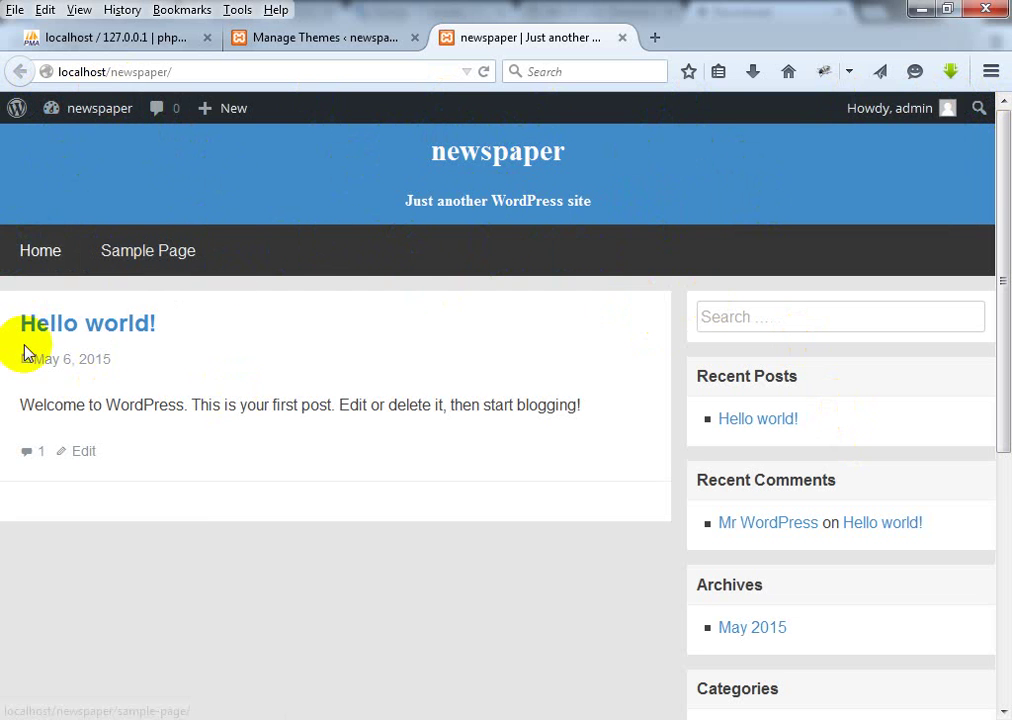
{"action": "scroll", "coordinate": [390, 280], "scroll_direction": "down", "scroll_amount": 3}
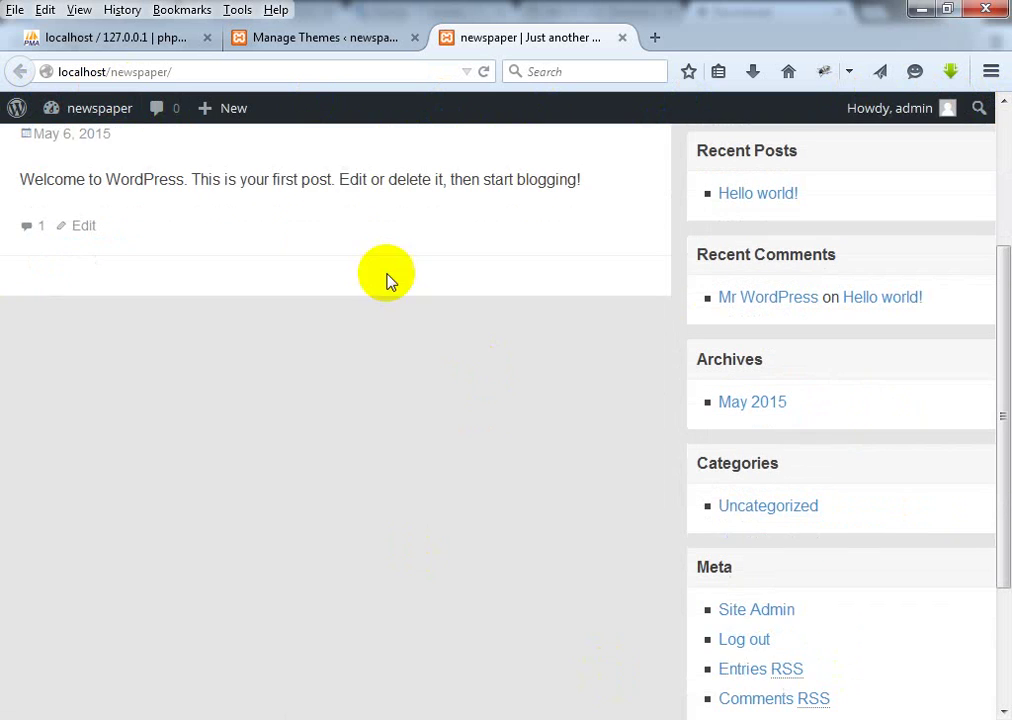
{"action": "scroll", "coordinate": [490, 355], "scroll_direction": "up", "scroll_amount": 3}
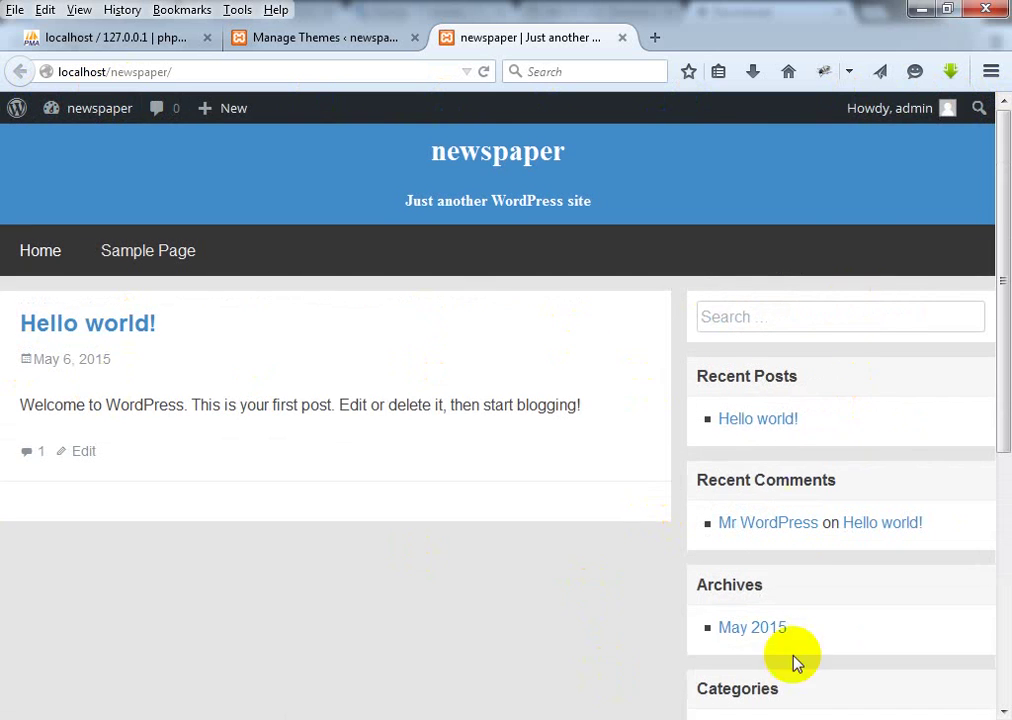
{"action": "scroll", "coordinate": [796, 663], "scroll_direction": "down", "scroll_amount": 5}
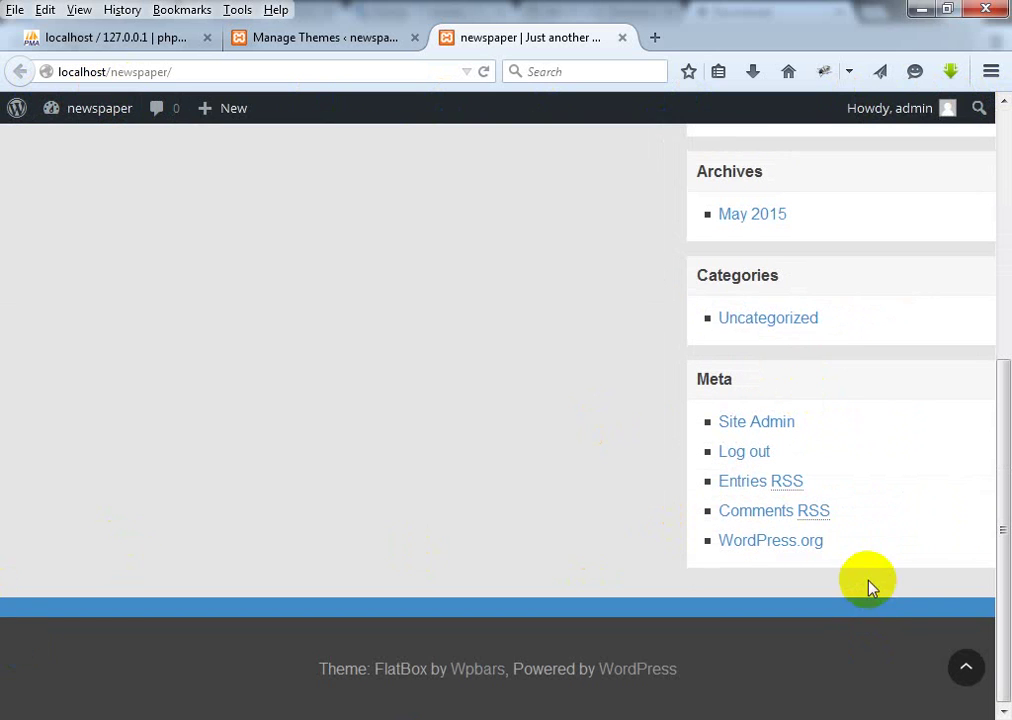
{"action": "scroll", "coordinate": [1001, 525], "scroll_direction": "up", "scroll_amount": 5}
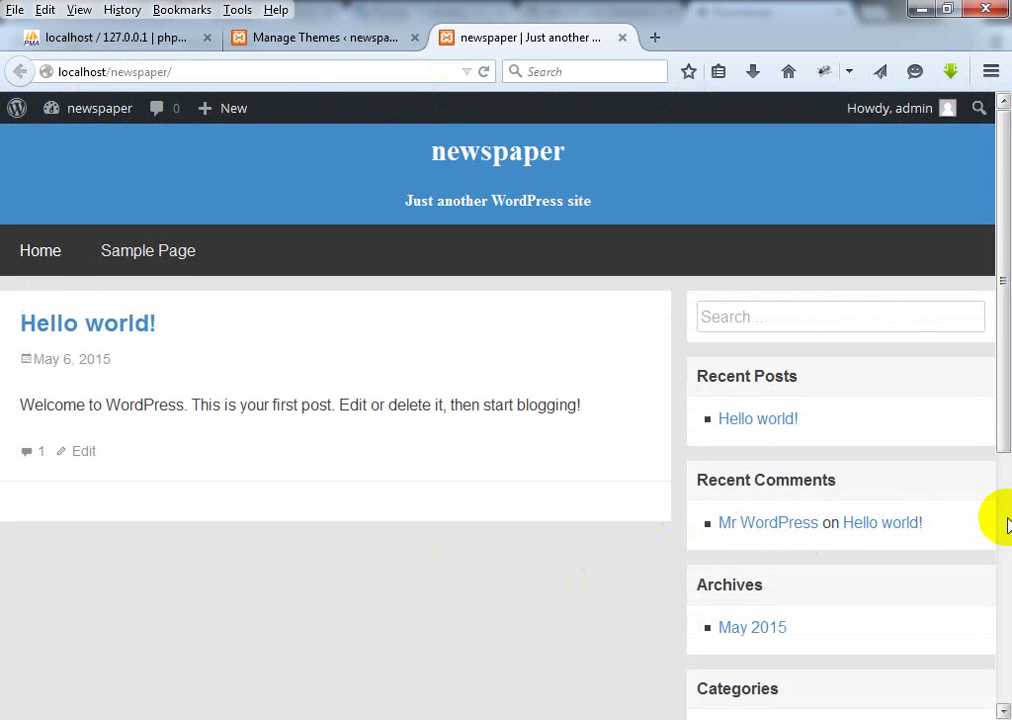
Step: Look over the live FlatBox site once more, then return to the Manage Themes page
{"action": "left_click", "coordinate": [330, 40]}
{"action": "left_click", "coordinate": [526, 35]}
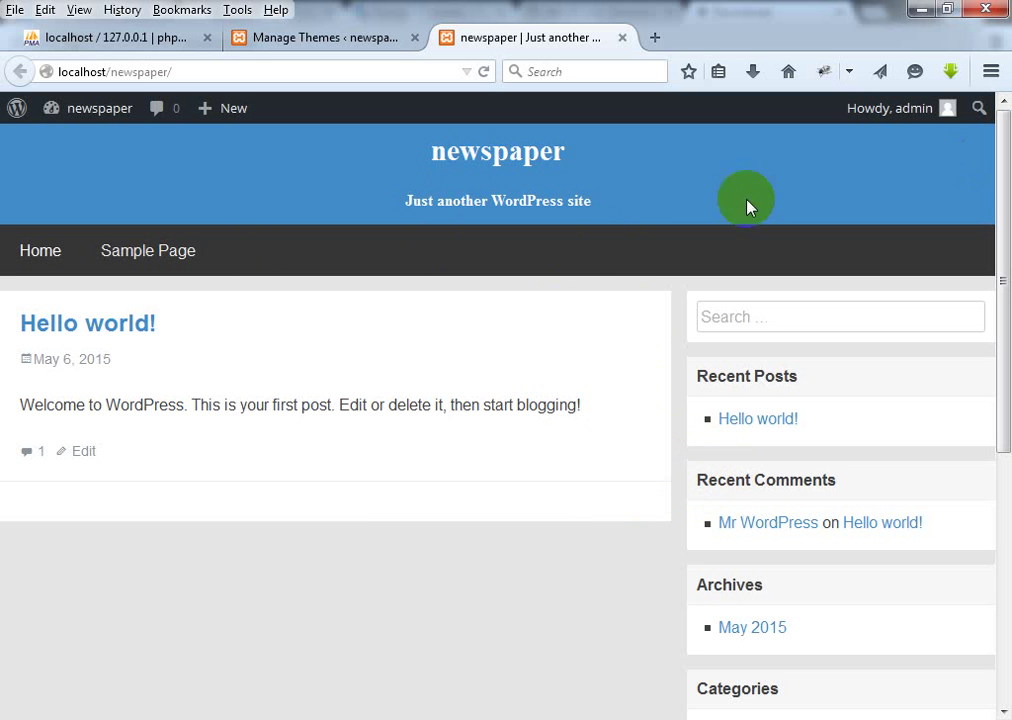
{"action": "scroll", "coordinate": [342, 428], "scroll_direction": "down", "scroll_amount": 5}
{"action": "scroll", "coordinate": [342, 428], "scroll_direction": "up", "scroll_amount": 5}
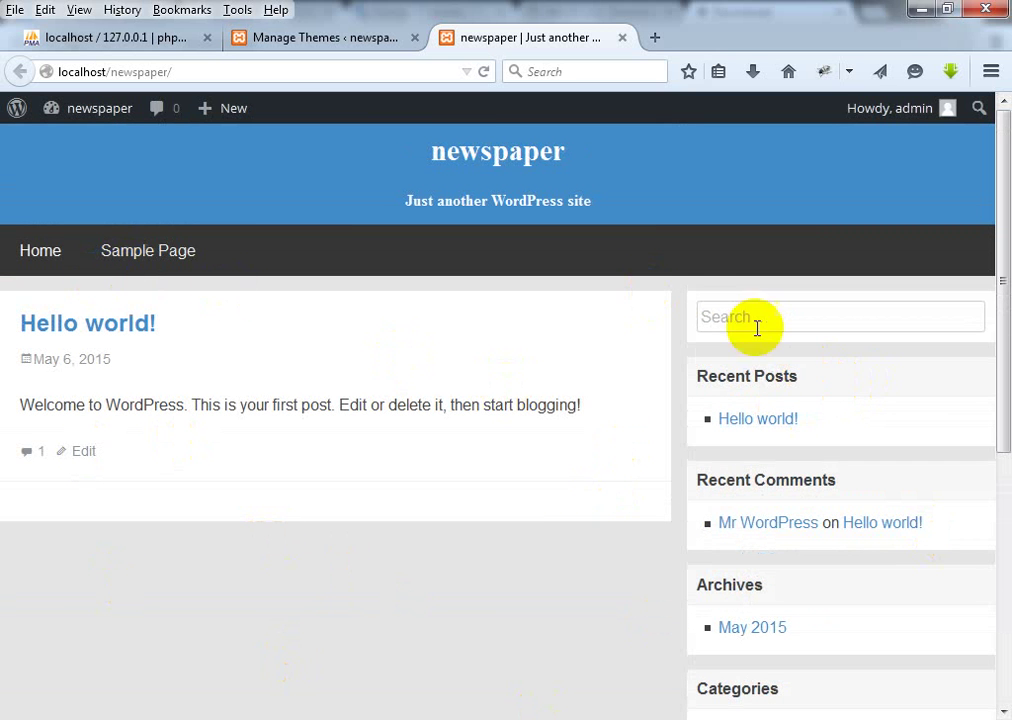
{"action": "left_click", "coordinate": [338, 37]}
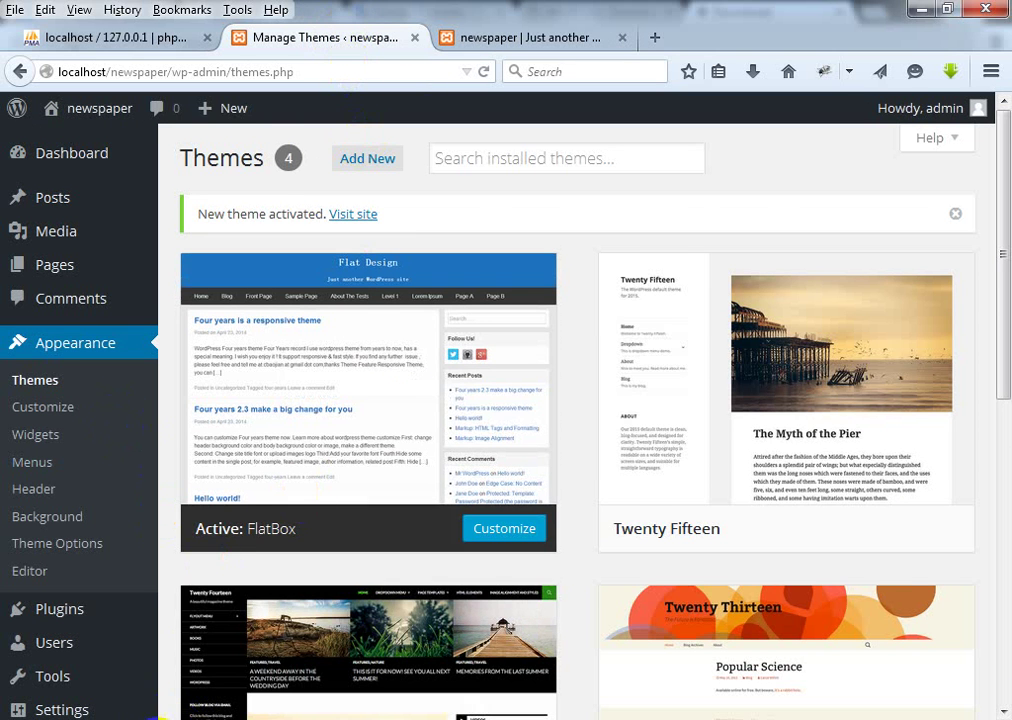
Step: In wp-content\themes, rename the flatbox theme folder to newspaper
{"action": "left_click", "coordinate": [158, 719]}
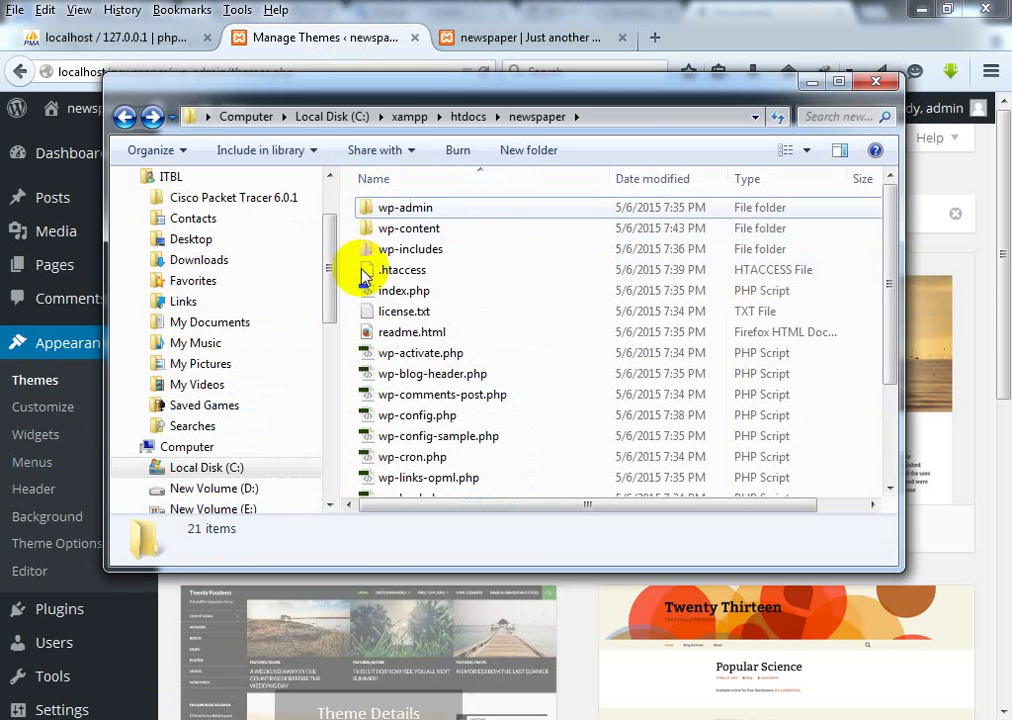
{"action": "double_click", "coordinate": [414, 228]}
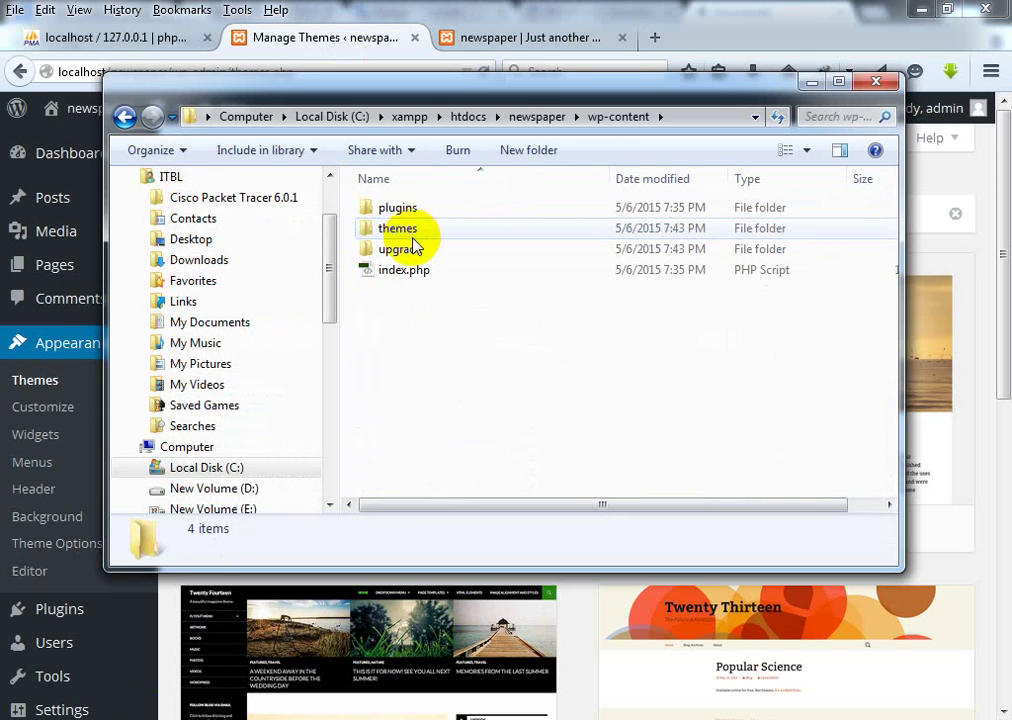
{"action": "double_click", "coordinate": [409, 228]}
{"action": "left_click", "coordinate": [408, 216]}
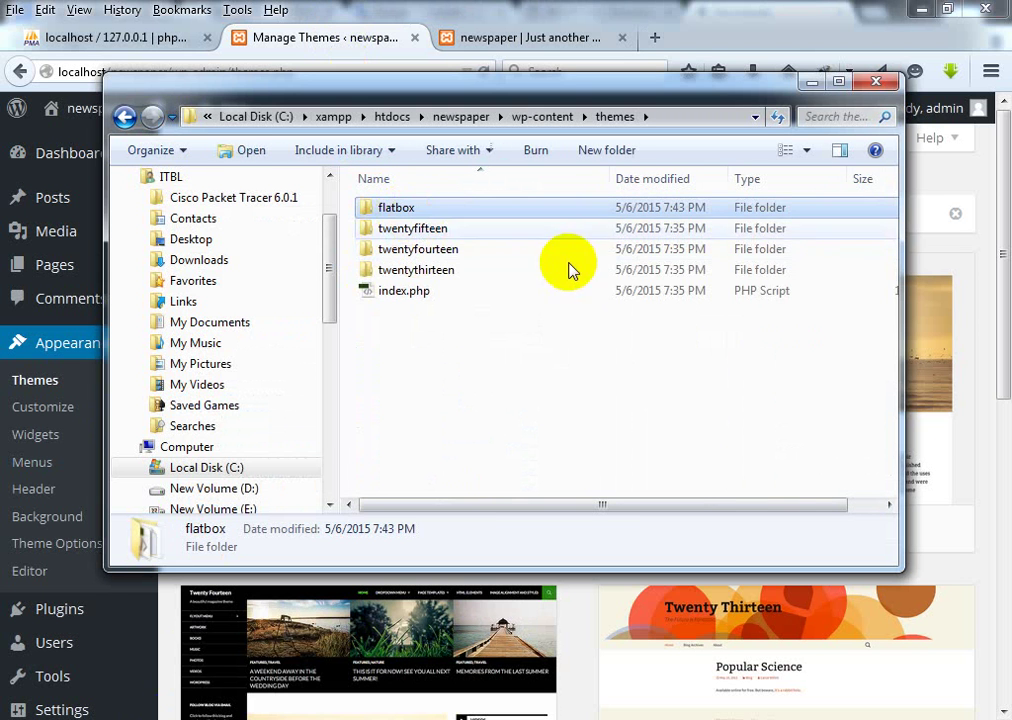
{"action": "left_click", "coordinate": [401, 213]}
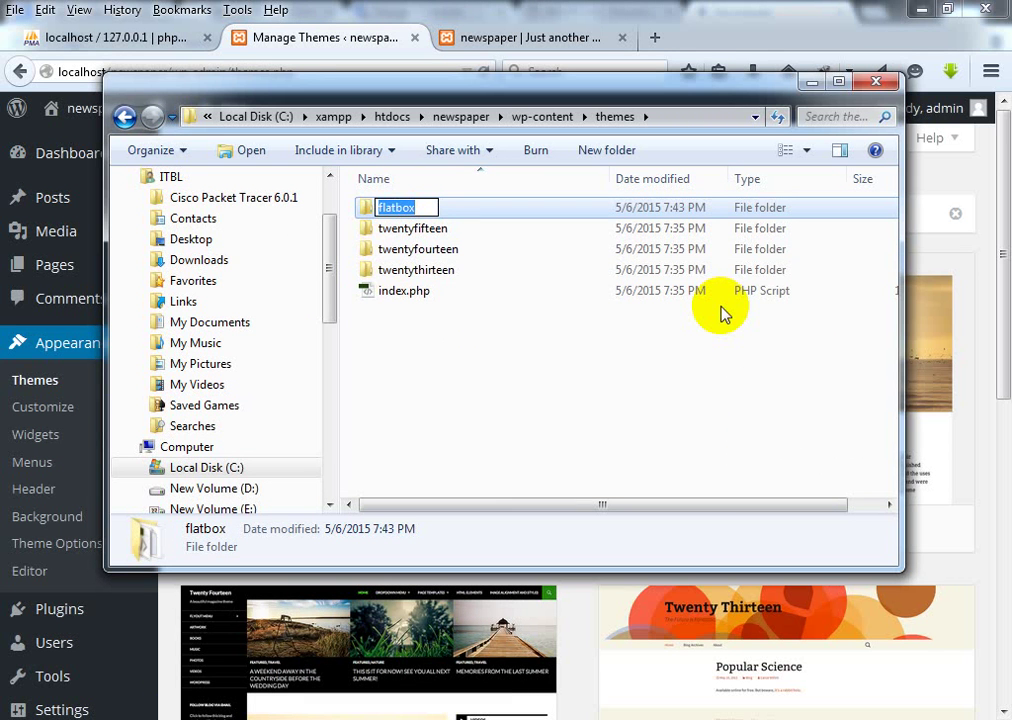
{"action": "type", "text": "newspaper"}
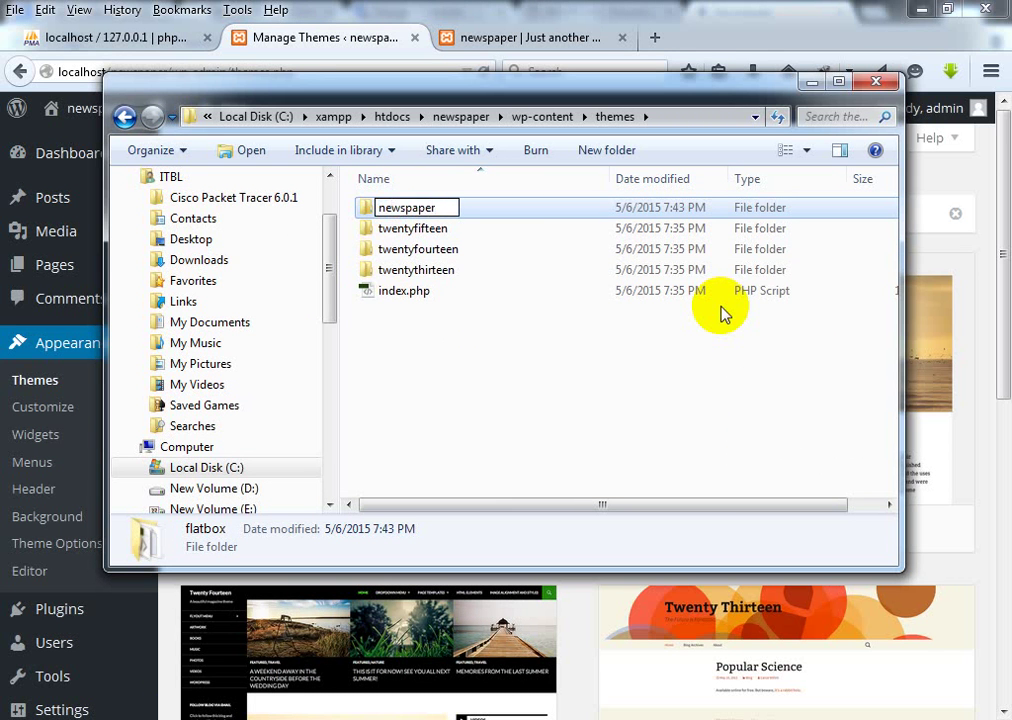
{"action": "key", "text": "Return"}
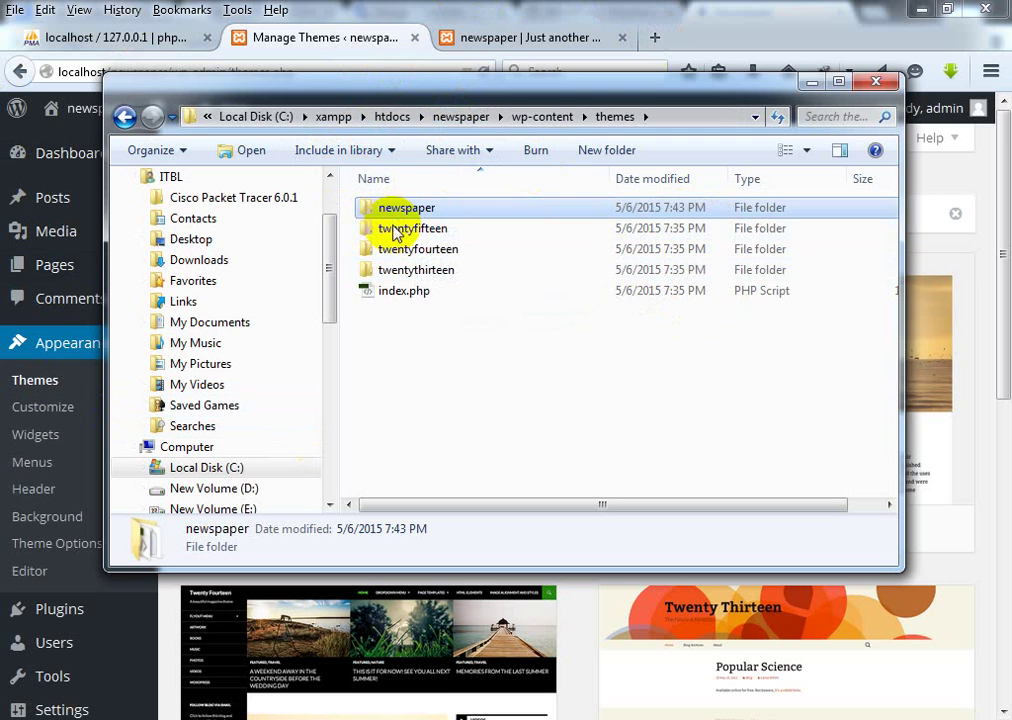
Step: Rename the theme folder to newspaper24.com and open it
{"action": "mouse_move", "coordinate": [403, 214]}
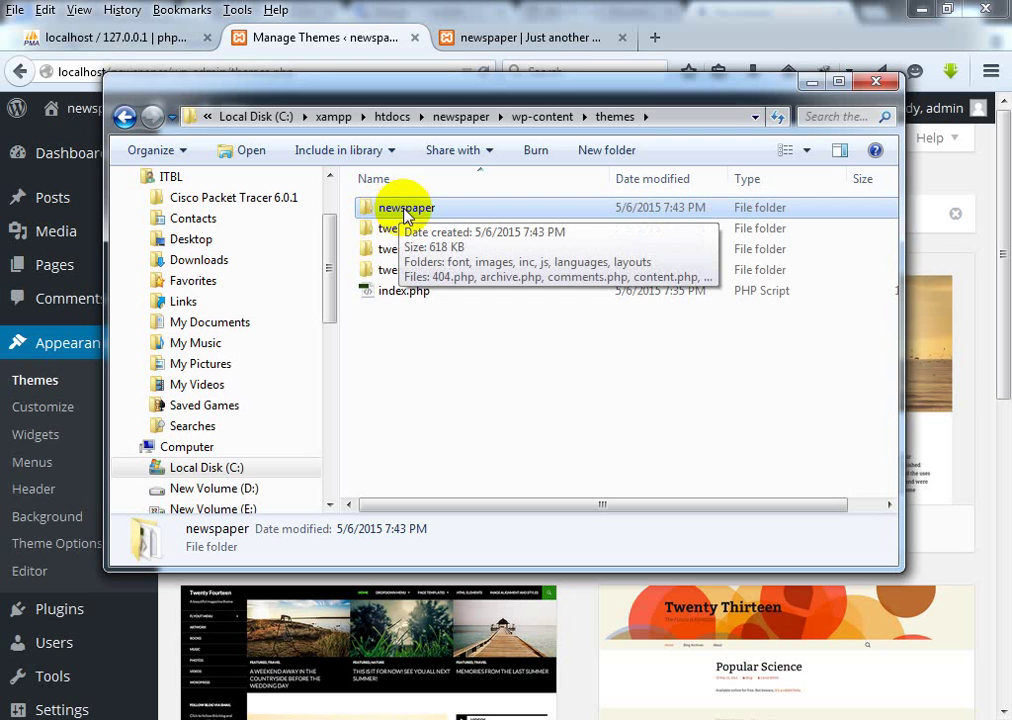
{"action": "double_click", "coordinate": [403, 211]}
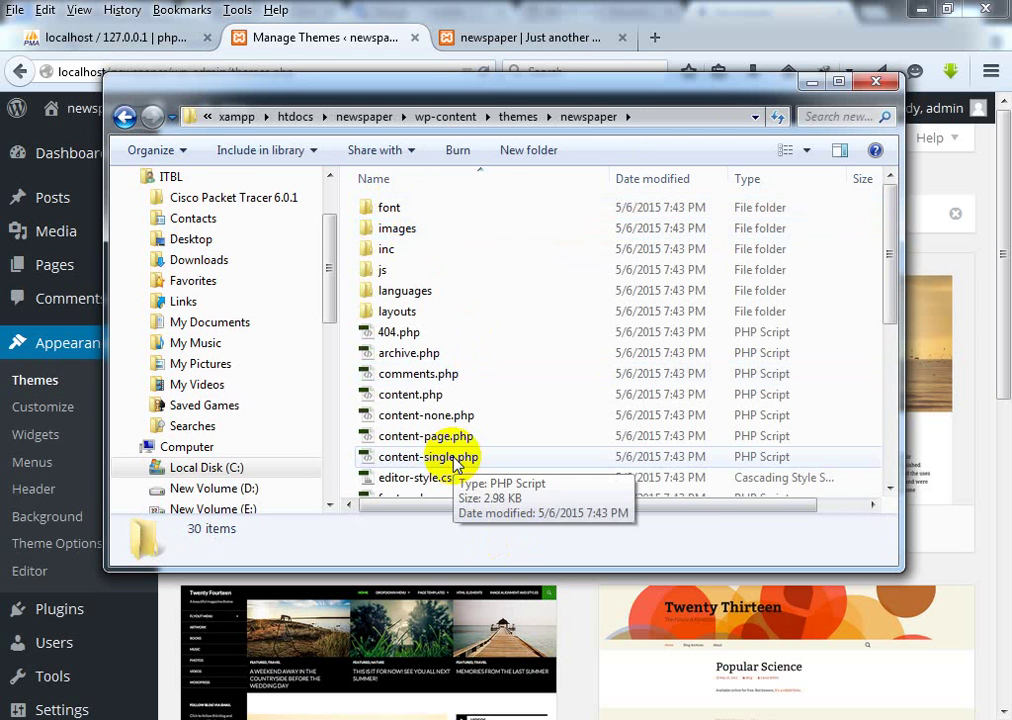
{"action": "left_click", "coordinate": [124, 116]}
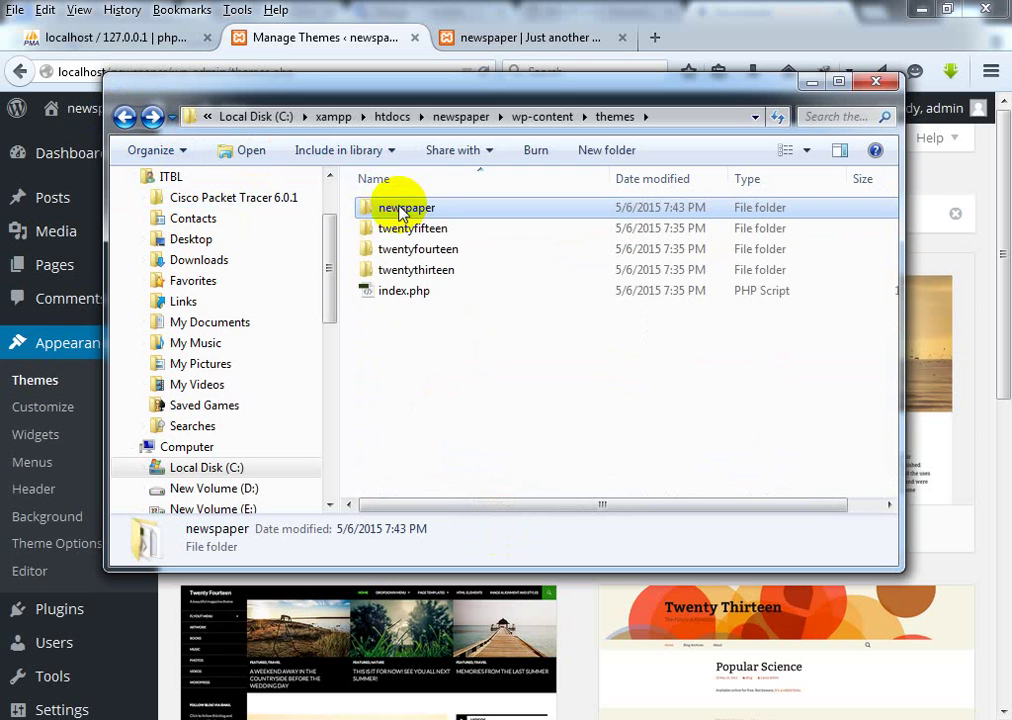
{"action": "left_click", "coordinate": [400, 207]}
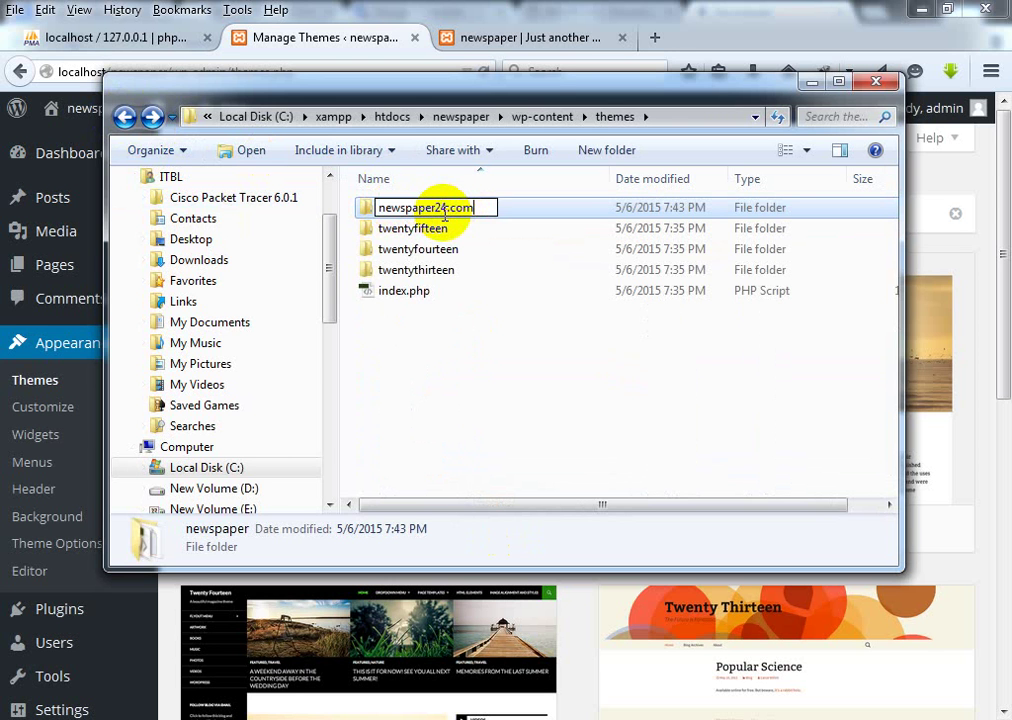
{"action": "key", "text": "Return"}
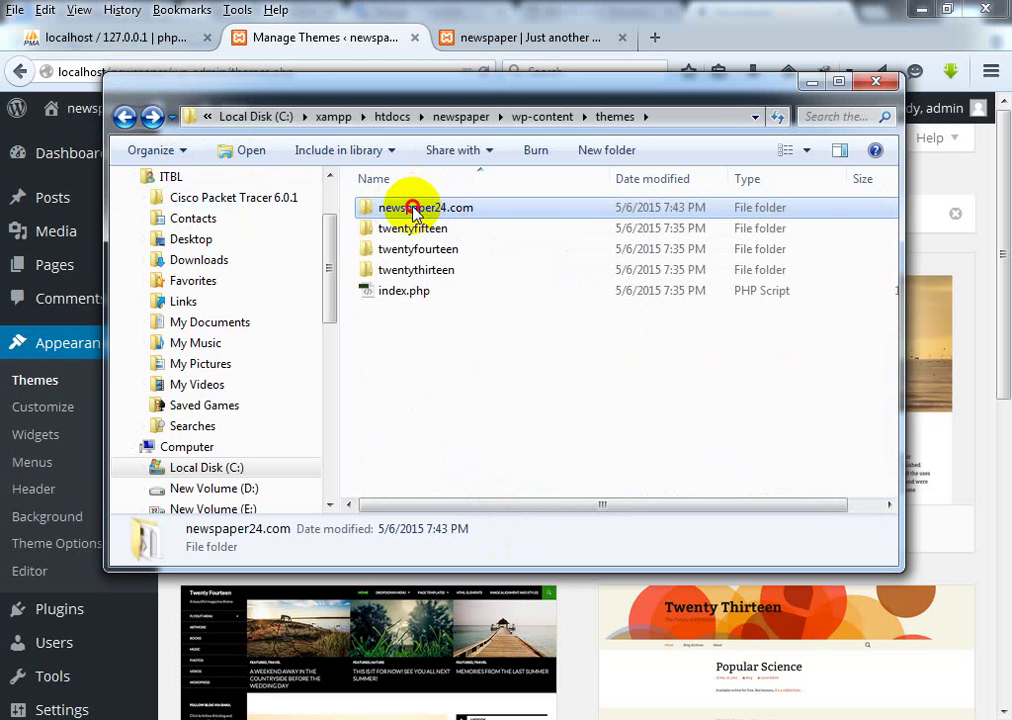
{"action": "double_click", "coordinate": [414, 208]}
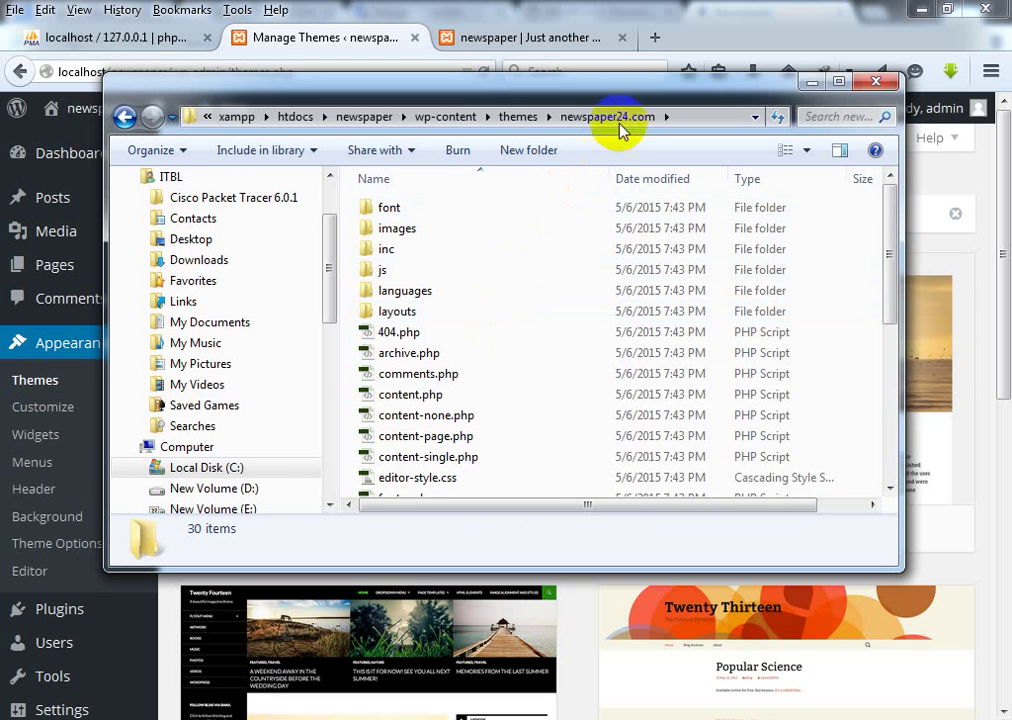
Step: Select style.css in the newspaper24.com folder and bring up its context menu
{"action": "left_click_drag", "start_coordinate": [614, 72], "coordinate": [567, 46]}
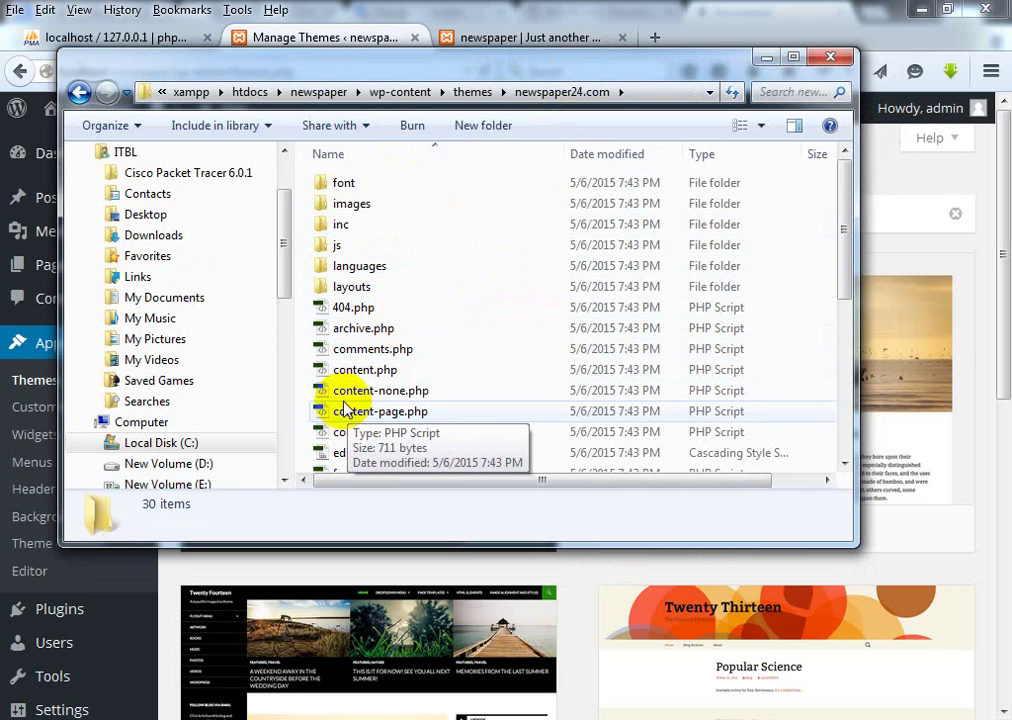
{"action": "scroll", "coordinate": [445, 404], "scroll_direction": "down", "scroll_amount": 5}
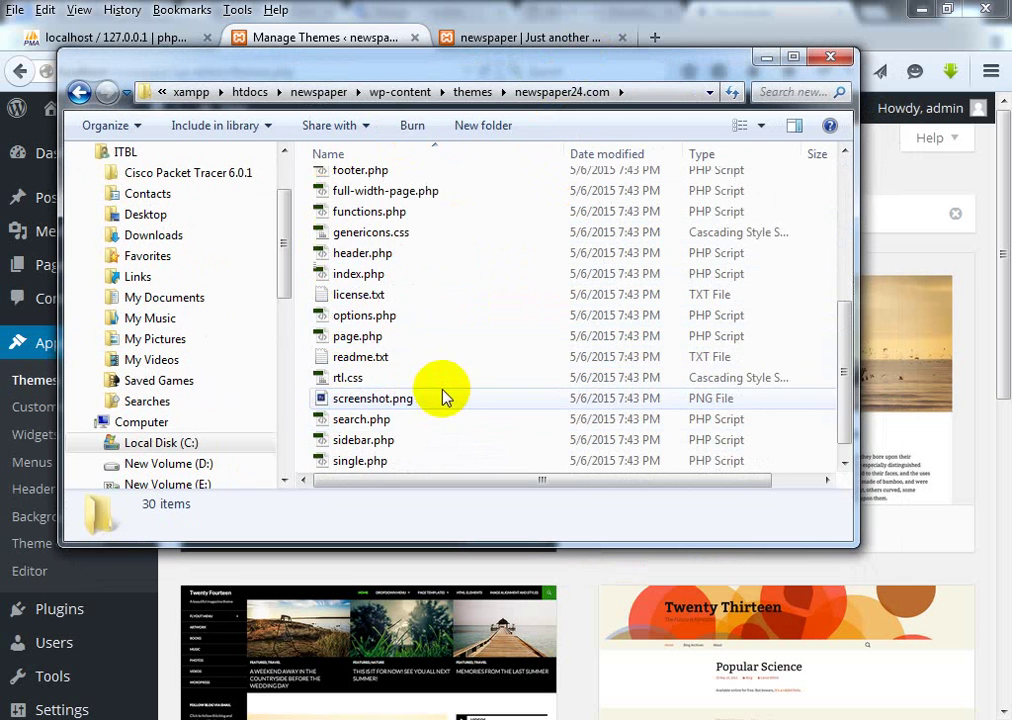
{"action": "scroll", "coordinate": [400, 290], "scroll_direction": "down", "scroll_amount": 1}
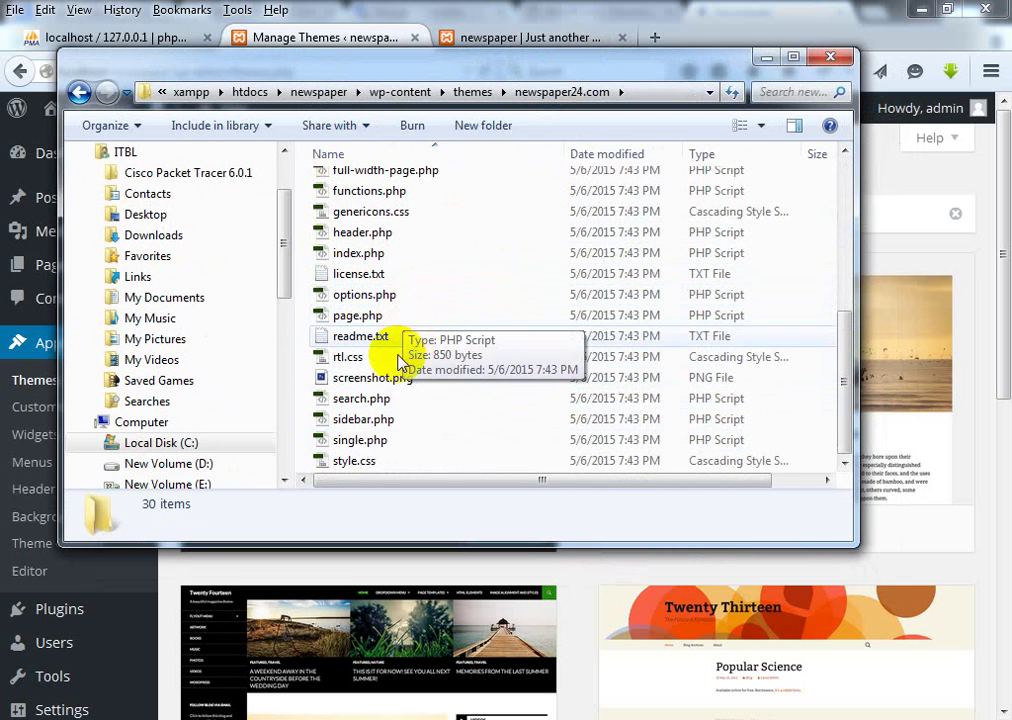
{"action": "left_click", "coordinate": [373, 461]}
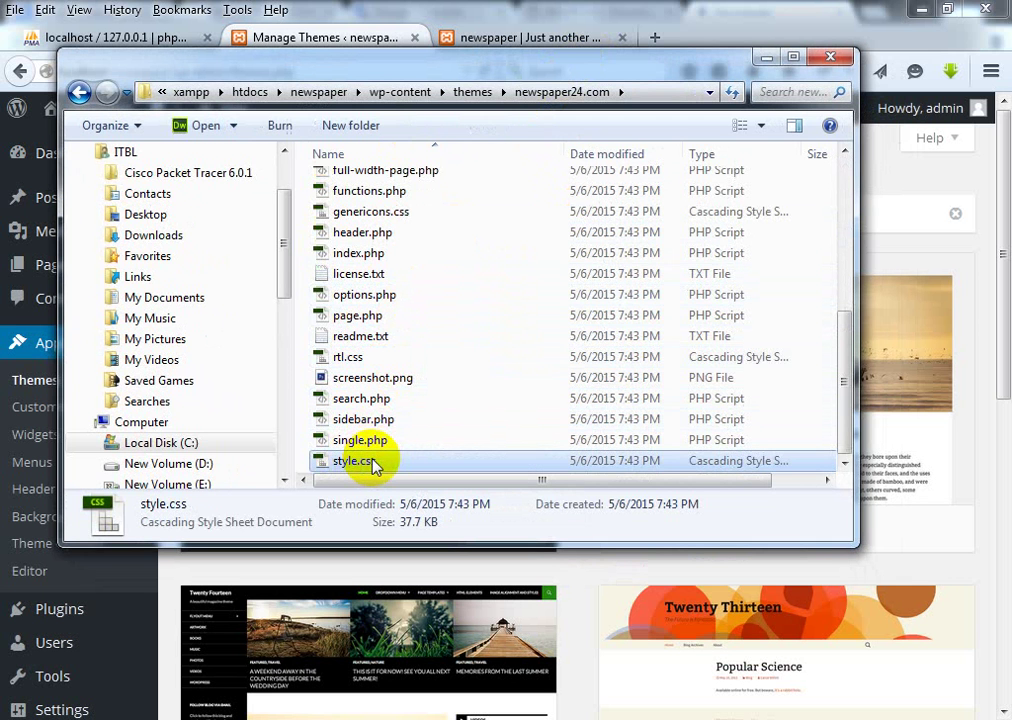
{"action": "right_click", "coordinate": [368, 462]}
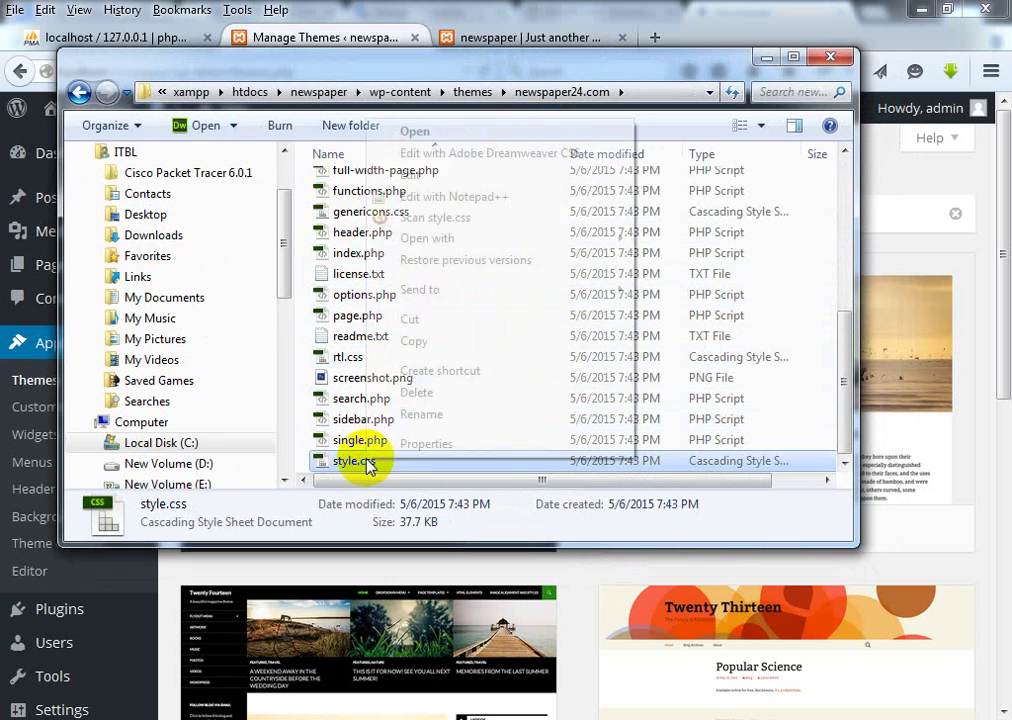
Step: Edit style.css in Notepad++: theme name newspaper24.com and a new author name
{"action": "left_click", "coordinate": [438, 198]}
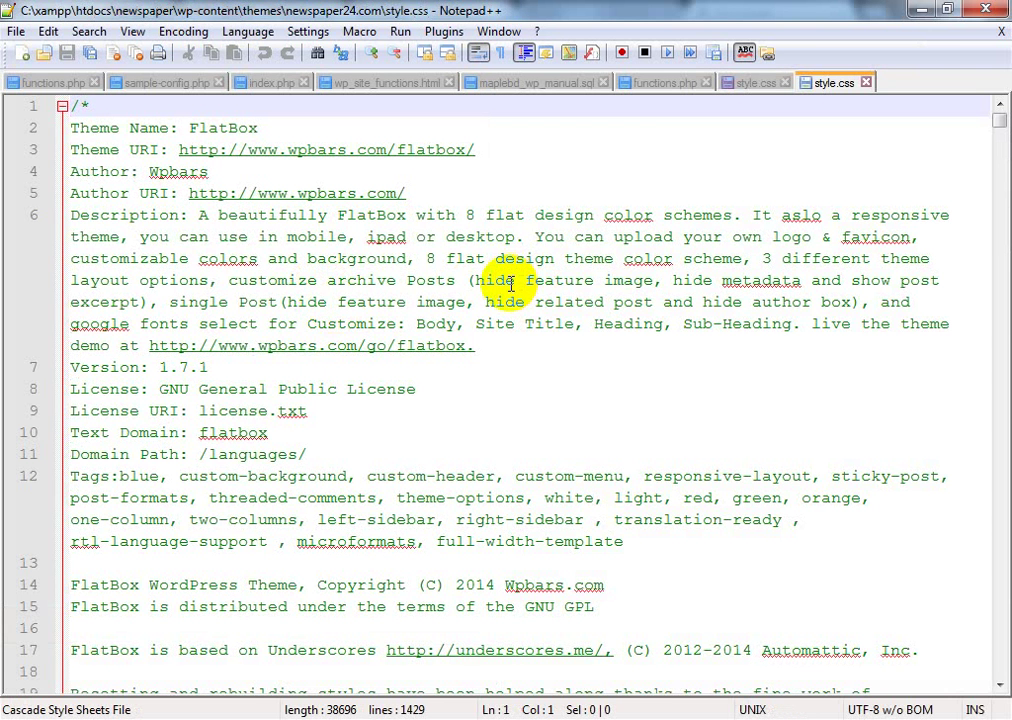
{"action": "double_click", "coordinate": [190, 128]}
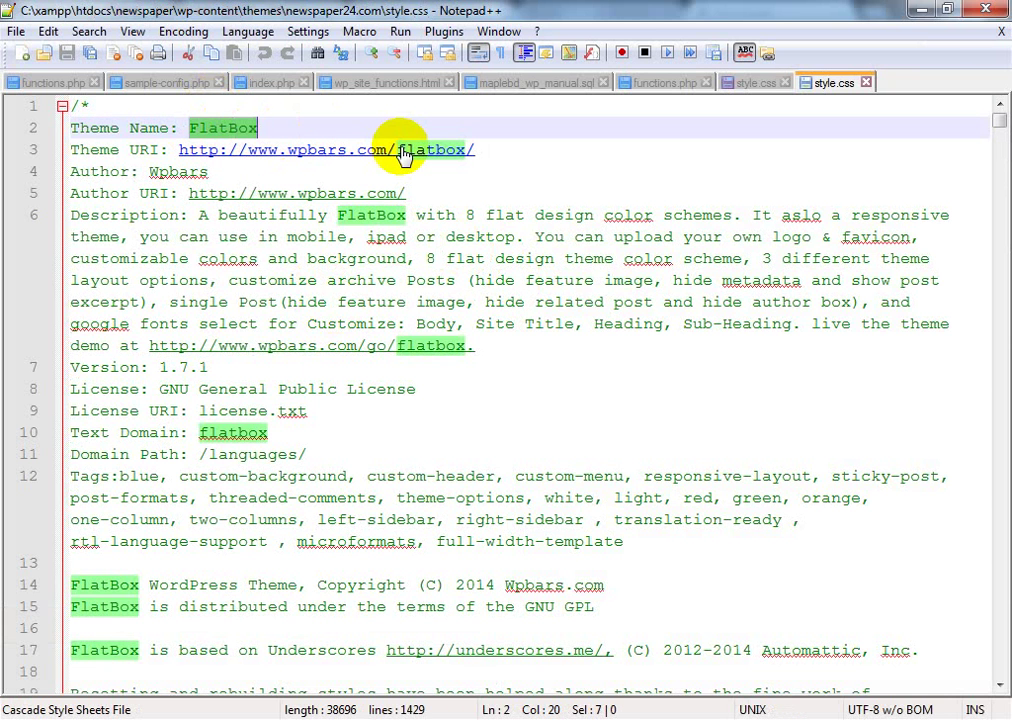
{"action": "type", "text": "newspaper"}
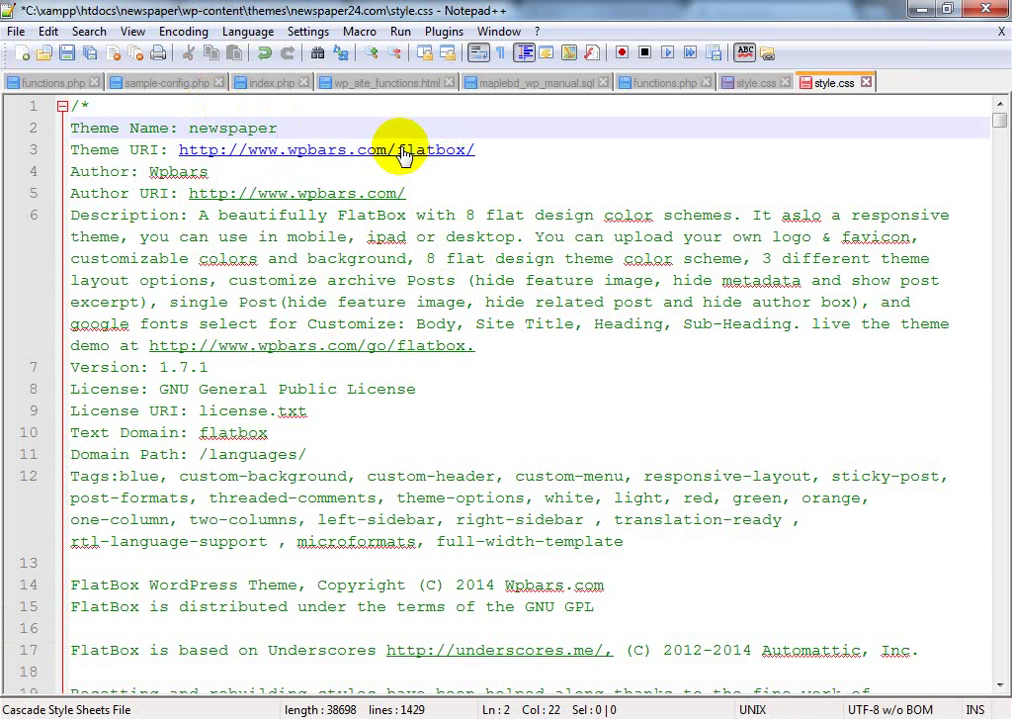
{"action": "type", "text": "24.com"}
{"action": "left_click", "coordinate": [397, 343]}
{"action": "left_click", "coordinate": [505, 324]}
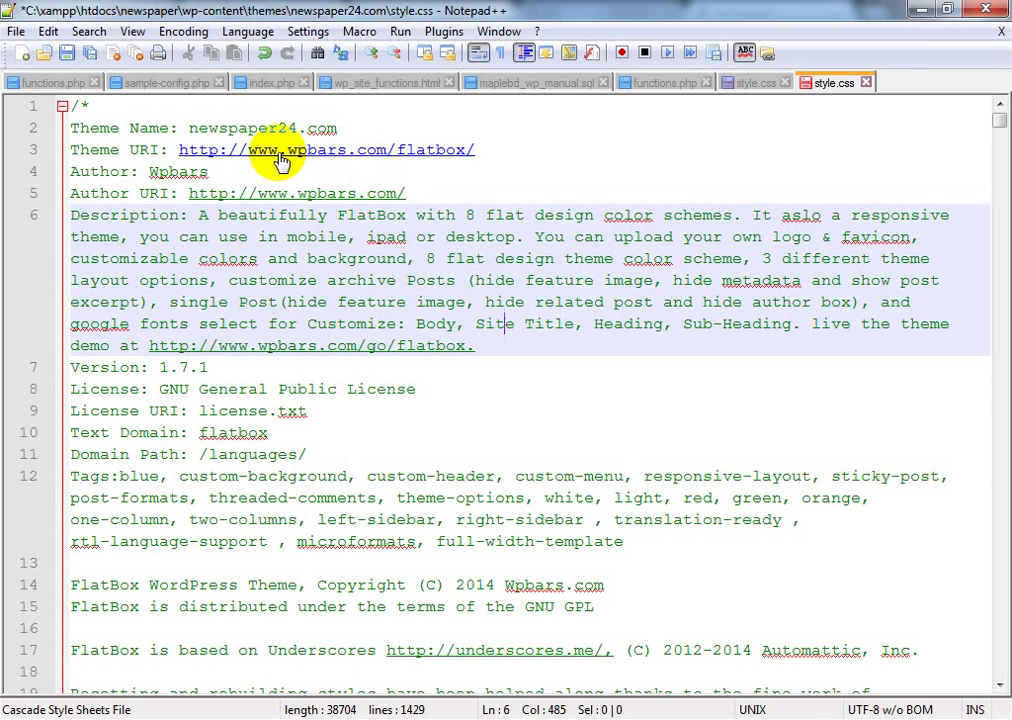
{"action": "double_click", "coordinate": [150, 172]}
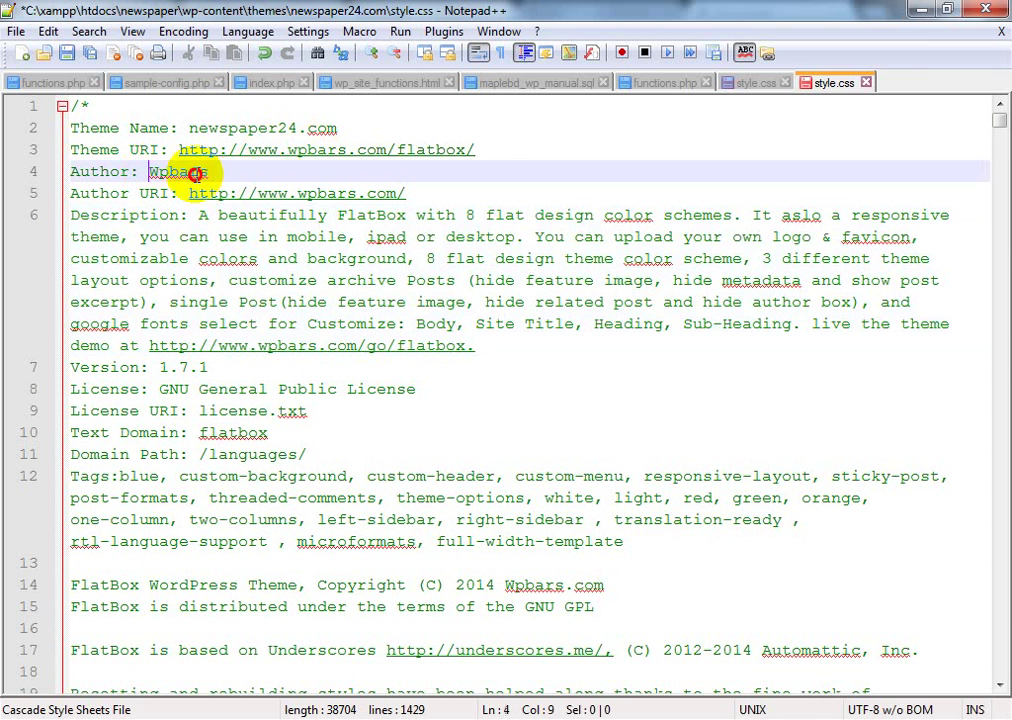
{"action": "type", "text": "samrat"}
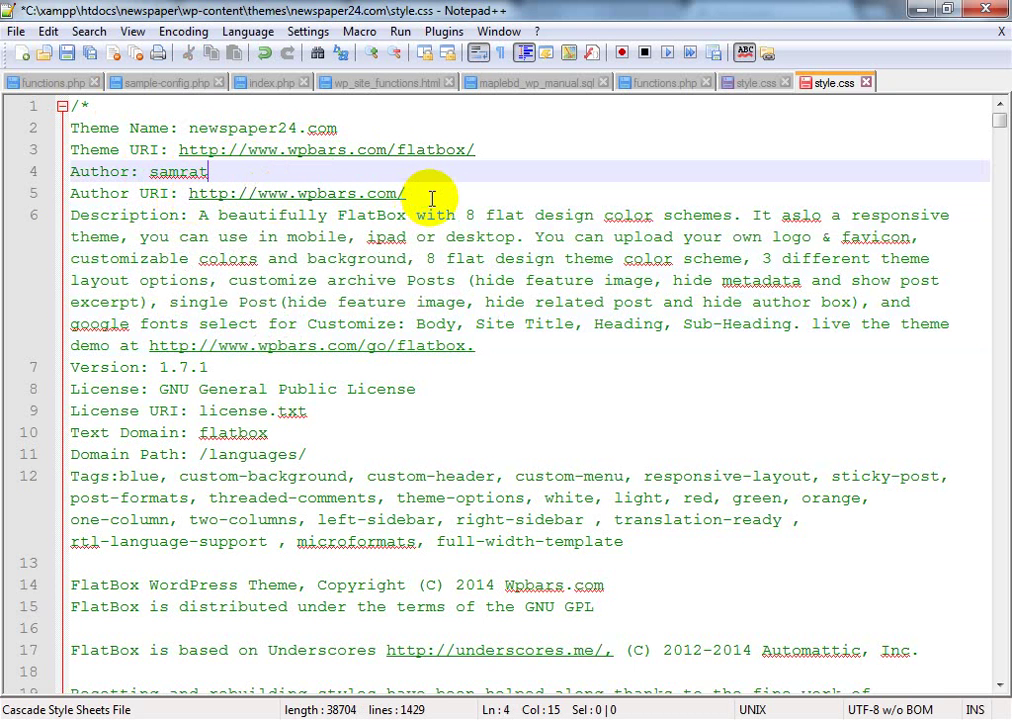
Step: Change the description to 'this is a newspaper site' and the version to 1.0
{"action": "left_click_drag", "start_coordinate": [192, 214], "coordinate": [455, 340]}
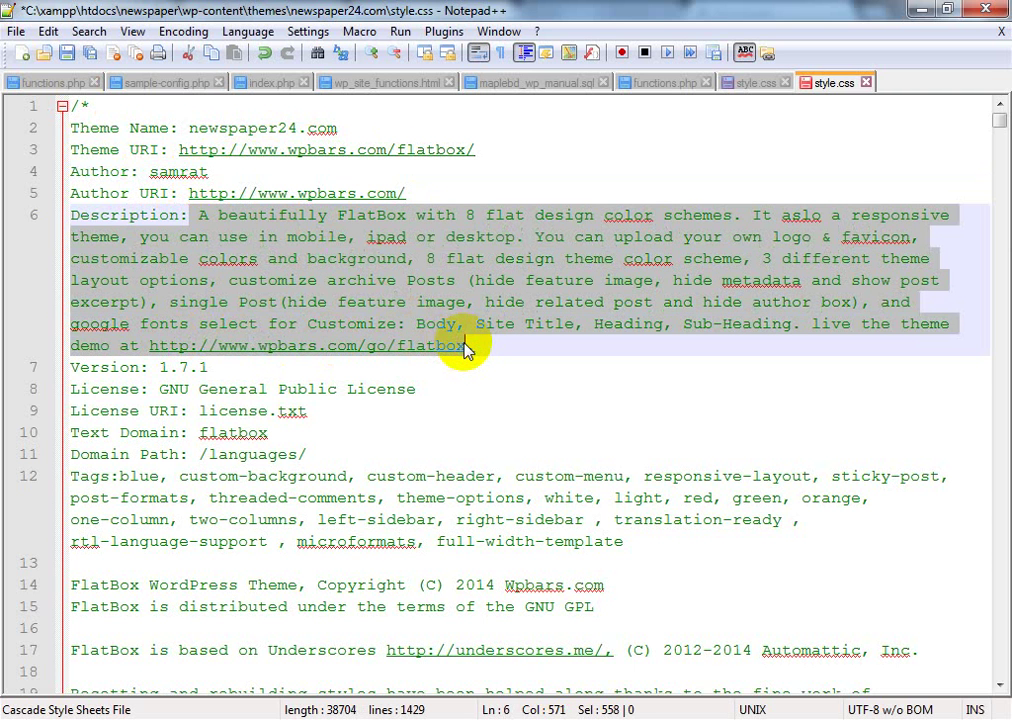
{"action": "type", "text": "this"}
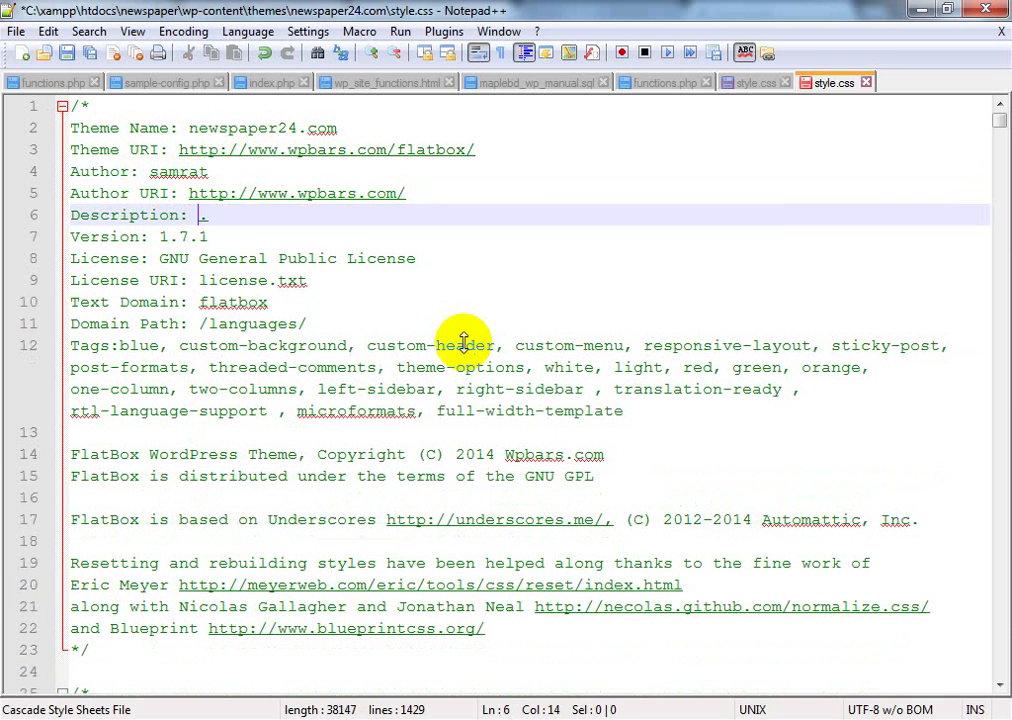
{"action": "type", "text": " is "}
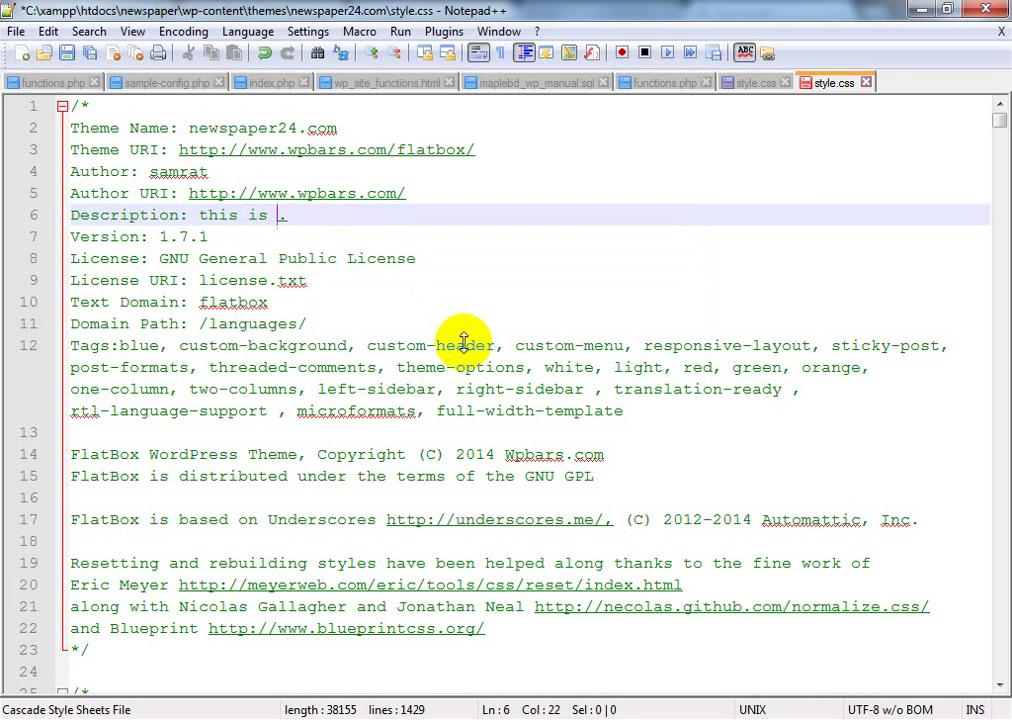
{"action": "type", "text": "a new"}
{"action": "type", "text": "spaper site"}
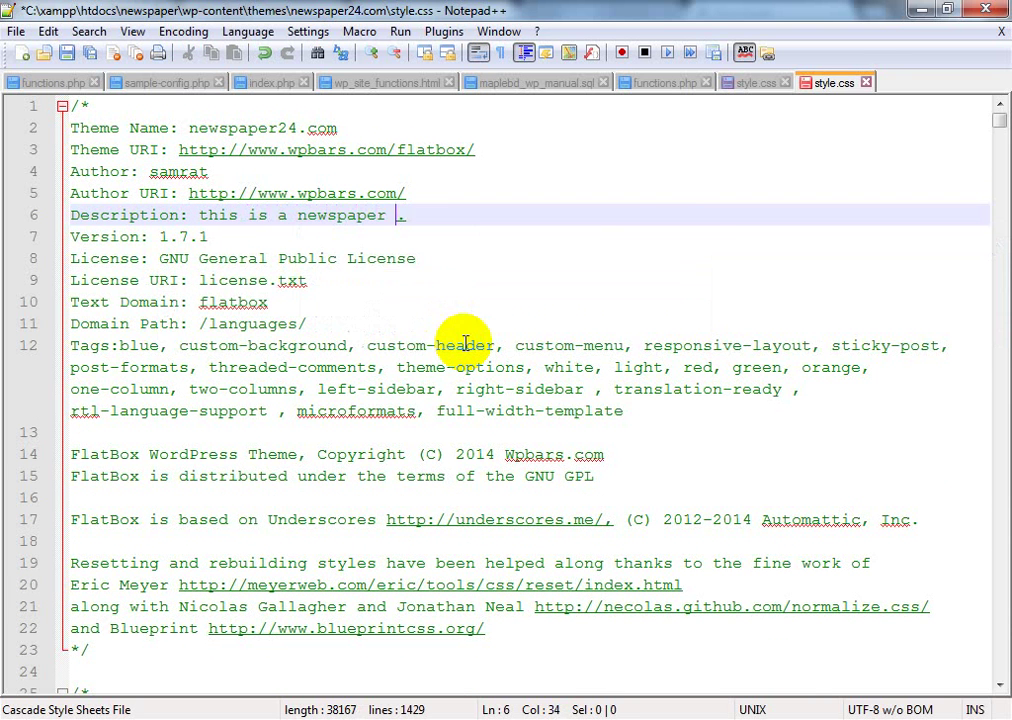
{"action": "left_click", "coordinate": [533, 187]}
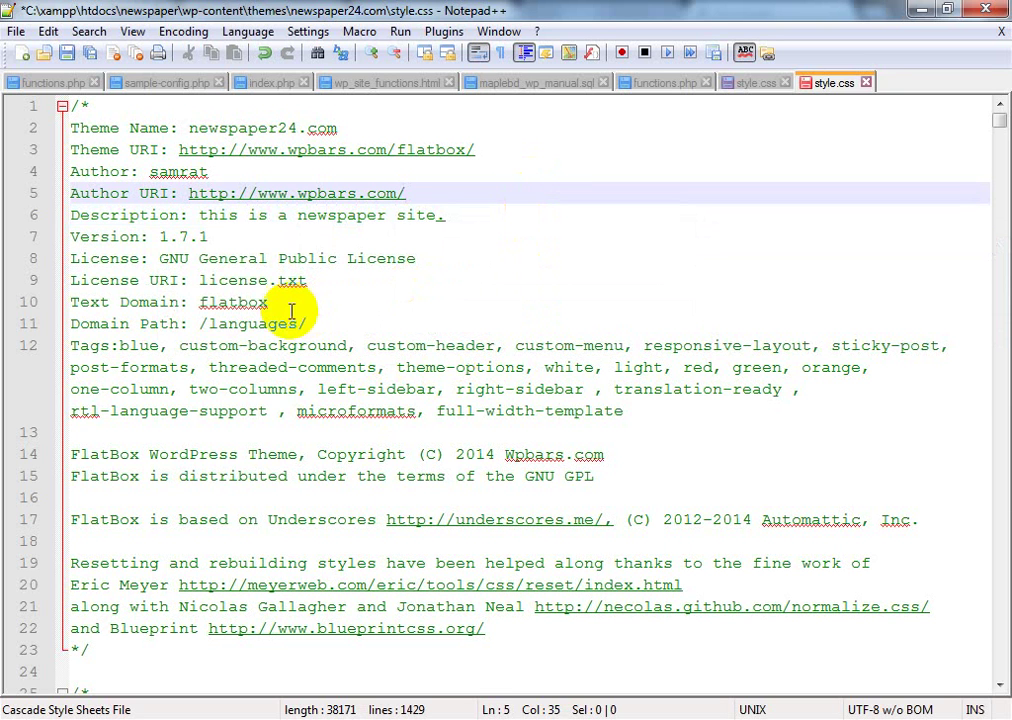
{"action": "left_click_drag", "start_coordinate": [178, 240], "coordinate": [207, 243]}
{"action": "type", "text": "0"}
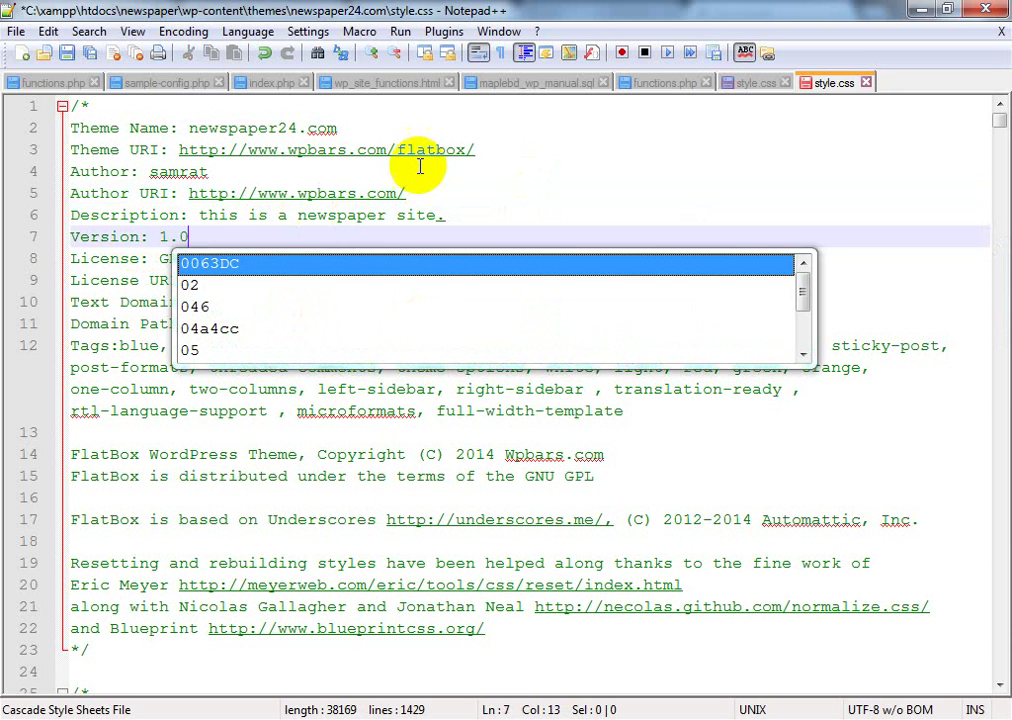
{"action": "left_click", "coordinate": [407, 167]}
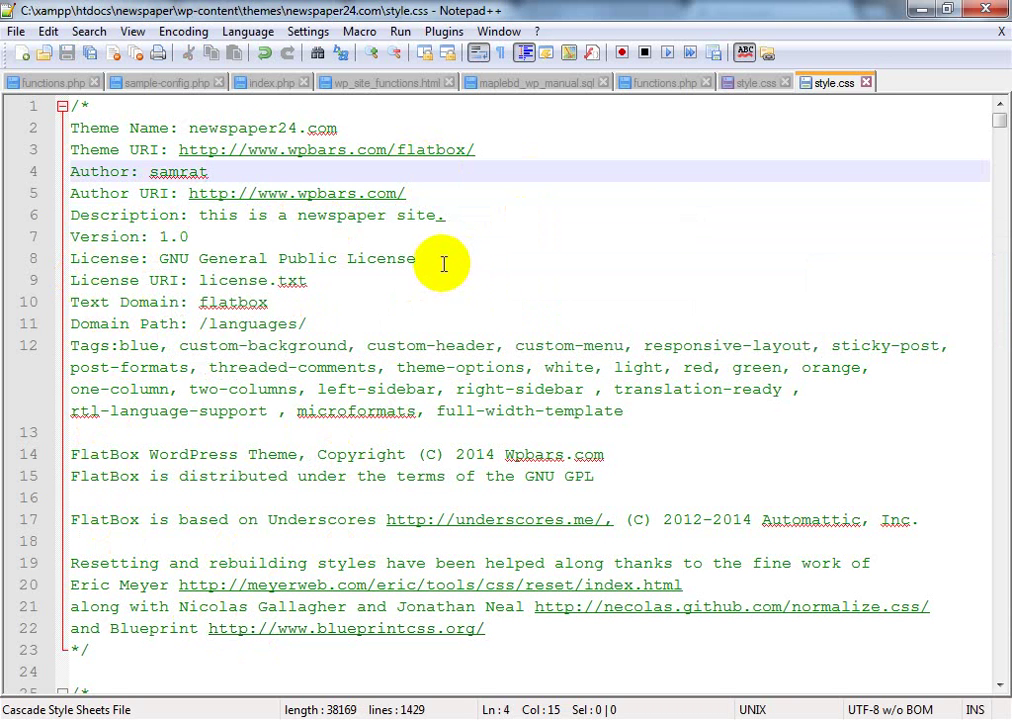
Step: Close all other files, then close style.css without saving its changes
{"action": "scroll", "coordinate": [443, 258], "scroll_direction": "down", "scroll_amount": 3}
{"action": "scroll", "coordinate": [443, 260], "scroll_direction": "up", "scroll_amount": 3}
{"action": "key", "text": "ctrl+w"}
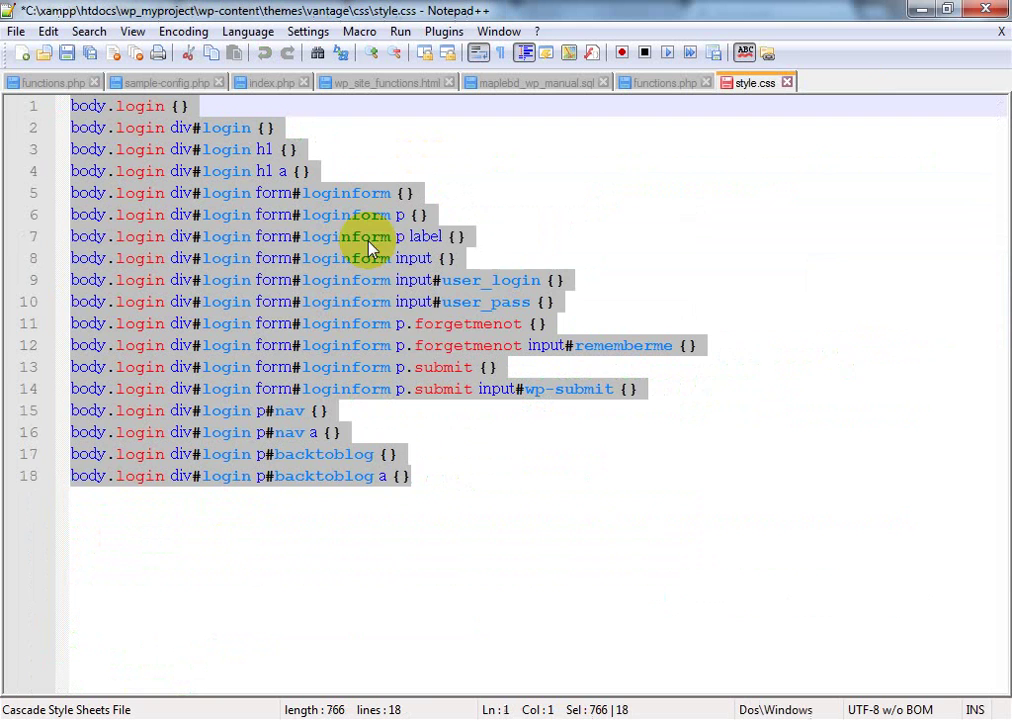
{"action": "left_click", "coordinate": [789, 84]}
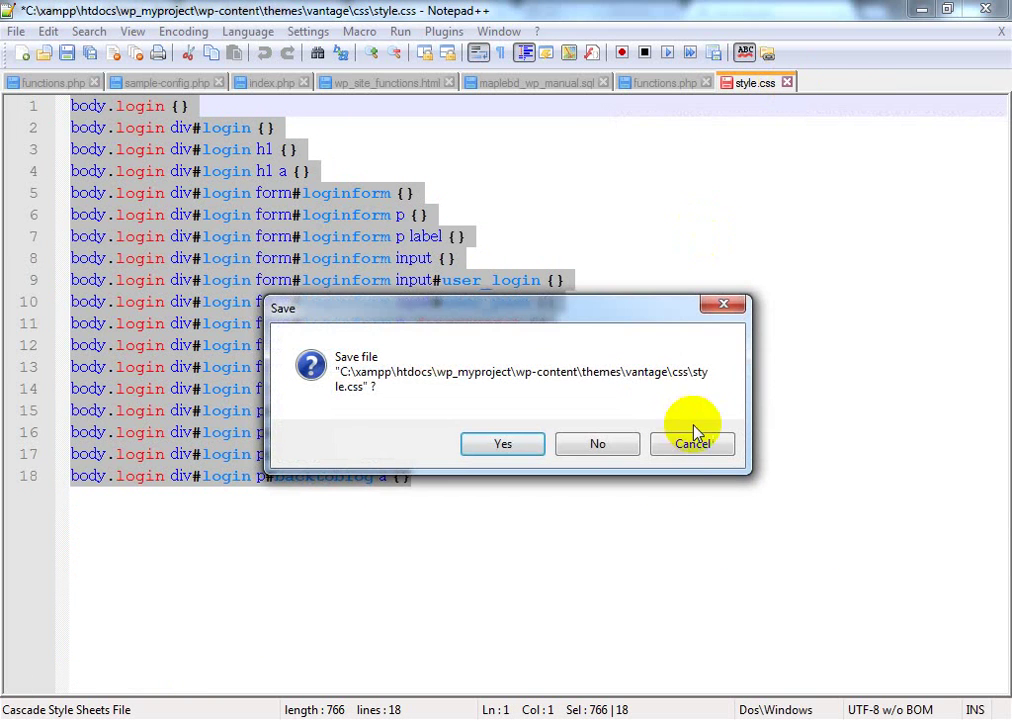
{"action": "key", "text": "Escape"}
{"action": "right_click", "coordinate": [791, 86]}
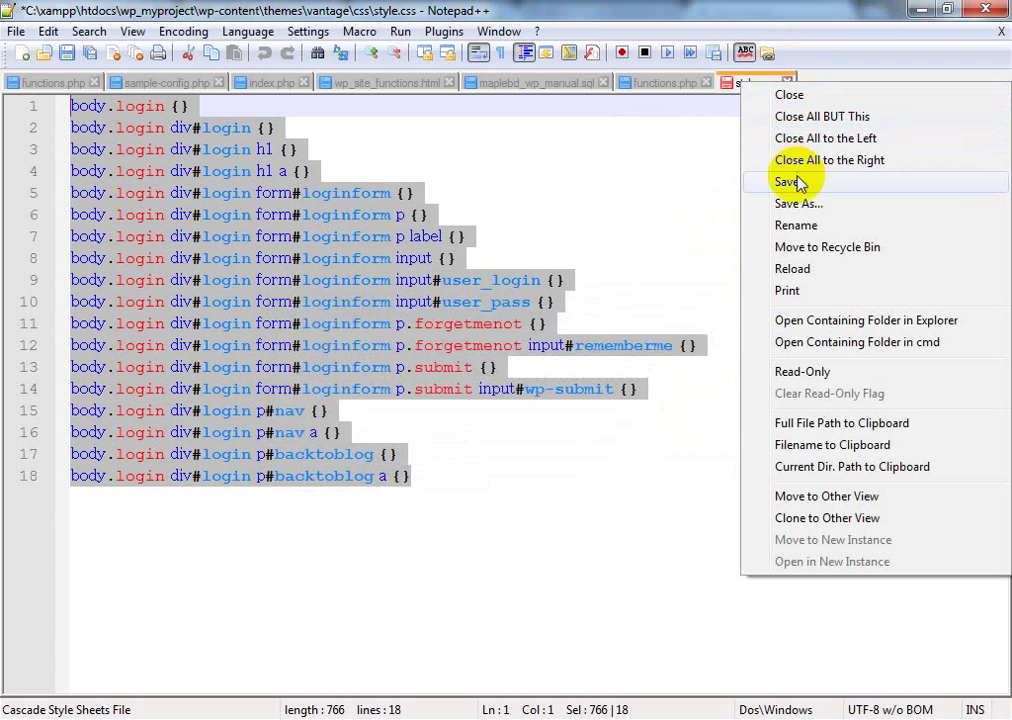
{"action": "left_click", "coordinate": [746, 112]}
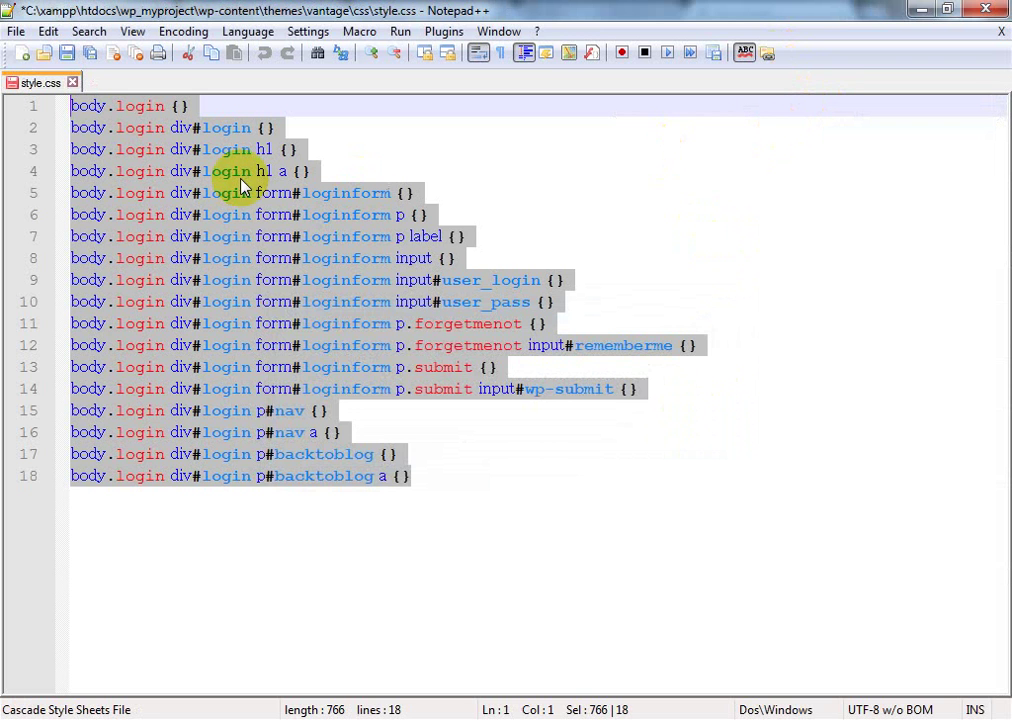
{"action": "key", "text": "ctrl+w"}
{"action": "left_click", "coordinate": [597, 443]}
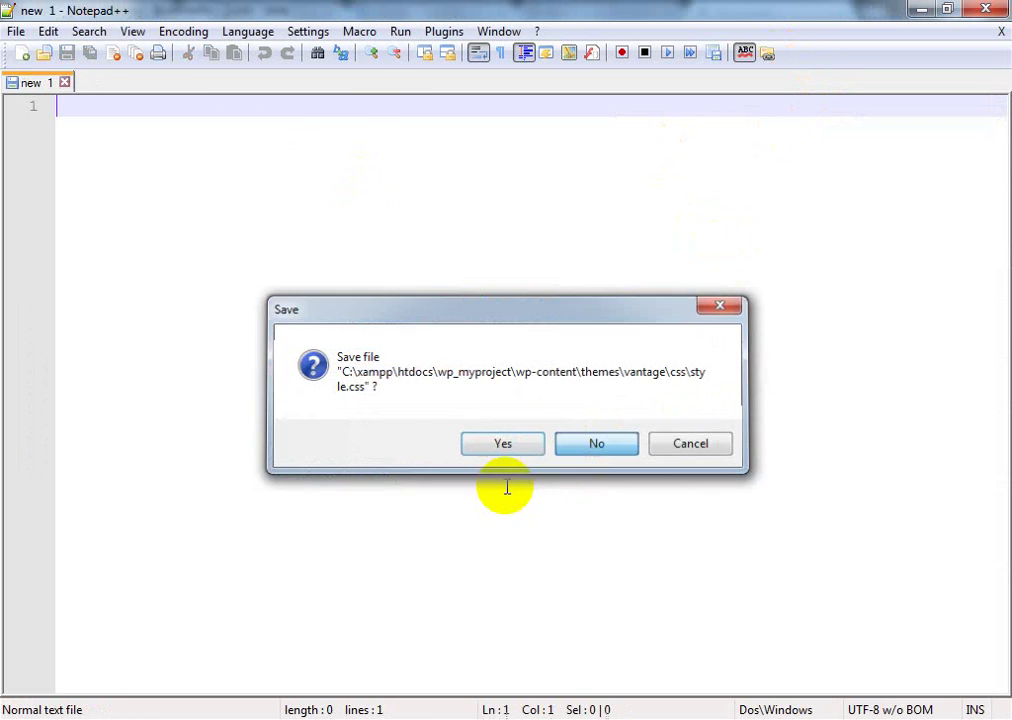
Step: Open the newspaper24.com theme's screenshot.png with Adobe Photoshop CS6
{"action": "key", "text": "ctrl+o"}
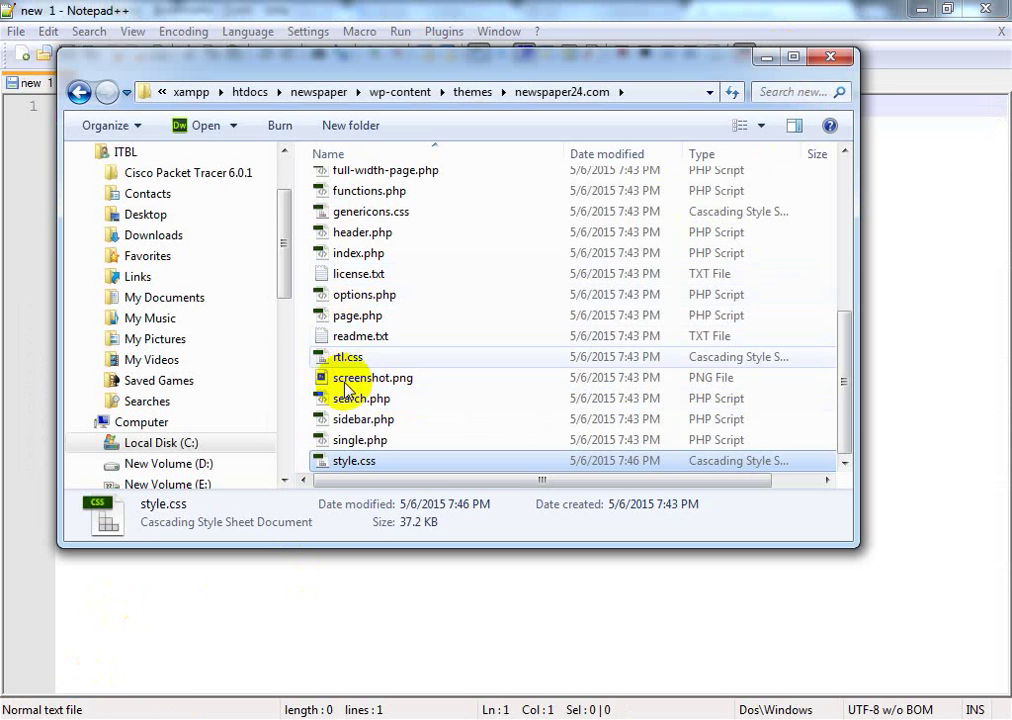
{"action": "left_click", "coordinate": [345, 462]}
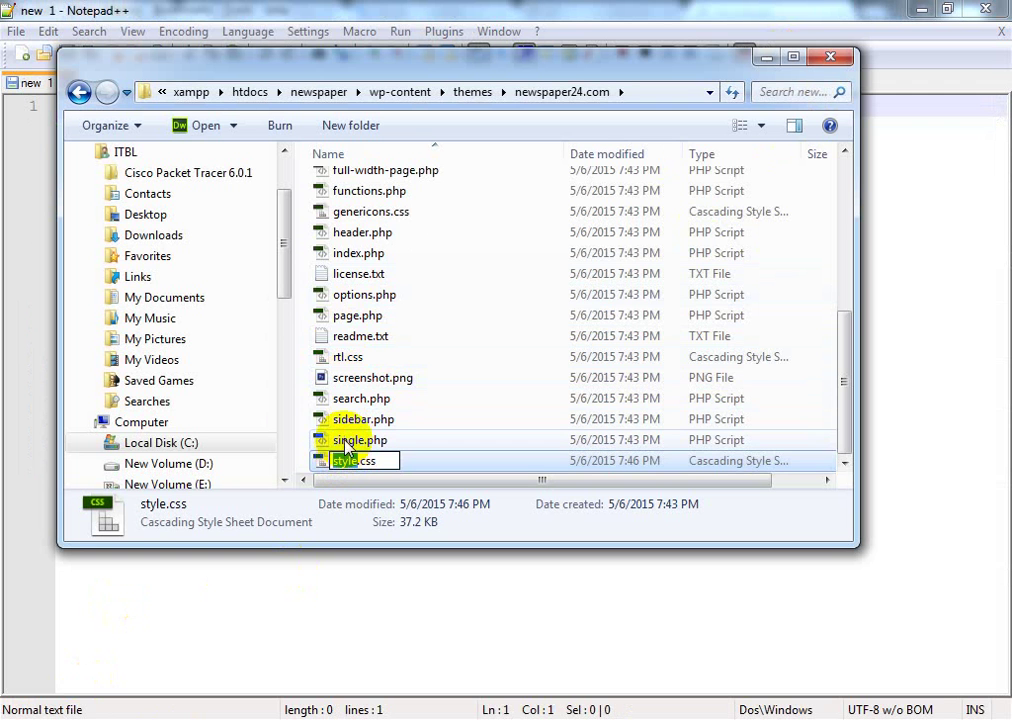
{"action": "key", "text": "Escape"}
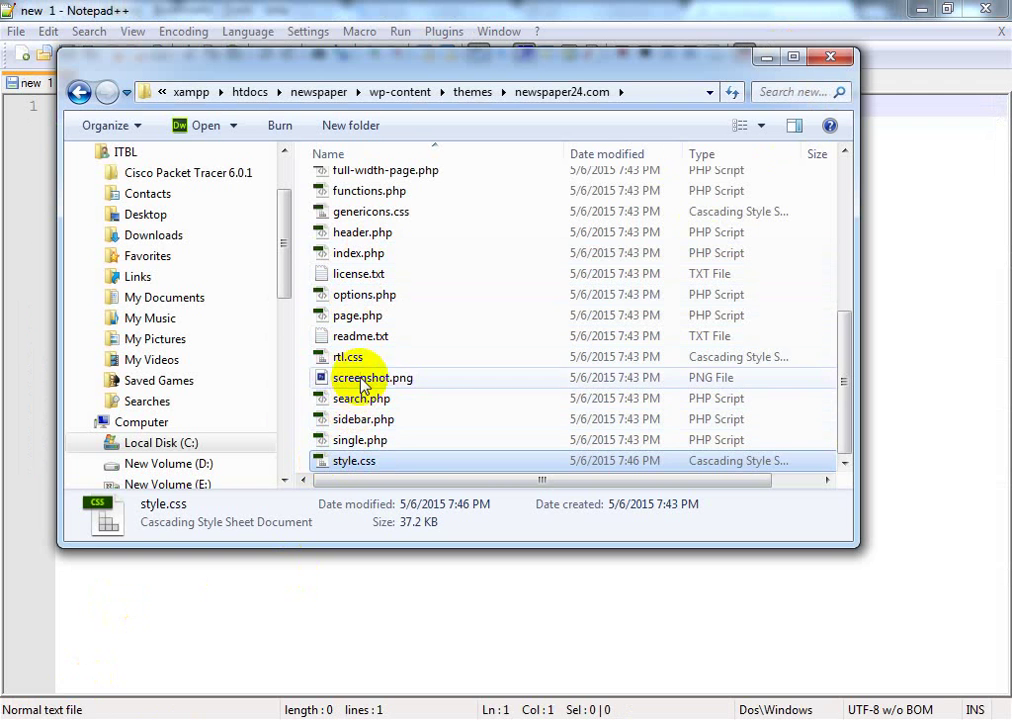
{"action": "left_click", "coordinate": [401, 380]}
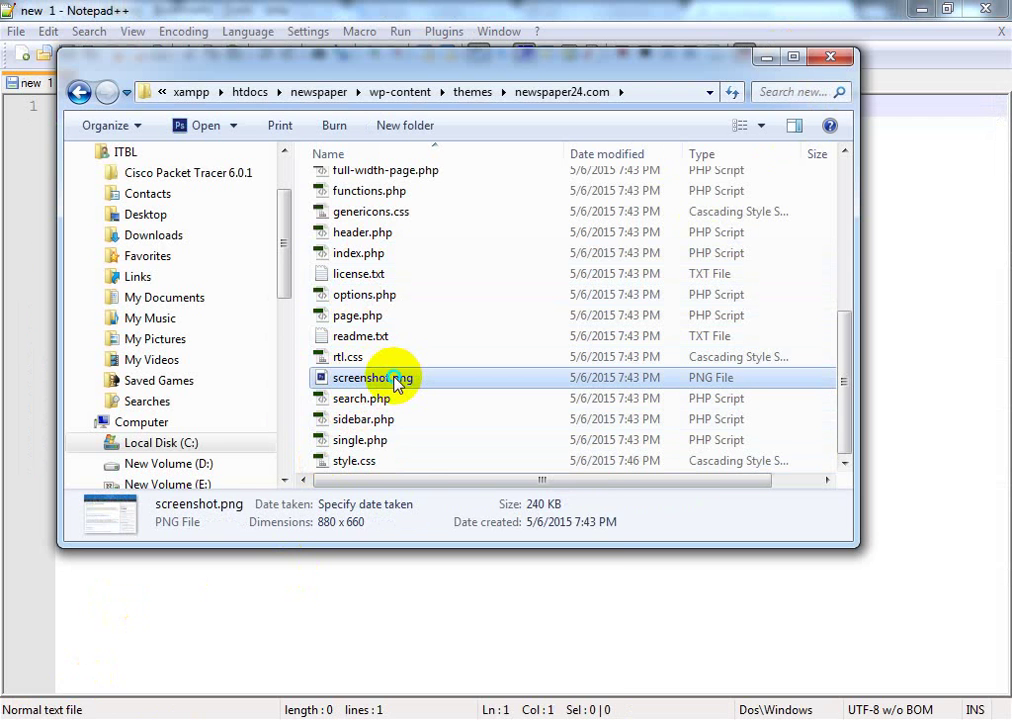
{"action": "right_click", "coordinate": [398, 383]}
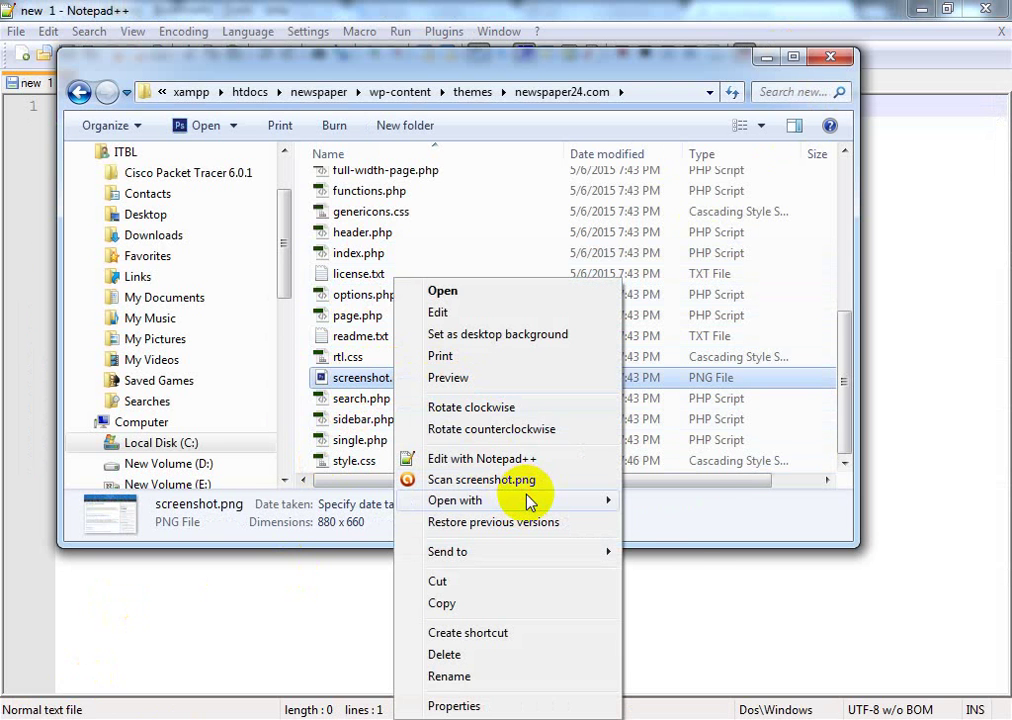
{"action": "mouse_move", "coordinate": [530, 502]}
{"action": "left_click", "coordinate": [660, 520]}
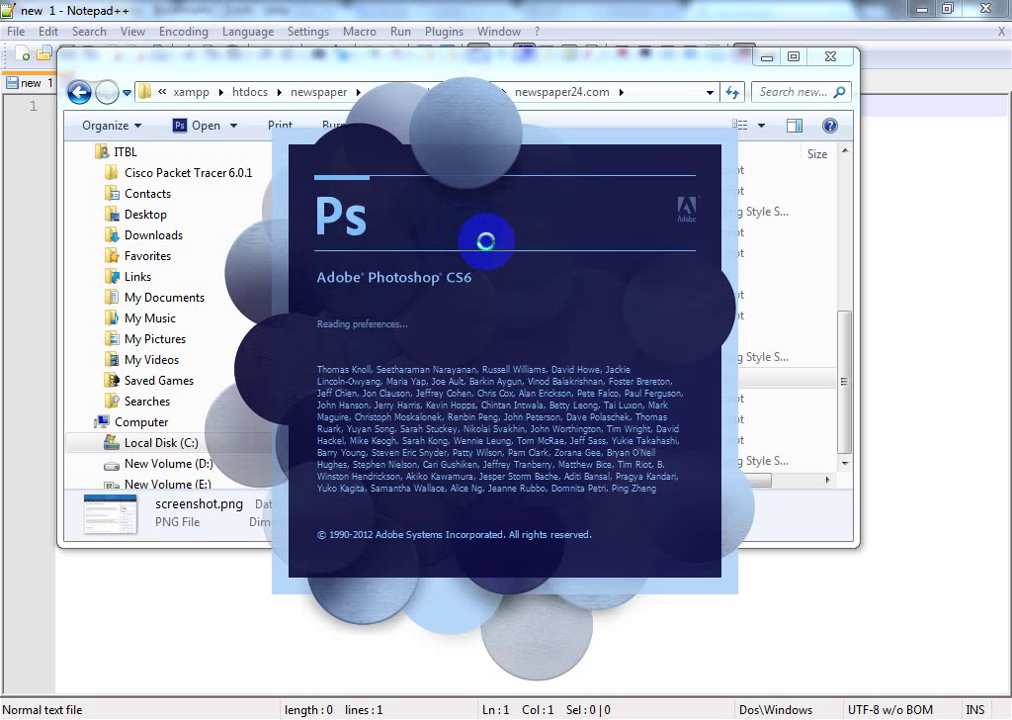
{"action": "left_click", "coordinate": [621, 61]}
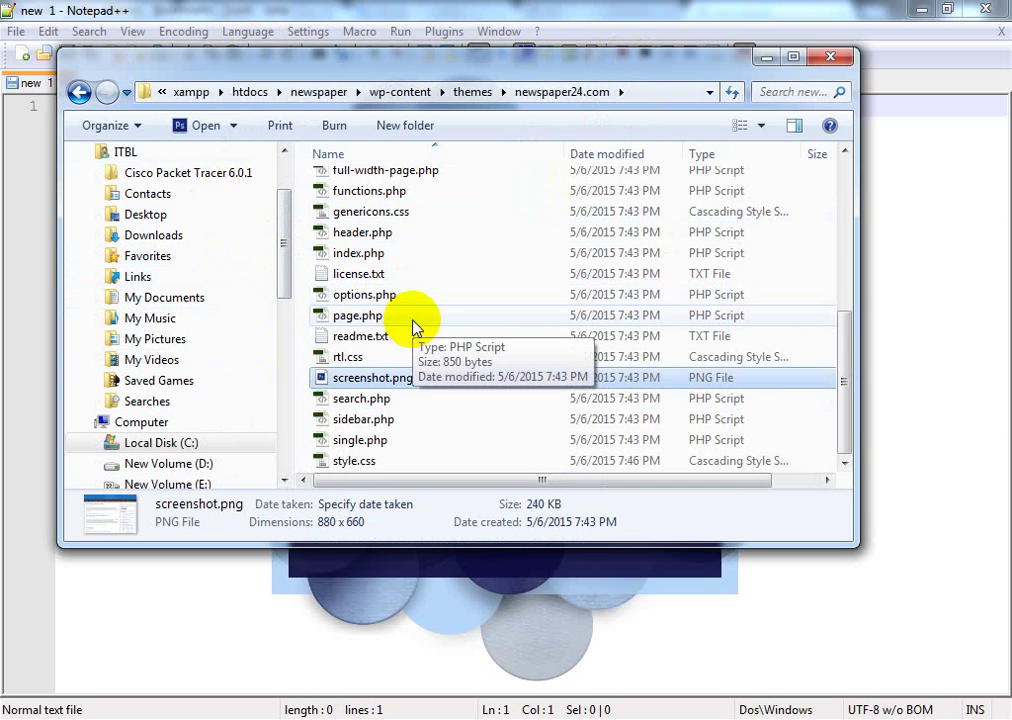
{"action": "scroll", "coordinate": [384, 316], "scroll_direction": "up", "scroll_amount": 3}
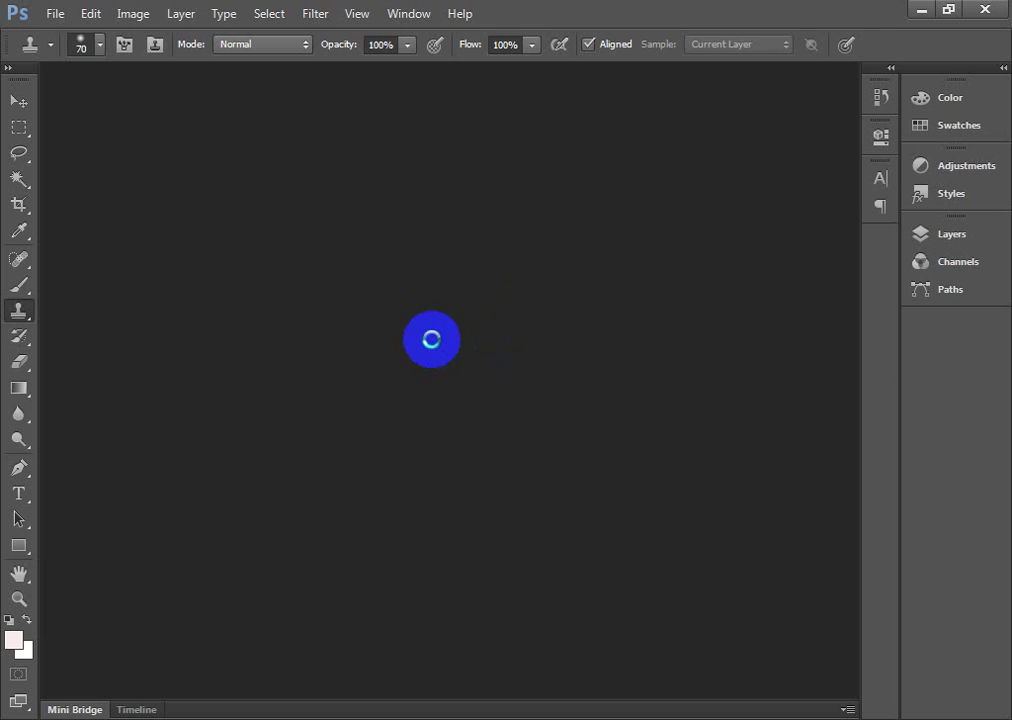
Step: Add a new layer above the screenshot and set the foreground colour to bright green
{"action": "left_click", "coordinate": [506, 295]}
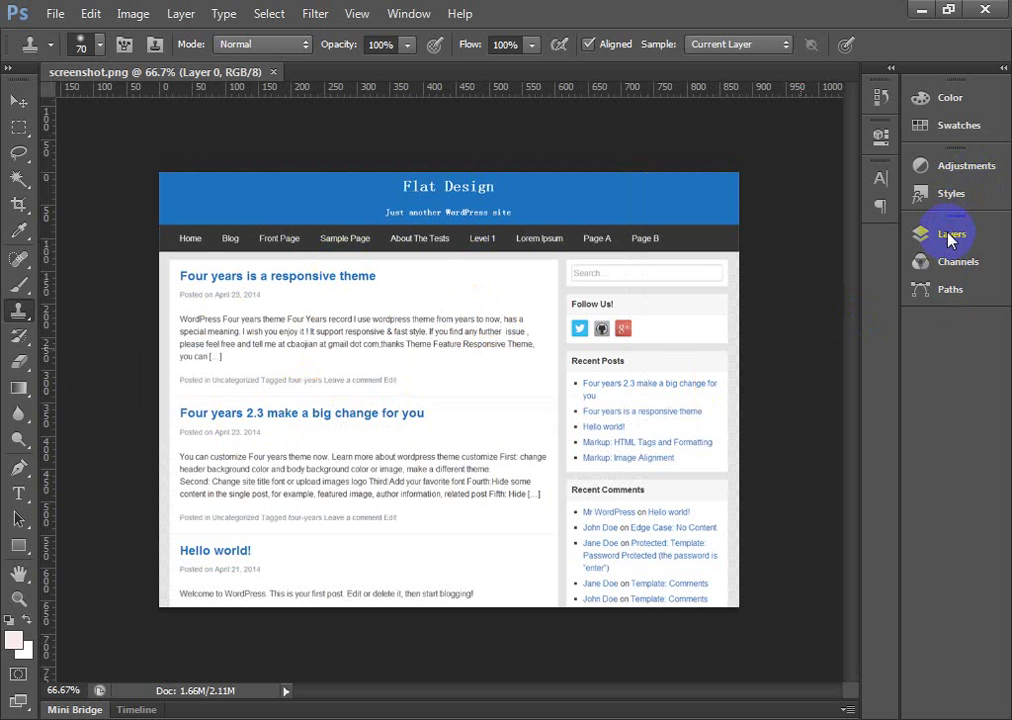
{"action": "left_click", "coordinate": [950, 242]}
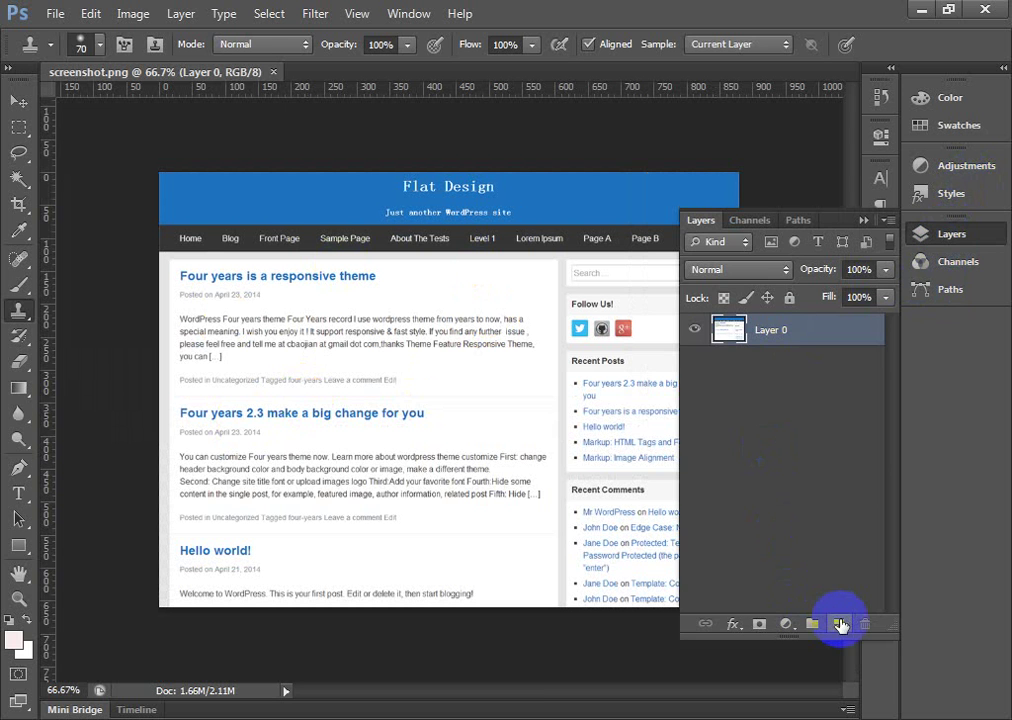
{"action": "left_click", "coordinate": [840, 625]}
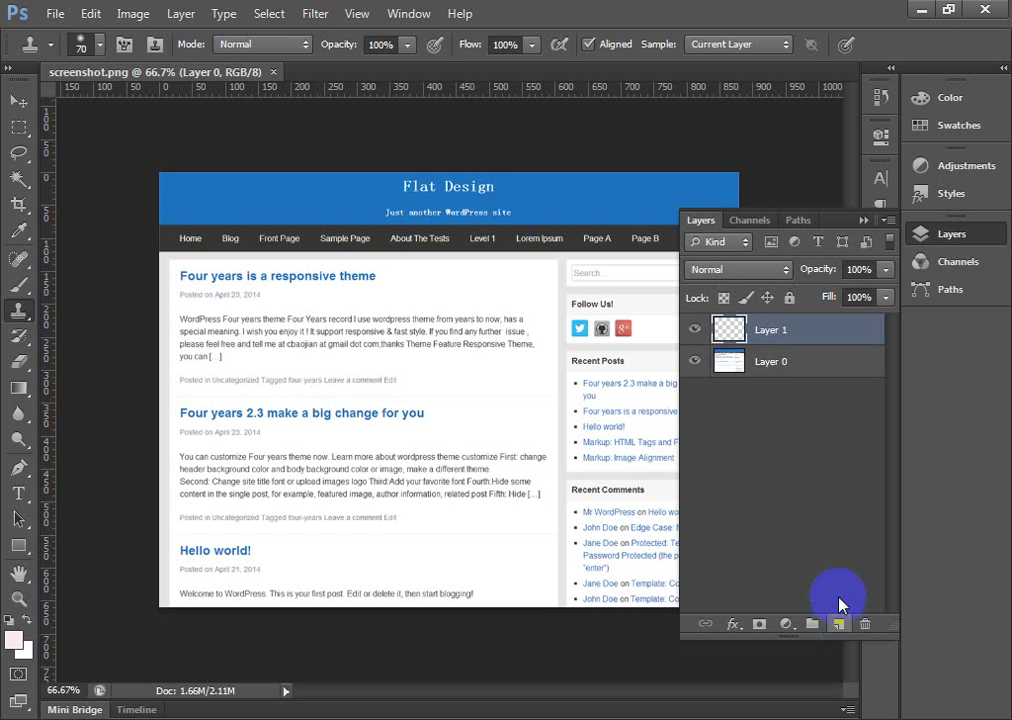
{"action": "left_click", "coordinate": [14, 638]}
{"action": "left_click", "coordinate": [411, 503]}
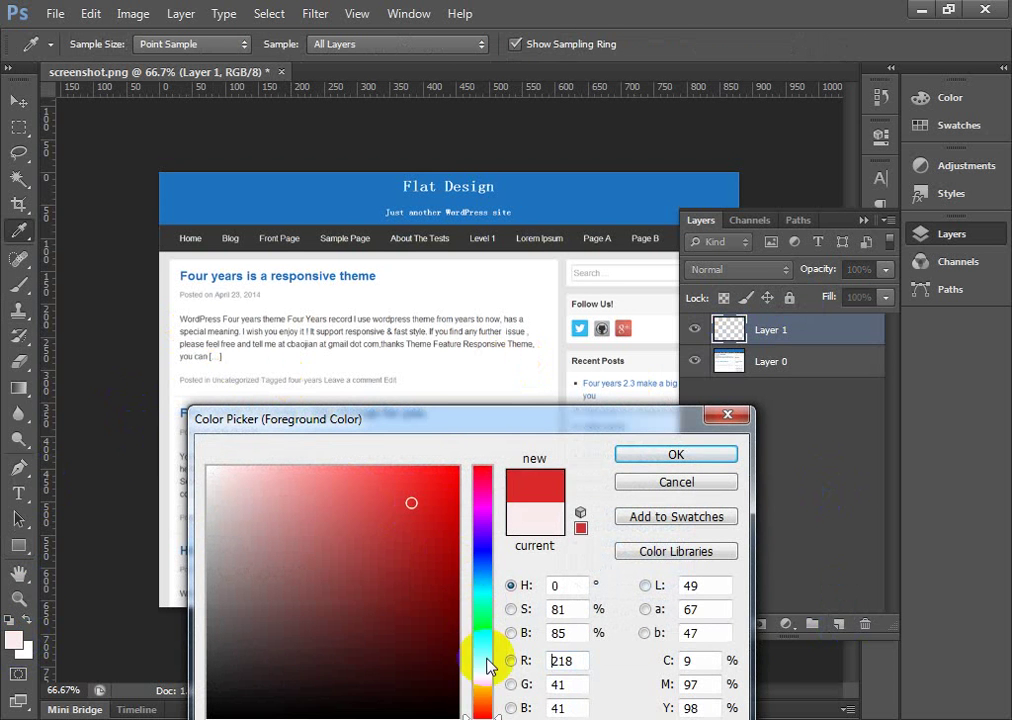
{"action": "left_click_drag", "start_coordinate": [487, 668], "coordinate": [483, 641]}
{"action": "left_click_drag", "start_coordinate": [413, 494], "coordinate": [426, 495]}
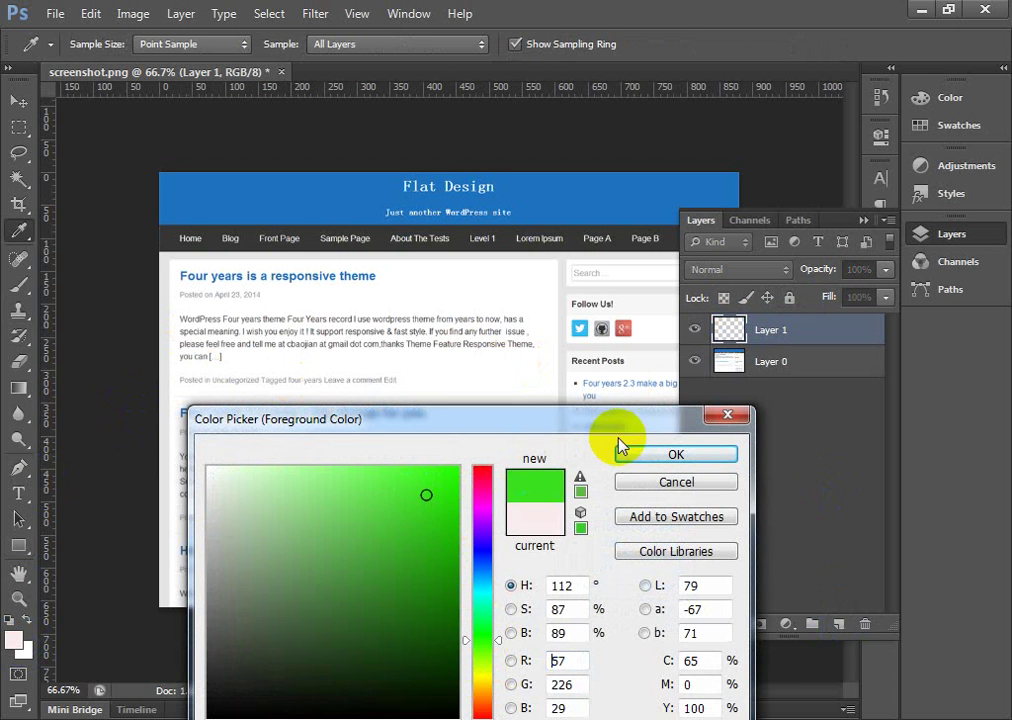
{"action": "left_click", "coordinate": [641, 456]}
Step: Select the whole image, fill Layer 1 with green, and deselect
{"action": "key", "text": "s"}
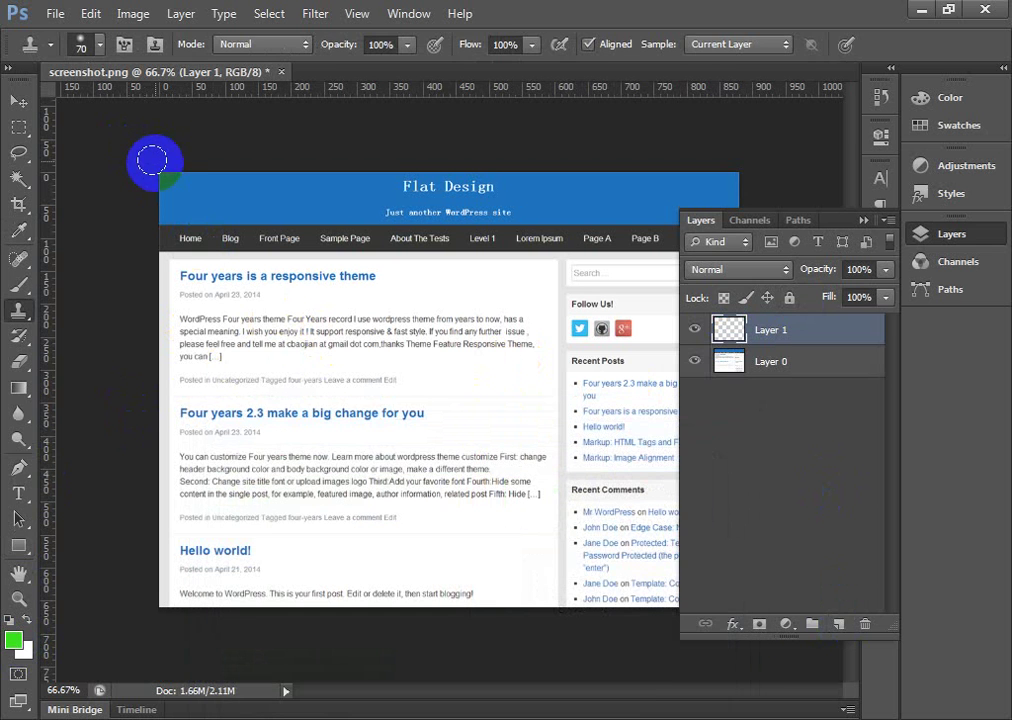
{"action": "left_click", "coordinate": [18, 127]}
{"action": "key", "text": "Tab"}
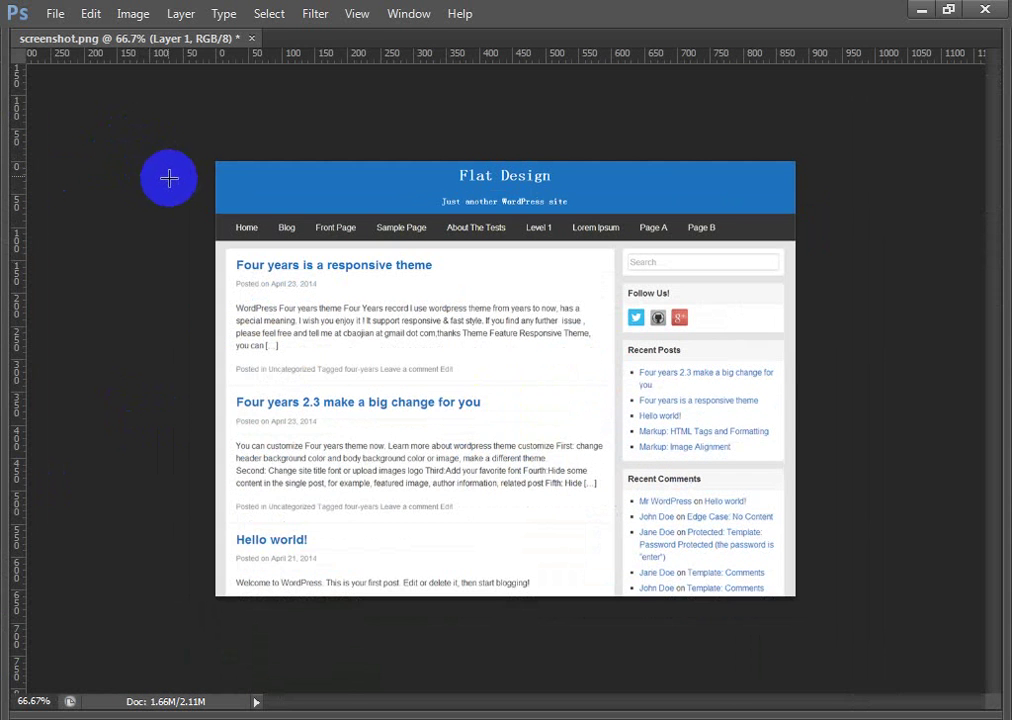
{"action": "key", "text": "ctrl+a"}
{"action": "key", "text": "alt+BackSpace"}
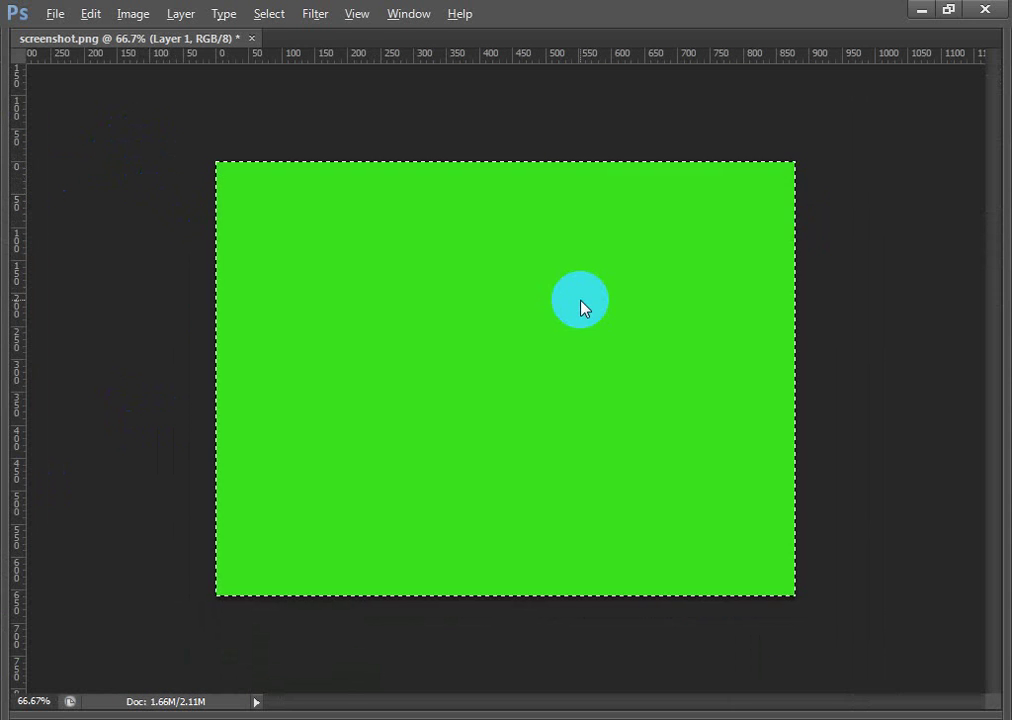
{"action": "key", "text": "Tab"}
{"action": "left_click", "coordinate": [577, 312]}
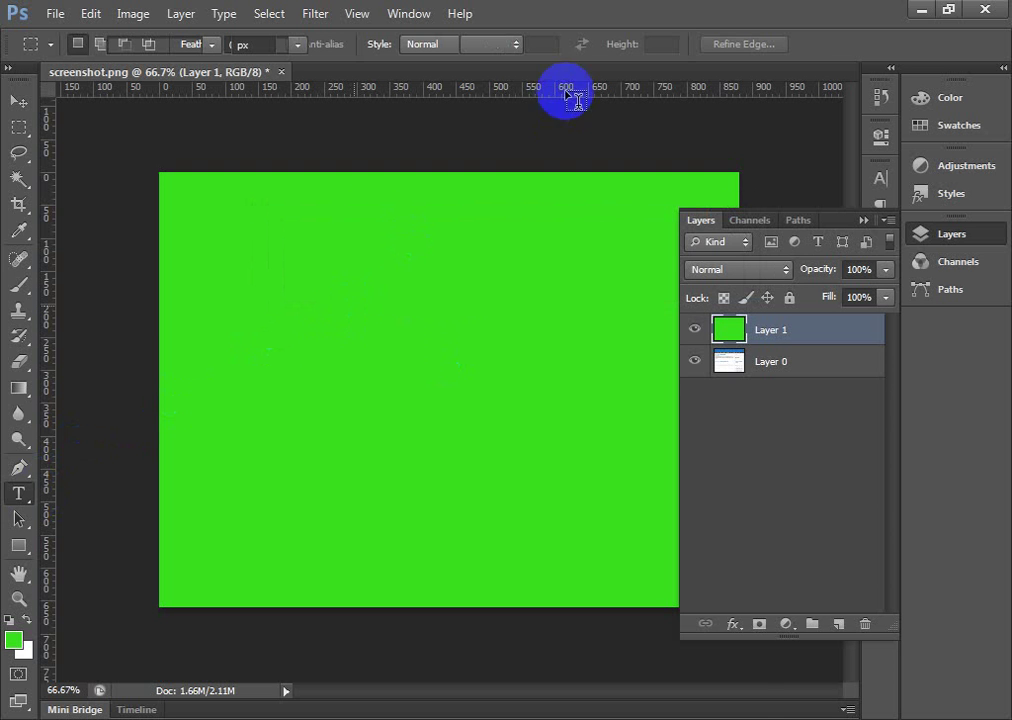
Step: Give the 'Newspaper' text a pale colour, then enlarge it and centre it on the canvas
{"action": "left_click", "coordinate": [633, 44]}
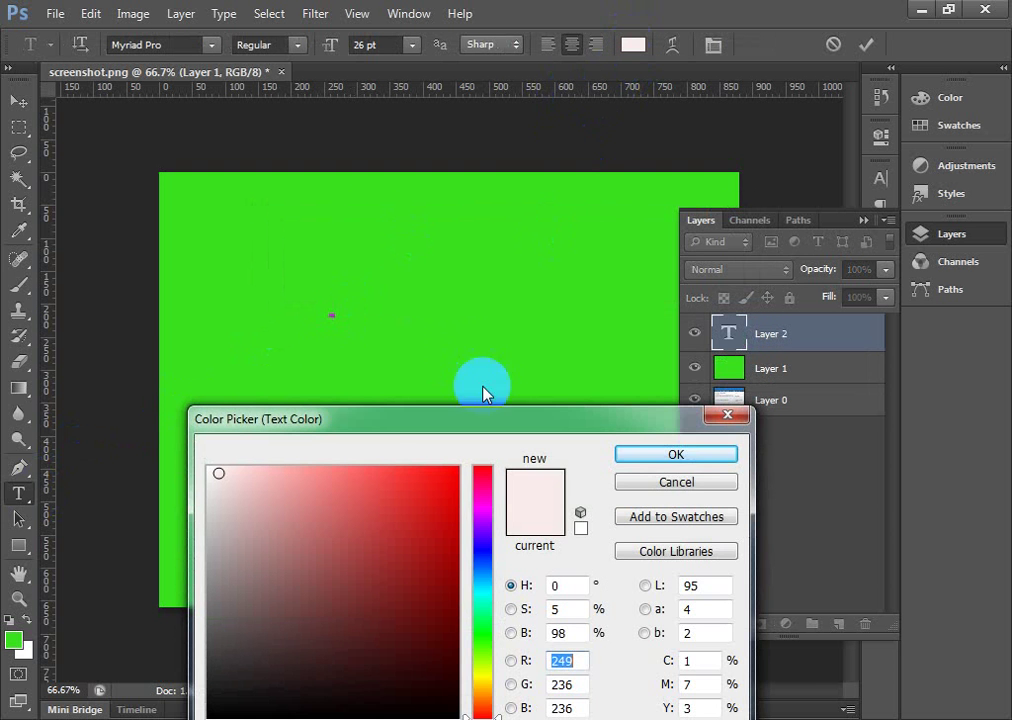
{"action": "left_click", "coordinate": [714, 454]}
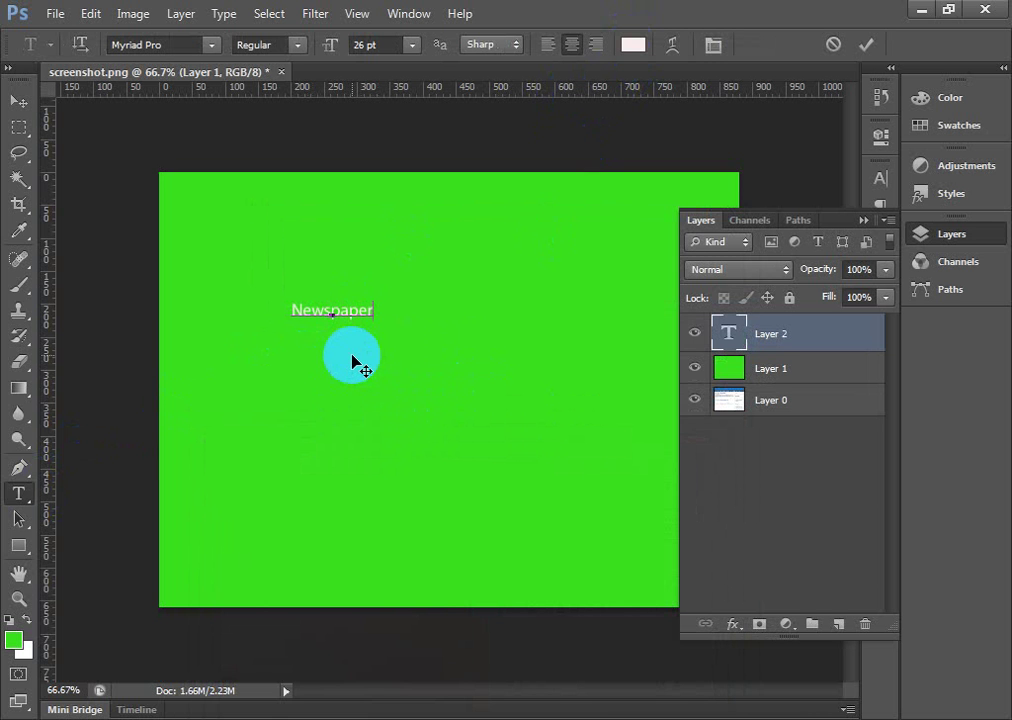
{"action": "left_click", "coordinate": [18, 102]}
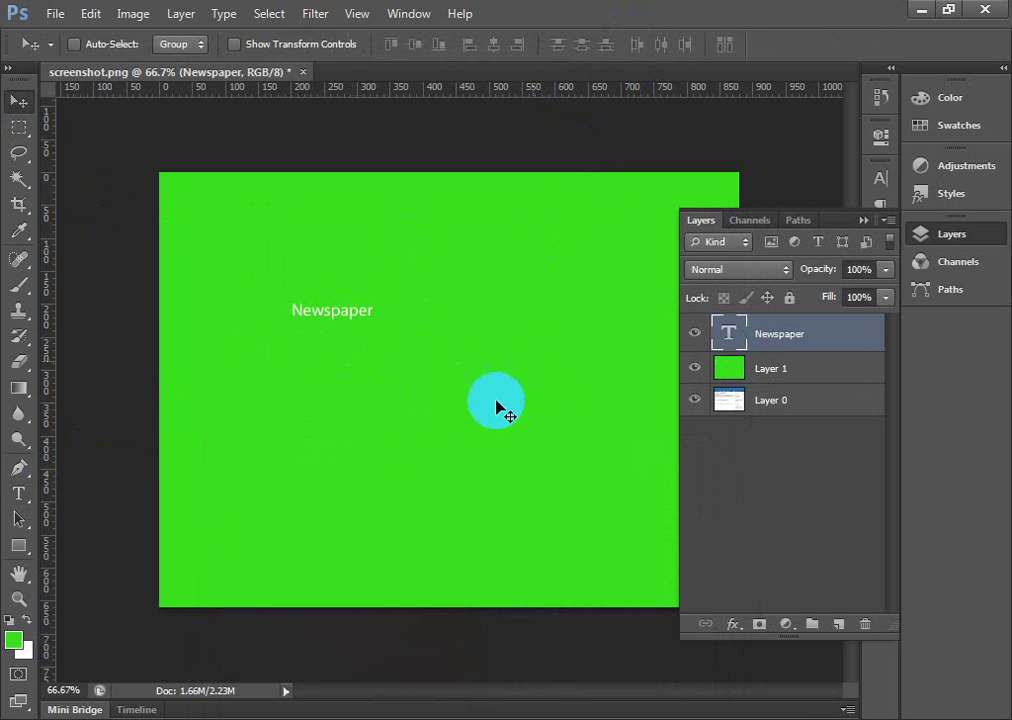
{"action": "key", "text": "ctrl+t"}
{"action": "left_click_drag", "start_coordinate": [376, 323], "coordinate": [620, 433]}
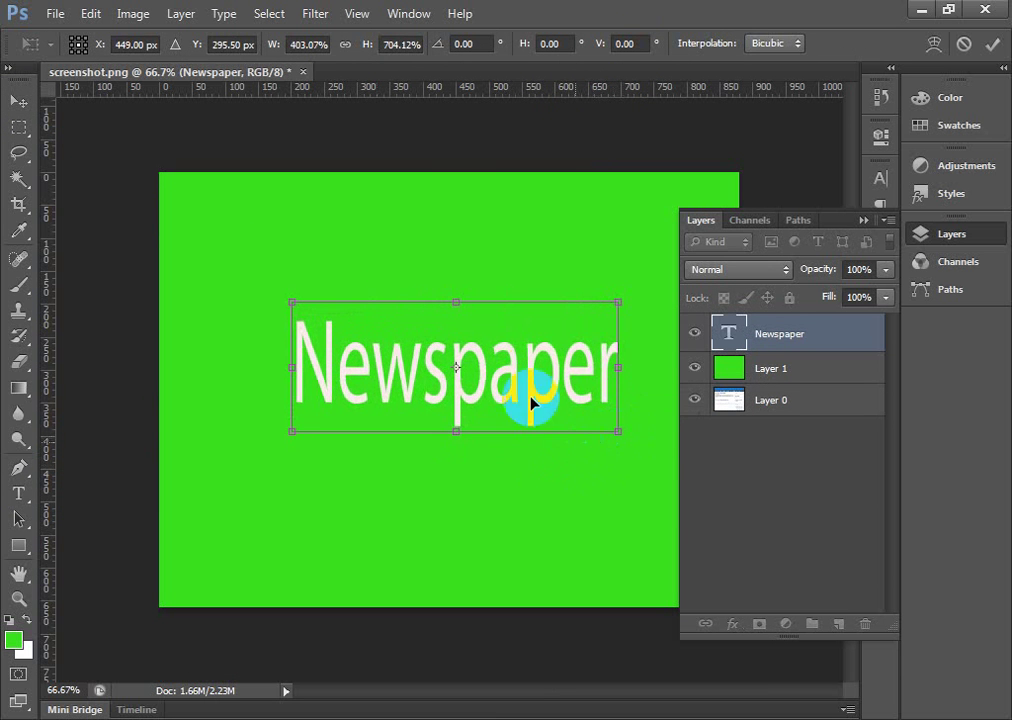
{"action": "left_click_drag", "start_coordinate": [535, 390], "coordinate": [545, 408]}
{"action": "key", "text": "Return"}
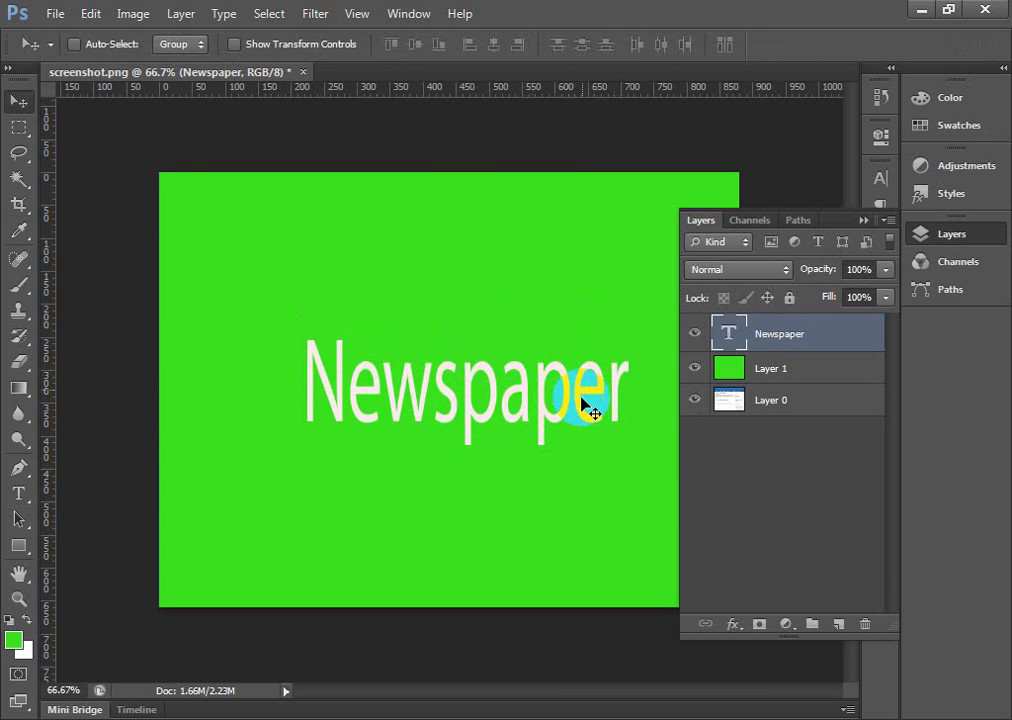
{"action": "left_click", "coordinate": [588, 422]}
{"action": "key", "text": "Tab"}
{"action": "left_click", "coordinate": [520, 372]}
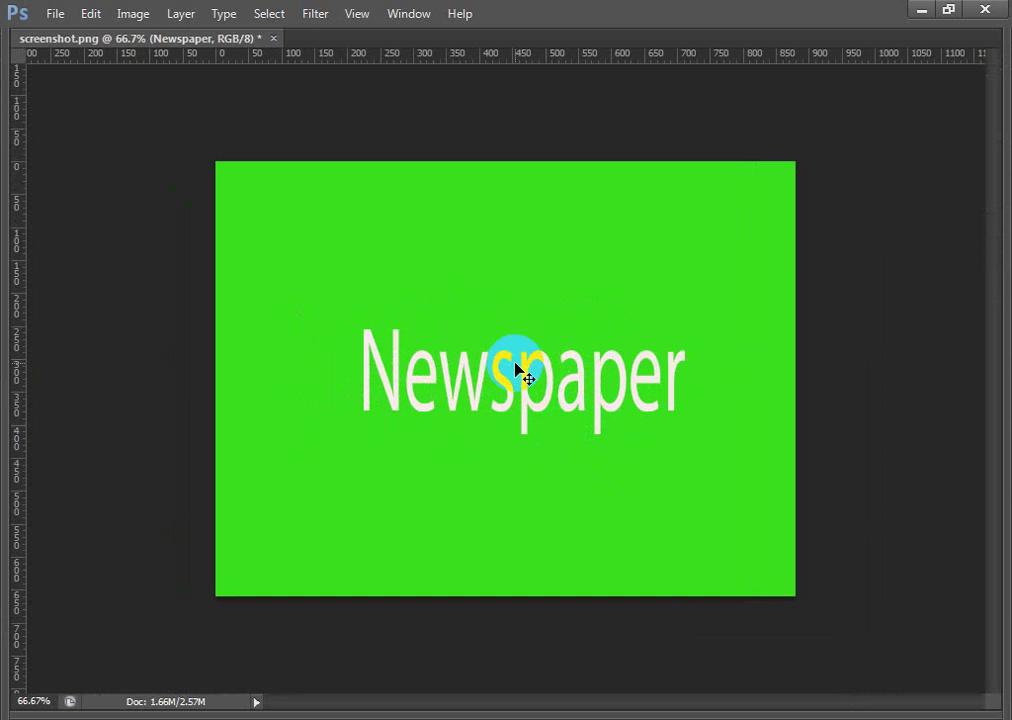
Step: Export the image through Save for Web as PNG-8
{"action": "left_click", "coordinate": [985, 8]}
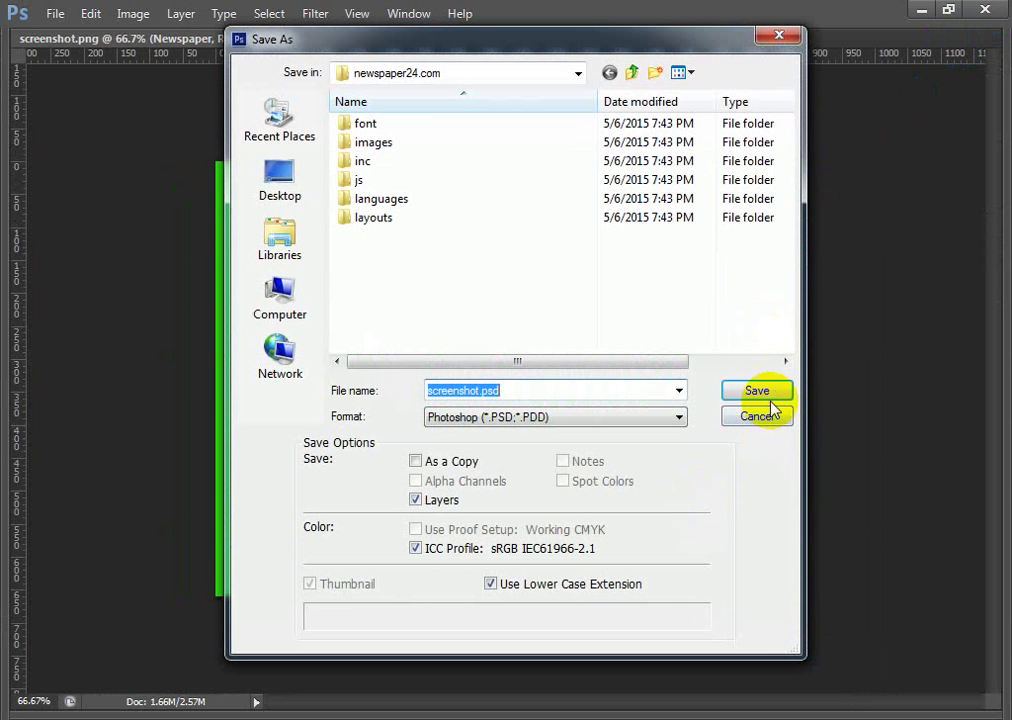
{"action": "left_click", "coordinate": [773, 420]}
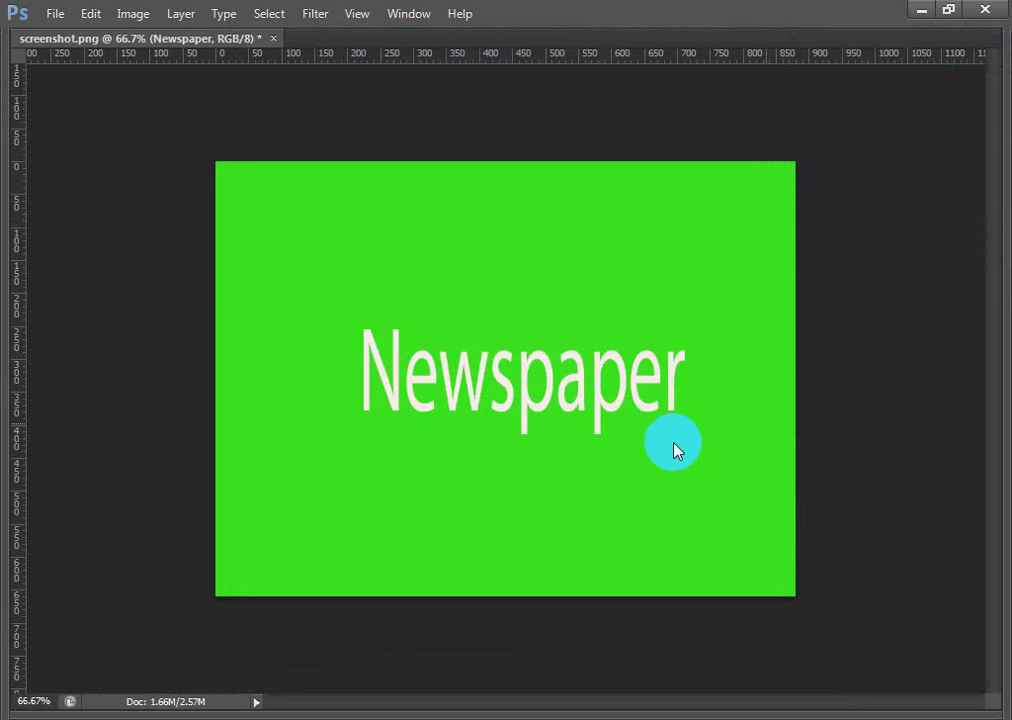
{"action": "key", "text": "ctrl+alt+shift+s"}
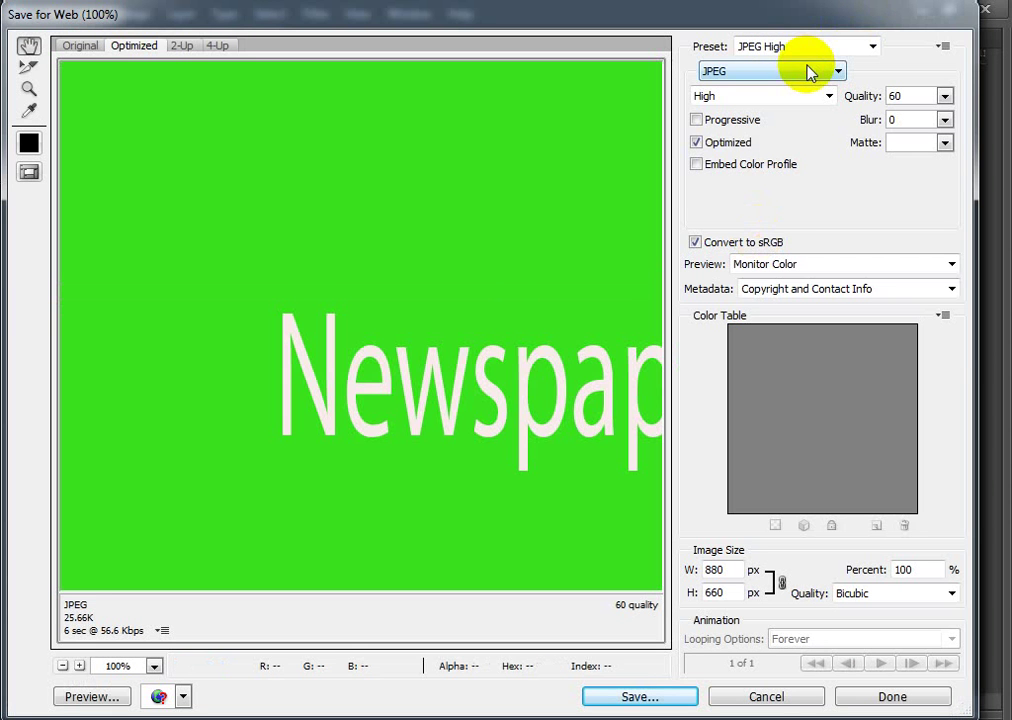
{"action": "left_click", "coordinate": [810, 72]}
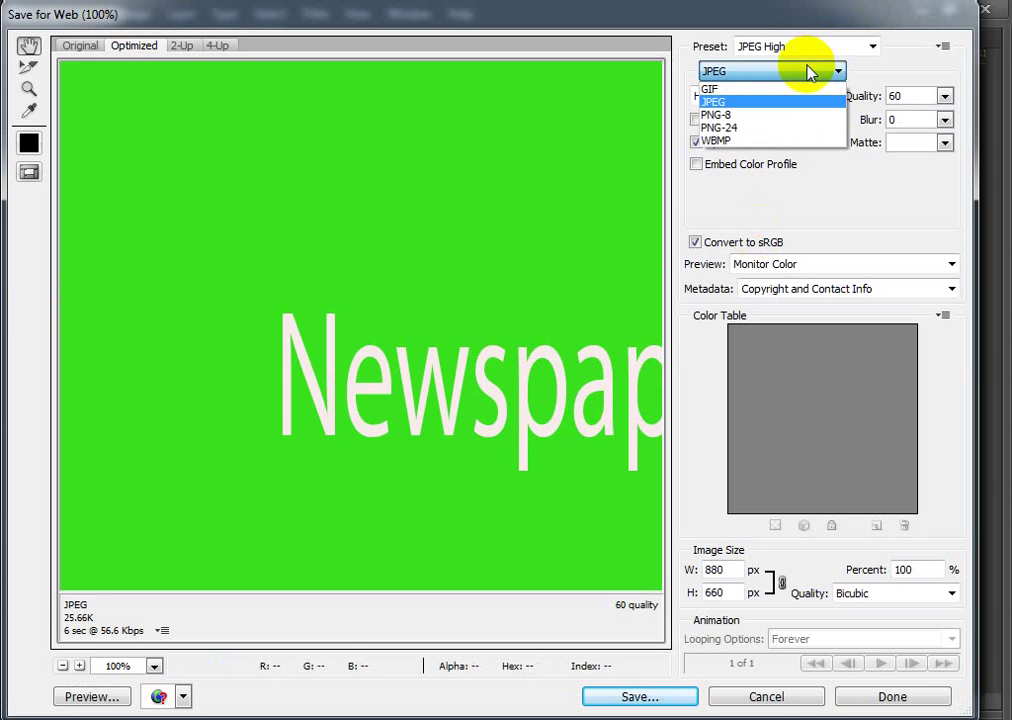
{"action": "left_click", "coordinate": [775, 116]}
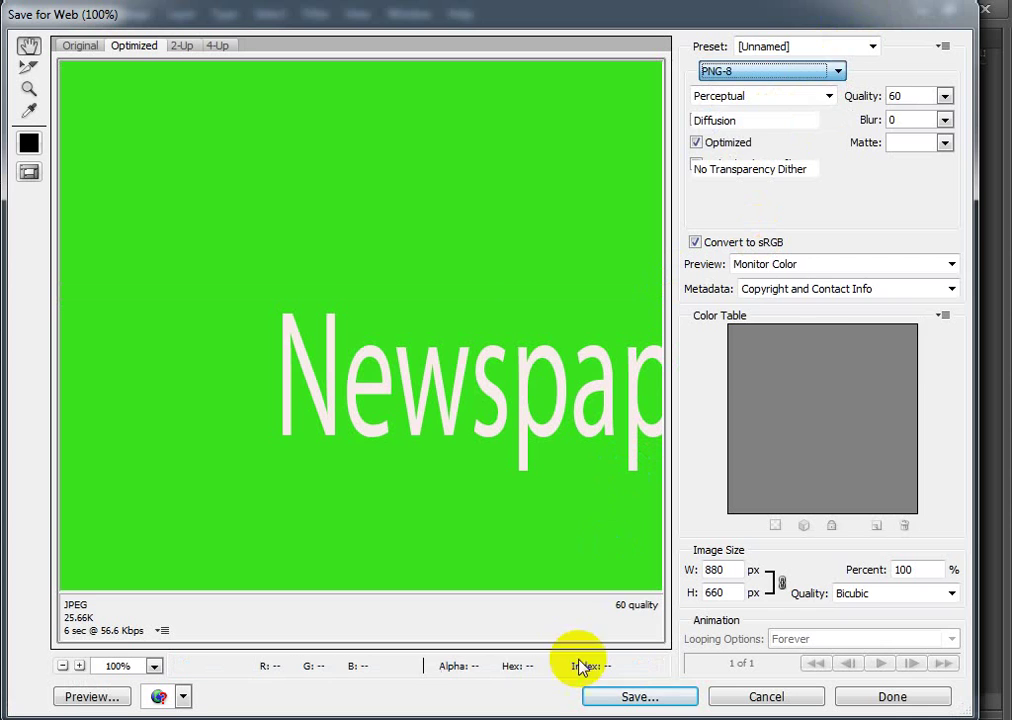
{"action": "left_click", "coordinate": [630, 698]}
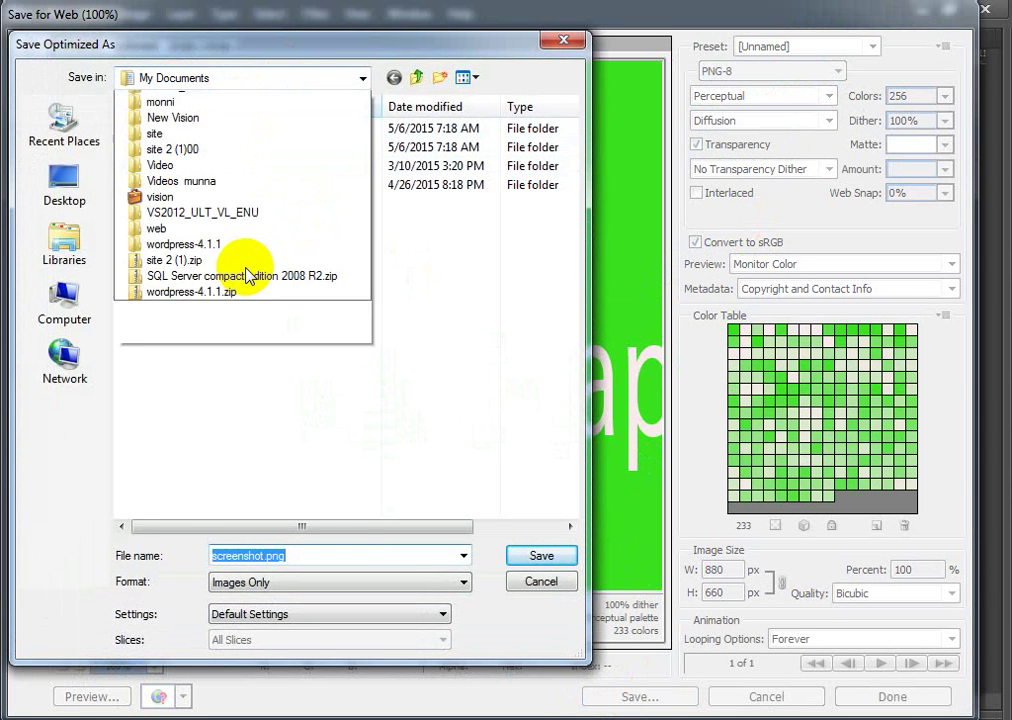
Step: Browse the save dialog to C:\xampp\htdocs\newspaper\wp-content\themes
{"action": "left_click", "coordinate": [221, 208]}
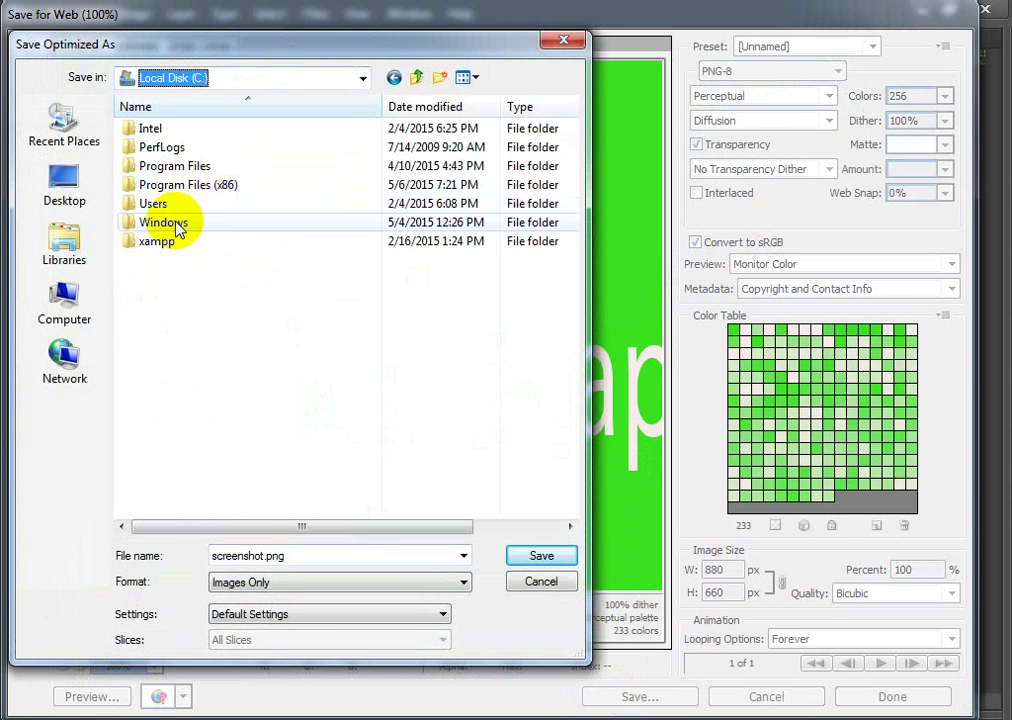
{"action": "double_click", "coordinate": [160, 248]}
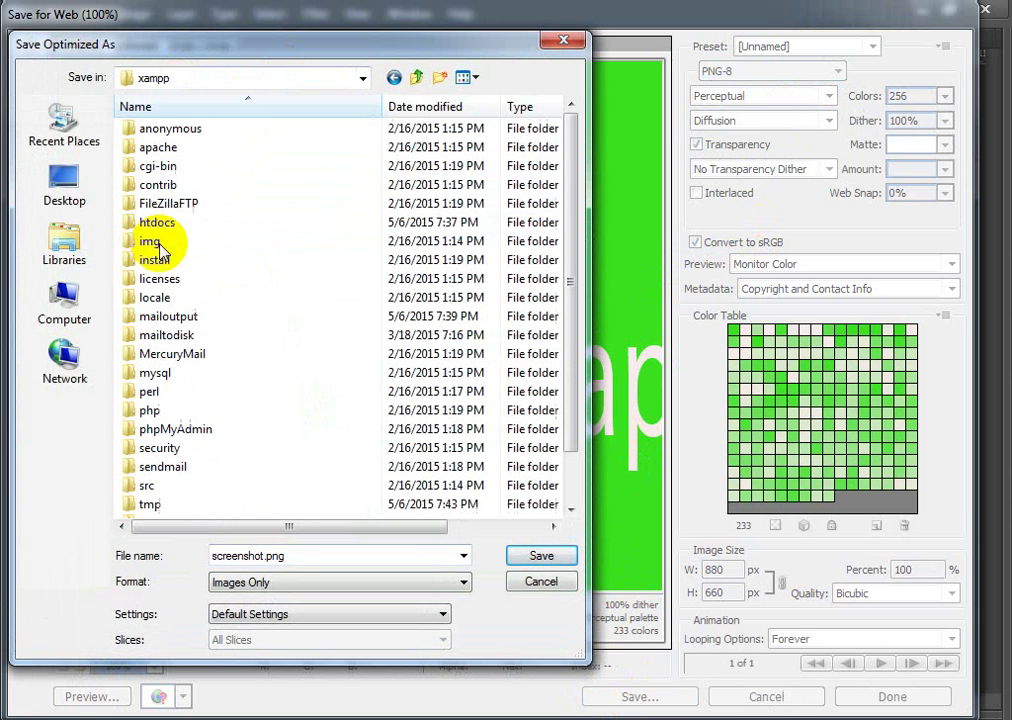
{"action": "left_click", "coordinate": [162, 226]}
{"action": "double_click", "coordinate": [162, 226]}
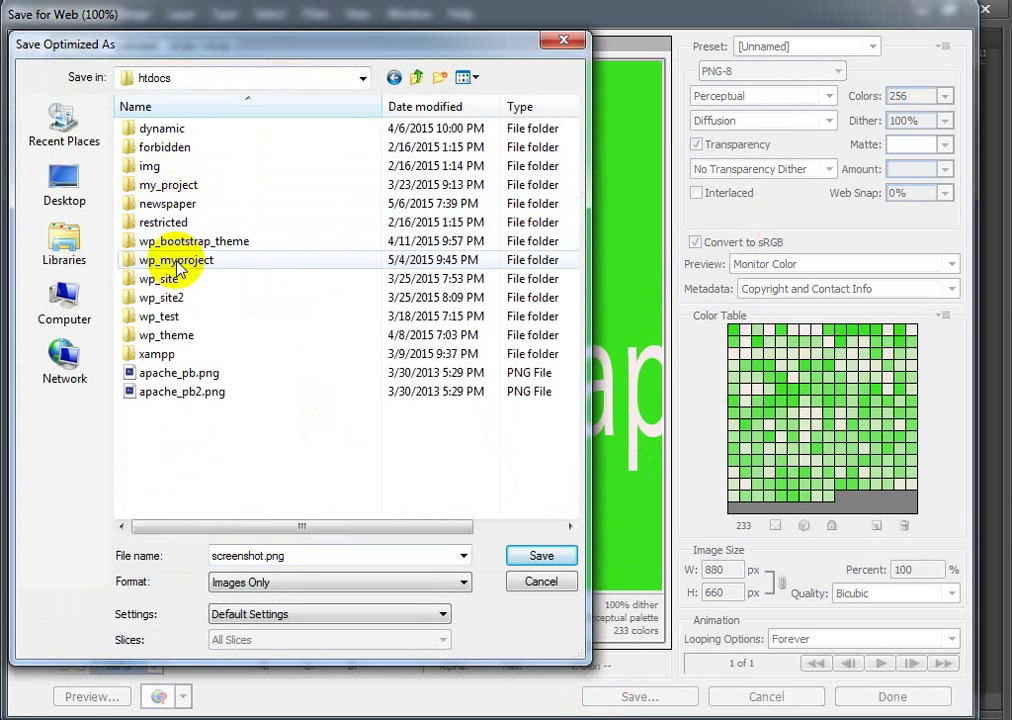
{"action": "left_click", "coordinate": [171, 206]}
{"action": "double_click", "coordinate": [171, 206]}
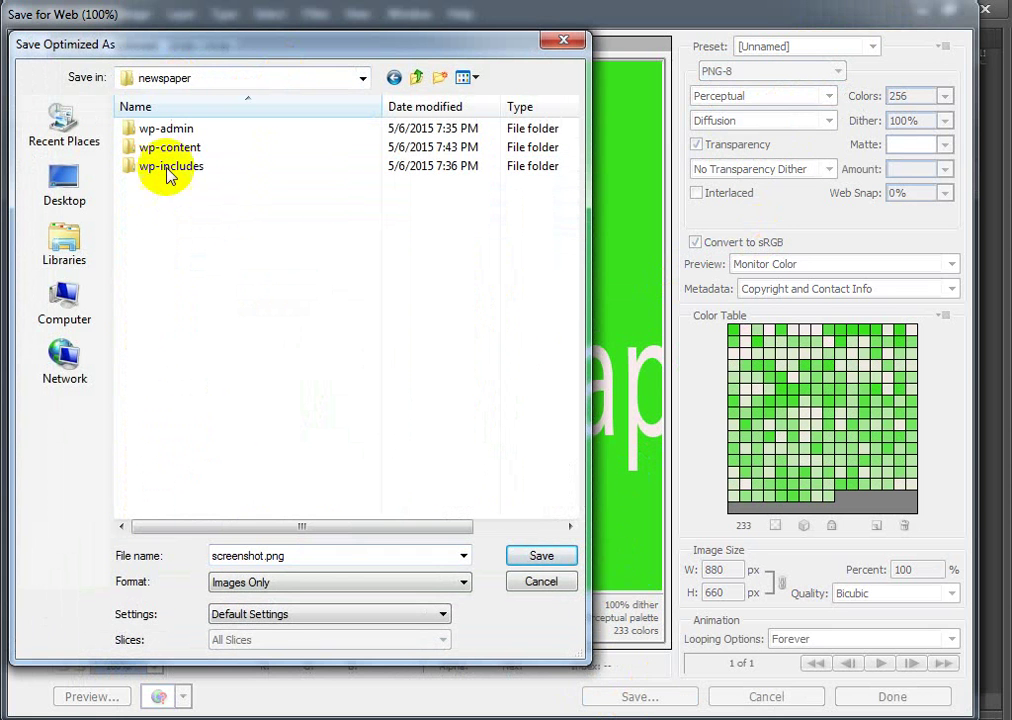
{"action": "left_click", "coordinate": [163, 147]}
{"action": "double_click", "coordinate": [163, 147]}
{"action": "left_click", "coordinate": [165, 152]}
{"action": "double_click", "coordinate": [163, 149]}
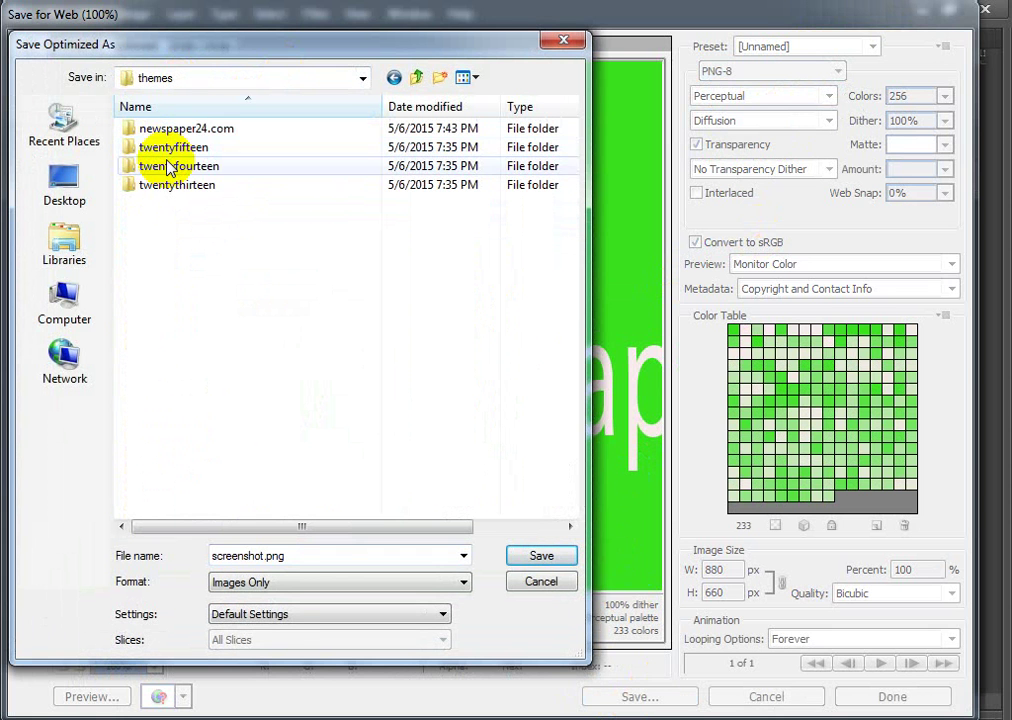
Step: Save over screenshot.png in the newspaper24.com folder, confirming the replacement
{"action": "double_click", "coordinate": [190, 130]}
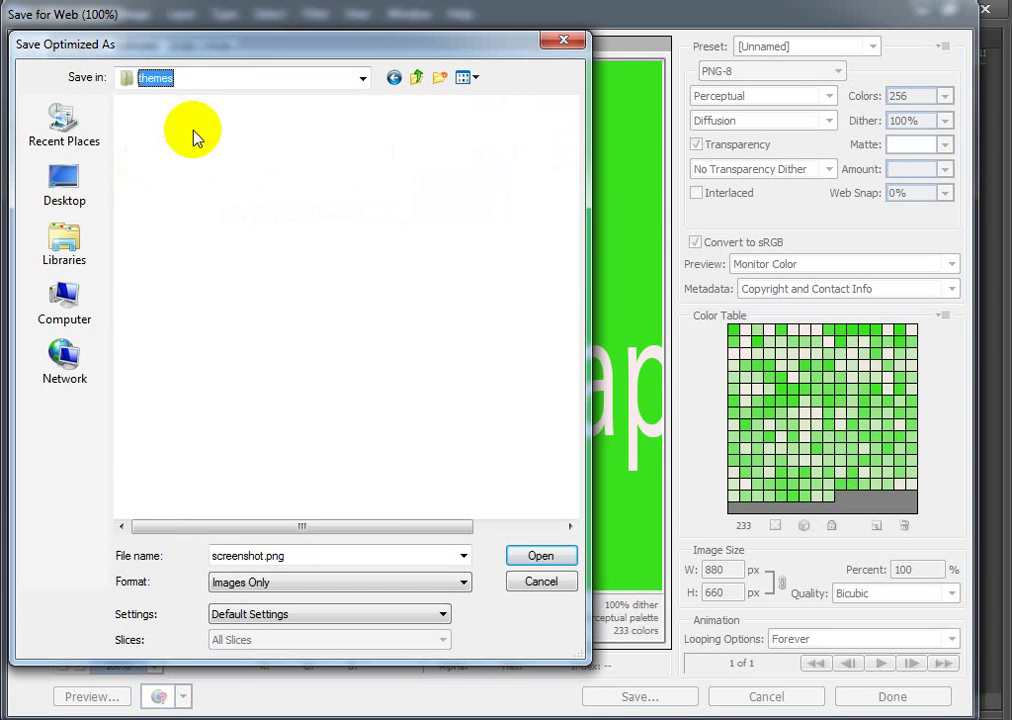
{"action": "left_click", "coordinate": [170, 248]}
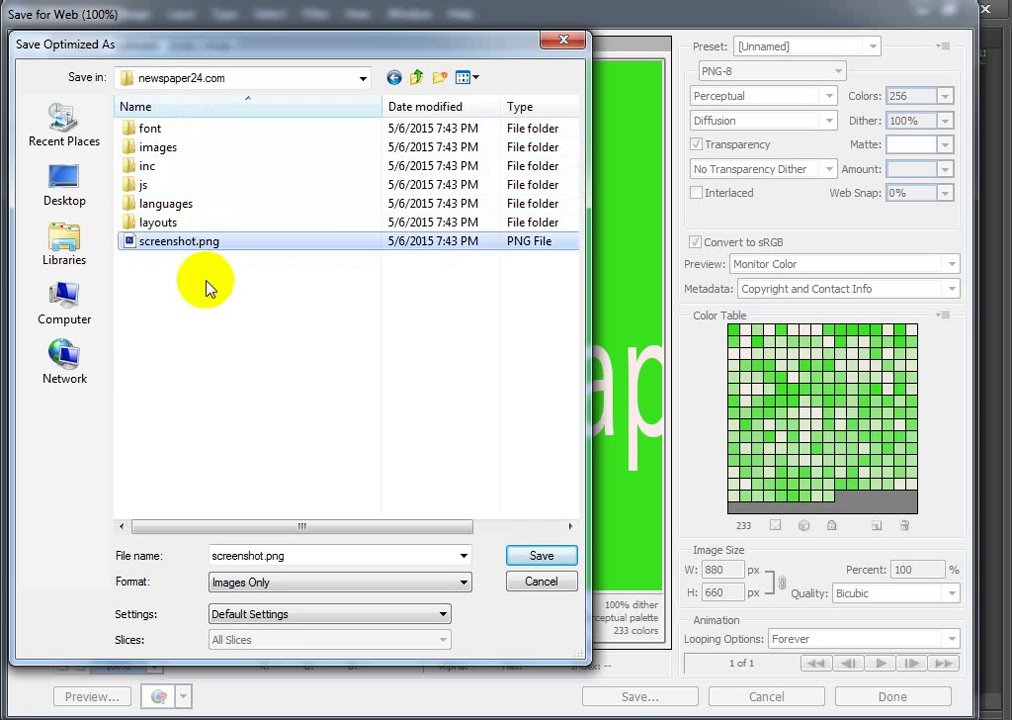
{"action": "left_click", "coordinate": [540, 555]}
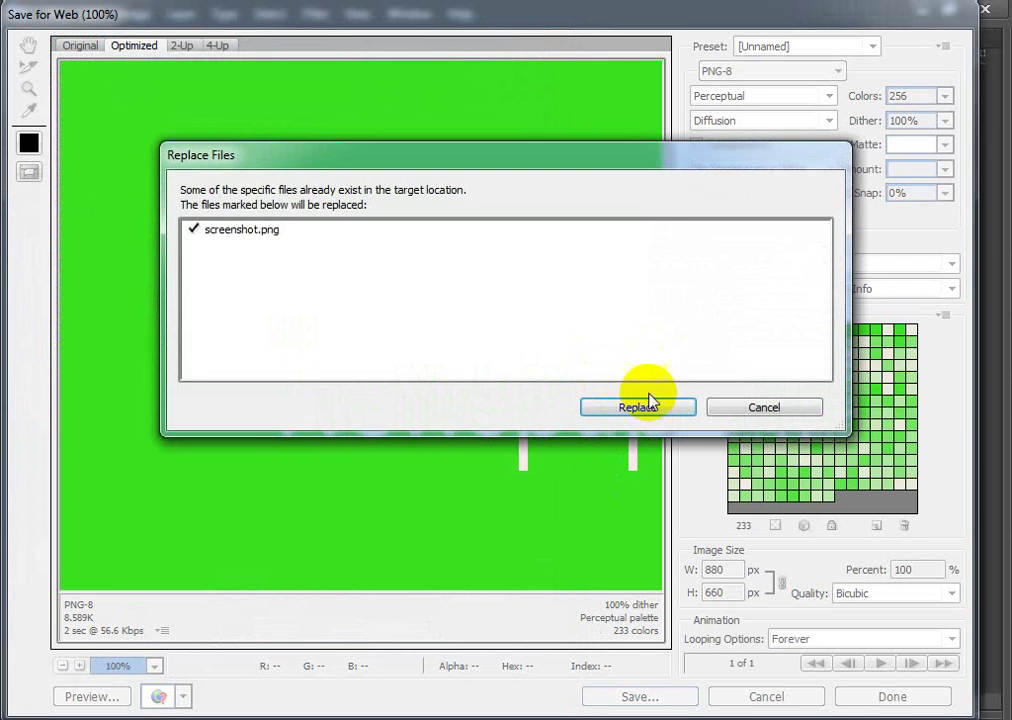
{"action": "left_click", "coordinate": [638, 405]}
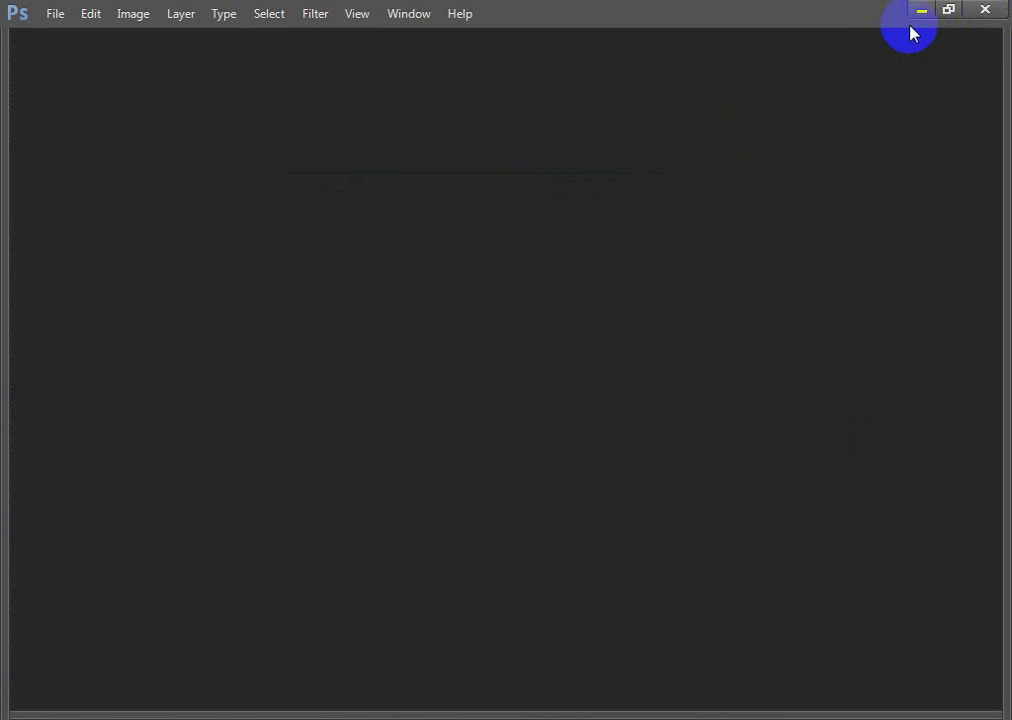
{"action": "left_click", "coordinate": [921, 9]}
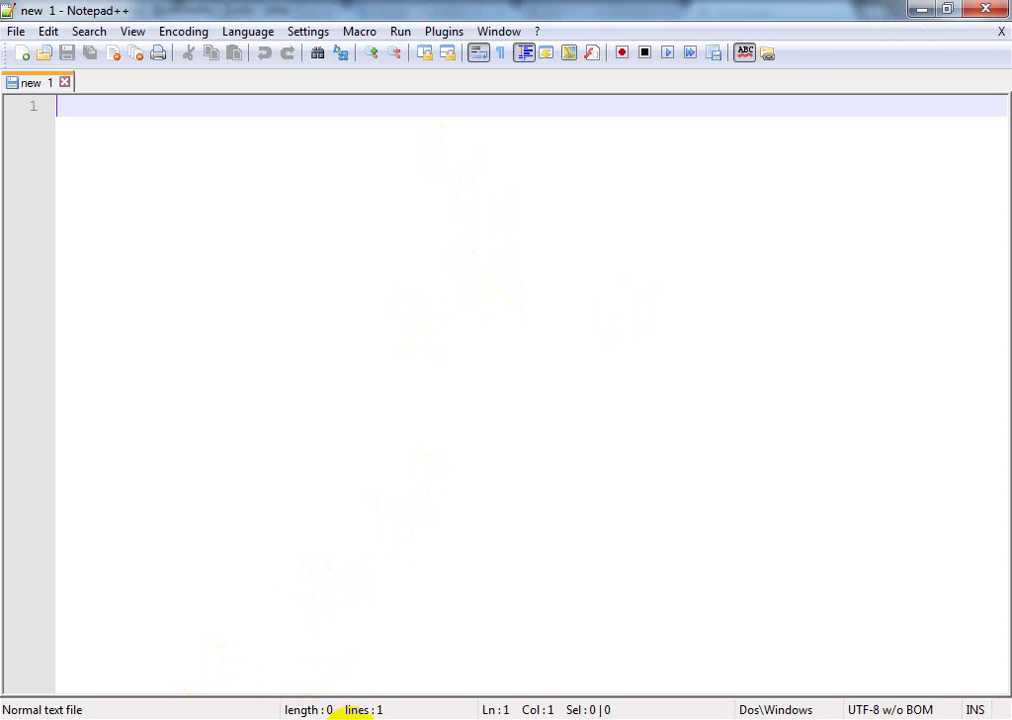
Step: Reload Appearance > Themes in the browser and activate the newspaper24.com theme
{"action": "left_click", "coordinate": [213, 718]}
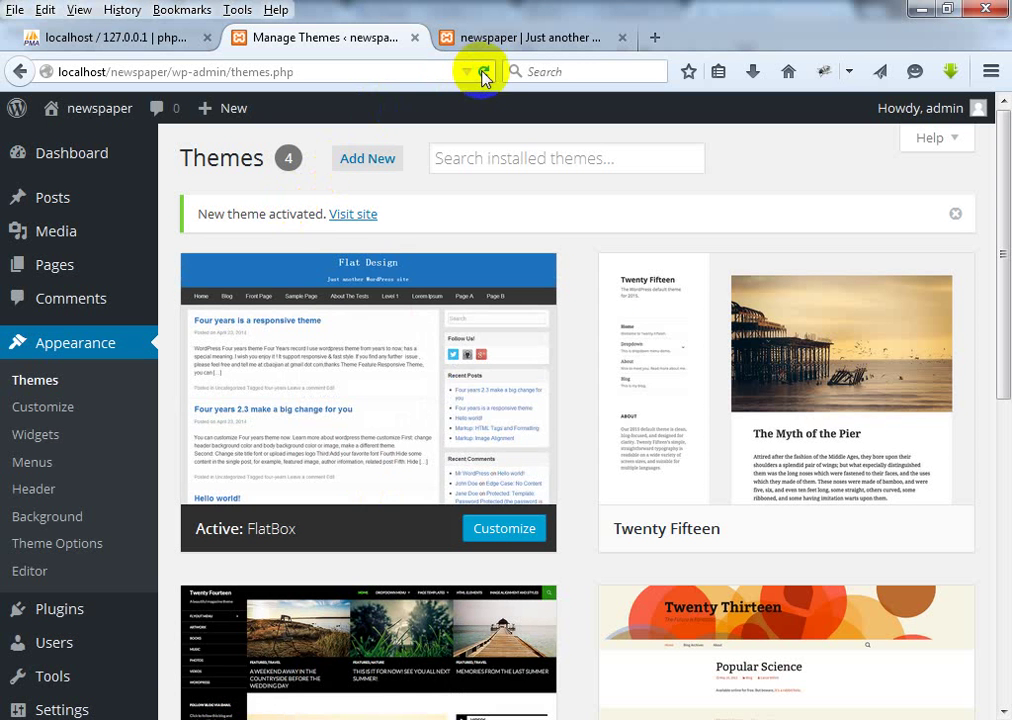
{"action": "left_click", "coordinate": [484, 73]}
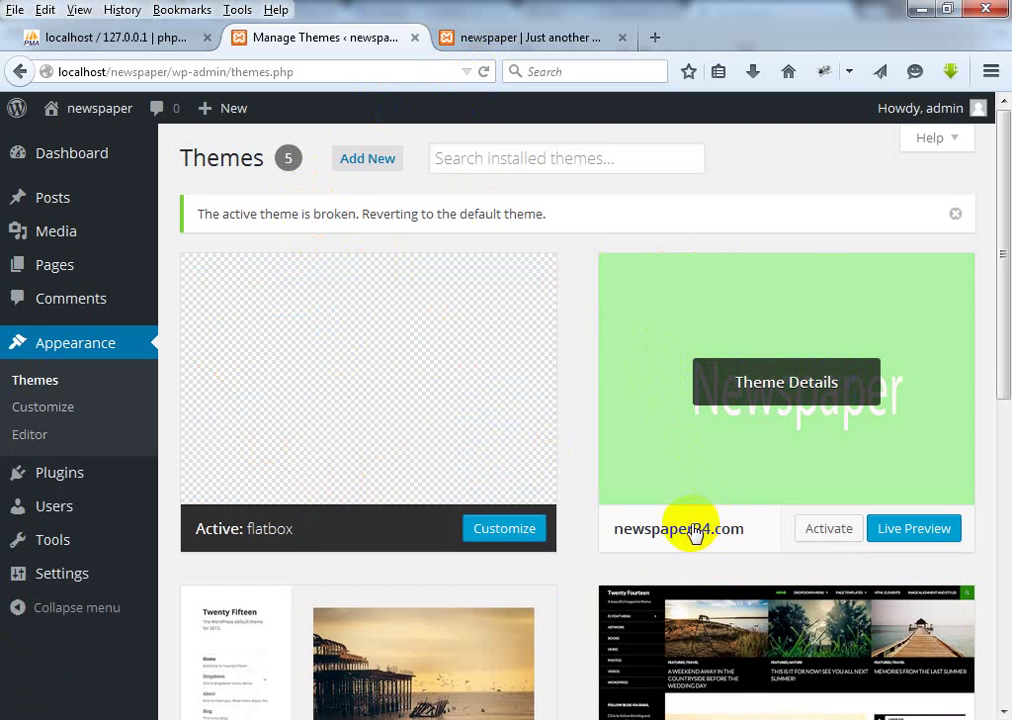
{"action": "left_click", "coordinate": [825, 531]}
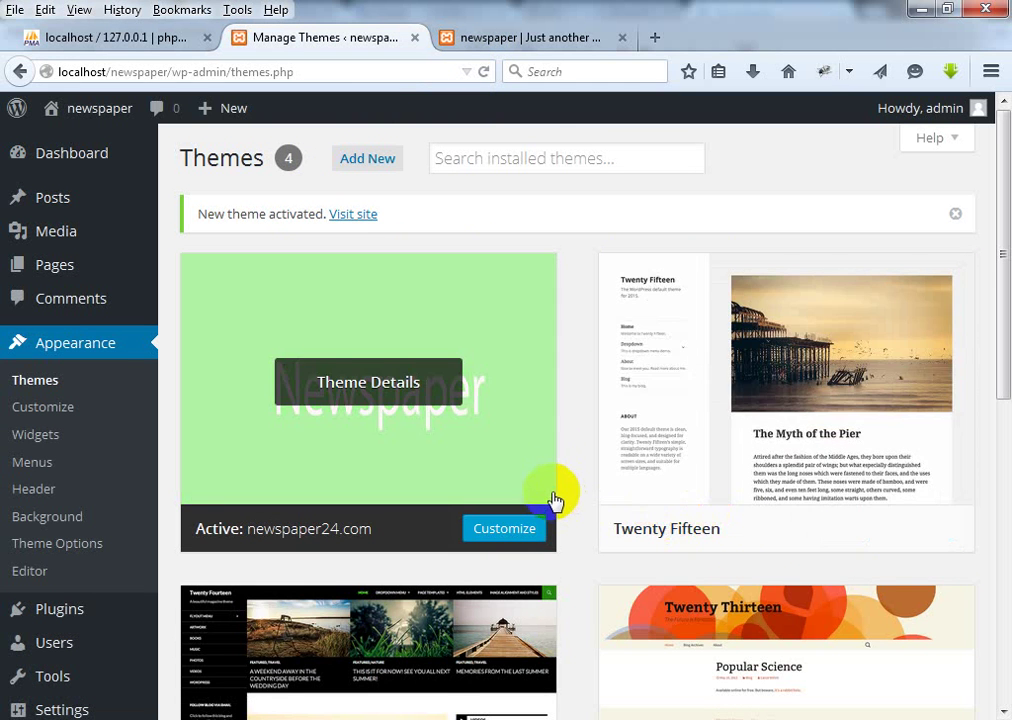
{"action": "scroll", "coordinate": [556, 499], "scroll_direction": "down", "scroll_amount": 3}
{"action": "scroll", "coordinate": [553, 482], "scroll_direction": "down", "scroll_amount": 3}
{"action": "scroll", "coordinate": [553, 476], "scroll_direction": "up", "scroll_amount": 6}
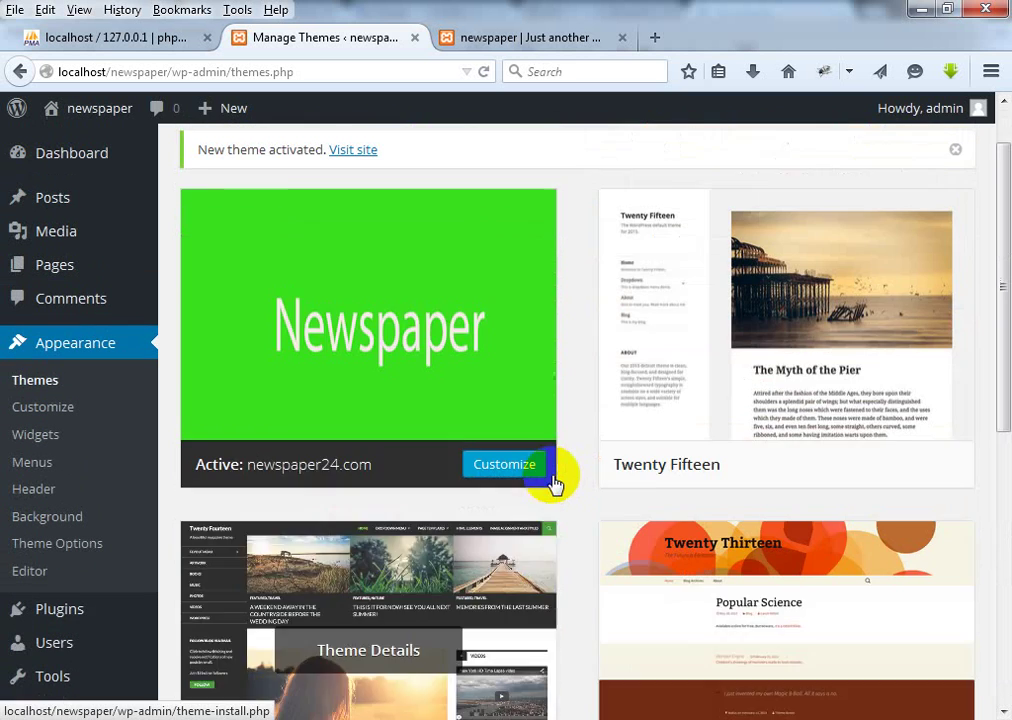
Step: Reload the site's front page in its own tab
{"action": "left_click", "coordinate": [515, 37]}
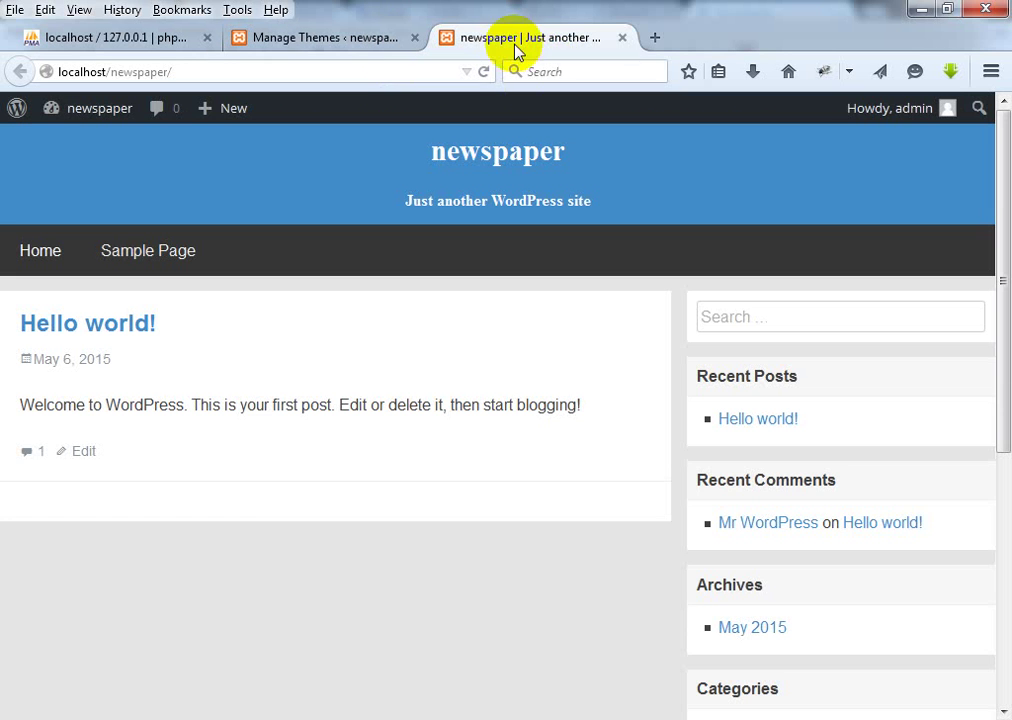
{"action": "left_click", "coordinate": [531, 72]}
{"action": "left_click", "coordinate": [483, 72]}
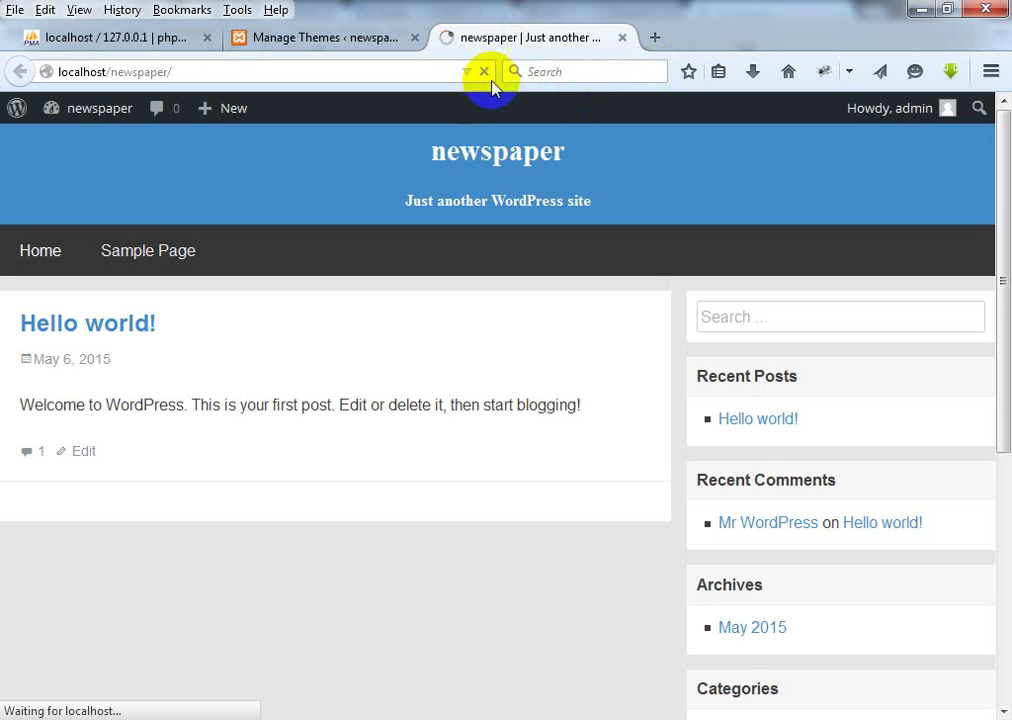
Step: View the newspaper24.com theme details, then return to the site's home page
{"action": "left_click", "coordinate": [346, 37]}
{"action": "left_click", "coordinate": [370, 395]}
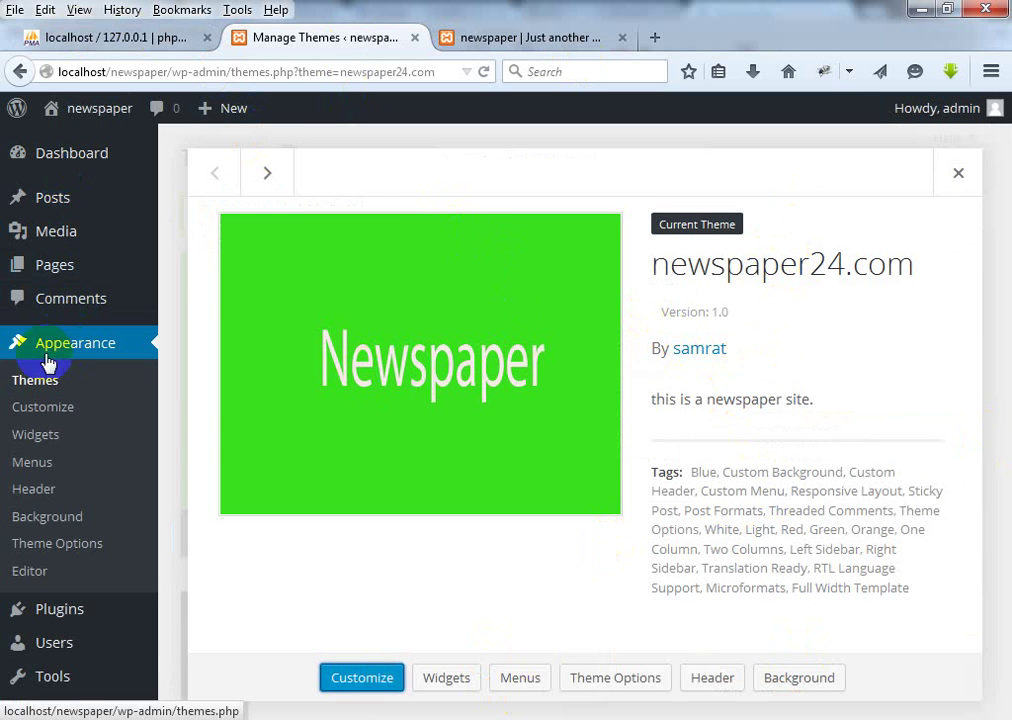
{"action": "left_click", "coordinate": [37, 391]}
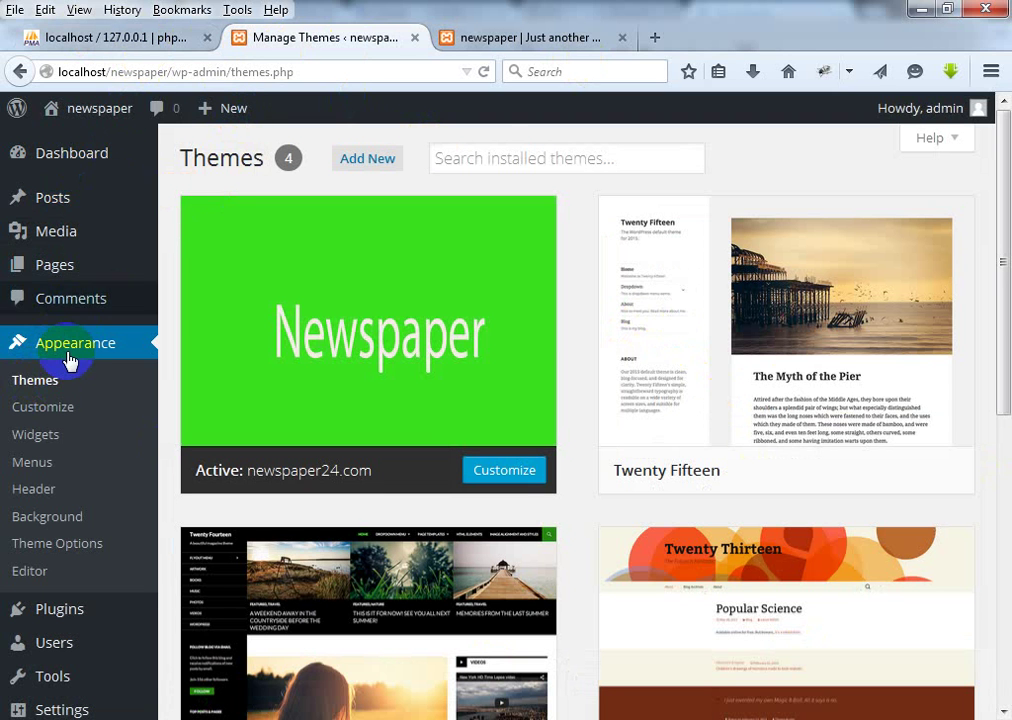
{"action": "left_click", "coordinate": [549, 38]}
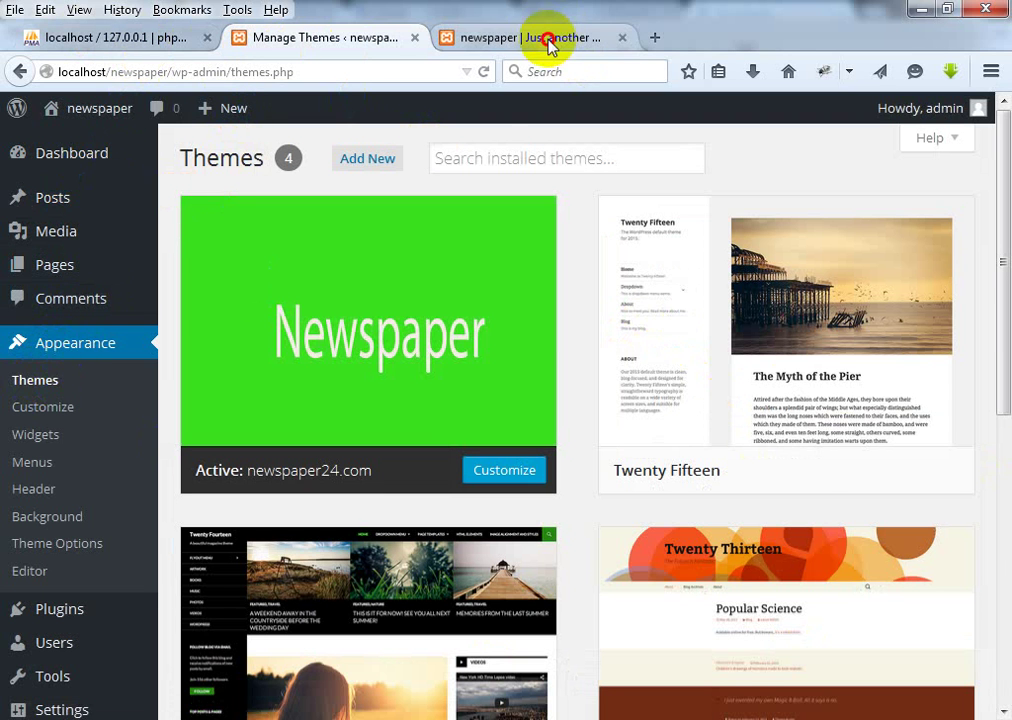
{"action": "left_click", "coordinate": [50, 262]}
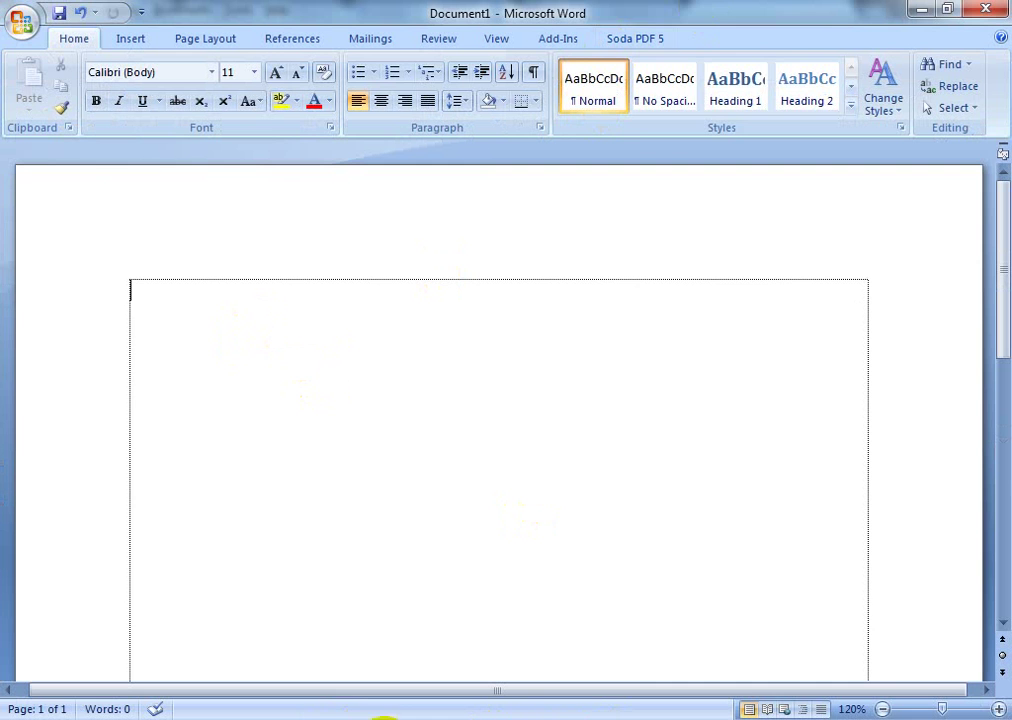
Step: Enable 'Always show all icons and notifications on the taskbar', then return to the empty Word document
{"action": "left_click", "coordinate": [817, 718]}
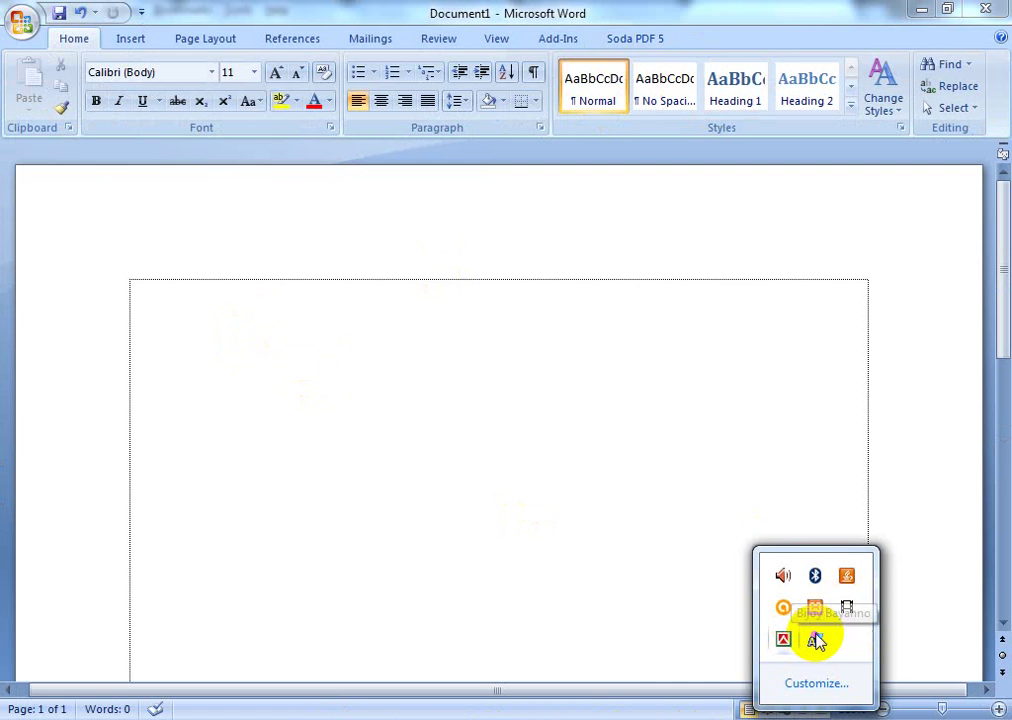
{"action": "left_click", "coordinate": [818, 685]}
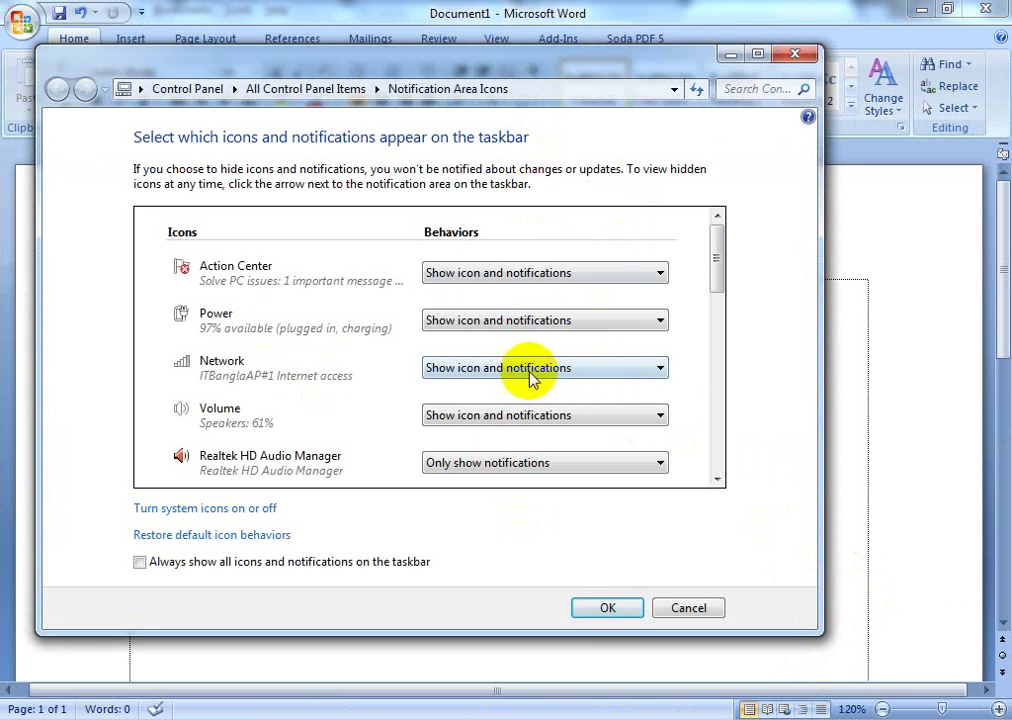
{"action": "left_click", "coordinate": [140, 561]}
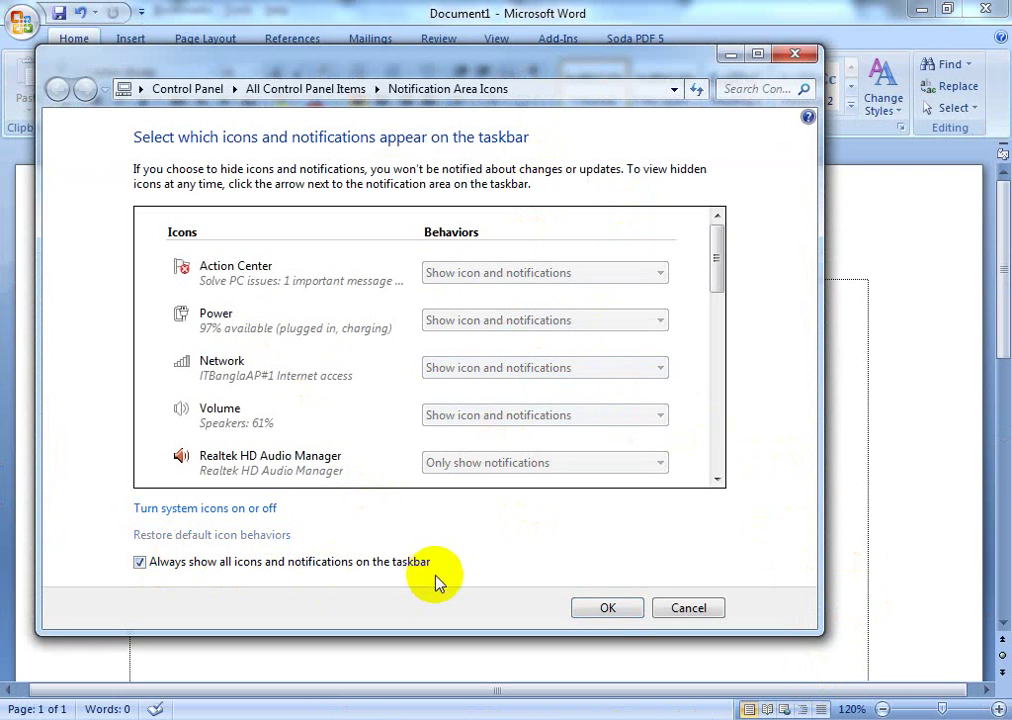
{"action": "left_click", "coordinate": [609, 608]}
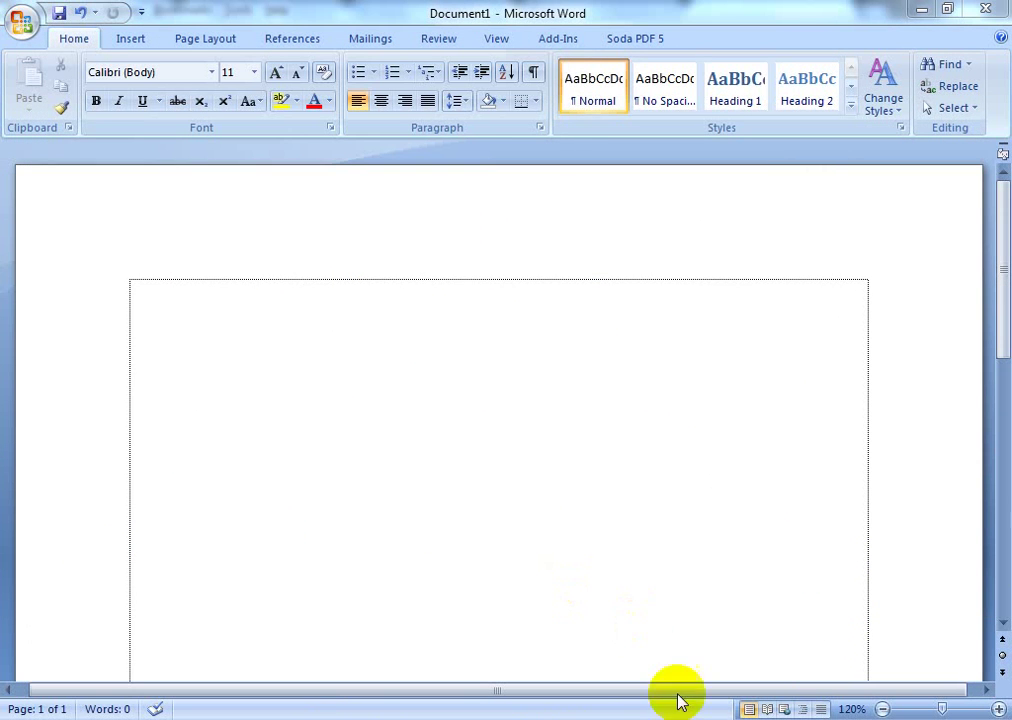
{"action": "left_click", "coordinate": [310, 325]}
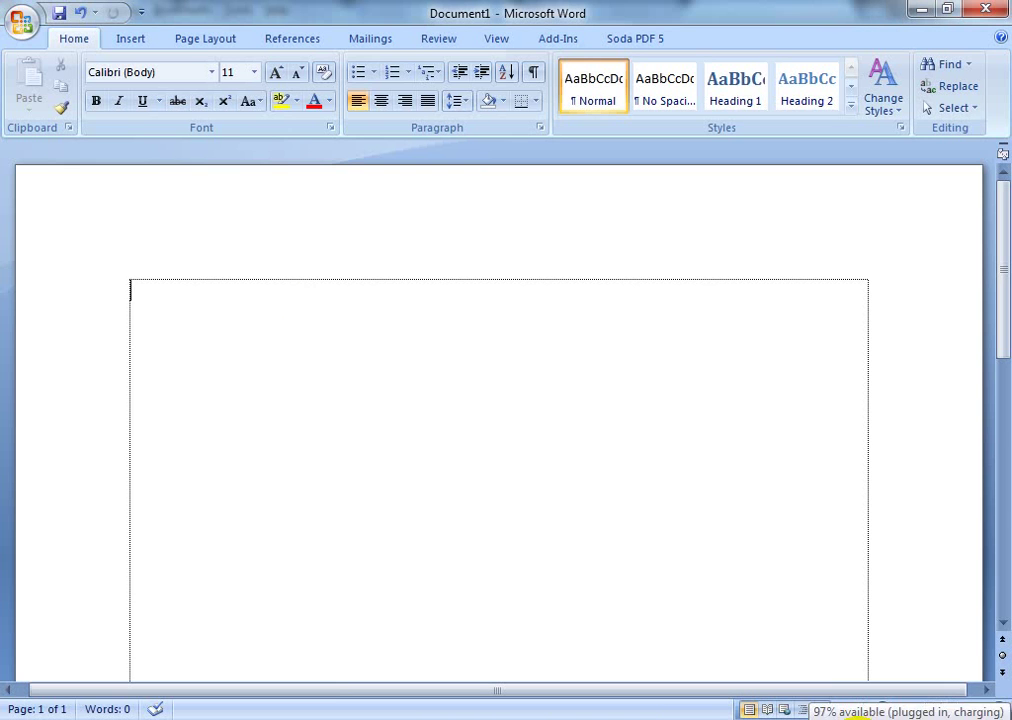
Step: Type 'gf', select all, and launch Avro Keyboard, dismissing its notice and the Save As dialog
{"action": "type", "text": "gf"}
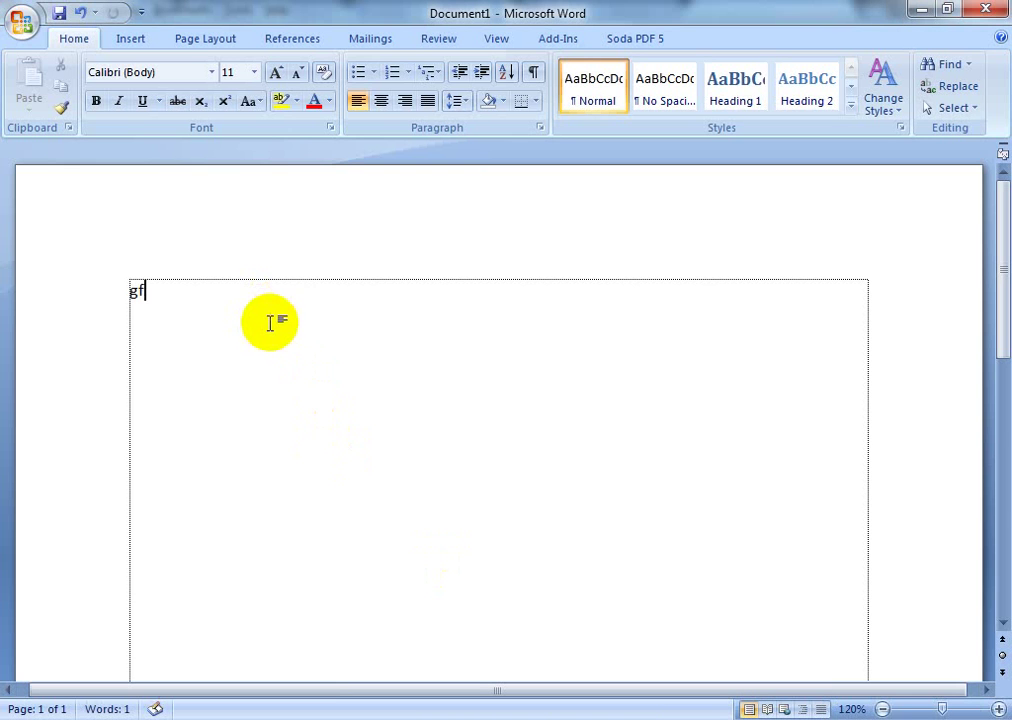
{"action": "key", "text": "ctrl+a"}
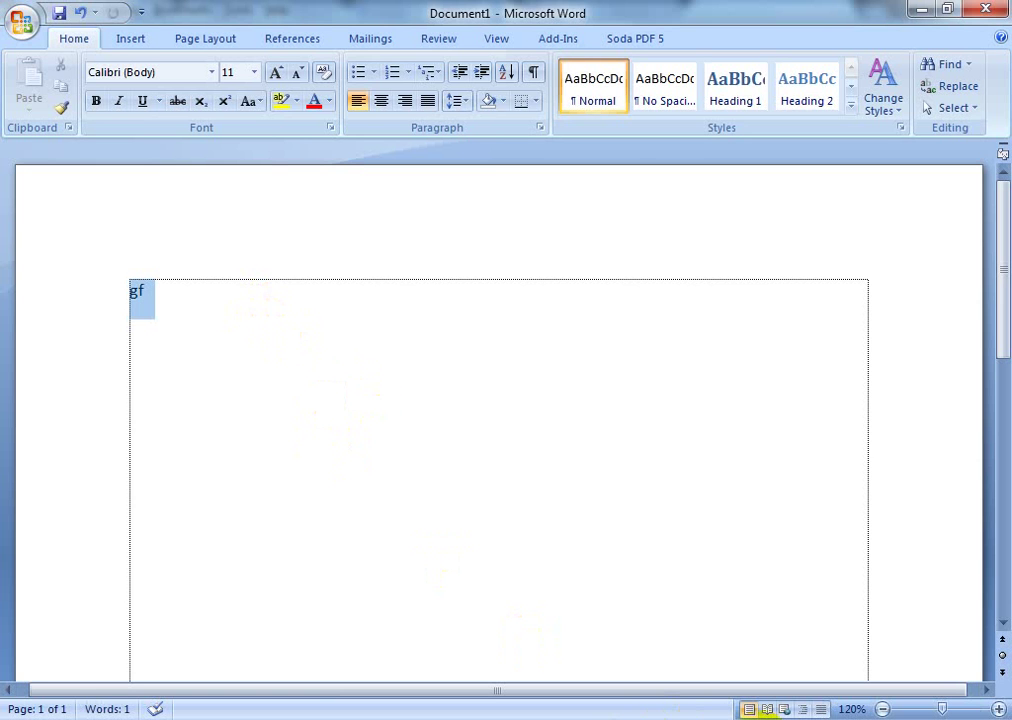
{"action": "left_click", "coordinate": [62, 712]}
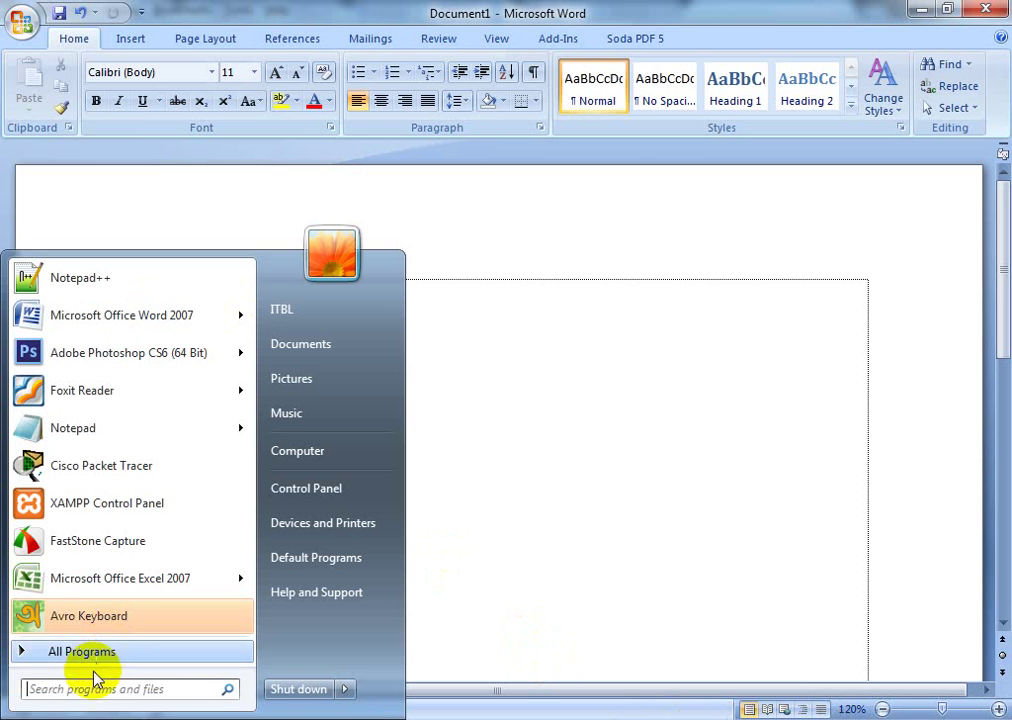
{"action": "left_click", "coordinate": [72, 618]}
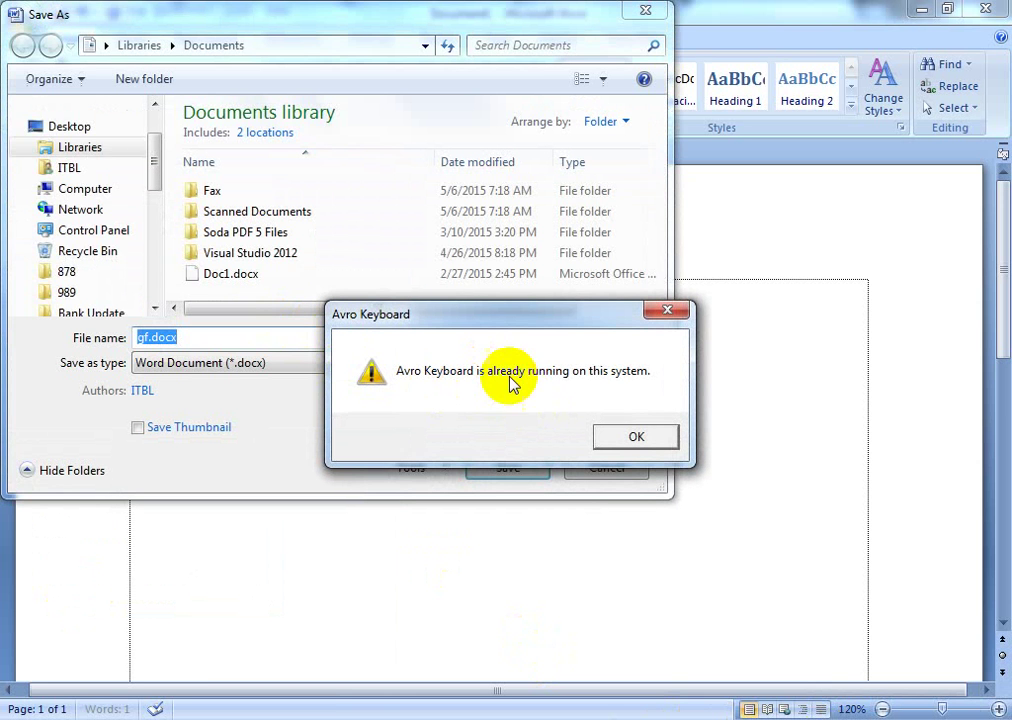
{"action": "left_click", "coordinate": [661, 441]}
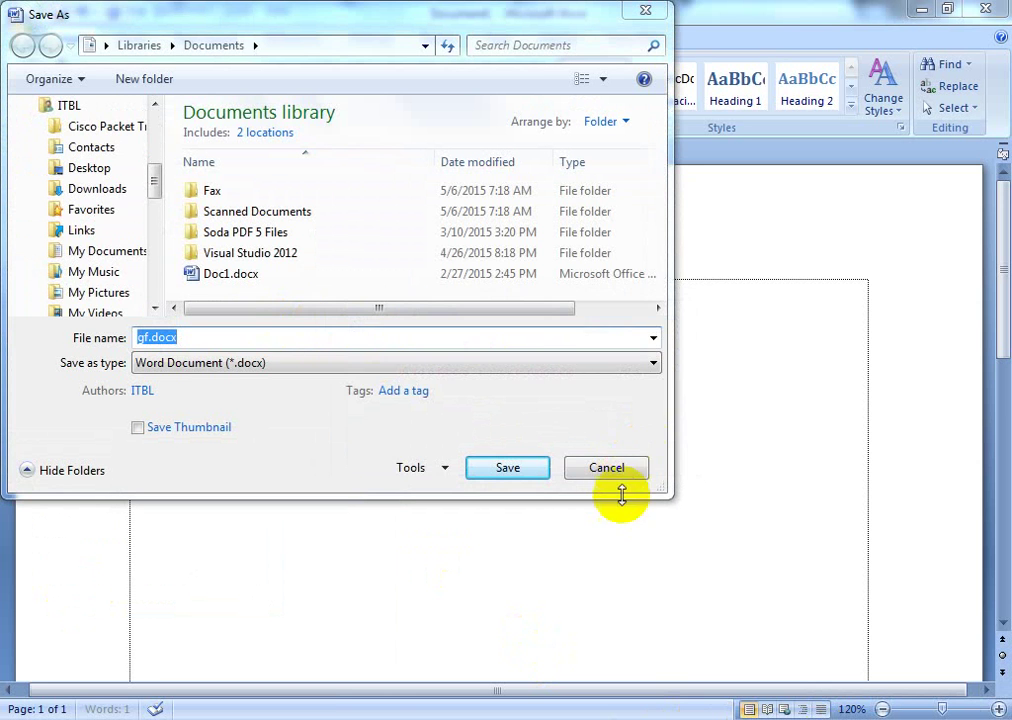
{"action": "left_click", "coordinate": [628, 470]}
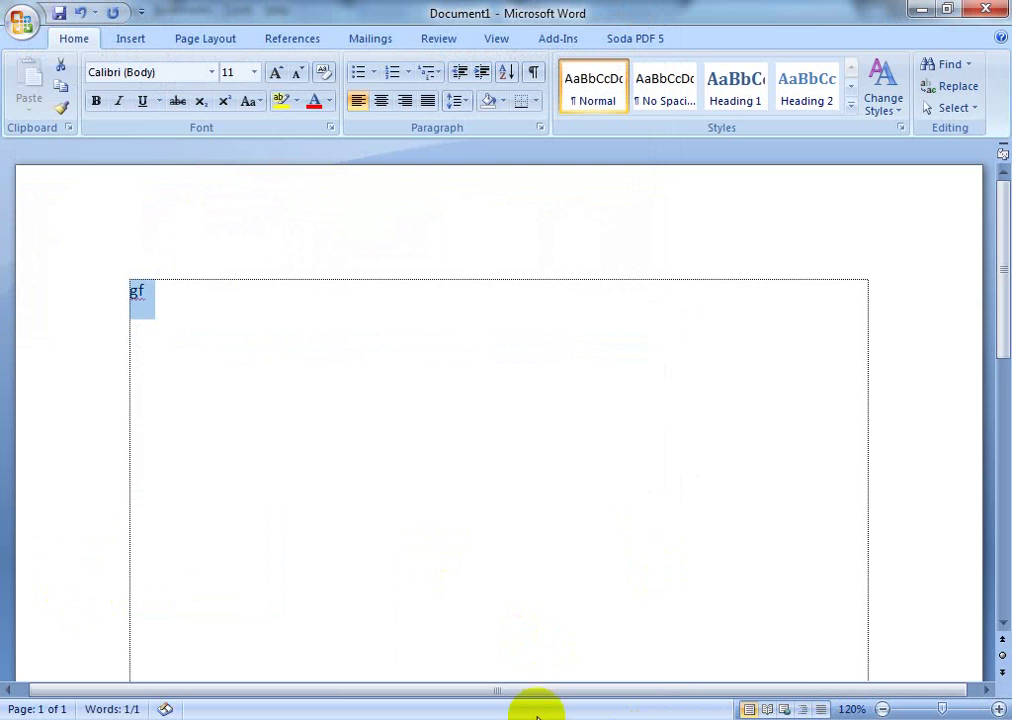
Step: Minimize Word, the browsers, Notepad++ and the theme folder, then bring Word back to the front
{"action": "left_click", "coordinate": [483, 717]}
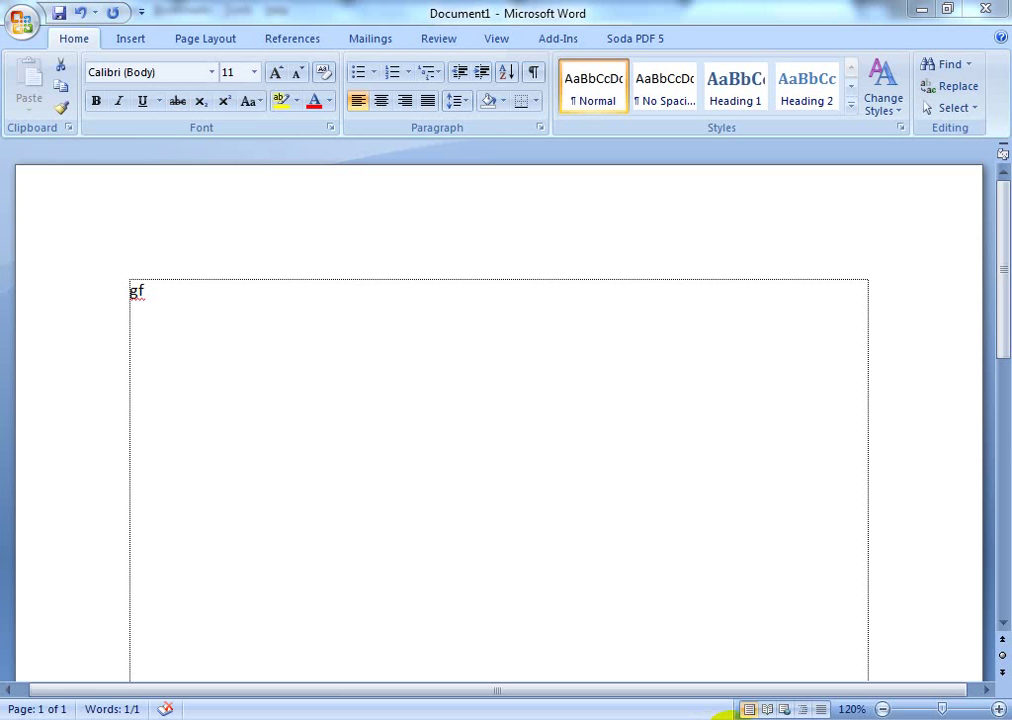
{"action": "key", "text": "alt+Tab"}
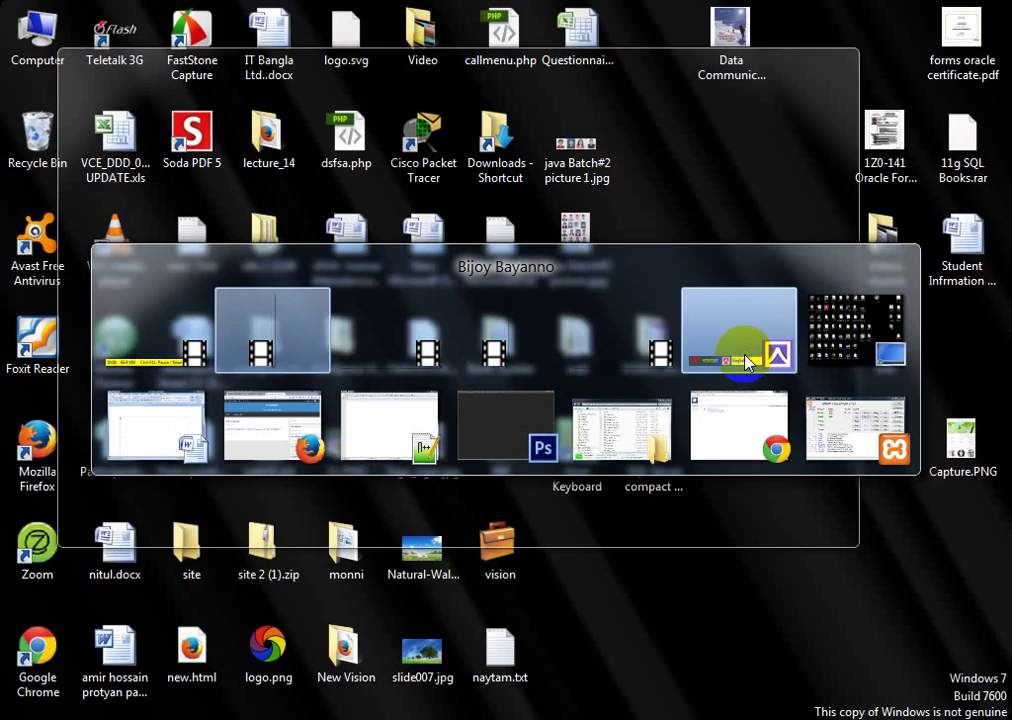
{"action": "left_click", "coordinate": [745, 361]}
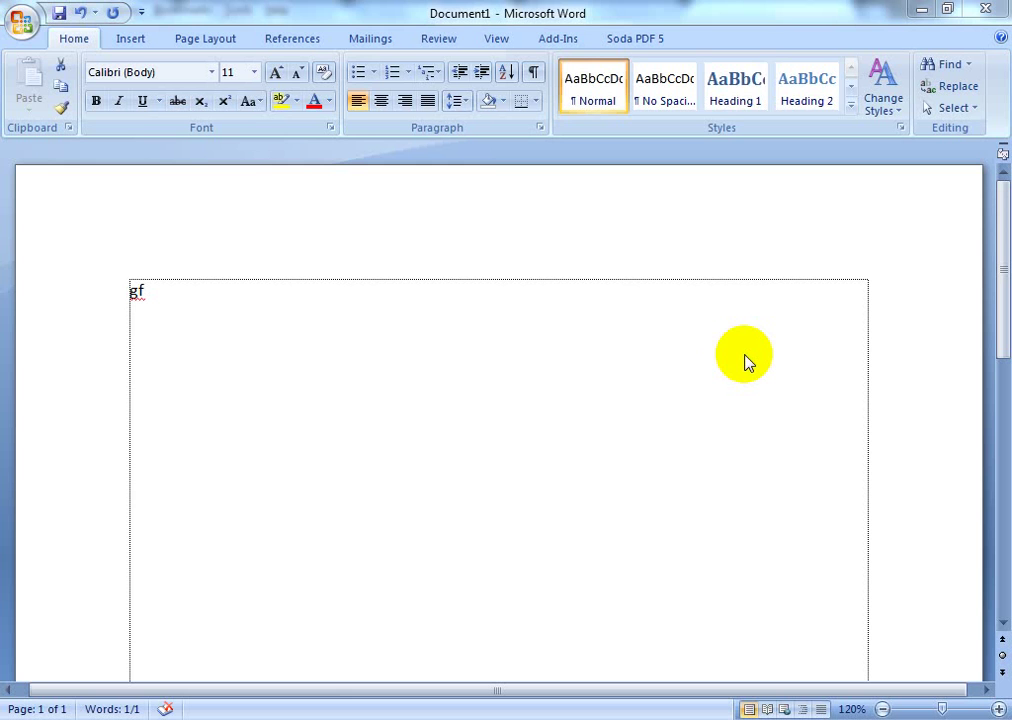
{"action": "left_click", "coordinate": [922, 9]}
{"action": "left_click", "coordinate": [921, 10]}
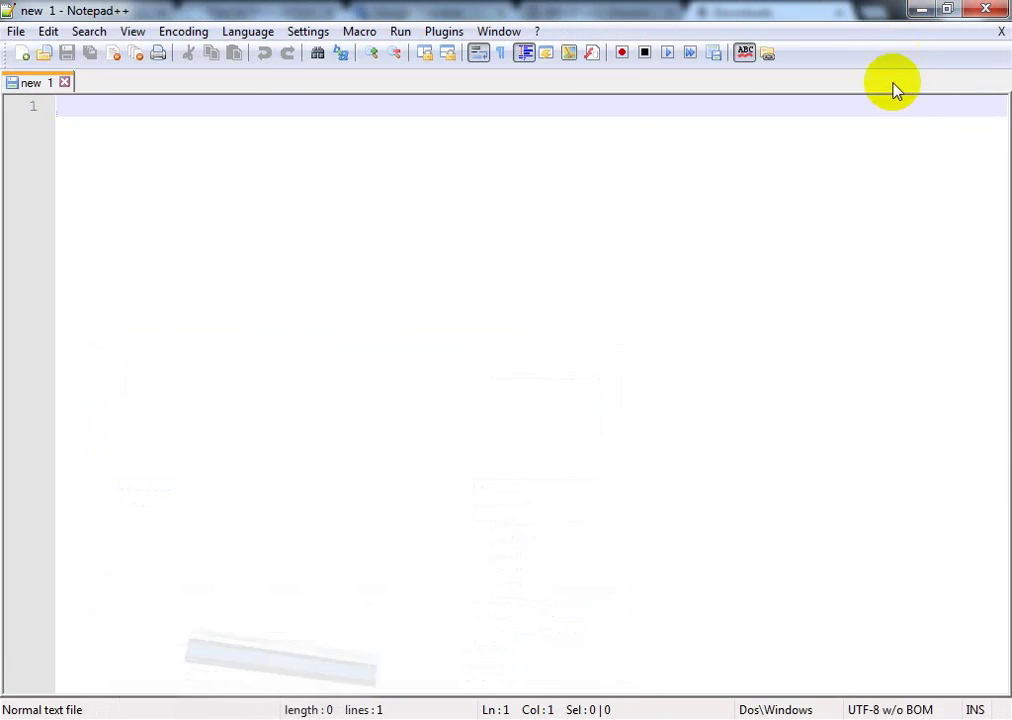
{"action": "left_click", "coordinate": [922, 10]}
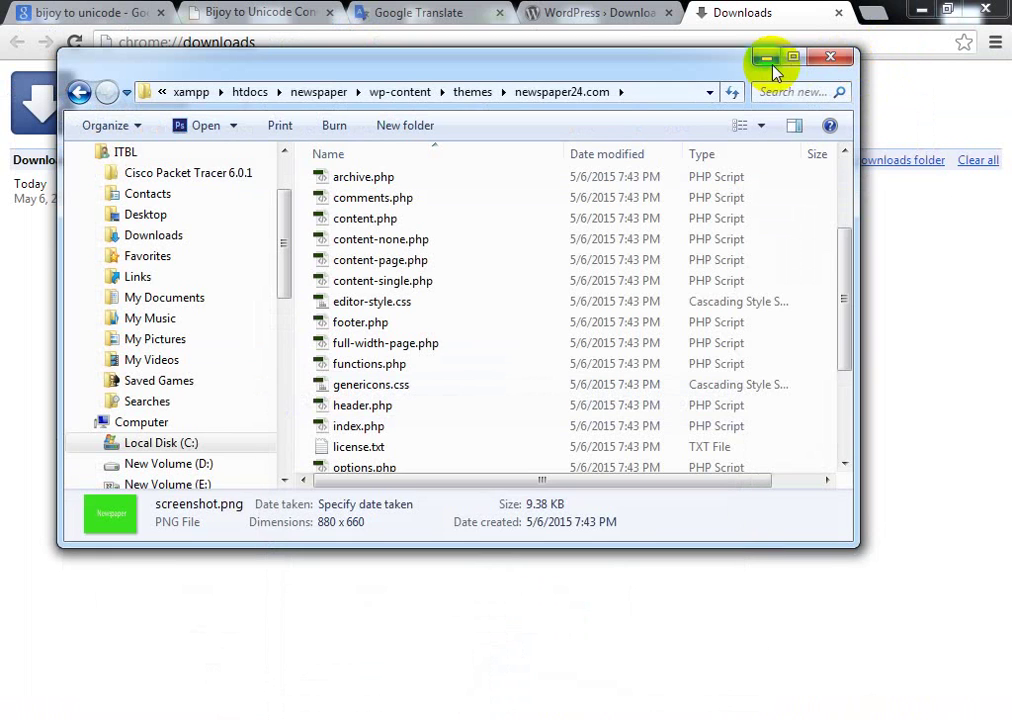
{"action": "left_click", "coordinate": [924, 11]}
{"action": "left_click", "coordinate": [849, 64]}
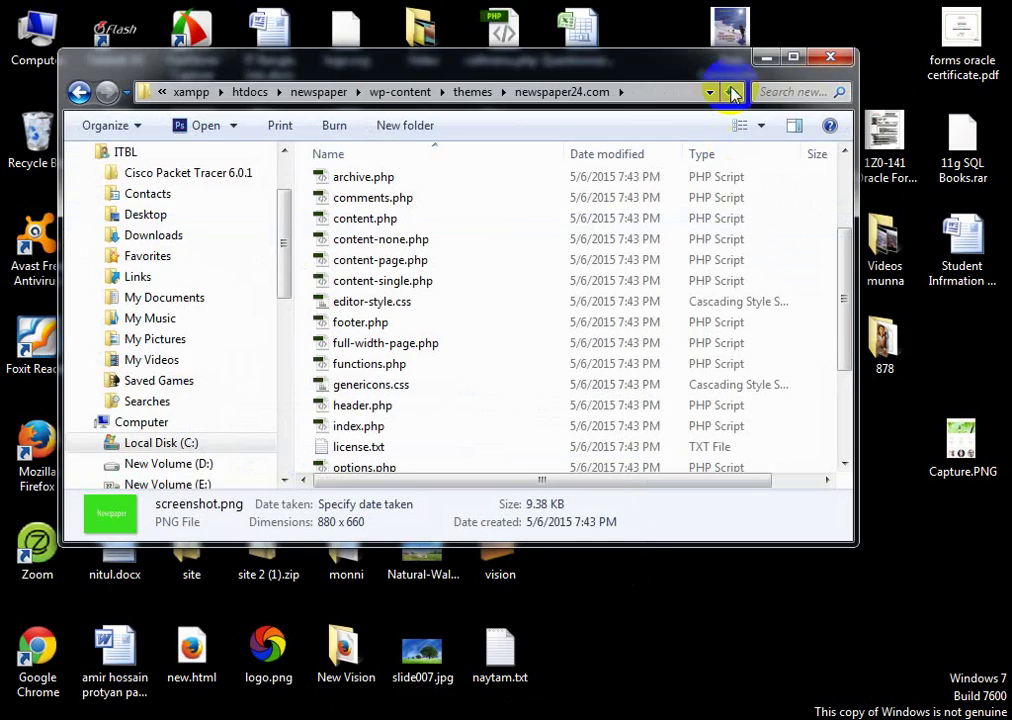
{"action": "left_click", "coordinate": [767, 58]}
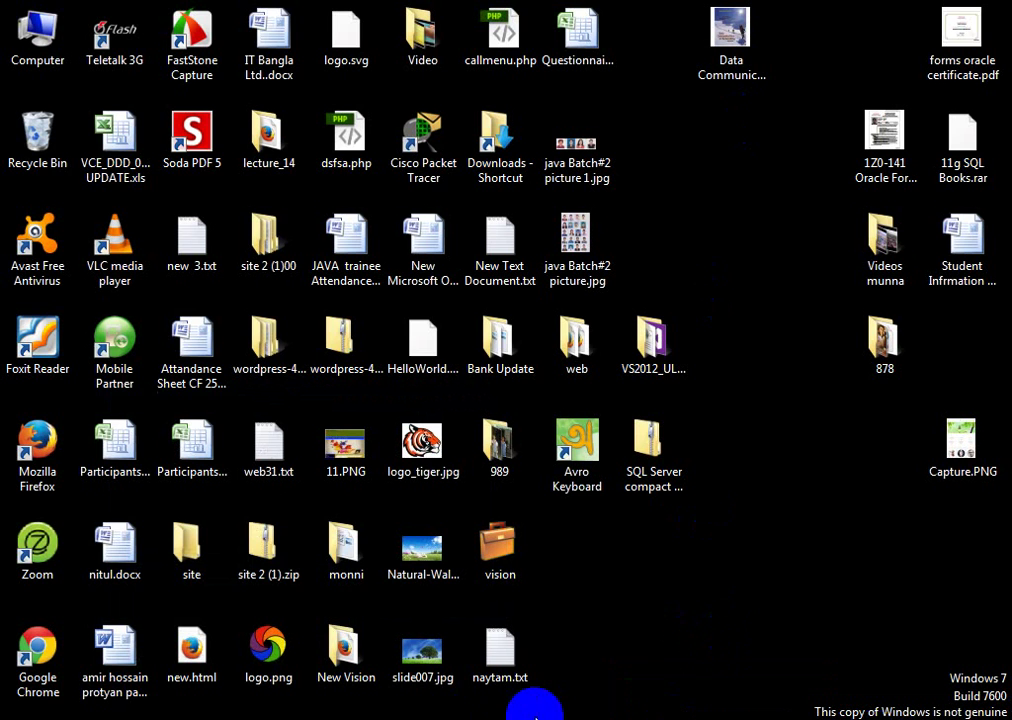
{"action": "left_click", "coordinate": [537, 712]}
Step: Select the Bengali line নিউজপেপার সাইট in Word, then open the WordPress Customizer
{"action": "triple_click", "coordinate": [271, 294]}
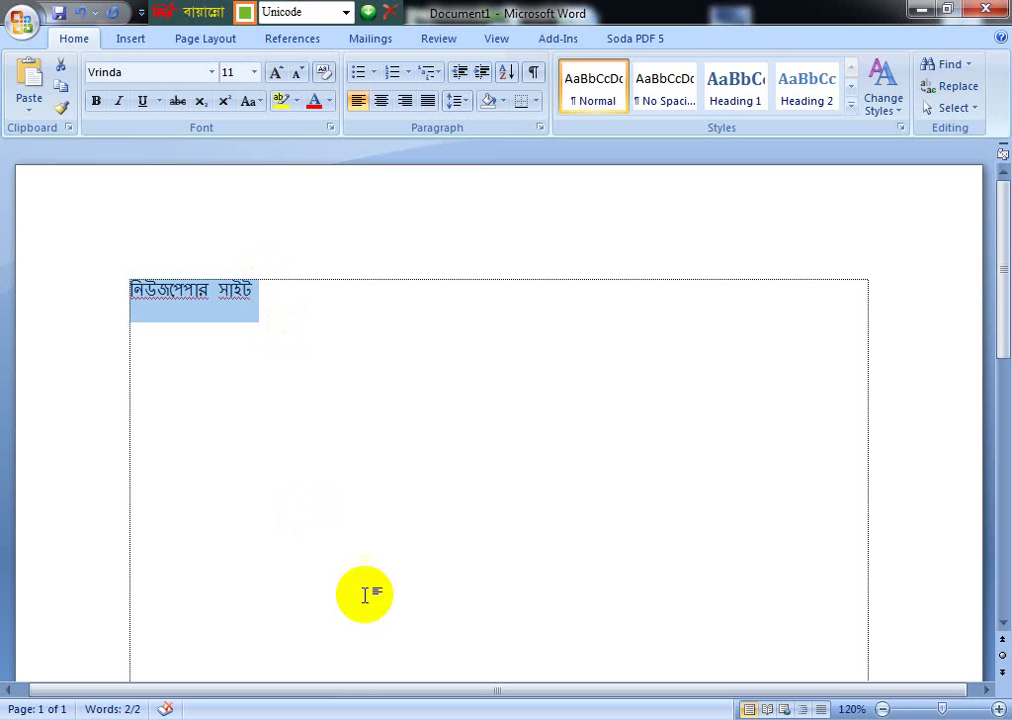
{"action": "left_click", "coordinate": [213, 712]}
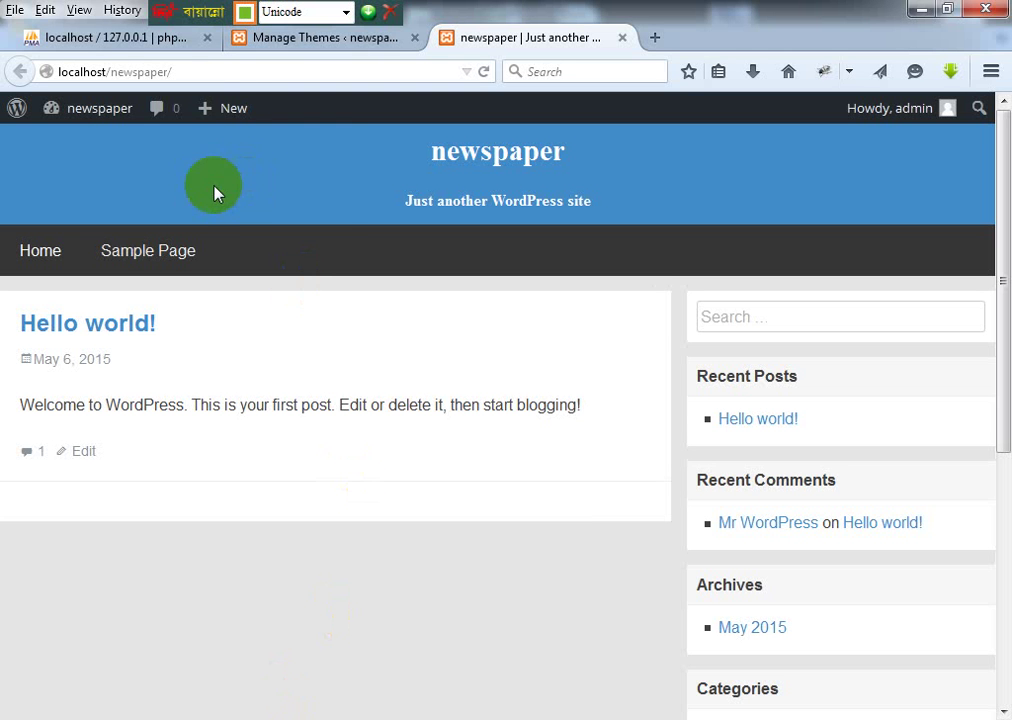
{"action": "left_click", "coordinate": [333, 40]}
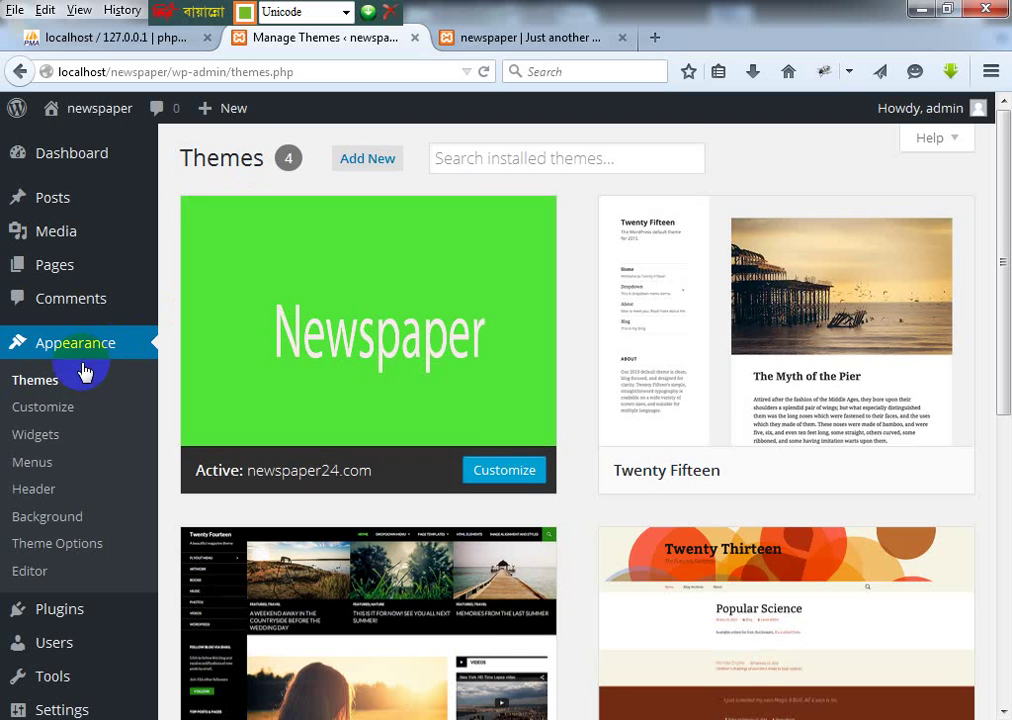
{"action": "left_click", "coordinate": [530, 40]}
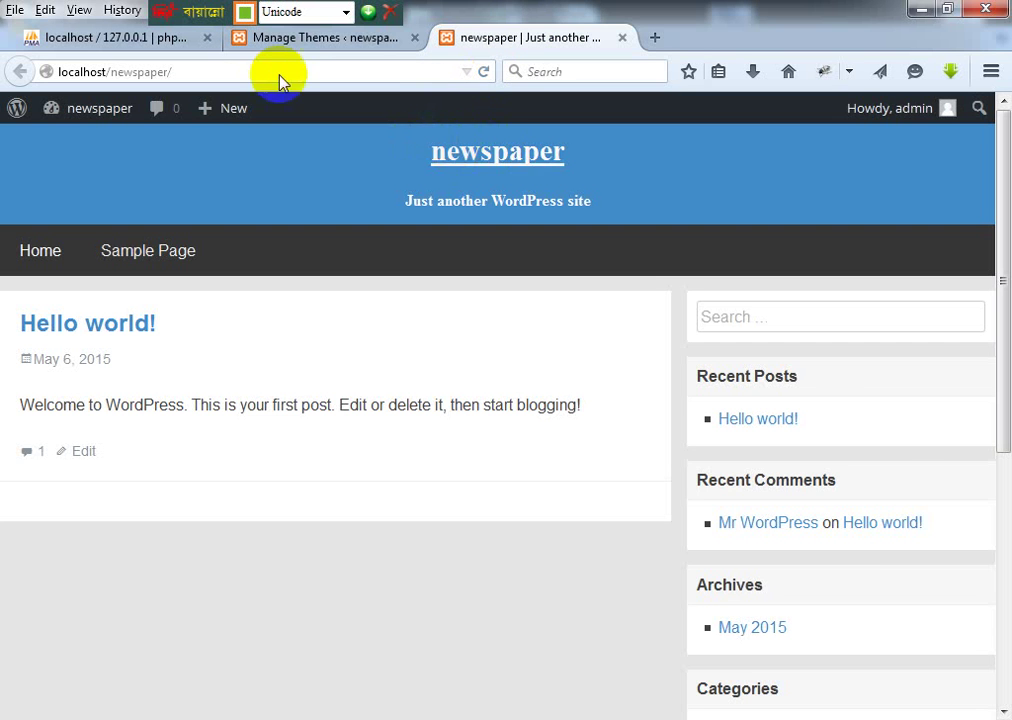
{"action": "left_click", "coordinate": [305, 40]}
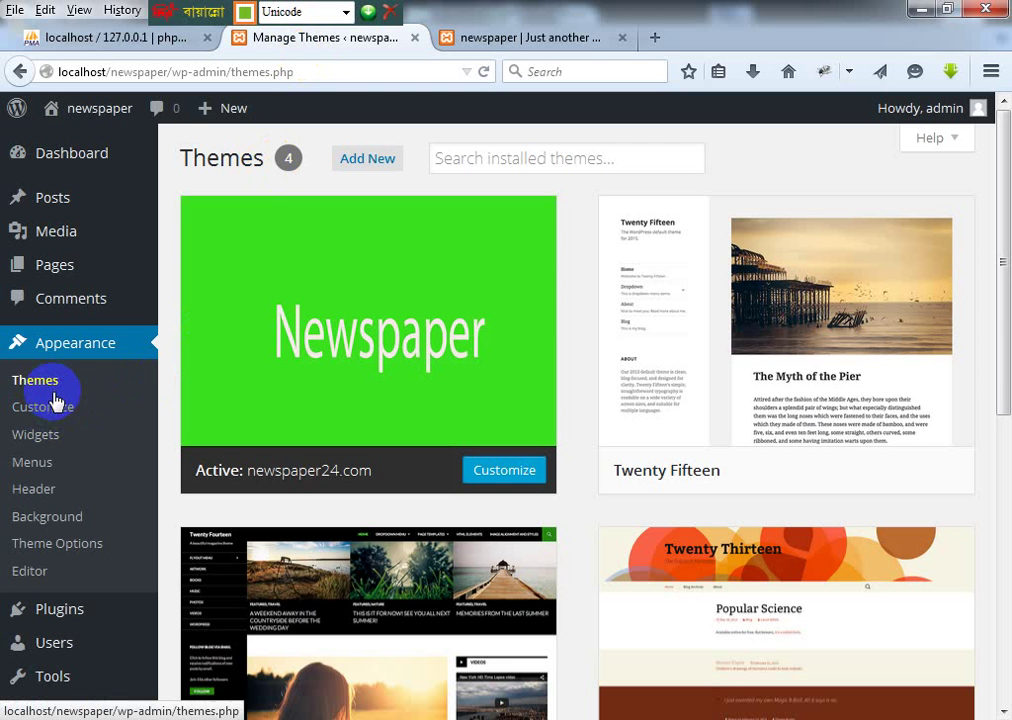
{"action": "left_click", "coordinate": [117, 416]}
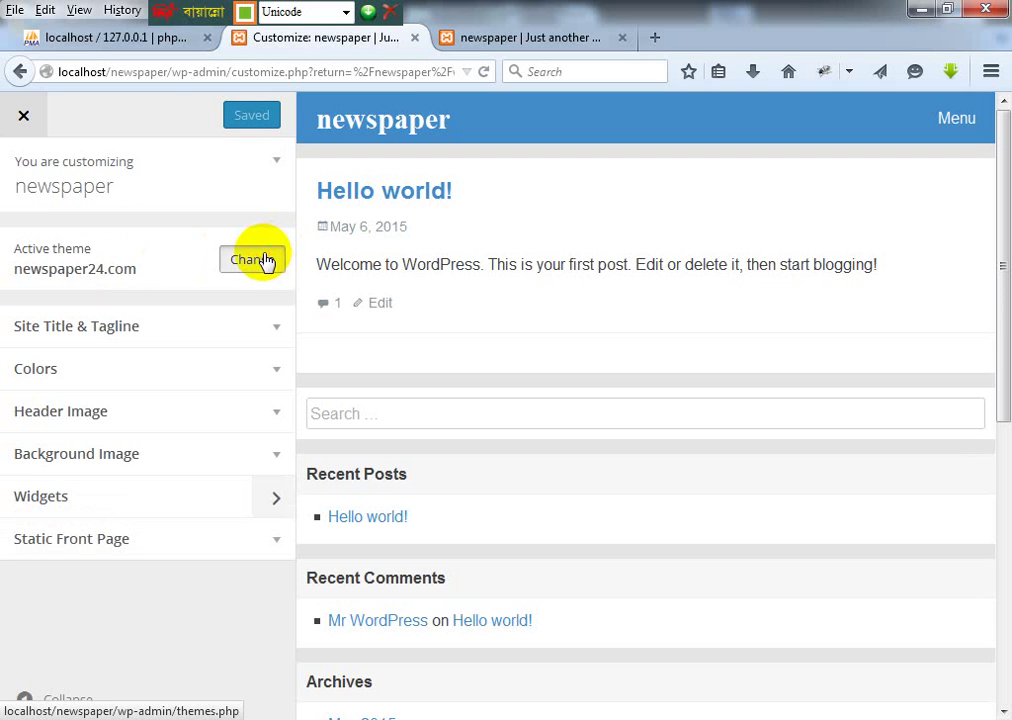
Step: Browse the available themes in the Customizer, then return to the active theme's settings
{"action": "left_click", "coordinate": [253, 260]}
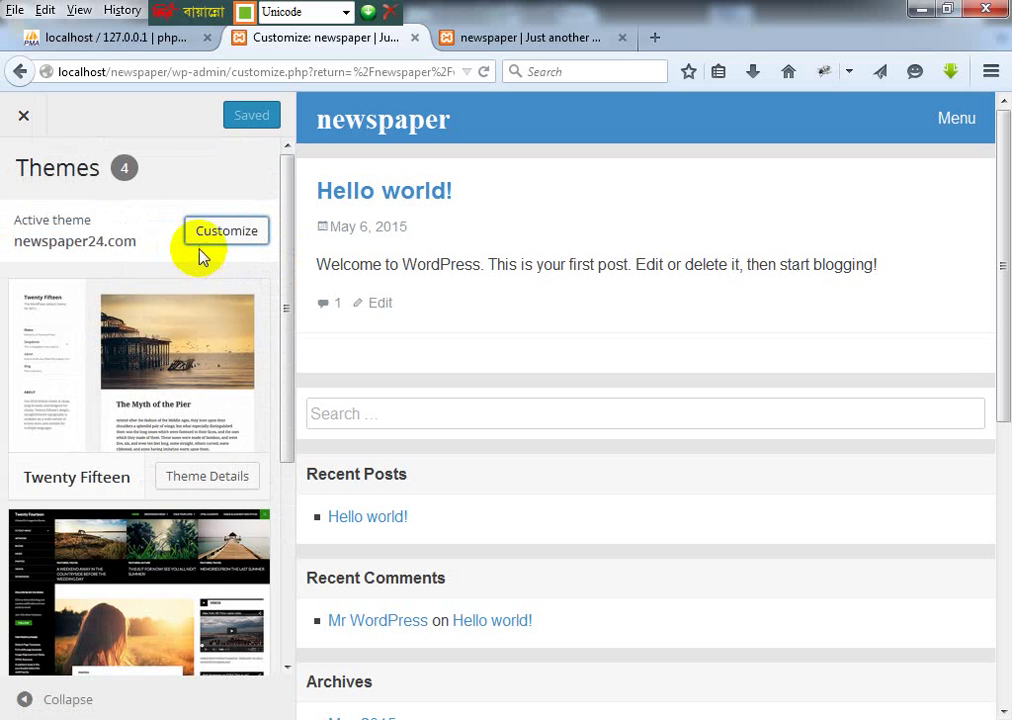
{"action": "scroll", "coordinate": [181, 385], "scroll_direction": "down", "scroll_amount": 3}
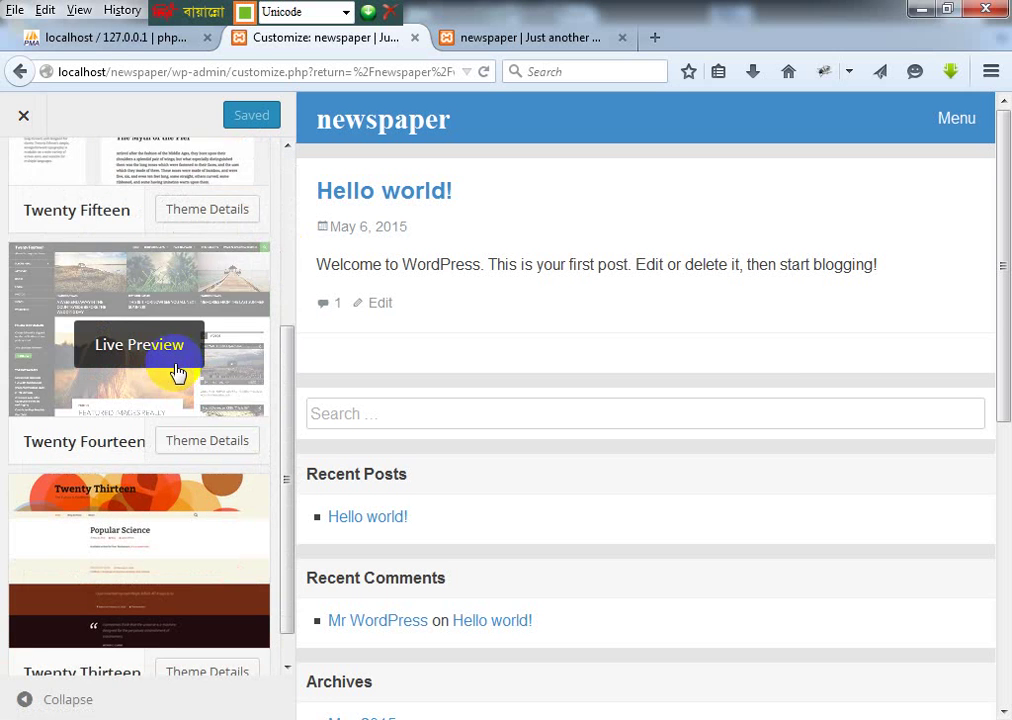
{"action": "scroll", "coordinate": [70, 205], "scroll_direction": "up", "scroll_amount": 5}
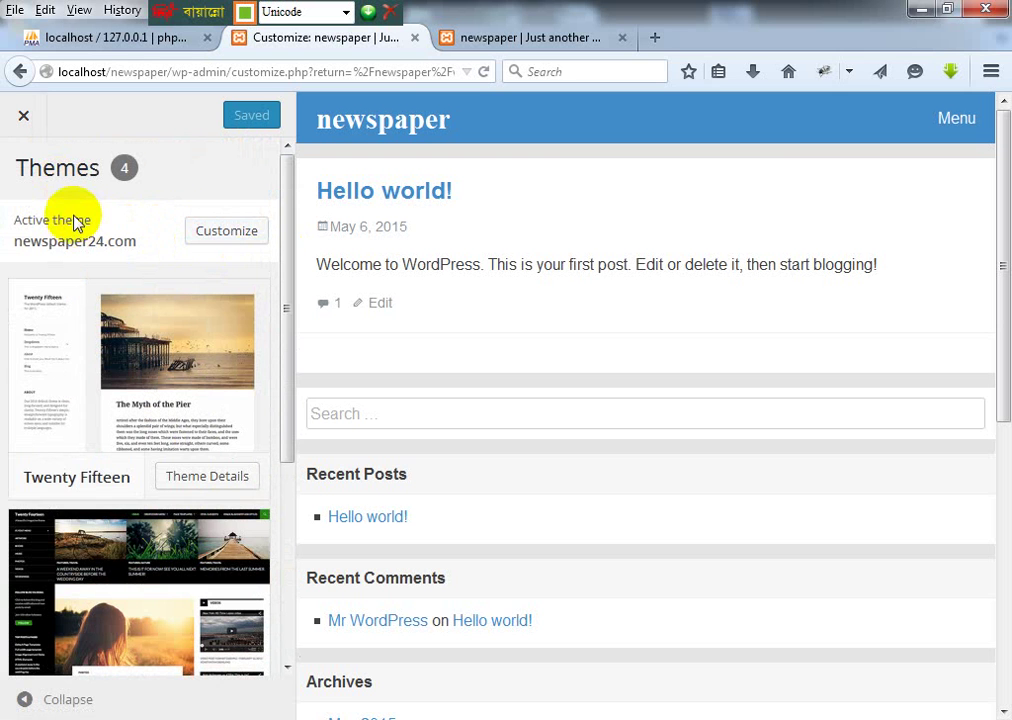
{"action": "left_click", "coordinate": [228, 231]}
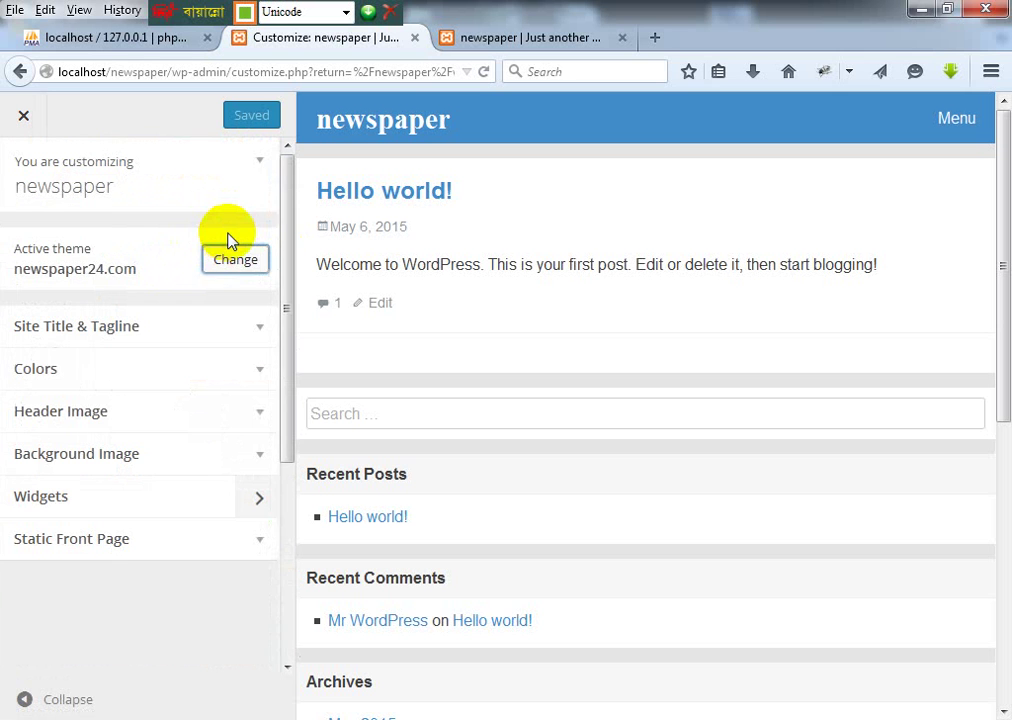
Step: Replace the site title 'newspaper' with নিউজপেপার সাইট, delete the tagline, and publish
{"action": "left_click", "coordinate": [147, 328]}
{"action": "left_click_drag", "start_coordinate": [106, 401], "coordinate": [3, 405]}
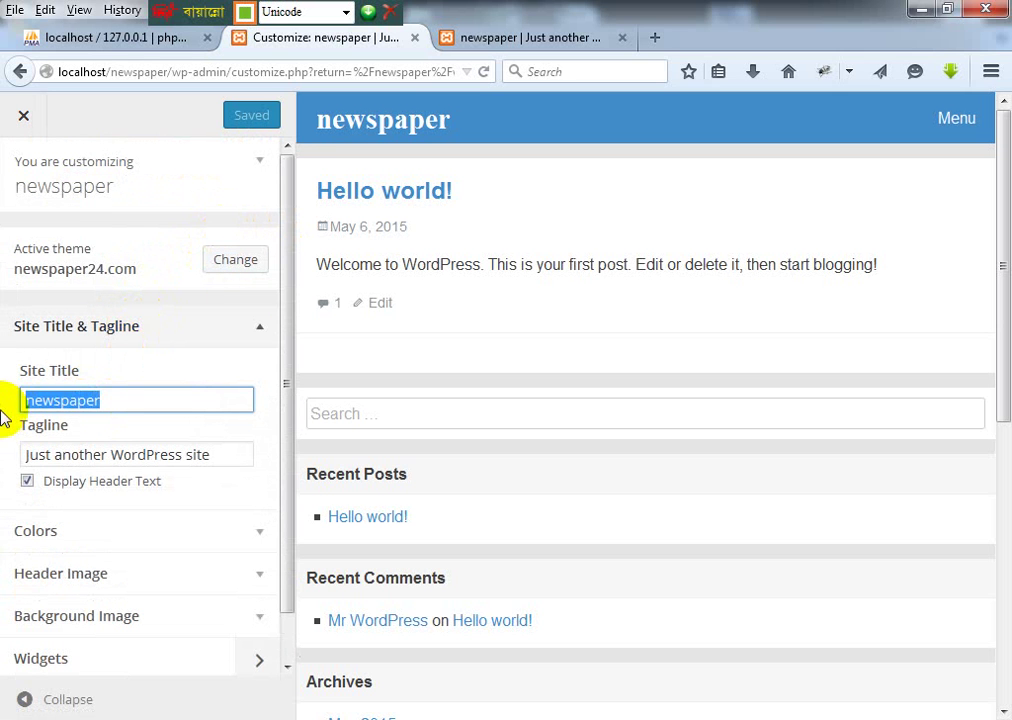
{"action": "type", "text": "নিউজপেপার সাইট"}
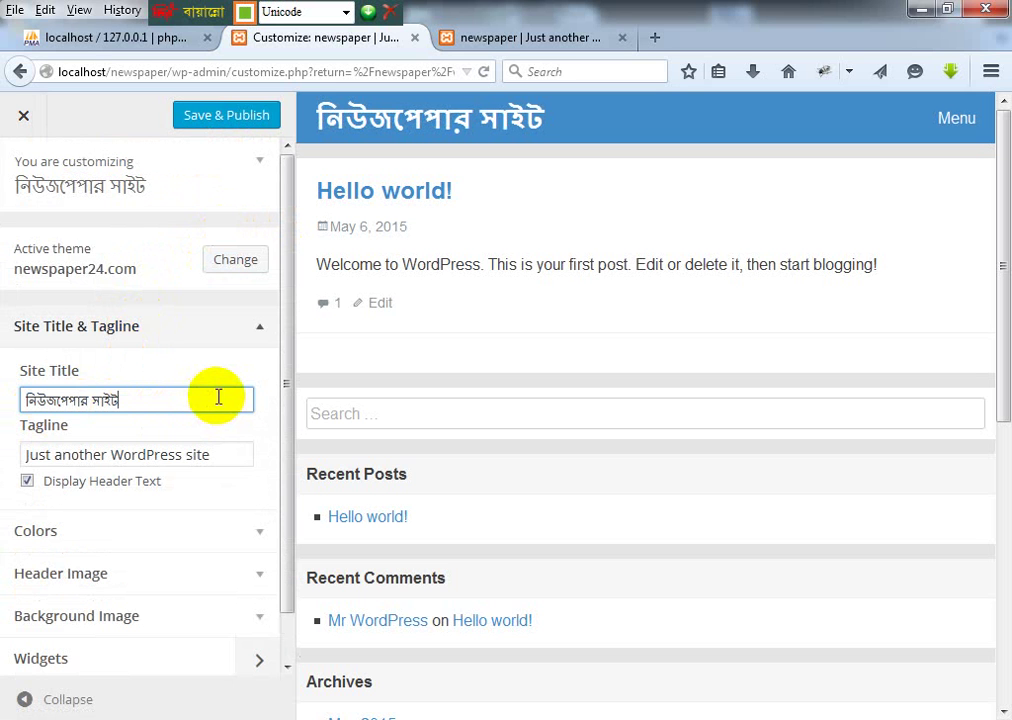
{"action": "left_click_drag", "start_coordinate": [219, 461], "coordinate": [5, 463]}
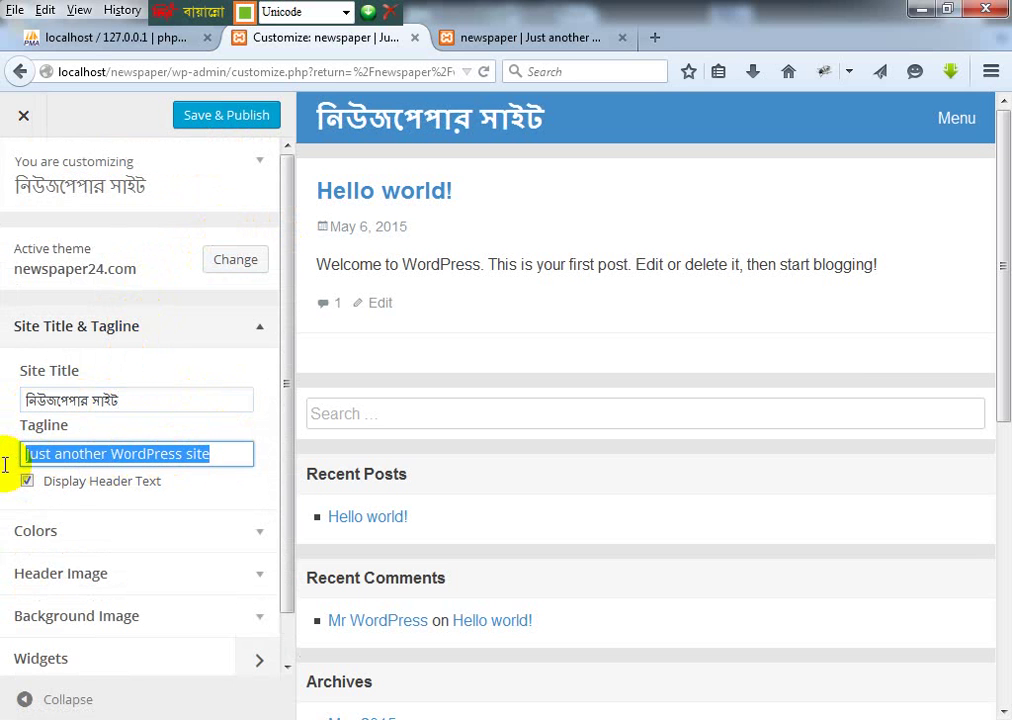
{"action": "key", "text": "BackSpace"}
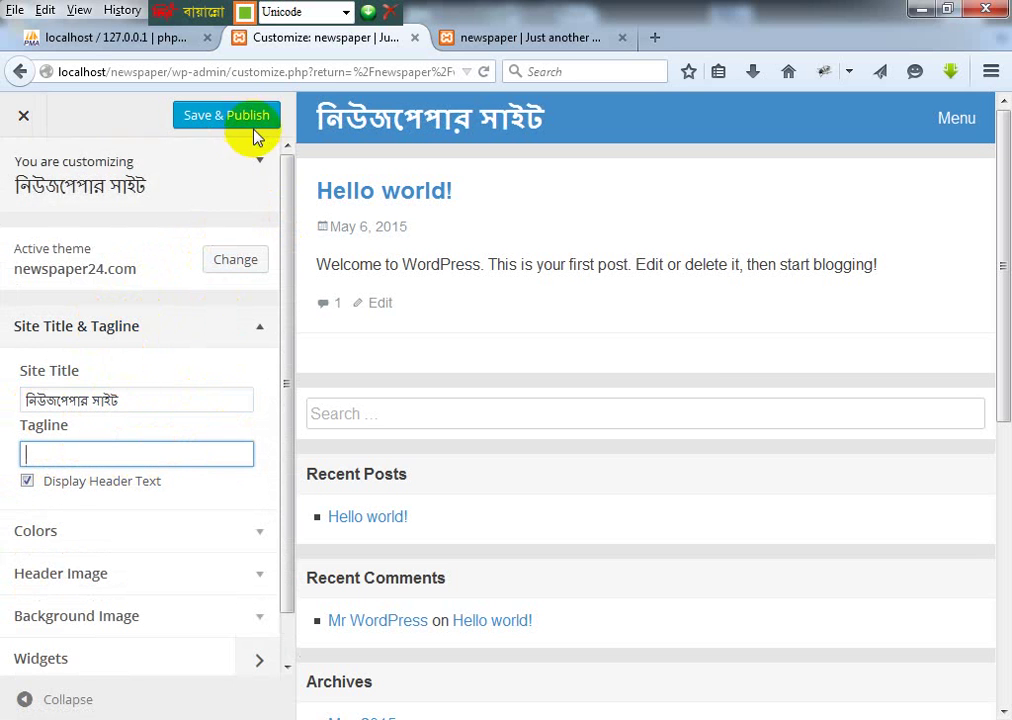
{"action": "left_click", "coordinate": [246, 133]}
{"action": "left_click", "coordinate": [520, 37]}
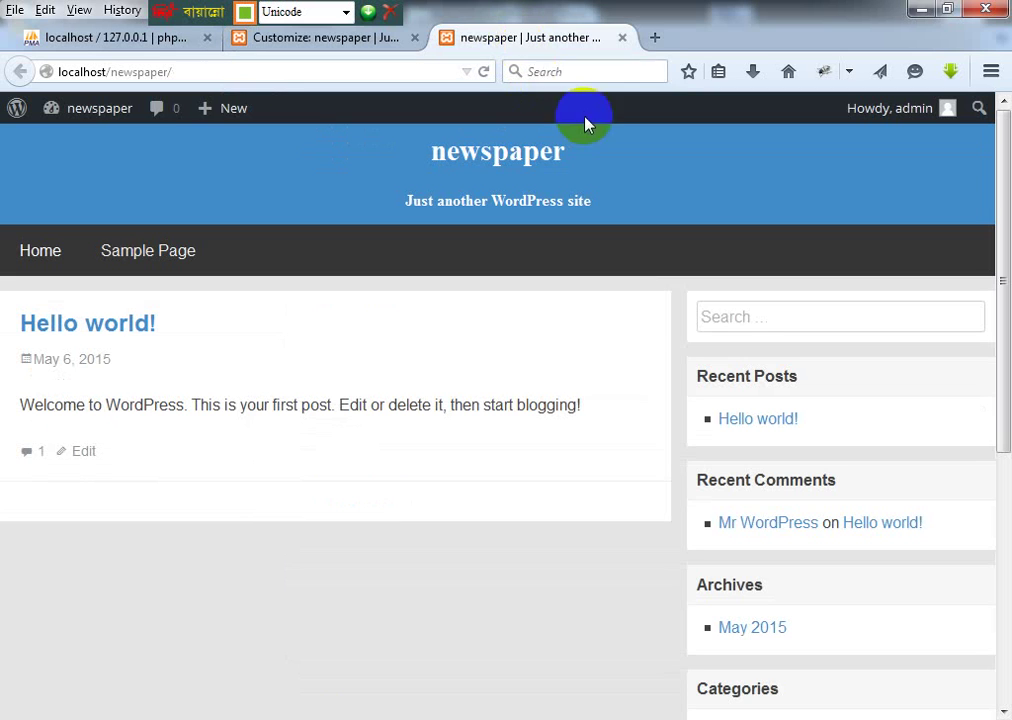
Step: Reload the front page and open Home to confirm the Bengali title without a tagline
{"action": "left_click", "coordinate": [483, 72]}
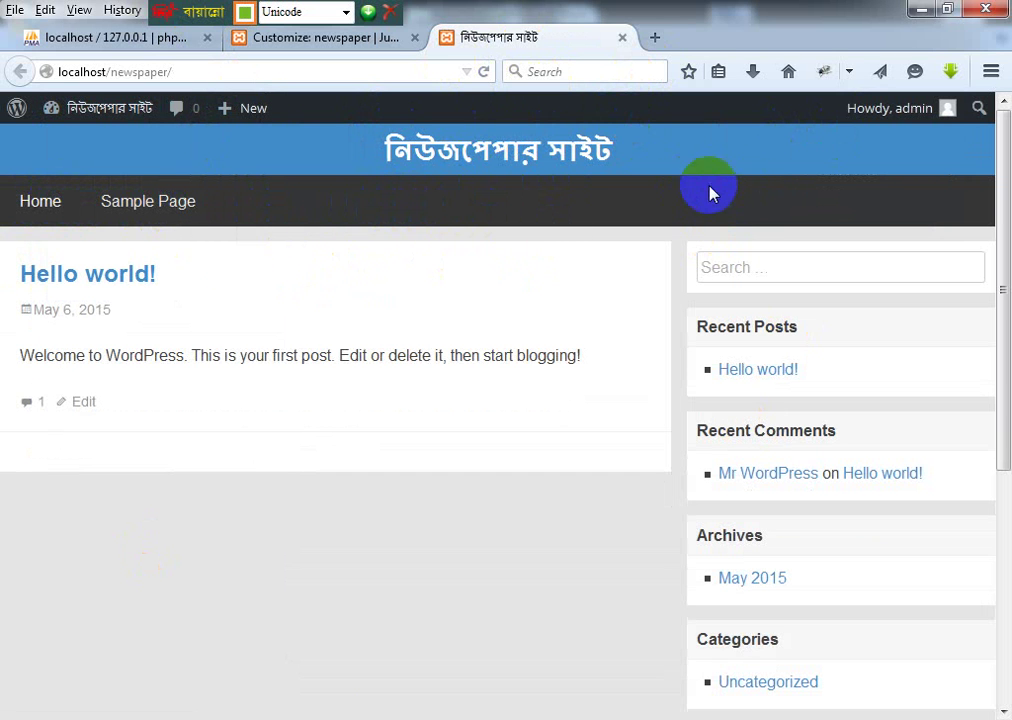
{"action": "left_click", "coordinate": [20, 215]}
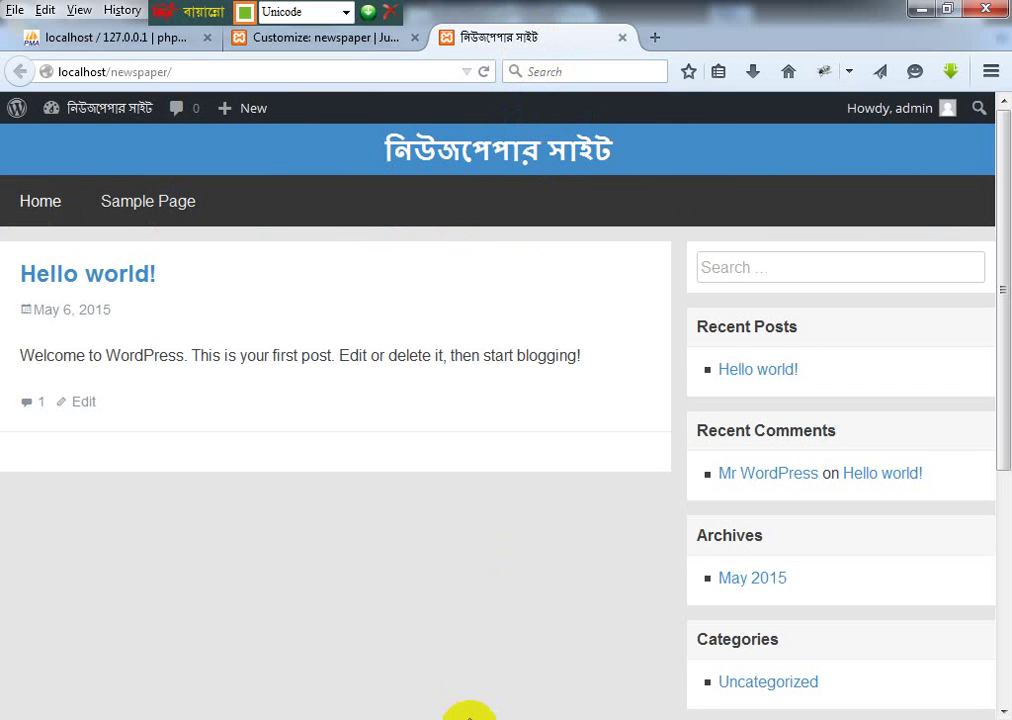
{"action": "left_click", "coordinate": [150, 714]}
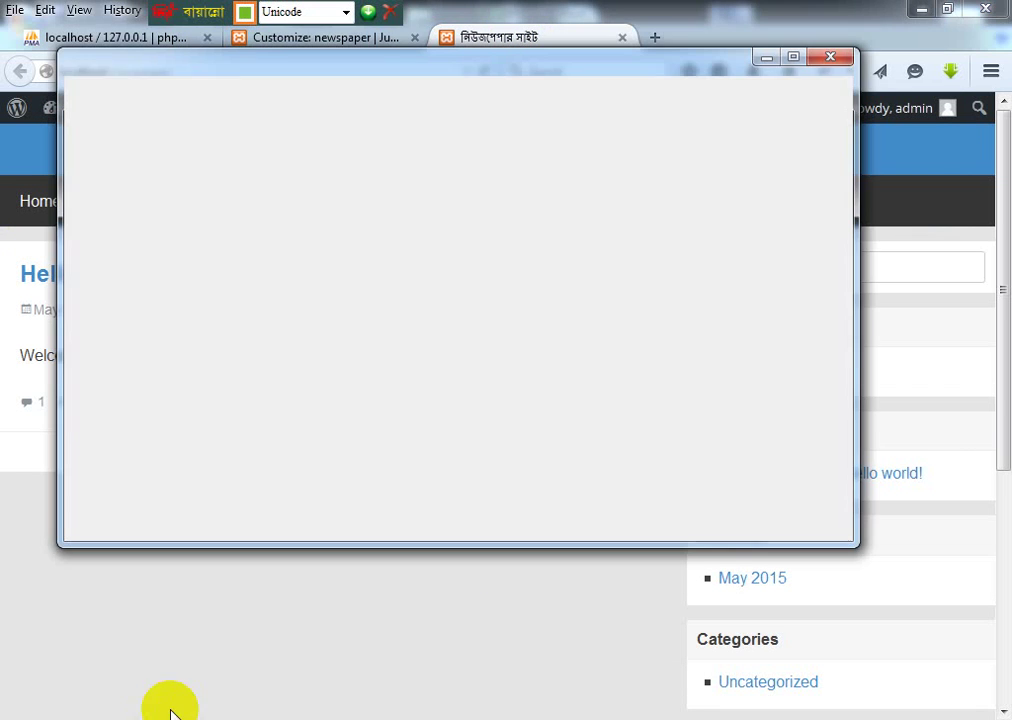
Step: Browse to D:\bootstrap and open Newpaper_site_wp_functions.html using Edit with Notepad++
{"action": "left_click", "coordinate": [22, 698]}
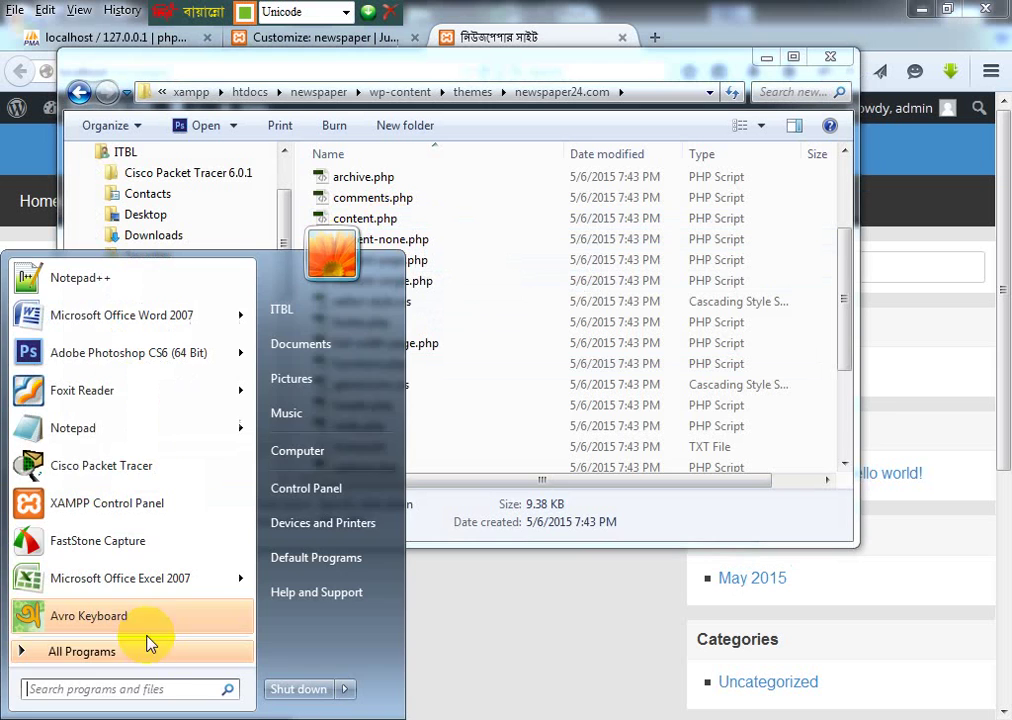
{"action": "left_click", "coordinate": [333, 453]}
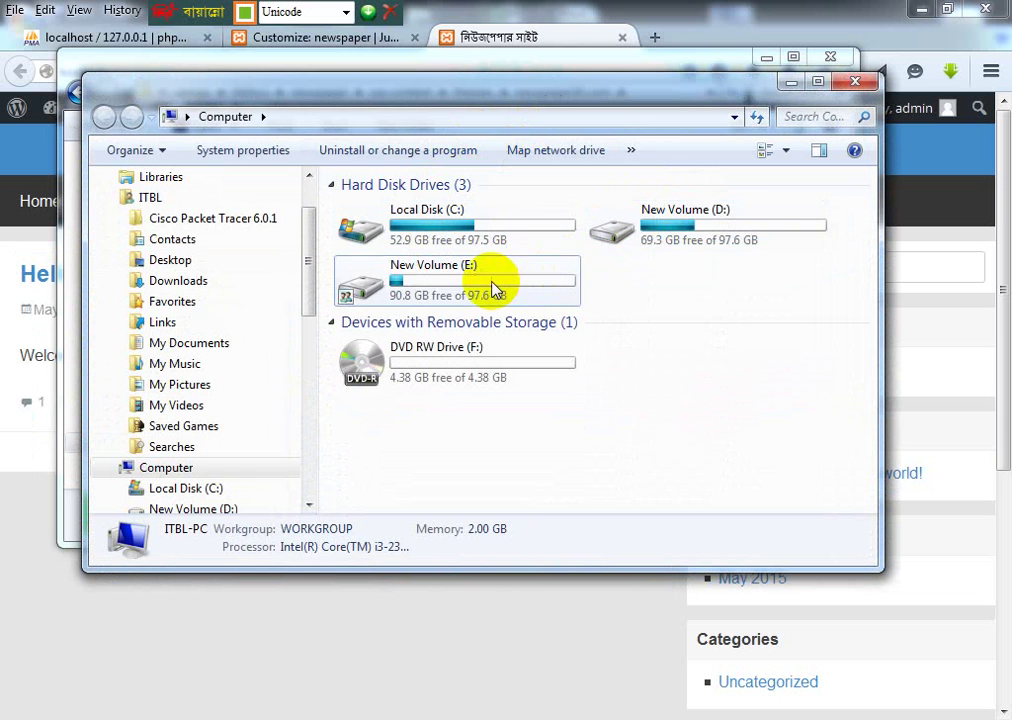
{"action": "left_click", "coordinate": [492, 287]}
{"action": "left_click", "coordinate": [648, 236]}
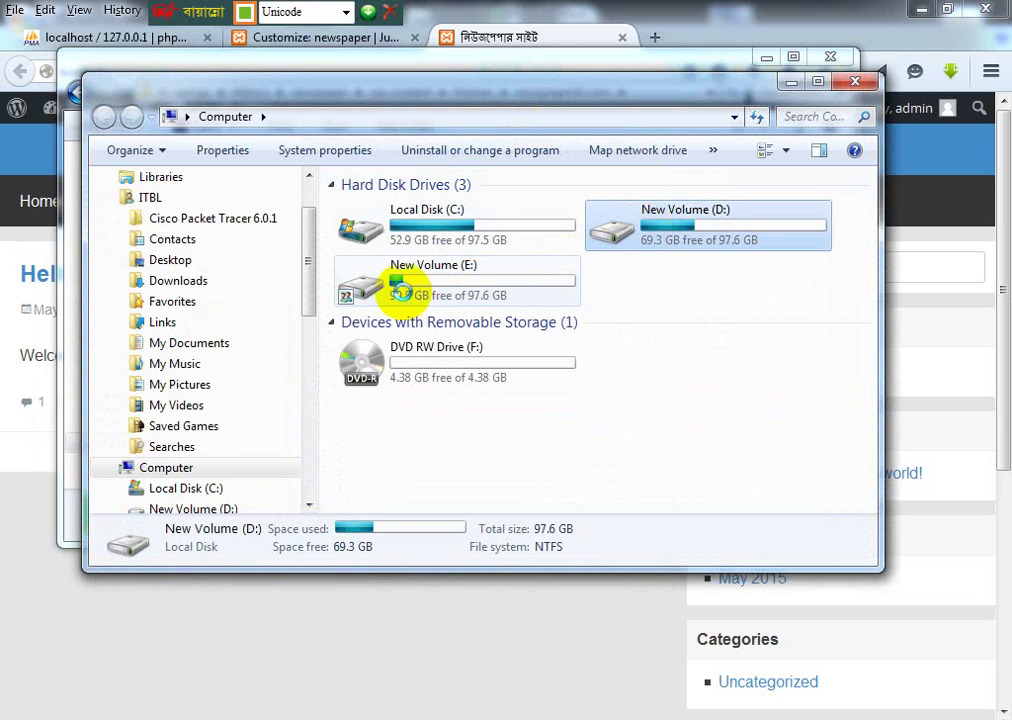
{"action": "key", "text": "Return"}
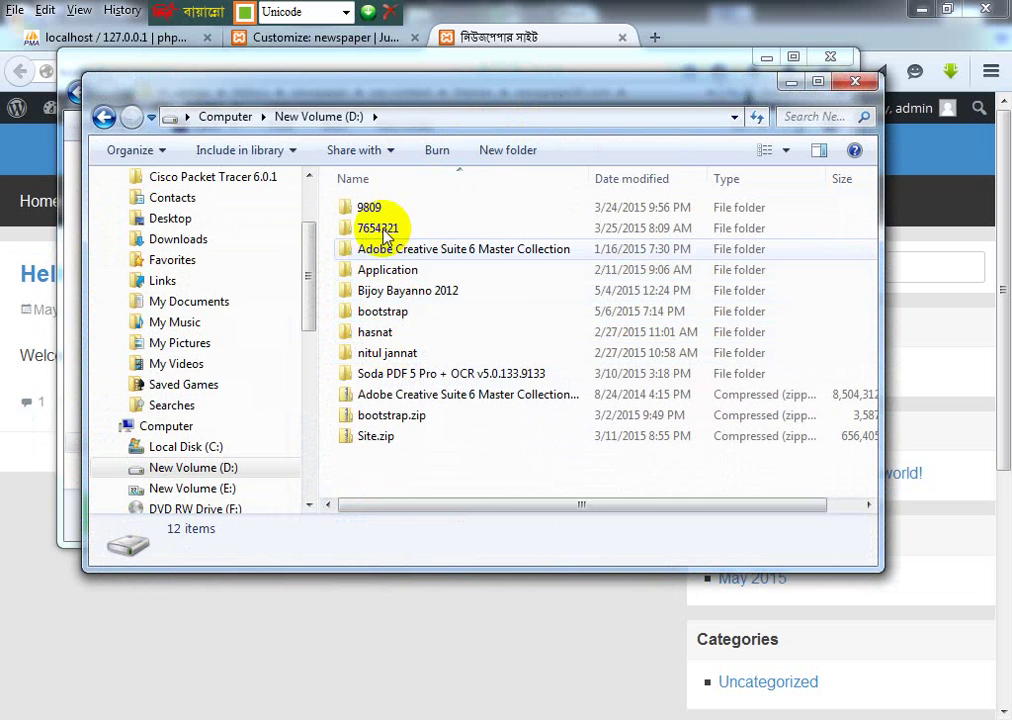
{"action": "left_click", "coordinate": [383, 320]}
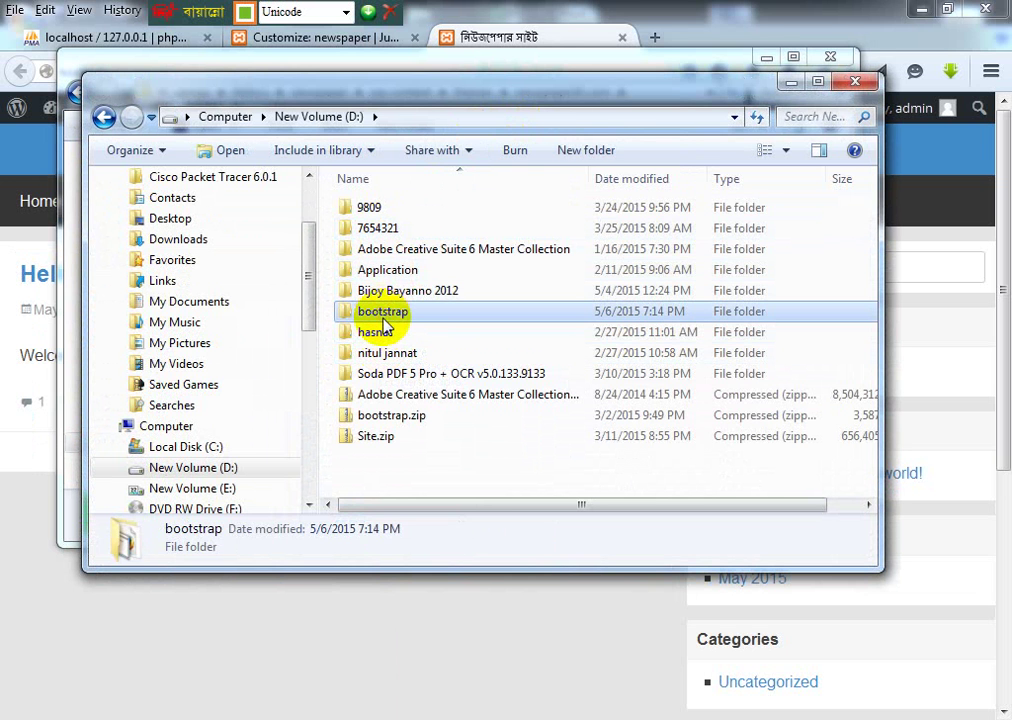
{"action": "double_click", "coordinate": [381, 321]}
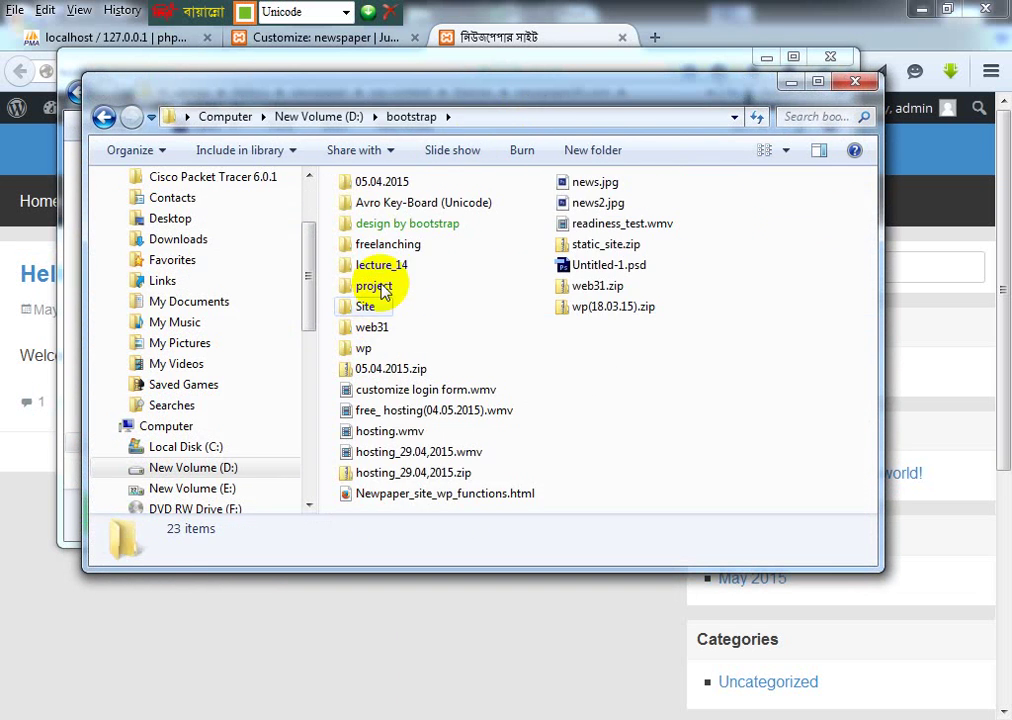
{"action": "left_click", "coordinate": [402, 493]}
{"action": "right_click", "coordinate": [400, 496]}
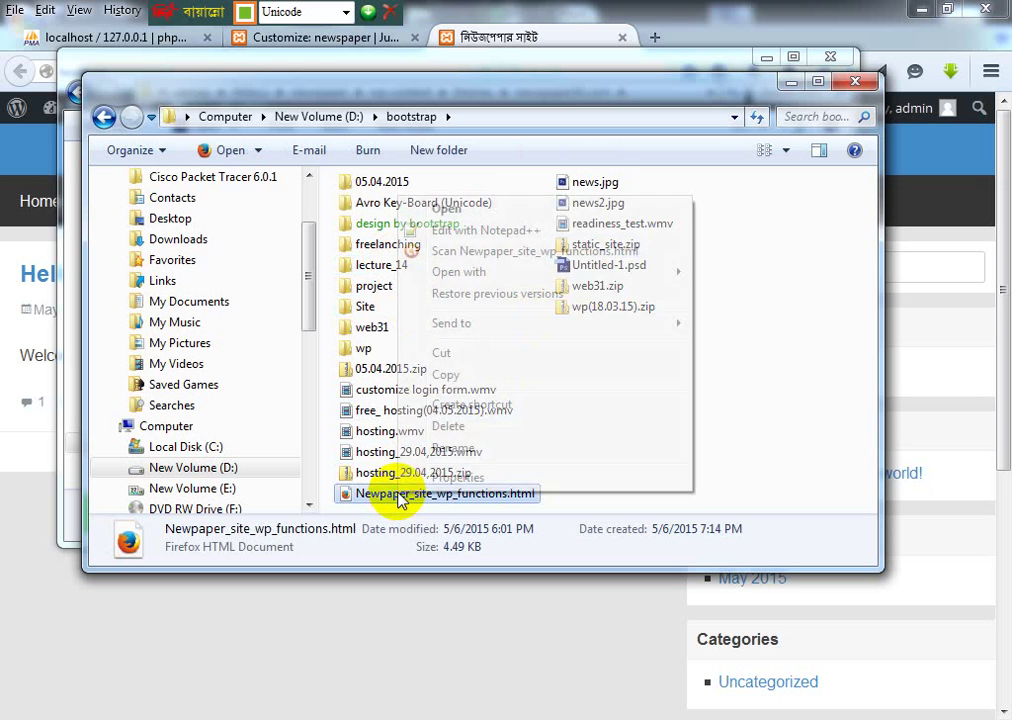
{"action": "left_click", "coordinate": [470, 230]}
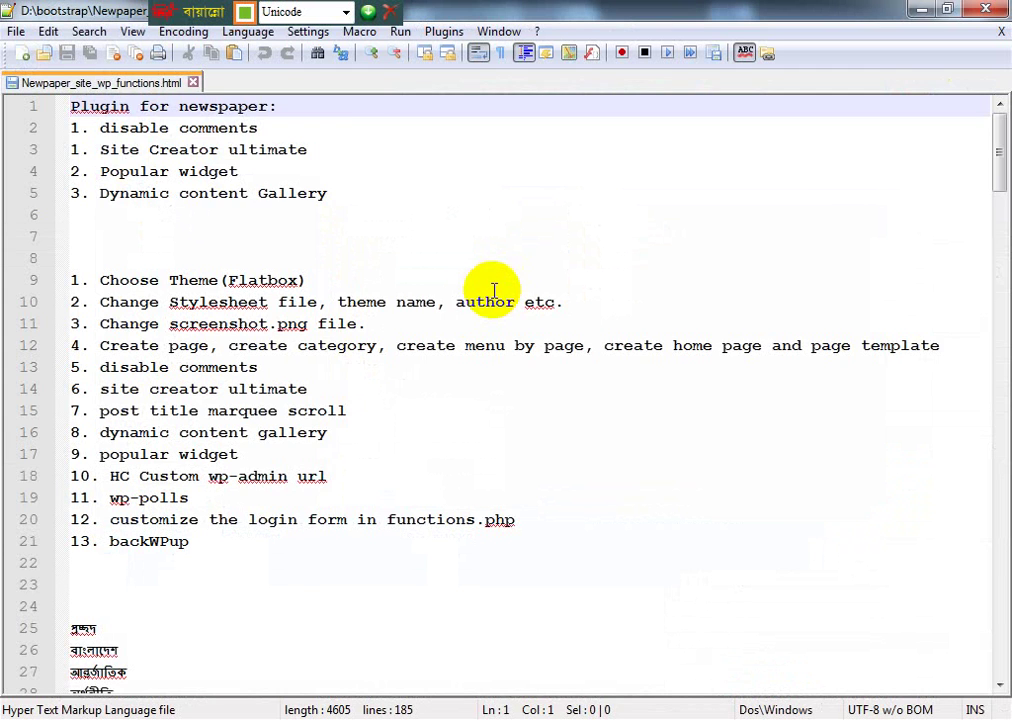
Step: Scroll down to line 25 and select the Bengali word প্রচ্ছদ
{"action": "scroll", "coordinate": [360, 383], "scroll_direction": "down", "scroll_amount": 4}
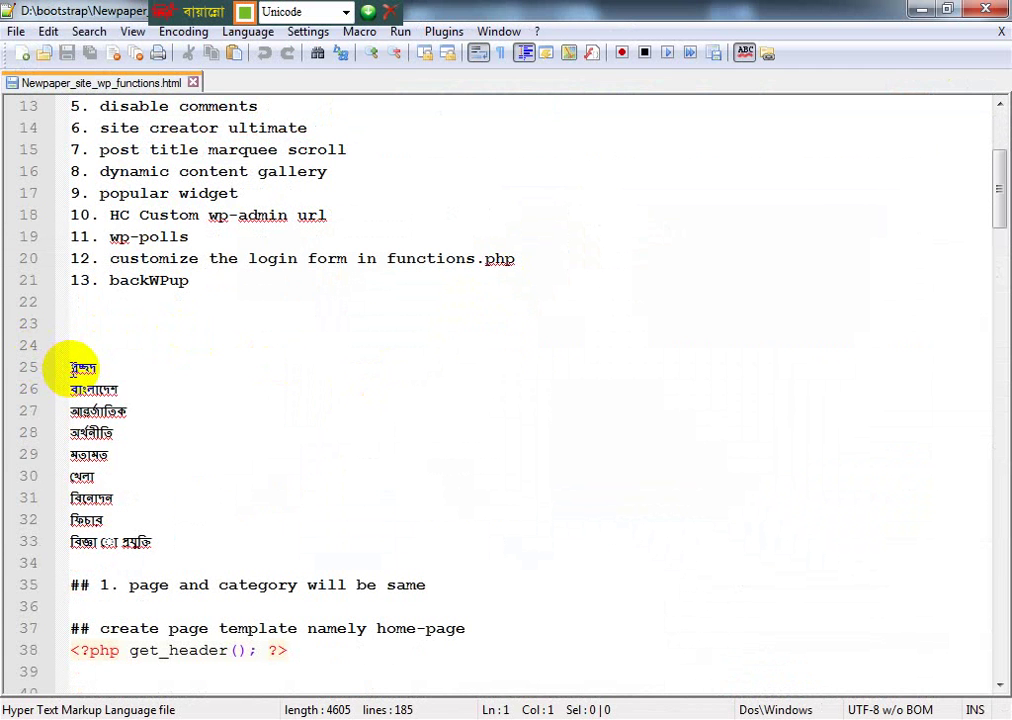
{"action": "left_click_drag", "start_coordinate": [74, 366], "coordinate": [99, 367]}
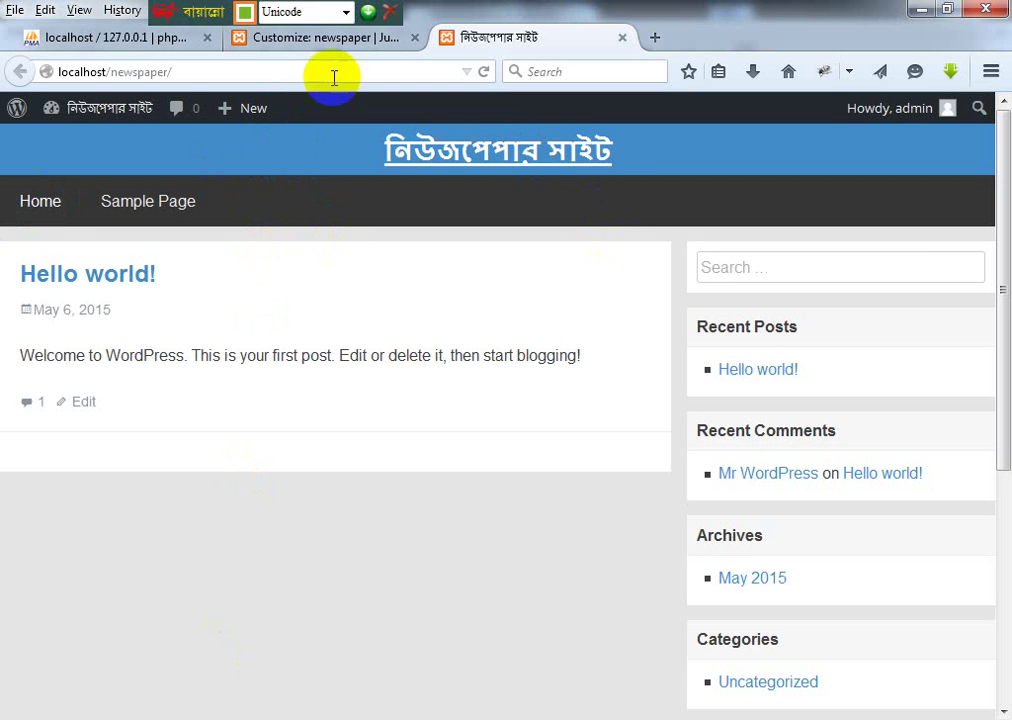
Step: Close the Customizer to return to the WordPress admin and scroll down its sidebar
{"action": "left_click", "coordinate": [300, 39]}
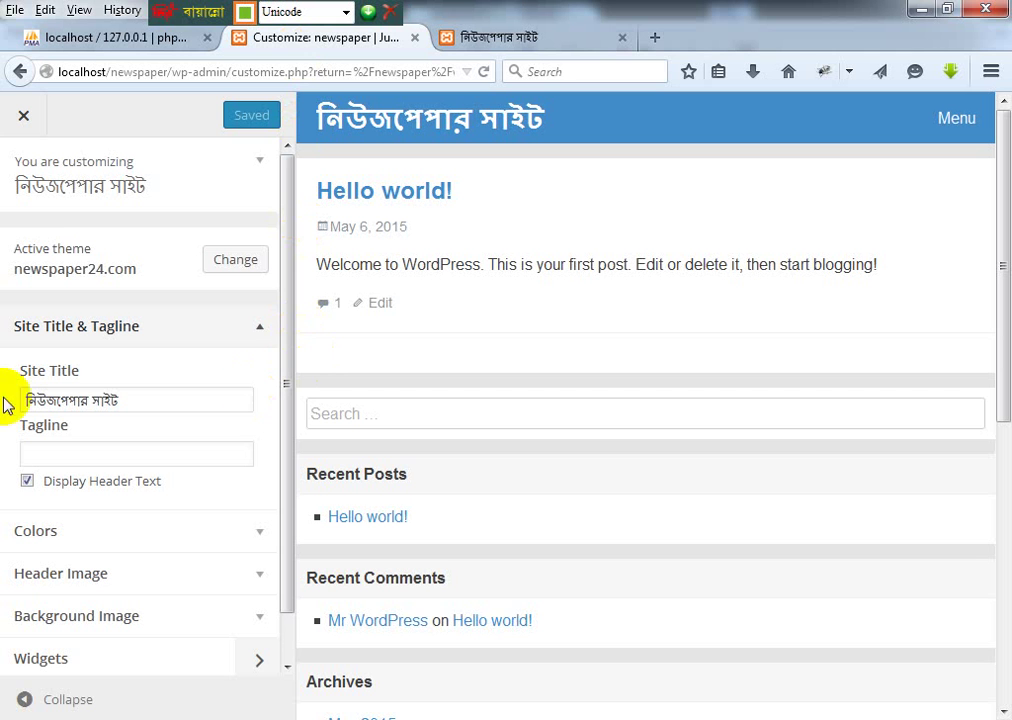
{"action": "left_click", "coordinate": [24, 115]}
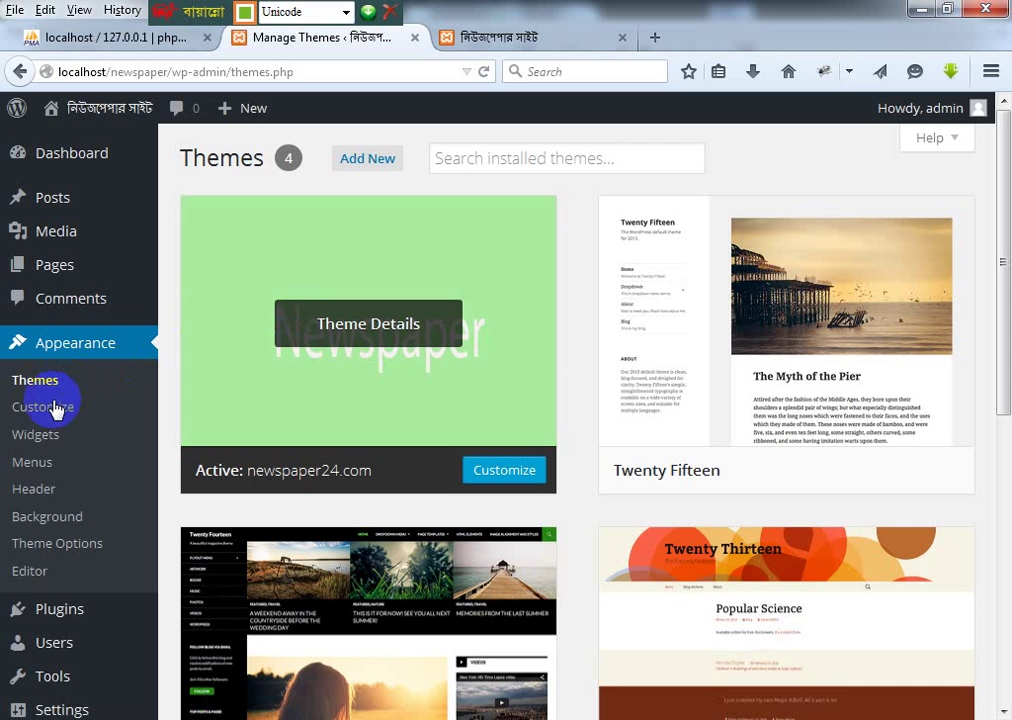
{"action": "scroll", "coordinate": [68, 550], "scroll_direction": "down", "scroll_amount": 5}
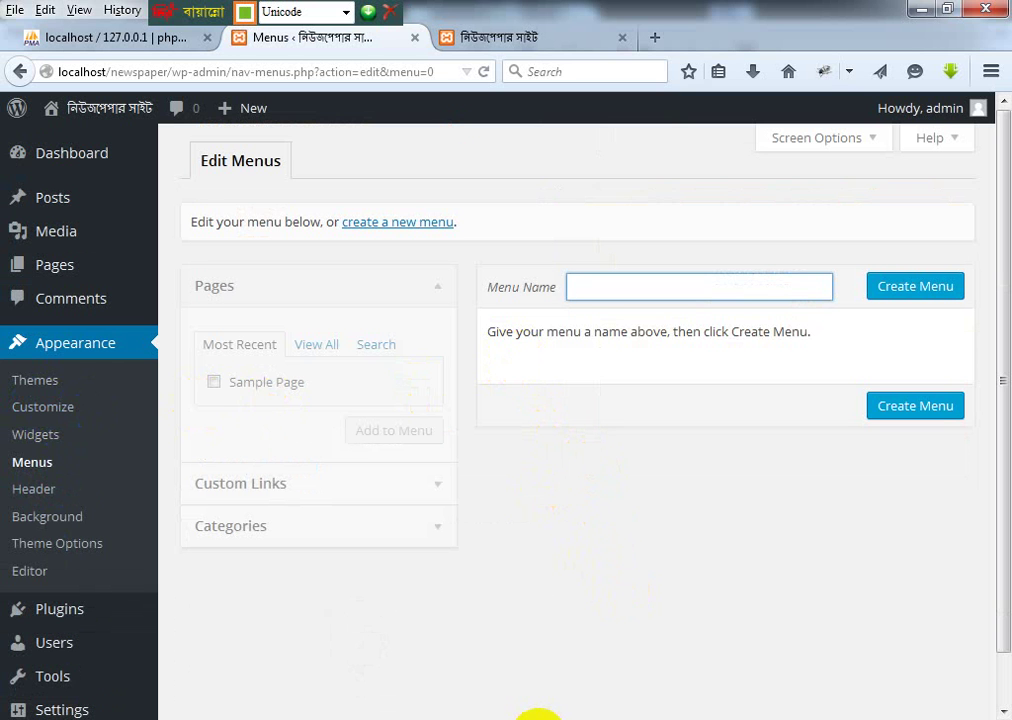
Step: Check the site's front page, then return to the menu editor
{"action": "left_click", "coordinate": [538, 719]}
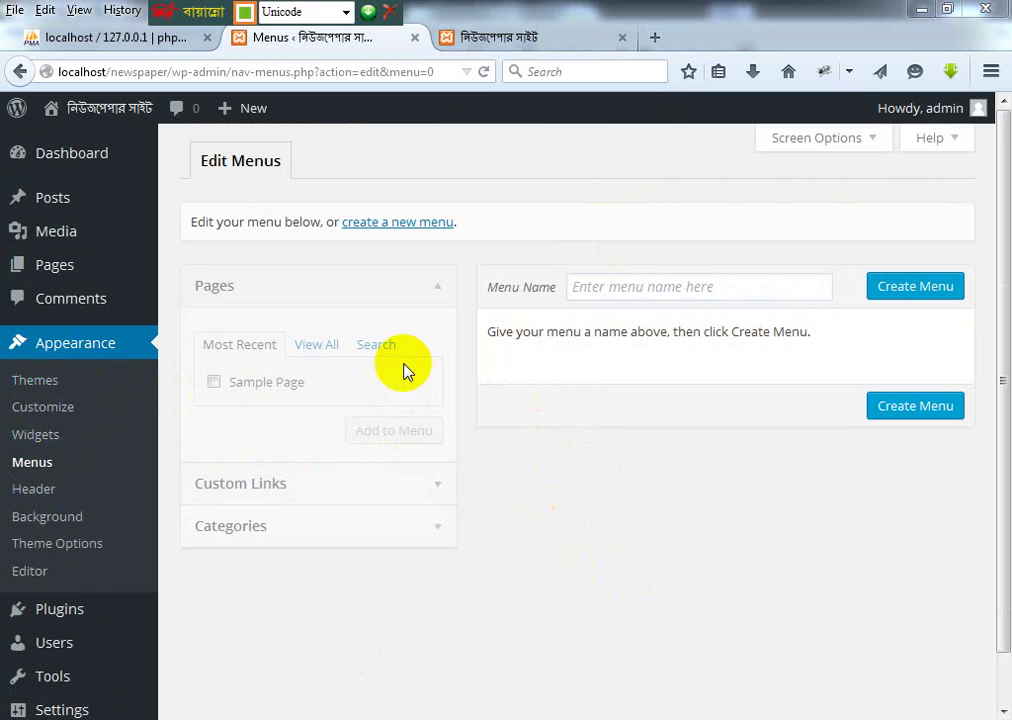
{"action": "left_click", "coordinate": [626, 289]}
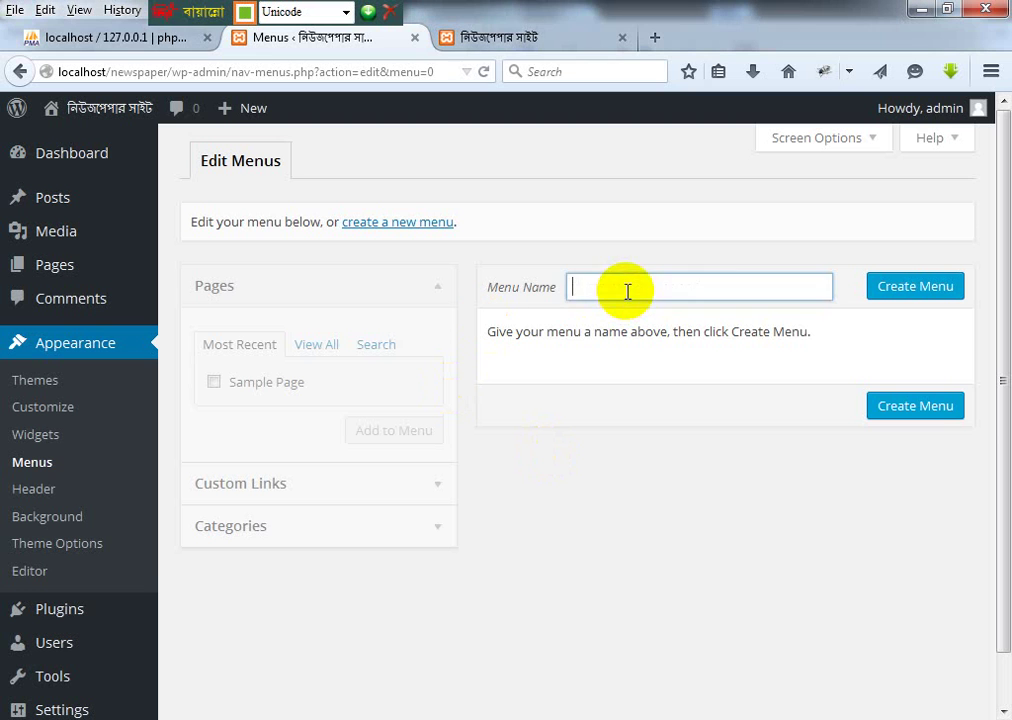
{"action": "left_click", "coordinate": [530, 35]}
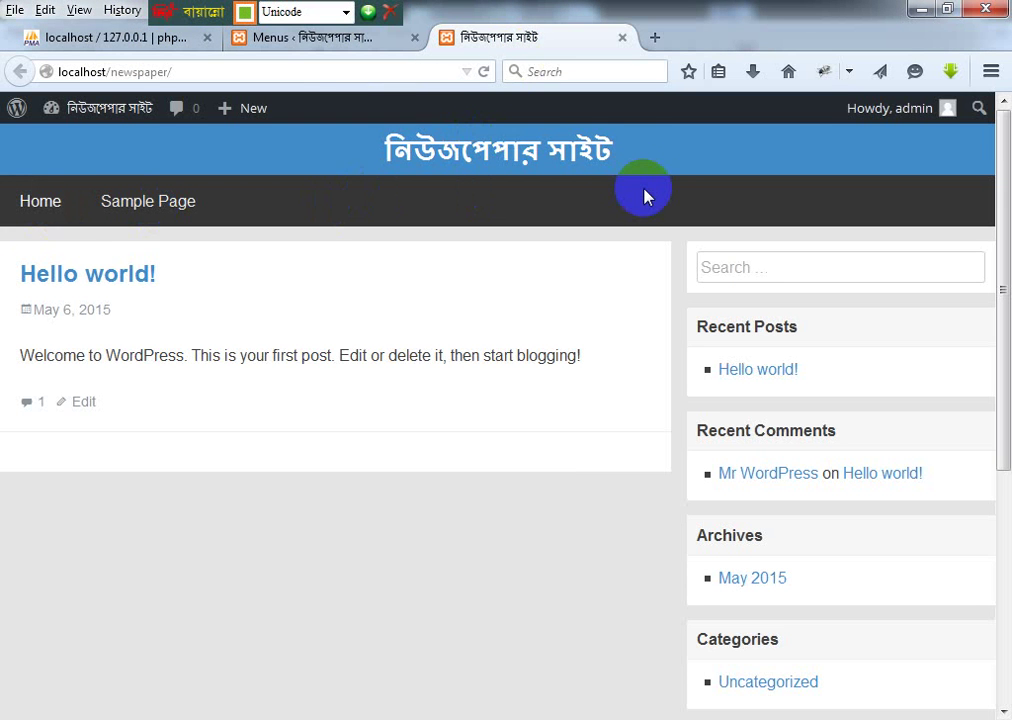
{"action": "left_click", "coordinate": [328, 40]}
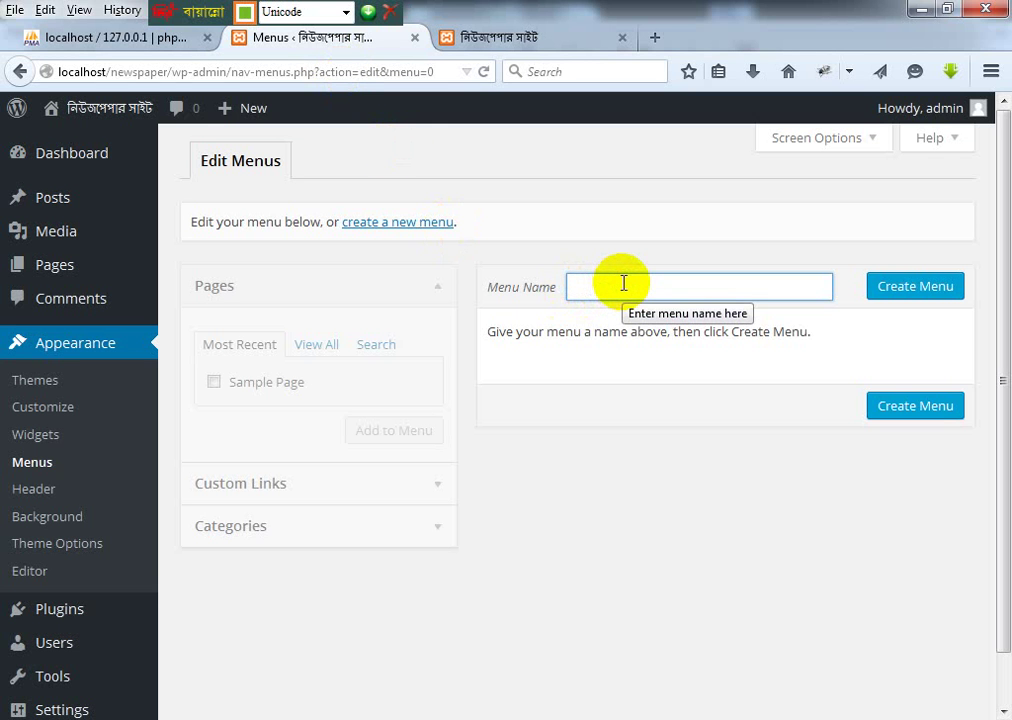
Step: Enter 'menu' as the menu name and create the empty menu
{"action": "type", "text": "মডস"}
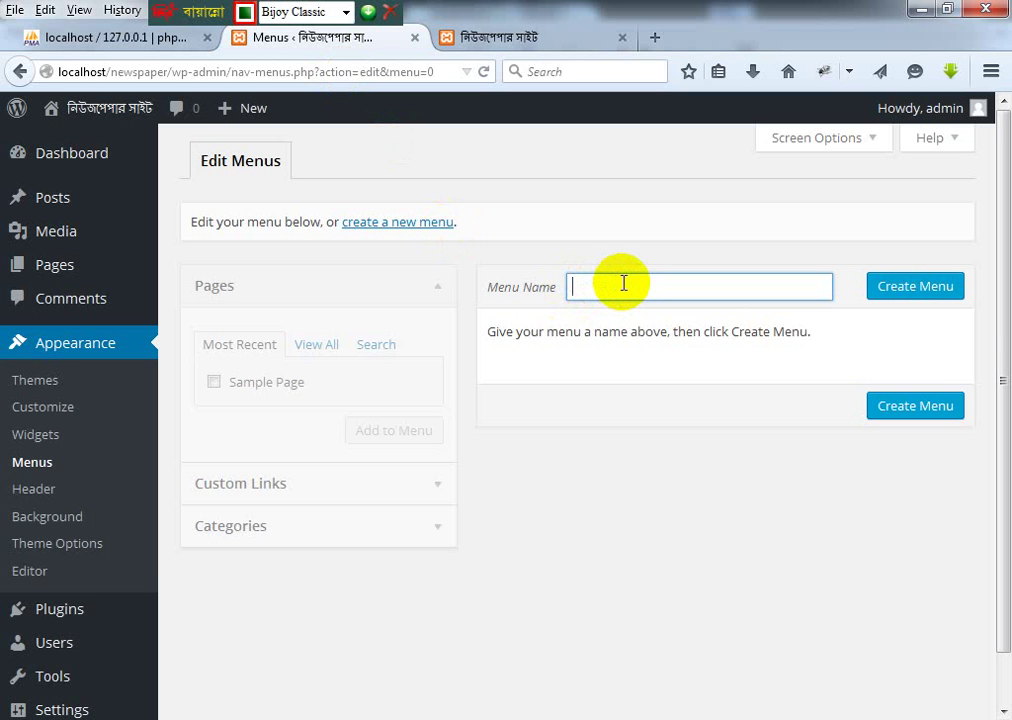
{"action": "type", "text": "me"}
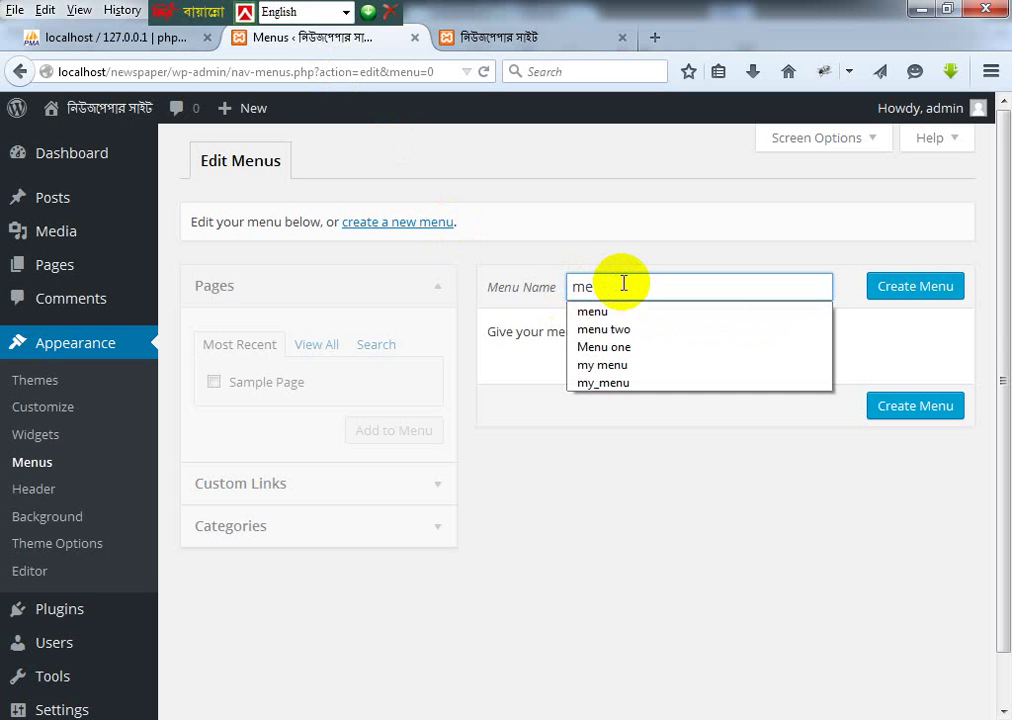
{"action": "key", "text": "BackSpace"}
{"action": "key", "text": "BackSpace"}
{"action": "type", "text": "menu1"}
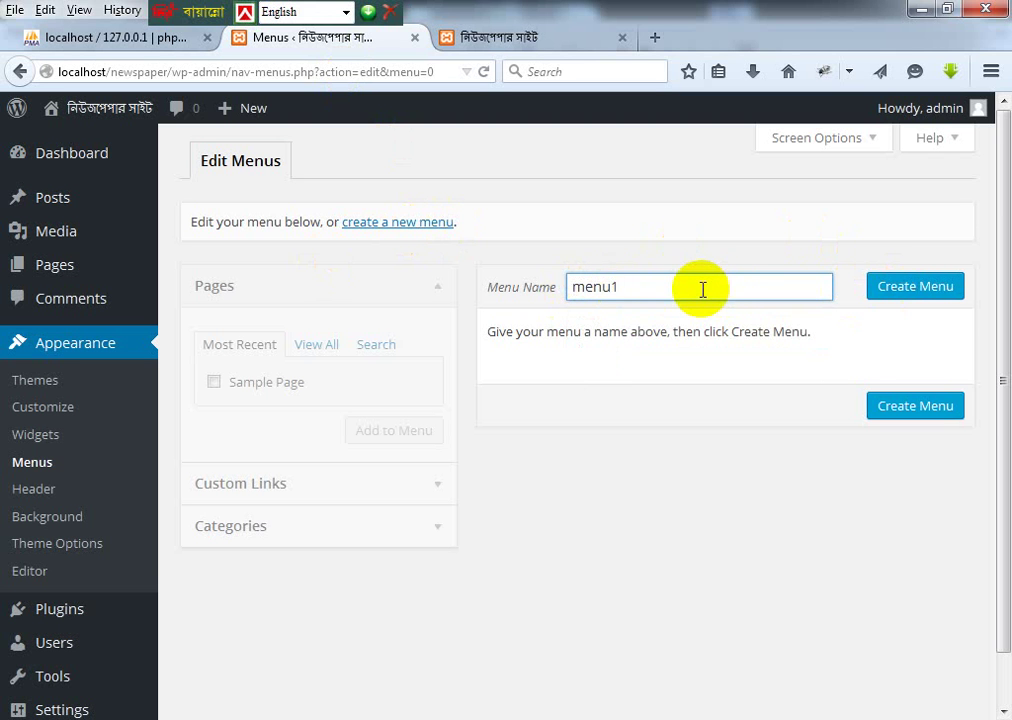
{"action": "left_click_drag", "start_coordinate": [644, 287], "coordinate": [492, 284]}
{"action": "type", "text": "myn"}
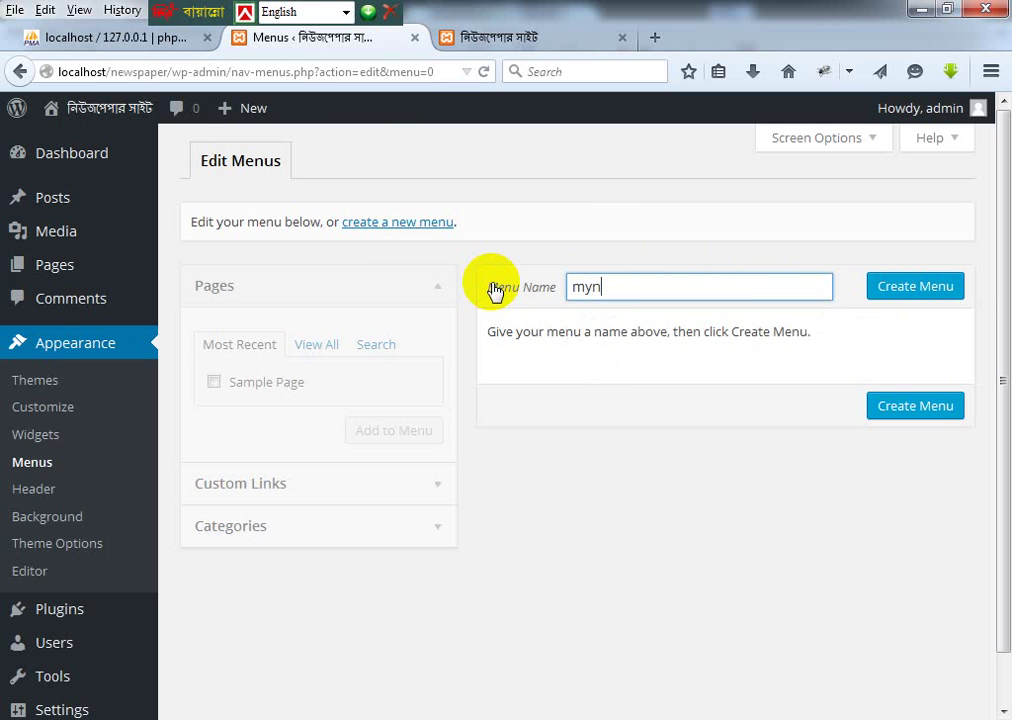
{"action": "key", "text": "BackSpace"}
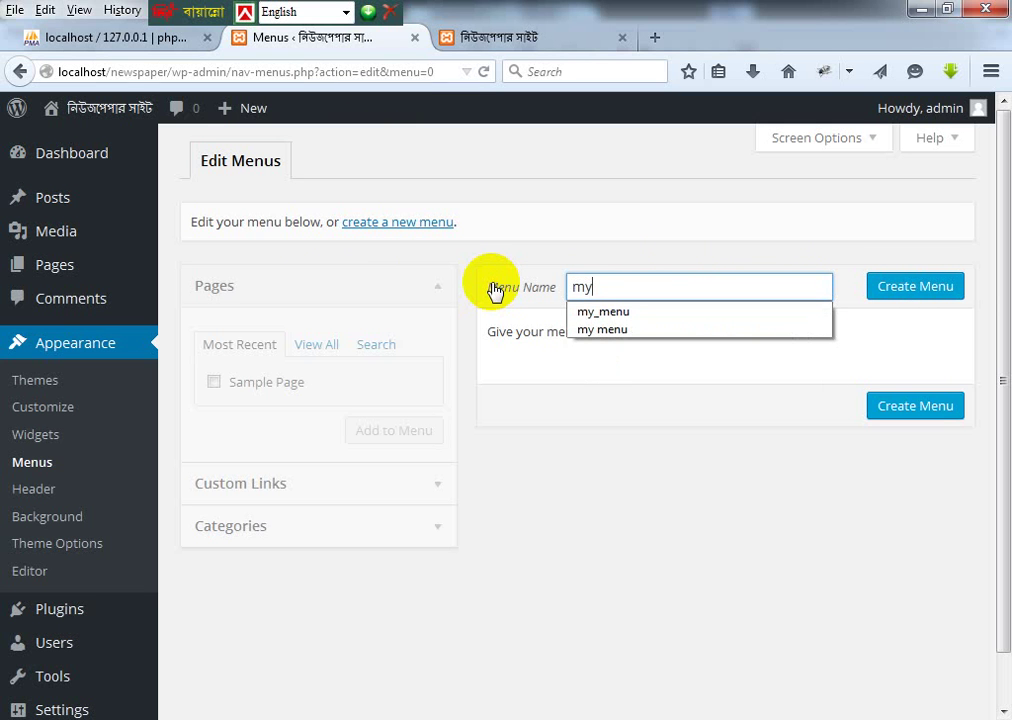
{"action": "key", "text": "BackSpace"}
{"action": "type", "text": "enu"}
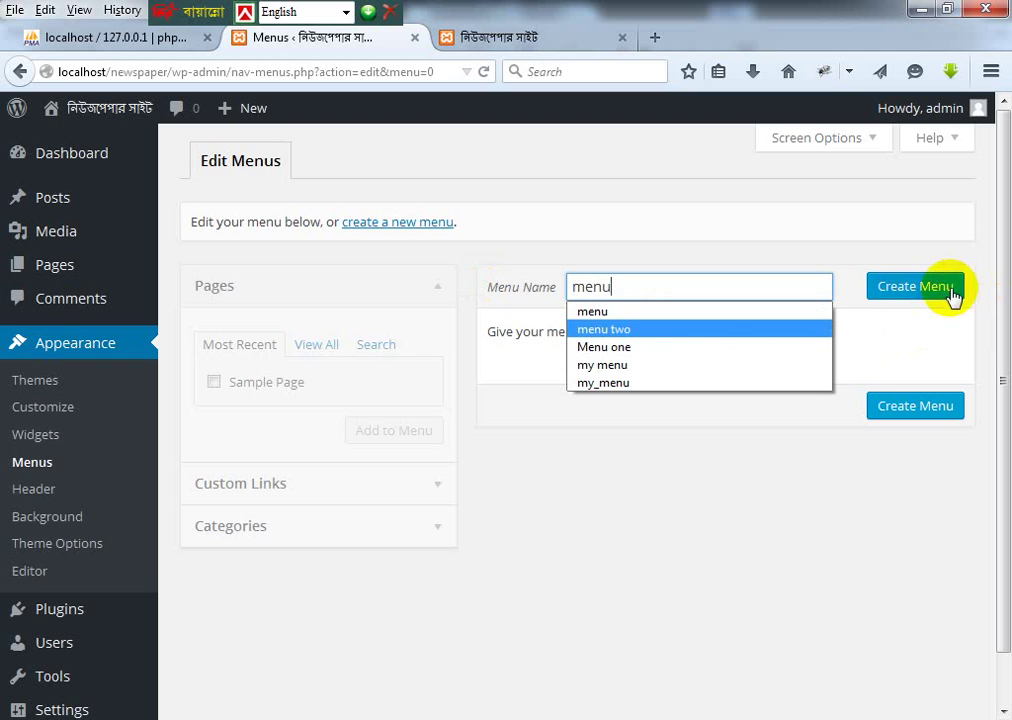
{"action": "left_click", "coordinate": [950, 288]}
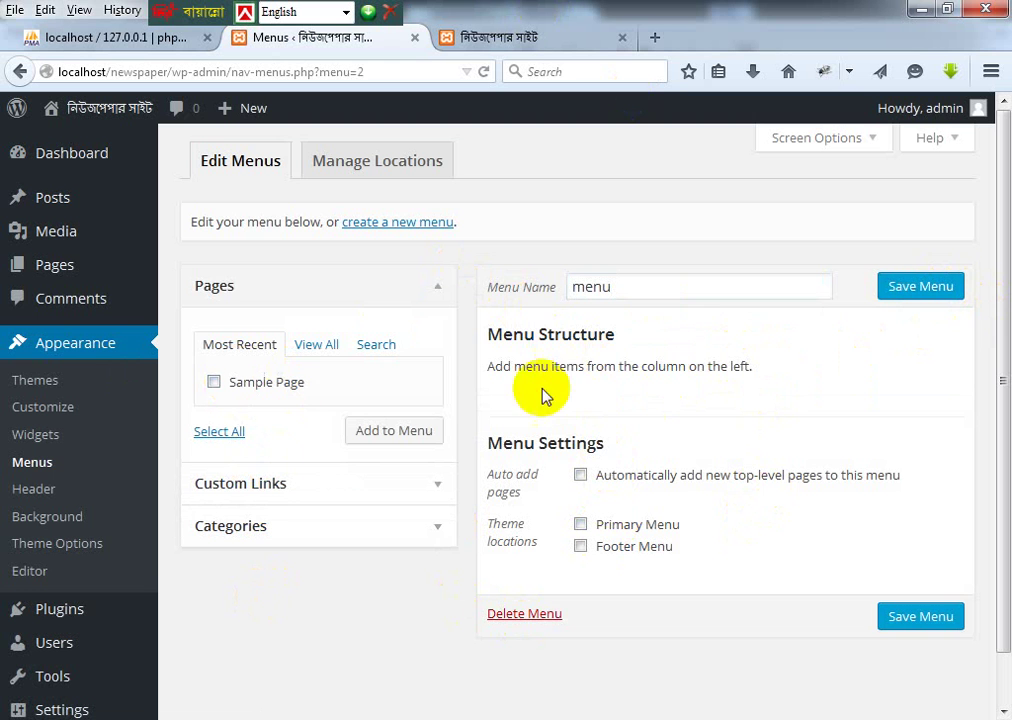
Step: Begin a new page from Pages > Add New, select its Bengali title, and switch to Word
{"action": "mouse_move", "coordinate": [57, 208]}
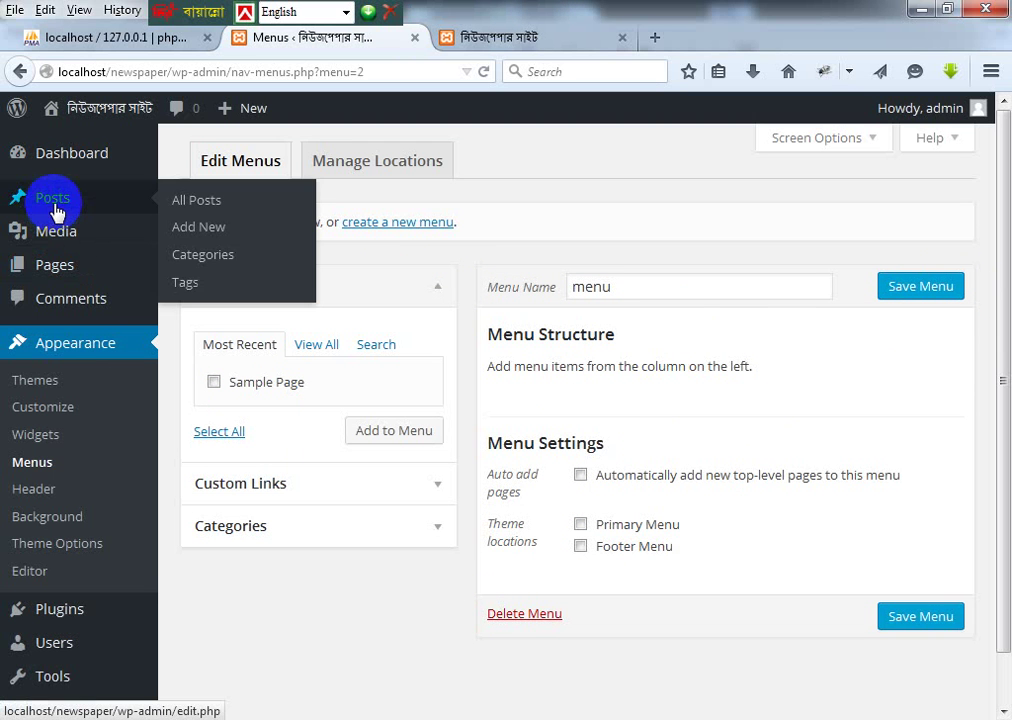
{"action": "mouse_move", "coordinate": [63, 264]}
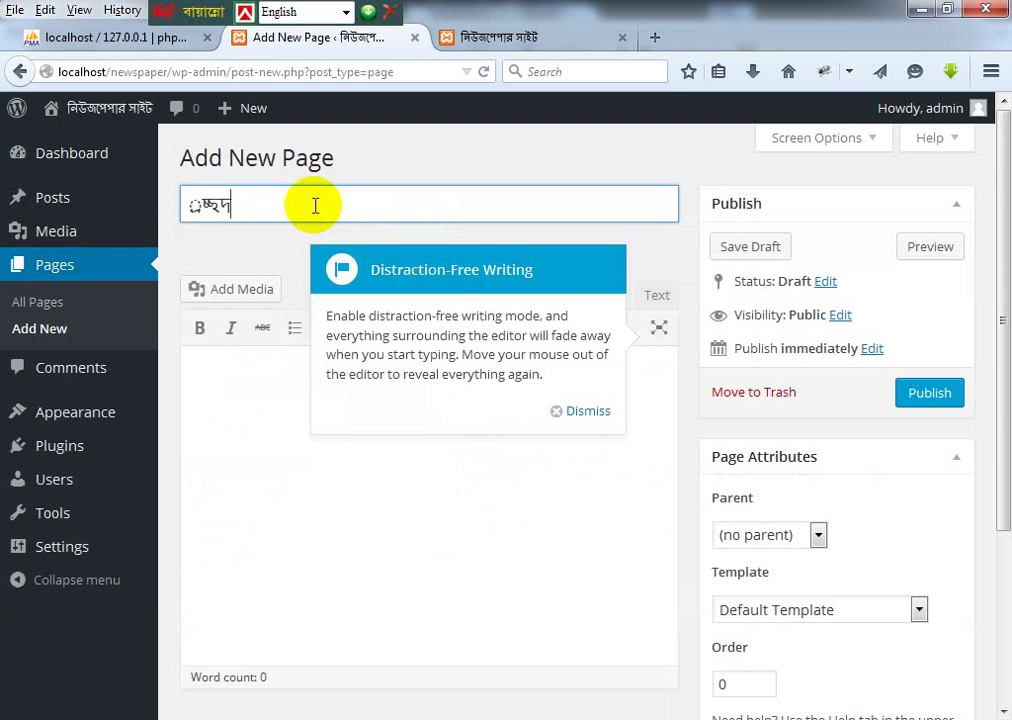
{"action": "left_click_drag", "start_coordinate": [187, 206], "coordinate": [260, 212]}
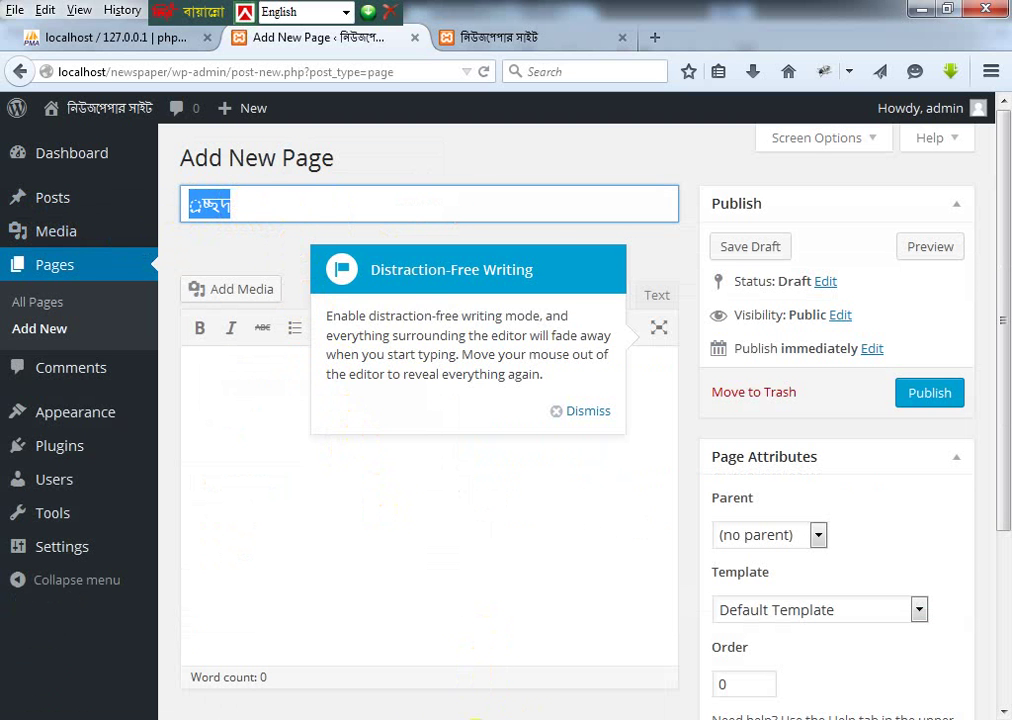
{"action": "key", "text": "alt+Tab"}
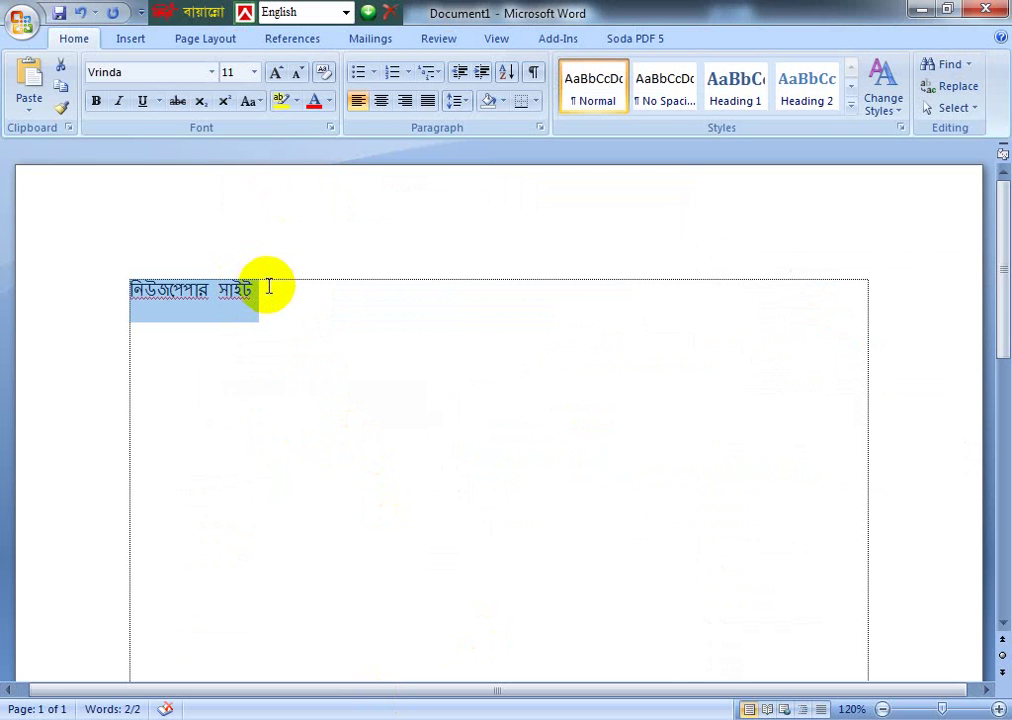
Step: Remove the extra character after সাইট in Word and switch Bengali input to Unicode
{"action": "left_click", "coordinate": [268, 287]}
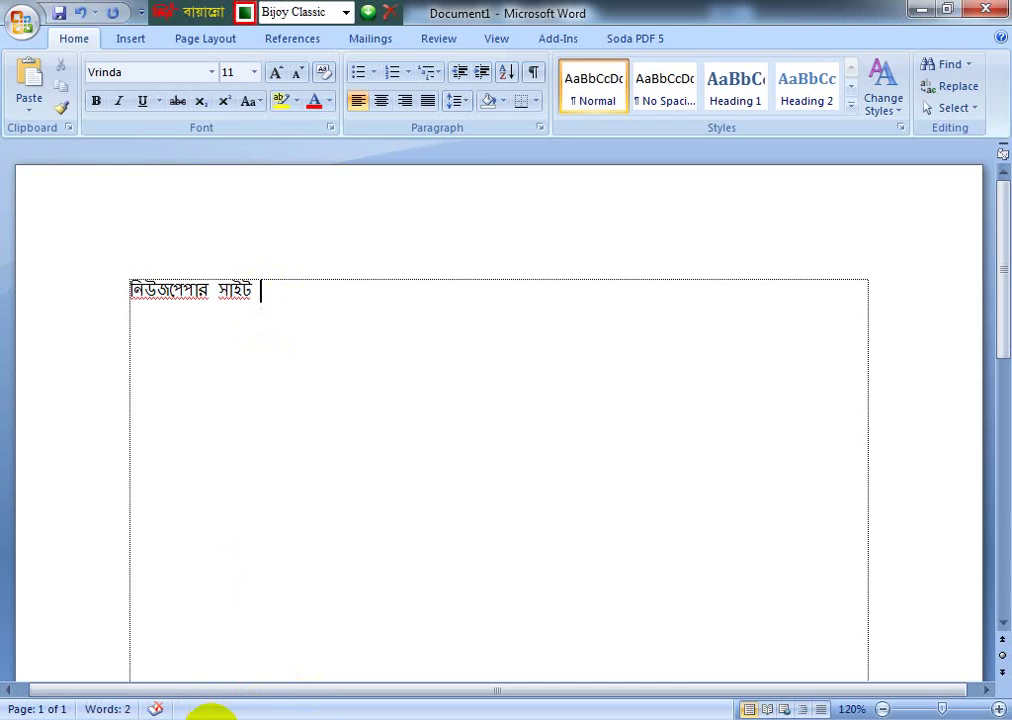
{"action": "left_click", "coordinate": [210, 716]}
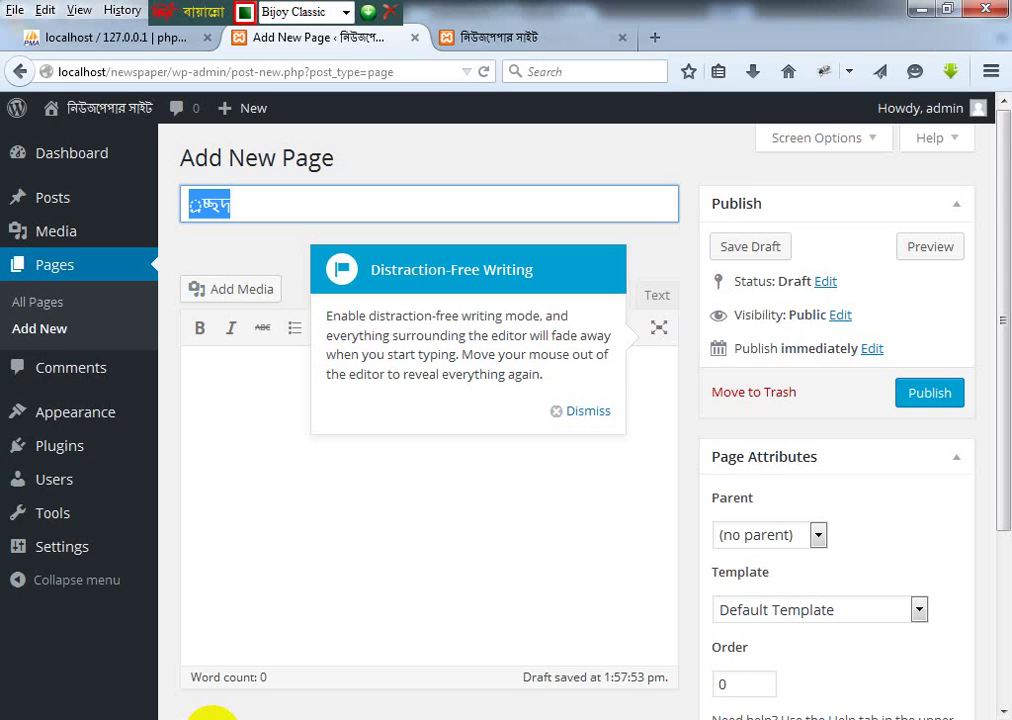
{"action": "left_click", "coordinate": [209, 715]}
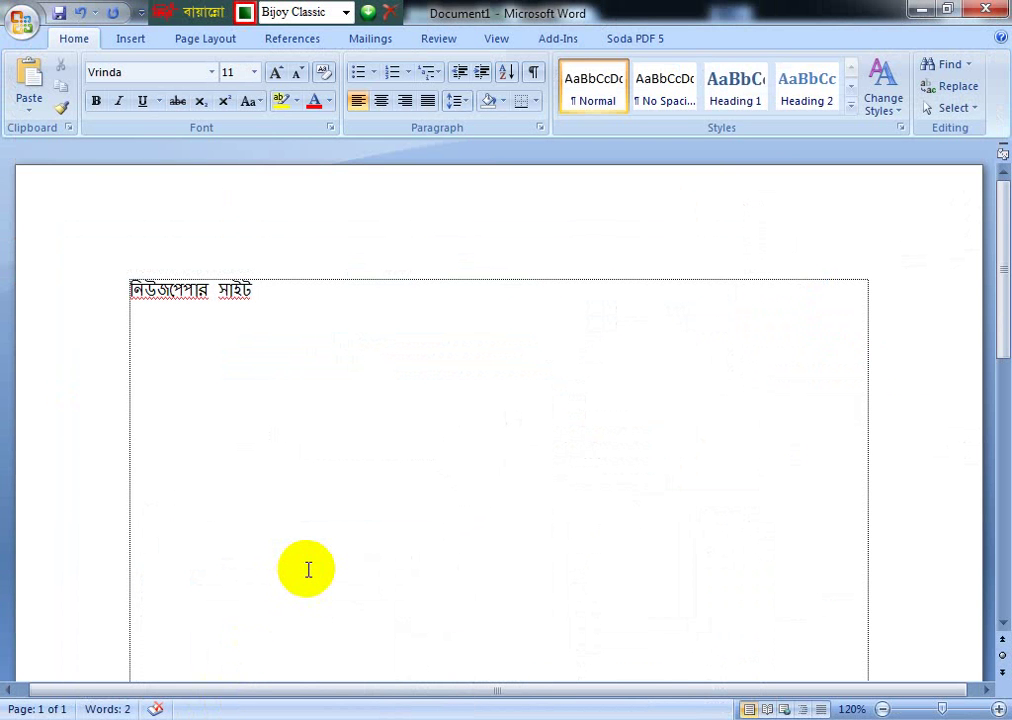
{"action": "key", "text": "BackSpace"}
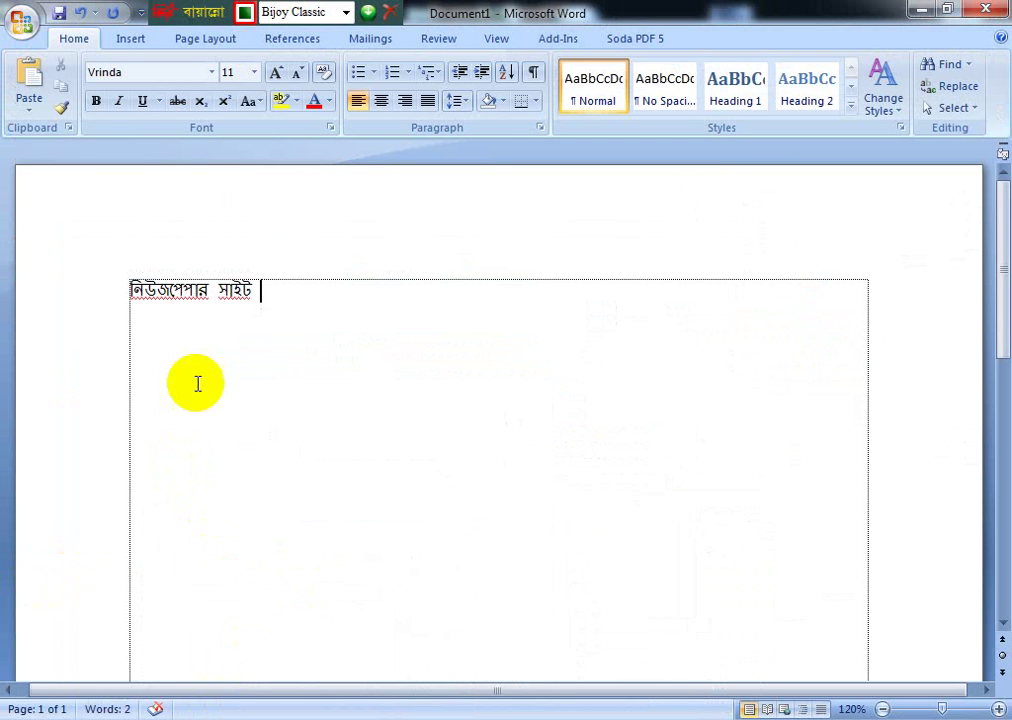
{"action": "left_click", "coordinate": [210, 292]}
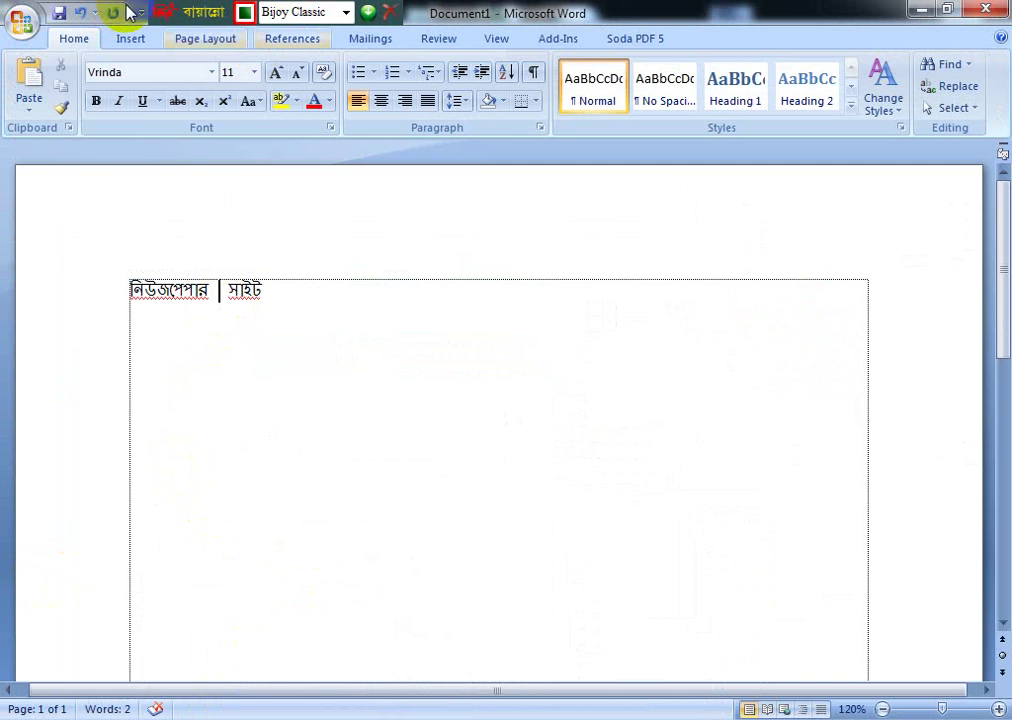
{"action": "left_click", "coordinate": [346, 13]}
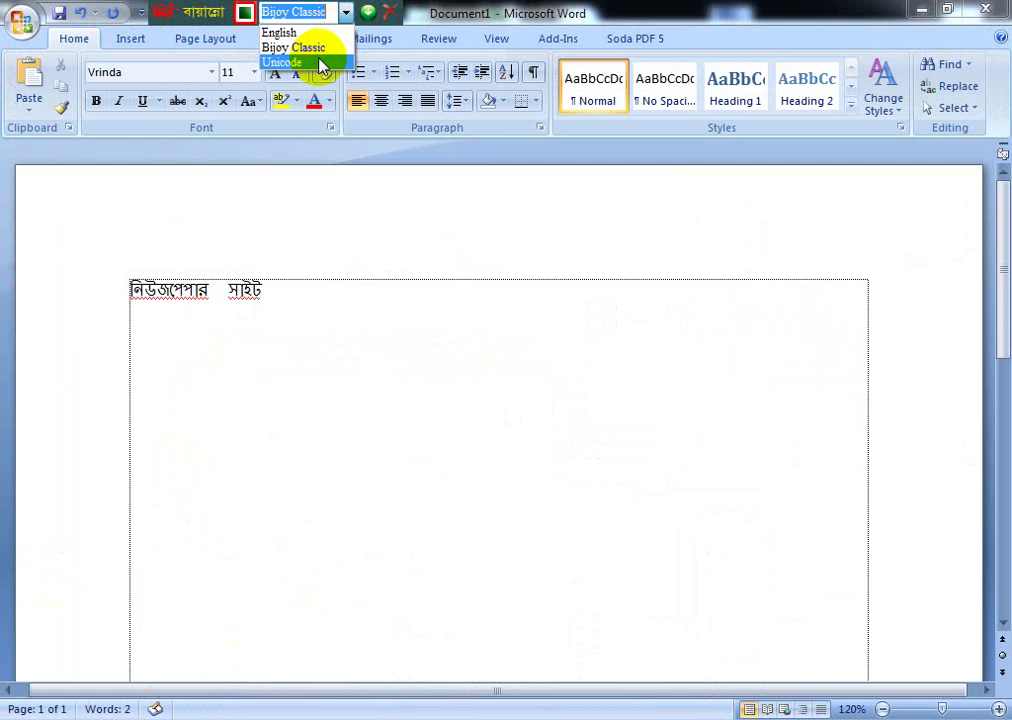
{"action": "left_click", "coordinate": [300, 45]}
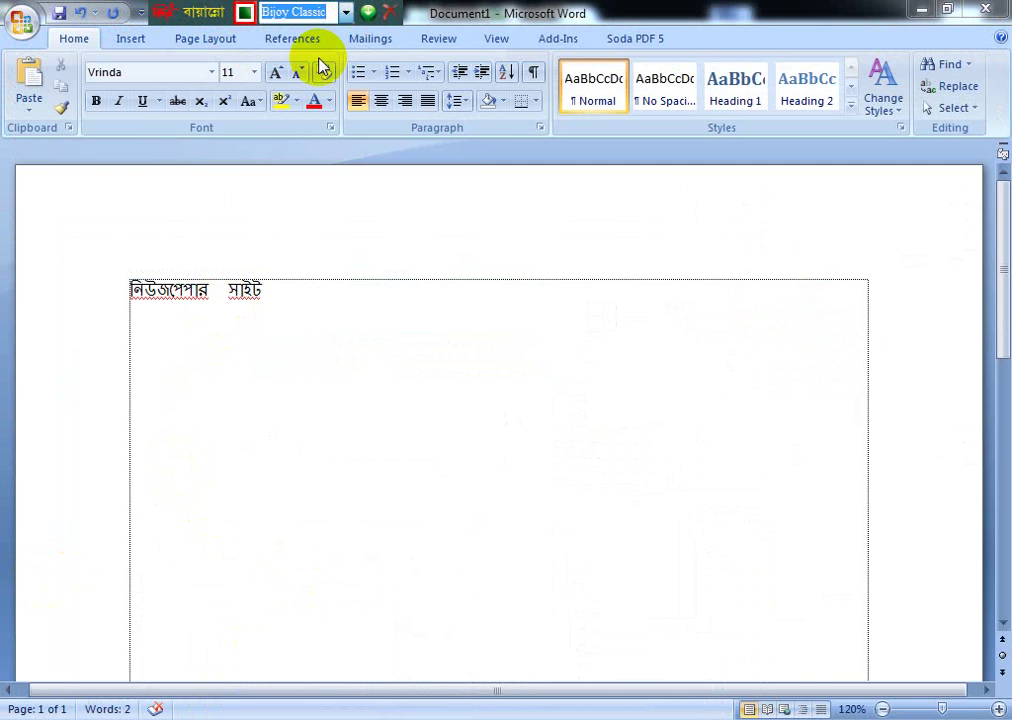
{"action": "left_click", "coordinate": [218, 293]}
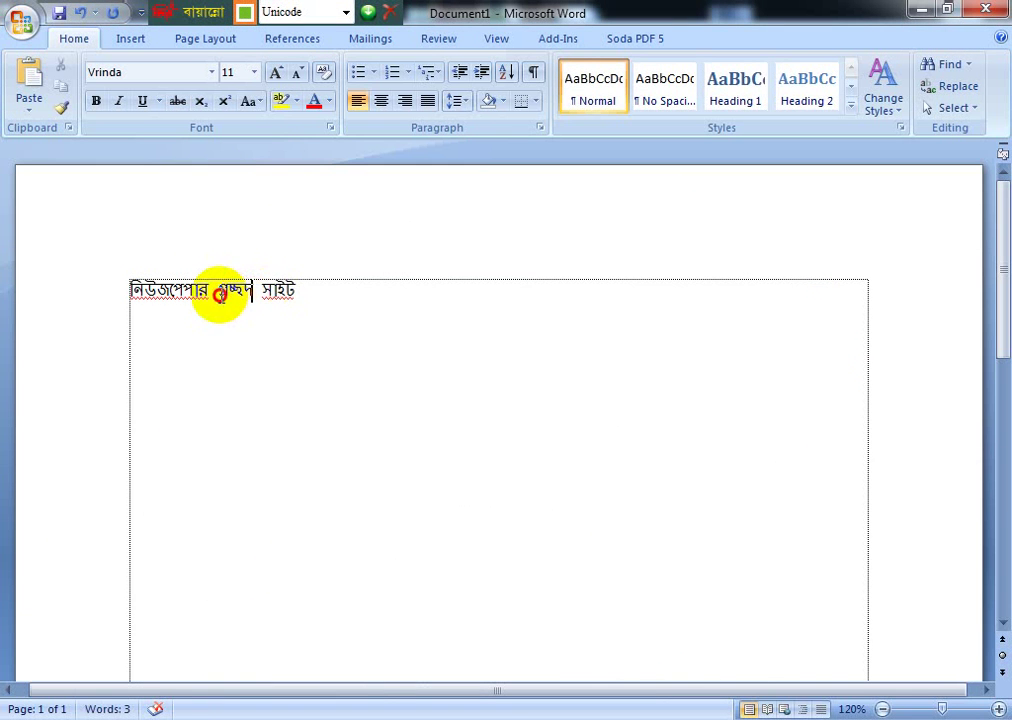
Step: Copy প্রচ্ছদ from the Word heading into the new WordPress page's title
{"action": "double_click", "coordinate": [220, 293]}
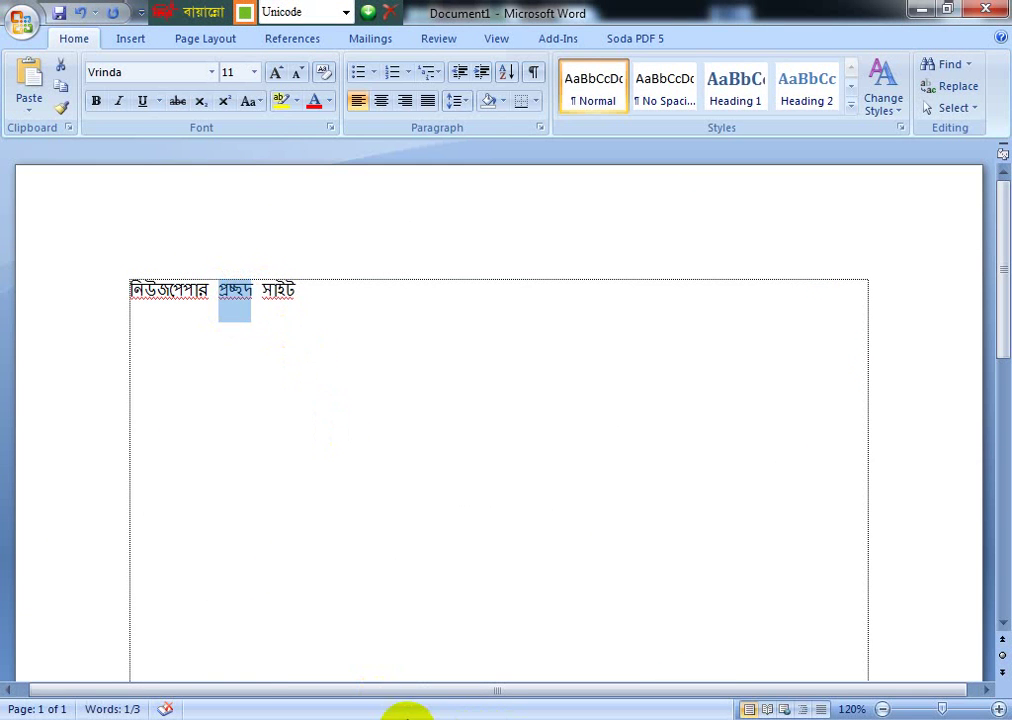
{"action": "mouse_move", "coordinate": [393, 715]}
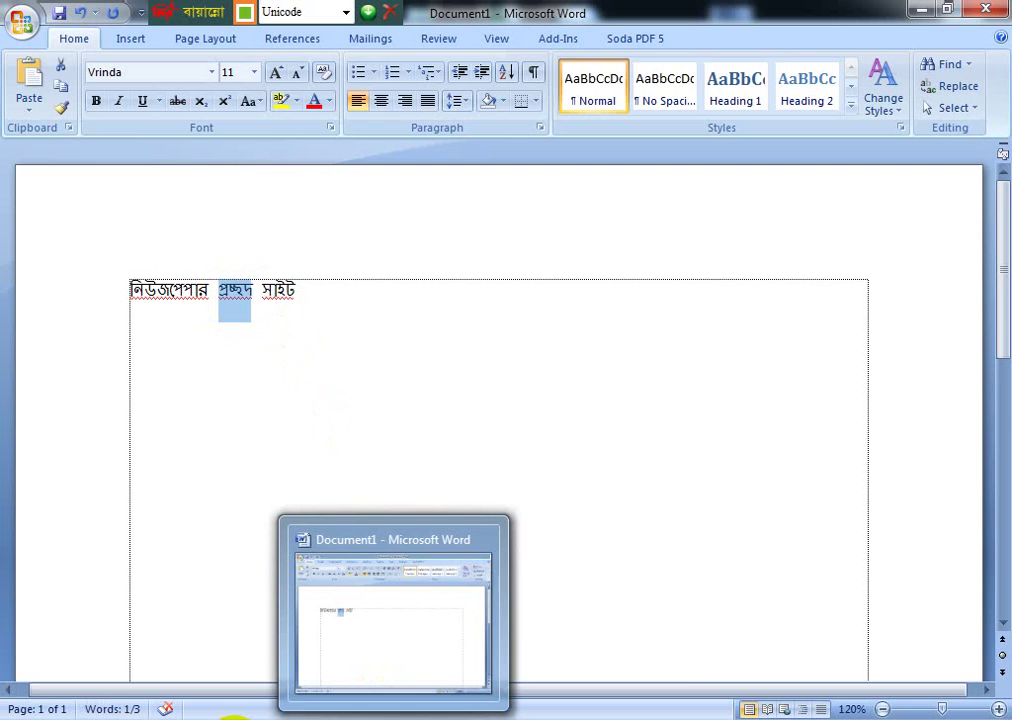
{"action": "left_click", "coordinate": [255, 712]}
{"action": "left_click", "coordinate": [275, 193]}
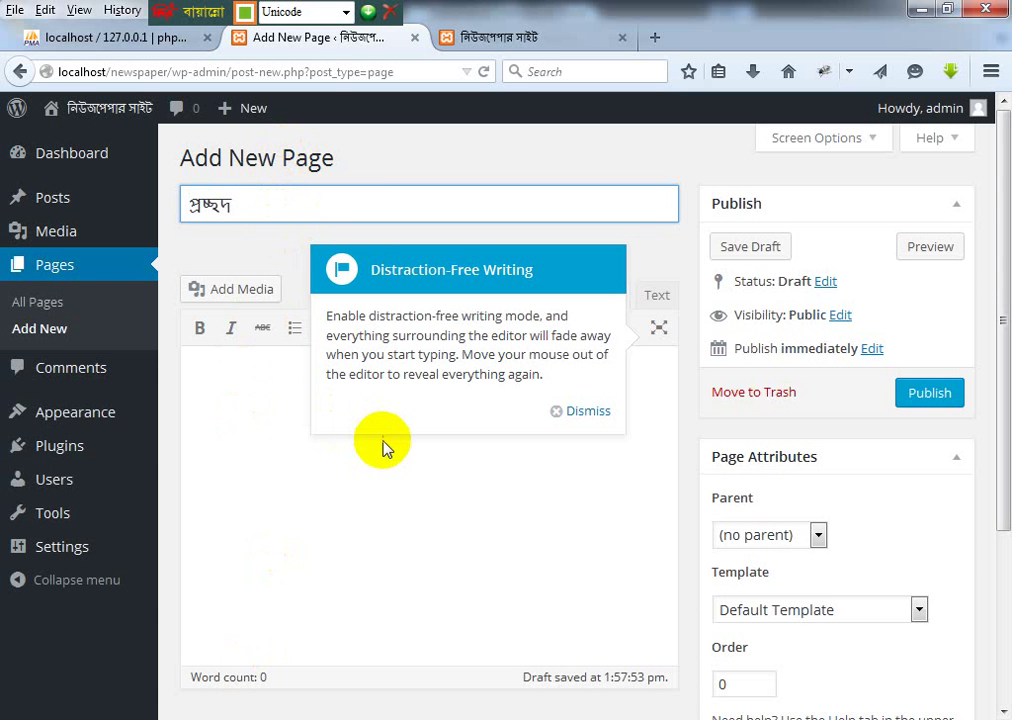
Step: Dismiss the writing tip and publish the প্রচ্ছদ page
{"action": "left_click", "coordinate": [588, 411]}
{"action": "left_click", "coordinate": [251, 361]}
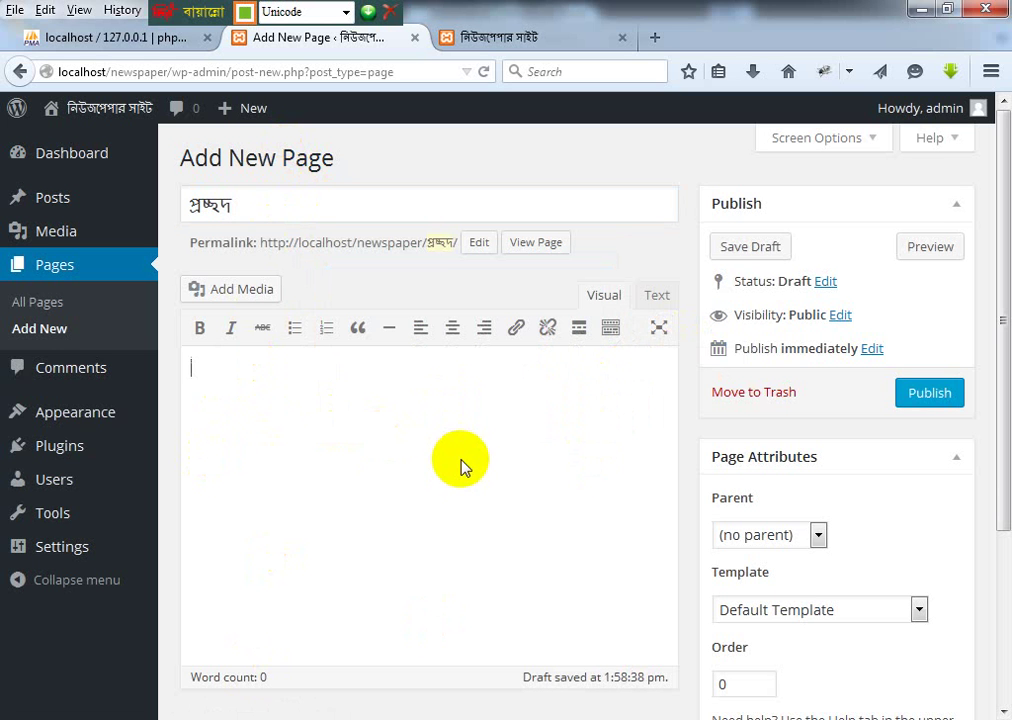
{"action": "left_click", "coordinate": [928, 400]}
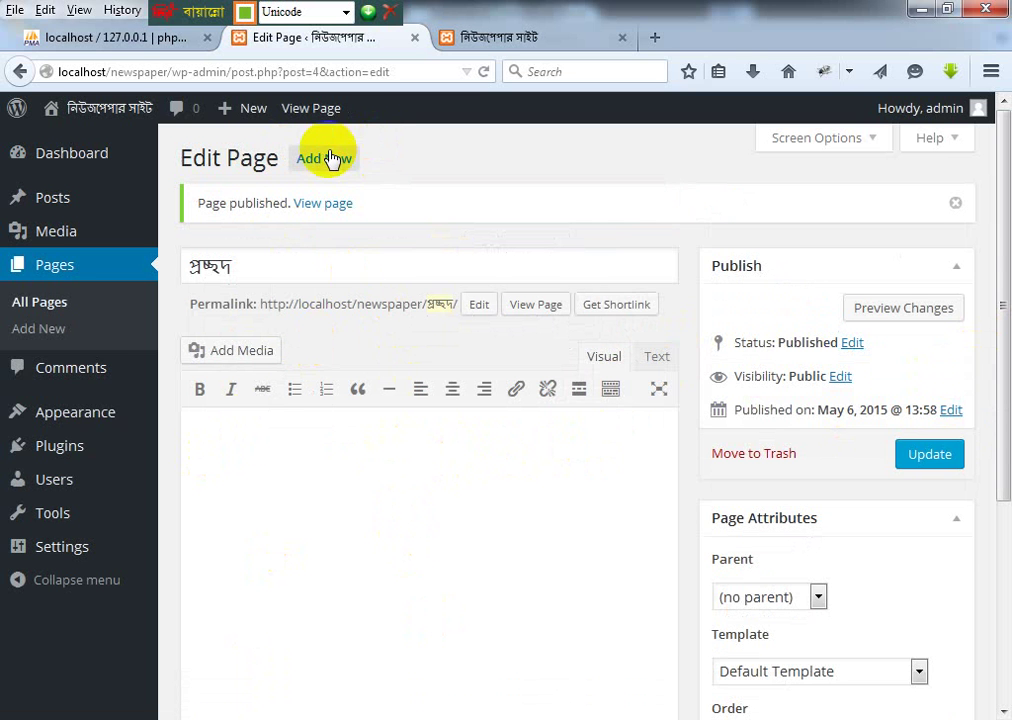
Step: Create and publish a বাংলাদেশ page, copying its title from the Notepad++ list
{"action": "left_click", "coordinate": [323, 160]}
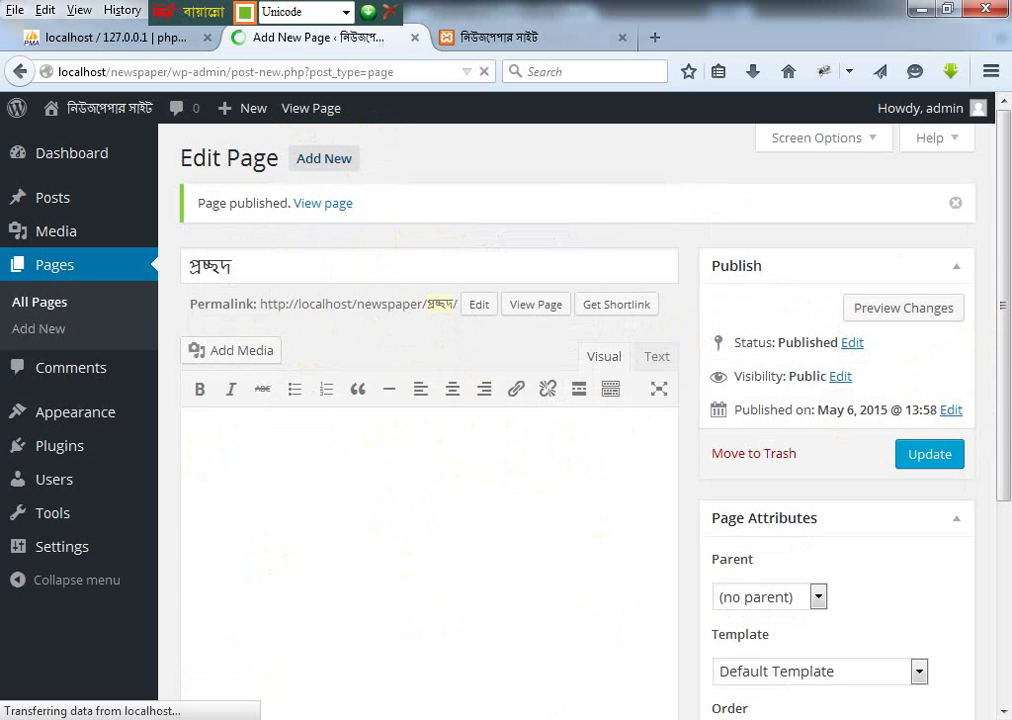
{"action": "key", "text": "alt+Tab"}
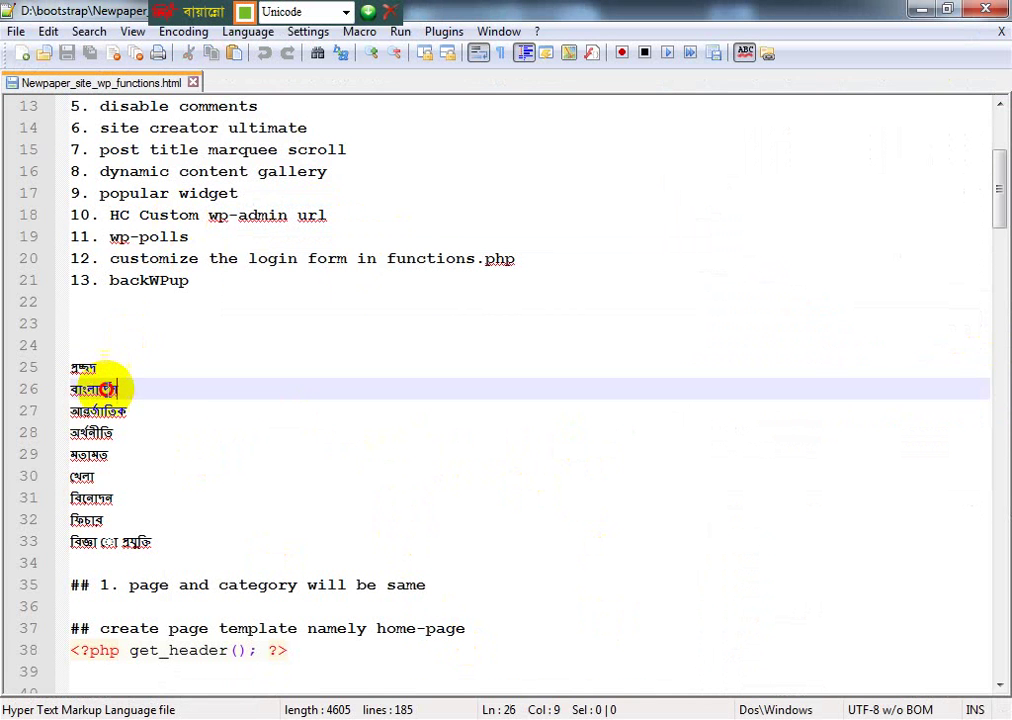
{"action": "left_click_drag", "start_coordinate": [131, 388], "coordinate": [65, 395]}
{"action": "key", "text": "ctrl+c"}
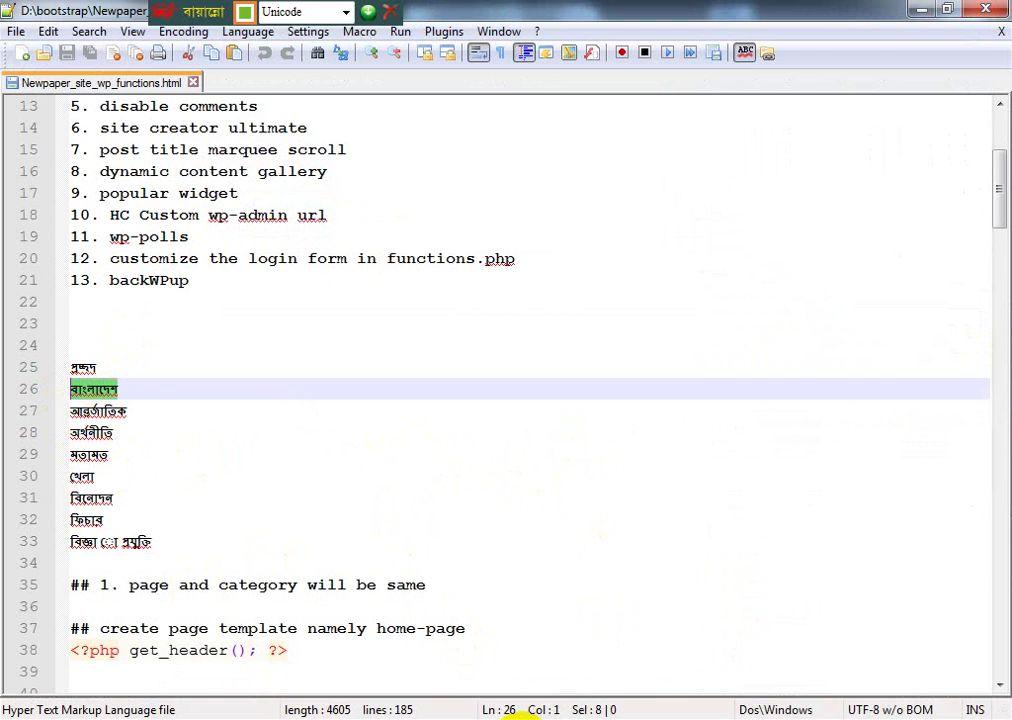
{"action": "key", "text": "alt+Tab"}
{"action": "key", "text": "ctrl+v"}
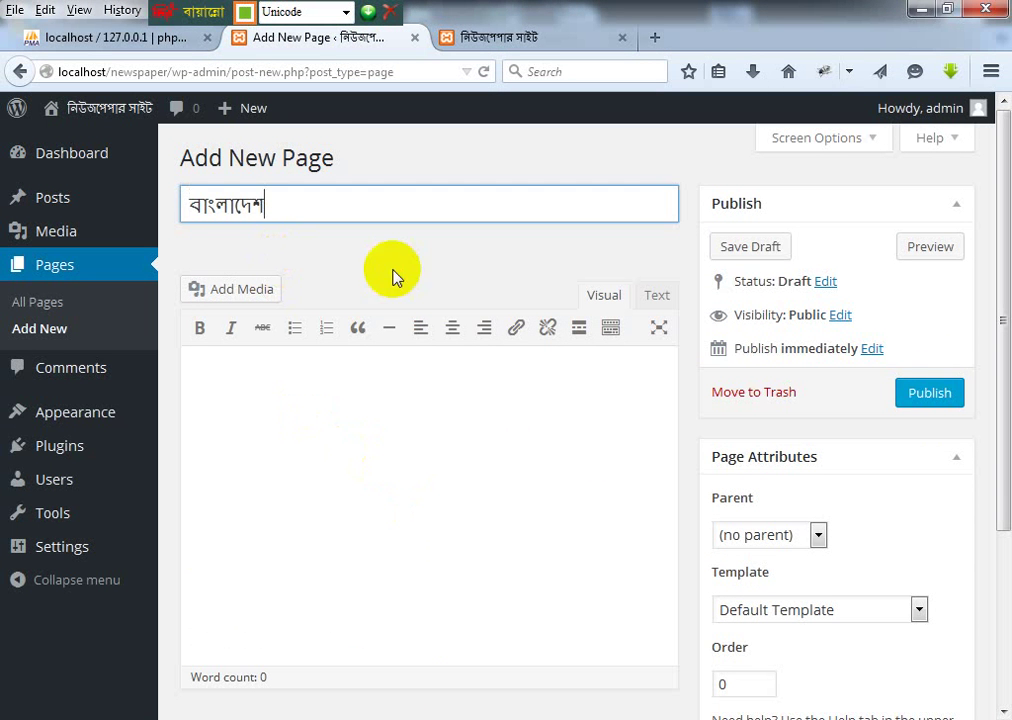
{"action": "left_click", "coordinate": [935, 390]}
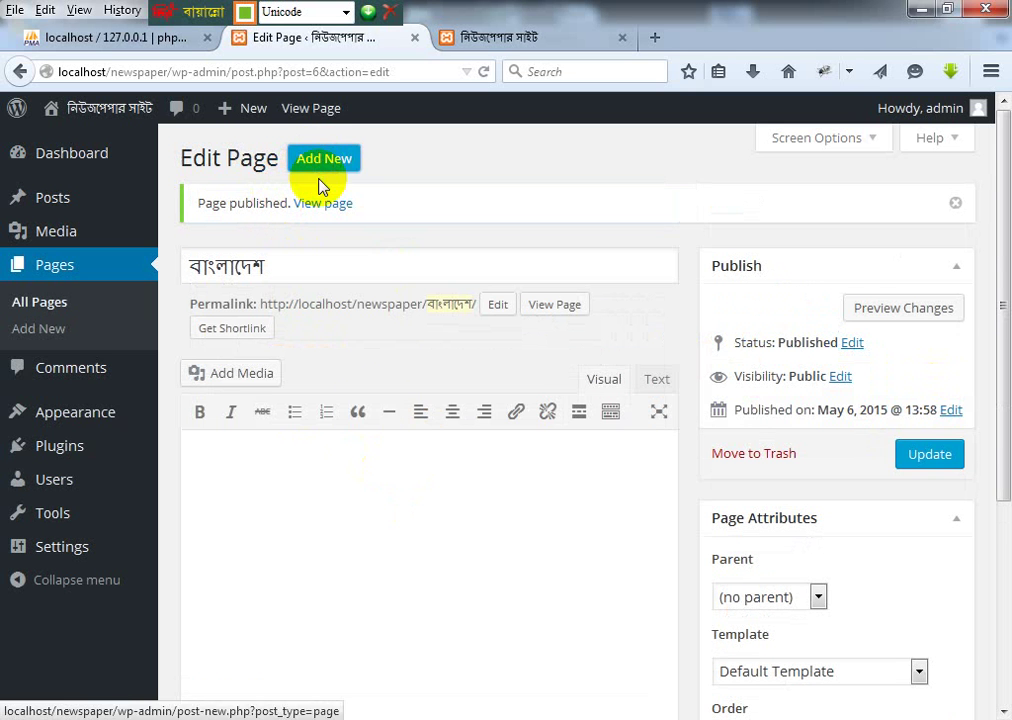
{"action": "left_click", "coordinate": [320, 160]}
Step: Publish the আন্তর্জাতিক page, taking its title from the notes file
{"action": "key", "text": "alt+Tab"}
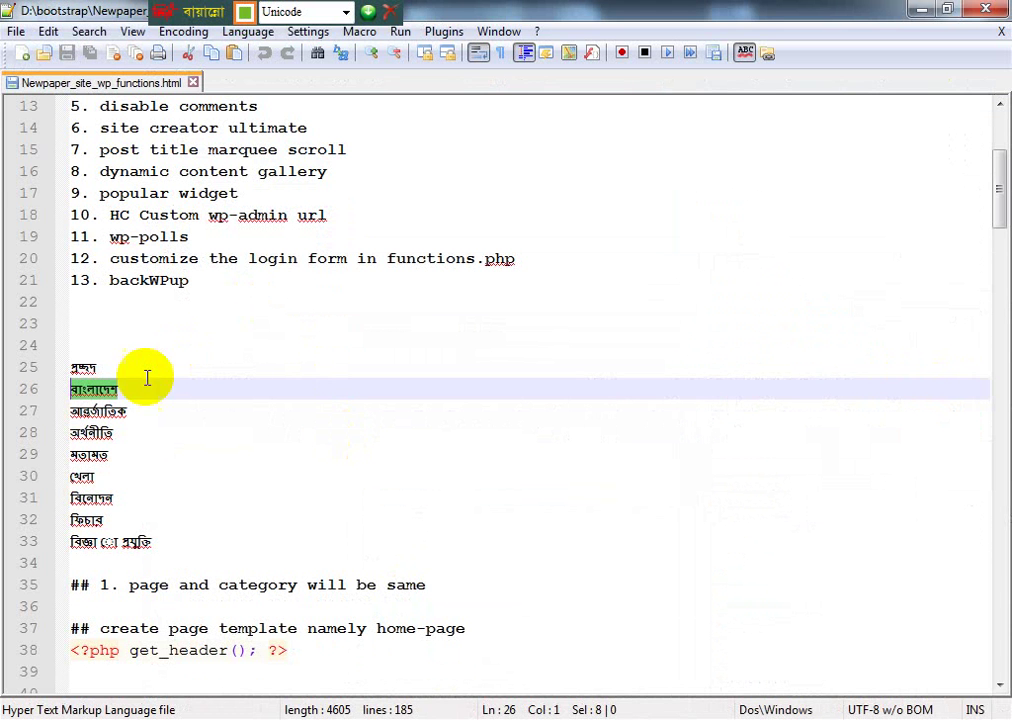
{"action": "left_click", "coordinate": [84, 409]}
{"action": "left_click_drag", "start_coordinate": [84, 409], "coordinate": [140, 406]}
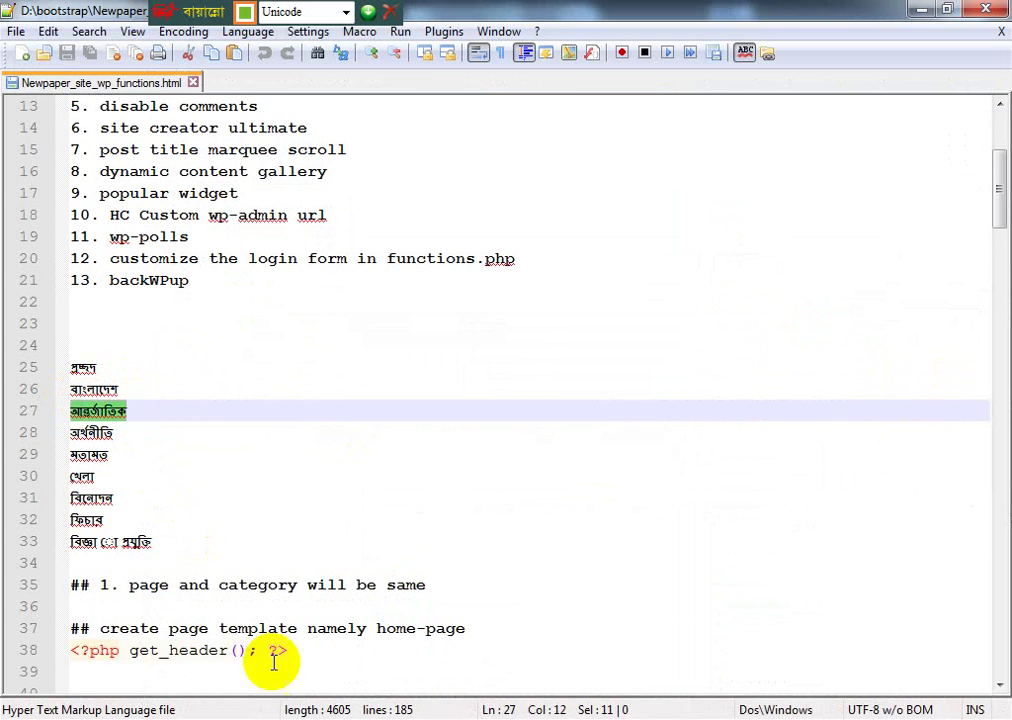
{"action": "key", "text": "alt+Tab"}
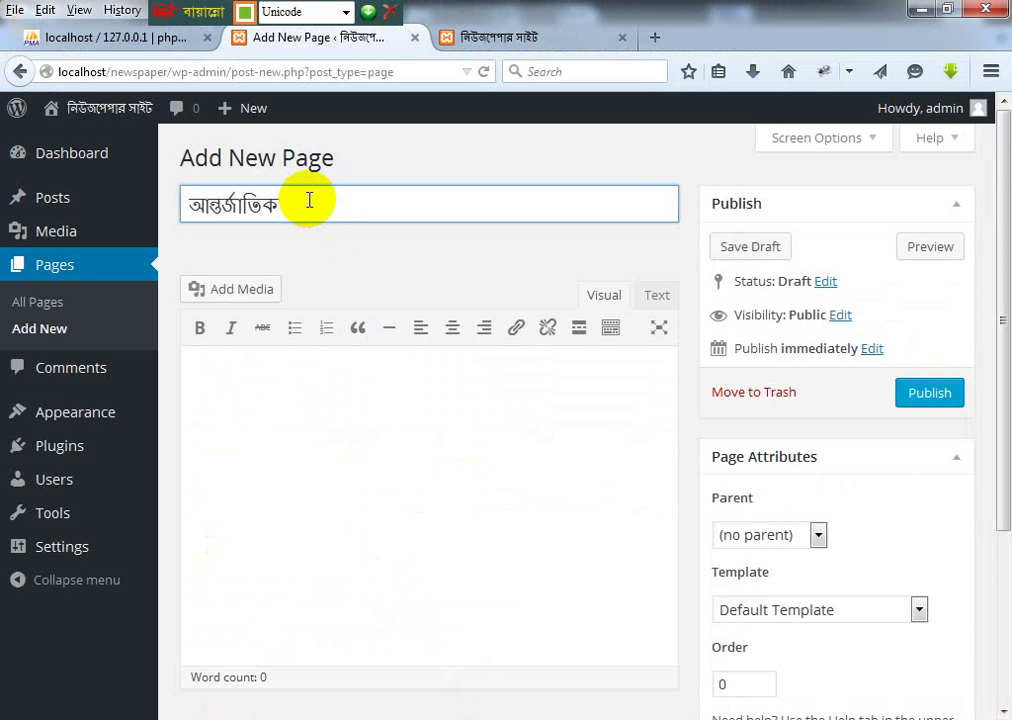
{"action": "left_click", "coordinate": [935, 397]}
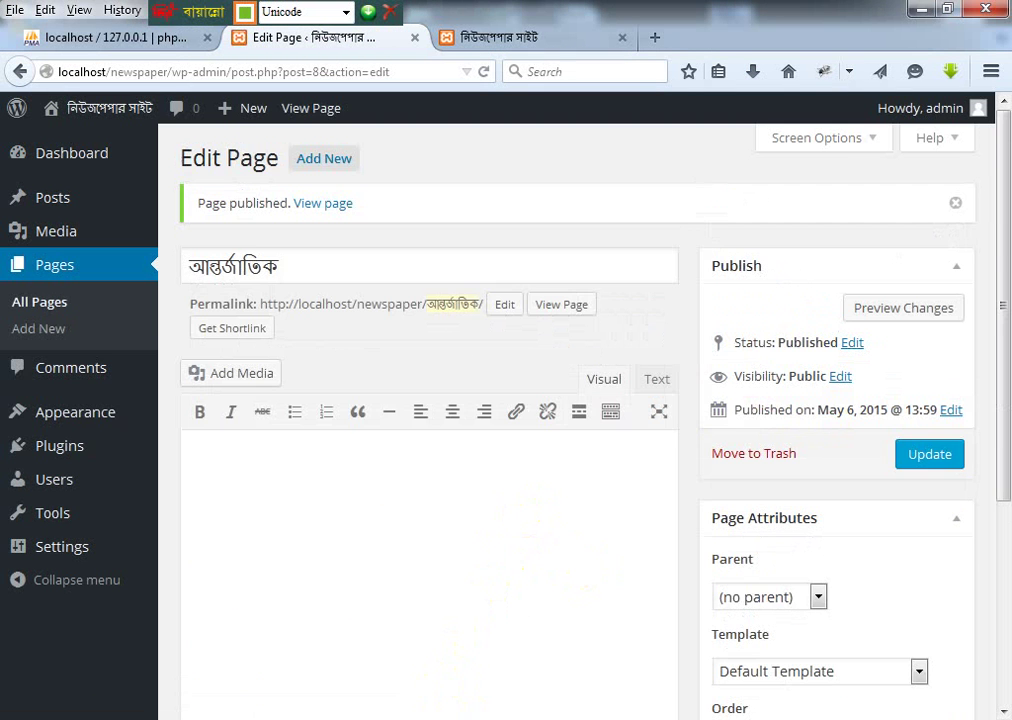
Step: Create and publish a new page titled অর্থনীতি
{"action": "key", "text": "alt+Tab"}
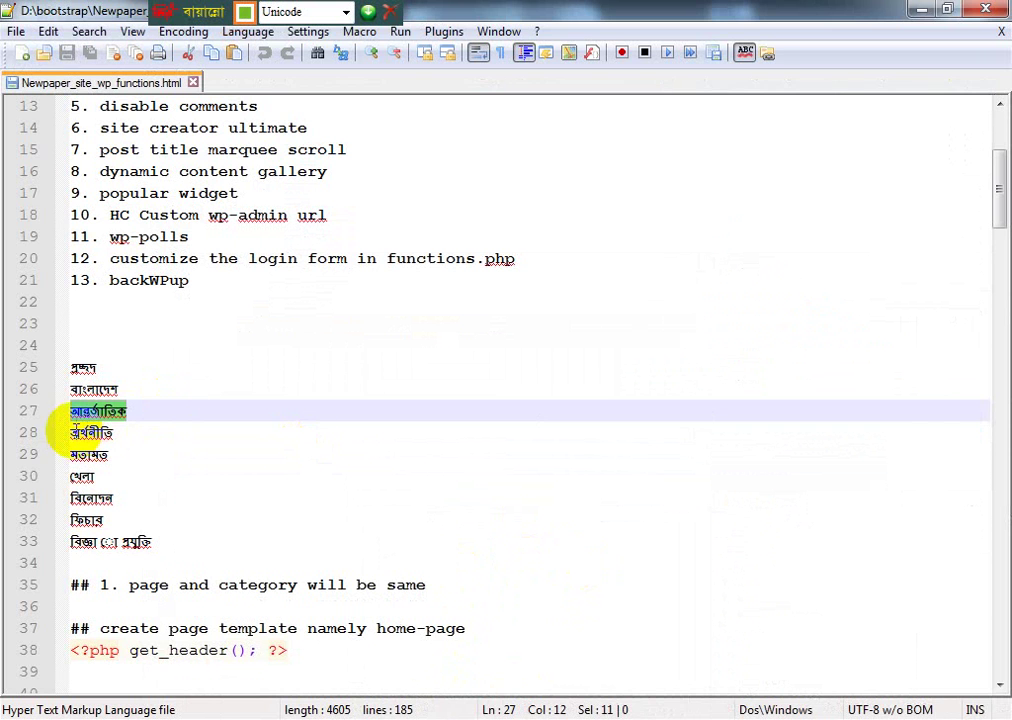
{"action": "left_click", "coordinate": [133, 433]}
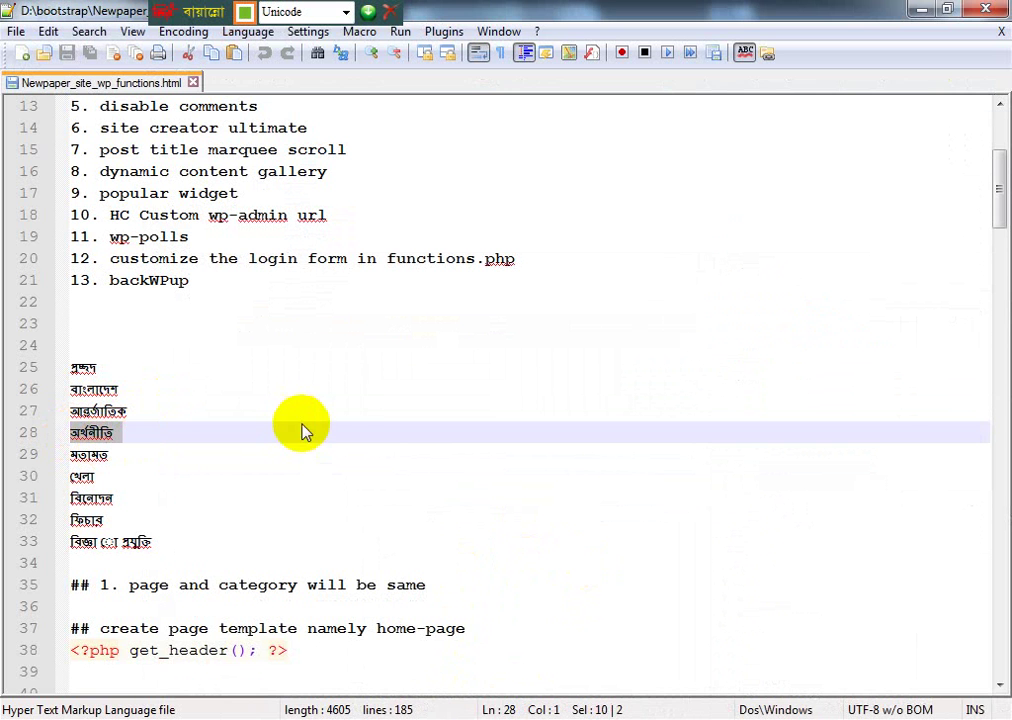
{"action": "key", "text": "alt+Tab"}
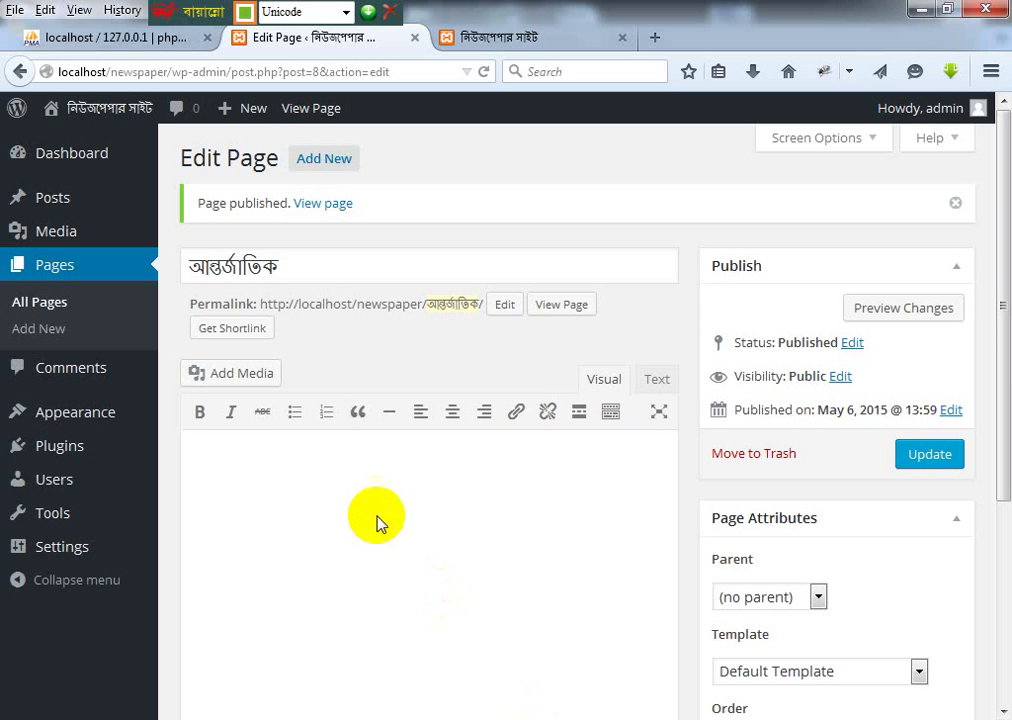
{"action": "left_click_drag", "start_coordinate": [272, 262], "coordinate": [176, 271]}
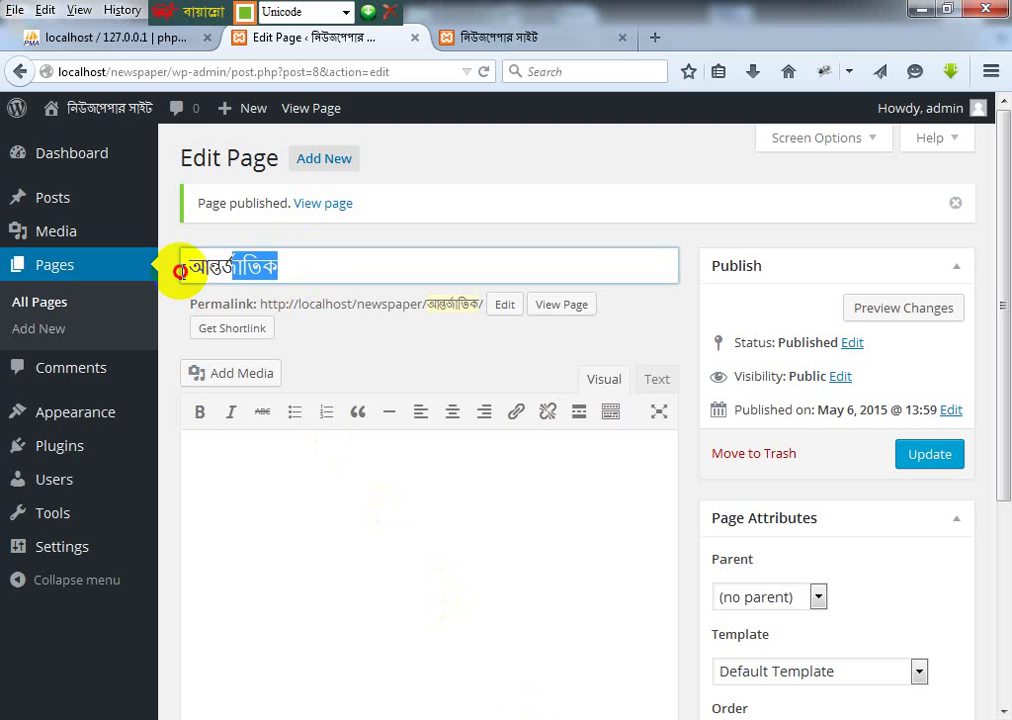
{"action": "left_click", "coordinate": [336, 163]}
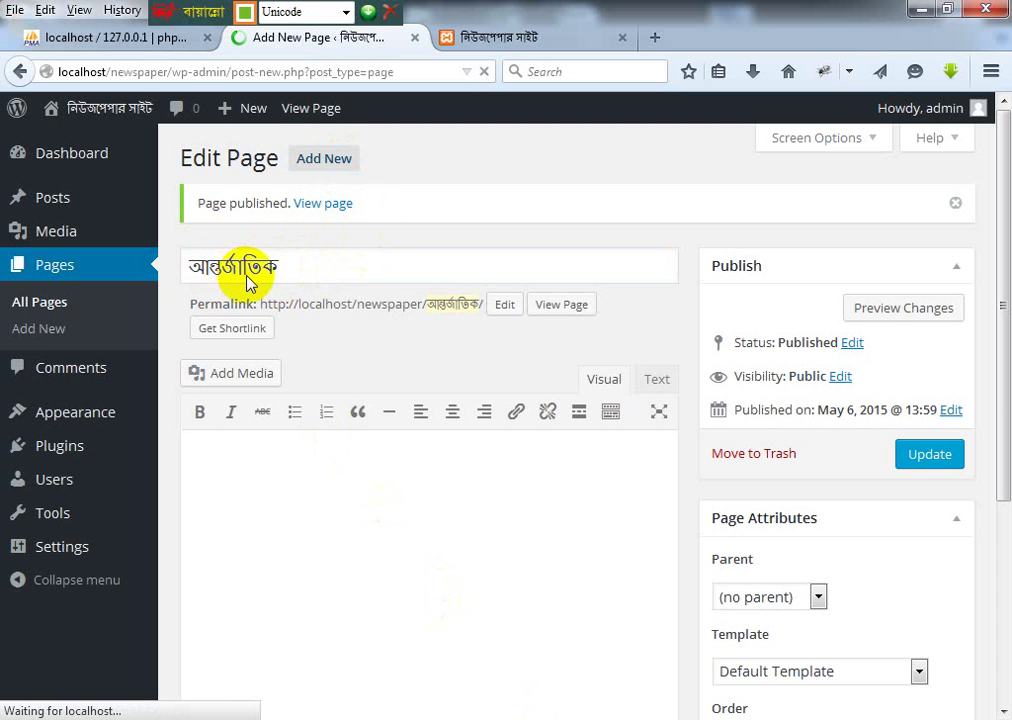
{"action": "type", "text": "অর্থনীতি"}
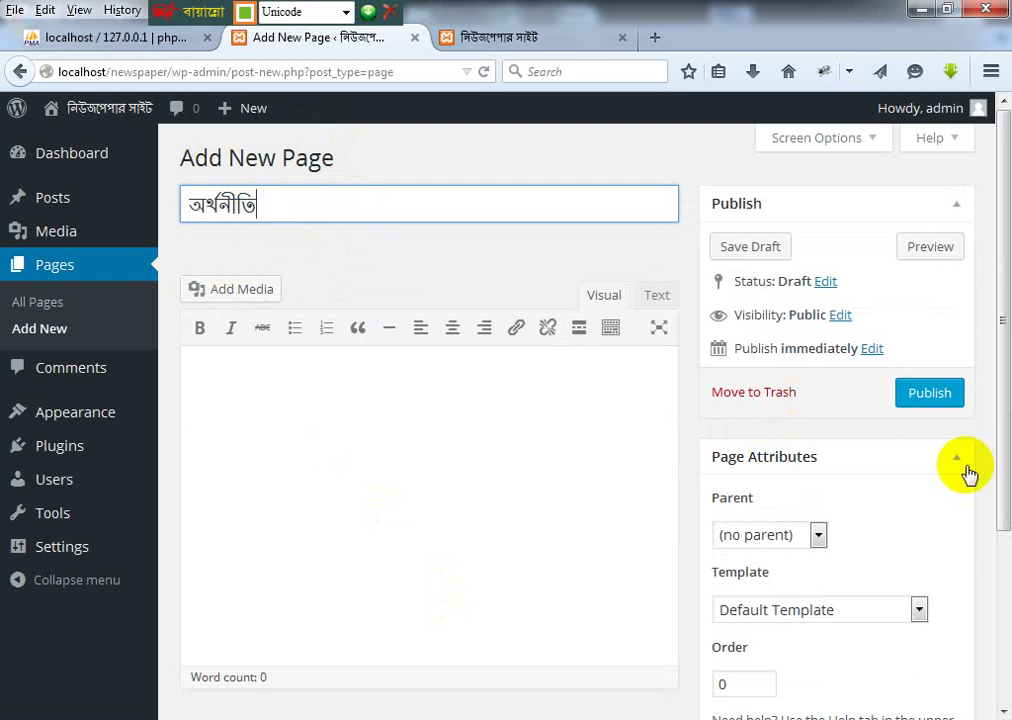
{"action": "left_click", "coordinate": [916, 398]}
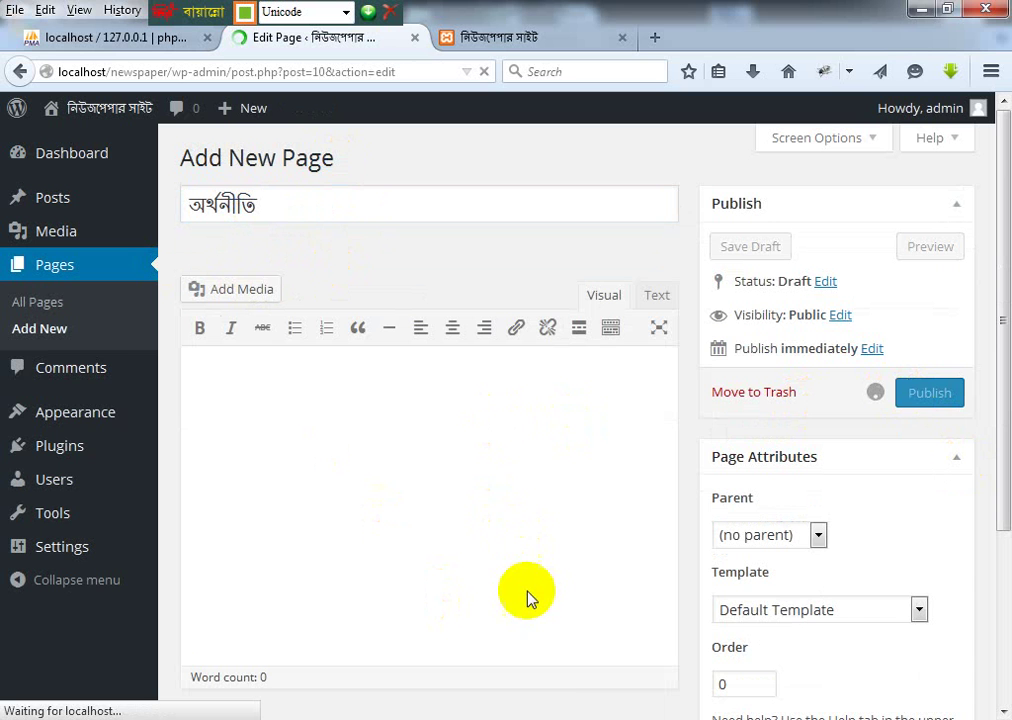
Step: Create and publish a new page titled খেলা
{"action": "key", "text": "alt+Tab"}
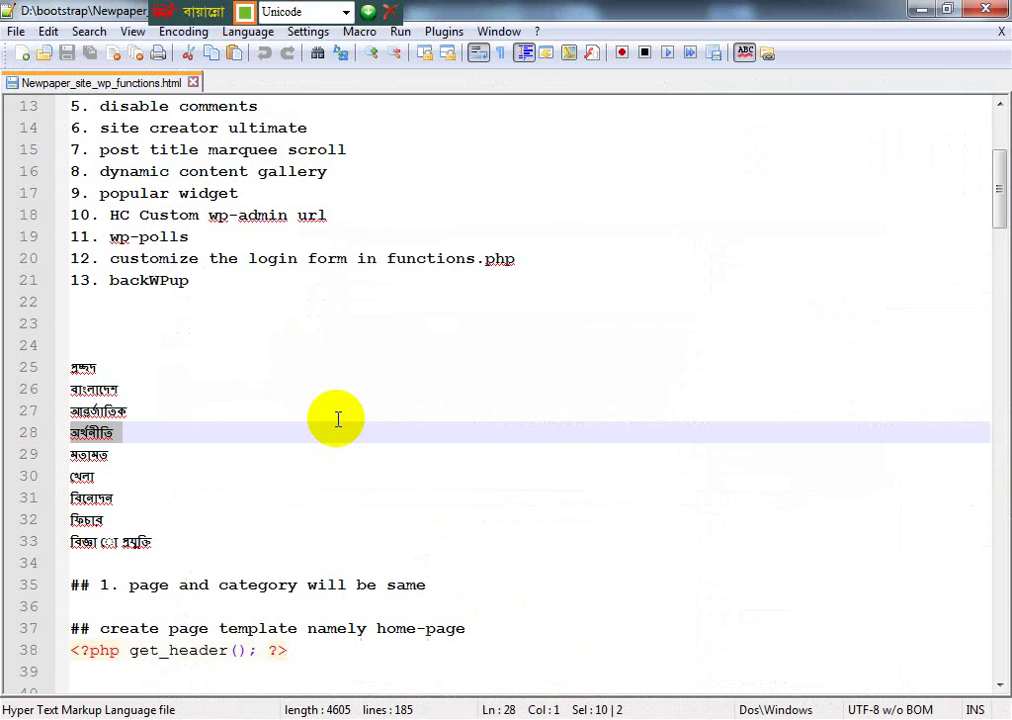
{"action": "left_click", "coordinate": [114, 456]}
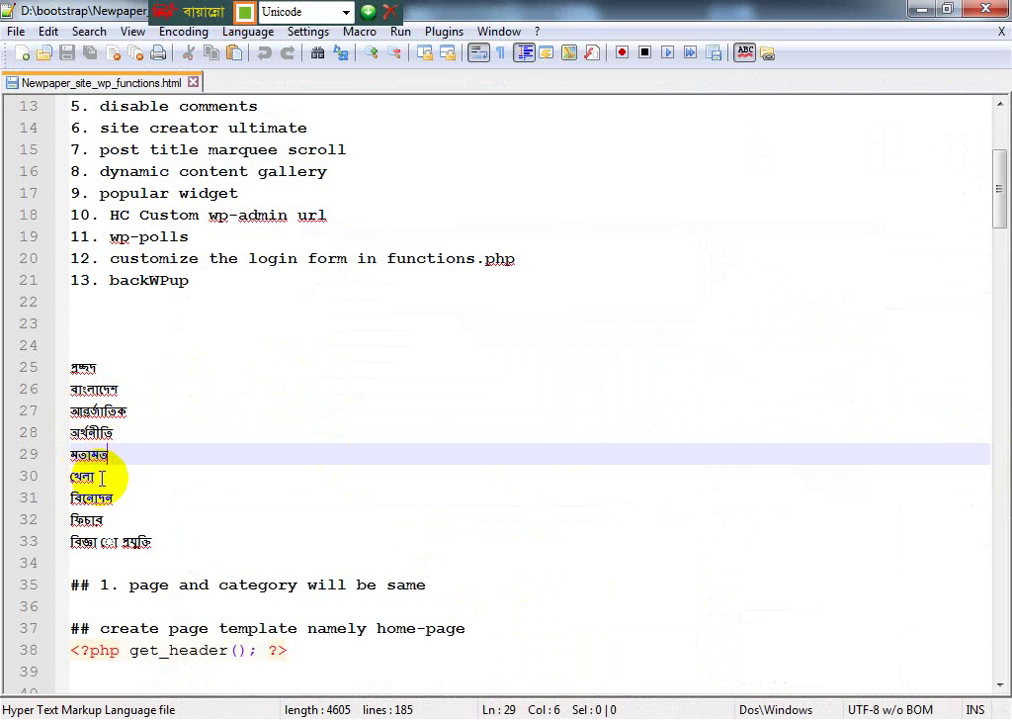
{"action": "left_click_drag", "start_coordinate": [101, 478], "coordinate": [66, 483]}
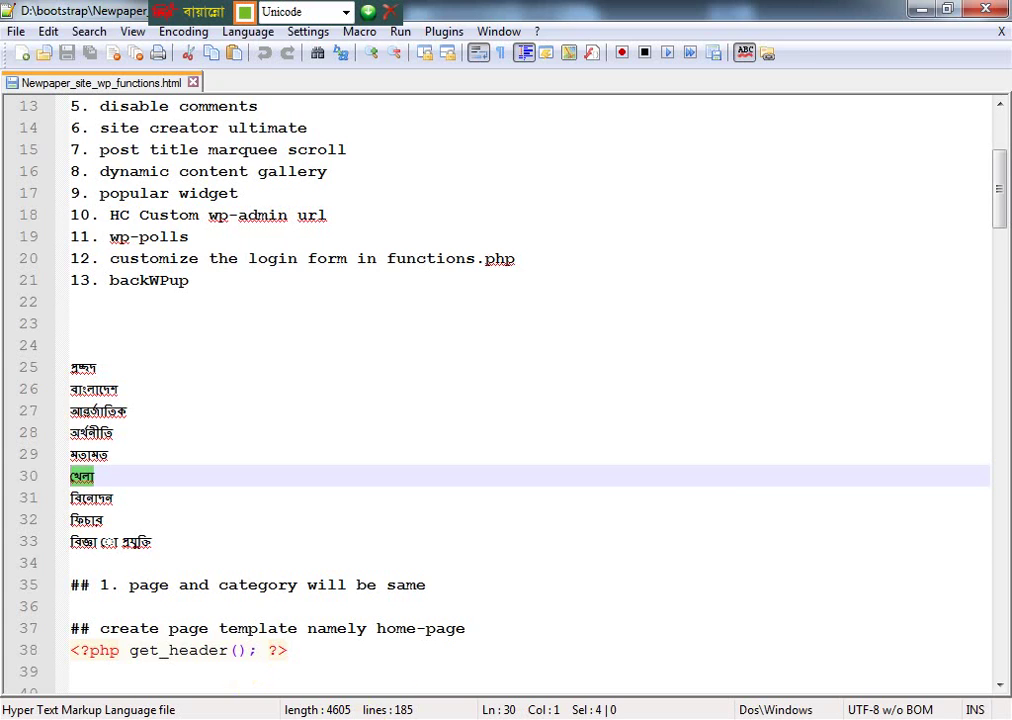
{"action": "left_click", "coordinate": [501, 719]}
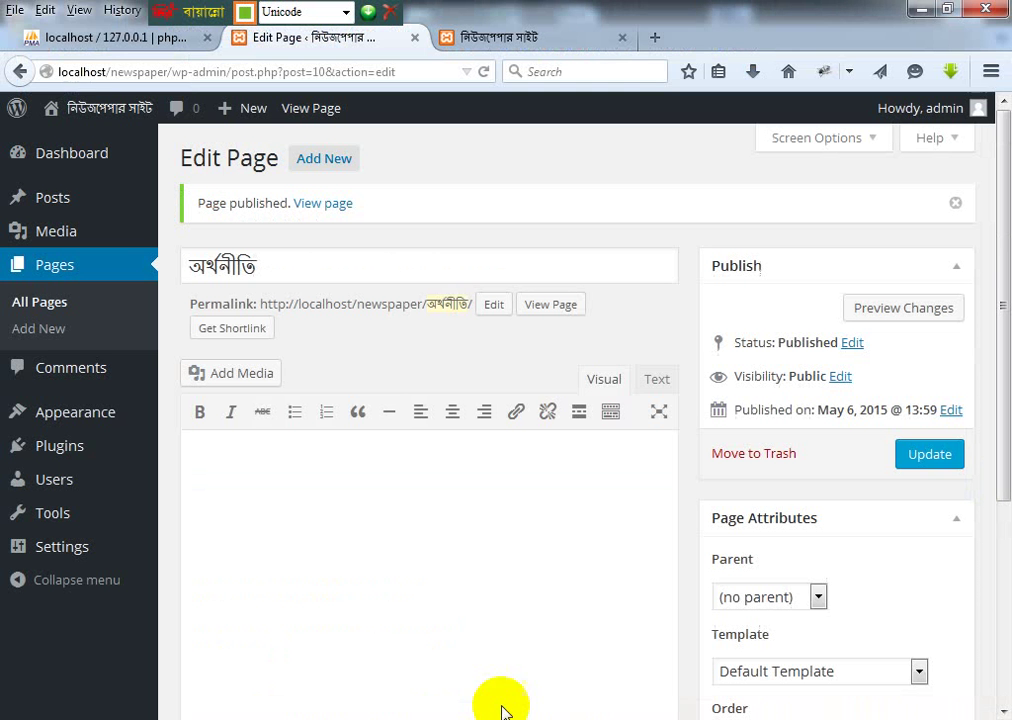
{"action": "left_click", "coordinate": [325, 164]}
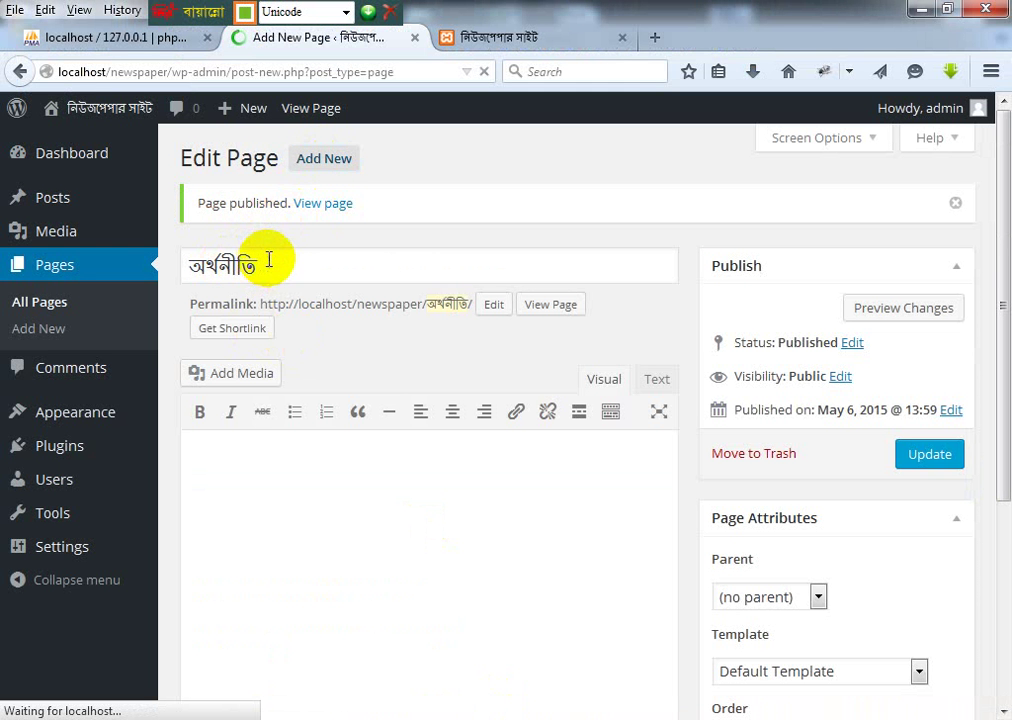
{"action": "left_click", "coordinate": [248, 203]}
{"action": "type", "text": "খেলা"}
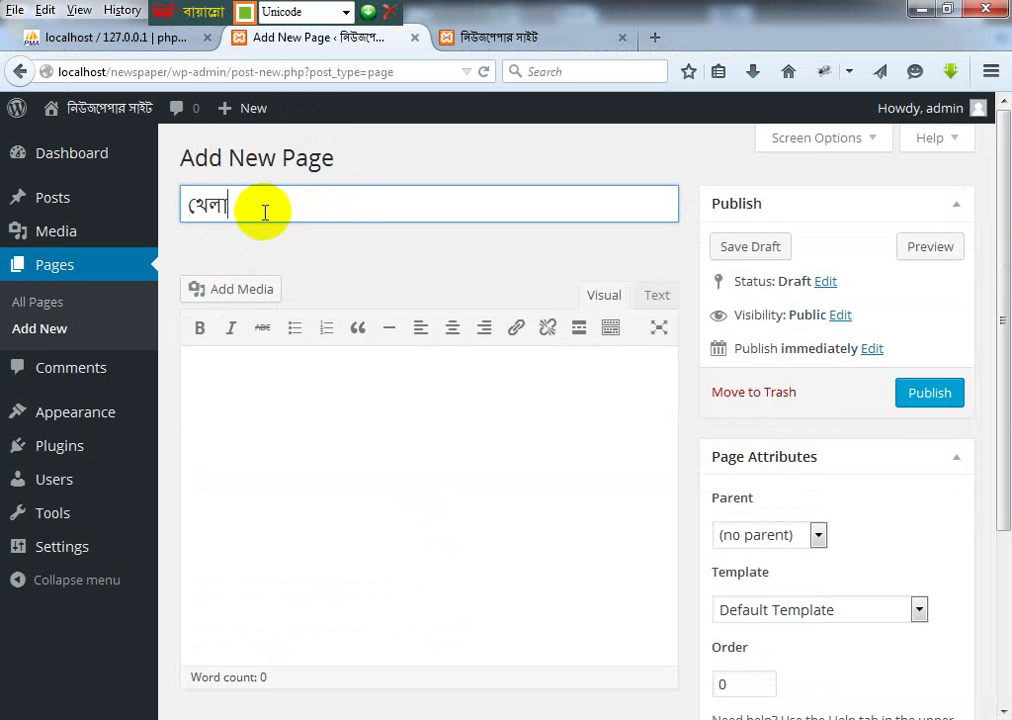
{"action": "left_click", "coordinate": [928, 393]}
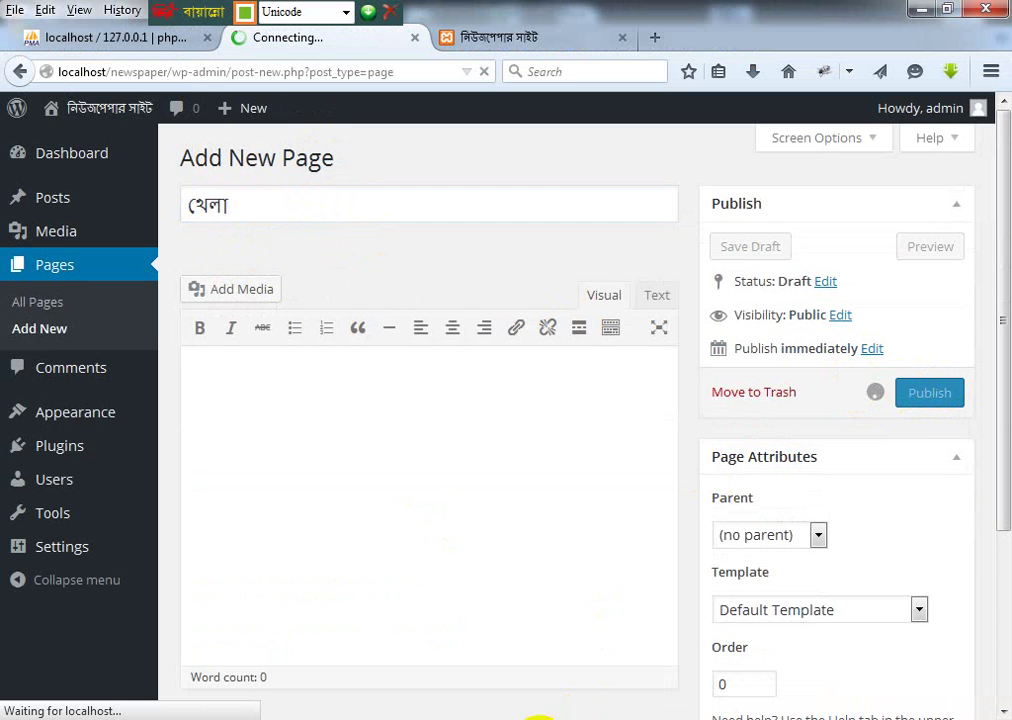
{"action": "key", "text": "alt+Tab"}
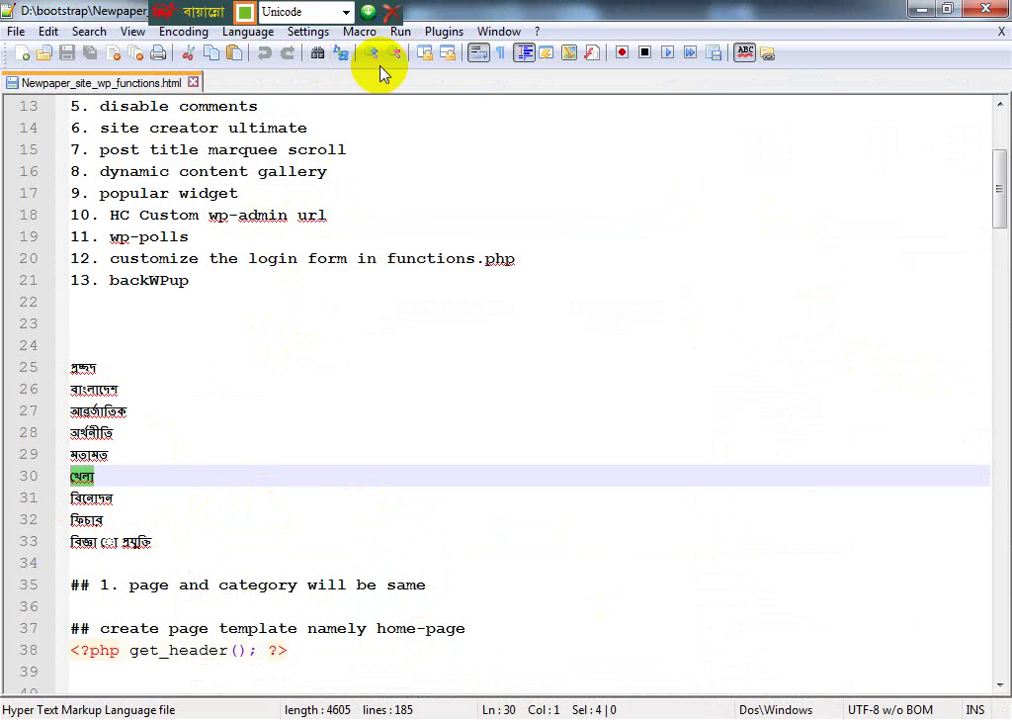
{"action": "key", "text": "End"}
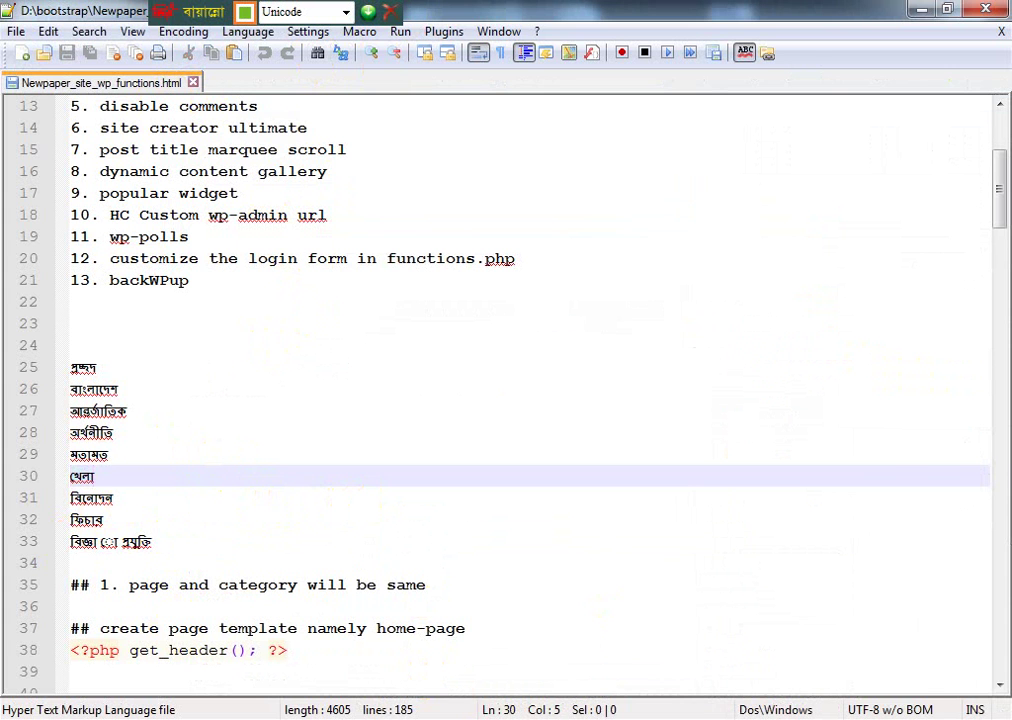
{"action": "key", "text": "alt+Tab"}
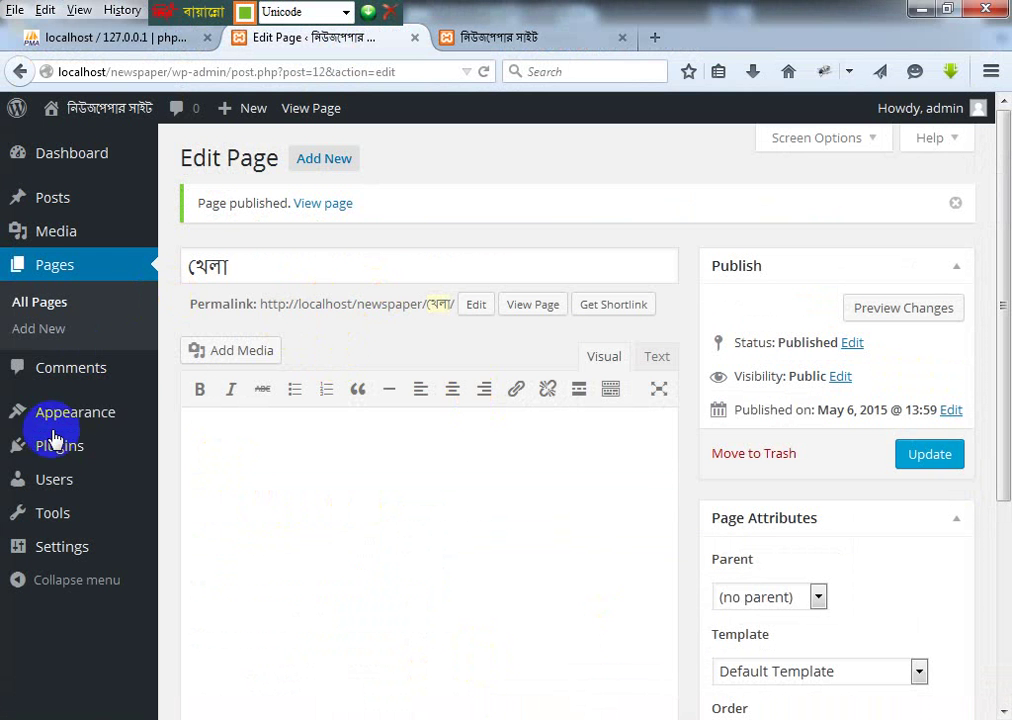
Step: Tick the খেলা, অর্থনীতি, আন্তর্জাতিক, বাংলাদেশ and প্রচ্ছদ pages and add them to 'menu'
{"action": "left_click", "coordinate": [510, 37]}
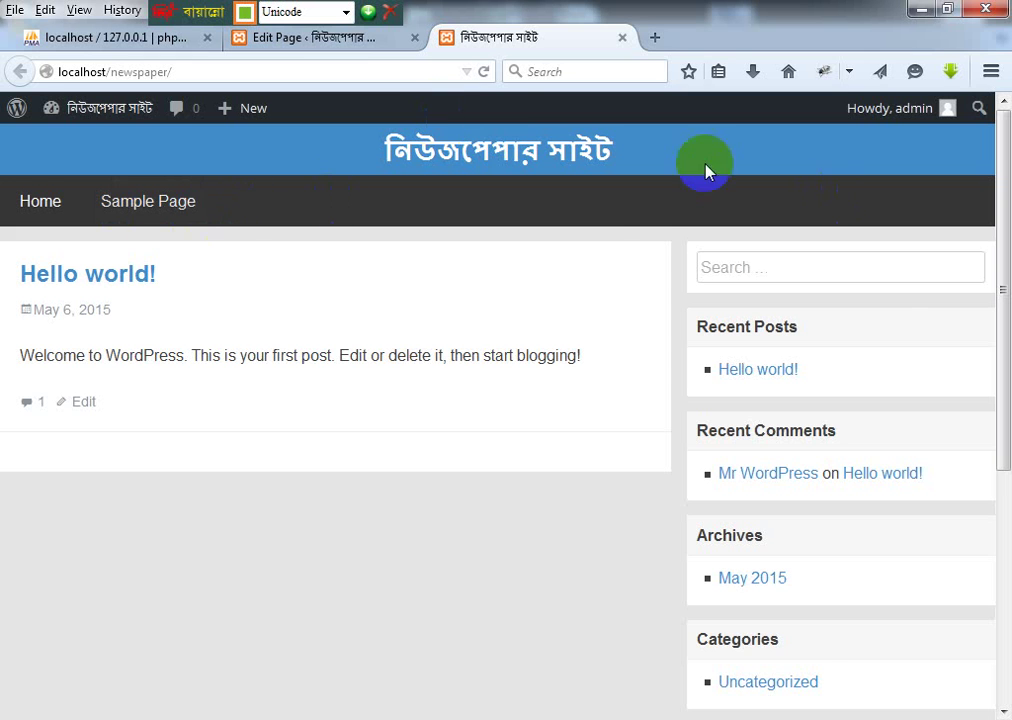
{"action": "left_click", "coordinate": [365, 38]}
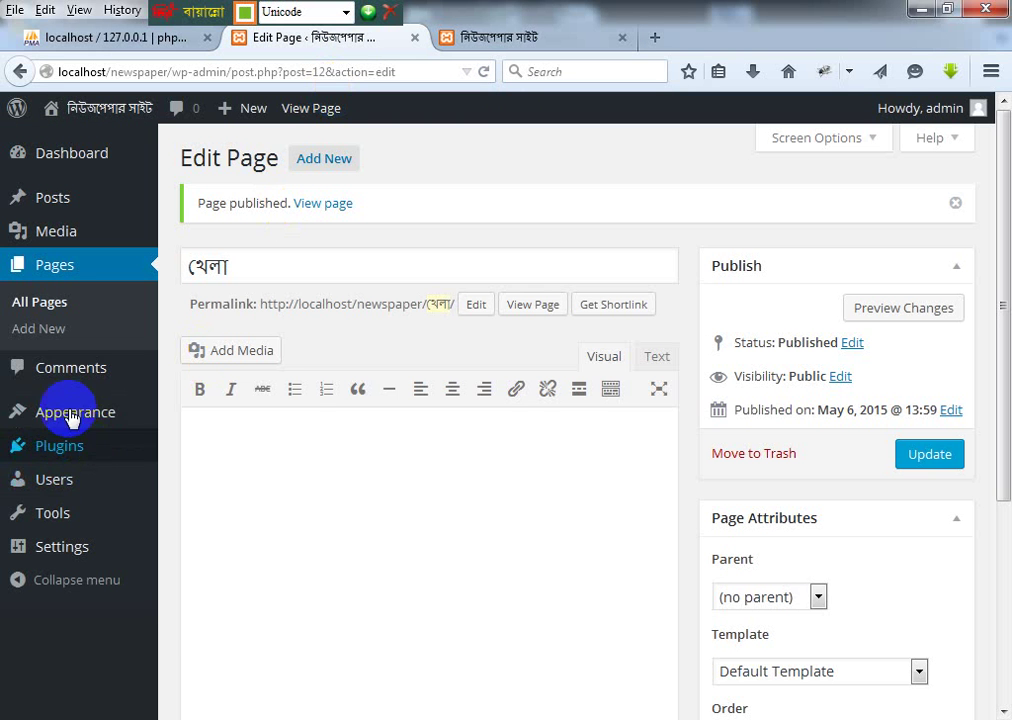
{"action": "mouse_move", "coordinate": [79, 413]}
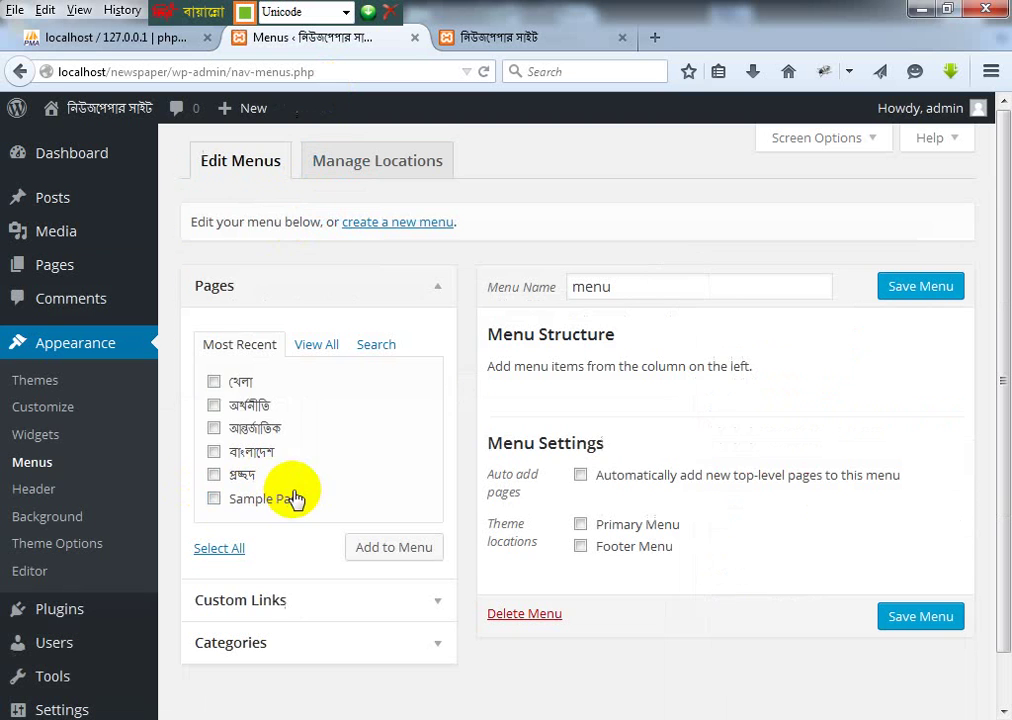
{"action": "left_click", "coordinate": [217, 384]}
{"action": "left_click", "coordinate": [215, 406]}
{"action": "left_click", "coordinate": [214, 429]}
{"action": "left_click", "coordinate": [215, 452]}
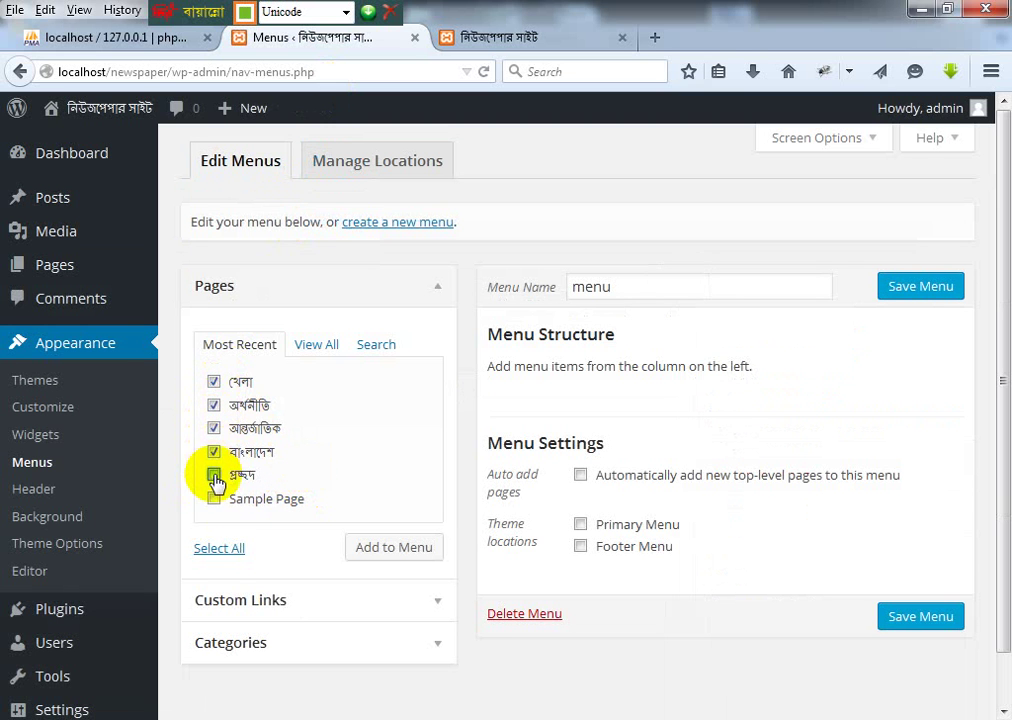
{"action": "left_click", "coordinate": [215, 476]}
{"action": "left_click", "coordinate": [409, 549]}
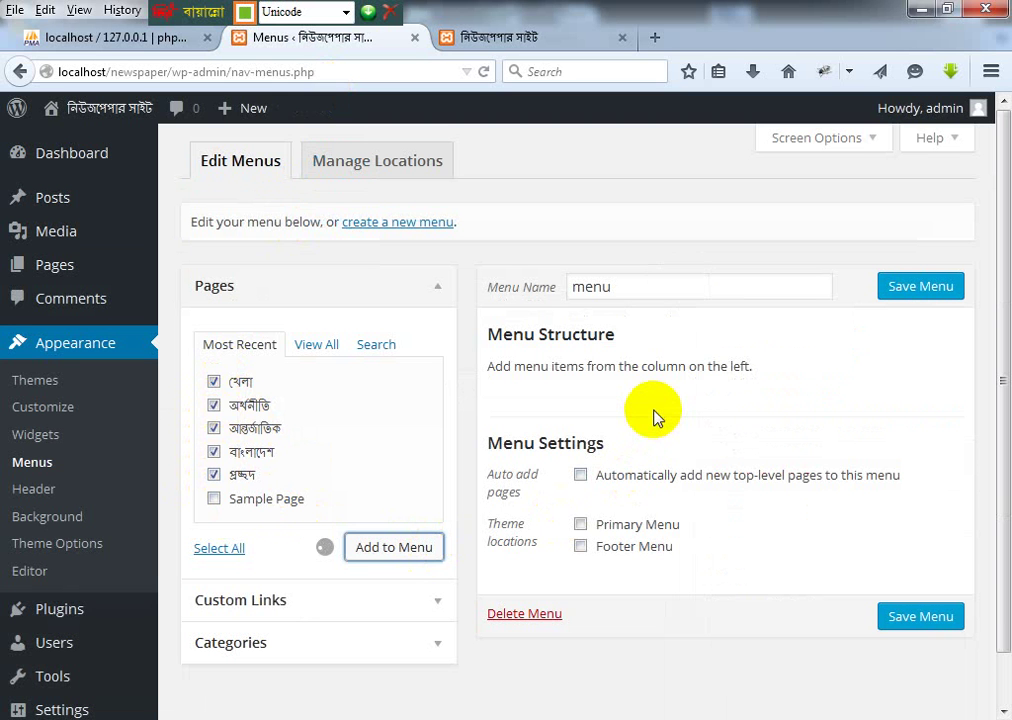
Step: Save the menu and reload the front page to check the navigation bar
{"action": "scroll", "coordinate": [750, 390], "scroll_direction": "down", "scroll_amount": 1}
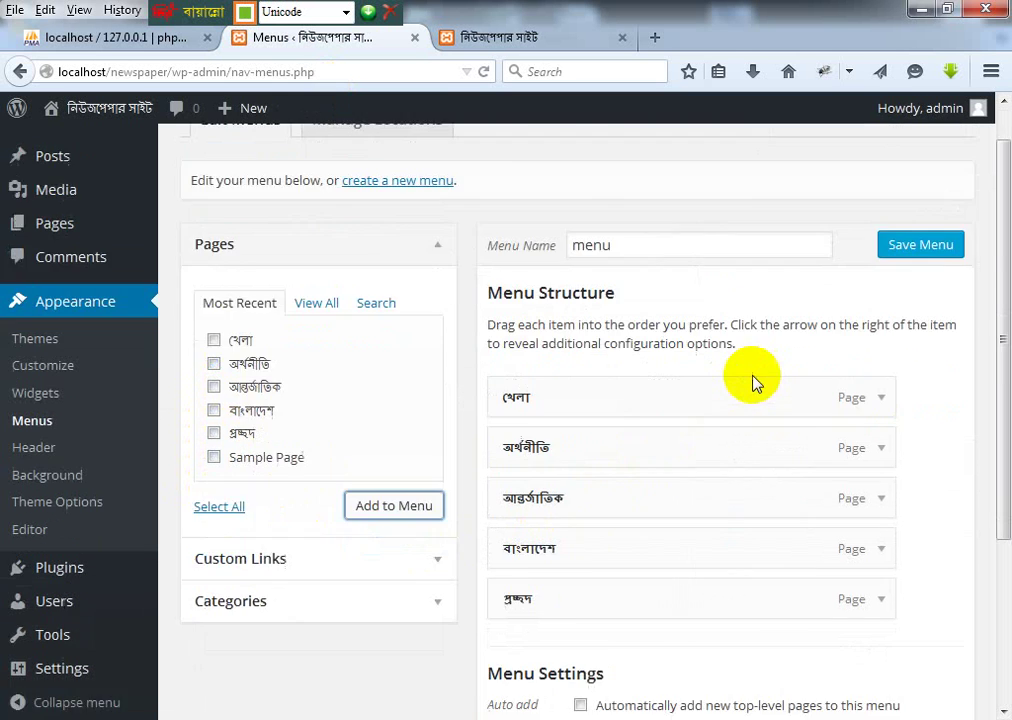
{"action": "scroll", "coordinate": [752, 368], "scroll_direction": "down", "scroll_amount": 3}
{"action": "scroll", "coordinate": [802, 350], "scroll_direction": "up", "scroll_amount": 3}
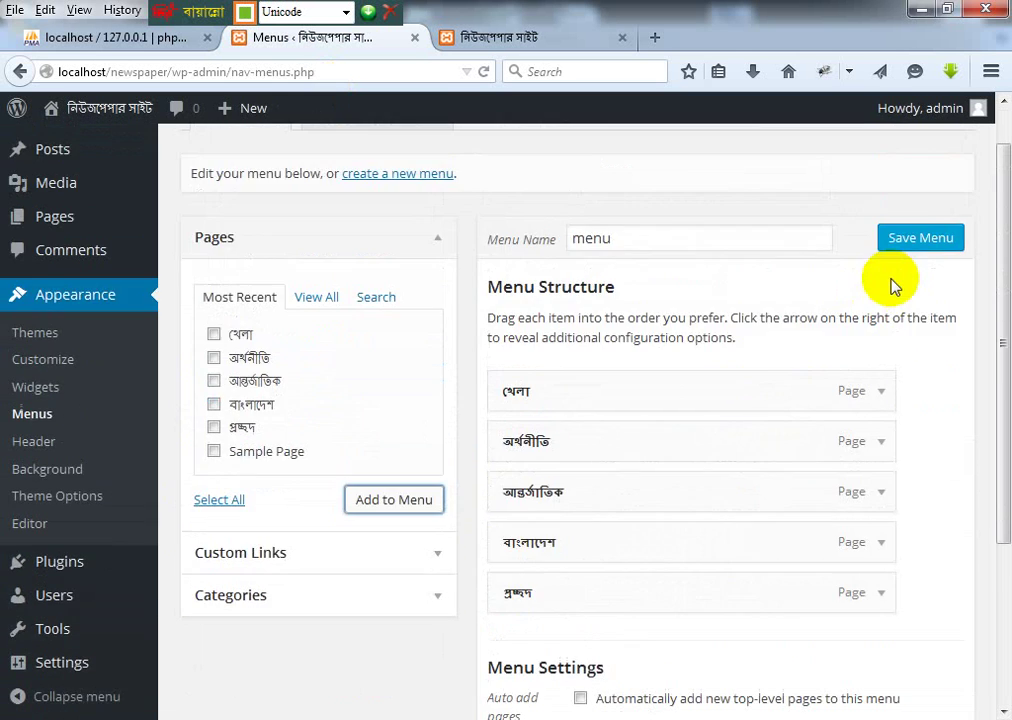
{"action": "left_click", "coordinate": [904, 239]}
{"action": "left_click", "coordinate": [541, 40]}
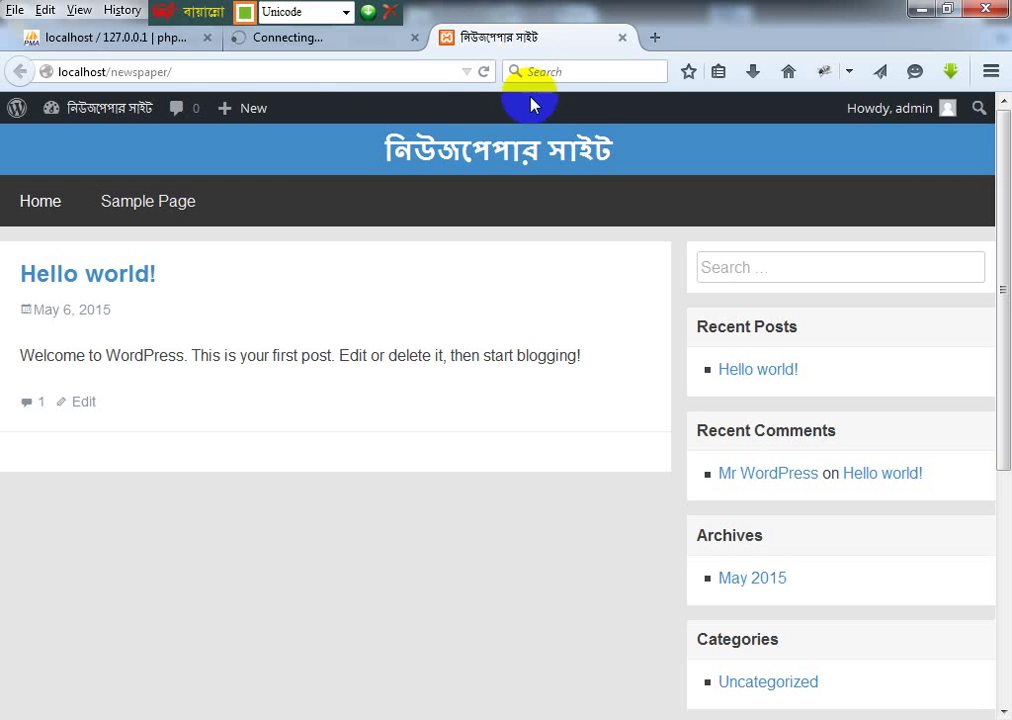
{"action": "left_click", "coordinate": [484, 74]}
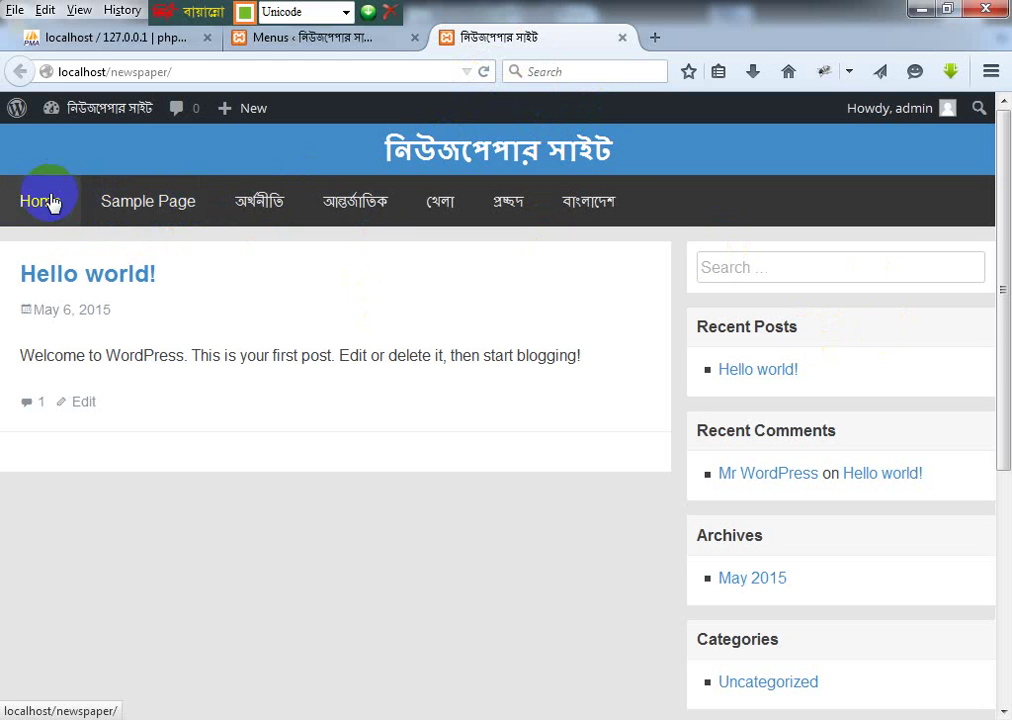
{"action": "left_click", "coordinate": [281, 48]}
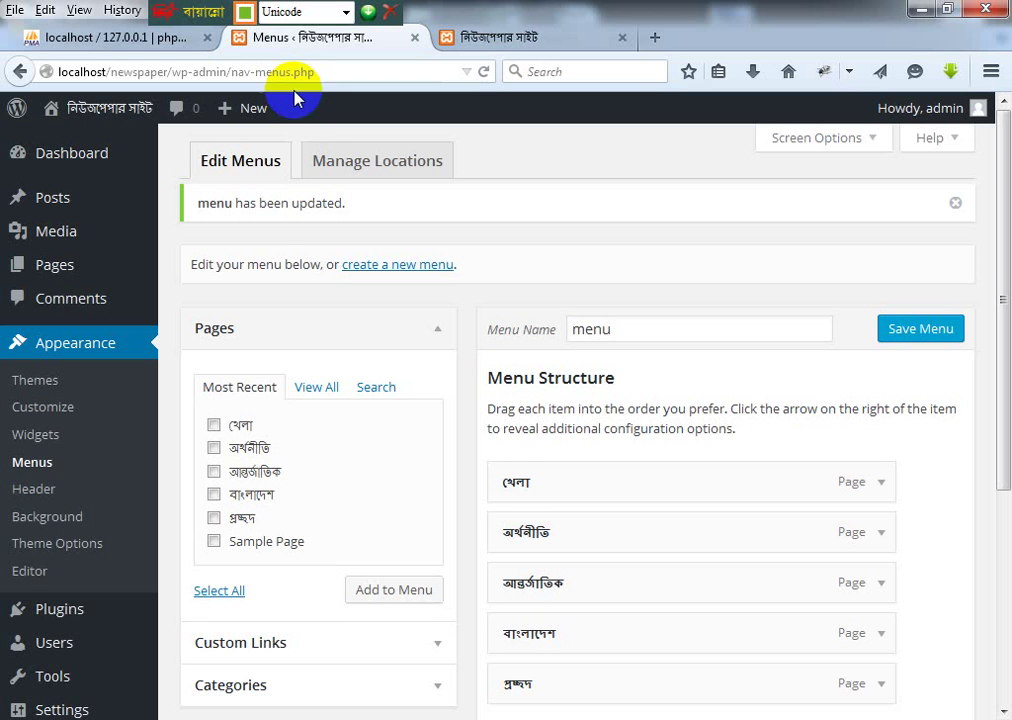
Step: Assign 'menu' to both the Primary Menu and Footer Menu locations and save
{"action": "scroll", "coordinate": [540, 440], "scroll_direction": "down", "scroll_amount": 3}
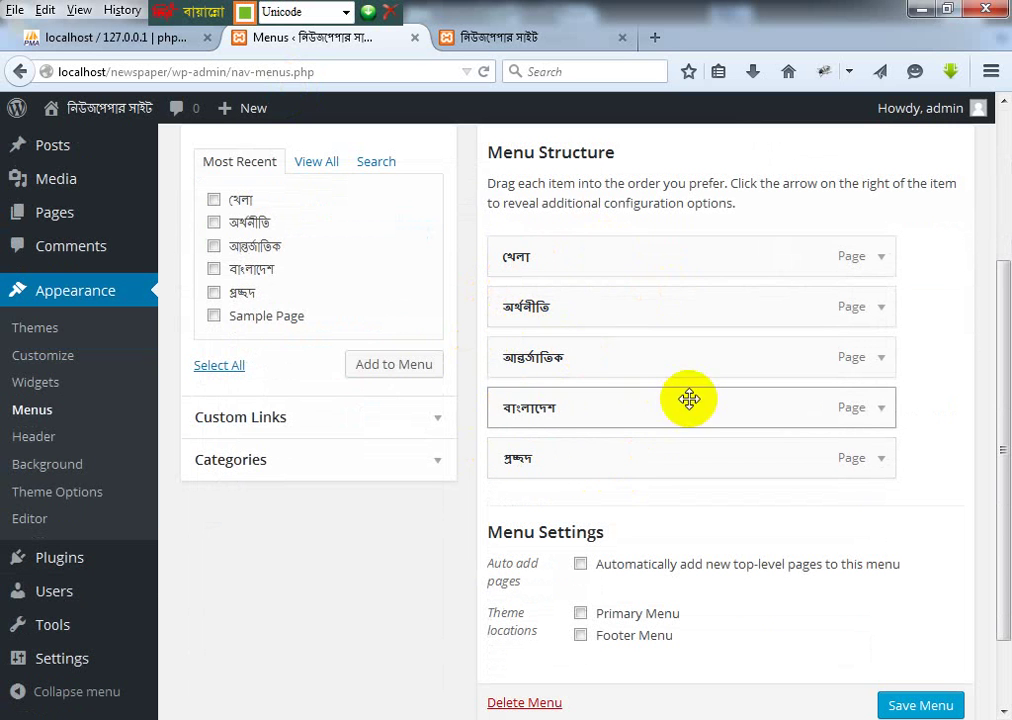
{"action": "scroll", "coordinate": [648, 406], "scroll_direction": "up", "scroll_amount": 3}
{"action": "double_click", "coordinate": [597, 336]}
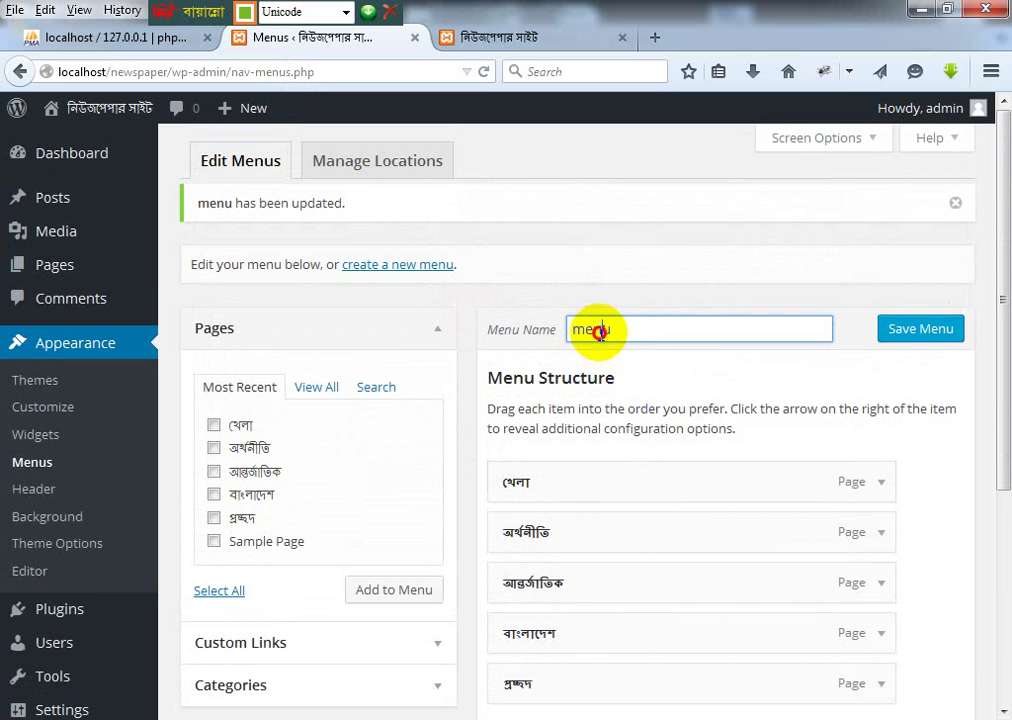
{"action": "left_click", "coordinate": [377, 163]}
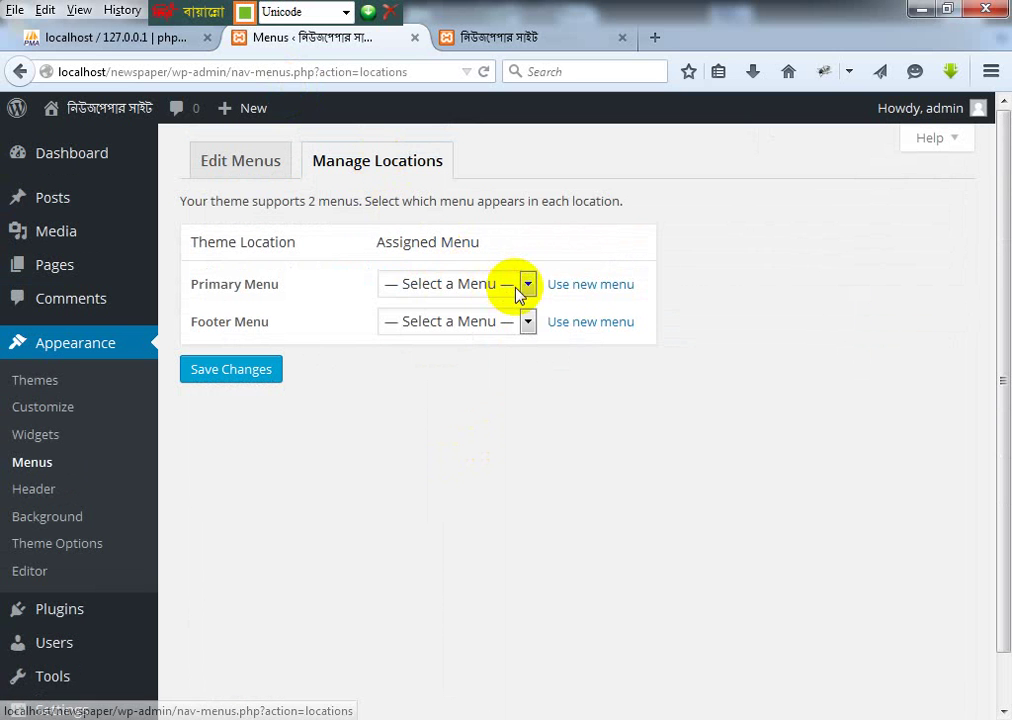
{"action": "left_click", "coordinate": [526, 284]}
{"action": "left_click", "coordinate": [436, 328]}
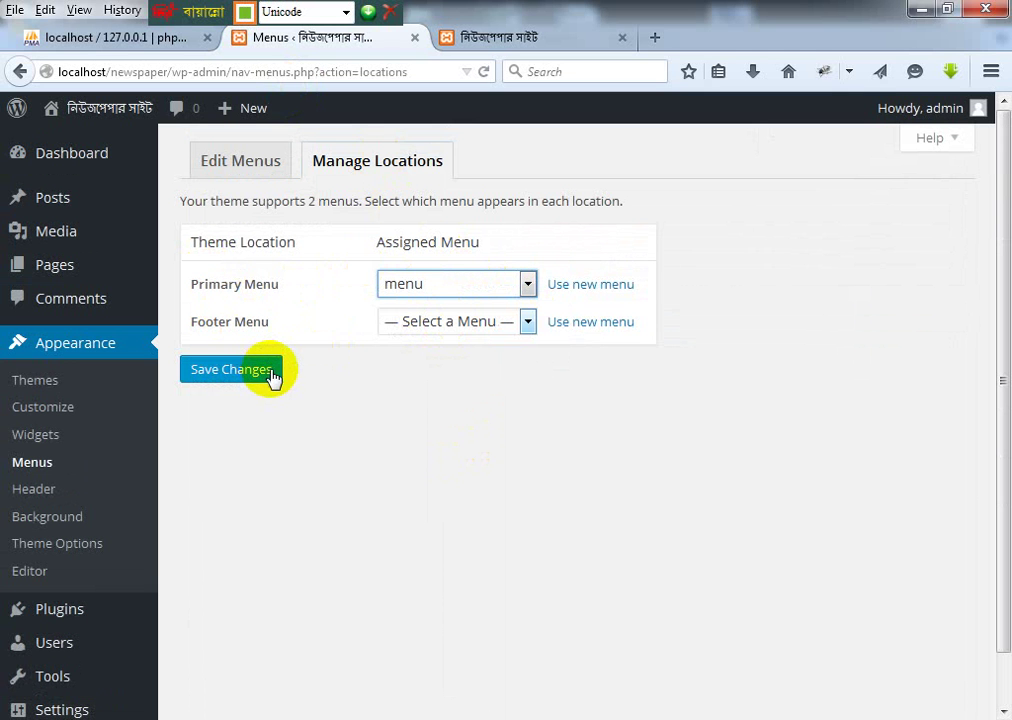
{"action": "left_click", "coordinate": [527, 321]}
{"action": "left_click", "coordinate": [230, 373]}
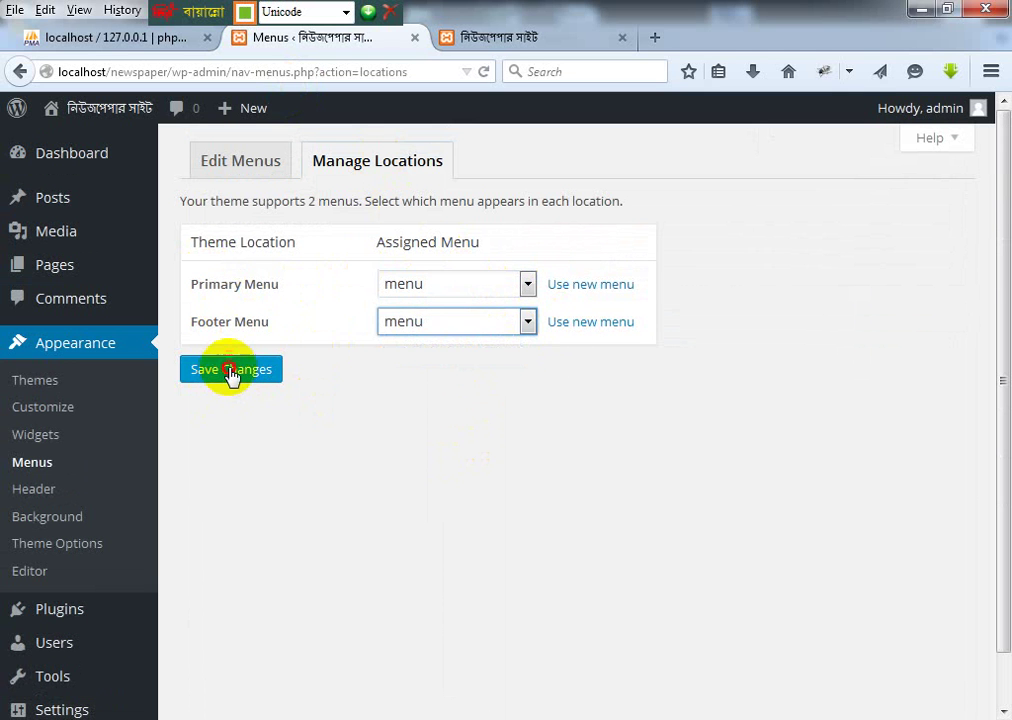
Step: Reload the front page to confirm only the Bengali sections appear in navigation
{"action": "left_click", "coordinate": [505, 38]}
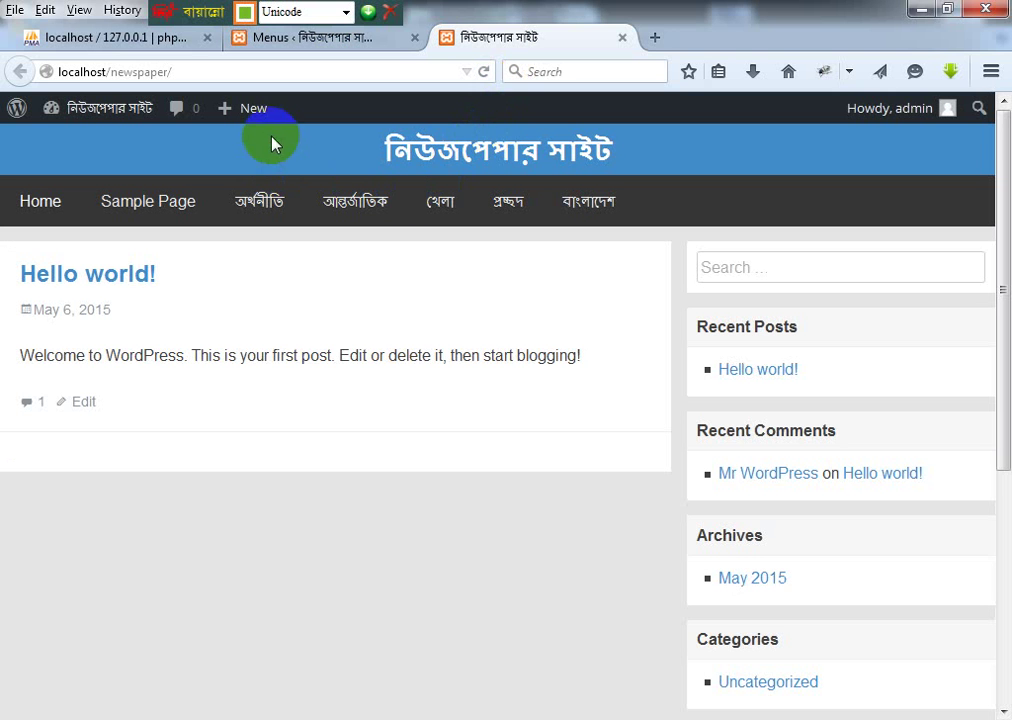
{"action": "left_click", "coordinate": [165, 203]}
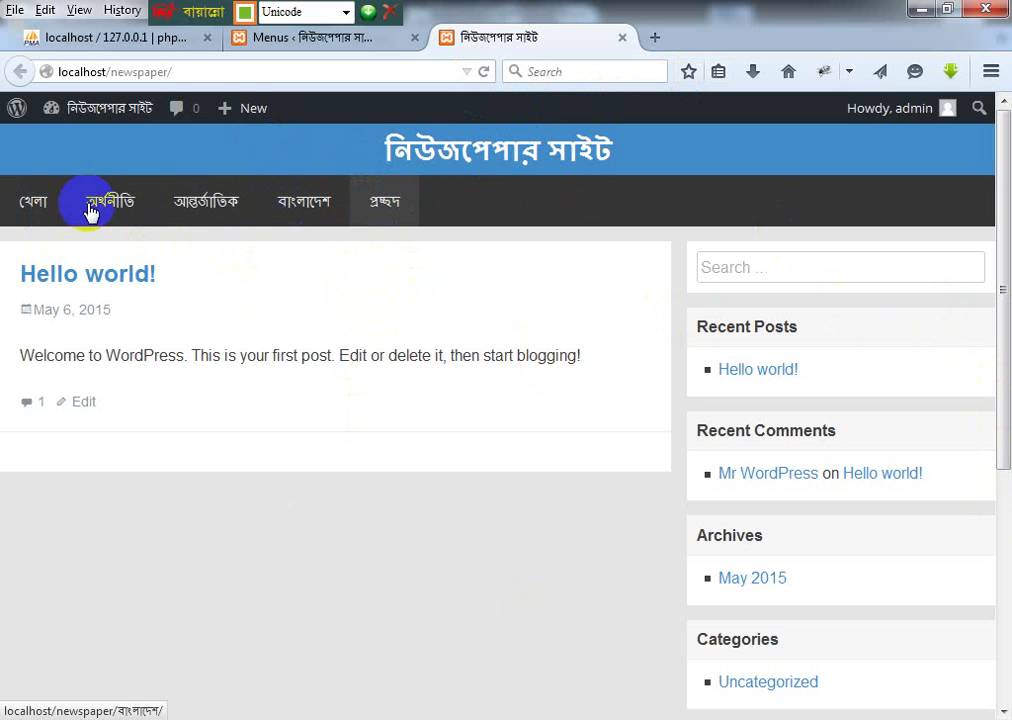
{"action": "left_click", "coordinate": [307, 40]}
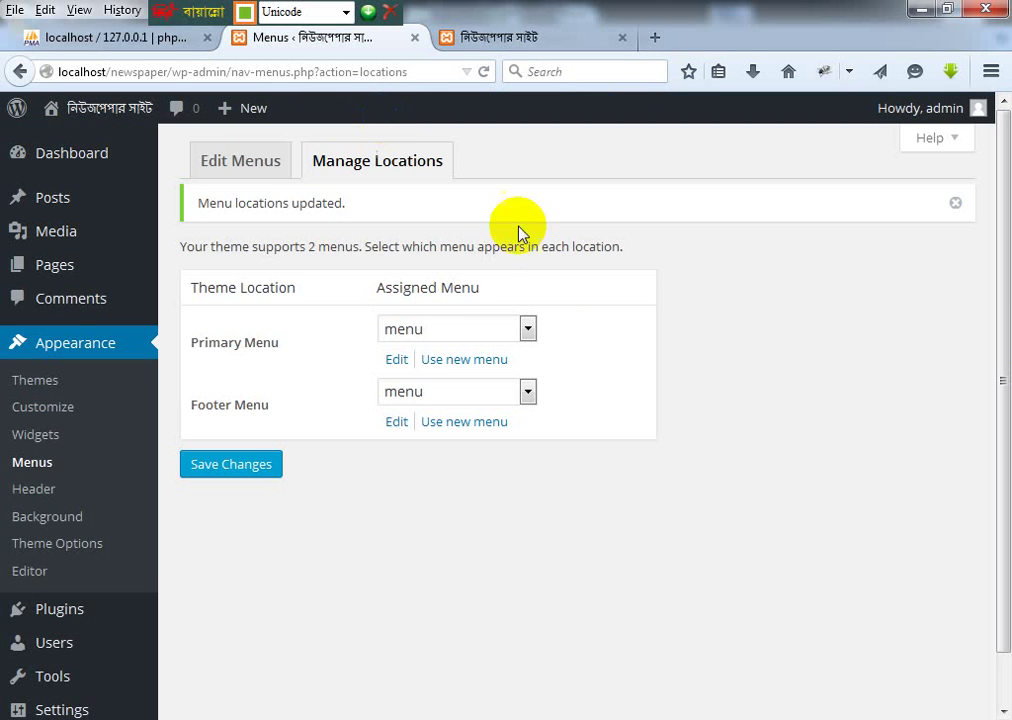
Step: Move প্রচ্ছদ to the top of the menu structure, save, and reload the front page
{"action": "left_click", "coordinate": [258, 168]}
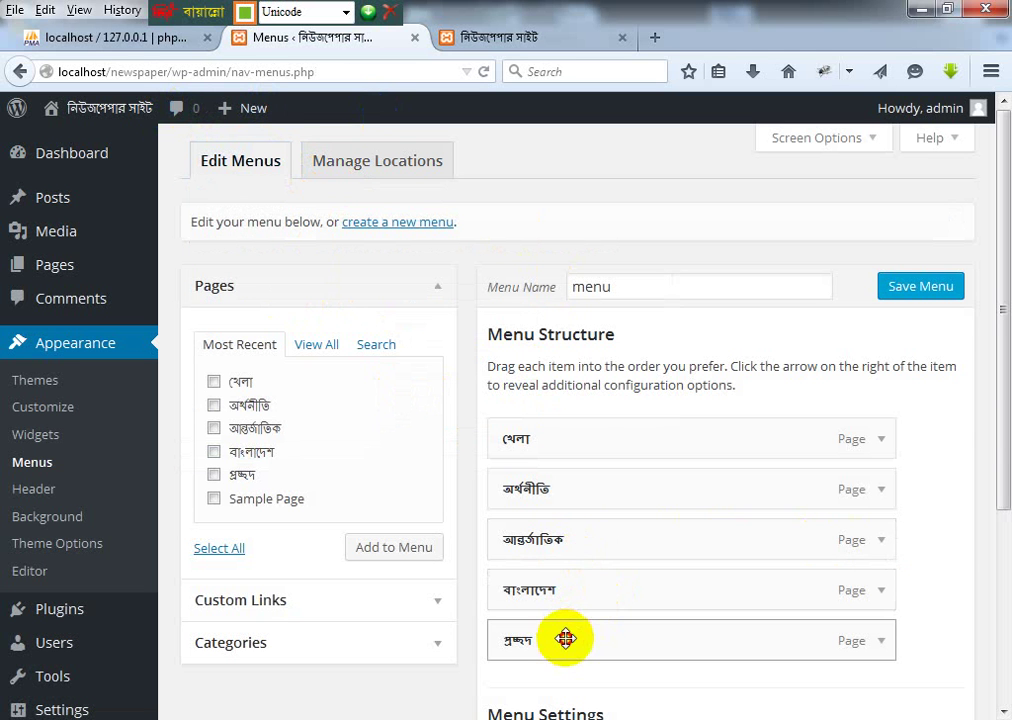
{"action": "left_click_drag", "start_coordinate": [566, 638], "coordinate": [567, 430]}
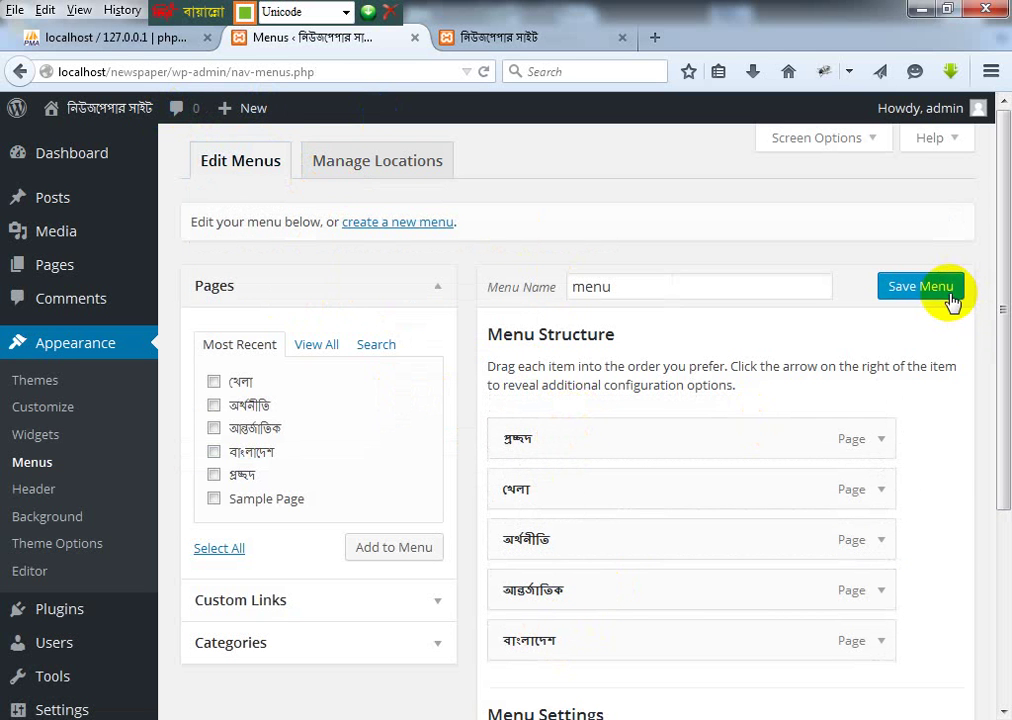
{"action": "left_click", "coordinate": [912, 285]}
{"action": "left_click", "coordinate": [508, 38]}
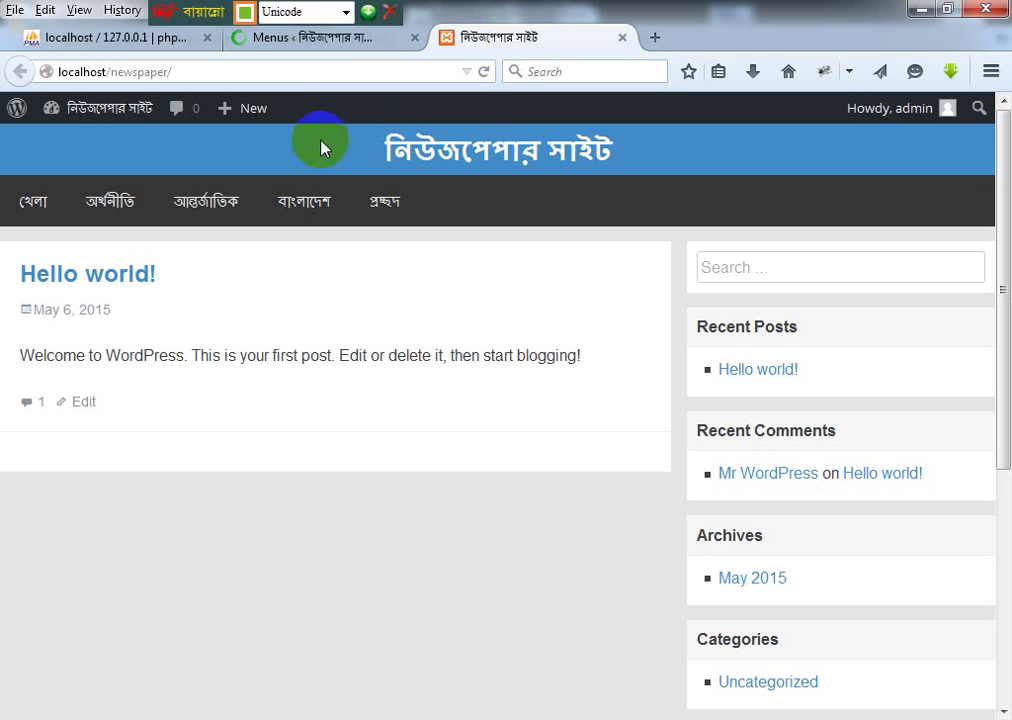
{"action": "left_click", "coordinate": [483, 71]}
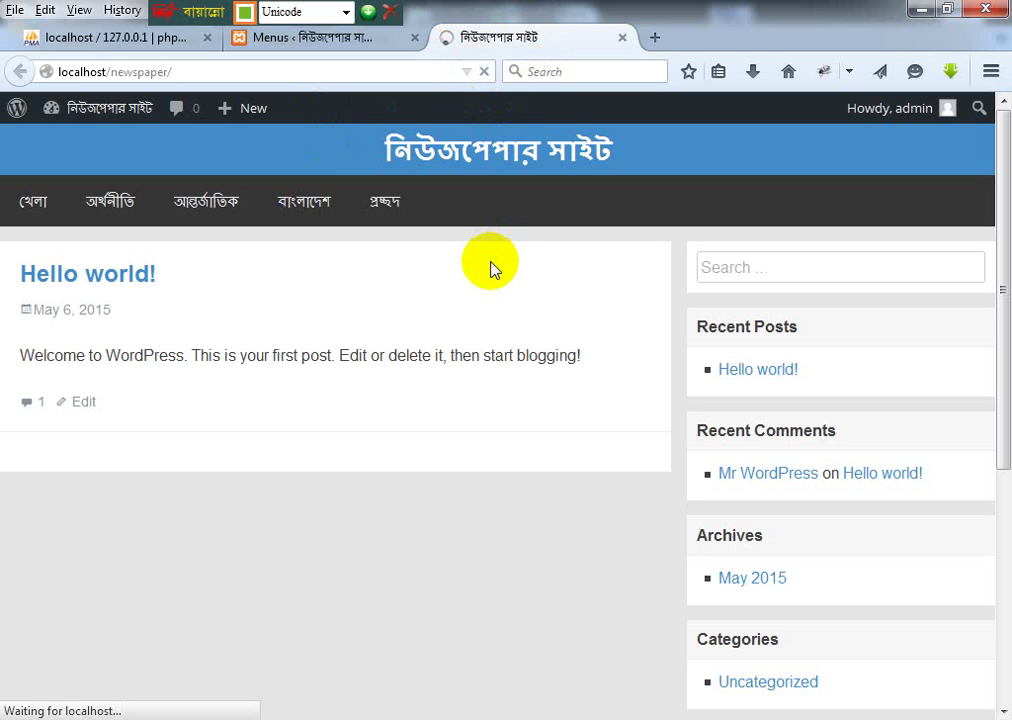
{"action": "left_click", "coordinate": [35, 200]}
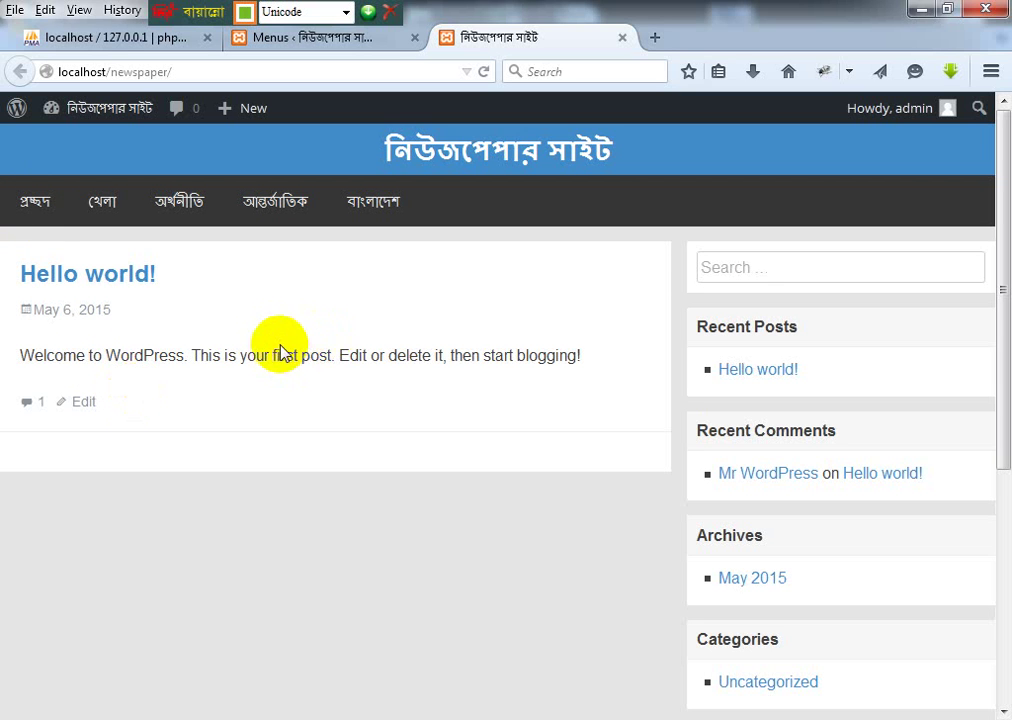
{"action": "left_click", "coordinate": [259, 196]}
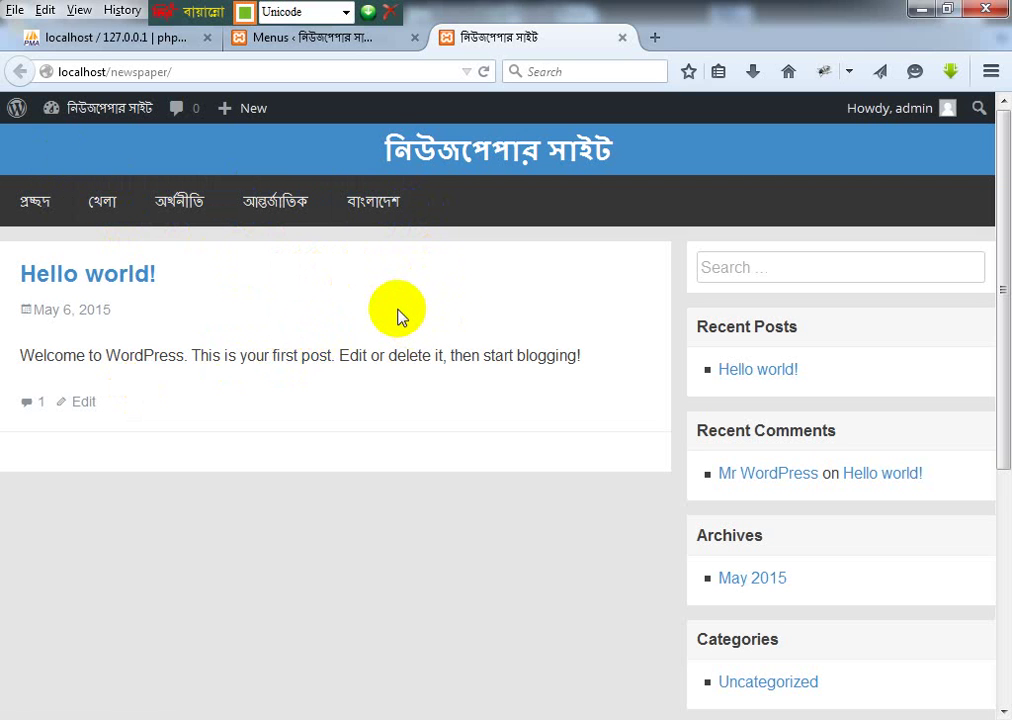
{"action": "left_click", "coordinate": [11, 191]}
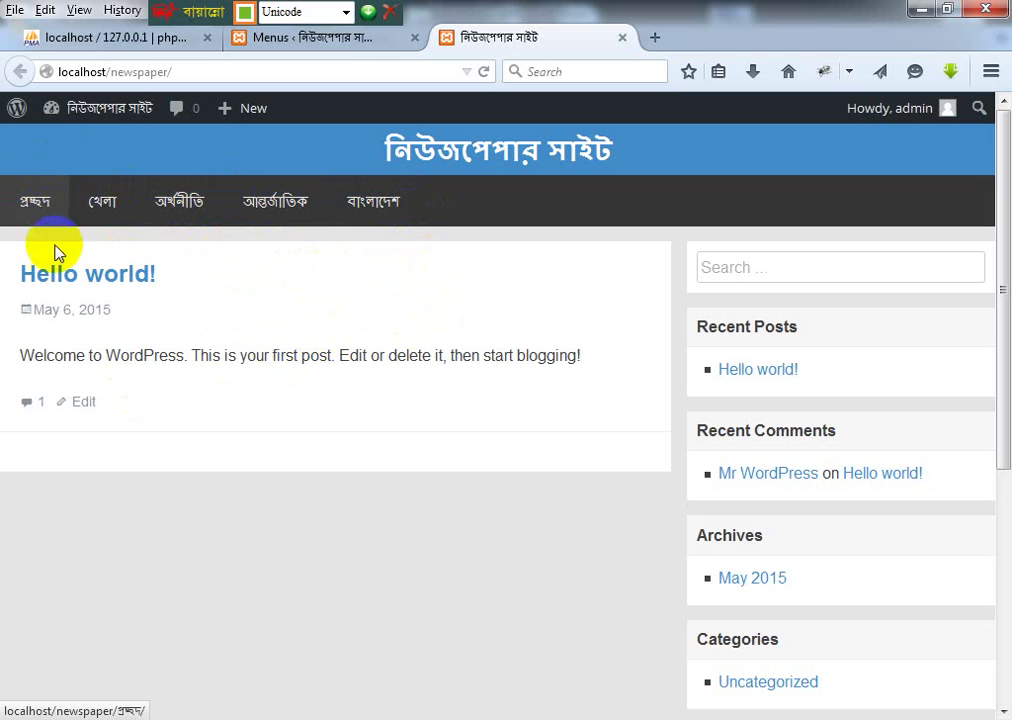
{"action": "left_click", "coordinate": [40, 220]}
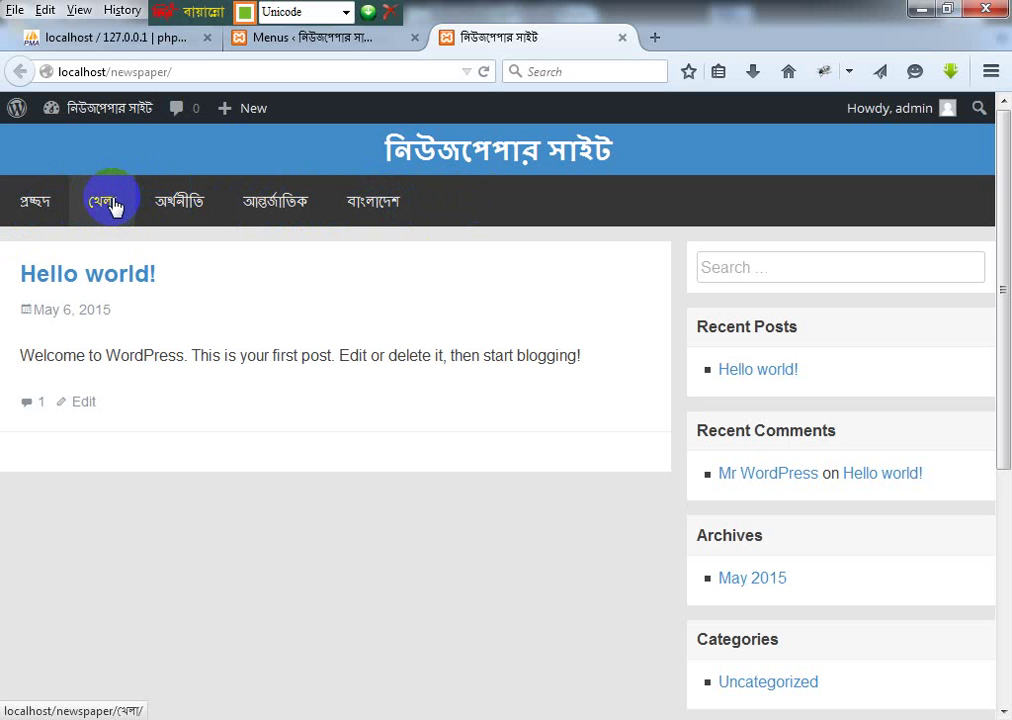
{"action": "left_click", "coordinate": [375, 199]}
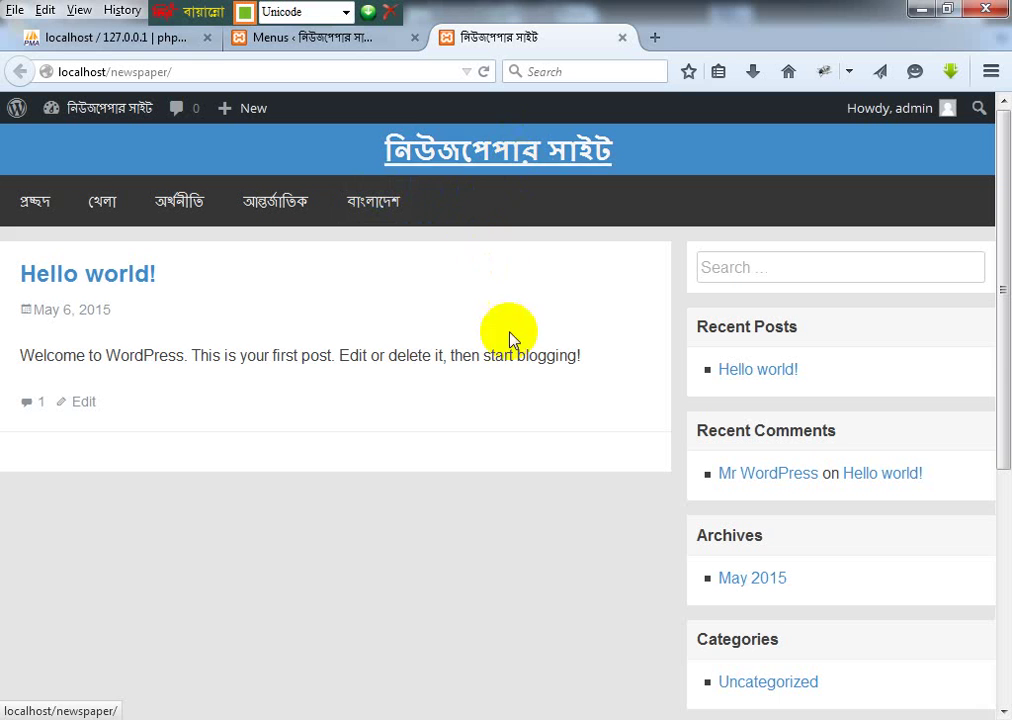
{"action": "left_click", "coordinate": [137, 158]}
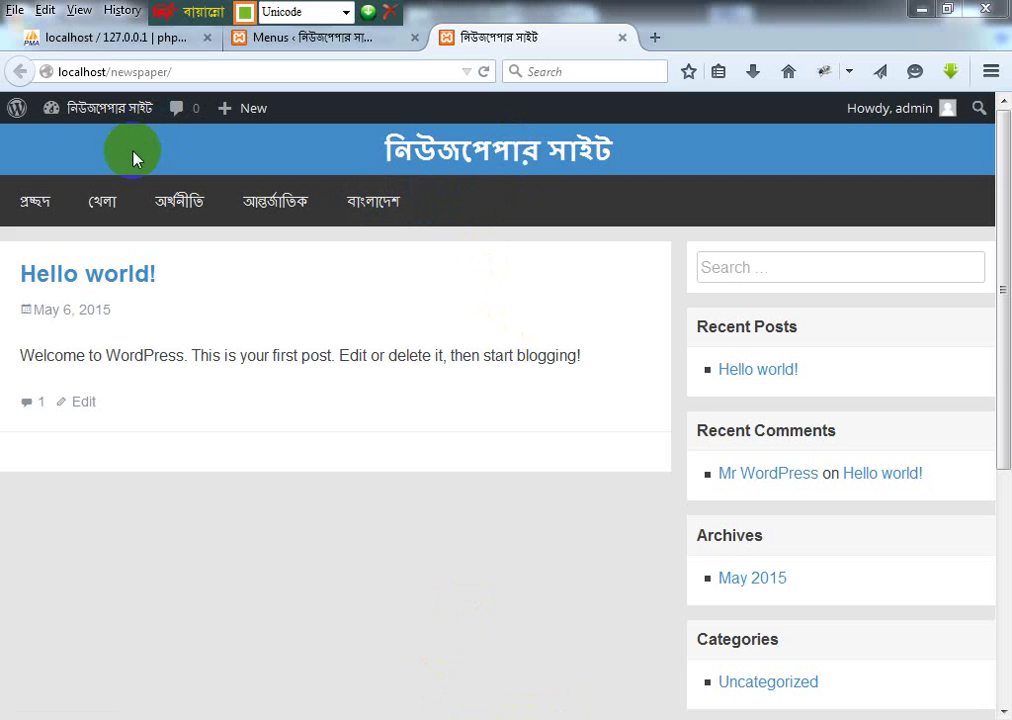
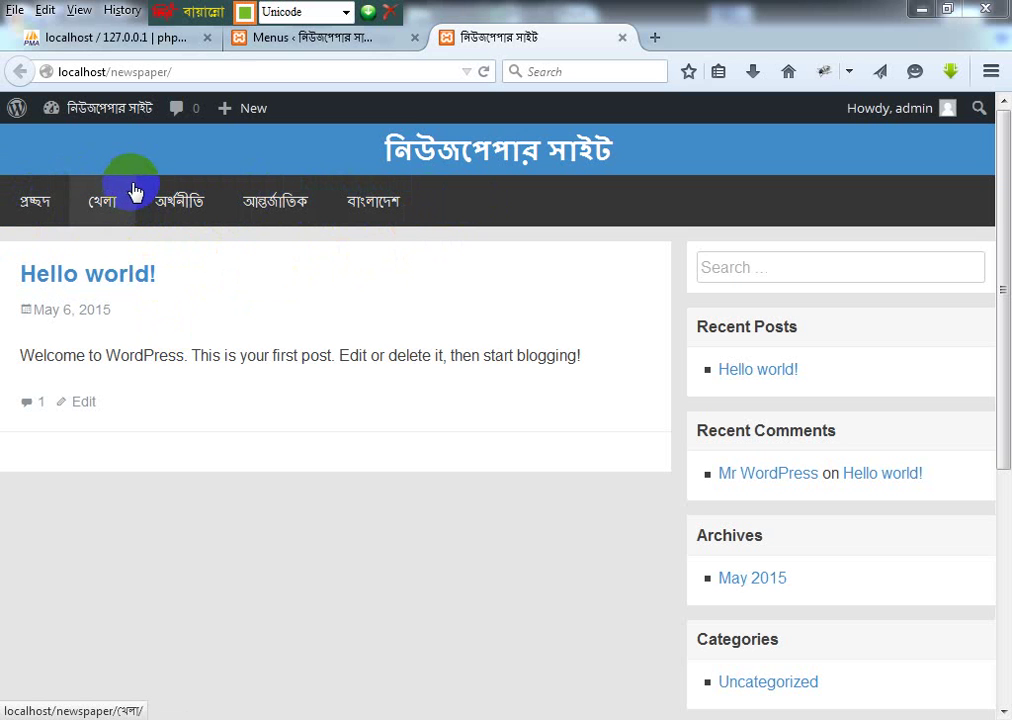
Step: View the আন্তর্জাতিক section on the front page, then return to the Menus admin page
{"action": "left_click", "coordinate": [262, 221]}
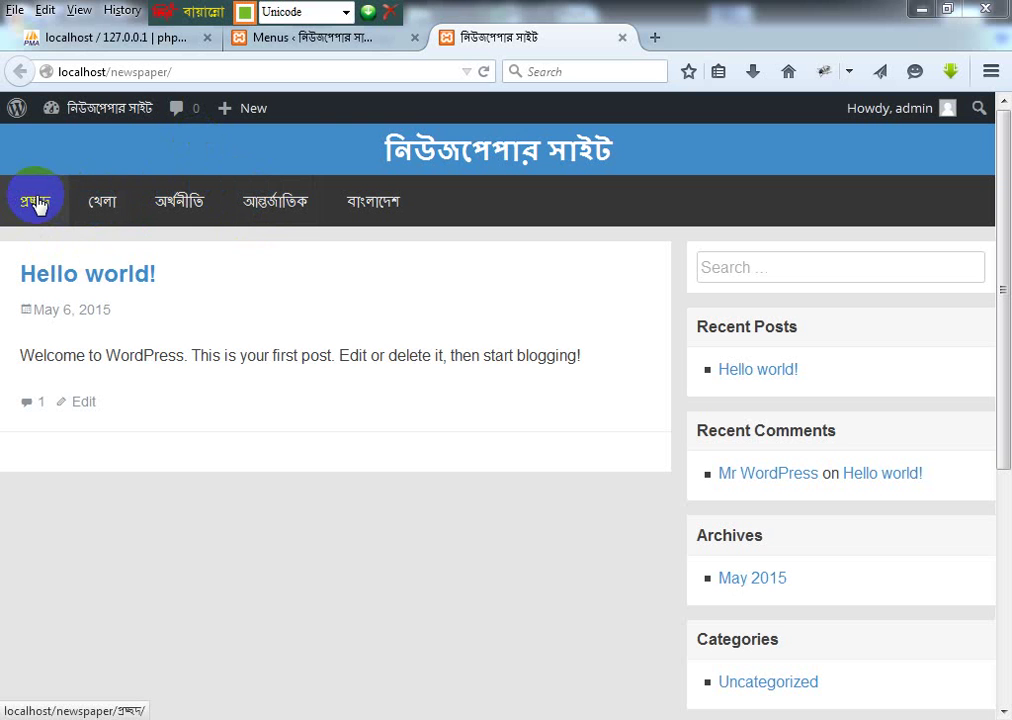
{"action": "left_click", "coordinate": [290, 38]}
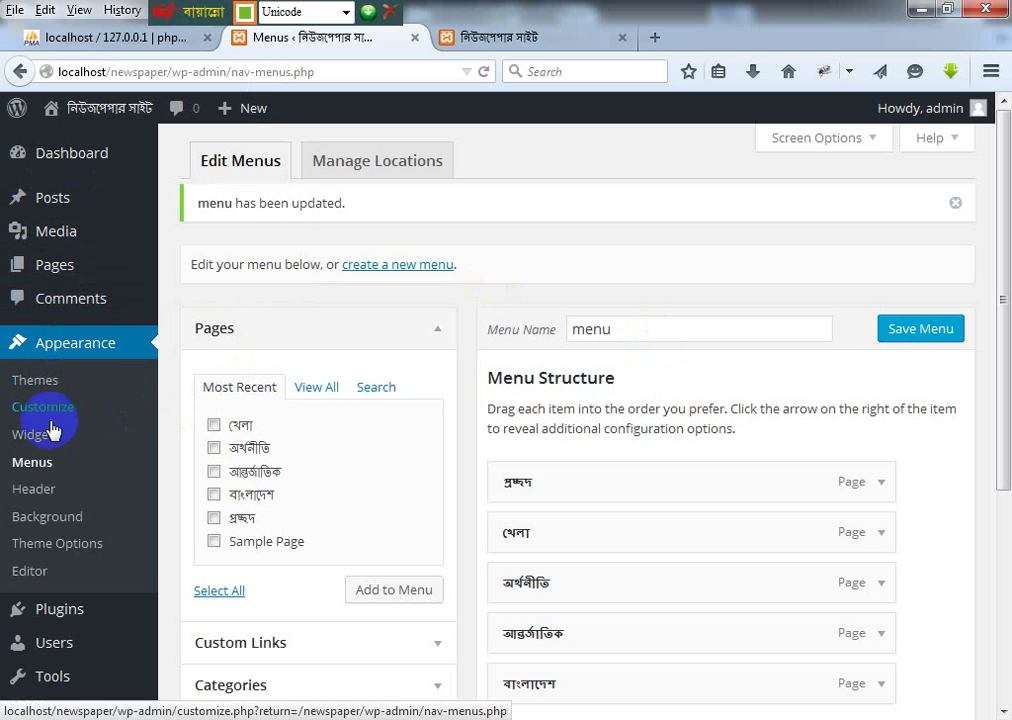
Step: Load Posts > Categories, glance at the Notepad++ notes, and return to the site's front page
{"action": "mouse_move", "coordinate": [62, 212]}
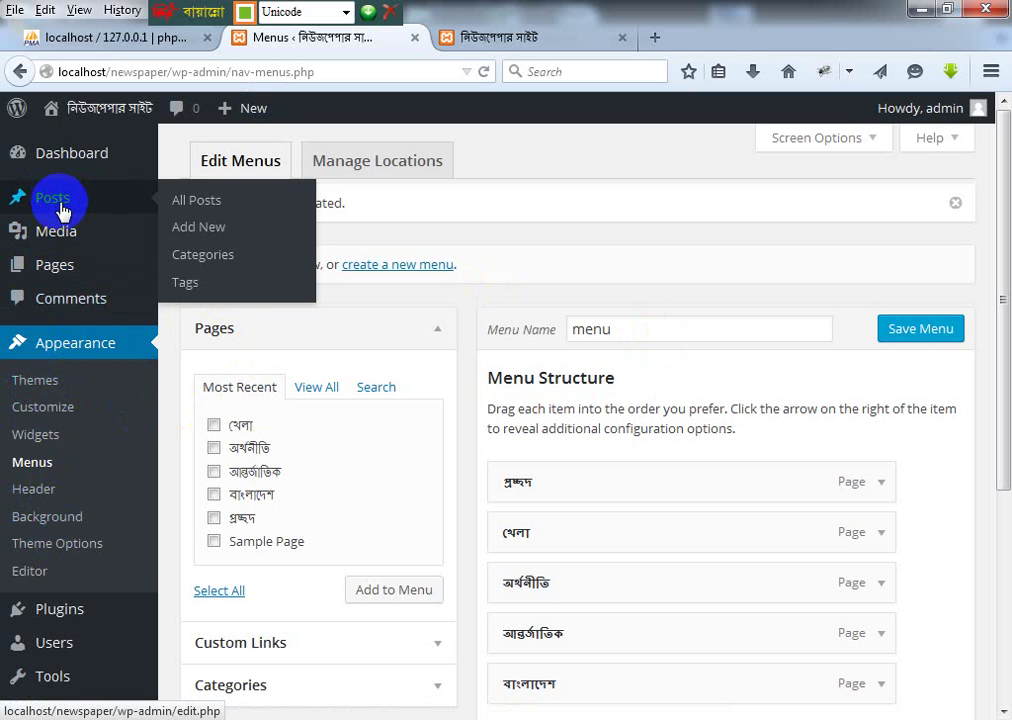
{"action": "left_click", "coordinate": [214, 262]}
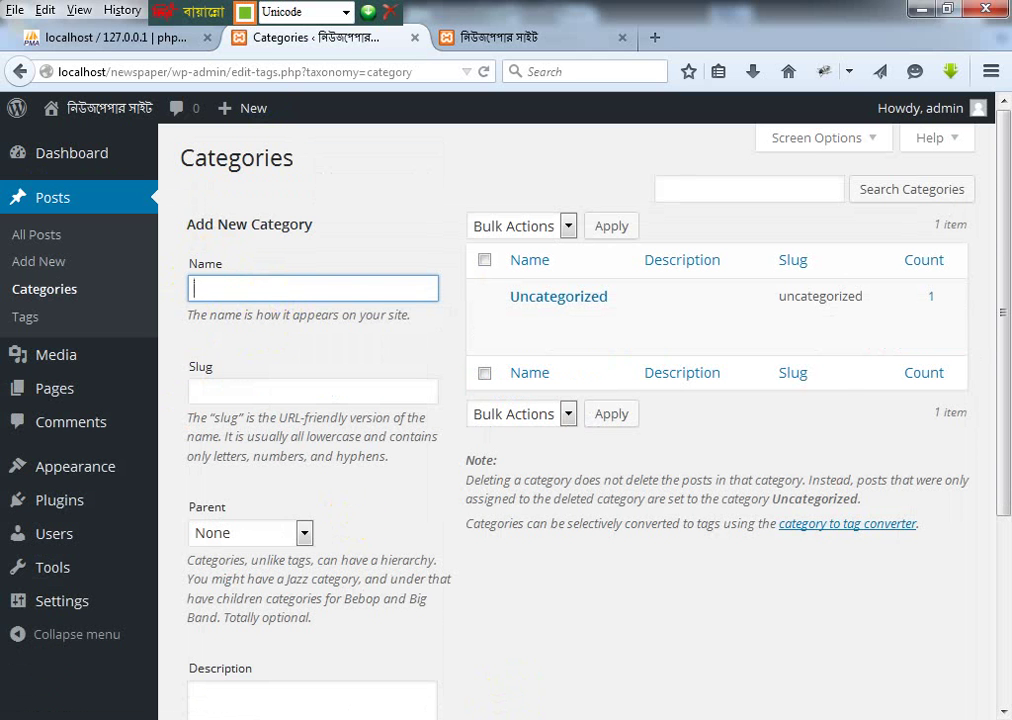
{"action": "left_click", "coordinate": [506, 715]}
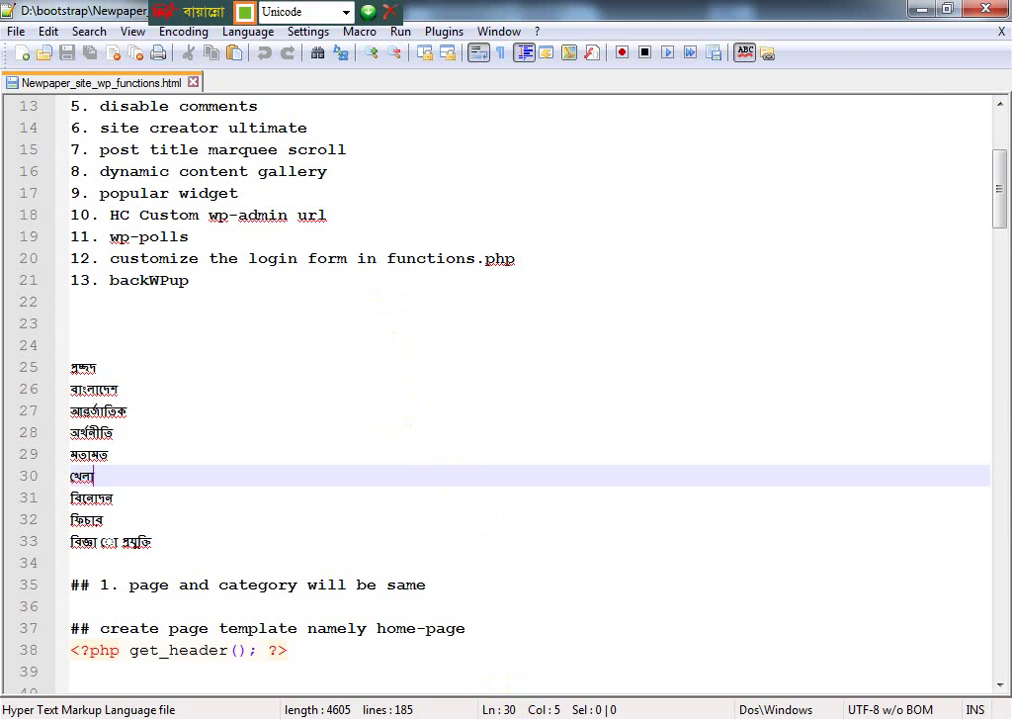
{"action": "left_click", "coordinate": [385, 716]}
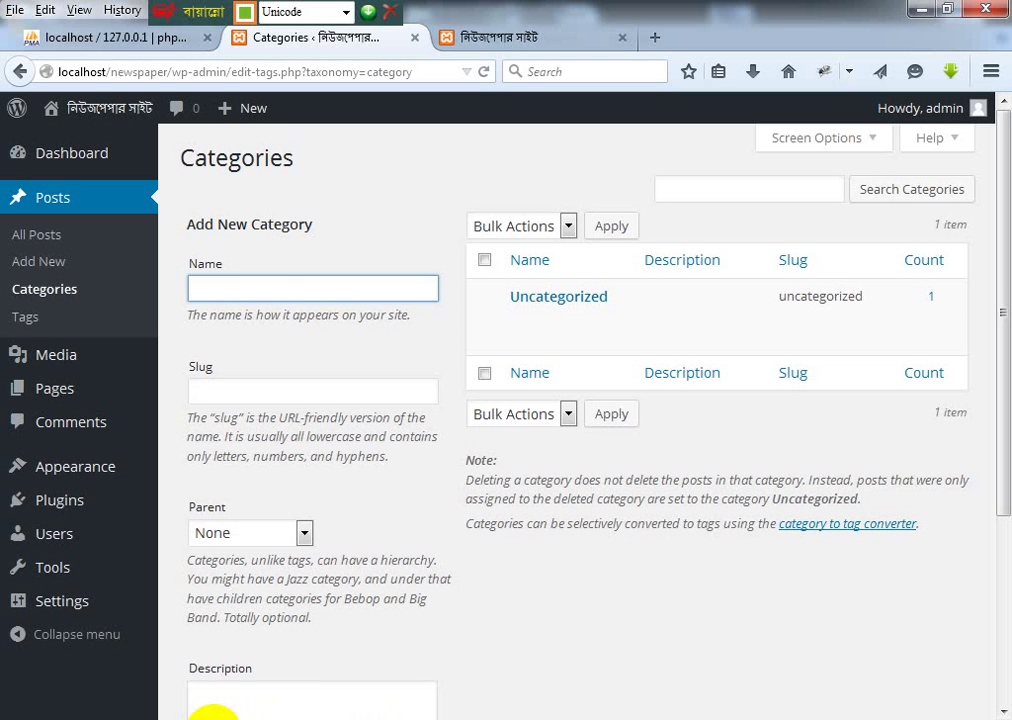
{"action": "left_click", "coordinate": [213, 715]}
{"action": "left_click", "coordinate": [385, 716]}
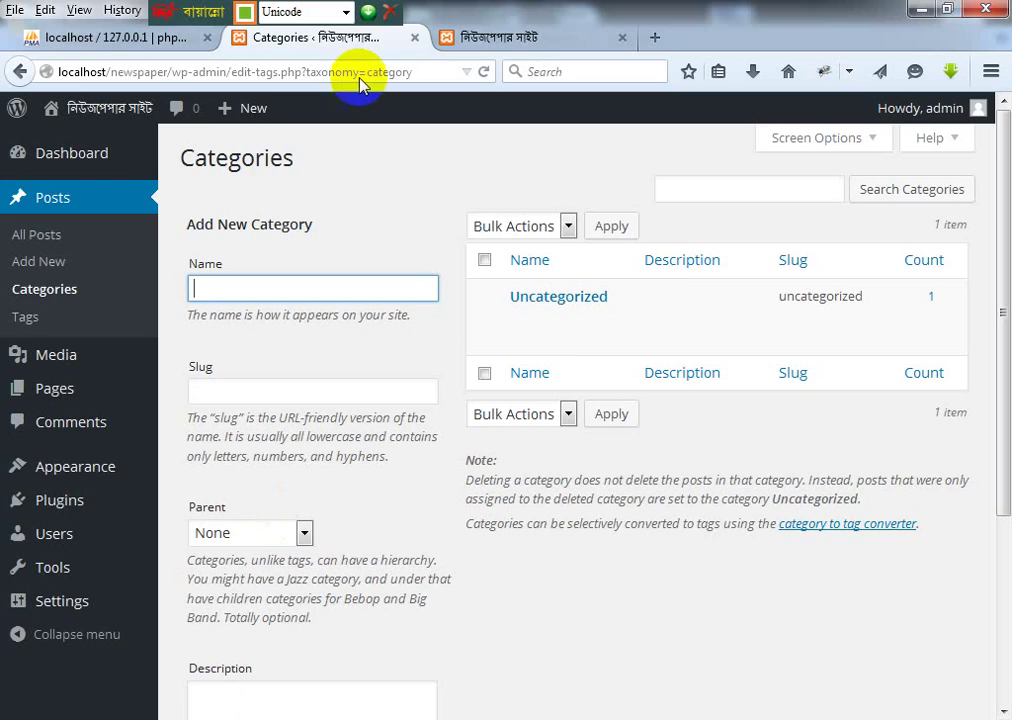
{"action": "left_click", "coordinate": [518, 40]}
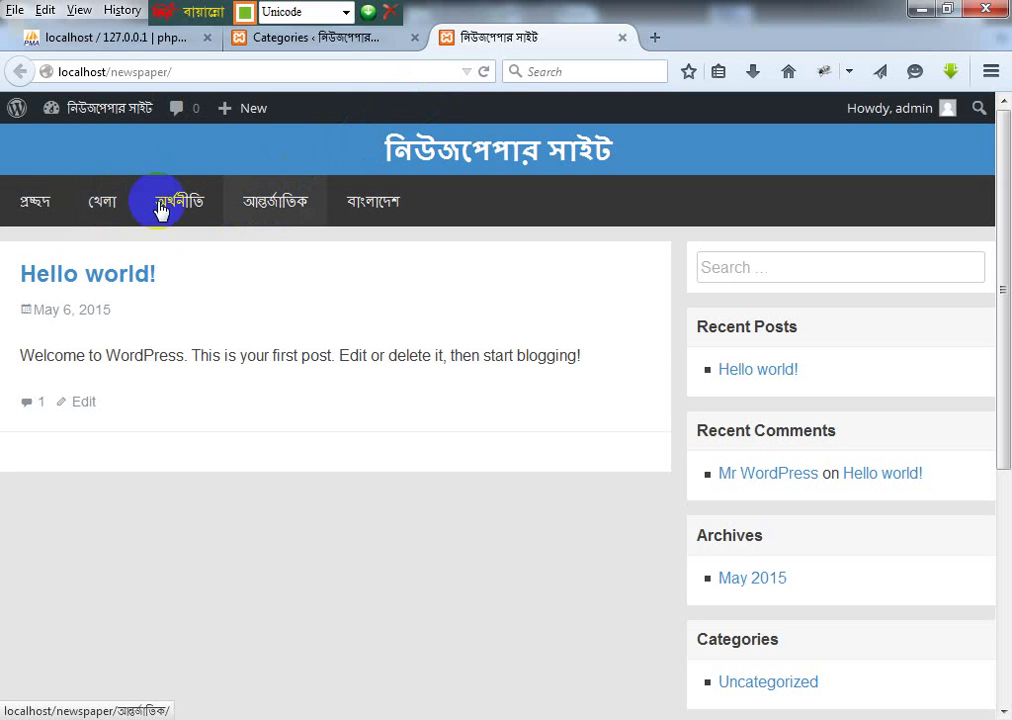
Step: Browse the প্রচ্ছদ and খেলা sections, then select the nav labels from প্রচ্ছদ to বাংলাদেশ
{"action": "left_click", "coordinate": [28, 203]}
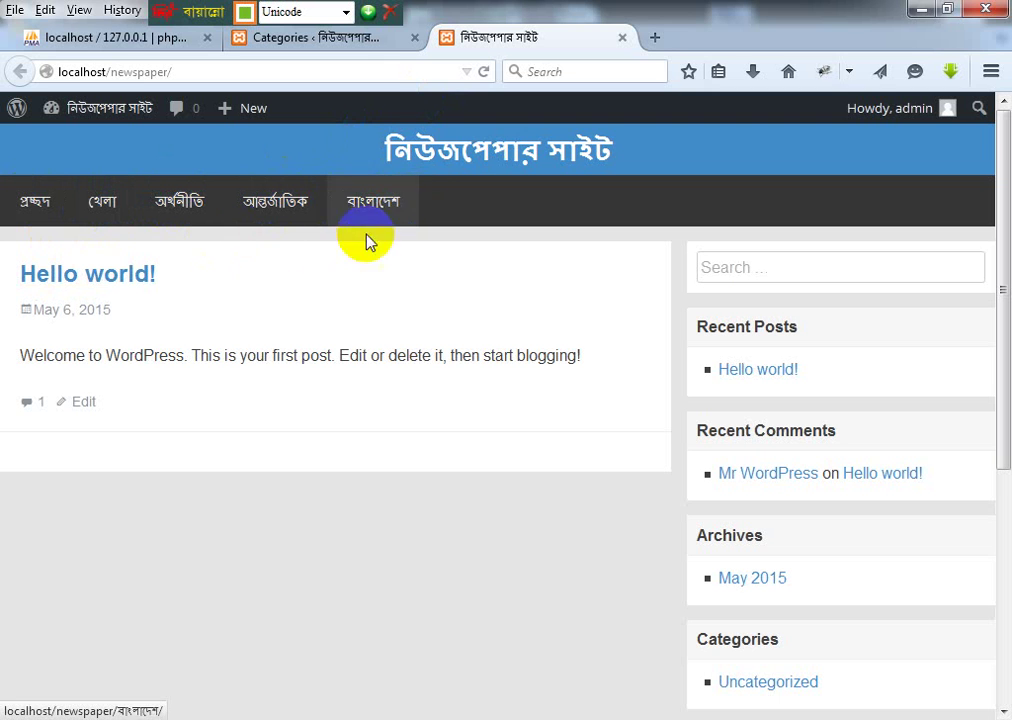
{"action": "left_click", "coordinate": [100, 203]}
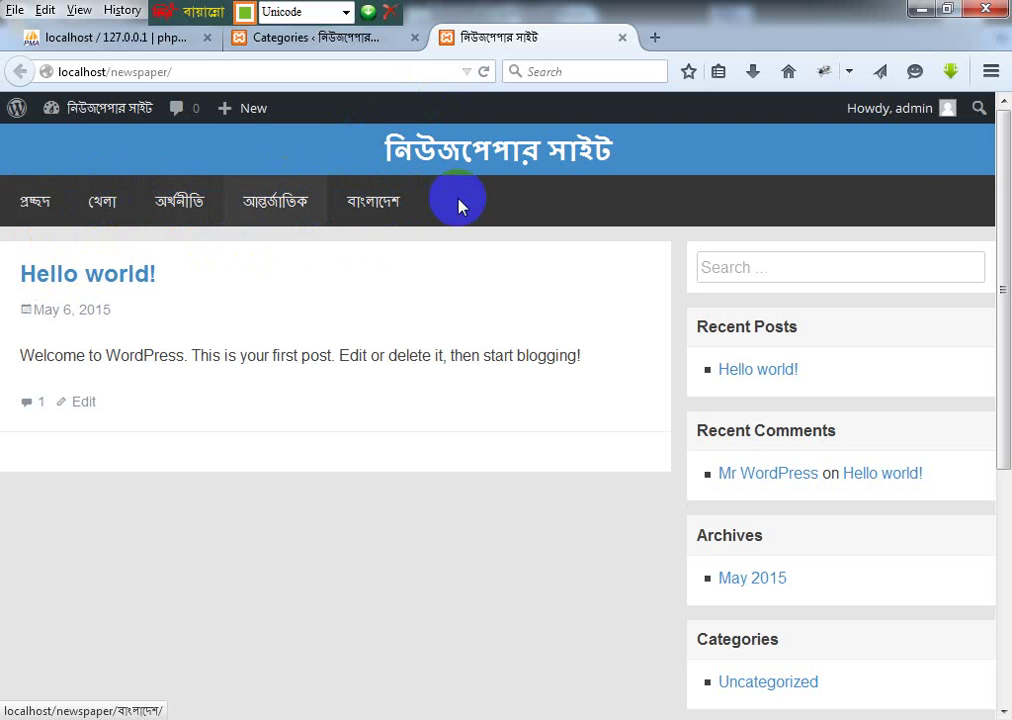
{"action": "left_click_drag", "start_coordinate": [454, 204], "coordinate": [368, 205]}
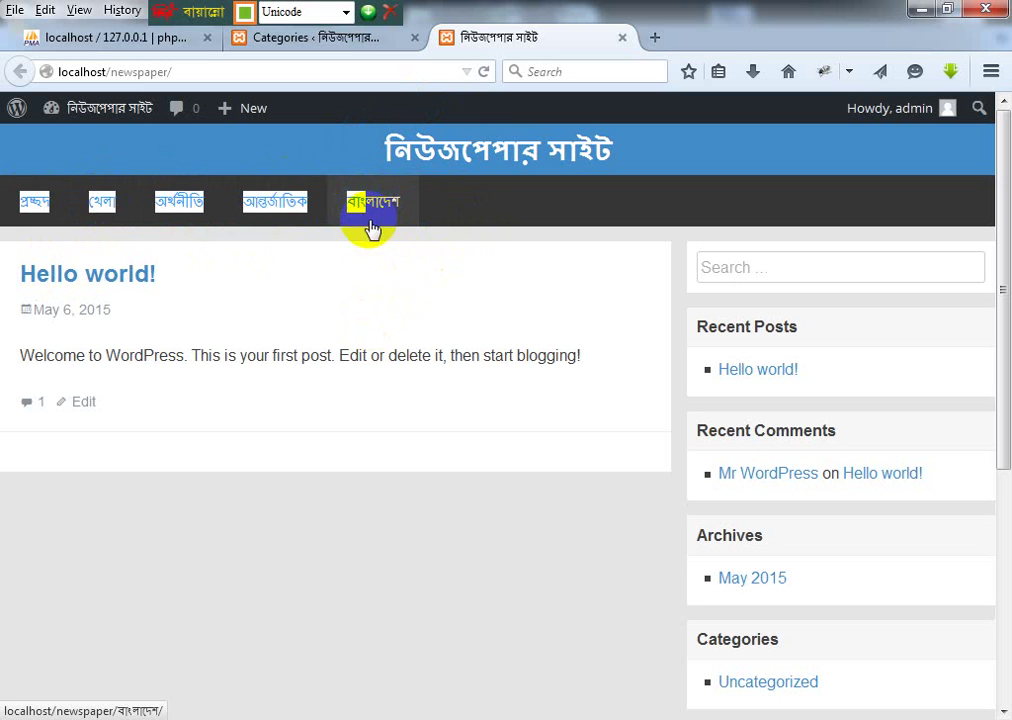
{"action": "left_click", "coordinate": [217, 286]}
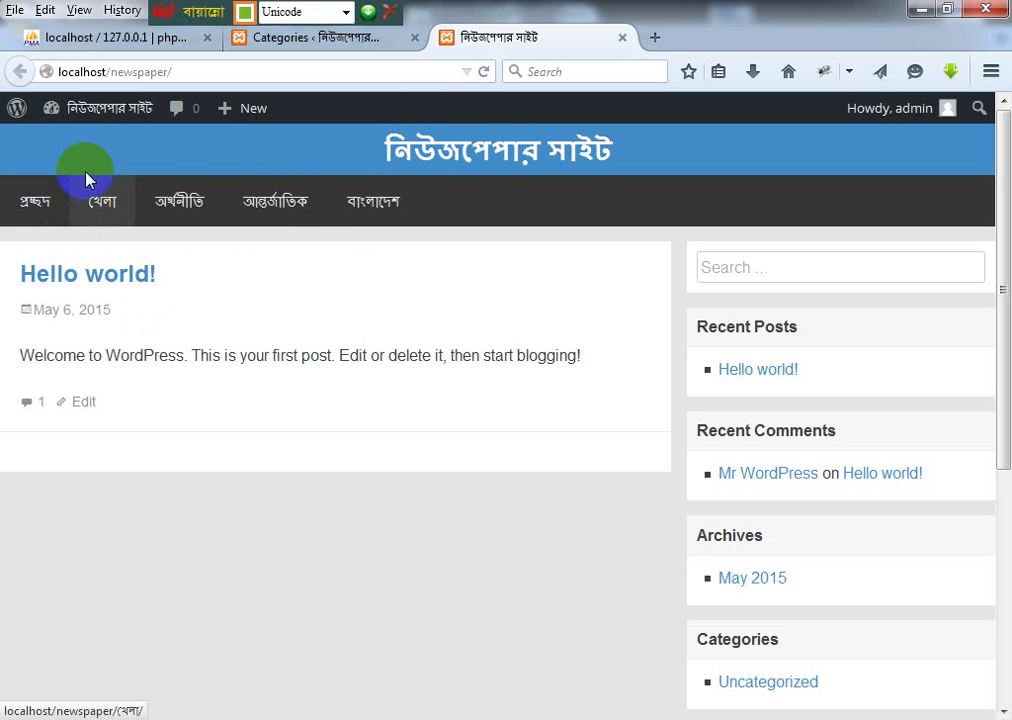
{"action": "left_click_drag", "start_coordinate": [79, 156], "coordinate": [130, 214]}
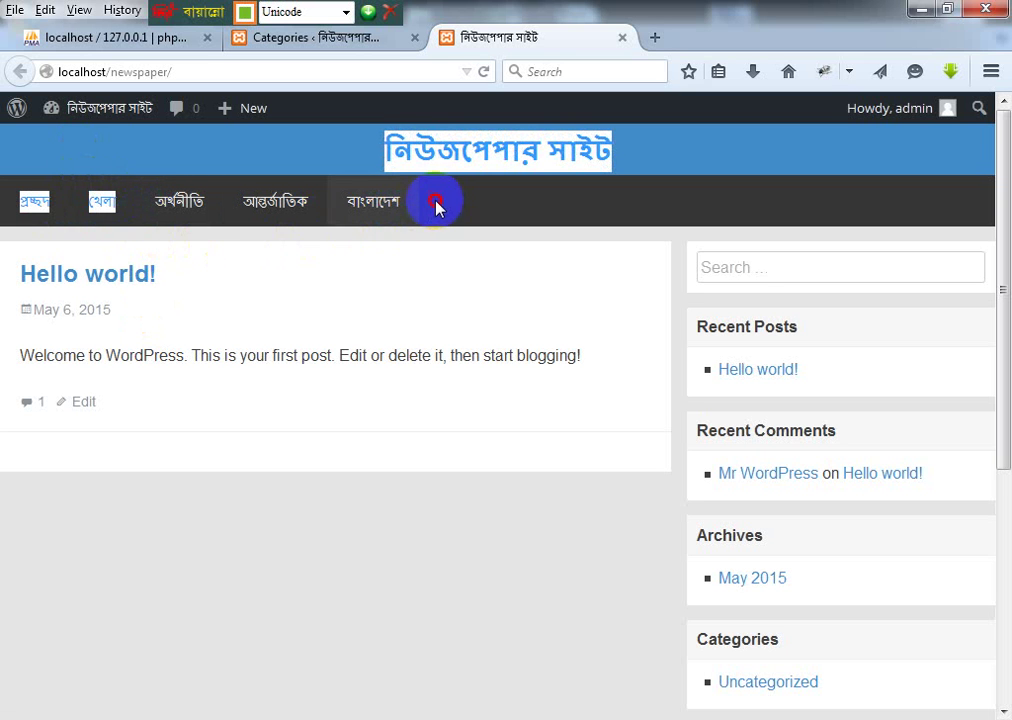
{"action": "left_click_drag", "start_coordinate": [436, 205], "coordinate": [405, 213]}
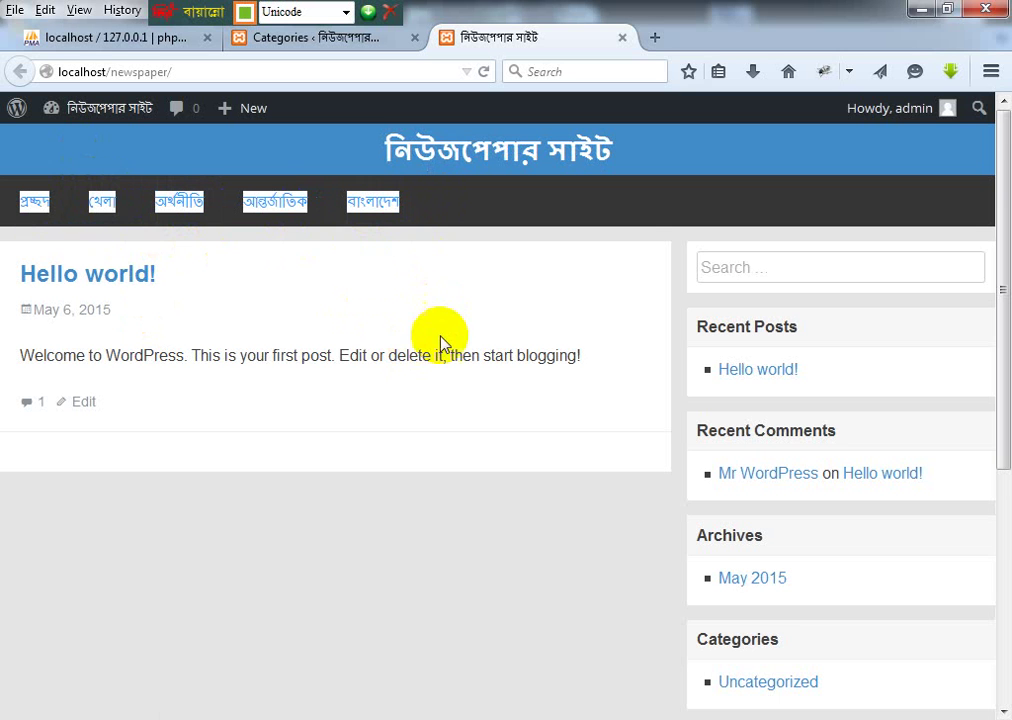
Step: Copy the selected menu names, check the Notepad++ notes, and return to the Categories page
{"action": "mouse_move", "coordinate": [946, 110]}
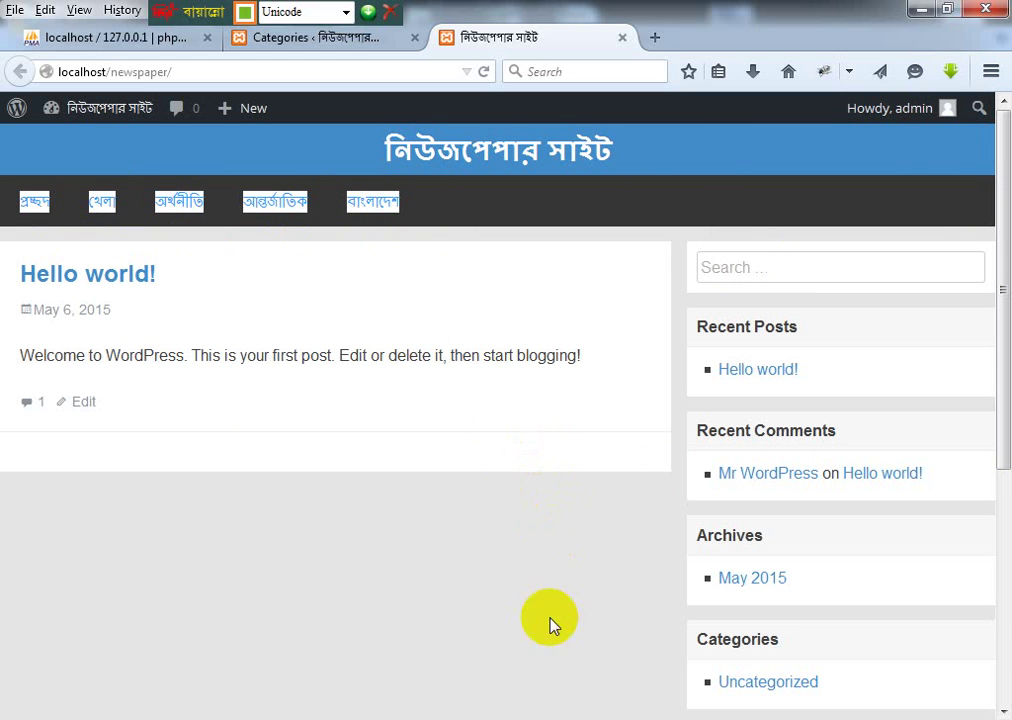
{"action": "key", "text": "alt+Tab"}
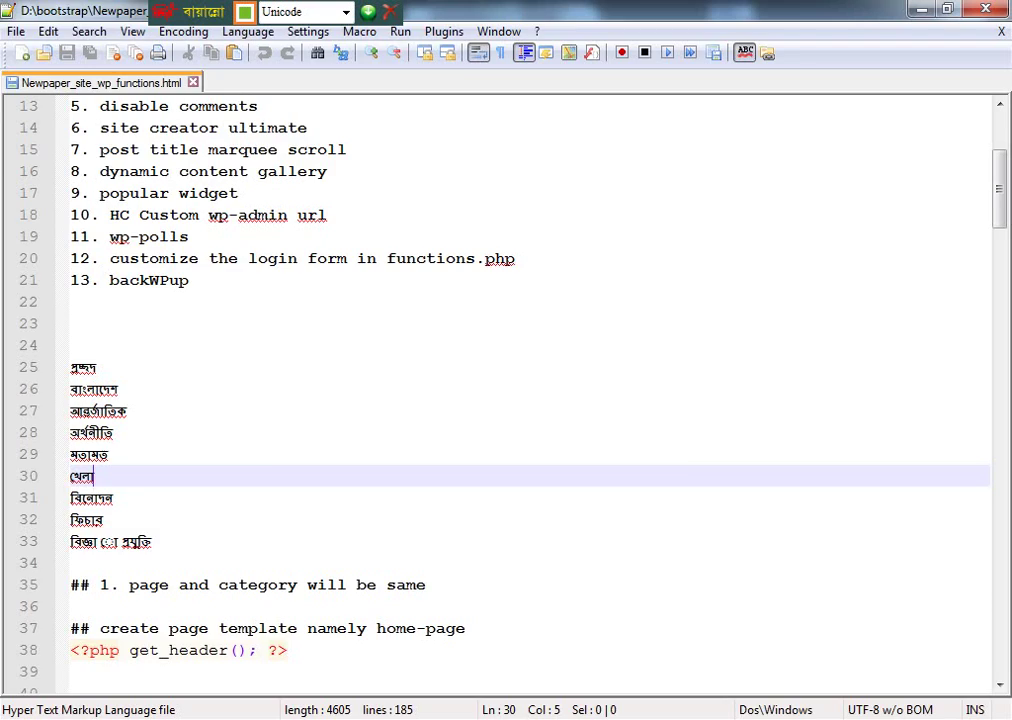
{"action": "key", "text": "alt+Tab"}
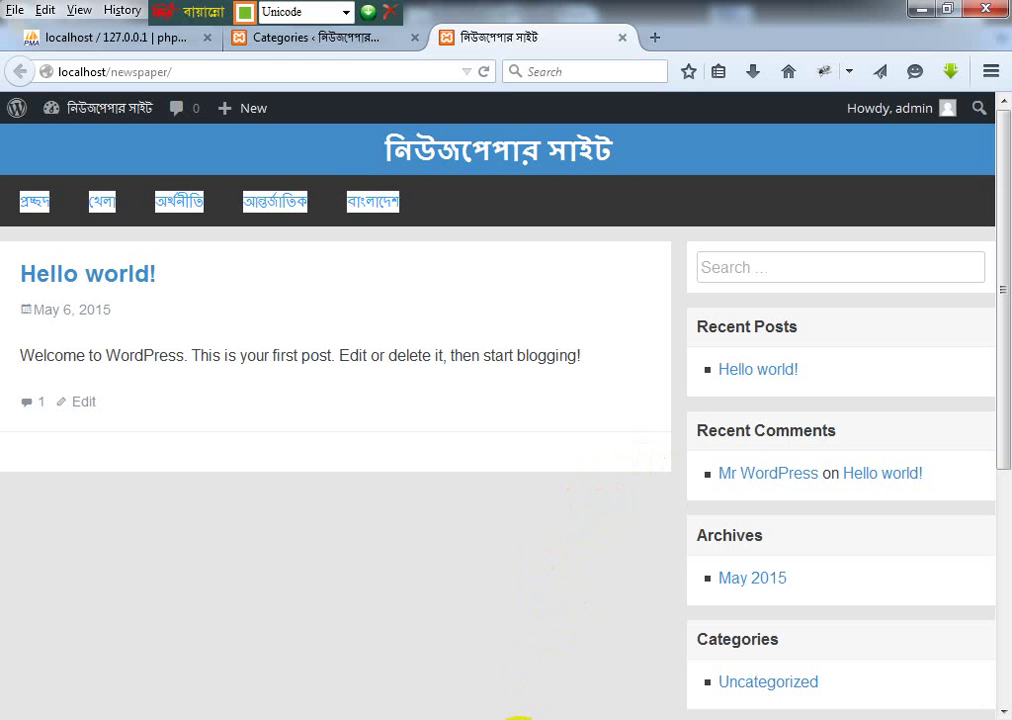
{"action": "left_click", "coordinate": [518, 718]}
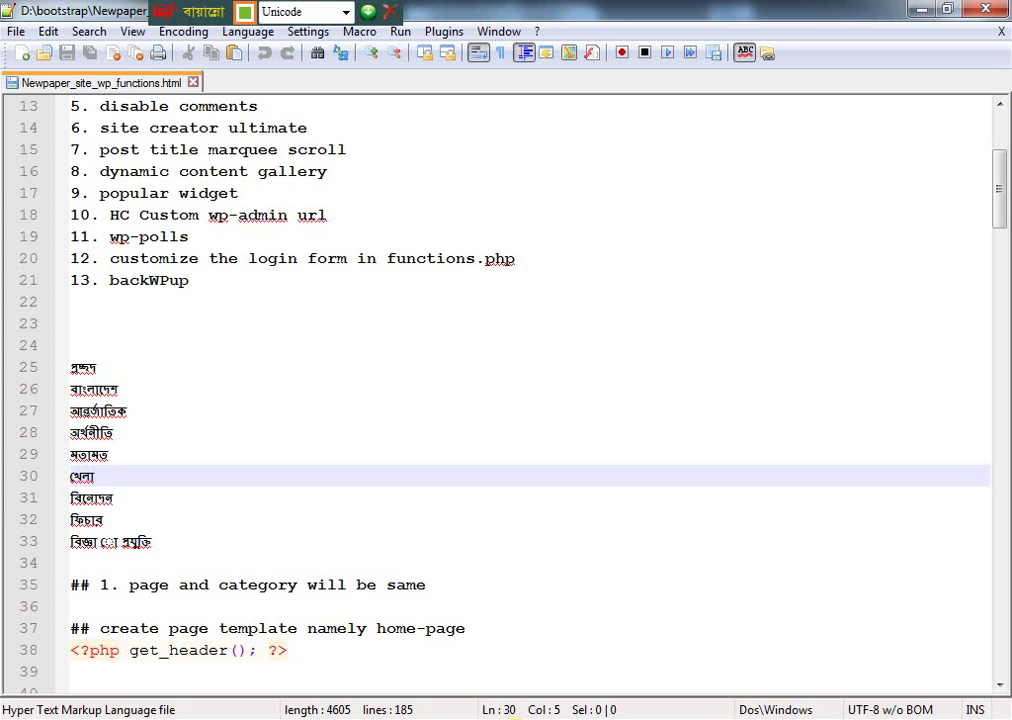
{"action": "left_click", "coordinate": [514, 718]}
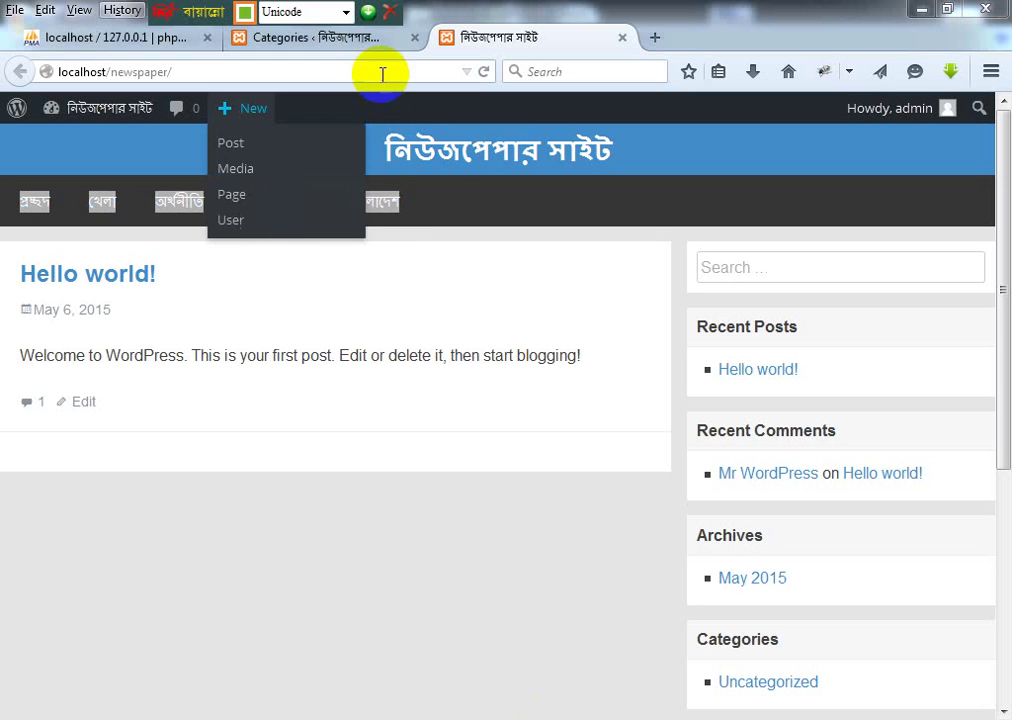
{"action": "left_click", "coordinate": [300, 38]}
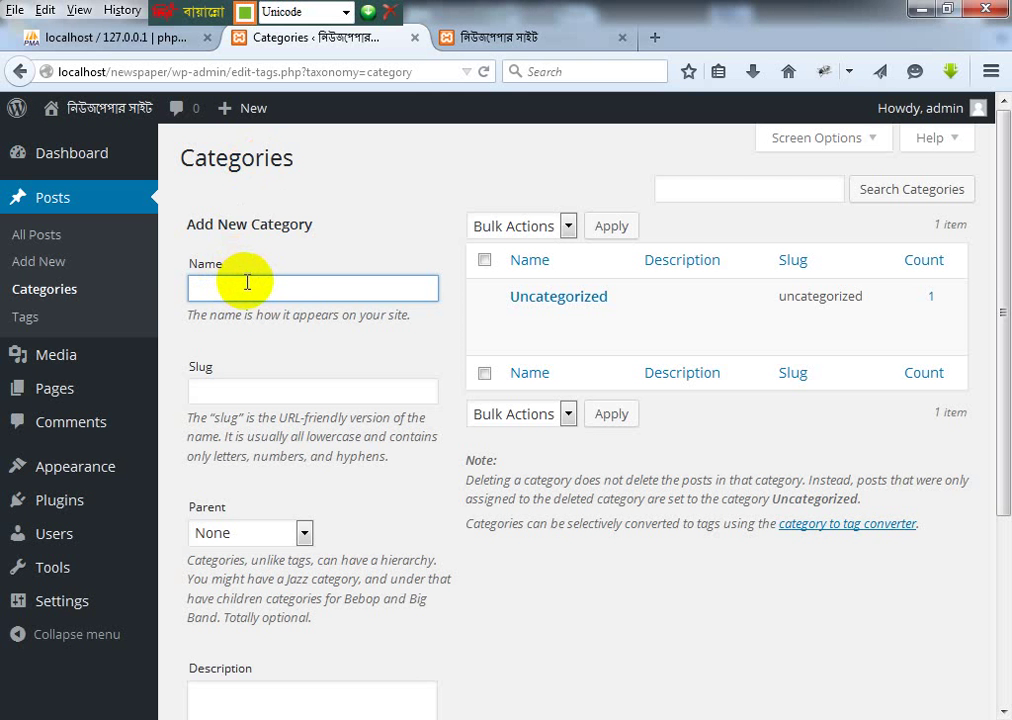
Step: Paste the menu names, trim them to just খেলা, and add it as a category
{"action": "type", "text": "খেলা অর্থনীতি আন্তর্জাতিক বাংলাদেশ"}
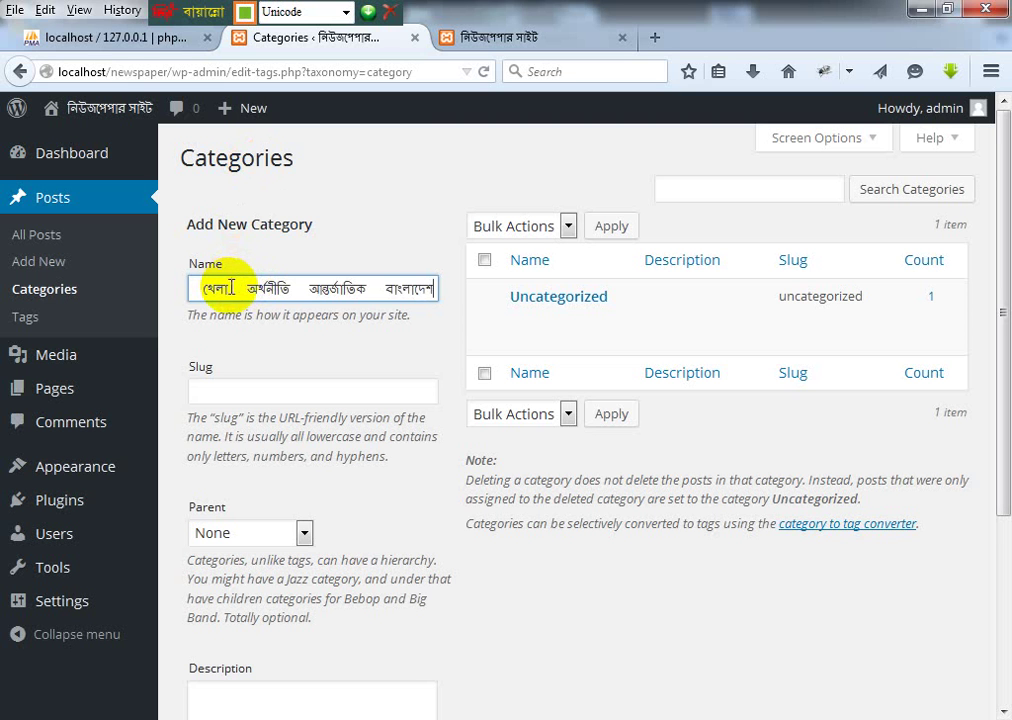
{"action": "left_click", "coordinate": [231, 288], "text": "shift"}
{"action": "key", "text": "ctrl+c"}
{"action": "key", "text": "BackSpace"}
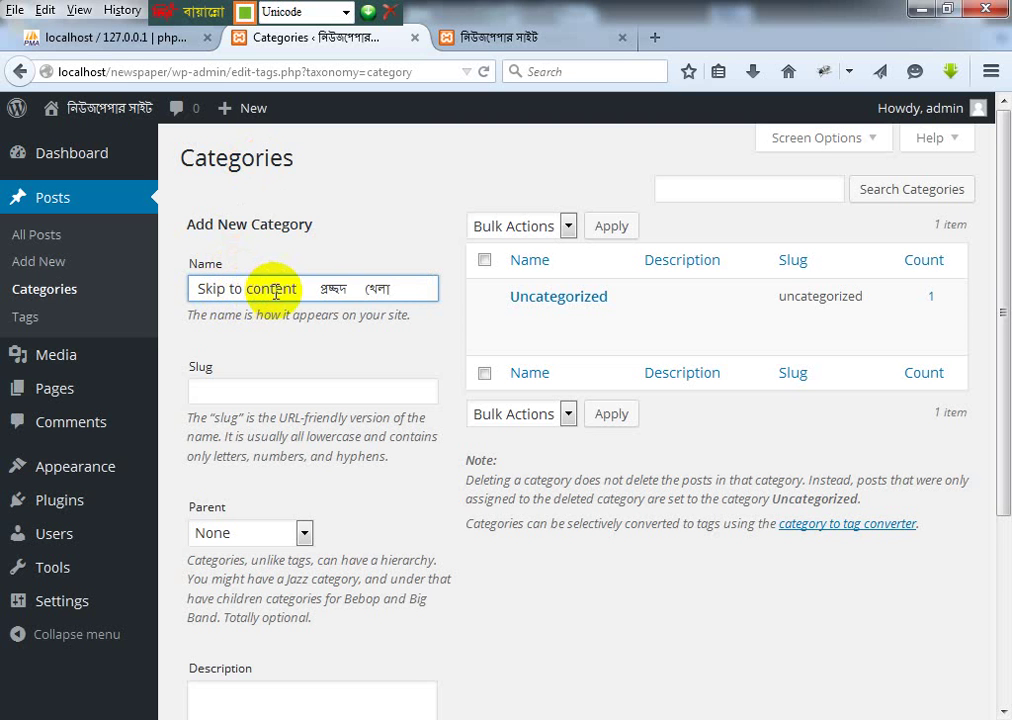
{"action": "left_click_drag", "start_coordinate": [354, 289], "coordinate": [144, 289]}
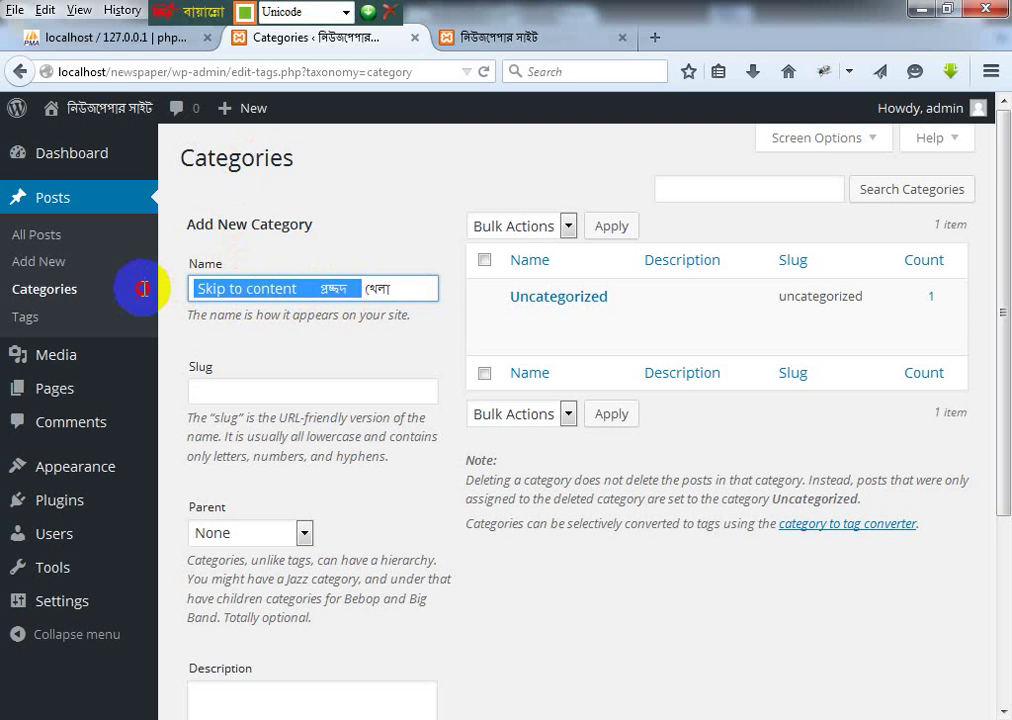
{"action": "key", "text": "BackSpace"}
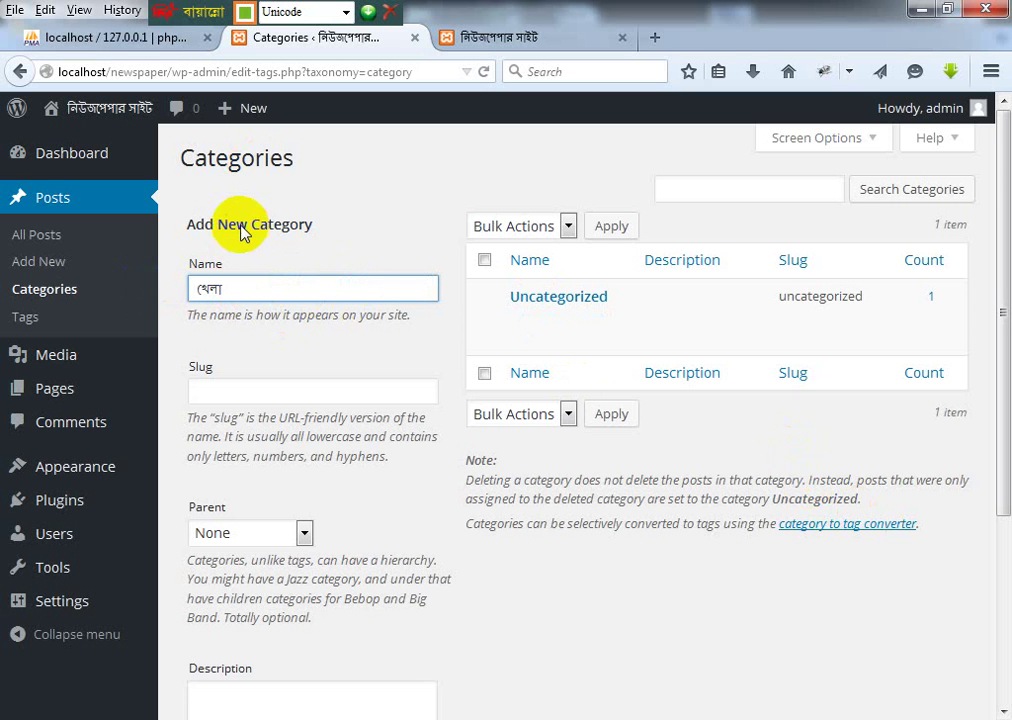
{"action": "left_click", "coordinate": [278, 289]}
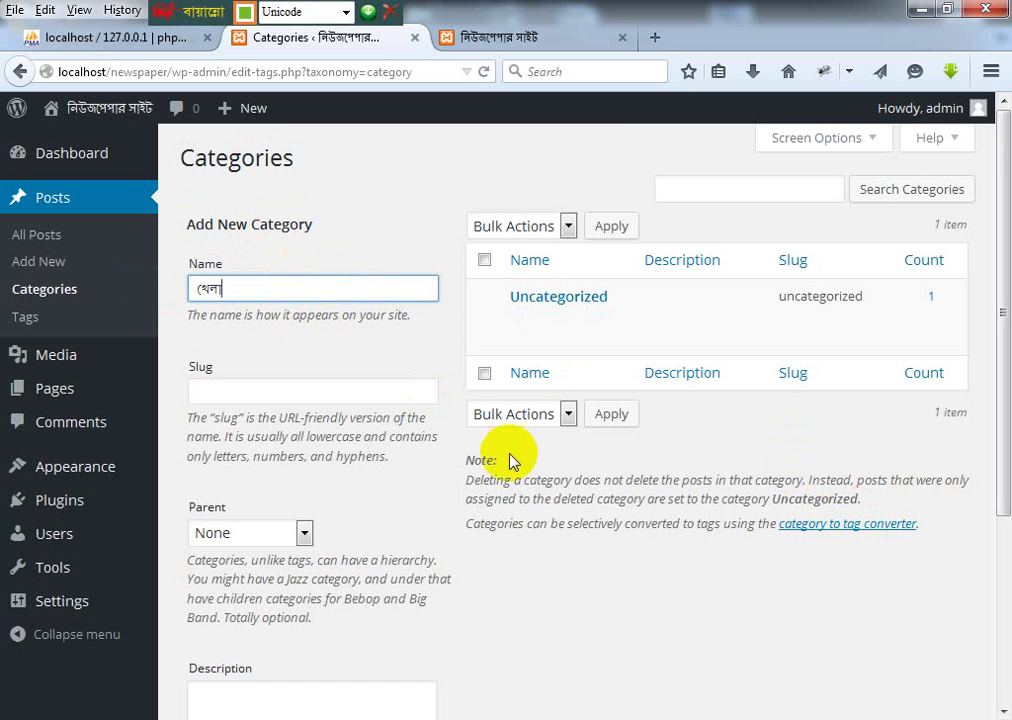
{"action": "scroll", "coordinate": [512, 465], "scroll_direction": "down", "scroll_amount": 3}
{"action": "left_click", "coordinate": [279, 626]}
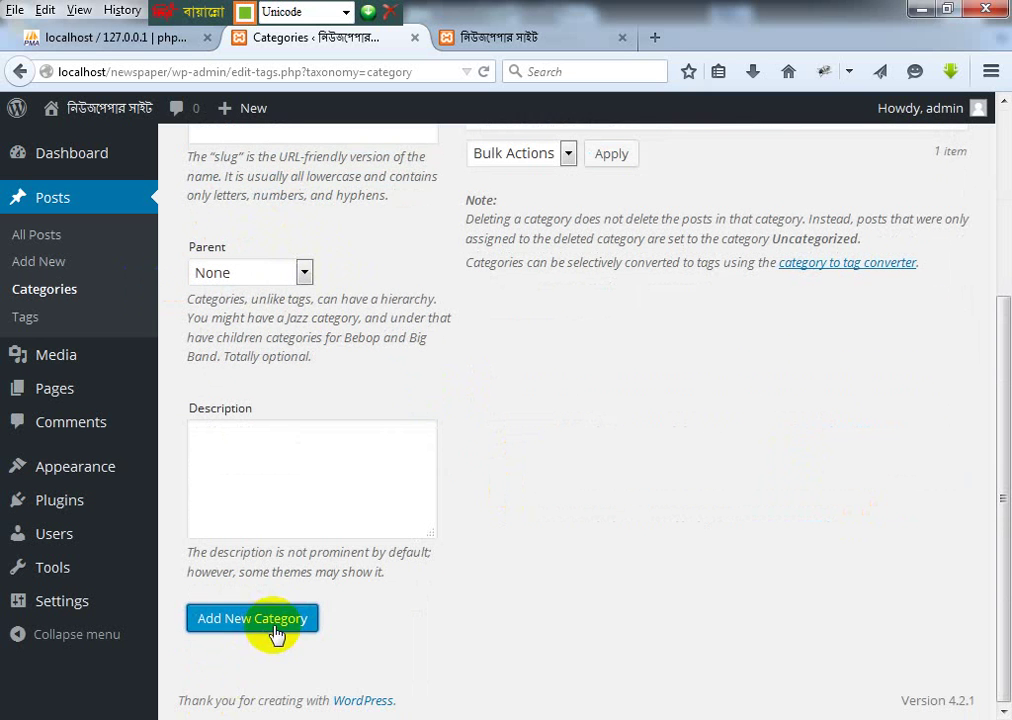
{"action": "scroll", "coordinate": [617, 518], "scroll_direction": "up", "scroll_amount": 3}
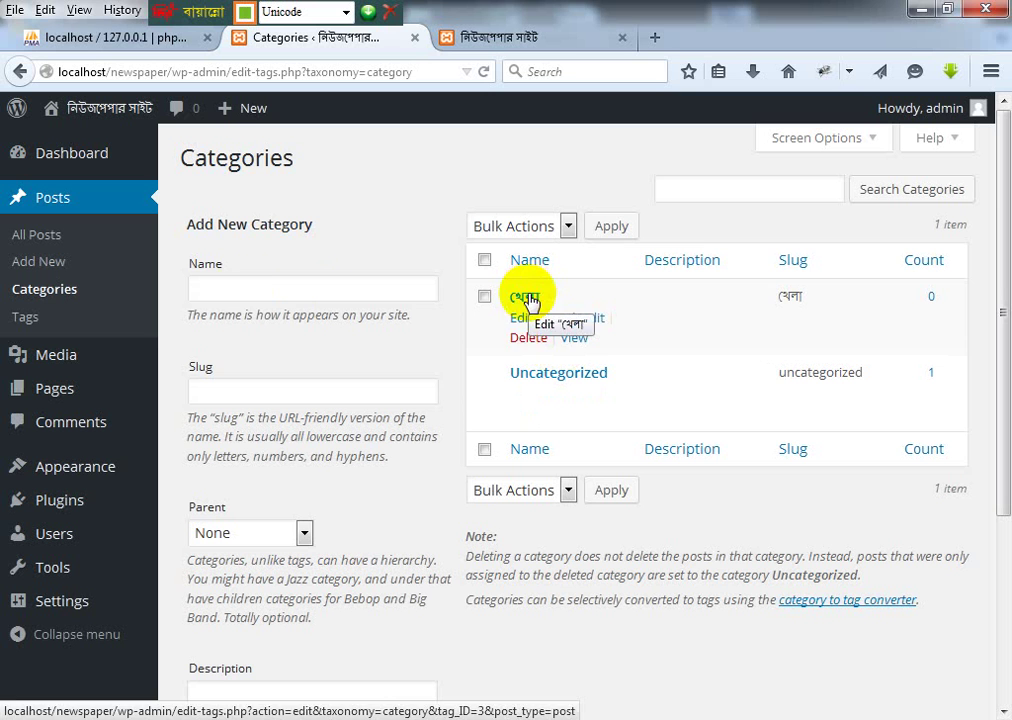
Step: Paste again, trim the name to অর্থনীতি without stray spaces, and add the category
{"action": "left_click", "coordinate": [242, 288]}
{"action": "key", "text": "ctrl+v"}
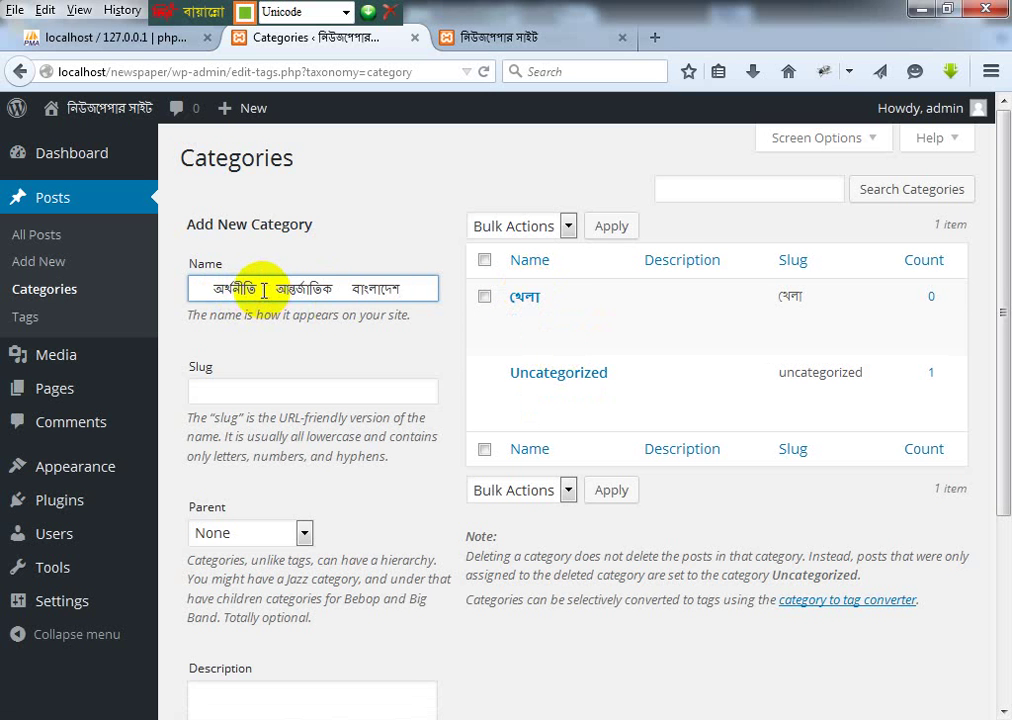
{"action": "left_click_drag", "start_coordinate": [262, 290], "coordinate": [432, 295]}
{"action": "key", "text": "BackSpace"}
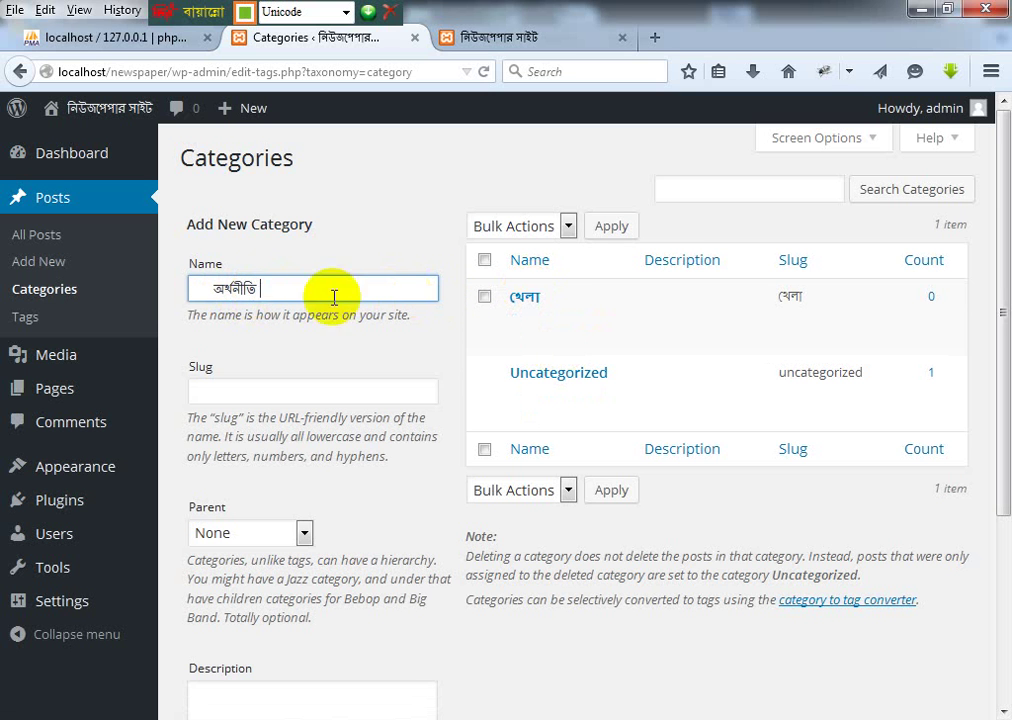
{"action": "left_click_drag", "start_coordinate": [210, 288], "coordinate": [150, 294]}
{"action": "key", "text": "BackSpace"}
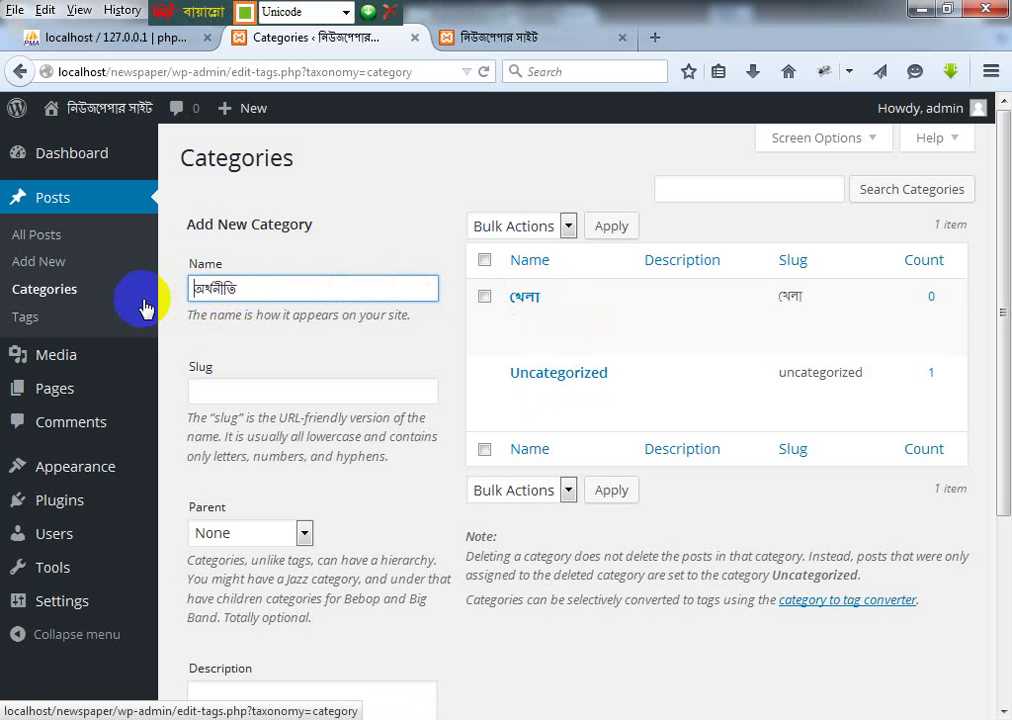
{"action": "scroll", "coordinate": [255, 553], "scroll_direction": "down", "scroll_amount": 3}
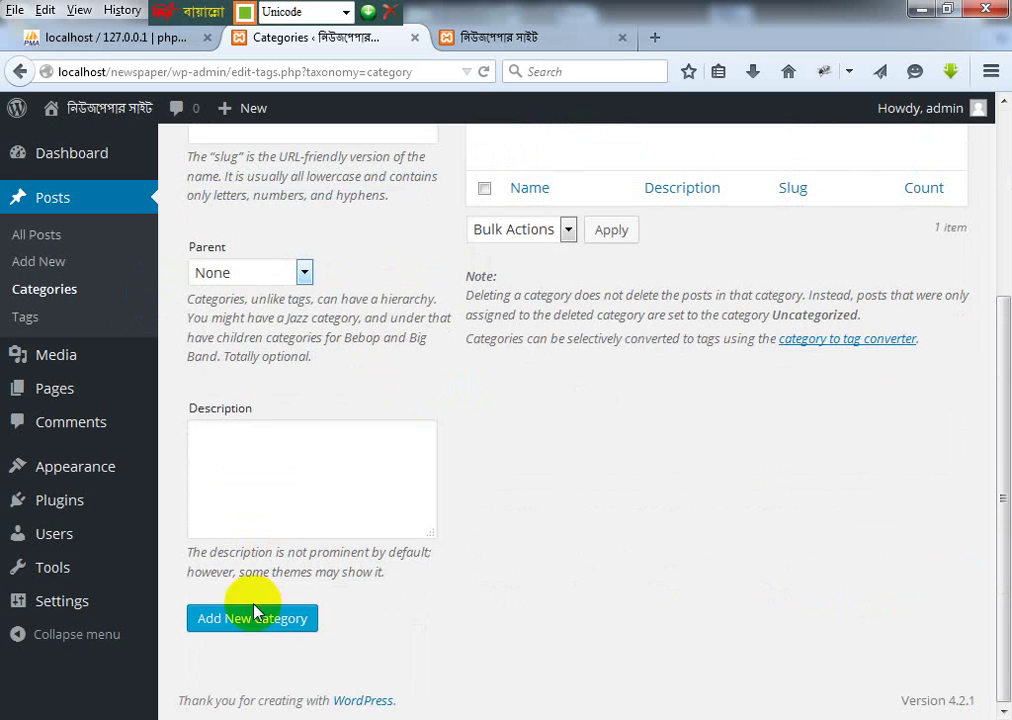
{"action": "left_click", "coordinate": [260, 622]}
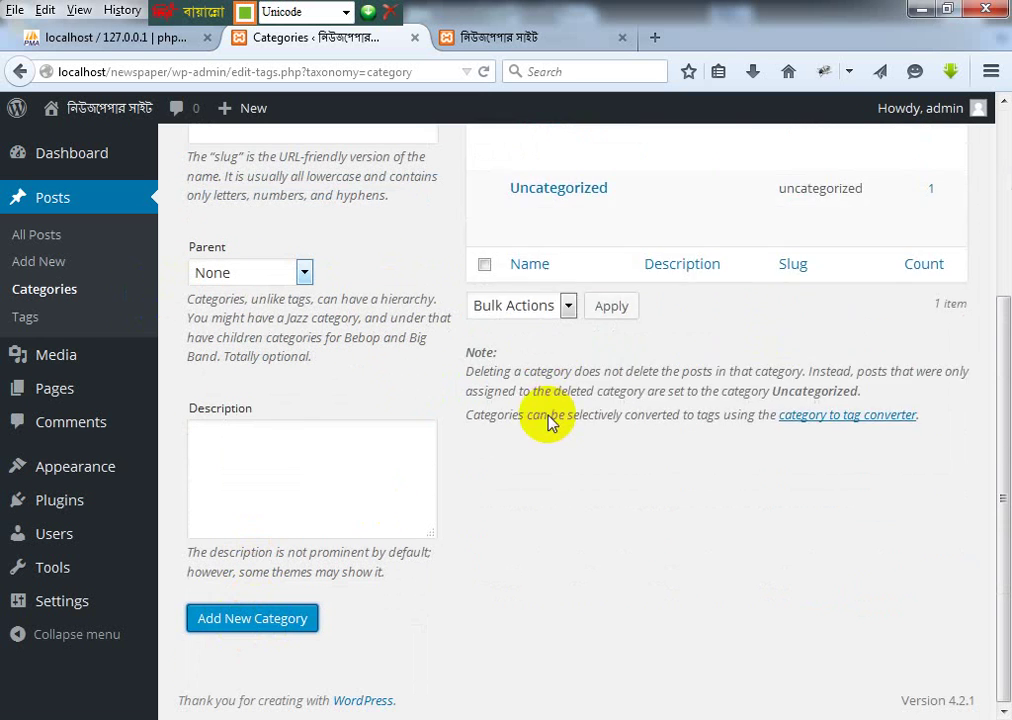
{"action": "scroll", "coordinate": [560, 428], "scroll_direction": "up", "scroll_amount": 5}
Step: Trim the name to আন্তর্জাতিক, removing the extra word and leading space, and add it
{"action": "left_click", "coordinate": [210, 292]}
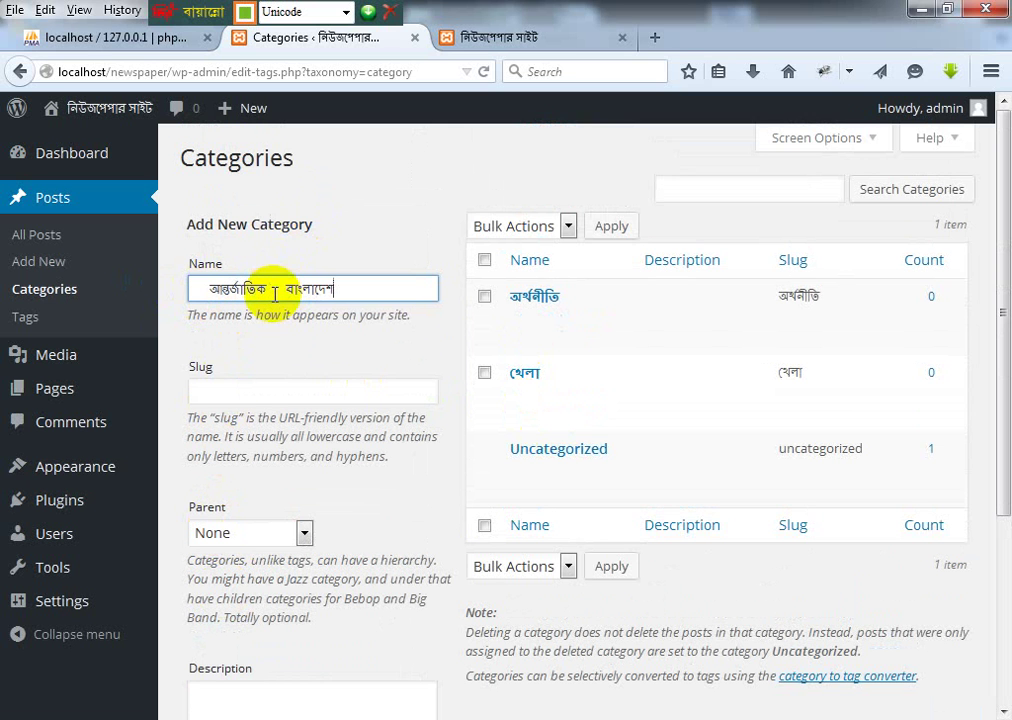
{"action": "left_click_drag", "start_coordinate": [268, 288], "coordinate": [404, 292]}
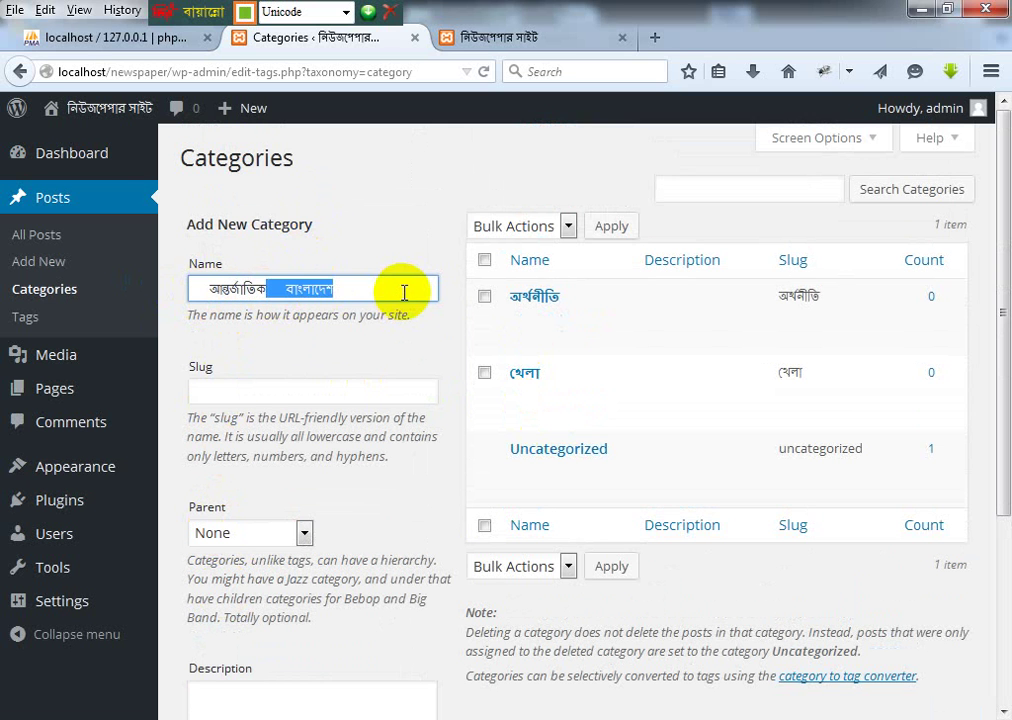
{"action": "key", "text": "BackSpace"}
{"action": "left_click", "coordinate": [203, 288]}
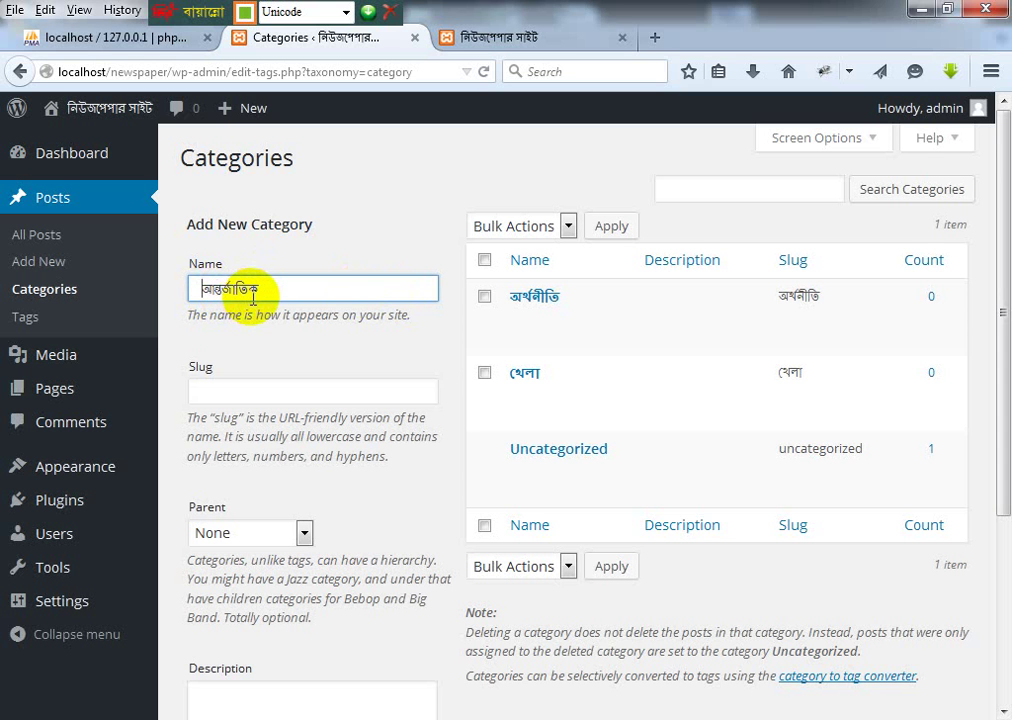
{"action": "key", "text": "BackSpace"}
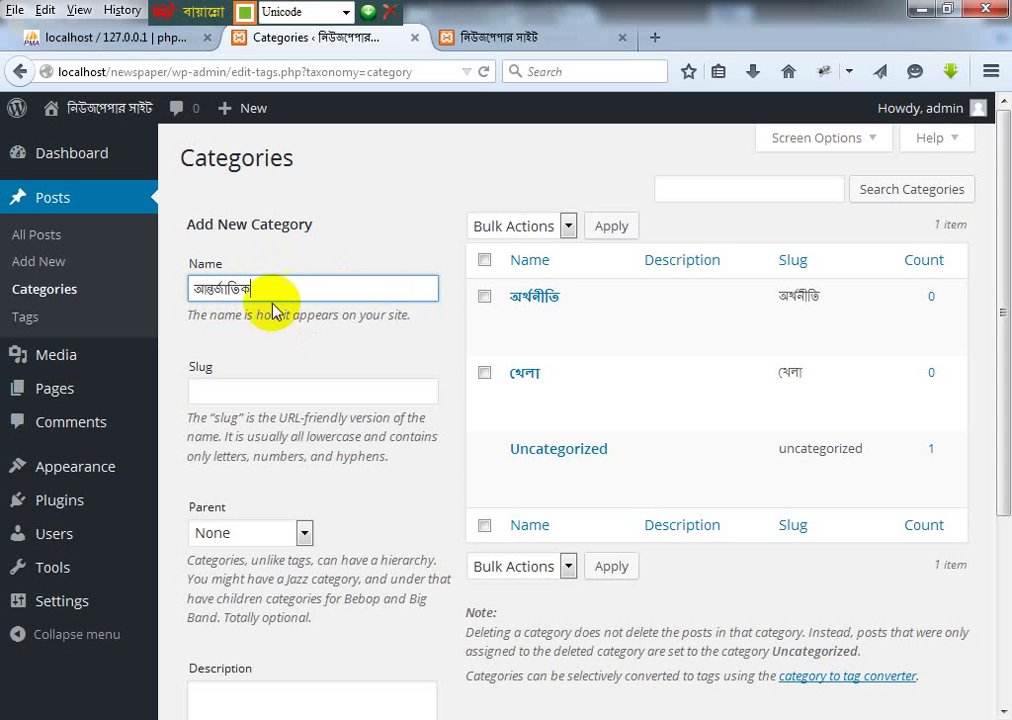
{"action": "scroll", "coordinate": [276, 496], "scroll_direction": "down", "scroll_amount": 3}
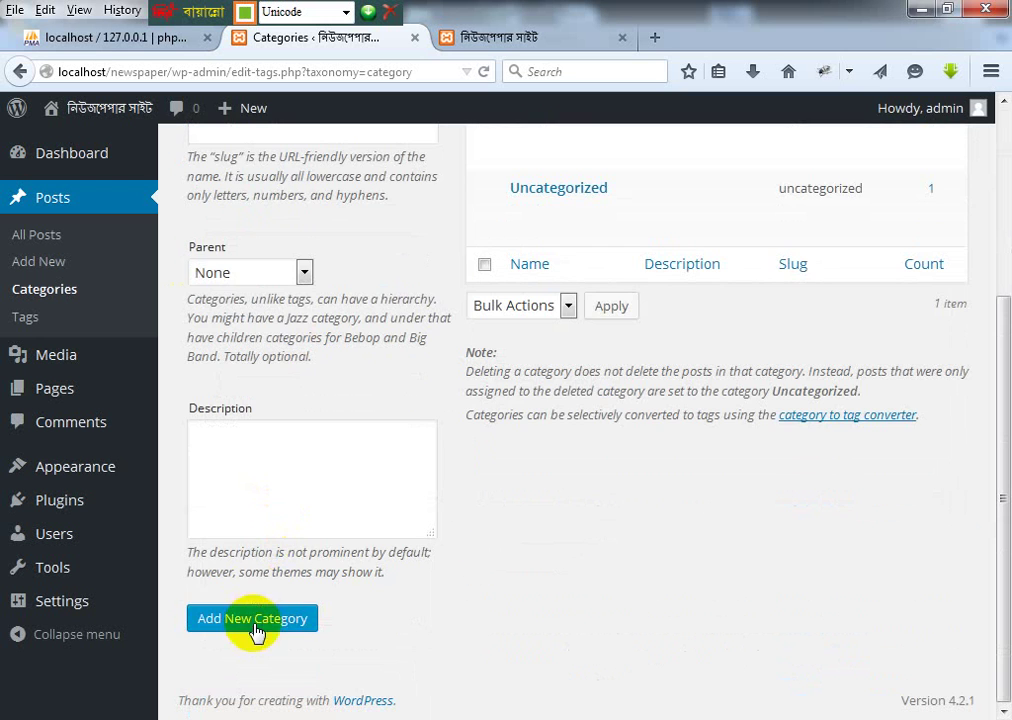
{"action": "scroll", "coordinate": [497, 443], "scroll_direction": "up", "scroll_amount": 2}
{"action": "key", "text": "Return"}
{"action": "scroll", "coordinate": [500, 445], "scroll_direction": "up", "scroll_amount": 2}
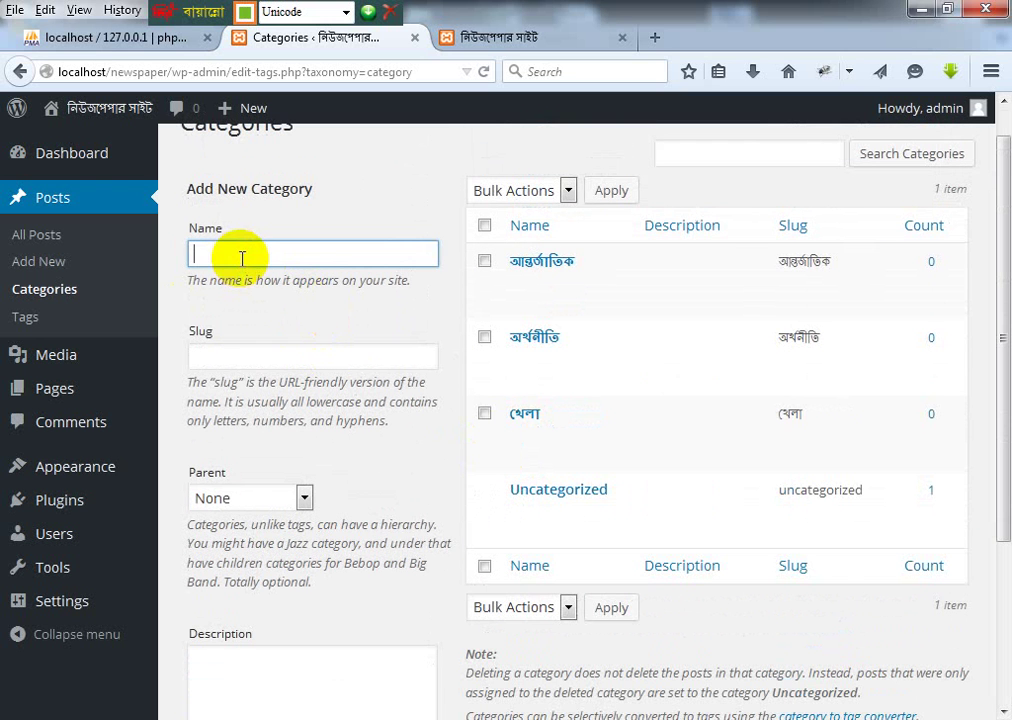
Step: Add বাংলাদেশ as a category and review the updated category table
{"action": "type", "text": "বাংলাদেশ"}
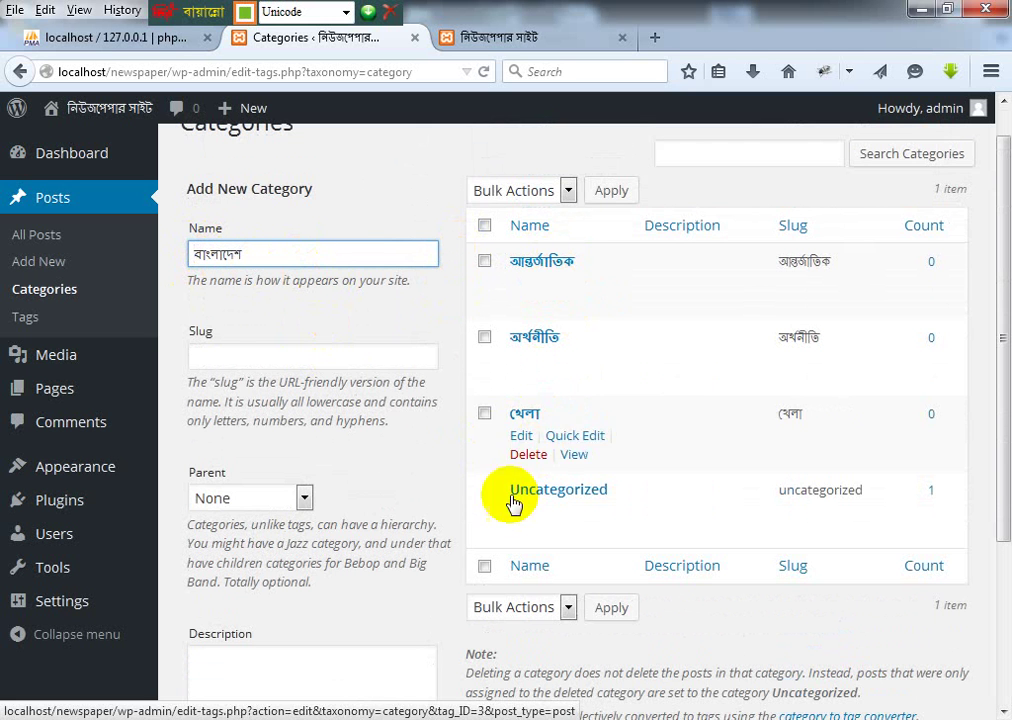
{"action": "scroll", "coordinate": [300, 480], "scroll_direction": "down", "scroll_amount": 3}
{"action": "left_click", "coordinate": [268, 616]}
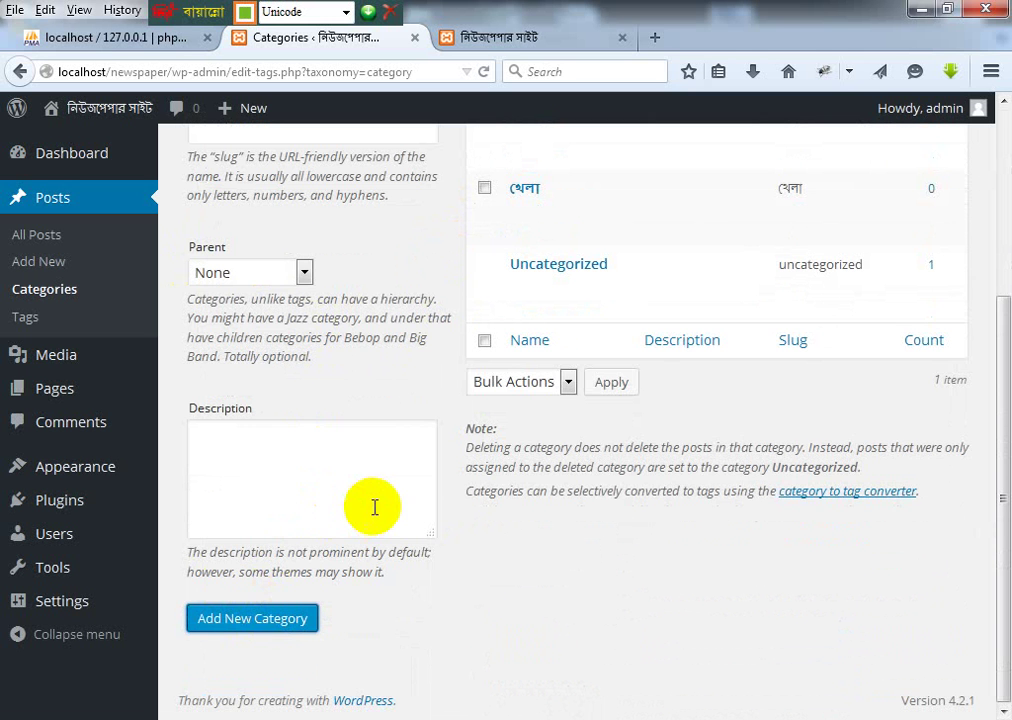
{"action": "scroll", "coordinate": [535, 289], "scroll_direction": "up", "scroll_amount": 5}
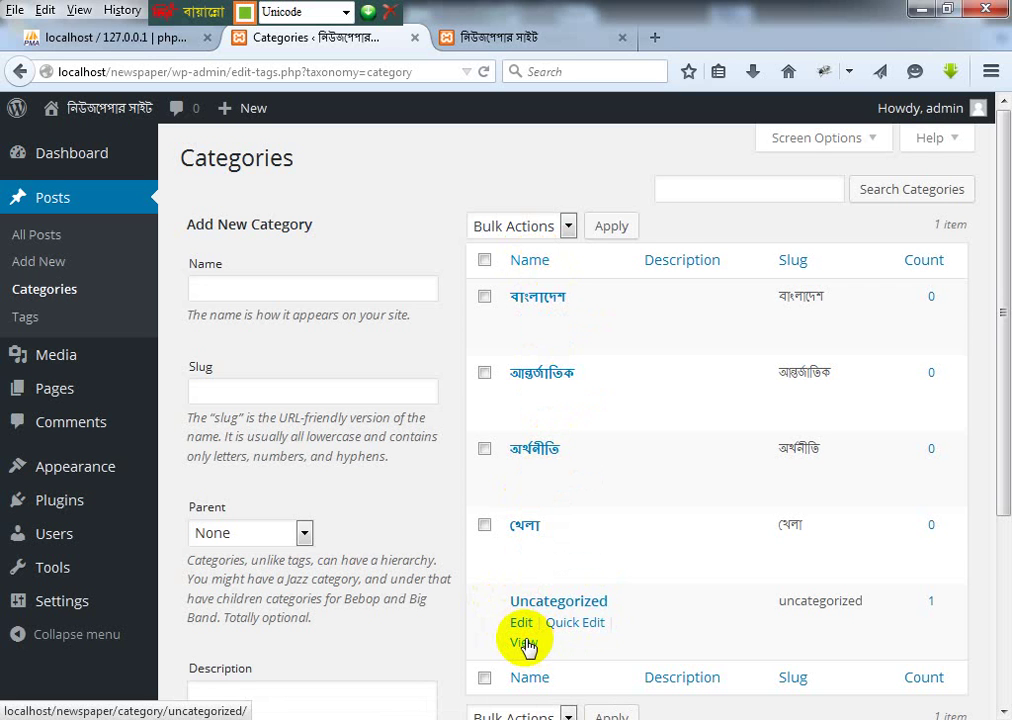
{"action": "scroll", "coordinate": [725, 415], "scroll_direction": "down", "scroll_amount": 3}
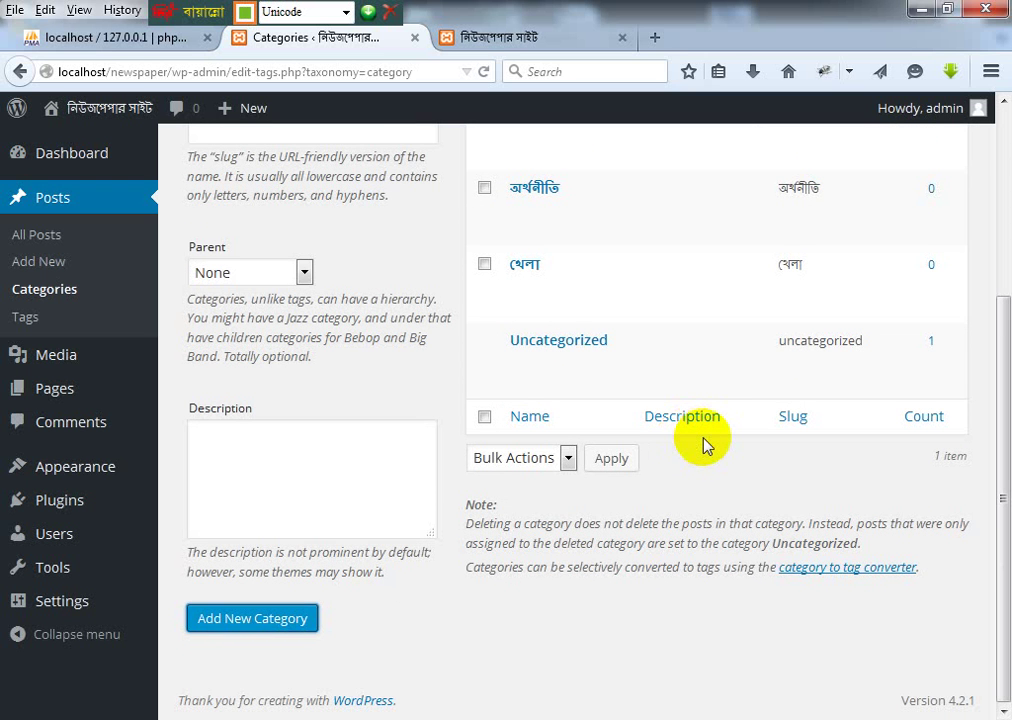
{"action": "scroll", "coordinate": [590, 280], "scroll_direction": "up", "scroll_amount": 3}
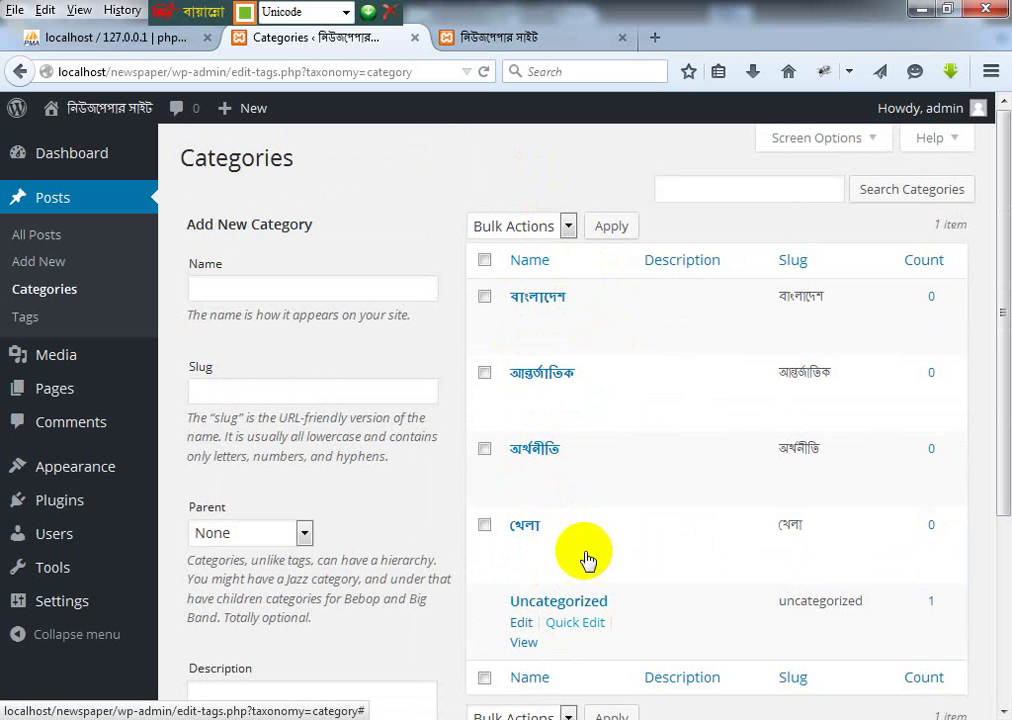
{"action": "scroll", "coordinate": [585, 550], "scroll_direction": "down", "scroll_amount": 3}
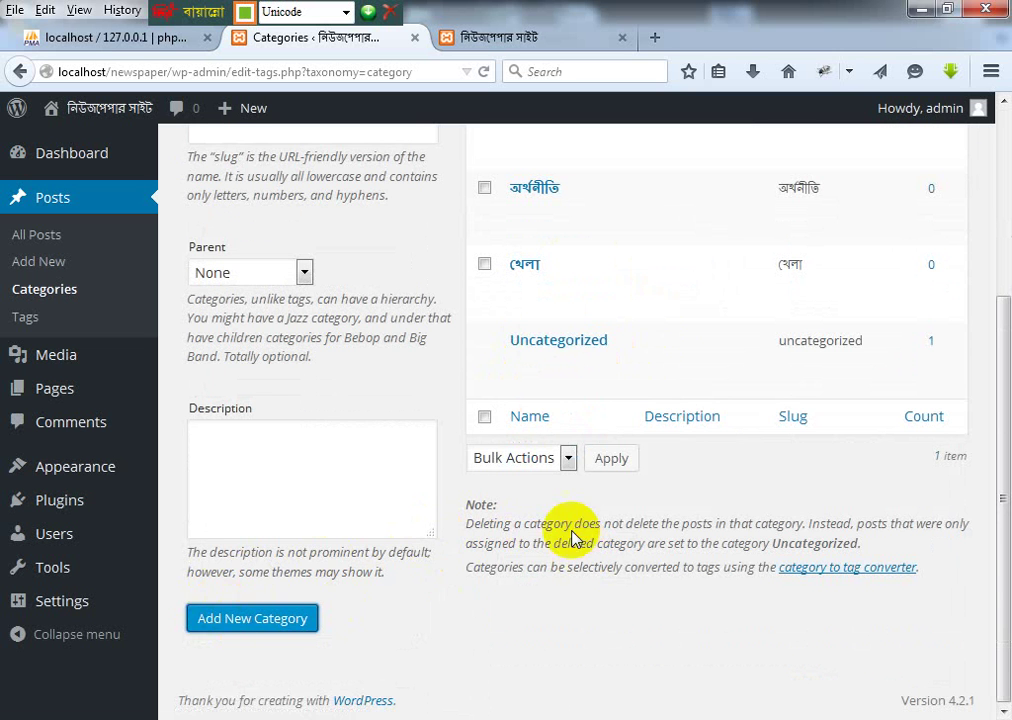
{"action": "scroll", "coordinate": [474, 219], "scroll_direction": "up", "scroll_amount": 3}
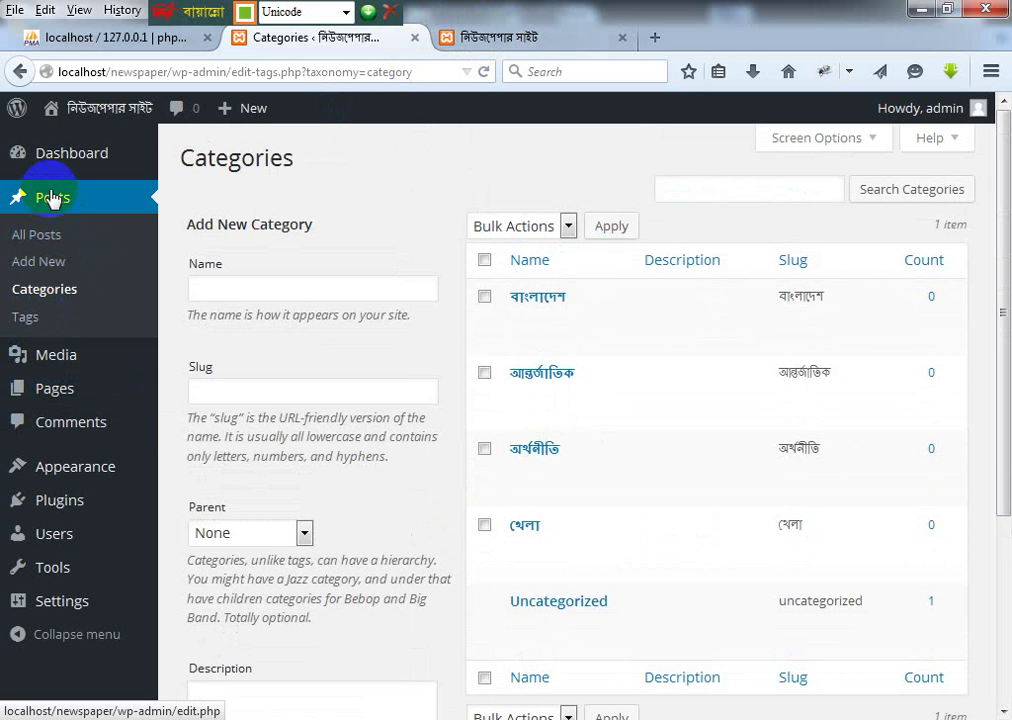
{"action": "mouse_move", "coordinate": [54, 158]}
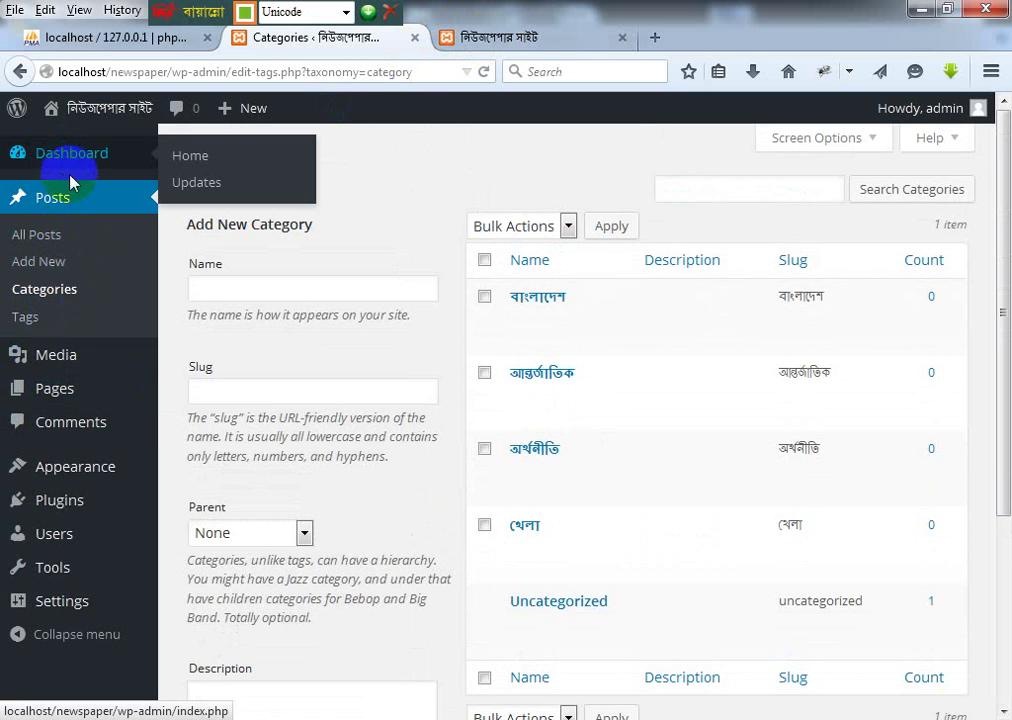
Step: Start a new post via Posts > Add New, focus its title, and open a blank browser tab
{"action": "left_click", "coordinate": [42, 263]}
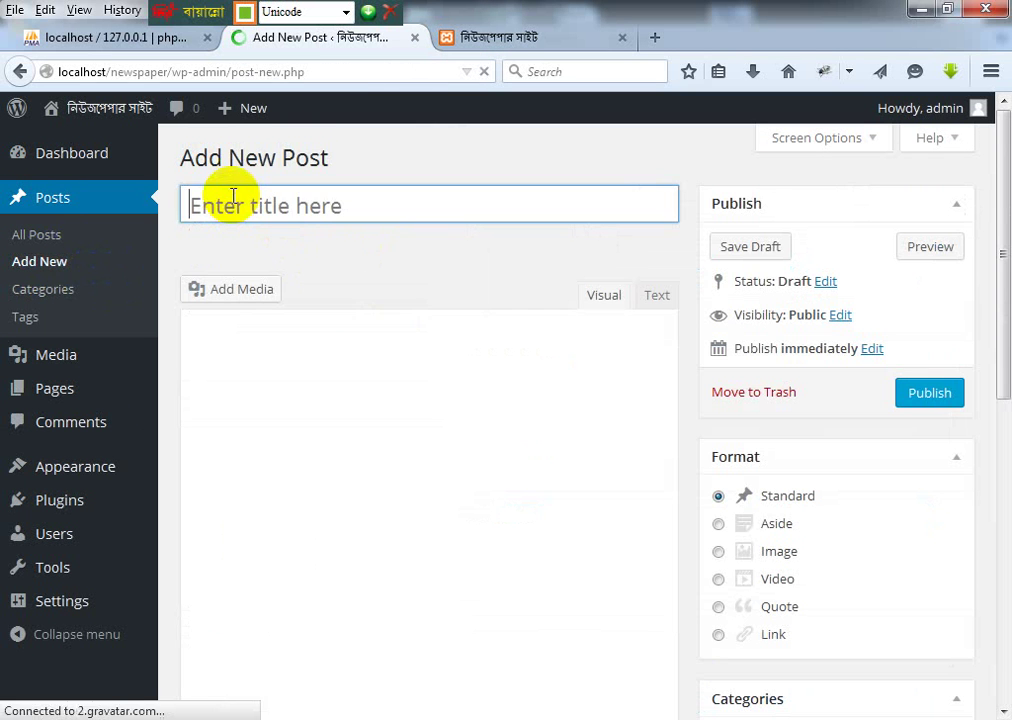
{"action": "left_click", "coordinate": [234, 200]}
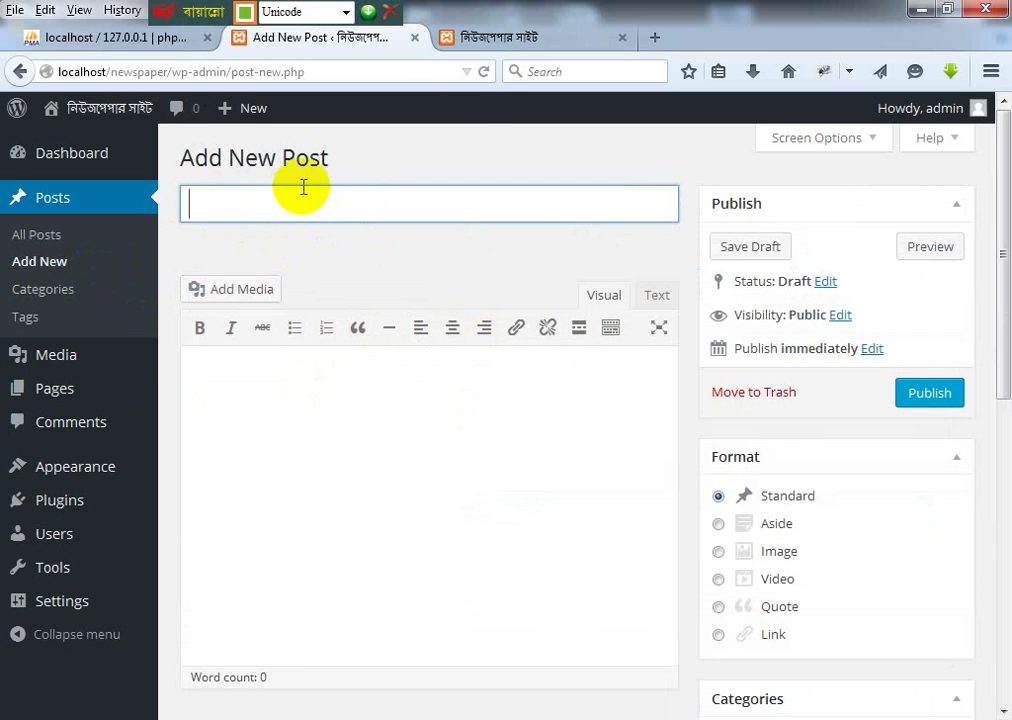
{"action": "left_click", "coordinate": [655, 37]}
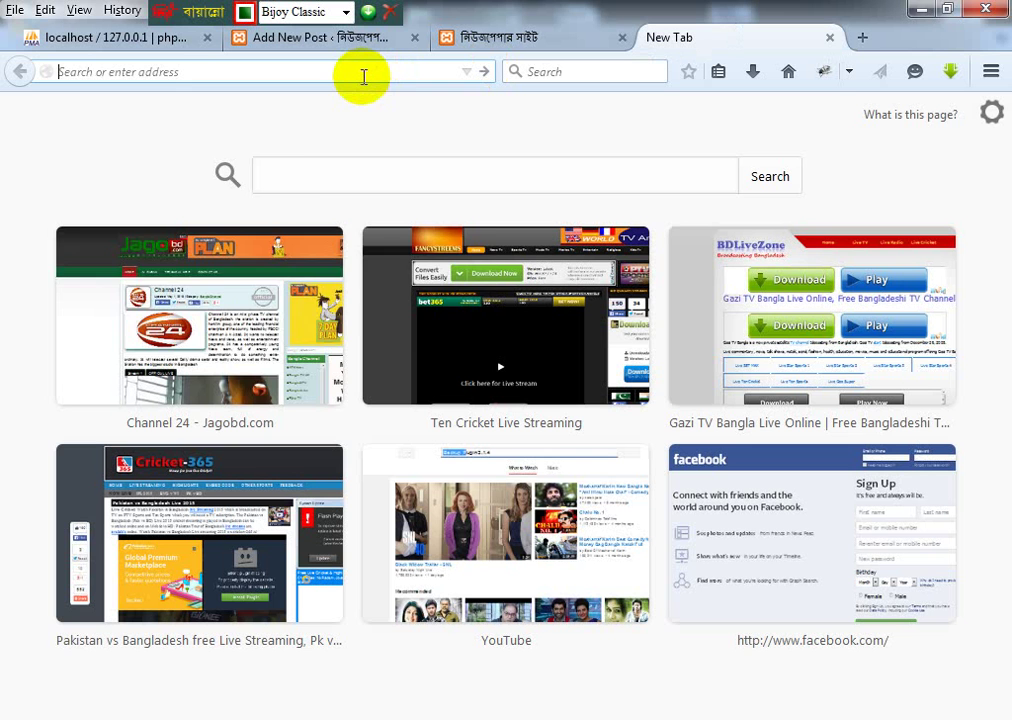
Step: Load prothom-alo.com in the new tab
{"action": "type", "text": "ocM"}
{"action": "key", "text": "BackSpace"}
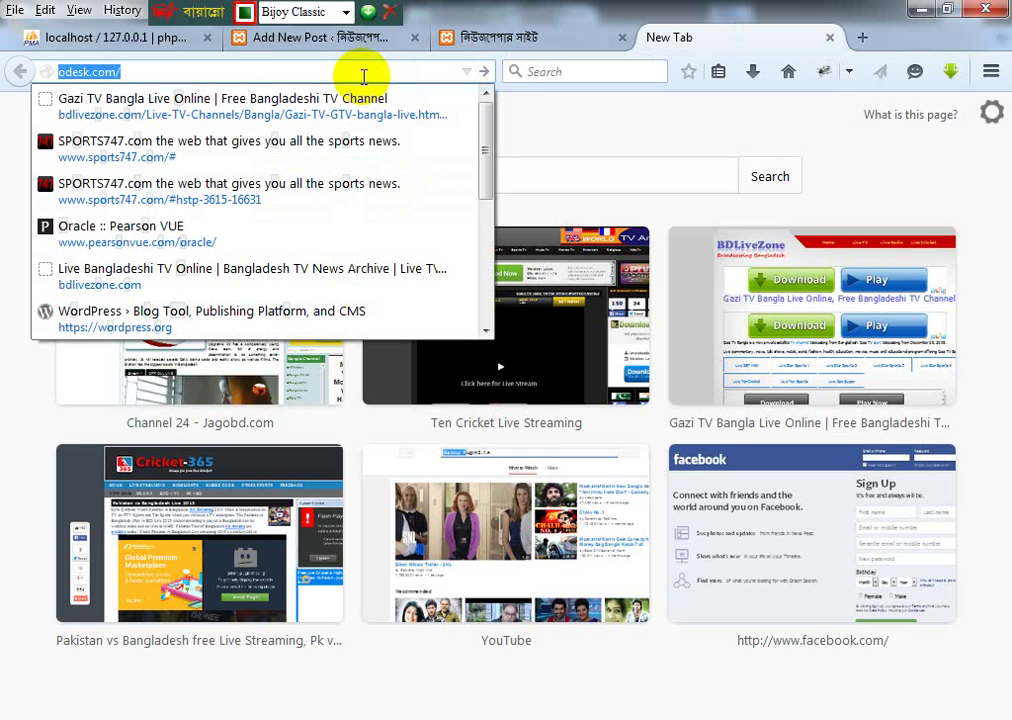
{"action": "type", "text": "r"}
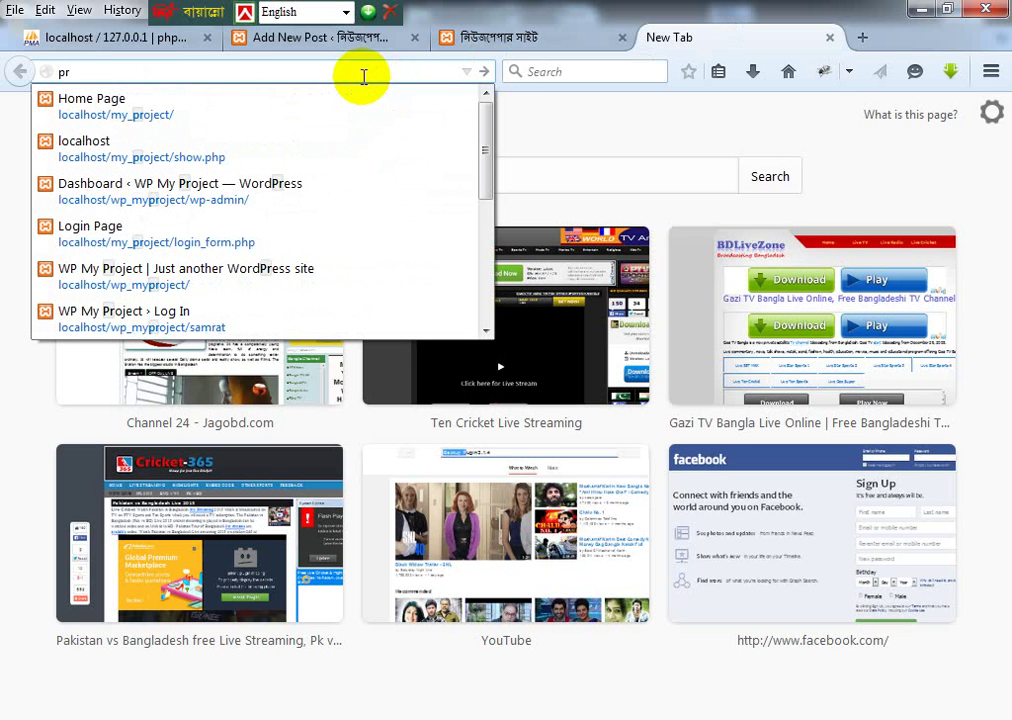
{"action": "type", "text": "othom"}
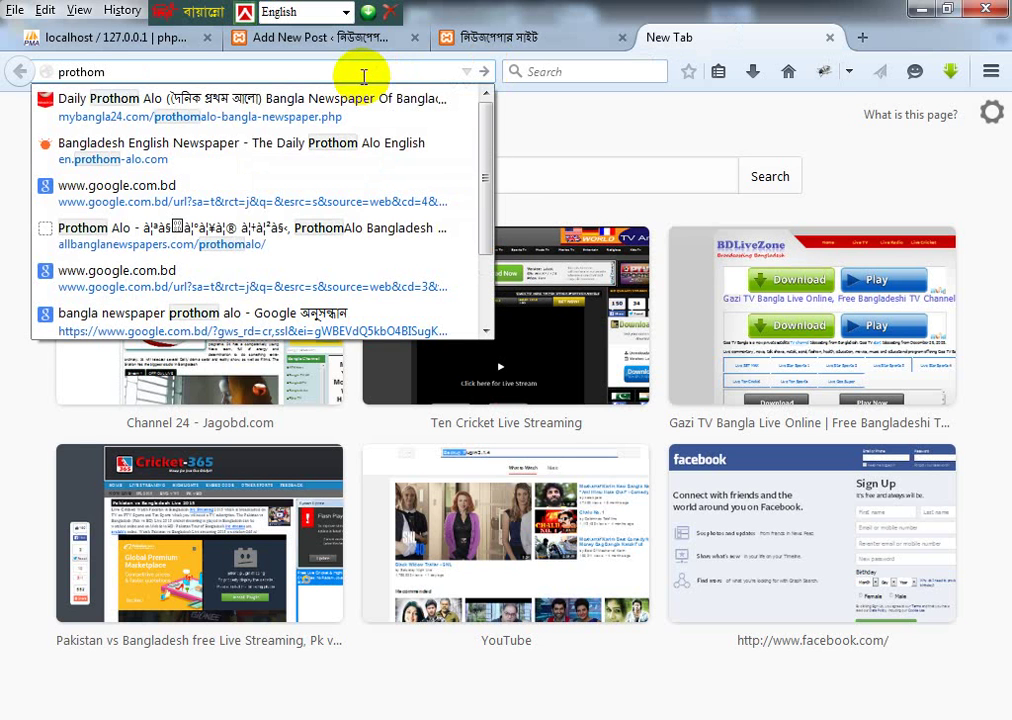
{"action": "type", "text": "-alo"}
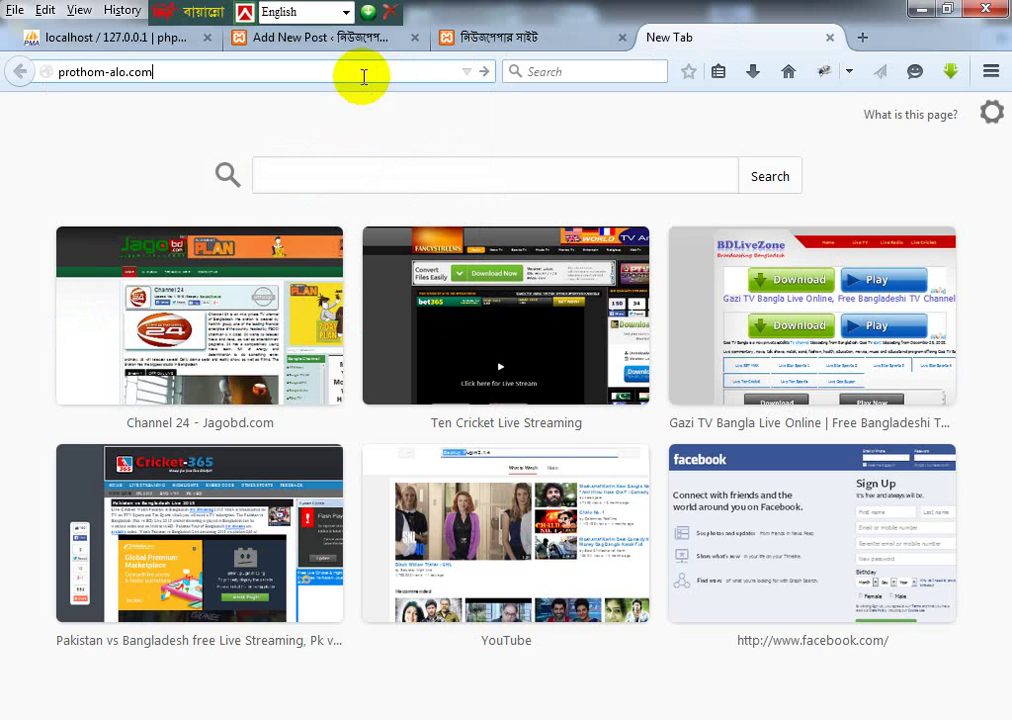
{"action": "type", "text": ".com"}
{"action": "key", "text": "Return"}
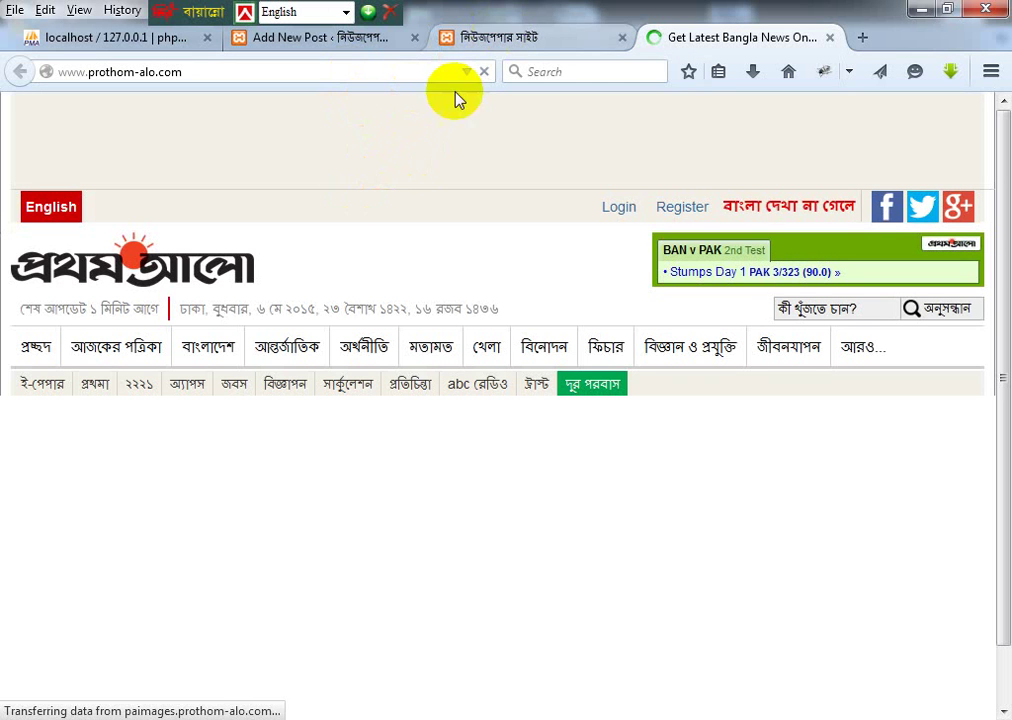
Step: Browse Prothom Alo's Bangladesh section and the Mitford hospital article
{"action": "left_click", "coordinate": [215, 348]}
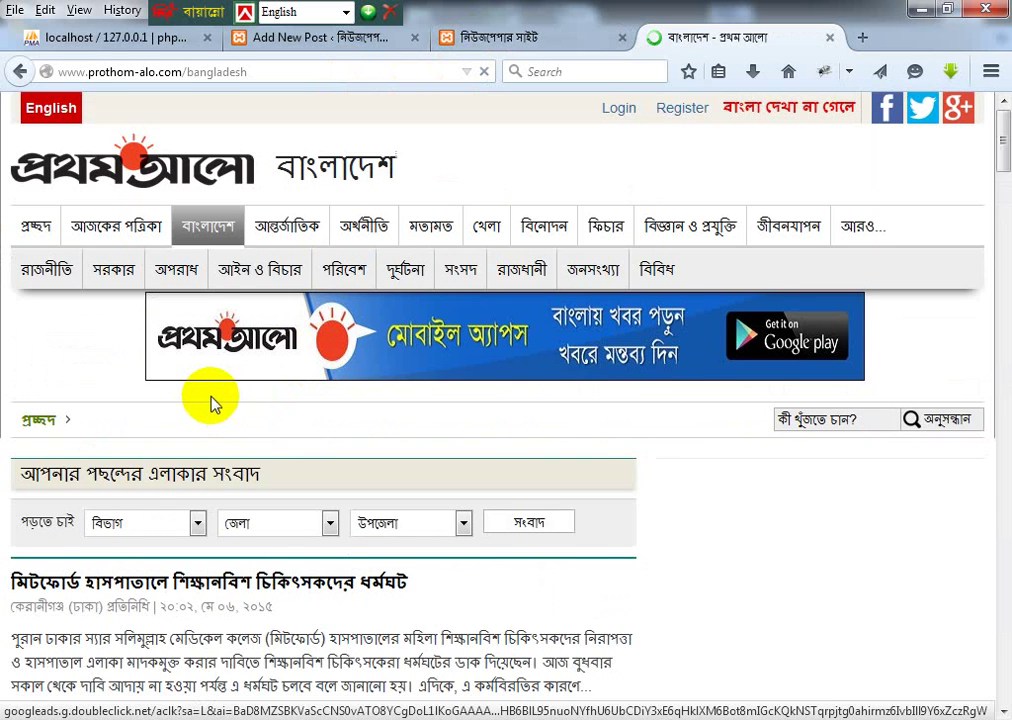
{"action": "scroll", "coordinate": [210, 400], "scroll_direction": "down", "scroll_amount": 3}
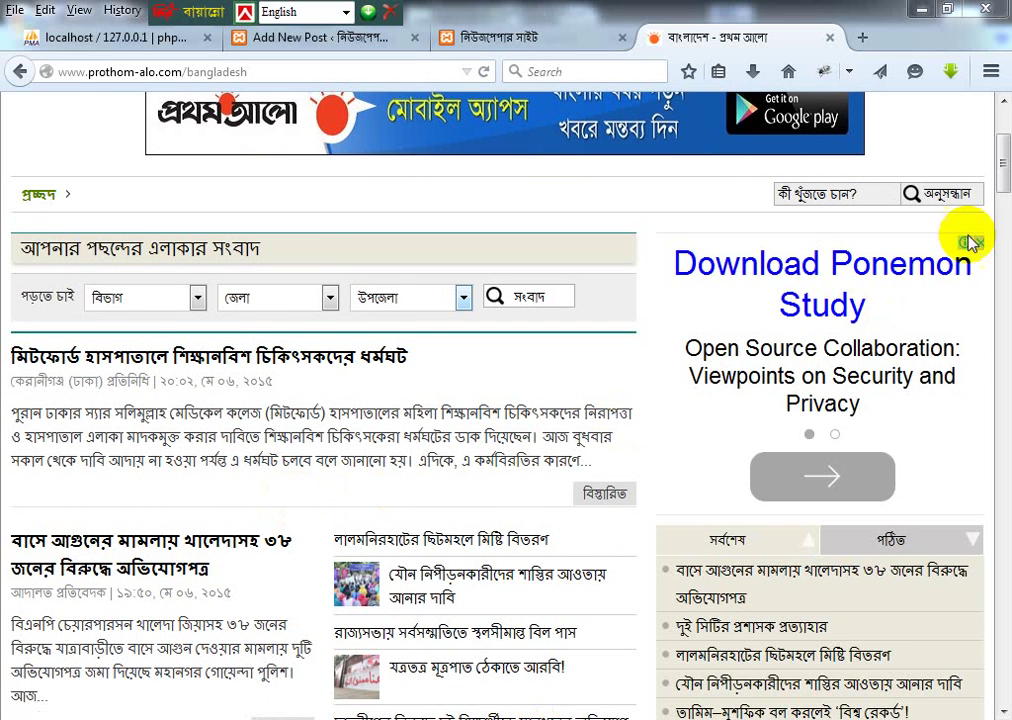
{"action": "left_click", "coordinate": [1003, 115]}
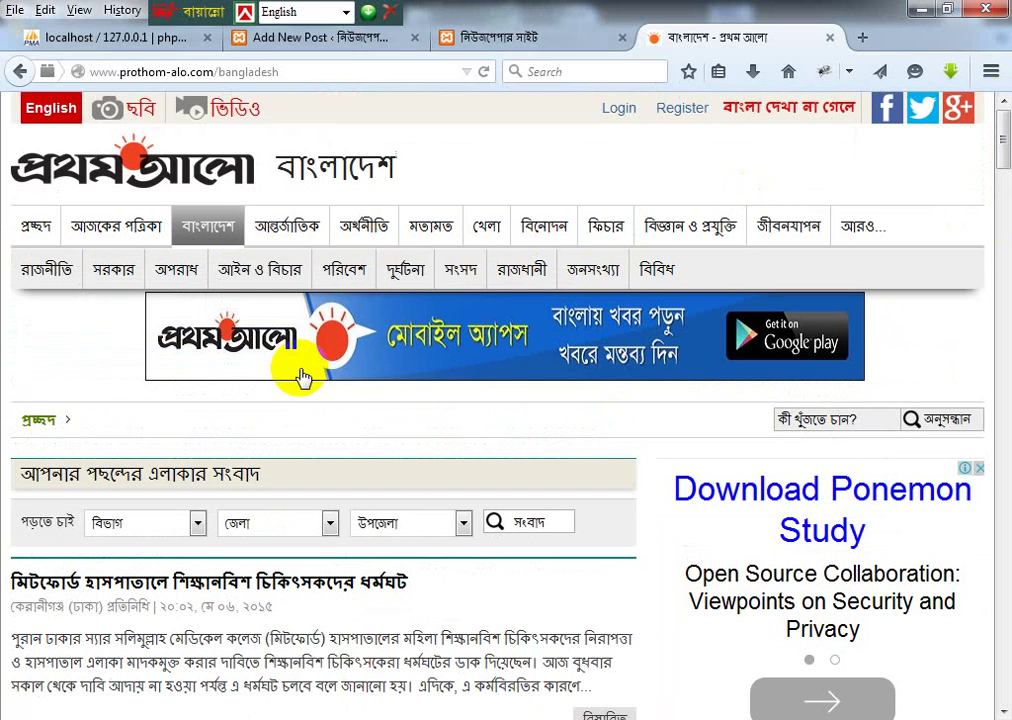
{"action": "scroll", "coordinate": [295, 370], "scroll_direction": "down", "scroll_amount": 10}
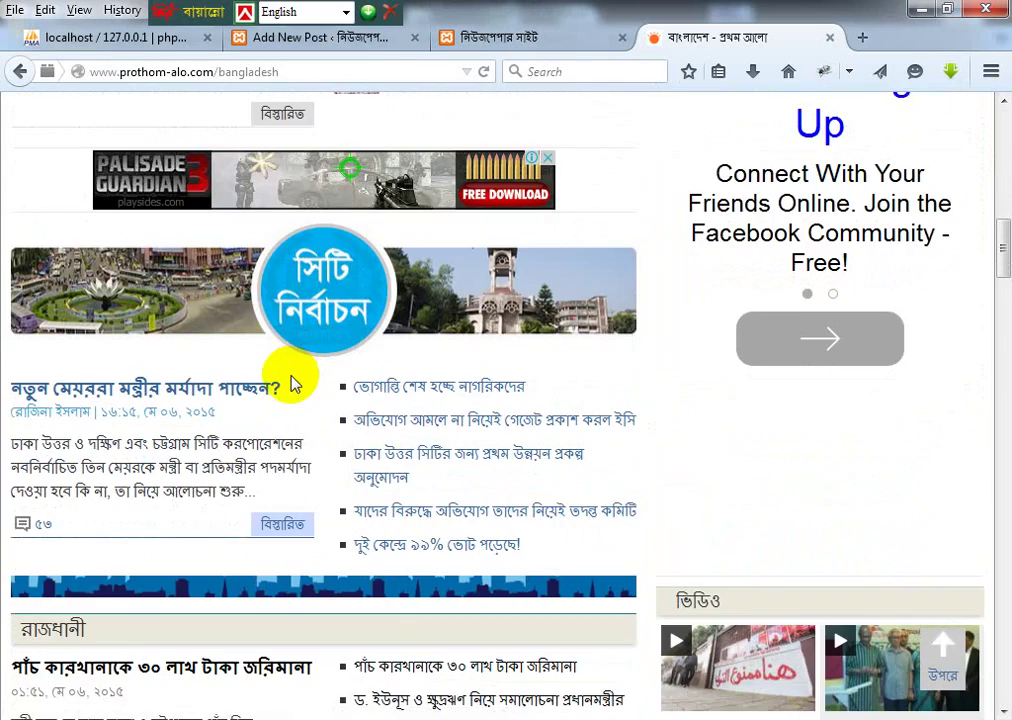
{"action": "scroll", "coordinate": [295, 383], "scroll_direction": "down", "scroll_amount": 10}
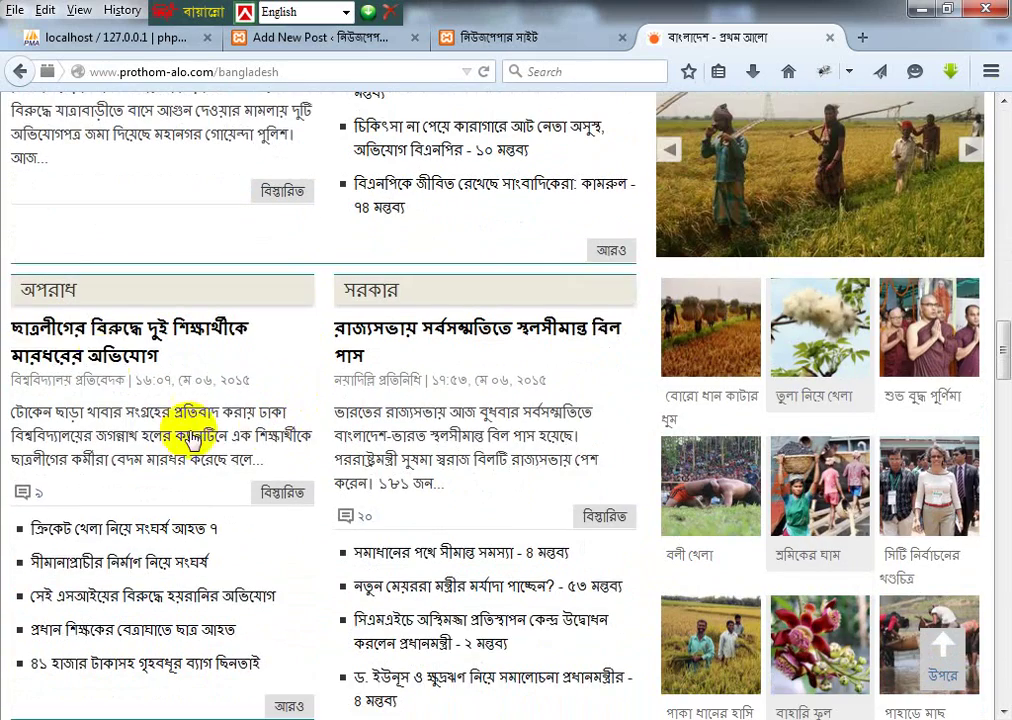
{"action": "scroll", "coordinate": [95, 515], "scroll_direction": "up", "scroll_amount": 10}
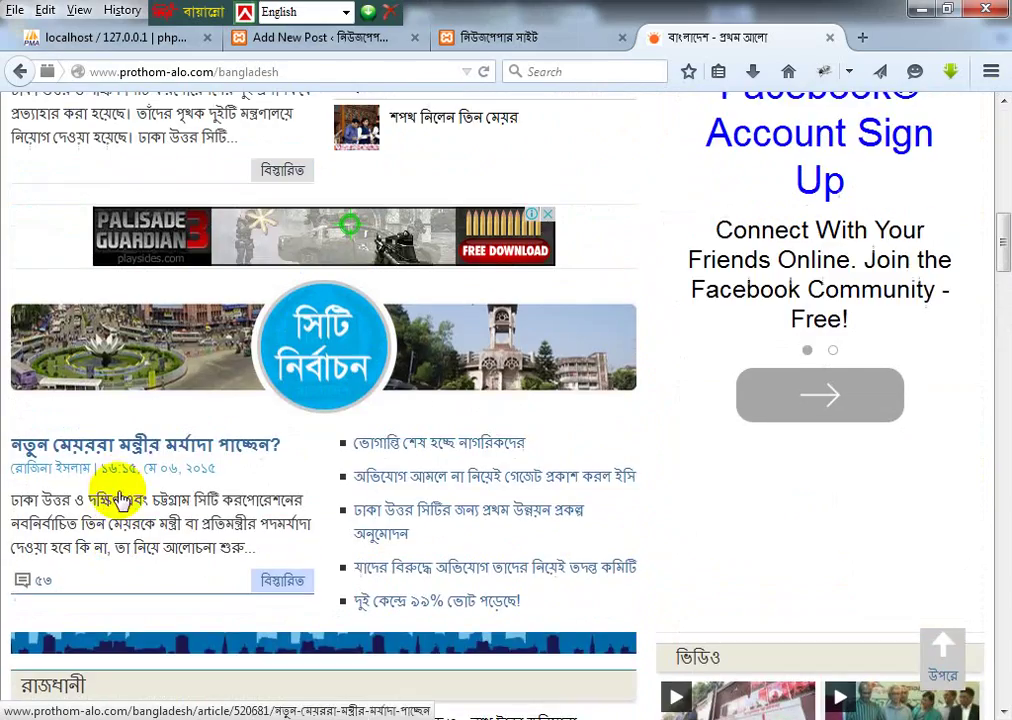
{"action": "scroll", "coordinate": [130, 490], "scroll_direction": "up", "scroll_amount": 6}
{"action": "scroll", "coordinate": [110, 478], "scroll_direction": "up", "scroll_amount": 4}
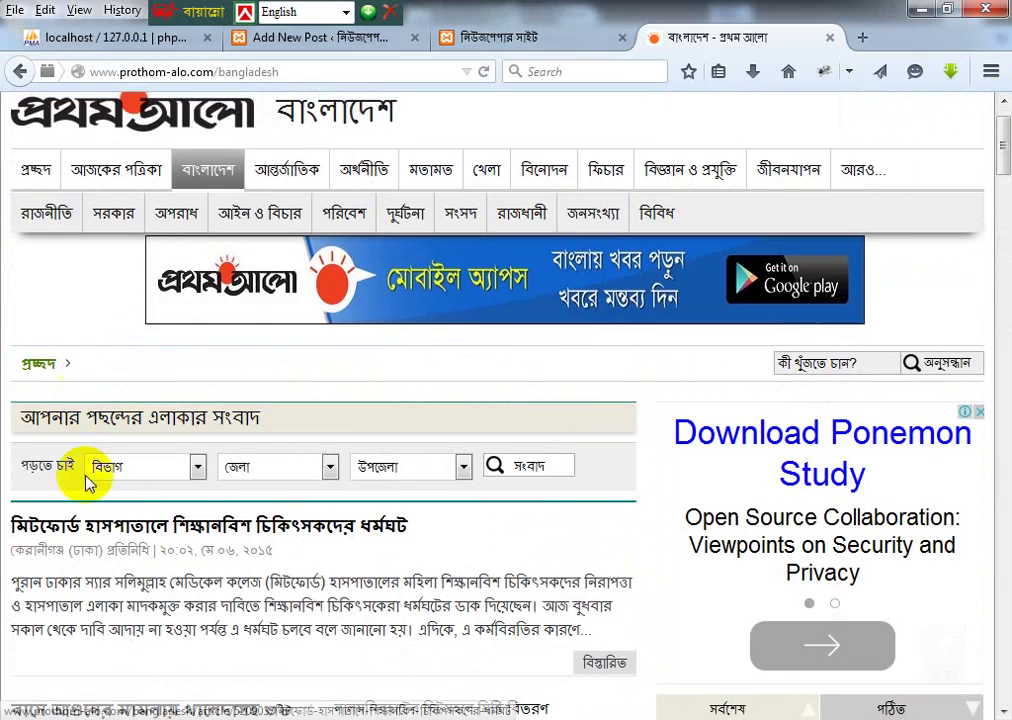
{"action": "scroll", "coordinate": [140, 480], "scroll_direction": "down", "scroll_amount": 4}
{"action": "left_click", "coordinate": [212, 190]}
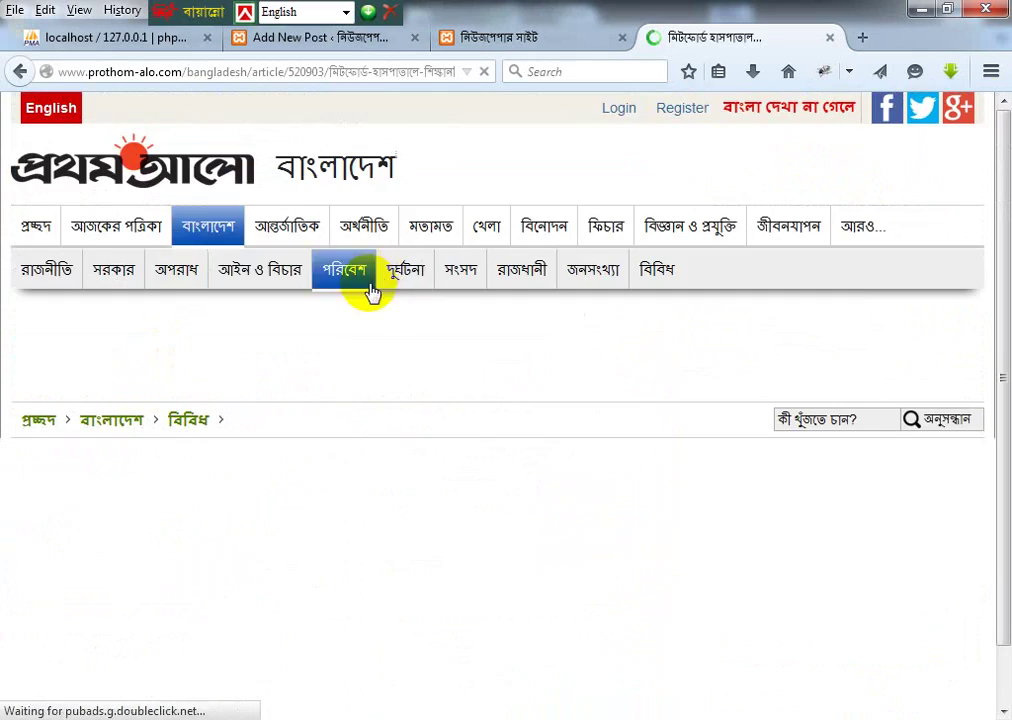
{"action": "scroll", "coordinate": [323, 368], "scroll_direction": "down", "scroll_amount": 5}
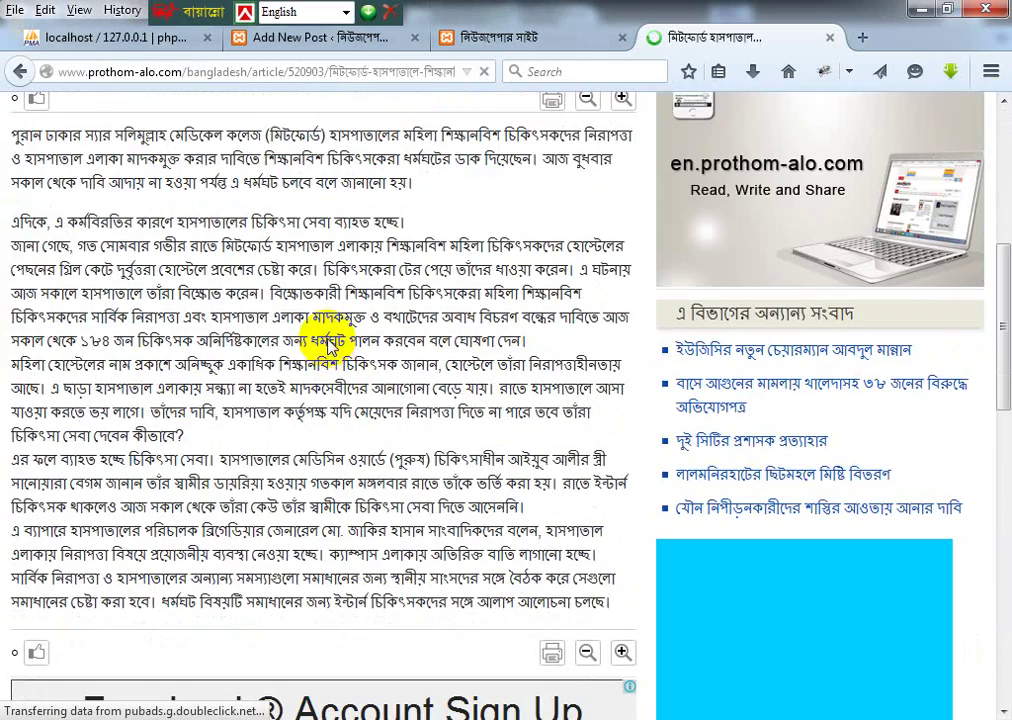
{"action": "scroll", "coordinate": [330, 338], "scroll_direction": "down", "scroll_amount": 3}
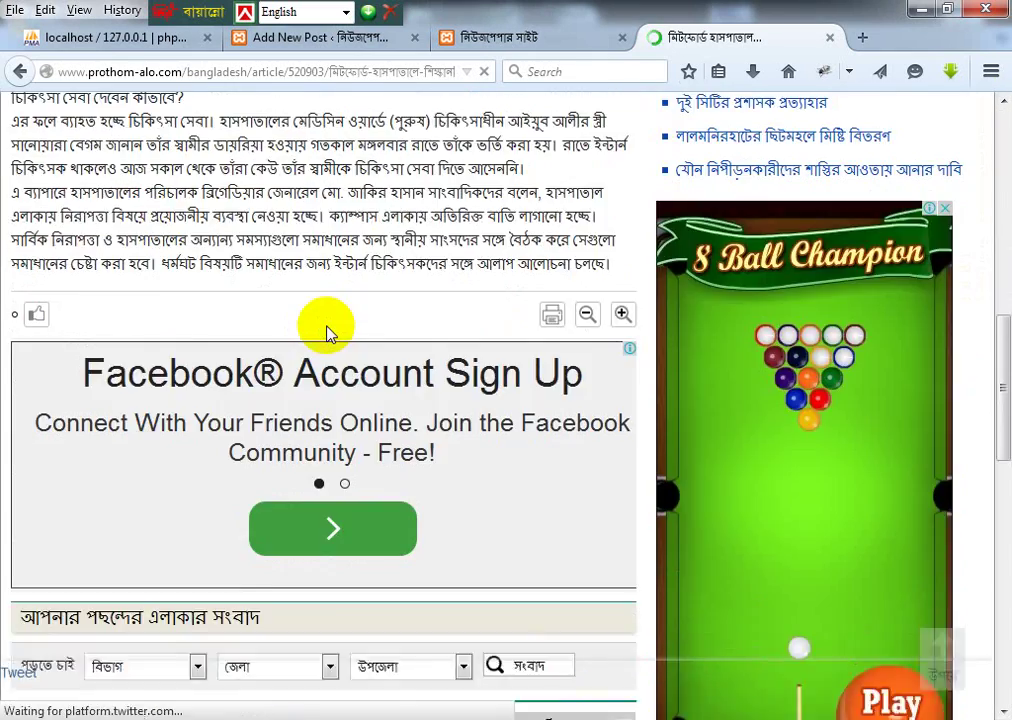
{"action": "scroll", "coordinate": [330, 333], "scroll_direction": "up", "scroll_amount": 10}
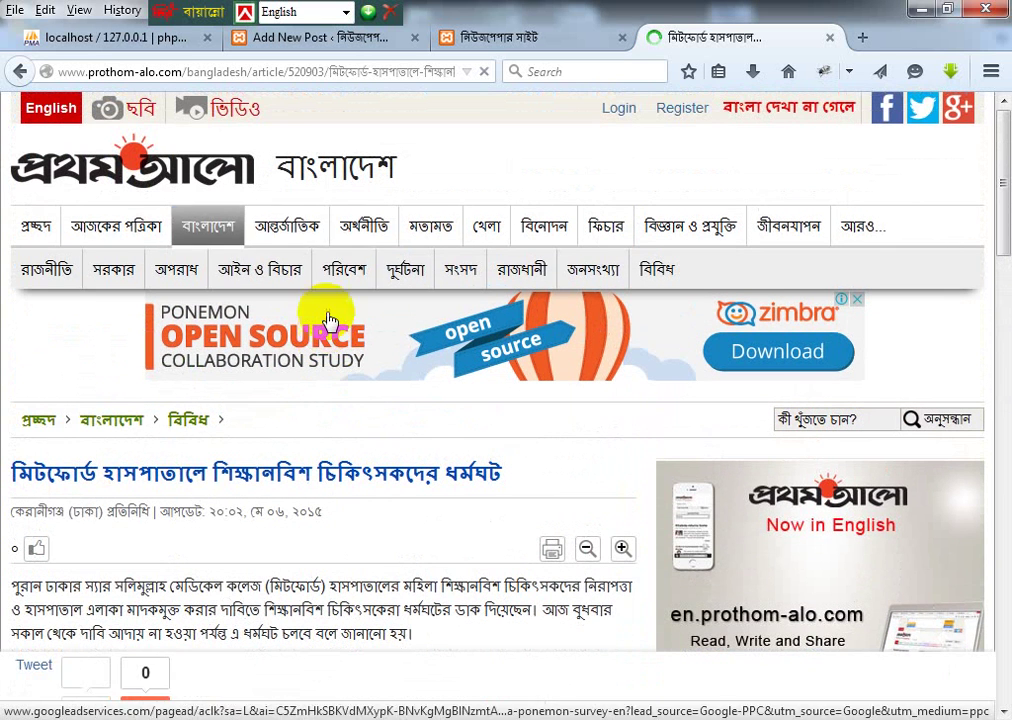
Step: Open the International section, select the lead article's headline, and switch to Notepad++
{"action": "left_click", "coordinate": [303, 220]}
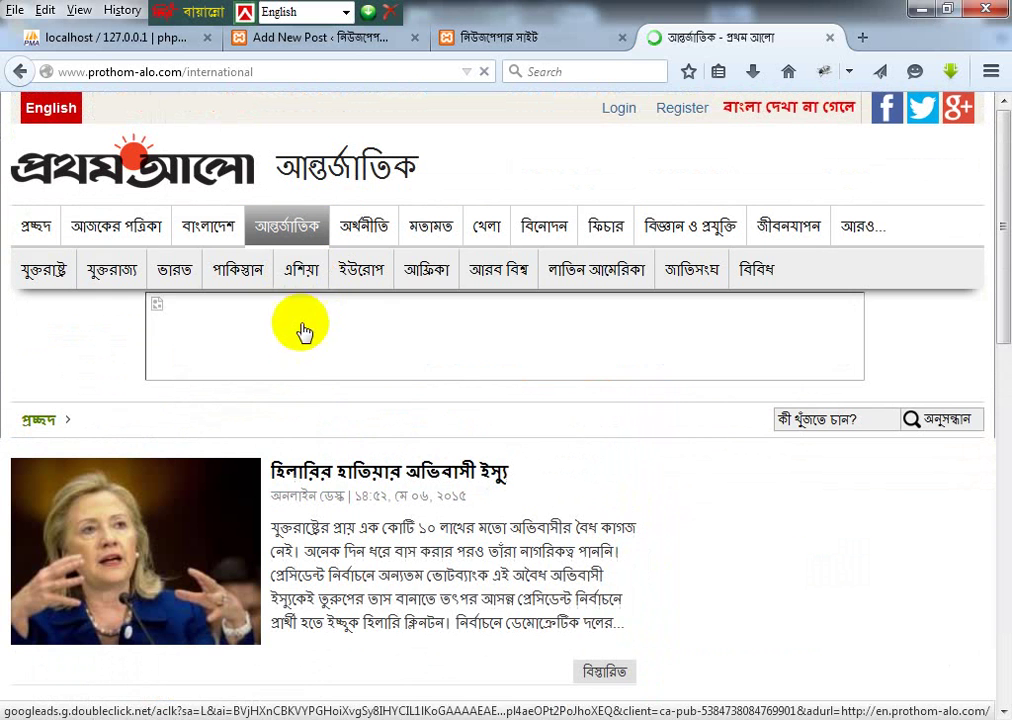
{"action": "left_click", "coordinate": [519, 468]}
{"action": "left_click_drag", "start_coordinate": [519, 468], "coordinate": [267, 470]}
{"action": "key", "text": "ctrl+c"}
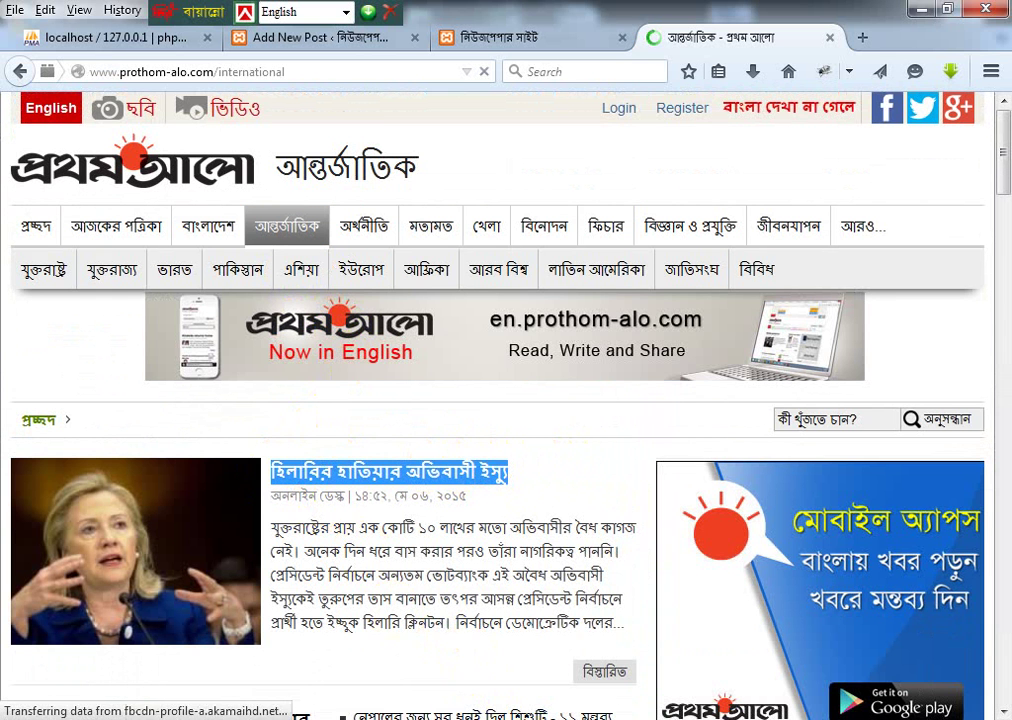
{"action": "left_click", "coordinate": [530, 719]}
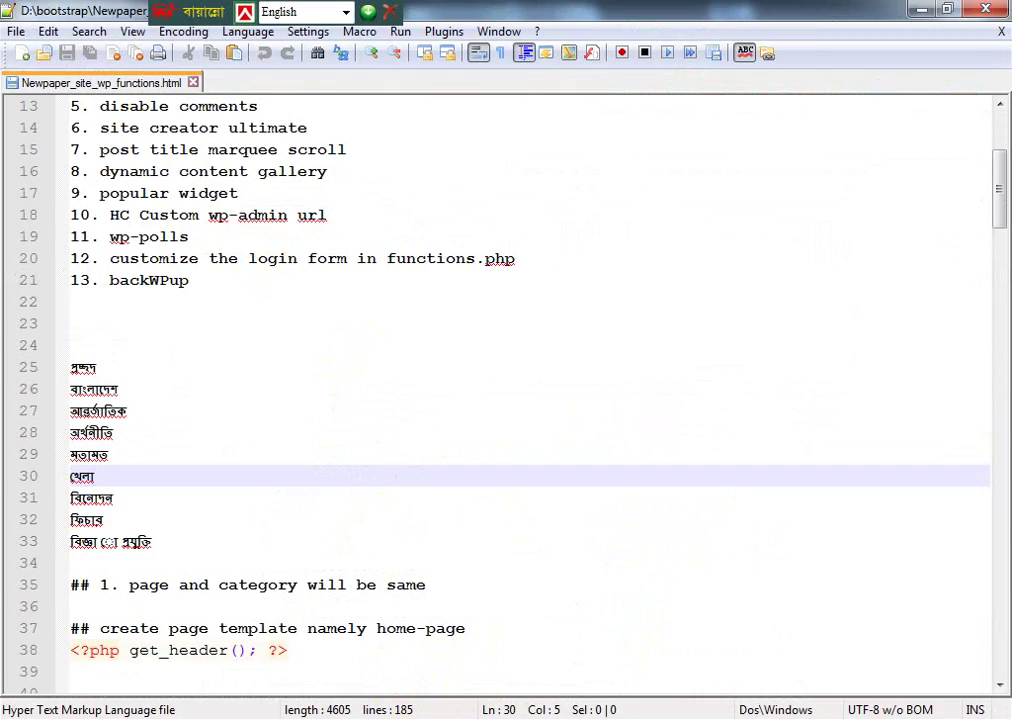
Step: Paste 'হিলারির হাতিয়ার অভিবাসী ইস্যু' as the new post's title, then return to Prothom Alo
{"action": "left_click", "coordinate": [160, 719]}
{"action": "left_click", "coordinate": [218, 718]}
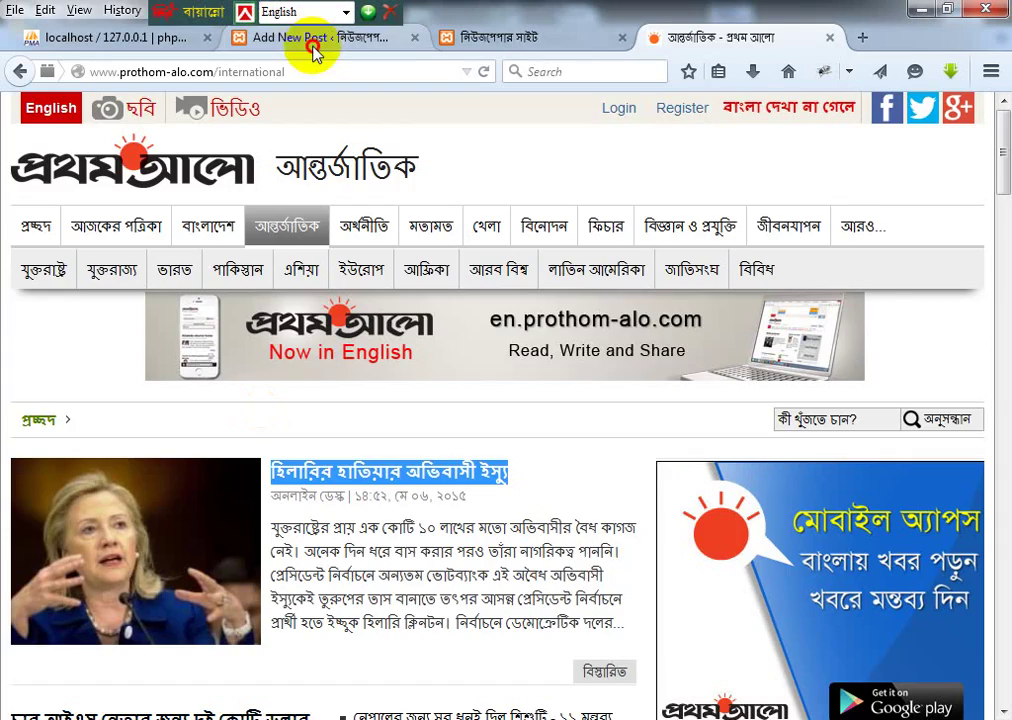
{"action": "left_click", "coordinate": [311, 40]}
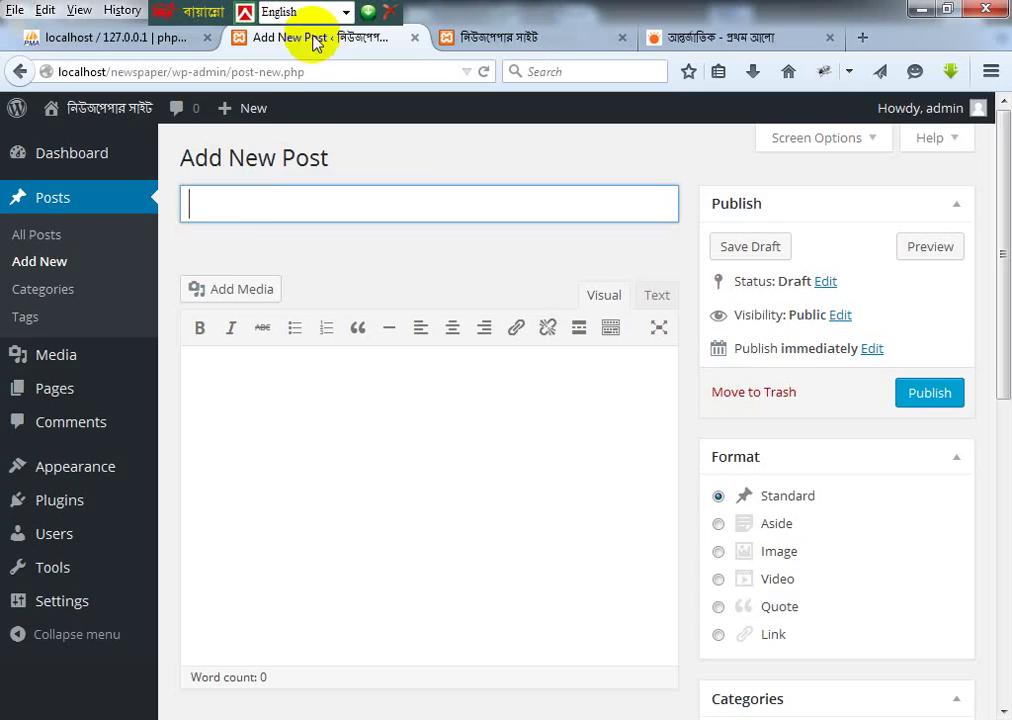
{"action": "key", "text": "ctrl+v"}
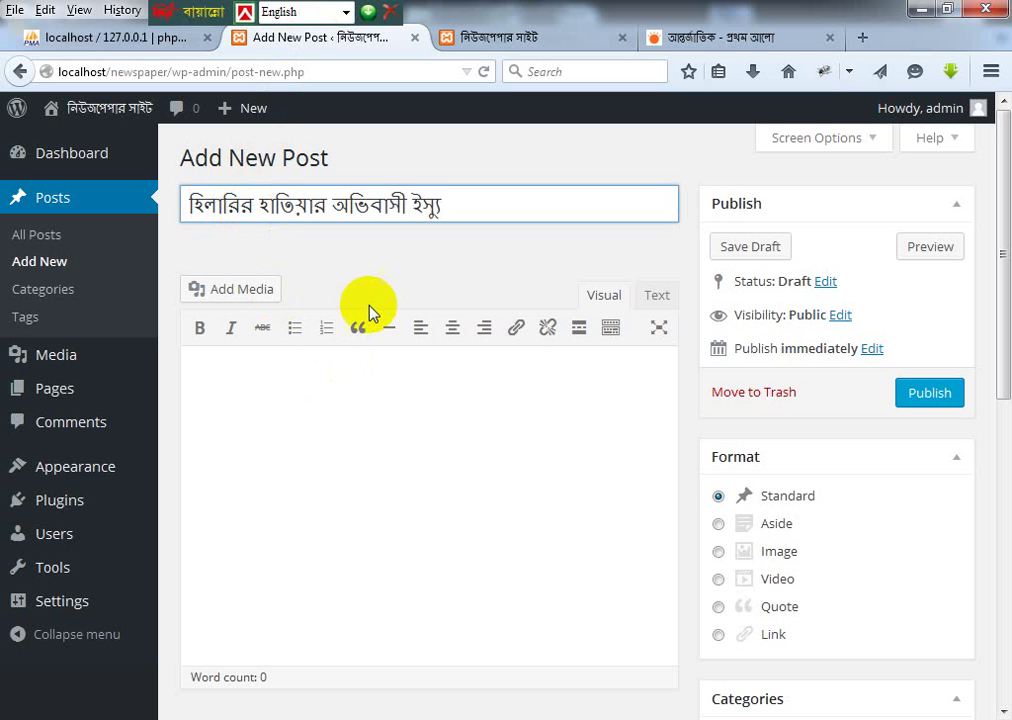
{"action": "key", "text": "alt+Tab"}
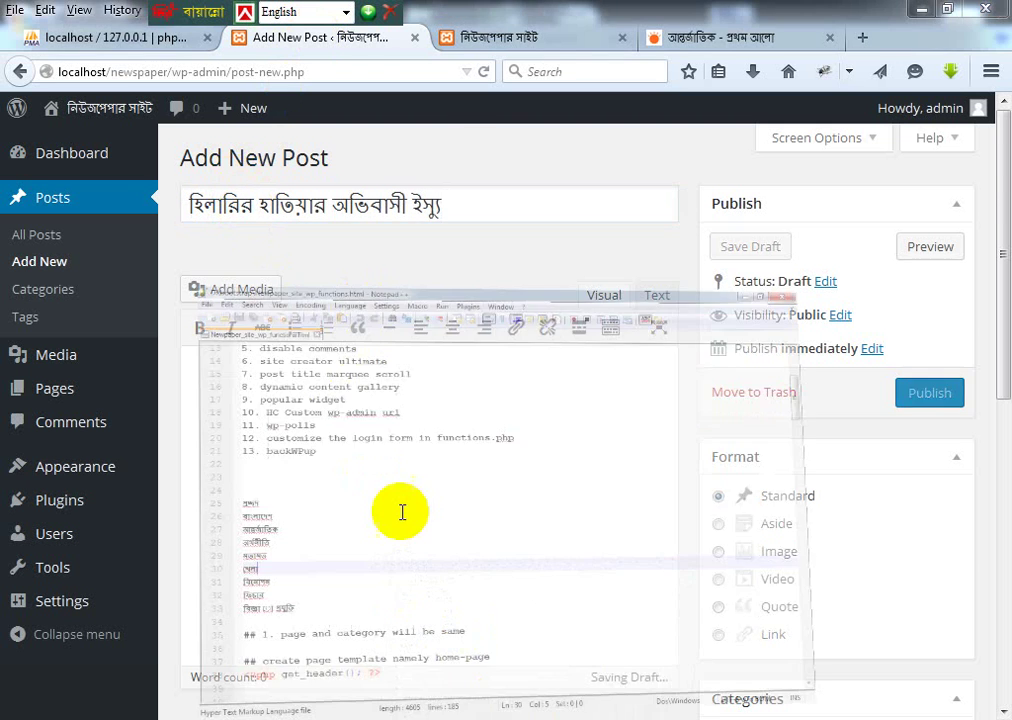
{"action": "key", "text": "alt+Tab"}
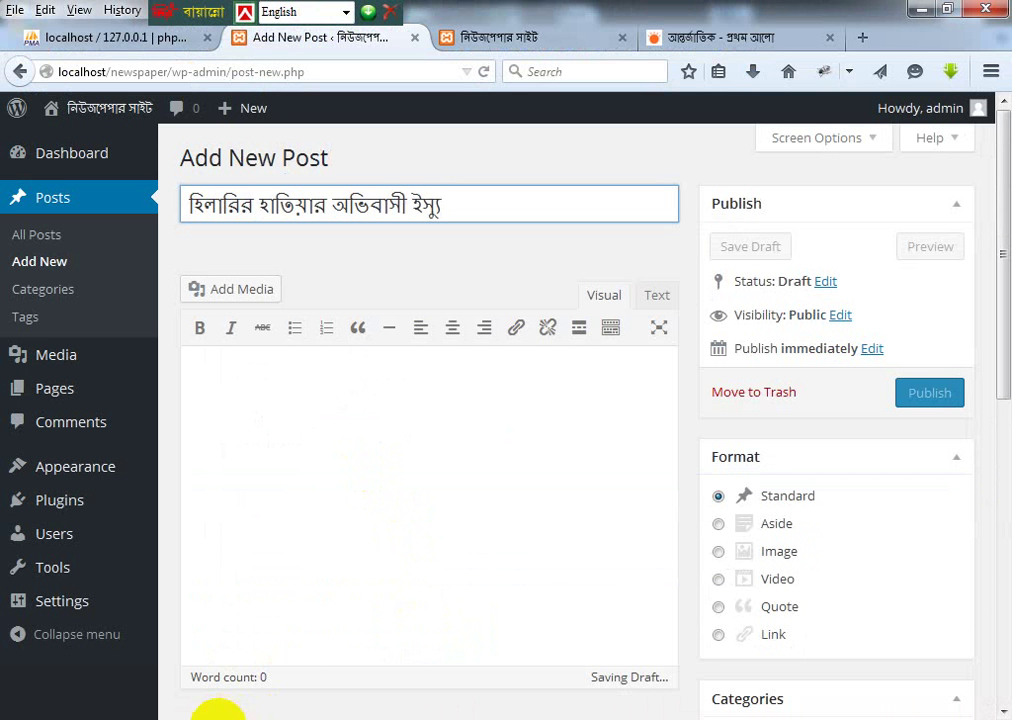
{"action": "left_click", "coordinate": [520, 38]}
{"action": "left_click", "coordinate": [657, 38]}
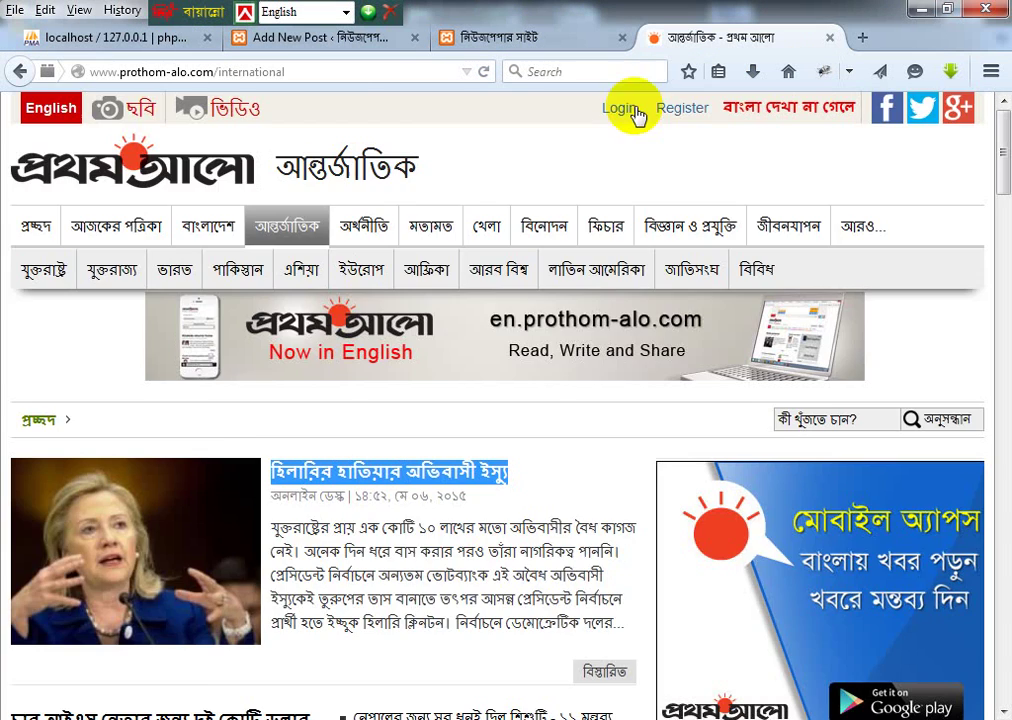
Step: Copy the immigration article's first four paragraphs into the new post's body
{"action": "scroll", "coordinate": [252, 467], "scroll_direction": "down", "scroll_amount": 5}
{"action": "left_click", "coordinate": [604, 334]}
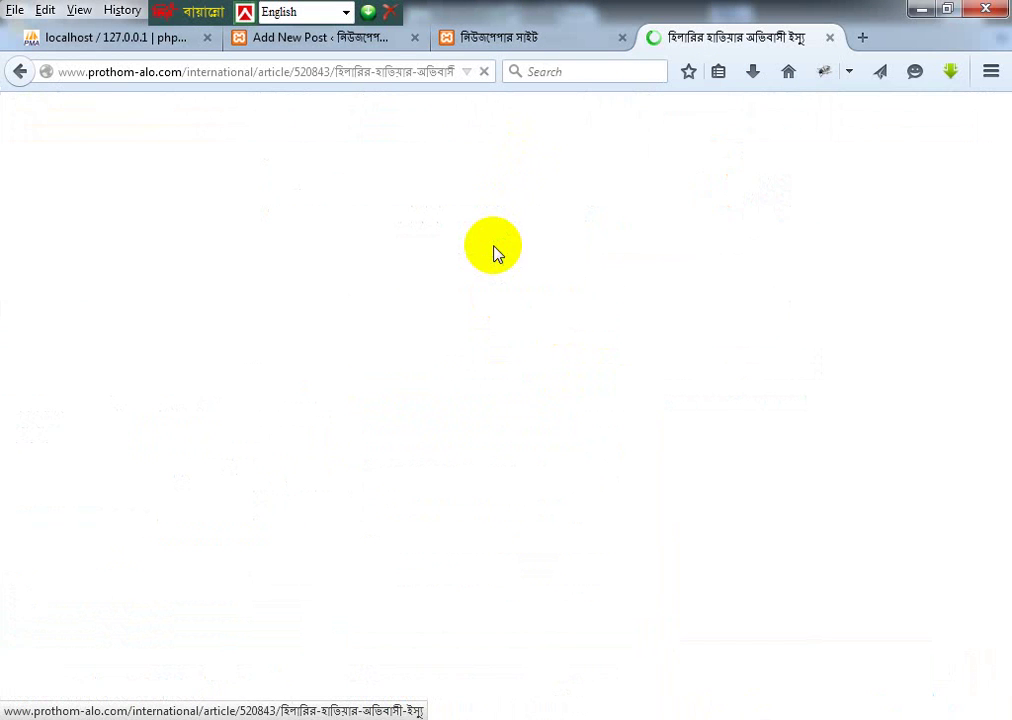
{"action": "scroll", "coordinate": [429, 361], "scroll_direction": "down", "scroll_amount": 6}
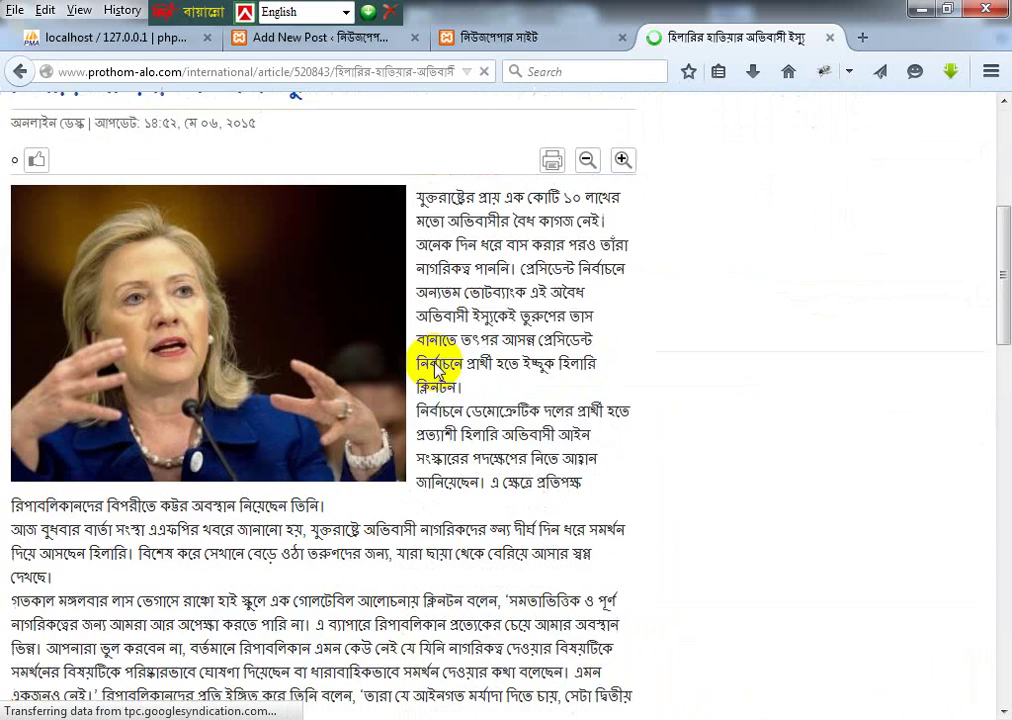
{"action": "left_click_drag", "start_coordinate": [410, 133], "coordinate": [84, 515]}
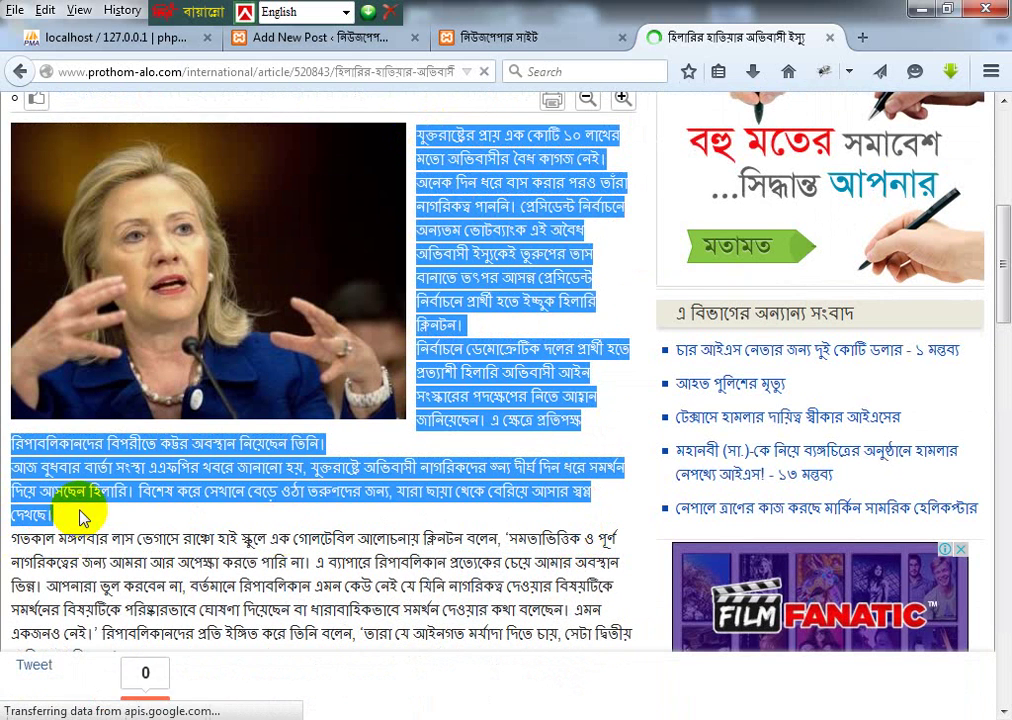
{"action": "scroll", "coordinate": [310, 400], "scroll_direction": "down", "scroll_amount": 5}
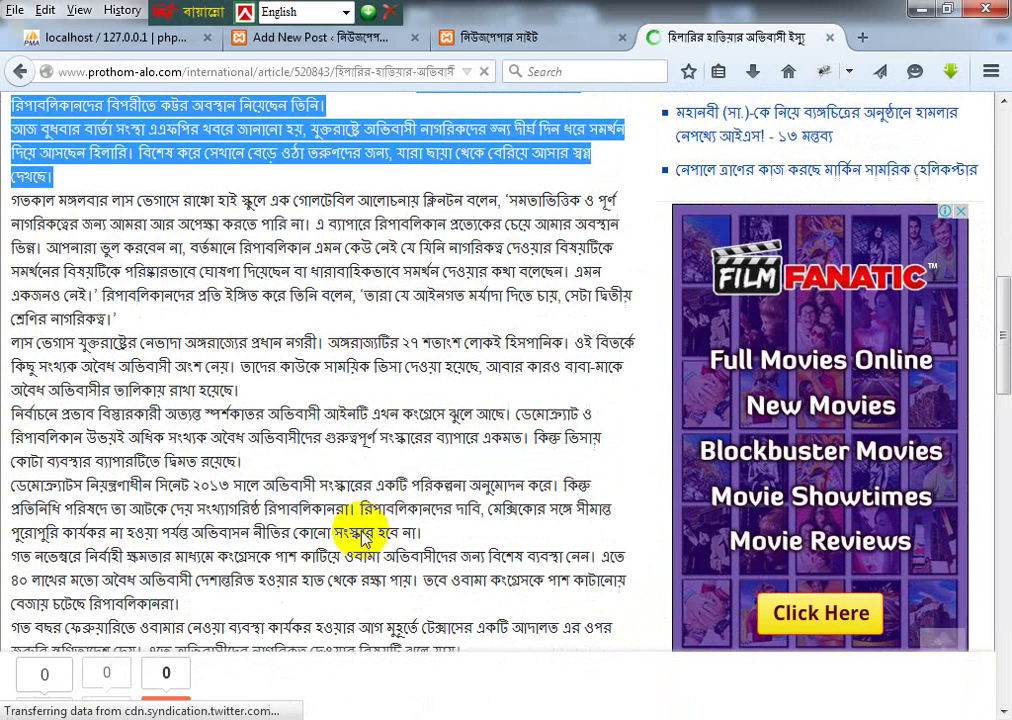
{"action": "left_click", "coordinate": [117, 318], "text": "shift"}
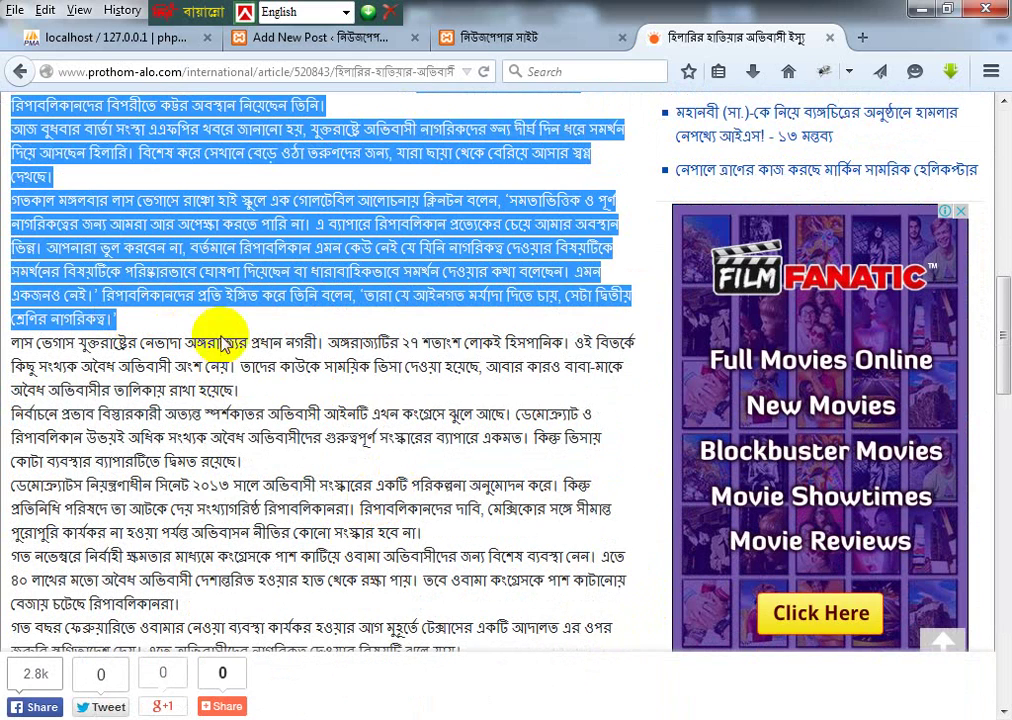
{"action": "left_click", "coordinate": [300, 38]}
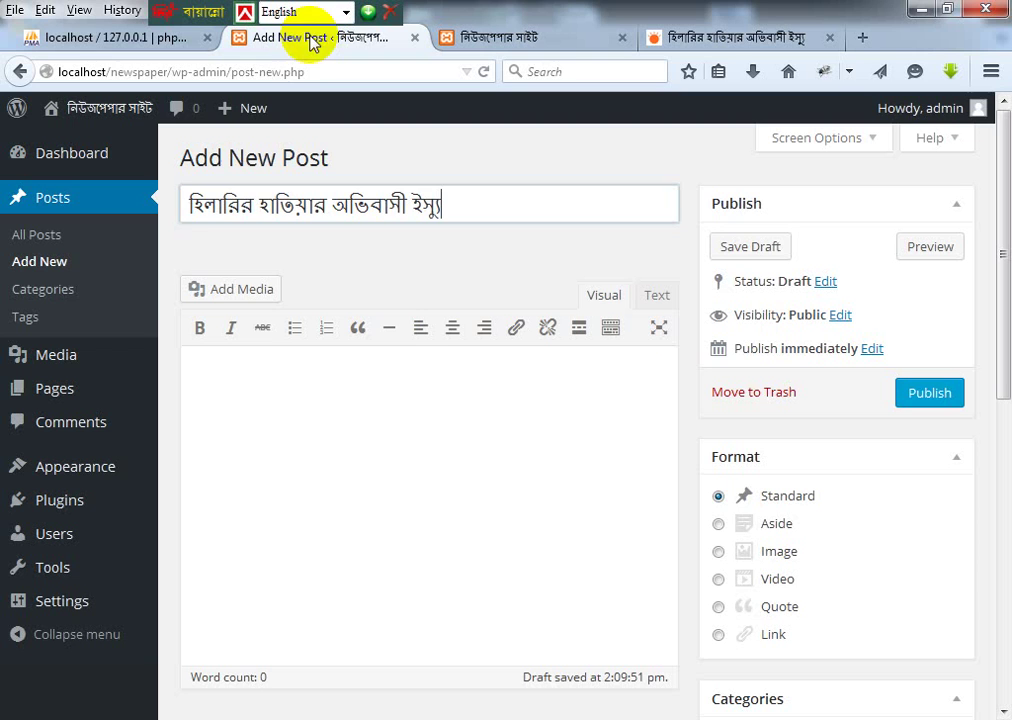
{"action": "left_click", "coordinate": [246, 365]}
{"action": "key", "text": "ctrl+v"}
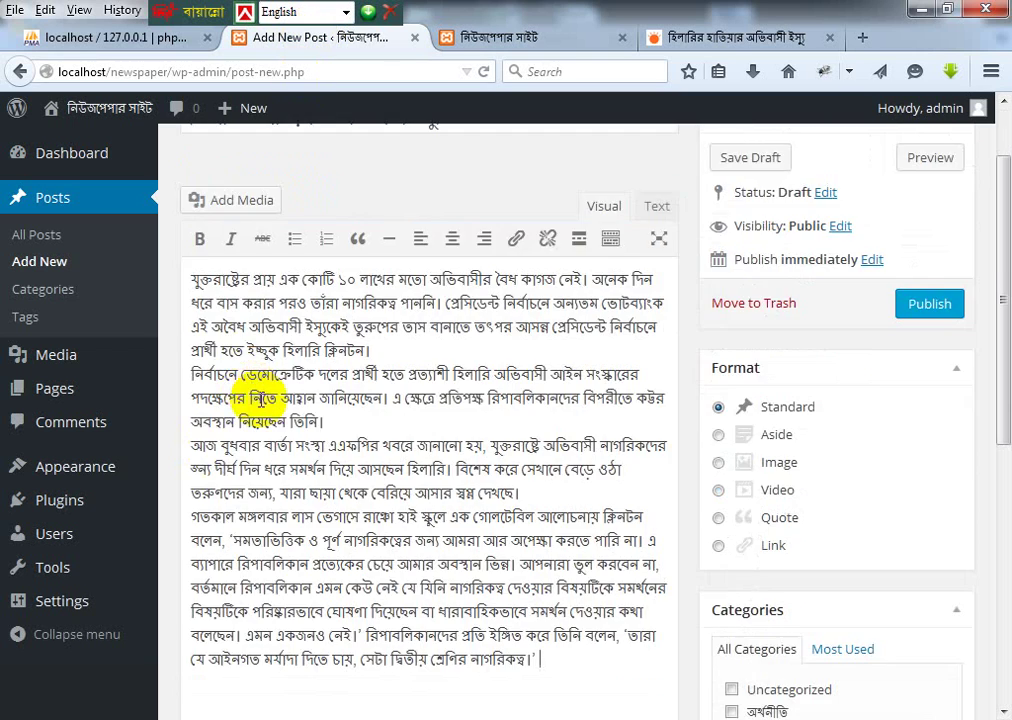
{"action": "left_click", "coordinate": [715, 38]}
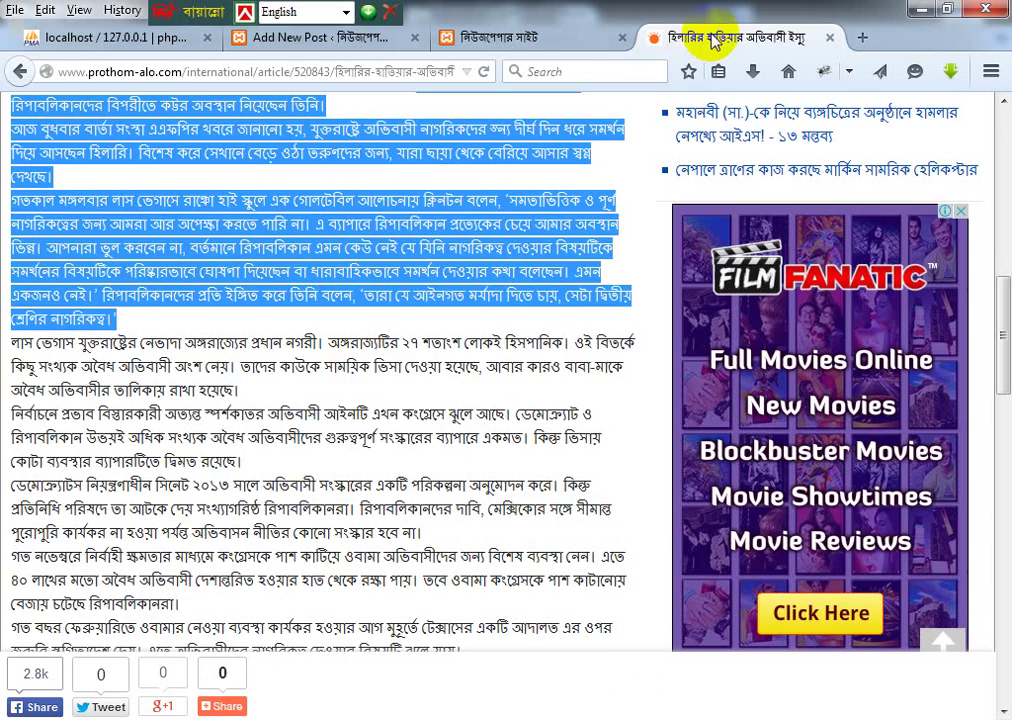
{"action": "scroll", "coordinate": [290, 220], "scroll_direction": "up", "scroll_amount": 5}
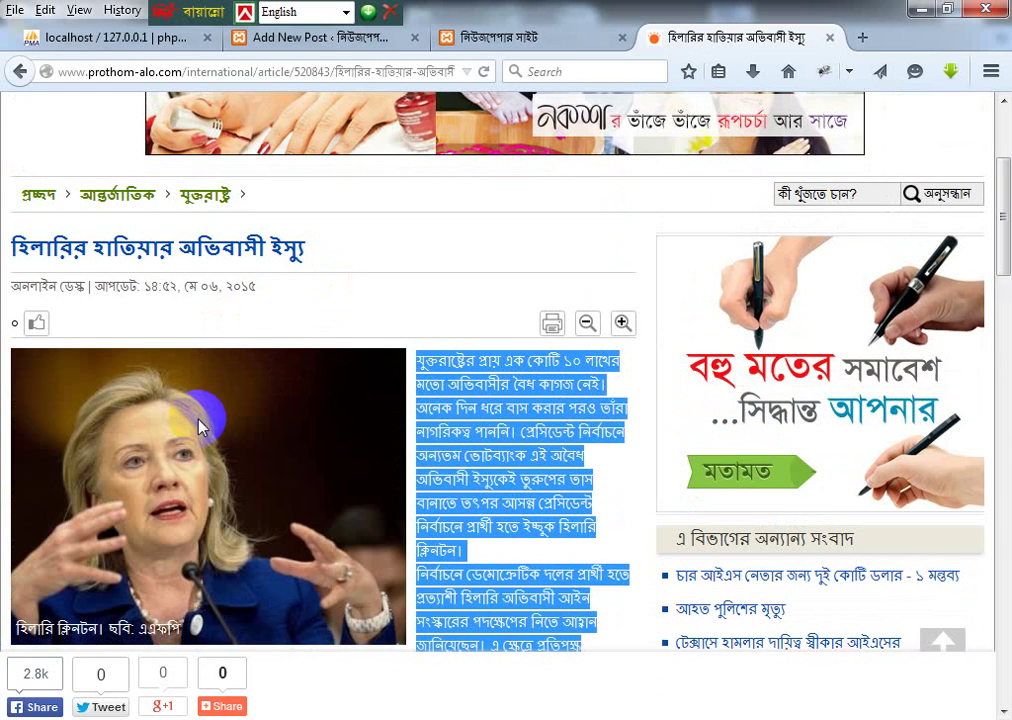
Step: Save the article photo to disk, choosing the Desktop as the location
{"action": "right_click", "coordinate": [212, 391]}
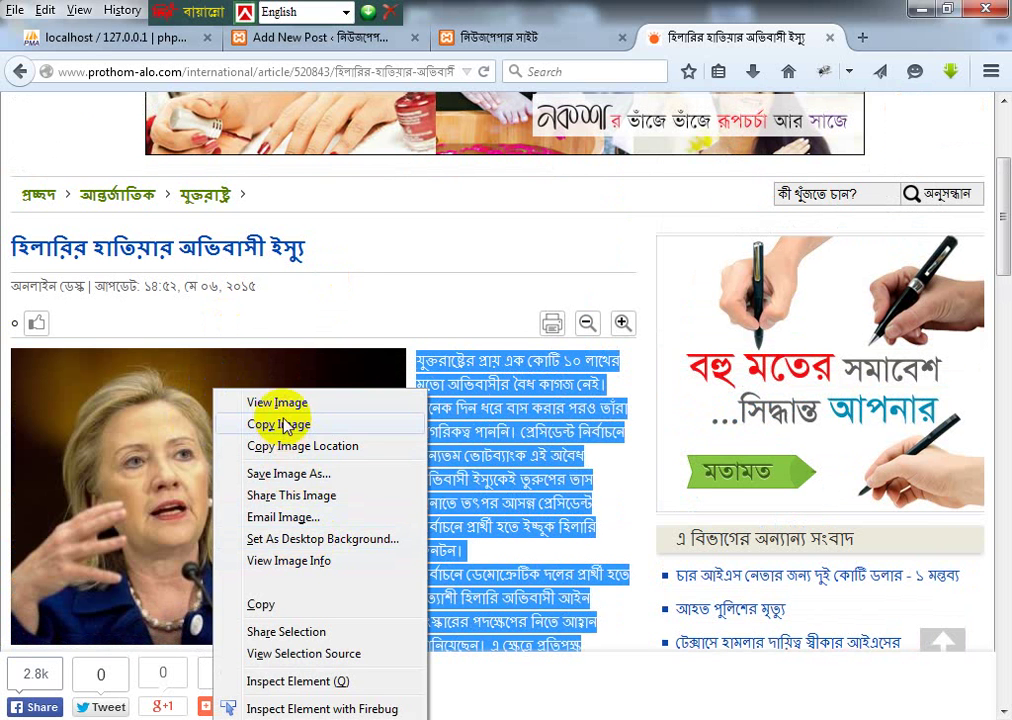
{"action": "left_click", "coordinate": [286, 475]}
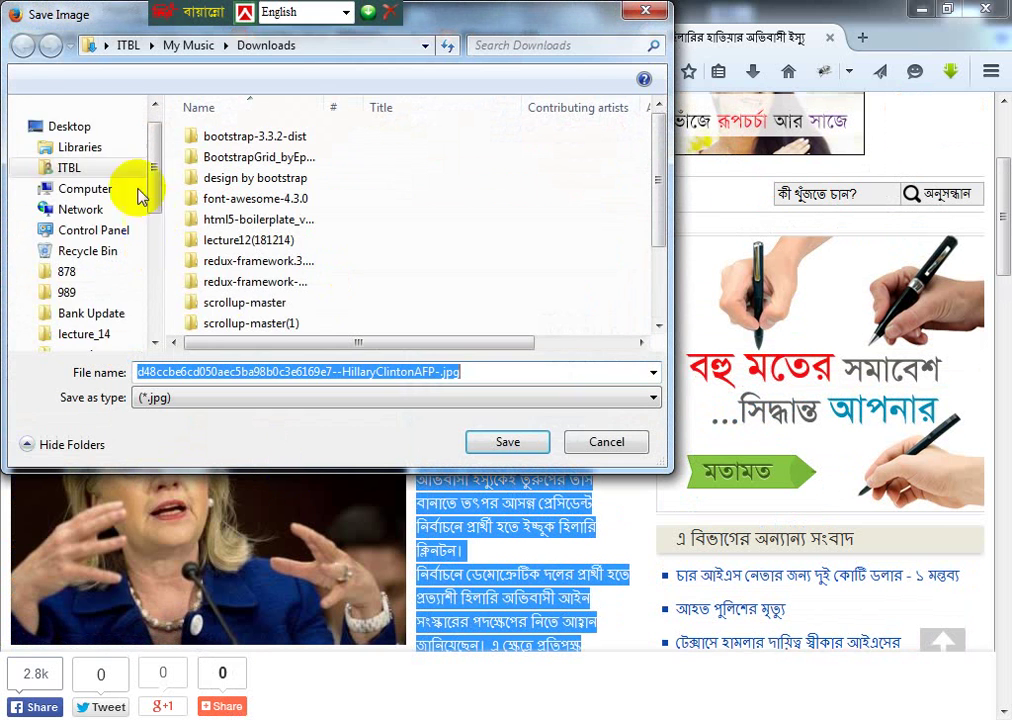
{"action": "scroll", "coordinate": [100, 170], "scroll_direction": "up", "scroll_amount": 1}
{"action": "left_click", "coordinate": [61, 152]}
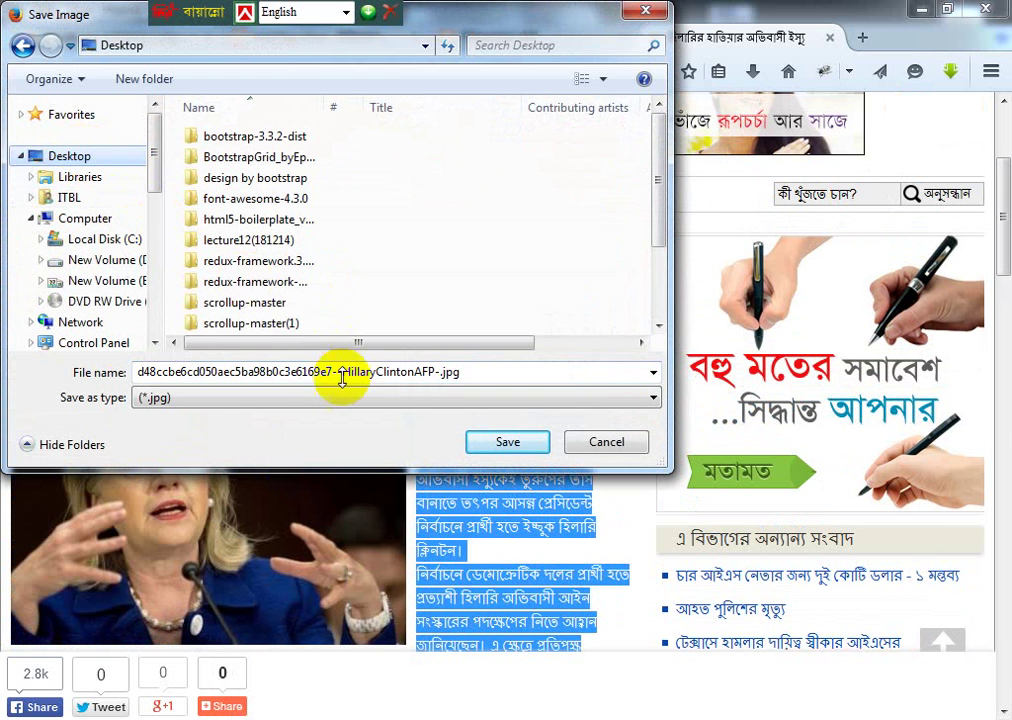
Step: Trim the suggested file name down to Hillary.jpg and save the photo
{"action": "double_click", "coordinate": [300, 384]}
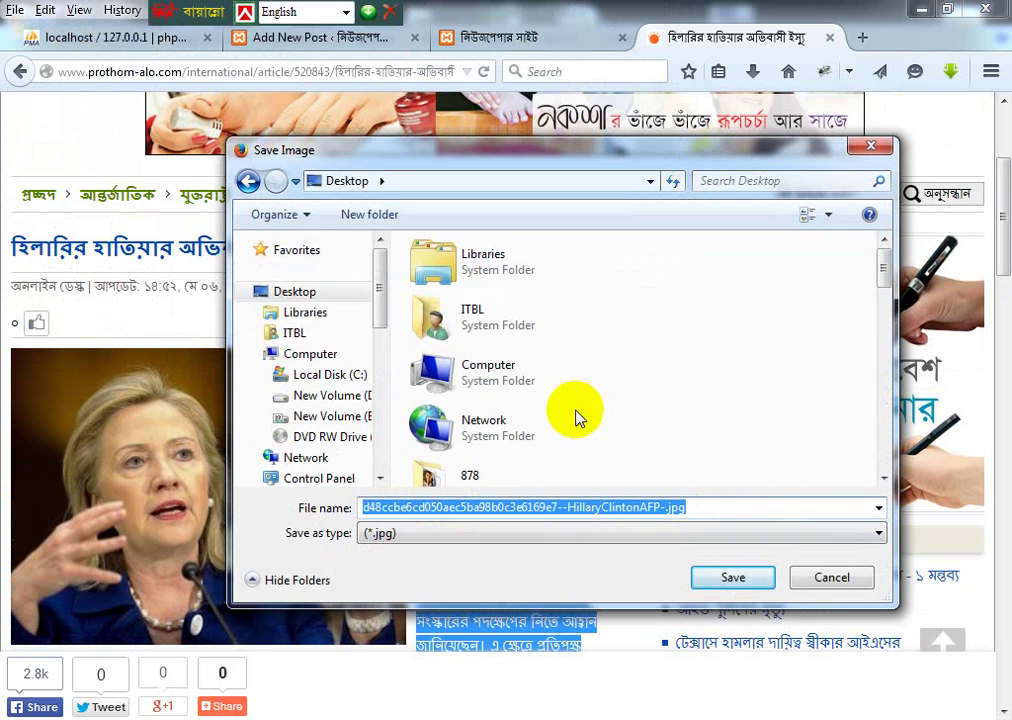
{"action": "left_click", "coordinate": [567, 507]}
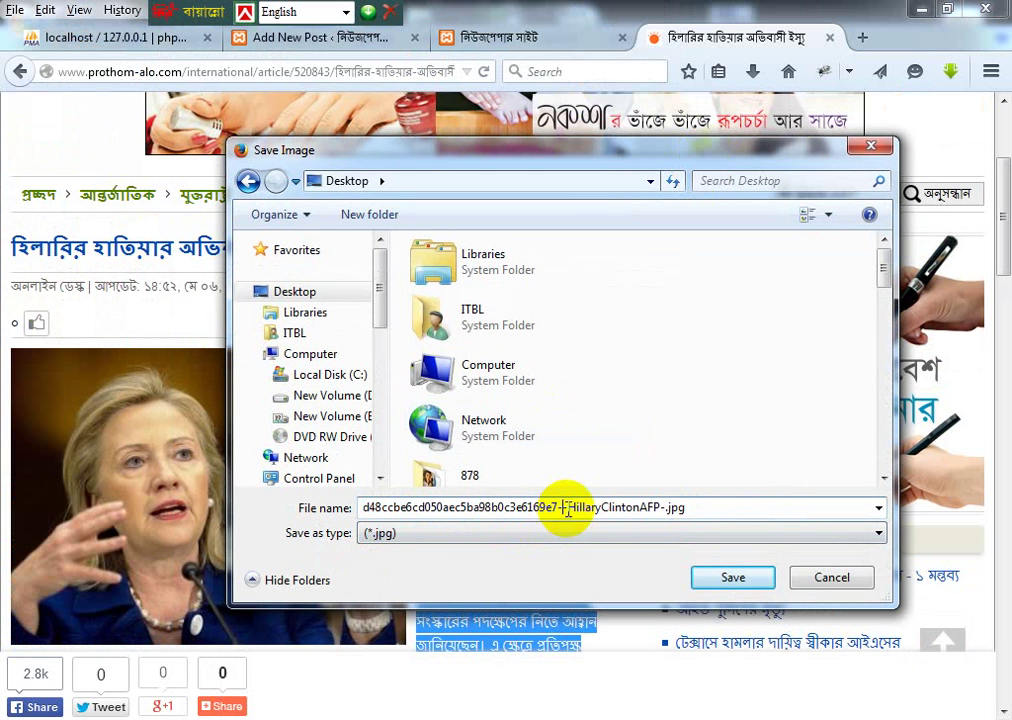
{"action": "left_click_drag", "start_coordinate": [567, 507], "coordinate": [370, 497]}
{"action": "key", "text": "BackSpace"}
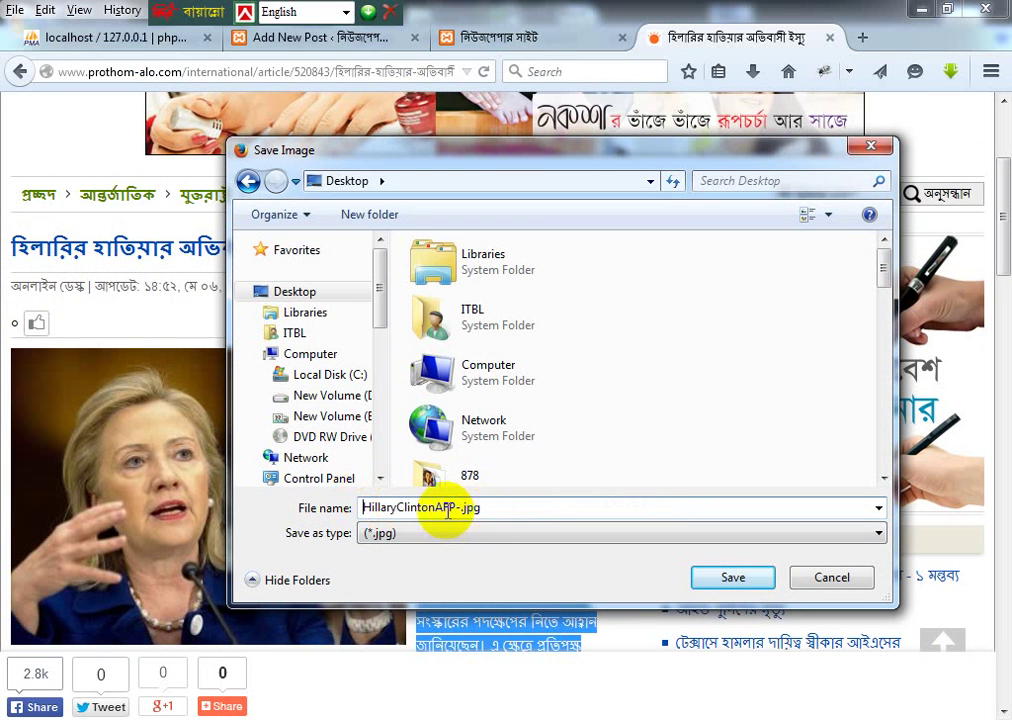
{"action": "left_click_drag", "start_coordinate": [450, 510], "coordinate": [413, 506]}
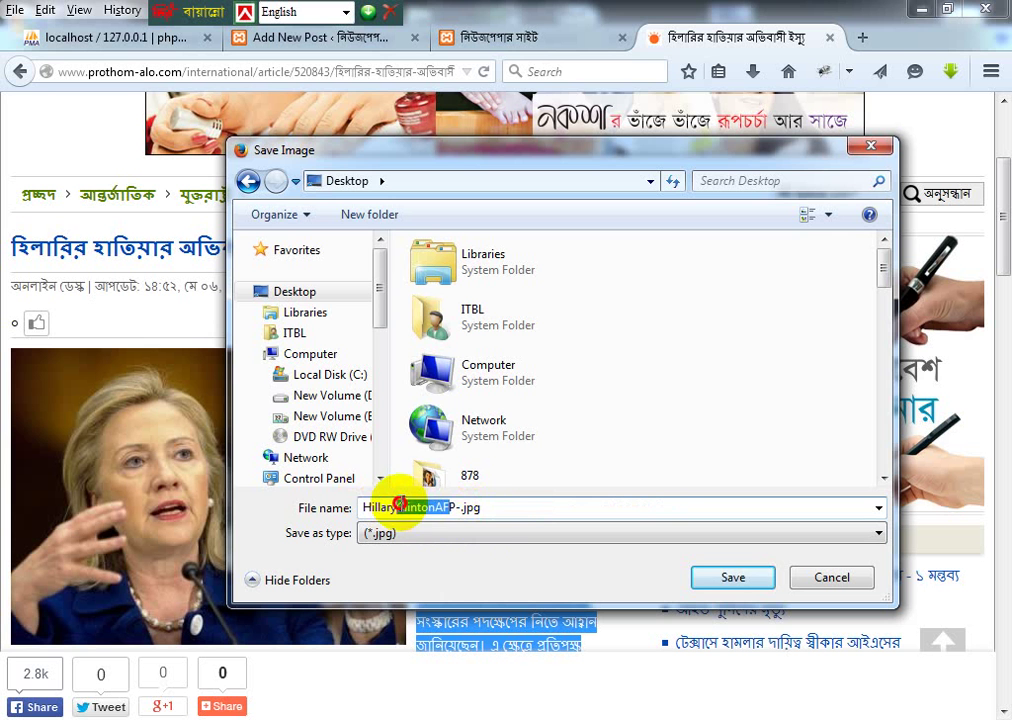
{"action": "key", "text": "BackSpace"}
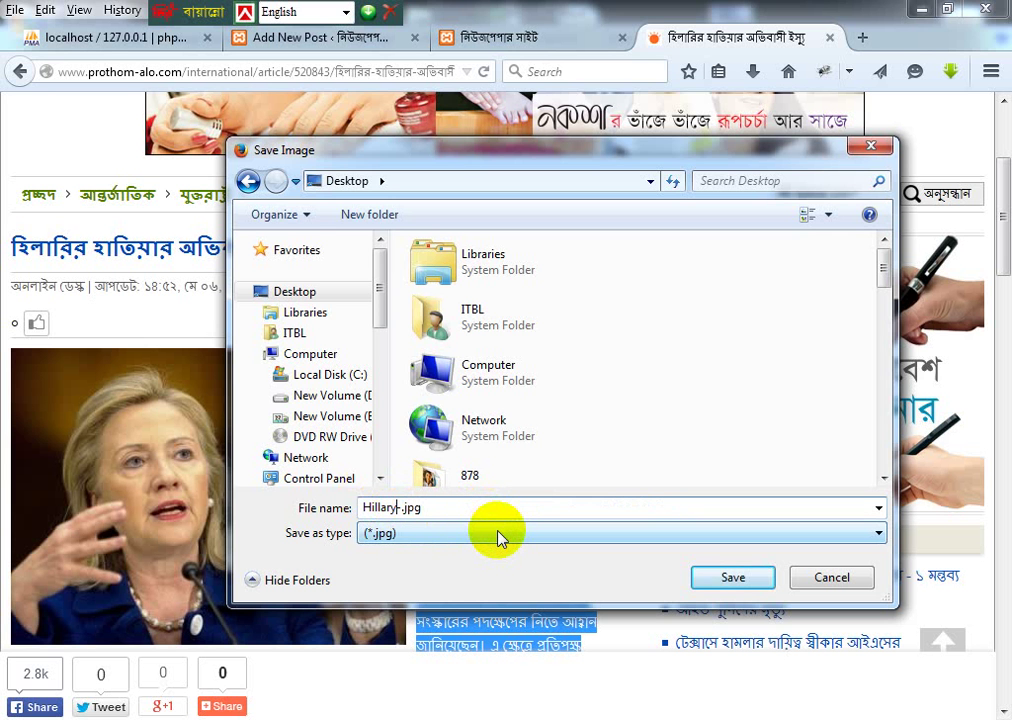
{"action": "key", "text": "Delete"}
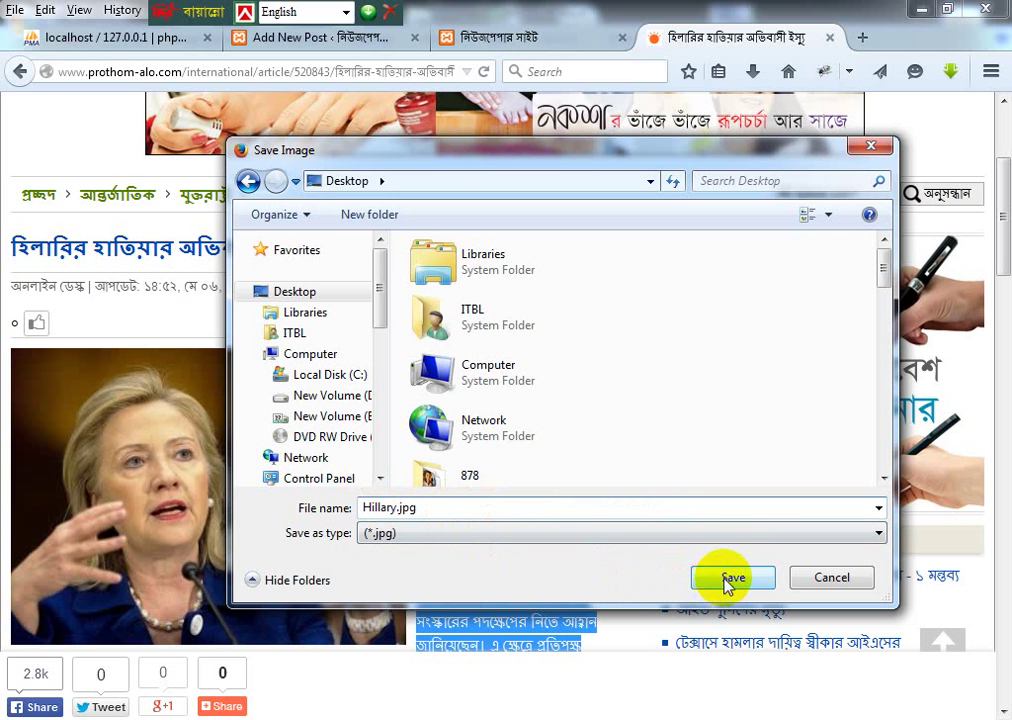
{"action": "left_click", "coordinate": [729, 579]}
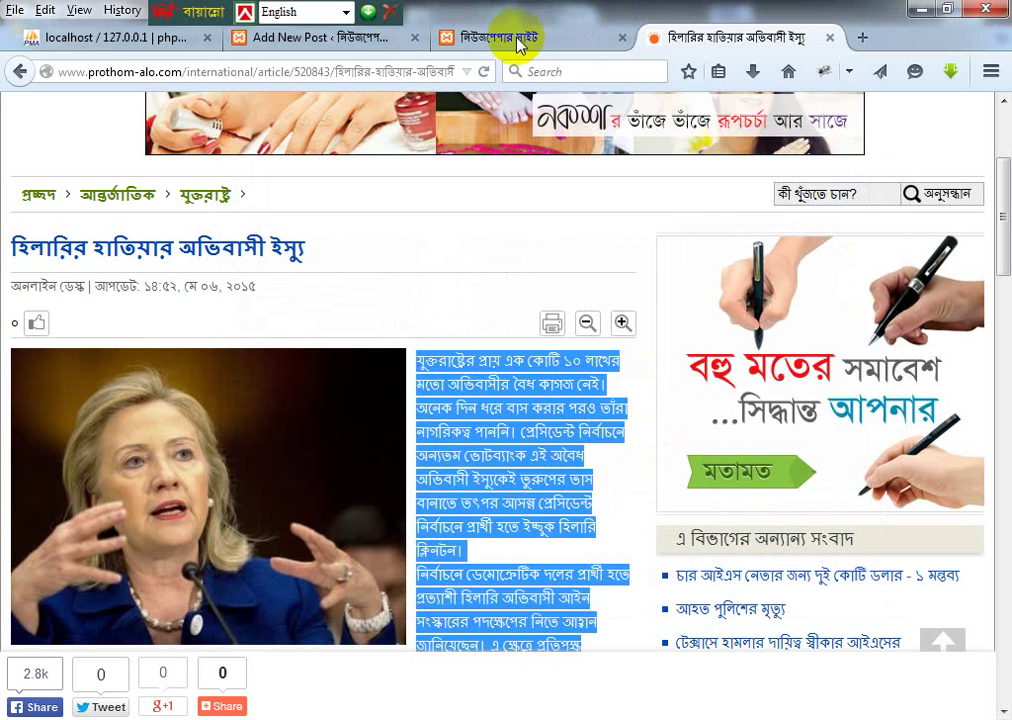
Step: Return to the WordPress Add New Post draft
{"action": "left_click", "coordinate": [518, 39]}
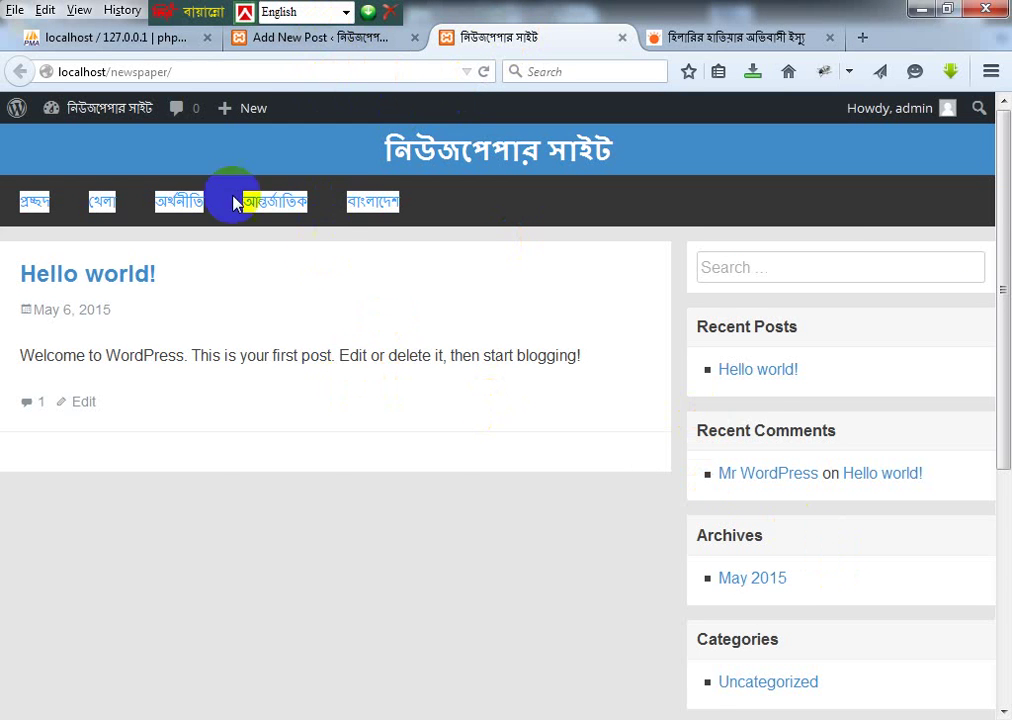
{"action": "left_click", "coordinate": [298, 39]}
{"action": "scroll", "coordinate": [965, 503], "scroll_direction": "down", "scroll_amount": 5}
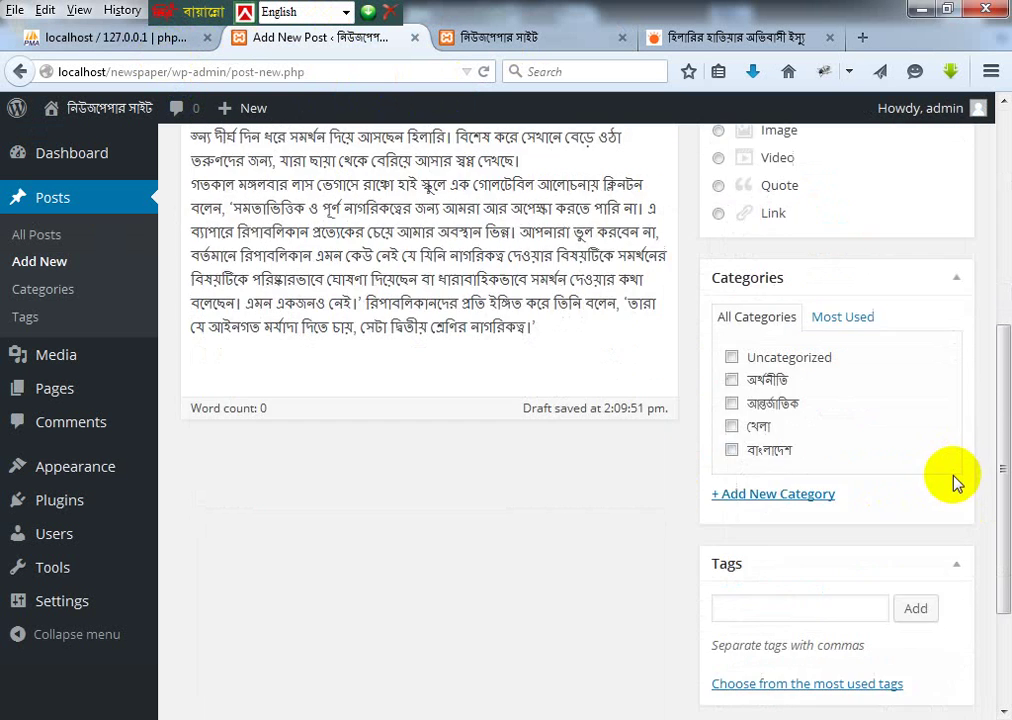
Step: Upload Hillary.jpg from the Desktop to the Media Library and set it as featured image
{"action": "left_click", "coordinate": [767, 669]}
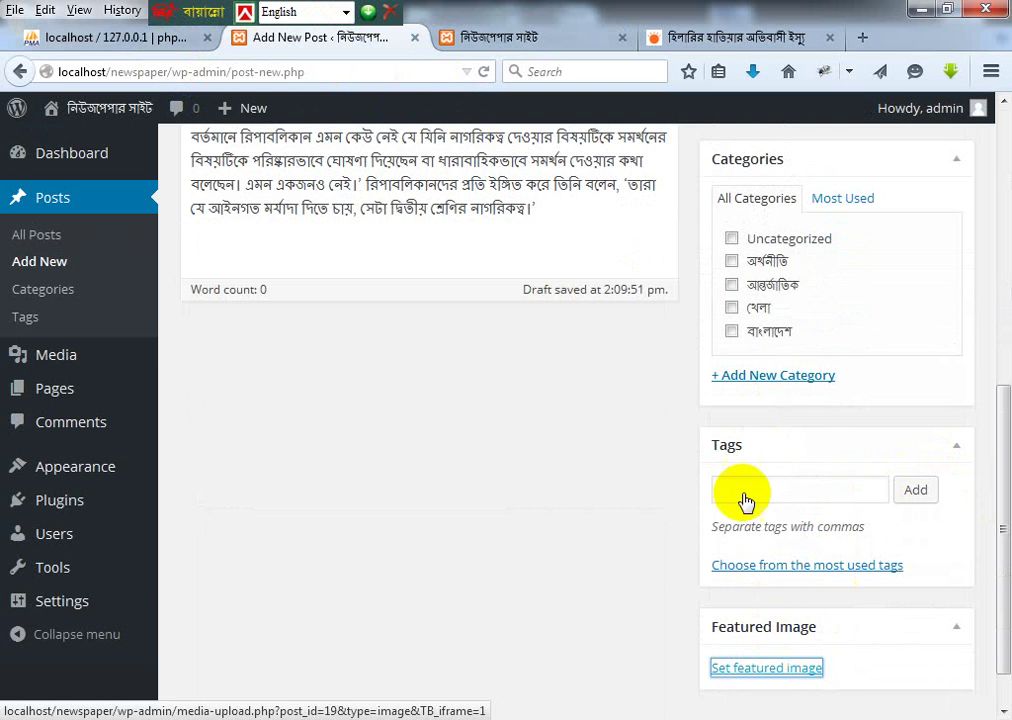
{"action": "left_click", "coordinate": [530, 446]}
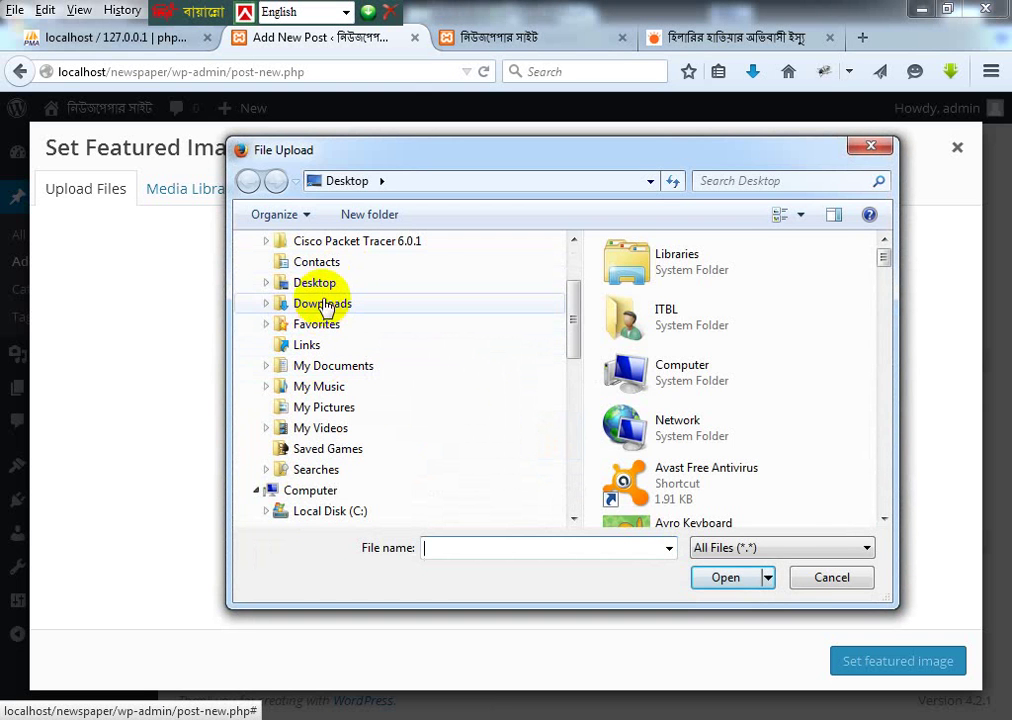
{"action": "left_click", "coordinate": [326, 284]}
{"action": "left_click", "coordinate": [660, 285]}
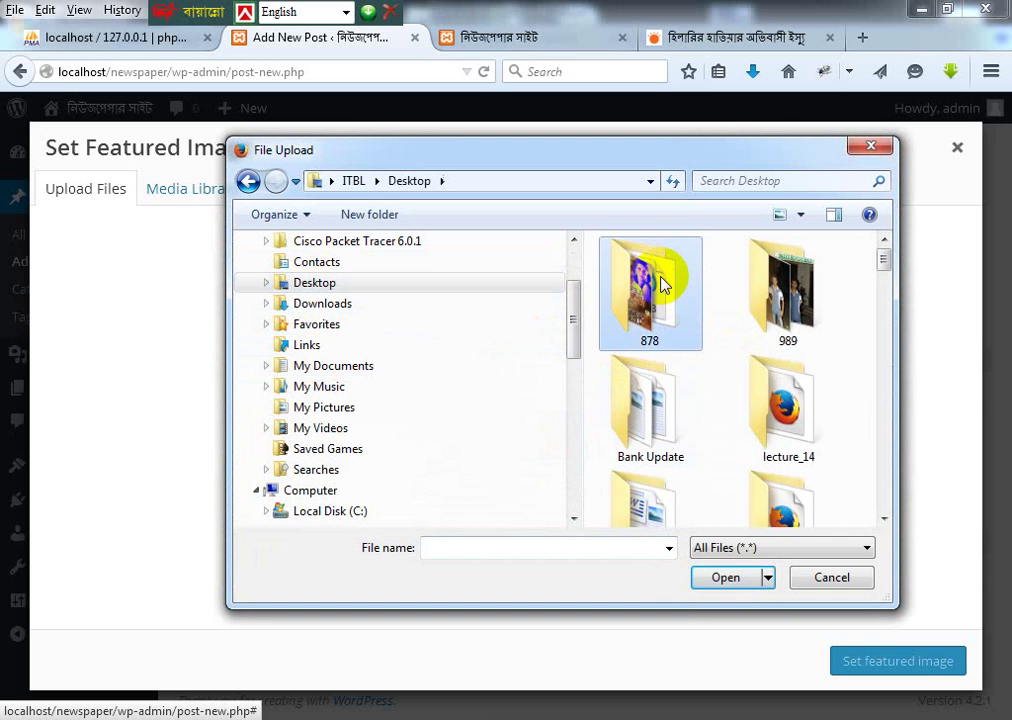
{"action": "scroll", "coordinate": [655, 272], "scroll_direction": "down", "scroll_amount": 3}
{"action": "left_click", "coordinate": [647, 405]}
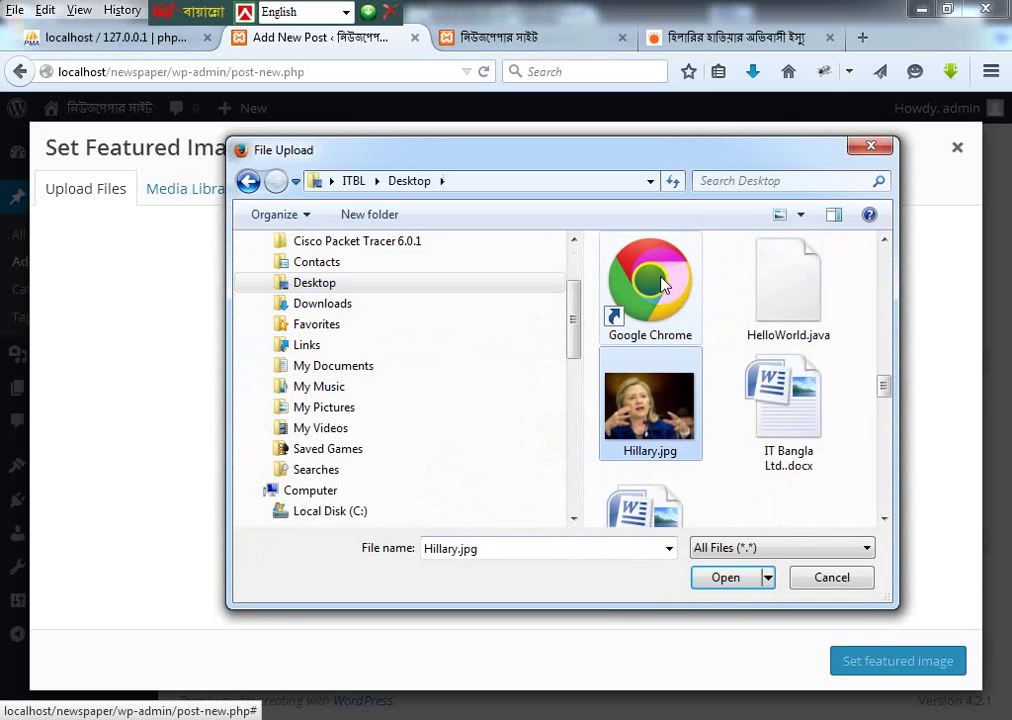
{"action": "left_click", "coordinate": [730, 578]}
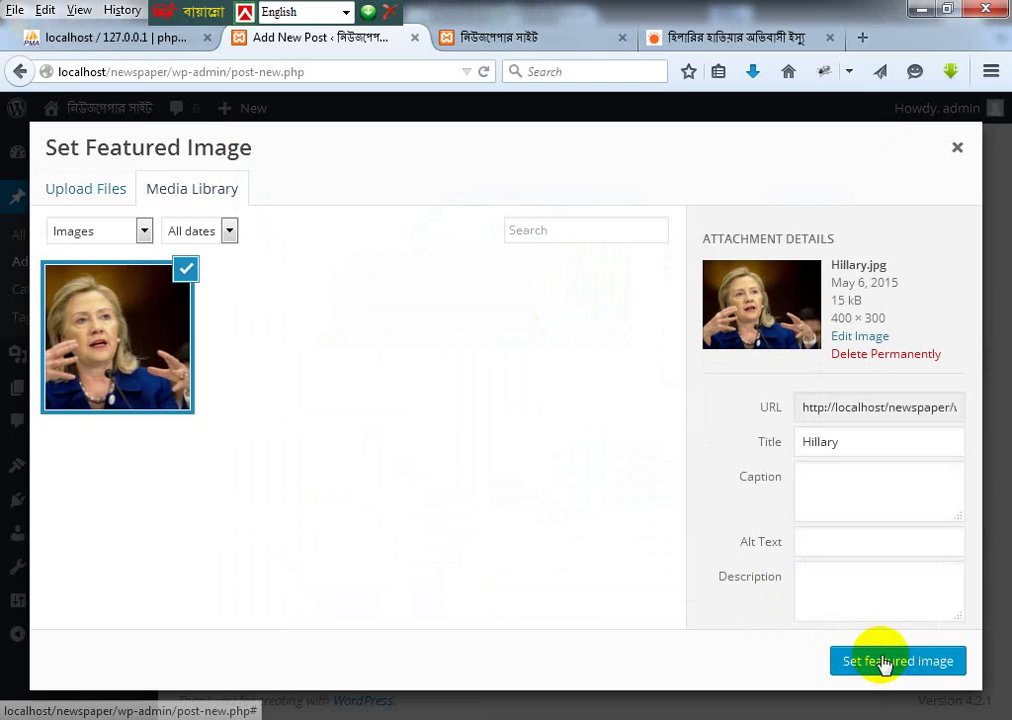
{"action": "left_click", "coordinate": [886, 661]}
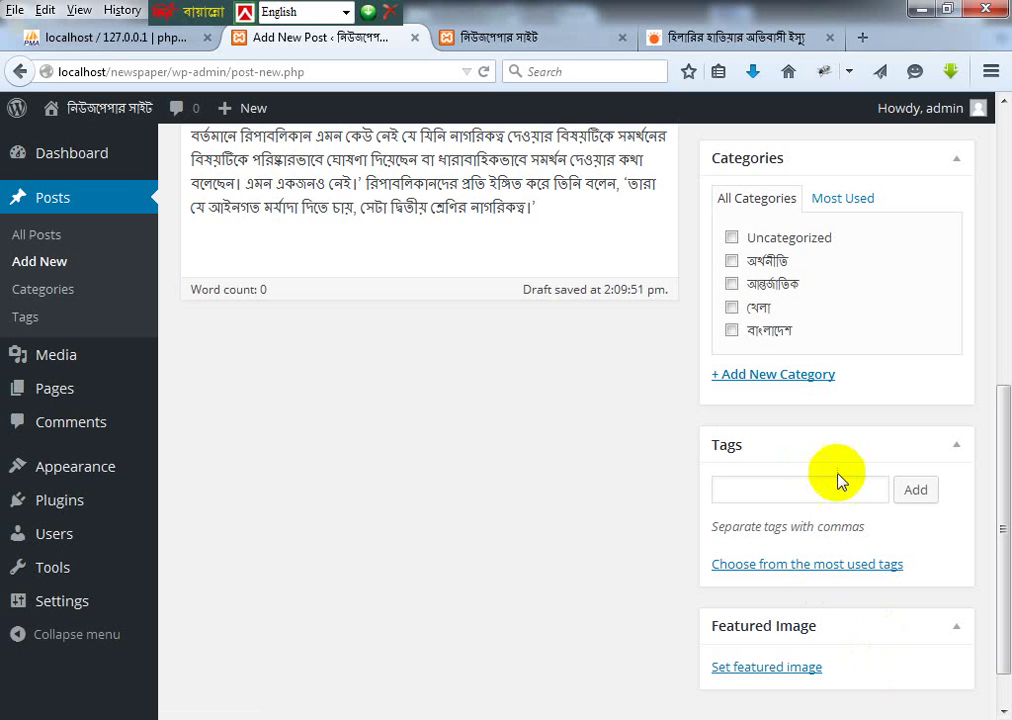
{"action": "scroll", "coordinate": [838, 478], "scroll_direction": "up", "scroll_amount": 5}
Step: Publish the Hillary immigration post
{"action": "left_click", "coordinate": [929, 191]}
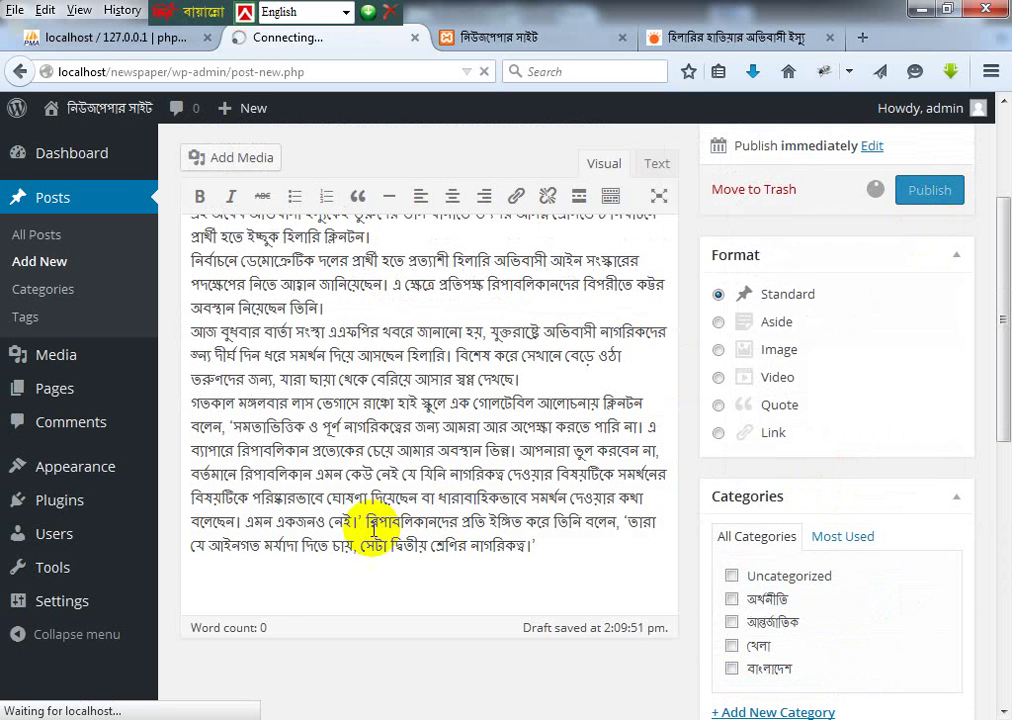
{"action": "scroll", "coordinate": [413, 368], "scroll_direction": "up", "scroll_amount": 3}
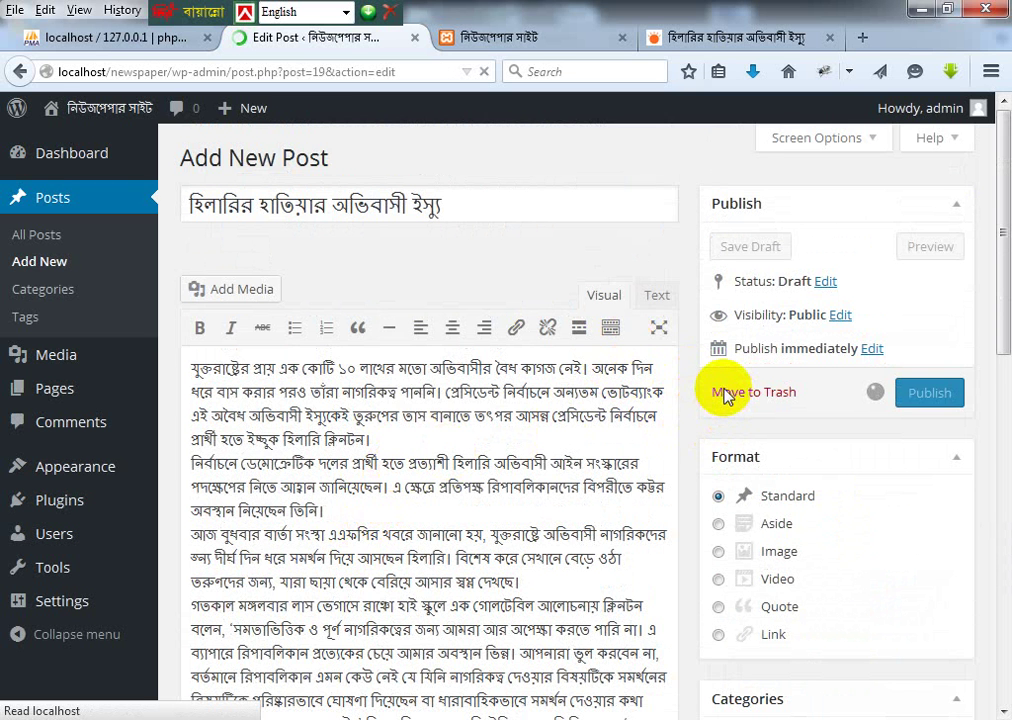
{"action": "scroll", "coordinate": [759, 447], "scroll_direction": "down", "scroll_amount": 5}
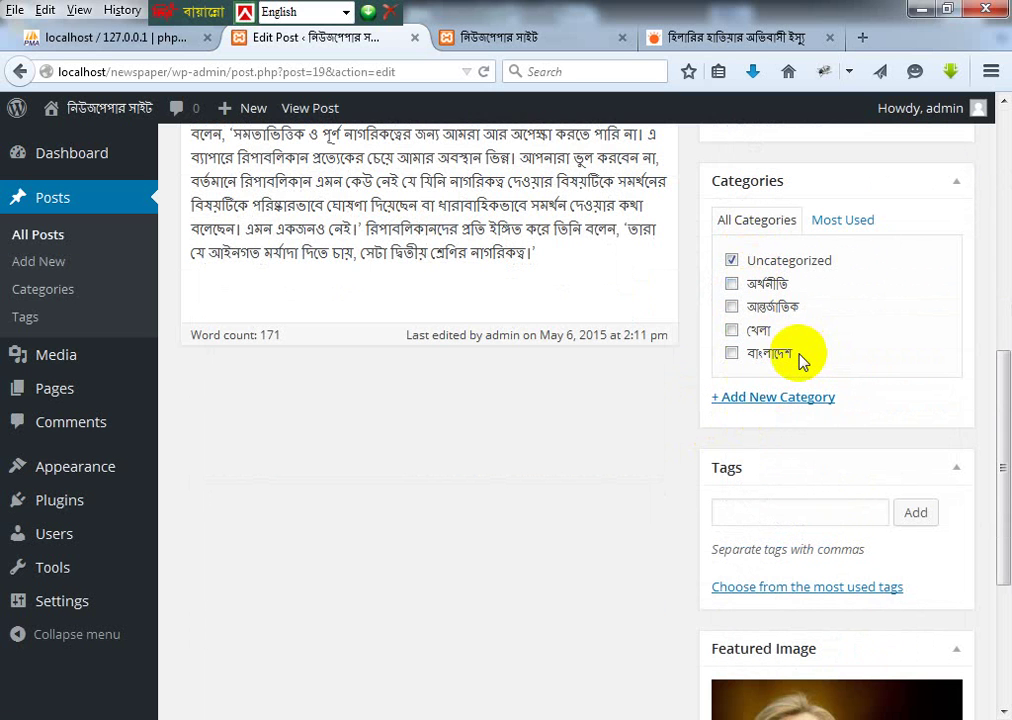
Step: Move the post from Uncategorized to the আন্তর্জাতিক category and update it
{"action": "left_click", "coordinate": [732, 261]}
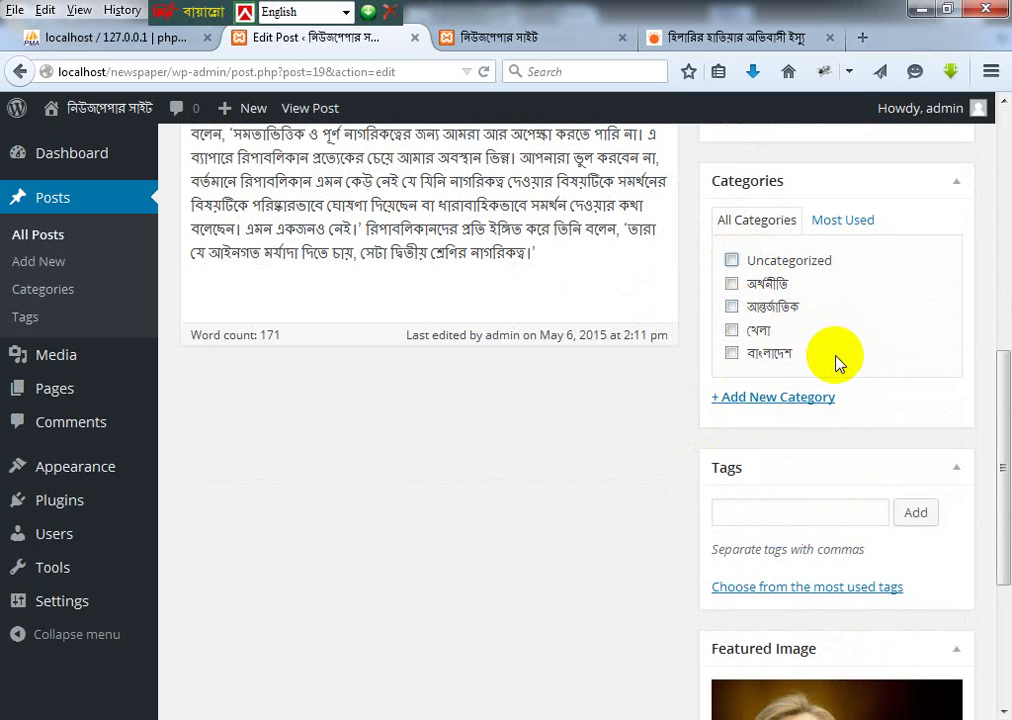
{"action": "scroll", "coordinate": [400, 391], "scroll_direction": "up", "scroll_amount": 8}
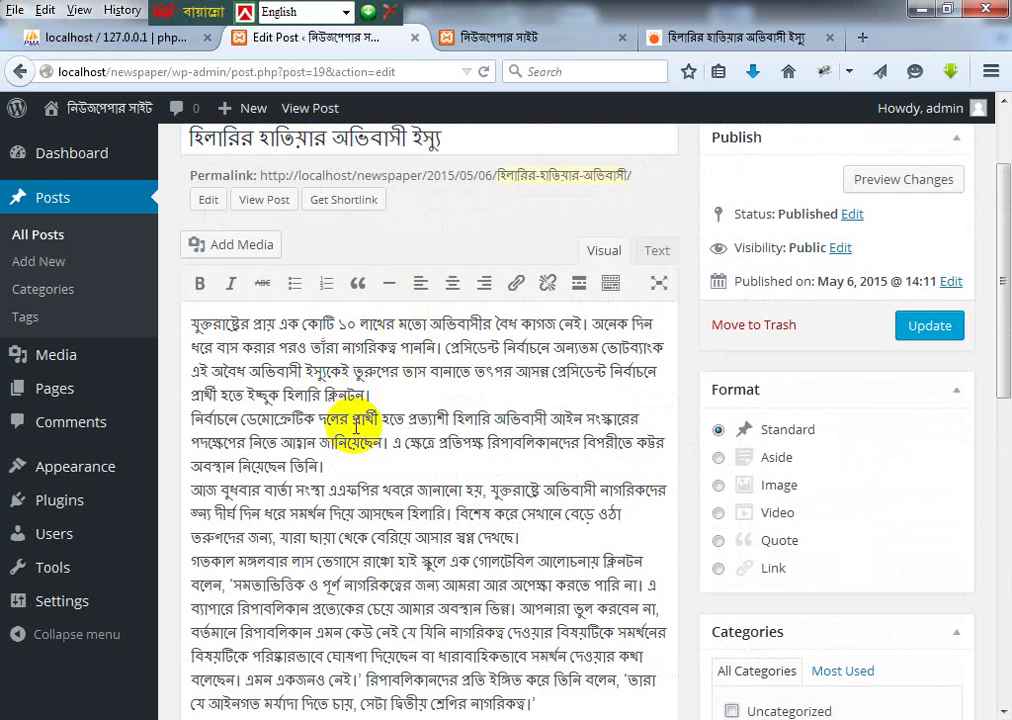
{"action": "scroll", "coordinate": [340, 427], "scroll_direction": "down", "scroll_amount": 6}
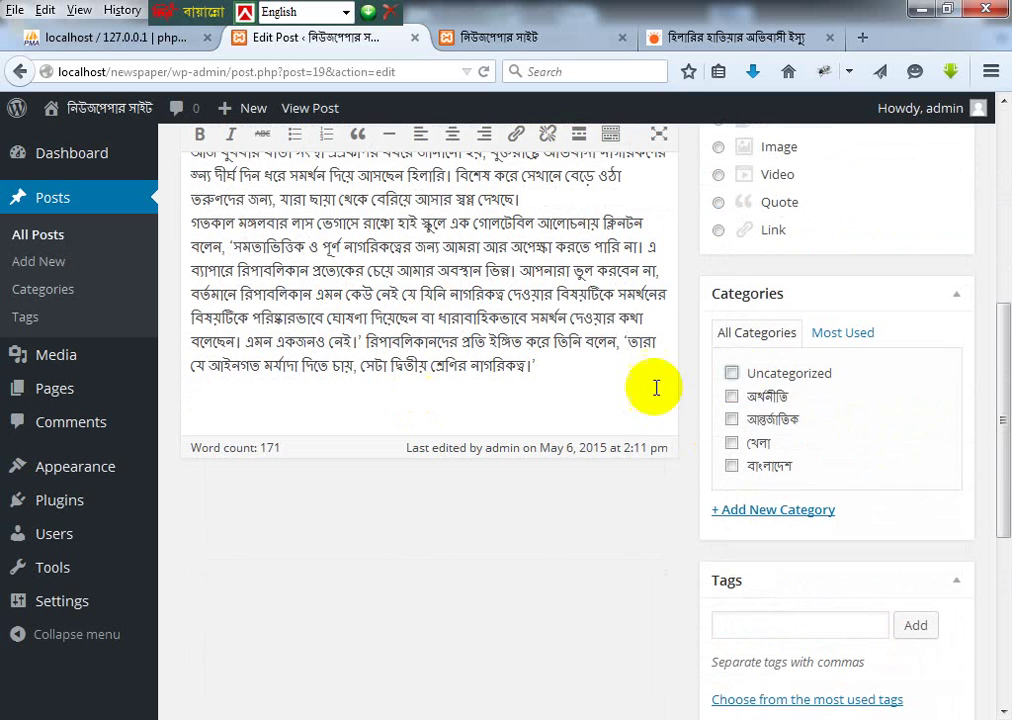
{"action": "left_click", "coordinate": [732, 420]}
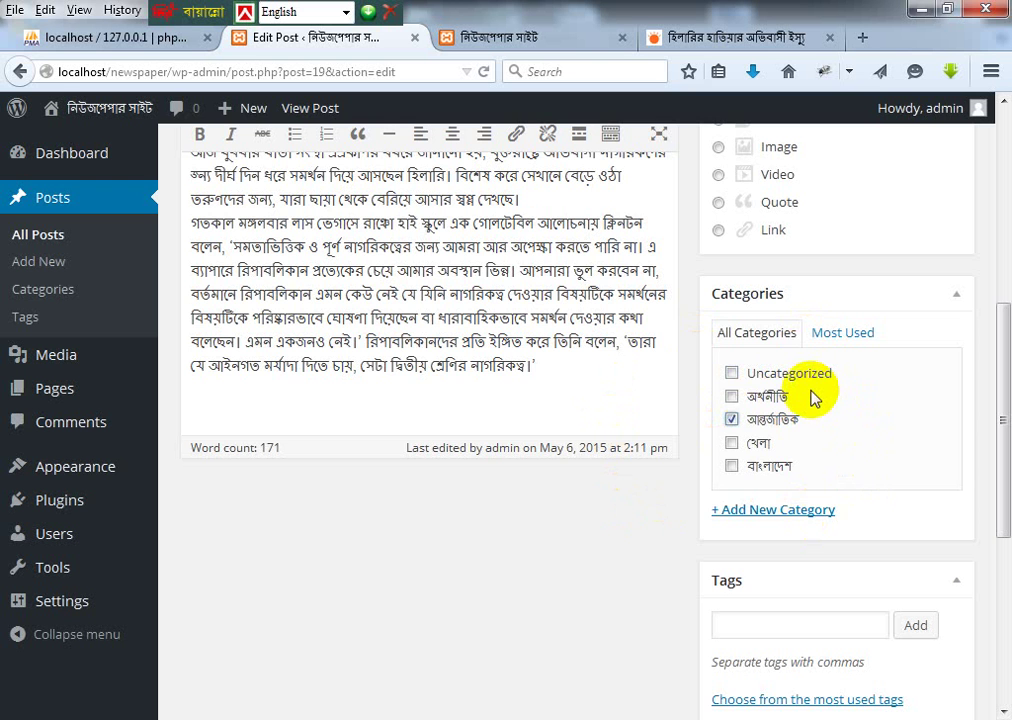
{"action": "scroll", "coordinate": [810, 395], "scroll_direction": "down", "scroll_amount": 7}
{"action": "scroll", "coordinate": [802, 459], "scroll_direction": "up", "scroll_amount": 12}
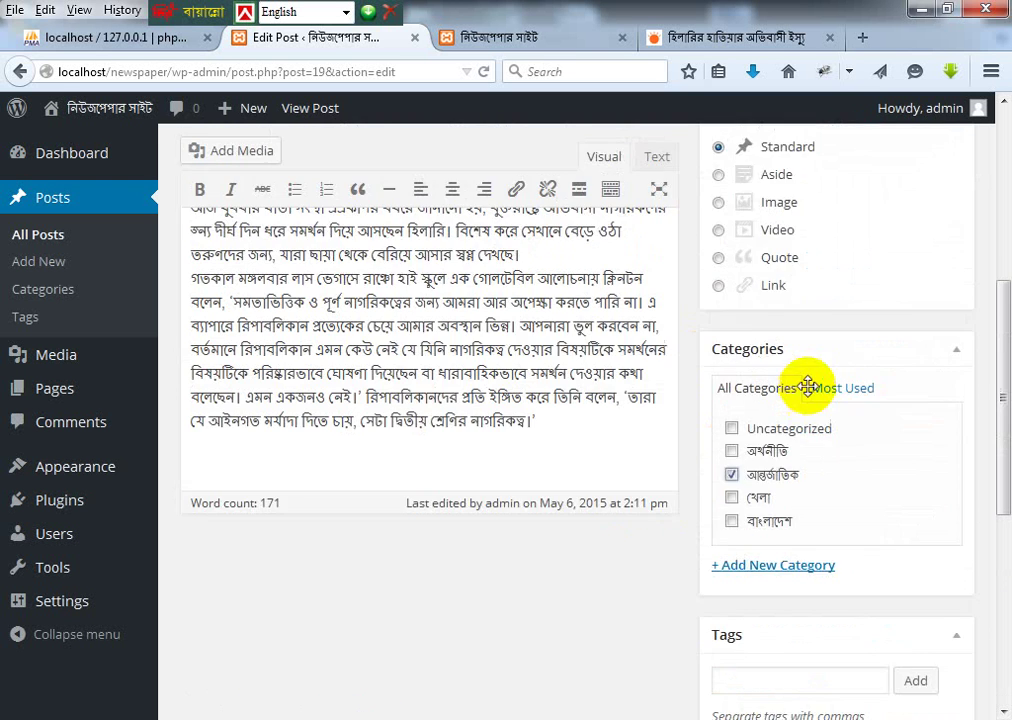
{"action": "left_click", "coordinate": [926, 268]}
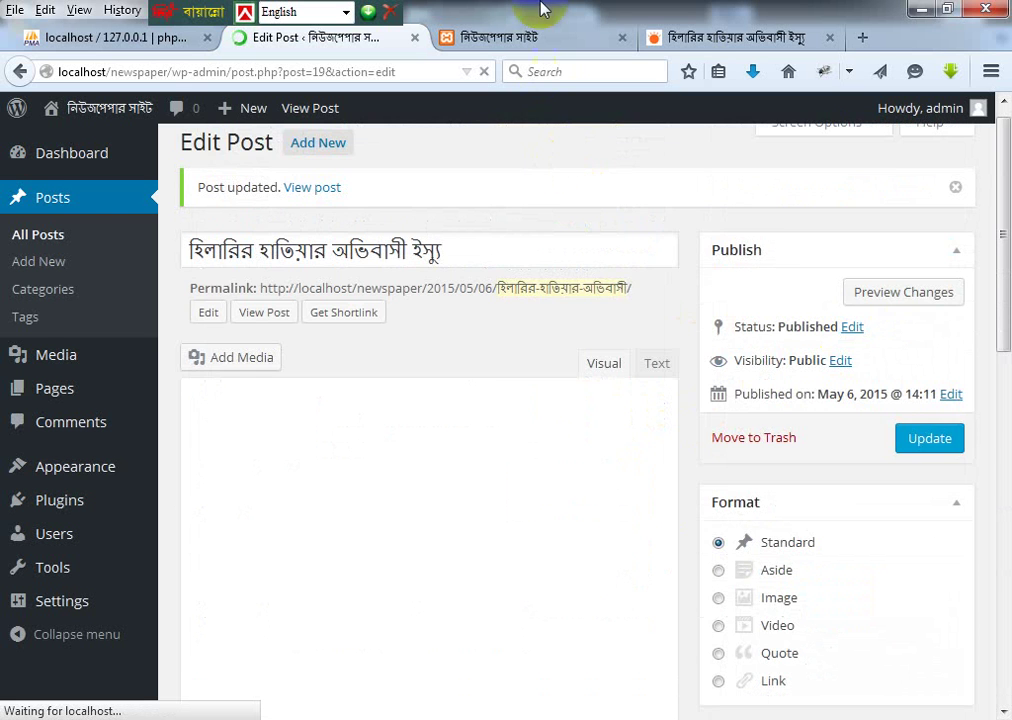
{"action": "left_click", "coordinate": [478, 36]}
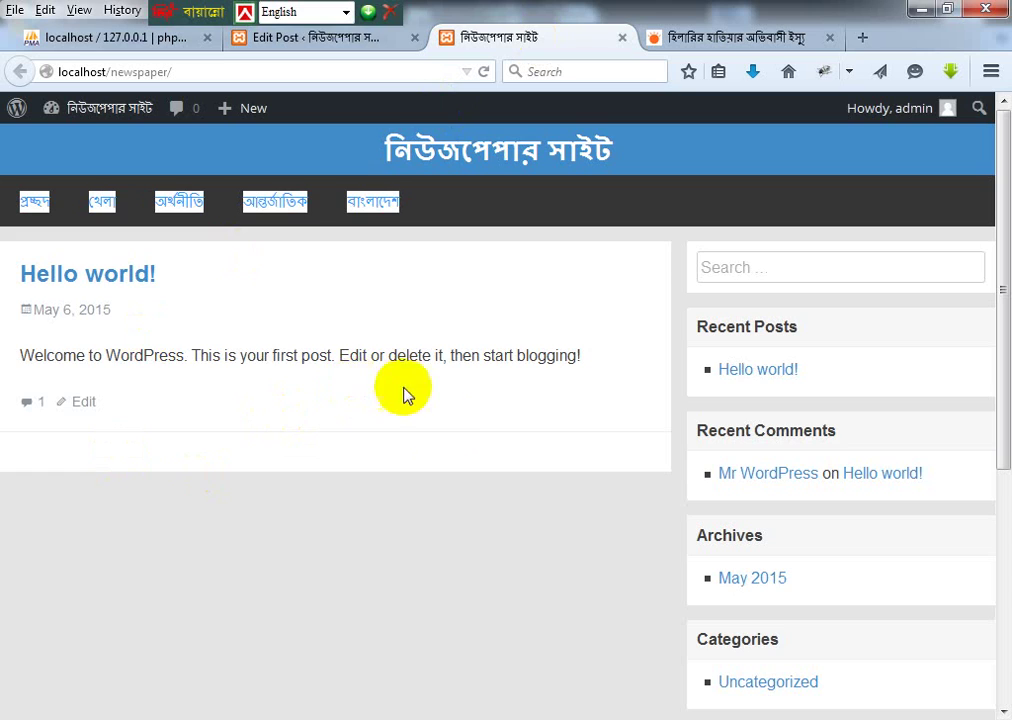
Step: Return to the Prothom Alo tab and open its আন্তর্জাতিক section
{"action": "left_click", "coordinate": [295, 37]}
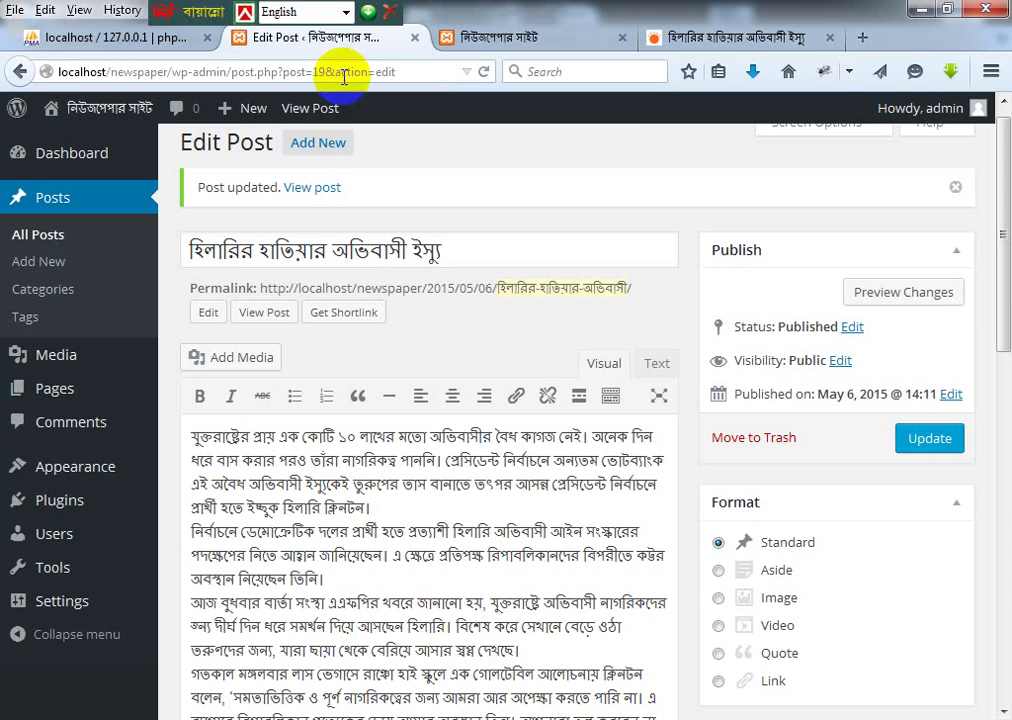
{"action": "left_click", "coordinate": [700, 37]}
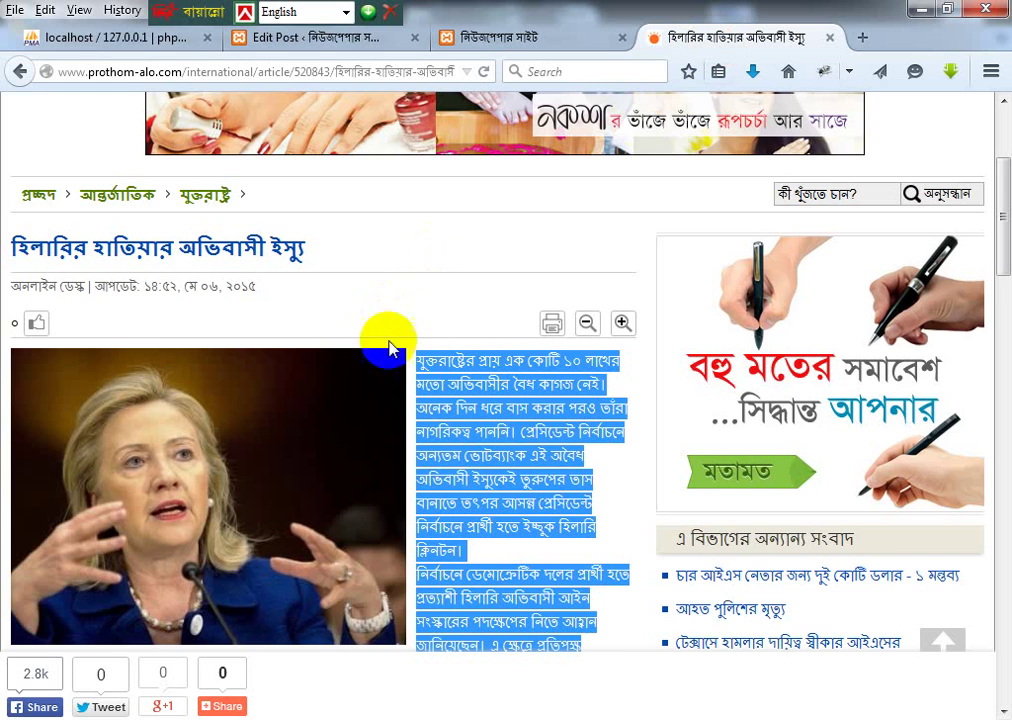
{"action": "scroll", "coordinate": [434, 352], "scroll_direction": "down", "scroll_amount": 6}
{"action": "scroll", "coordinate": [447, 328], "scroll_direction": "up", "scroll_amount": 10}
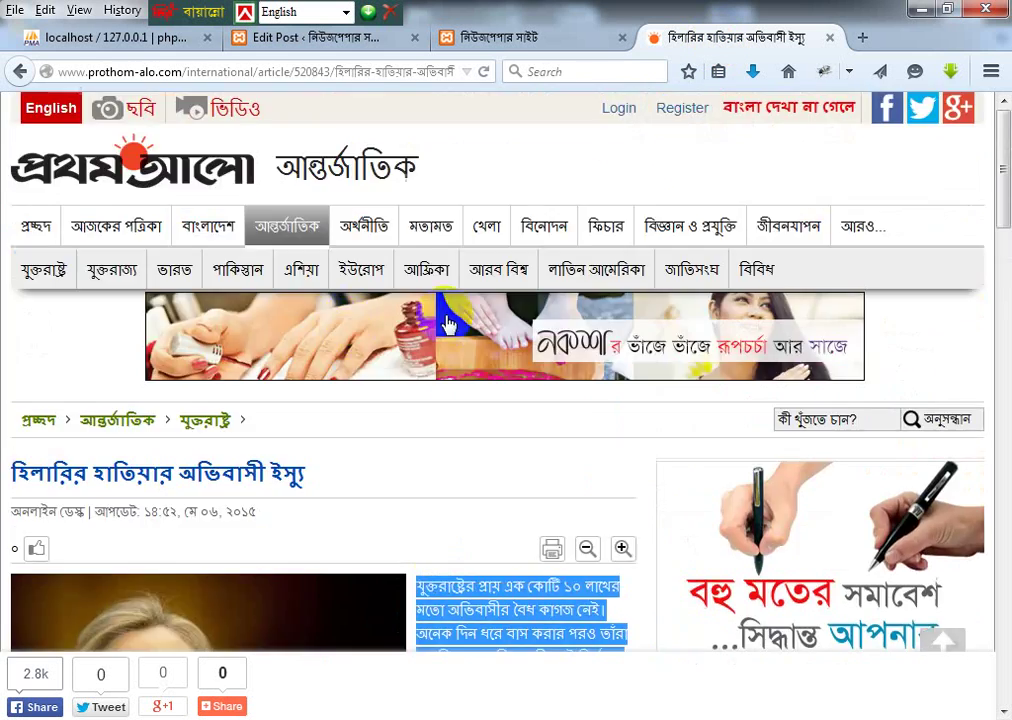
{"action": "left_click", "coordinate": [292, 226]}
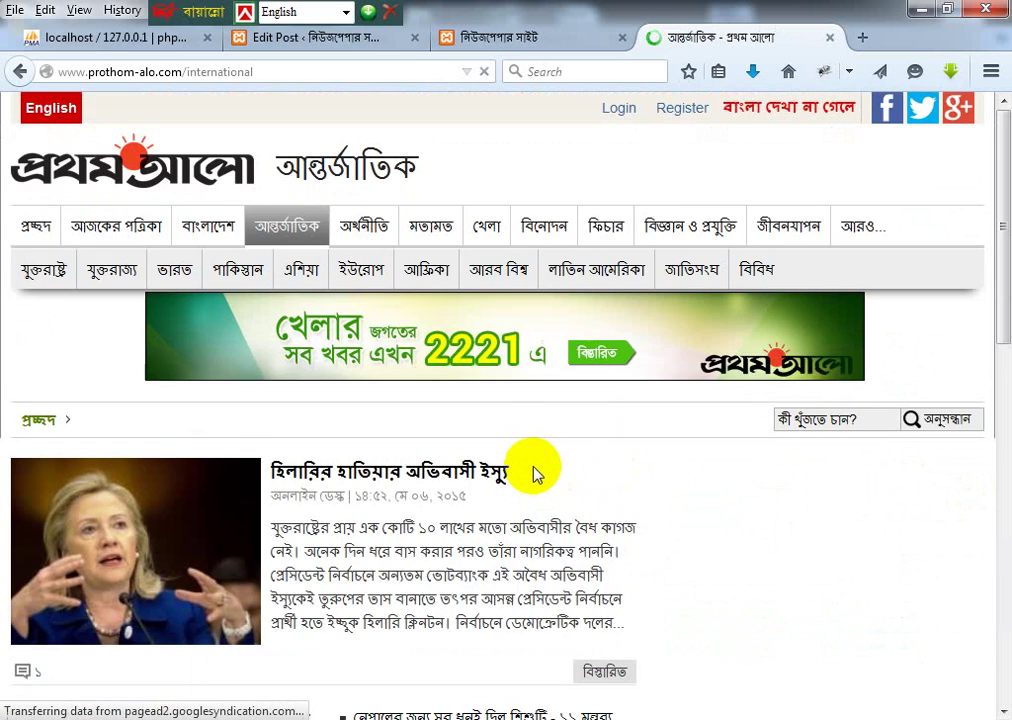
Step: Open the UK article এসএনপির জোয়ার নিয়ে উদ্বিগ্ন ইংল্যান্ড
{"action": "scroll", "coordinate": [533, 474], "scroll_direction": "down", "scroll_amount": 5}
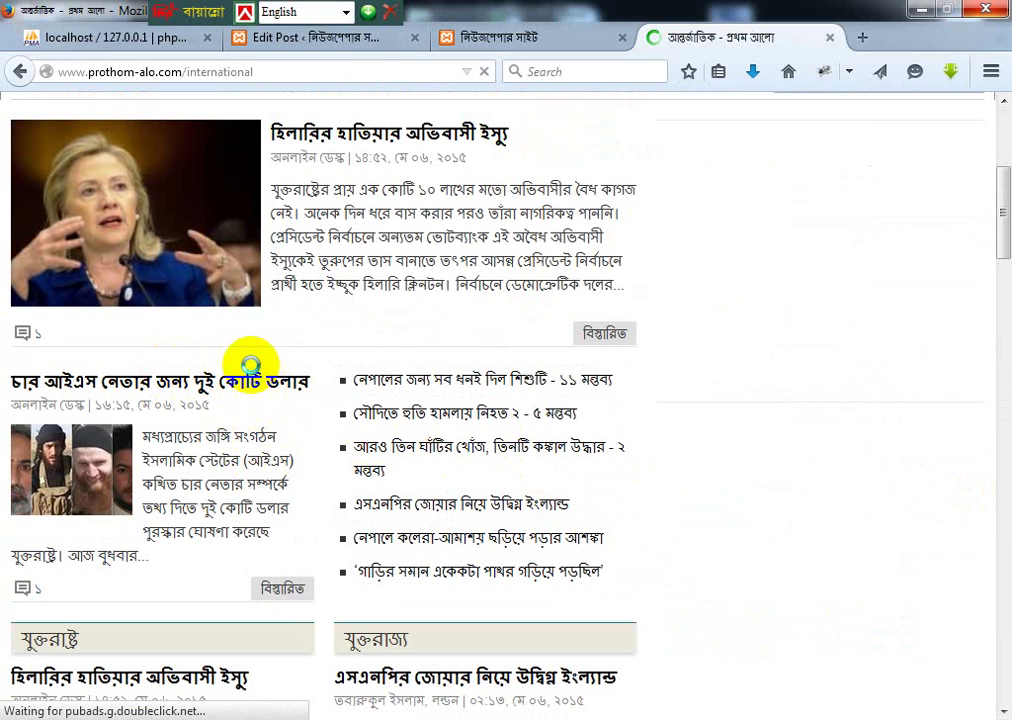
{"action": "key", "text": "alt"}
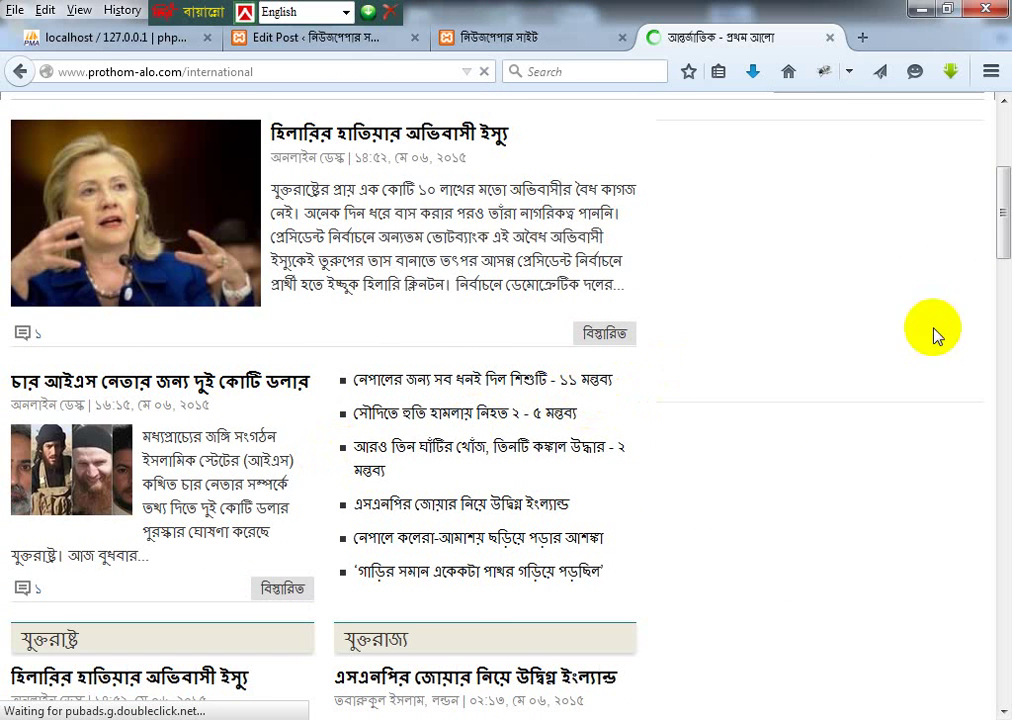
{"action": "left_click_drag", "start_coordinate": [1003, 215], "coordinate": [1000, 266]}
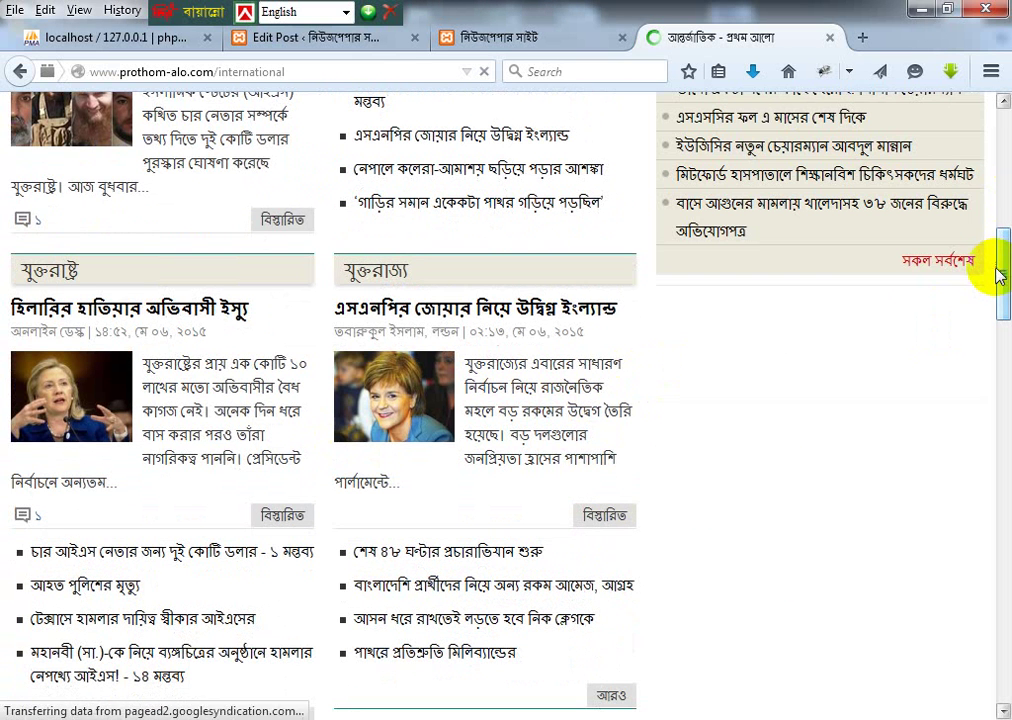
{"action": "scroll", "coordinate": [705, 339], "scroll_direction": "down", "scroll_amount": 6}
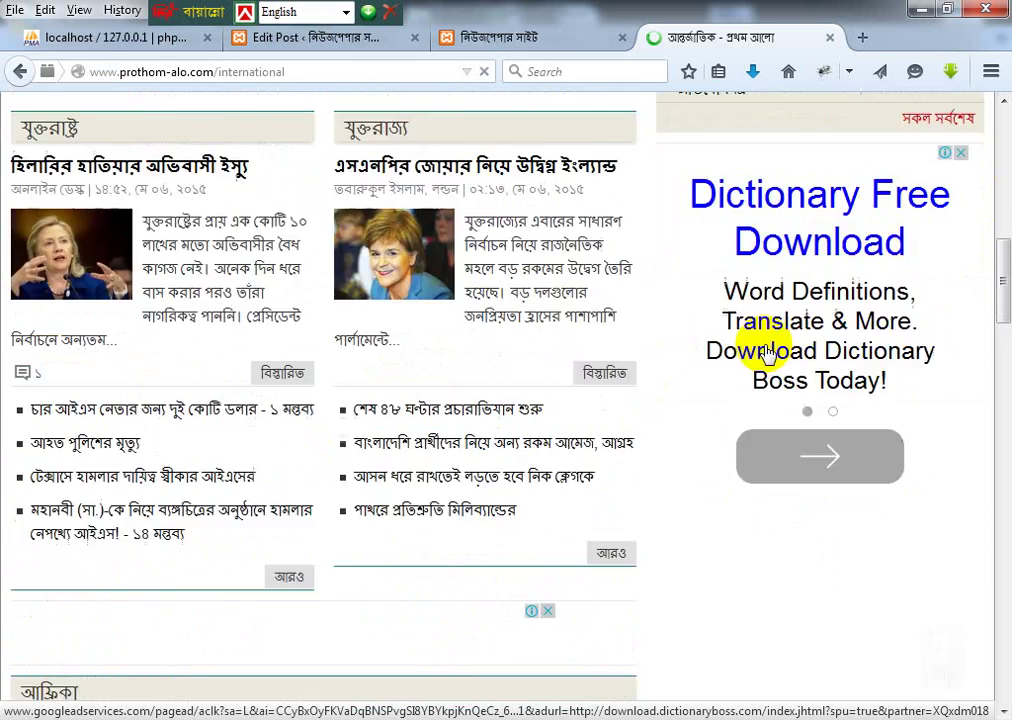
{"action": "scroll", "coordinate": [520, 305], "scroll_direction": "up", "scroll_amount": 2}
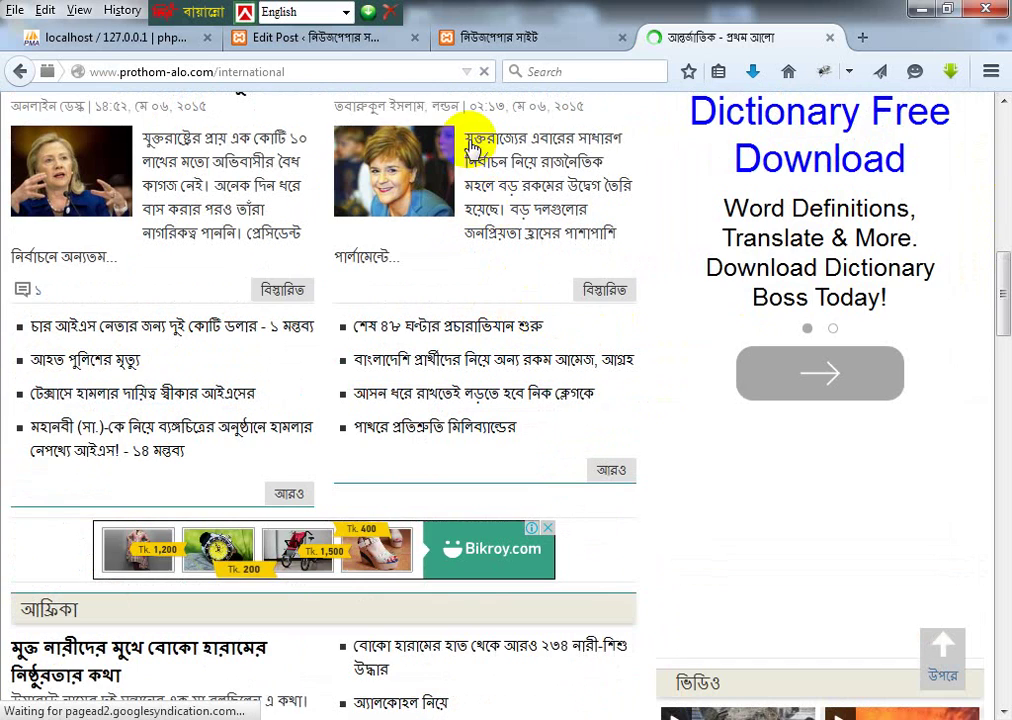
{"action": "scroll", "coordinate": [967, 282], "scroll_direction": "up", "scroll_amount": 2}
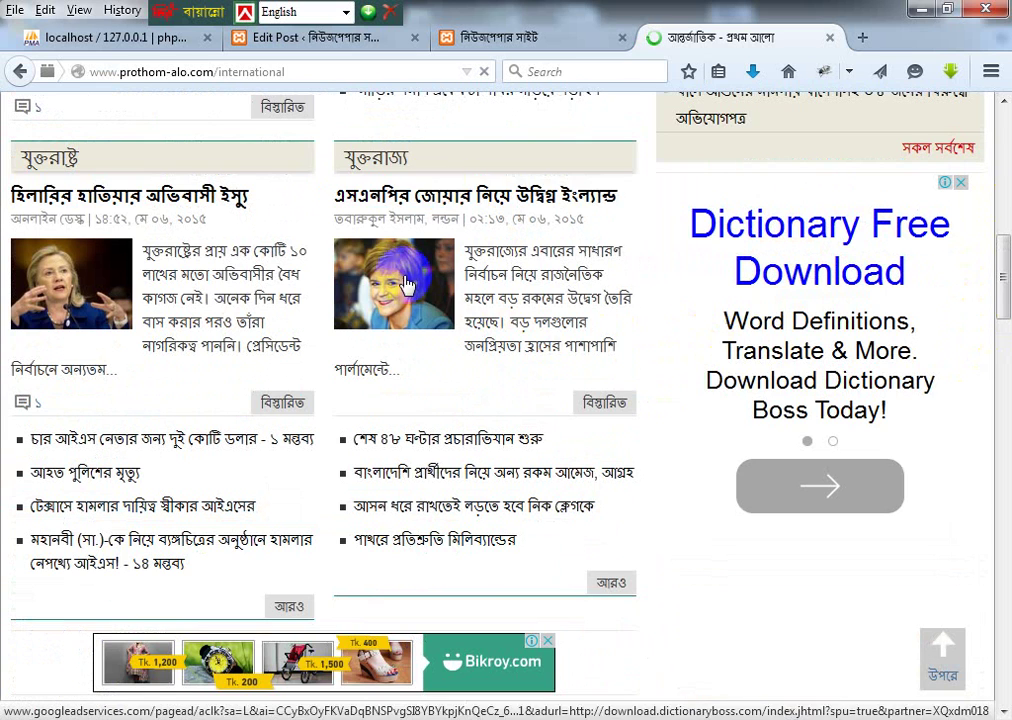
{"action": "left_click", "coordinate": [452, 193]}
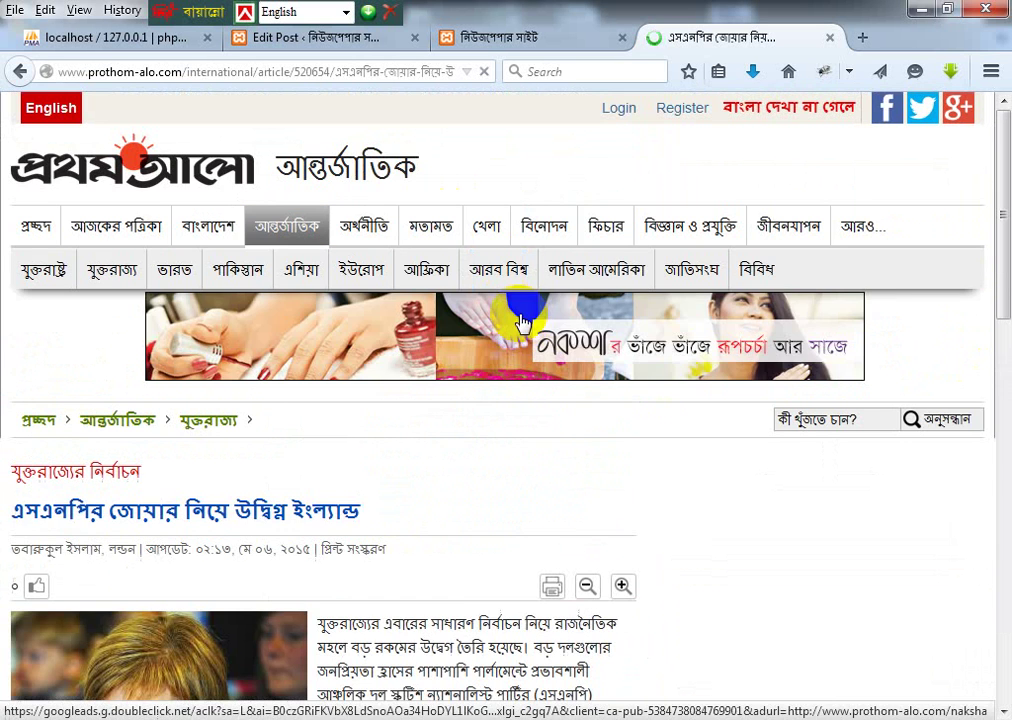
Step: Copy the headline এসএনপির জোয়ার নিয়ে উদ্বিগ্ন ইংল্যান্ড and paste it as a new post's title
{"action": "scroll", "coordinate": [311, 432], "scroll_direction": "down", "scroll_amount": 1}
{"action": "scroll", "coordinate": [311, 432], "scroll_direction": "down", "scroll_amount": 5}
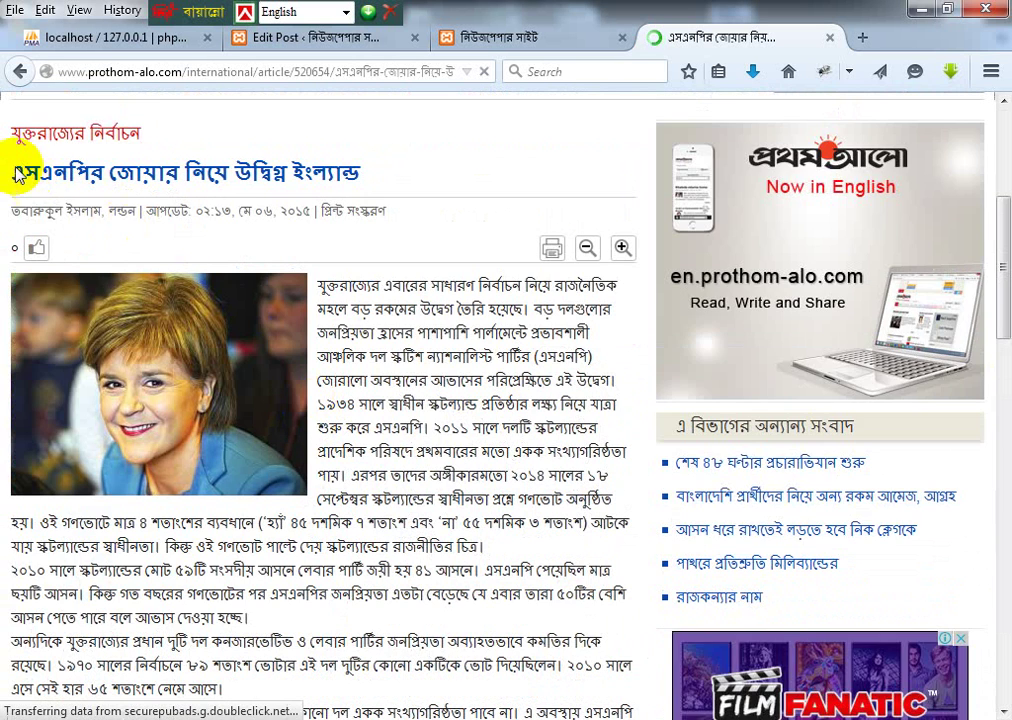
{"action": "left_click_drag", "start_coordinate": [10, 175], "coordinate": [9, 106]}
{"action": "left_click", "coordinate": [388, 183]}
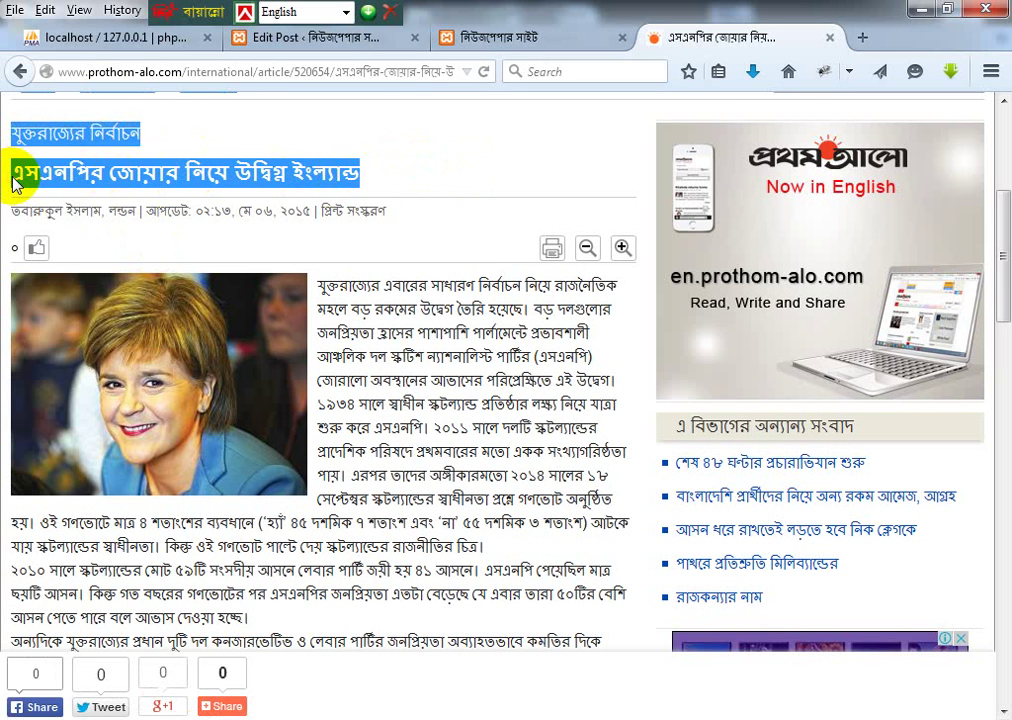
{"action": "left_click_drag", "start_coordinate": [11, 181], "coordinate": [38, 220]}
{"action": "key", "text": "ctrl+c"}
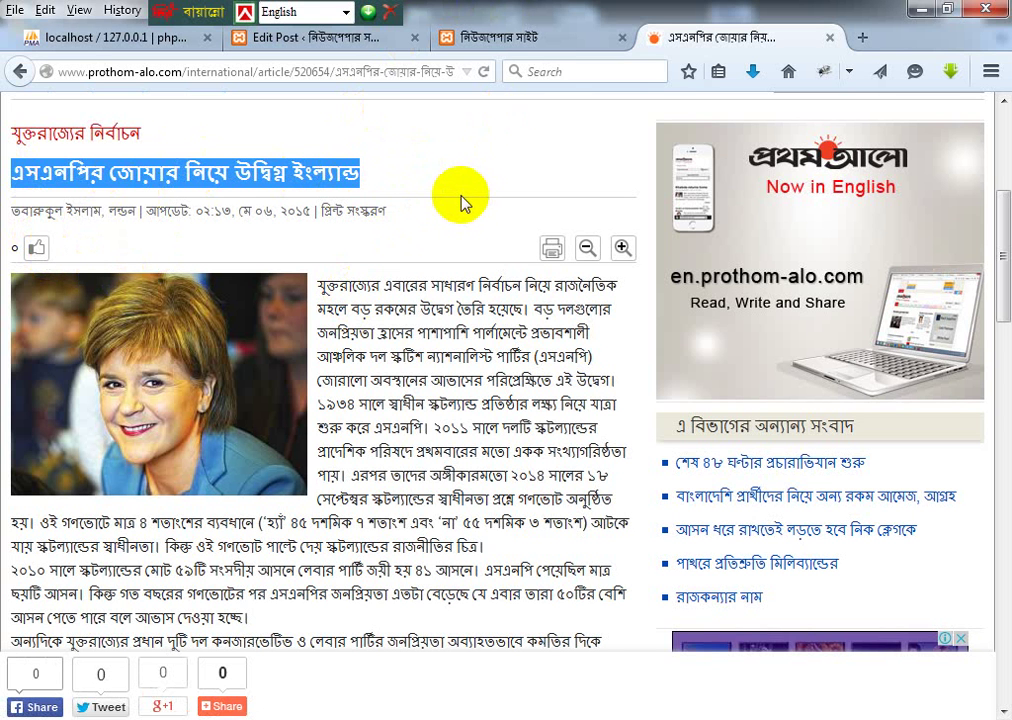
{"action": "left_click", "coordinate": [305, 40]}
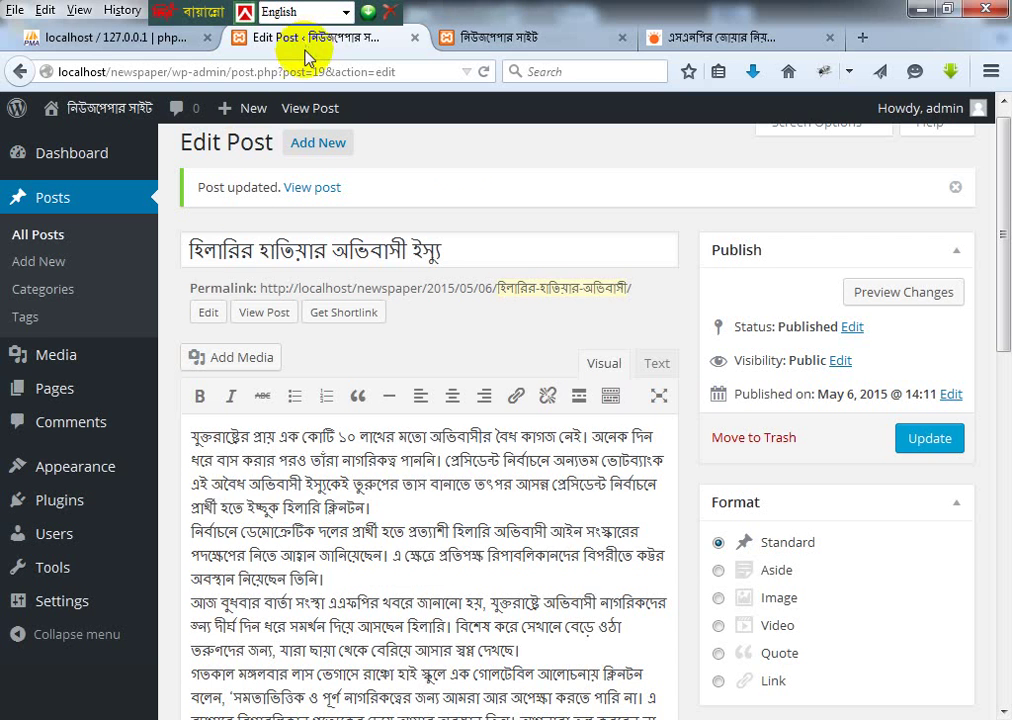
{"action": "left_click", "coordinate": [313, 146]}
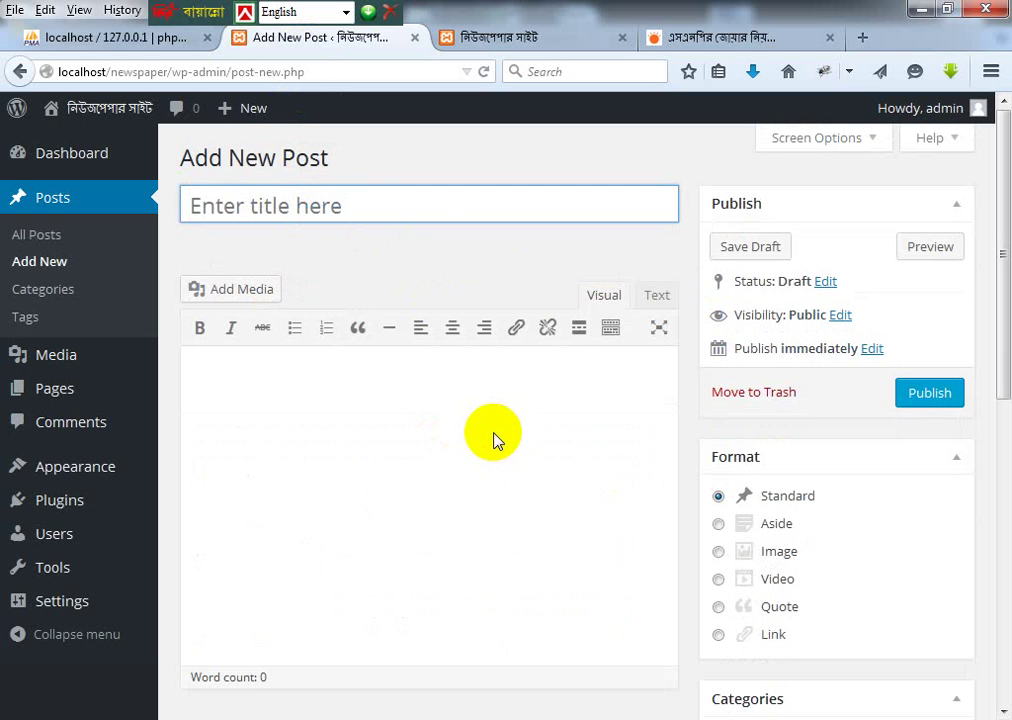
{"action": "key", "text": "ctrl+v"}
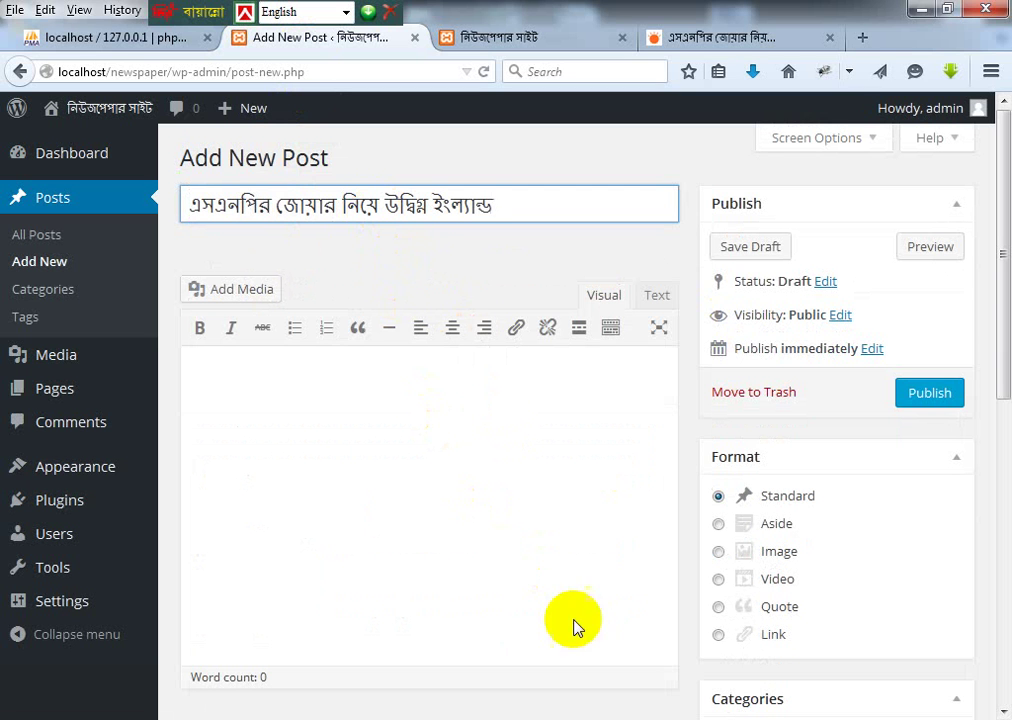
Step: Copy the article's opening paragraphs and paste them into the post body
{"action": "left_click", "coordinate": [718, 37]}
{"action": "left_click_drag", "start_coordinate": [316, 290], "coordinate": [443, 542]}
{"action": "scroll", "coordinate": [443, 474], "scroll_direction": "down", "scroll_amount": 5}
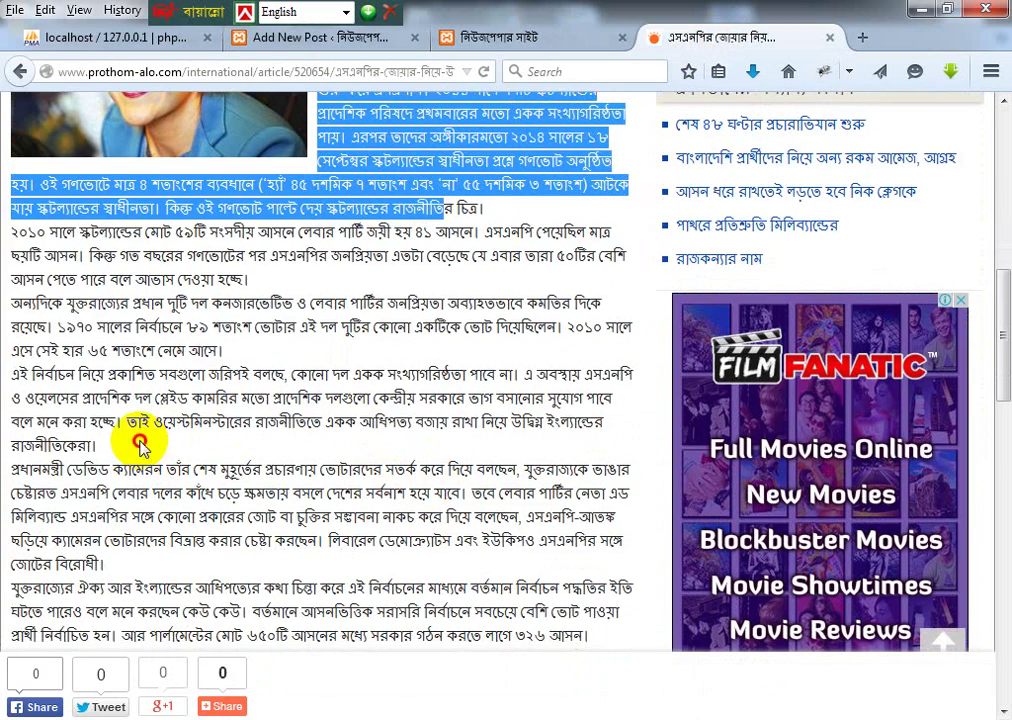
{"action": "left_click", "coordinate": [144, 446], "text": "shift"}
{"action": "left_click", "coordinate": [347, 18]}
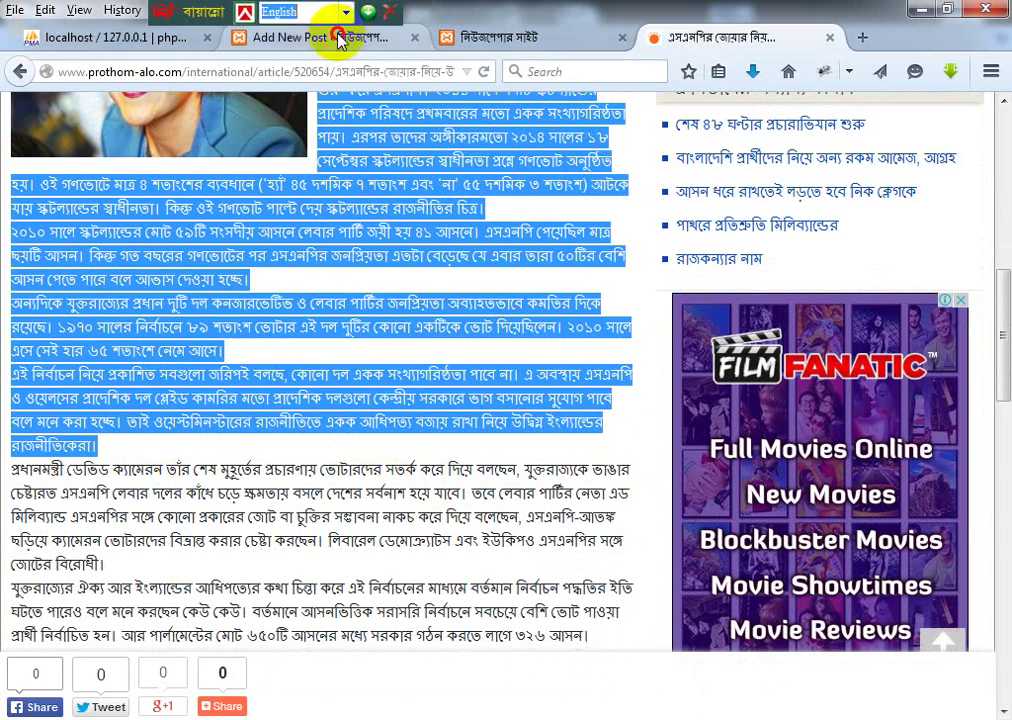
{"action": "left_click", "coordinate": [320, 37]}
{"action": "left_click", "coordinate": [272, 405]}
{"action": "key", "text": "ctrl+v"}
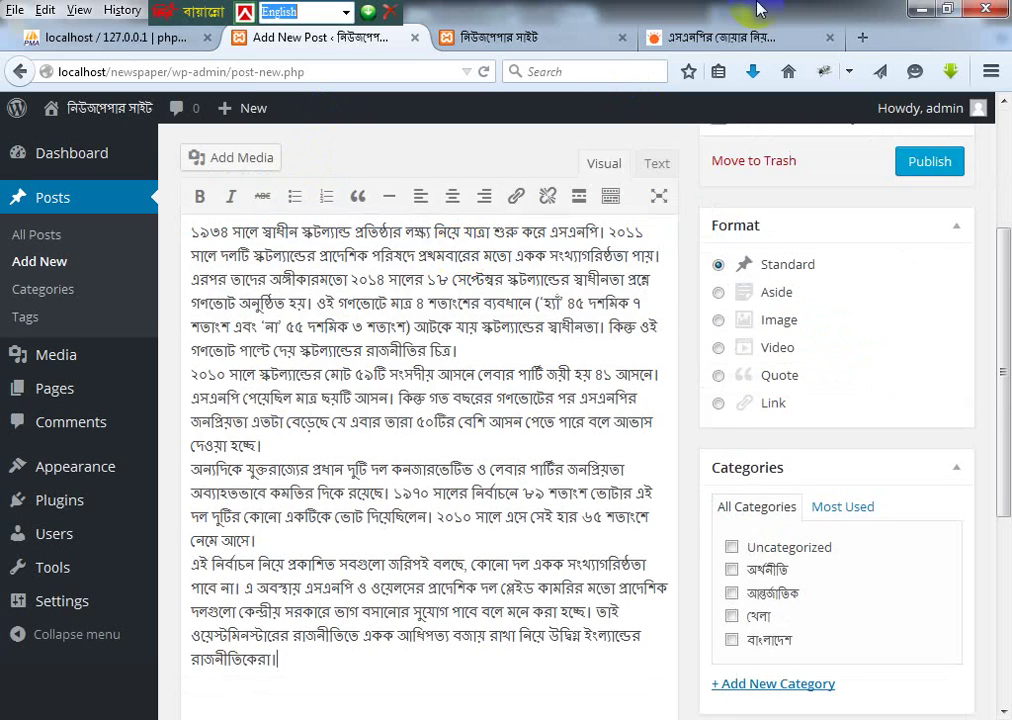
{"action": "left_click", "coordinate": [684, 38]}
{"action": "scroll", "coordinate": [487, 373], "scroll_direction": "up", "scroll_amount": 5}
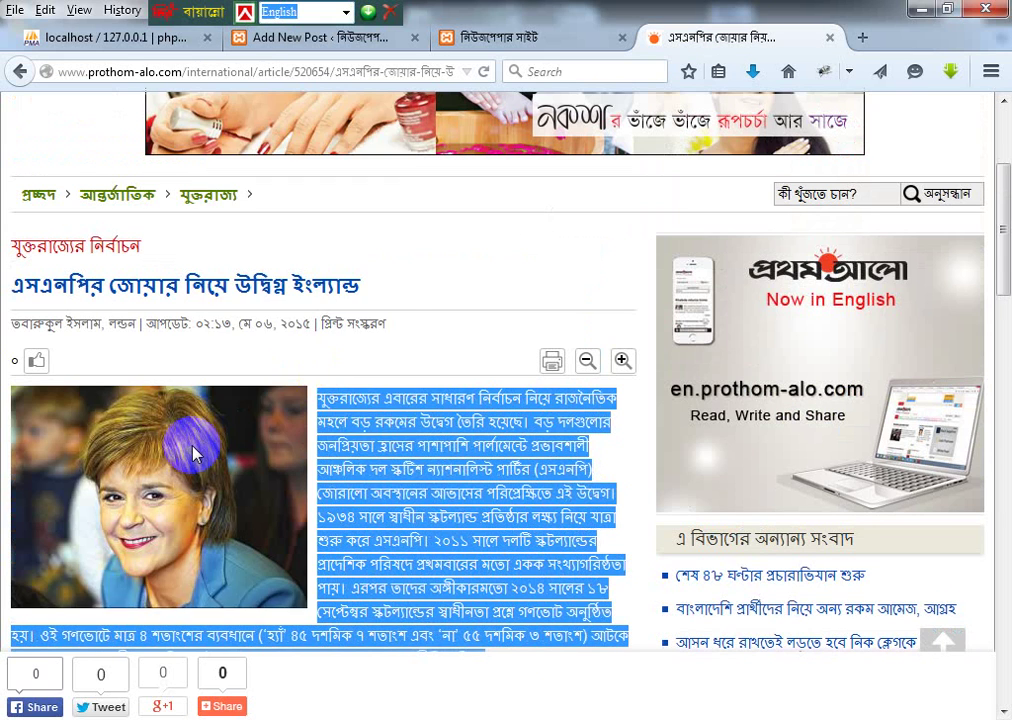
Step: Save the article photo to the Desktop, trimming its long file name to BRITAIN-POLITICS.jpg
{"action": "right_click", "coordinate": [192, 445]}
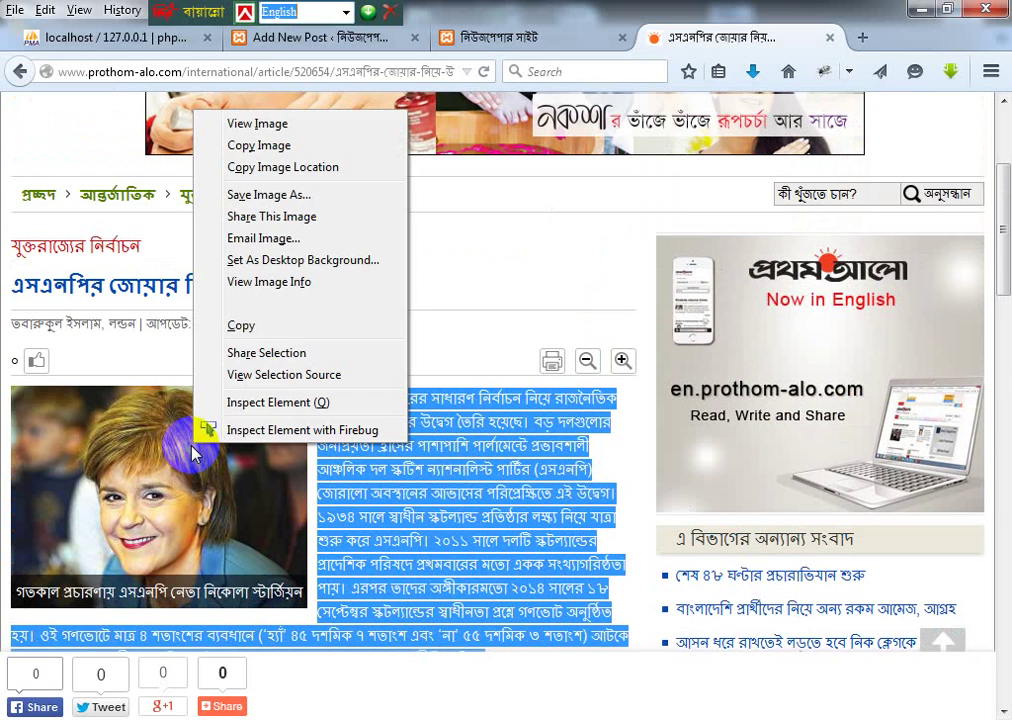
{"action": "left_click", "coordinate": [290, 197]}
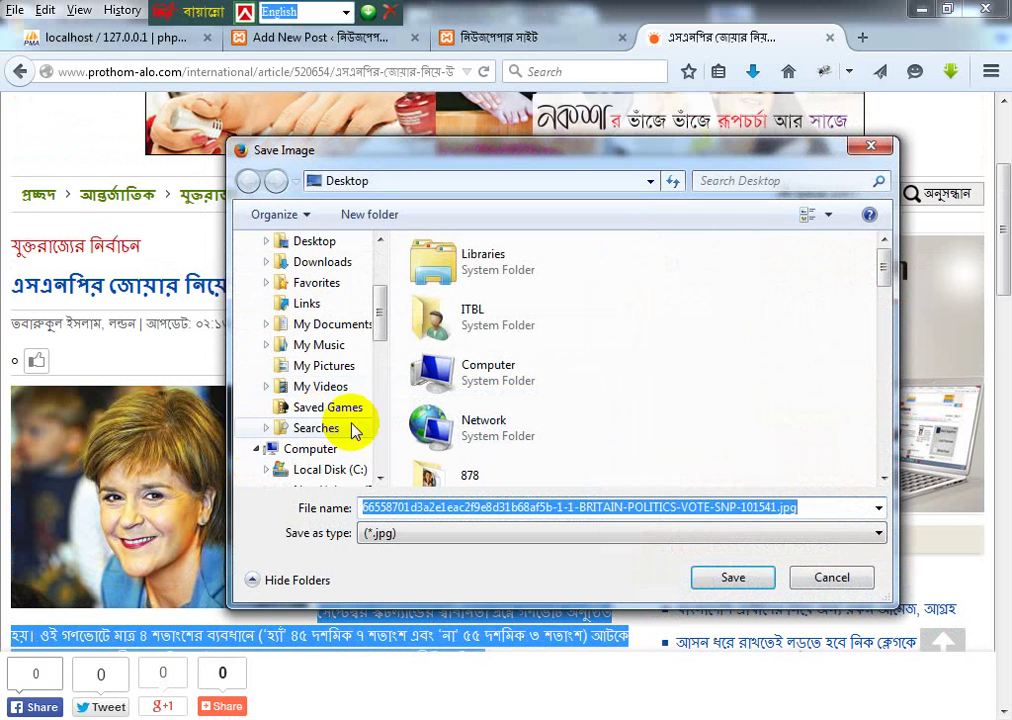
{"action": "left_click_drag", "start_coordinate": [377, 305], "coordinate": [380, 241]}
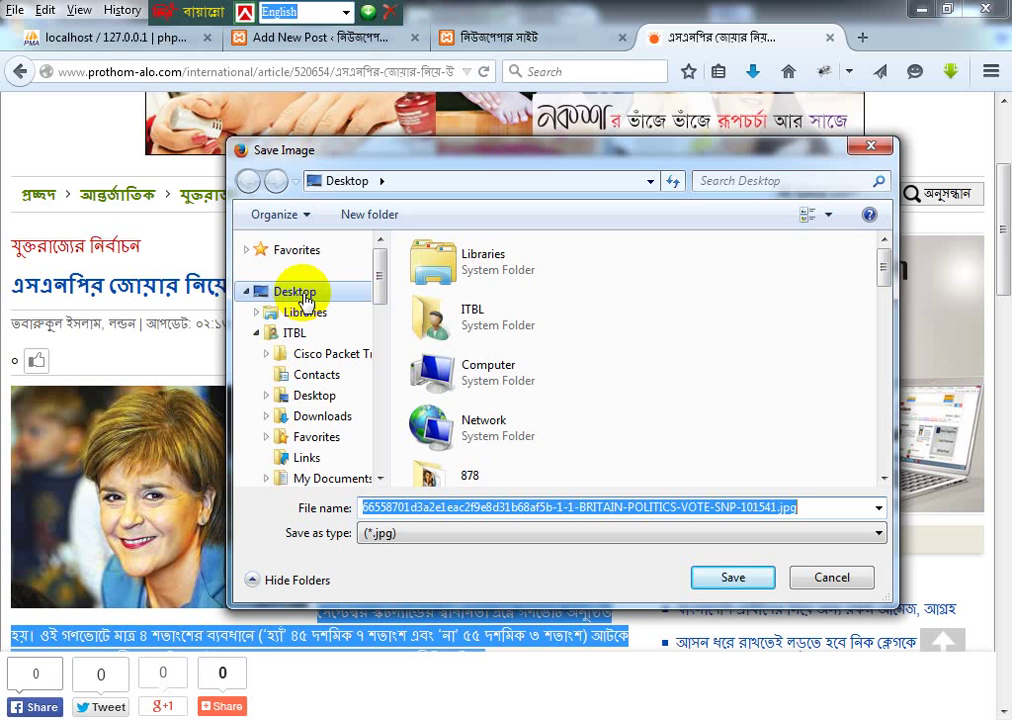
{"action": "left_click", "coordinate": [290, 294]}
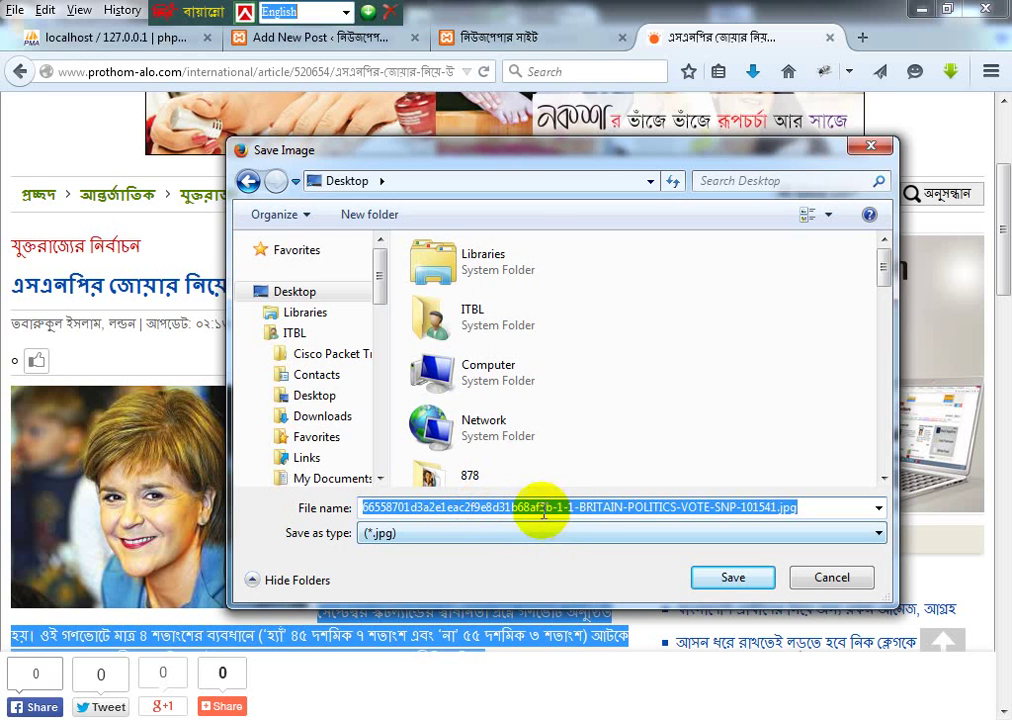
{"action": "left_click", "coordinate": [595, 508]}
{"action": "left_click_drag", "start_coordinate": [578, 507], "coordinate": [338, 500]}
{"action": "key", "text": "BackSpace"}
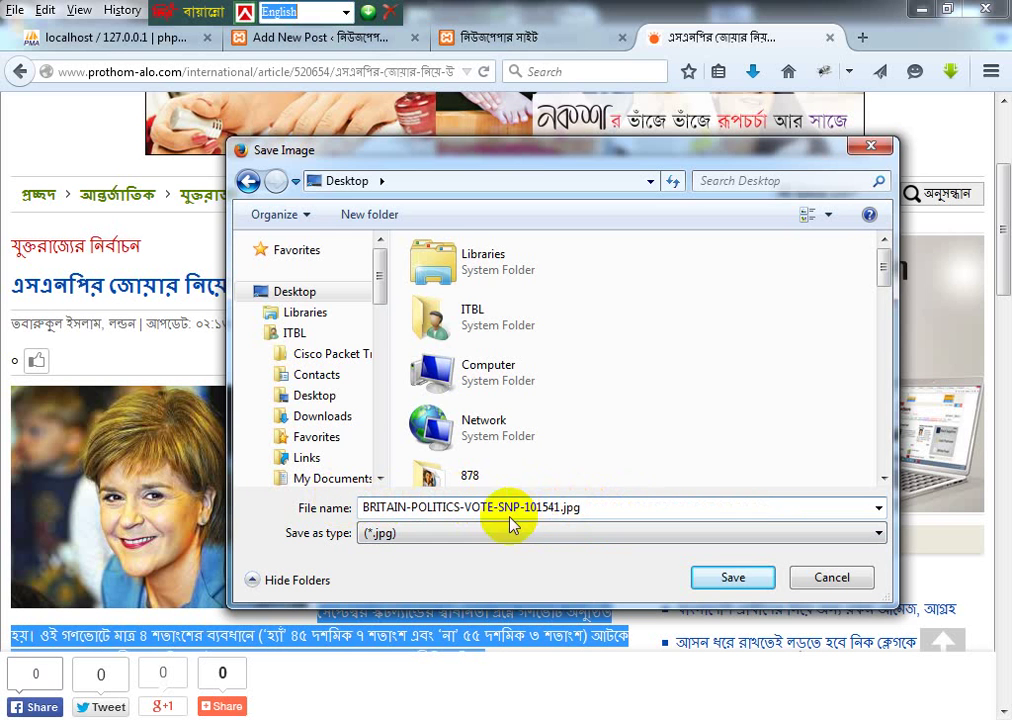
{"action": "left_click_drag", "start_coordinate": [554, 505], "coordinate": [463, 514]}
{"action": "key", "text": "BackSpace"}
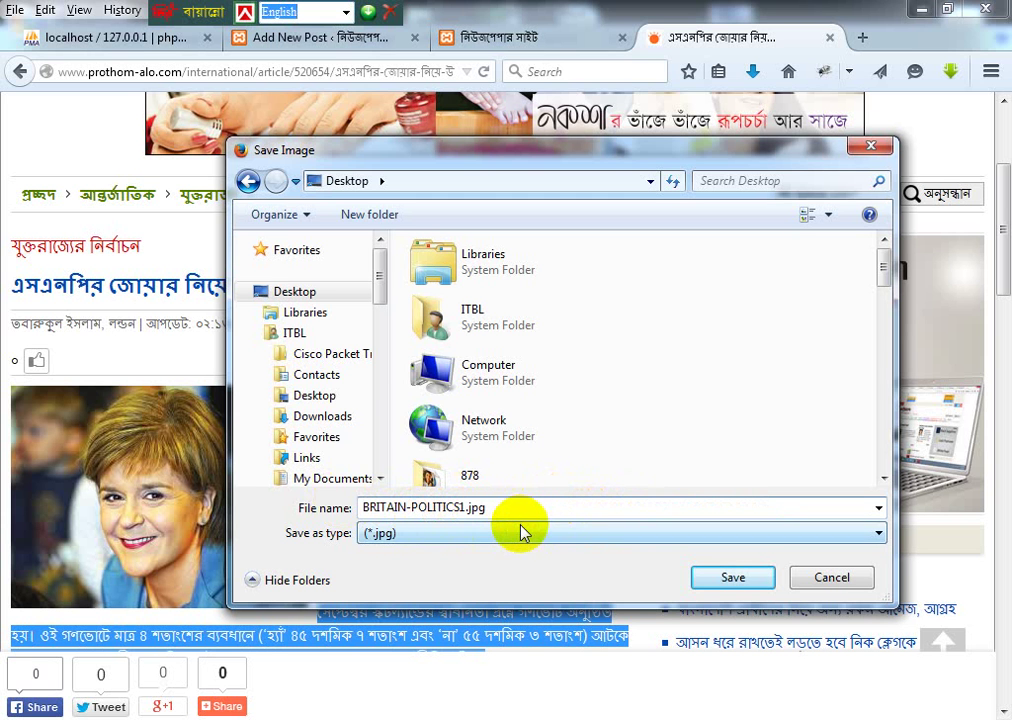
{"action": "left_click", "coordinate": [501, 510]}
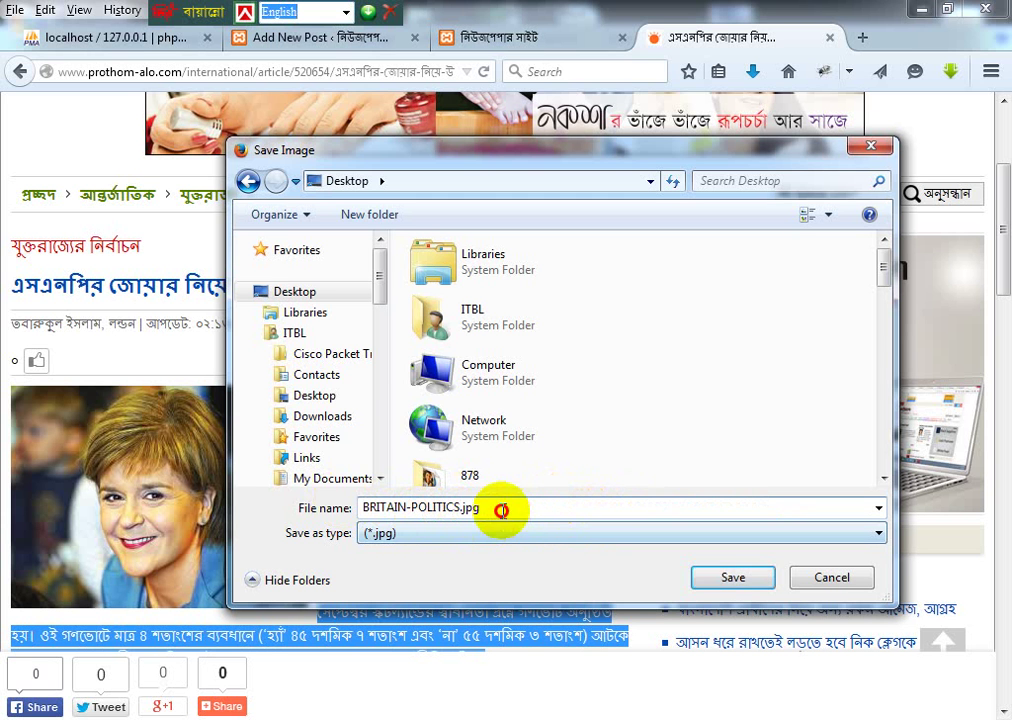
{"action": "left_click", "coordinate": [737, 579]}
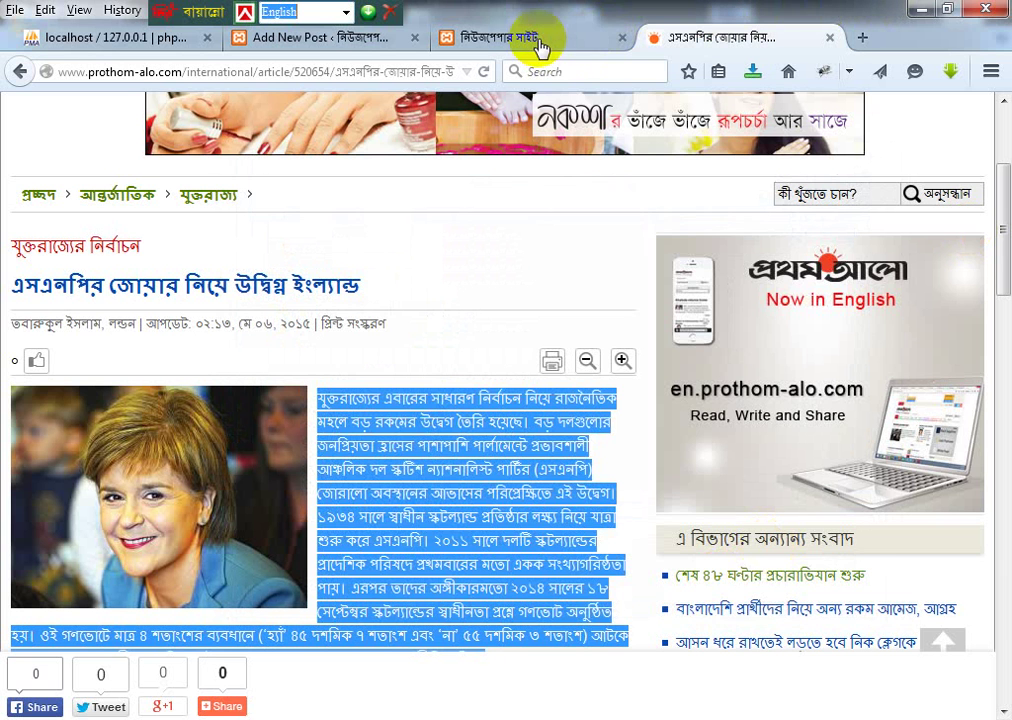
Step: Set the SNP draft's format to Quote and tick the আন্তর্জাতিক category
{"action": "left_click", "coordinate": [540, 40]}
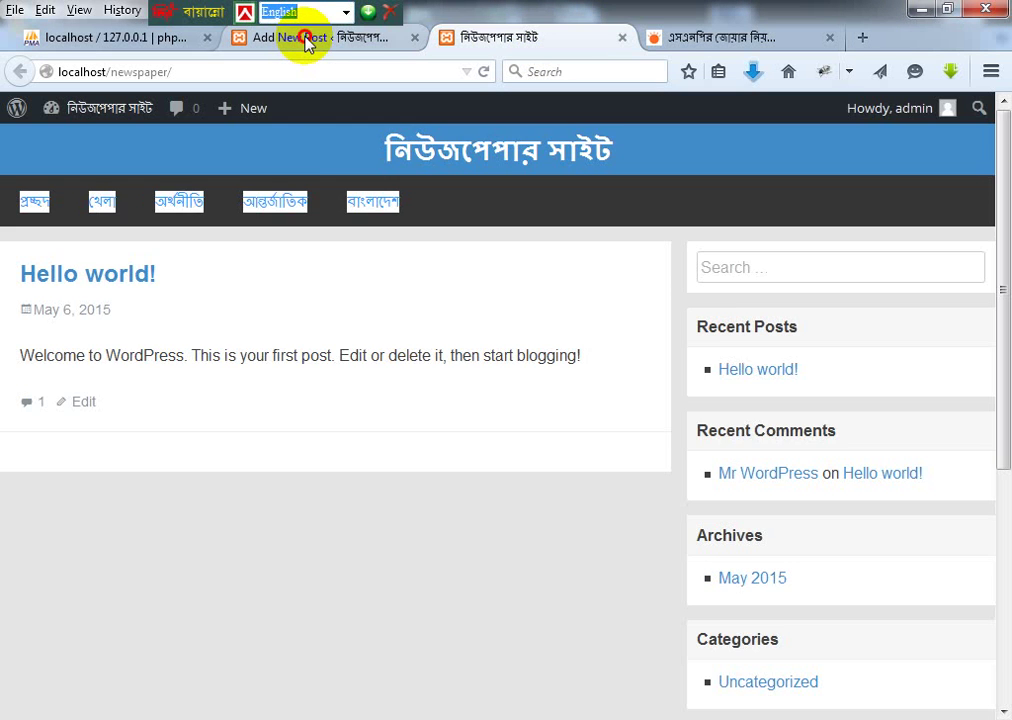
{"action": "left_click", "coordinate": [300, 201]}
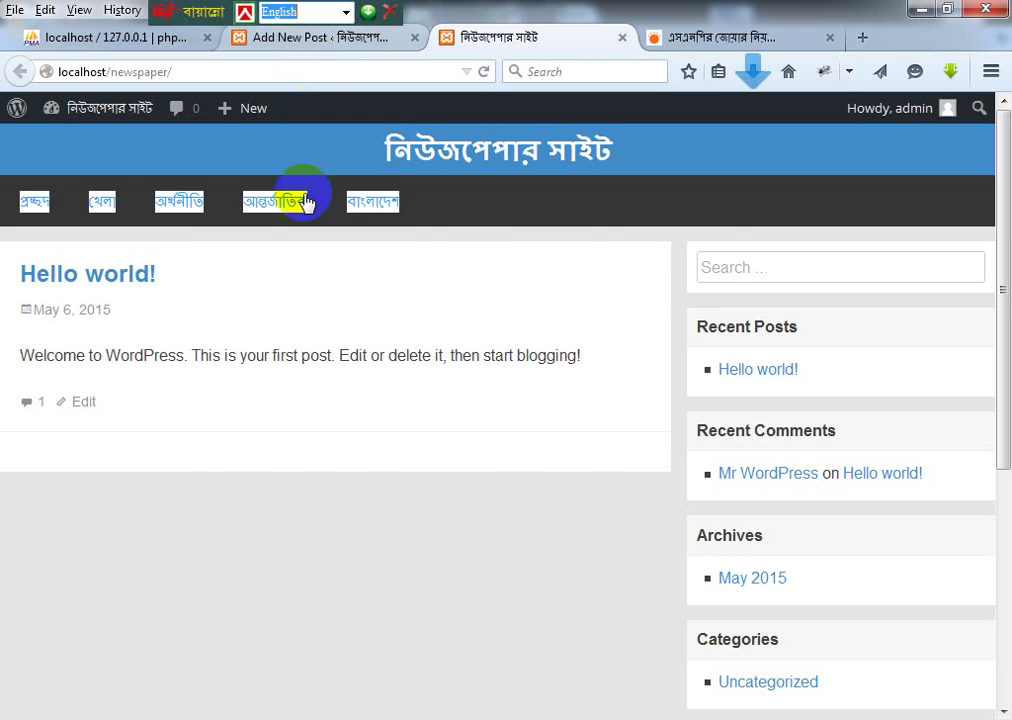
{"action": "key", "text": "ctrl+shift+Tab"}
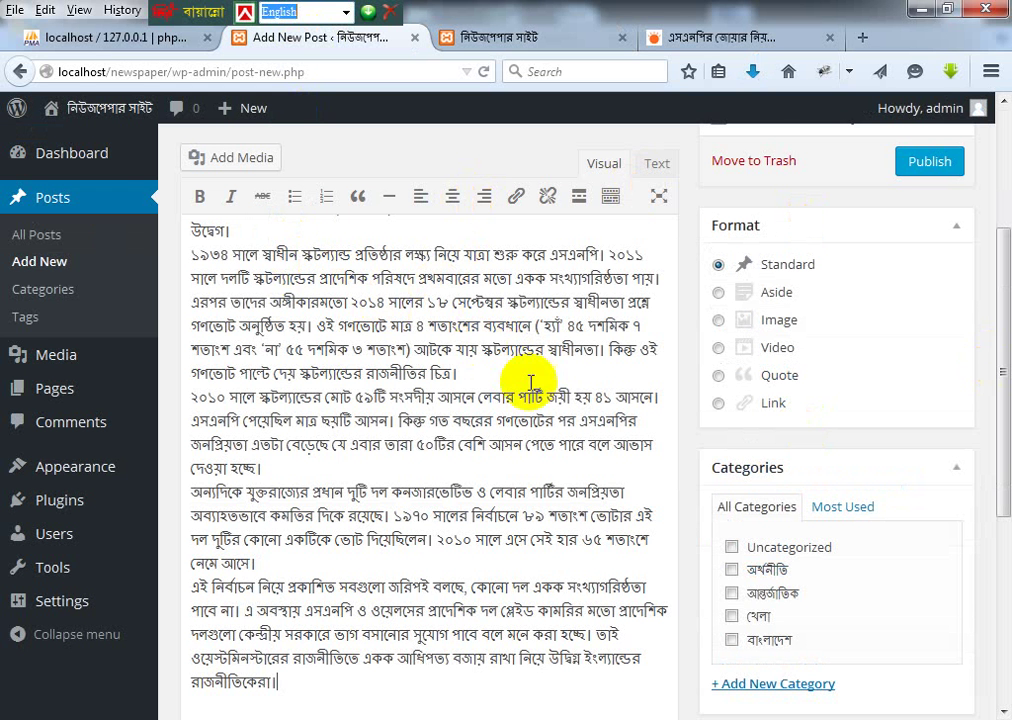
{"action": "scroll", "coordinate": [520, 370], "scroll_direction": "up", "scroll_amount": 3}
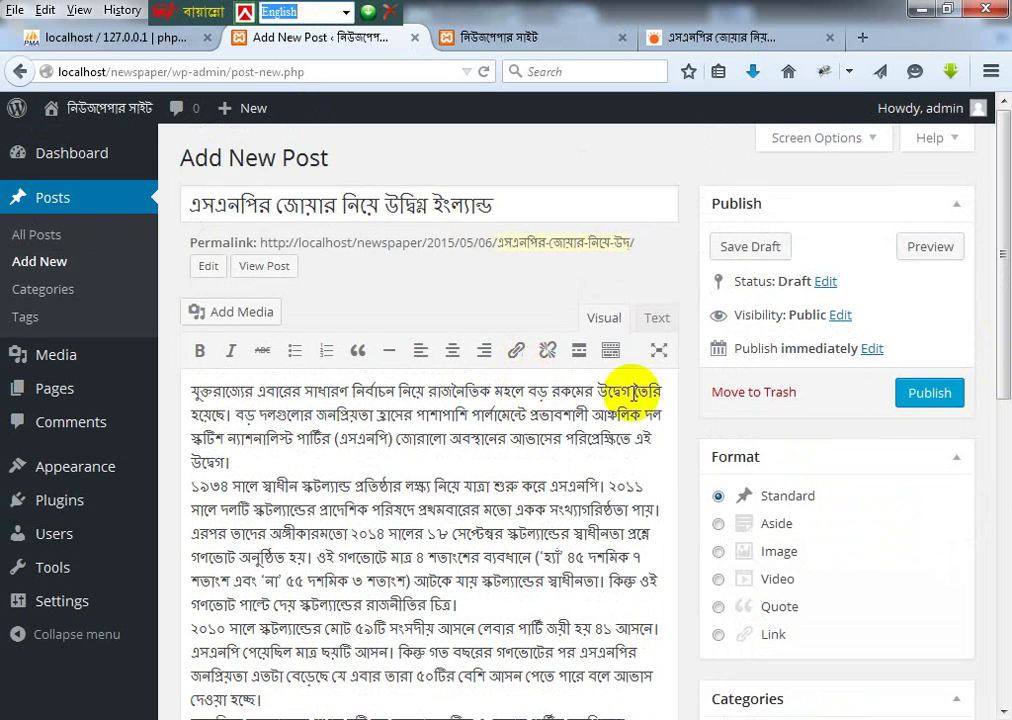
{"action": "scroll", "coordinate": [718, 346], "scroll_direction": "down", "scroll_amount": 10}
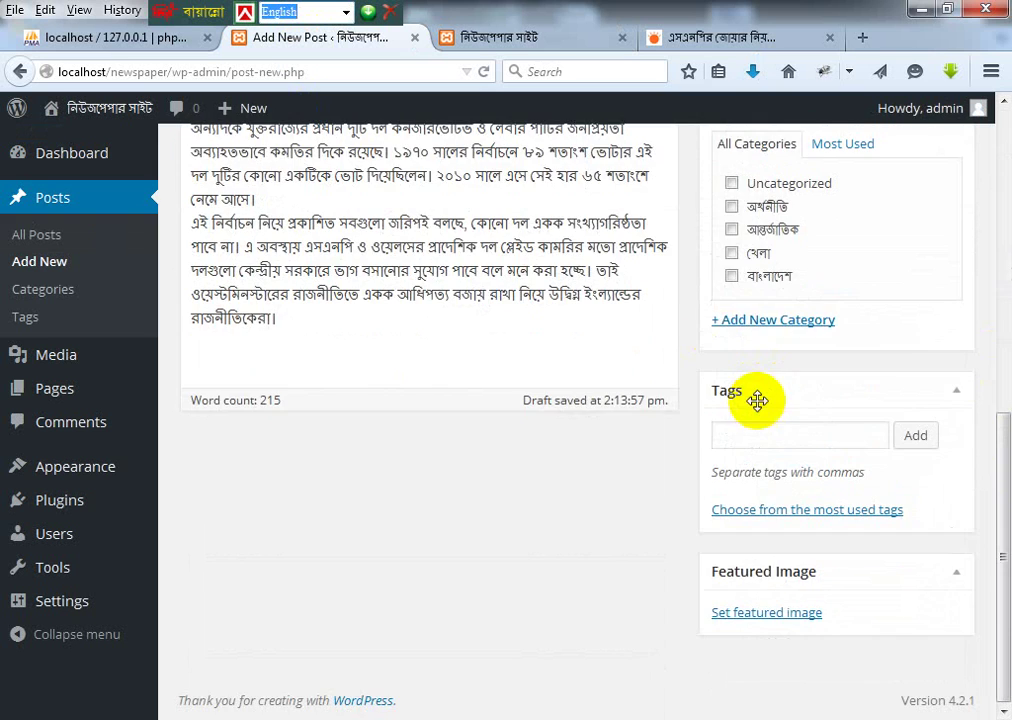
{"action": "scroll", "coordinate": [615, 352], "scroll_direction": "up", "scroll_amount": 10}
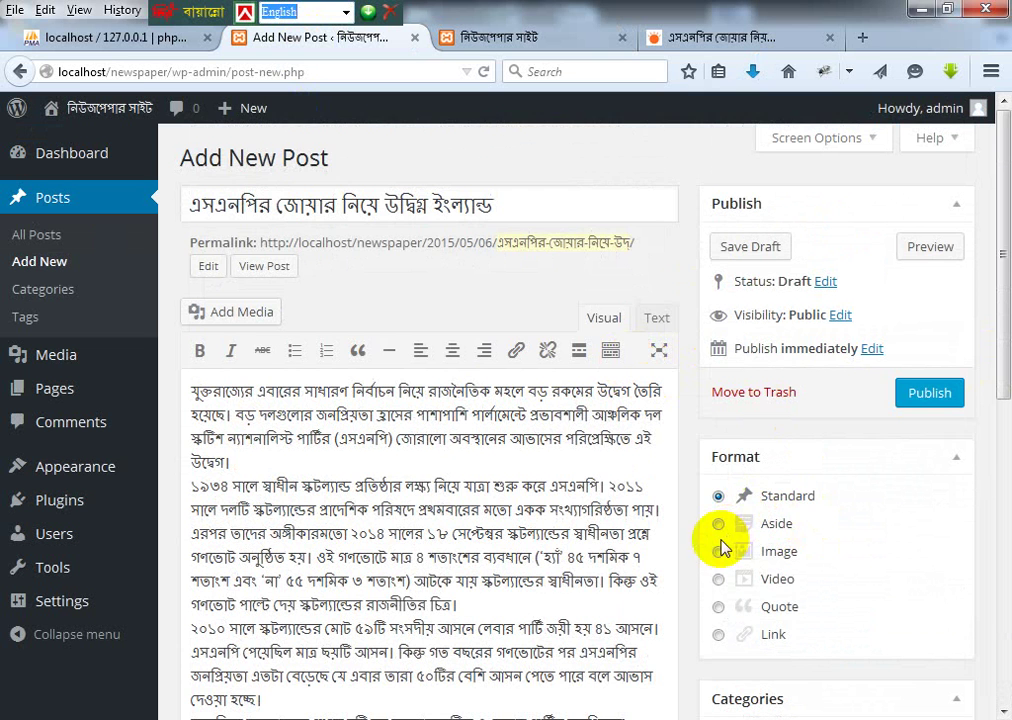
{"action": "scroll", "coordinate": [779, 540], "scroll_direction": "down", "scroll_amount": 2}
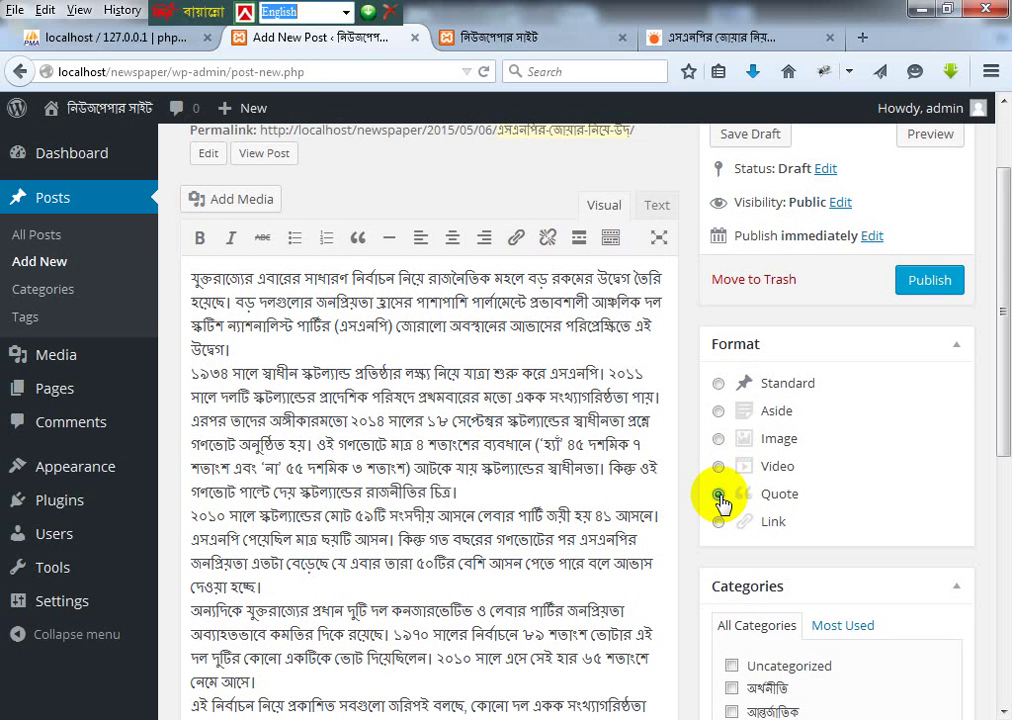
{"action": "left_click", "coordinate": [720, 497]}
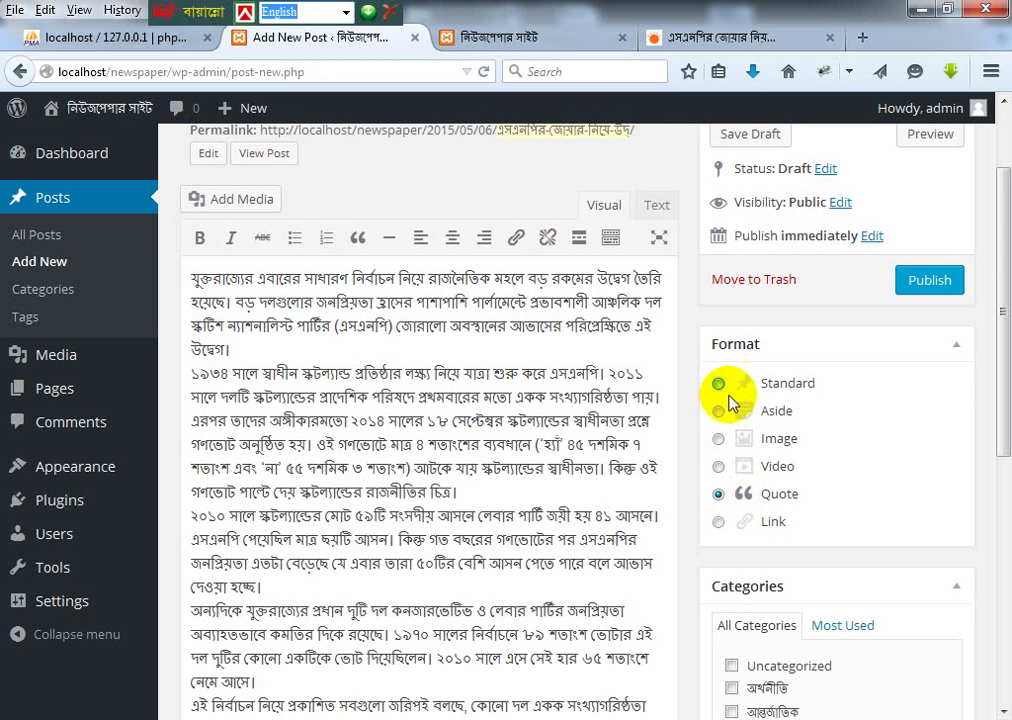
{"action": "scroll", "coordinate": [745, 440], "scroll_direction": "down", "scroll_amount": 4}
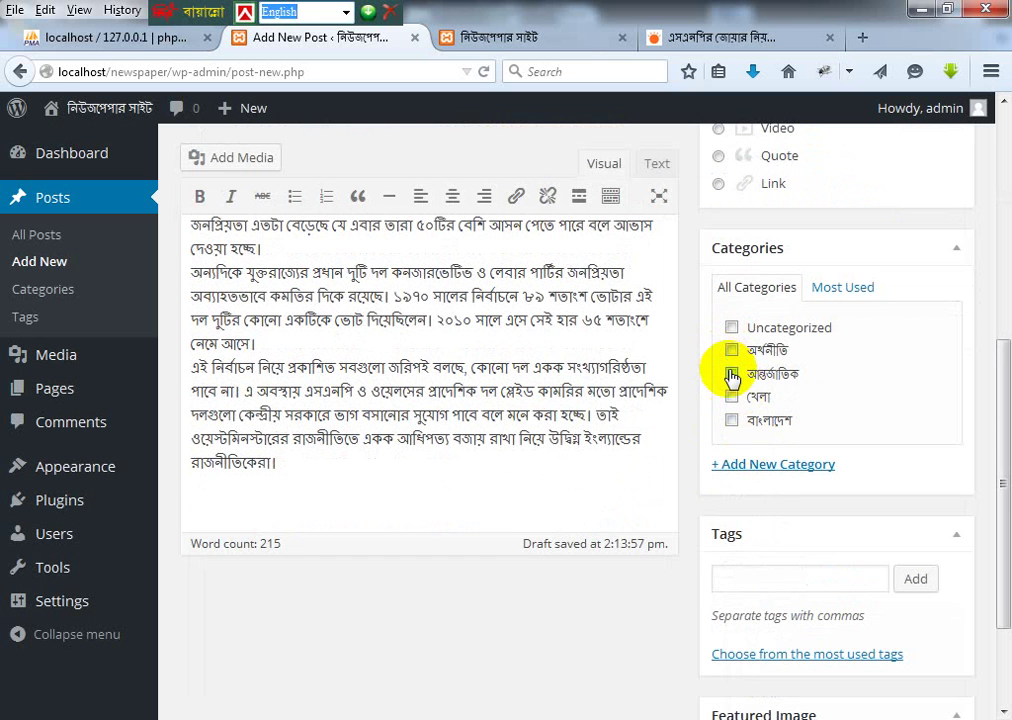
{"action": "left_click", "coordinate": [732, 375]}
Step: Open the featured-image picker on its Upload Files tab
{"action": "scroll", "coordinate": [802, 510], "scroll_direction": "down", "scroll_amount": 2}
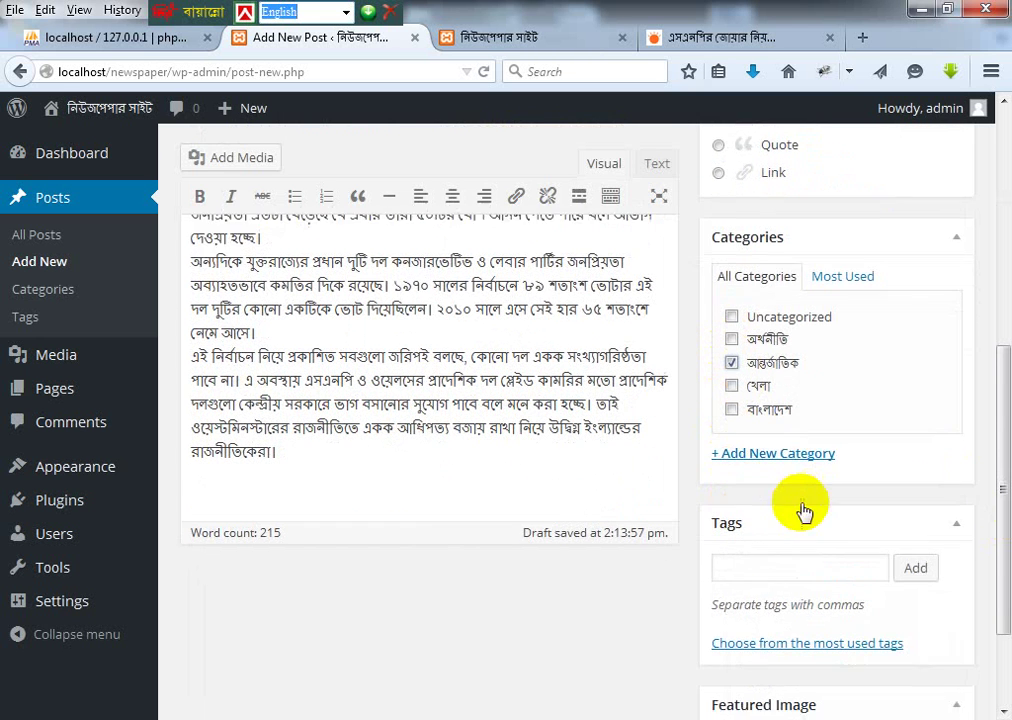
{"action": "left_click", "coordinate": [772, 613]}
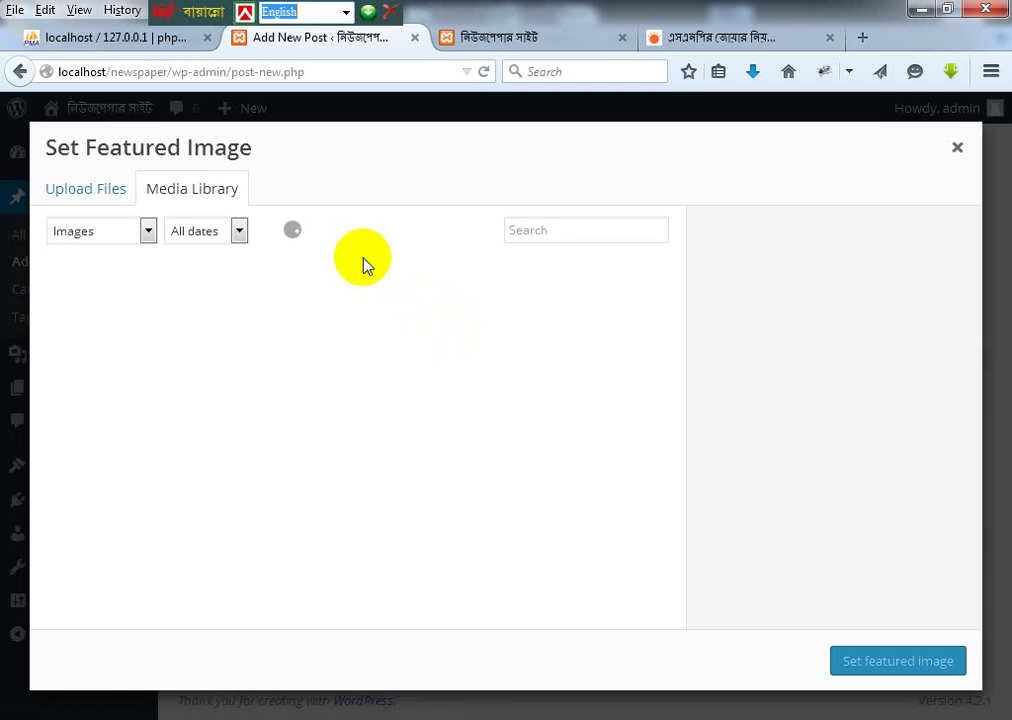
{"action": "left_click", "coordinate": [86, 189]}
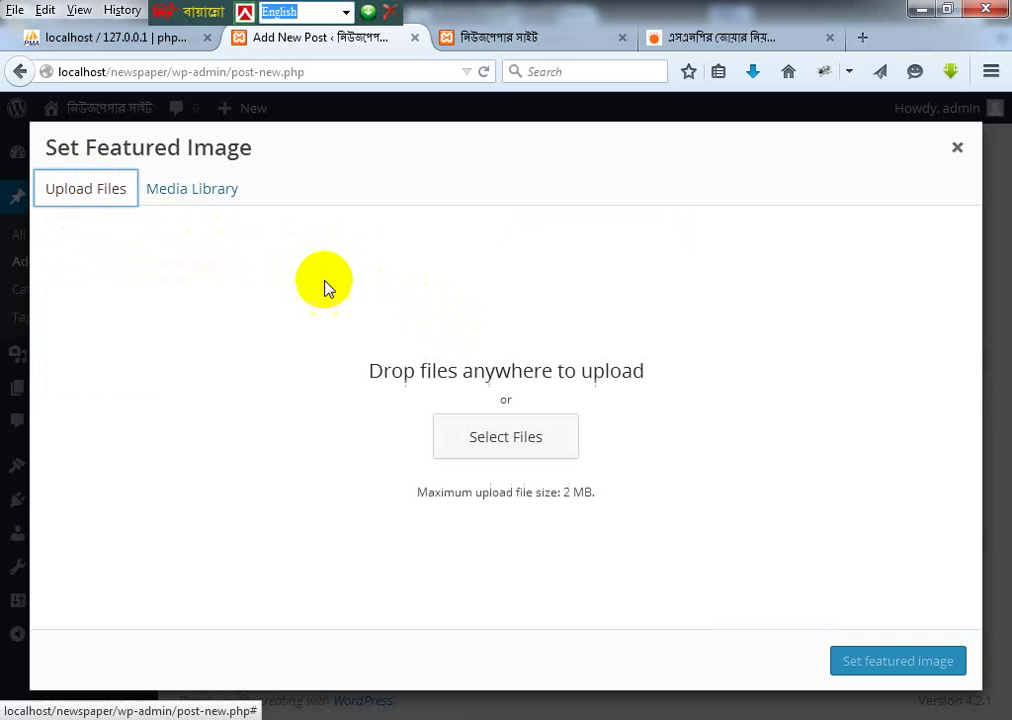
Step: Upload BRITAIN-POLITICS.jpg from the Desktop to the Media Library
{"action": "left_click", "coordinate": [496, 420]}
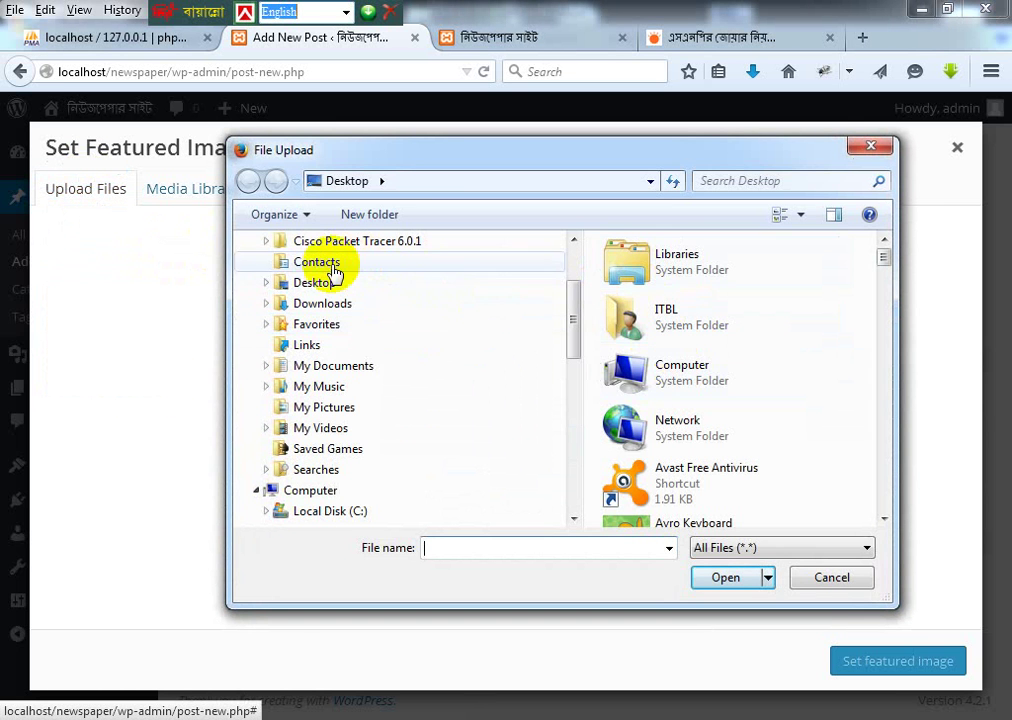
{"action": "scroll", "coordinate": [645, 320], "scroll_direction": "down", "scroll_amount": 8}
{"action": "left_click", "coordinate": [645, 320]}
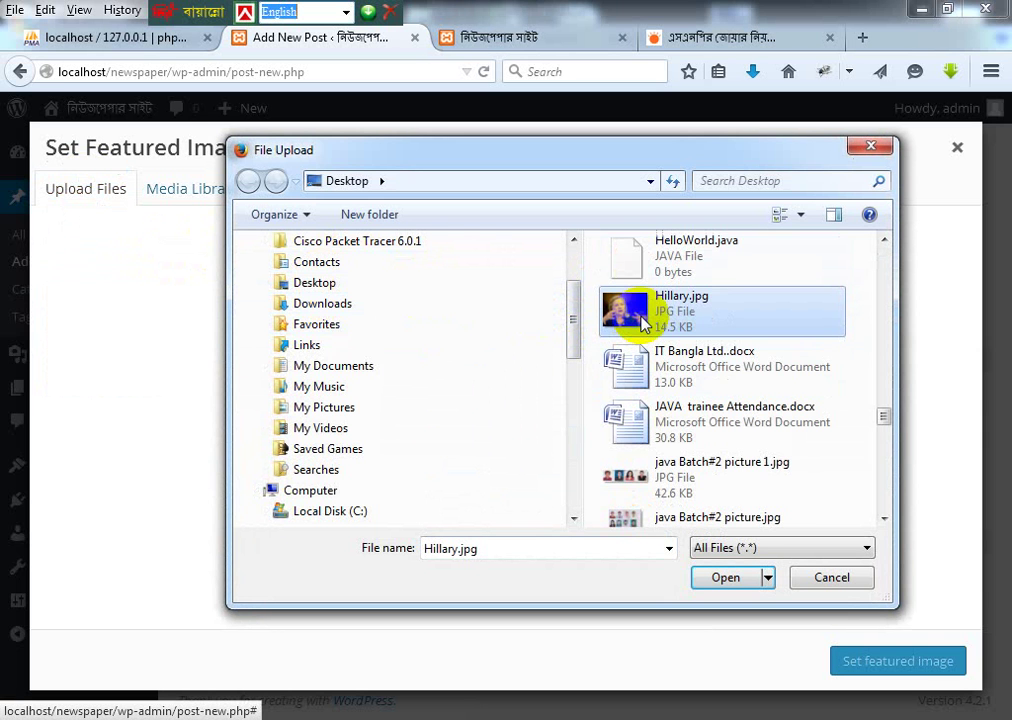
{"action": "key", "text": "v"}
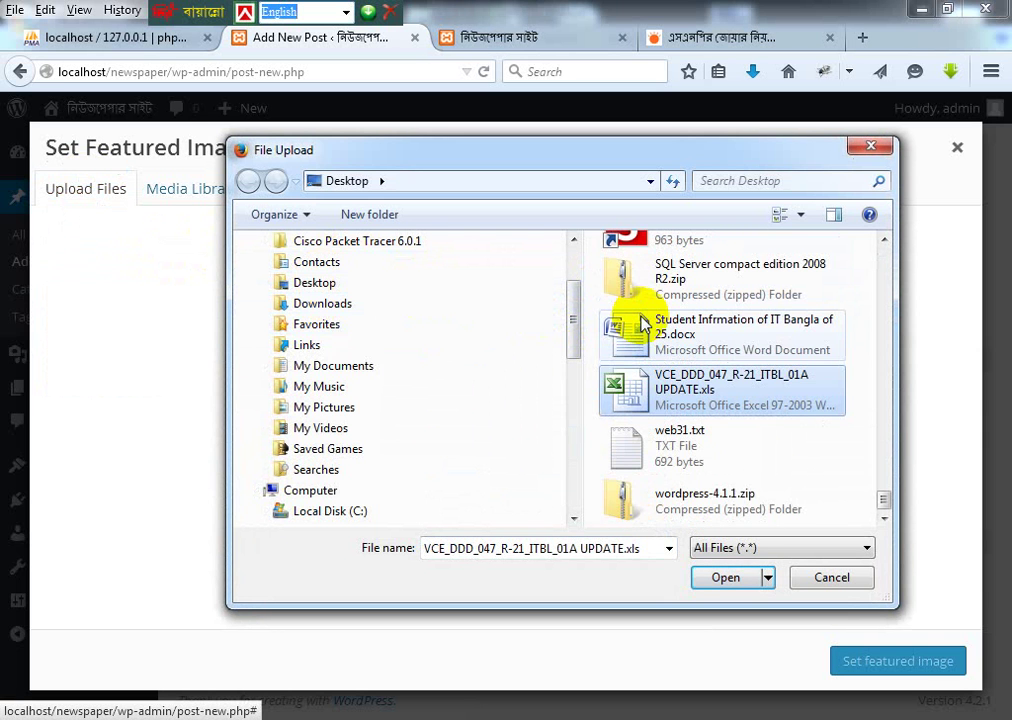
{"action": "key", "text": "Down"}
{"action": "key", "text": "Down"}
{"action": "key", "text": "b"}
{"action": "key", "text": "b"}
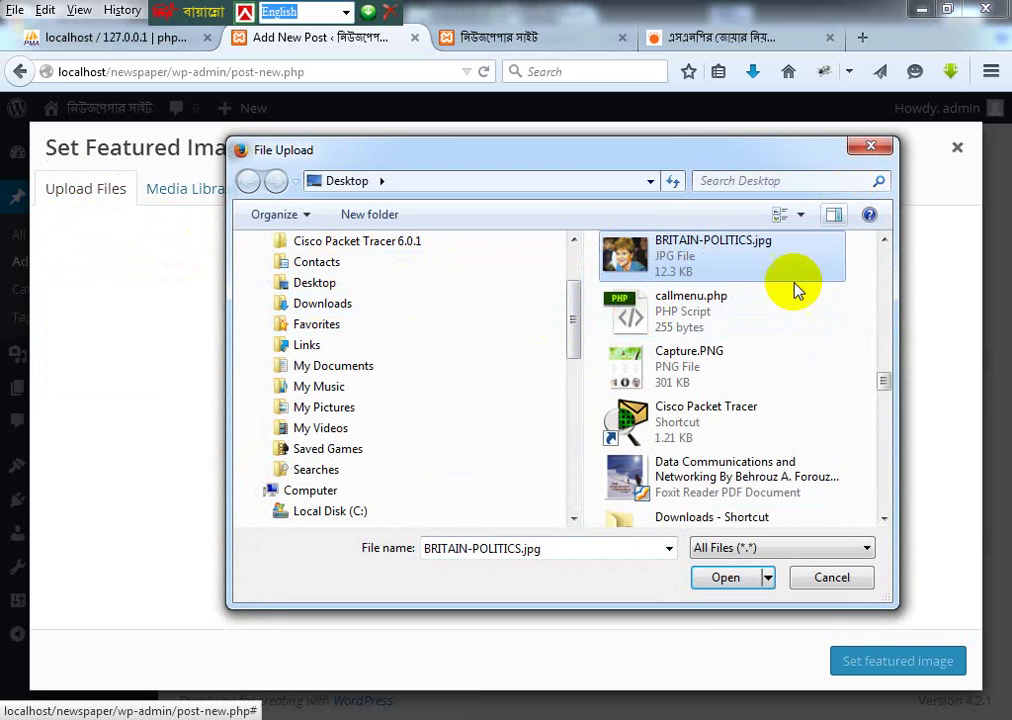
{"action": "left_click", "coordinate": [738, 588]}
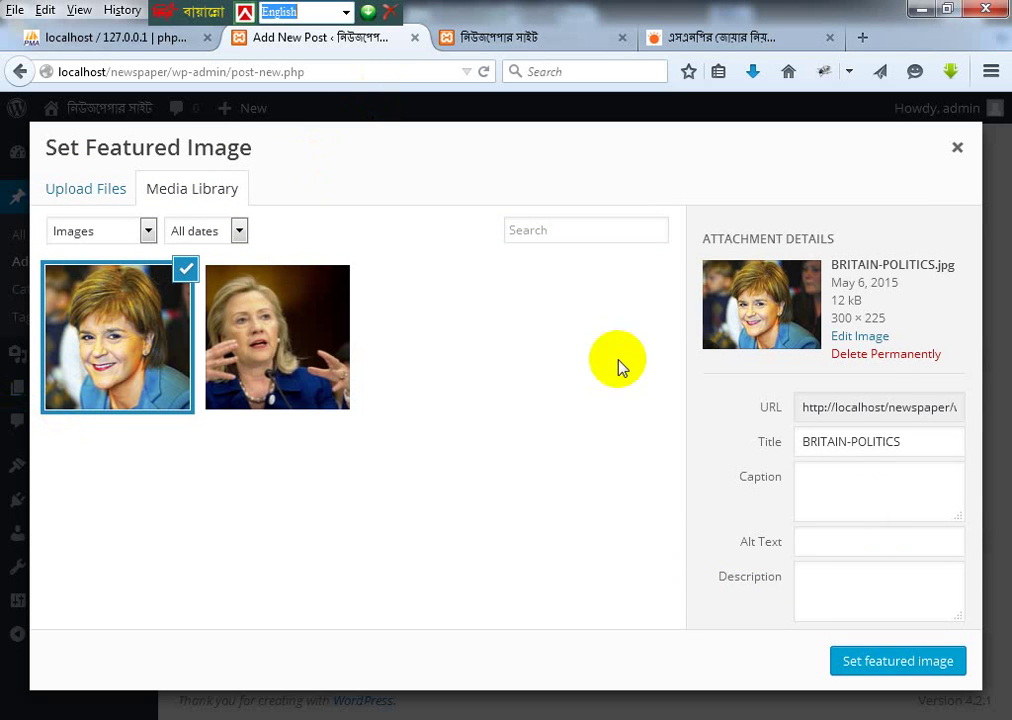
Step: Check the image's alt text, caption and description fields, then set it as featured image
{"action": "left_click", "coordinate": [838, 545]}
{"action": "left_click", "coordinate": [832, 595]}
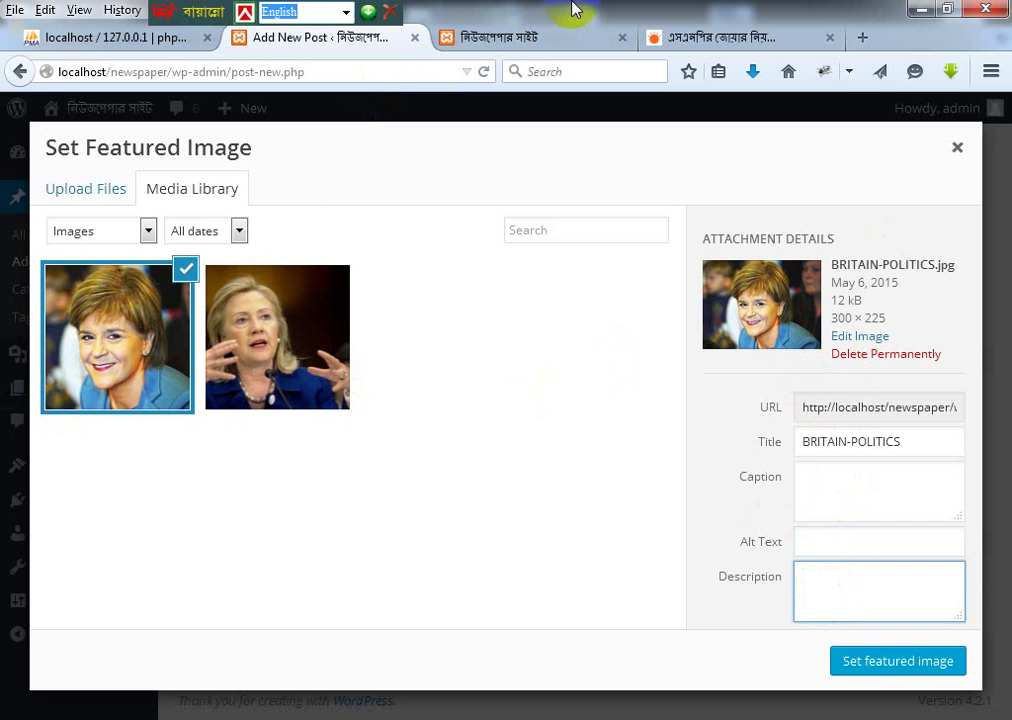
{"action": "left_click", "coordinate": [542, 33]}
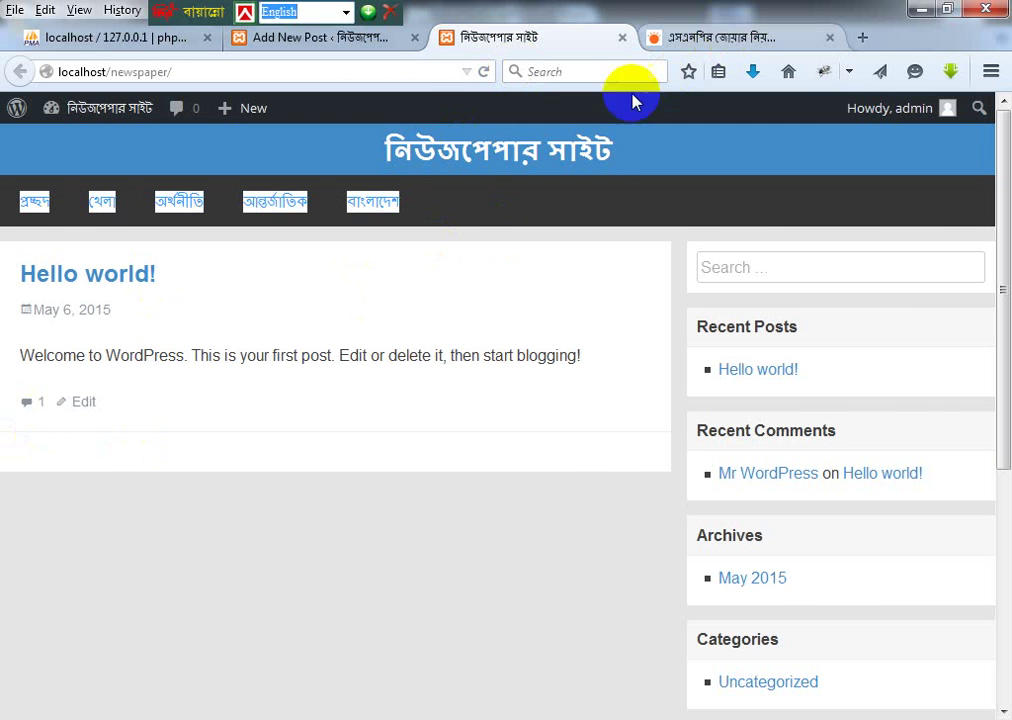
{"action": "key", "text": "ctrl+Tab"}
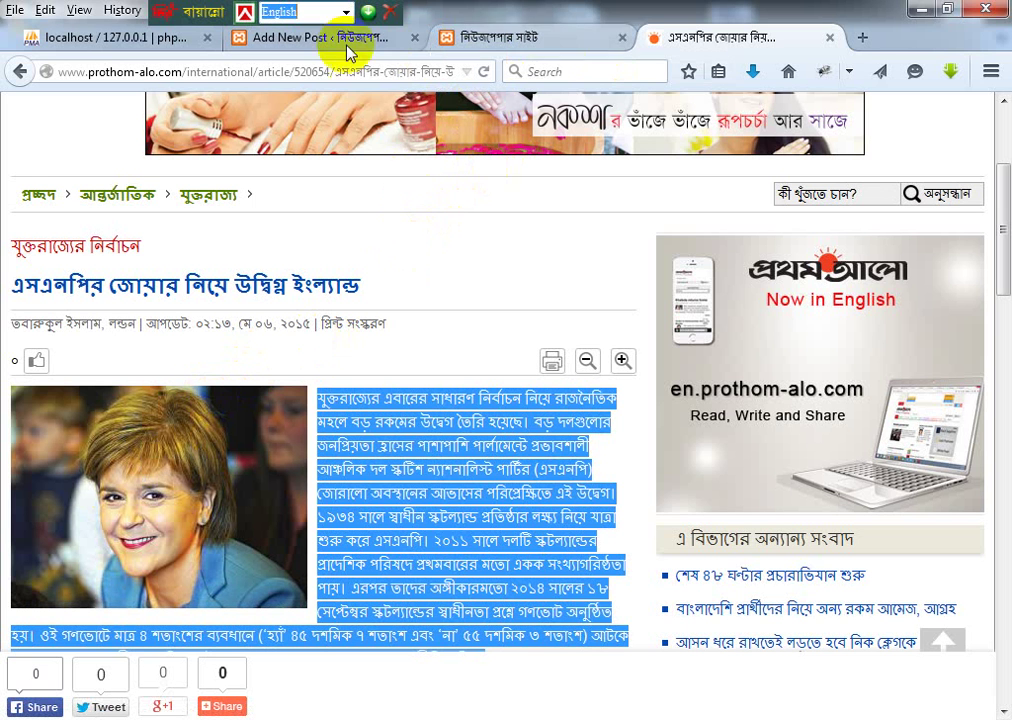
{"action": "key", "text": "ctrl+Page_Up"}
{"action": "key", "text": "ctrl+Page_Up"}
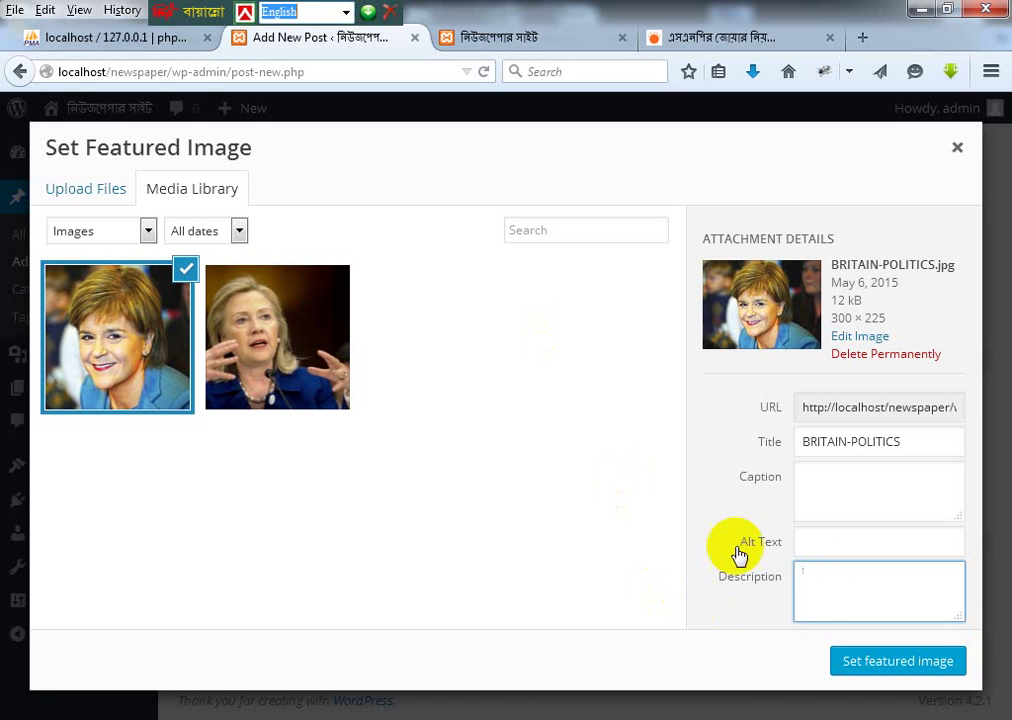
{"action": "left_click", "coordinate": [824, 592]}
{"action": "left_click", "coordinate": [815, 542]}
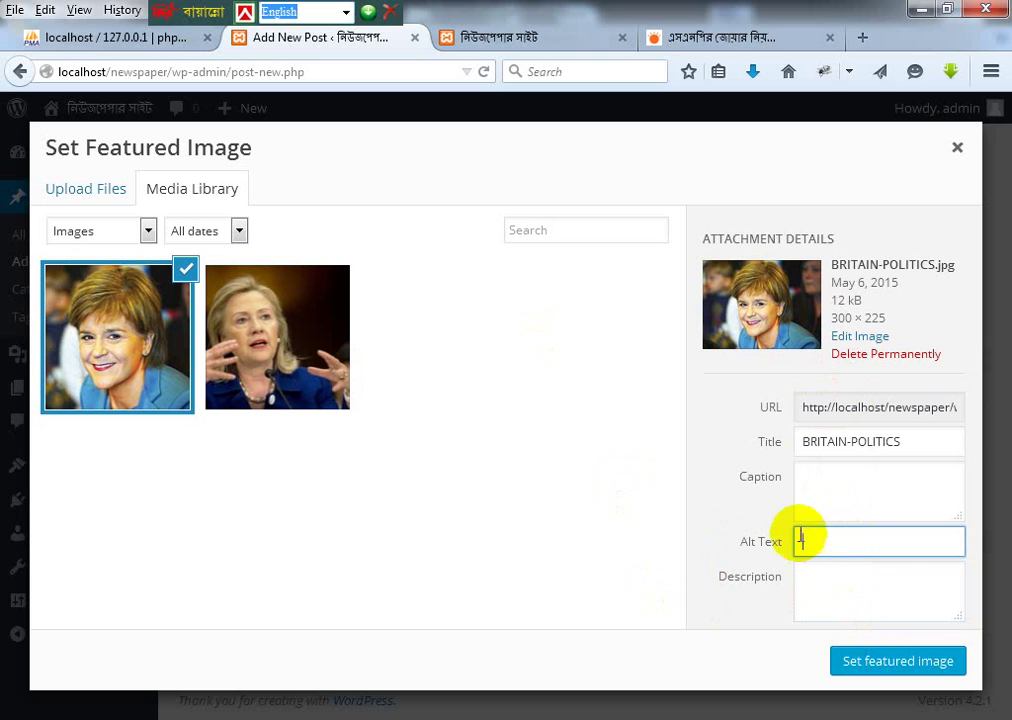
{"action": "left_click", "coordinate": [799, 482]}
{"action": "left_click", "coordinate": [809, 548]}
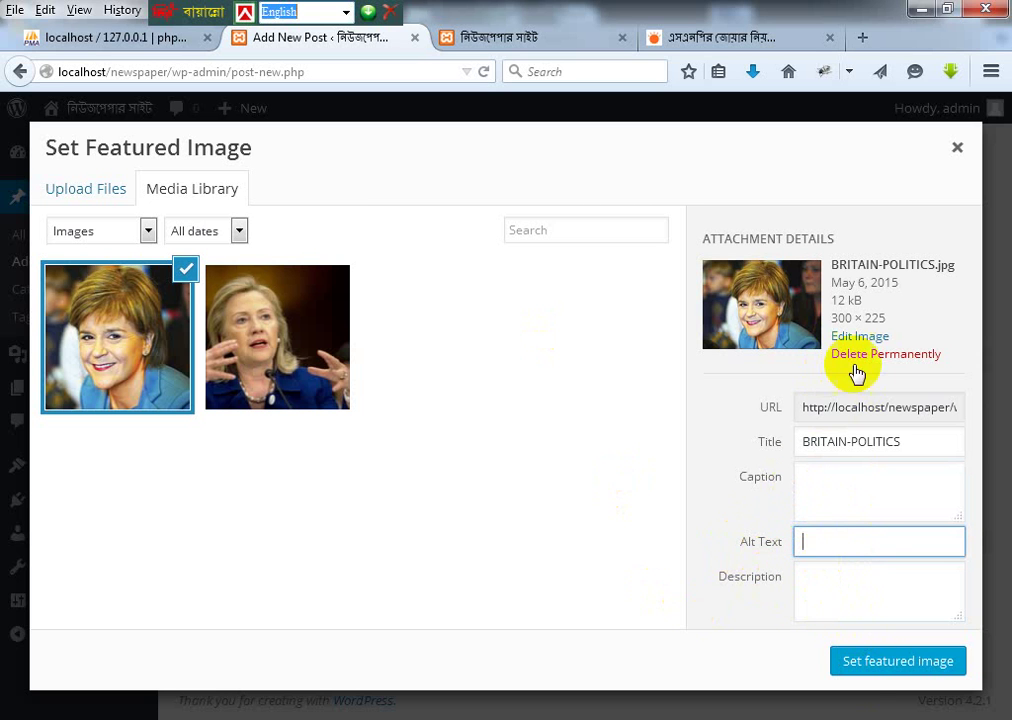
{"action": "left_click", "coordinate": [858, 664]}
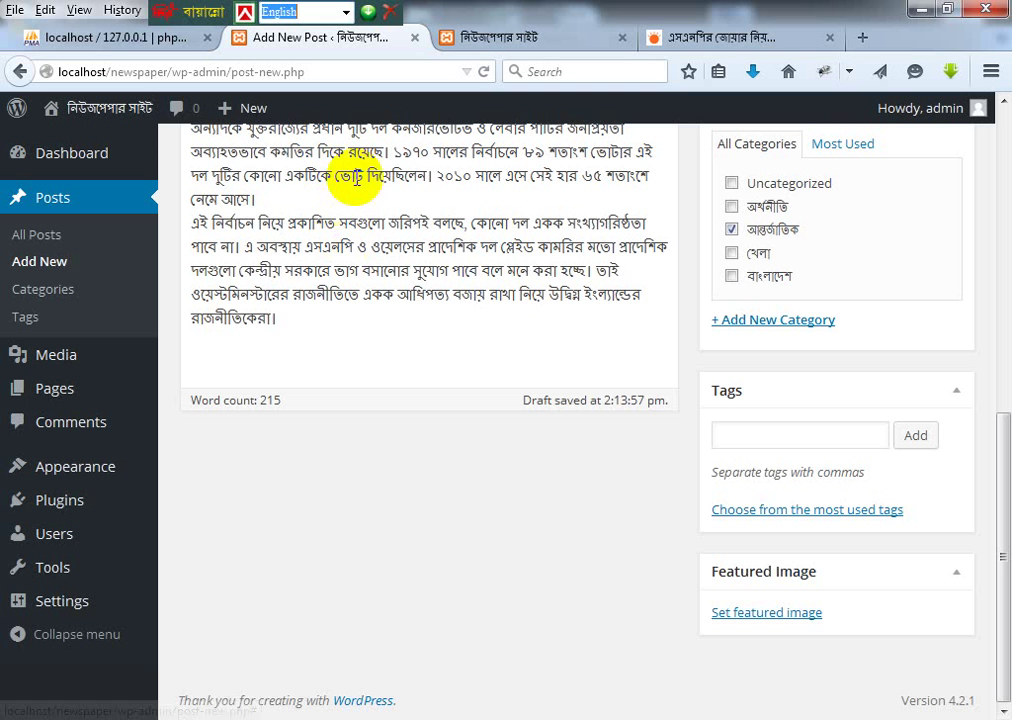
{"action": "scroll", "coordinate": [702, 474], "scroll_direction": "down", "scroll_amount": 3}
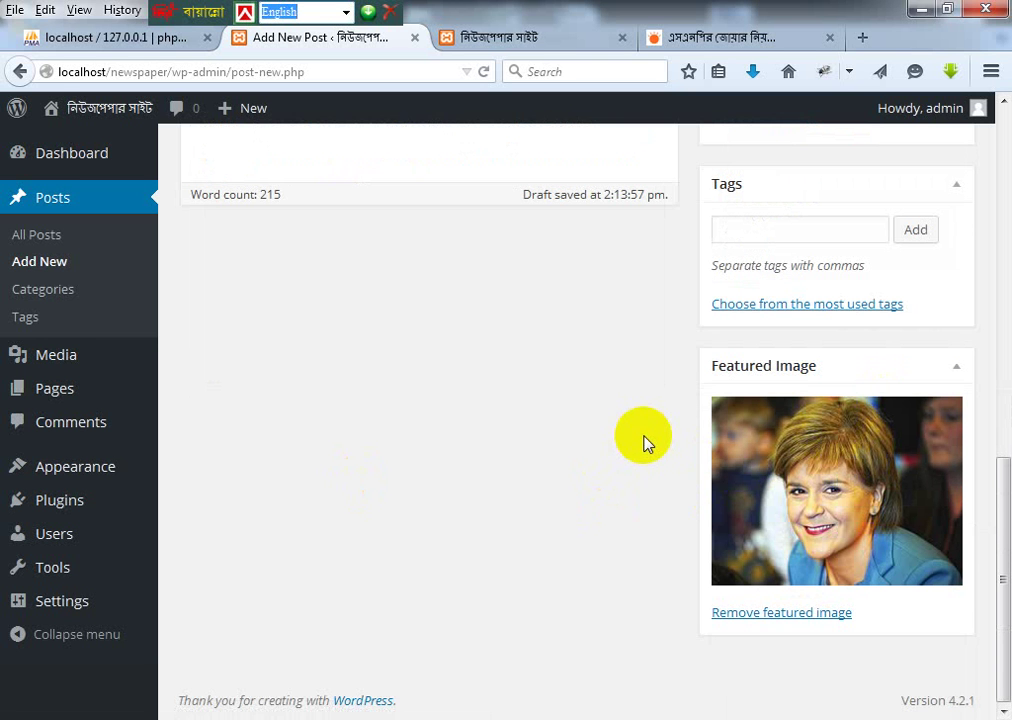
Step: Publish the SNP post, then open the site's আন্তর্জাতিক page and click into its Comment box
{"action": "scroll", "coordinate": [645, 440], "scroll_direction": "up", "scroll_amount": 5}
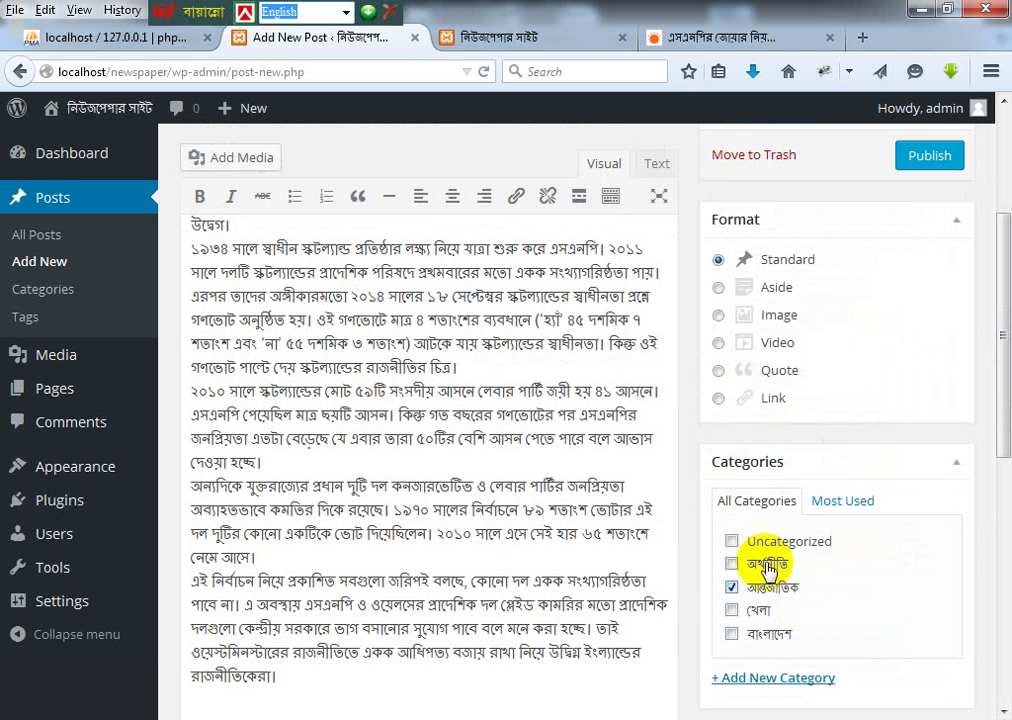
{"action": "left_click", "coordinate": [930, 155]}
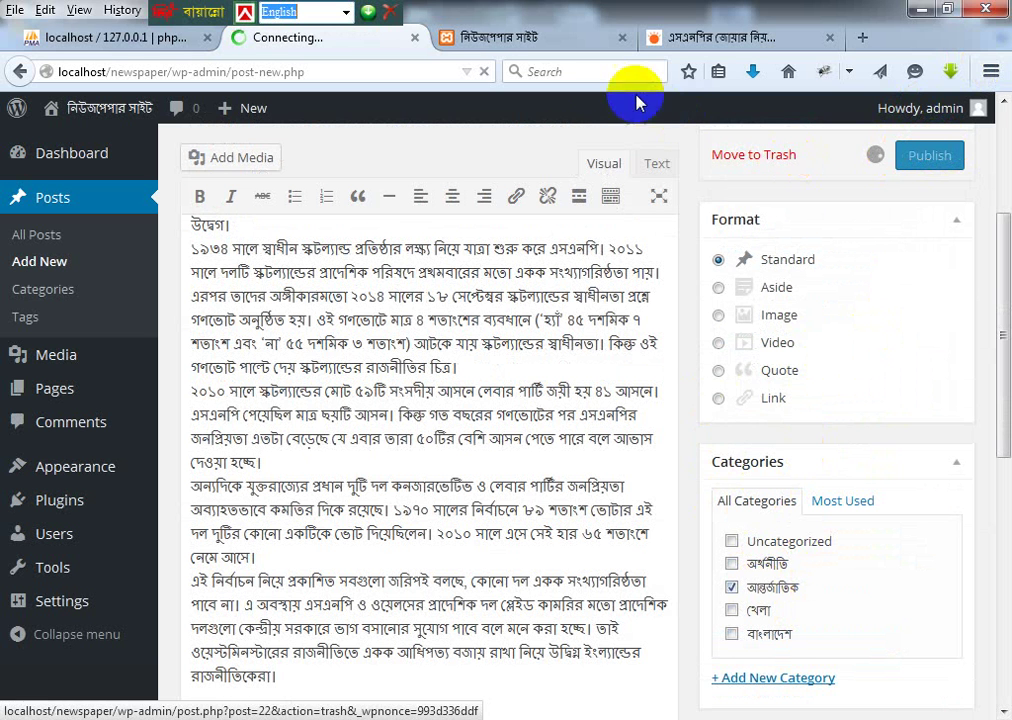
{"action": "left_click", "coordinate": [503, 38]}
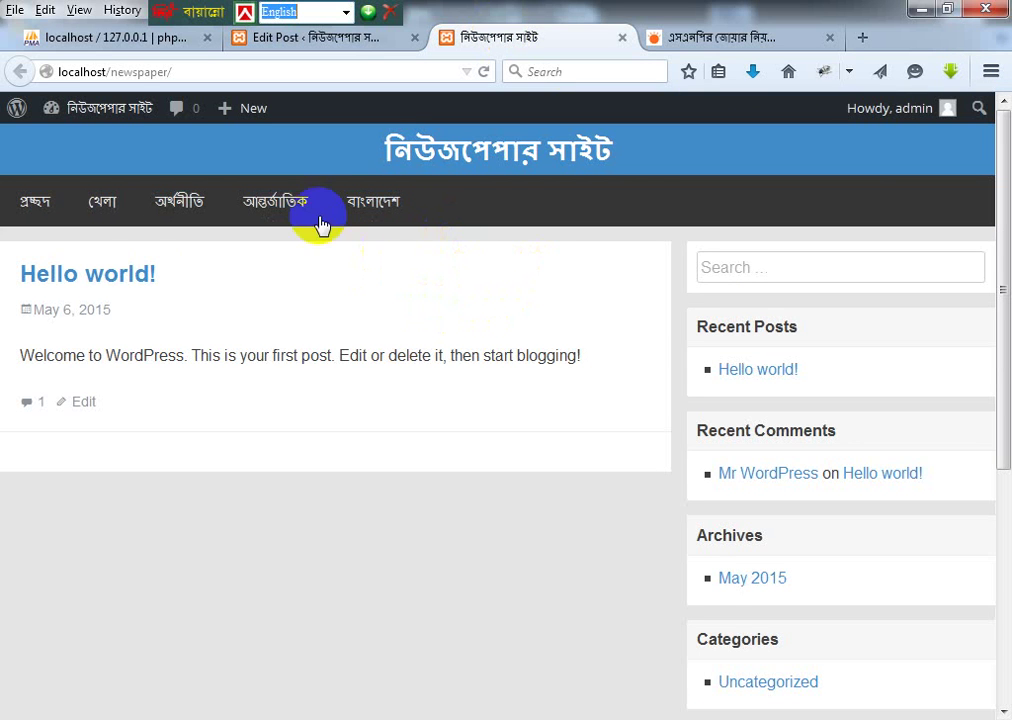
{"action": "left_click", "coordinate": [288, 200]}
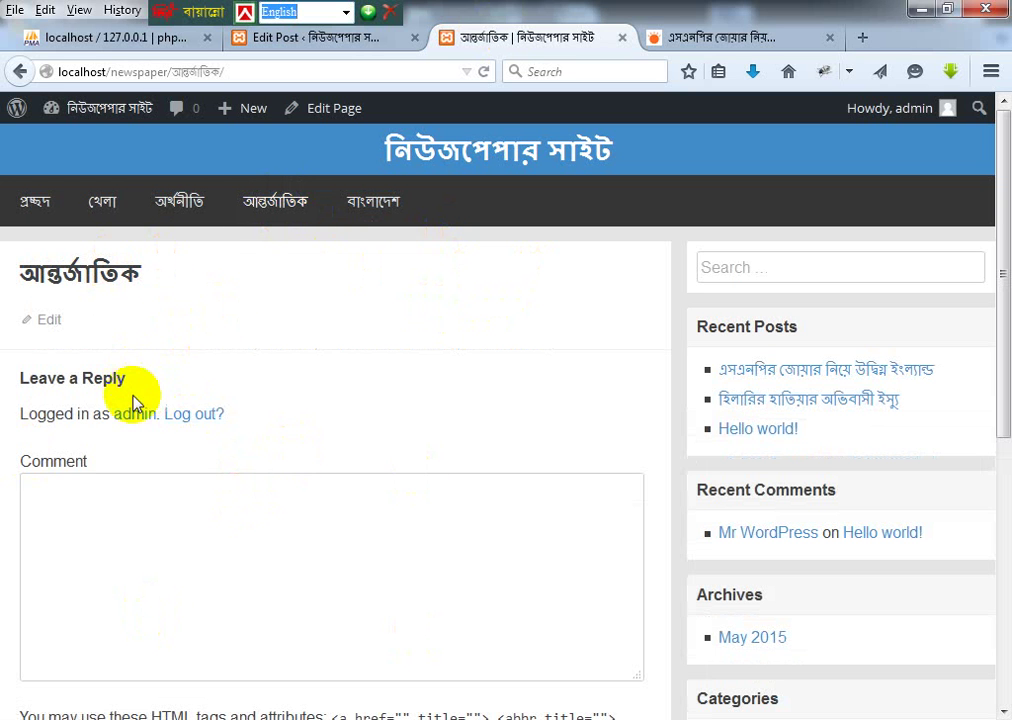
{"action": "scroll", "coordinate": [160, 387], "scroll_direction": "down", "scroll_amount": 2}
{"action": "scroll", "coordinate": [160, 387], "scroll_direction": "down", "scroll_amount": 2}
{"action": "left_click", "coordinate": [95, 312]}
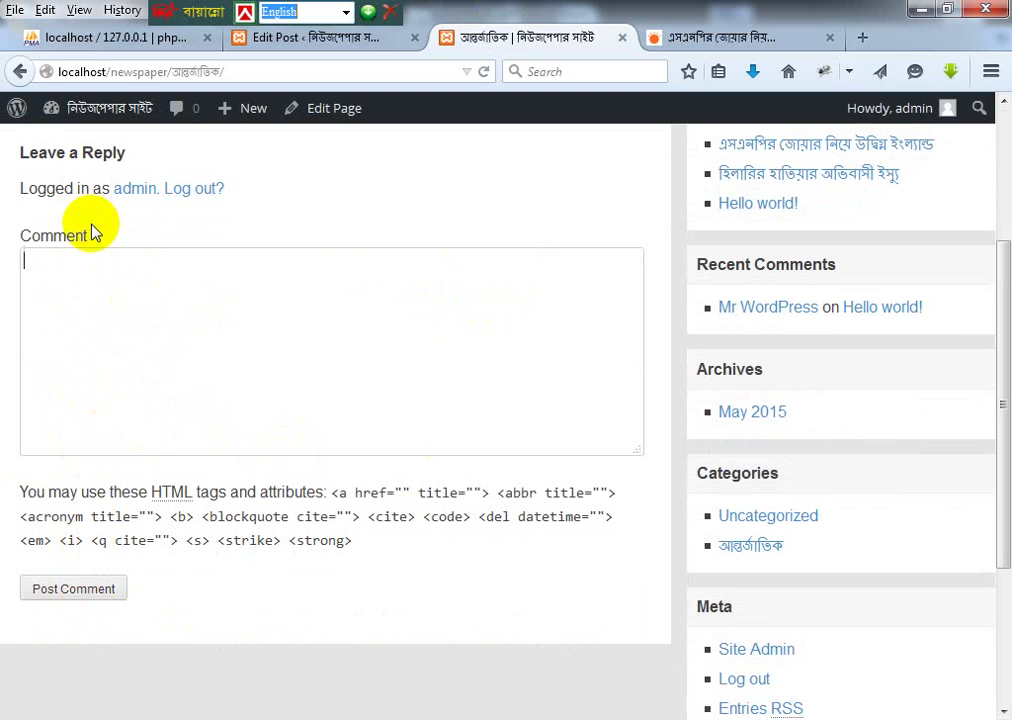
{"action": "scroll", "coordinate": [113, 425], "scroll_direction": "up", "scroll_amount": 4}
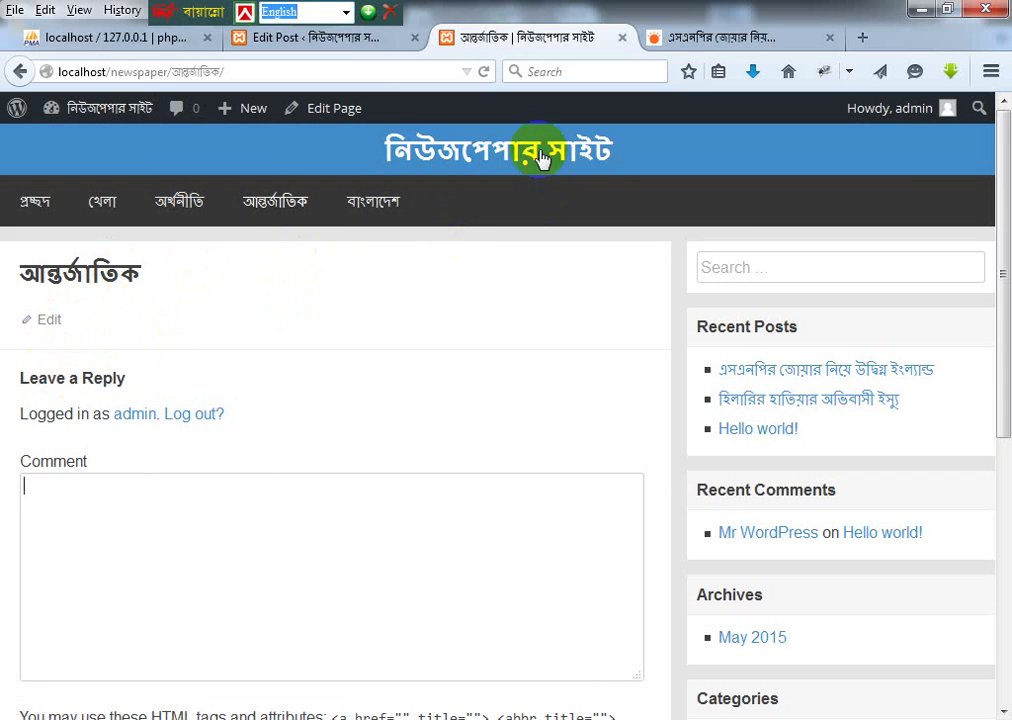
Step: Show the Discussion panel, turn off comments and trackbacks on the post, and update it
{"action": "left_click", "coordinate": [314, 37]}
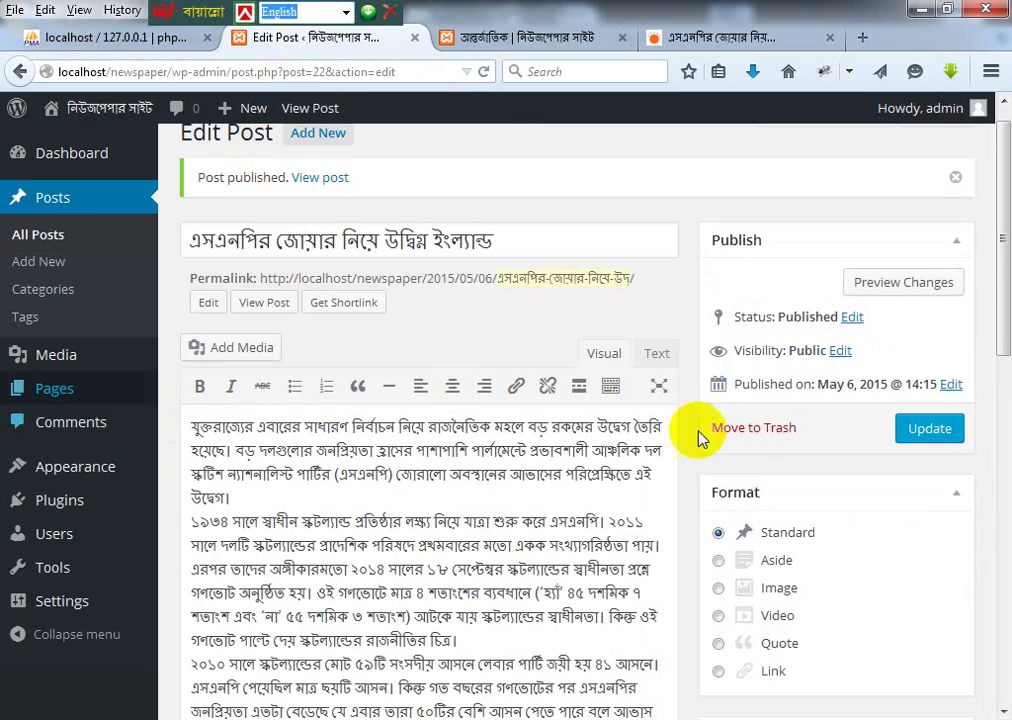
{"action": "scroll", "coordinate": [468, 438], "scroll_direction": "down", "scroll_amount": 2}
{"action": "scroll", "coordinate": [468, 438], "scroll_direction": "down", "scroll_amount": 12}
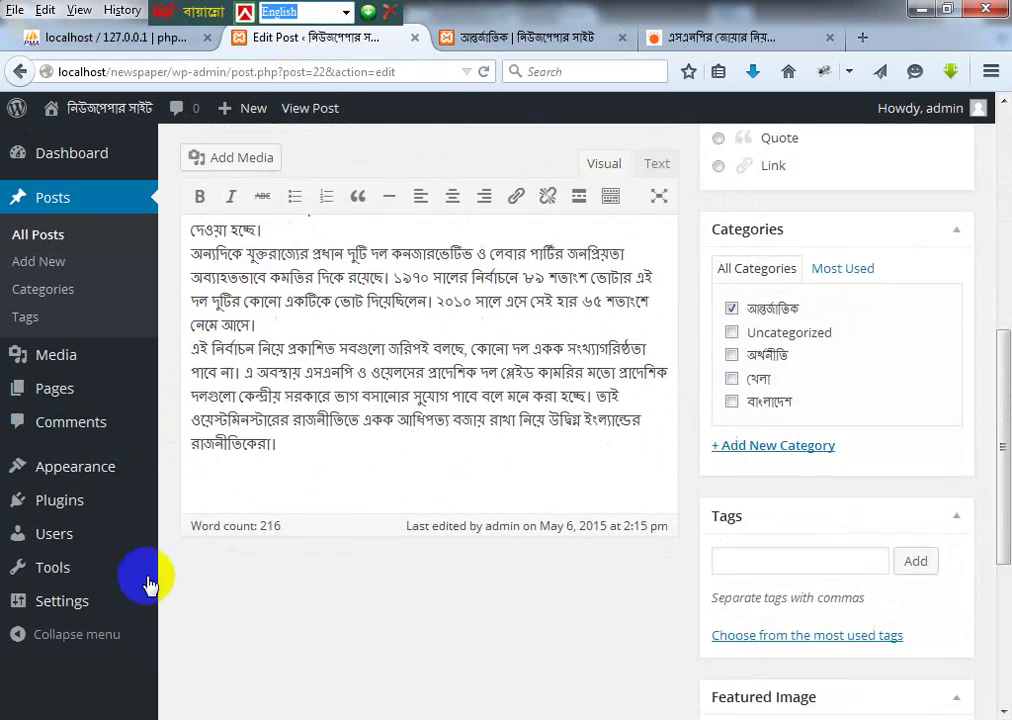
{"action": "scroll", "coordinate": [452, 497], "scroll_direction": "up", "scroll_amount": 14}
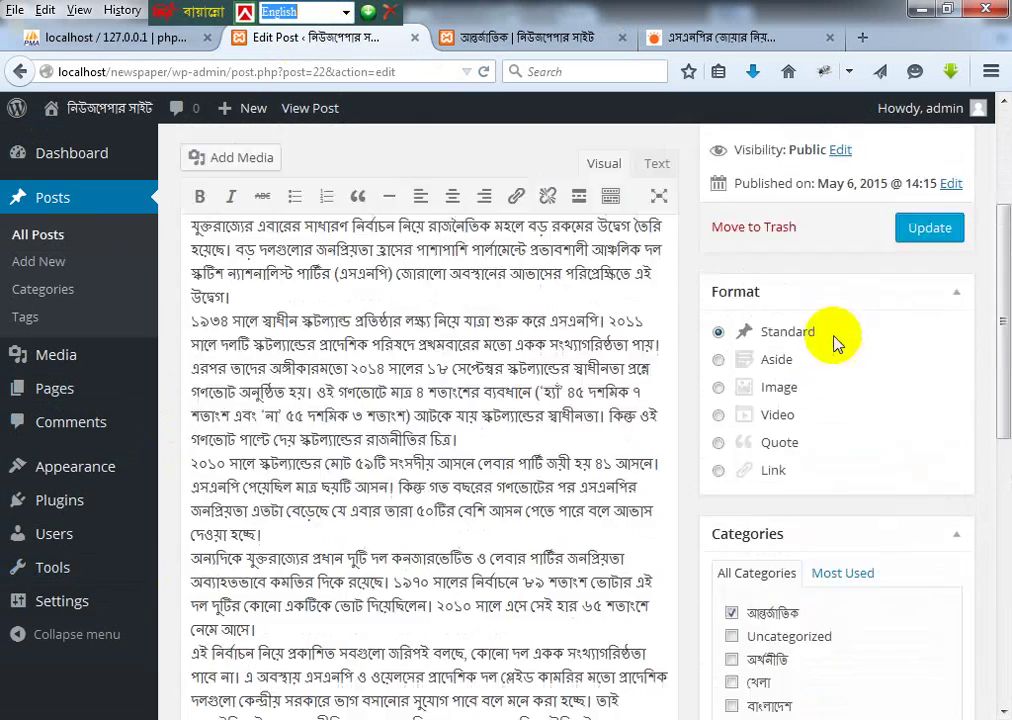
{"action": "left_click", "coordinate": [873, 143]}
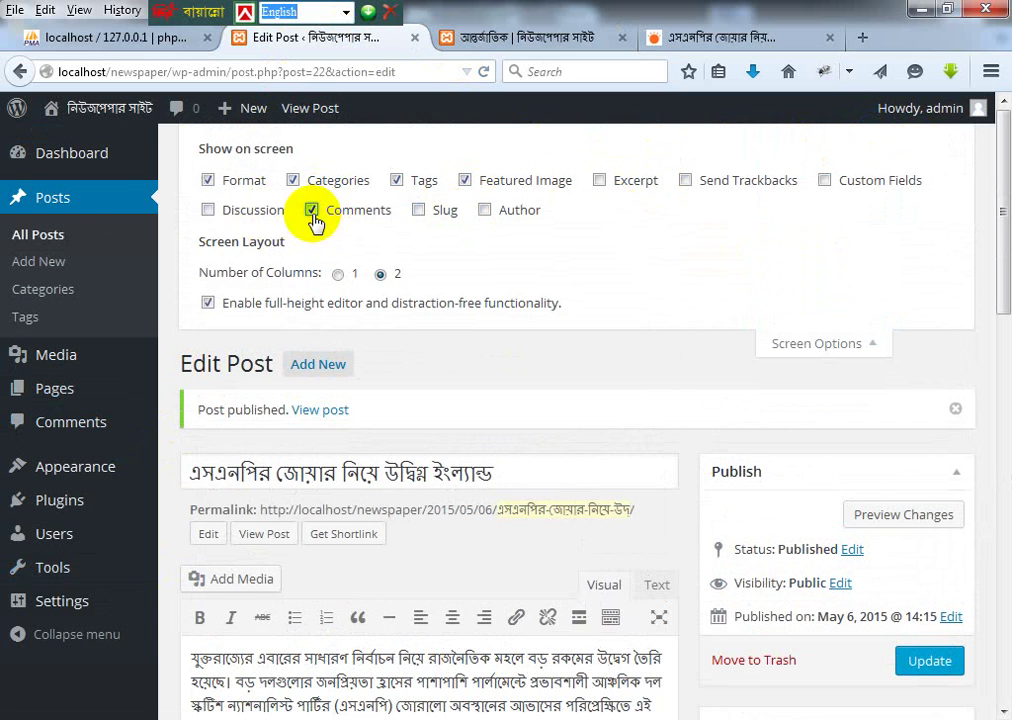
{"action": "left_click", "coordinate": [208, 210]}
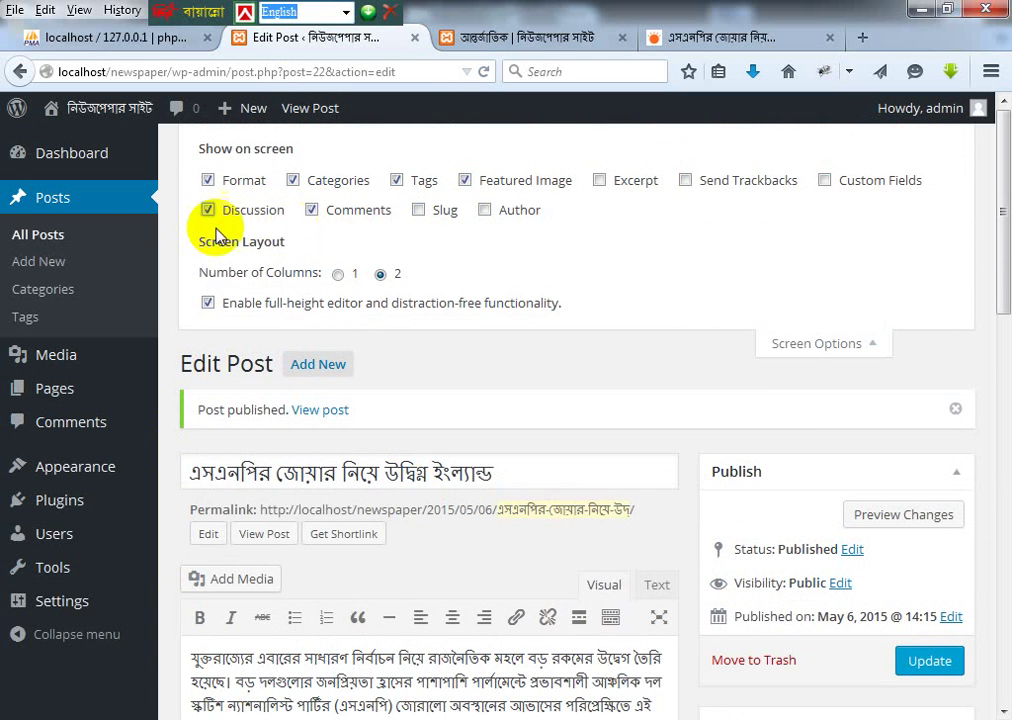
{"action": "scroll", "coordinate": [565, 535], "scroll_direction": "down", "scroll_amount": 10}
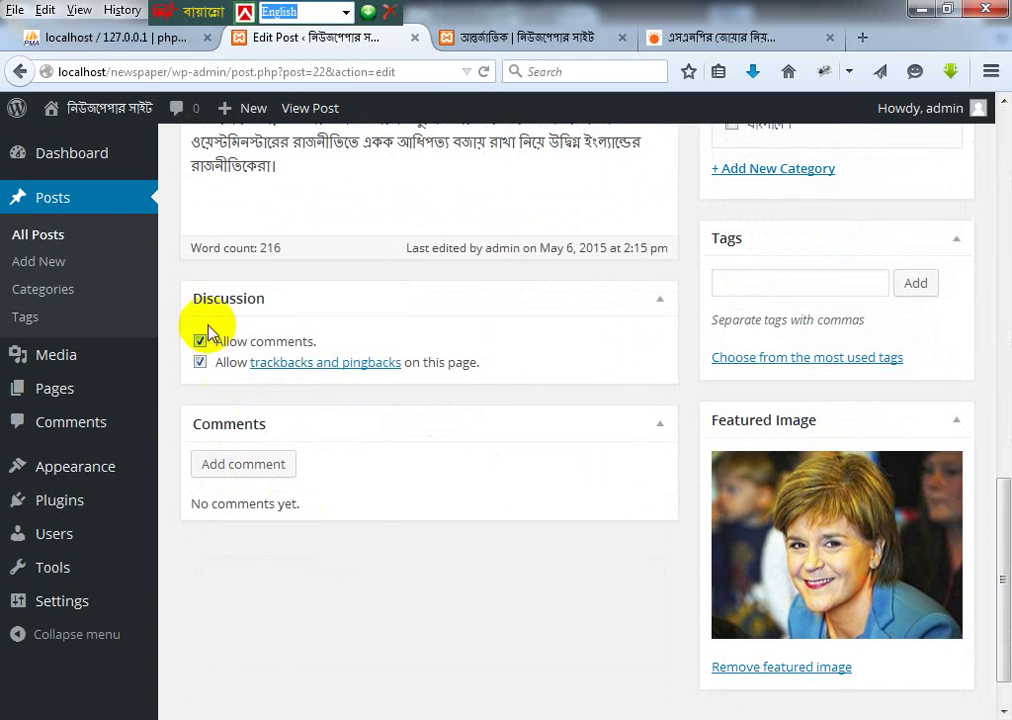
{"action": "left_click", "coordinate": [202, 342]}
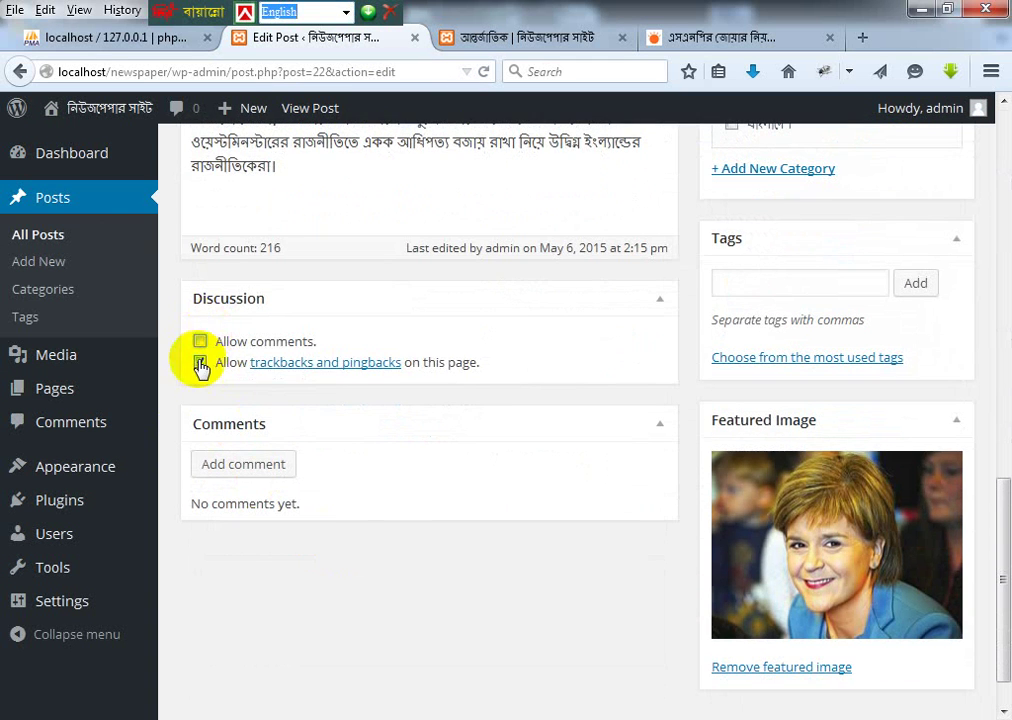
{"action": "left_click", "coordinate": [200, 363]}
{"action": "scroll", "coordinate": [910, 316], "scroll_direction": "up", "scroll_amount": 10}
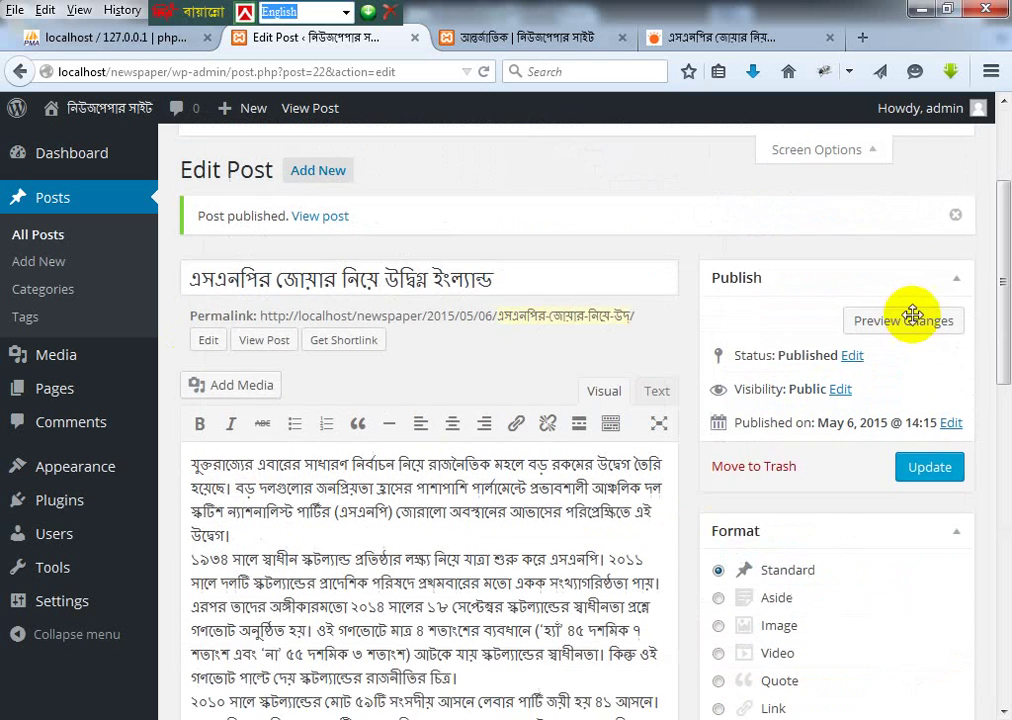
{"action": "left_click", "coordinate": [925, 491]}
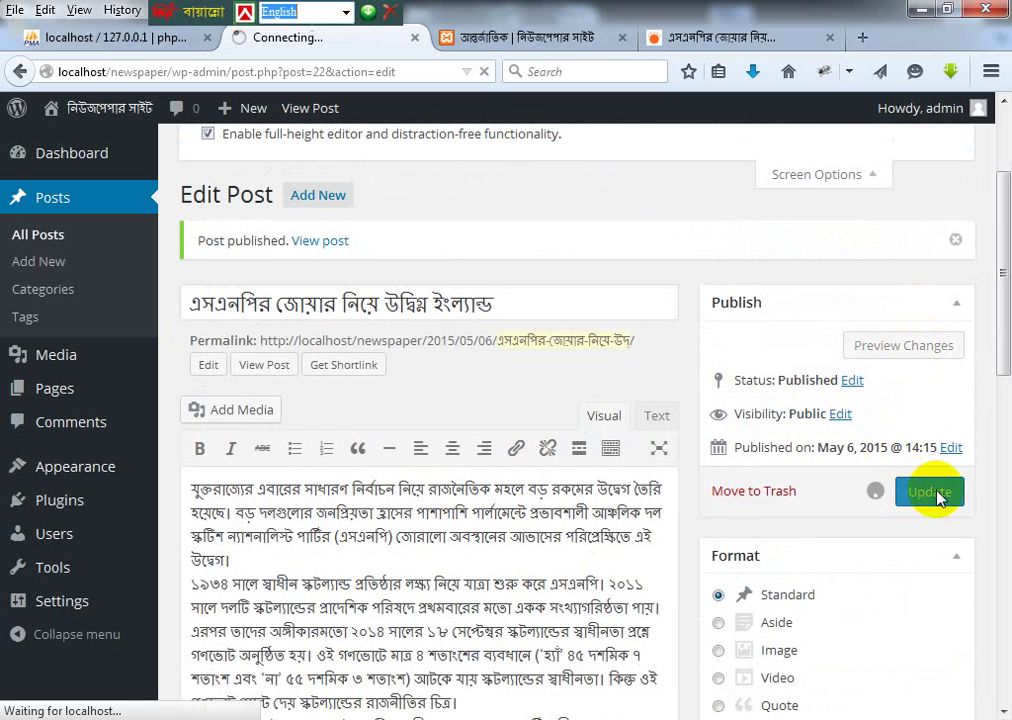
Step: Recheck the public আন্তর্জাতিক page's reply box, then update the post again
{"action": "left_click", "coordinate": [520, 37]}
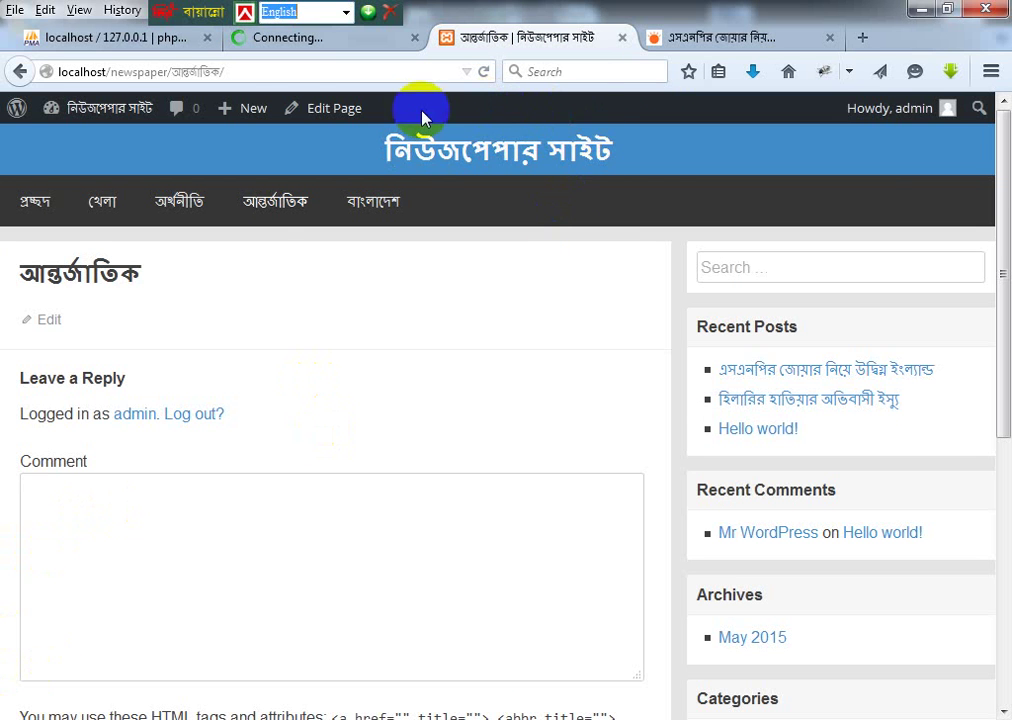
{"action": "left_click", "coordinate": [270, 202]}
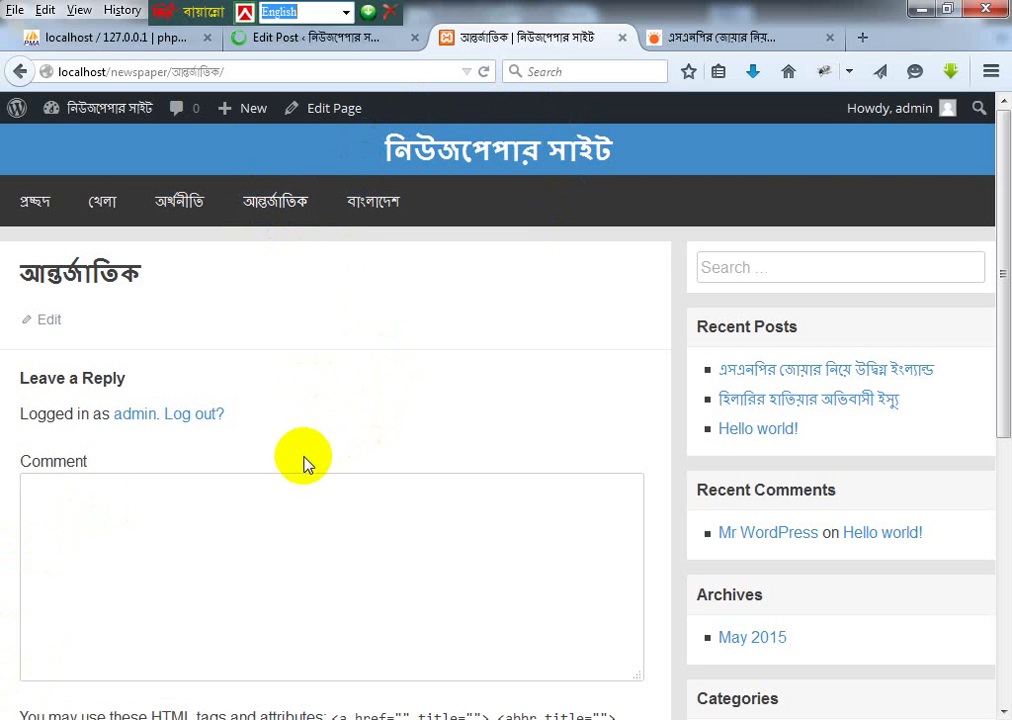
{"action": "left_click", "coordinate": [111, 515]}
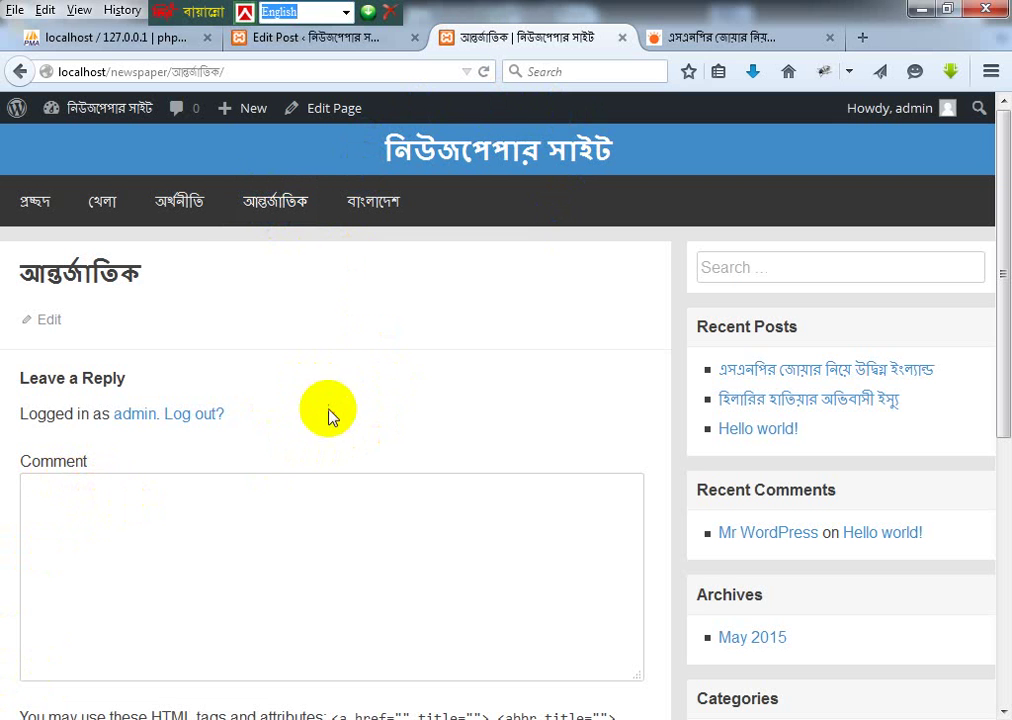
{"action": "left_click", "coordinate": [275, 202]}
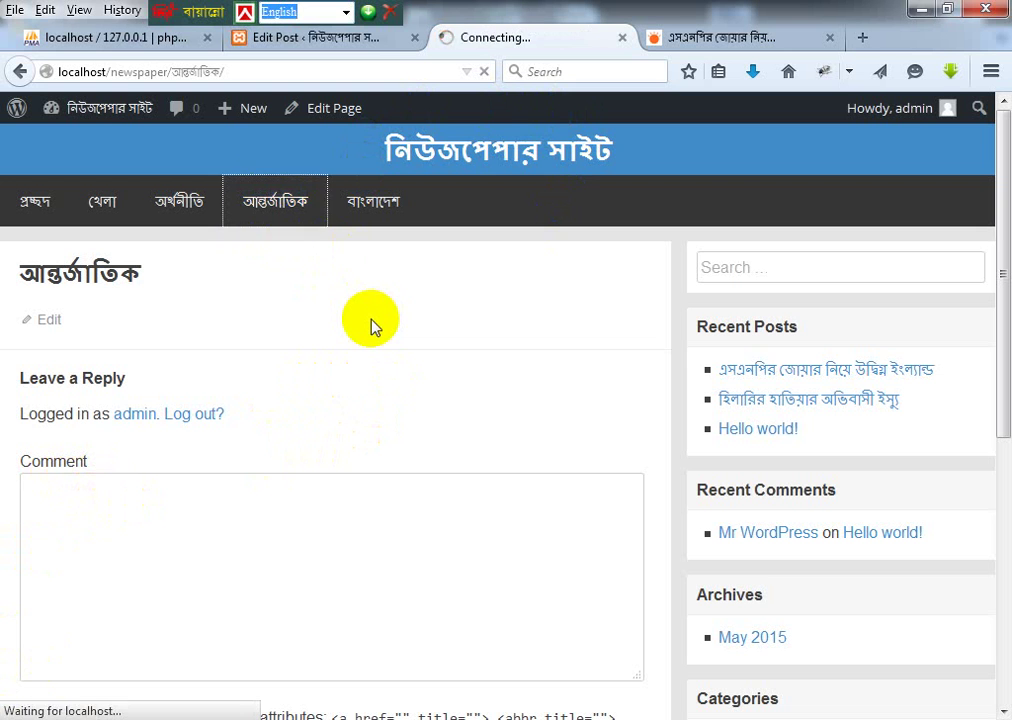
{"action": "left_click", "coordinate": [275, 40]}
{"action": "left_click", "coordinate": [950, 430]}
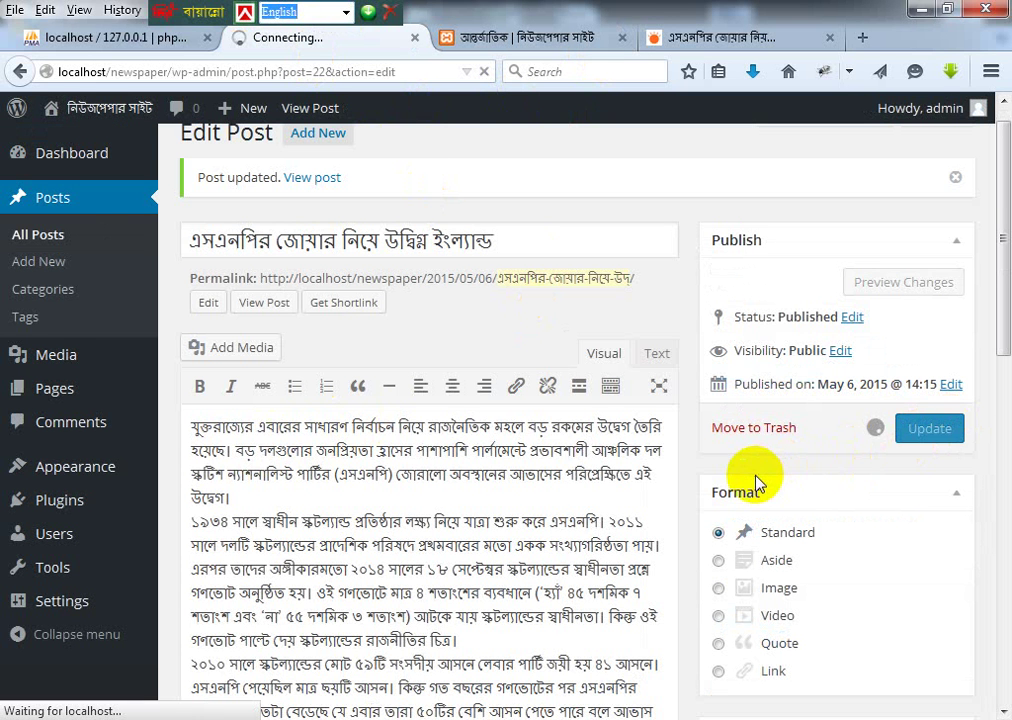
Step: Scroll through the SNP post editor and update the post once more
{"action": "scroll", "coordinate": [537, 515], "scroll_direction": "down", "scroll_amount": 2}
{"action": "scroll", "coordinate": [537, 515], "scroll_direction": "down", "scroll_amount": 10}
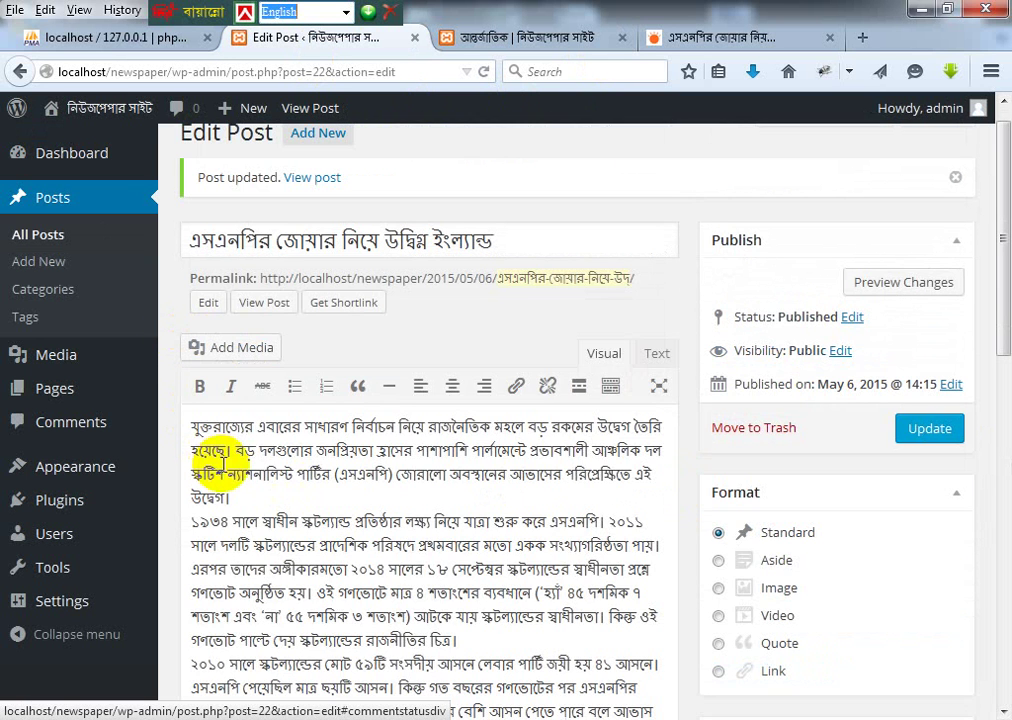
{"action": "scroll", "coordinate": [572, 533], "scroll_direction": "down", "scroll_amount": 5}
{"action": "scroll", "coordinate": [395, 501], "scroll_direction": "down", "scroll_amount": 4}
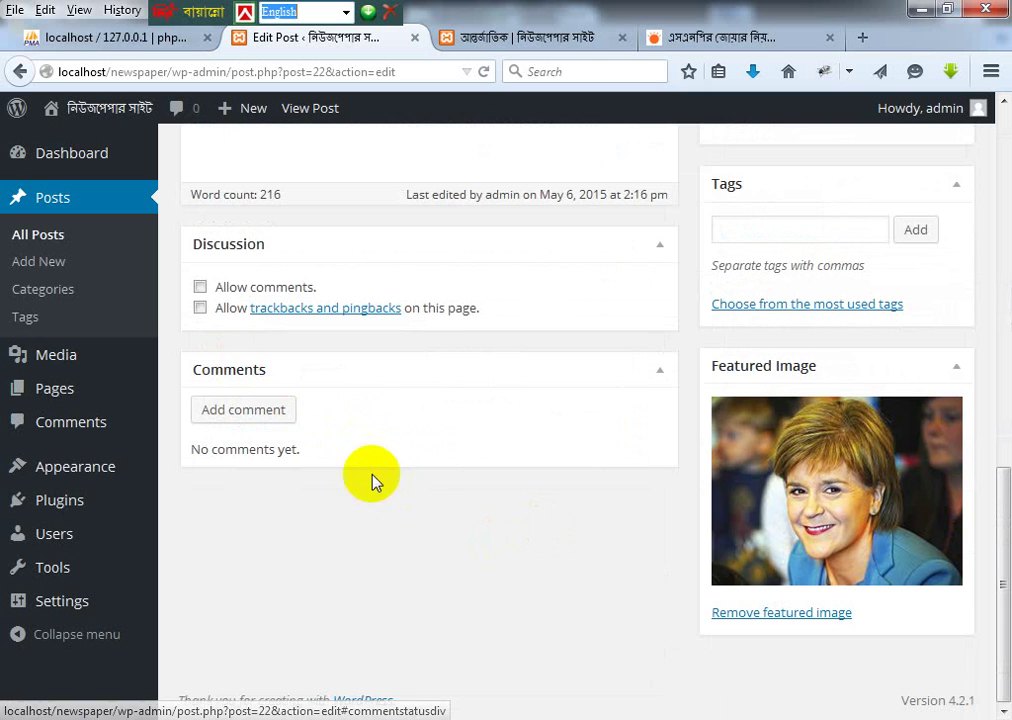
{"action": "scroll", "coordinate": [447, 530], "scroll_direction": "up", "scroll_amount": 6}
{"action": "scroll", "coordinate": [450, 524], "scroll_direction": "up", "scroll_amount": 5}
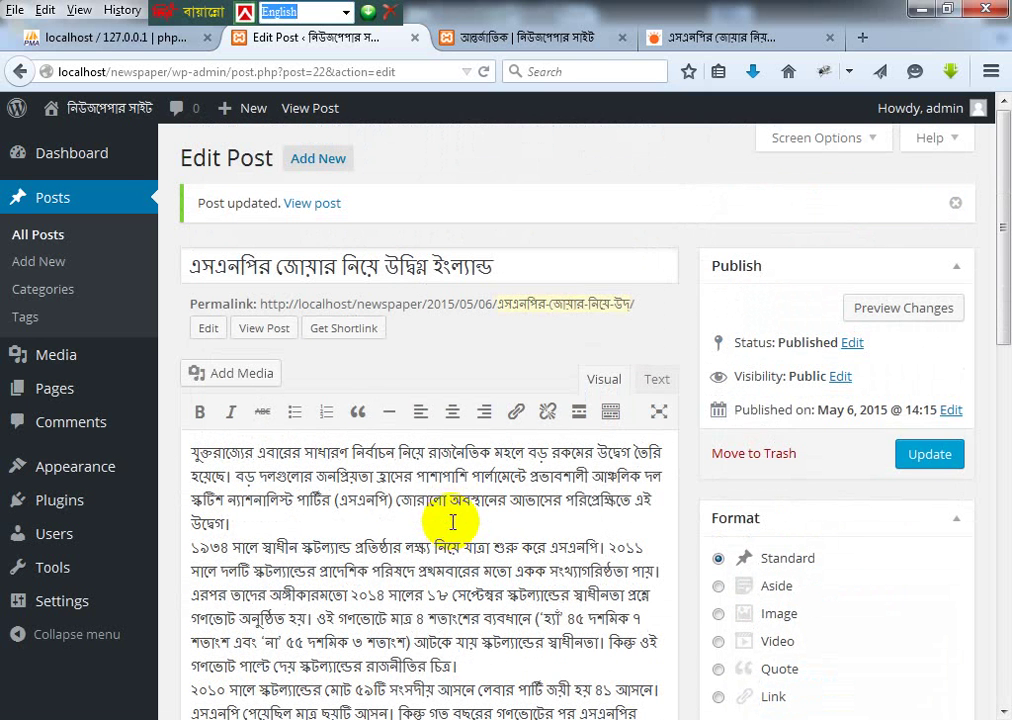
{"action": "left_click", "coordinate": [960, 458]}
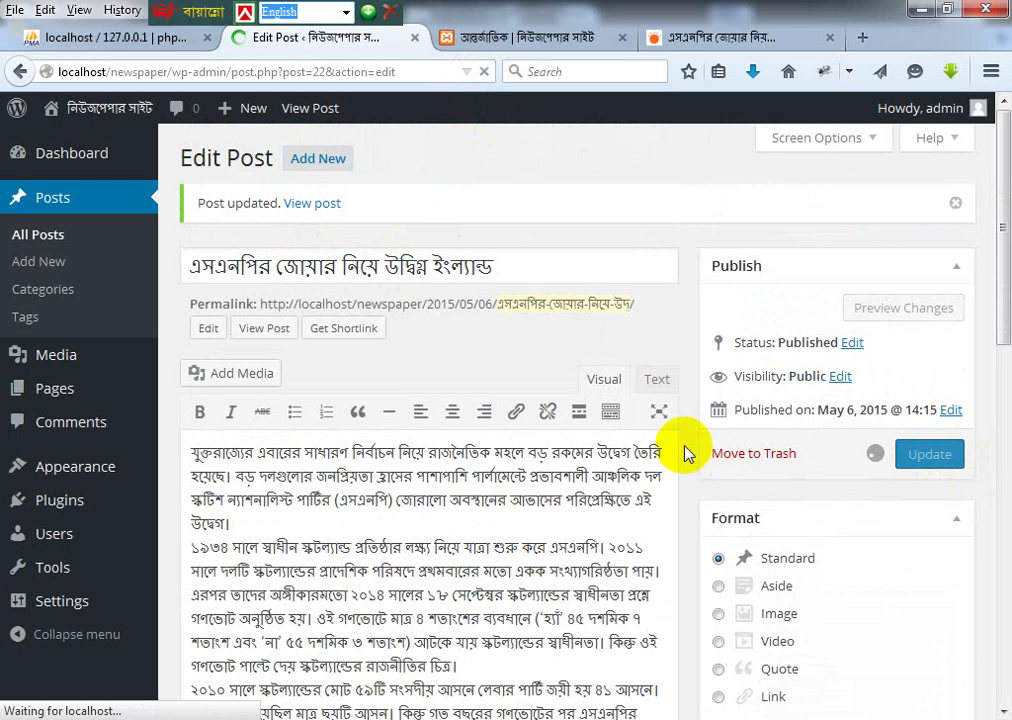
Step: Update the post with comments allowed, then view the public আন্তর্জাতিক page
{"action": "scroll", "coordinate": [640, 448], "scroll_direction": "down", "scroll_amount": 3}
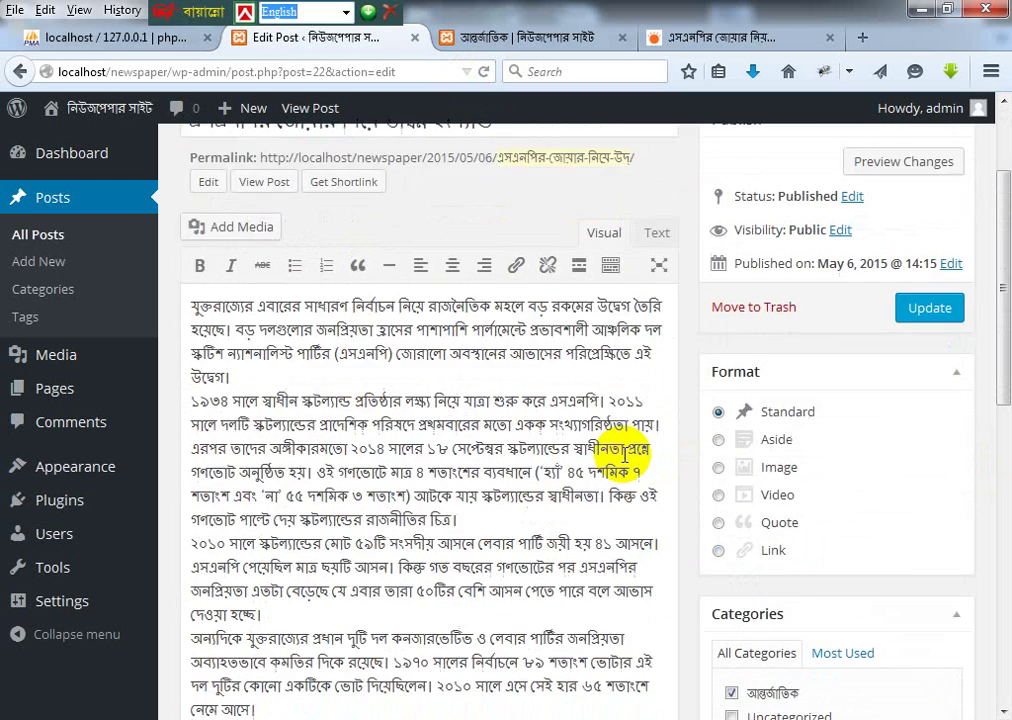
{"action": "scroll", "coordinate": [624, 452], "scroll_direction": "up", "scroll_amount": 3}
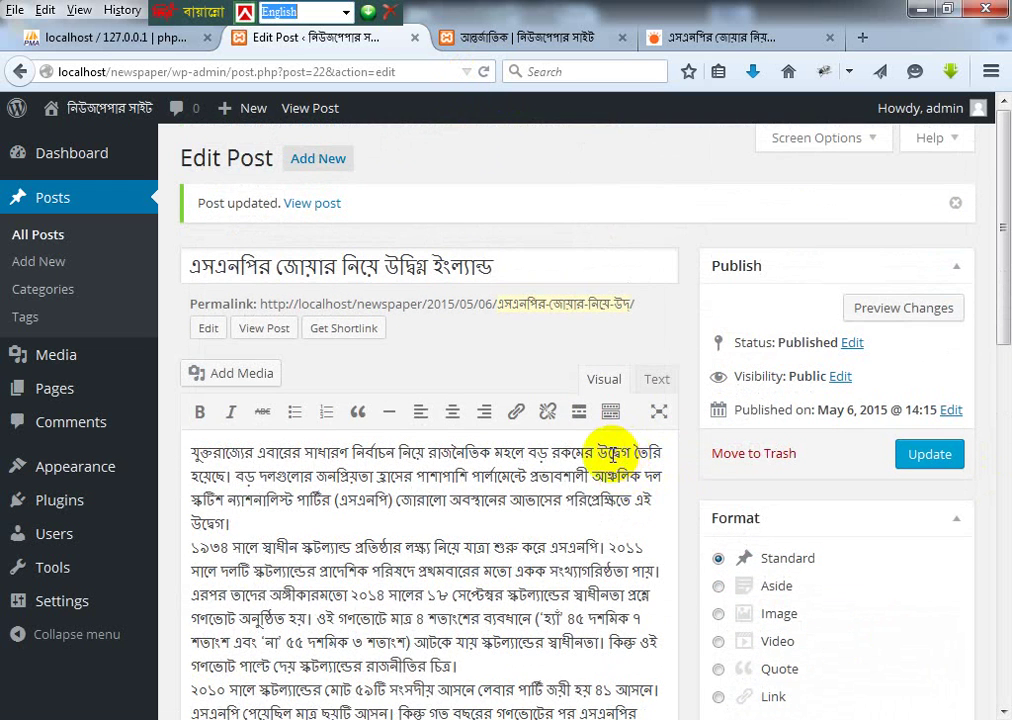
{"action": "scroll", "coordinate": [600, 460], "scroll_direction": "down", "scroll_amount": 12}
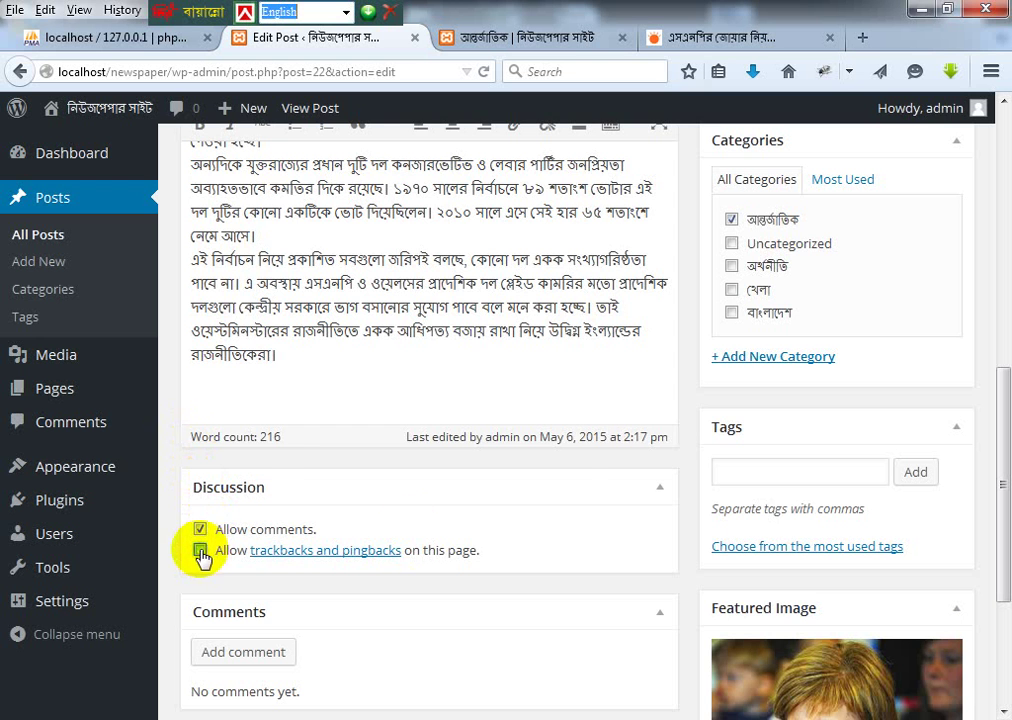
{"action": "scroll", "coordinate": [700, 430], "scroll_direction": "up", "scroll_amount": 9}
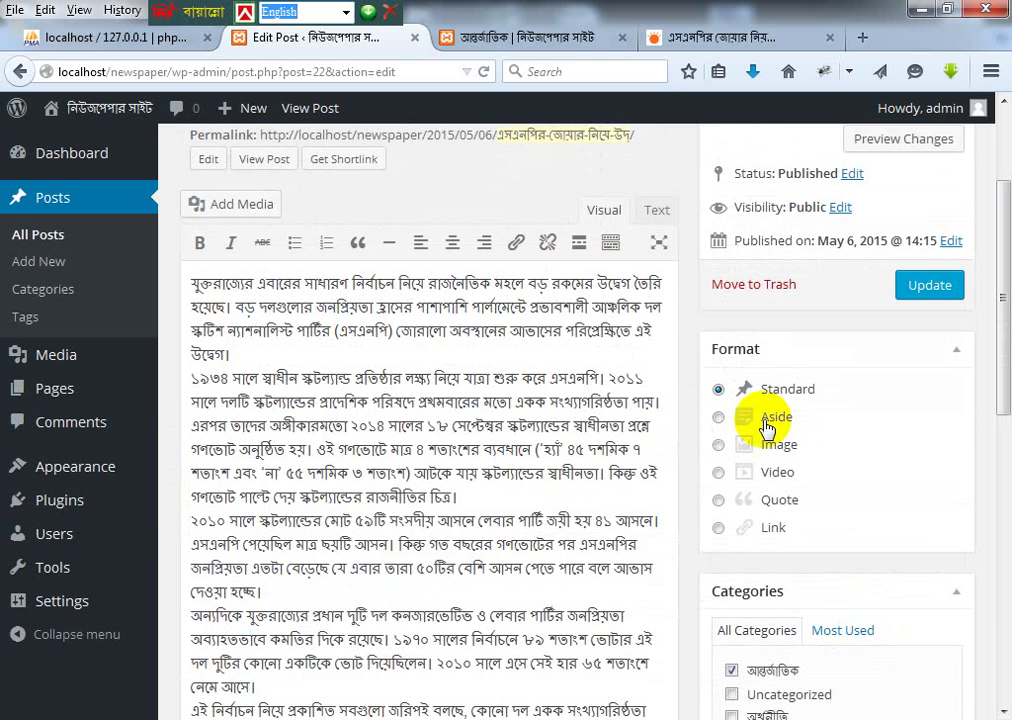
{"action": "left_click", "coordinate": [929, 290]}
{"action": "left_click", "coordinate": [515, 33]}
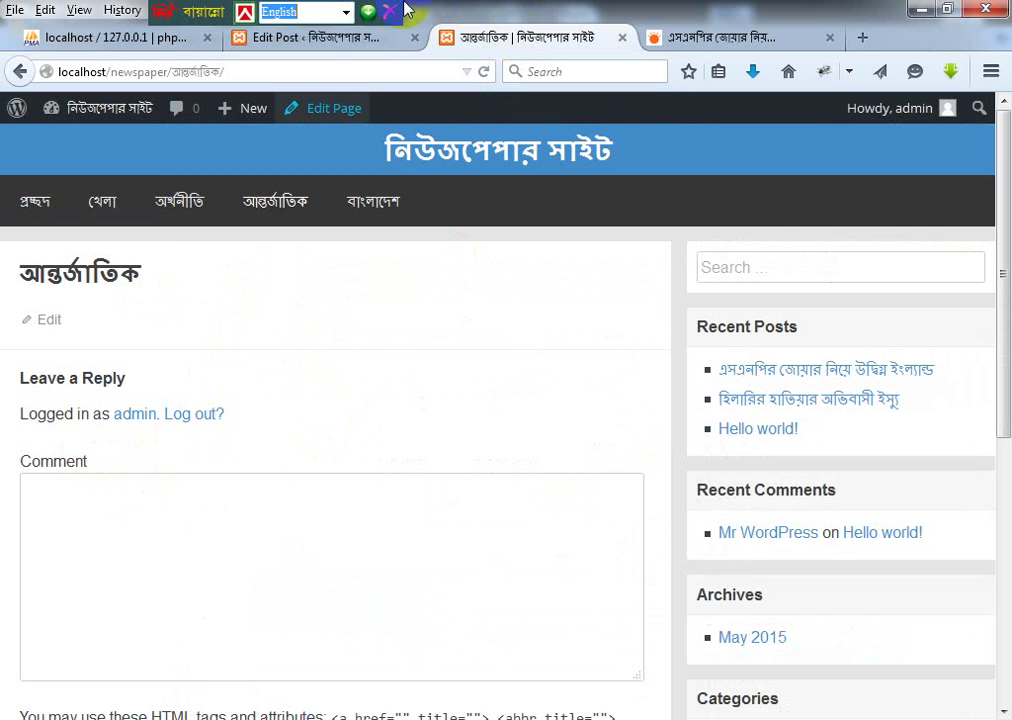
Step: Return to the WordPress admin tab and open Pages > All Pages
{"action": "left_click", "coordinate": [368, 38]}
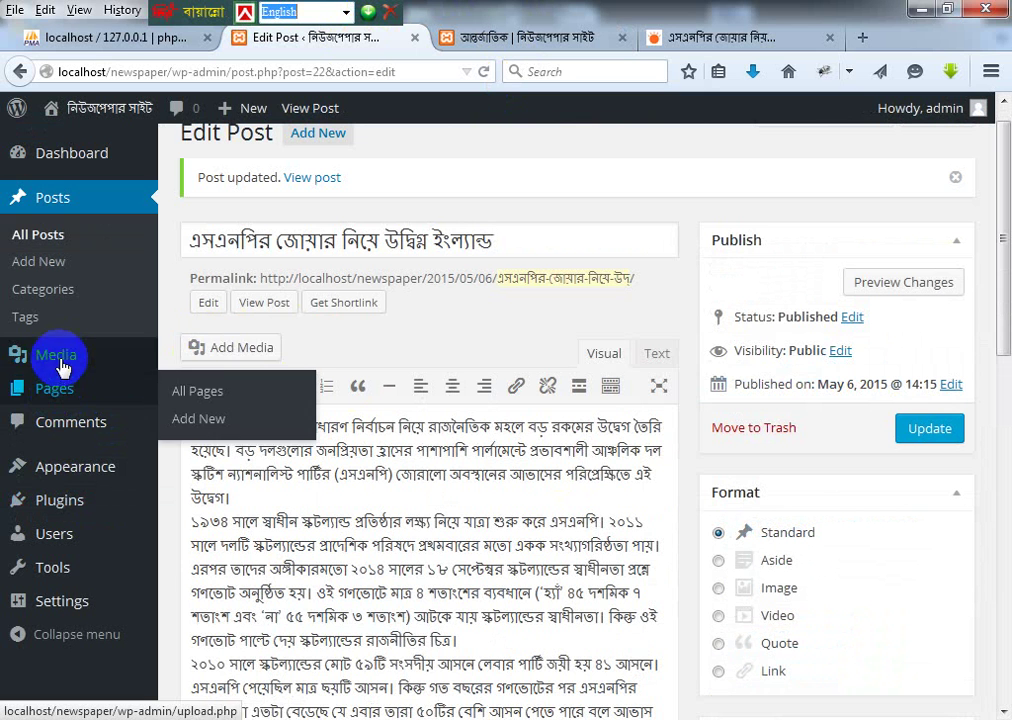
{"action": "mouse_move", "coordinate": [50, 389]}
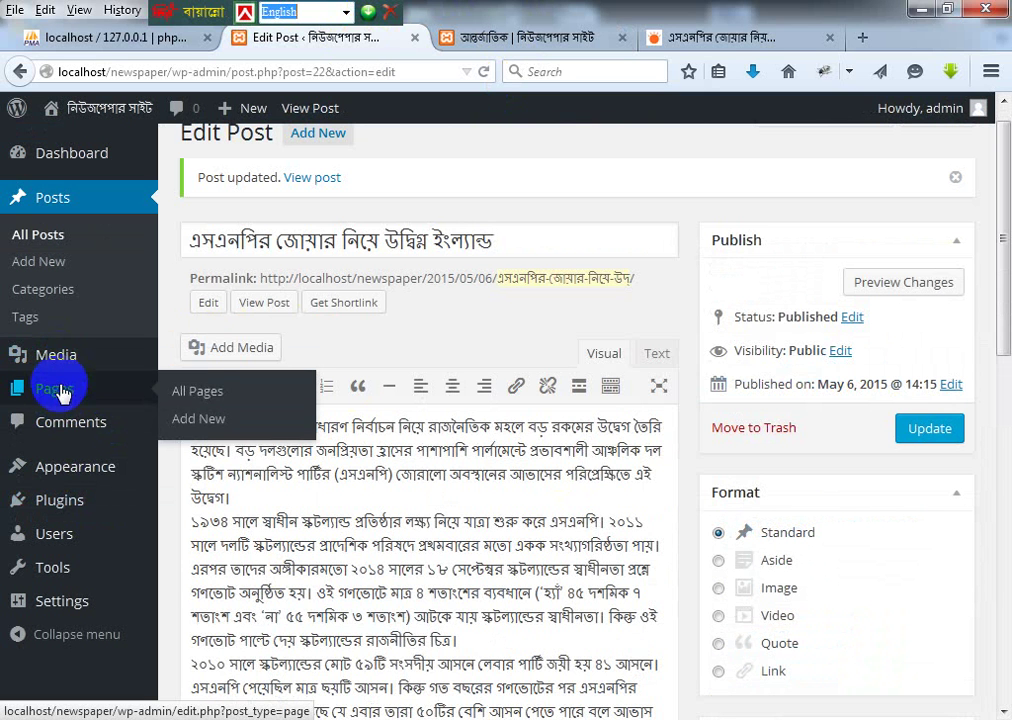
{"action": "left_click", "coordinate": [203, 393]}
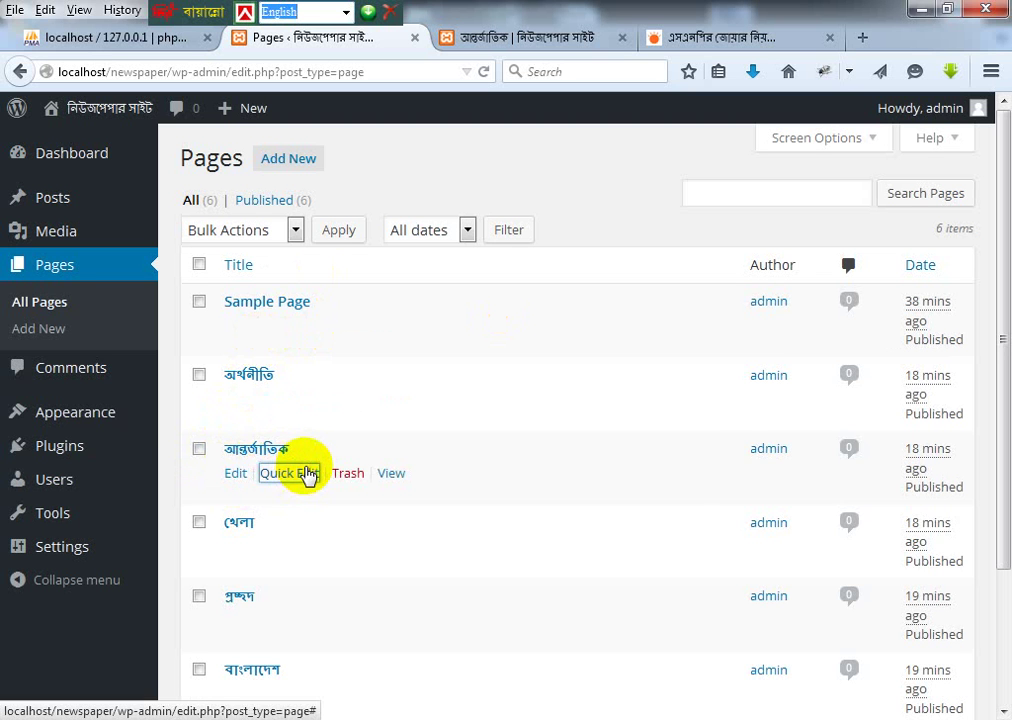
Step: In Quick Edit for আন্তর্জাতিক, toggle Allow Comments off and back on, then reload All Pages unsaved
{"action": "left_click", "coordinate": [305, 474]}
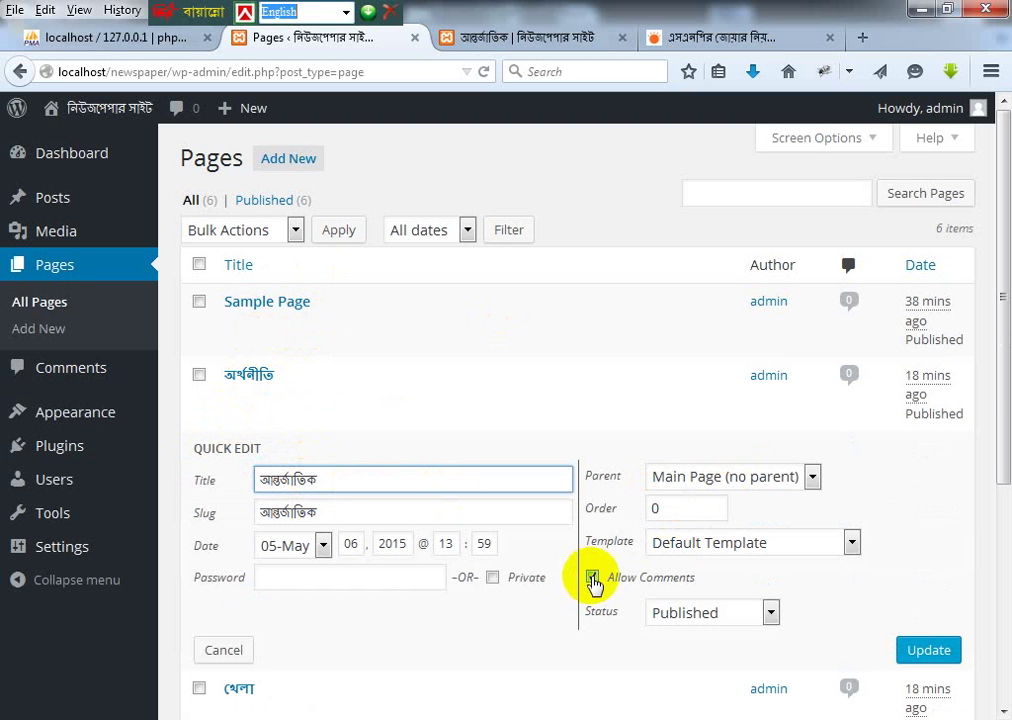
{"action": "left_click", "coordinate": [593, 580]}
{"action": "scroll", "coordinate": [741, 571], "scroll_direction": "down", "scroll_amount": 3}
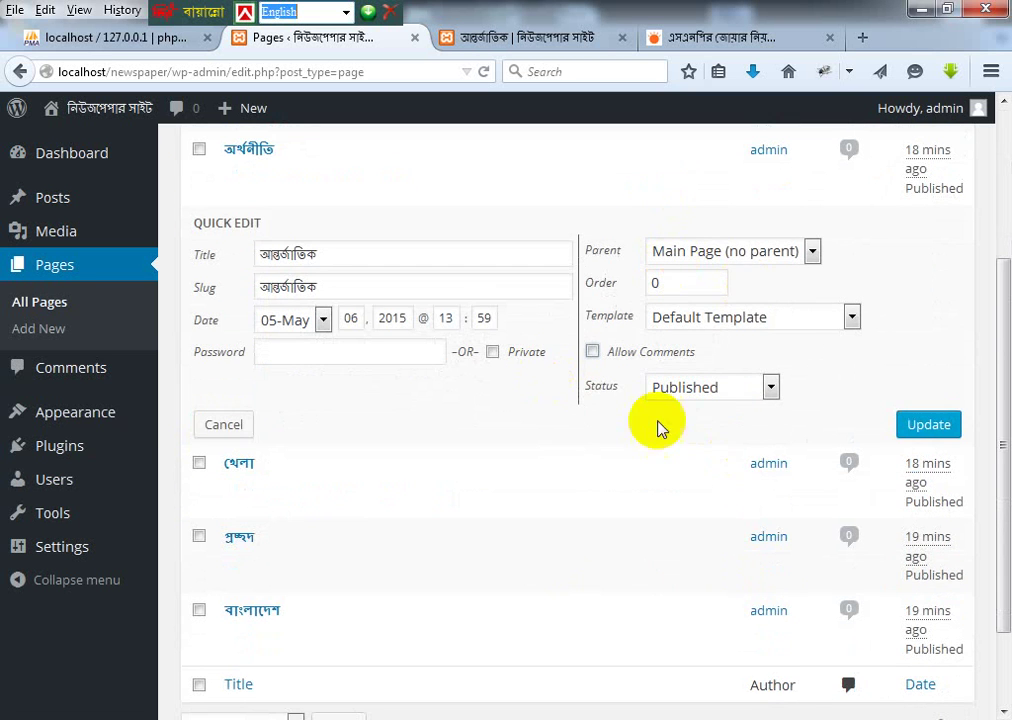
{"action": "left_click", "coordinate": [592, 352]}
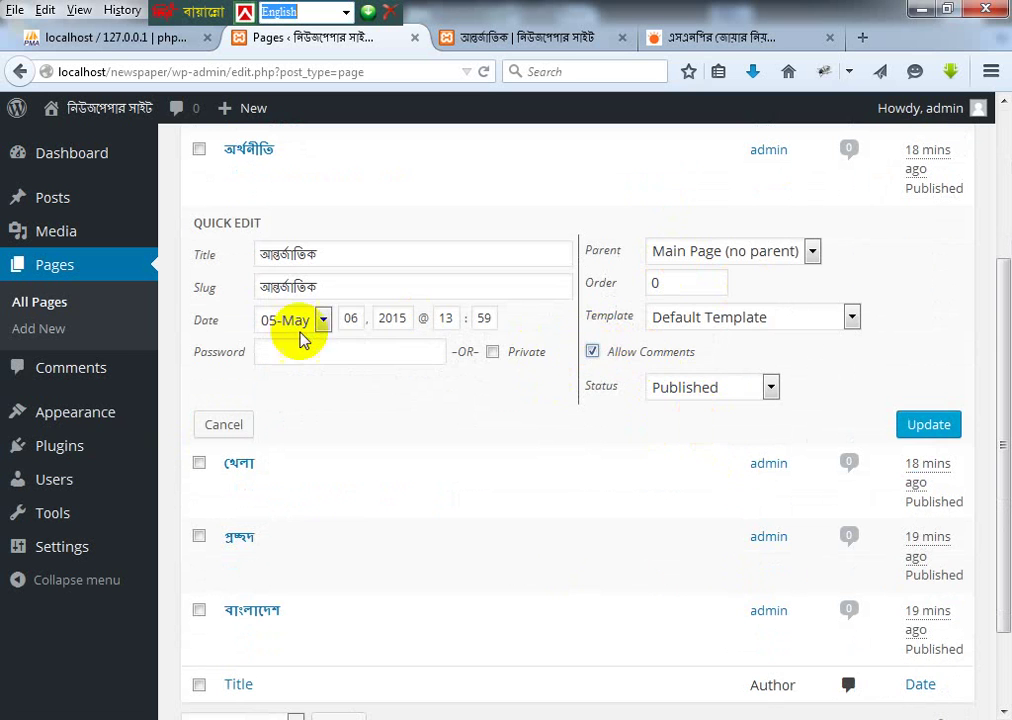
{"action": "scroll", "coordinate": [316, 416], "scroll_direction": "up", "scroll_amount": 3}
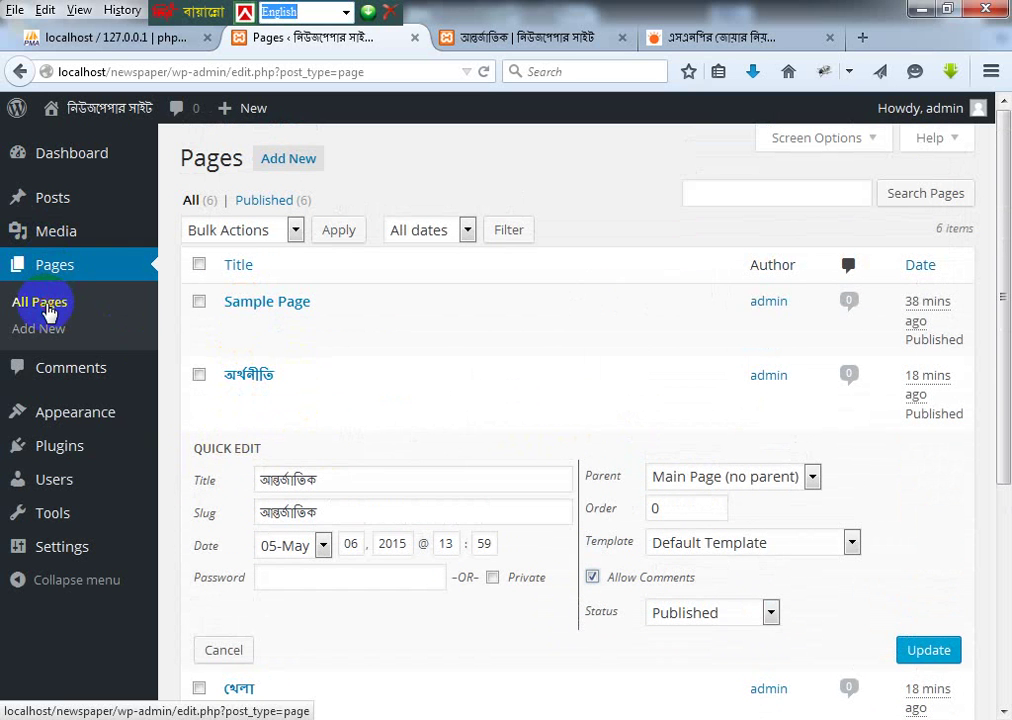
{"action": "left_click", "coordinate": [48, 312]}
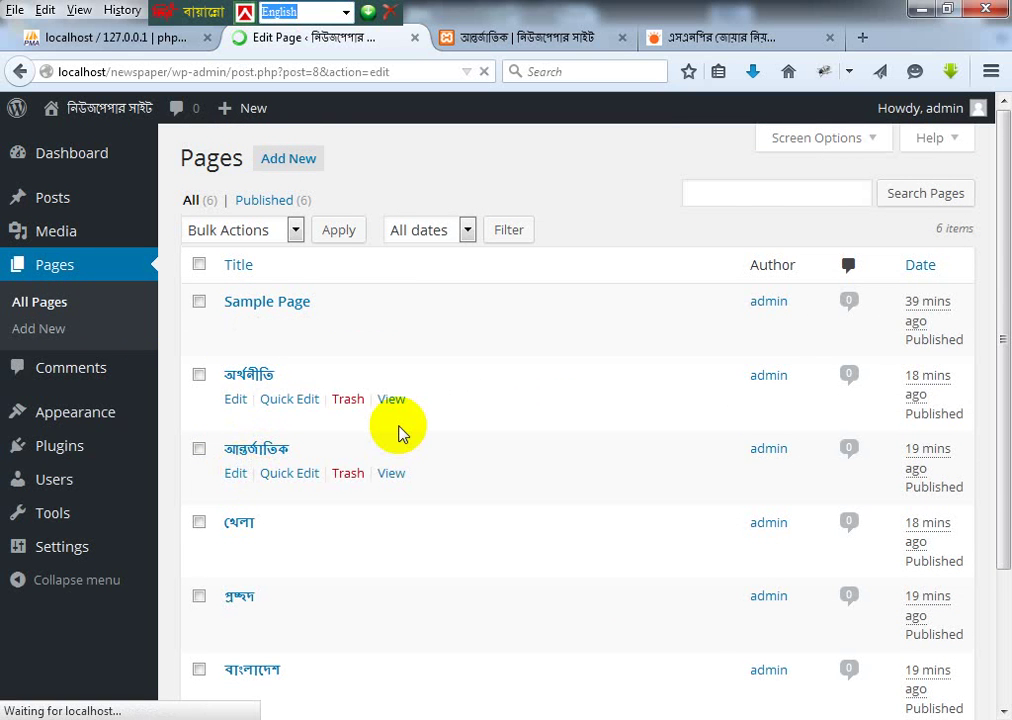
Step: Enable the Discussion and Comments boxes in the editor's Screen Options
{"action": "scroll", "coordinate": [228, 655], "scroll_direction": "down", "scroll_amount": 2}
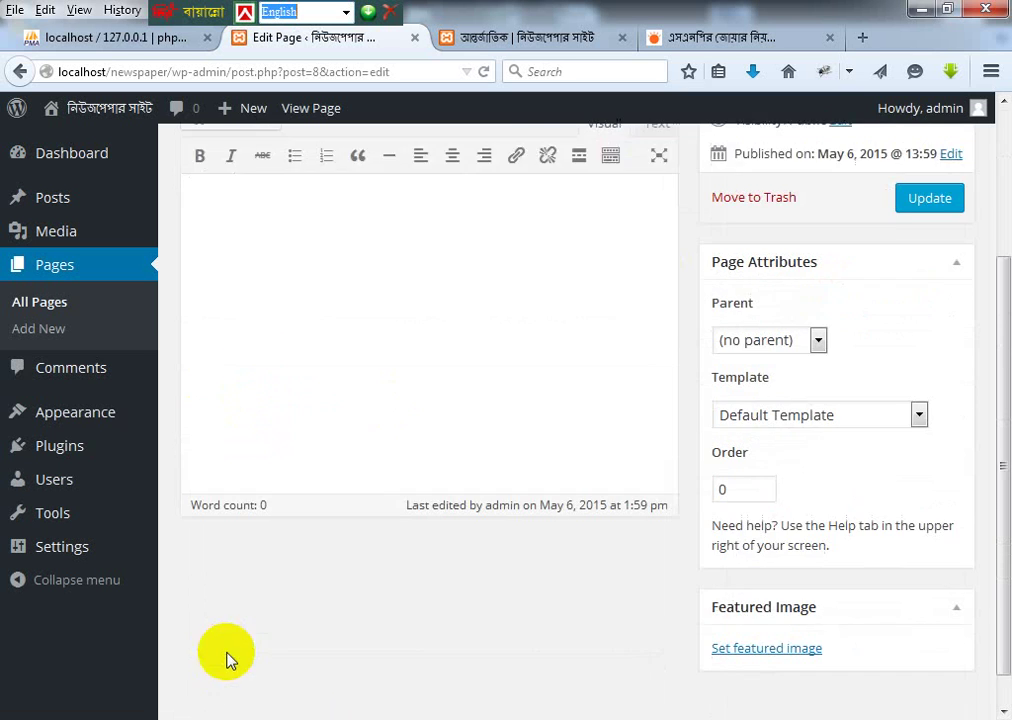
{"action": "scroll", "coordinate": [397, 468], "scroll_direction": "up", "scroll_amount": 2}
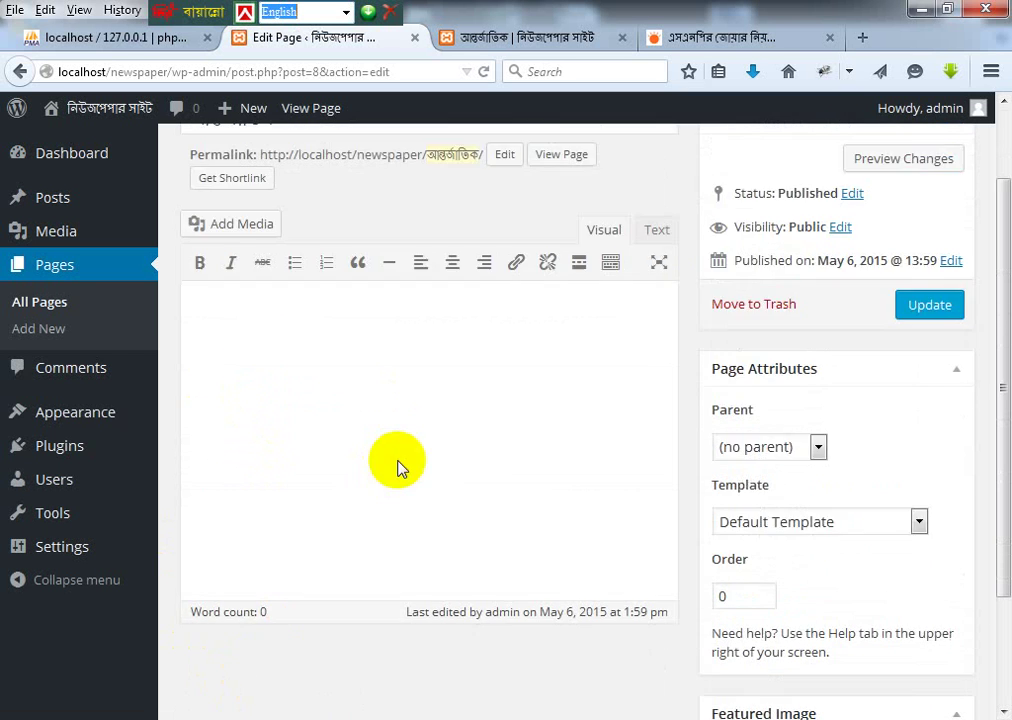
{"action": "scroll", "coordinate": [397, 468], "scroll_direction": "up", "scroll_amount": 1}
{"action": "left_click", "coordinate": [867, 146]}
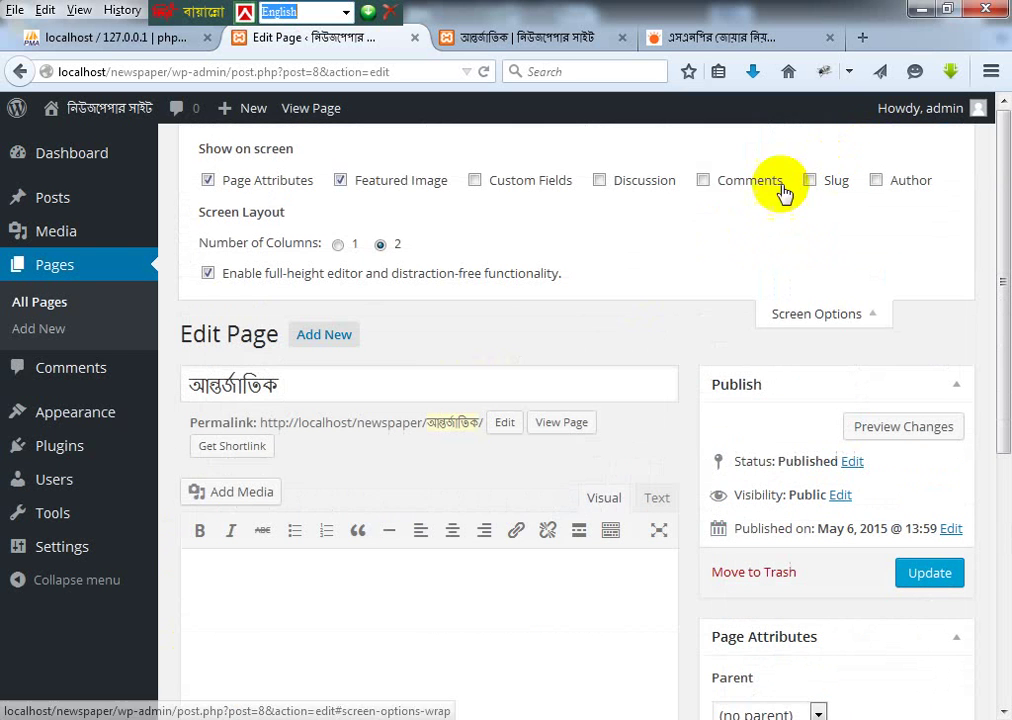
{"action": "left_click", "coordinate": [610, 181]}
{"action": "left_click", "coordinate": [720, 181]}
Step: Untick Allow comments, update the page, and reload its public view to confirm the form is gone
{"action": "scroll", "coordinate": [560, 392], "scroll_direction": "down", "scroll_amount": 5}
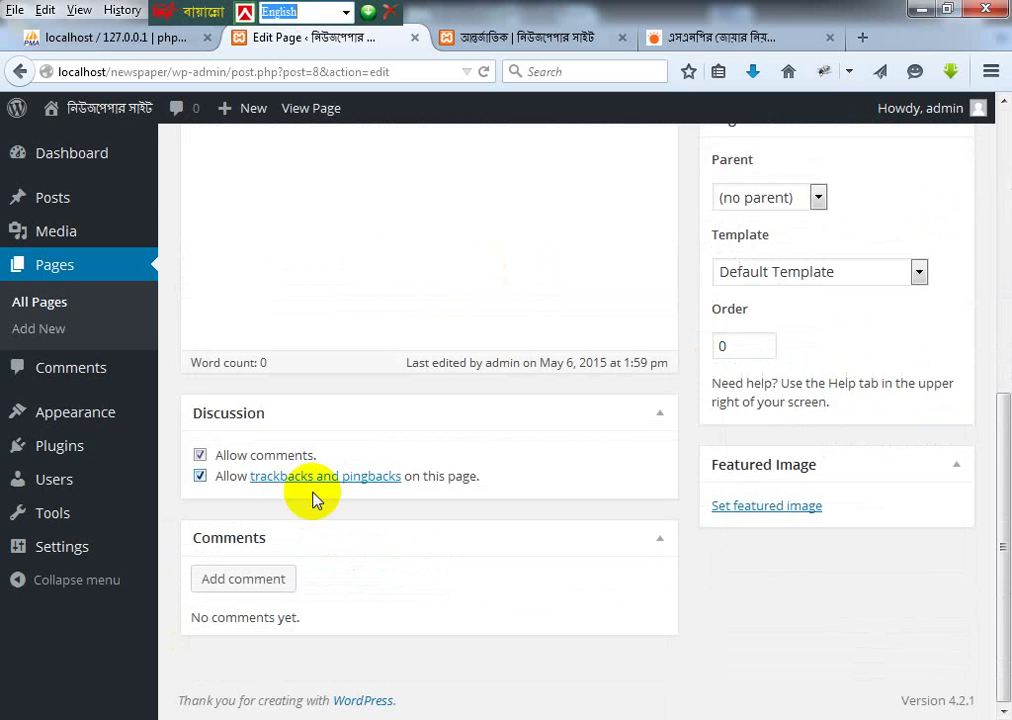
{"action": "left_click", "coordinate": [262, 455]}
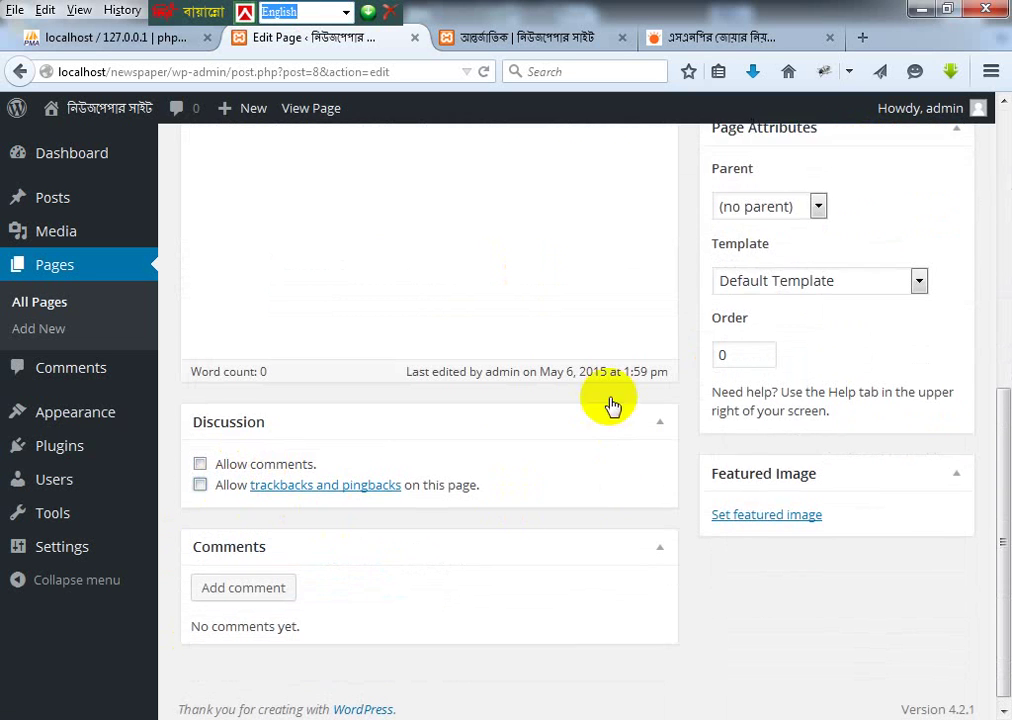
{"action": "scroll", "coordinate": [610, 406], "scroll_direction": "up", "scroll_amount": 5}
{"action": "left_click", "coordinate": [921, 578]}
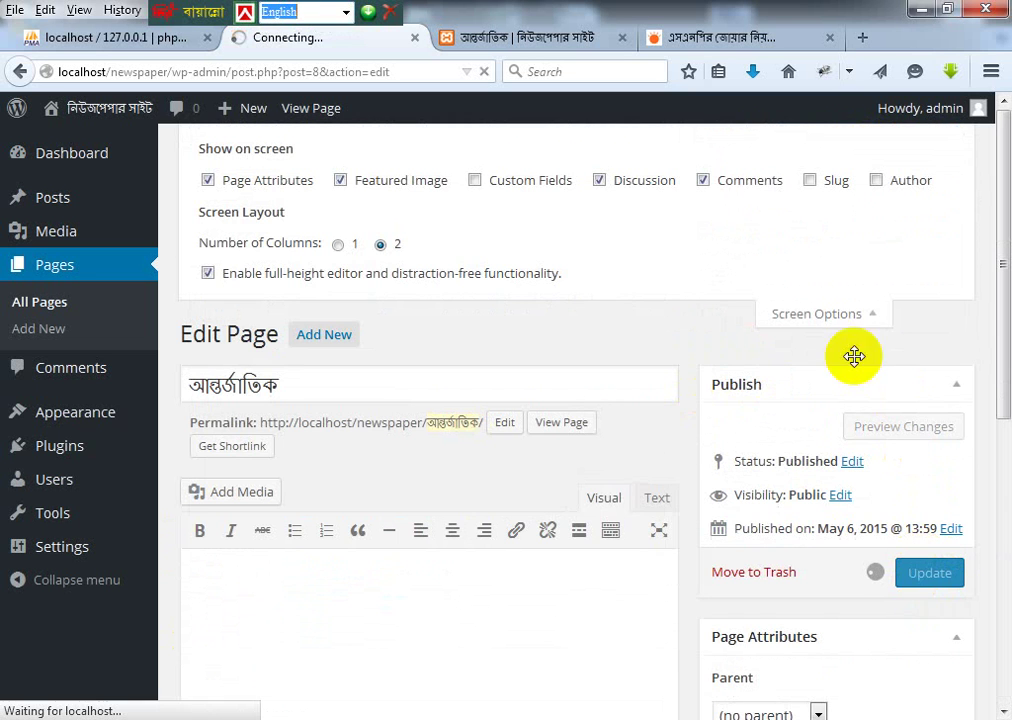
{"action": "left_click", "coordinate": [583, 40]}
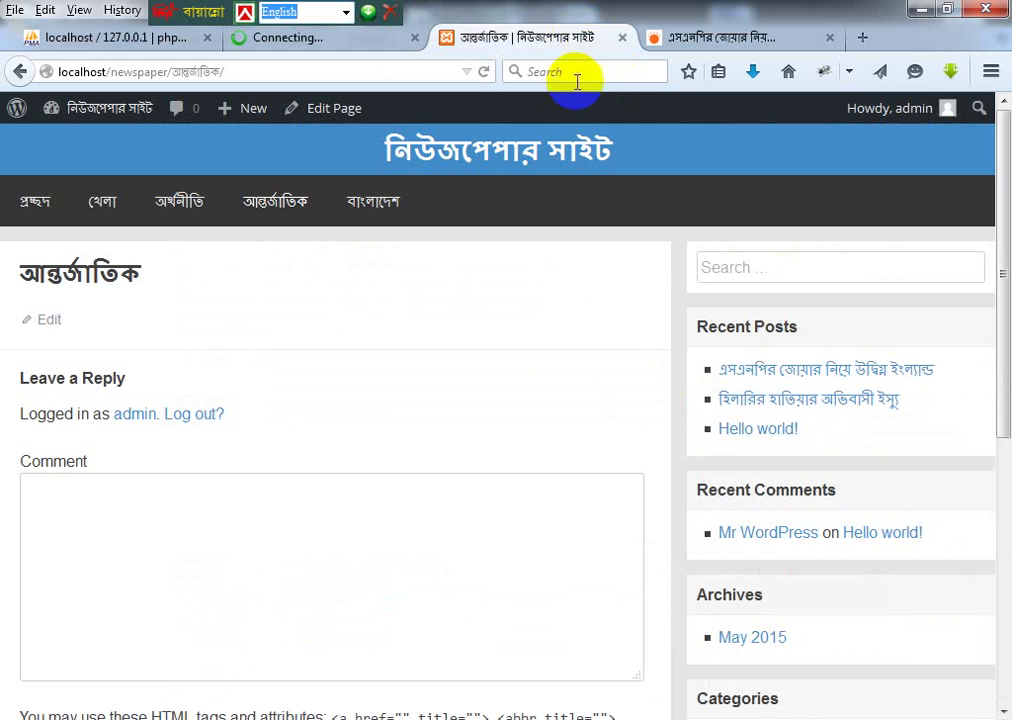
{"action": "left_click", "coordinate": [483, 71]}
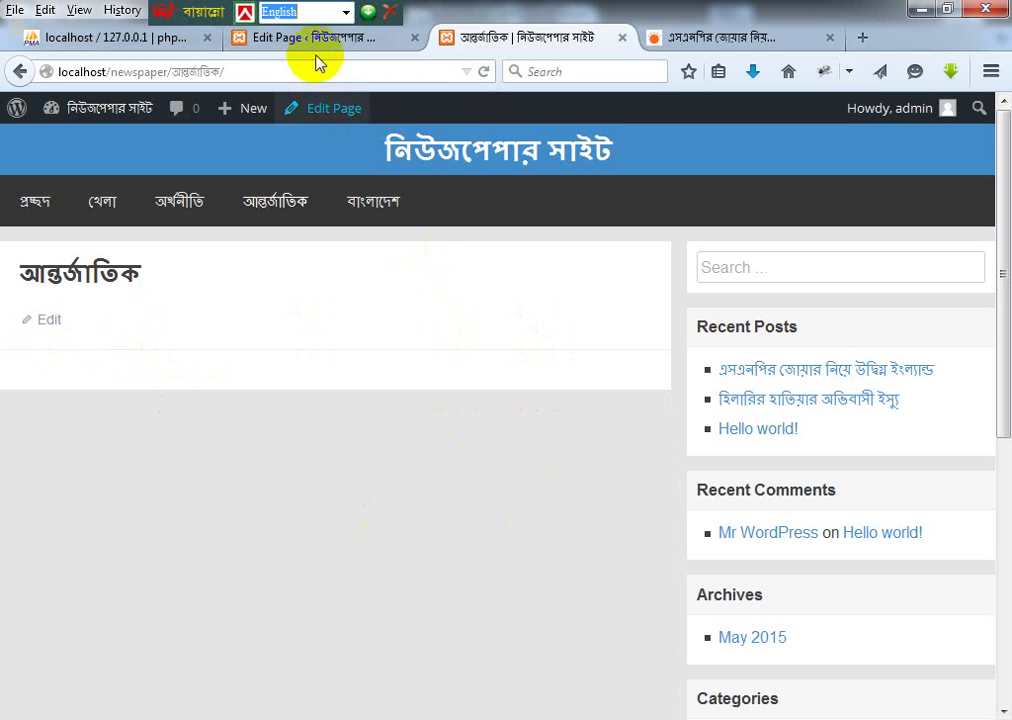
{"action": "left_click", "coordinate": [278, 38]}
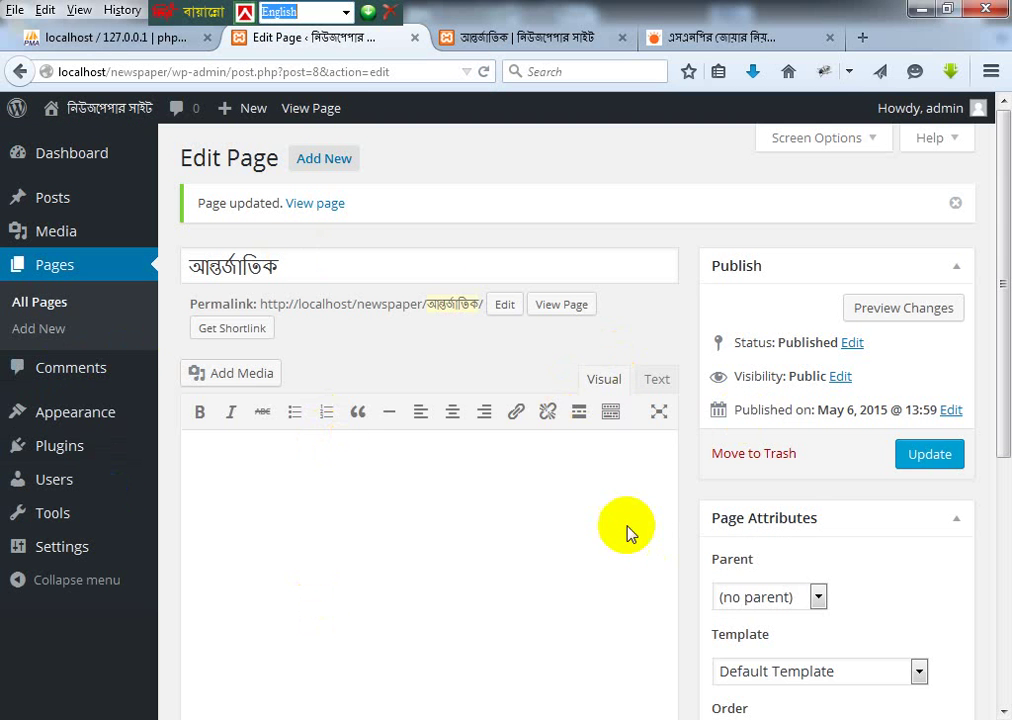
Step: Review the public আন্তর্জাতিক page and Prothom Alo article, then open Plugins > Add New
{"action": "left_click", "coordinate": [537, 40]}
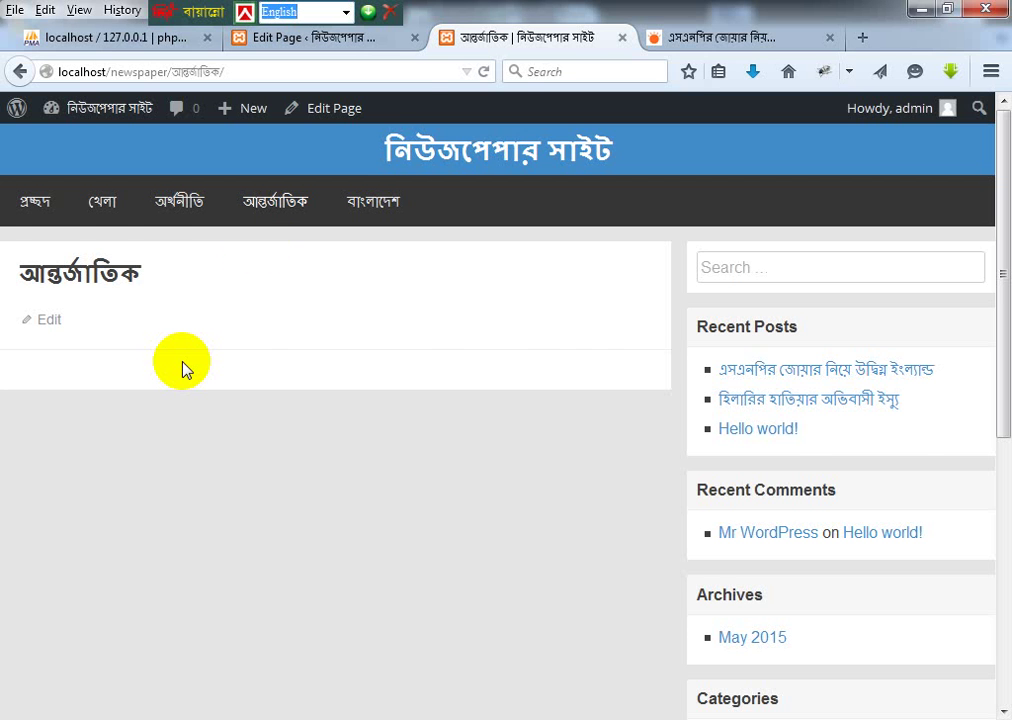
{"action": "left_click", "coordinate": [732, 38]}
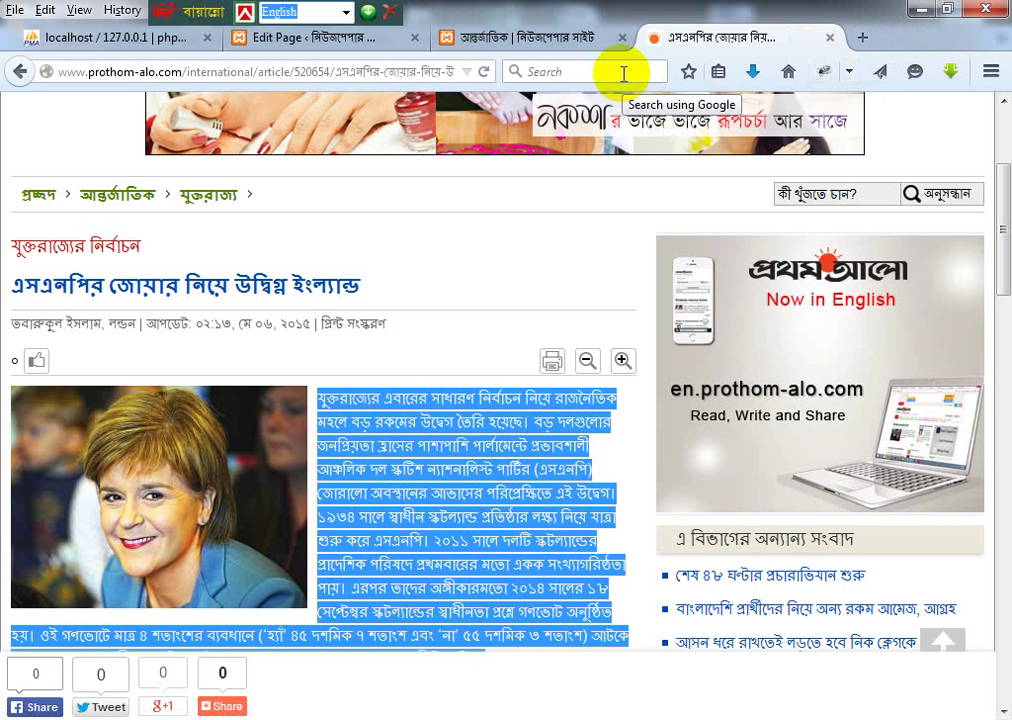
{"action": "left_click", "coordinate": [573, 43]}
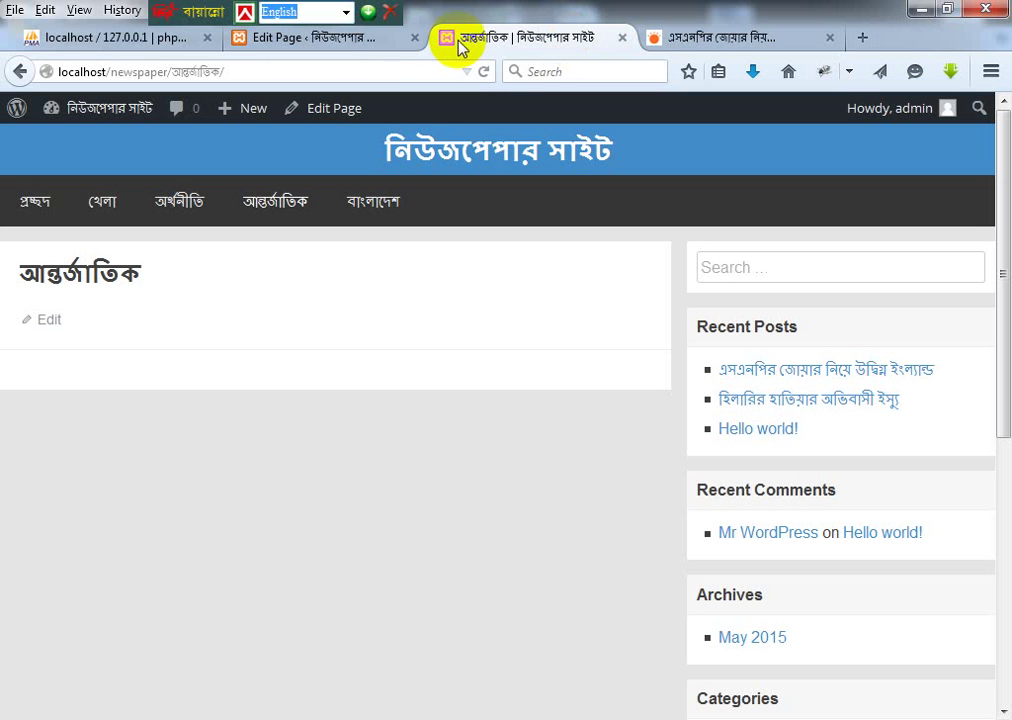
{"action": "left_click", "coordinate": [358, 40]}
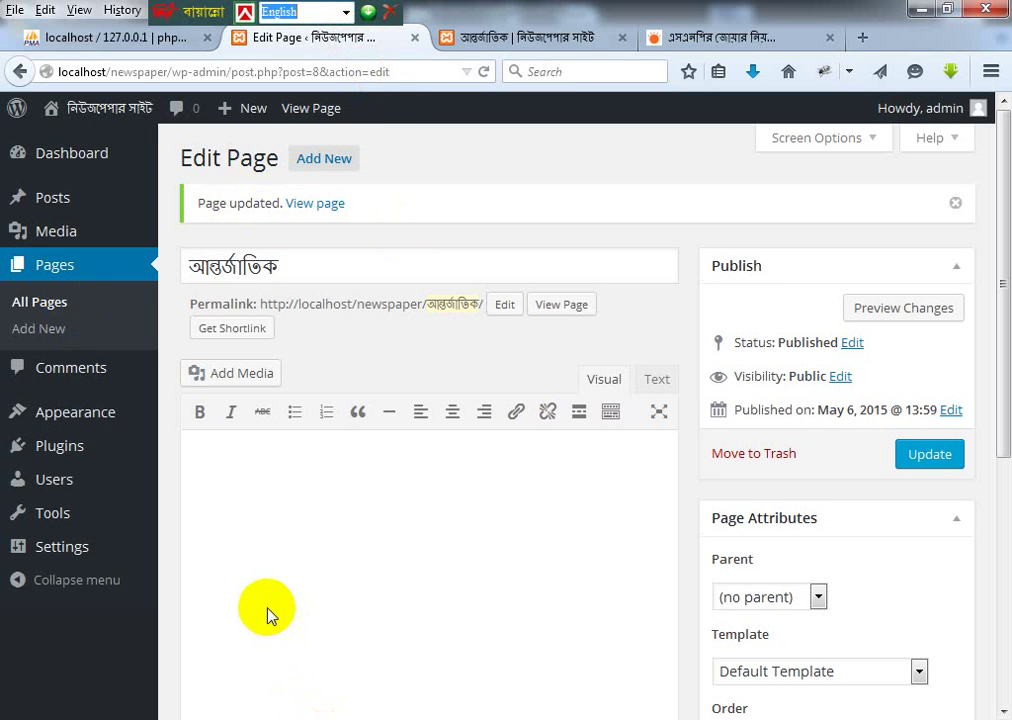
{"action": "left_click", "coordinate": [255, 494]}
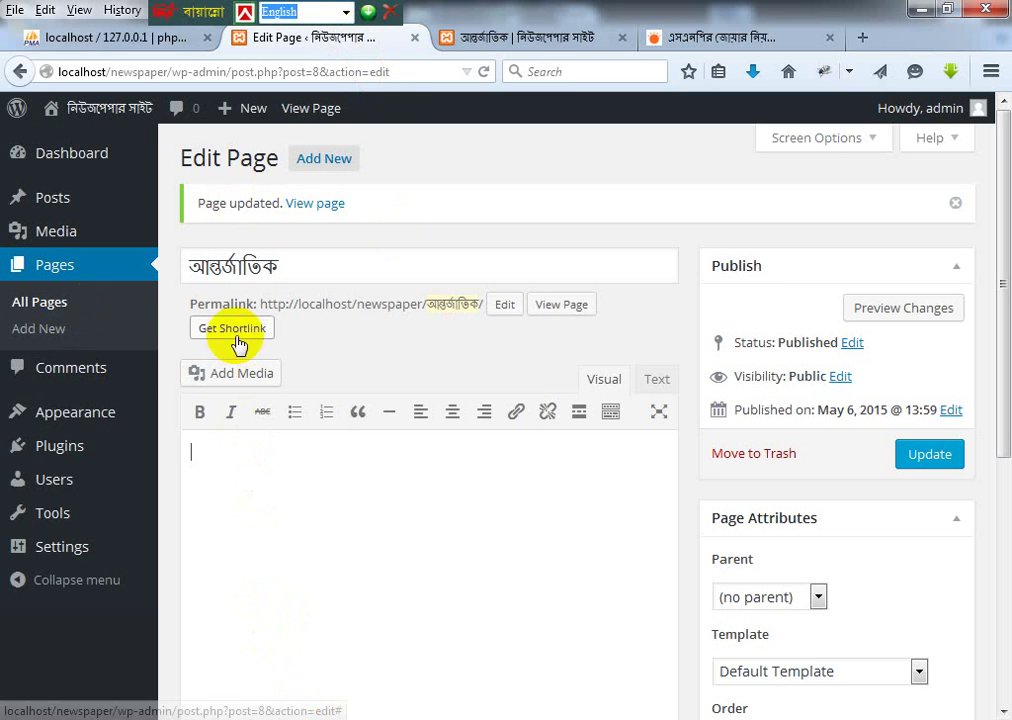
{"action": "mouse_move", "coordinate": [80, 455]}
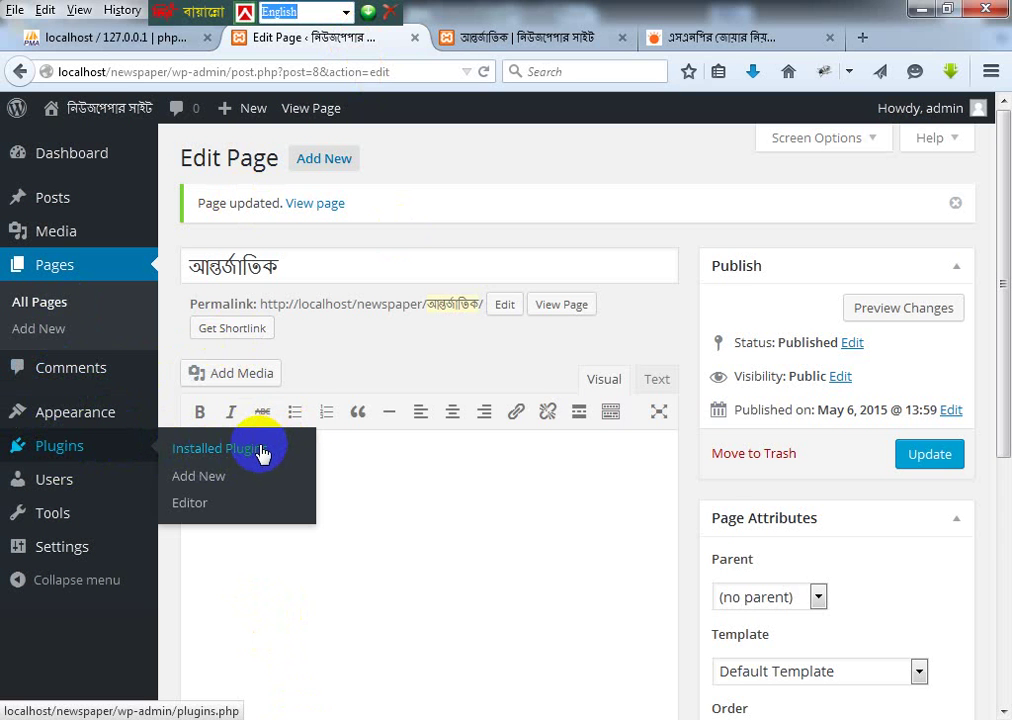
{"action": "left_click", "coordinate": [213, 478]}
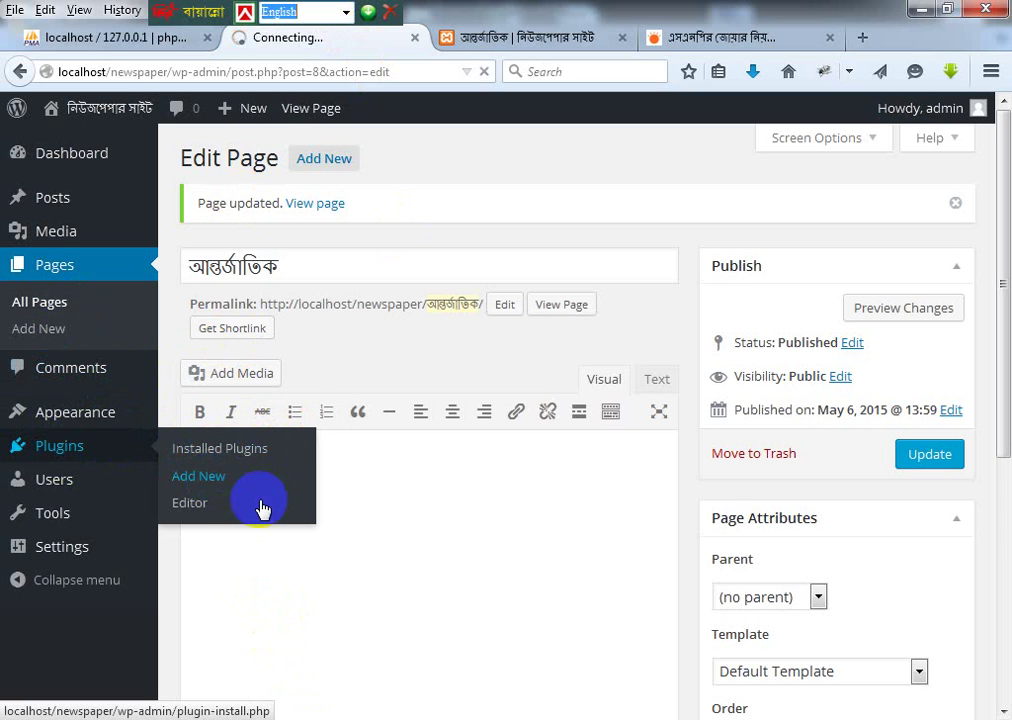
Step: In Notepad++, select 'disable comments' on line 2 of the notes, then go back to Firefox
{"action": "left_click", "coordinate": [520, 719]}
{"action": "left_click", "coordinate": [538, 640]}
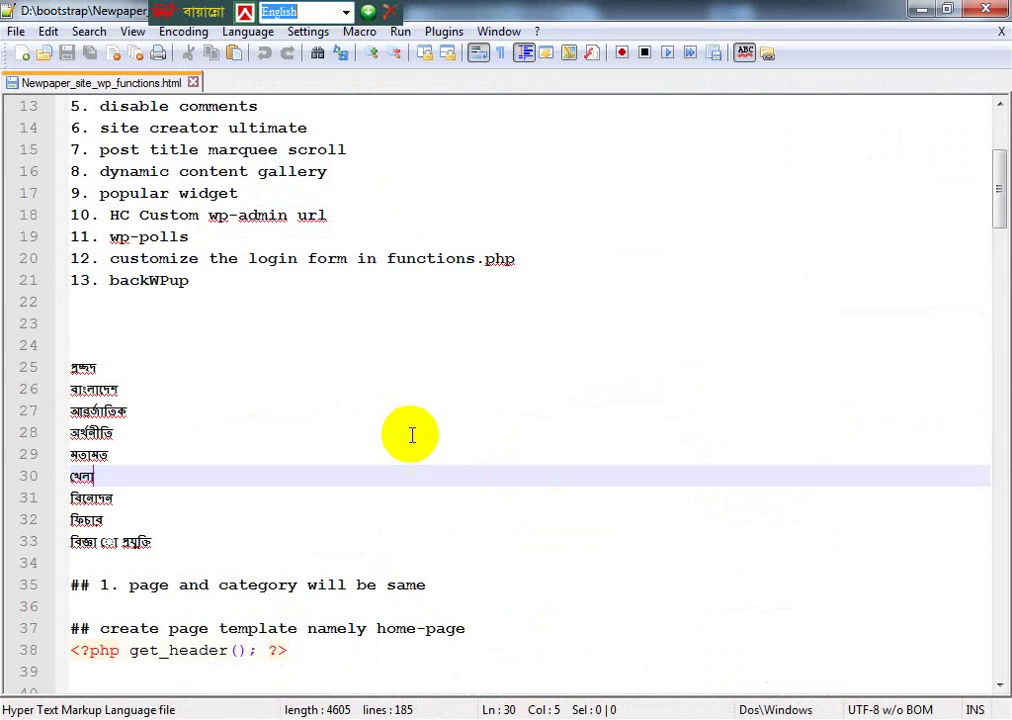
{"action": "scroll", "coordinate": [414, 440], "scroll_direction": "up", "scroll_amount": 4}
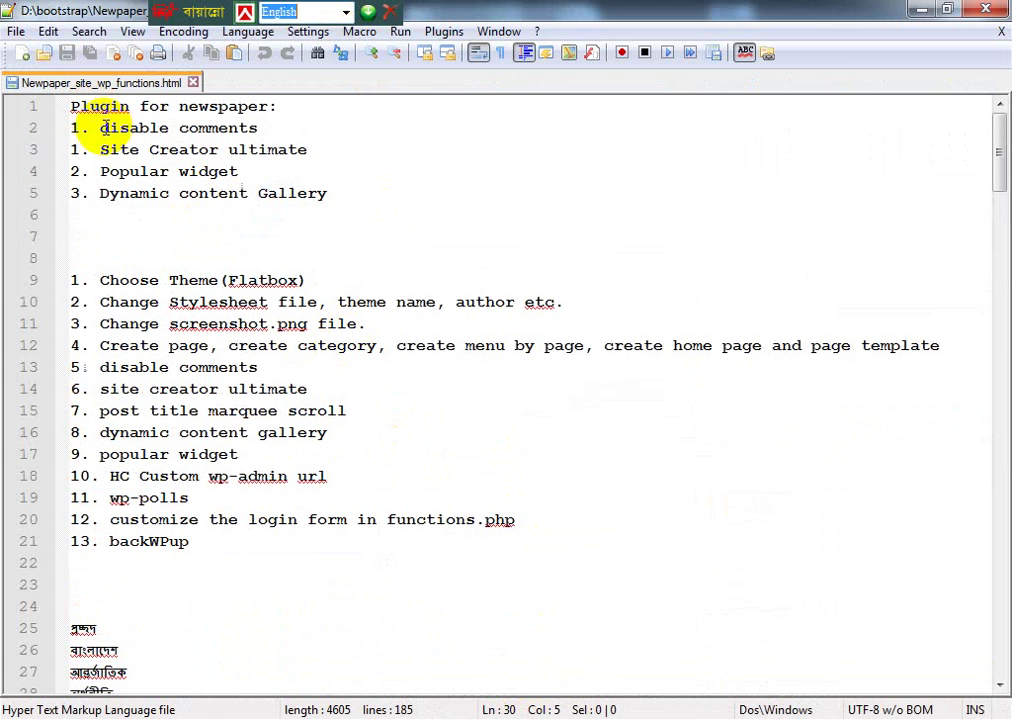
{"action": "left_click_drag", "start_coordinate": [104, 128], "coordinate": [287, 129]}
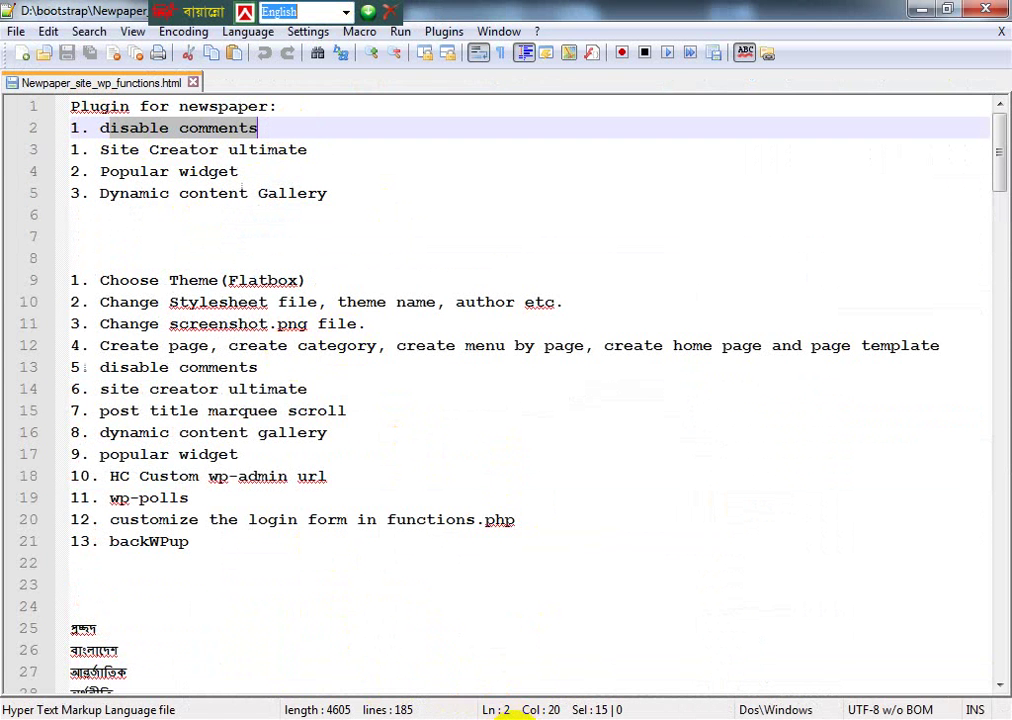
{"action": "left_click", "coordinate": [505, 716]}
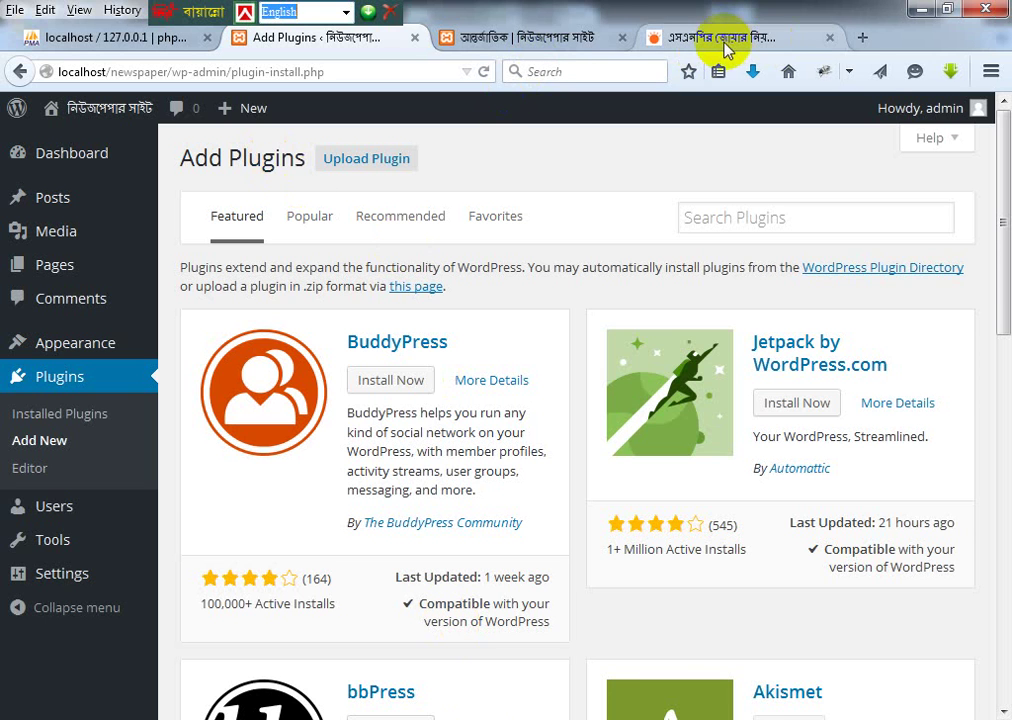
Step: Glance at the public আন্তর্জাতিক page, then reload Plugins > Add New
{"action": "left_click", "coordinate": [574, 36]}
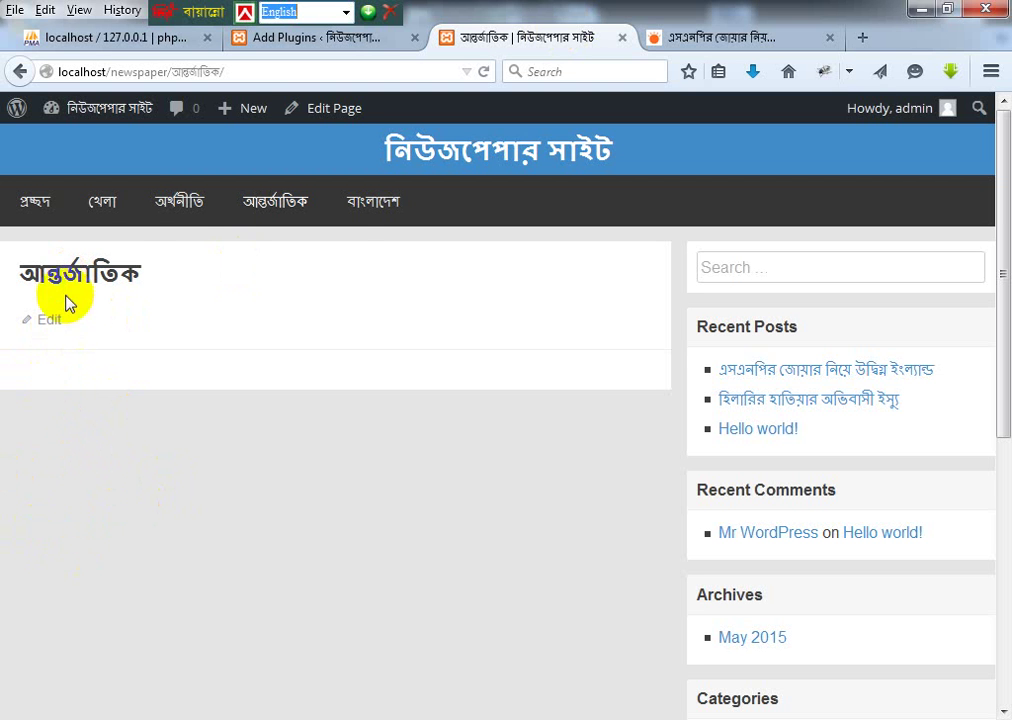
{"action": "left_click", "coordinate": [287, 40]}
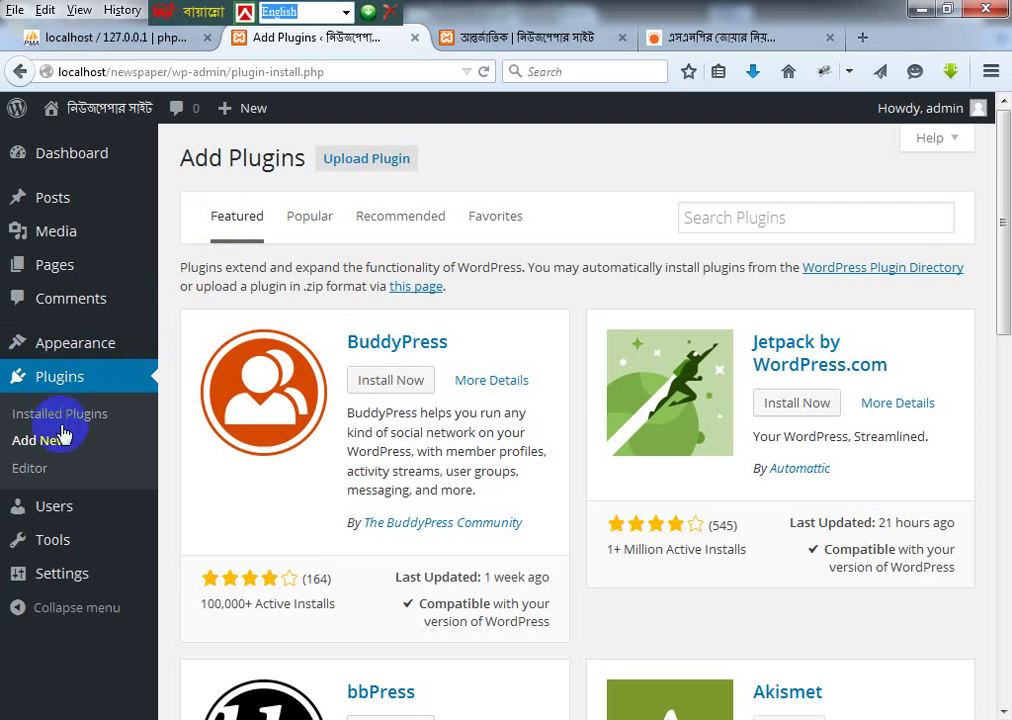
{"action": "mouse_move", "coordinate": [43, 515]}
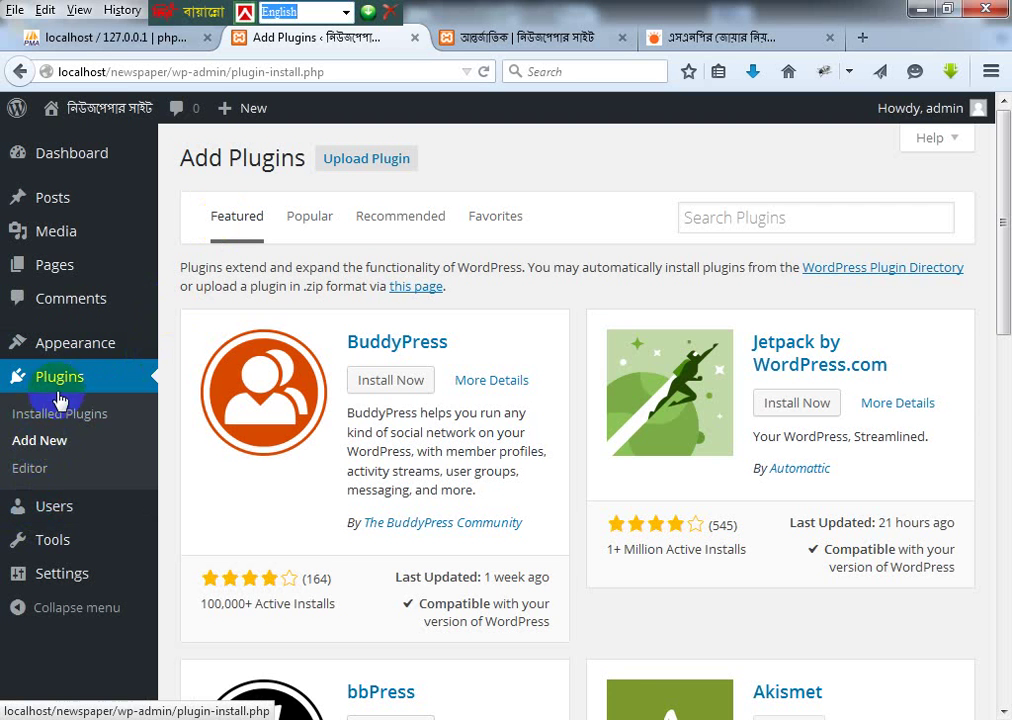
{"action": "left_click", "coordinate": [55, 440]}
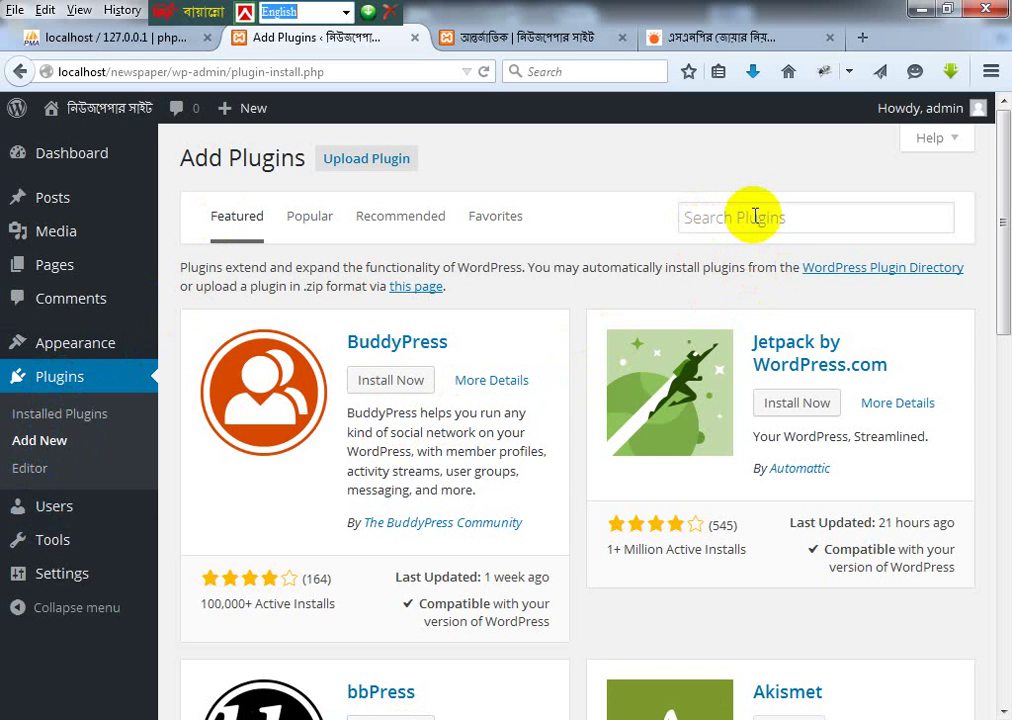
Step: Search the plugin directory for 'disable comments'
{"action": "left_click", "coordinate": [755, 216]}
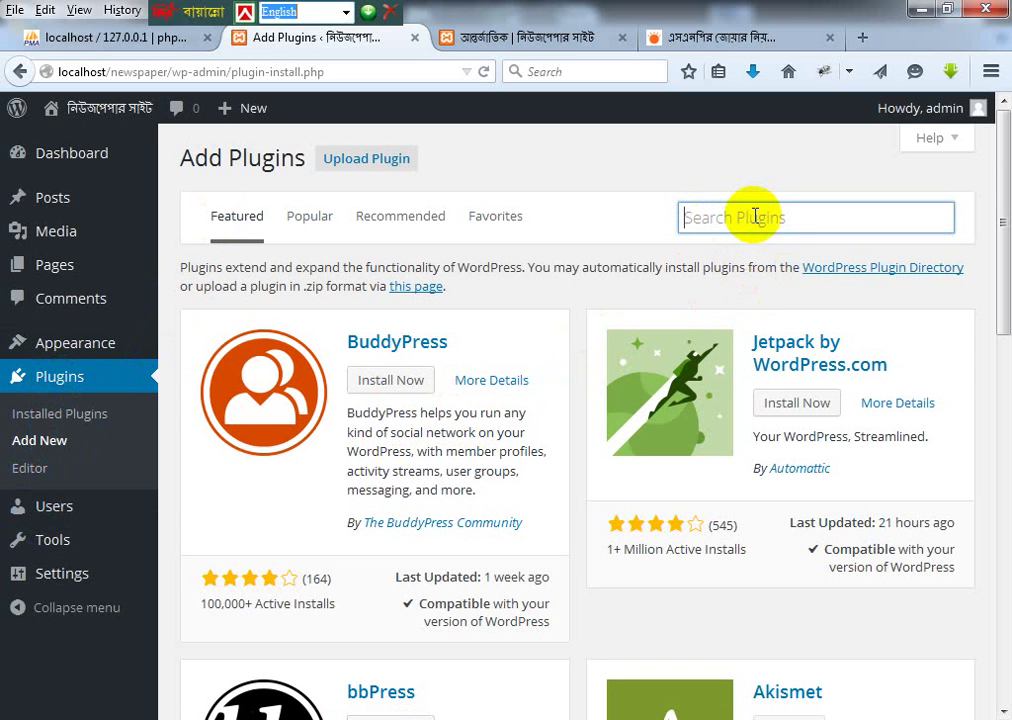
{"action": "type", "text": "disable comments"}
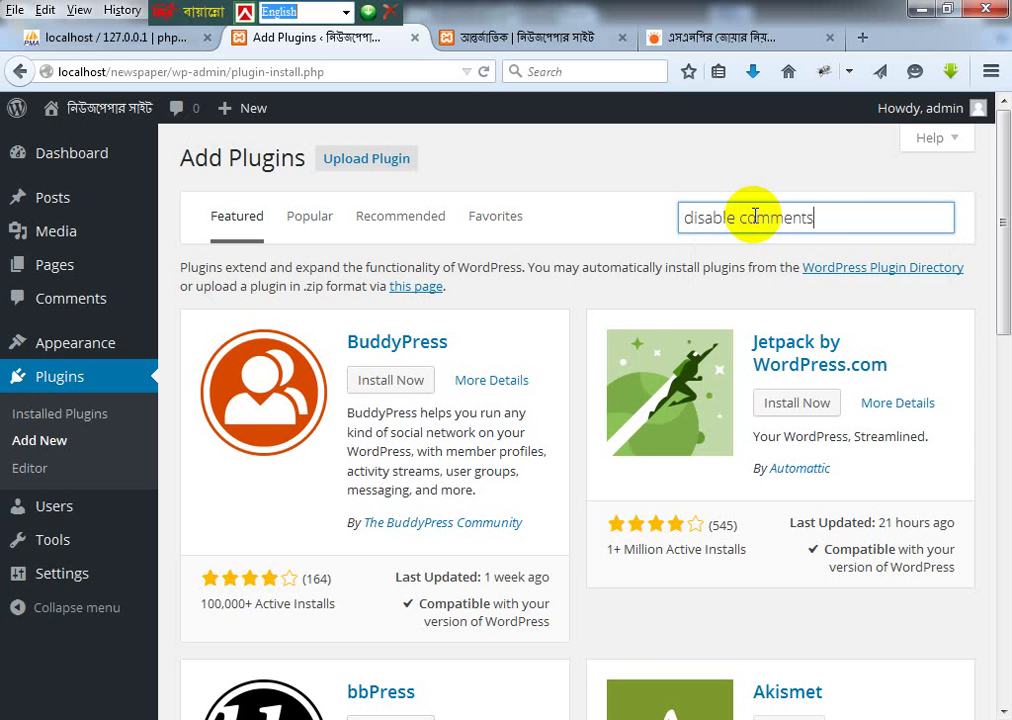
{"action": "key", "text": "Return"}
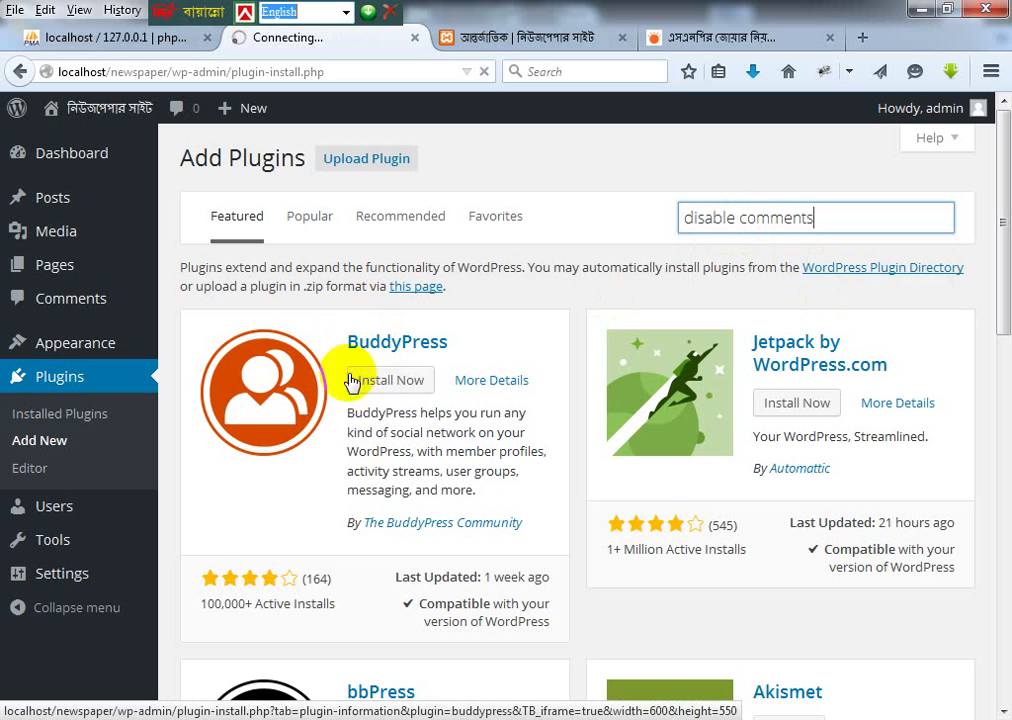
{"action": "double_click", "coordinate": [714, 218]}
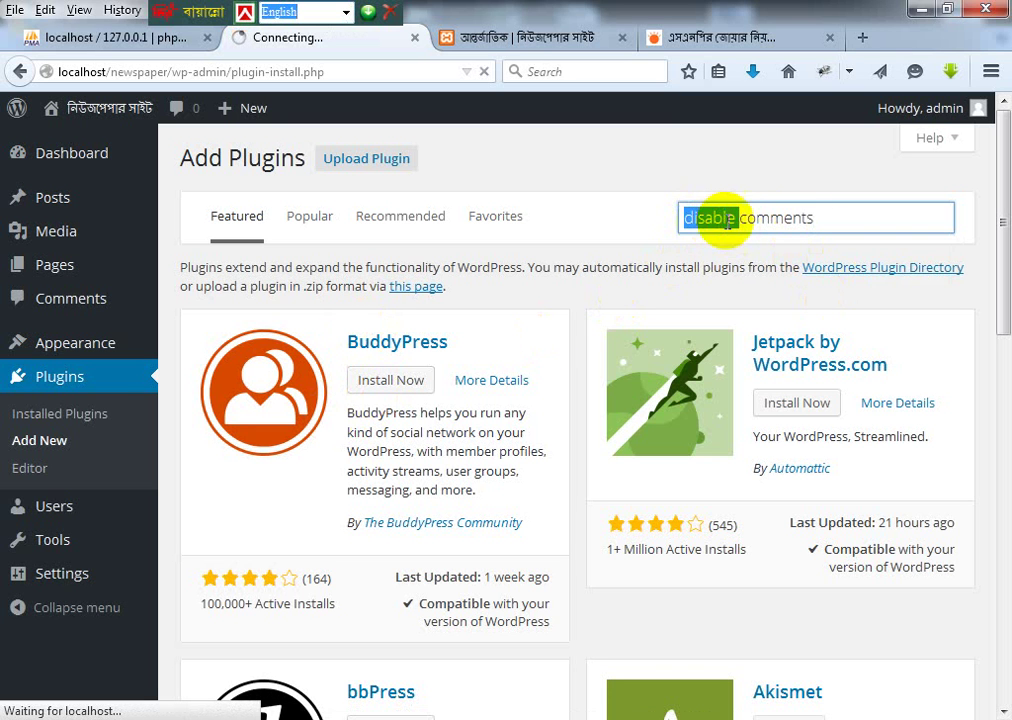
{"action": "left_click_drag", "start_coordinate": [827, 219], "coordinate": [639, 217]}
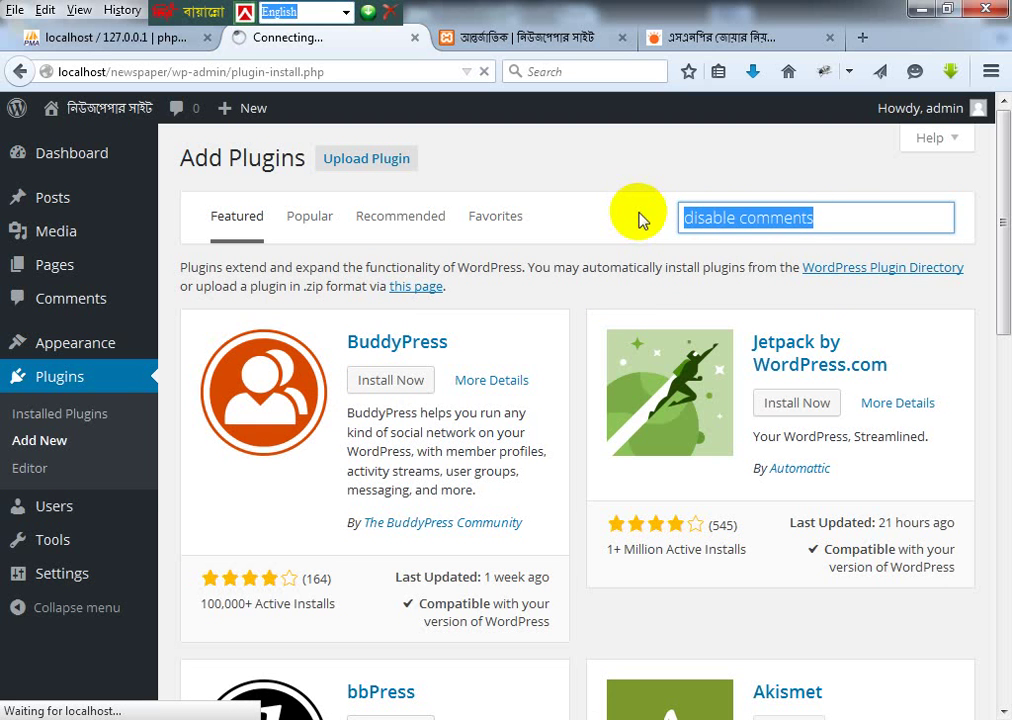
{"action": "left_click", "coordinate": [862, 38]}
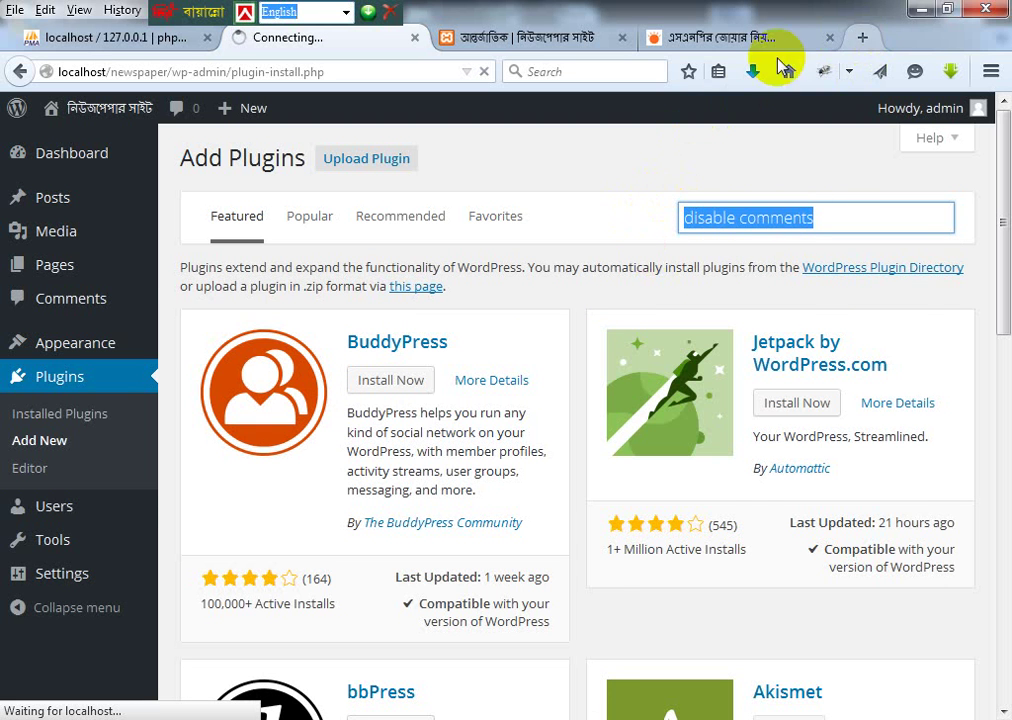
Step: Load google.com in the new tab, then return to the 'disable comments' plugin results
{"action": "type", "text": "google.com/"}
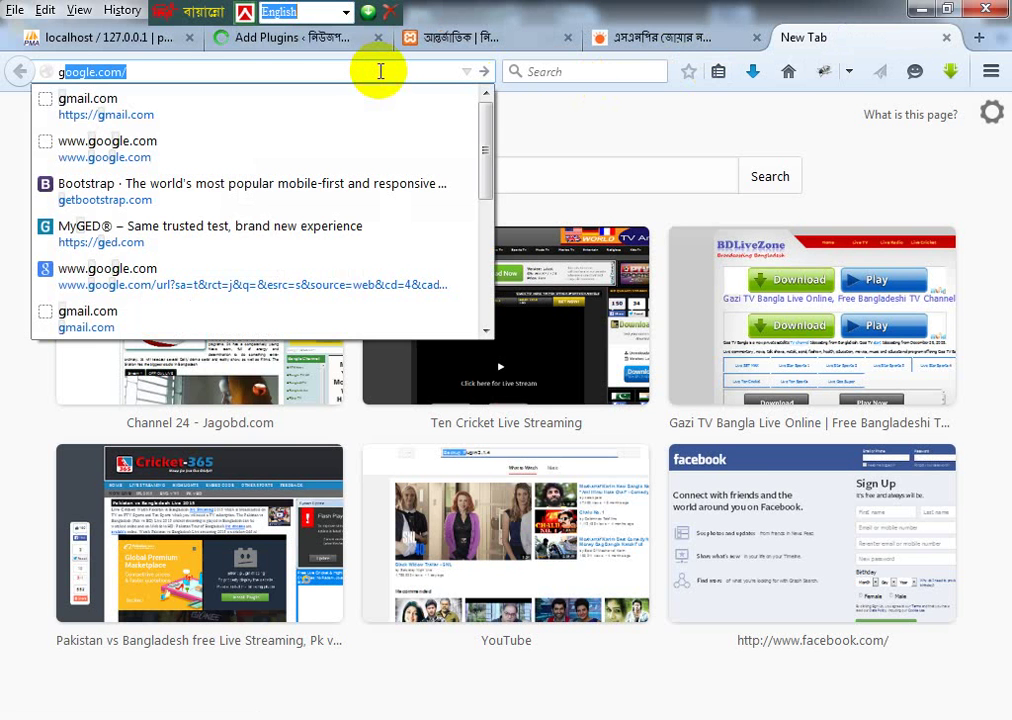
{"action": "key", "text": "Return"}
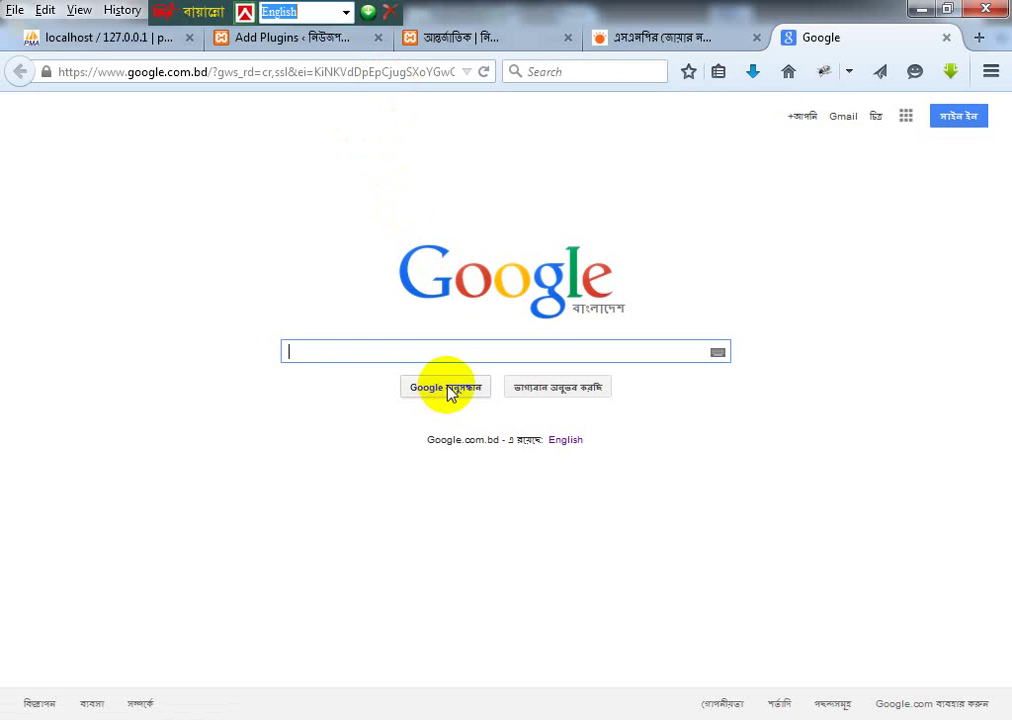
{"action": "left_click", "coordinate": [275, 45]}
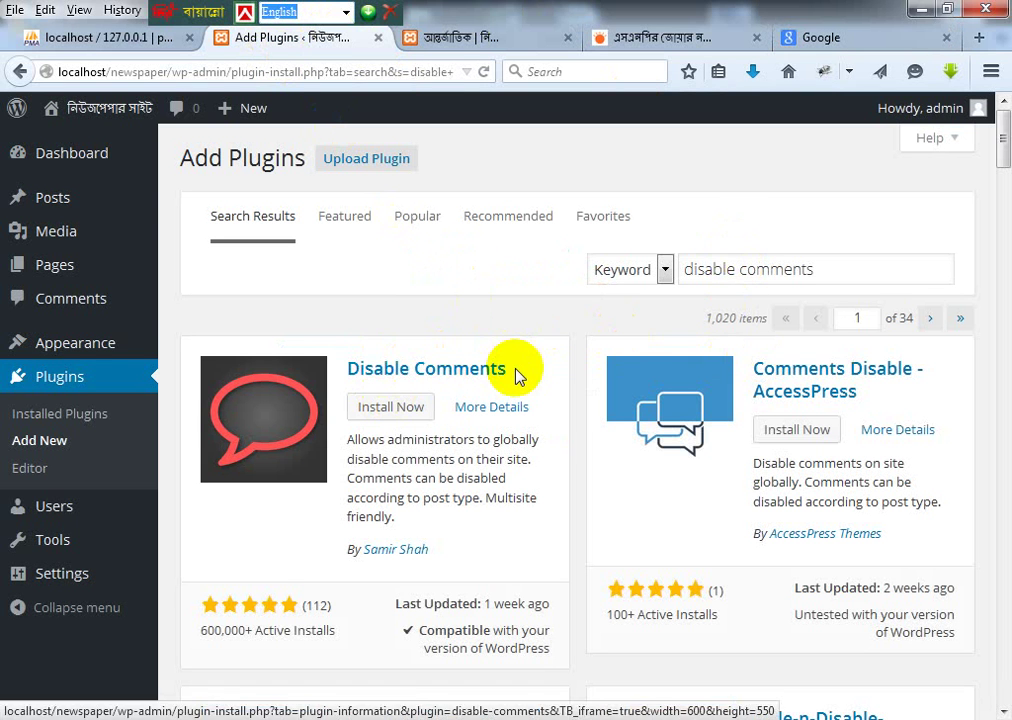
{"action": "scroll", "coordinate": [757, 350], "scroll_direction": "down", "scroll_amount": 3}
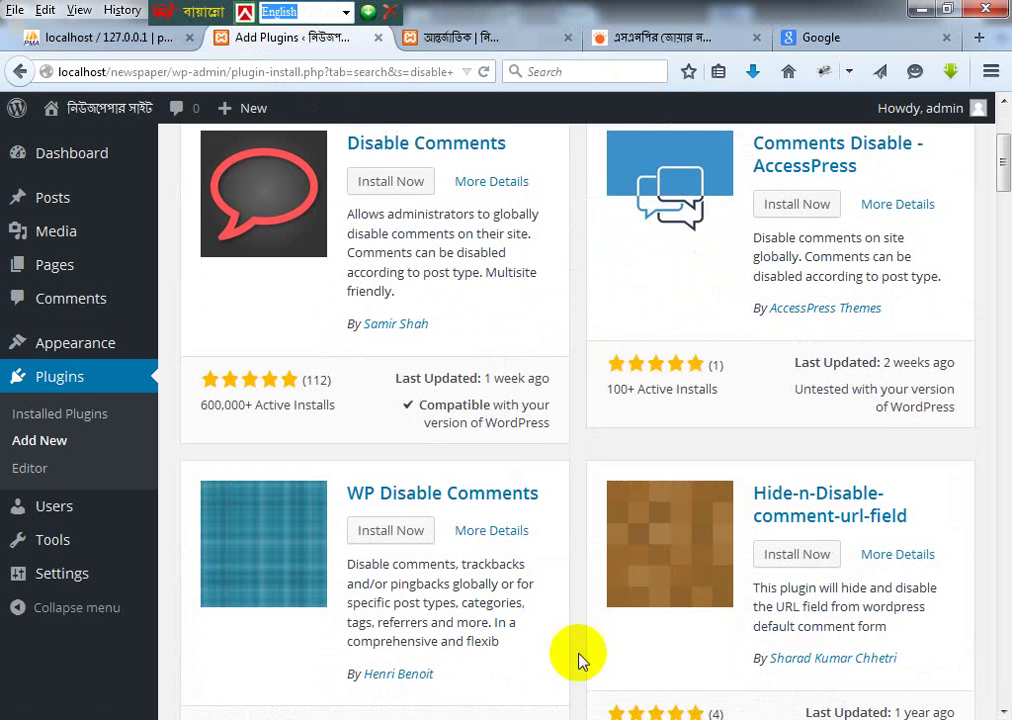
{"action": "scroll", "coordinate": [637, 558], "scroll_direction": "up", "scroll_amount": 3}
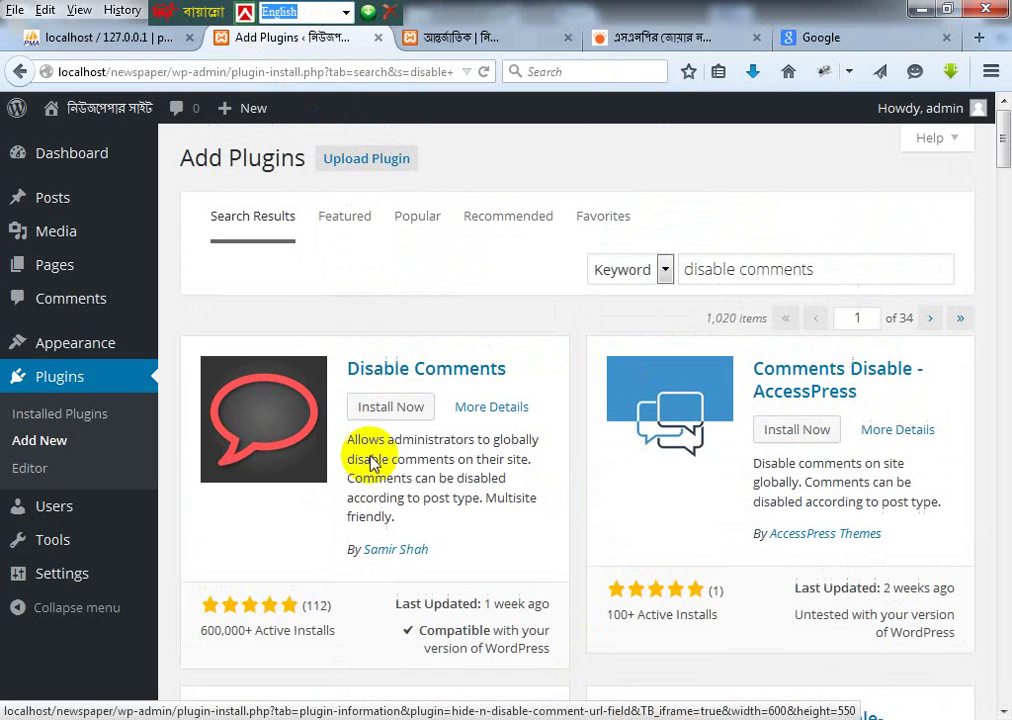
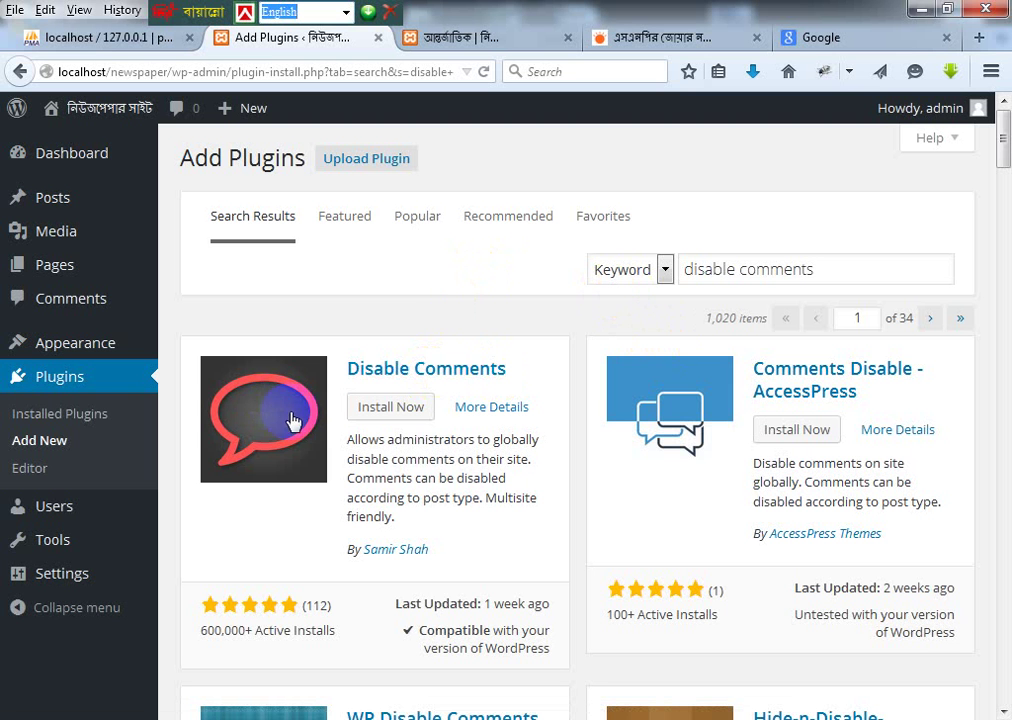
Step: Replace 'disable comments' with 'Site Creator ultimate' from the notes file and search the plugin directory
{"action": "scroll", "coordinate": [420, 470], "scroll_direction": "down", "scroll_amount": 5}
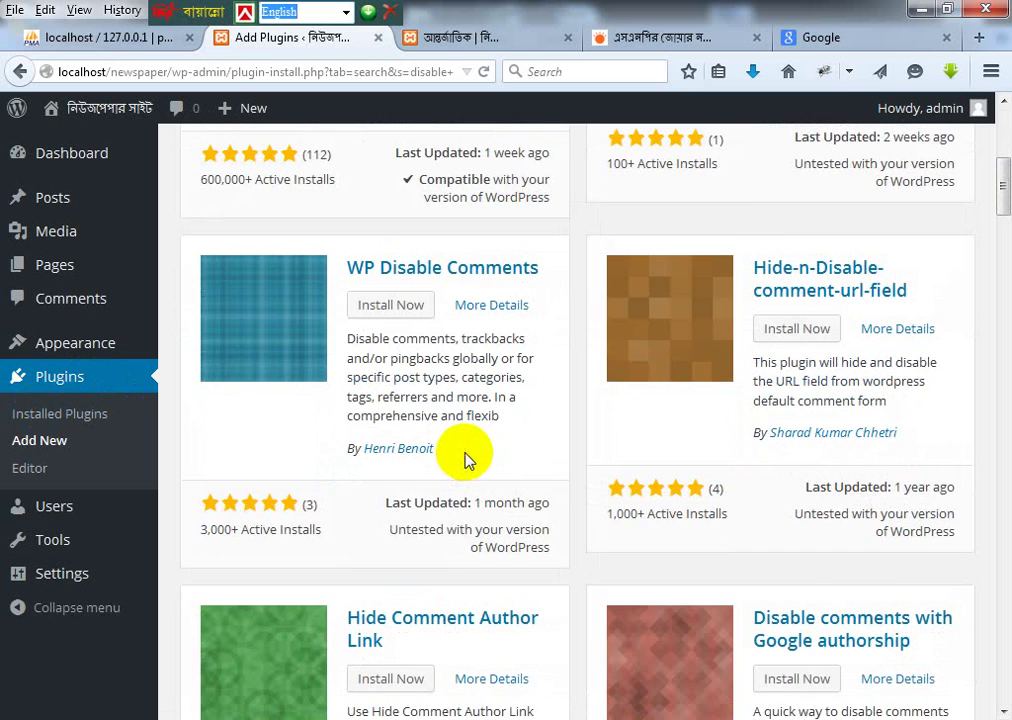
{"action": "scroll", "coordinate": [466, 455], "scroll_direction": "up", "scroll_amount": 5}
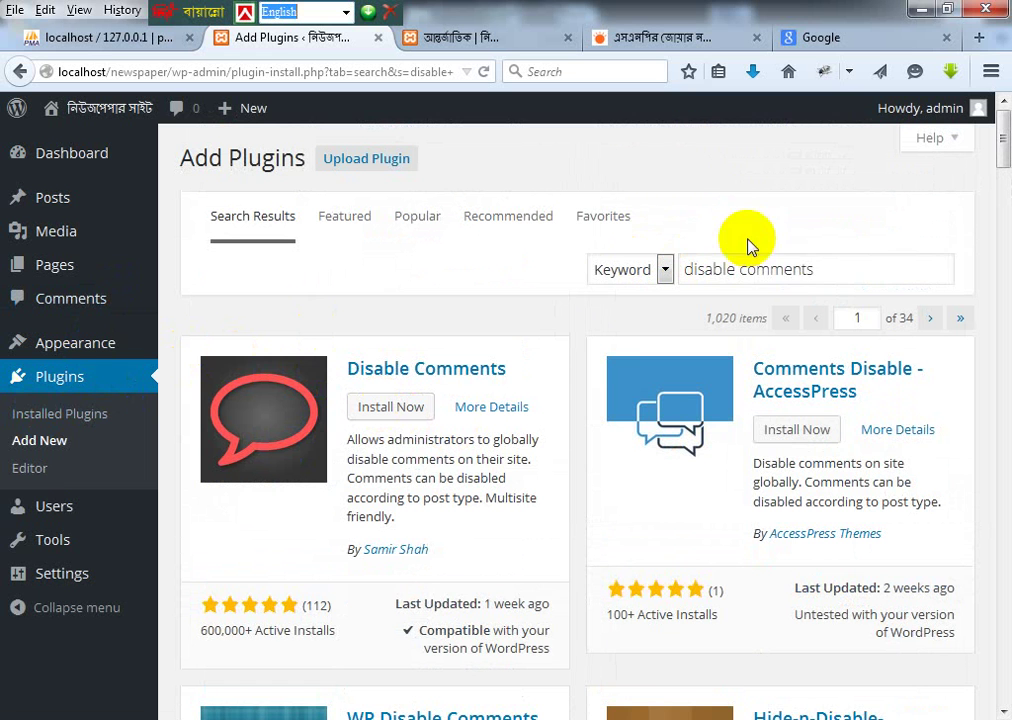
{"action": "left_click_drag", "start_coordinate": [818, 273], "coordinate": [440, 205]}
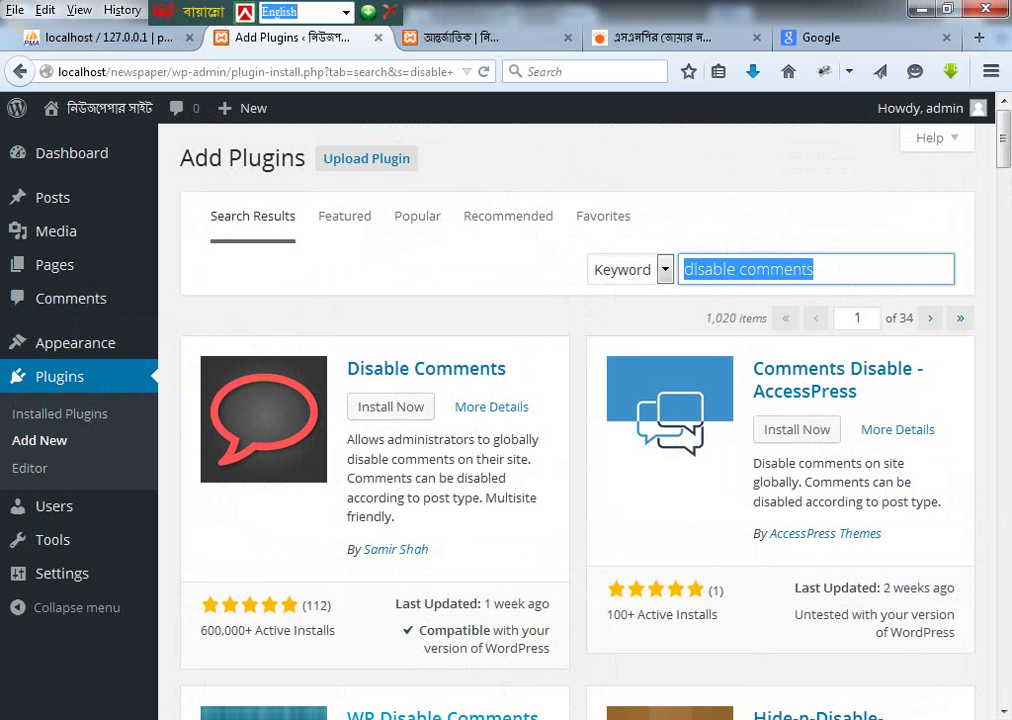
{"action": "left_click", "coordinate": [495, 715]}
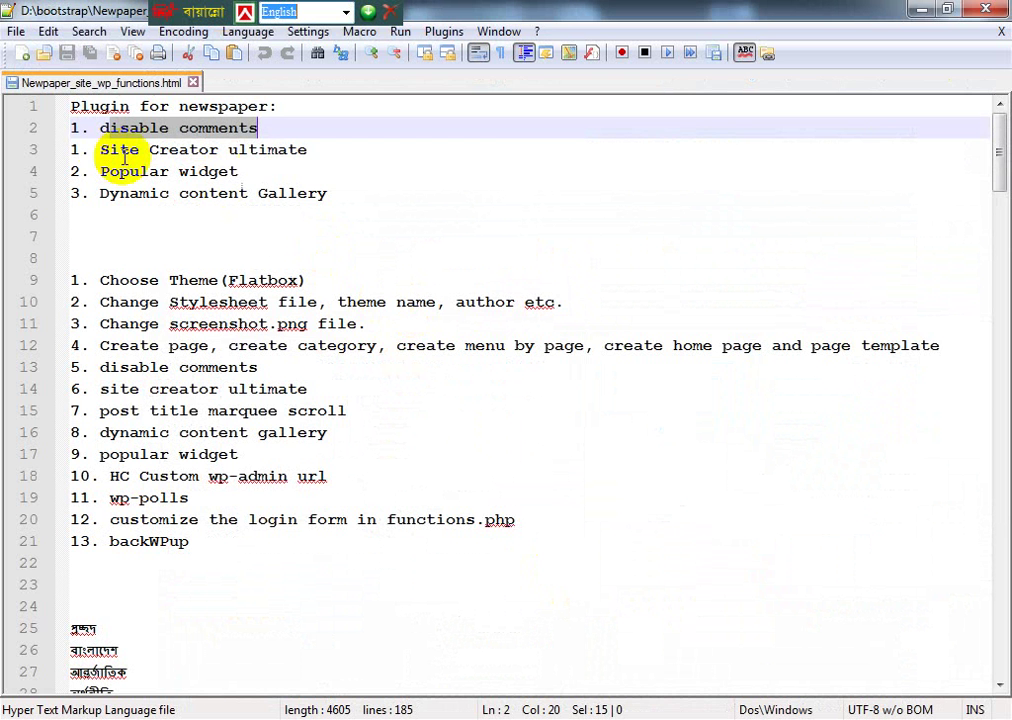
{"action": "left_click_drag", "start_coordinate": [101, 150], "coordinate": [323, 155]}
{"action": "key", "text": "ctrl+c"}
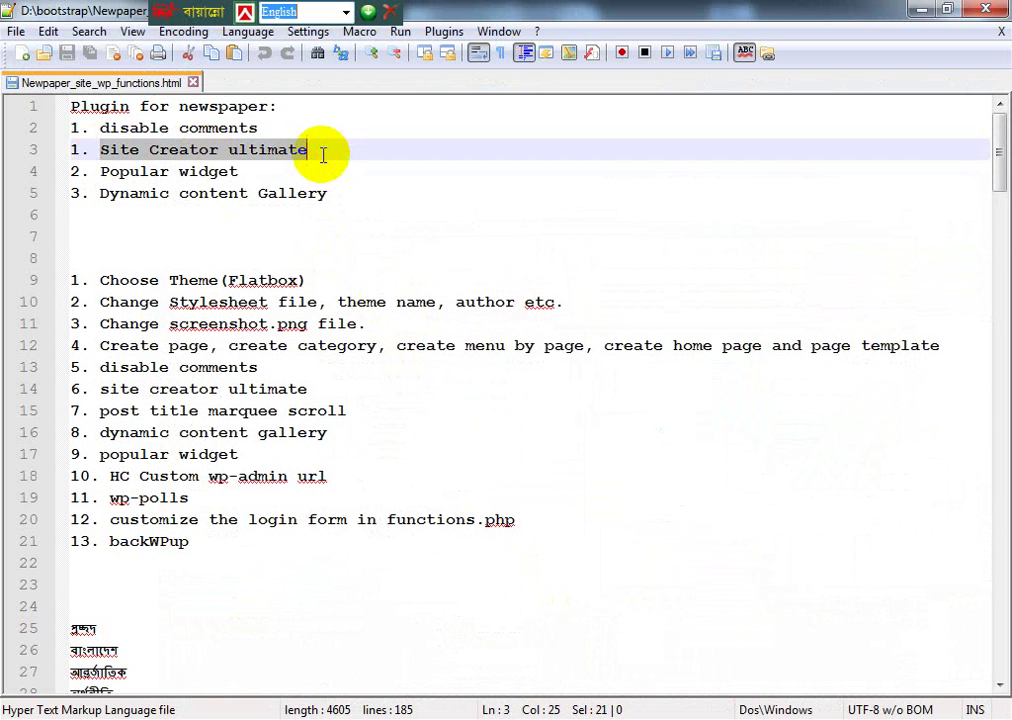
{"action": "left_click", "coordinate": [524, 715]}
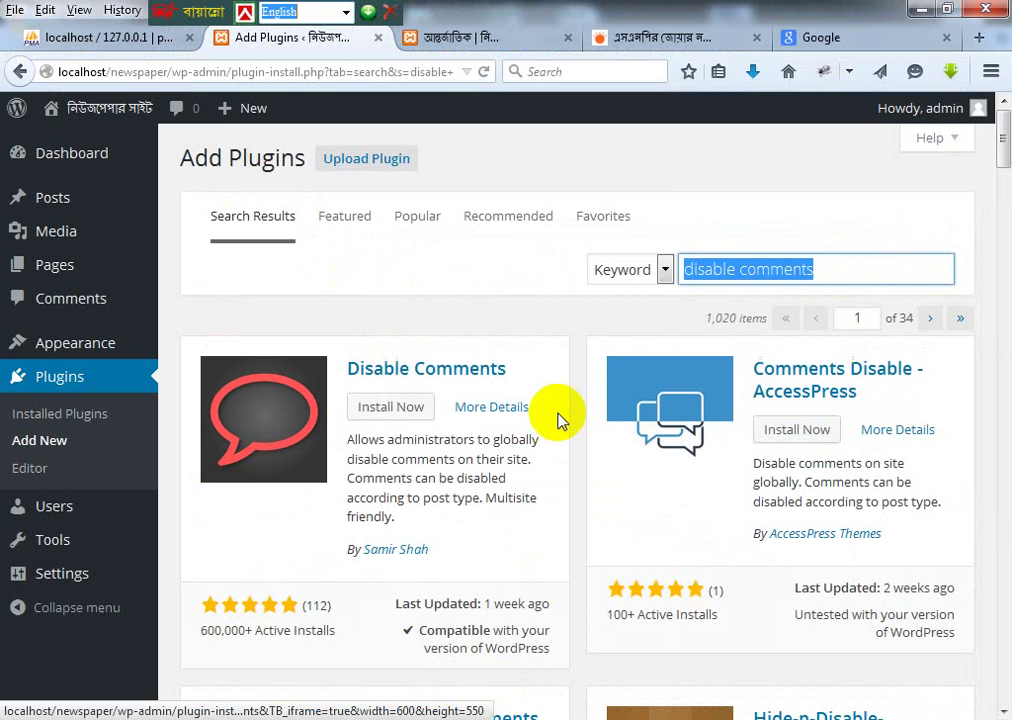
{"action": "key", "text": "ctrl+v"}
{"action": "key", "text": "Return"}
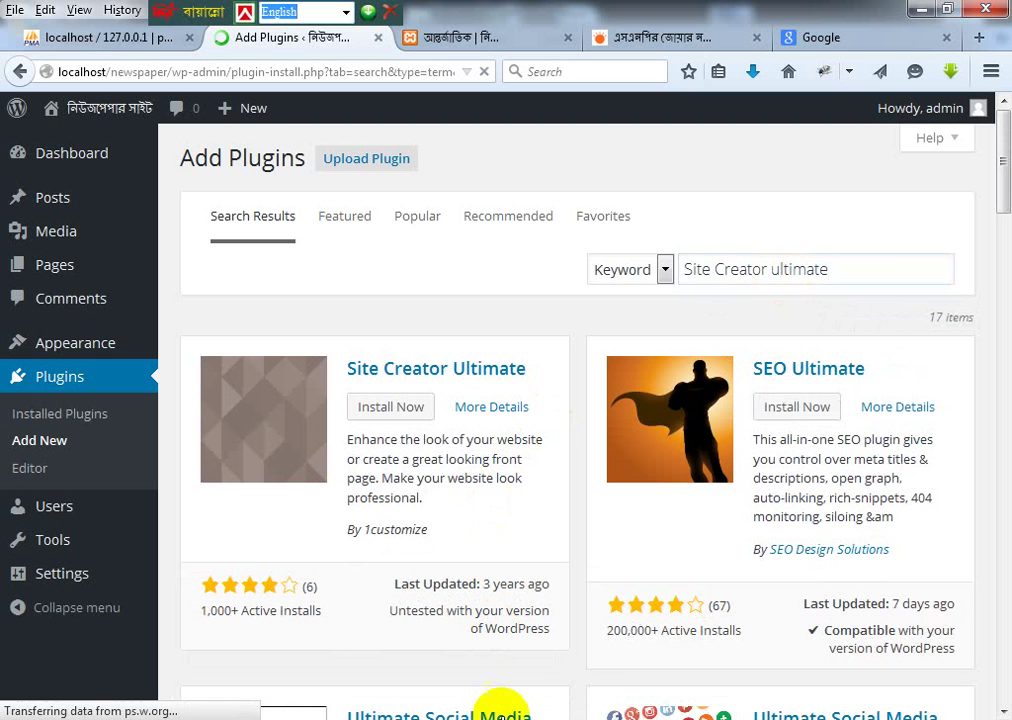
Step: Glance back at the notes, then switch to the site's আন্তর্জাতিক page
{"action": "key", "text": "alt+Tab"}
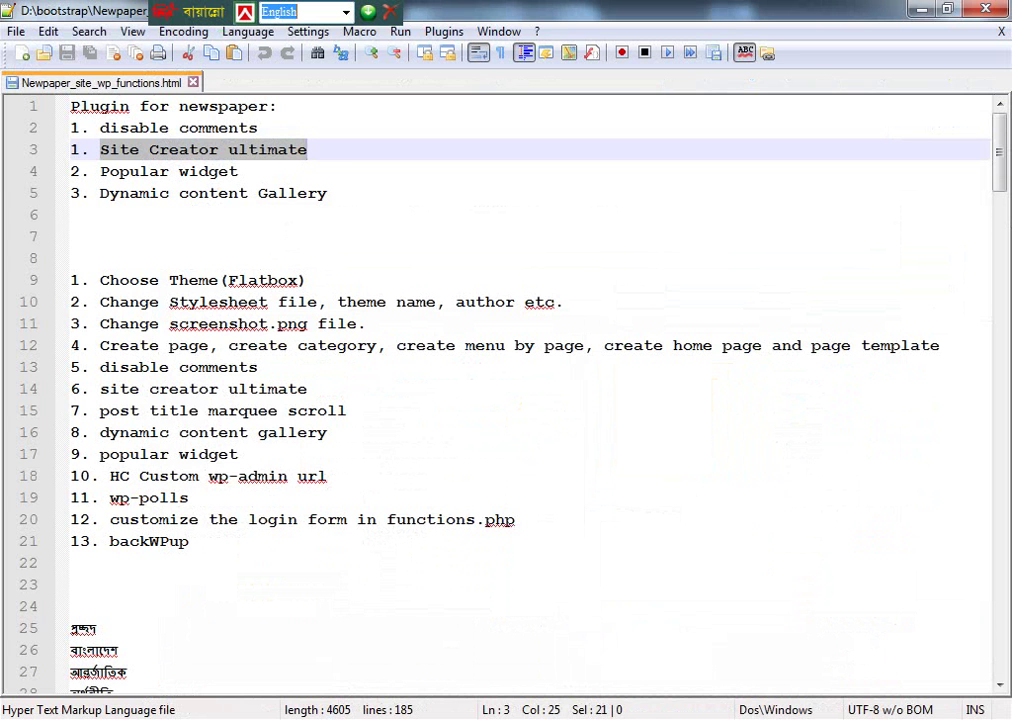
{"action": "key", "text": "alt+Tab"}
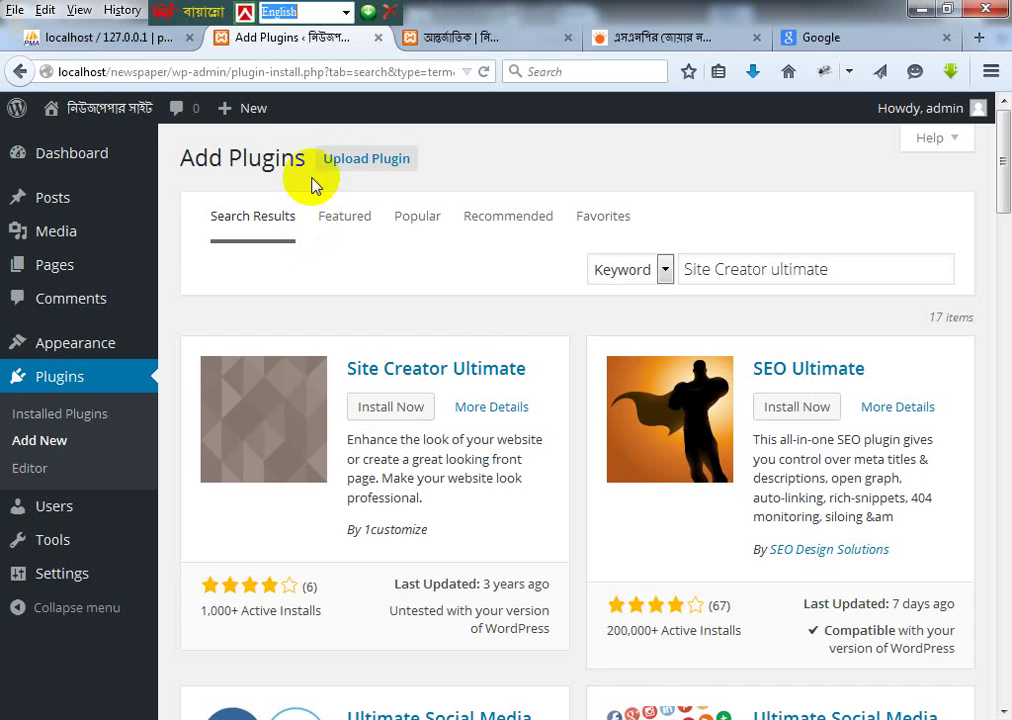
{"action": "left_click", "coordinate": [488, 38]}
{"action": "left_click", "coordinate": [180, 203]}
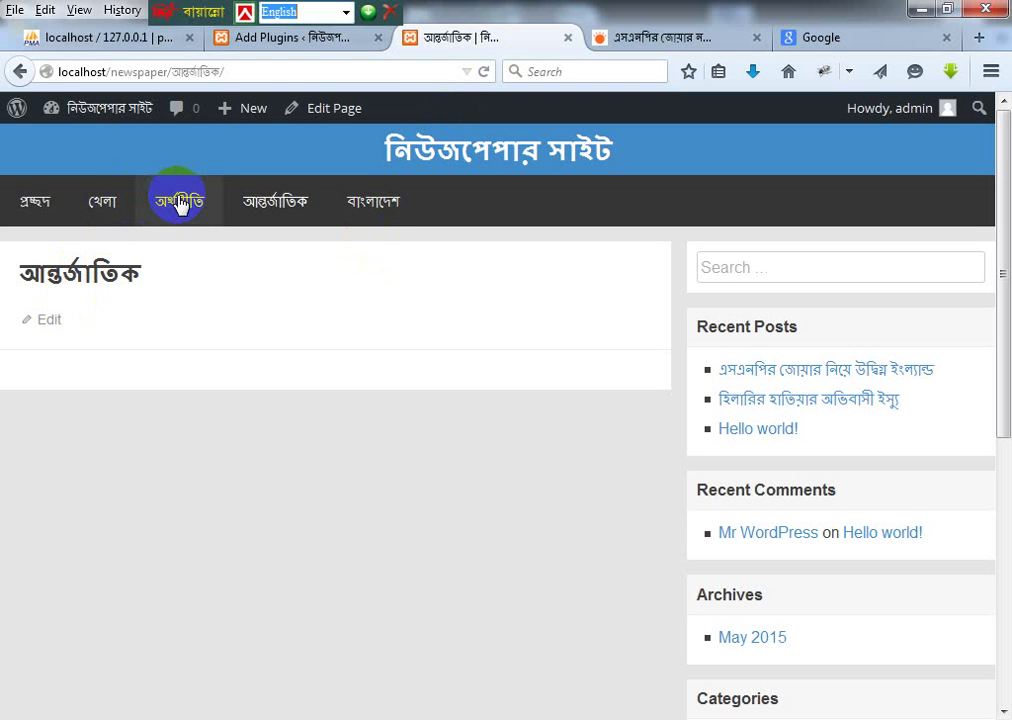
{"action": "left_click", "coordinate": [305, 205]}
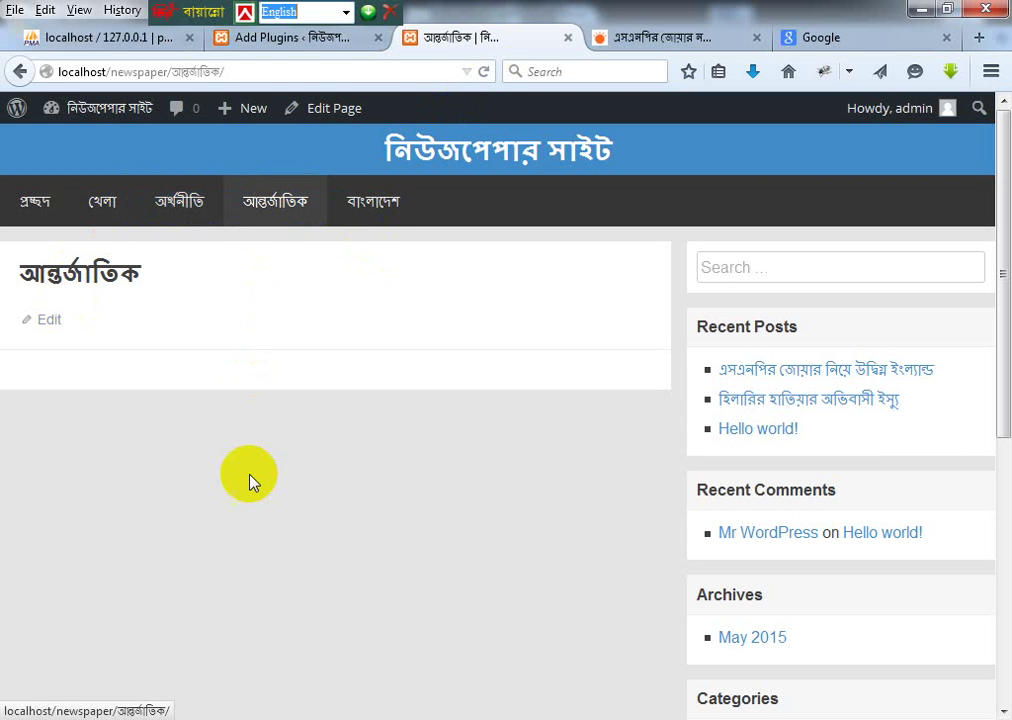
{"action": "left_click", "coordinate": [176, 206]}
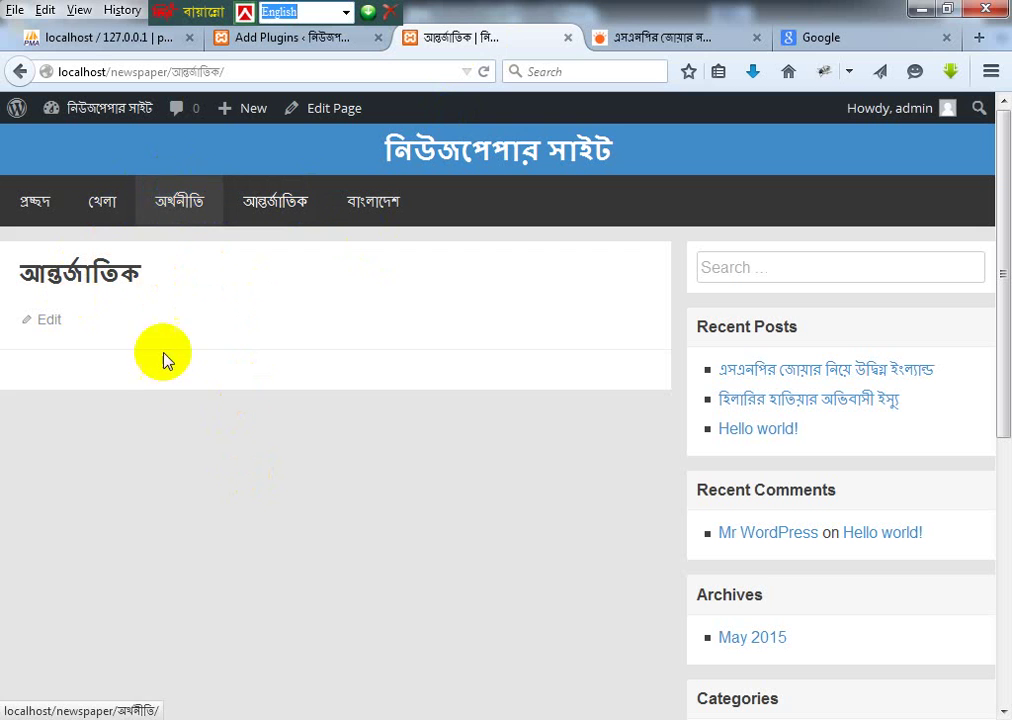
{"action": "left_click", "coordinate": [158, 196]}
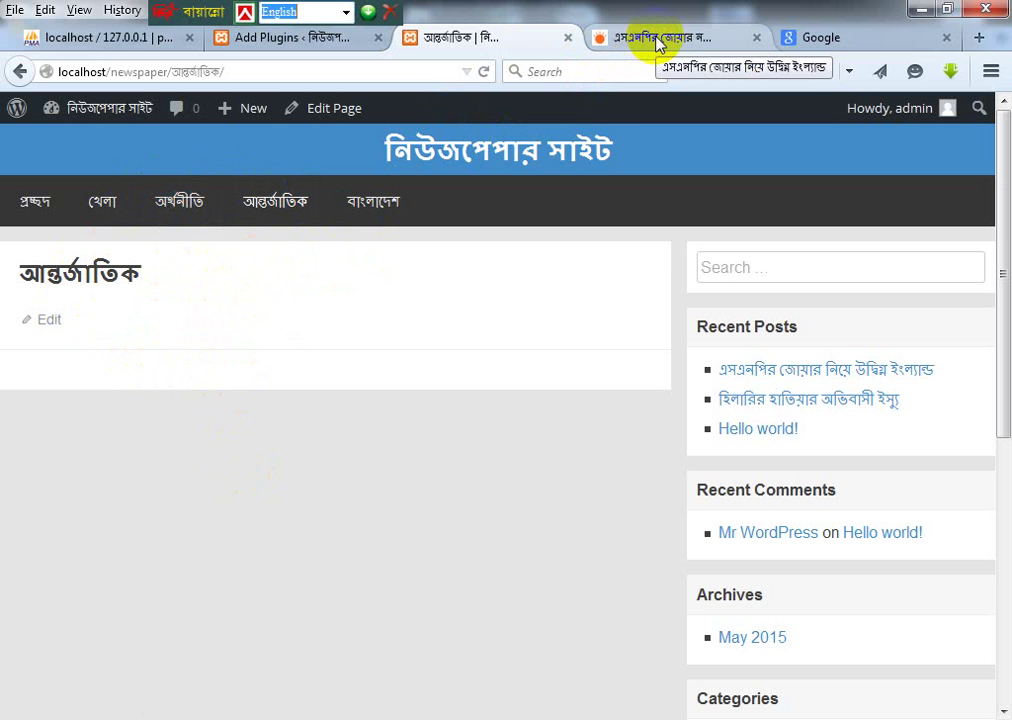
{"action": "left_click", "coordinate": [292, 38]}
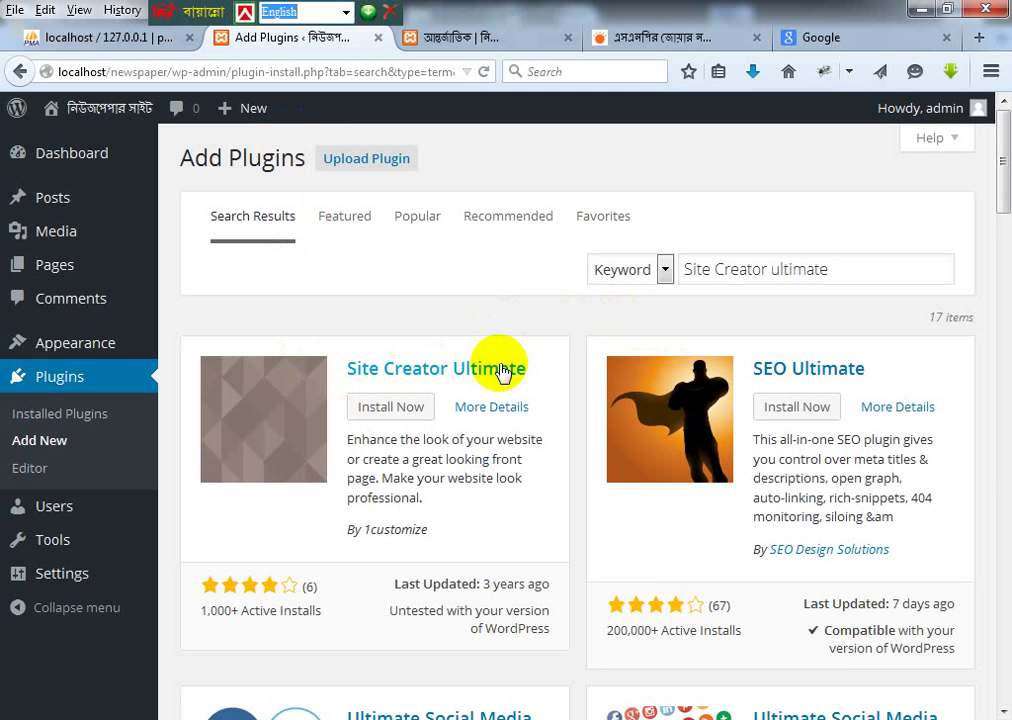
Step: Install Site Creator Ultimate 2.2, activate it, and open its Options page
{"action": "left_click", "coordinate": [391, 406]}
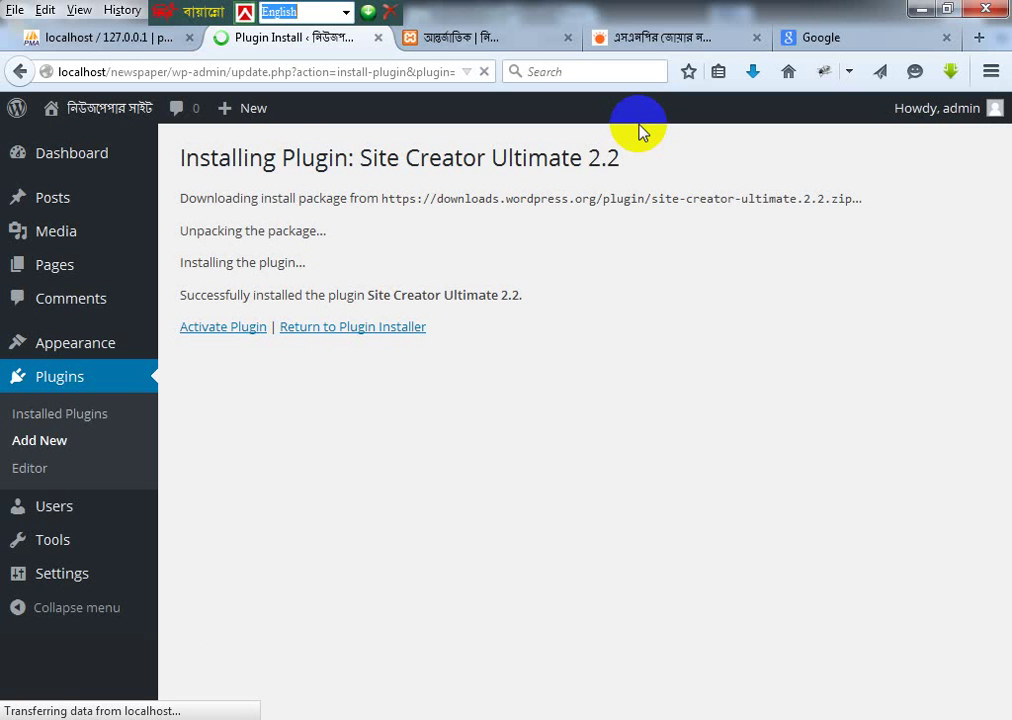
{"action": "left_click", "coordinate": [234, 328]}
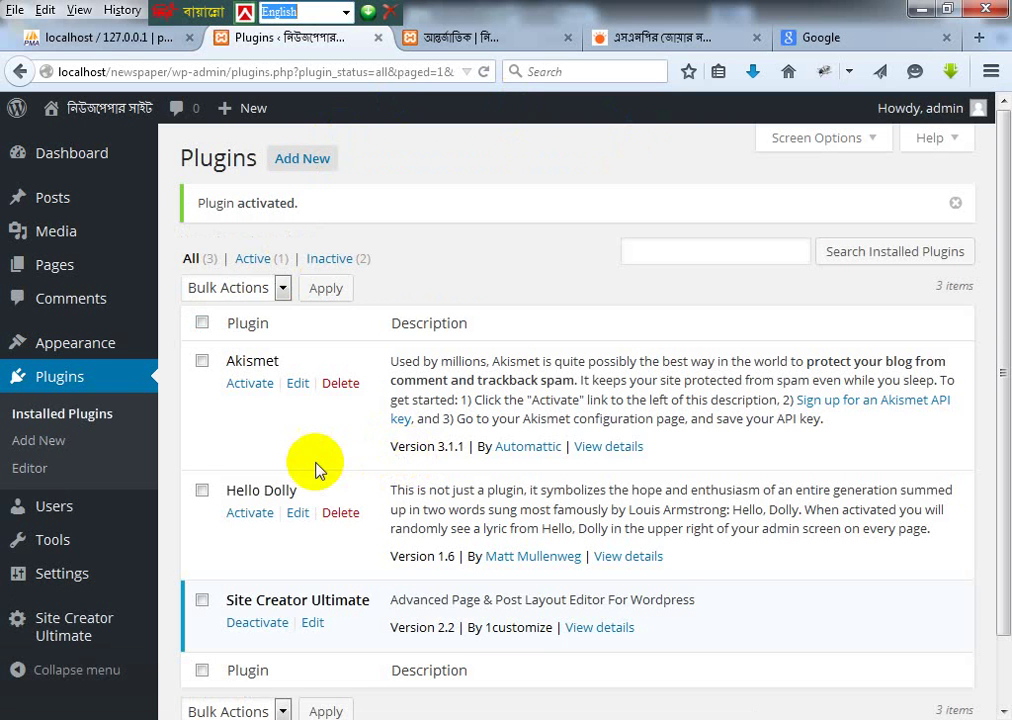
{"action": "left_click", "coordinate": [86, 370]}
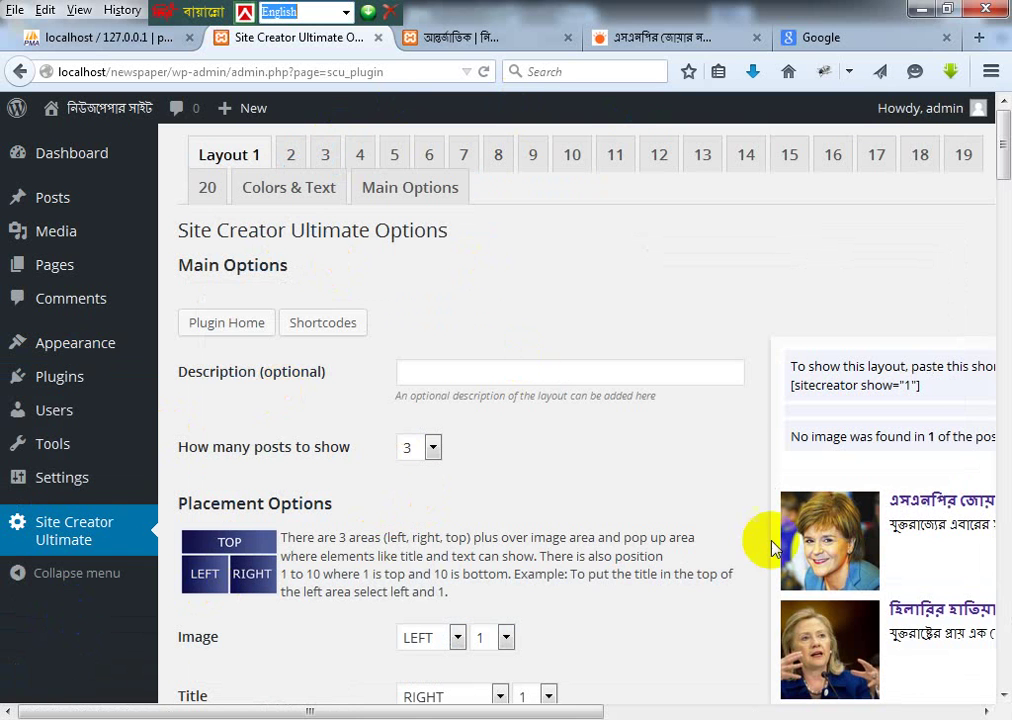
Step: Select Layout 1's sitecreator shortcode in the Site Creator Ultimate options
{"action": "scroll", "coordinate": [907, 503], "scroll_direction": "down", "scroll_amount": 4}
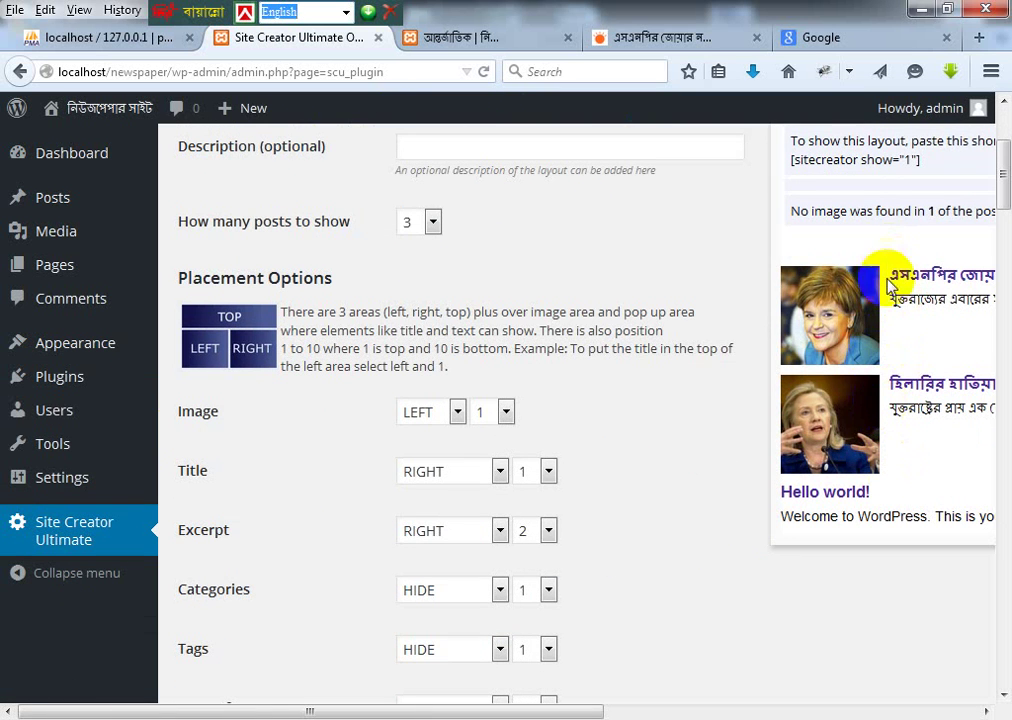
{"action": "scroll", "coordinate": [858, 350], "scroll_direction": "up", "scroll_amount": 2}
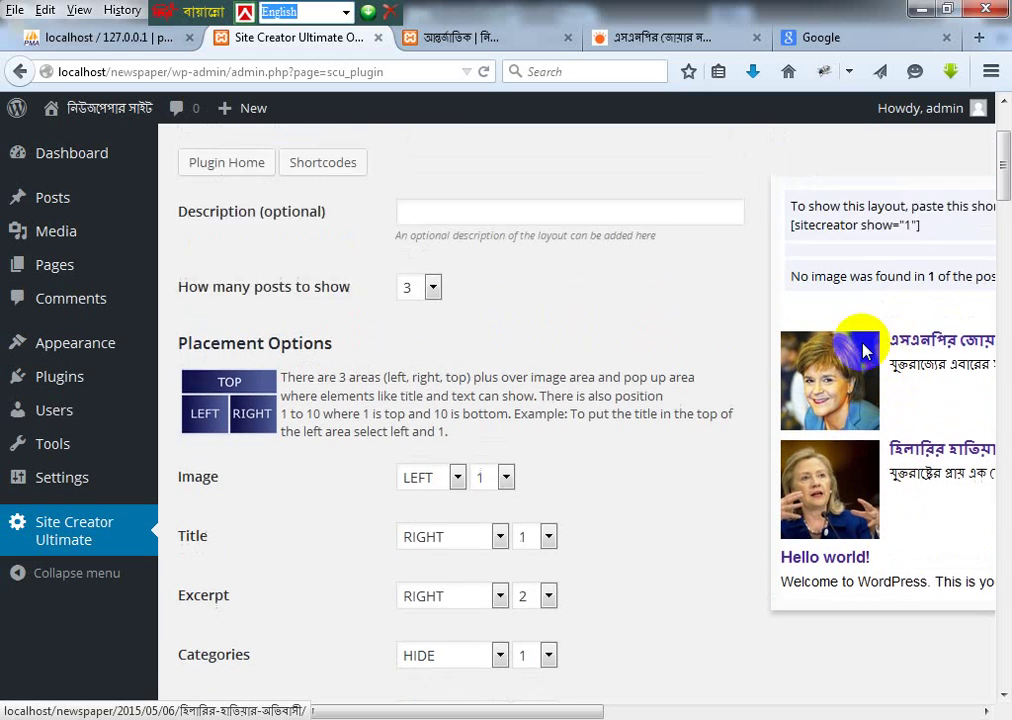
{"action": "left_click_drag", "start_coordinate": [791, 276], "coordinate": [927, 289]}
{"action": "key", "text": "ctrl+c"}
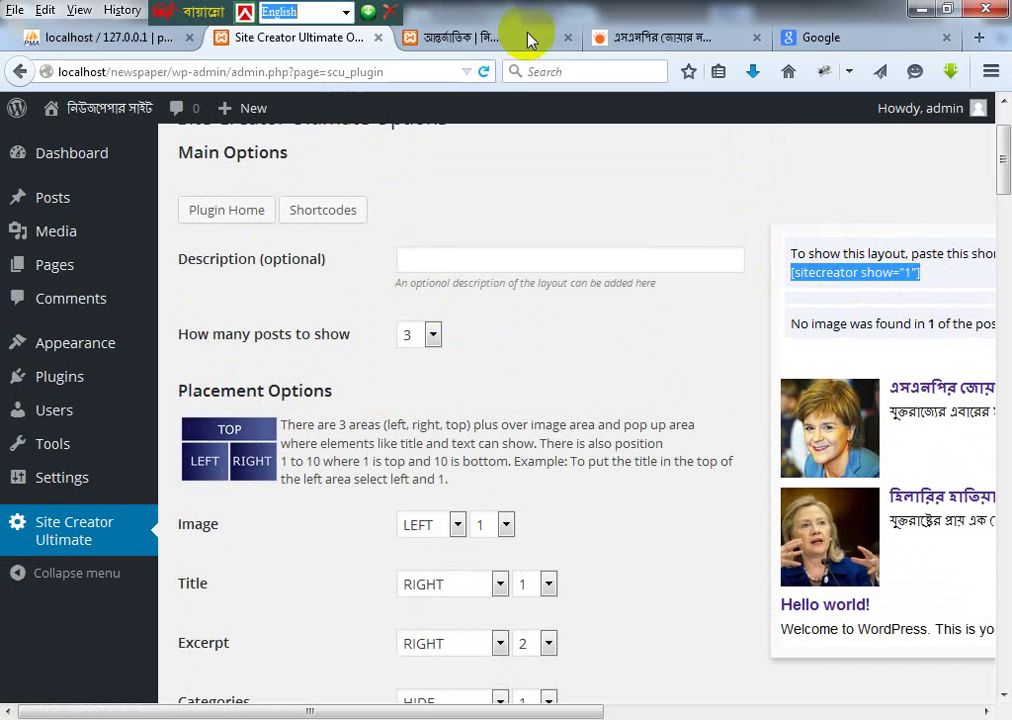
{"action": "left_click", "coordinate": [487, 38]}
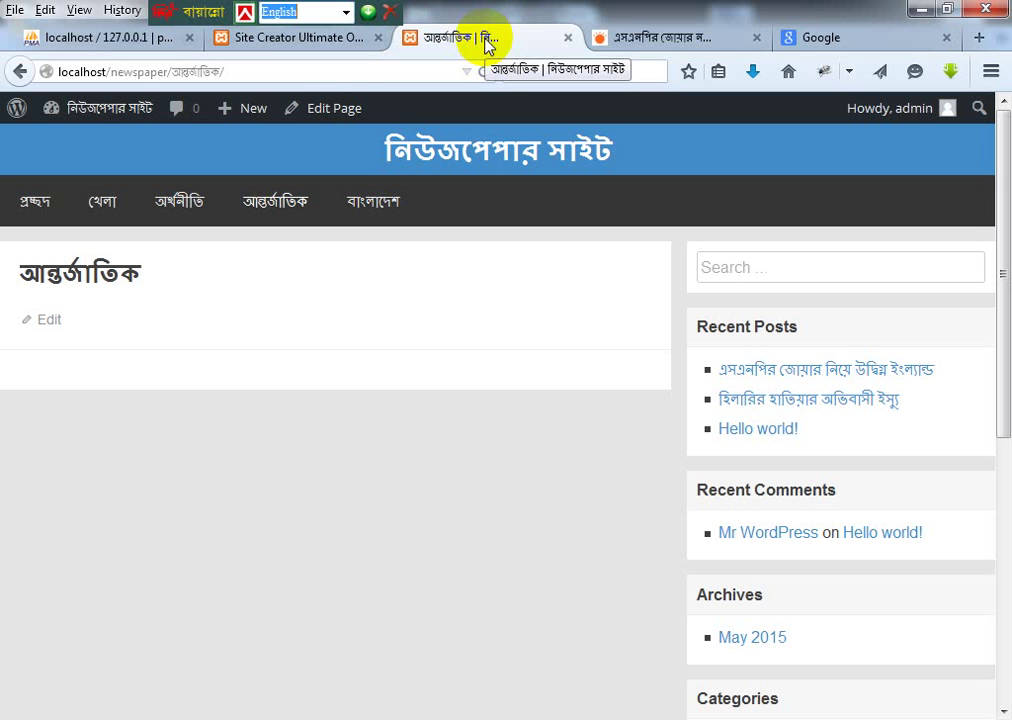
{"action": "left_click", "coordinate": [268, 38]}
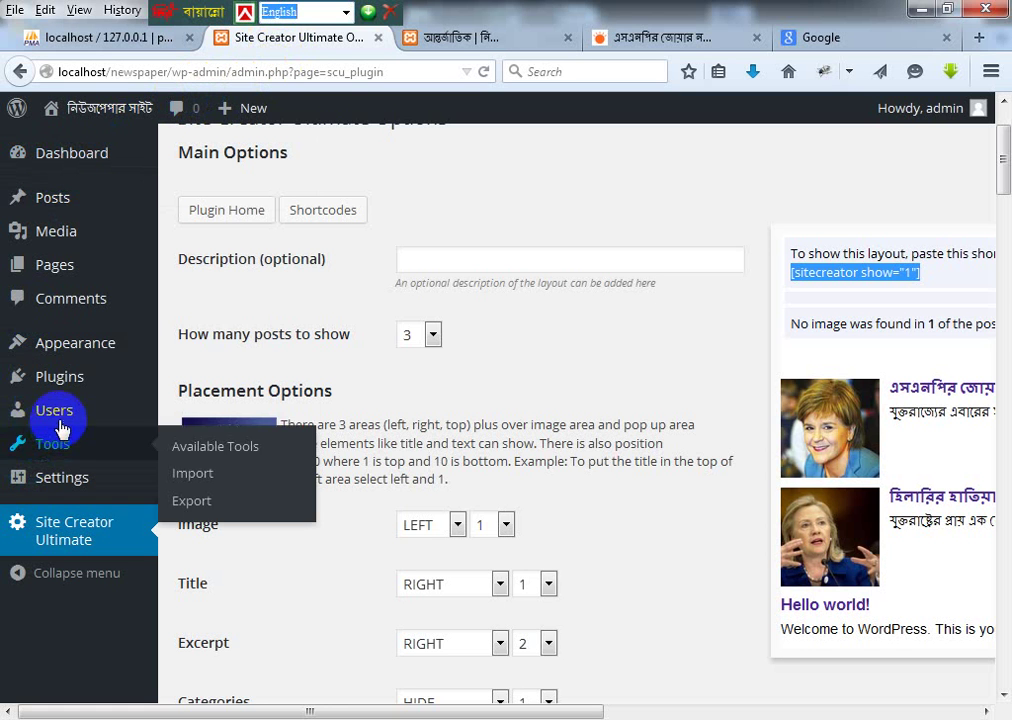
Step: Open Posts > All Posts in a new tab and switch to it
{"action": "mouse_move", "coordinate": [79, 354]}
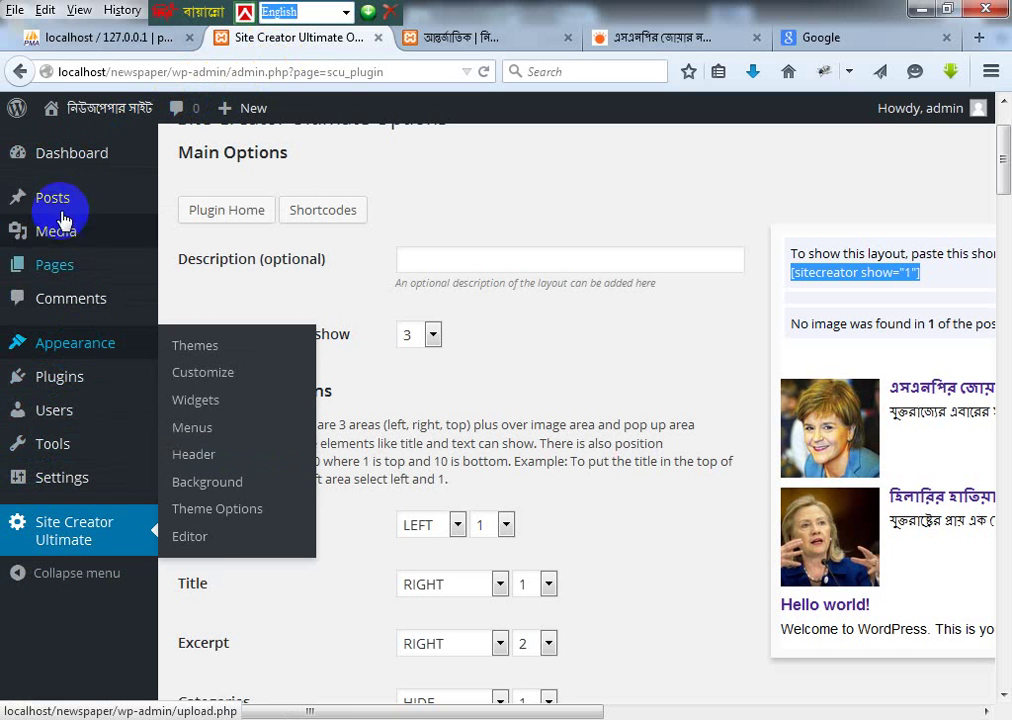
{"action": "mouse_move", "coordinate": [62, 207]}
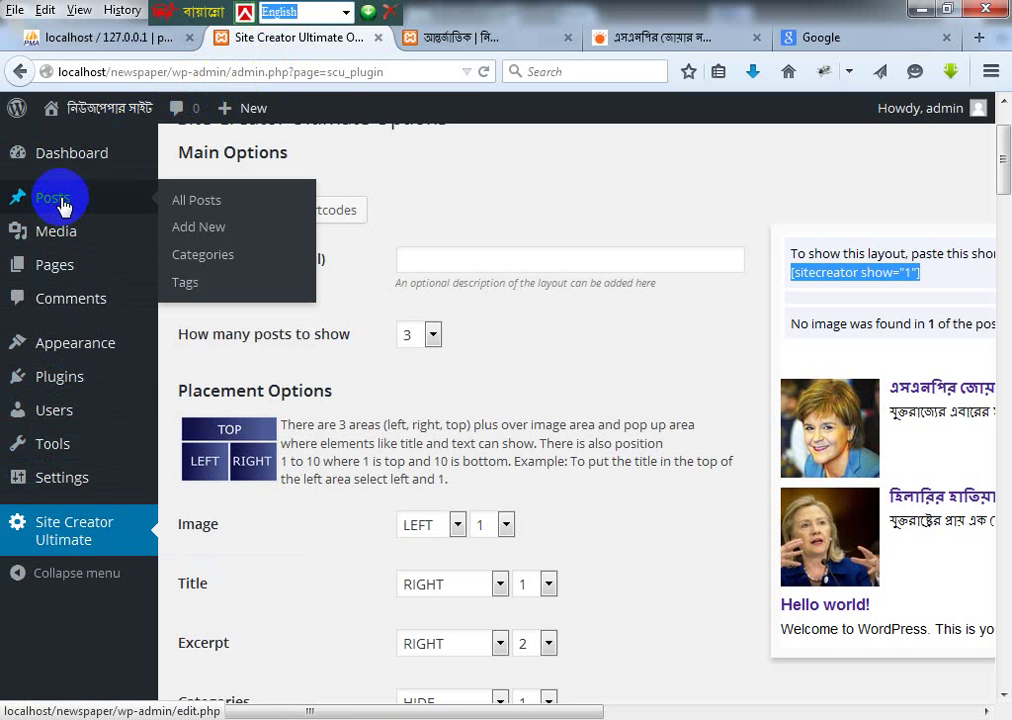
{"action": "left_click", "coordinate": [199, 215]}
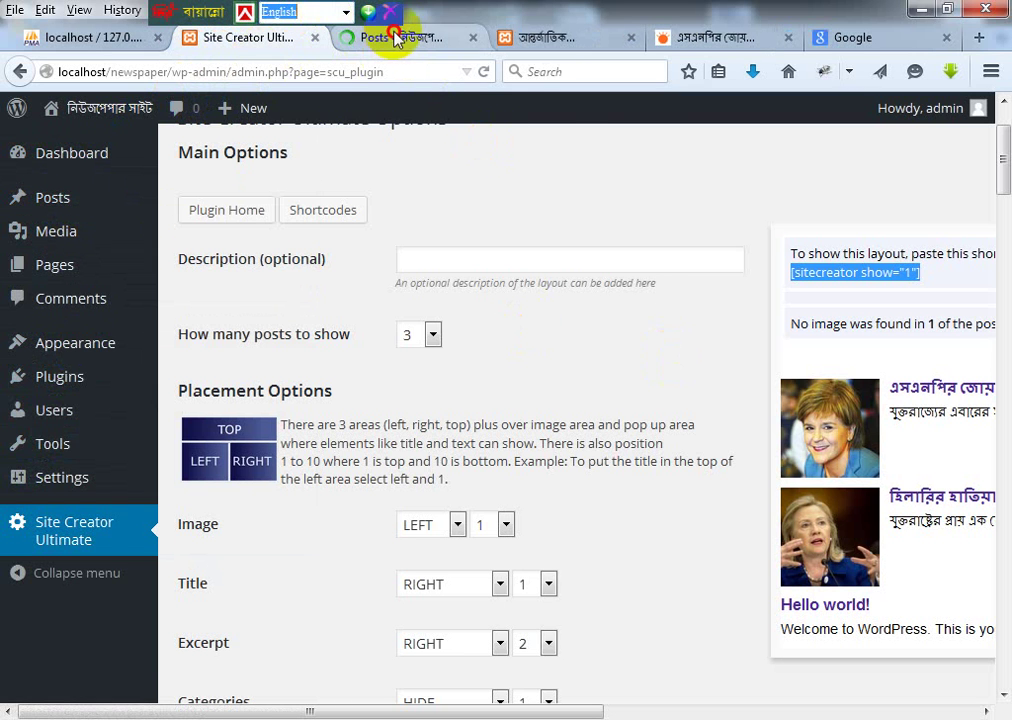
{"action": "left_click", "coordinate": [397, 37]}
{"action": "mouse_move", "coordinate": [309, 323]}
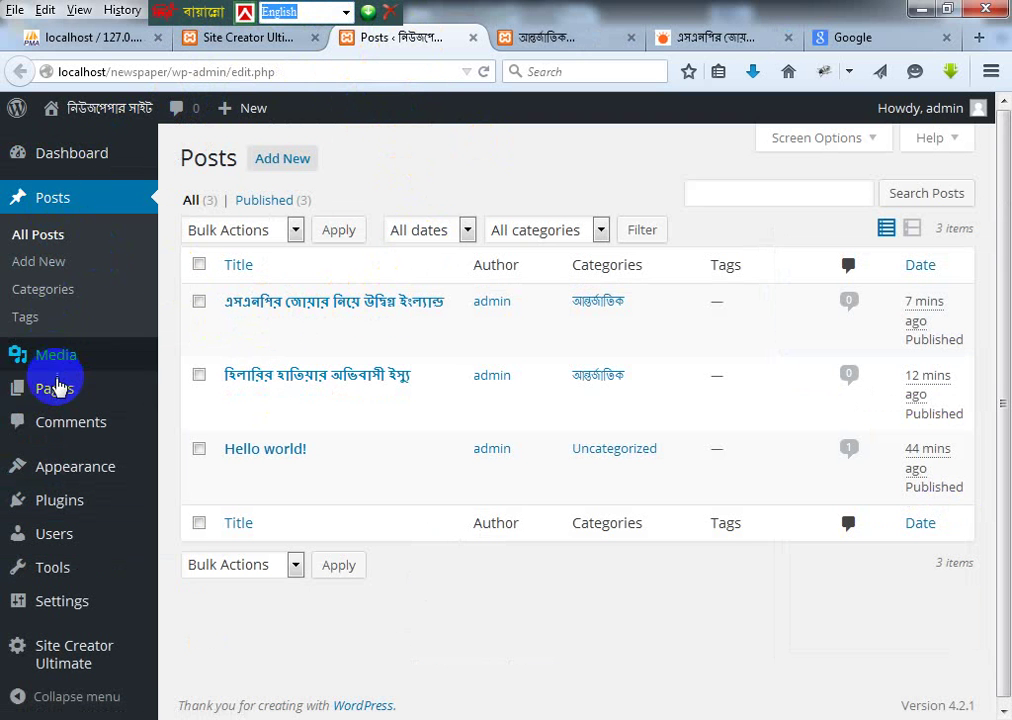
Step: Paste [sitecreator show="1"] into the empty আন্তর্জাতিক page, update it, and reload the live page
{"action": "mouse_move", "coordinate": [88, 393]}
{"action": "left_click", "coordinate": [184, 396]}
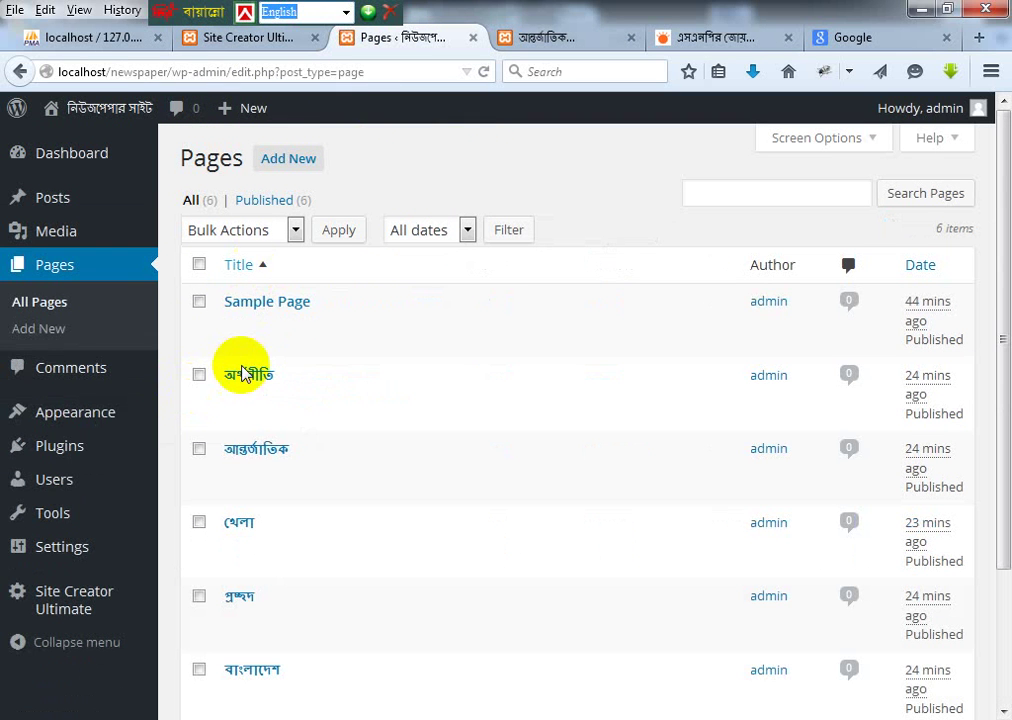
{"action": "mouse_move", "coordinate": [242, 452]}
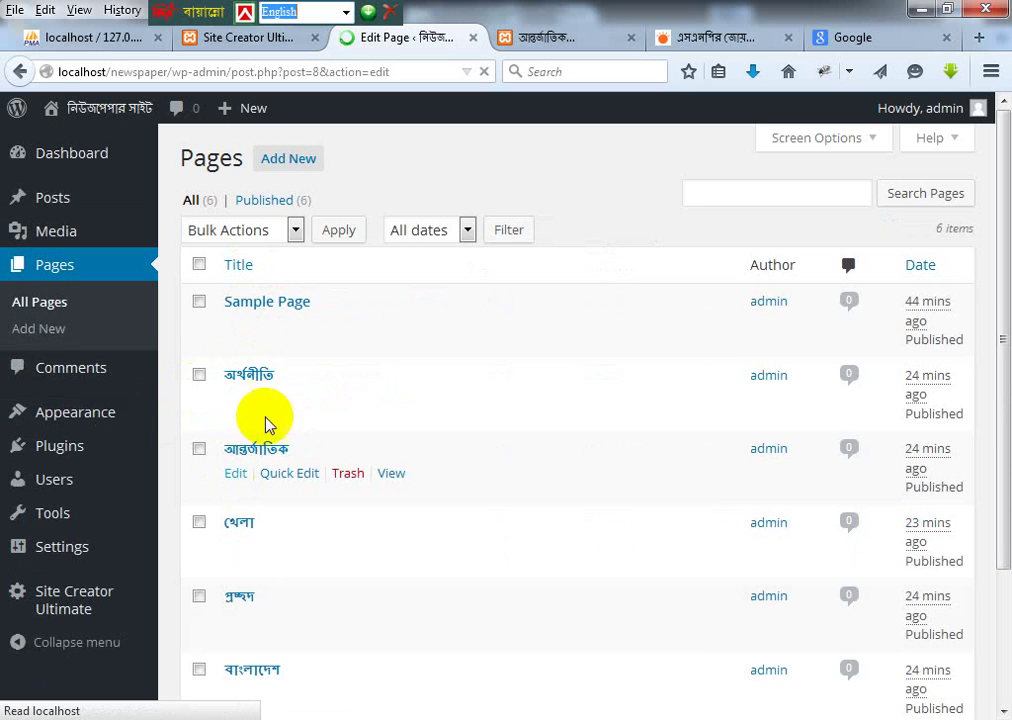
{"action": "left_click", "coordinate": [240, 368]}
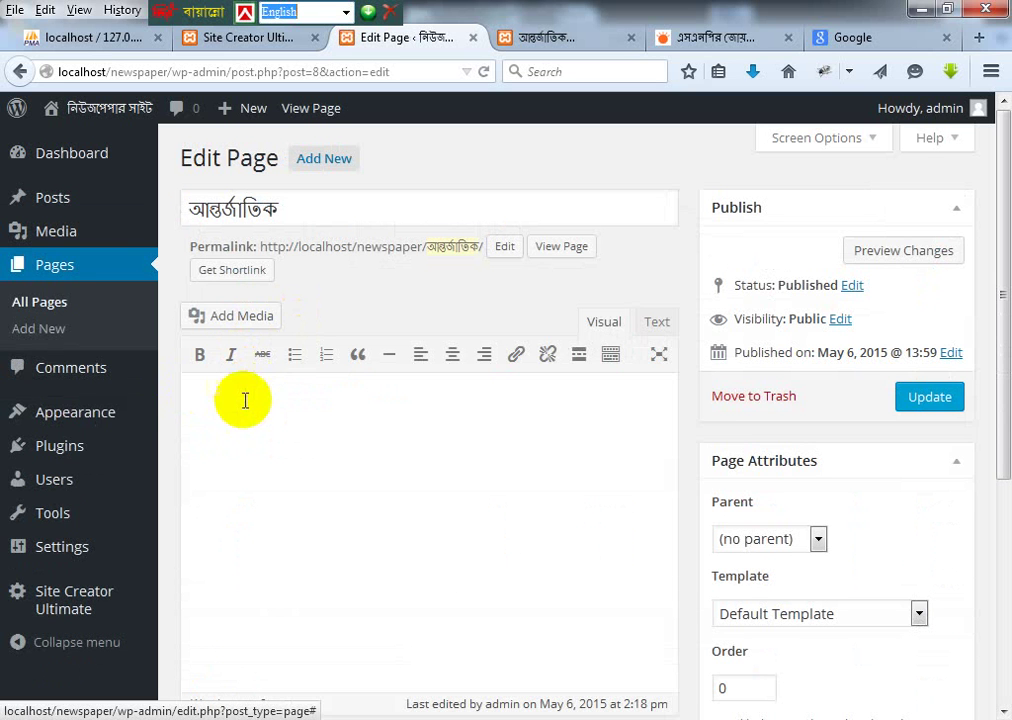
{"action": "key", "text": "ctrl+v"}
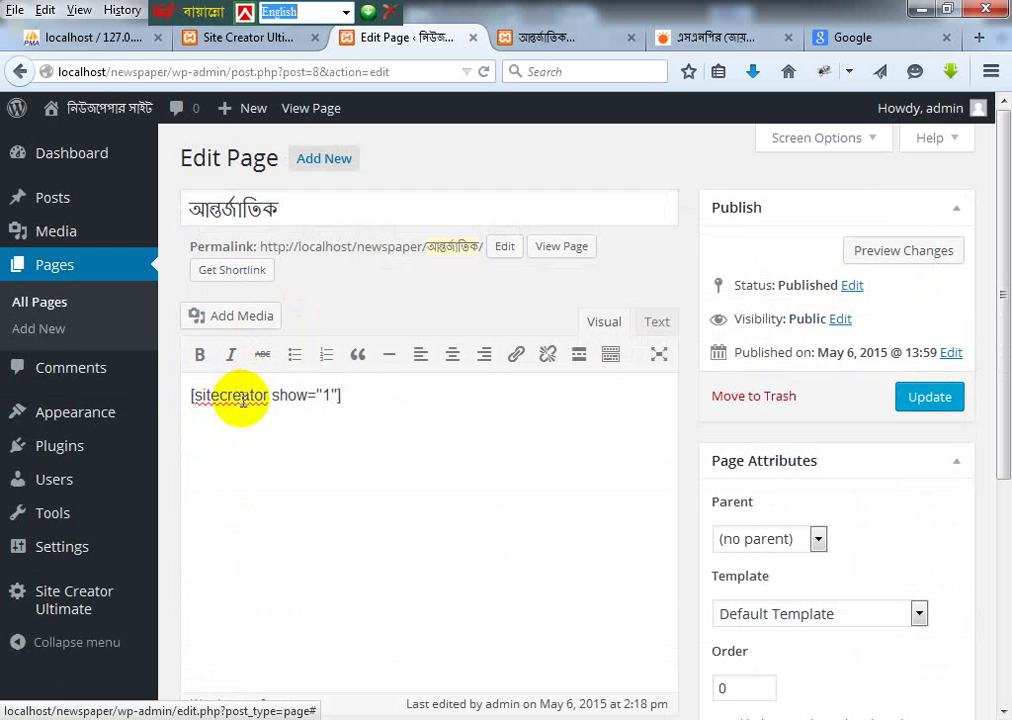
{"action": "left_click", "coordinate": [940, 397]}
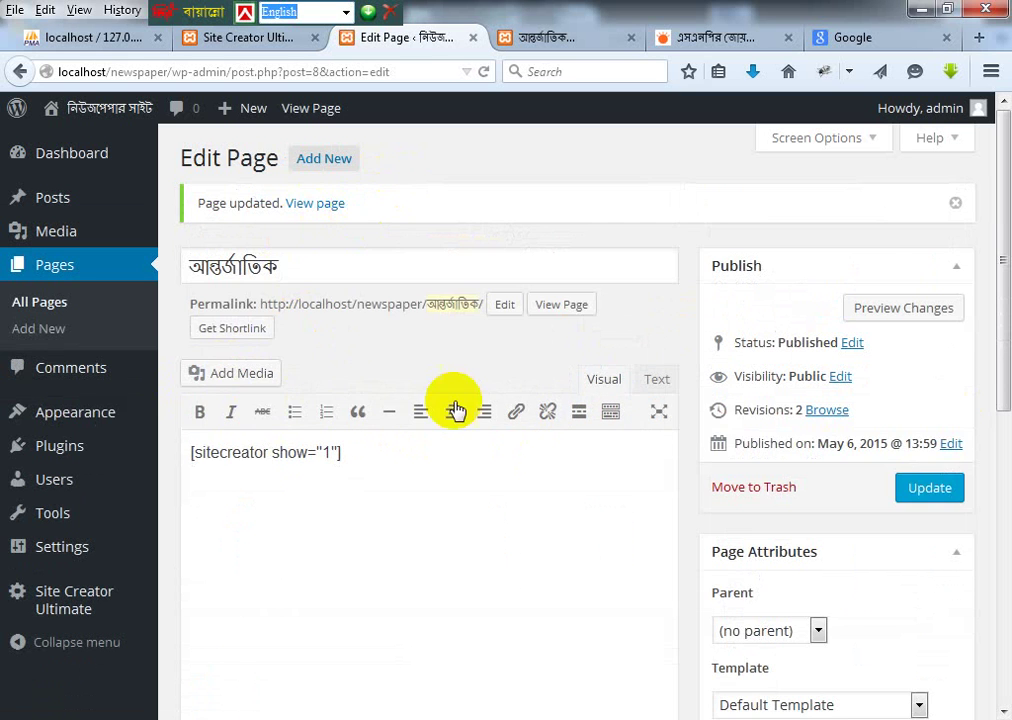
{"action": "left_click", "coordinate": [566, 37]}
{"action": "left_click", "coordinate": [295, 198]}
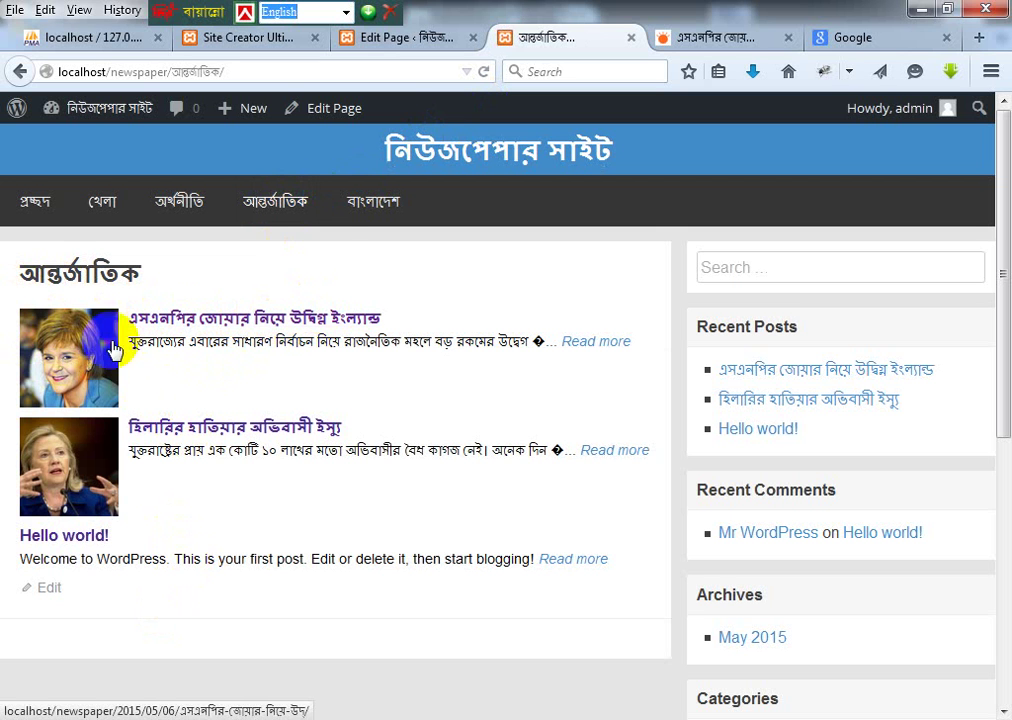
Step: Inspect the first post's excerpt on the live আন্তর্জাতিক page, then return to its editor
{"action": "left_click_drag", "start_coordinate": [140, 342], "coordinate": [535, 336]}
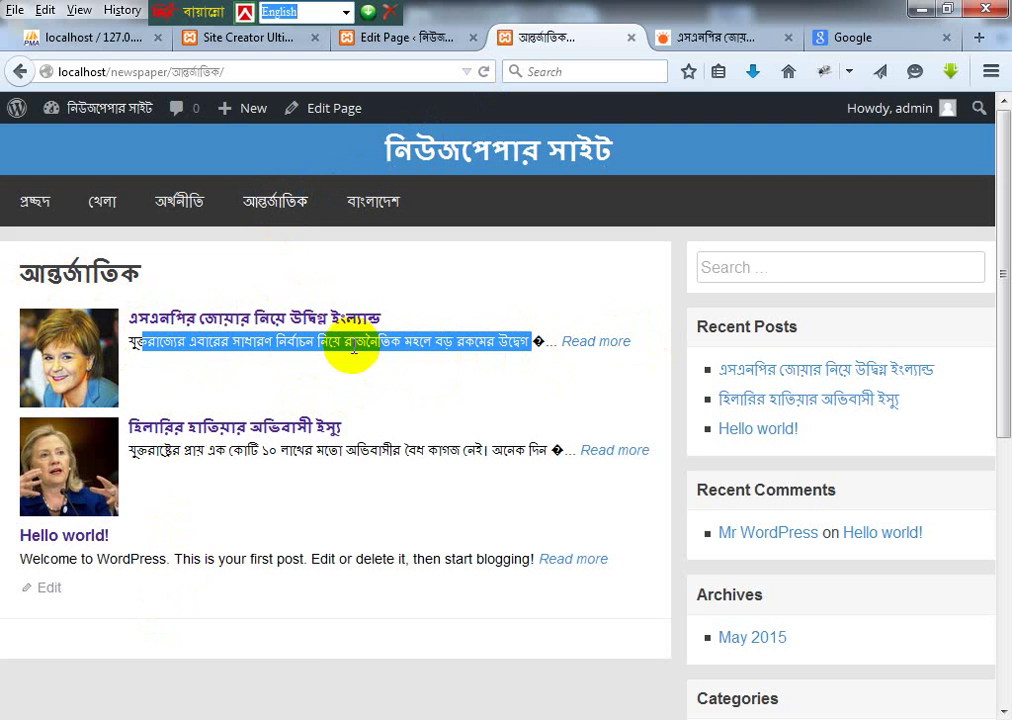
{"action": "left_click", "coordinate": [399, 370]}
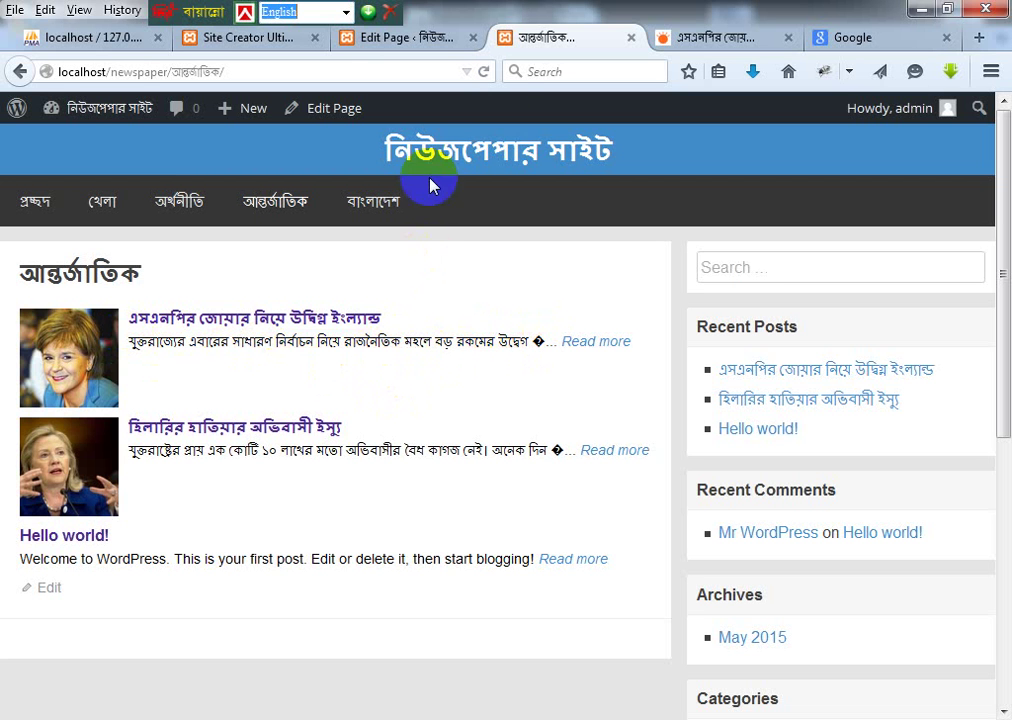
{"action": "left_click", "coordinate": [428, 48]}
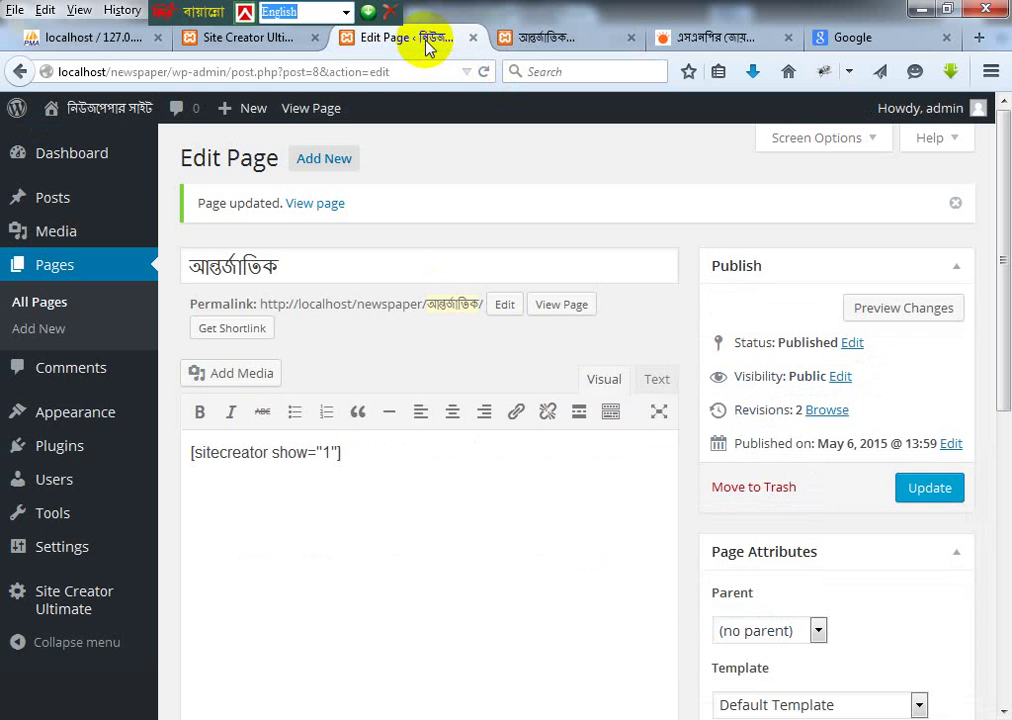
Step: Set the layout 1 post title position to TOP
{"action": "left_click", "coordinate": [290, 40]}
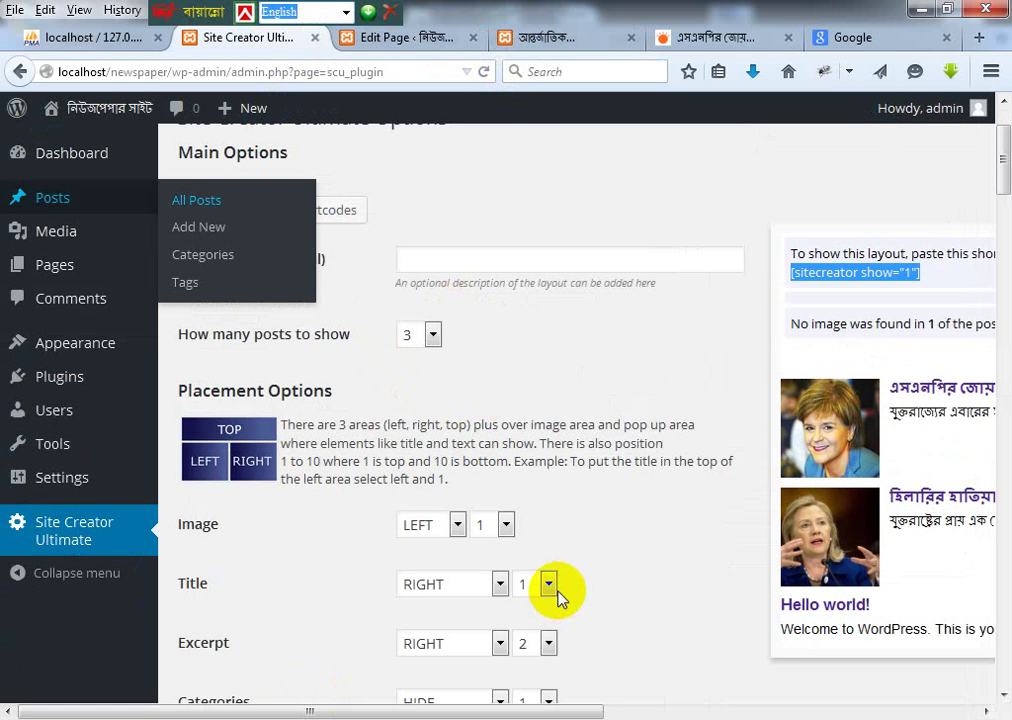
{"action": "left_click", "coordinate": [923, 290]}
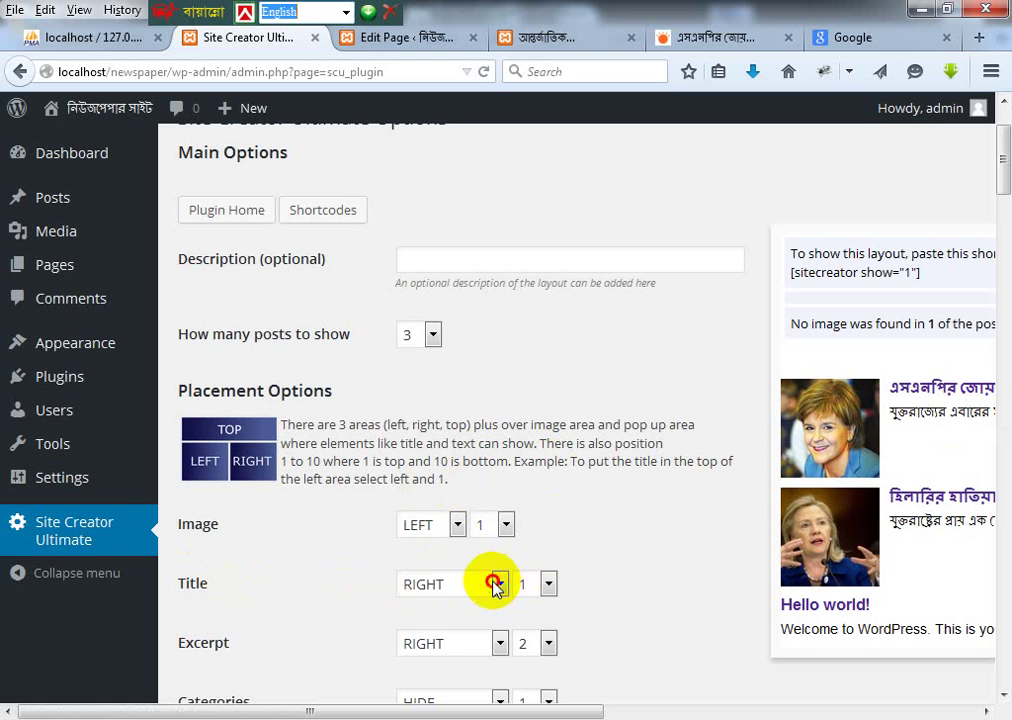
{"action": "left_click", "coordinate": [458, 589]}
{"action": "left_click", "coordinate": [441, 627]}
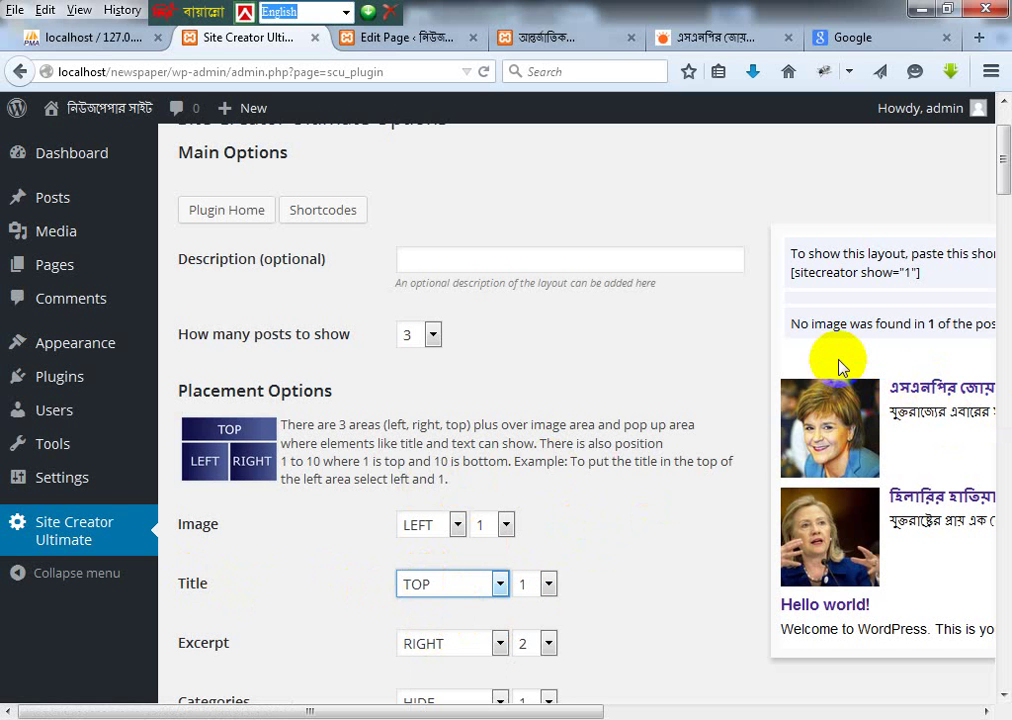
Step: Review the Categories position, leaving it HIDE, then view the আন্তর্জাতিক page
{"action": "scroll", "coordinate": [452, 582], "scroll_direction": "down", "scroll_amount": 2}
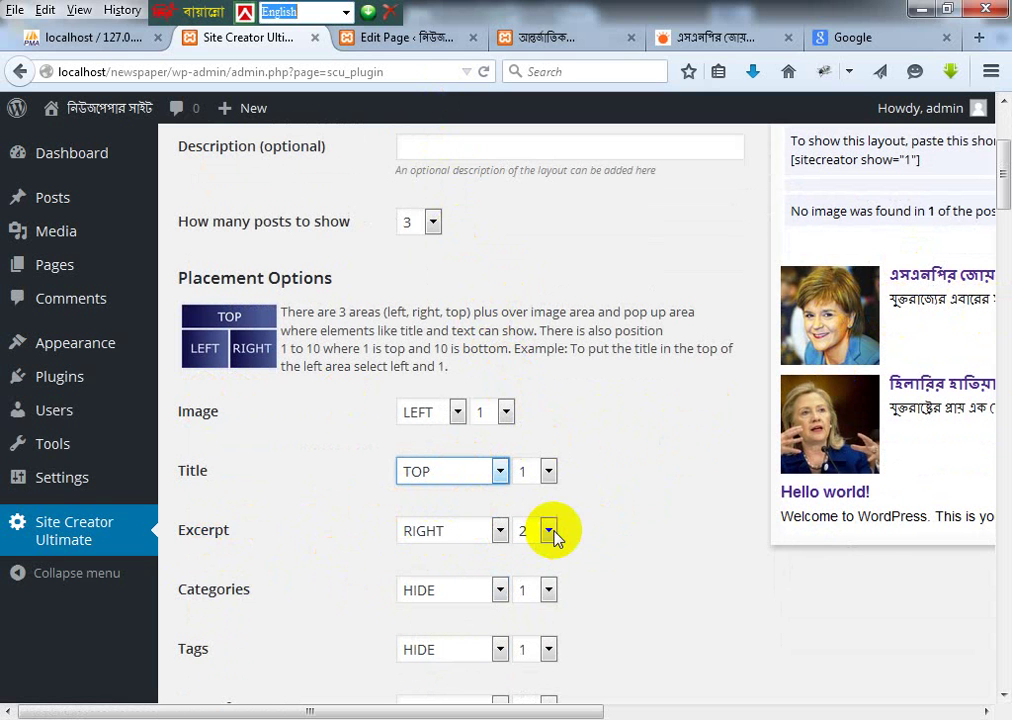
{"action": "scroll", "coordinate": [549, 533], "scroll_direction": "down", "scroll_amount": 2}
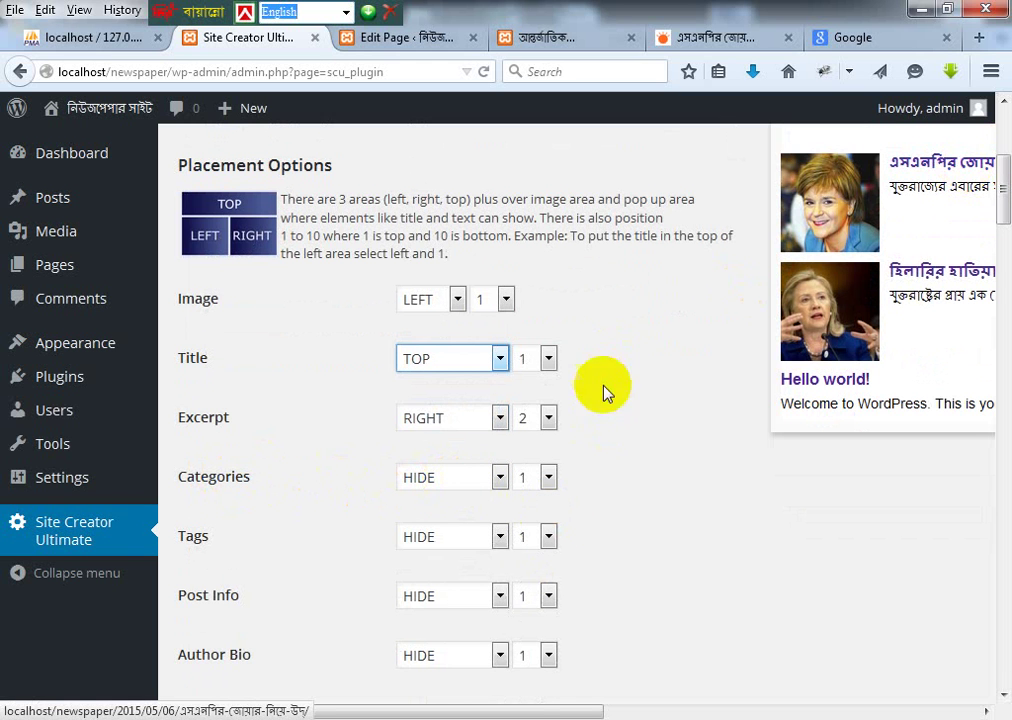
{"action": "left_click", "coordinate": [500, 478]}
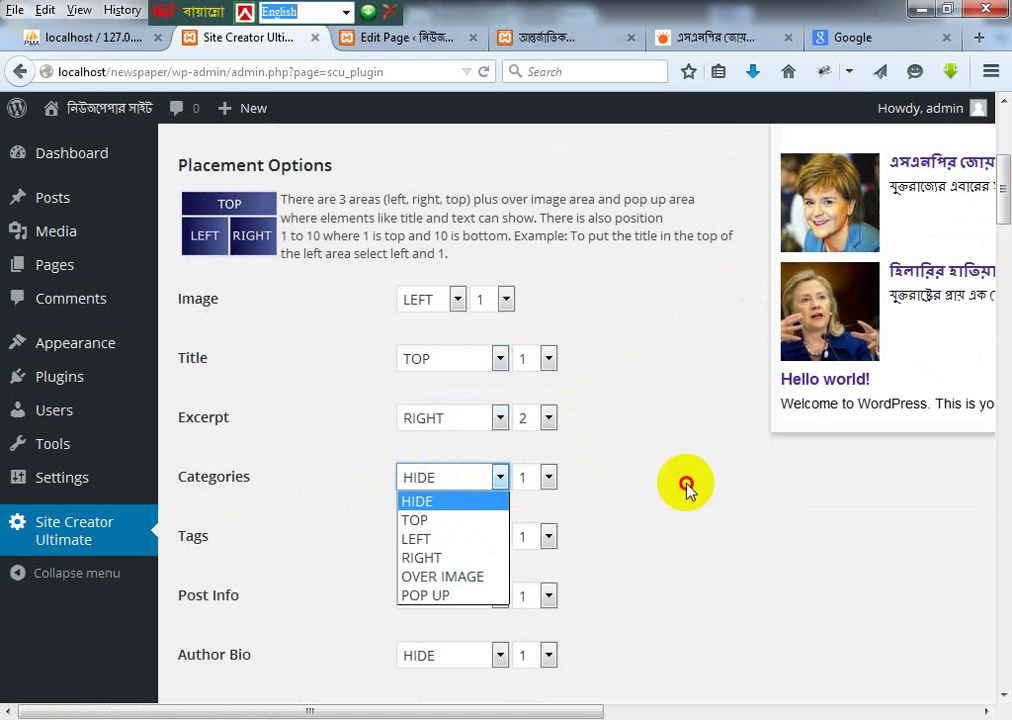
{"action": "left_click", "coordinate": [684, 486]}
{"action": "left_click", "coordinate": [455, 478]}
{"action": "left_click", "coordinate": [470, 476]}
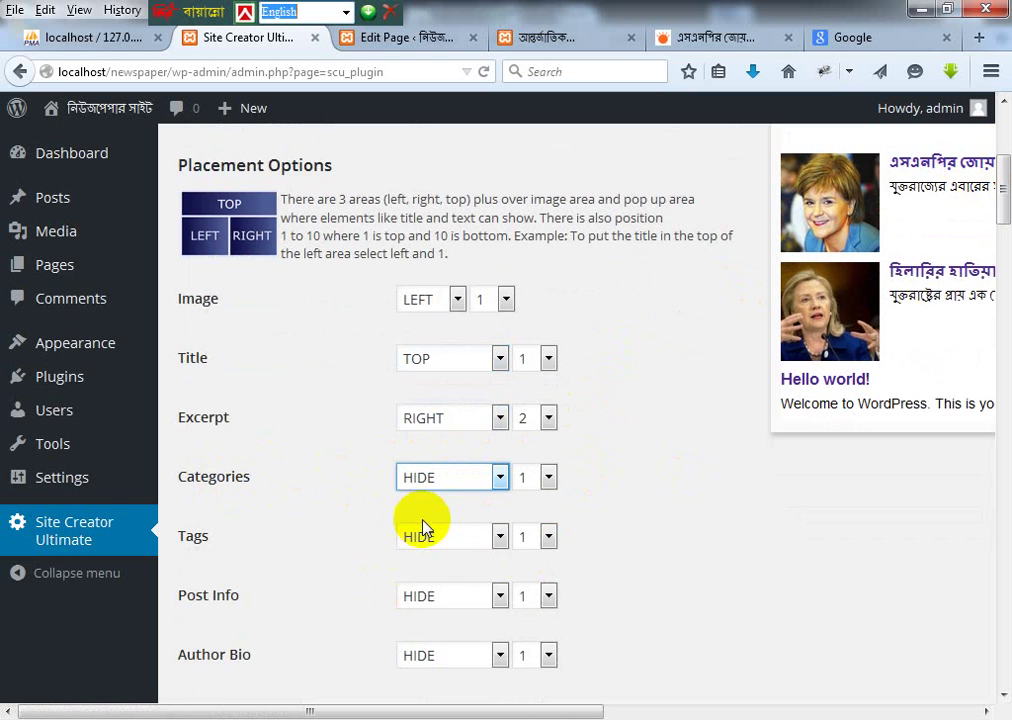
{"action": "scroll", "coordinate": [420, 518], "scroll_direction": "down", "scroll_amount": 2}
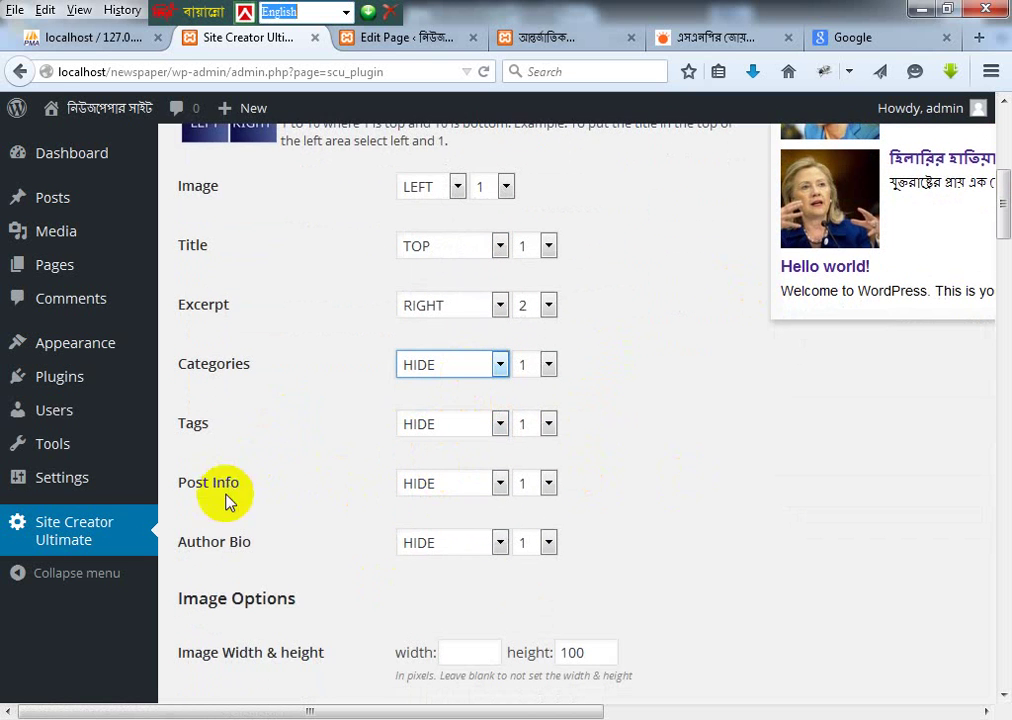
{"action": "scroll", "coordinate": [368, 500], "scroll_direction": "down", "scroll_amount": 8}
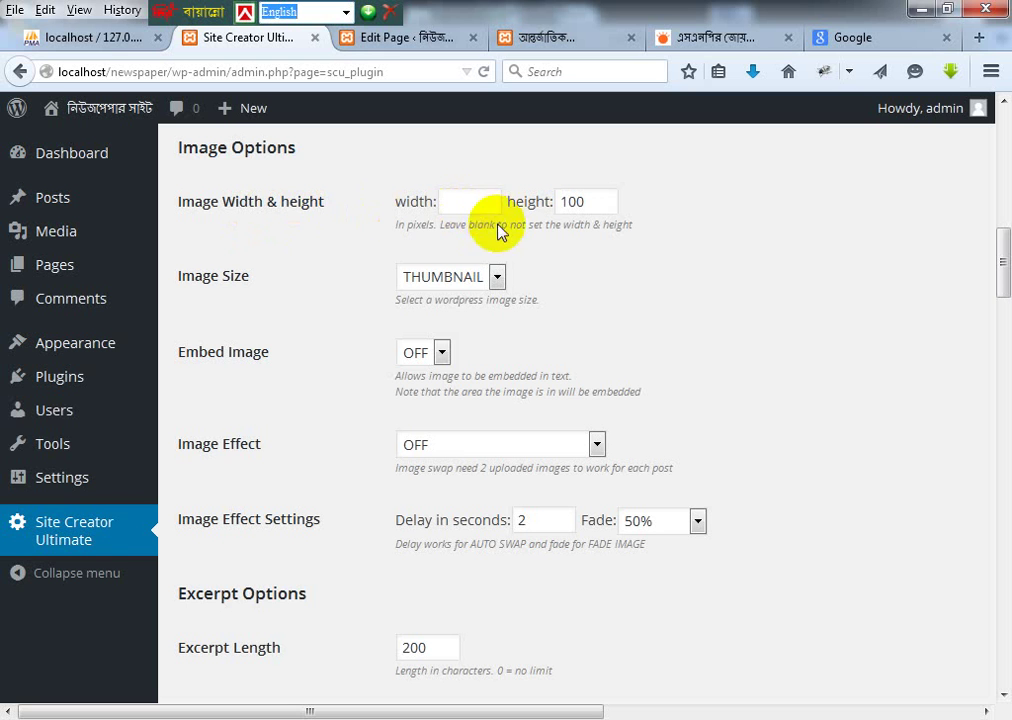
{"action": "left_click", "coordinate": [577, 38]}
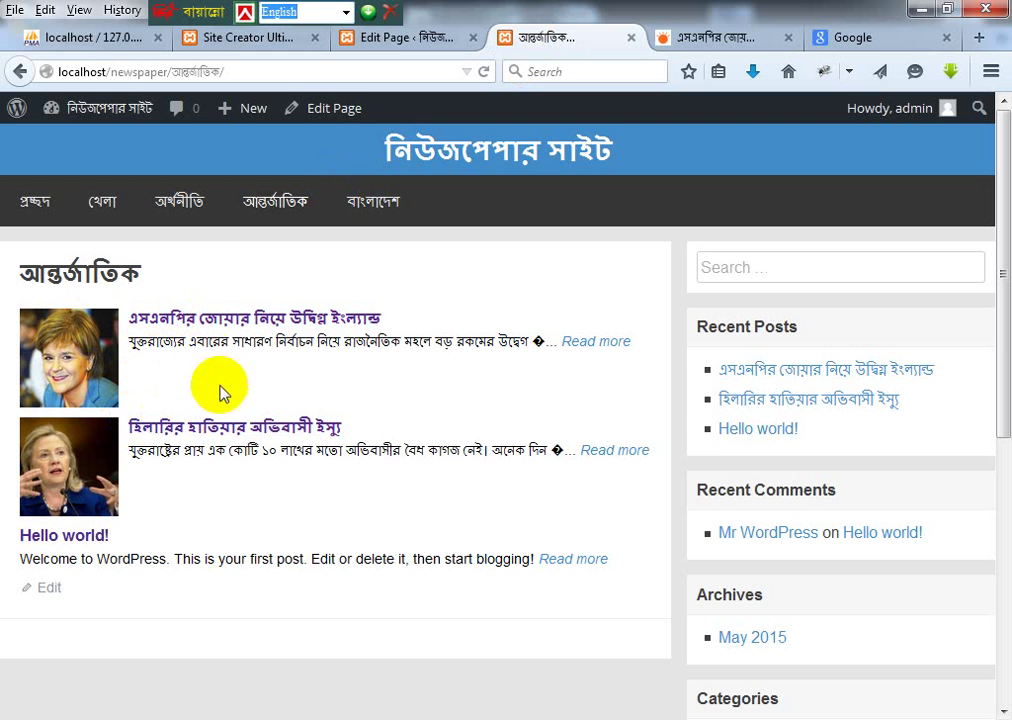
Step: Enter an image width of 200 and leave the image height blank
{"action": "left_click", "coordinate": [402, 36]}
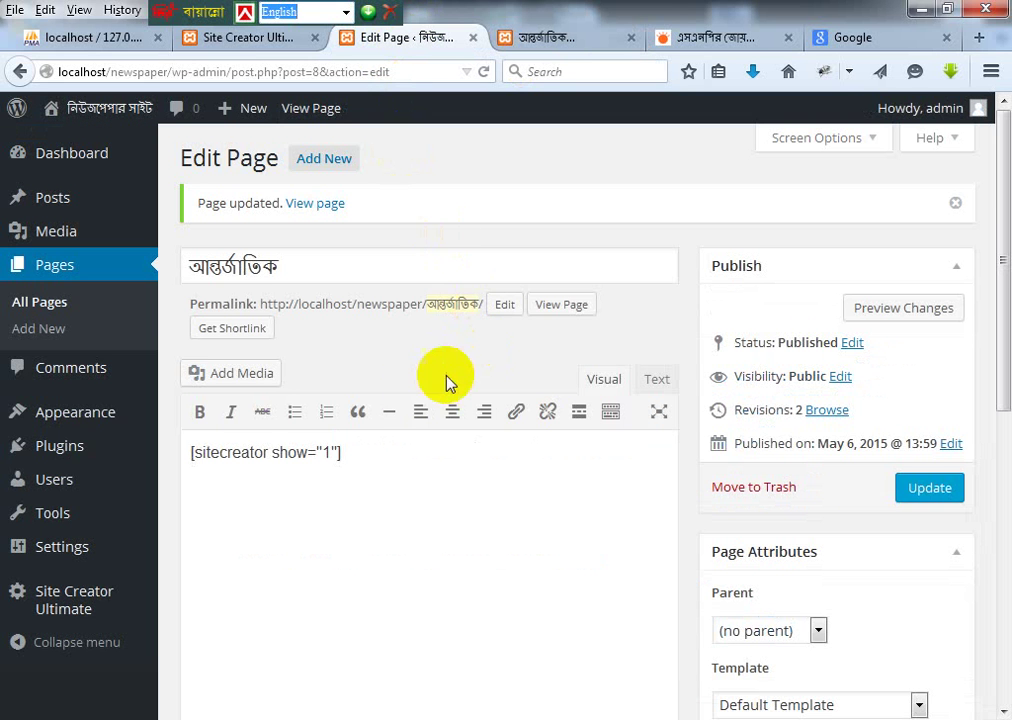
{"action": "left_click", "coordinate": [250, 37]}
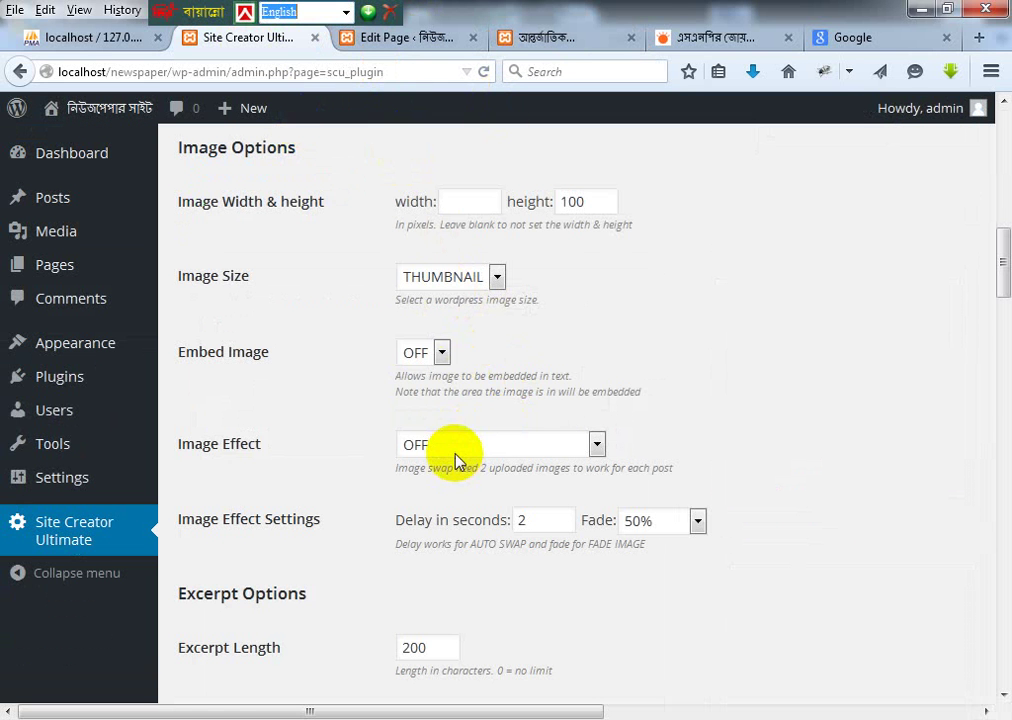
{"action": "scroll", "coordinate": [452, 430], "scroll_direction": "down", "scroll_amount": 6}
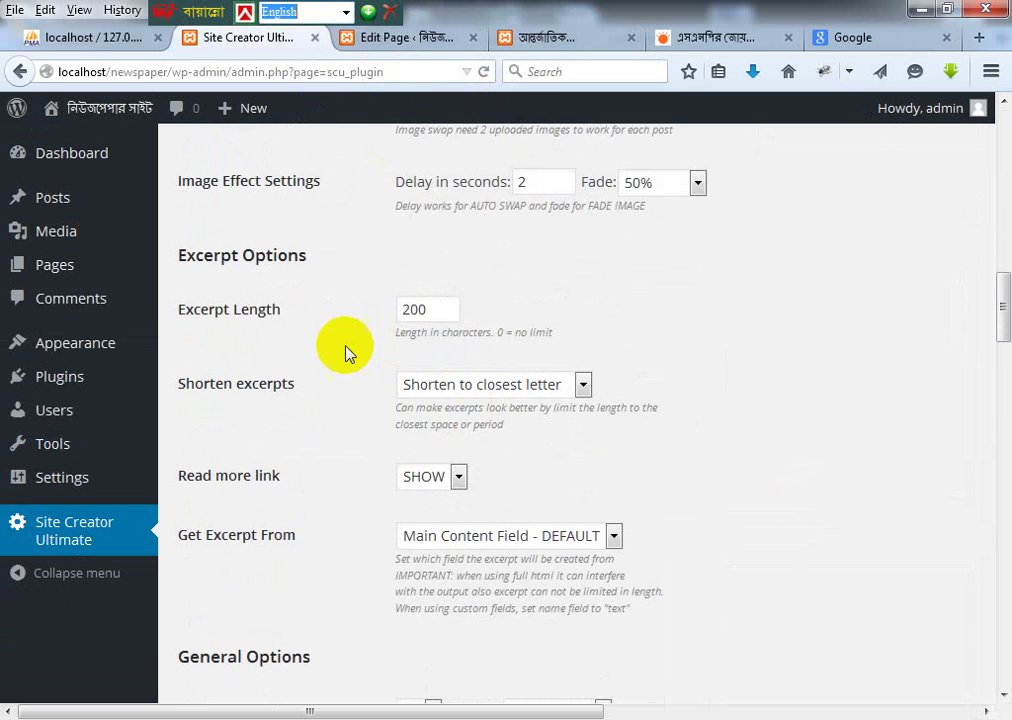
{"action": "scroll", "coordinate": [370, 340], "scroll_direction": "up", "scroll_amount": 2}
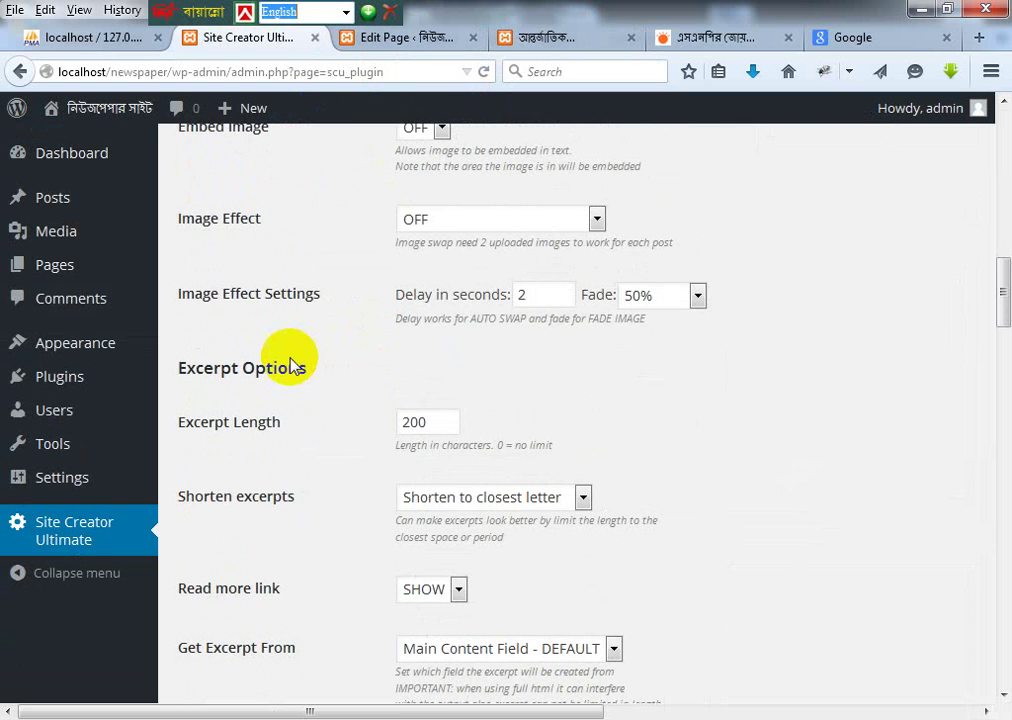
{"action": "scroll", "coordinate": [335, 365], "scroll_direction": "up", "scroll_amount": 1}
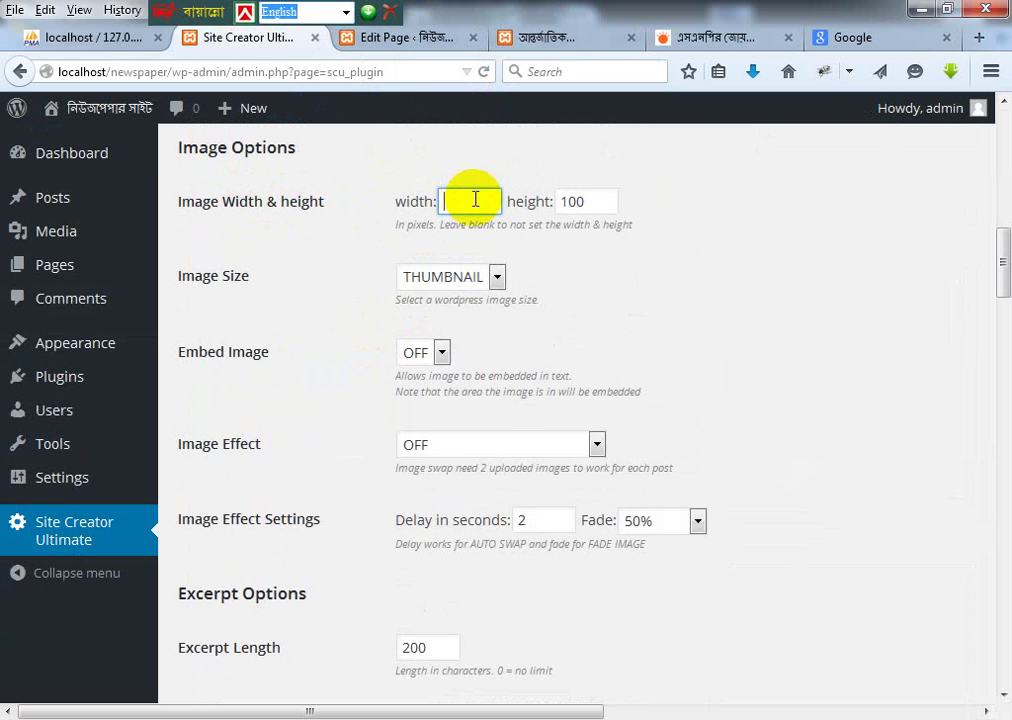
{"action": "key", "text": "Tab"}
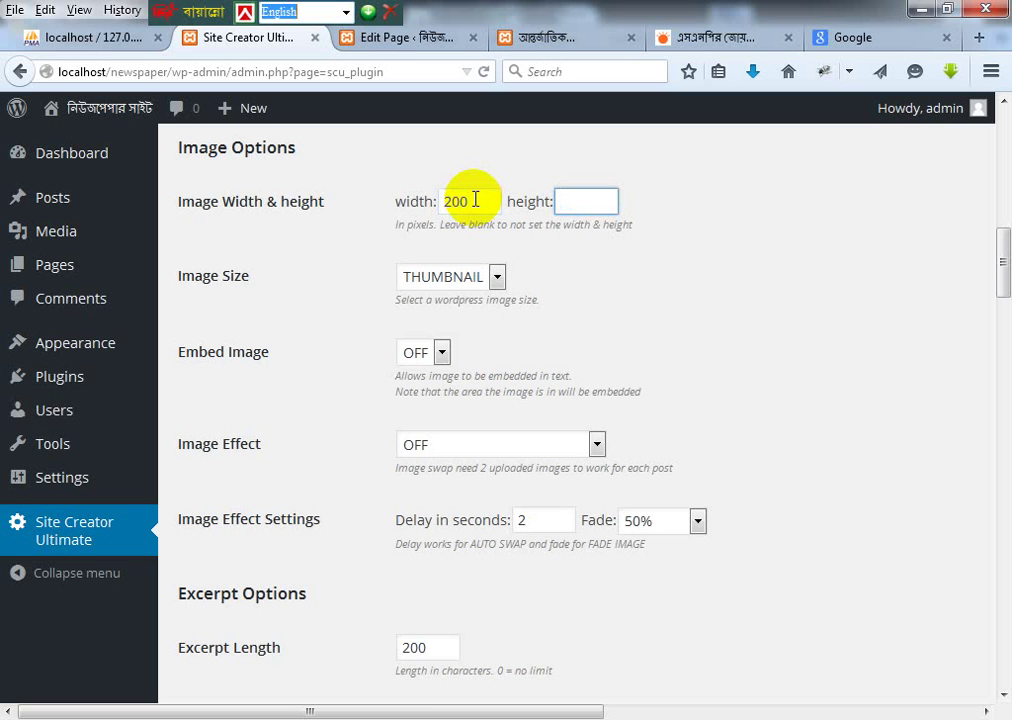
Step: Keep Image Size at THUMBNAIL and Embed Image OFF
{"action": "left_click", "coordinate": [497, 279]}
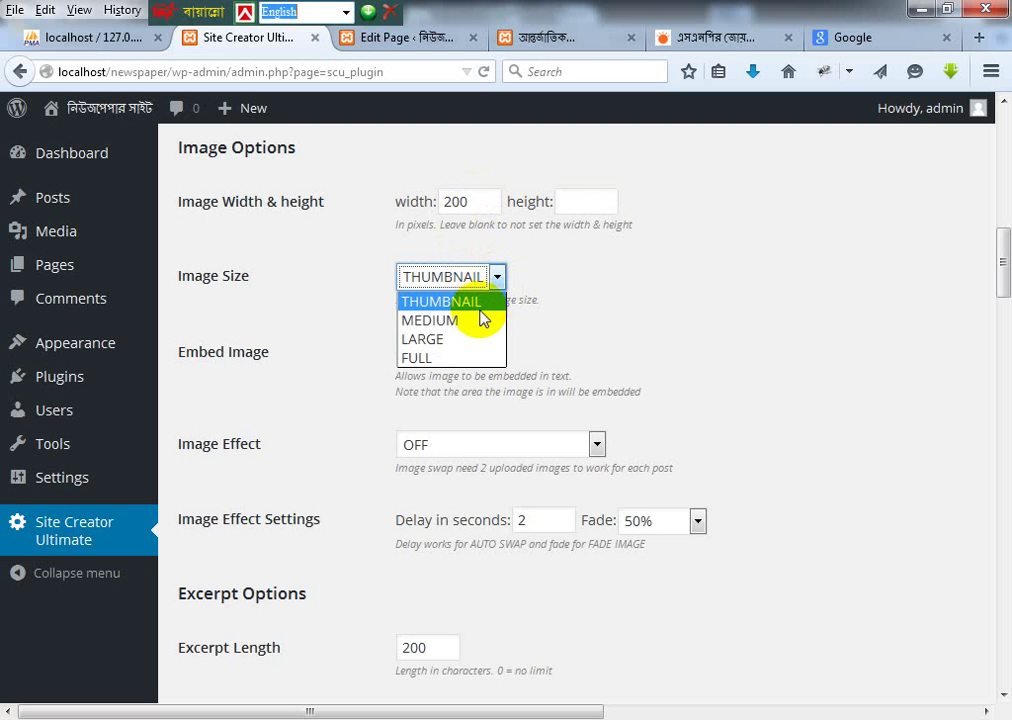
{"action": "left_click", "coordinate": [558, 290]}
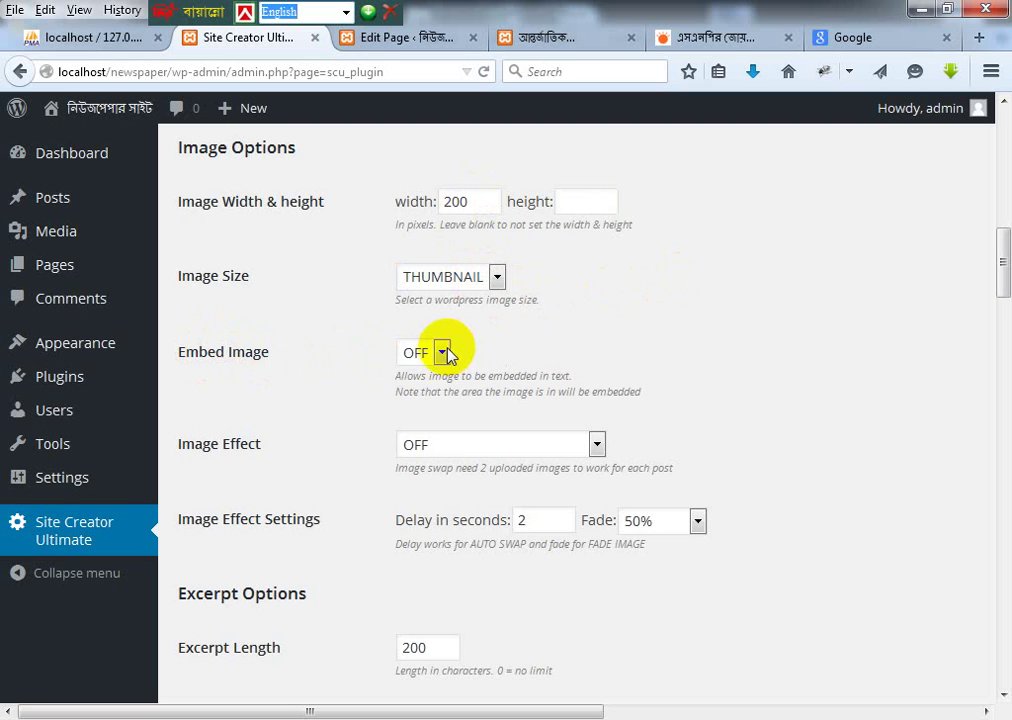
{"action": "left_click", "coordinate": [443, 352]}
{"action": "left_click", "coordinate": [571, 334]}
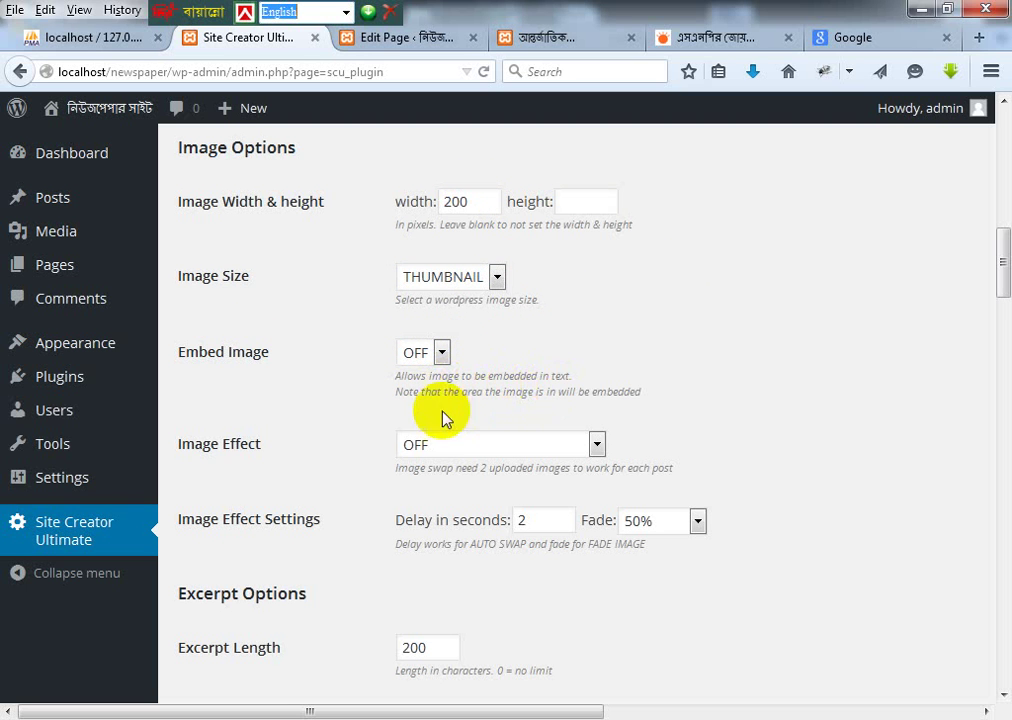
{"action": "scroll", "coordinate": [418, 400], "scroll_direction": "down", "scroll_amount": 4}
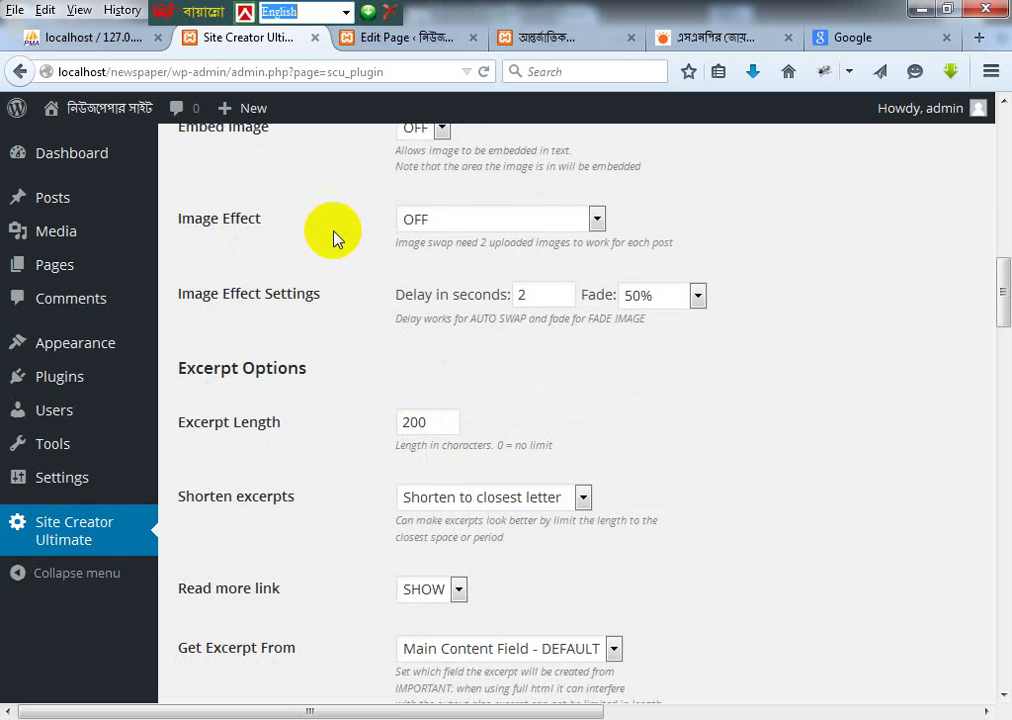
{"action": "scroll", "coordinate": [290, 275], "scroll_direction": "up", "scroll_amount": 2}
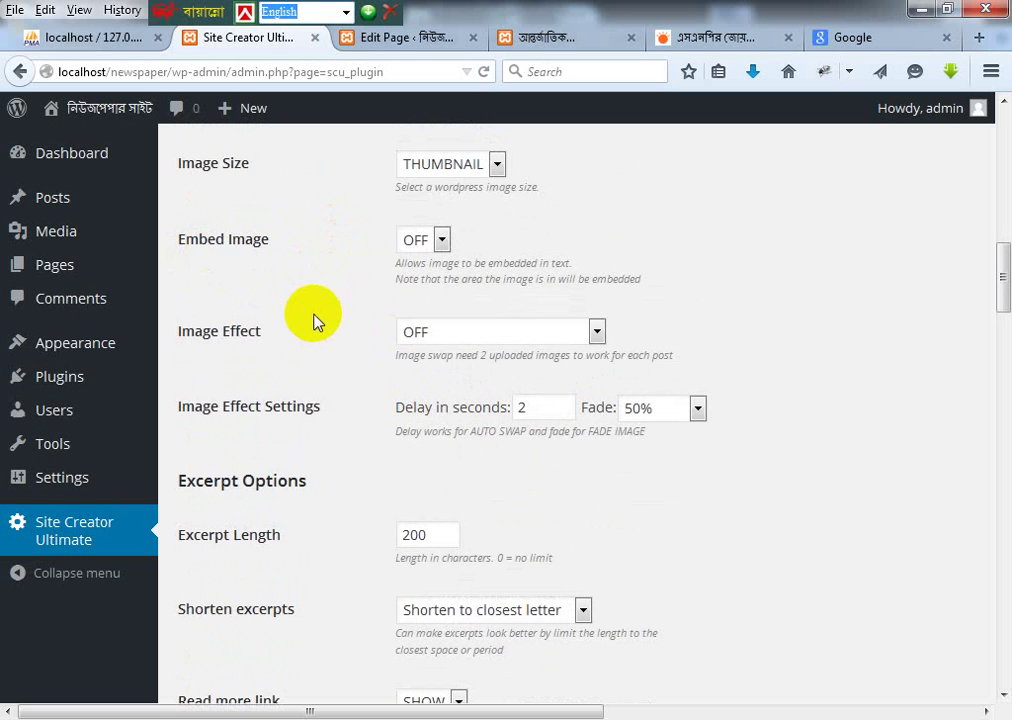
{"action": "scroll", "coordinate": [282, 420], "scroll_direction": "down", "scroll_amount": 2}
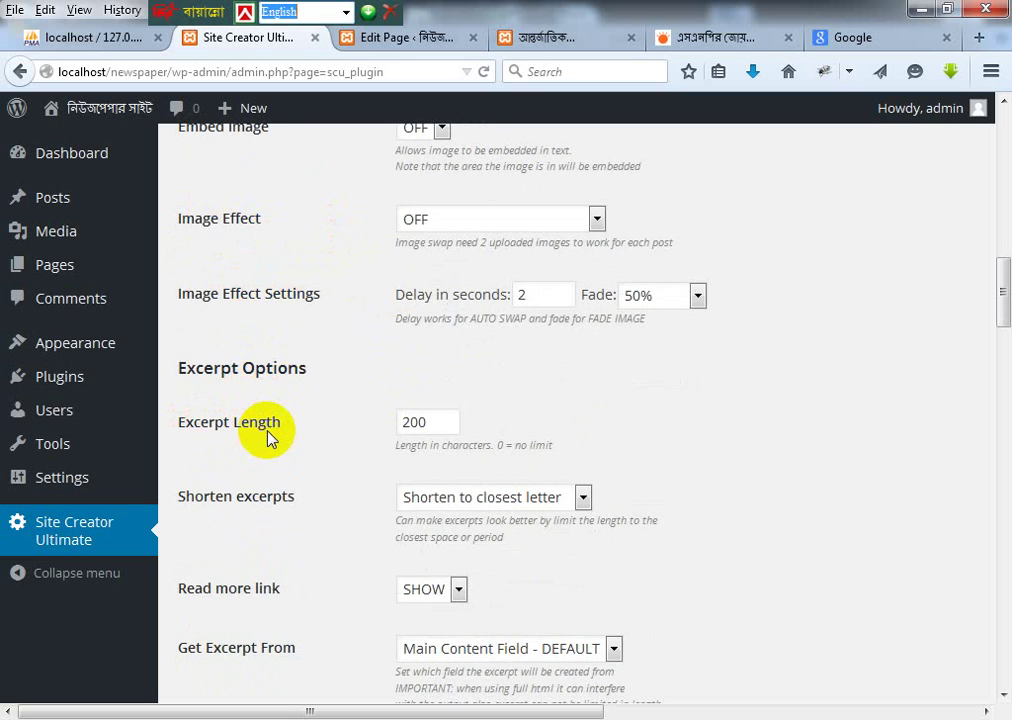
Step: Check the live আন্তর্জাতিক page, then return to the Site Creator Ultimate settings
{"action": "left_click", "coordinate": [398, 38]}
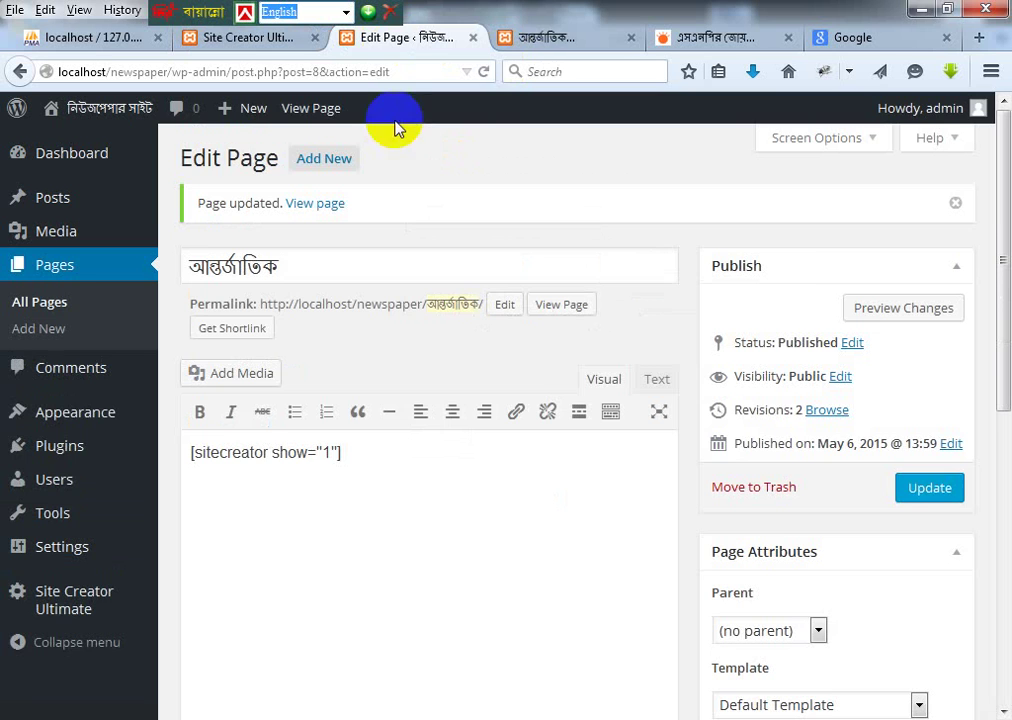
{"action": "left_click", "coordinate": [538, 40]}
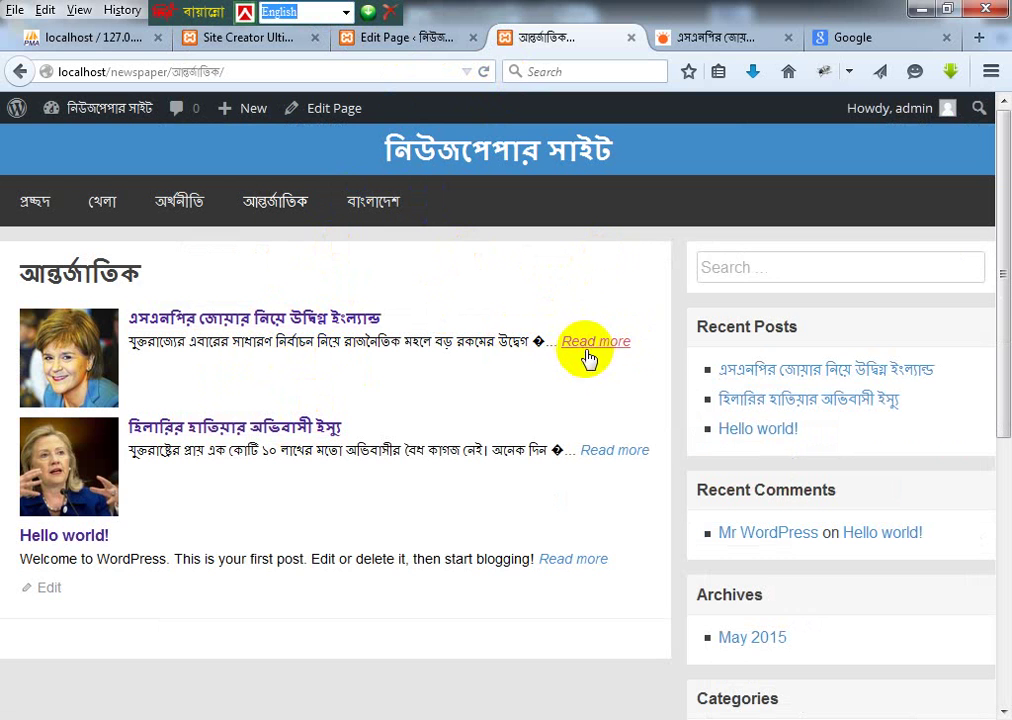
{"action": "left_click", "coordinate": [407, 40]}
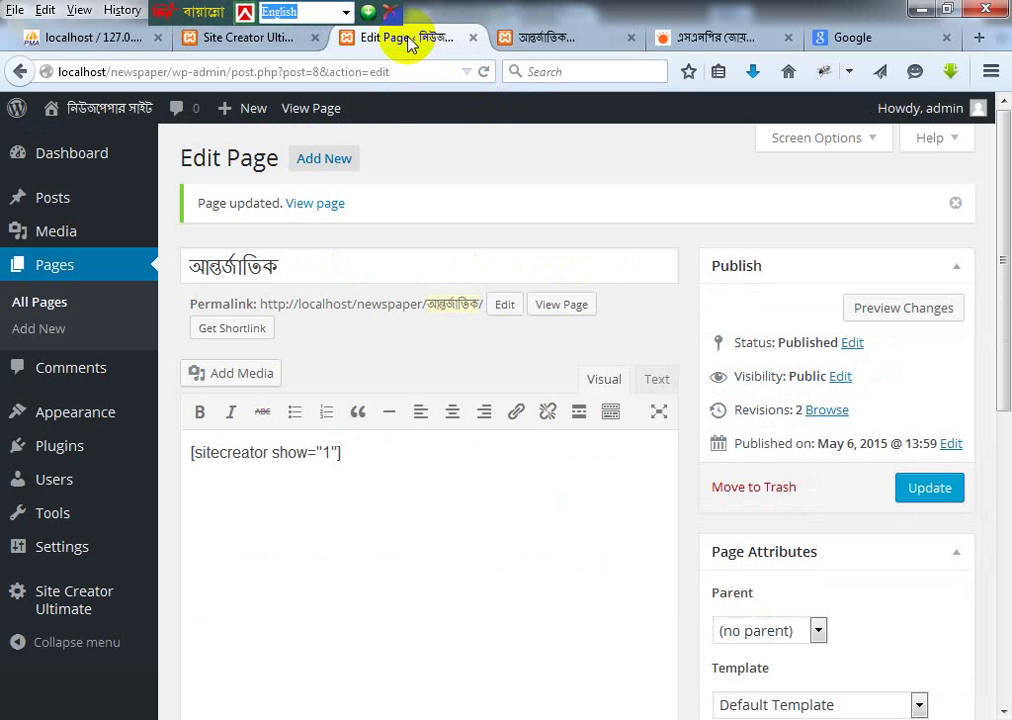
{"action": "left_click", "coordinate": [276, 45]}
Step: Change Excerpt Length from 200 to 700 and save the layout settings
{"action": "left_click_drag", "start_coordinate": [429, 420], "coordinate": [334, 421]}
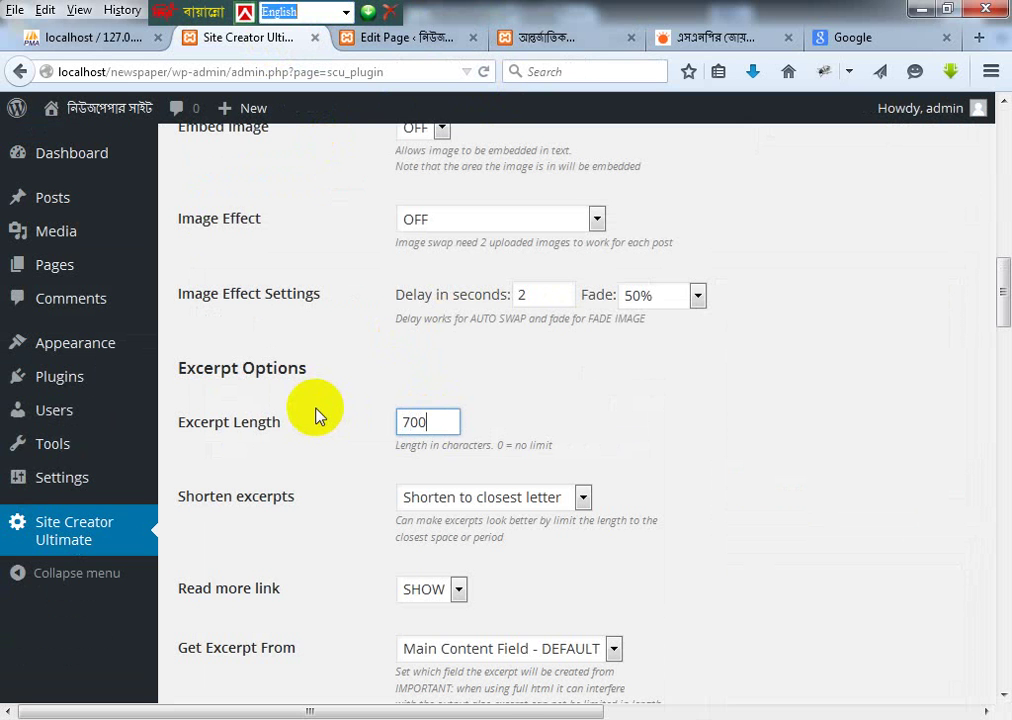
{"action": "scroll", "coordinate": [726, 425], "scroll_direction": "down", "scroll_amount": 5}
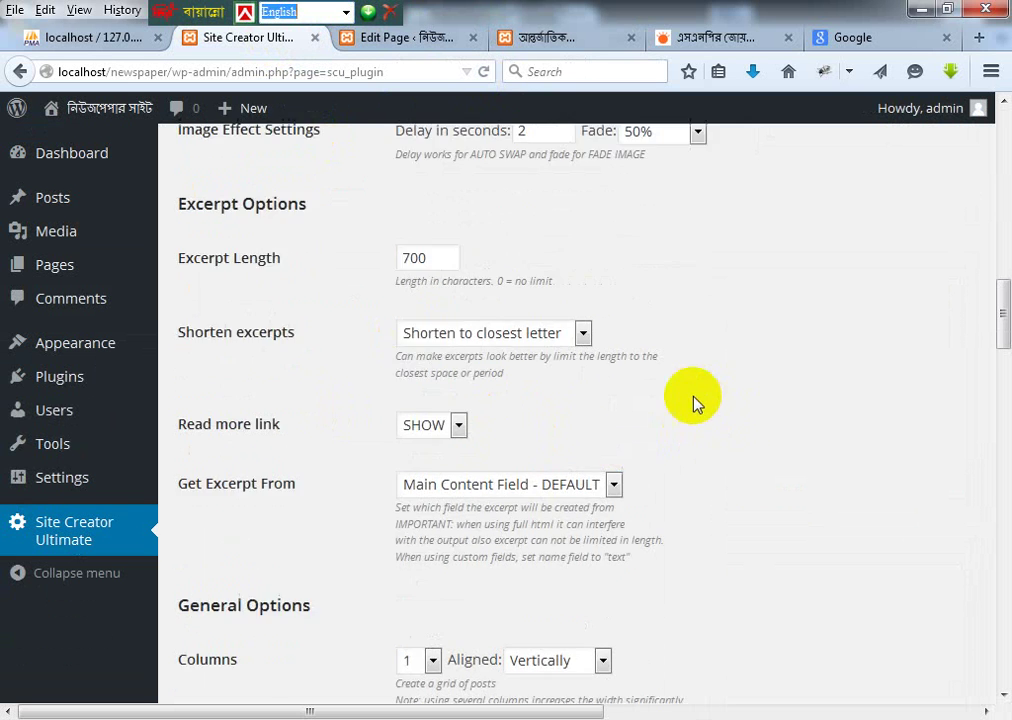
{"action": "scroll", "coordinate": [470, 395], "scroll_direction": "down", "scroll_amount": 4}
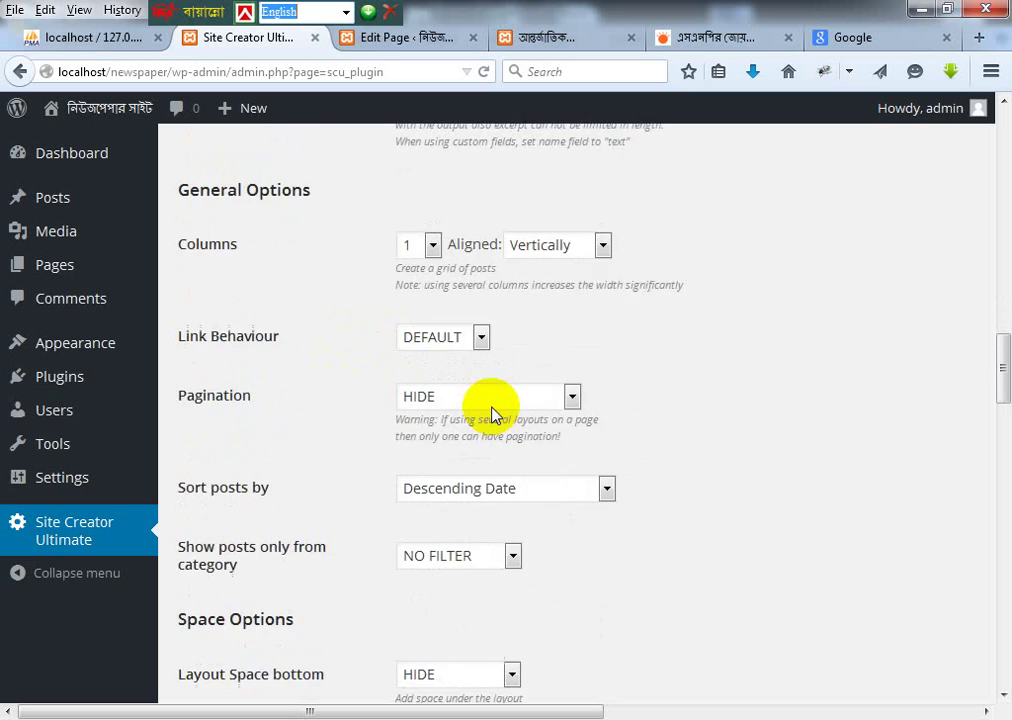
{"action": "scroll", "coordinate": [340, 375], "scroll_direction": "down", "scroll_amount": 4}
{"action": "scroll", "coordinate": [520, 430], "scroll_direction": "down", "scroll_amount": 9}
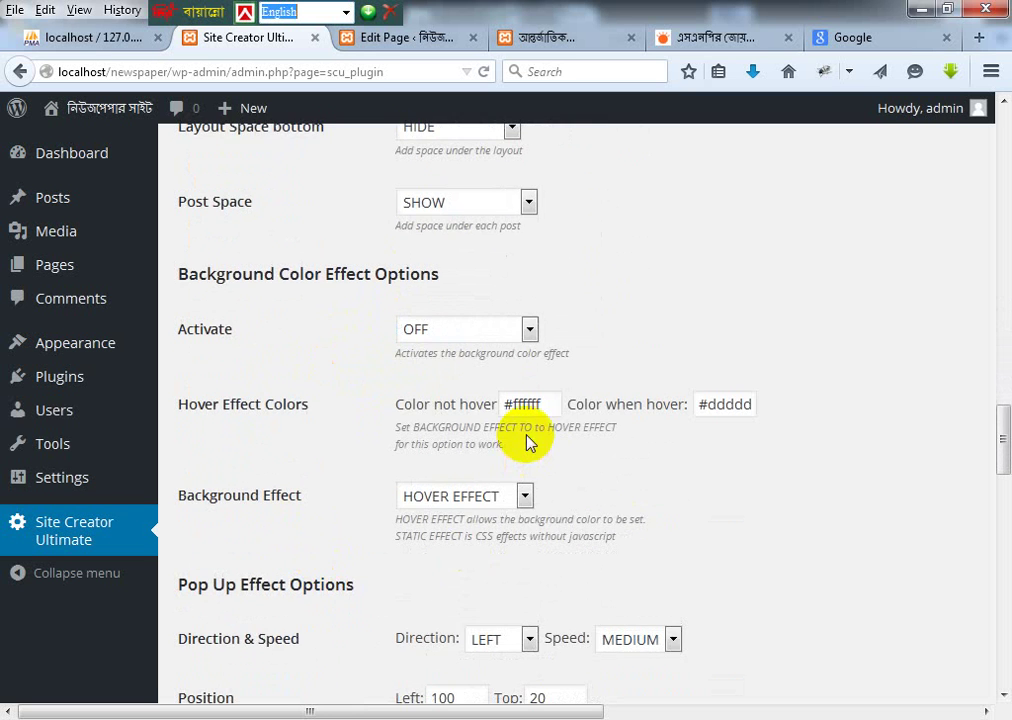
{"action": "scroll", "coordinate": [510, 427], "scroll_direction": "up", "scroll_amount": 1}
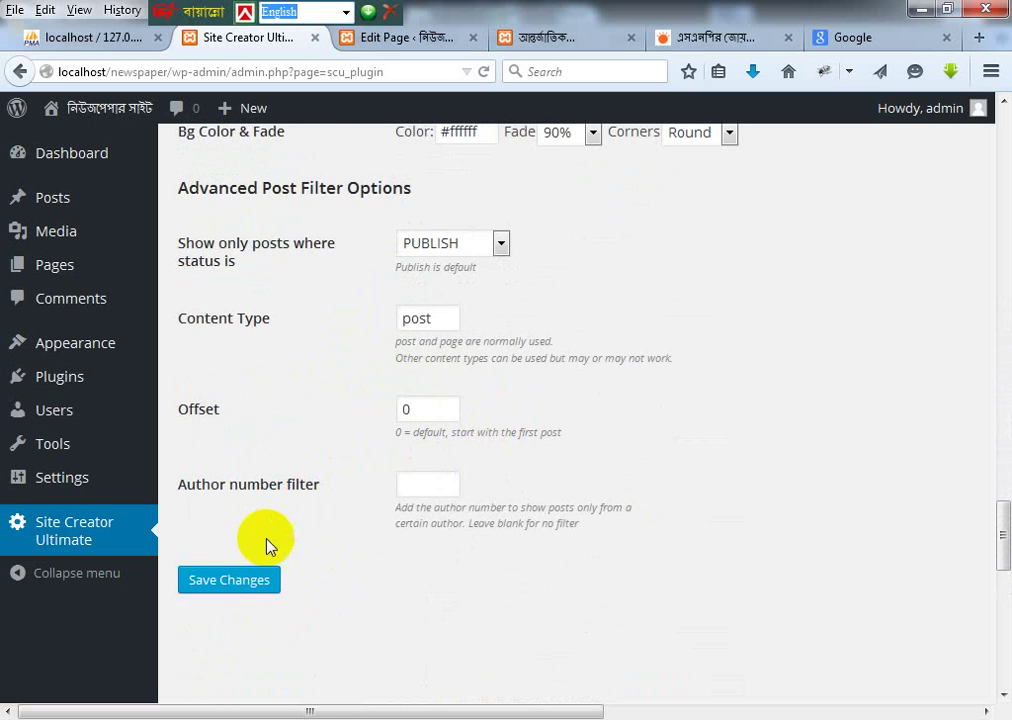
{"action": "left_click", "coordinate": [245, 582]}
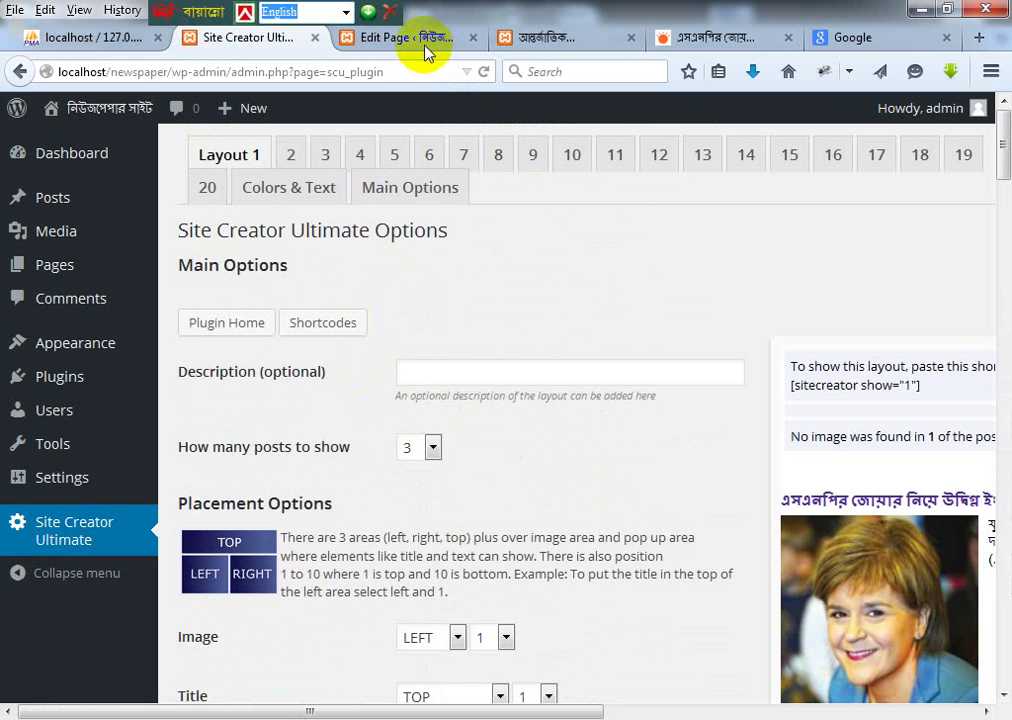
Step: Reload the live আন্তর্জাতিক page to check the larger images, then return to the page editor
{"action": "left_click", "coordinate": [424, 42]}
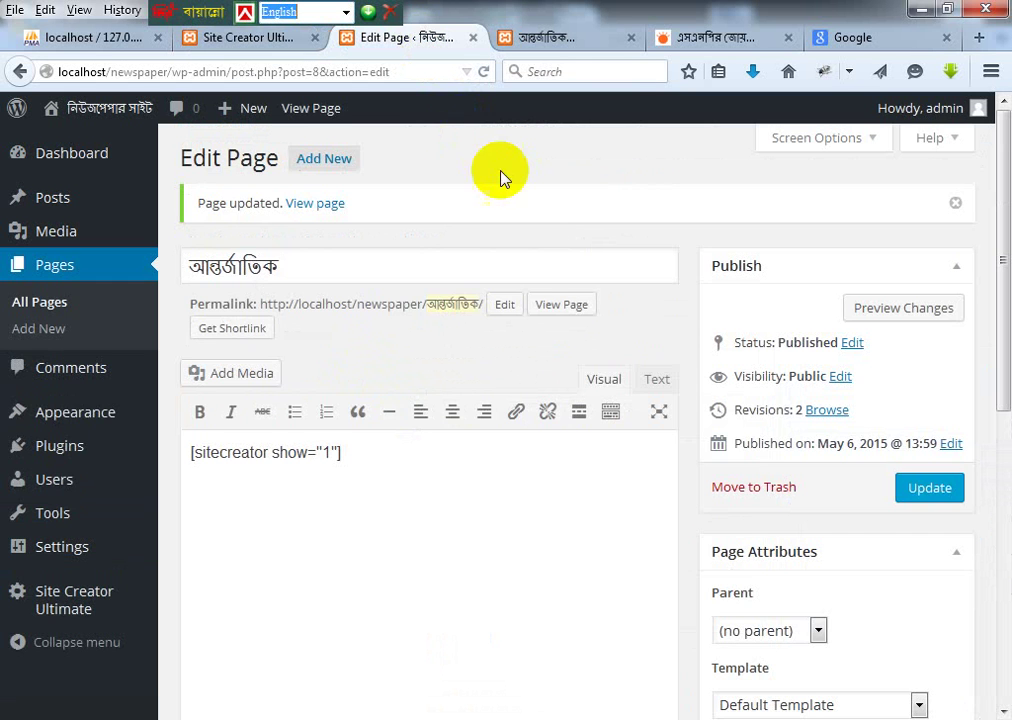
{"action": "left_click", "coordinate": [556, 42]}
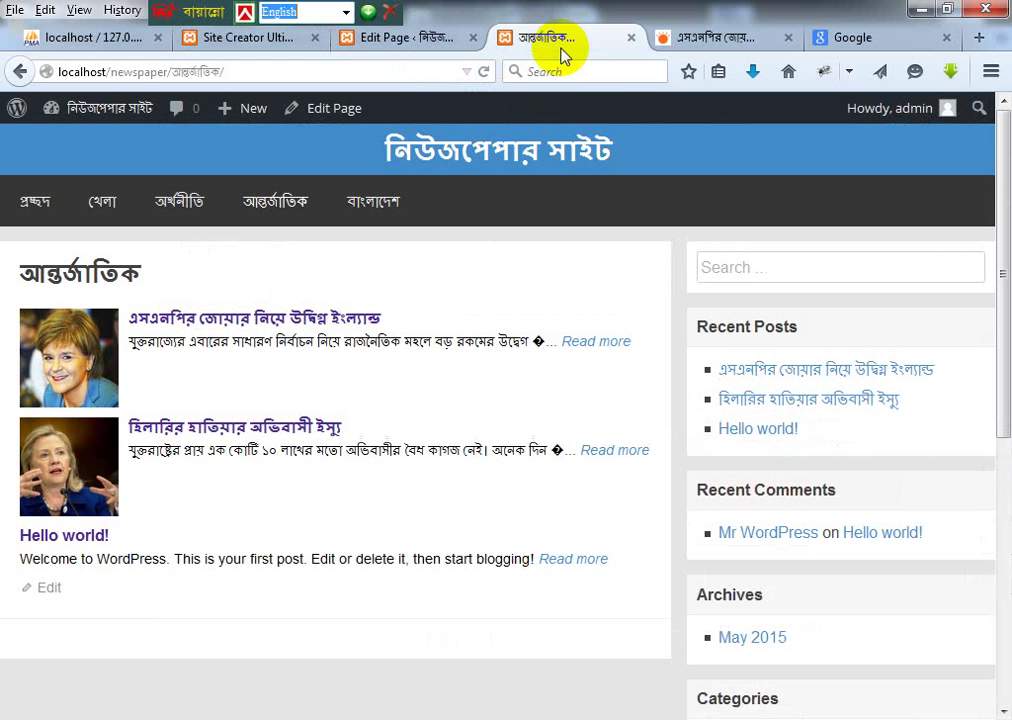
{"action": "left_click", "coordinate": [286, 210]}
{"action": "left_click", "coordinate": [818, 170]}
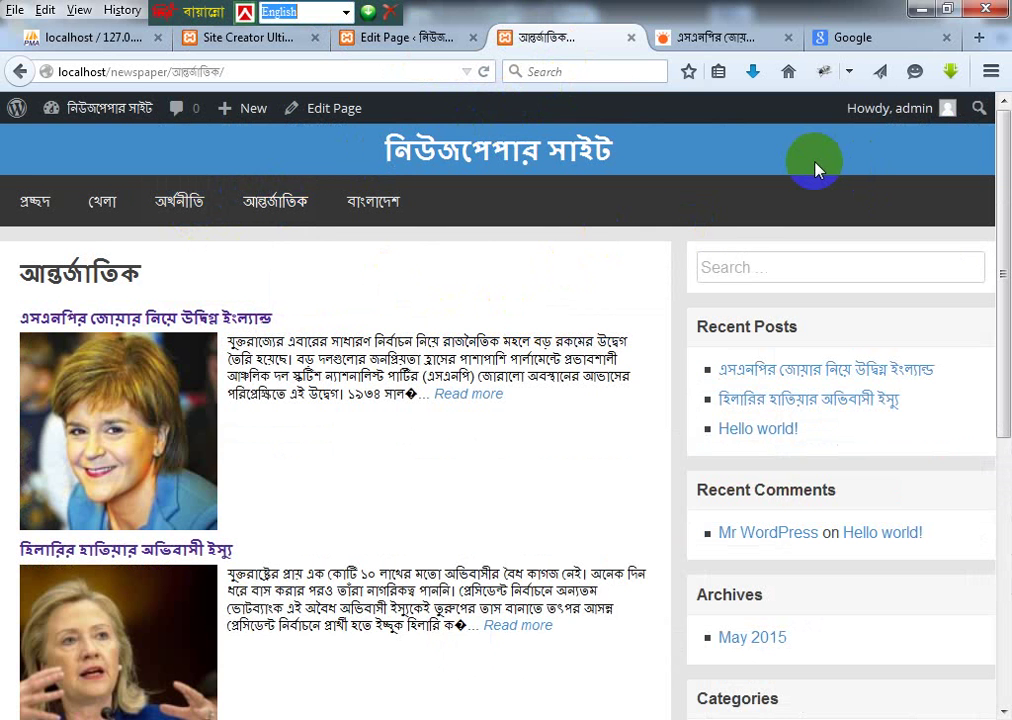
{"action": "scroll", "coordinate": [783, 200], "scroll_direction": "down", "scroll_amount": 4}
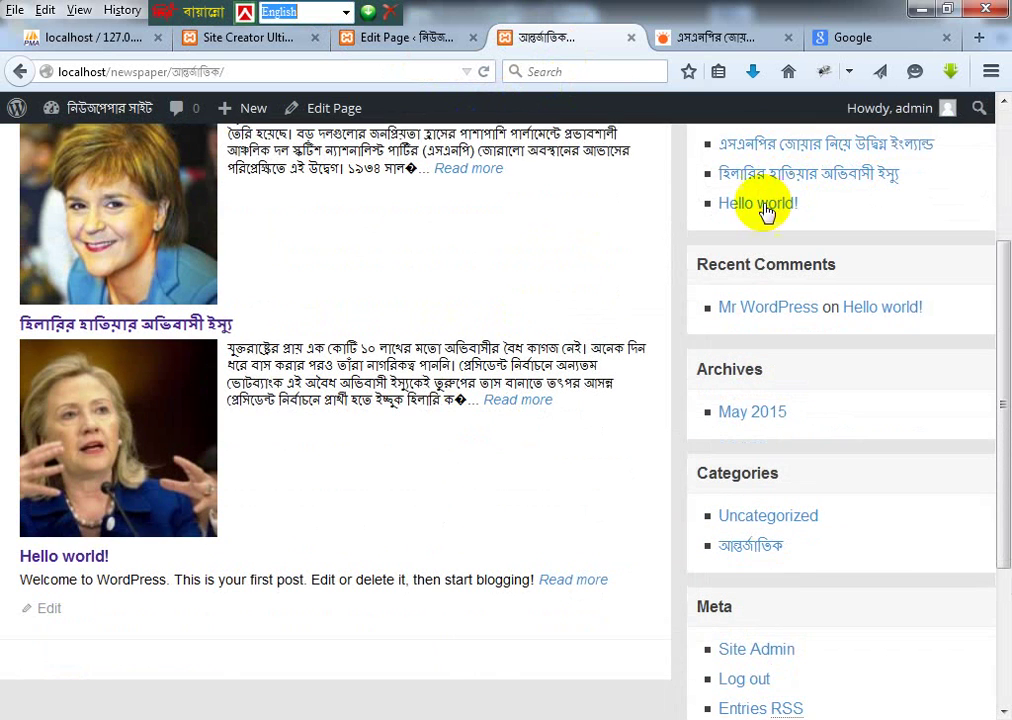
{"action": "scroll", "coordinate": [569, 276], "scroll_direction": "up", "scroll_amount": 4}
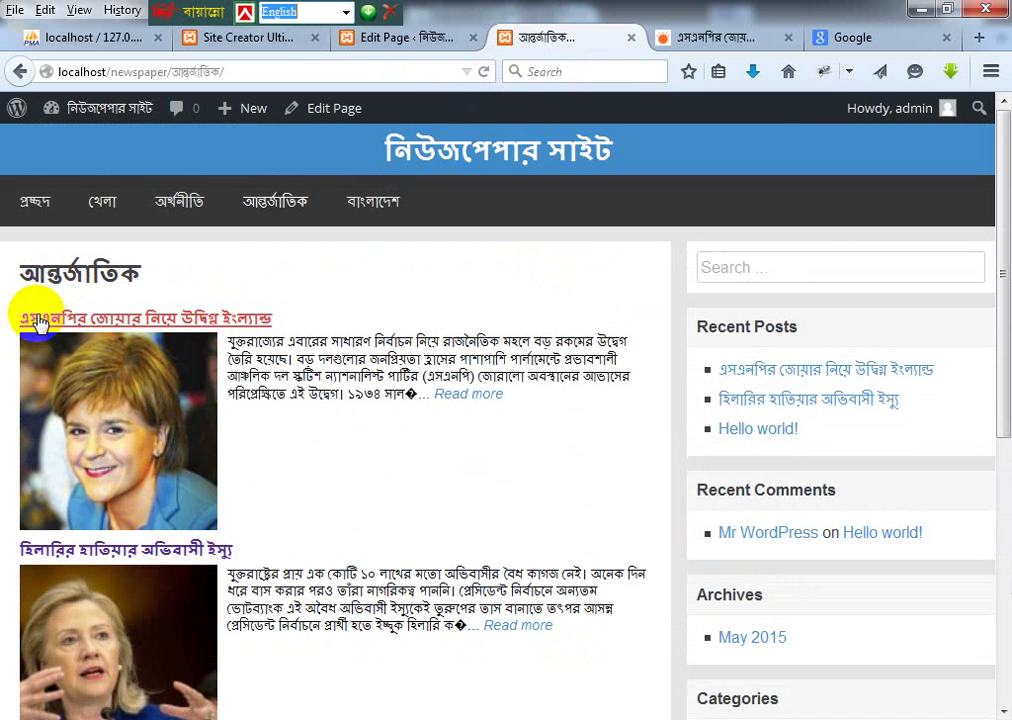
{"action": "left_click", "coordinate": [158, 403]}
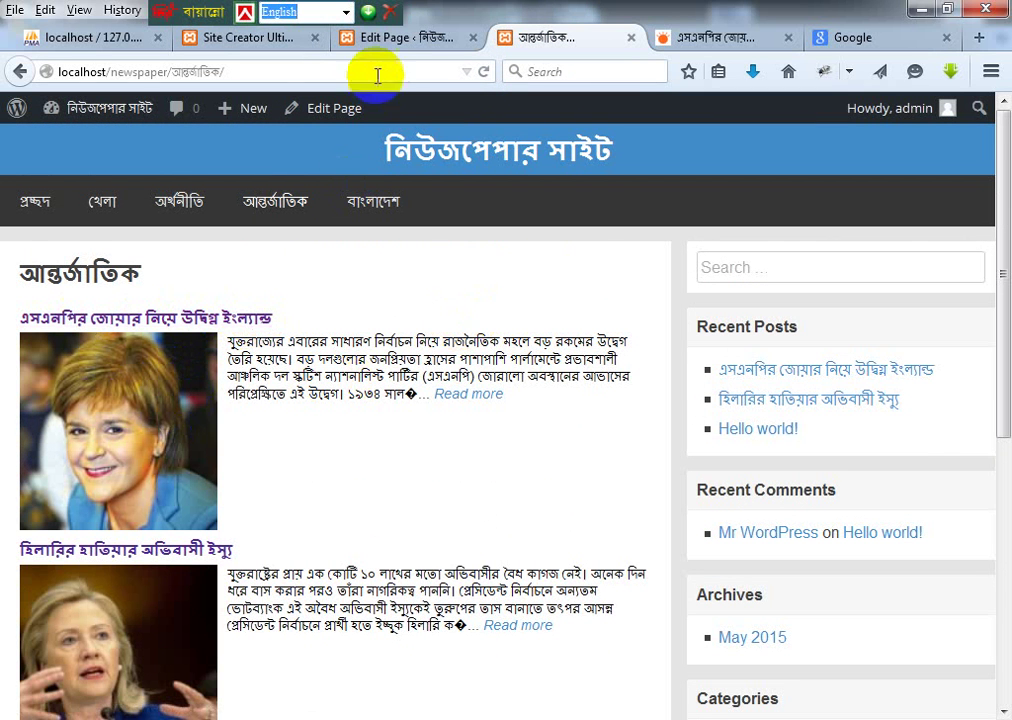
{"action": "left_click", "coordinate": [398, 38]}
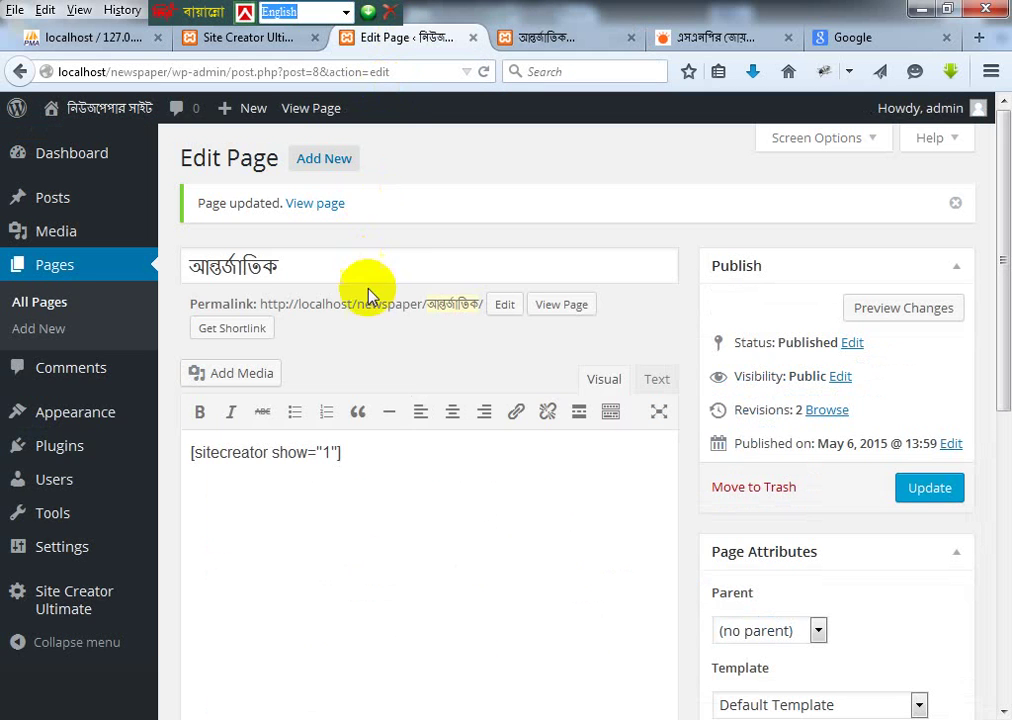
Step: Scroll through the Site Creator Ultimate options and select the Excerpt Length value 700
{"action": "left_click", "coordinate": [248, 38]}
{"action": "scroll", "coordinate": [465, 505], "scroll_direction": "down", "scroll_amount": 4}
{"action": "scroll", "coordinate": [465, 505], "scroll_direction": "down", "scroll_amount": 4}
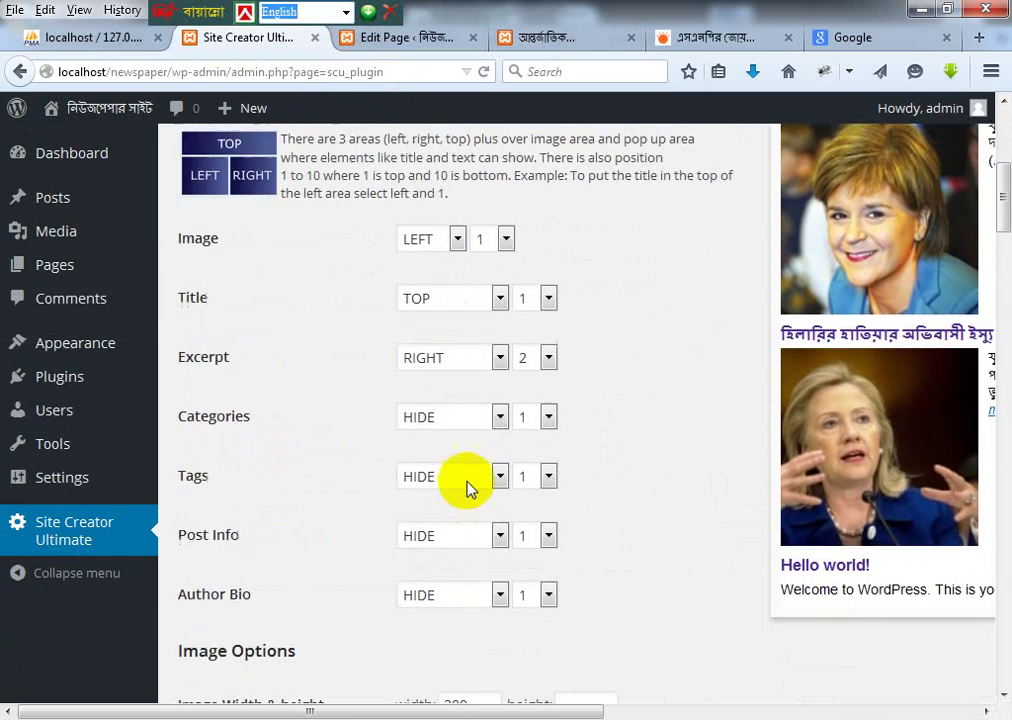
{"action": "scroll", "coordinate": [468, 478], "scroll_direction": "down", "scroll_amount": 6}
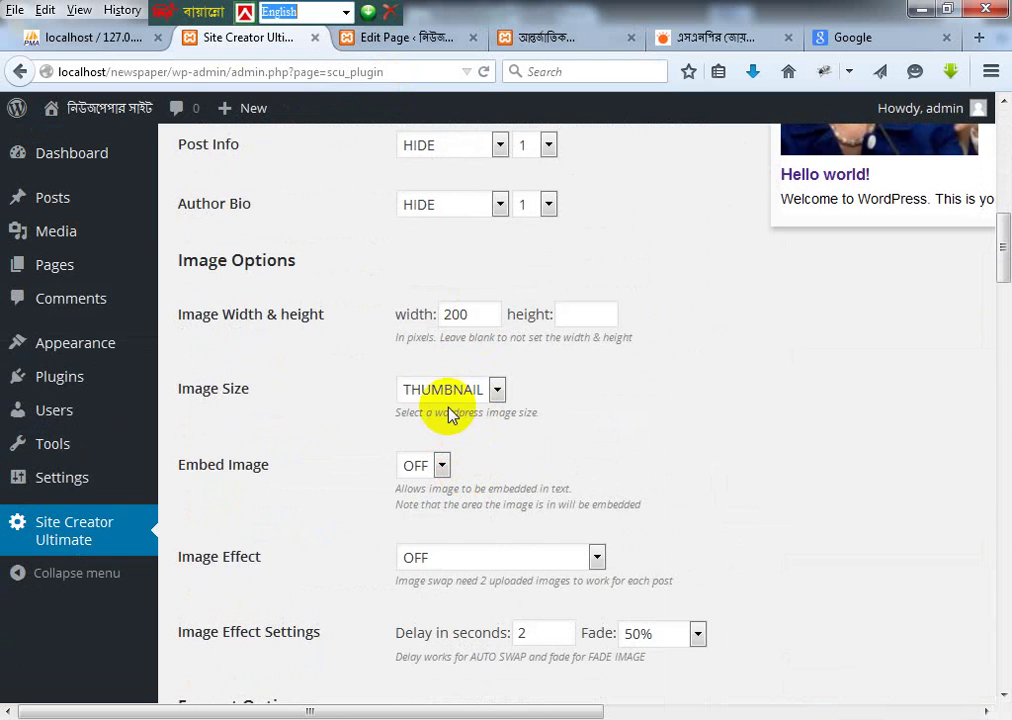
{"action": "scroll", "coordinate": [450, 410], "scroll_direction": "down", "scroll_amount": 3}
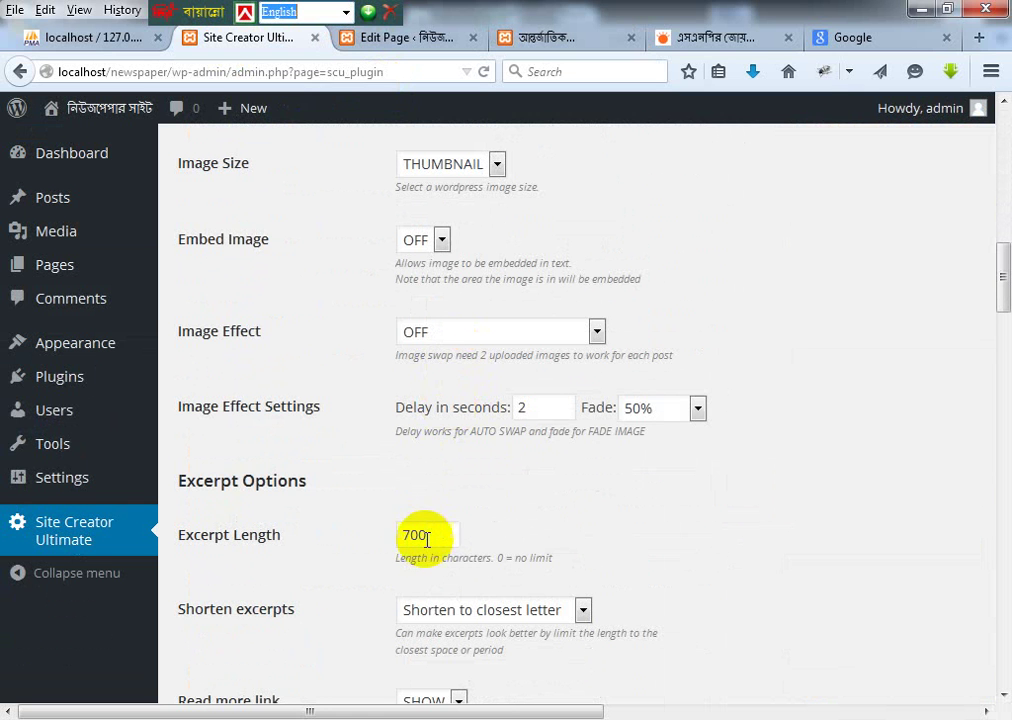
{"action": "left_click_drag", "start_coordinate": [418, 535], "coordinate": [337, 518]}
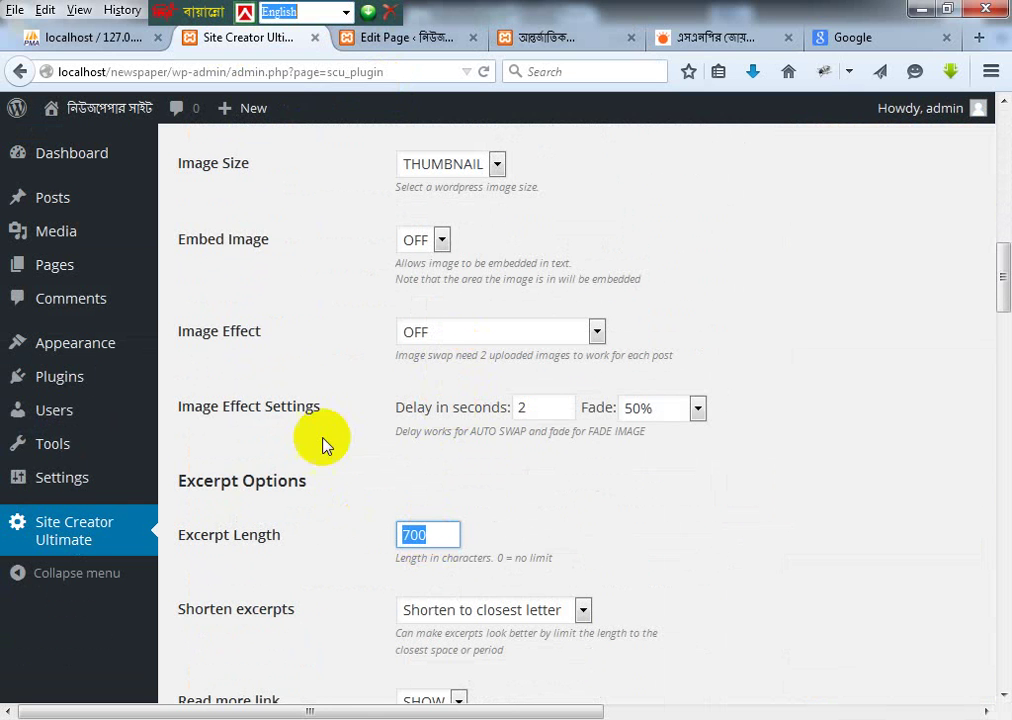
{"action": "scroll", "coordinate": [445, 420], "scroll_direction": "down", "scroll_amount": 2}
{"action": "scroll", "coordinate": [434, 445], "scroll_direction": "up", "scroll_amount": 3}
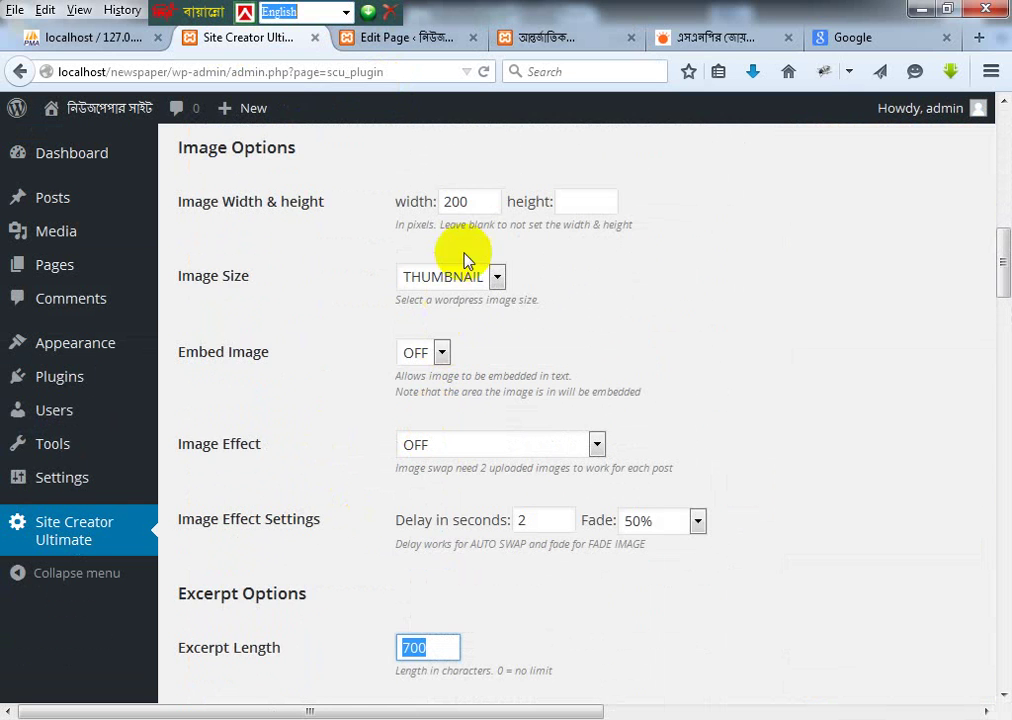
Step: Change Image Width from 200 to 150 and save the settings
{"action": "left_click_drag", "start_coordinate": [475, 204], "coordinate": [418, 199]}
{"action": "type", "text": "150"}
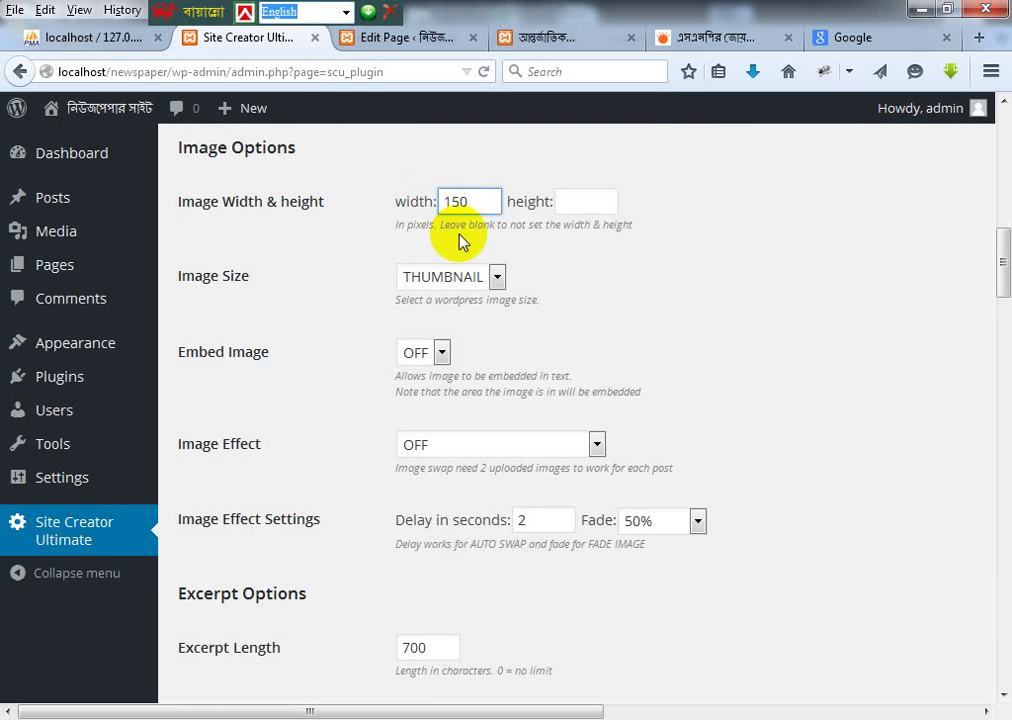
{"action": "scroll", "coordinate": [163, 571], "scroll_direction": "down", "scroll_amount": 15}
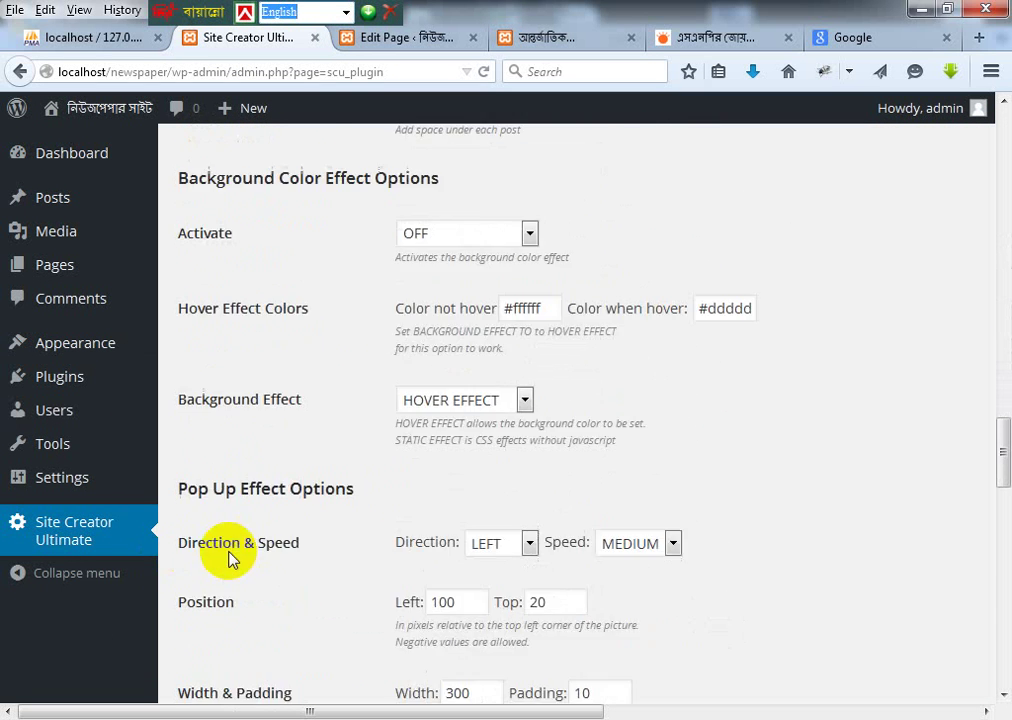
{"action": "scroll", "coordinate": [253, 480], "scroll_direction": "down", "scroll_amount": 3}
{"action": "scroll", "coordinate": [252, 380], "scroll_direction": "up", "scroll_amount": 4}
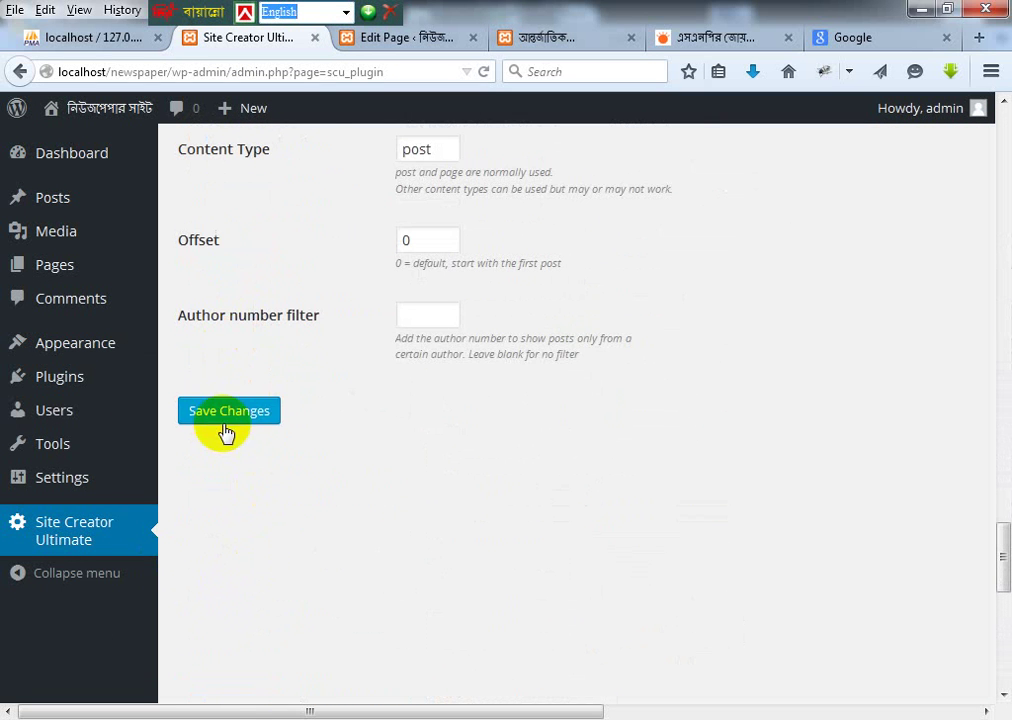
{"action": "left_click", "coordinate": [229, 412]}
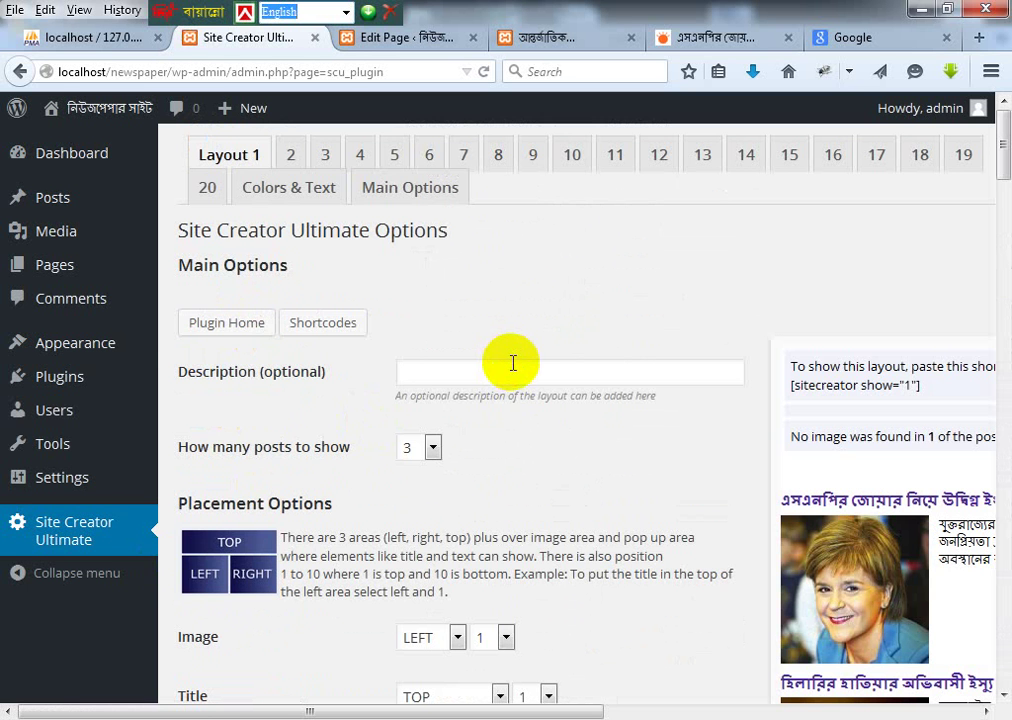
Step: Reload the local আন্তর্জাতিক category page and check the smaller post images beside the excerpts
{"action": "left_click", "coordinate": [410, 37]}
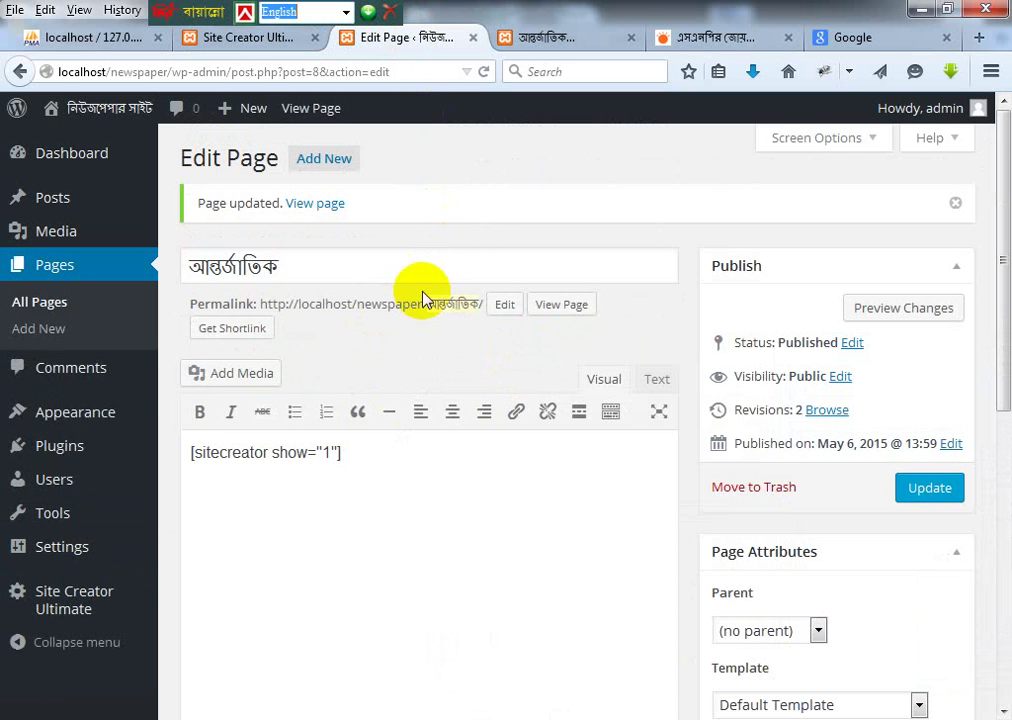
{"action": "left_click", "coordinate": [547, 40]}
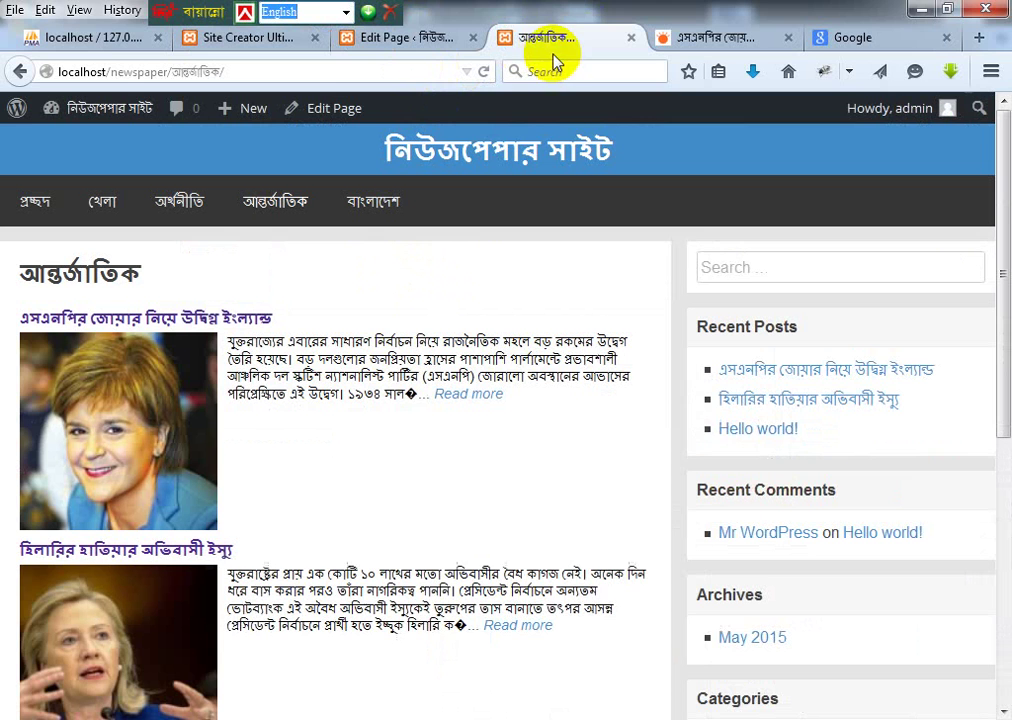
{"action": "left_click", "coordinate": [284, 197]}
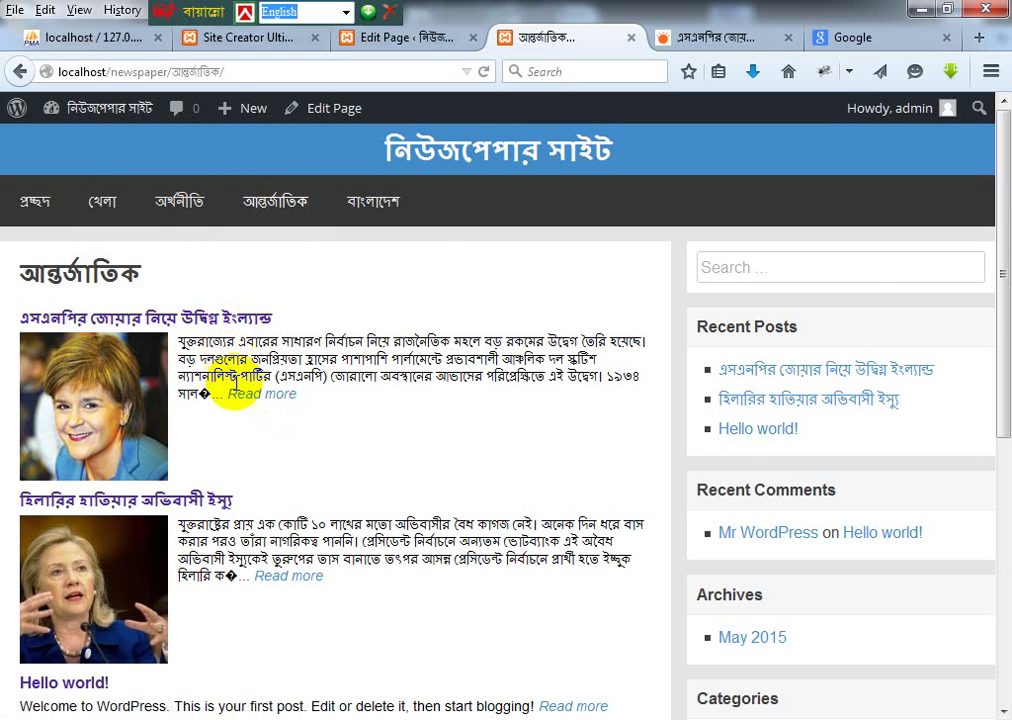
{"action": "scroll", "coordinate": [232, 395], "scroll_direction": "down", "scroll_amount": 5}
{"action": "scroll", "coordinate": [230, 377], "scroll_direction": "down", "scroll_amount": 2}
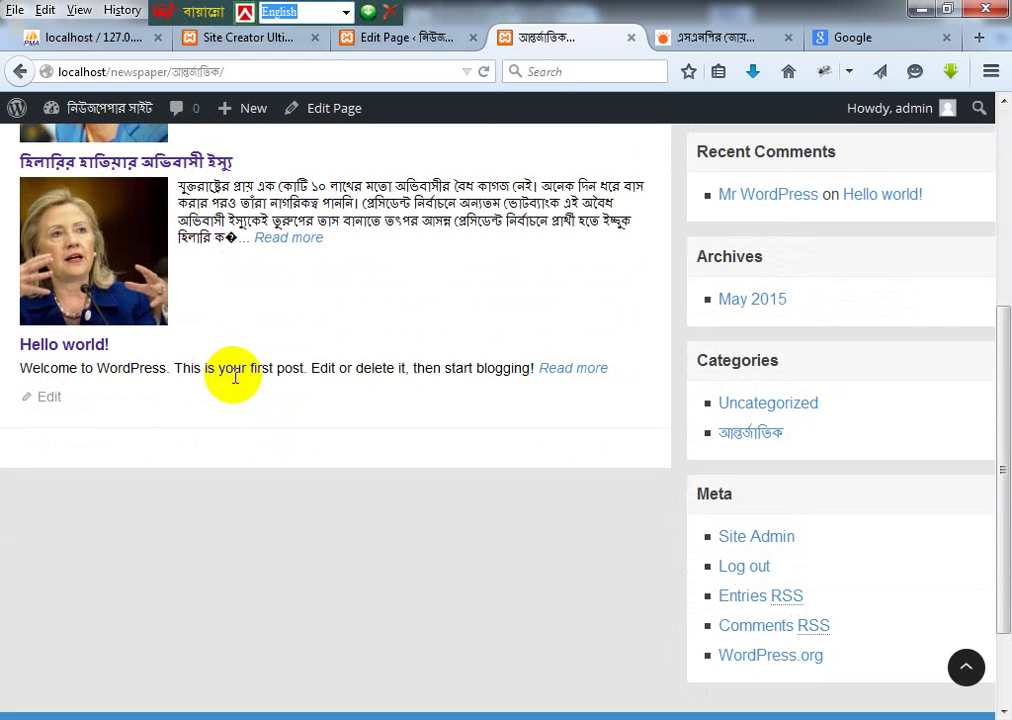
{"action": "scroll", "coordinate": [233, 376], "scroll_direction": "up", "scroll_amount": 6}
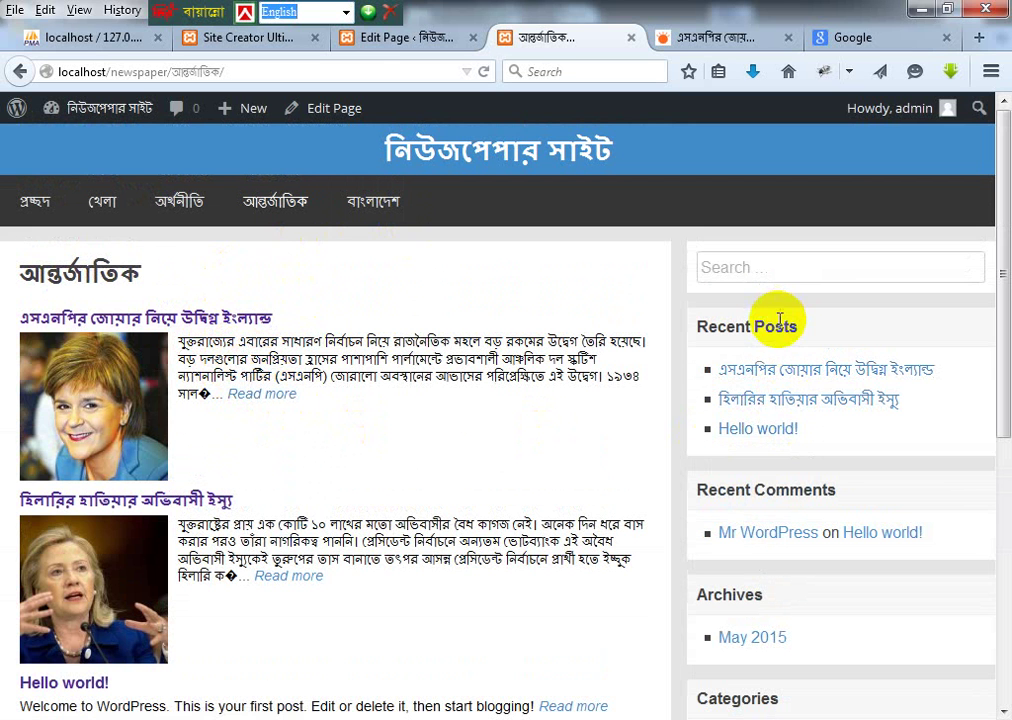
{"action": "left_click_drag", "start_coordinate": [727, 328], "coordinate": [790, 372]}
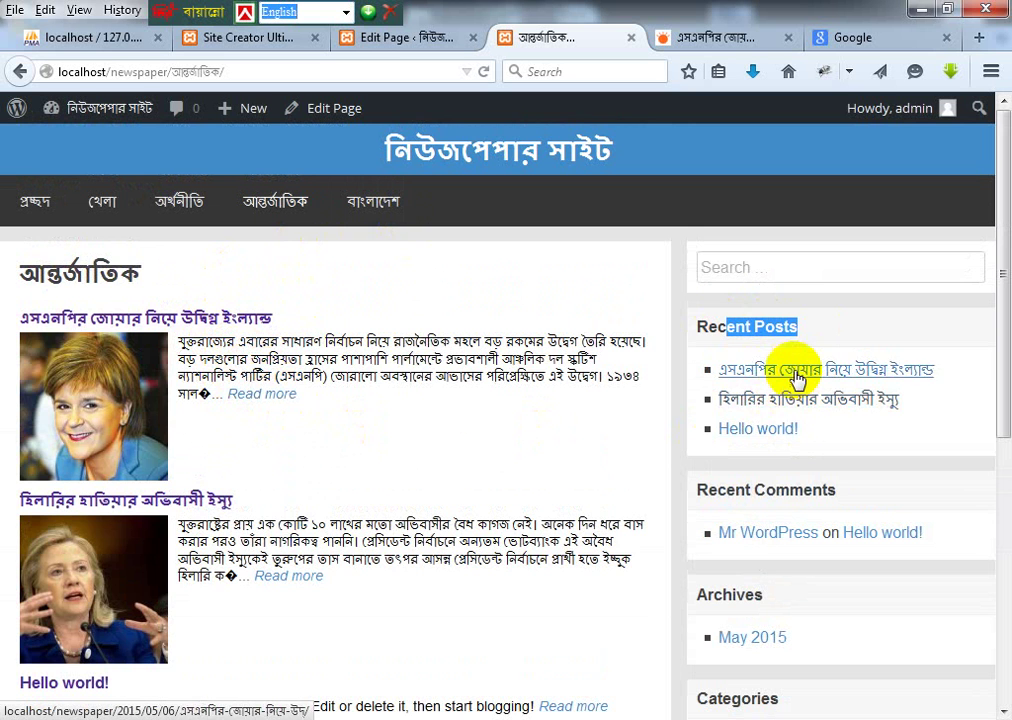
{"action": "scroll", "coordinate": [385, 380], "scroll_direction": "down", "scroll_amount": 3}
{"action": "scroll", "coordinate": [784, 235], "scroll_direction": "up", "scroll_amount": 3}
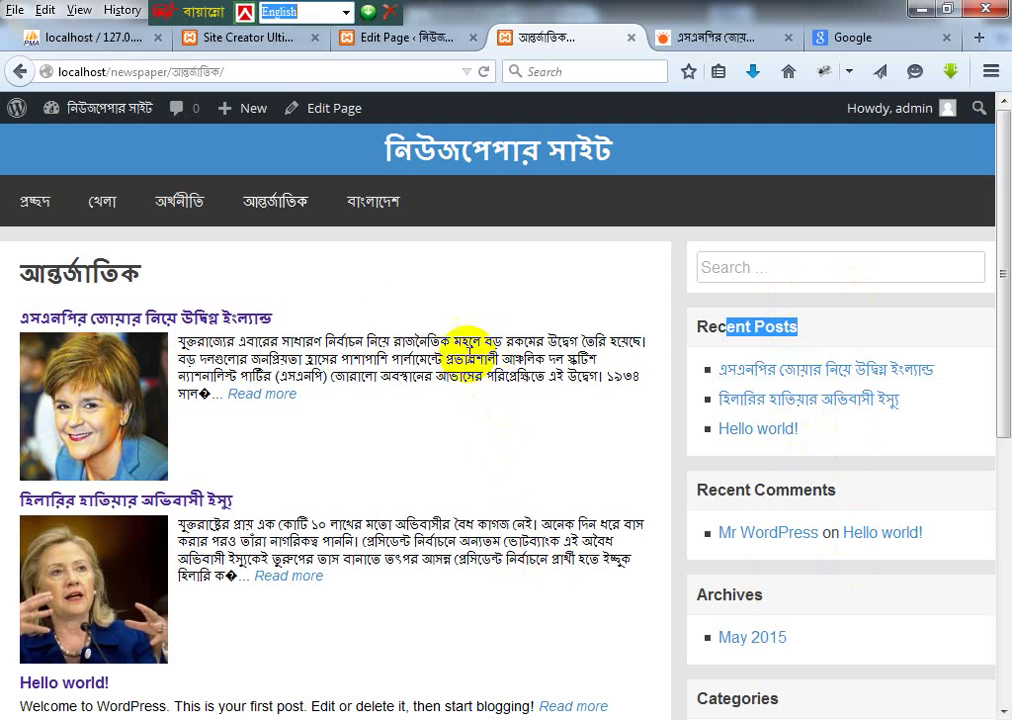
{"action": "left_click", "coordinate": [363, 420]}
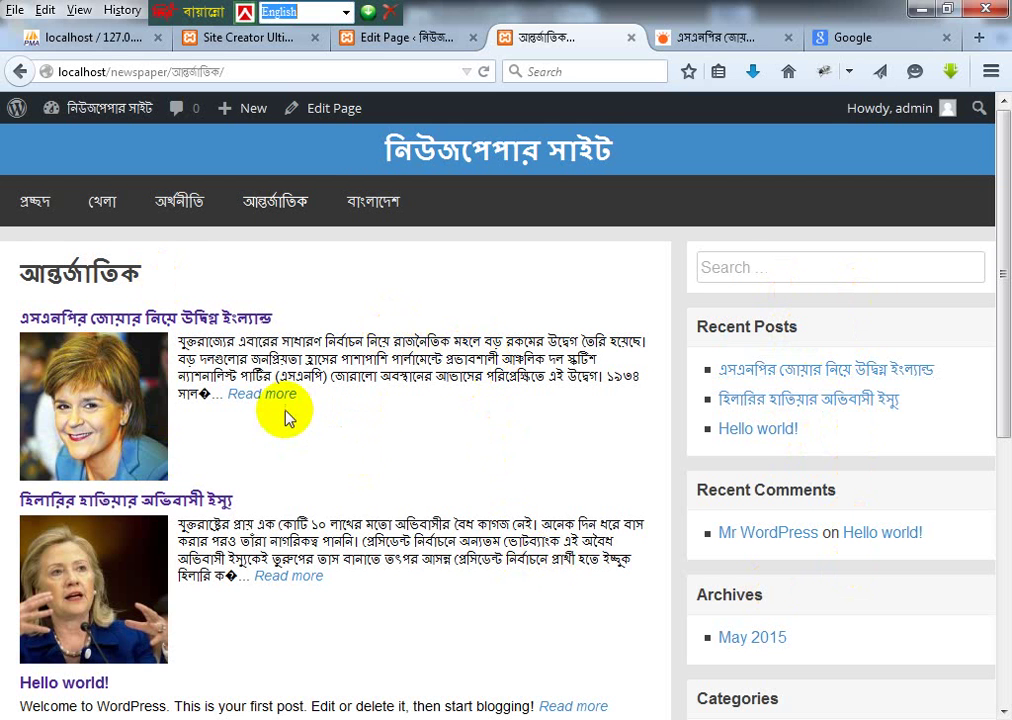
{"action": "scroll", "coordinate": [291, 436], "scroll_direction": "down", "scroll_amount": 2}
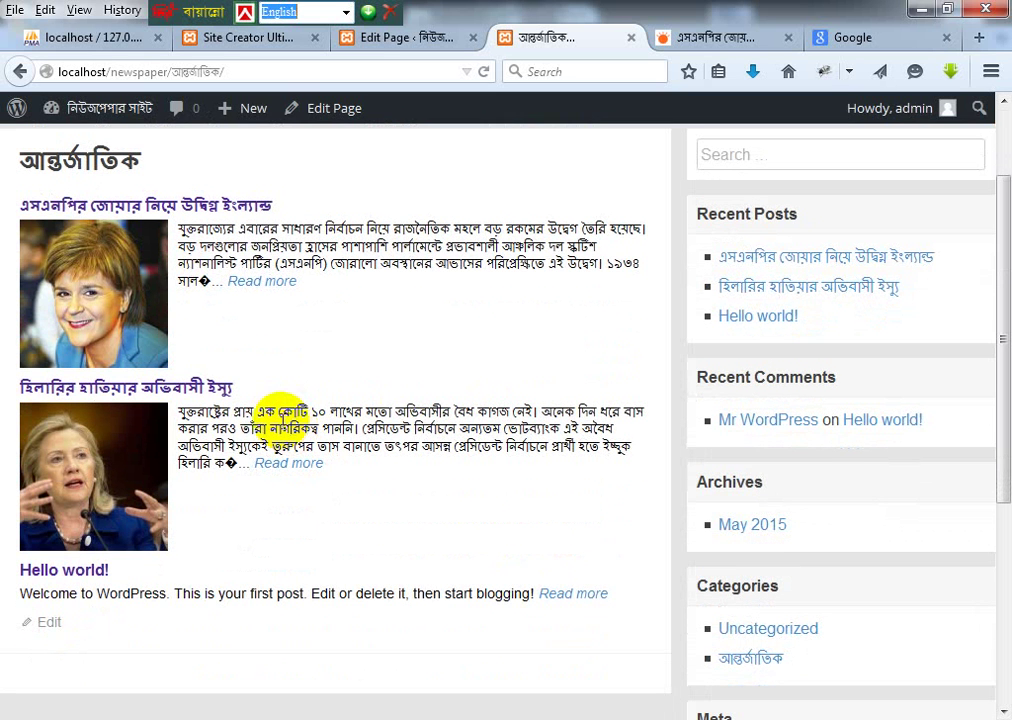
Step: Return to the আন্তর্জাতিক category page by way of the editor and Site Creator Ultimate tabs
{"action": "left_click", "coordinate": [413, 40]}
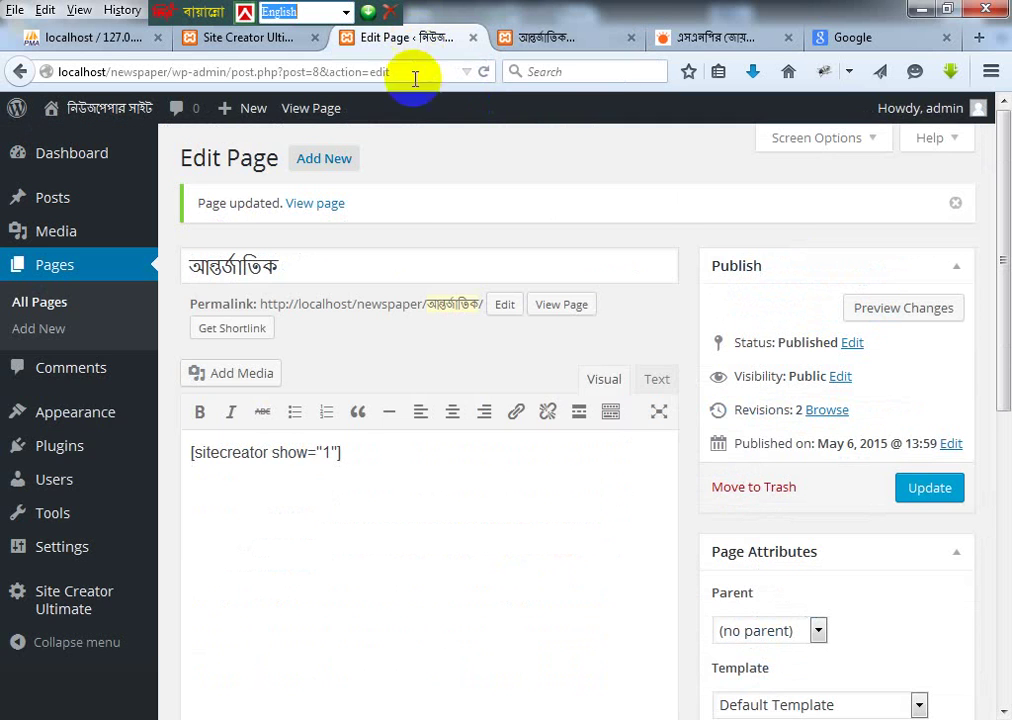
{"action": "left_click", "coordinate": [241, 46]}
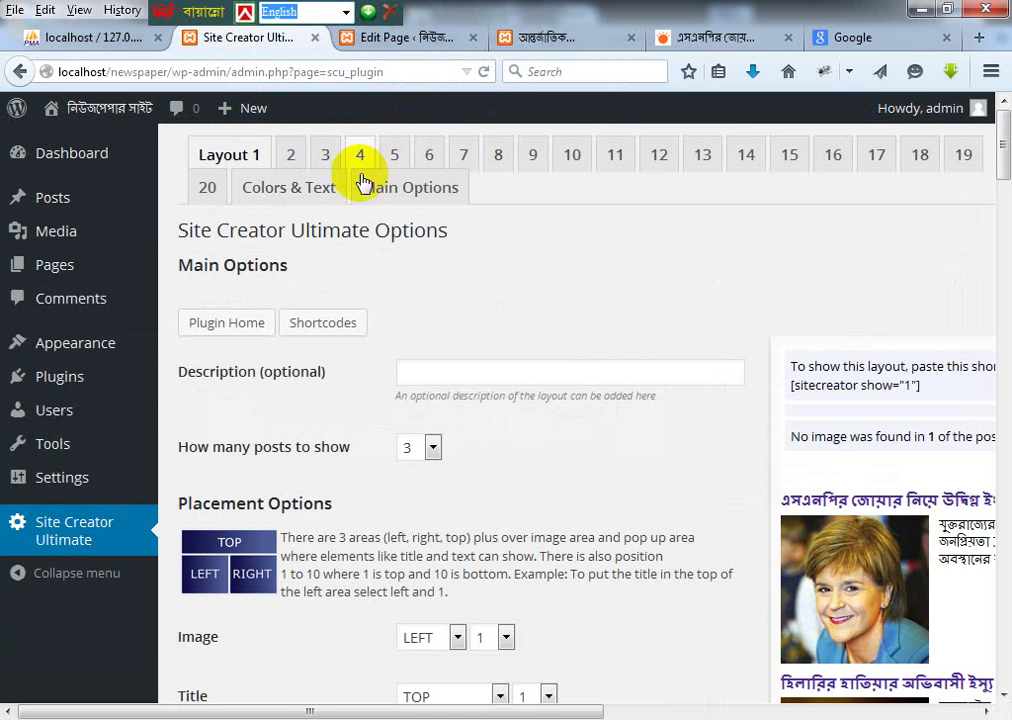
{"action": "left_click", "coordinate": [575, 38]}
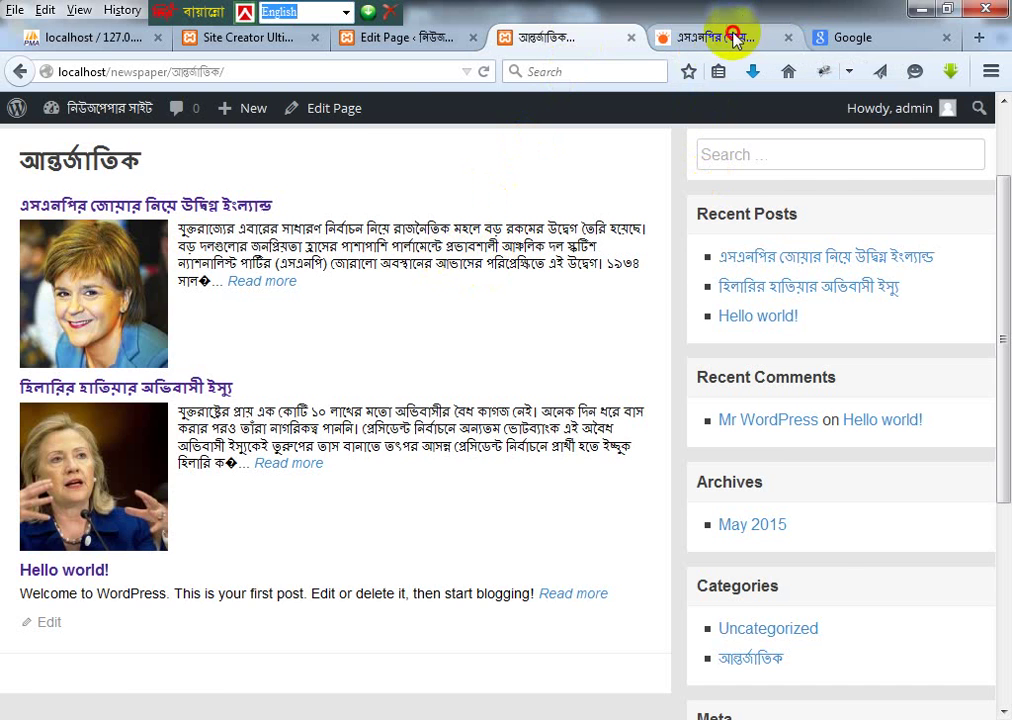
Step: Open the খেলা sports section on Prothom Alo
{"action": "left_click", "coordinate": [700, 37]}
{"action": "scroll", "coordinate": [470, 248], "scroll_direction": "up", "scroll_amount": 3}
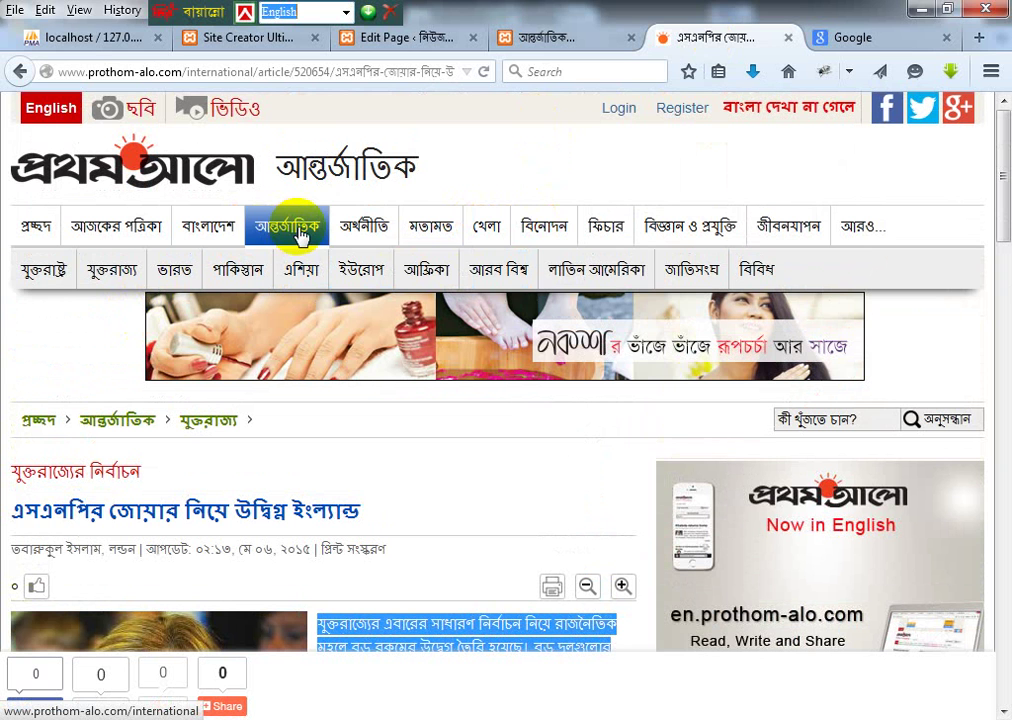
{"action": "left_click", "coordinate": [486, 228]}
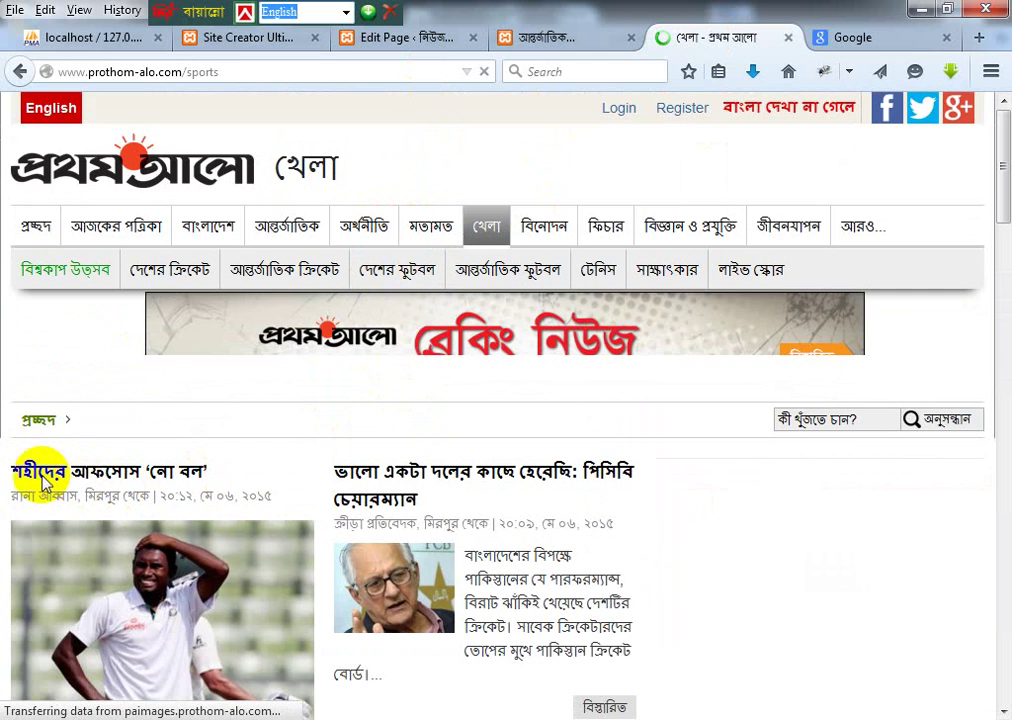
{"action": "scroll", "coordinate": [57, 468], "scroll_direction": "down", "scroll_amount": 3}
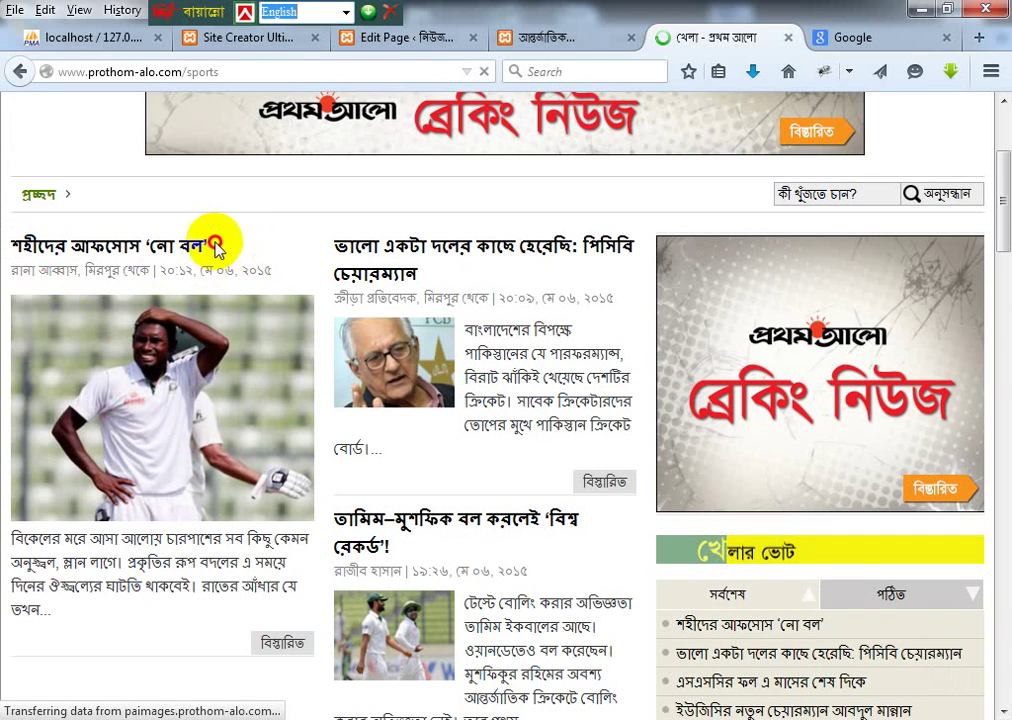
Step: Select the first sports headline, শহীদের আফসোস ‘নো বল’
{"action": "left_click", "coordinate": [155, 246]}
{"action": "mouse_move", "coordinate": [154, 241]}
{"action": "left_mouse_down"}
{"action": "mouse_move", "coordinate": [119, 241]}
{"action": "mouse_move", "coordinate": [357, 214]}
{"action": "left_mouse_up"}
{"action": "mouse_move", "coordinate": [233, 248]}
{"action": "left_mouse_down"}
{"action": "mouse_move", "coordinate": [244, 255]}
{"action": "mouse_move", "coordinate": [13, 250]}
{"action": "left_mouse_up"}
{"action": "key", "text": "ctrl+c"}
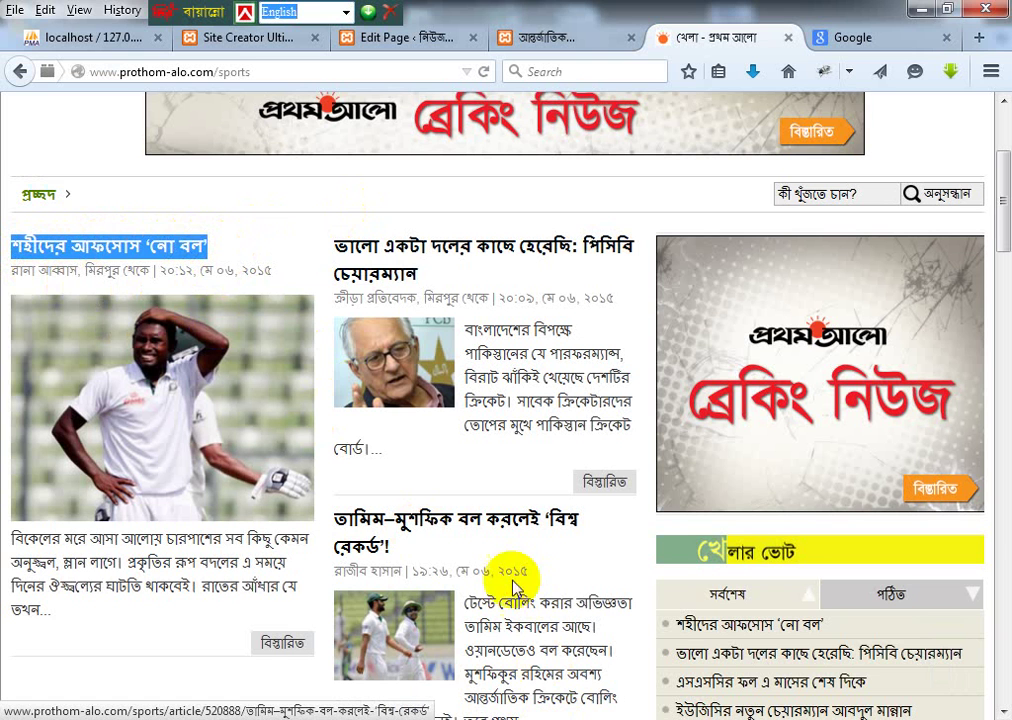
Step: Glance at the saved plugin notes file, then return to the WordPress page editor
{"action": "mouse_move", "coordinate": [516, 719]}
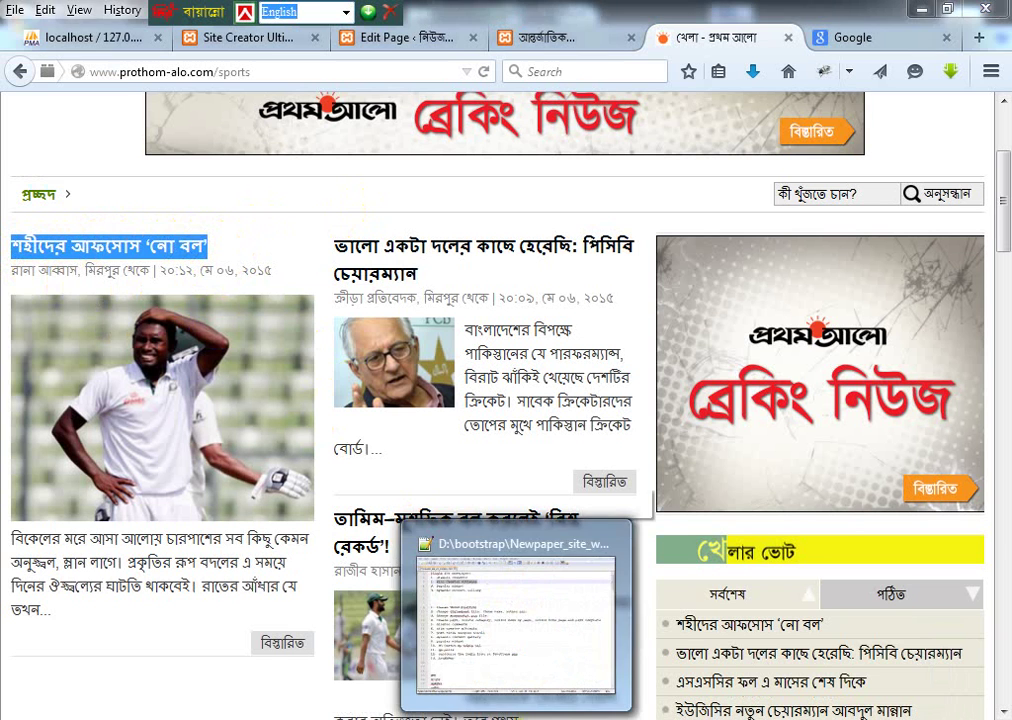
{"action": "left_click", "coordinate": [516, 620]}
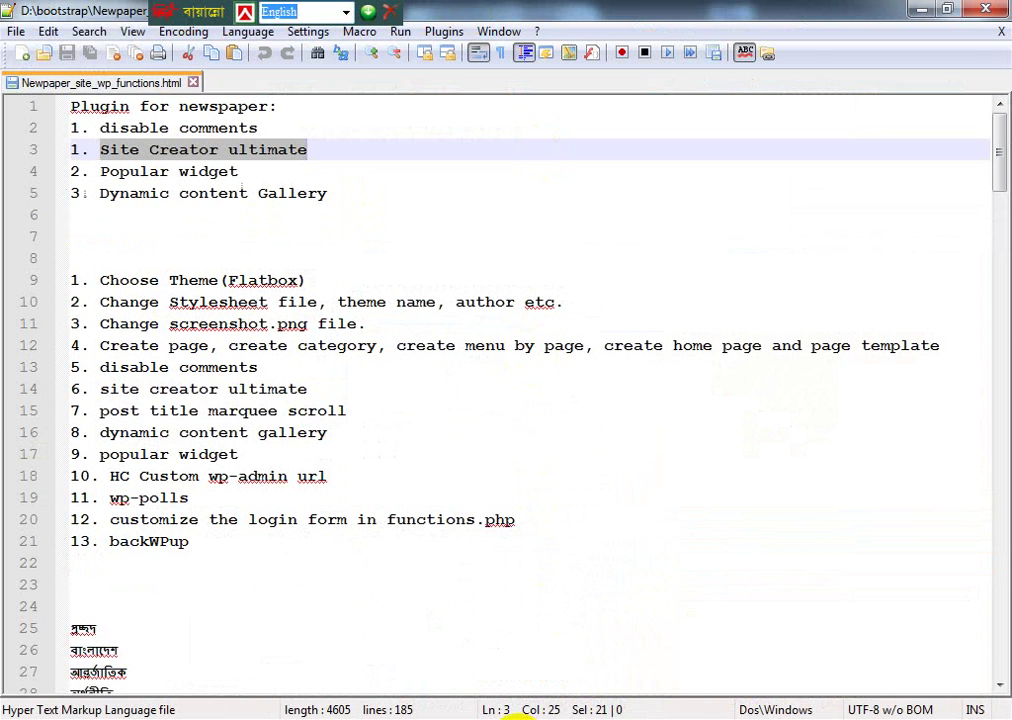
{"action": "key", "text": "alt+Tab"}
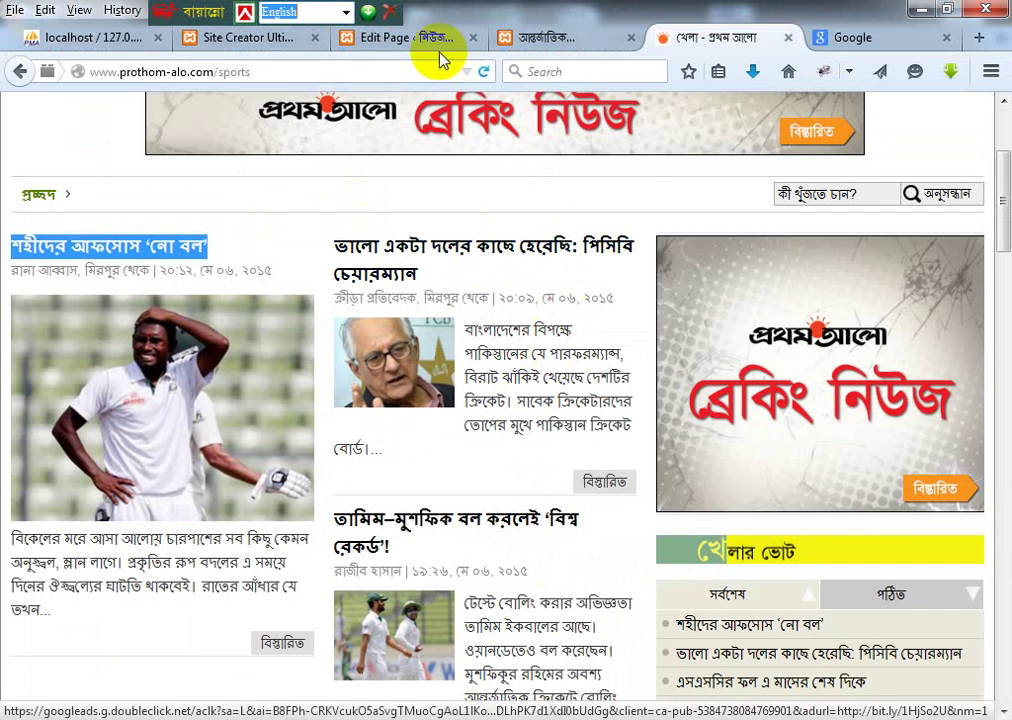
{"action": "left_click", "coordinate": [418, 40]}
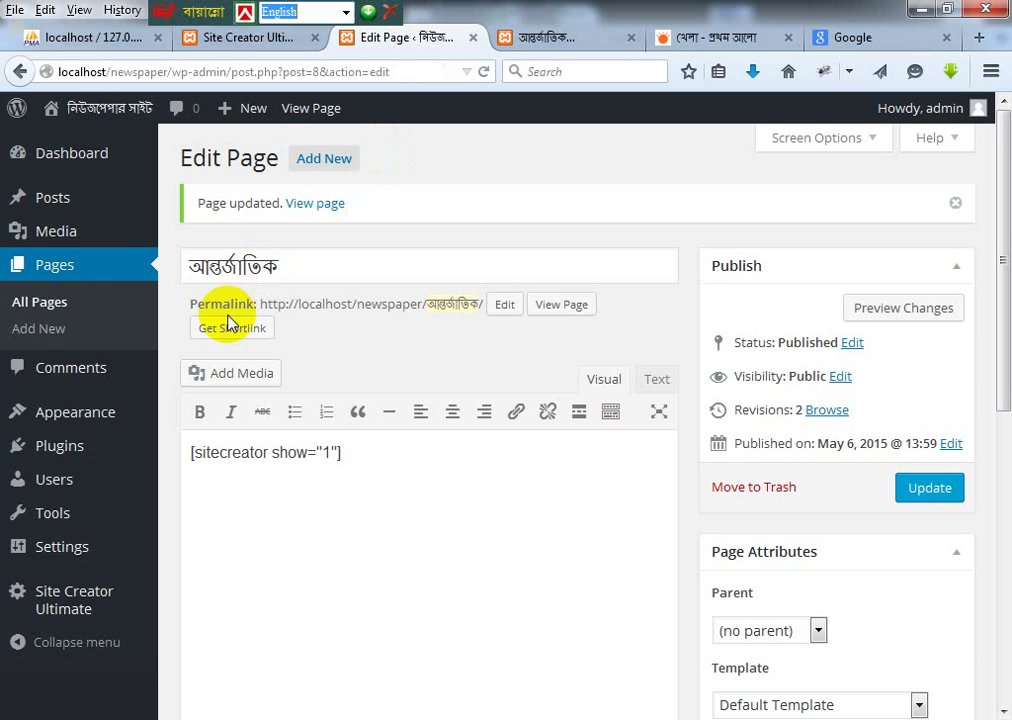
Step: Start a new post and paste শহীদের আফসোস ‘নো বল’ as its title, then return to Prothom Alo
{"action": "left_click", "coordinate": [58, 266]}
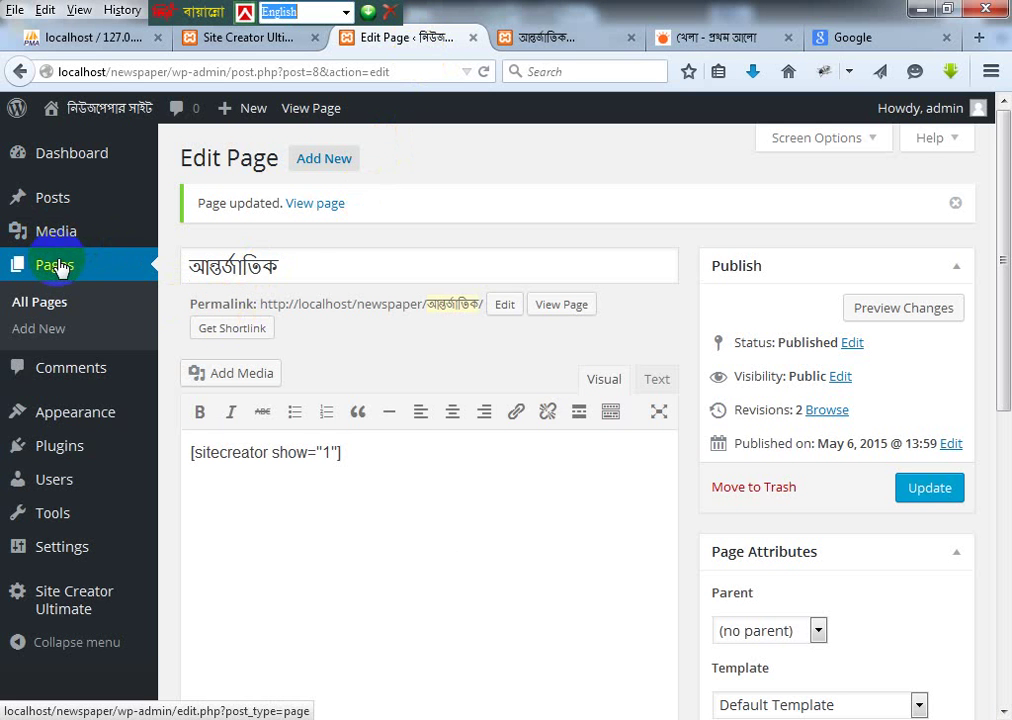
{"action": "mouse_move", "coordinate": [56, 192]}
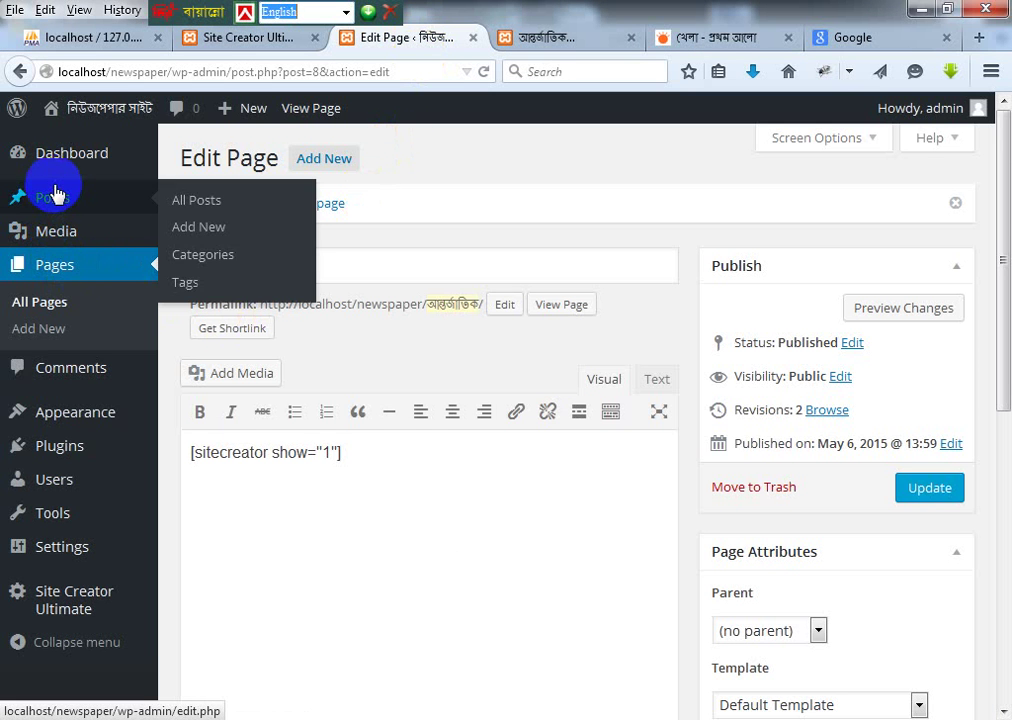
{"action": "left_click", "coordinate": [205, 229]}
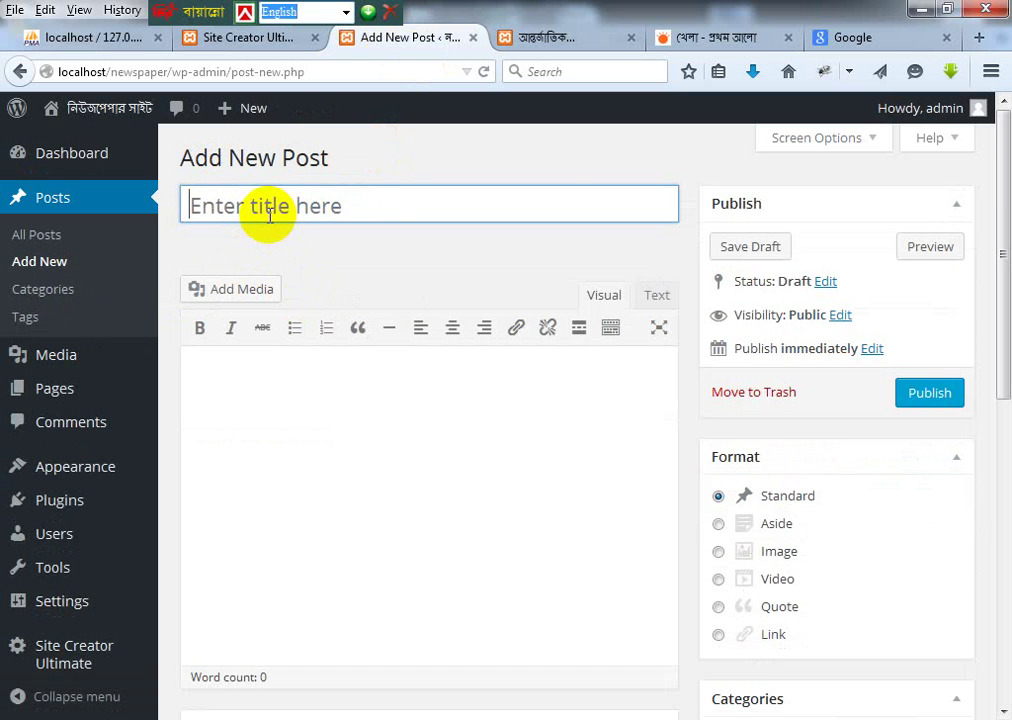
{"action": "key", "text": "ctrl+v"}
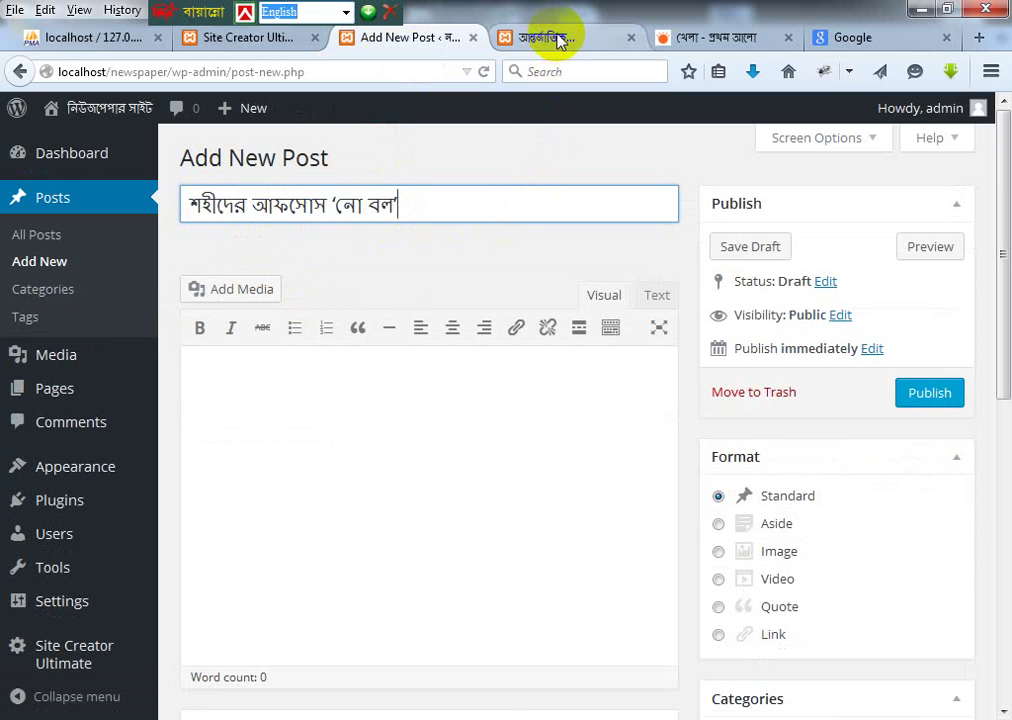
{"action": "left_click", "coordinate": [714, 37]}
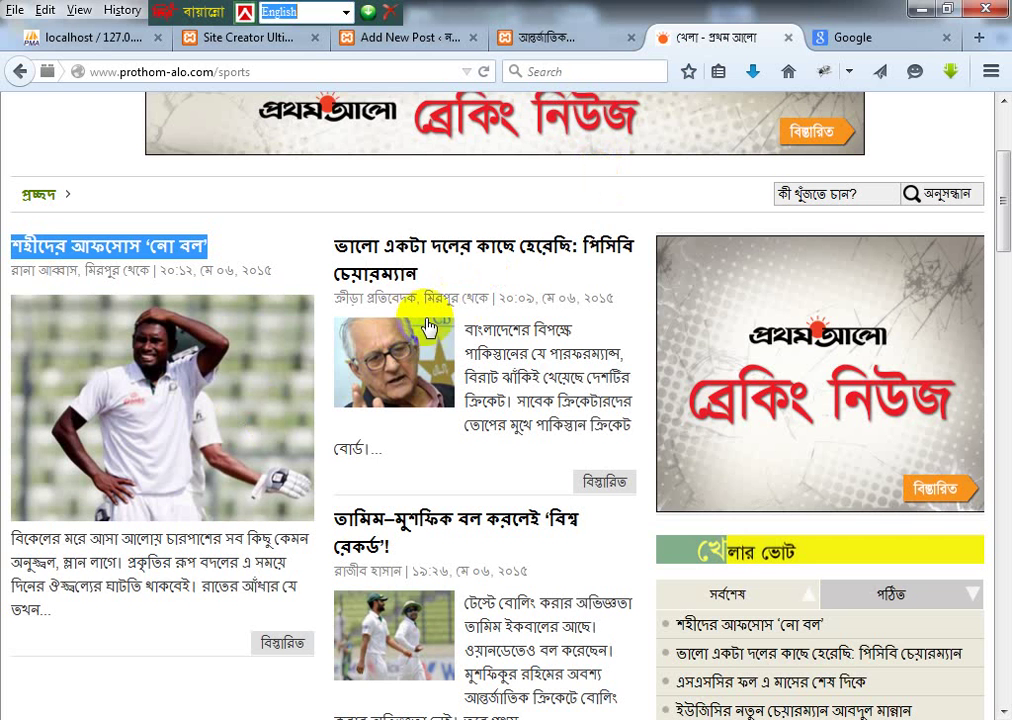
Step: Open the full শহীদের আফসোস ‘নো বল’ article and select its body text
{"action": "left_click", "coordinate": [270, 642]}
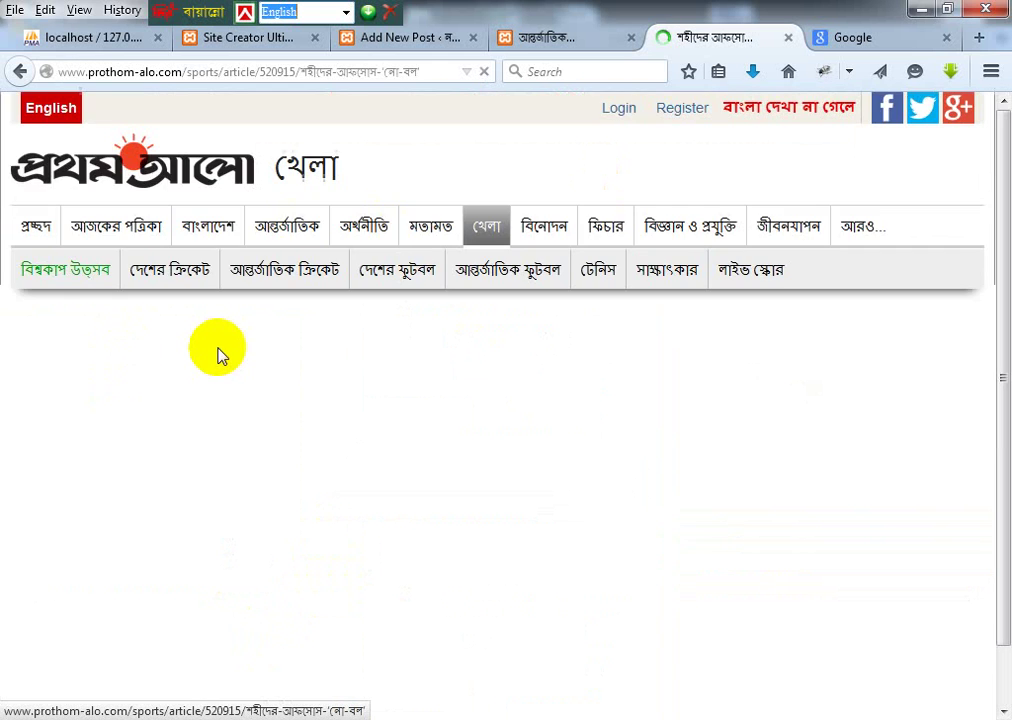
{"action": "scroll", "coordinate": [328, 326], "scroll_direction": "down", "scroll_amount": 5}
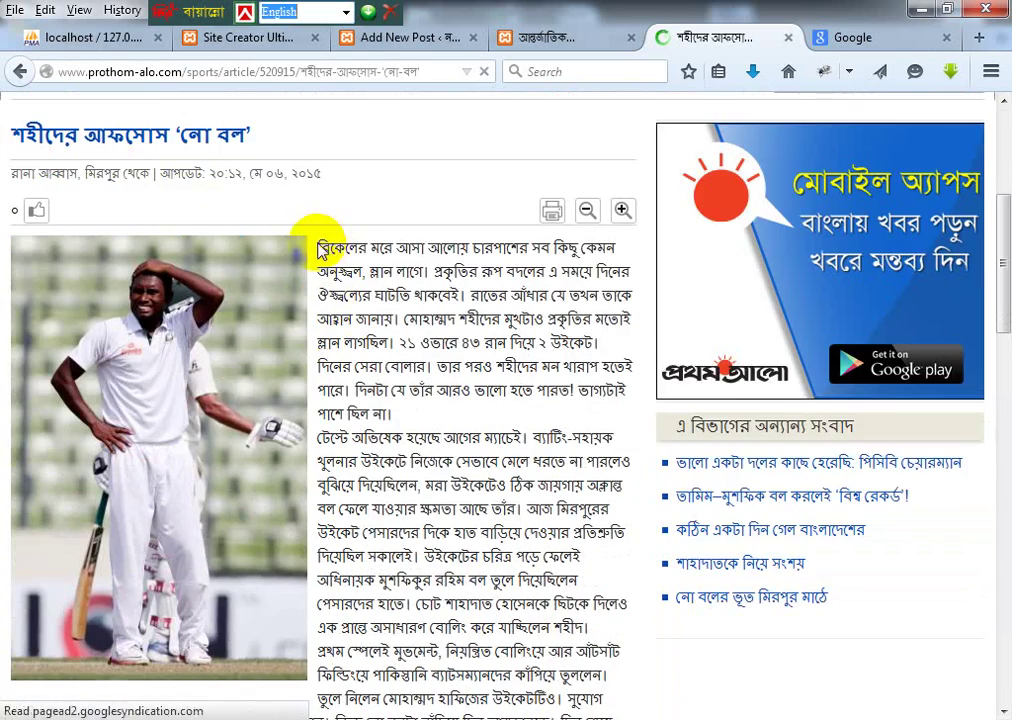
{"action": "left_click_drag", "start_coordinate": [318, 245], "coordinate": [470, 483]}
{"action": "scroll", "coordinate": [490, 470], "scroll_direction": "down", "scroll_amount": 4}
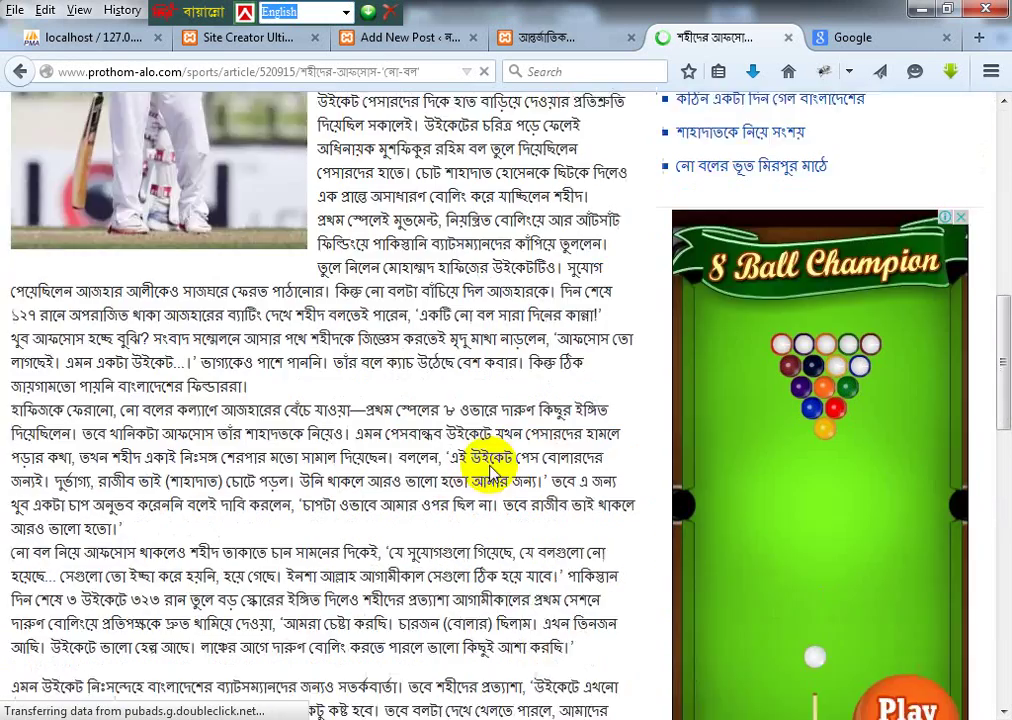
{"action": "scroll", "coordinate": [490, 470], "scroll_direction": "down", "scroll_amount": 3}
{"action": "left_click", "coordinate": [205, 497], "text": "shift"}
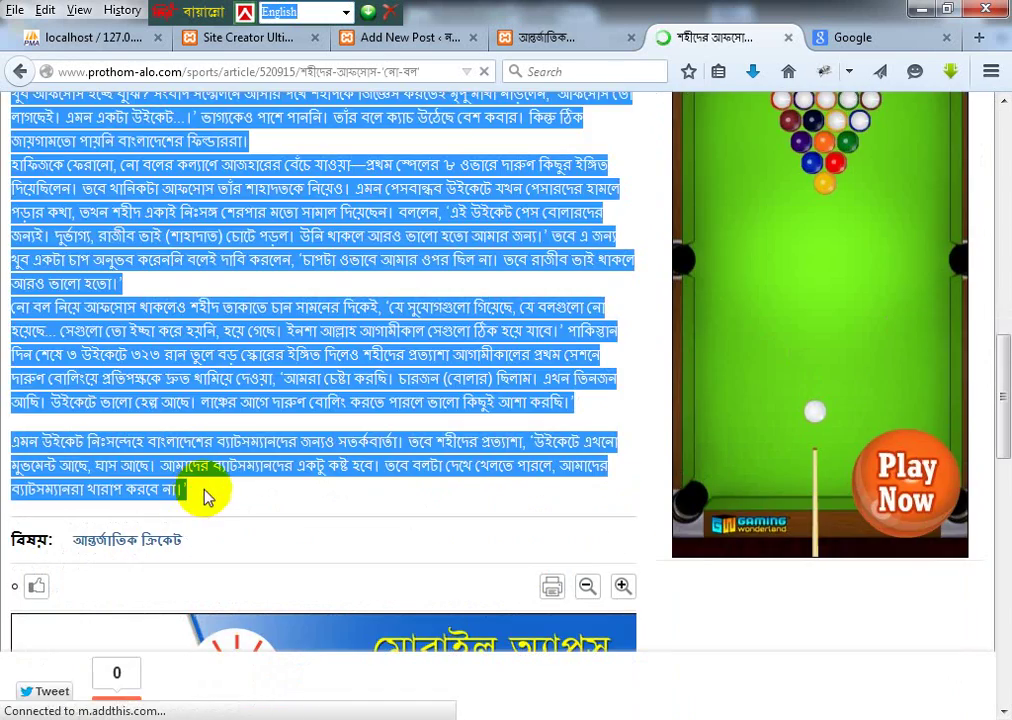
Step: Paste the copied article text into the new WordPress post's body
{"action": "left_click", "coordinate": [550, 36]}
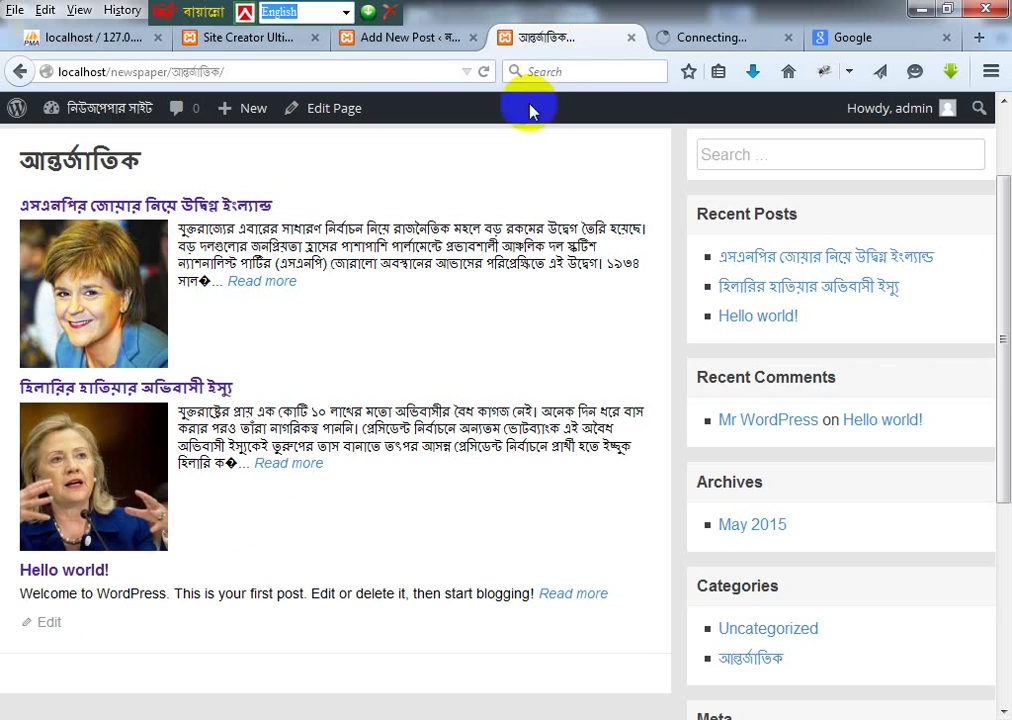
{"action": "left_click", "coordinate": [228, 45]}
{"action": "left_click", "coordinate": [395, 45]}
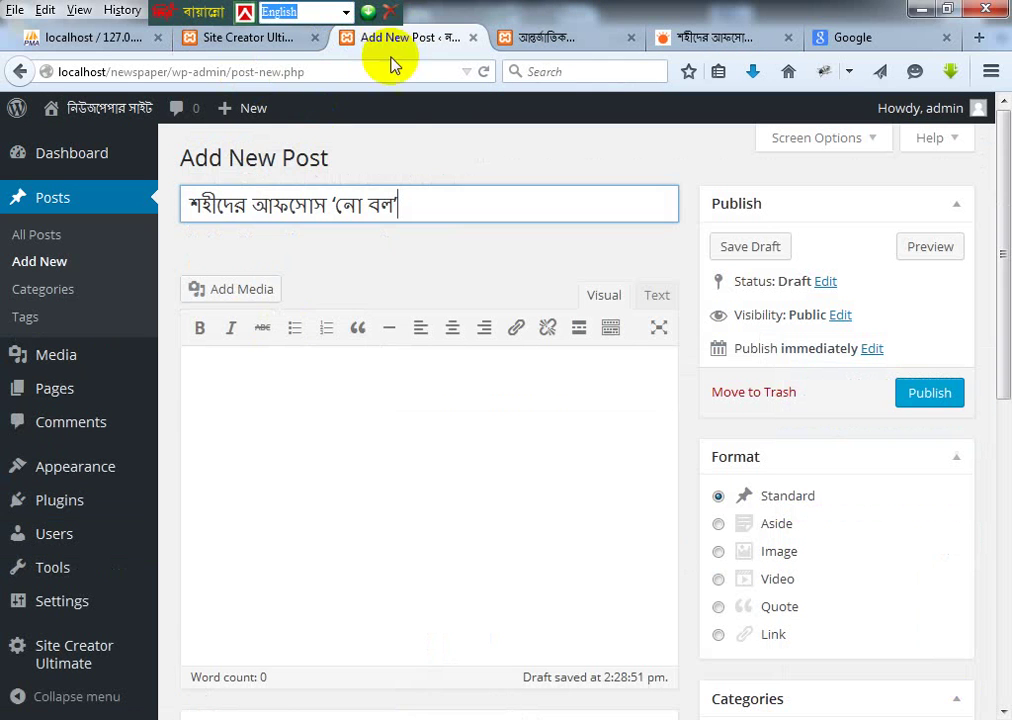
{"action": "left_click", "coordinate": [285, 391]}
{"action": "key", "text": "ctrl+v"}
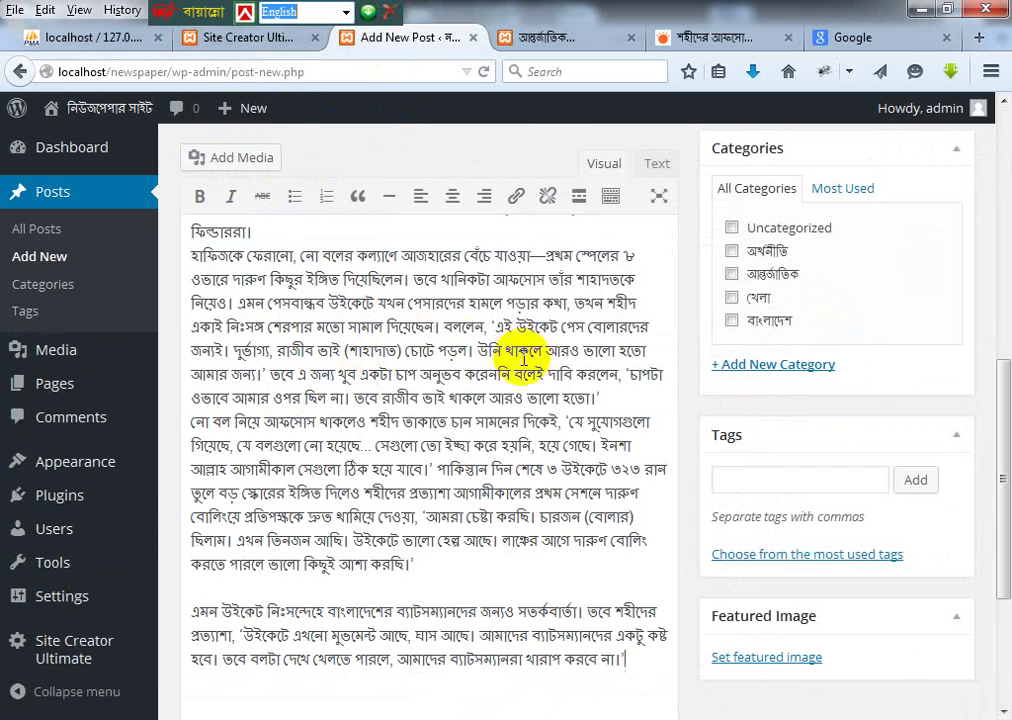
{"action": "left_click", "coordinate": [731, 35]}
{"action": "scroll", "coordinate": [260, 430], "scroll_direction": "up", "scroll_amount": 10}
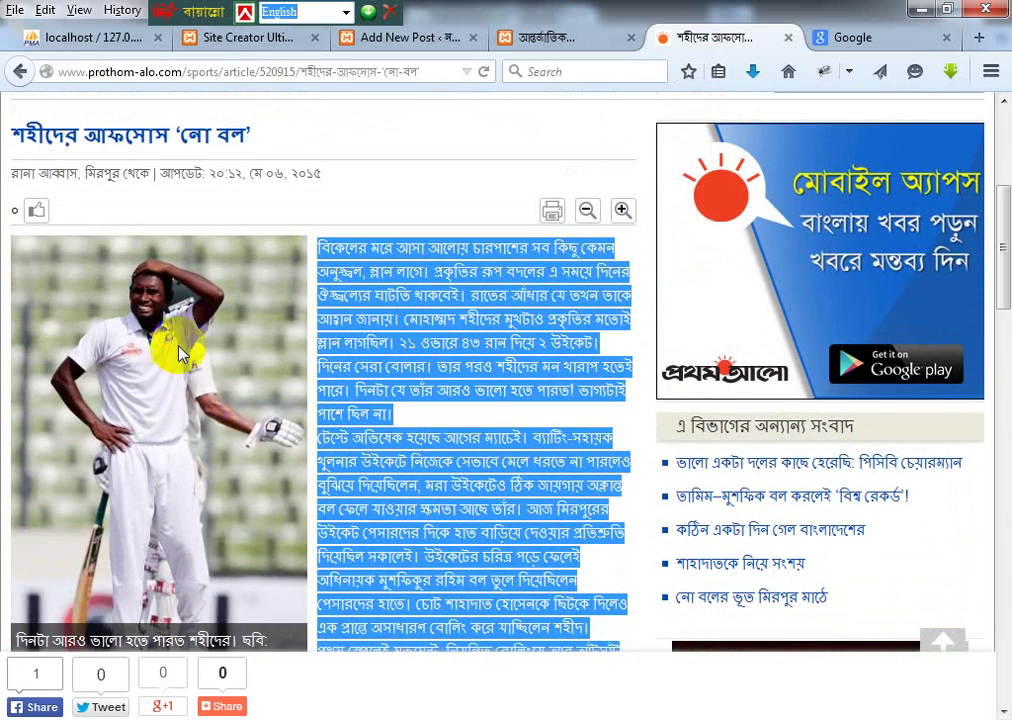
Step: Save the article's cricketer photo to the Desktop as no-ball.jpg
{"action": "right_click", "coordinate": [181, 332]}
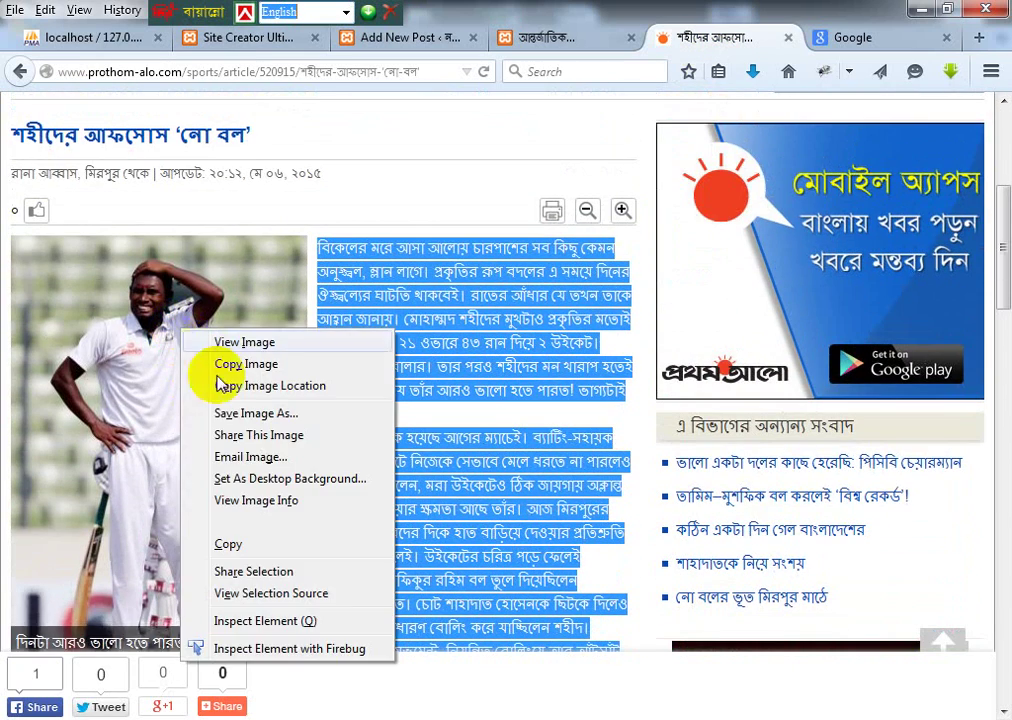
{"action": "left_click", "coordinate": [240, 413]}
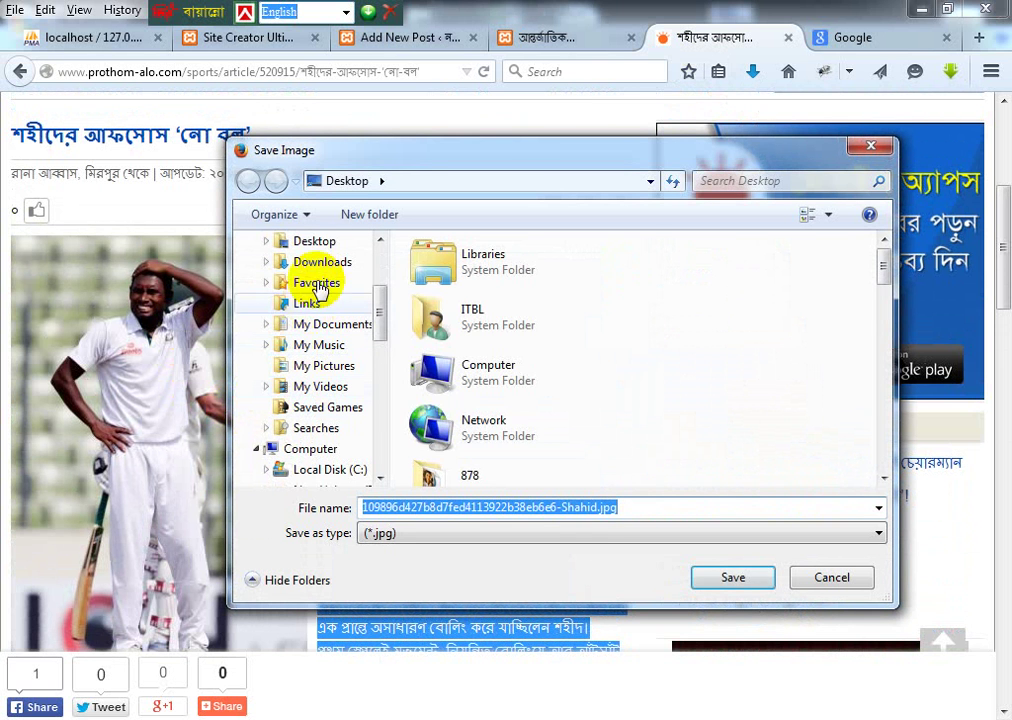
{"action": "left_click", "coordinate": [336, 239]}
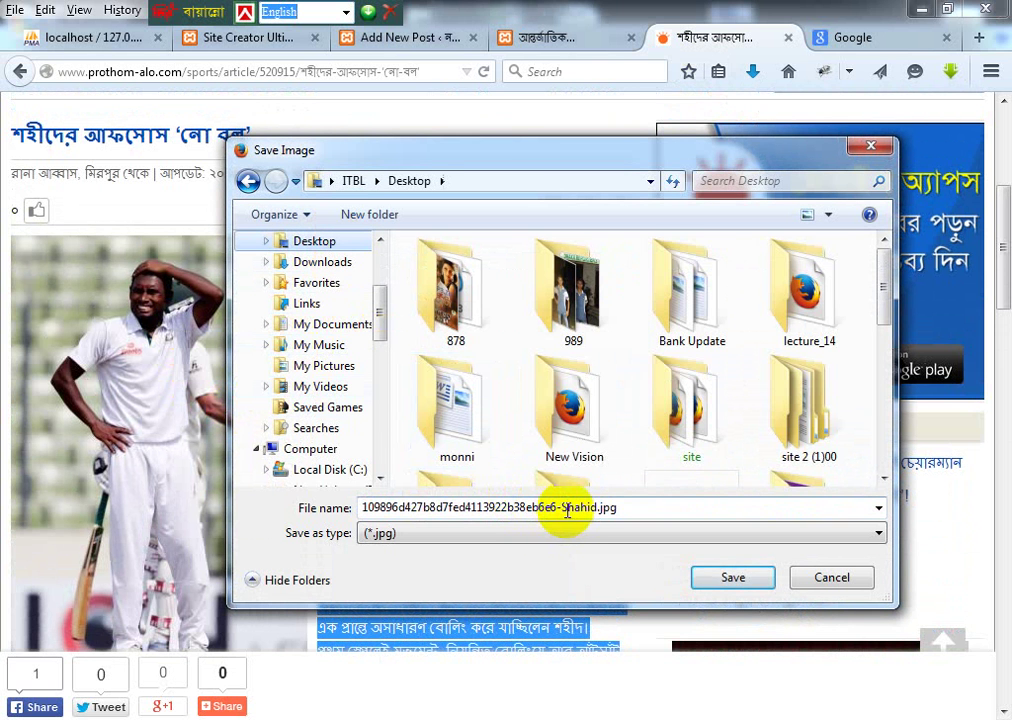
{"action": "left_click", "coordinate": [563, 508]}
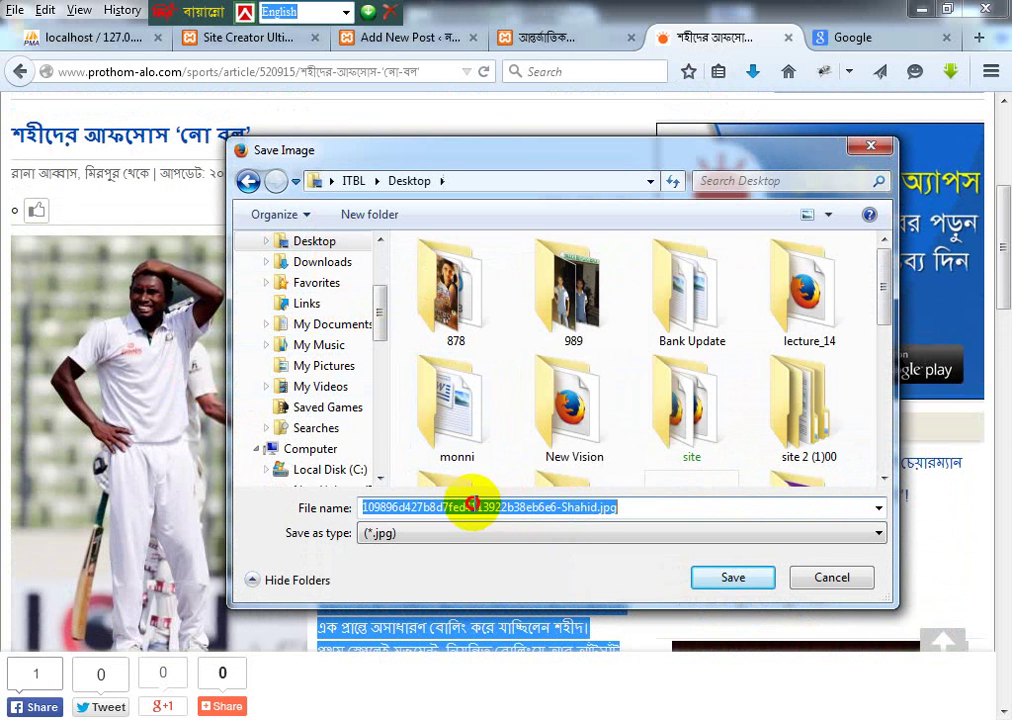
{"action": "left_click", "coordinate": [600, 508]}
{"action": "left_click_drag", "start_coordinate": [597, 508], "coordinate": [362, 512]}
{"action": "key", "text": "BackSpace"}
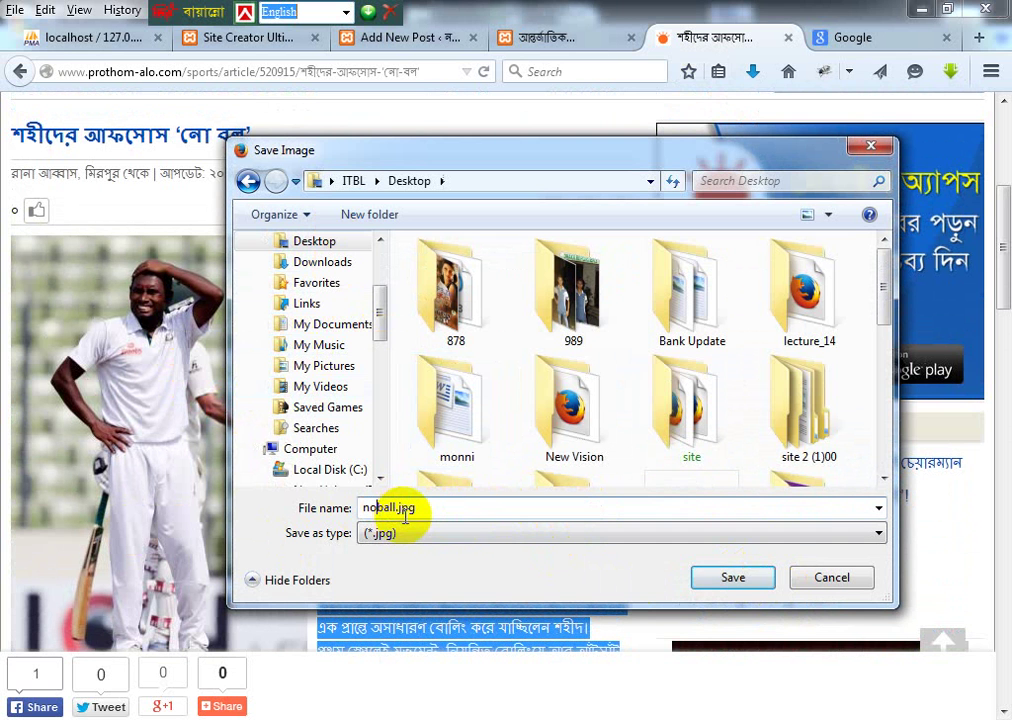
{"action": "left_click", "coordinate": [710, 581]}
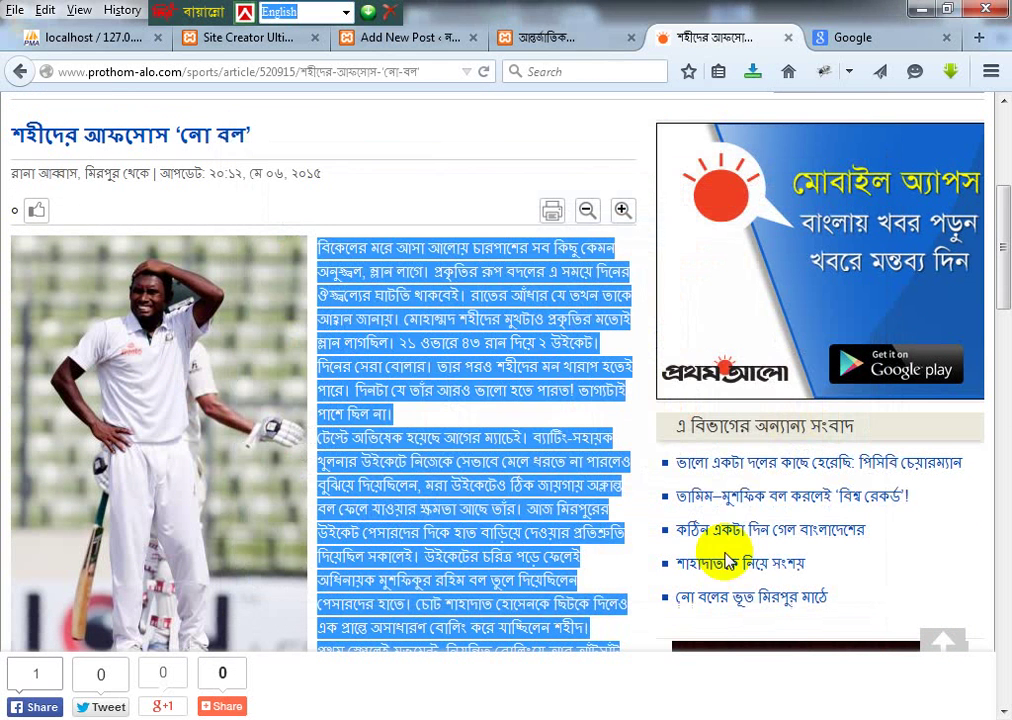
{"action": "left_click", "coordinate": [556, 40]}
{"action": "left_click", "coordinate": [262, 37]}
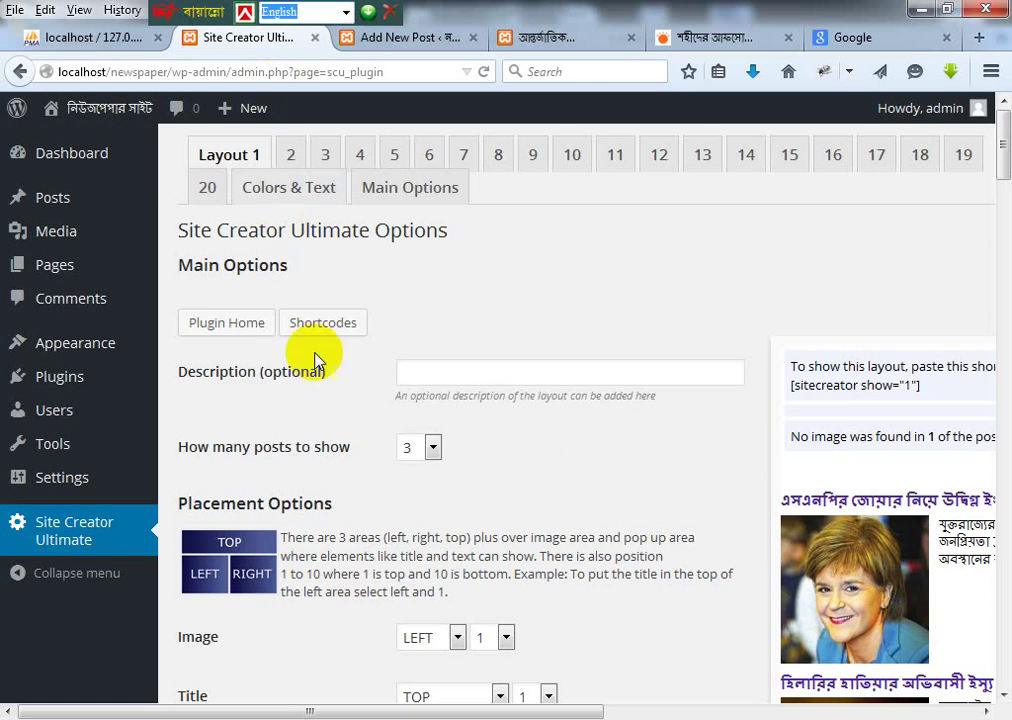
Step: Upload no-ball.jpg from the Desktop and set it as the post's featured image
{"action": "left_click", "coordinate": [400, 38]}
{"action": "scroll", "coordinate": [888, 481], "scroll_direction": "down", "scroll_amount": 5}
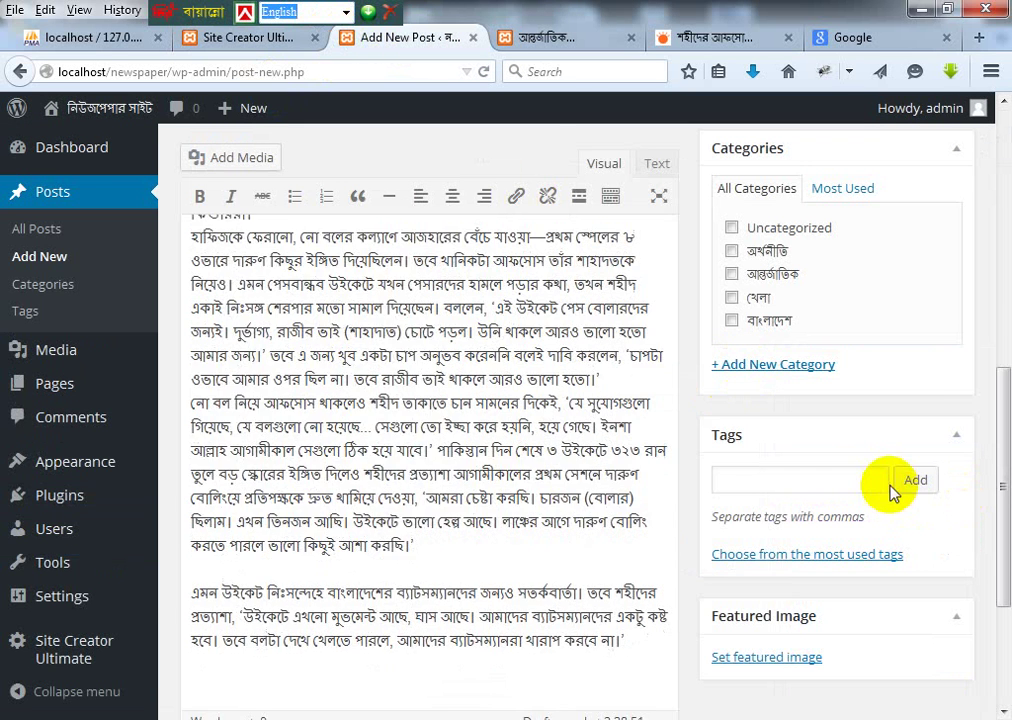
{"action": "left_click", "coordinate": [768, 656]}
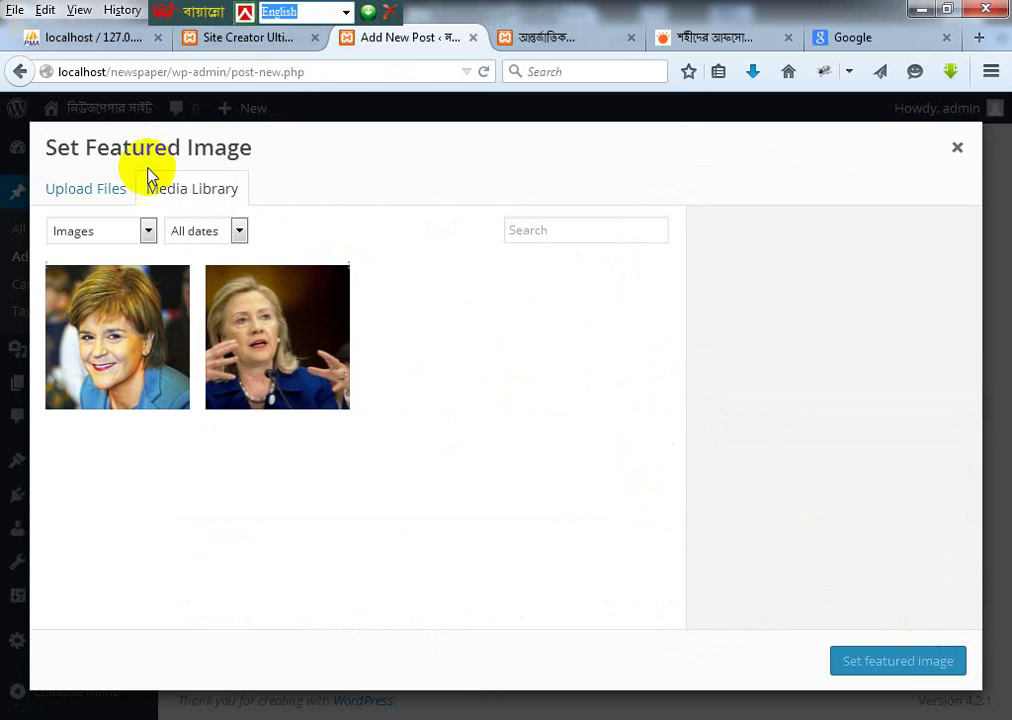
{"action": "left_click", "coordinate": [84, 190]}
{"action": "left_click", "coordinate": [538, 441]}
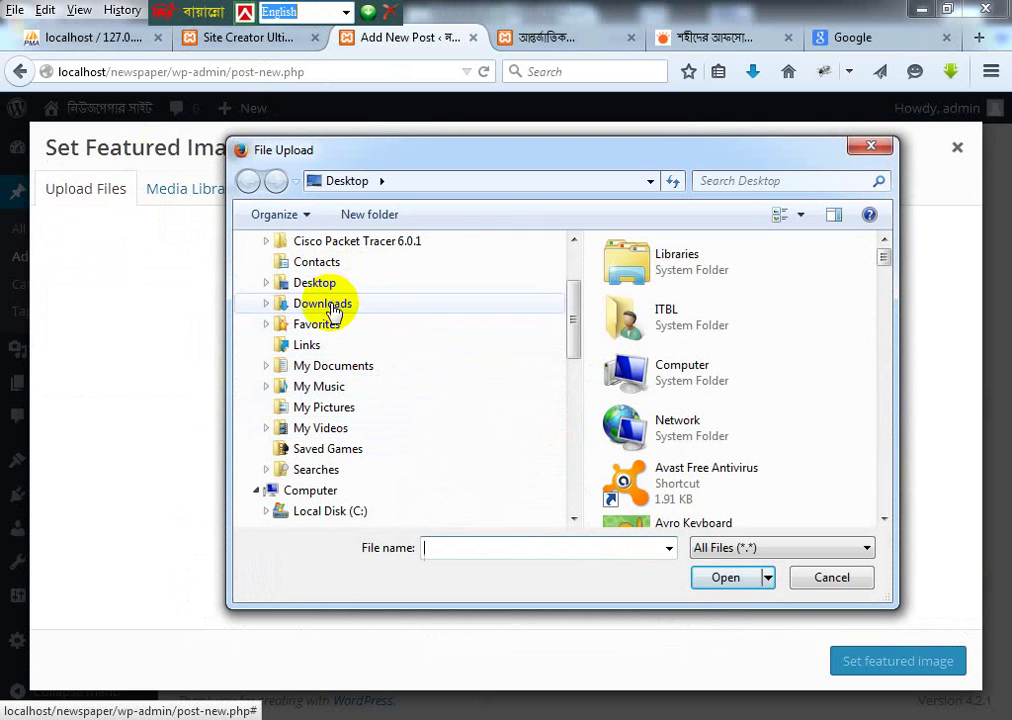
{"action": "left_click", "coordinate": [318, 284]}
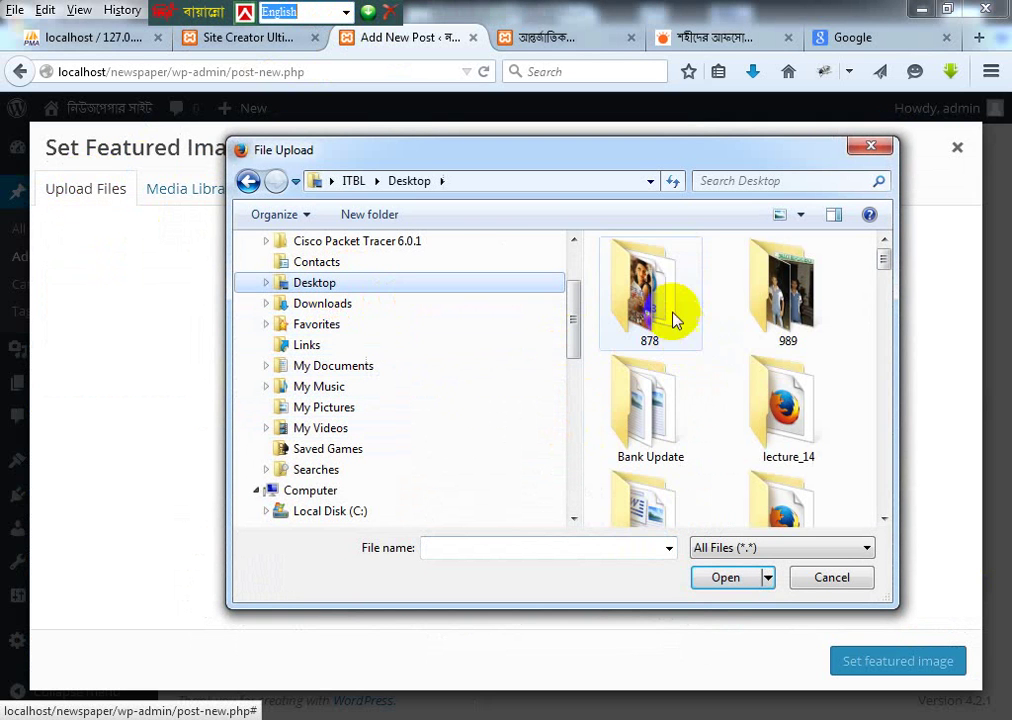
{"action": "scroll", "coordinate": [665, 300], "scroll_direction": "down", "scroll_amount": 10}
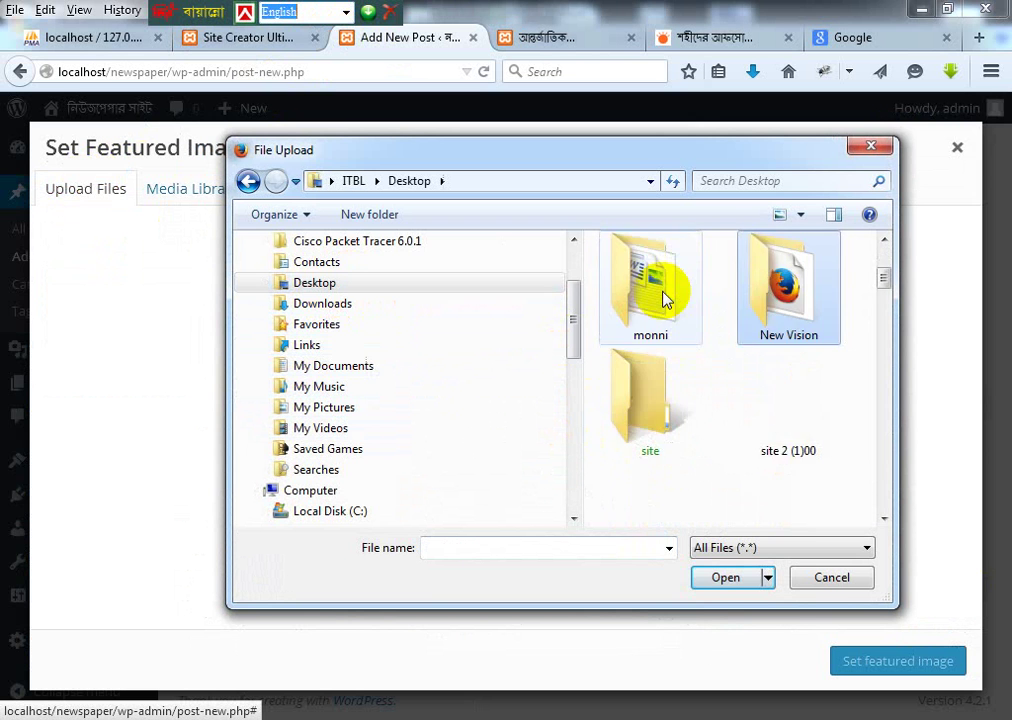
{"action": "left_click", "coordinate": [665, 300]}
{"action": "left_click", "coordinate": [720, 578]}
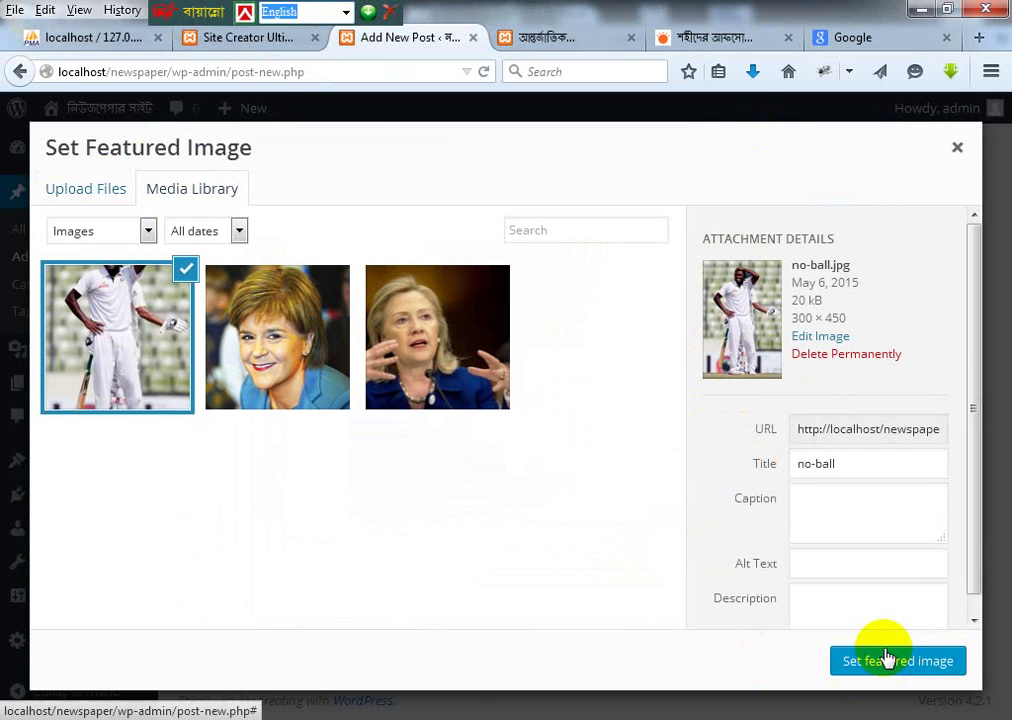
{"action": "left_click", "coordinate": [889, 660]}
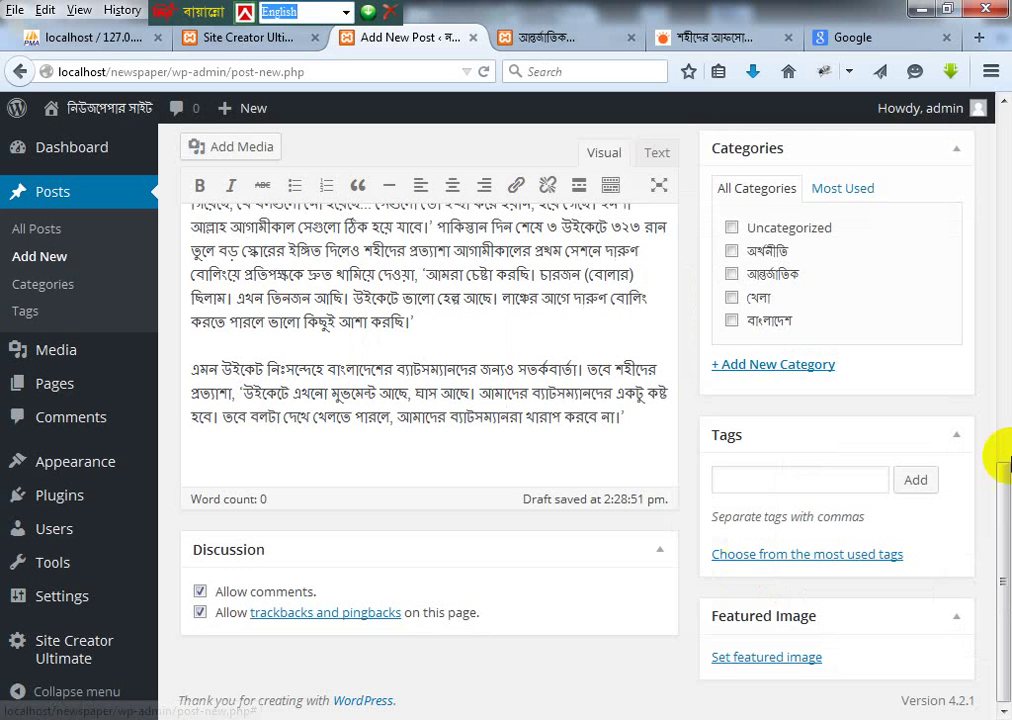
Step: Tick the খেলা category and publish the শহীদের আফসোস ‘নো বল’ post
{"action": "scroll", "coordinate": [976, 384], "scroll_direction": "down", "scroll_amount": 3}
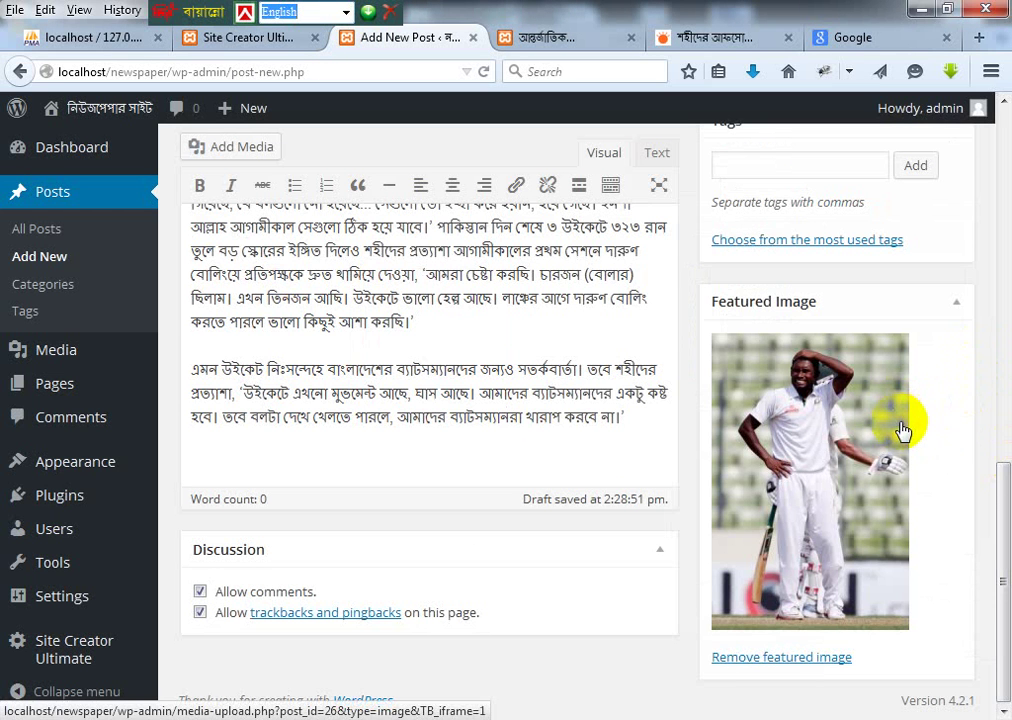
{"action": "left_click_drag", "start_coordinate": [994, 535], "coordinate": [1010, 380]}
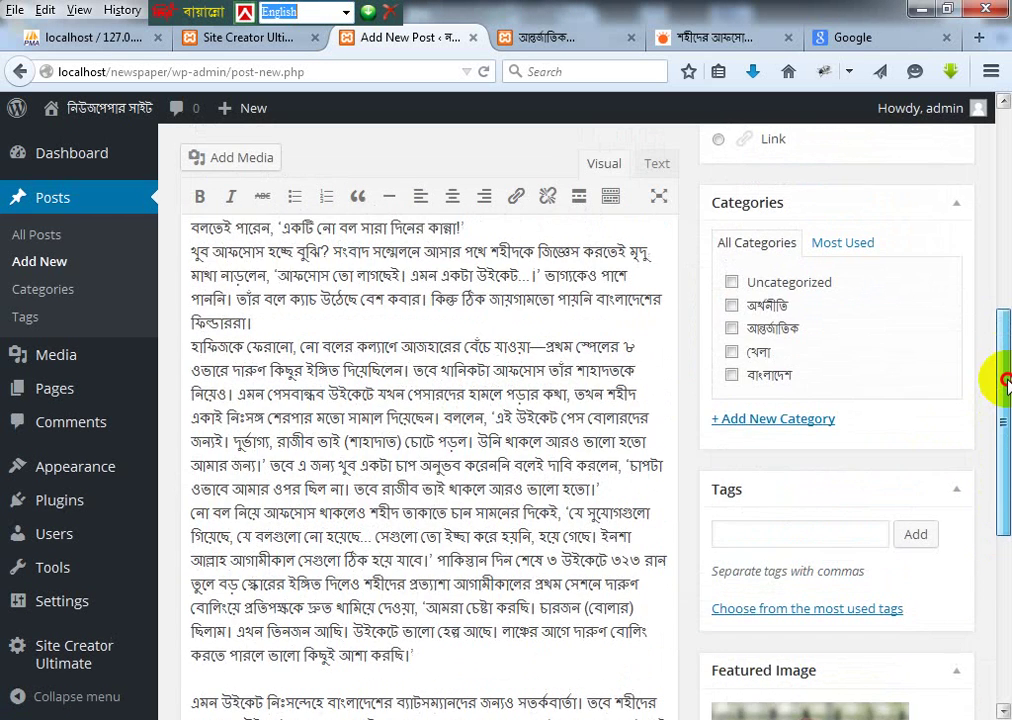
{"action": "left_click", "coordinate": [731, 352]}
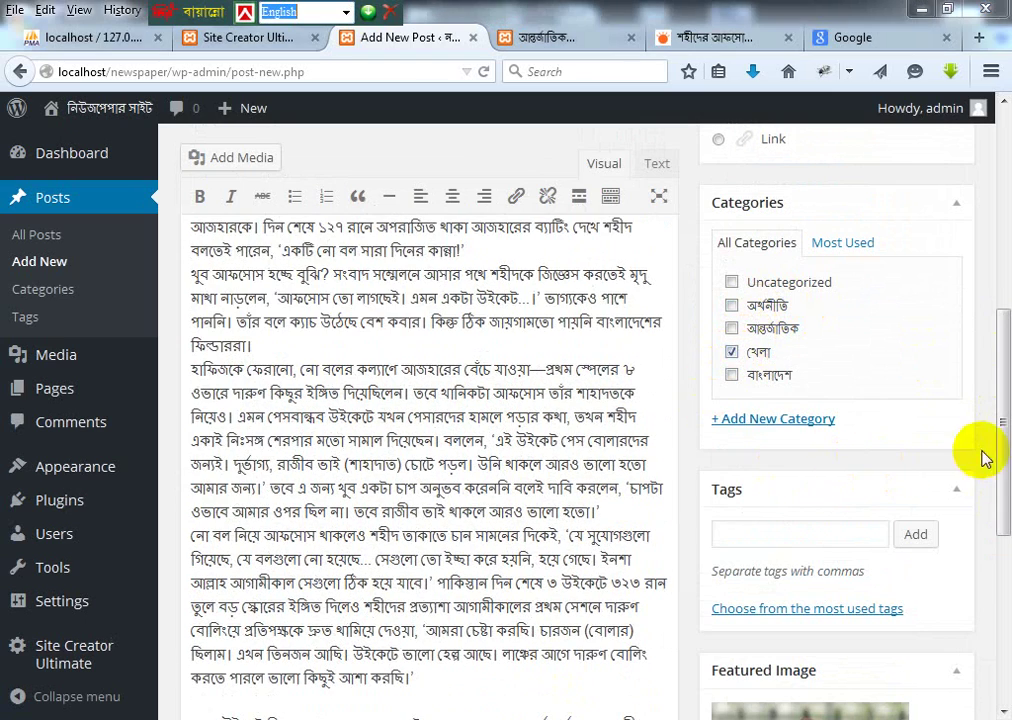
{"action": "left_click_drag", "start_coordinate": [998, 452], "coordinate": [1006, 318]}
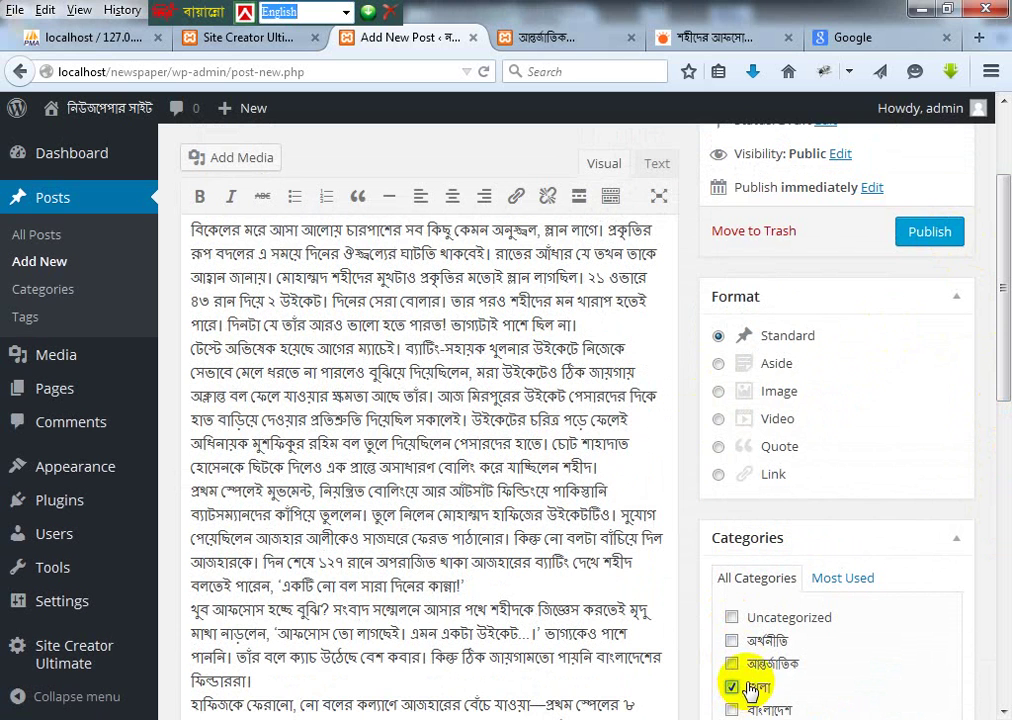
{"action": "left_click", "coordinate": [929, 231]}
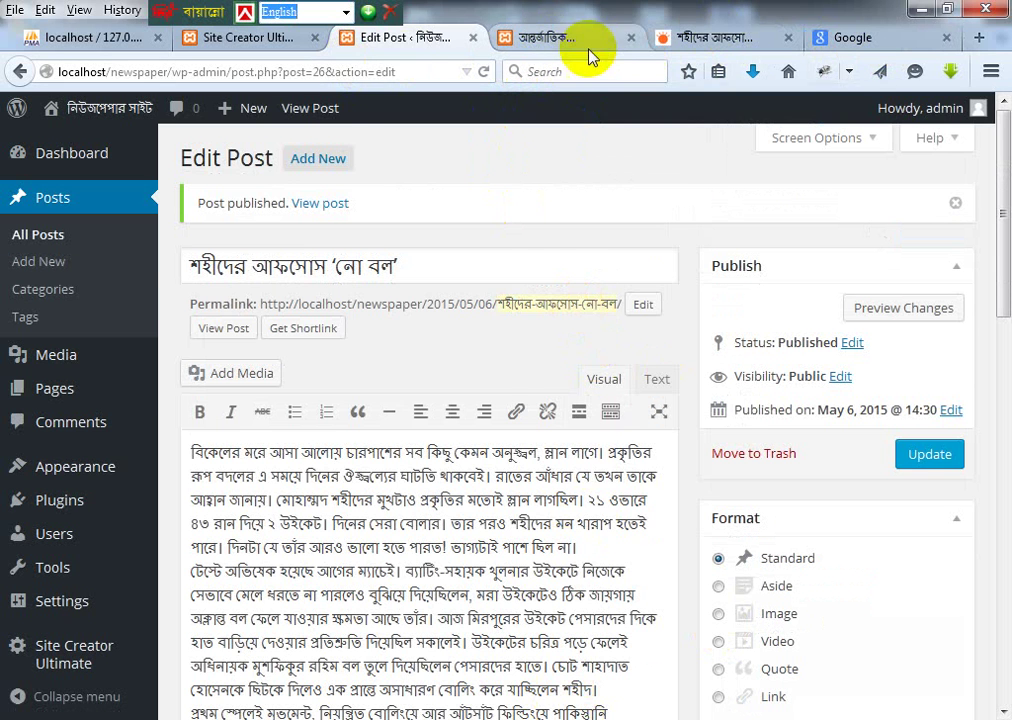
Step: View the front-end আন্তর্জাতিক page, which still lists the two older posts and Hello world!
{"action": "left_click", "coordinate": [578, 40]}
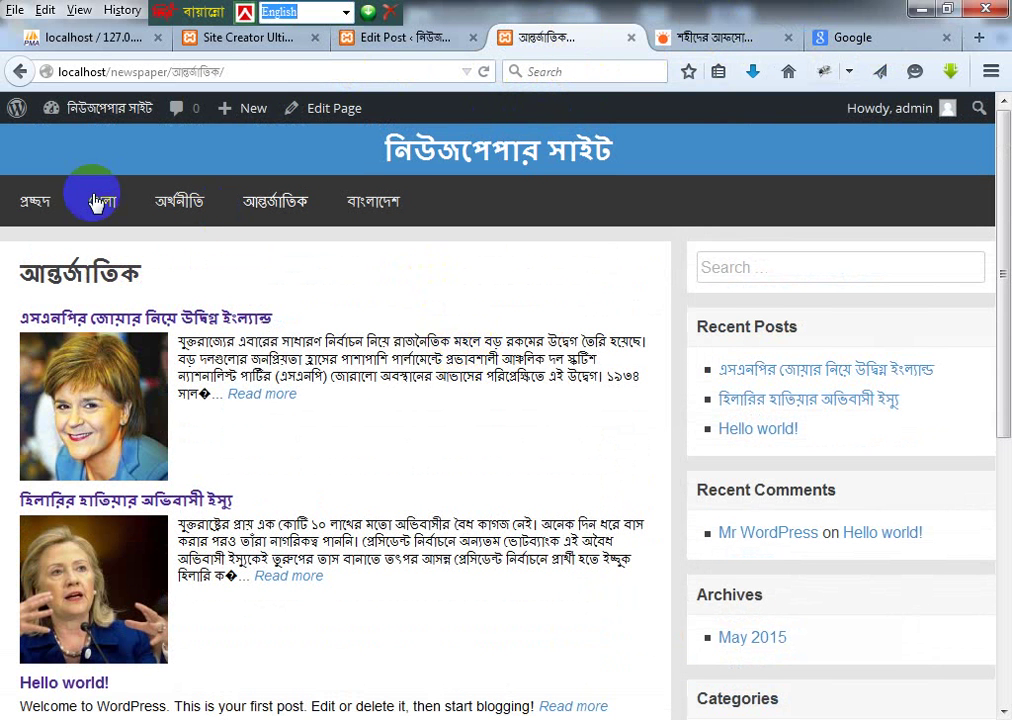
{"action": "left_click", "coordinate": [370, 203]}
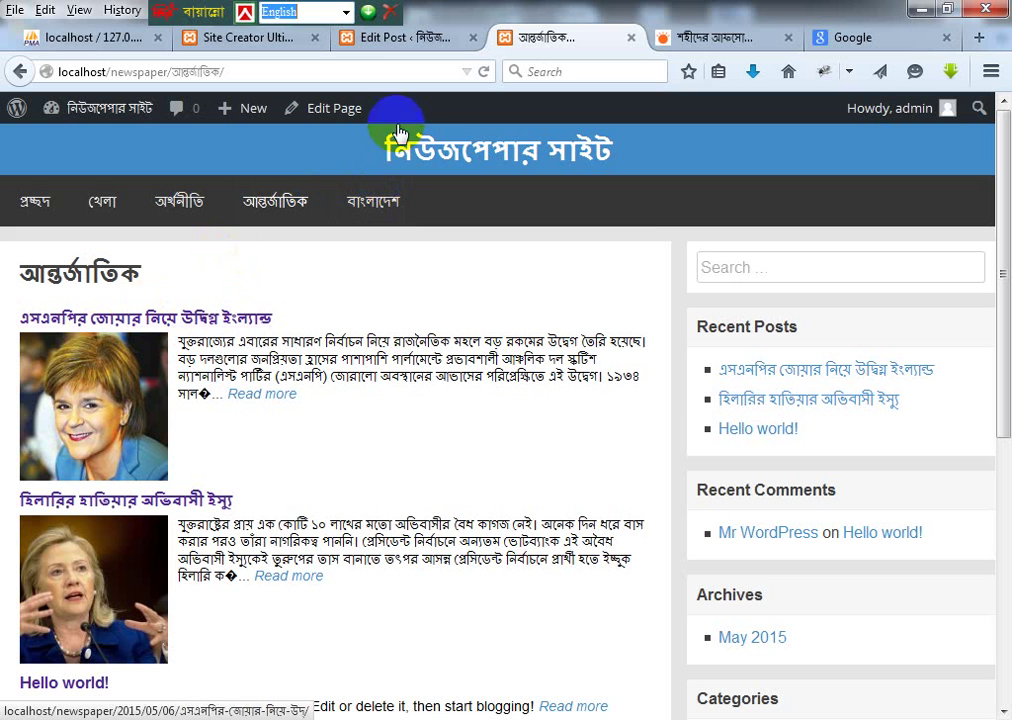
{"action": "left_click", "coordinate": [513, 210]}
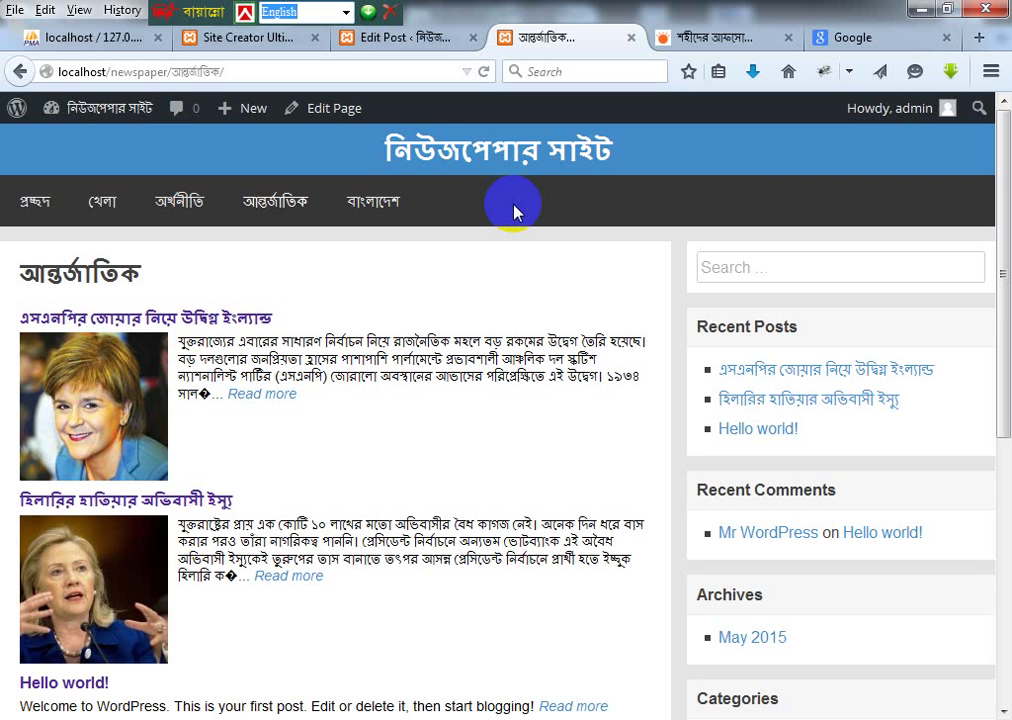
Step: Compare the Prothom Alo article with the local newspaper category page
{"action": "left_click", "coordinate": [720, 37]}
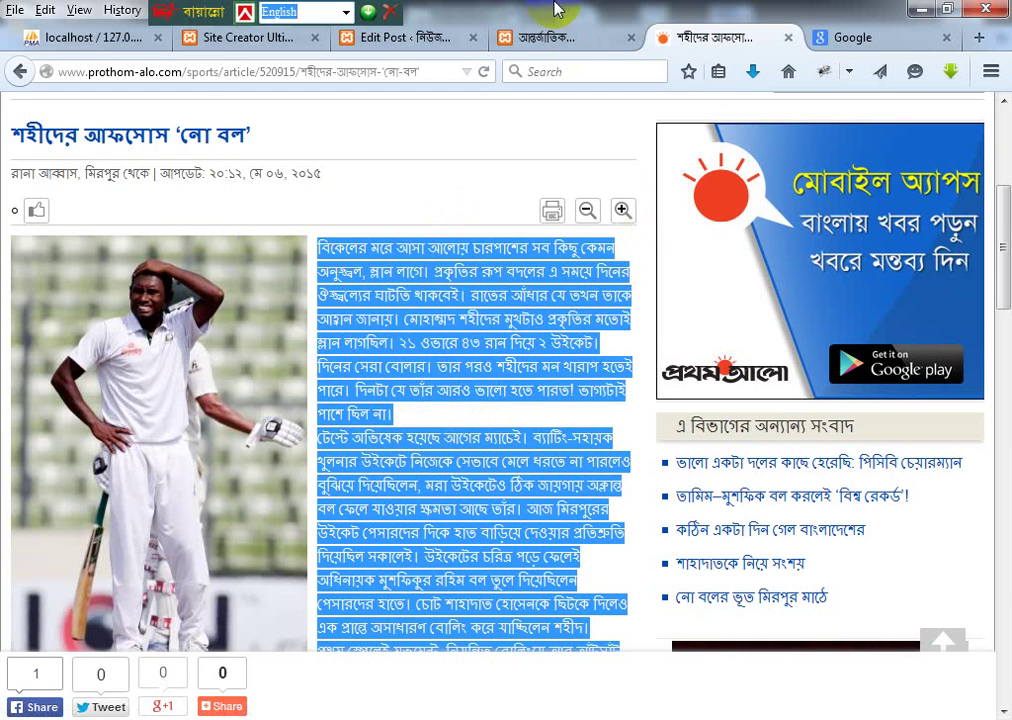
{"action": "left_click", "coordinate": [550, 37]}
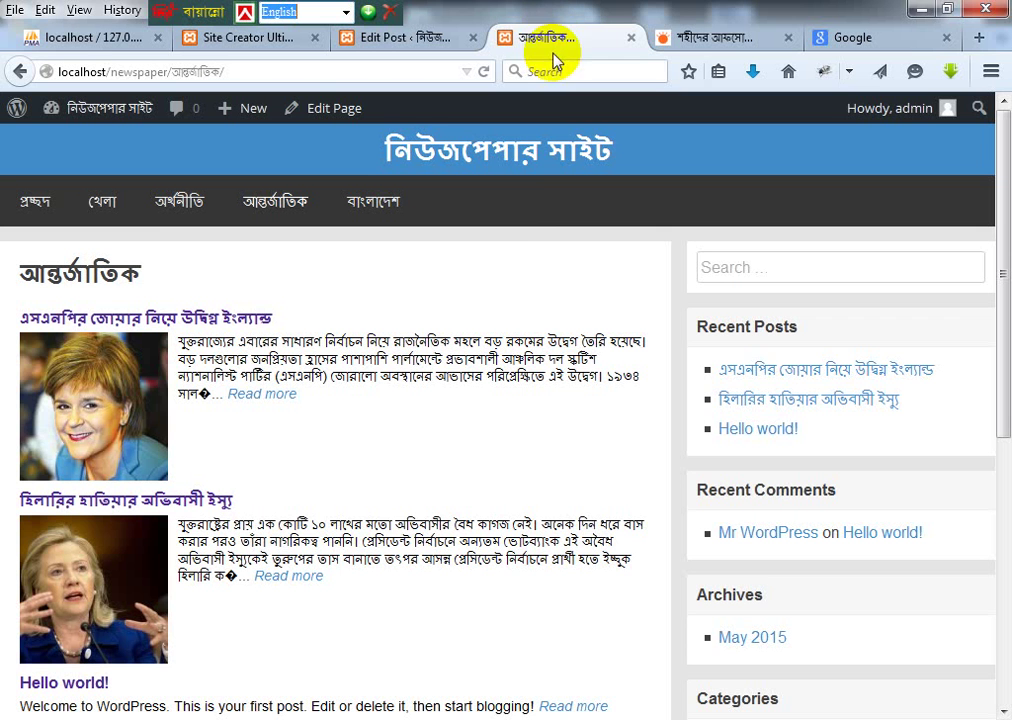
{"action": "left_click", "coordinate": [720, 37]}
{"action": "scroll", "coordinate": [542, 402], "scroll_direction": "down", "scroll_amount": 3}
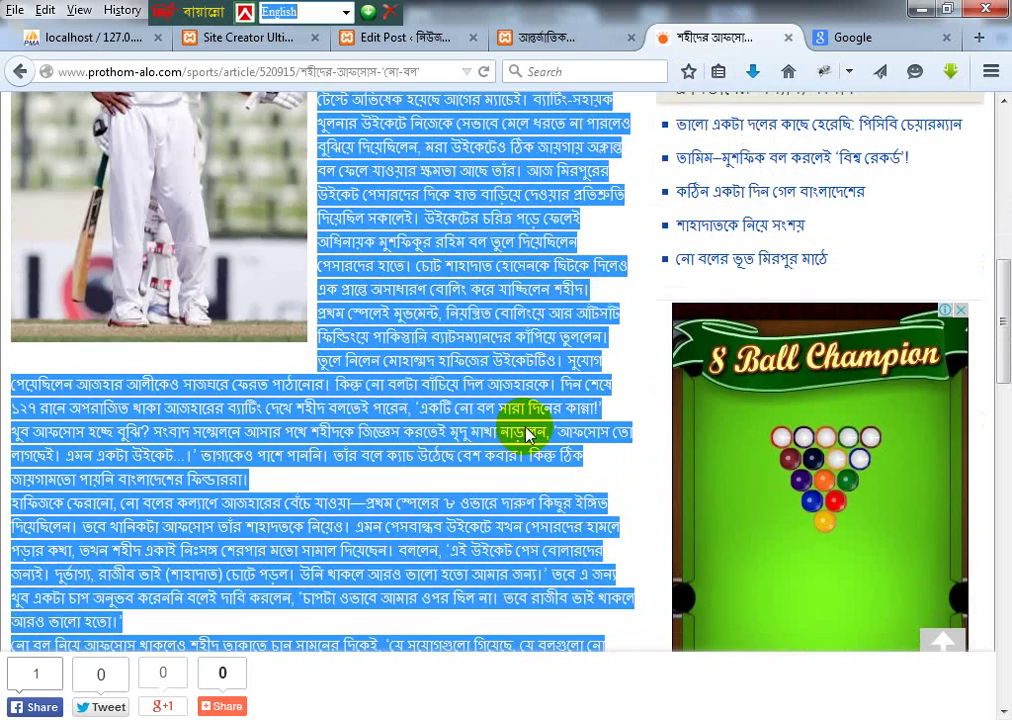
{"action": "scroll", "coordinate": [530, 428], "scroll_direction": "up", "scroll_amount": 7}
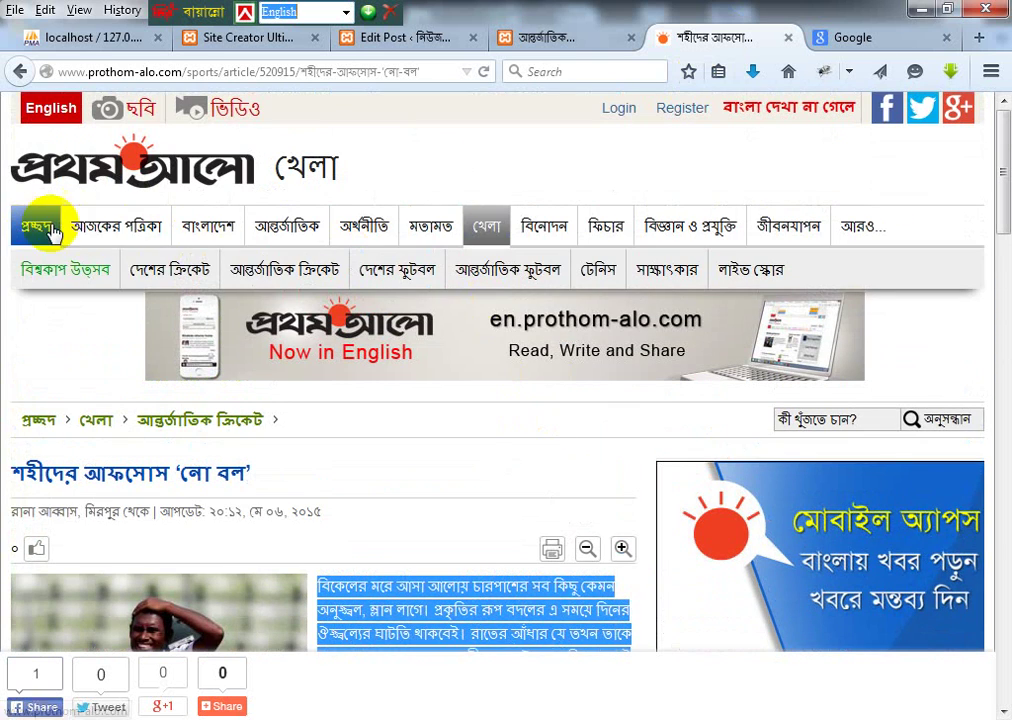
Step: Open the Prothom Alo homepage via প্রচ্ছদ and scroll through its contents
{"action": "left_click", "coordinate": [50, 230]}
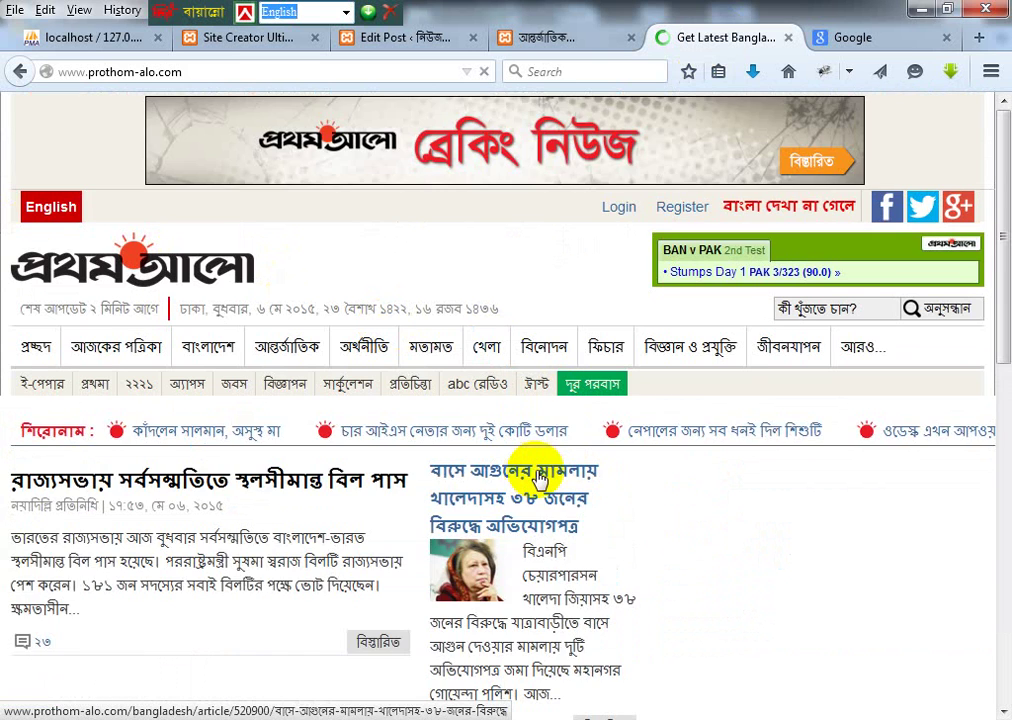
{"action": "scroll", "coordinate": [526, 422], "scroll_direction": "down", "scroll_amount": 5}
{"action": "scroll", "coordinate": [526, 424], "scroll_direction": "up", "scroll_amount": 4}
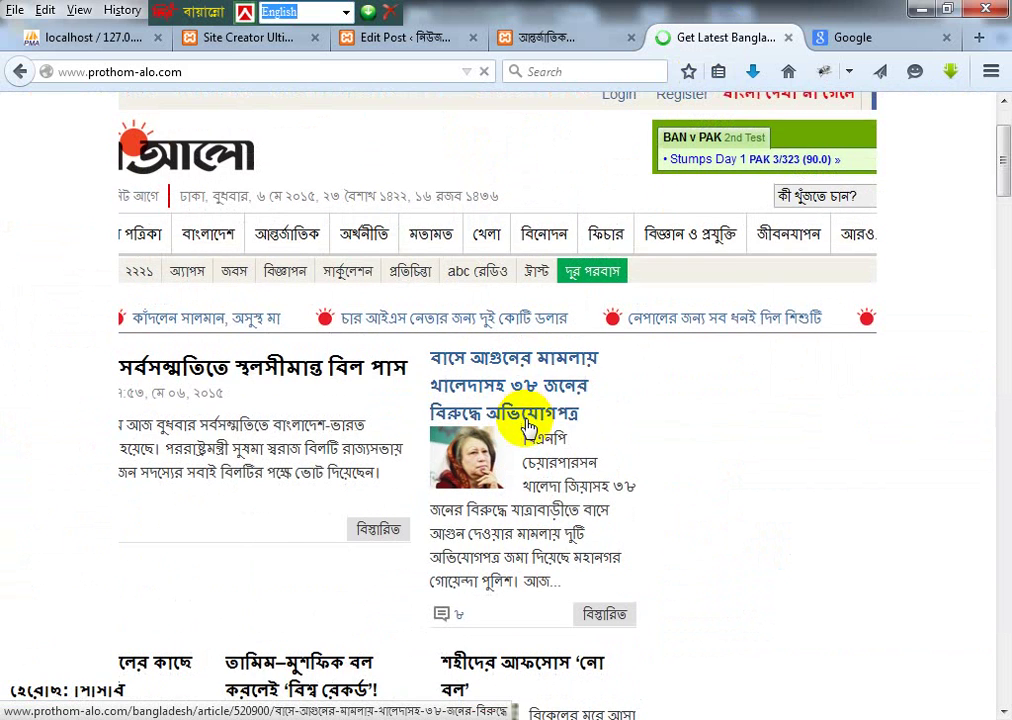
{"action": "scroll", "coordinate": [520, 480], "scroll_direction": "down", "scroll_amount": 6}
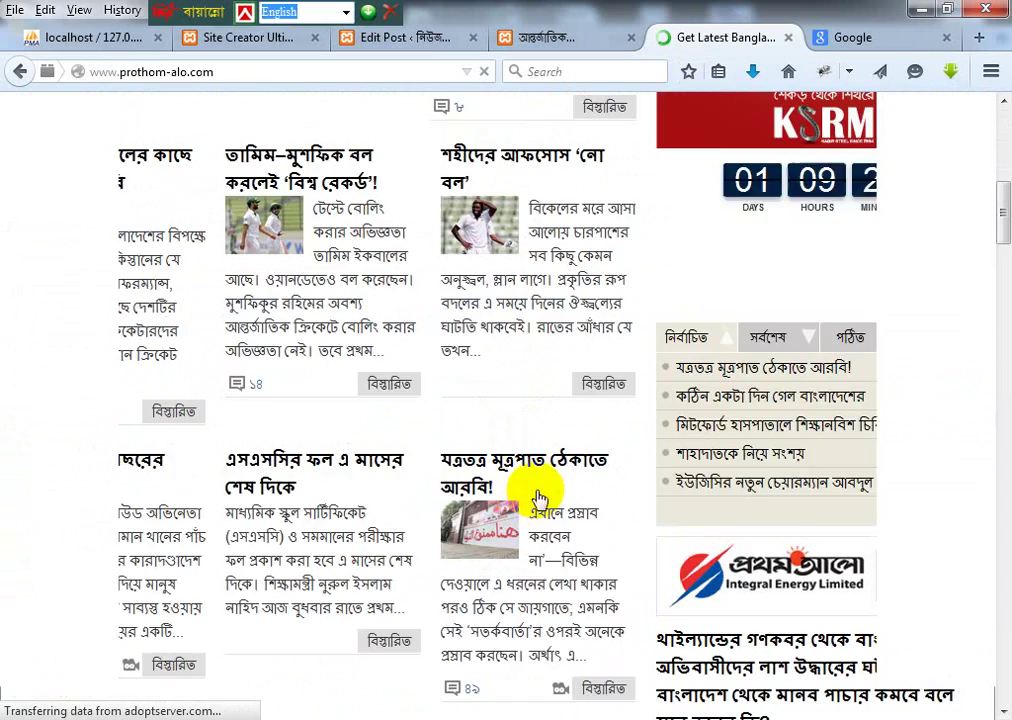
{"action": "scroll", "coordinate": [600, 440], "scroll_direction": "down", "scroll_amount": 5}
{"action": "scroll", "coordinate": [637, 339], "scroll_direction": "down", "scroll_amount": 5}
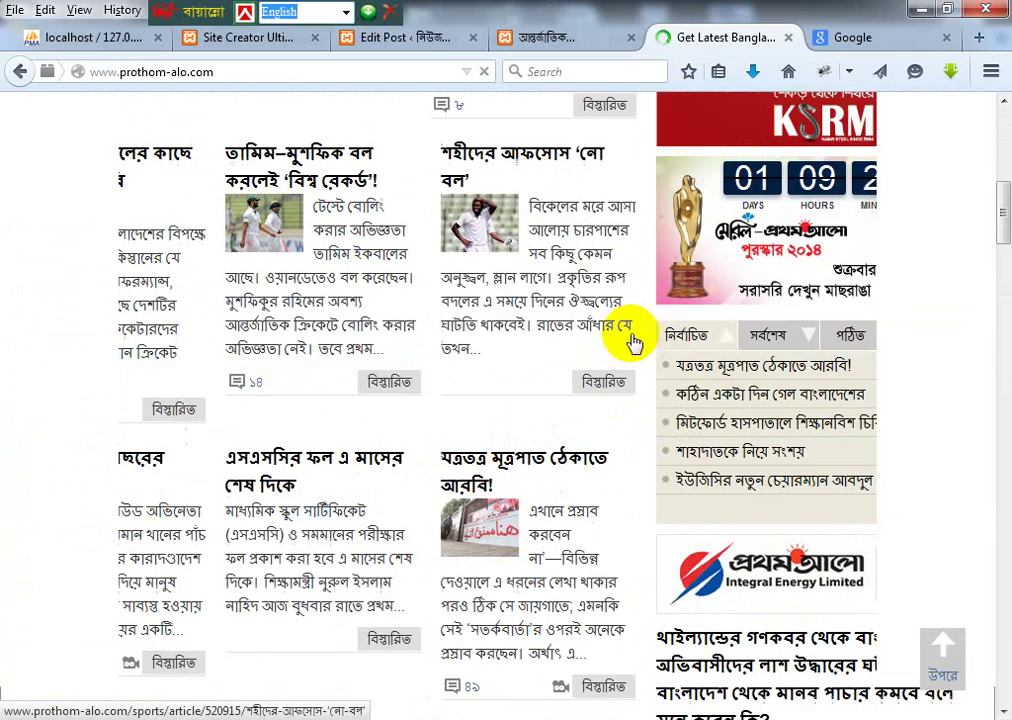
{"action": "scroll", "coordinate": [634, 343], "scroll_direction": "up", "scroll_amount": 2}
{"action": "scroll", "coordinate": [634, 343], "scroll_direction": "up", "scroll_amount": 4}
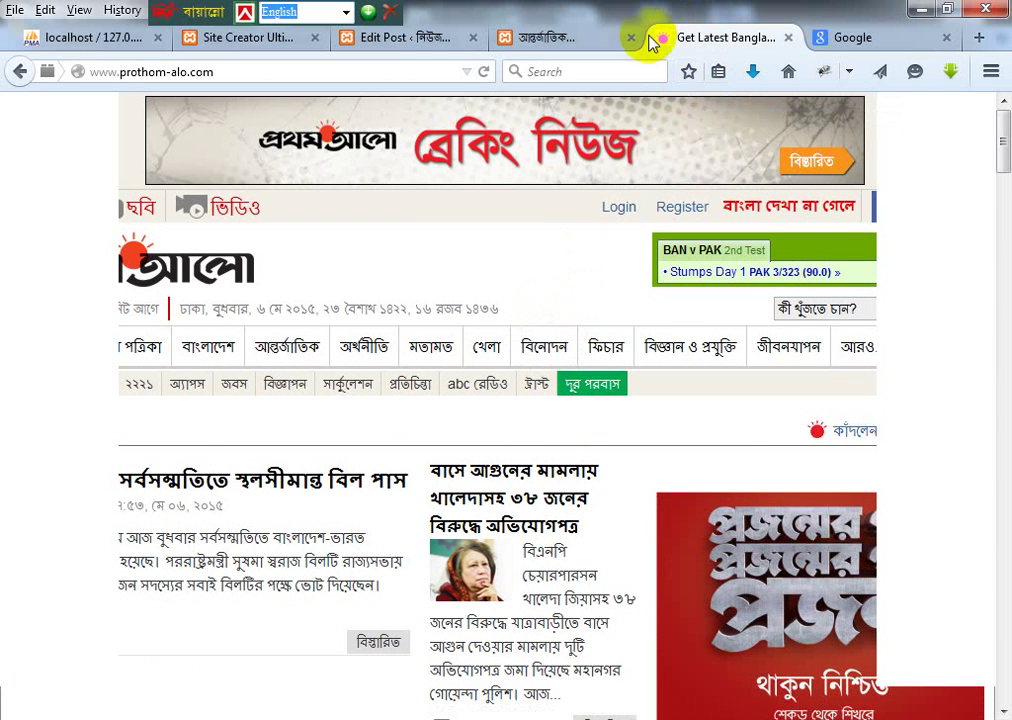
{"action": "left_click", "coordinate": [592, 34]}
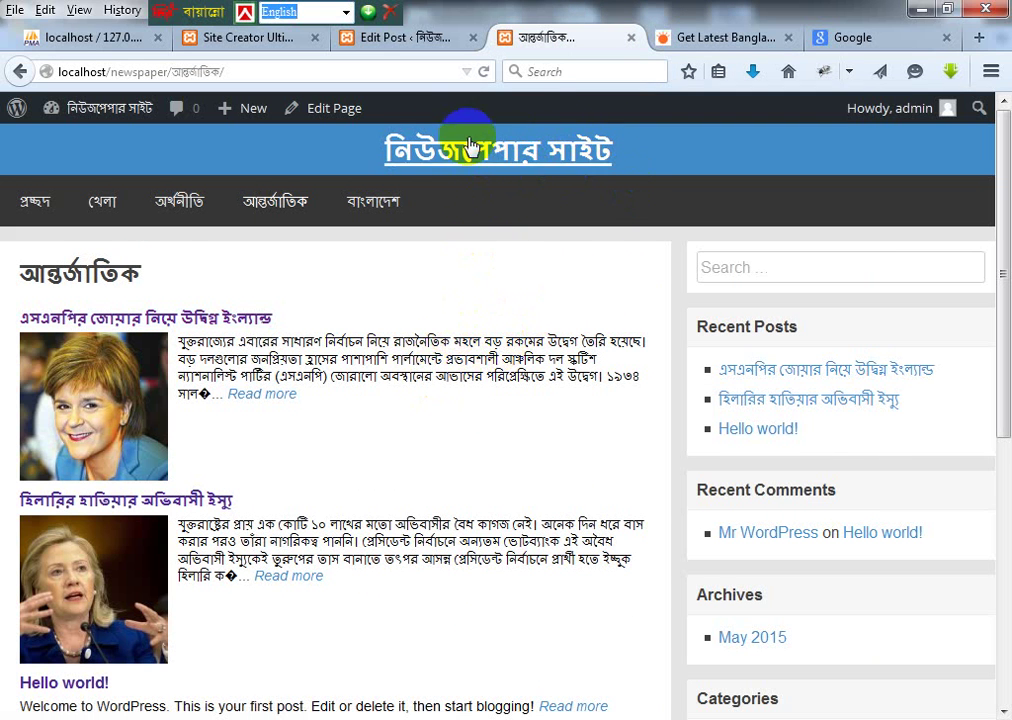
Step: Reload the আন্তর্জাতিক page for the new post, then reopen the post editor to check its categories
{"action": "left_click", "coordinate": [267, 201]}
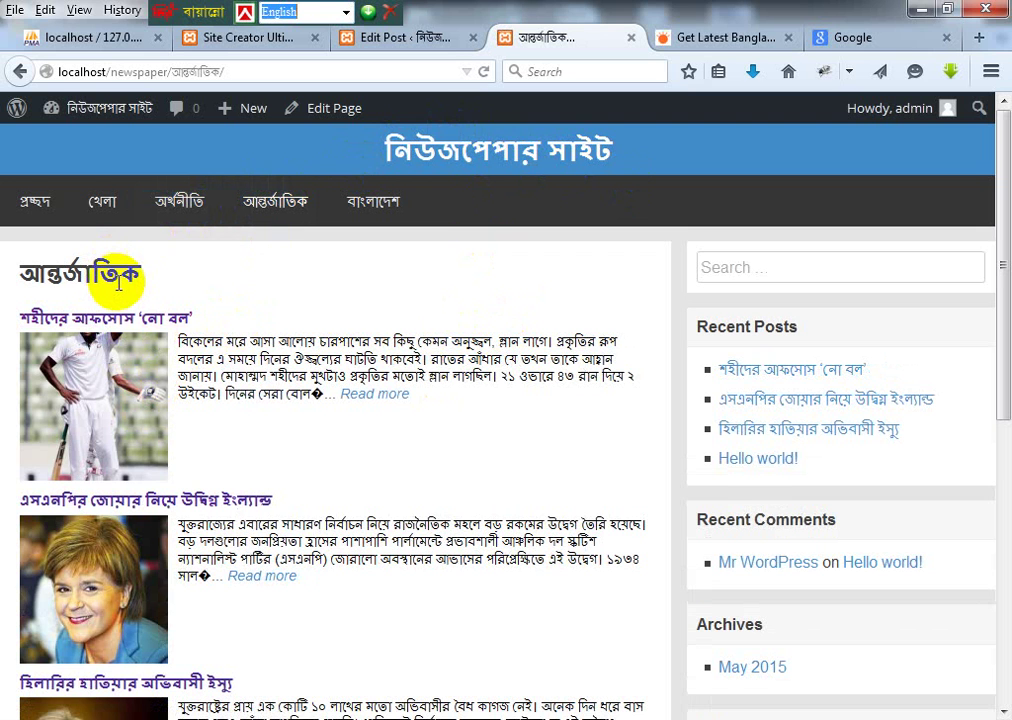
{"action": "left_click", "coordinate": [408, 40]}
Step: Check the post's categories and the live আন্তর্জাতিক page, then return to Site Creator Ultimate options
{"action": "scroll", "coordinate": [750, 418], "scroll_direction": "down", "scroll_amount": 6}
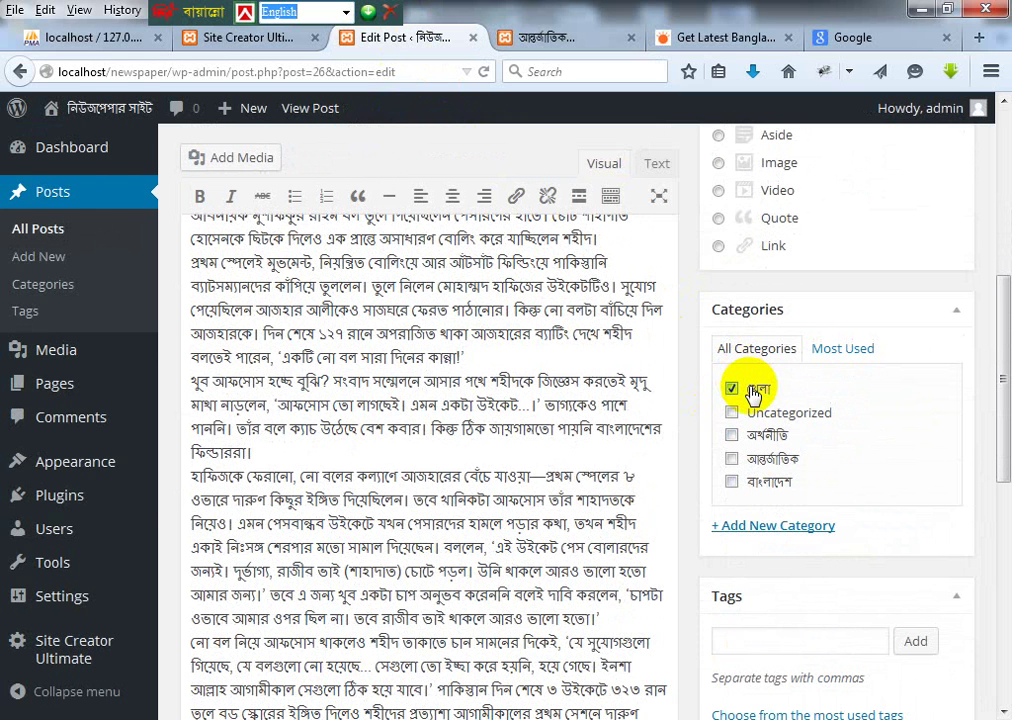
{"action": "left_click", "coordinate": [560, 37]}
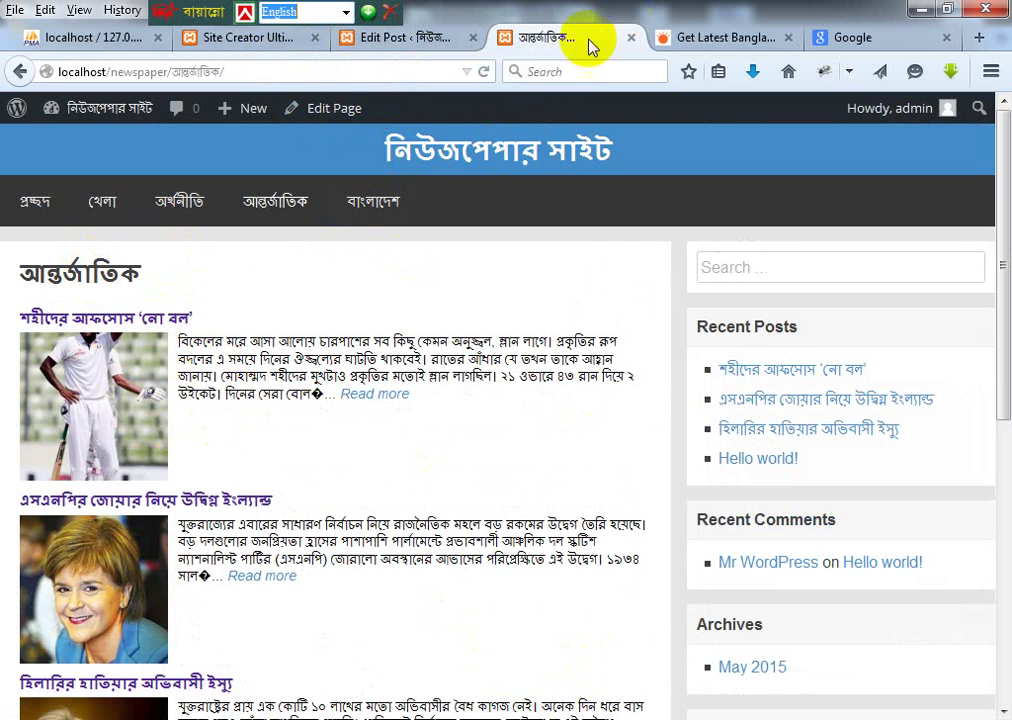
{"action": "left_click", "coordinate": [240, 38]}
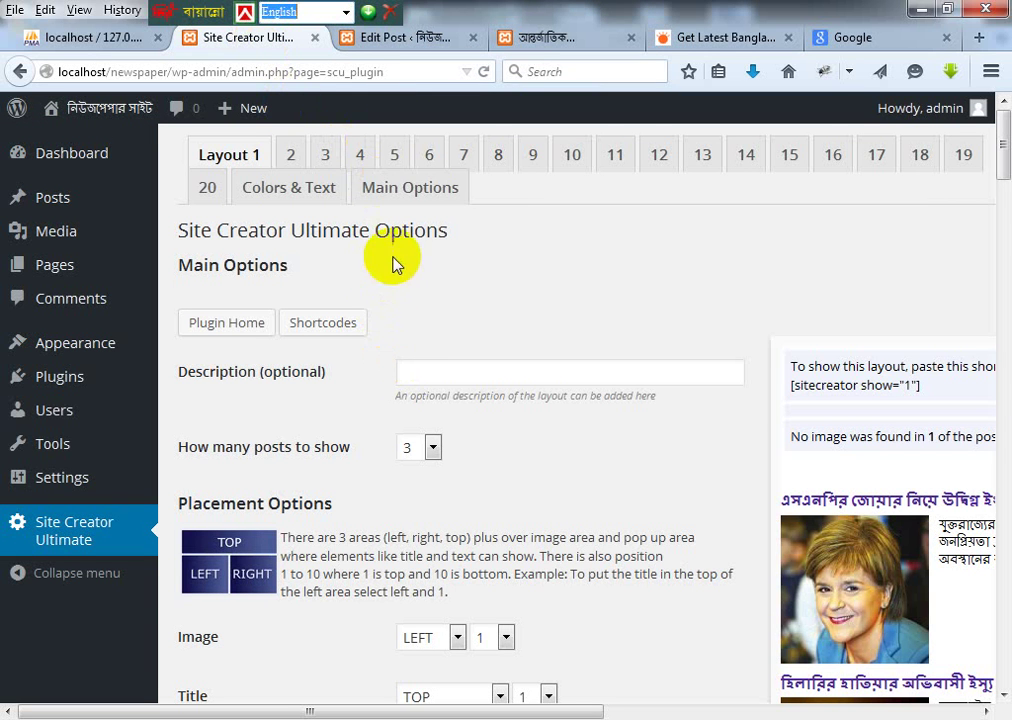
Step: Select layout 1's plain [sitecreator show="1"] shortcode in the Site Creator Ultimate options
{"action": "left_click", "coordinate": [834, 386]}
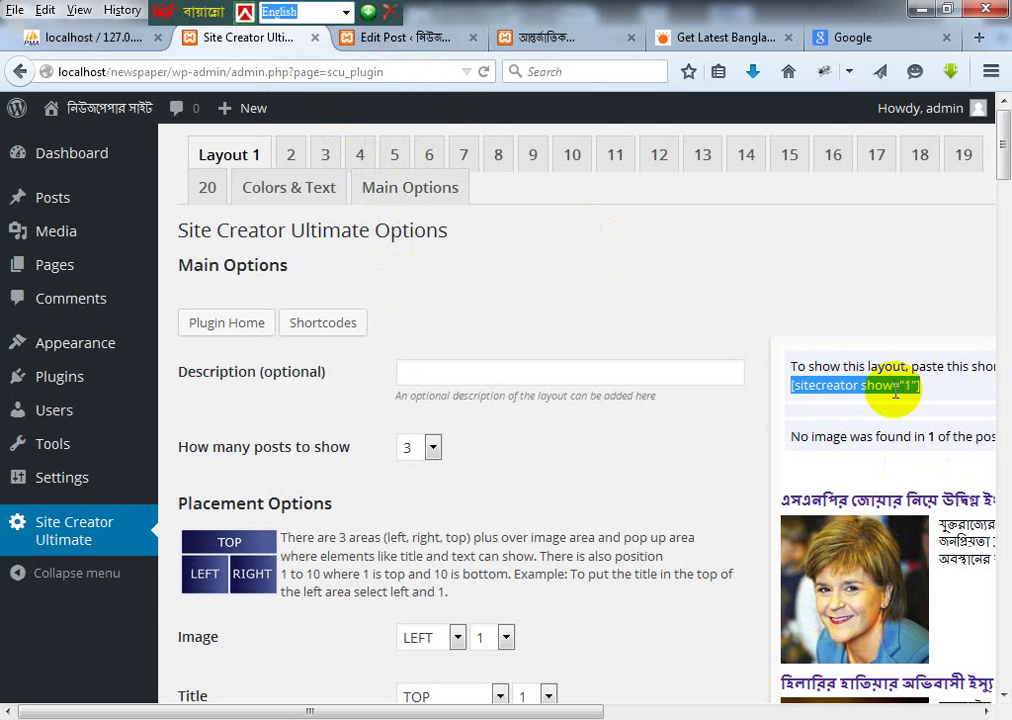
{"action": "left_click", "coordinate": [802, 398]}
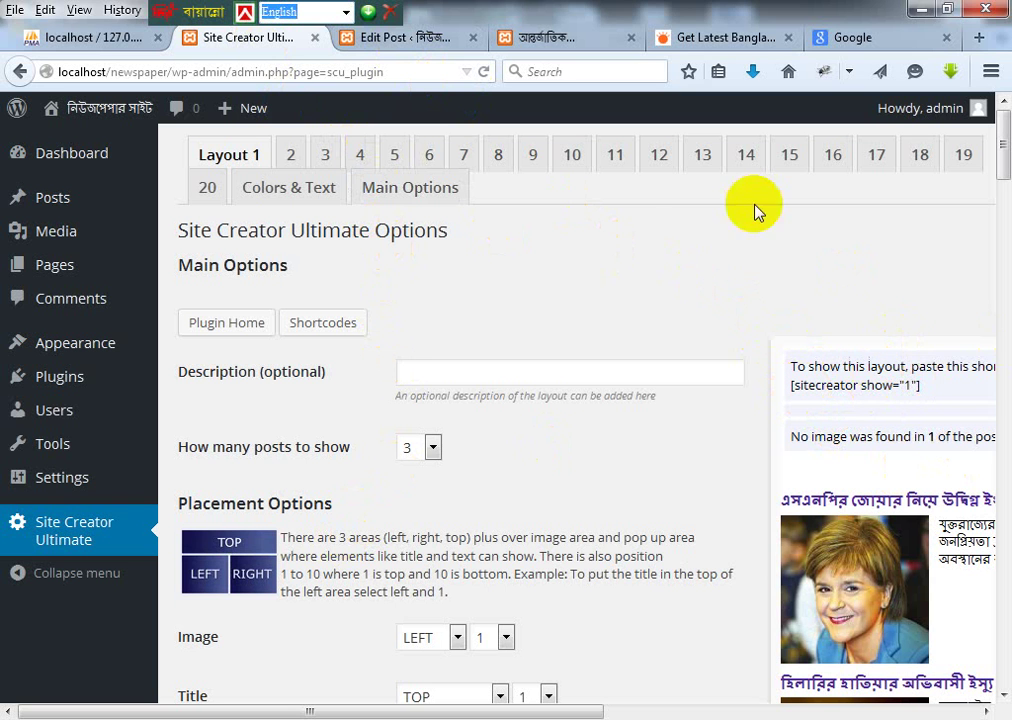
{"action": "triple_click", "coordinate": [889, 383]}
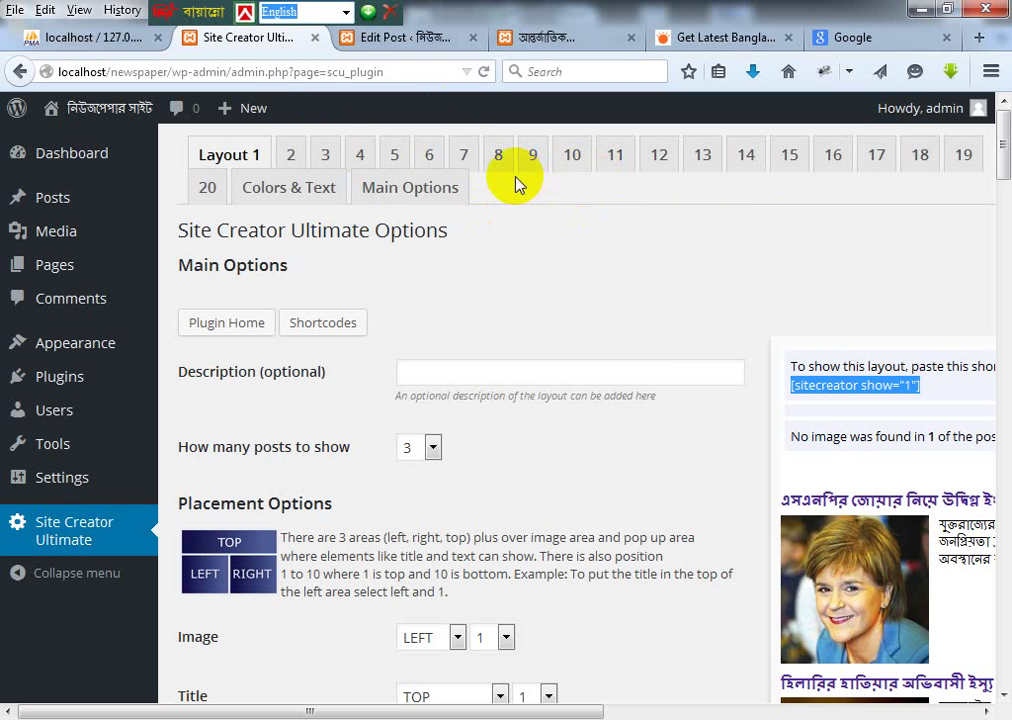
{"action": "left_click", "coordinate": [465, 148]}
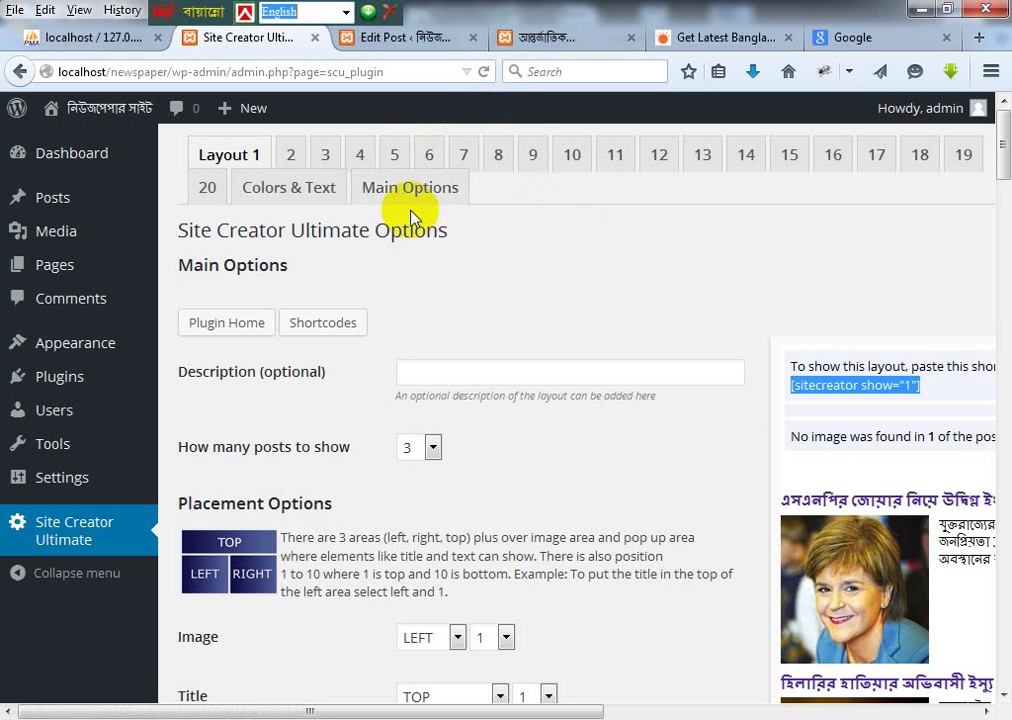
{"action": "triple_click", "coordinate": [900, 388]}
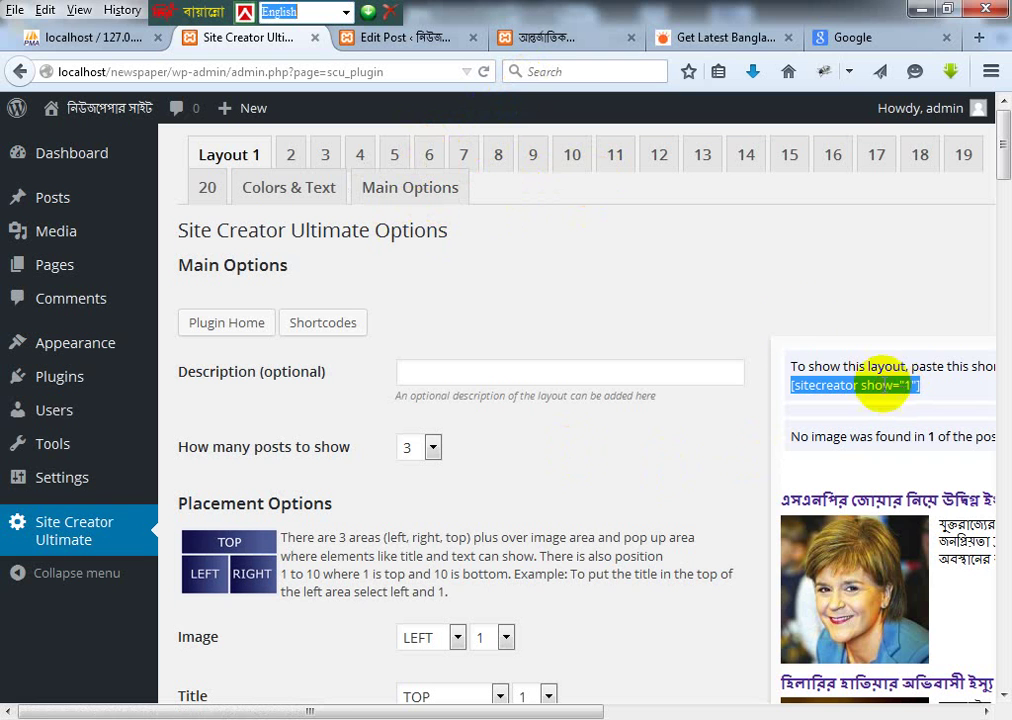
Step: Reveal the category-filtered shortcodes and copy [sitecreator show="1" cat1="5"] for the post editor
{"action": "left_click", "coordinate": [346, 328]}
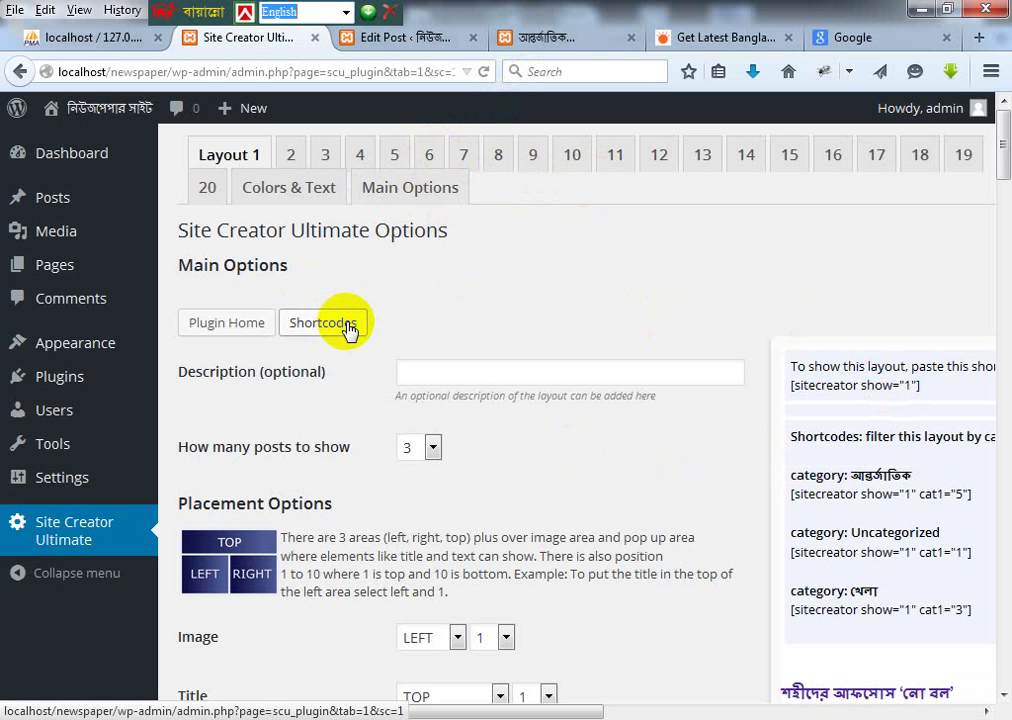
{"action": "left_click", "coordinate": [346, 328]}
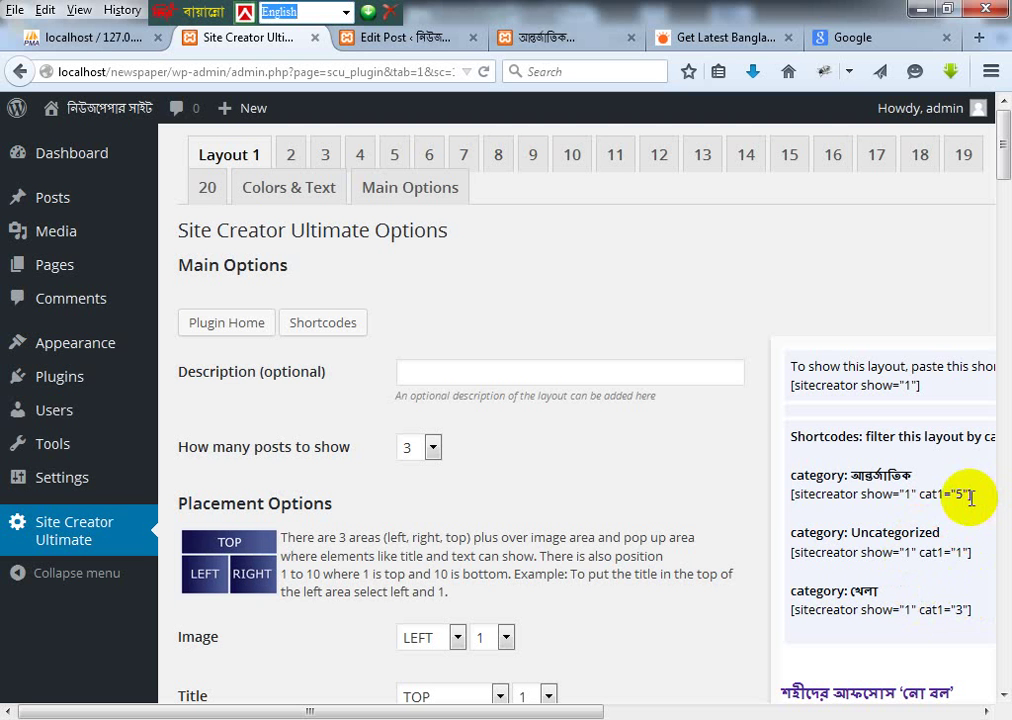
{"action": "left_click_drag", "start_coordinate": [973, 494], "coordinate": [782, 498]}
{"action": "key", "text": "ctrl+c"}
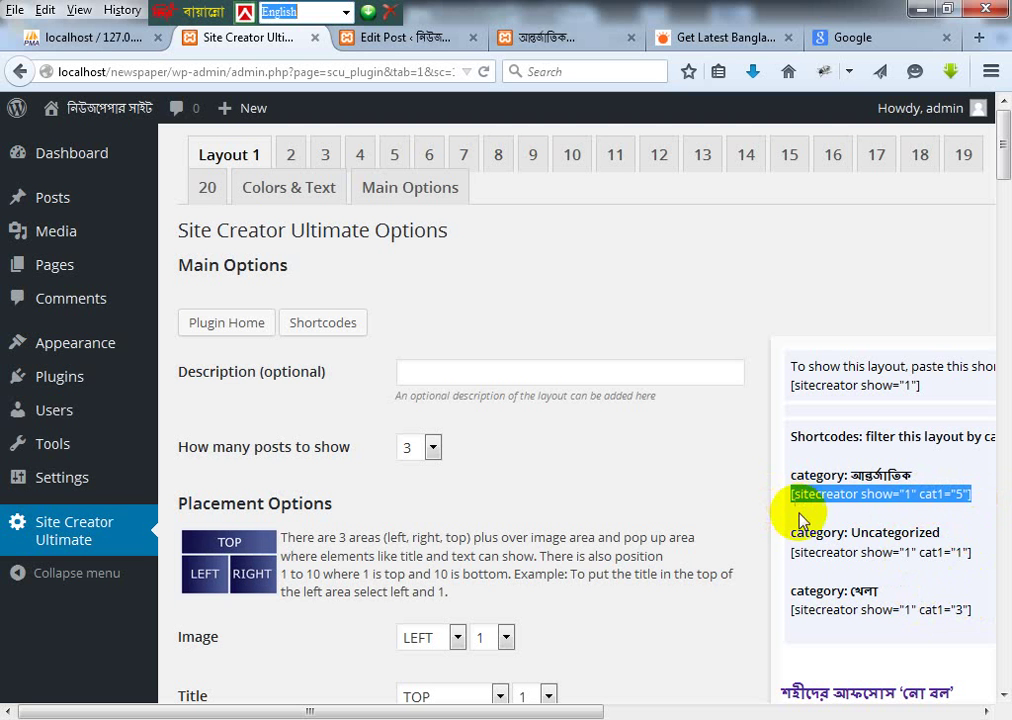
{"action": "left_click", "coordinate": [393, 42]}
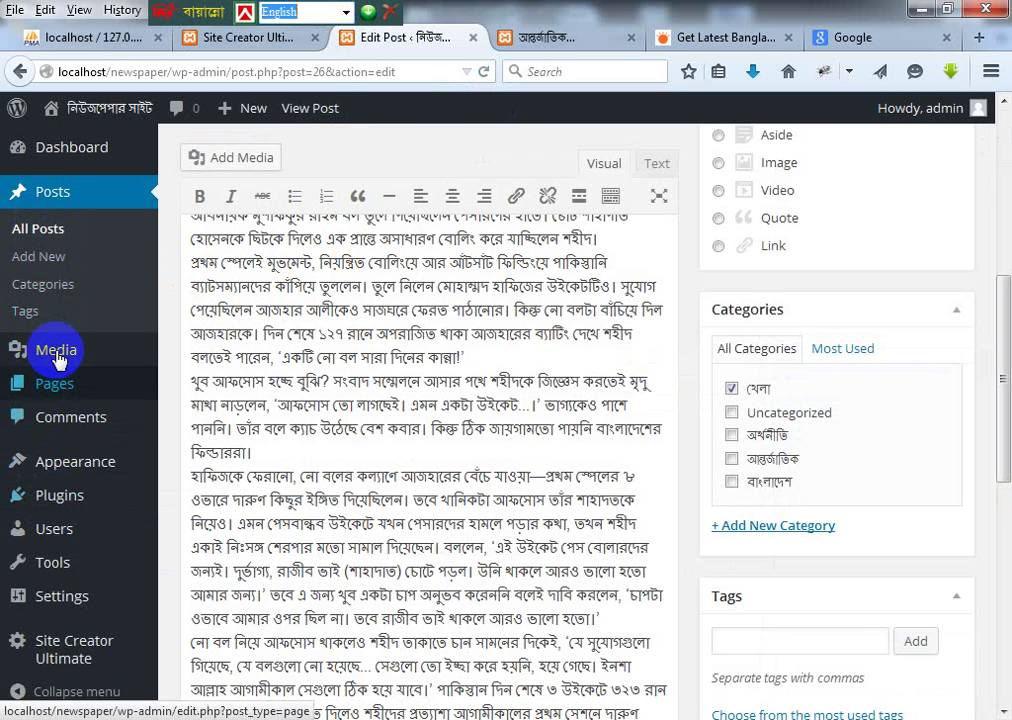
Step: Edit the আন্তর্জাতিক page and paste the cat1="5" shortcode below the existing one
{"action": "left_click", "coordinate": [180, 389]}
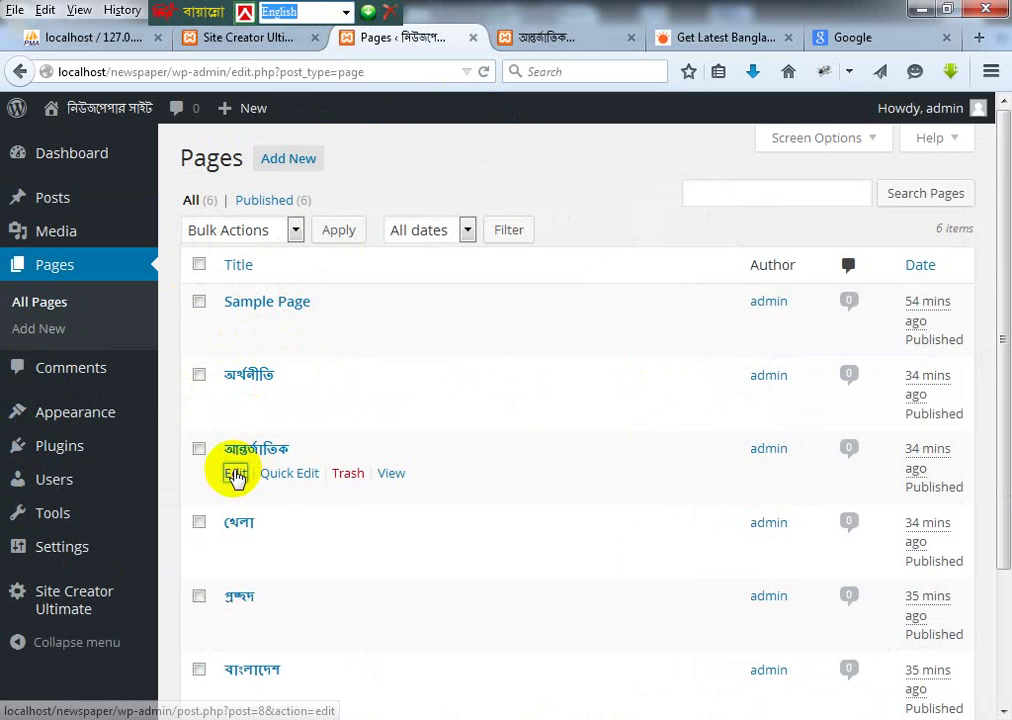
{"action": "left_click", "coordinate": [236, 474]}
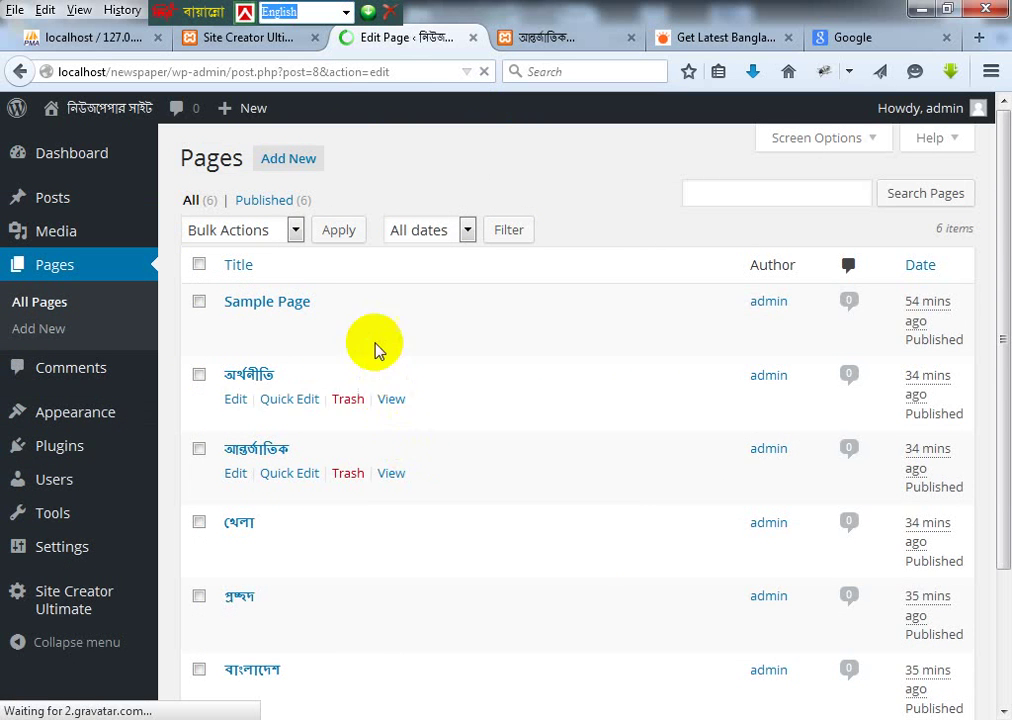
{"action": "left_click", "coordinate": [364, 398]}
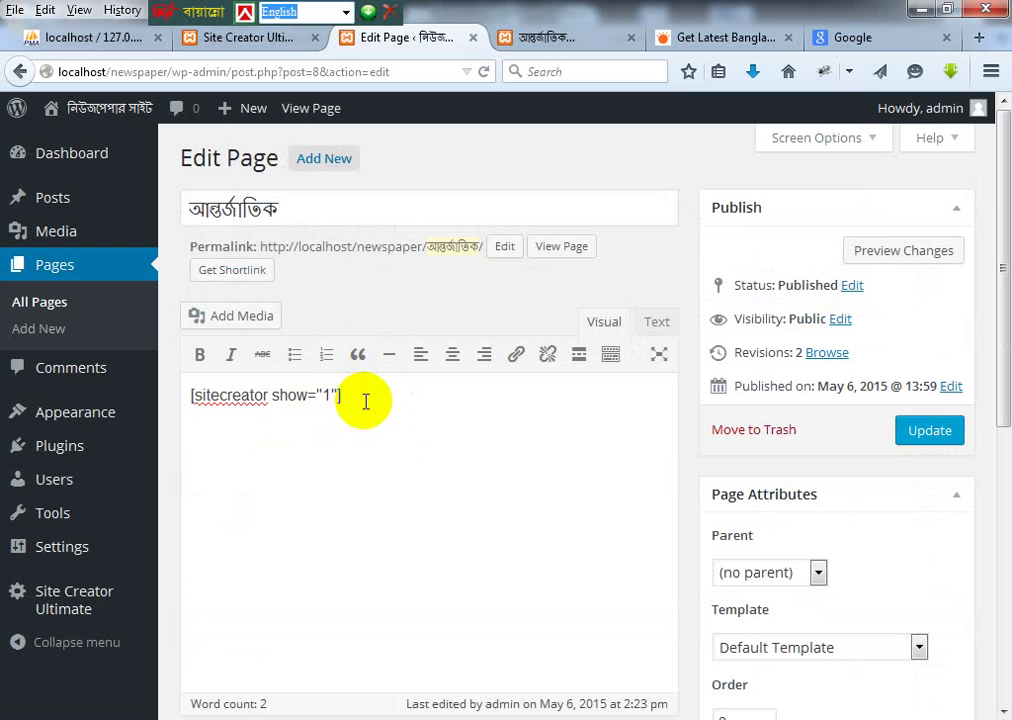
{"action": "key", "text": "Return"}
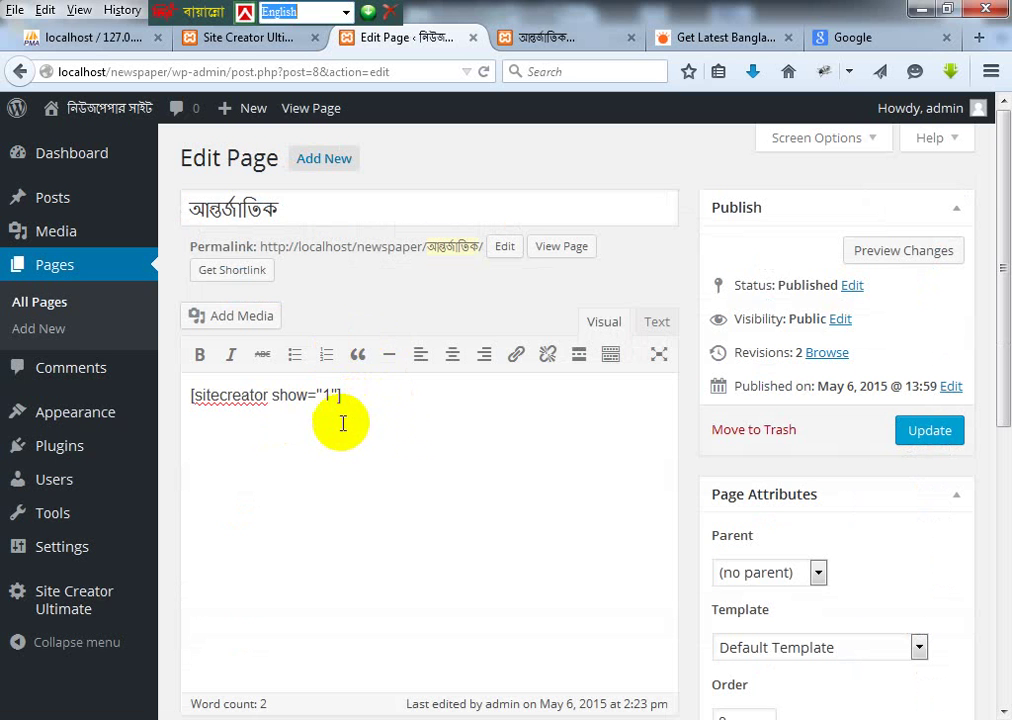
{"action": "key", "text": "ctrl+v"}
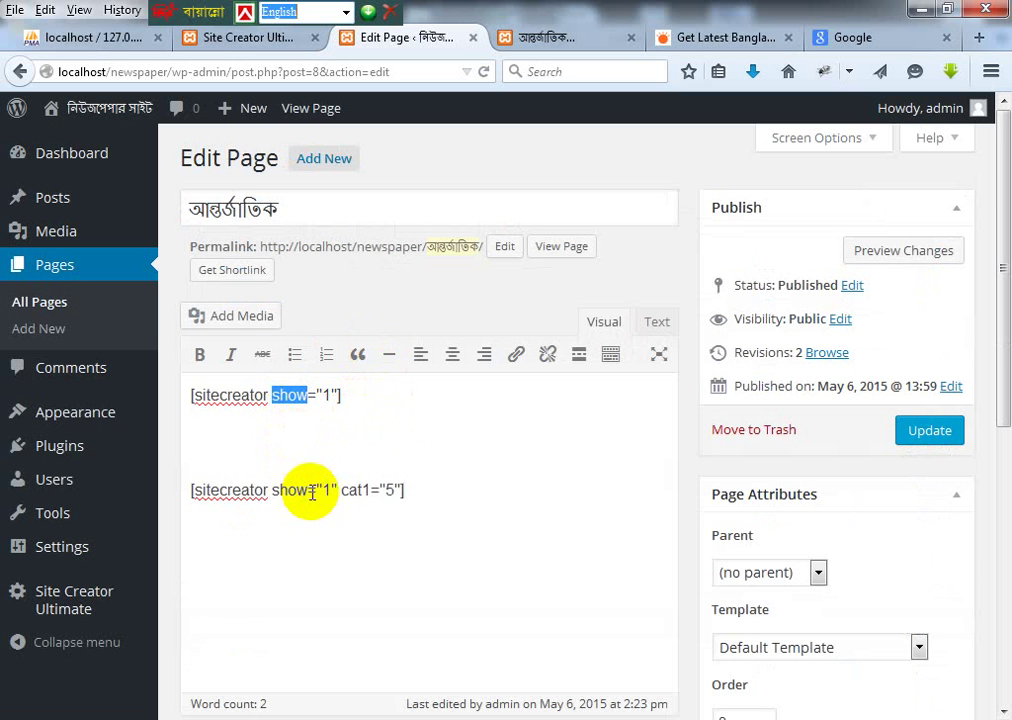
Step: Verify the pasted cat1 value, delete the old [sitecreator show="1"] line, and update the page
{"action": "left_click", "coordinate": [338, 490]}
{"action": "left_click_drag", "start_coordinate": [302, 490], "coordinate": [191, 490]}
{"action": "left_click", "coordinate": [352, 490]}
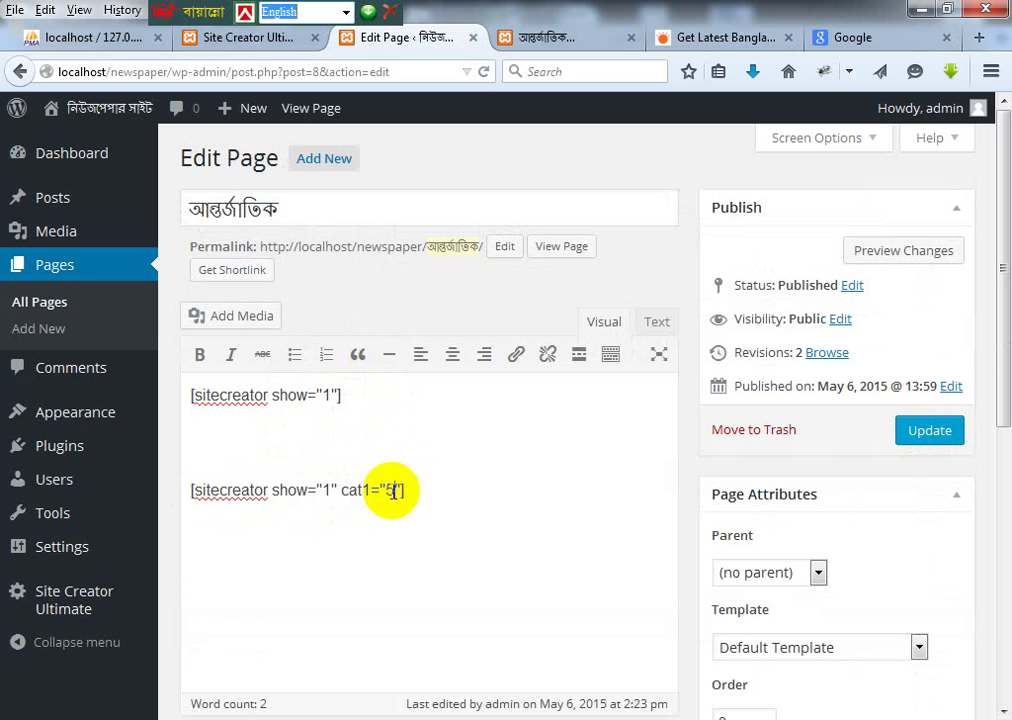
{"action": "double_click", "coordinate": [390, 490]}
{"action": "left_click", "coordinate": [423, 500]}
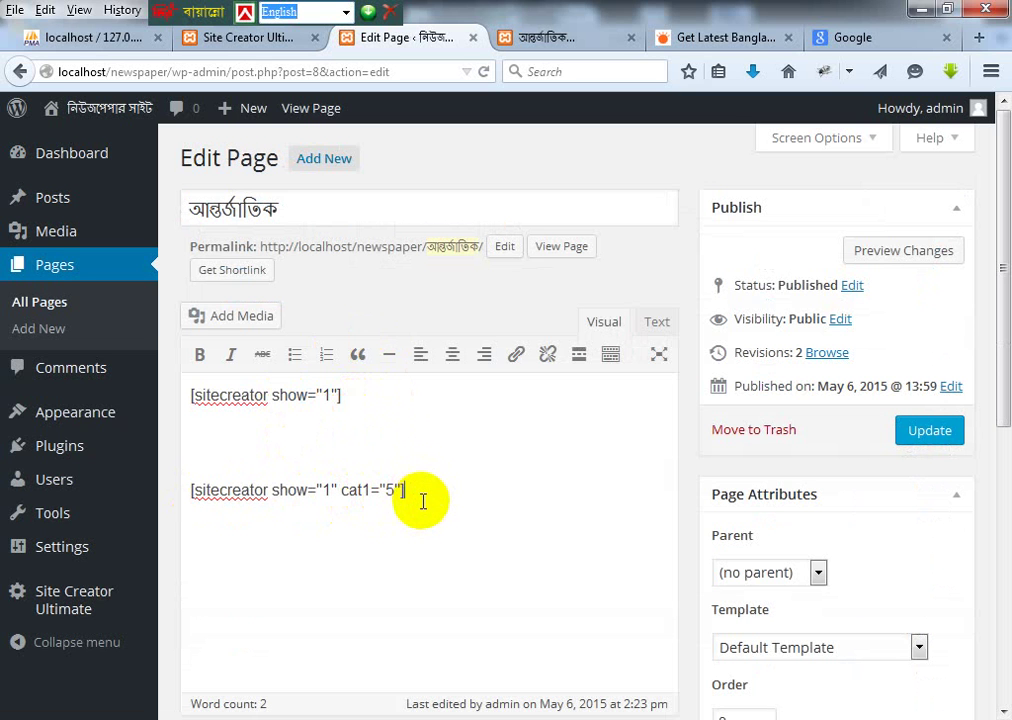
{"action": "left_click_drag", "start_coordinate": [381, 490], "coordinate": [187, 481]}
{"action": "left_click", "coordinate": [195, 462]}
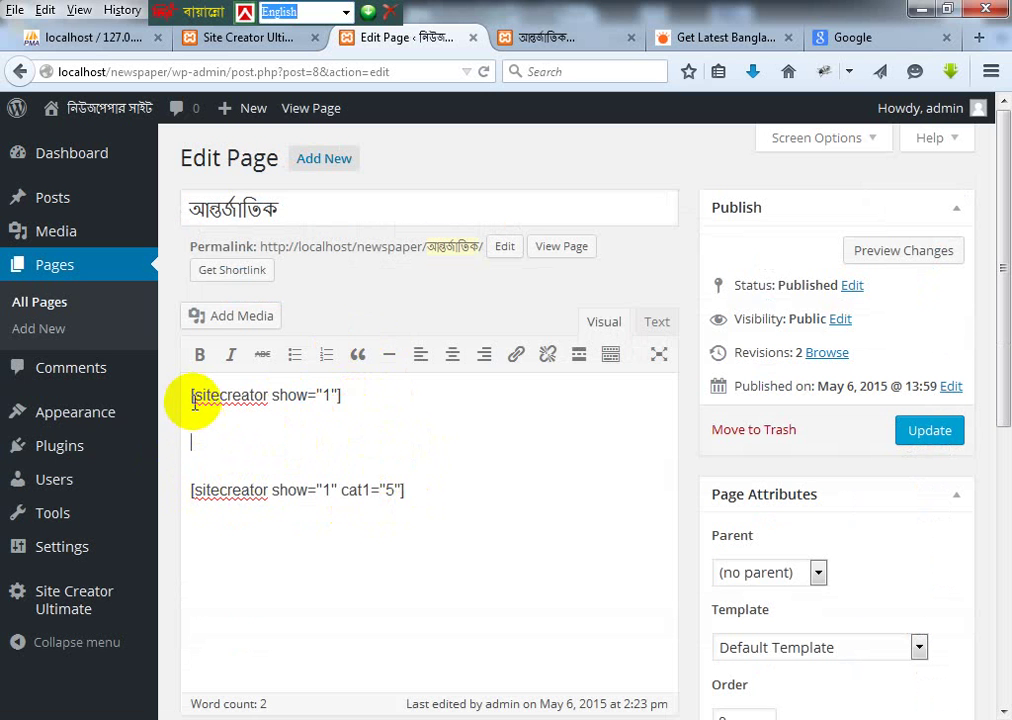
{"action": "left_click_drag", "start_coordinate": [188, 396], "coordinate": [377, 420]}
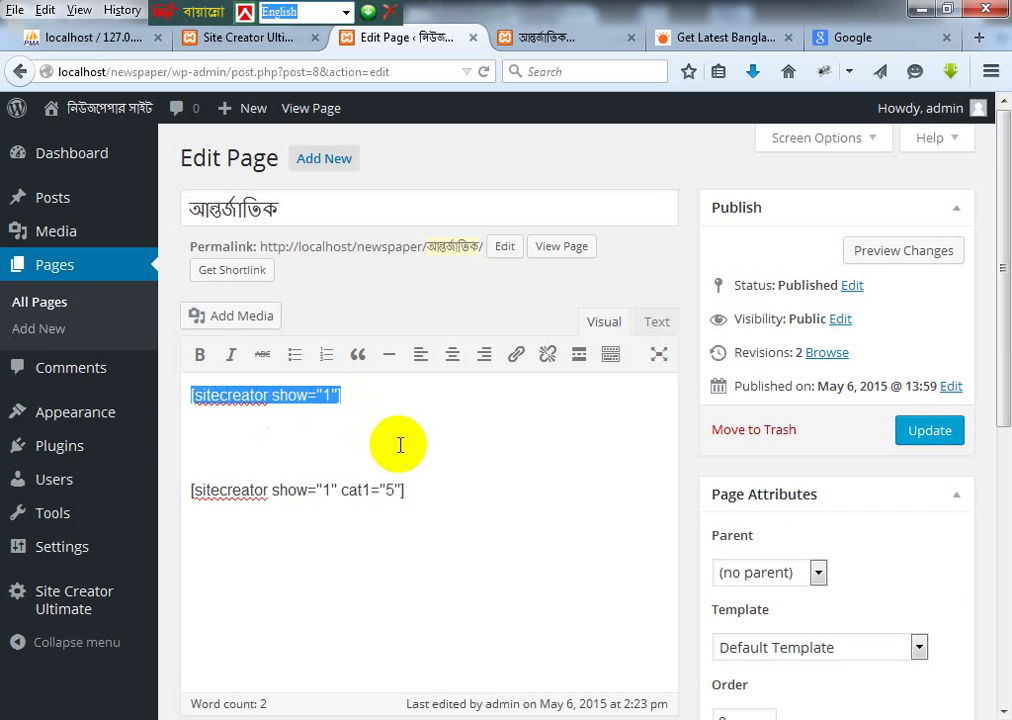
{"action": "key", "text": "BackSpace"}
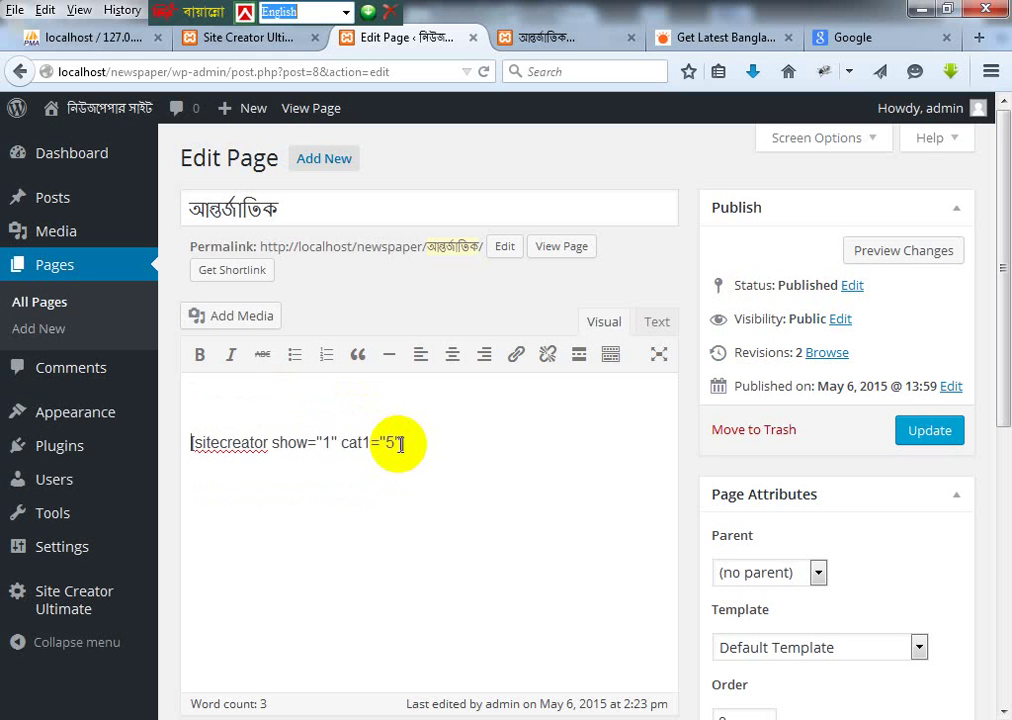
{"action": "key", "text": "Delete"}
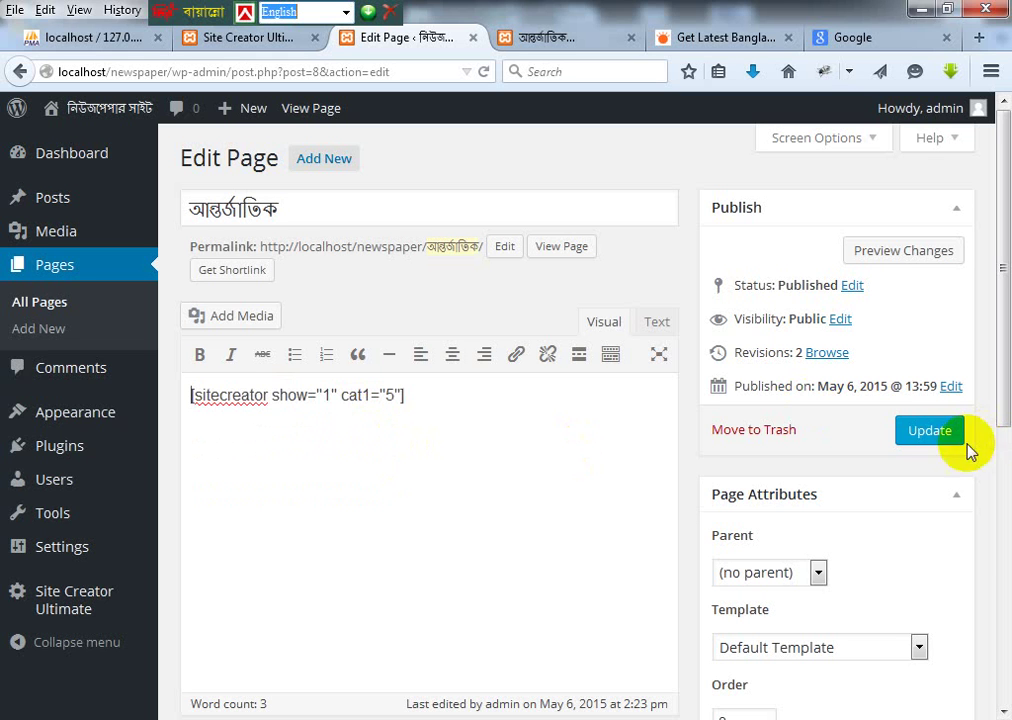
{"action": "left_click", "coordinate": [950, 429]}
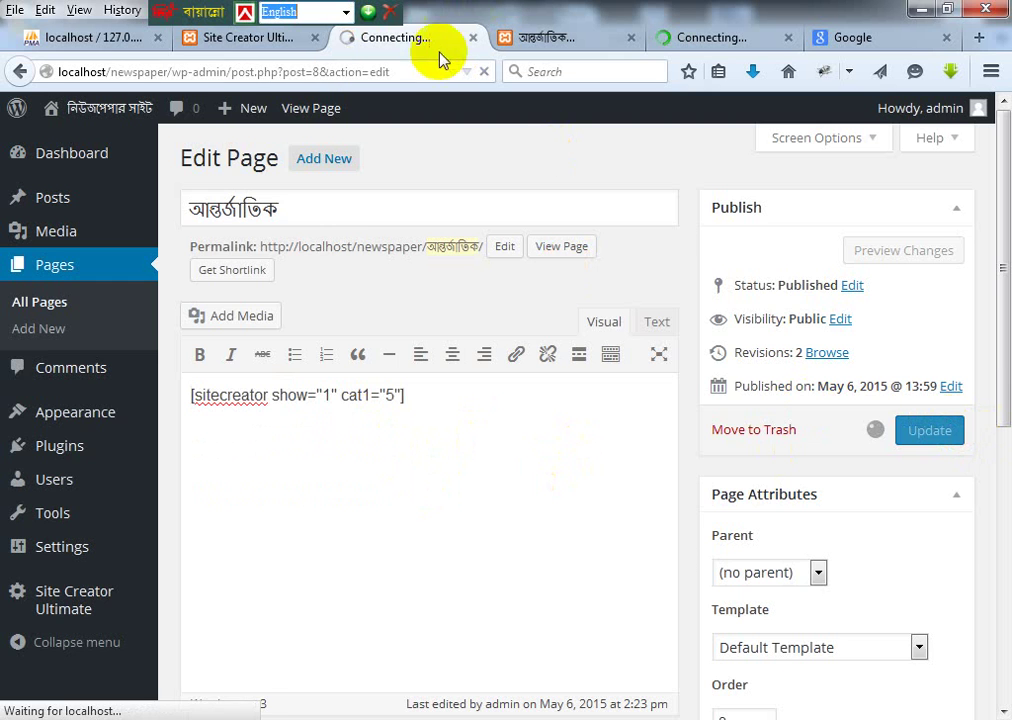
Step: Reload the live আন্তর্জাতিক category page to check its article list
{"action": "left_click", "coordinate": [250, 38]}
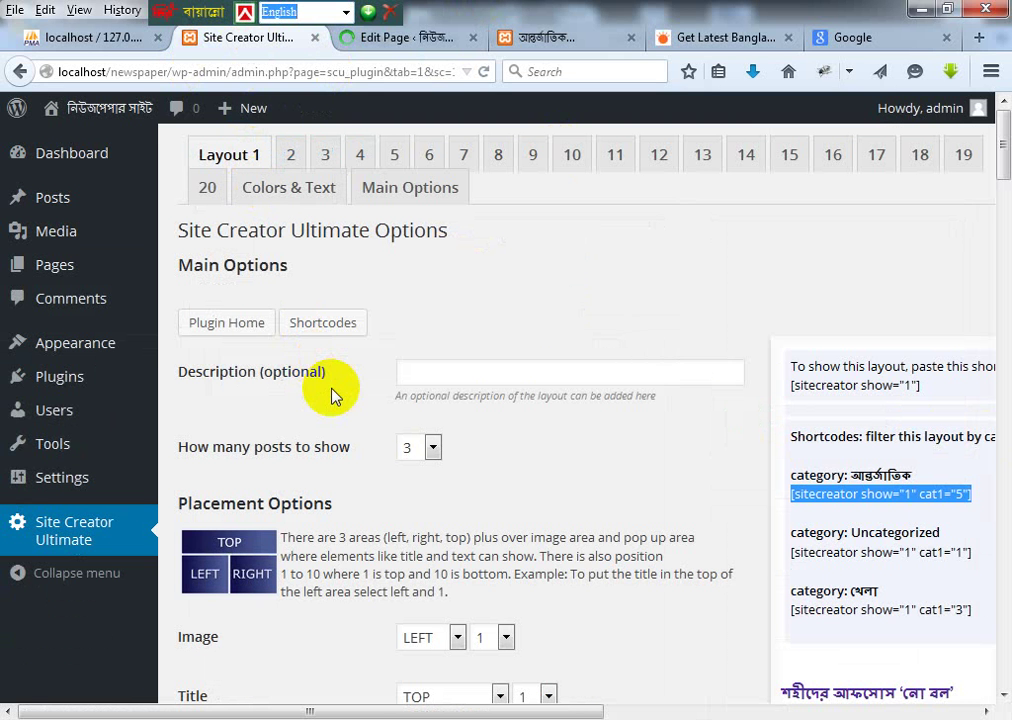
{"action": "left_click", "coordinate": [560, 40]}
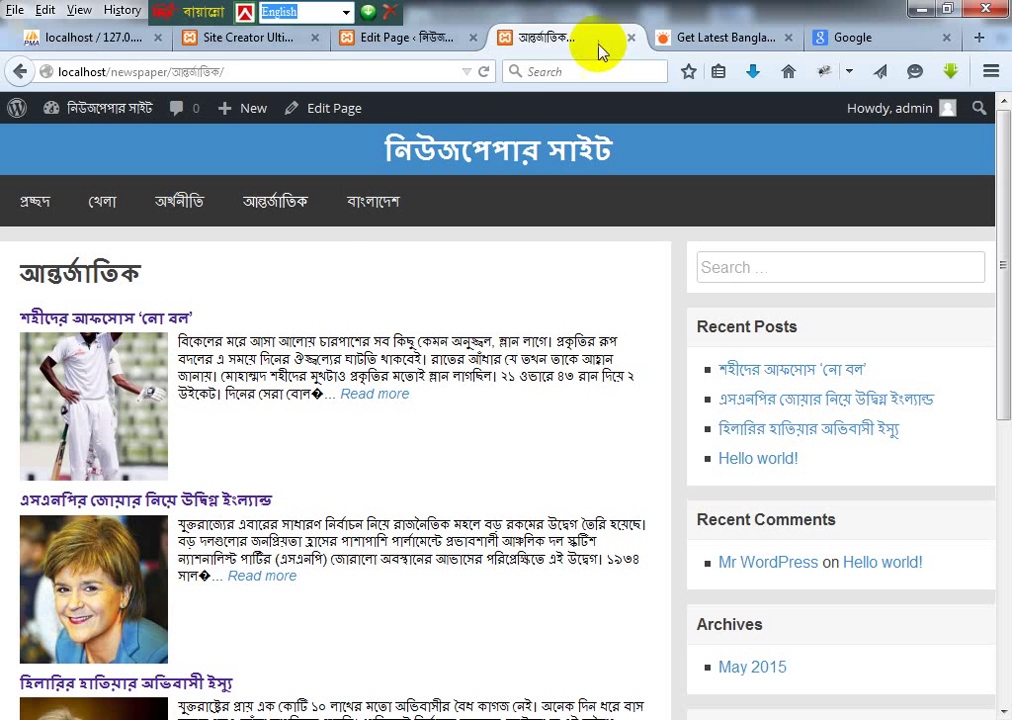
{"action": "left_click", "coordinate": [281, 207]}
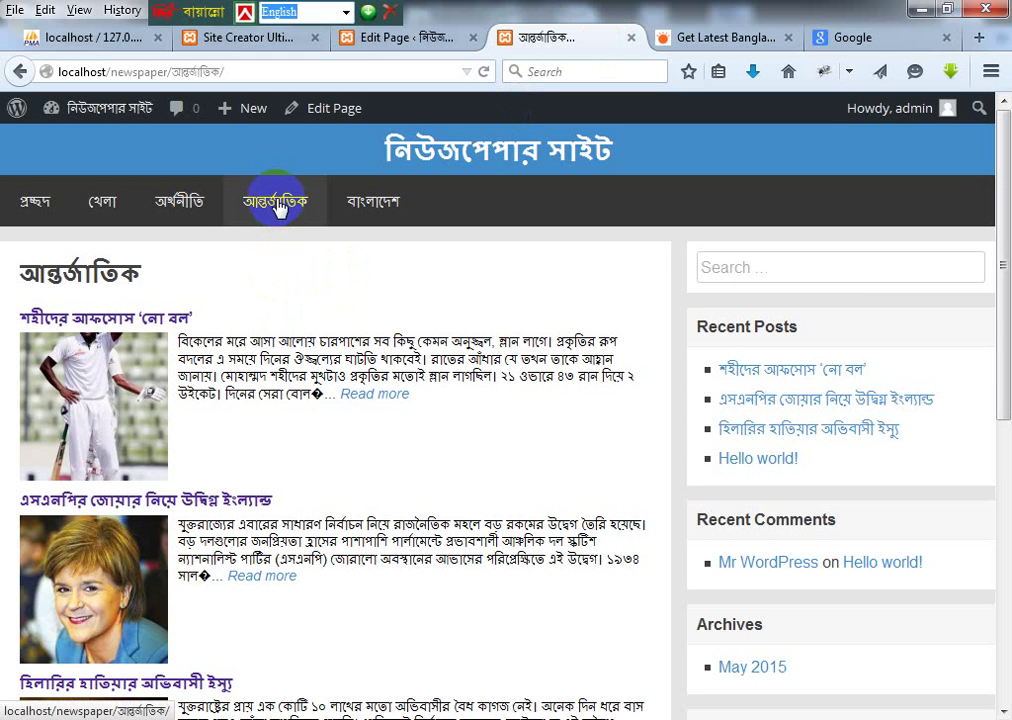
Step: Open Posts > Categories in a new background tab and bring it forward
{"action": "left_click", "coordinate": [270, 45]}
{"action": "left_click", "coordinate": [432, 40]}
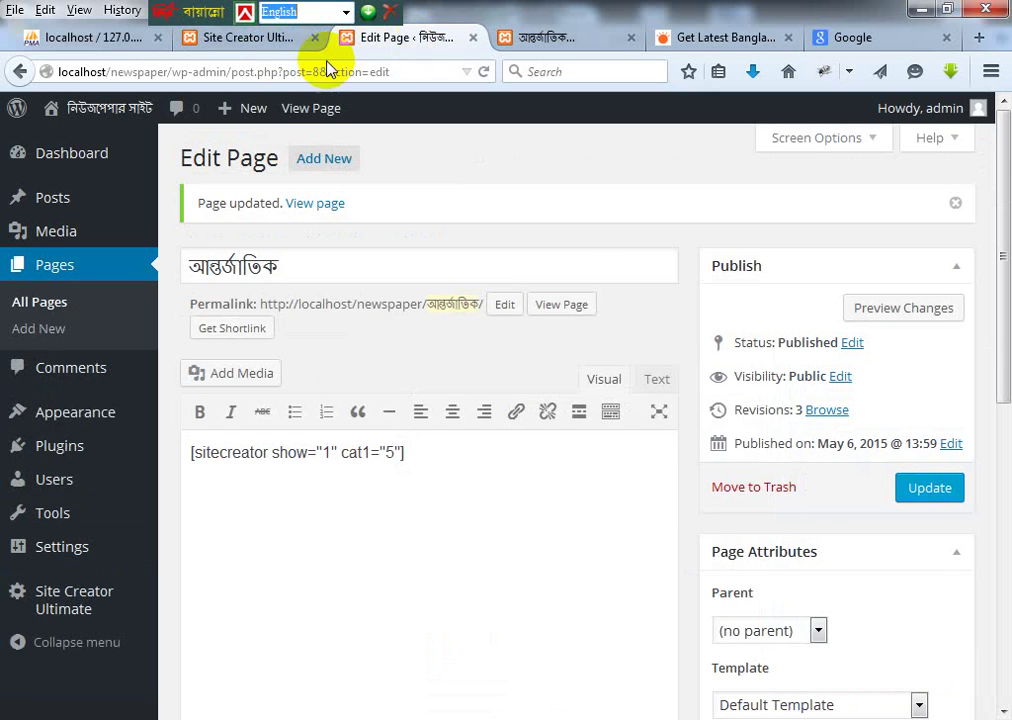
{"action": "left_click", "coordinate": [232, 44]}
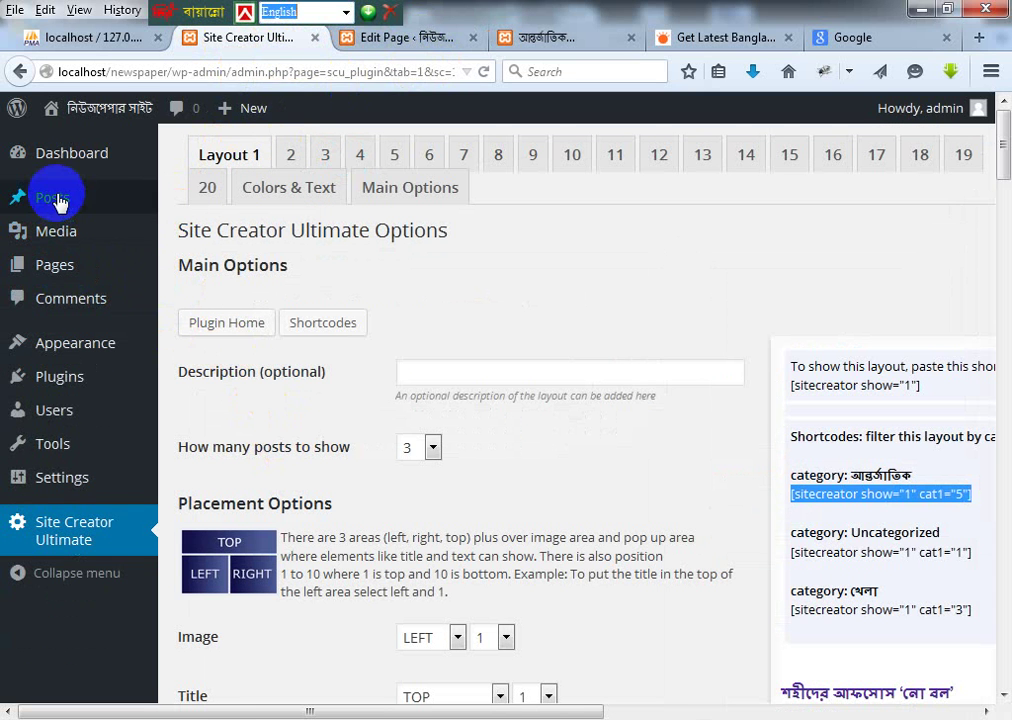
{"action": "mouse_move", "coordinate": [109, 217]}
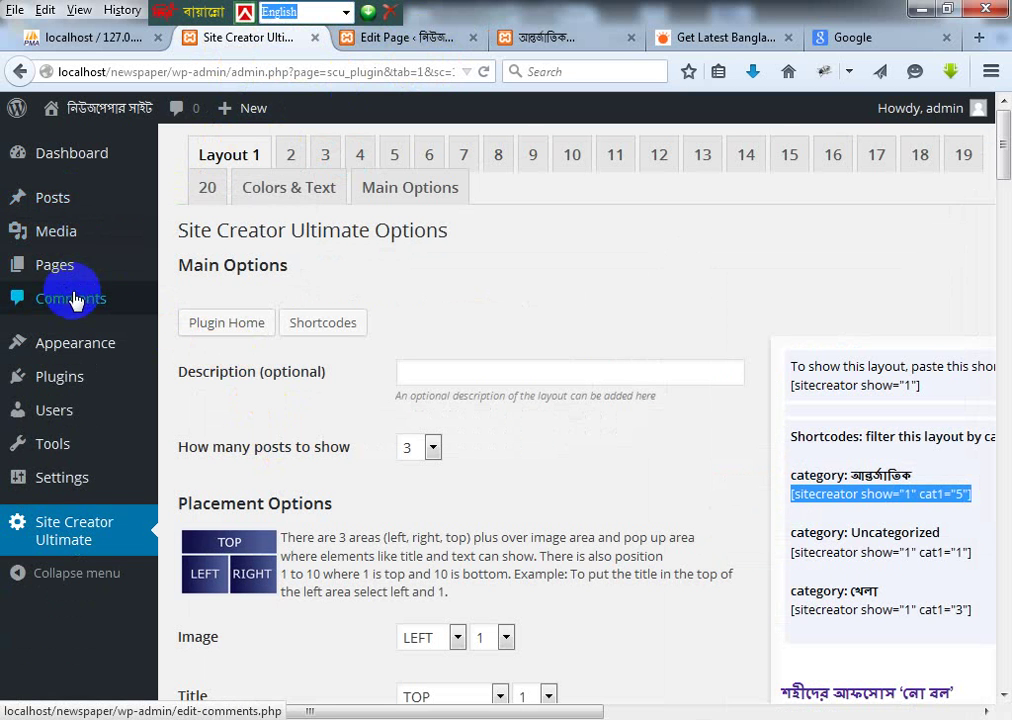
{"action": "mouse_move", "coordinate": [29, 206]}
{"action": "middle_click", "coordinate": [213, 258]}
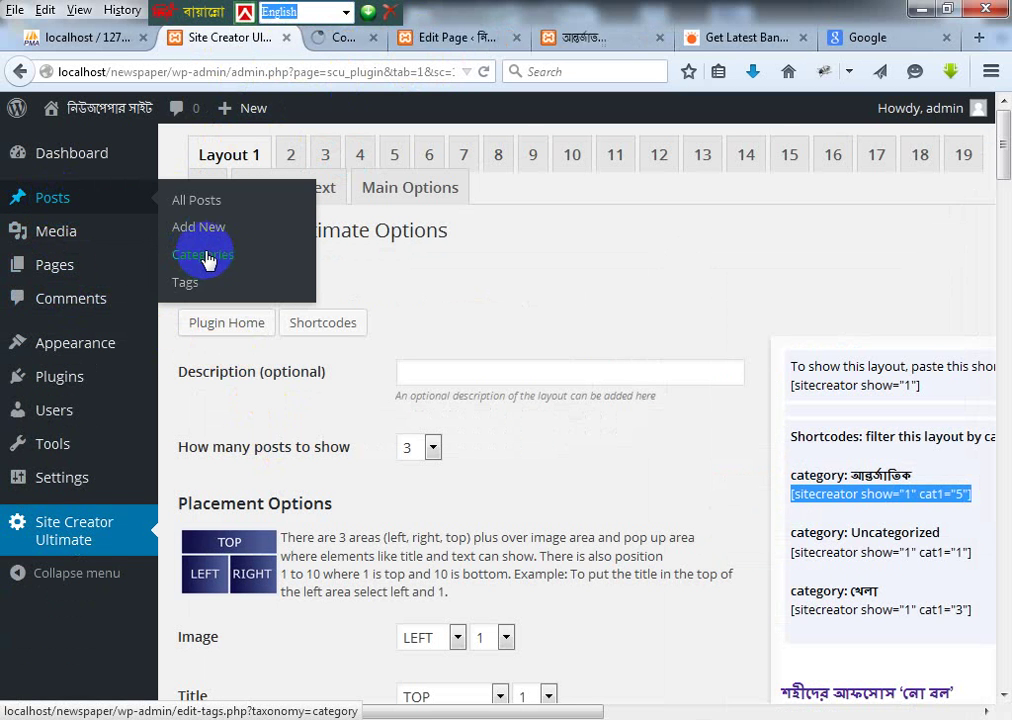
{"action": "left_click", "coordinate": [340, 38]}
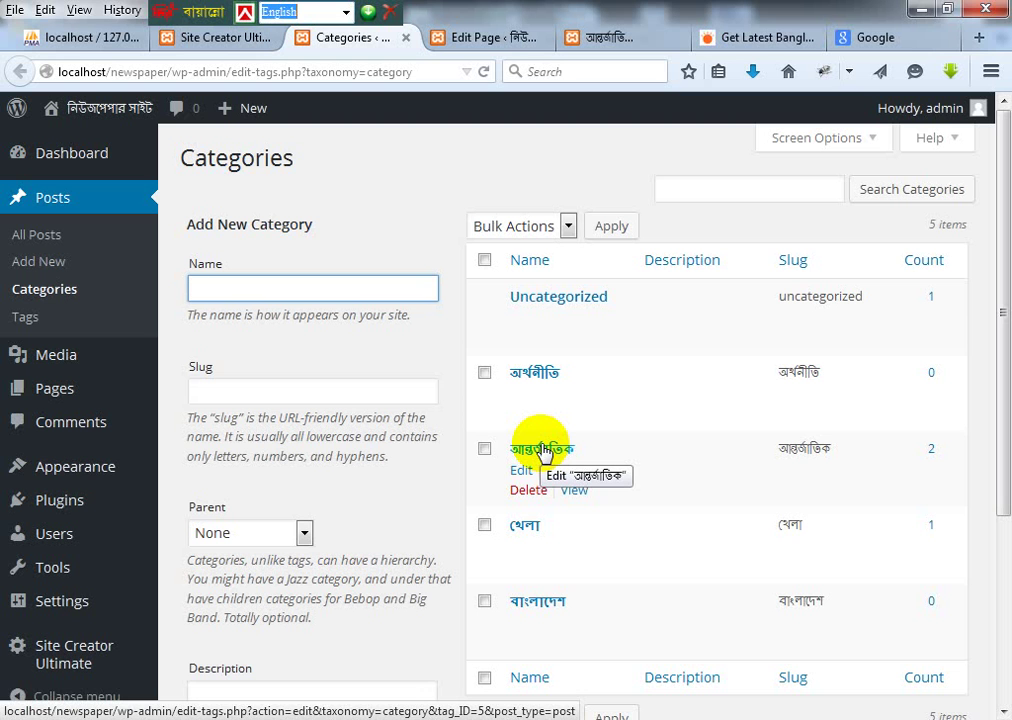
Step: Open the আন্তর্জাতিক category's Edit Category screen and select its address to read the ID
{"action": "left_click", "coordinate": [88, 470]}
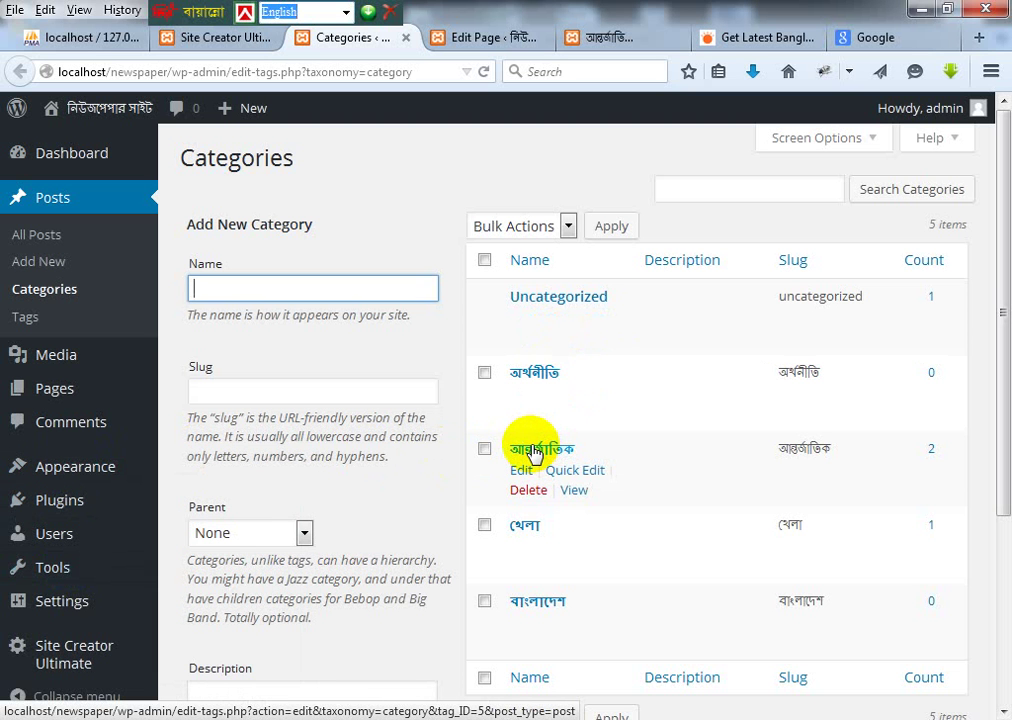
{"action": "left_click", "coordinate": [530, 452]}
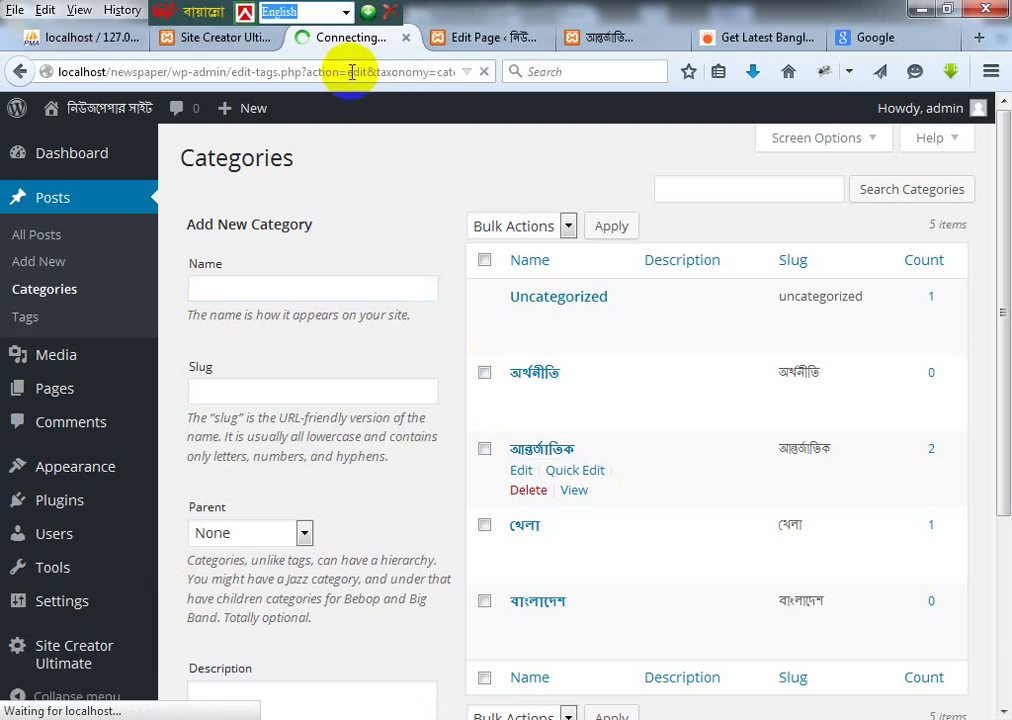
{"action": "left_click", "coordinate": [437, 76]}
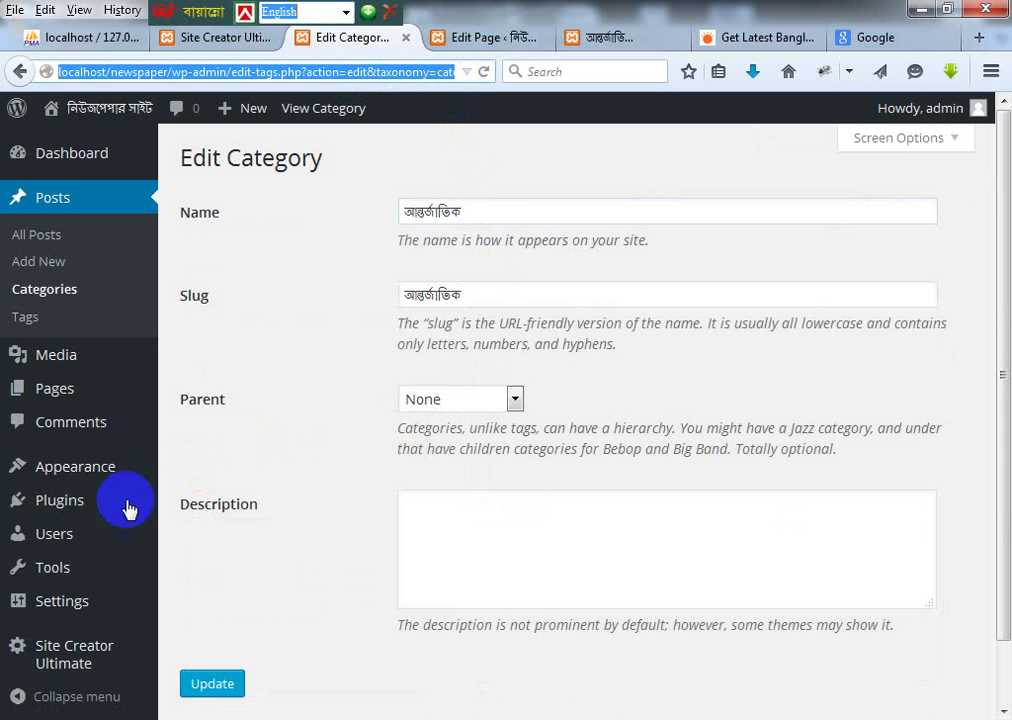
{"action": "mouse_move", "coordinate": [153, 484]}
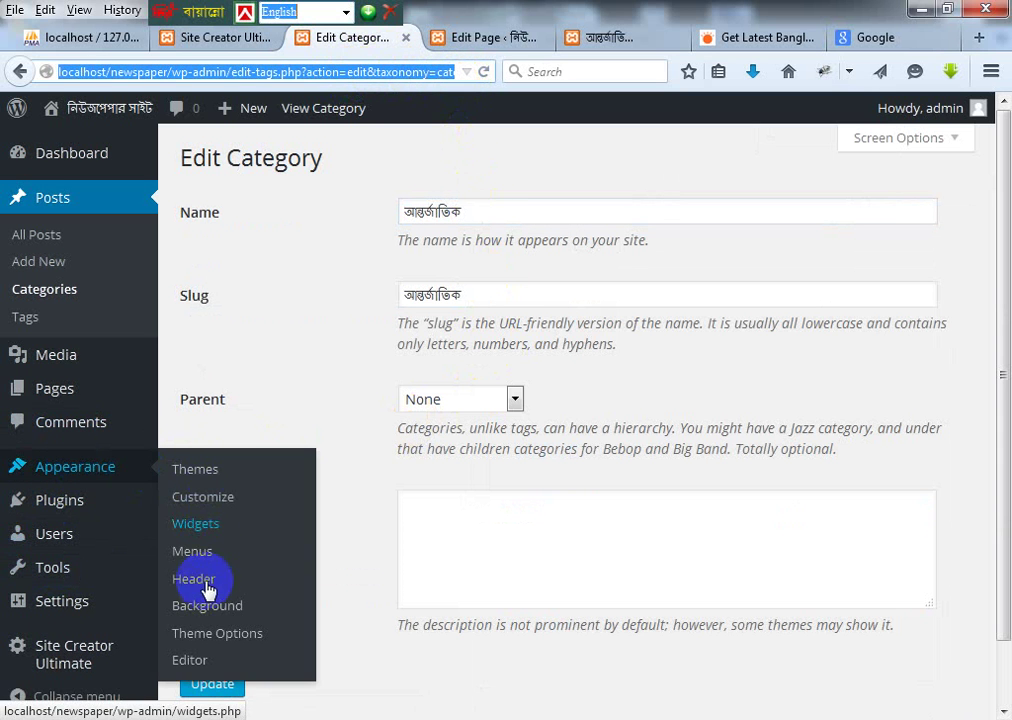
{"action": "mouse_move", "coordinate": [73, 476]}
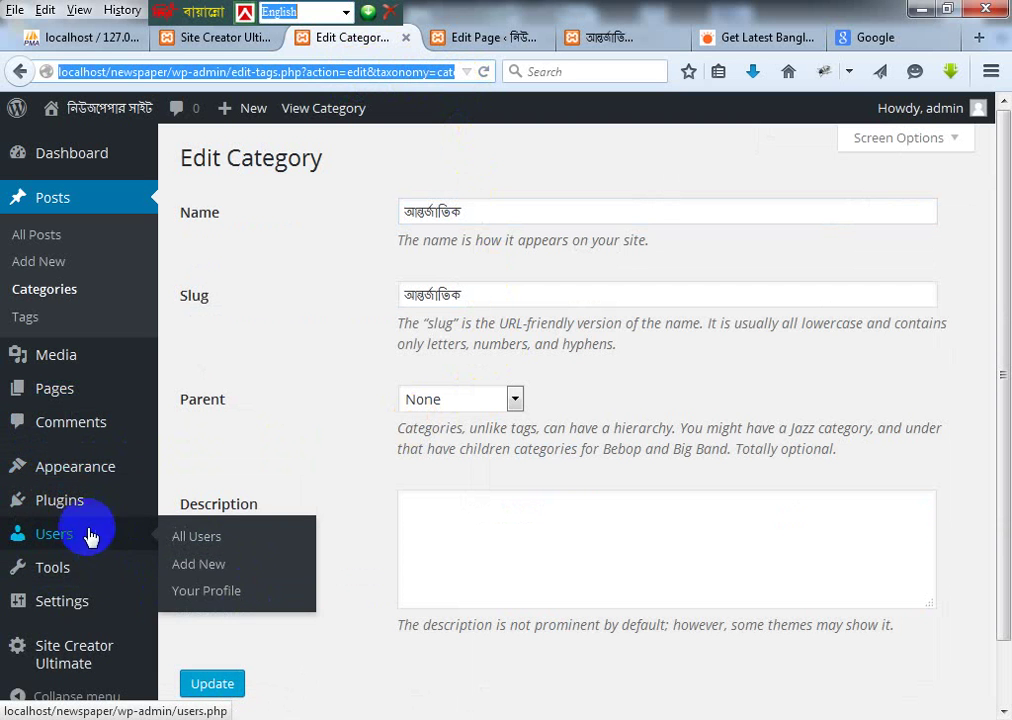
{"action": "mouse_move", "coordinate": [70, 612]}
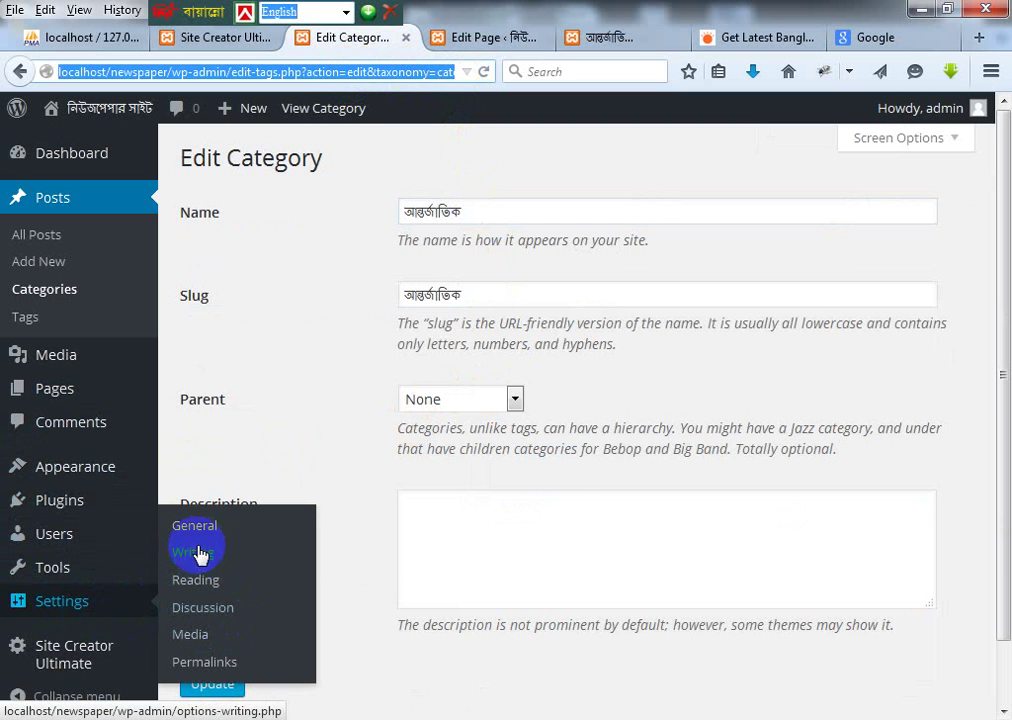
Step: Via Settings > Reading and Permalinks, switch the permalink structure from Day and name to Default
{"action": "left_click", "coordinate": [206, 586]}
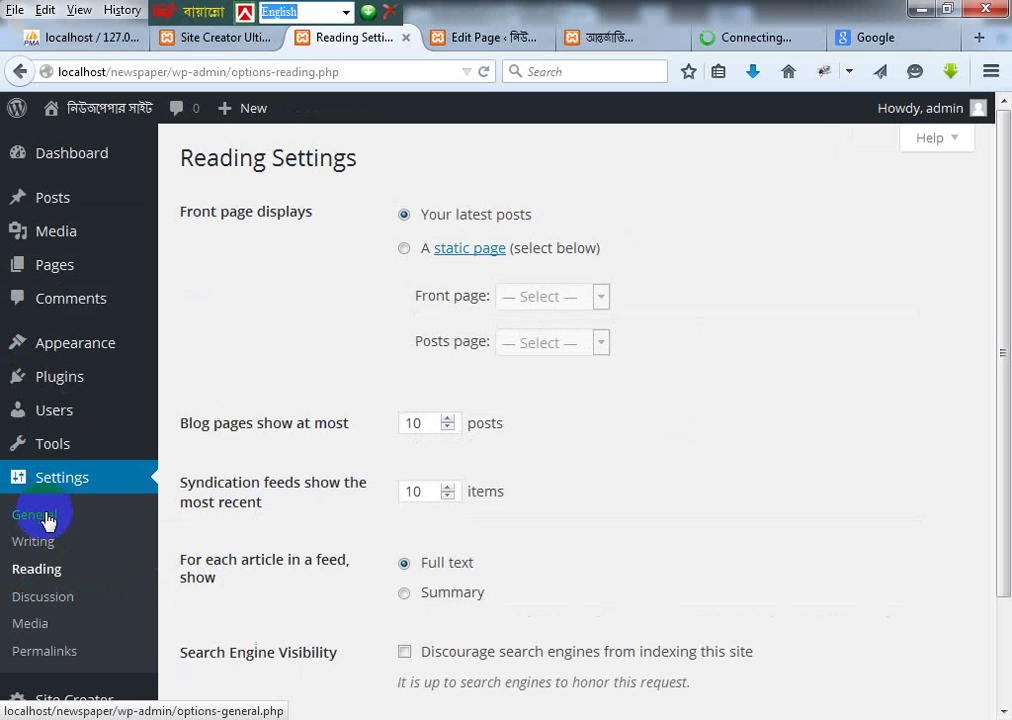
{"action": "left_click", "coordinate": [56, 655]}
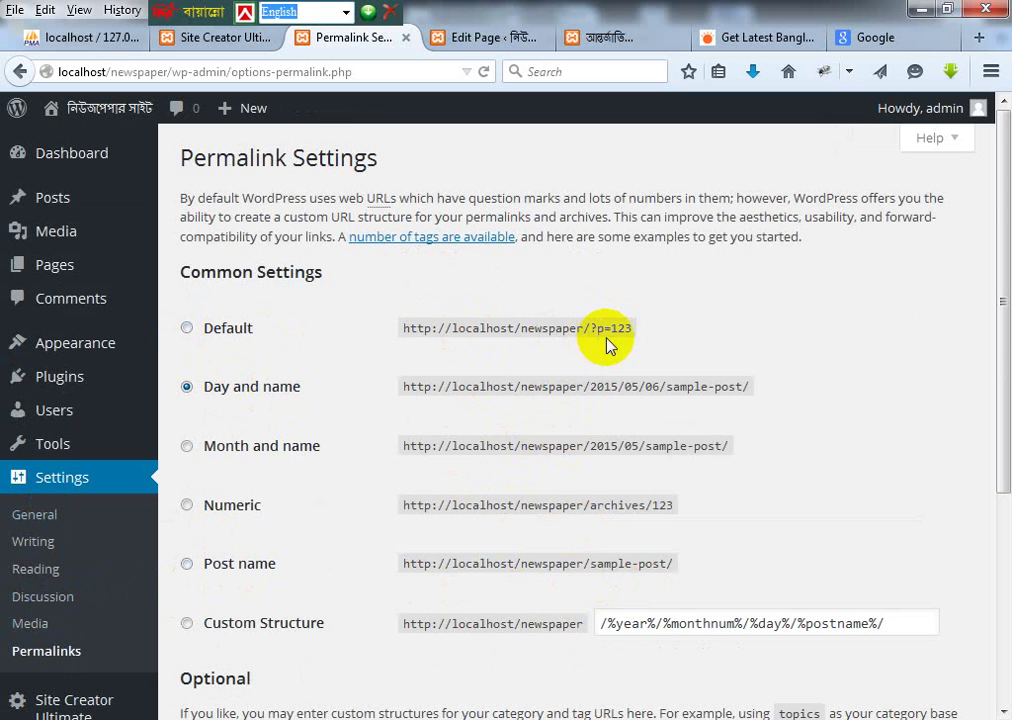
{"action": "left_click", "coordinate": [186, 328]}
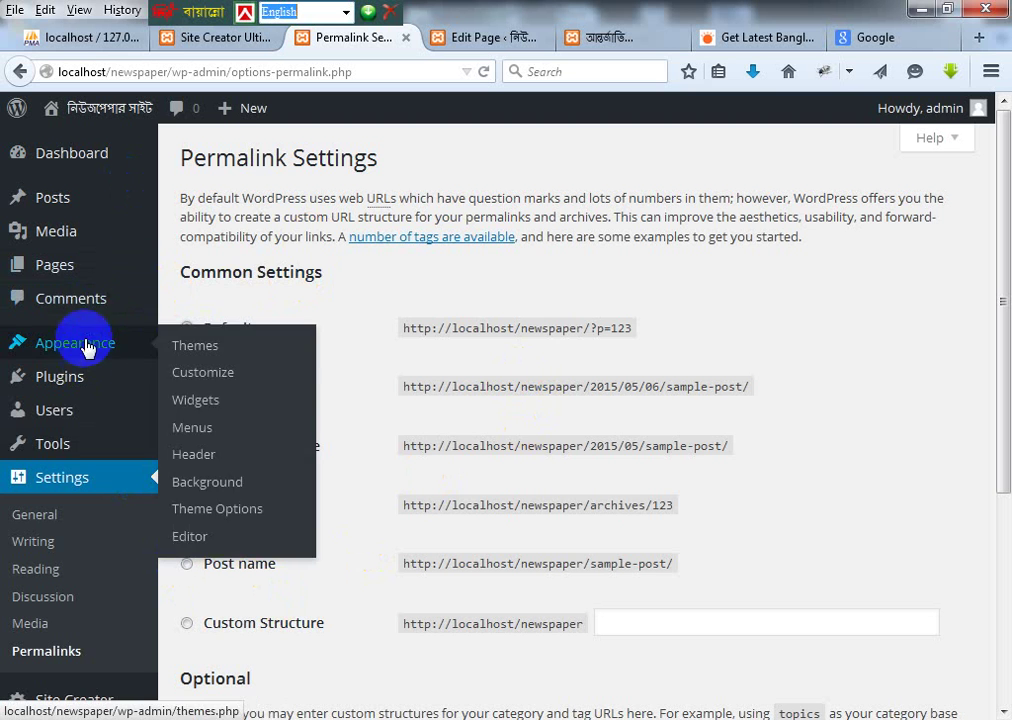
Step: Go to the Posts > Categories list and open আন্তর্জাতিক for editing
{"action": "mouse_move", "coordinate": [64, 200]}
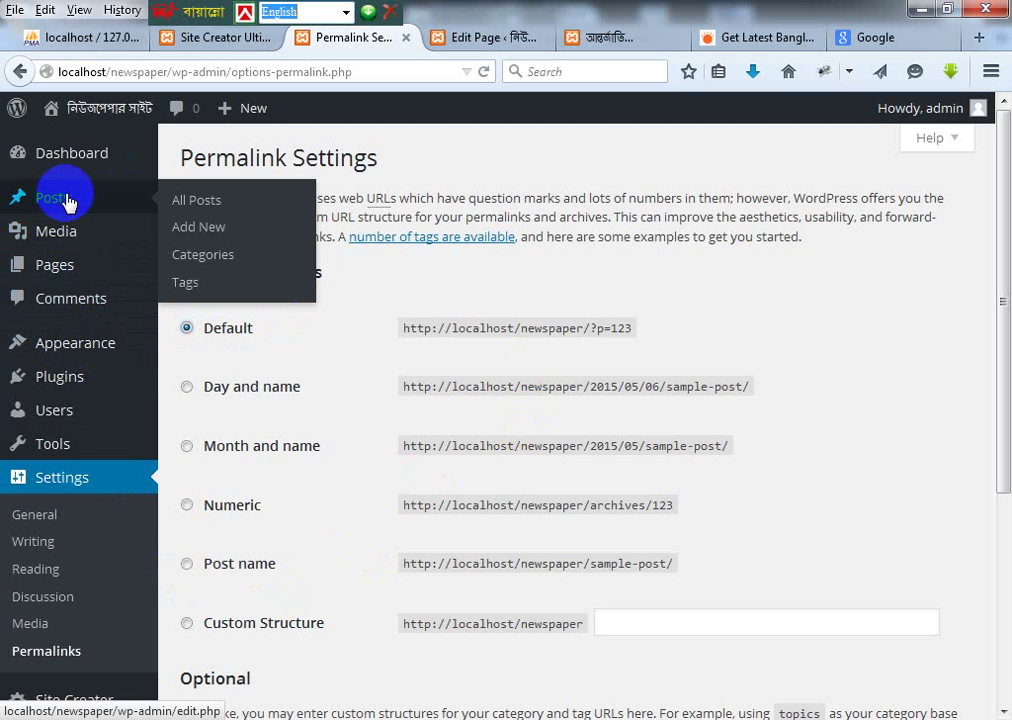
{"action": "left_click", "coordinate": [203, 254]}
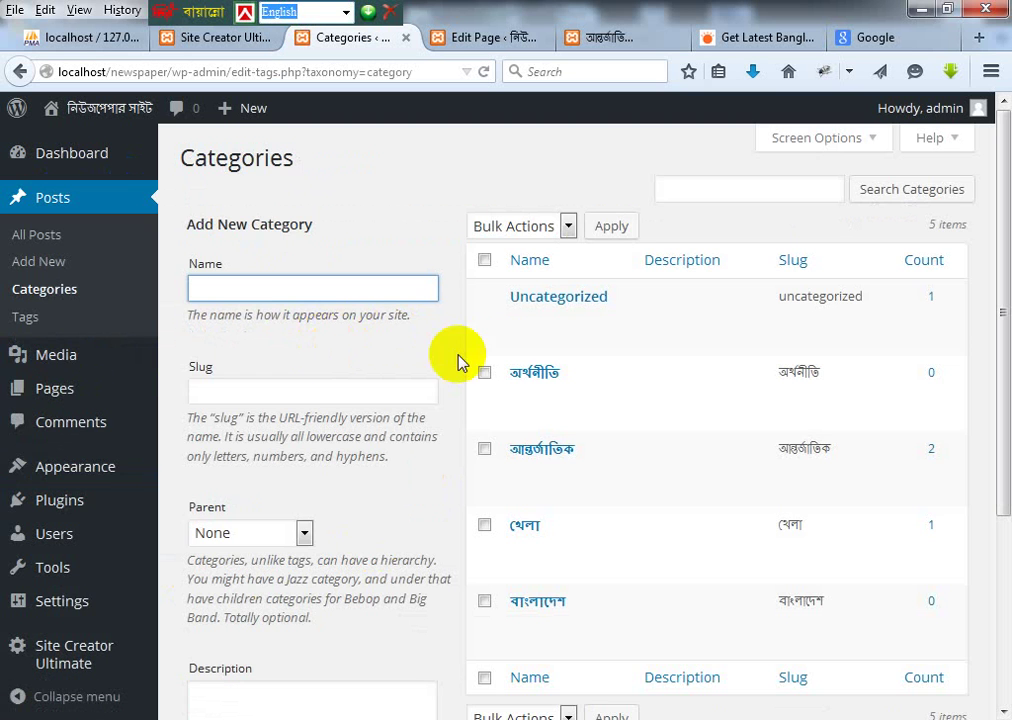
{"action": "mouse_move", "coordinate": [575, 379]}
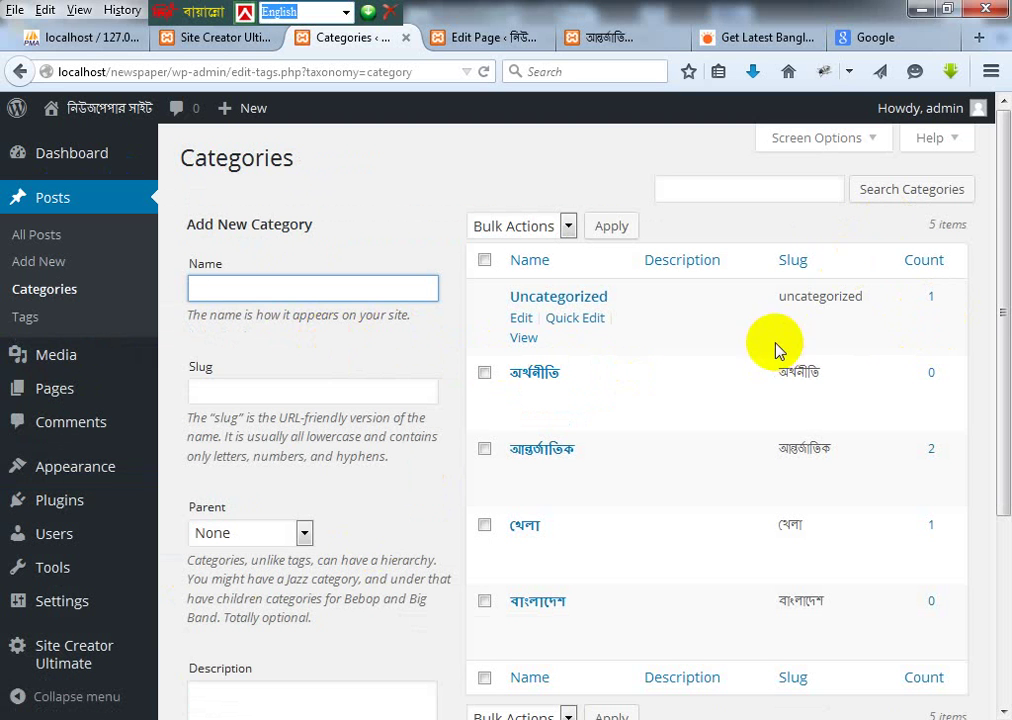
{"action": "mouse_move", "coordinate": [575, 473]}
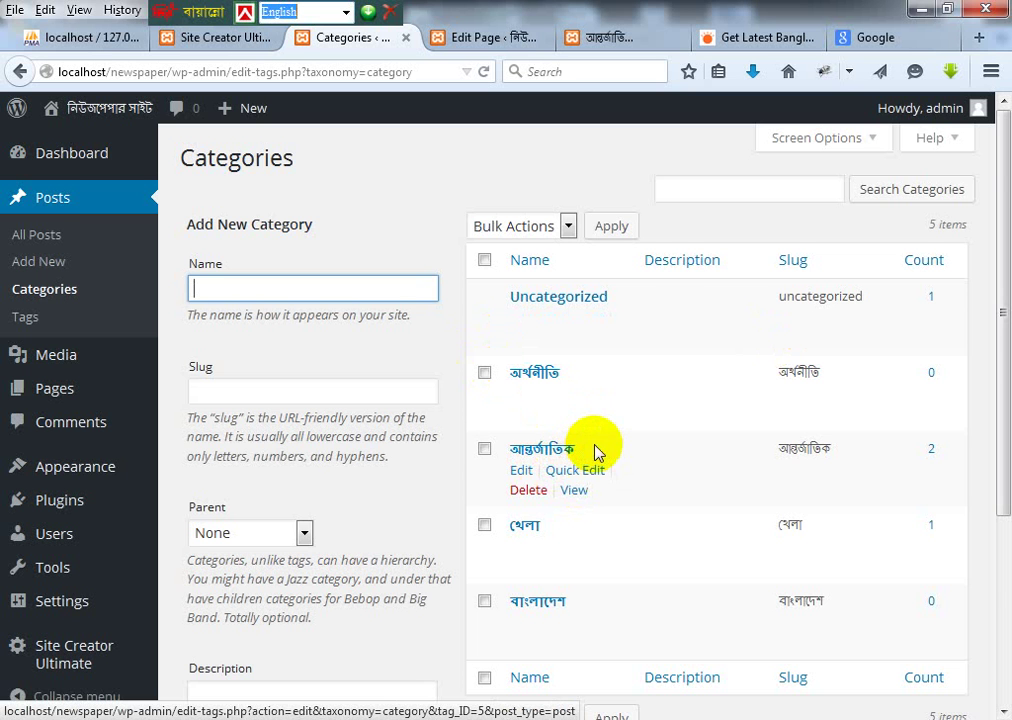
{"action": "scroll", "coordinate": [590, 445], "scroll_direction": "down", "scroll_amount": 2}
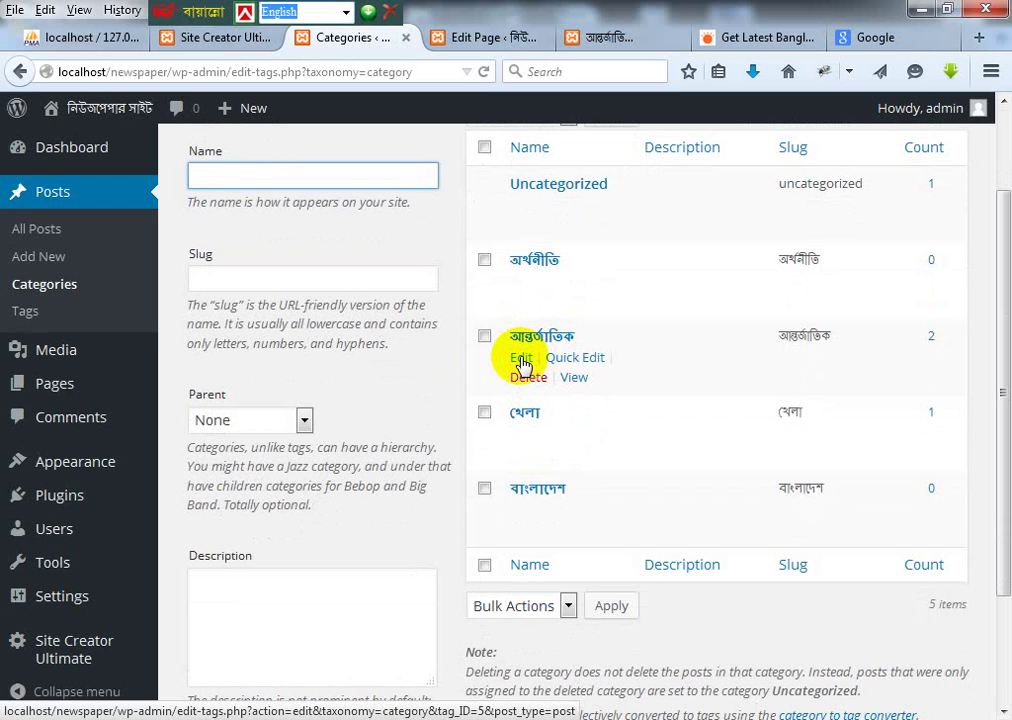
{"action": "left_click", "coordinate": [530, 338]}
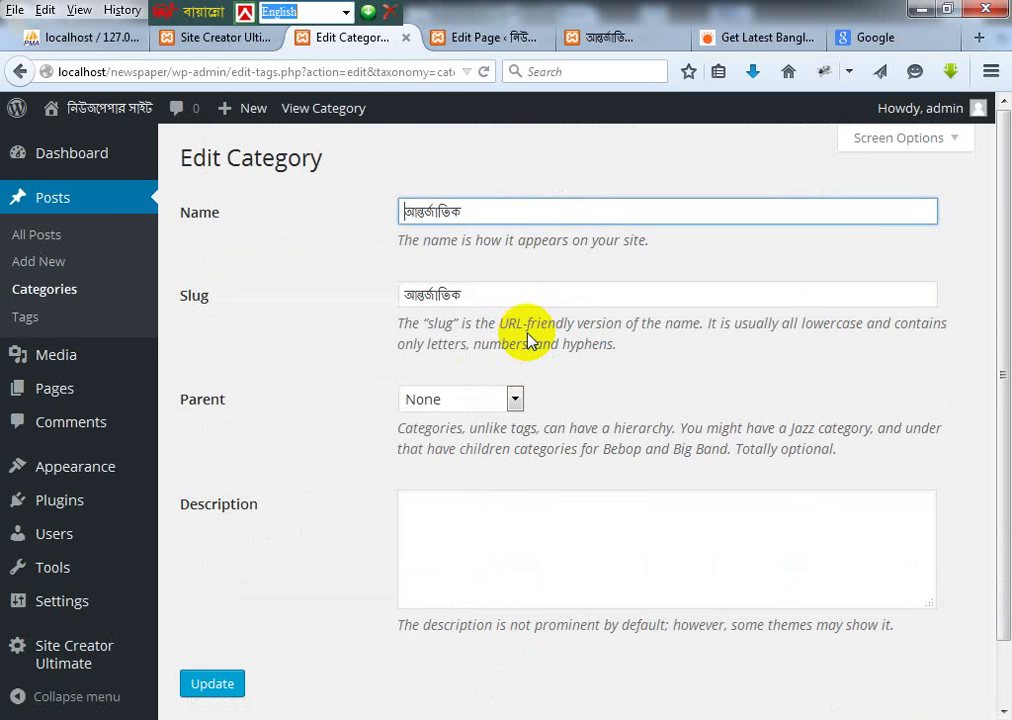
Step: Read category ID 5 from the address bar and save the category with Update
{"action": "left_click", "coordinate": [428, 72]}
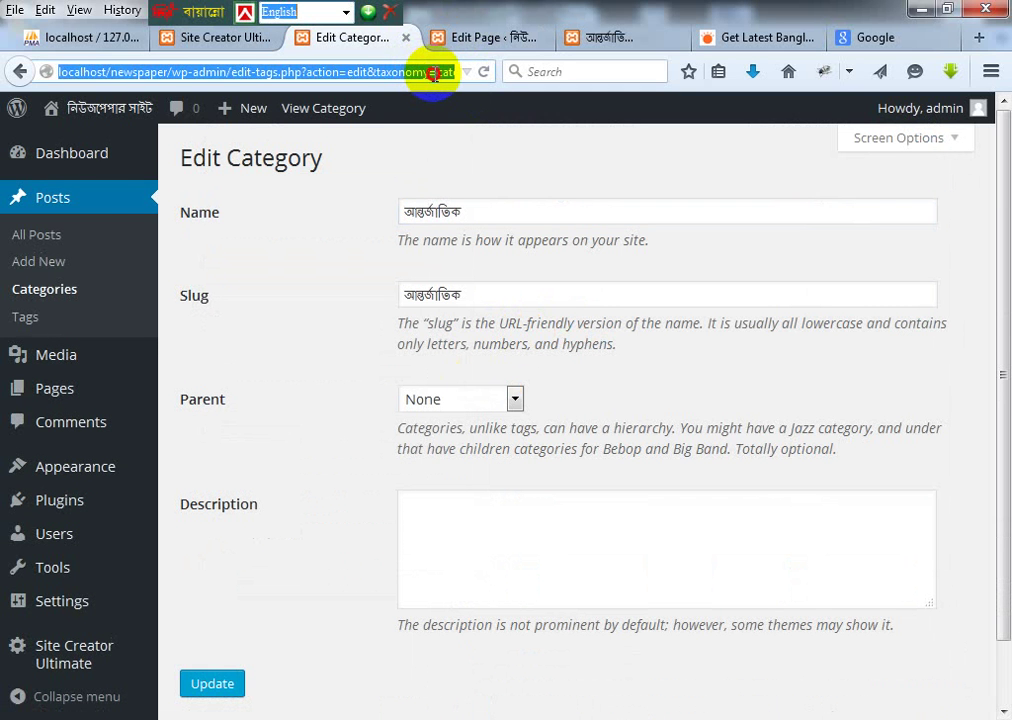
{"action": "left_click", "coordinate": [433, 73]}
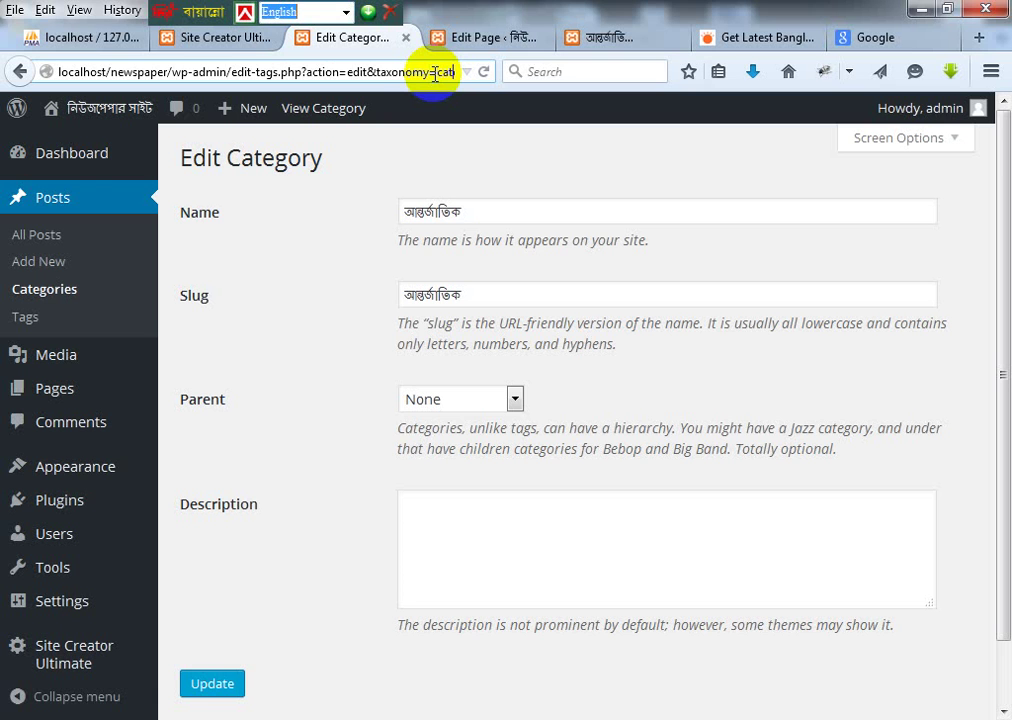
{"action": "key", "text": "Right"}
{"action": "key", "text": "Right"}
{"action": "key", "text": "Right"}
{"action": "key", "text": "Right"}
{"action": "key", "text": "Right"}
{"action": "key", "text": "Right"}
{"action": "key", "text": "Right"}
{"action": "key", "text": "Right"}
{"action": "key", "text": "Right"}
{"action": "key", "text": "Right"}
{"action": "key", "text": "Right"}
{"action": "key", "text": "Right"}
{"action": "key", "text": "Right"}
{"action": "key", "text": "Right"}
{"action": "key", "text": "Right"}
{"action": "key", "text": "Right"}
{"action": "key", "text": "Right"}
{"action": "key", "text": "Right"}
{"action": "key", "text": "Right"}
{"action": "key", "text": "Right"}
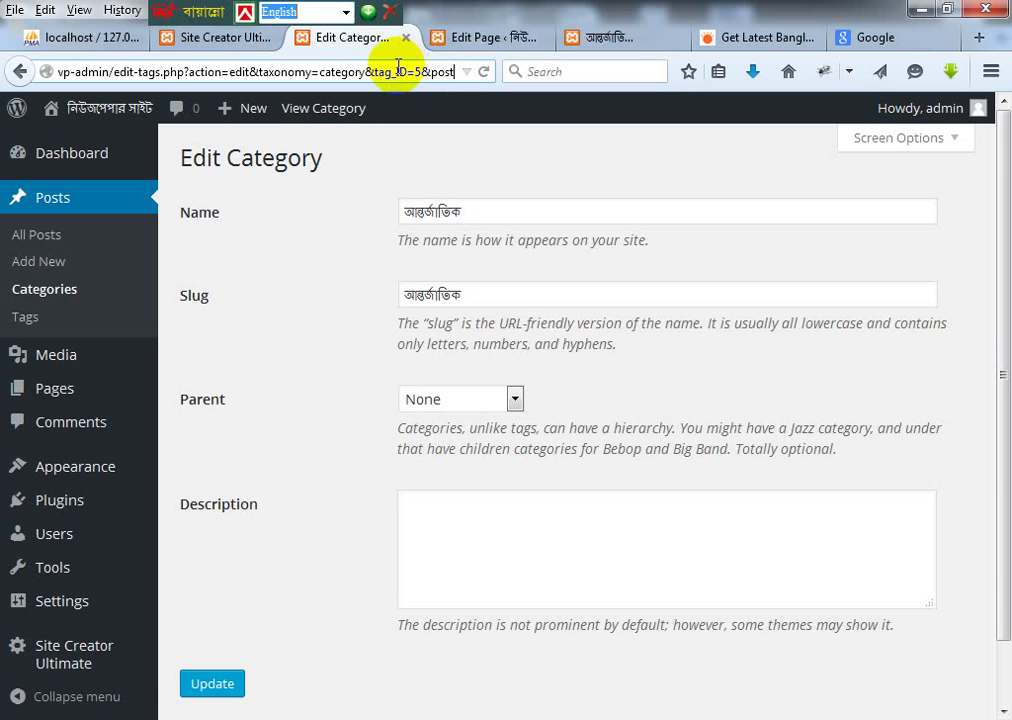
{"action": "double_click", "coordinate": [418, 72]}
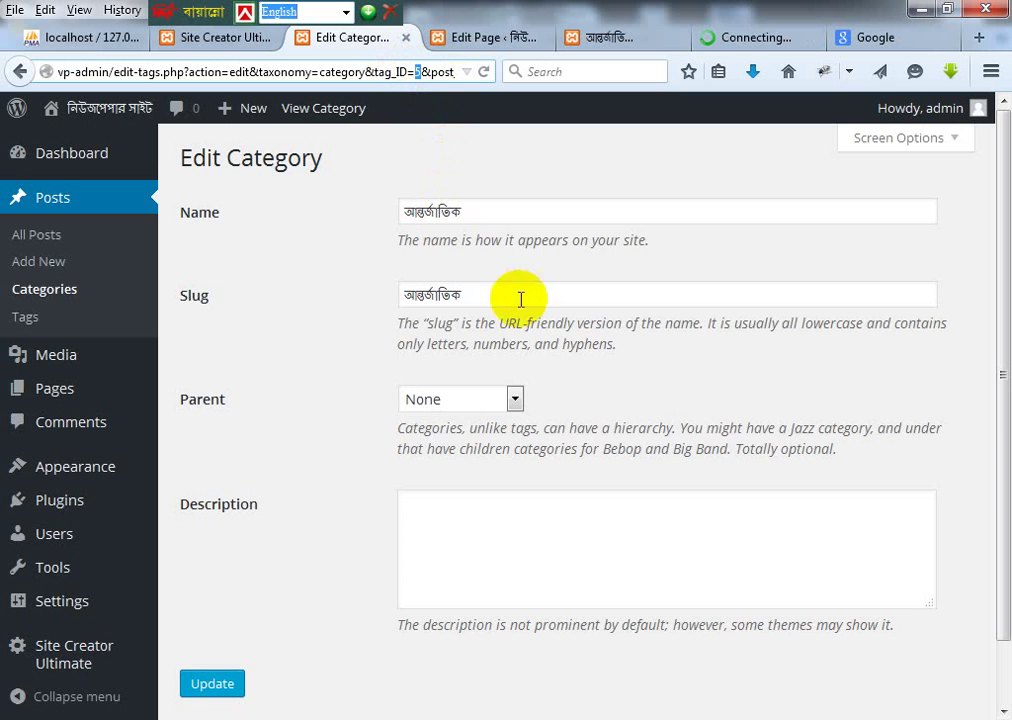
{"action": "scroll", "coordinate": [512, 330], "scroll_direction": "down", "scroll_amount": 2}
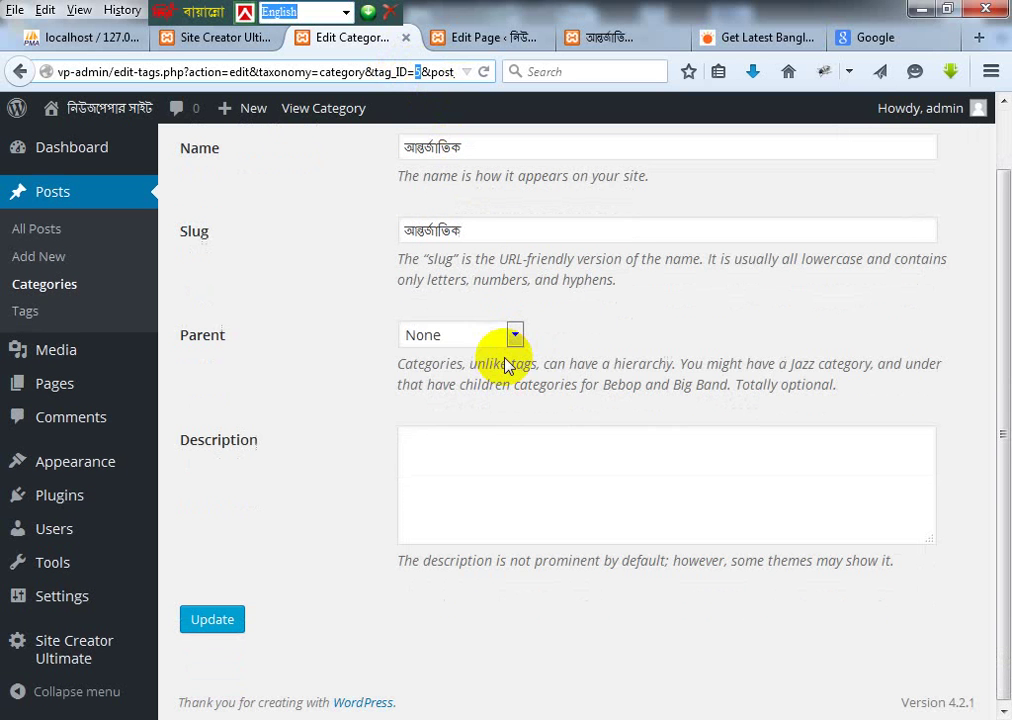
{"action": "left_click", "coordinate": [212, 622]}
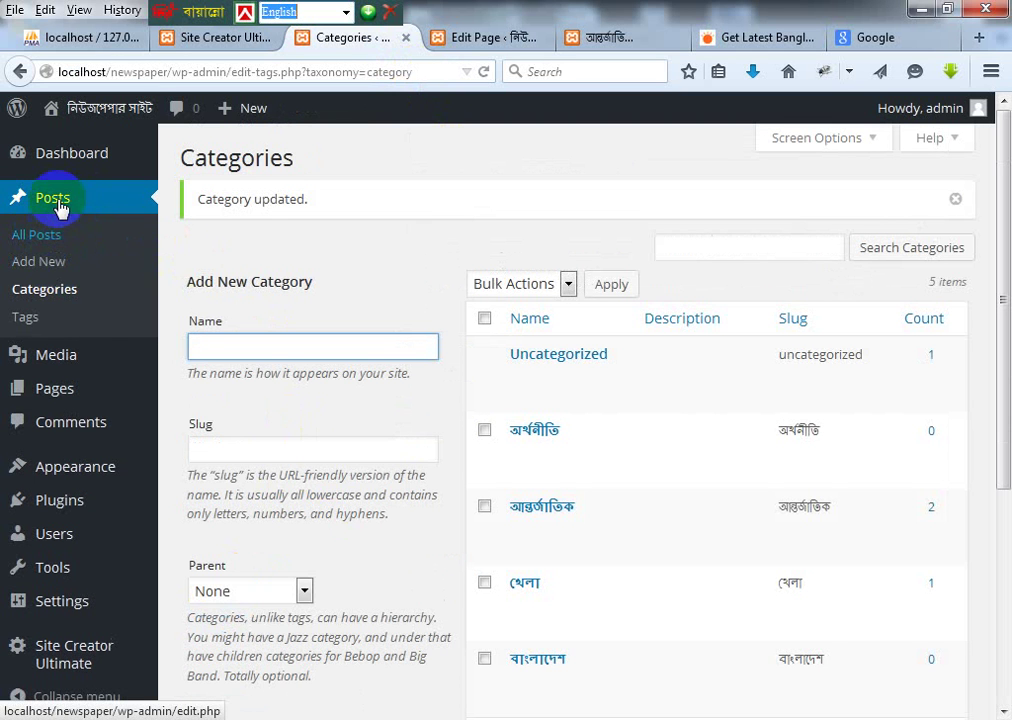
Step: Reload the Categories list, then go back to the আন্তর্জাতিক page editor at its shortcode
{"action": "left_click", "coordinate": [64, 290]}
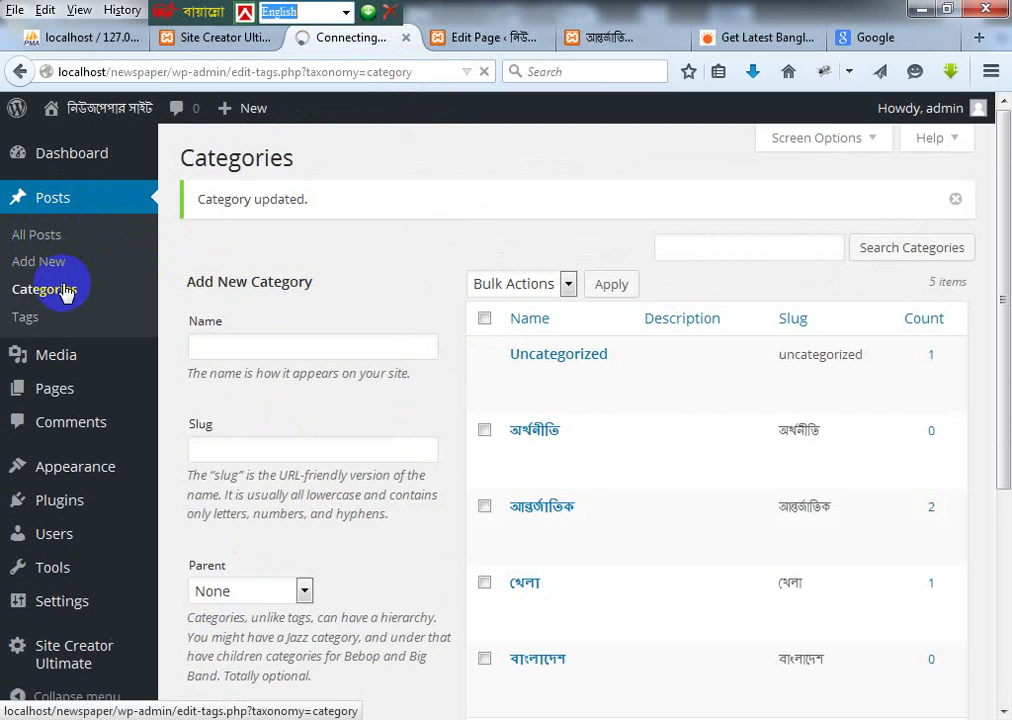
{"action": "mouse_move", "coordinate": [732, 361]}
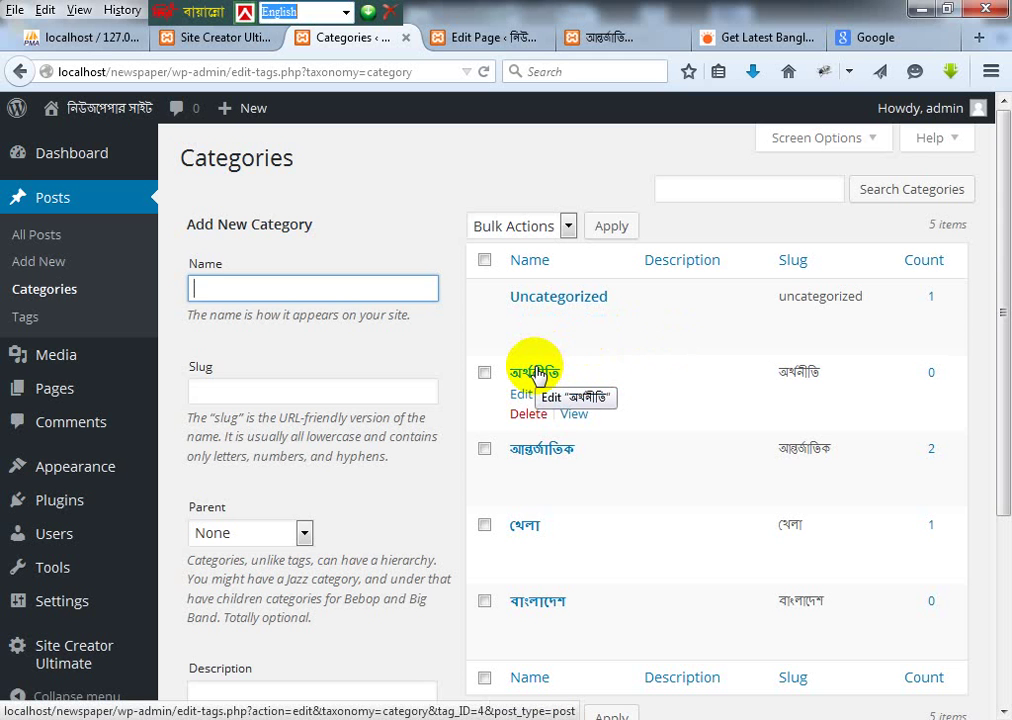
{"action": "scroll", "coordinate": [537, 375], "scroll_direction": "down", "scroll_amount": 3}
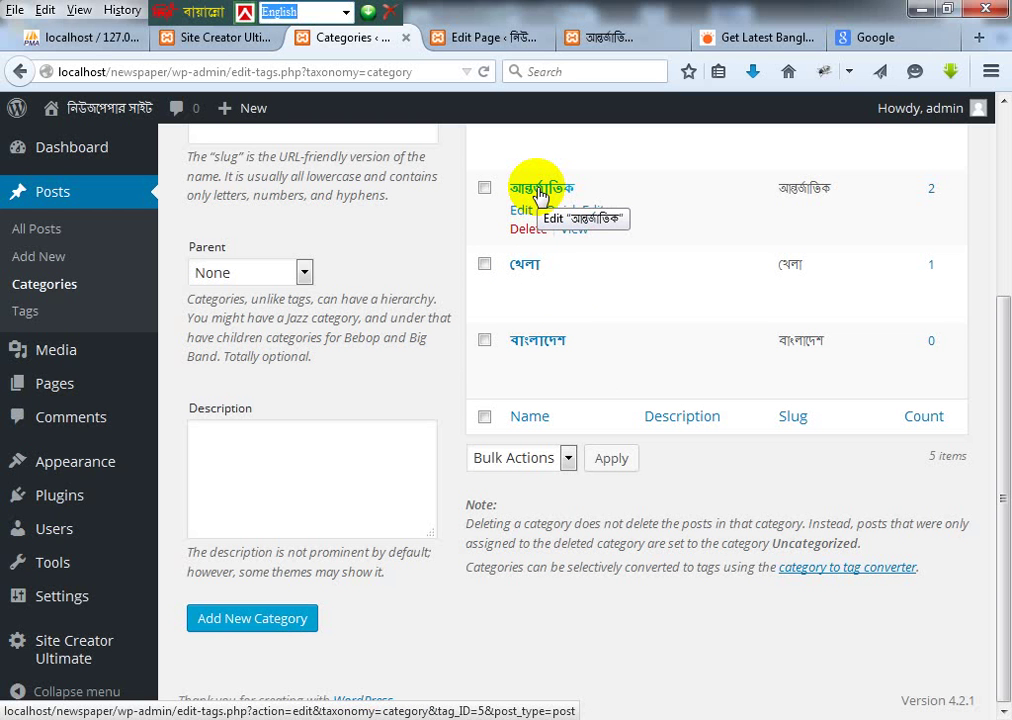
{"action": "left_click", "coordinate": [479, 39]}
{"action": "left_click", "coordinate": [391, 453]}
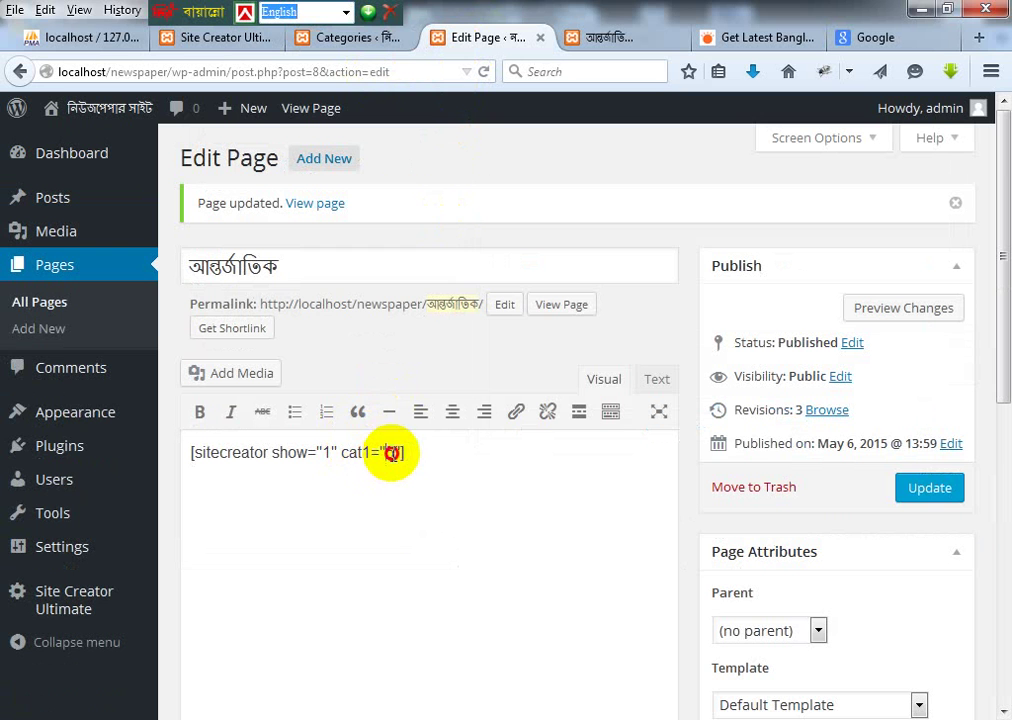
Step: Update the আন্তর্জাতিক page with cat1="5", then reload it live and view the খেলা page
{"action": "double_click", "coordinate": [216, 258]}
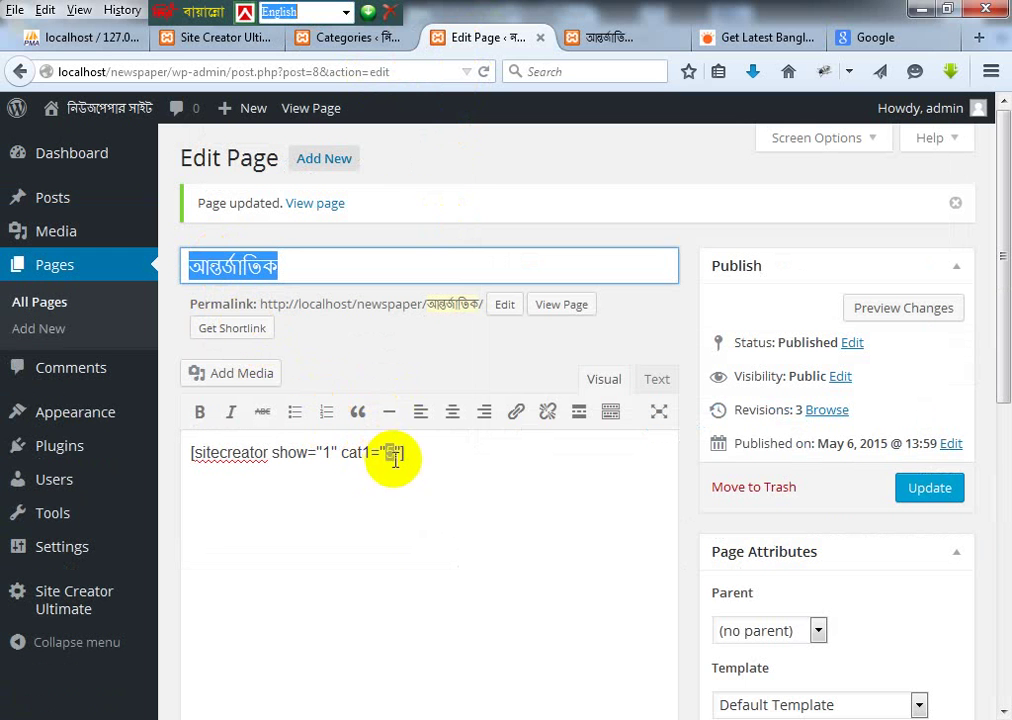
{"action": "left_click", "coordinate": [427, 452]}
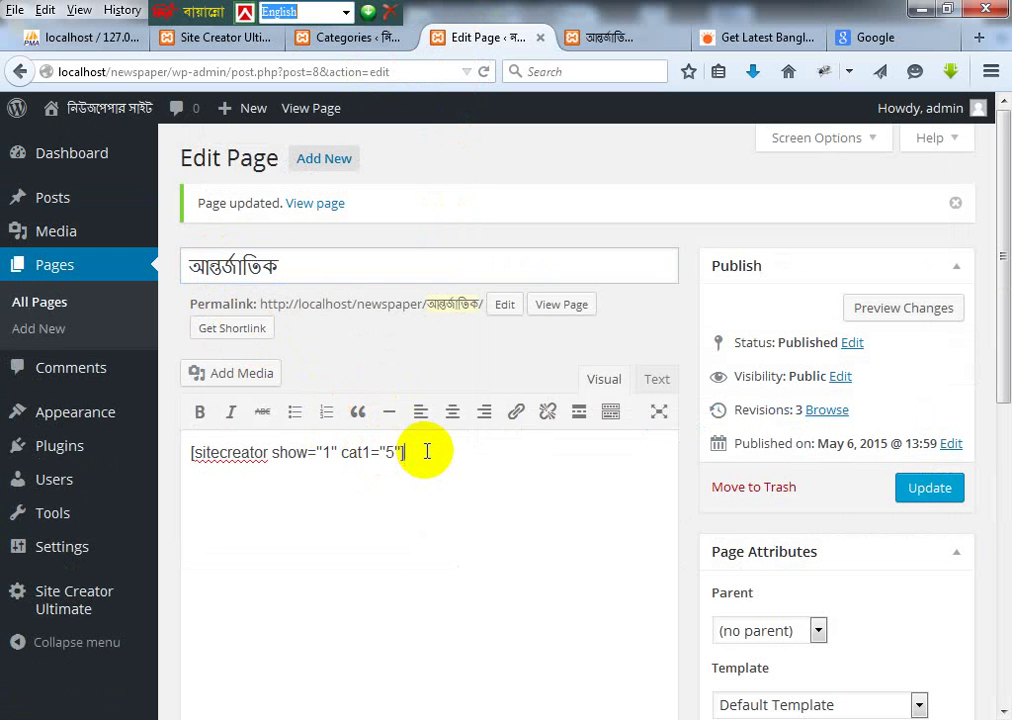
{"action": "left_click", "coordinate": [930, 489]}
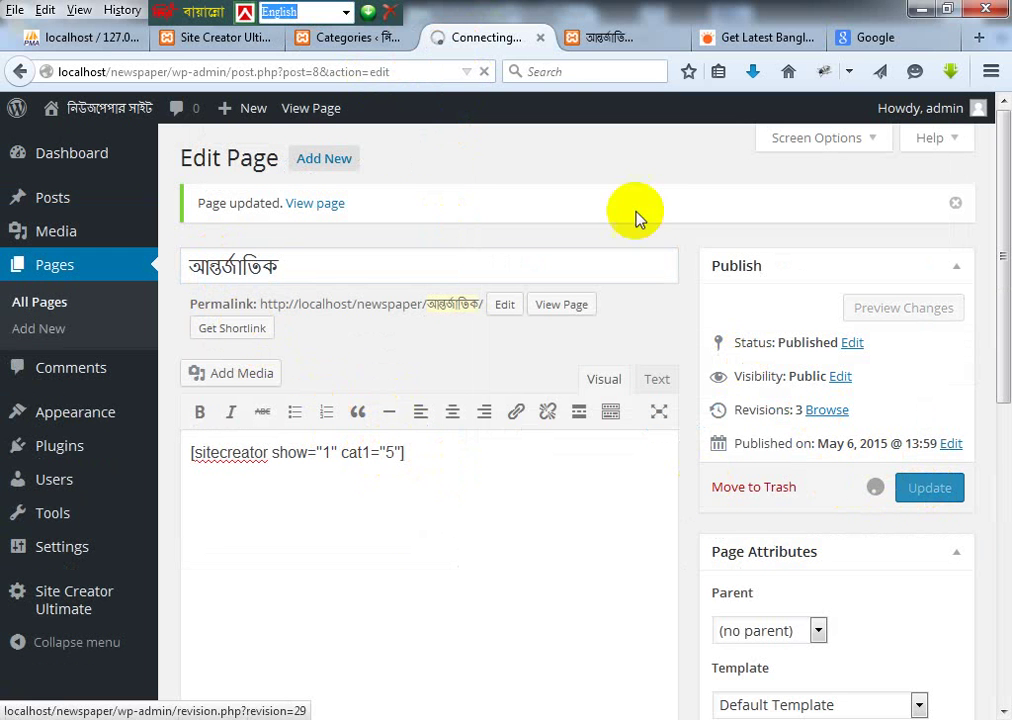
{"action": "left_click", "coordinate": [612, 38]}
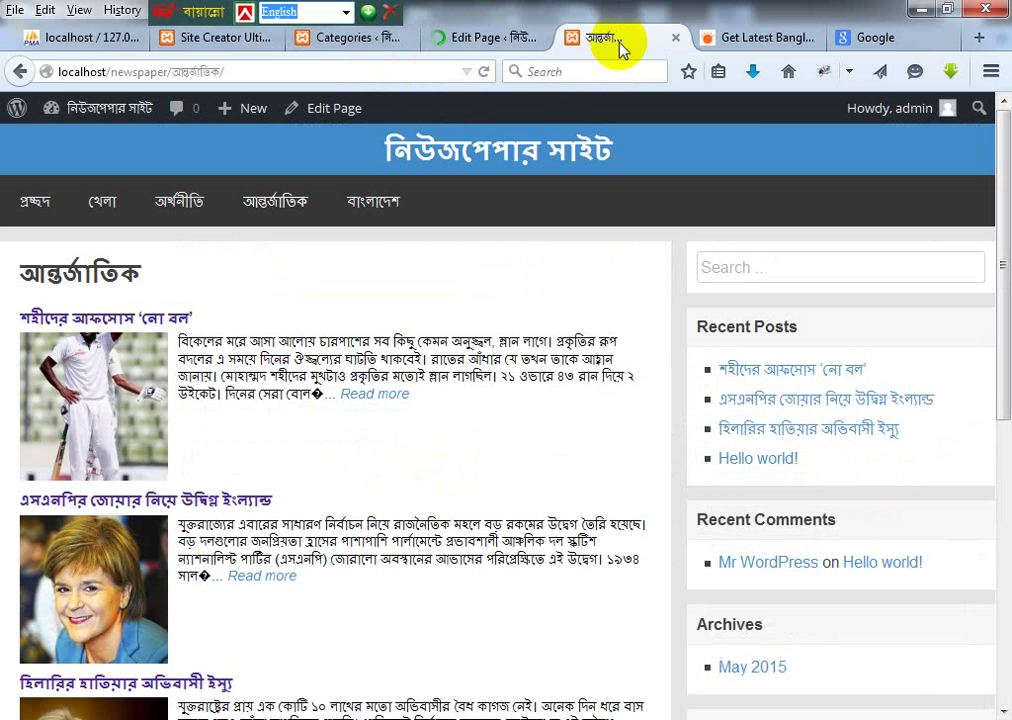
{"action": "left_click", "coordinate": [285, 199]}
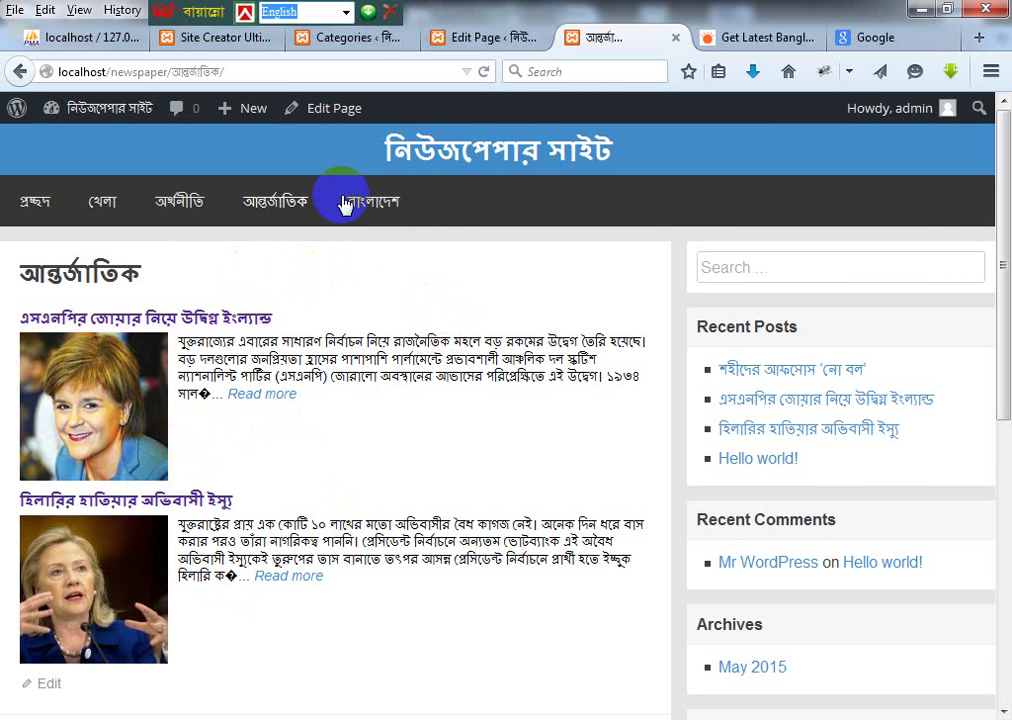
{"action": "left_click", "coordinate": [101, 204]}
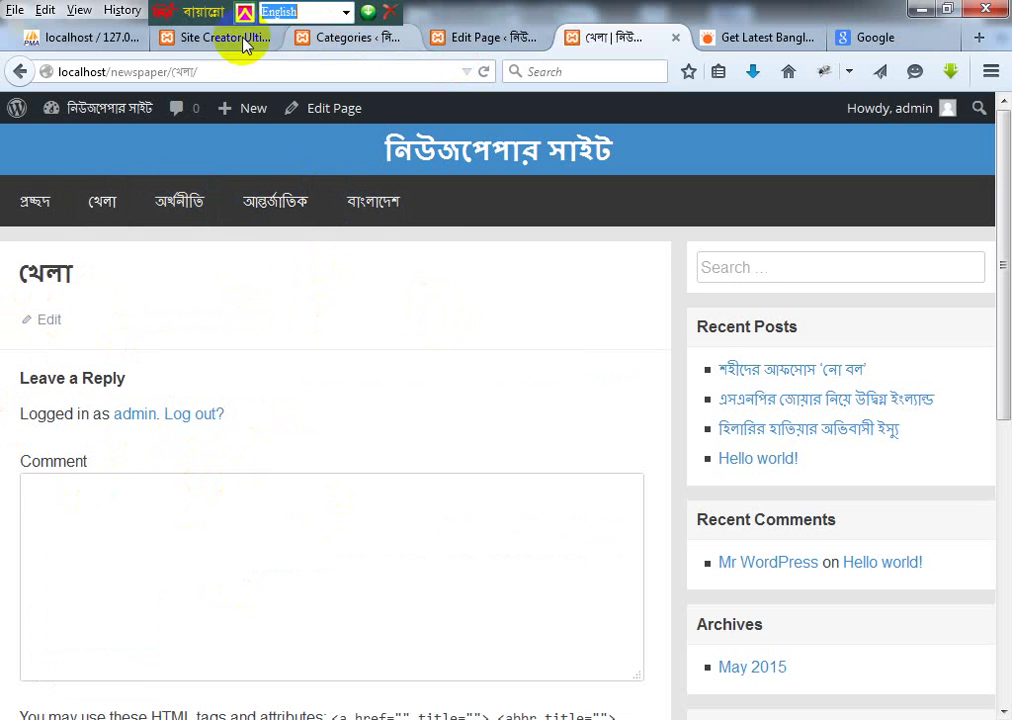
Step: Glance at the Categories list and the page's sitecreator shortcode, then go to All Pages
{"action": "left_click", "coordinate": [338, 40]}
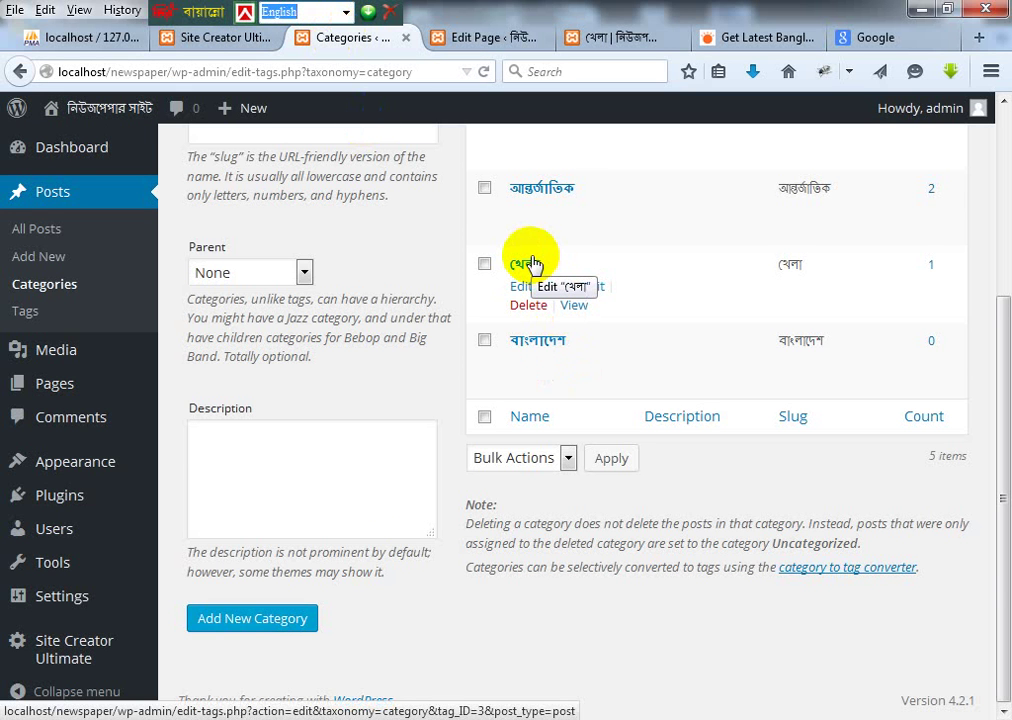
{"action": "left_click", "coordinate": [472, 42]}
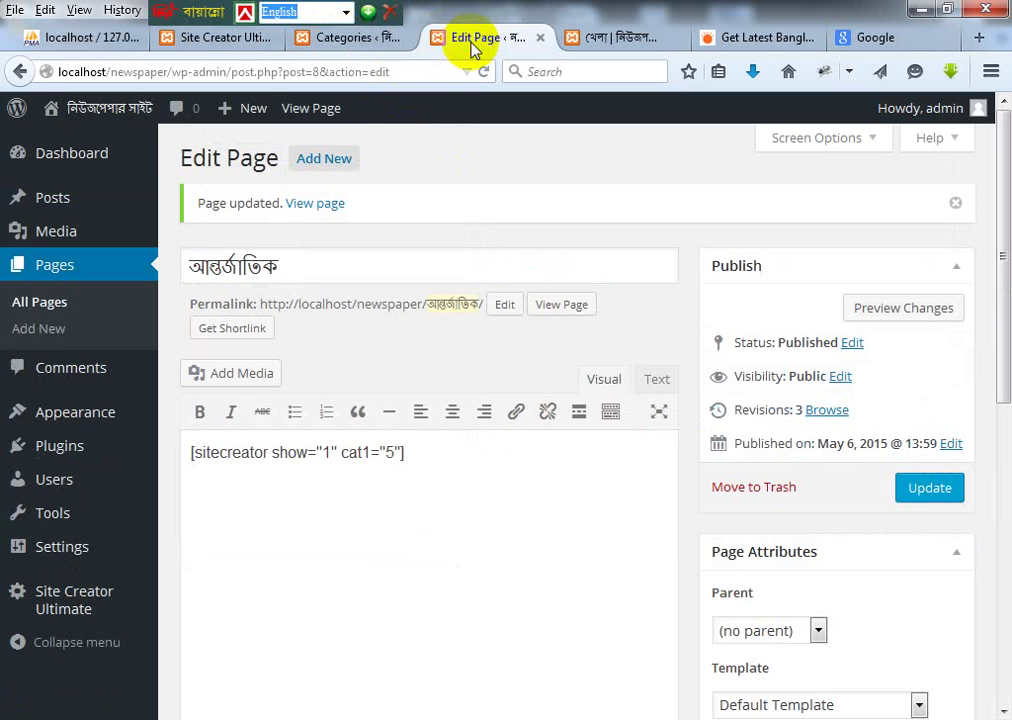
{"action": "left_click_drag", "start_coordinate": [427, 460], "coordinate": [131, 463]}
{"action": "key", "text": "ctrl+c"}
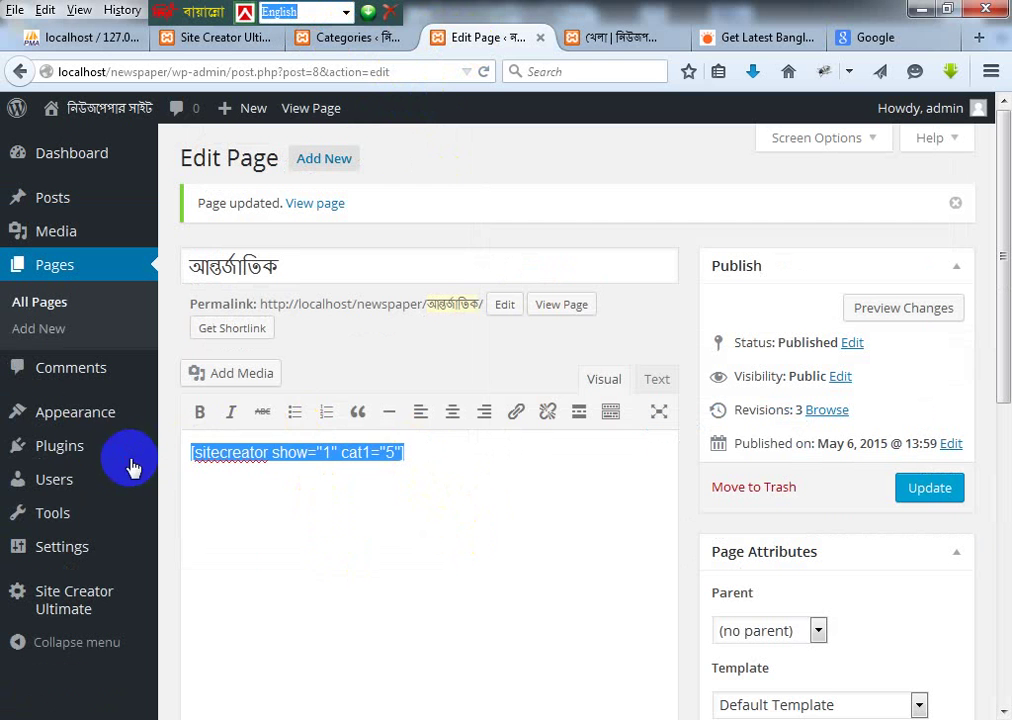
{"action": "mouse_move", "coordinate": [131, 472]}
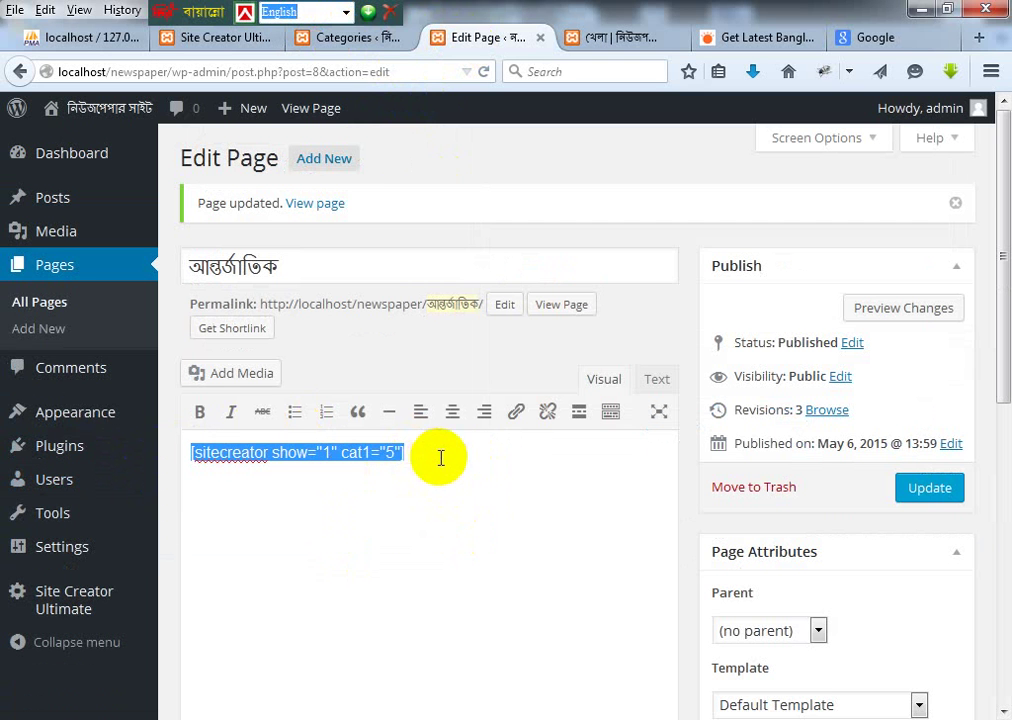
{"action": "left_click", "coordinate": [436, 460]}
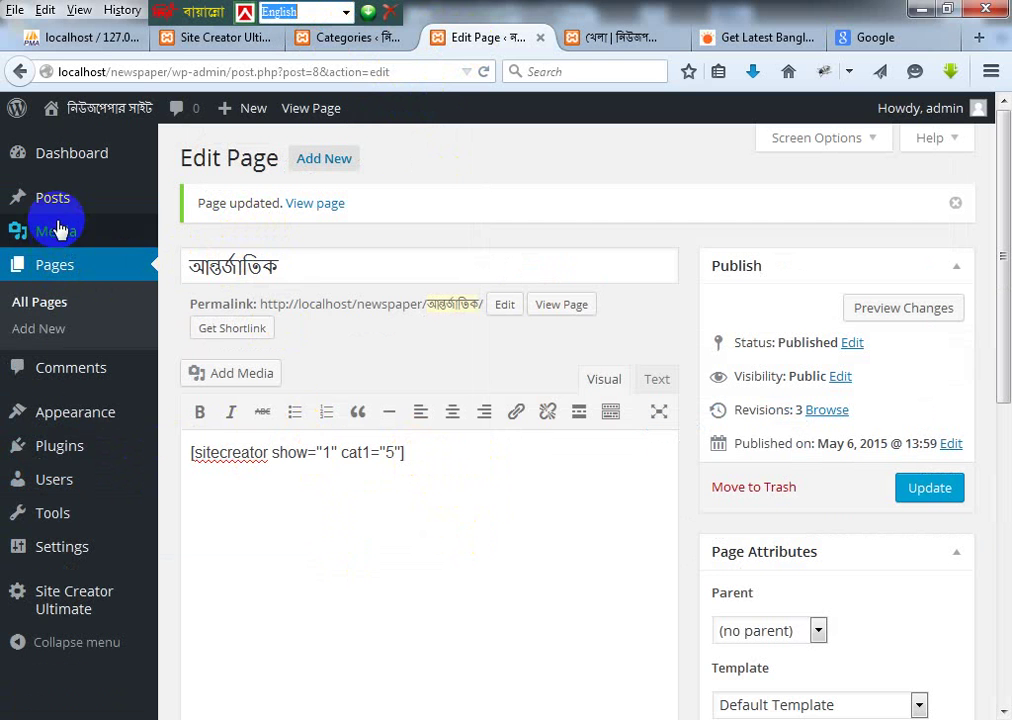
{"action": "mouse_move", "coordinate": [50, 248]}
{"action": "left_click", "coordinate": [22, 301]}
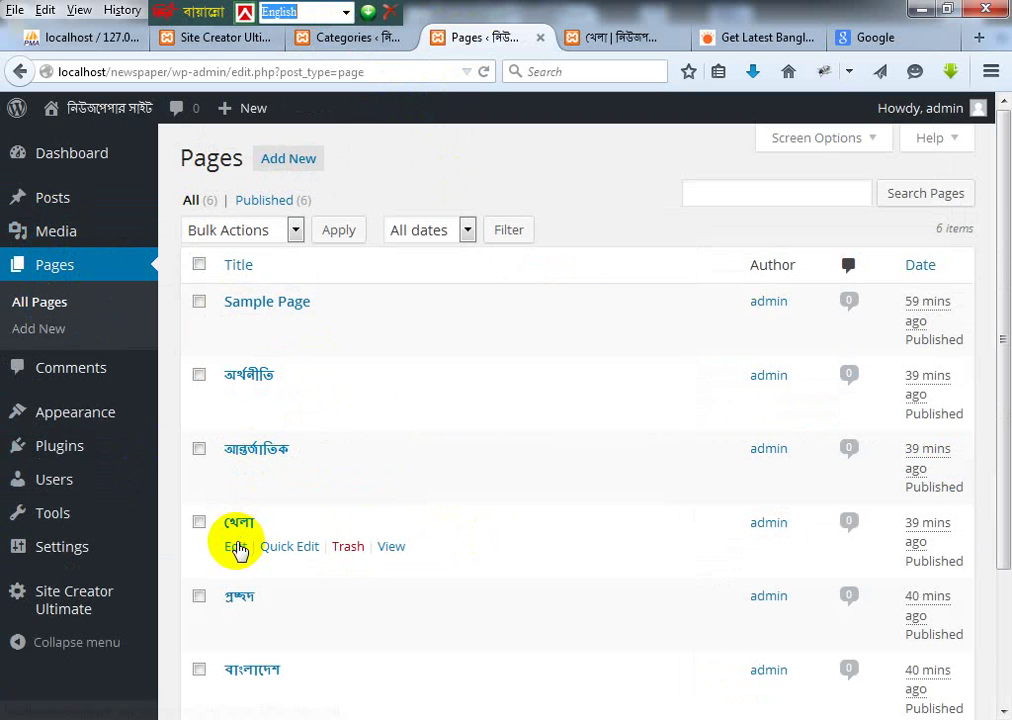
Step: Put the shortcode [sitecreator show="1" cat1="3"] on the খেলা page and update it
{"action": "left_click", "coordinate": [238, 545]}
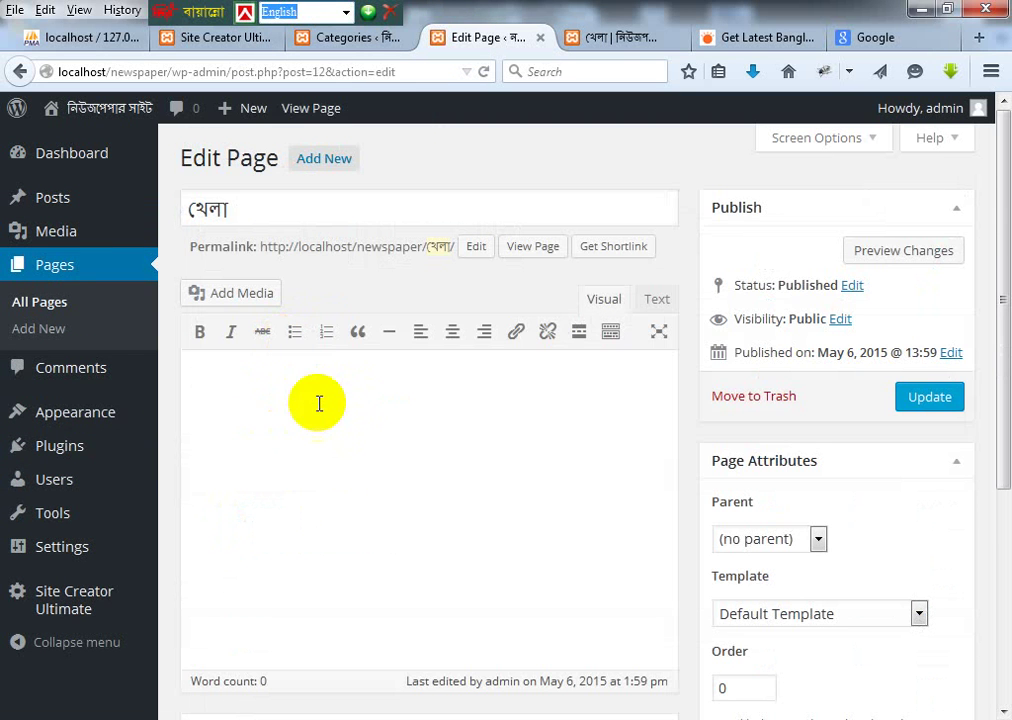
{"action": "key", "text": "ctrl+v"}
{"action": "double_click", "coordinate": [390, 371]}
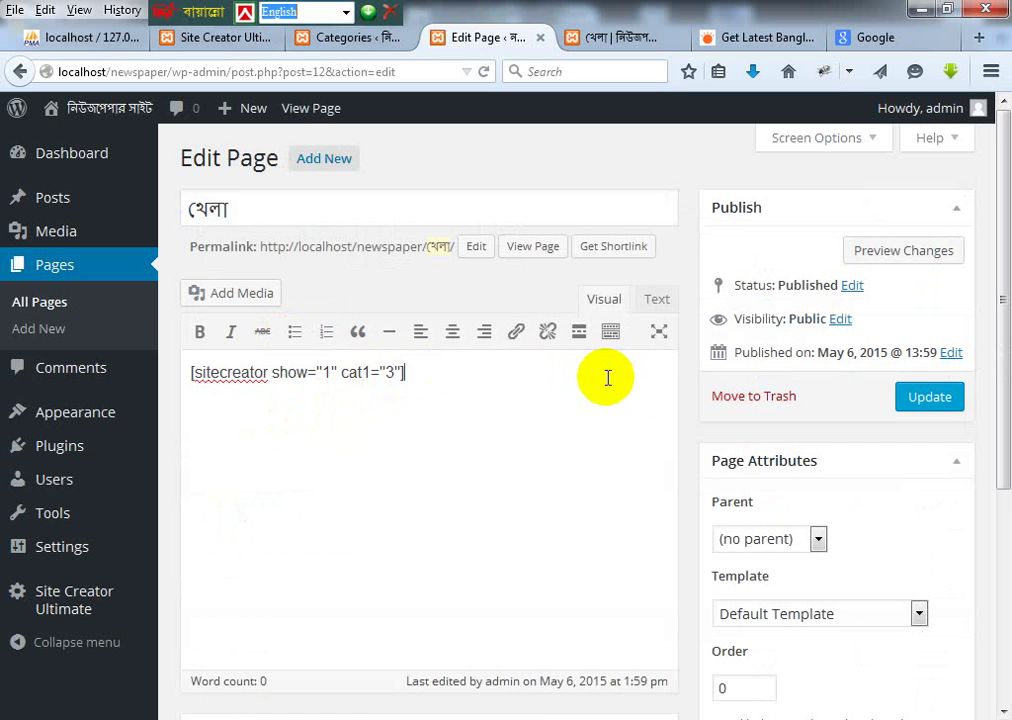
{"action": "left_click", "coordinate": [949, 397]}
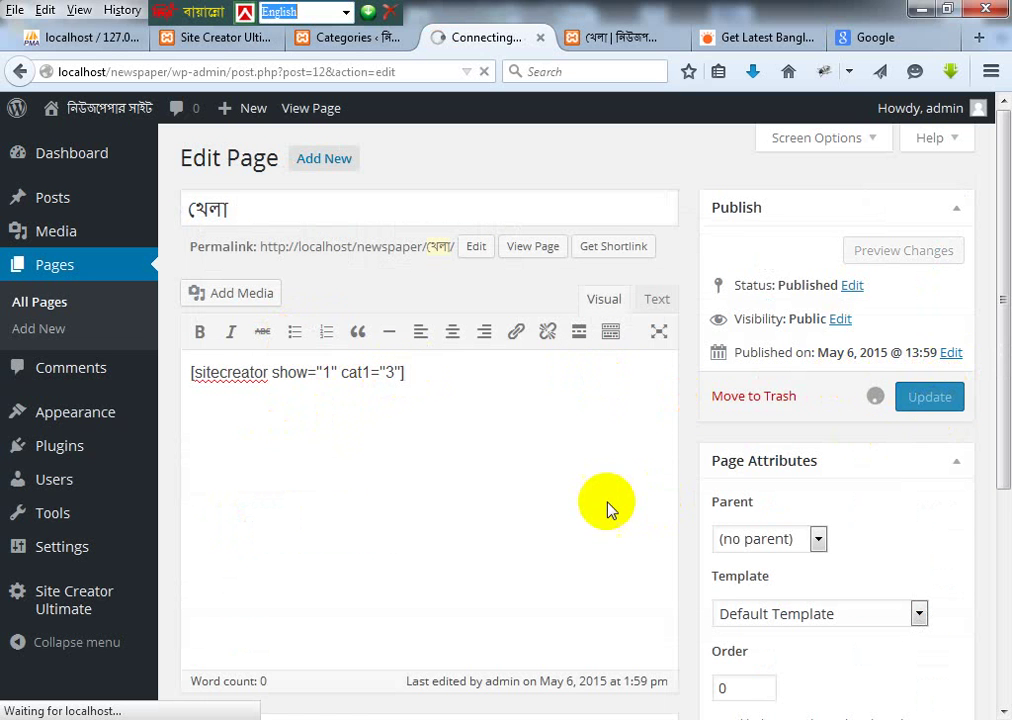
Step: Reload the live খেলা page to confirm the sports post appears, then return to Site Creator options
{"action": "left_click", "coordinate": [614, 38]}
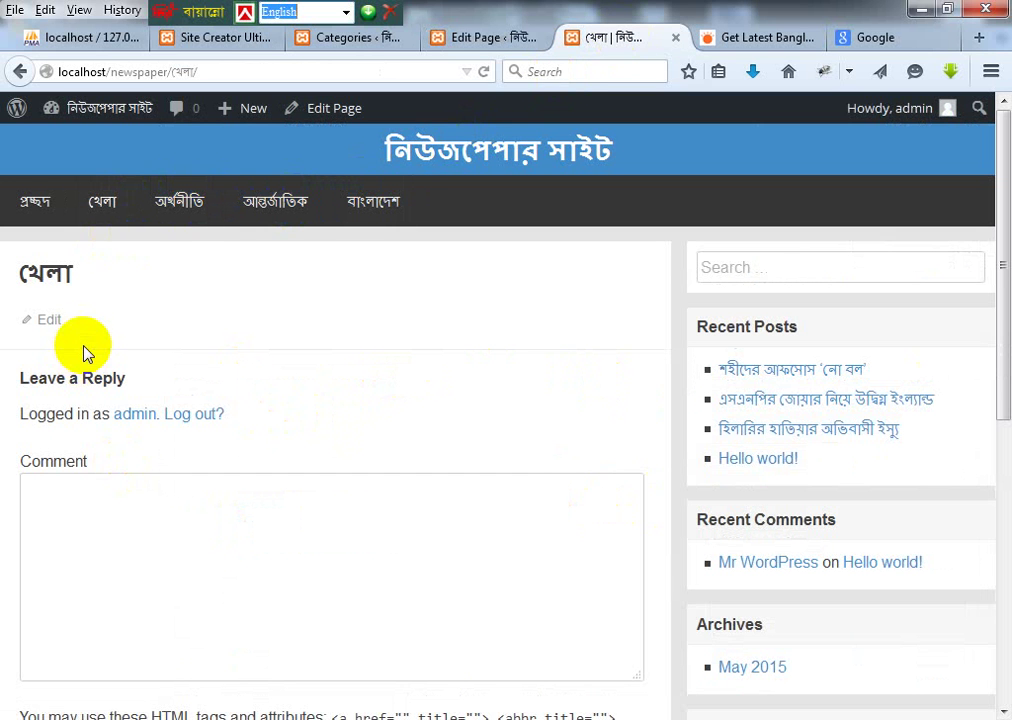
{"action": "left_click", "coordinate": [95, 210]}
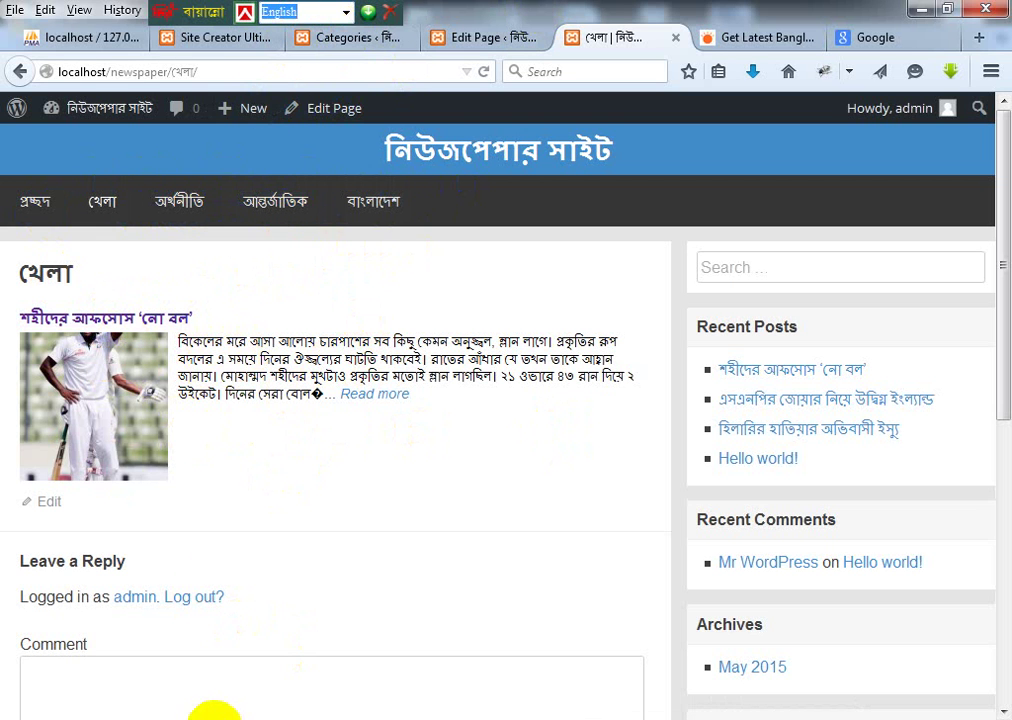
{"action": "left_click", "coordinate": [200, 38]}
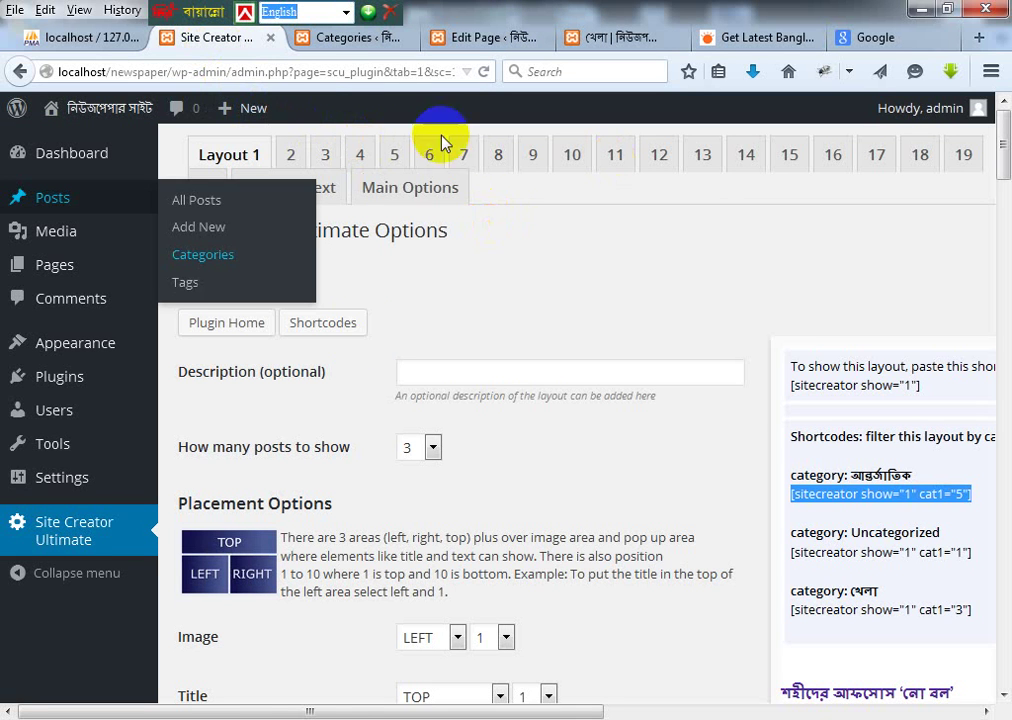
Step: Save Site Creator's Layout 2 settings, then return to the খেলা editor holding show="1" cat1="3"
{"action": "left_click", "coordinate": [695, 289]}
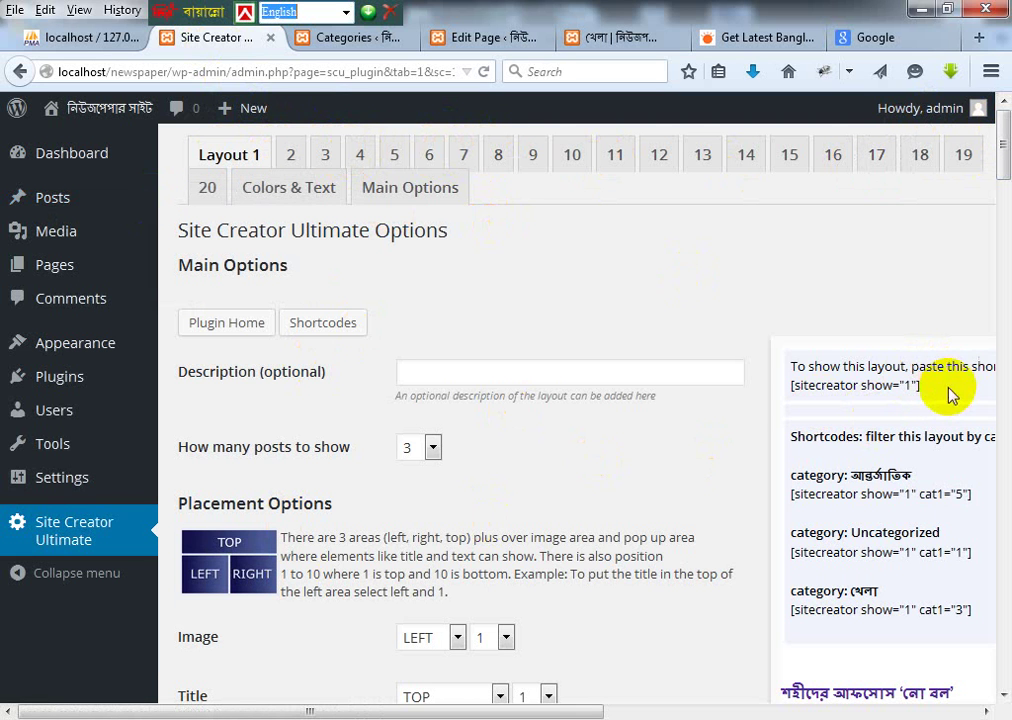
{"action": "left_click_drag", "start_coordinate": [907, 385], "coordinate": [780, 395]}
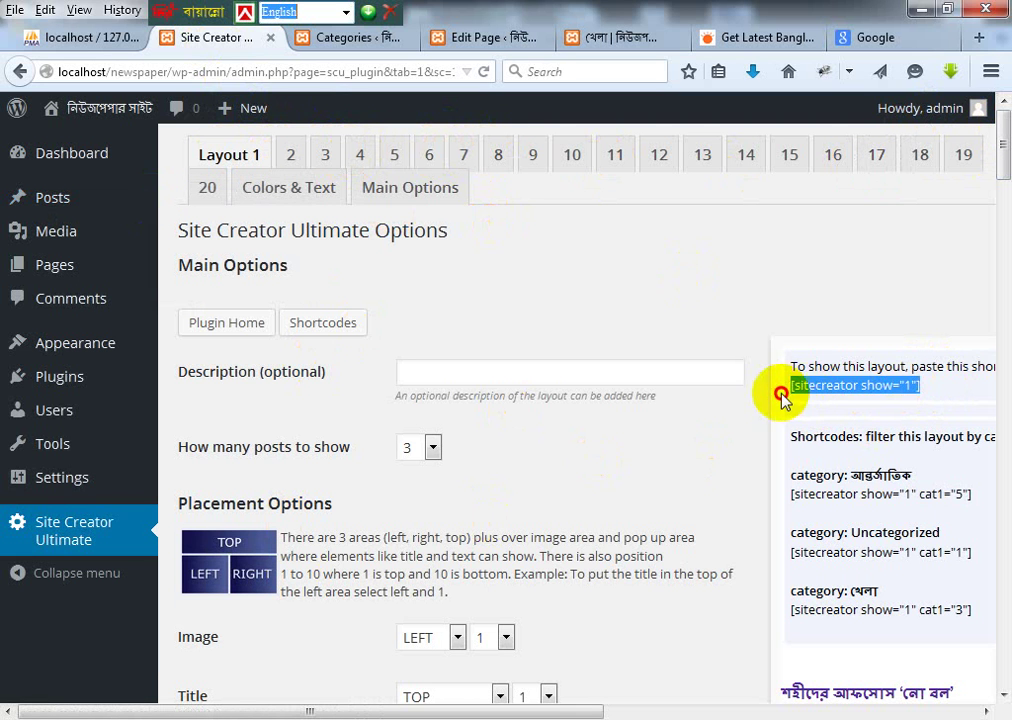
{"action": "left_click", "coordinate": [290, 155]}
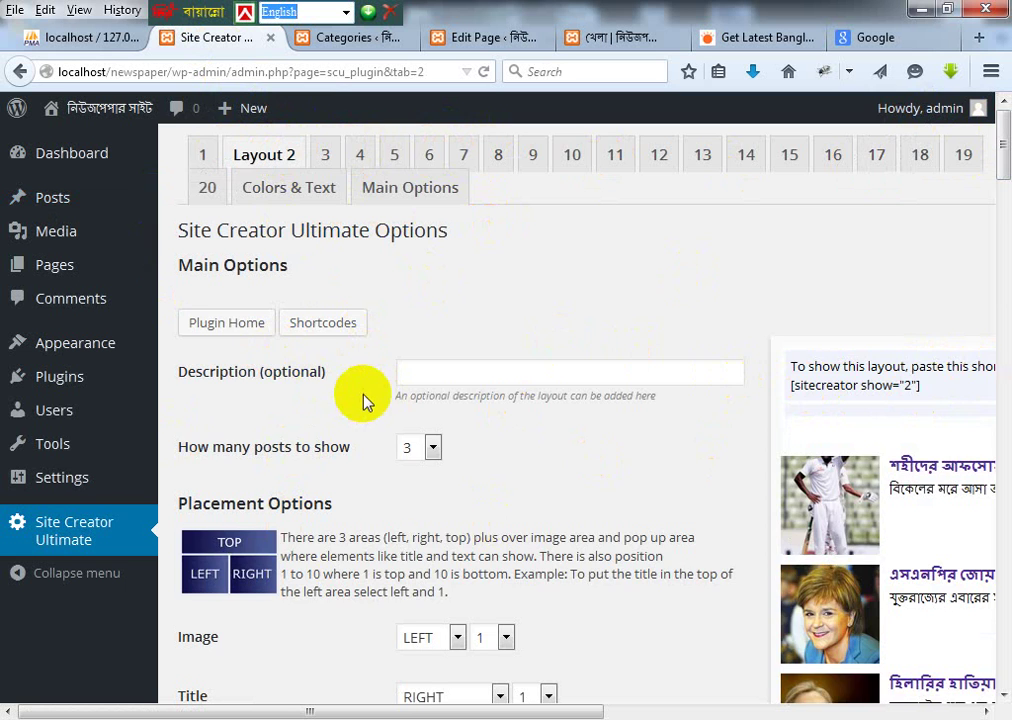
{"action": "scroll", "coordinate": [361, 395], "scroll_direction": "down", "scroll_amount": 3}
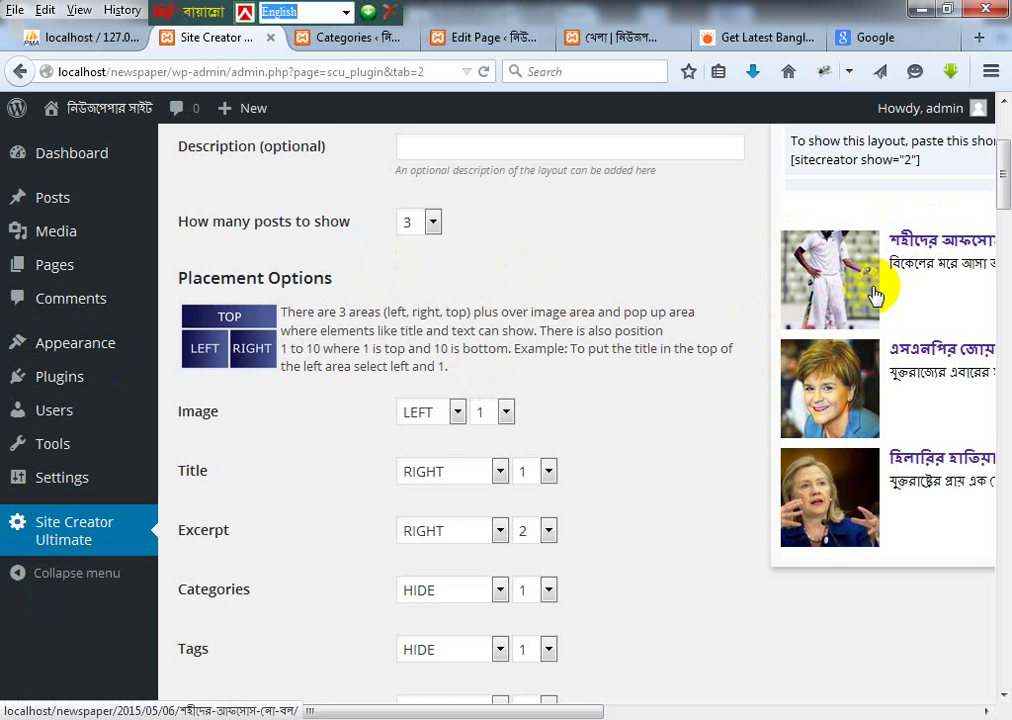
{"action": "scroll", "coordinate": [355, 524], "scroll_direction": "down", "scroll_amount": 20}
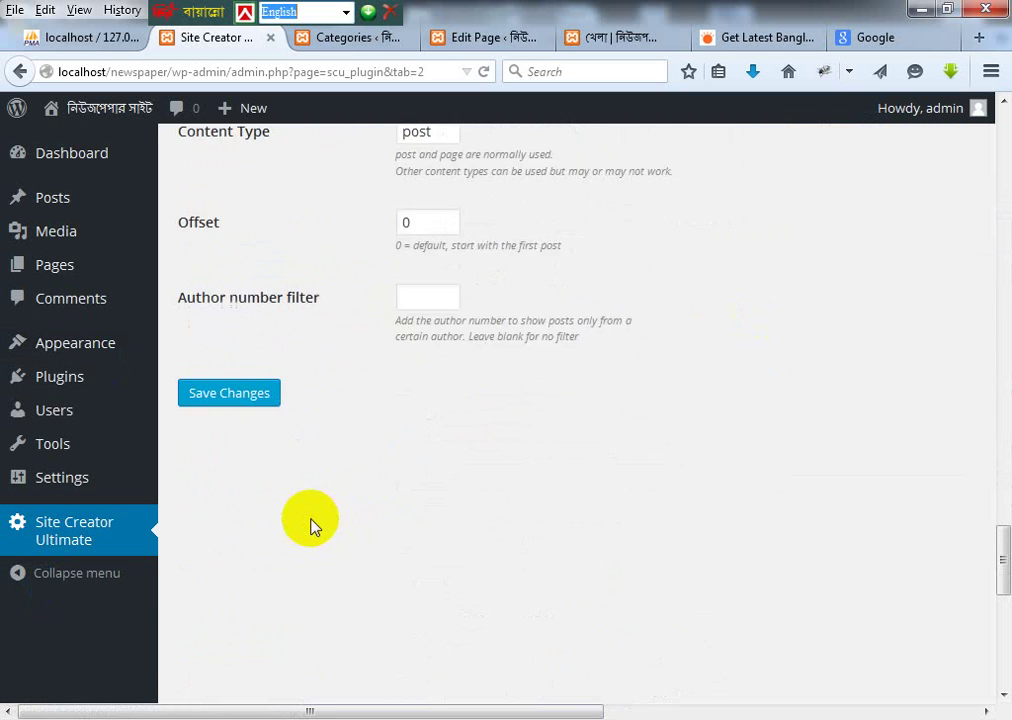
{"action": "scroll", "coordinate": [310, 525], "scroll_direction": "down", "scroll_amount": 5}
{"action": "left_click", "coordinate": [238, 140]}
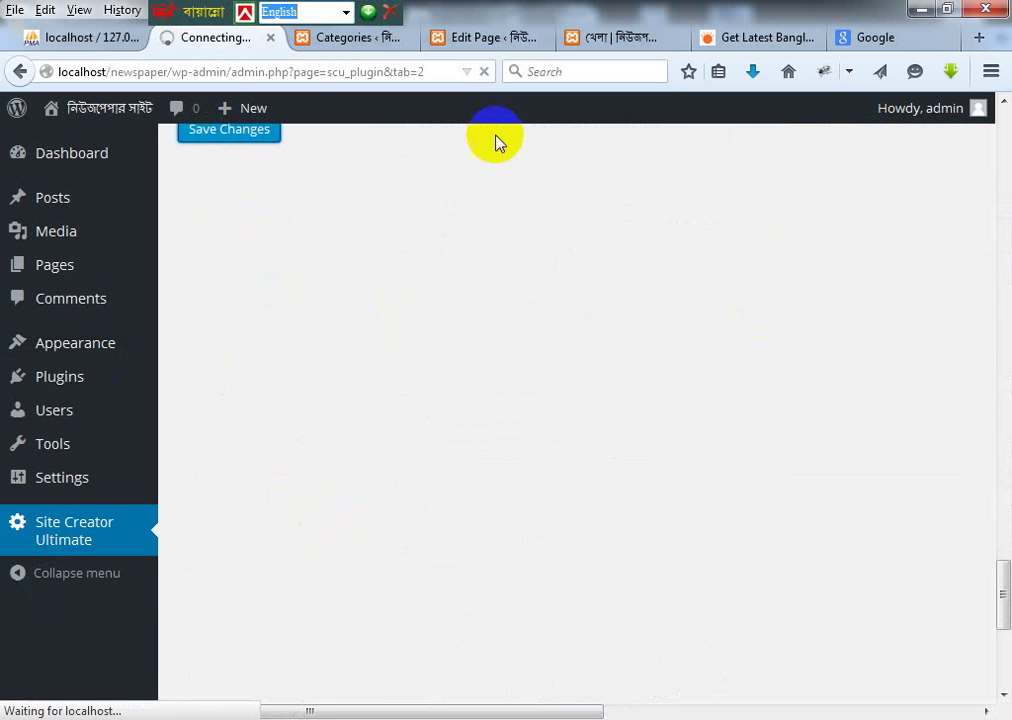
{"action": "left_click", "coordinate": [348, 38]}
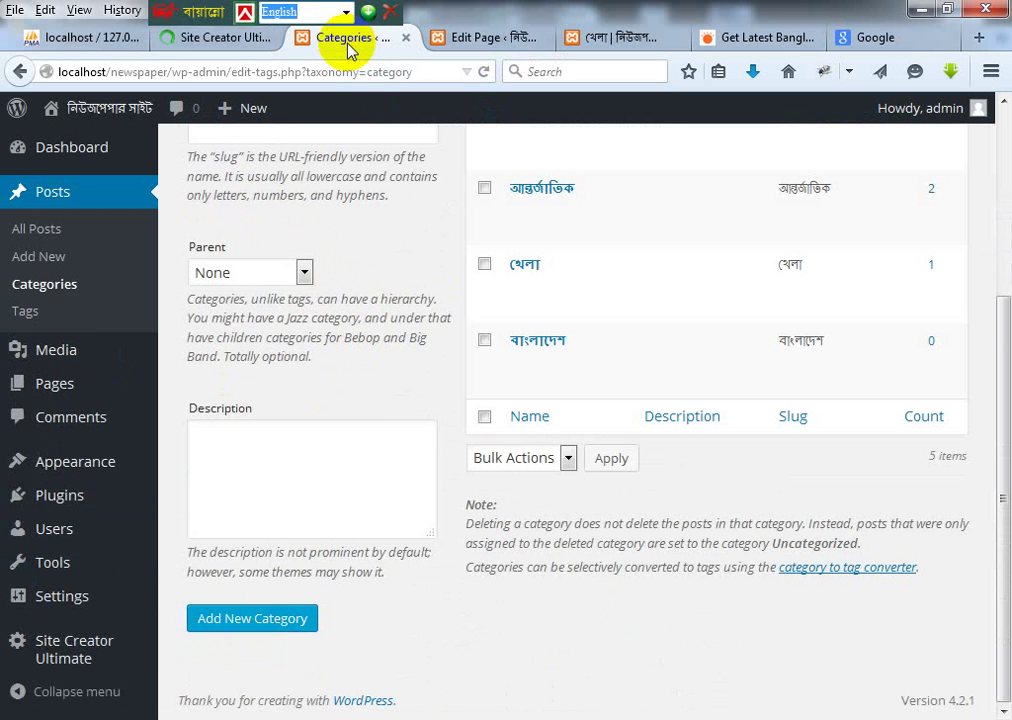
{"action": "left_click", "coordinate": [497, 38]}
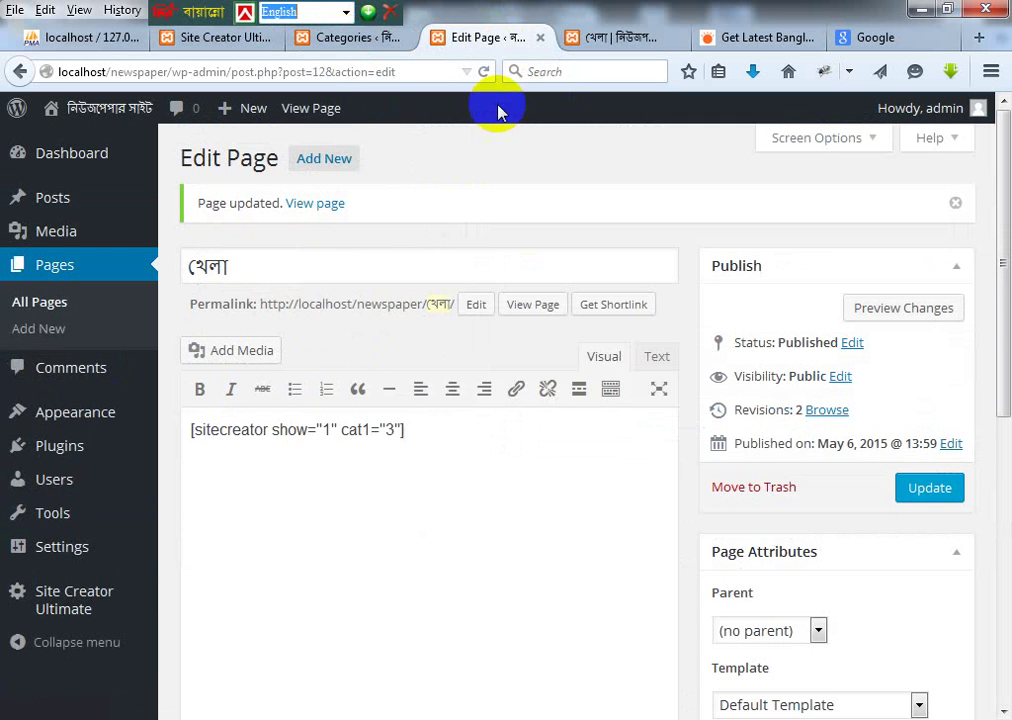
Step: Set Layout 2's image size to 100 wide by 200 high and save it
{"action": "left_click", "coordinate": [612, 38]}
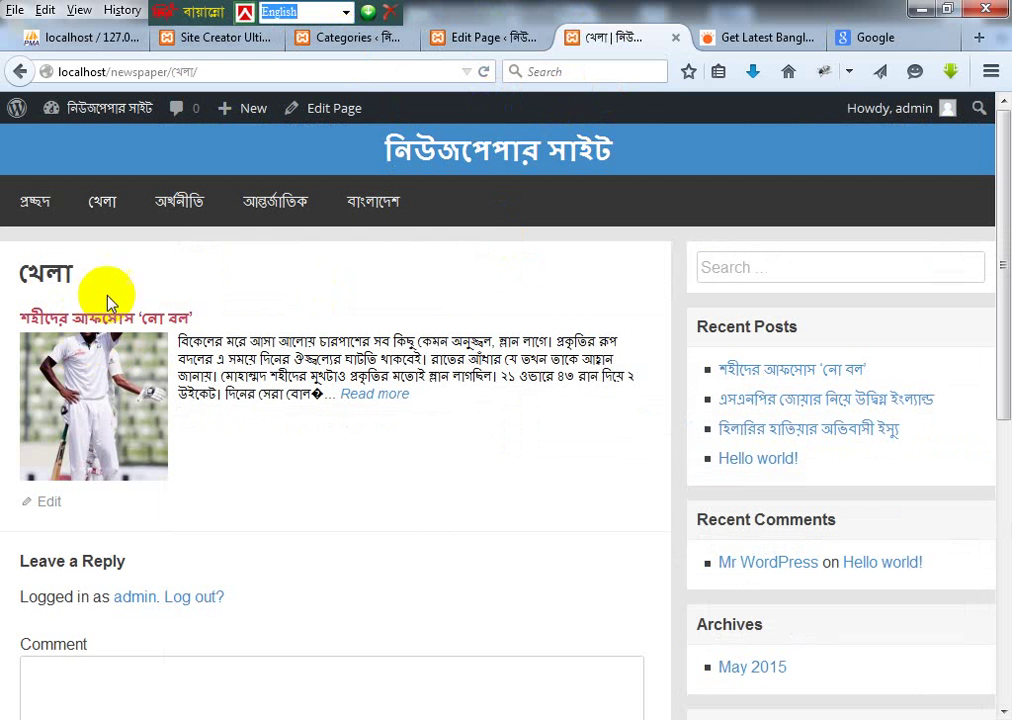
{"action": "left_click", "coordinate": [199, 38]}
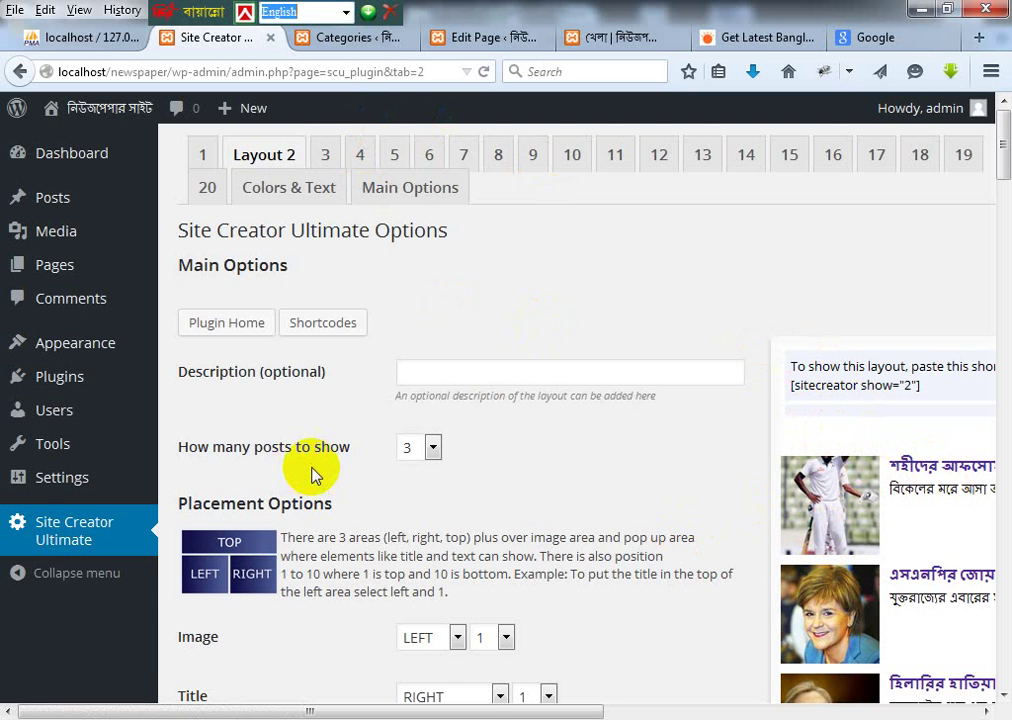
{"action": "scroll", "coordinate": [312, 474], "scroll_direction": "down", "scroll_amount": 10}
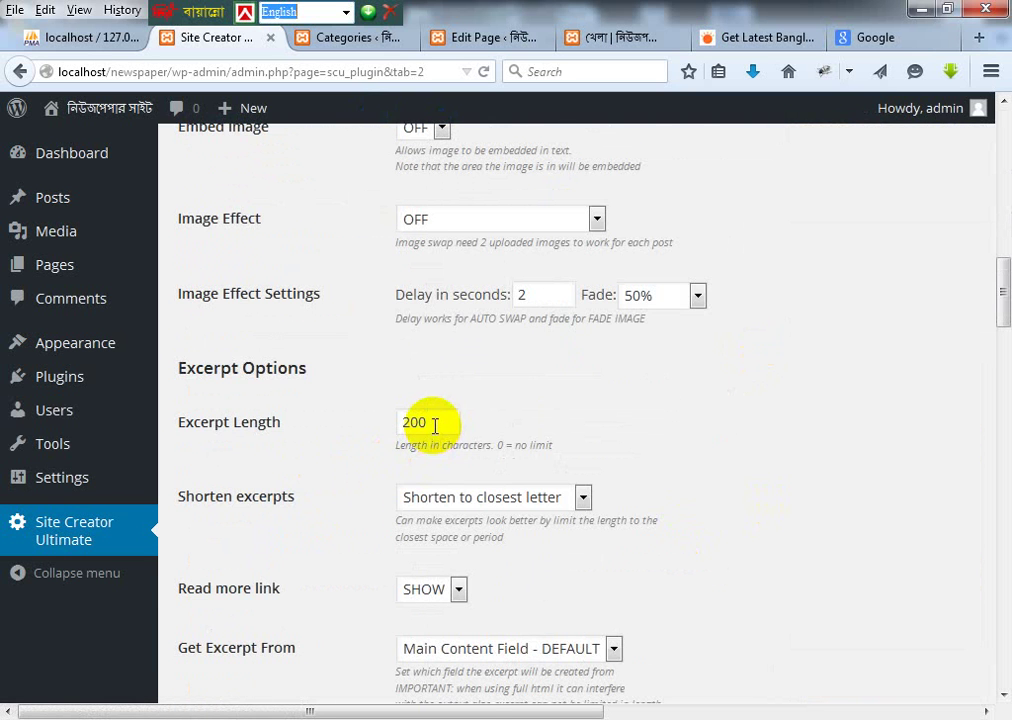
{"action": "scroll", "coordinate": [549, 334], "scroll_direction": "up", "scroll_amount": 4}
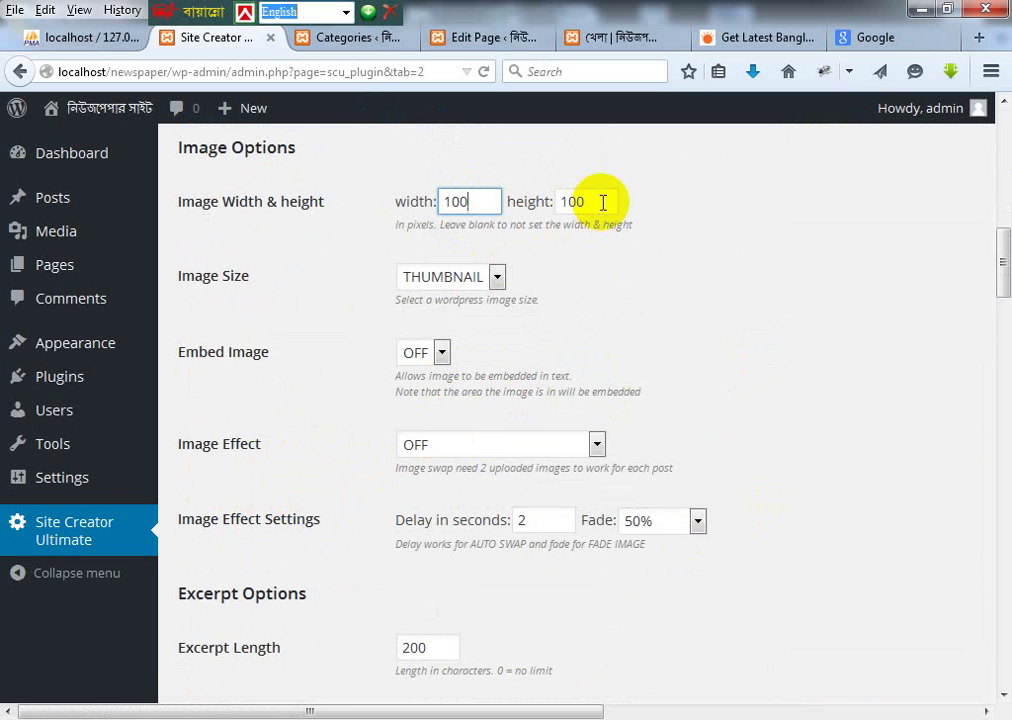
{"action": "left_click_drag", "start_coordinate": [603, 203], "coordinate": [533, 207]}
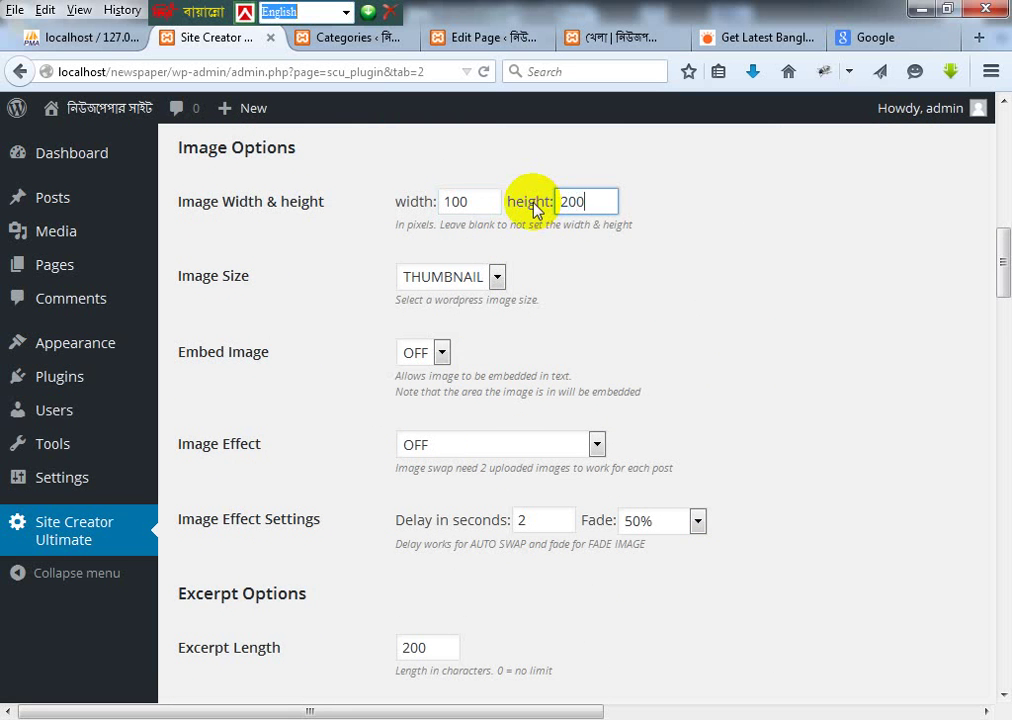
{"action": "scroll", "coordinate": [700, 355], "scroll_direction": "down", "scroll_amount": 20}
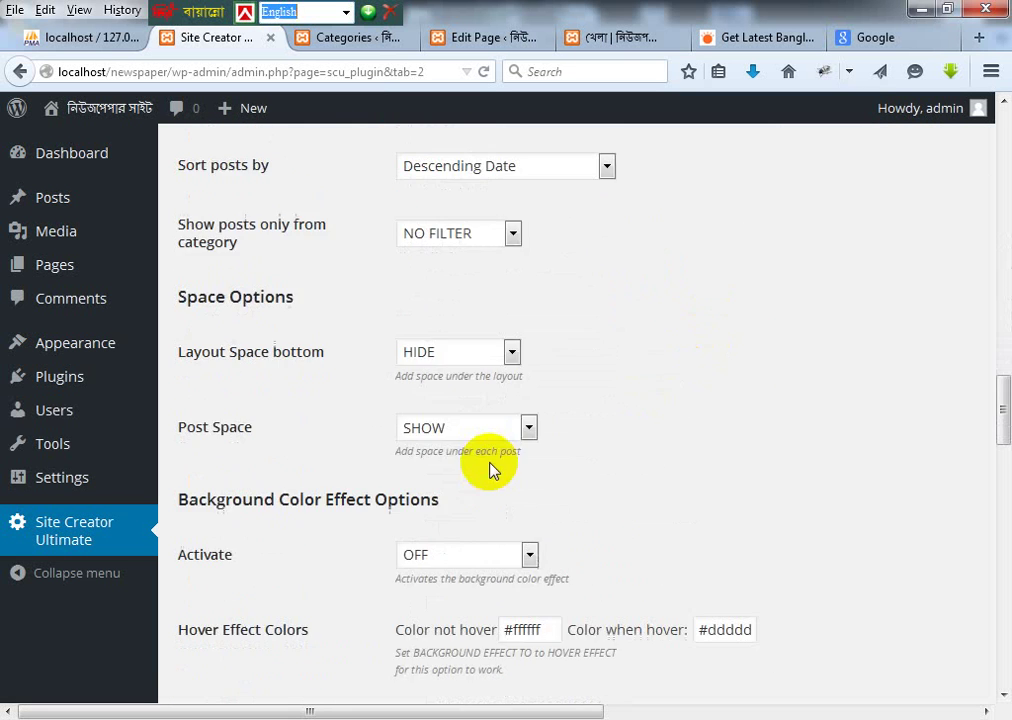
{"action": "scroll", "coordinate": [494, 463], "scroll_direction": "down", "scroll_amount": 8}
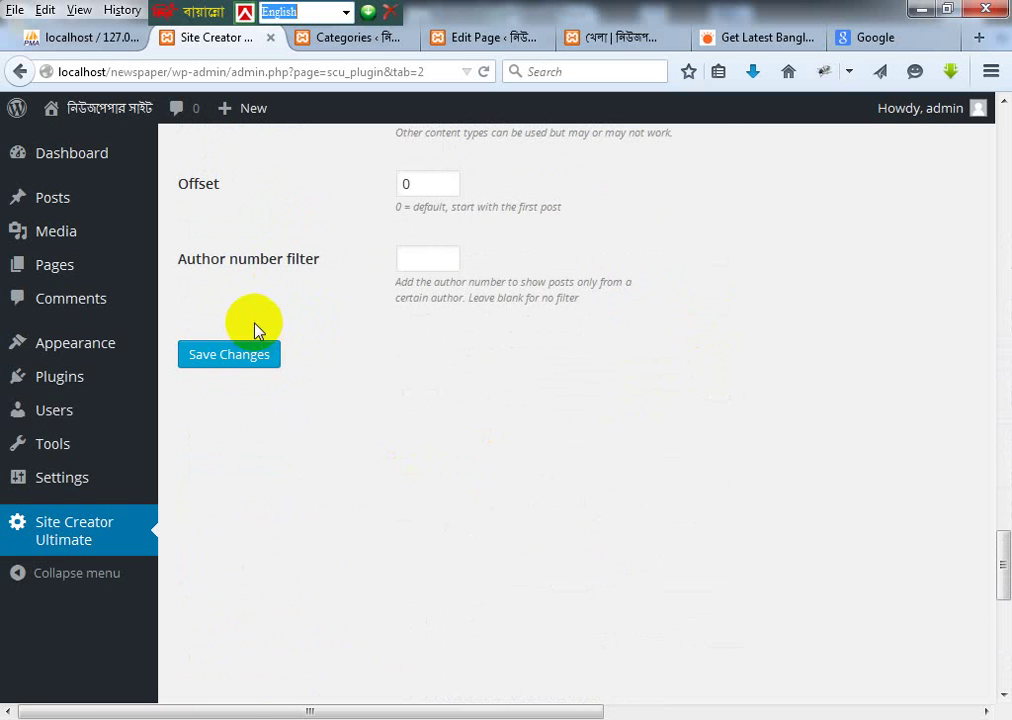
{"action": "left_click", "coordinate": [229, 355]}
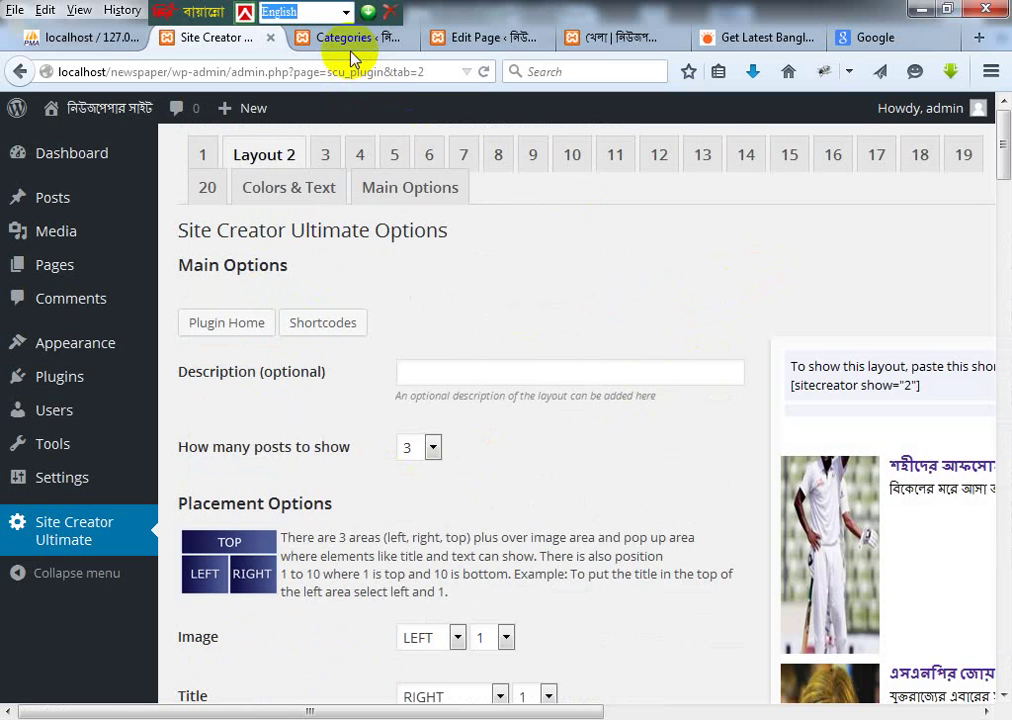
{"action": "left_click", "coordinate": [345, 40]}
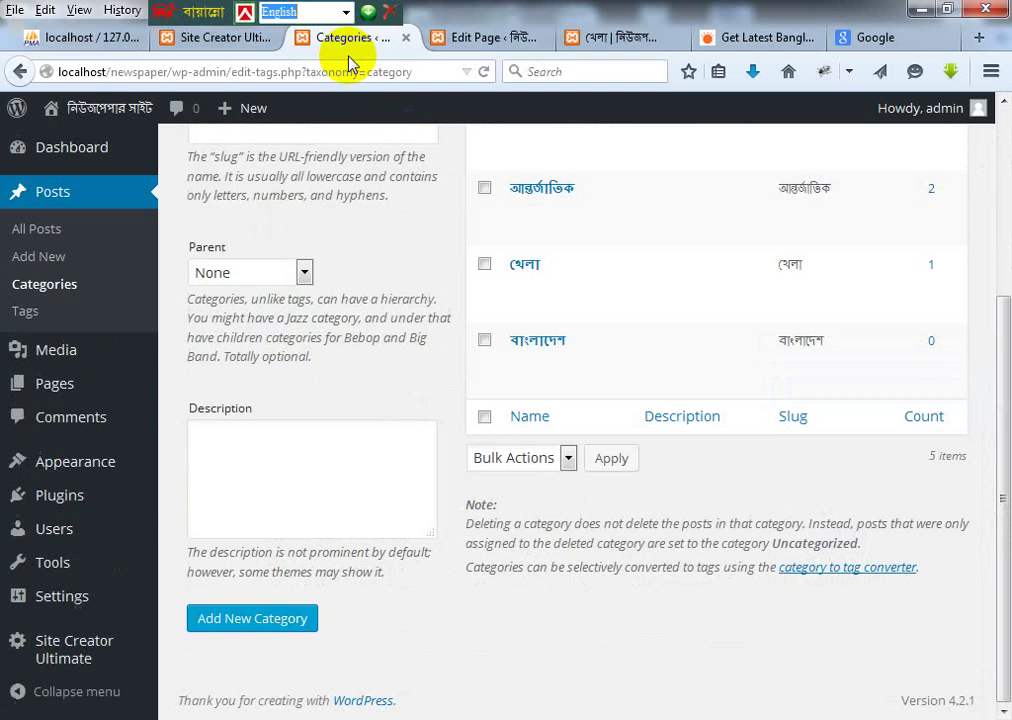
Step: Change the খেলা page shortcode to [sitecreator show="2" cat1="3"] and update the page
{"action": "left_click", "coordinate": [481, 37]}
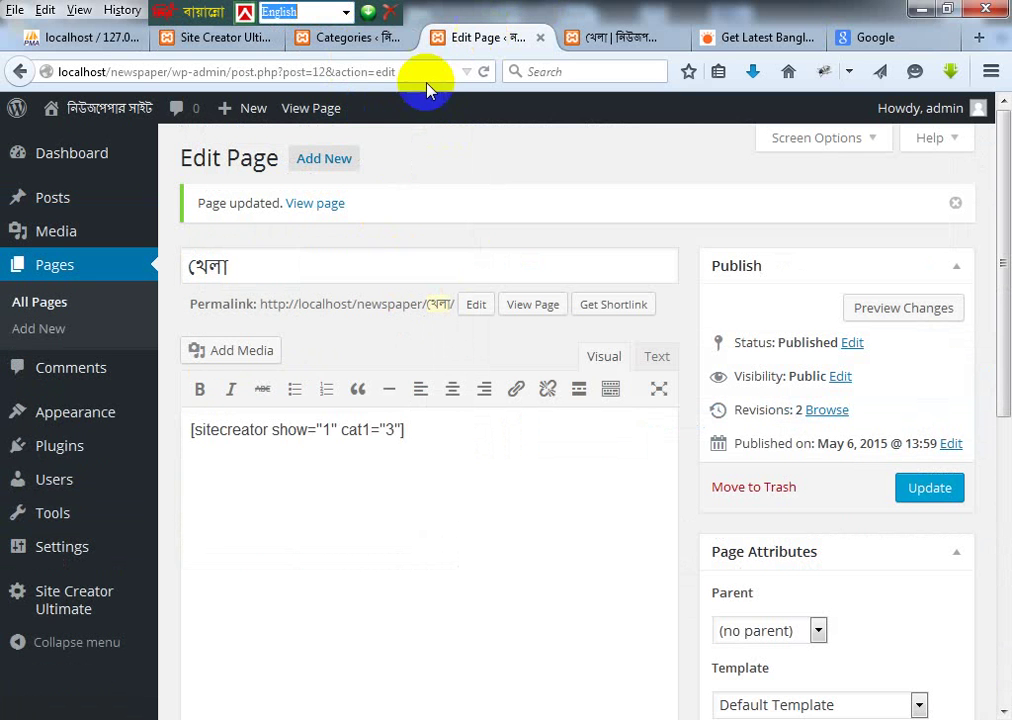
{"action": "left_click", "coordinate": [333, 430]}
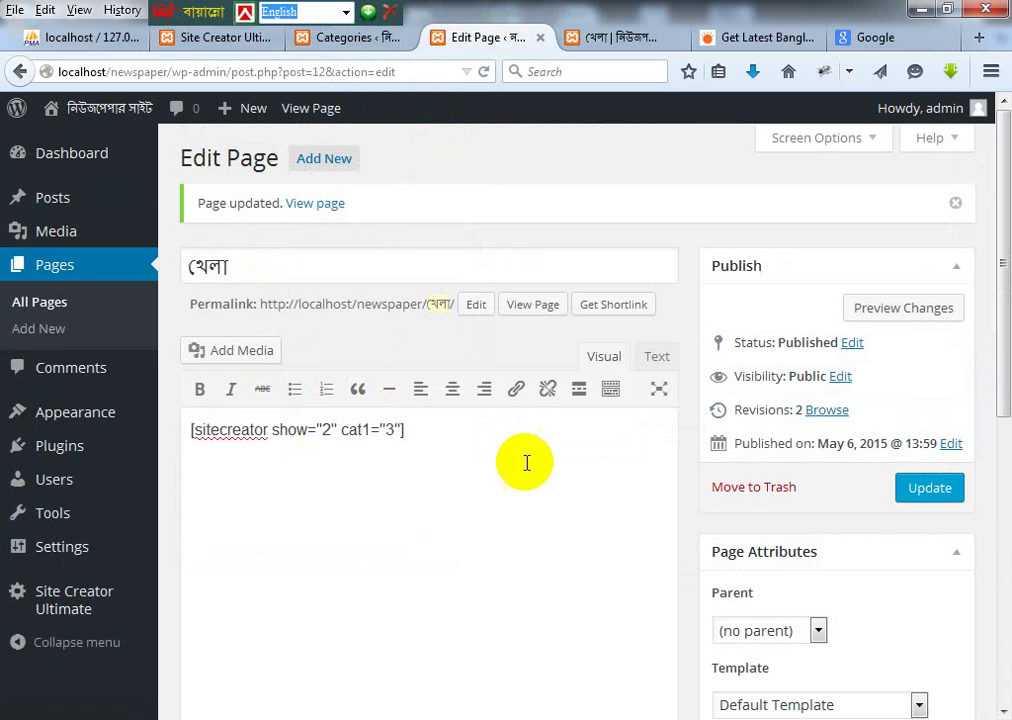
{"action": "left_click", "coordinate": [926, 485]}
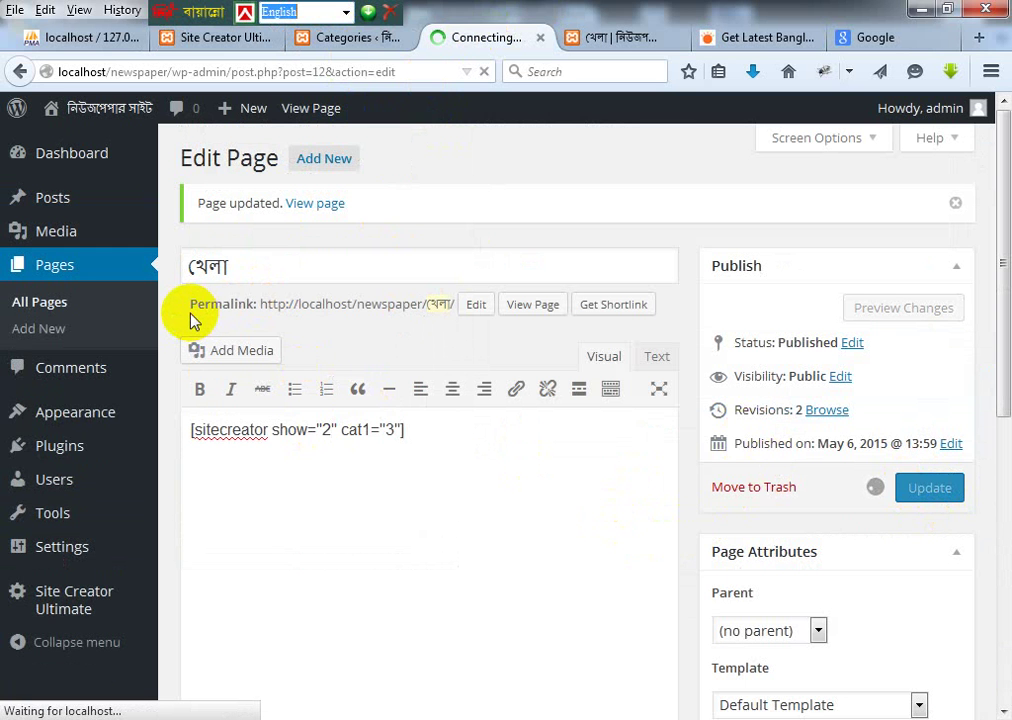
Step: Reload the live খেলা page to see the layout 2 style, then open আন্তর্জাতিক
{"action": "left_click", "coordinate": [597, 40]}
{"action": "left_click", "coordinate": [102, 203]}
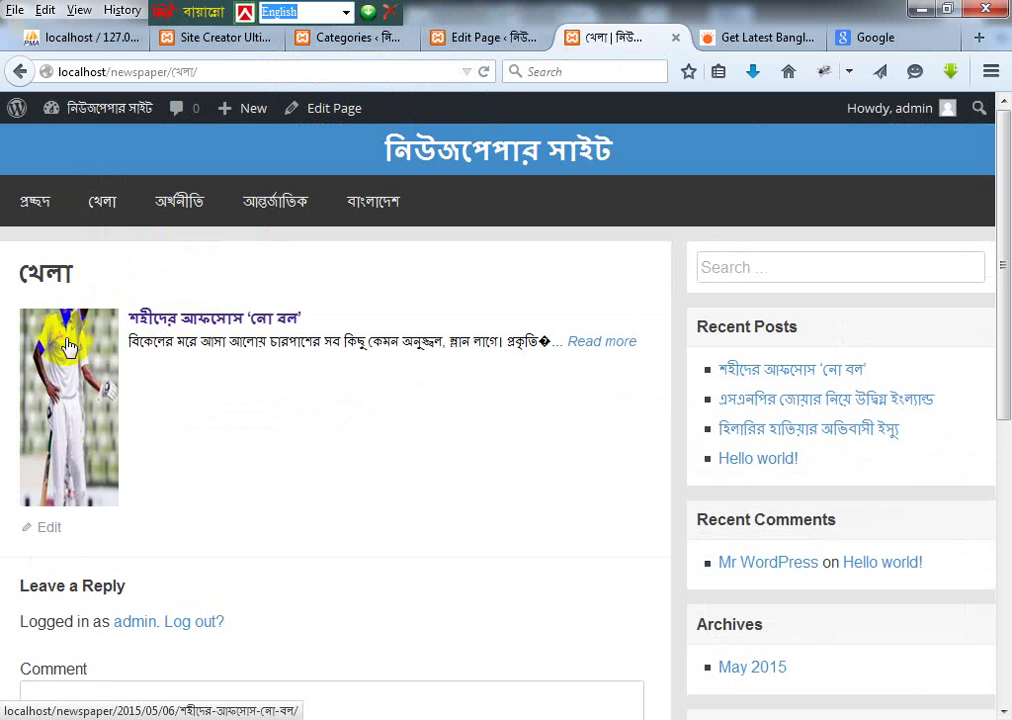
{"action": "left_click", "coordinate": [275, 200]}
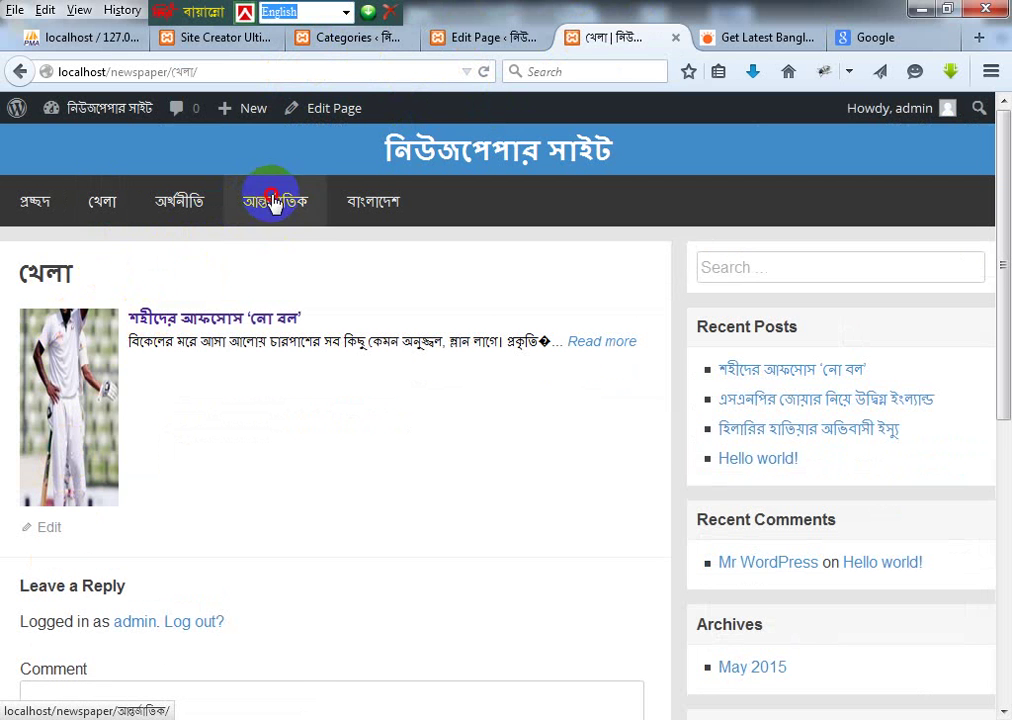